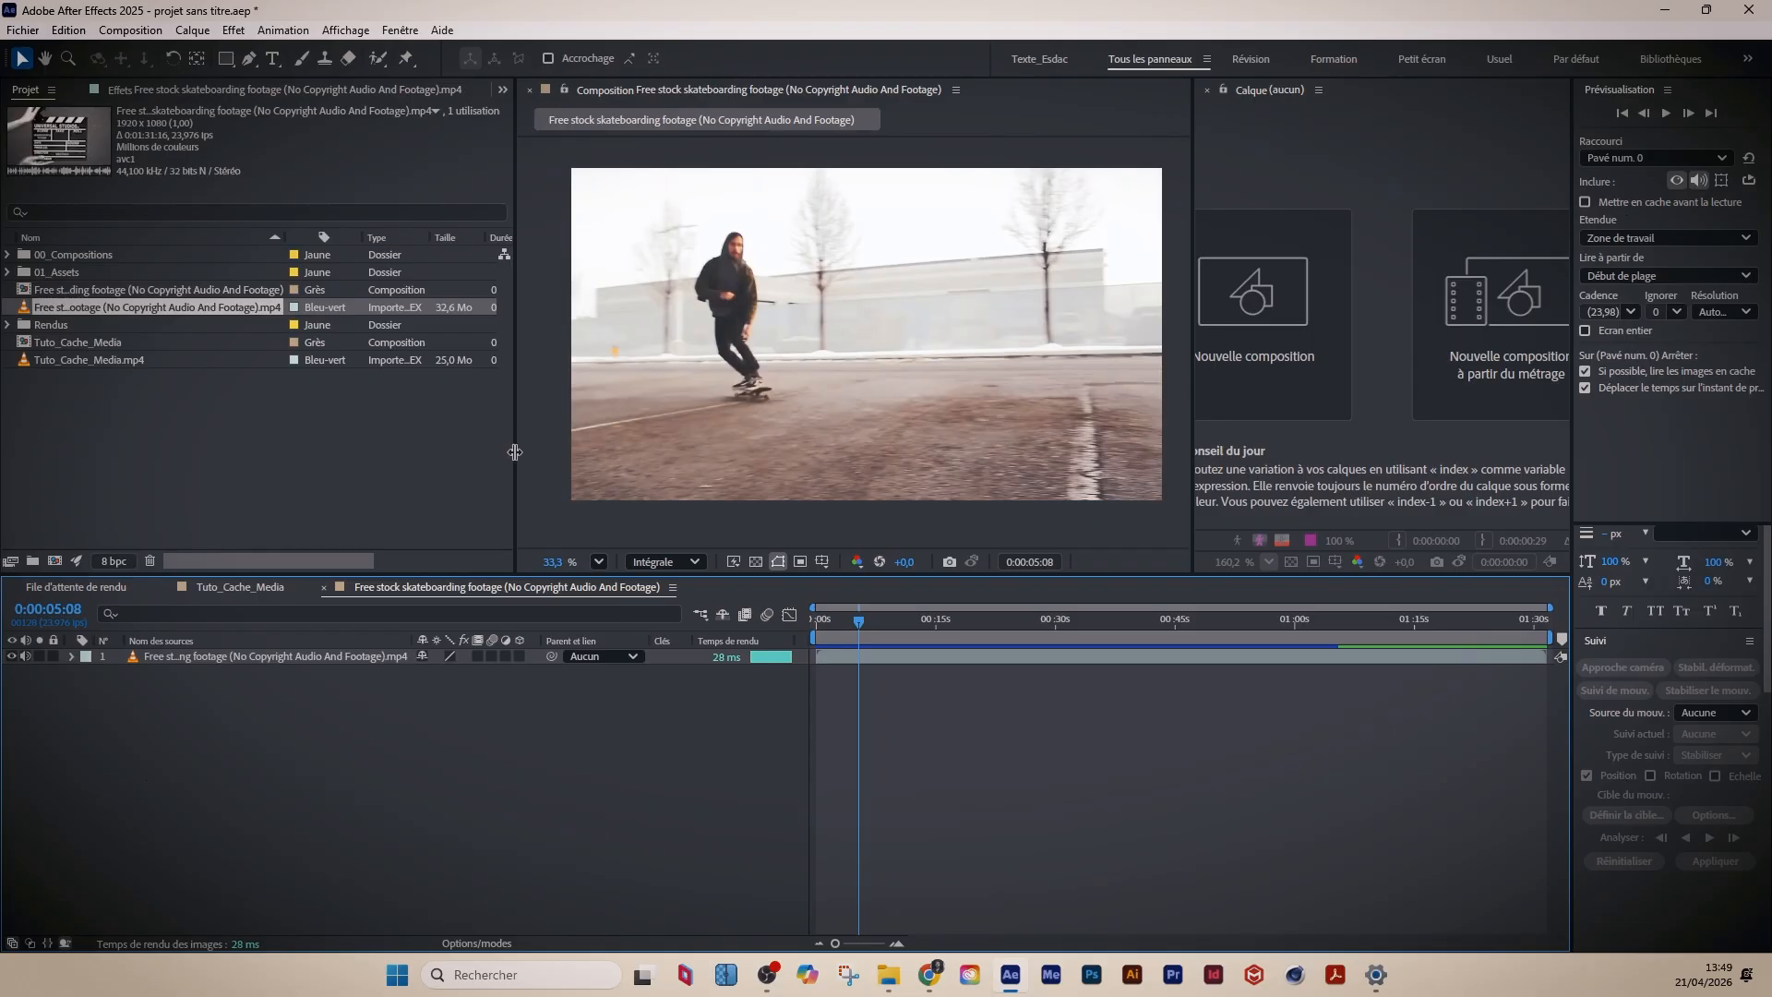
# - Switch to the Vidéos folder in File Explorer and play the "Free stock skateboarding footage" video
pyautogui.moveTo(514, 452); pyautogui.dragTo(500, 459)
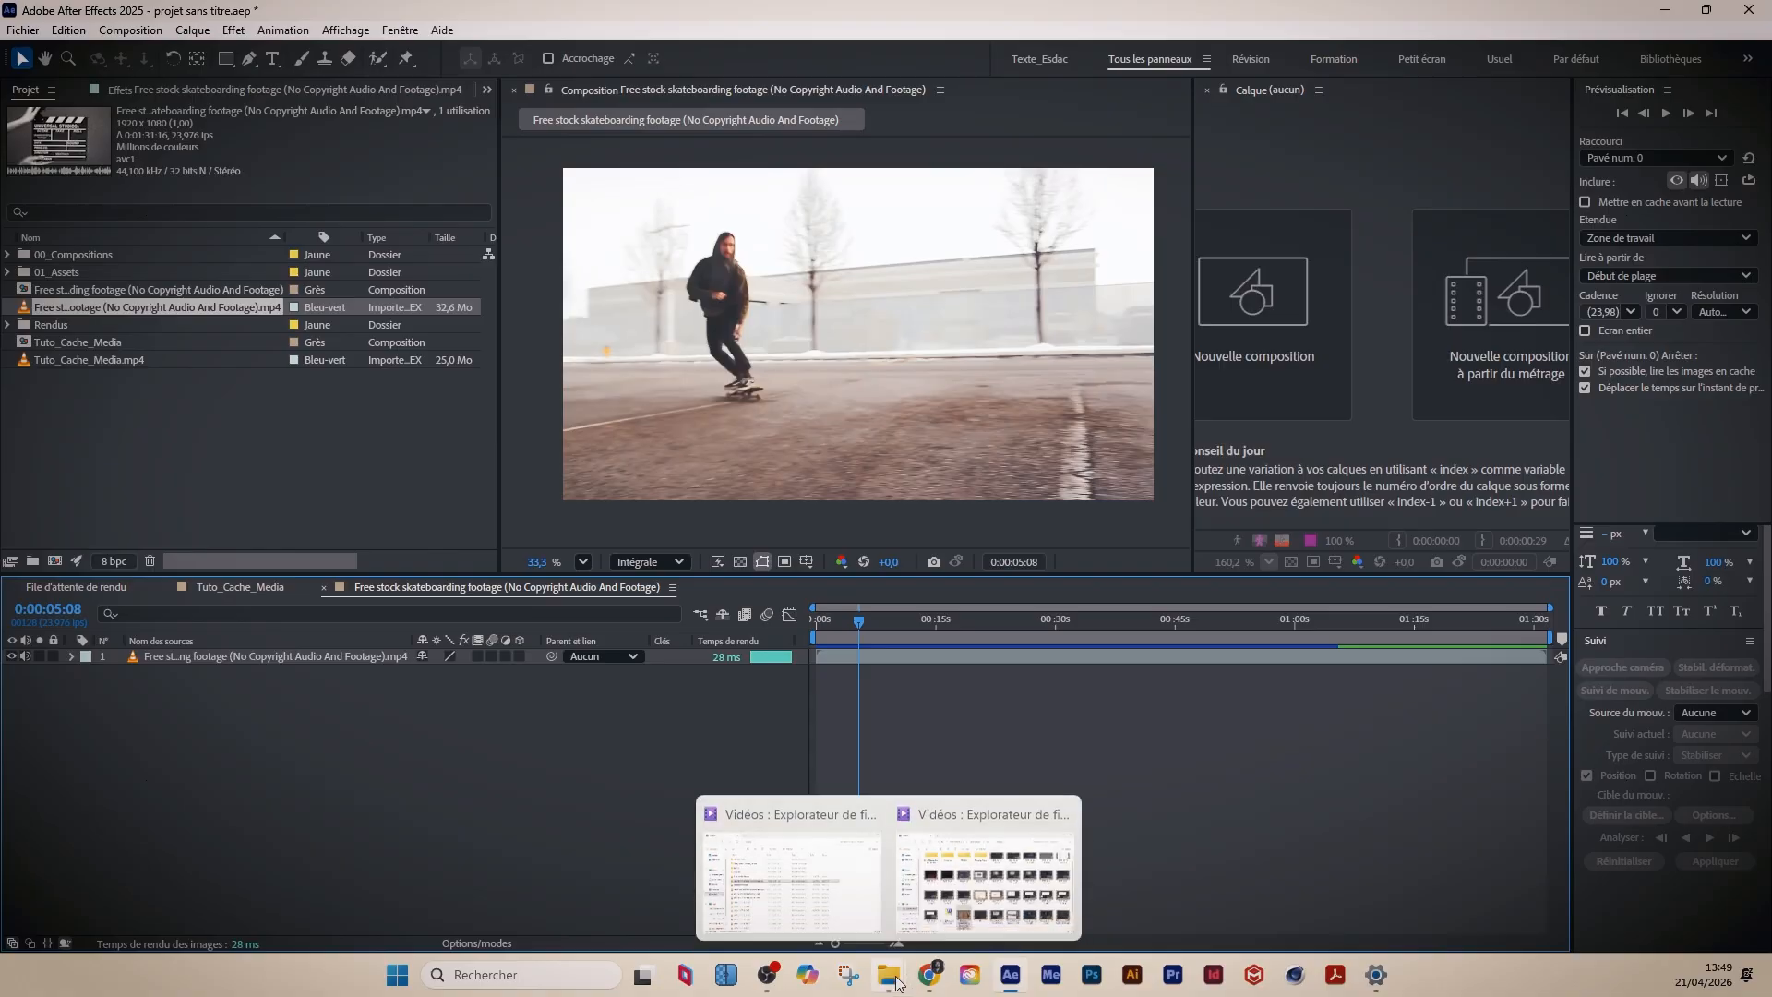
pyautogui.moveTo(897, 981)
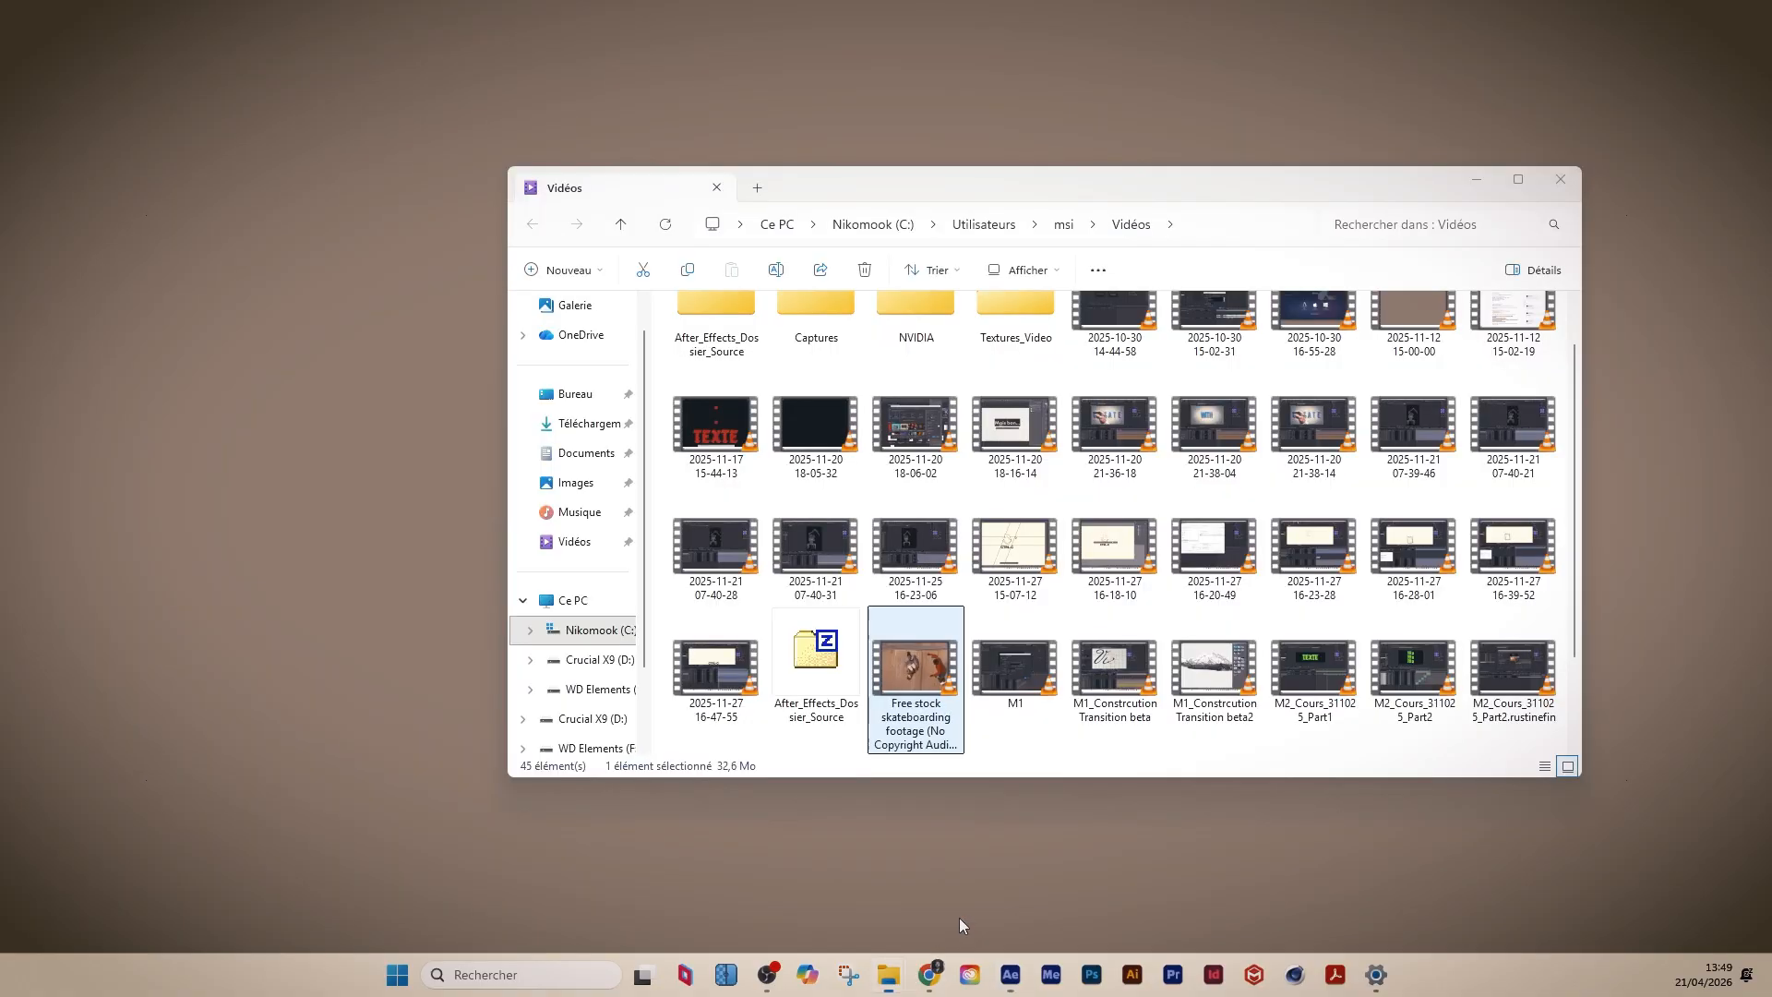
pyautogui.click(960, 918)
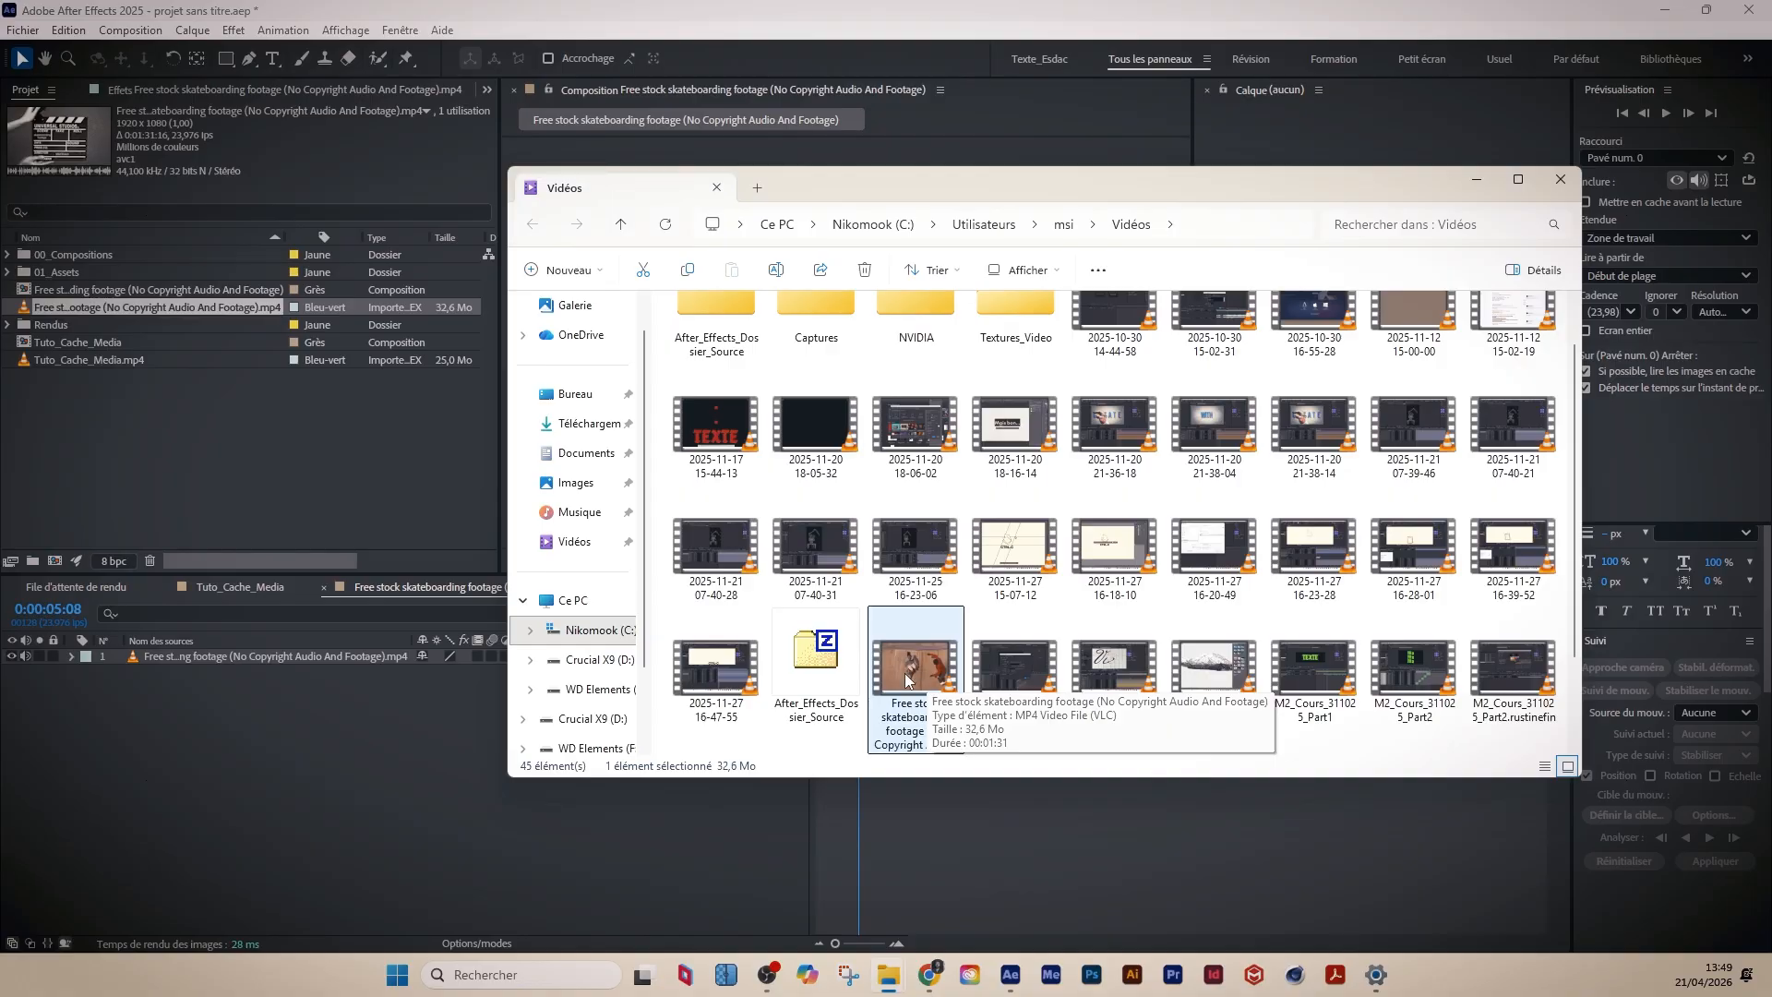
pyautogui.doubleClick(906, 679)
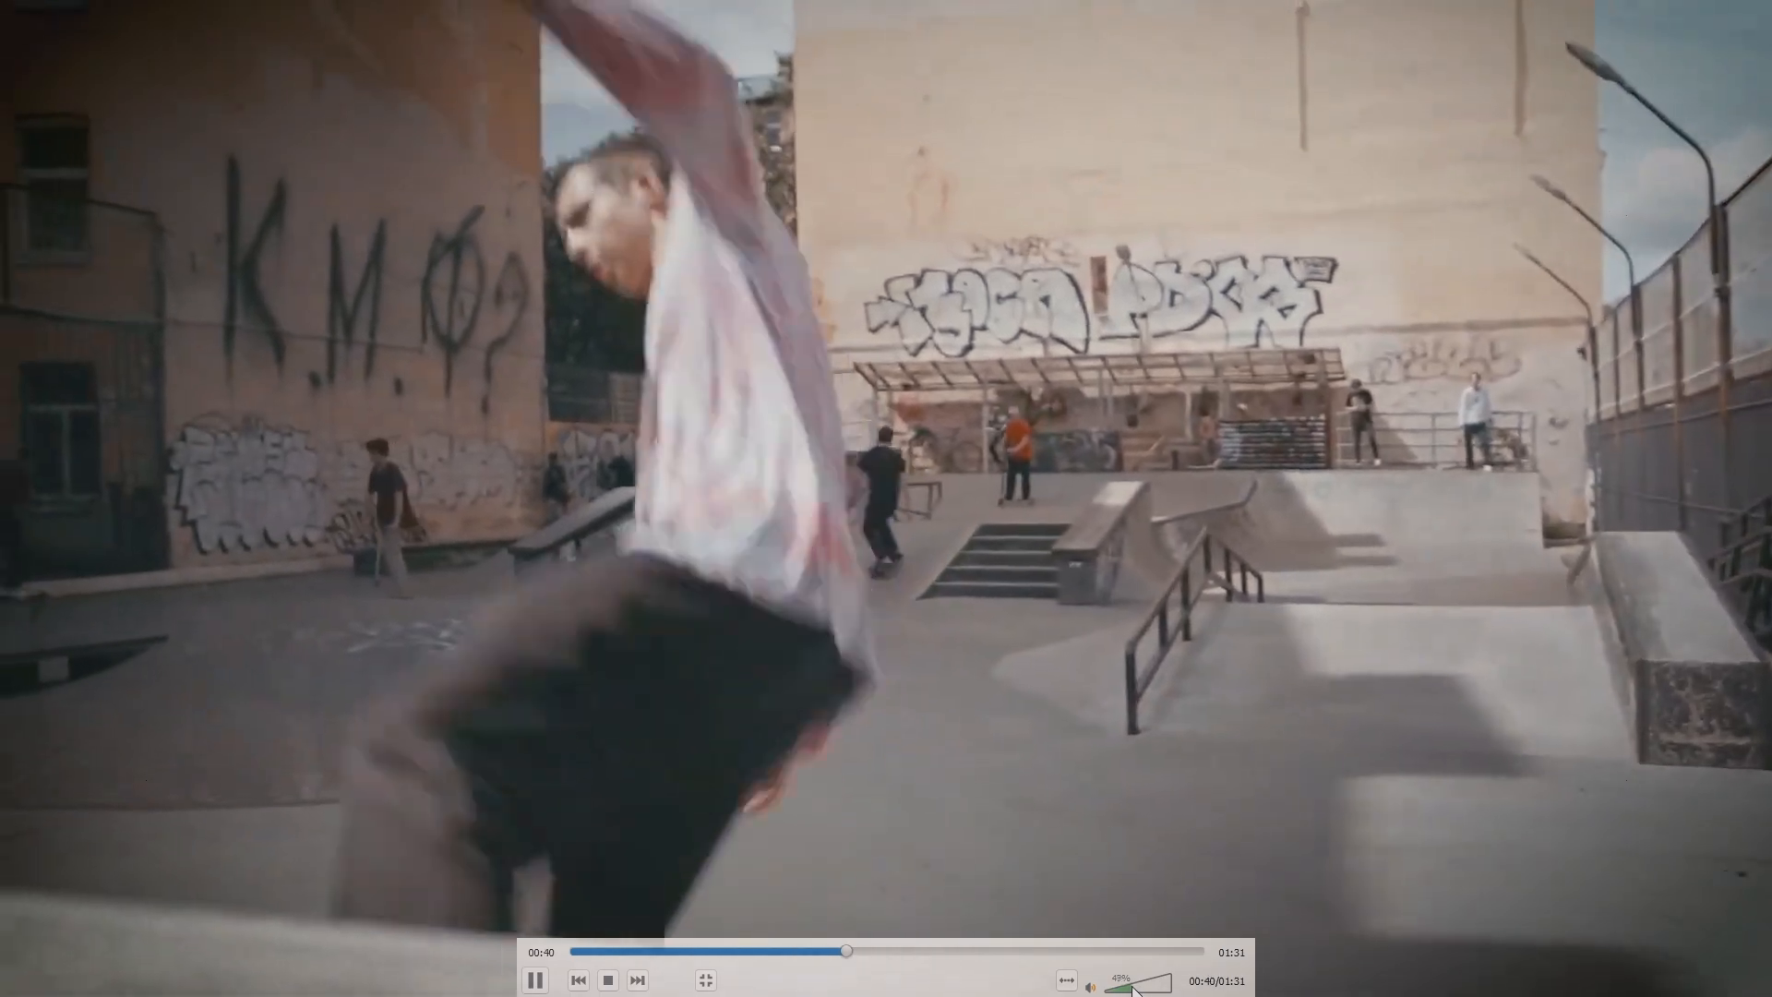
# - Set the playback volume to 61%, skip the video to about 01:08 and pause it, returning to the After Effects project
pyautogui.click(1138, 990)
pyautogui.moveTo(1136, 985); pyautogui.dragTo(1139, 986)
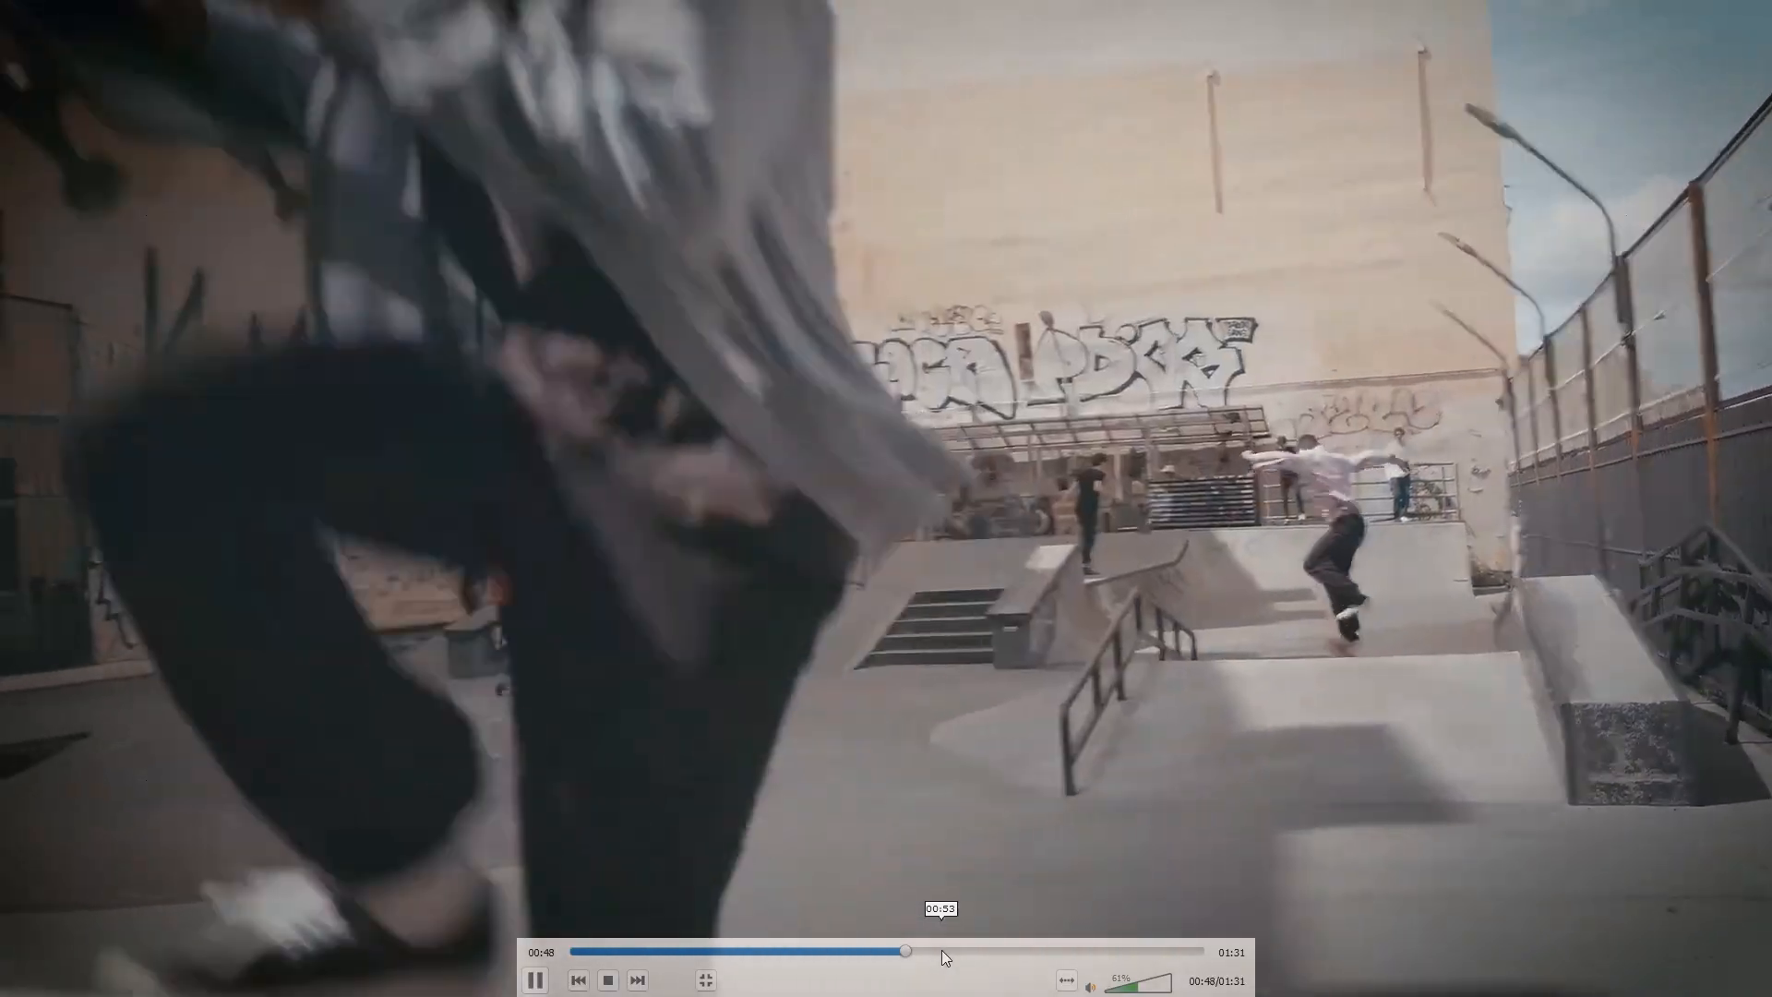
pyautogui.moveTo(942, 950); pyautogui.dragTo(1051, 958)
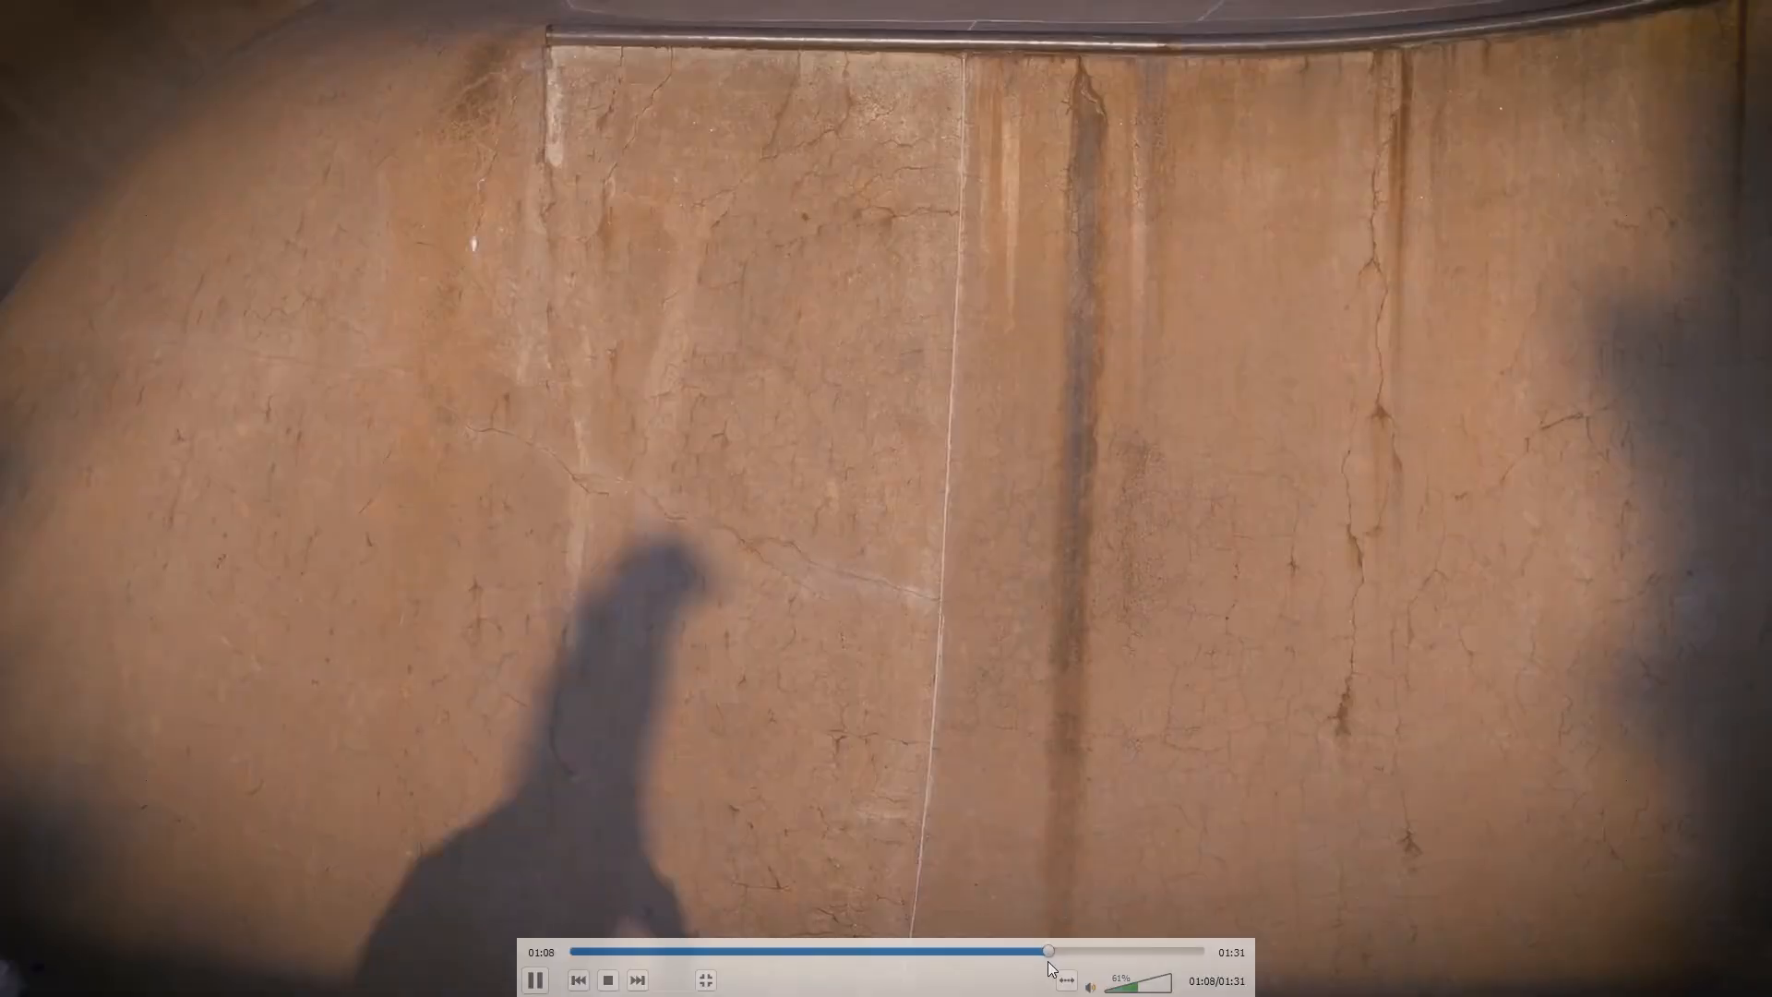
pyautogui.press('space')
pyautogui.doubleClick(1172, 801)
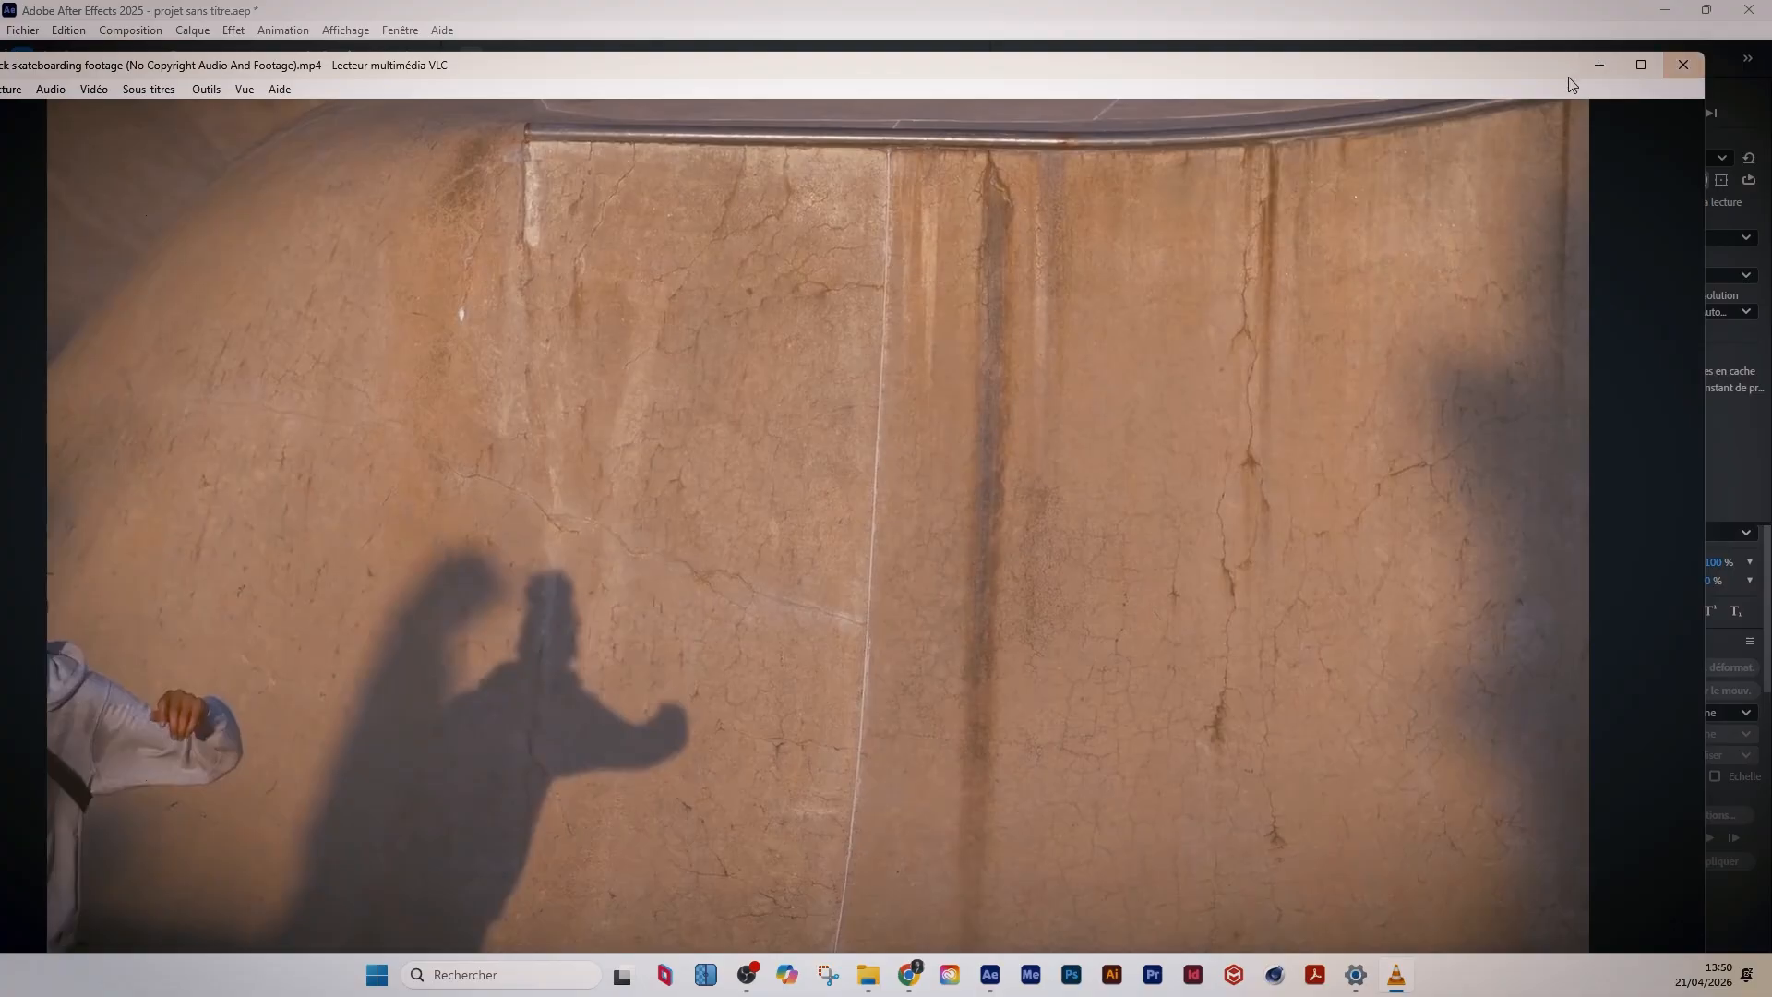
pyautogui.click(1598, 70)
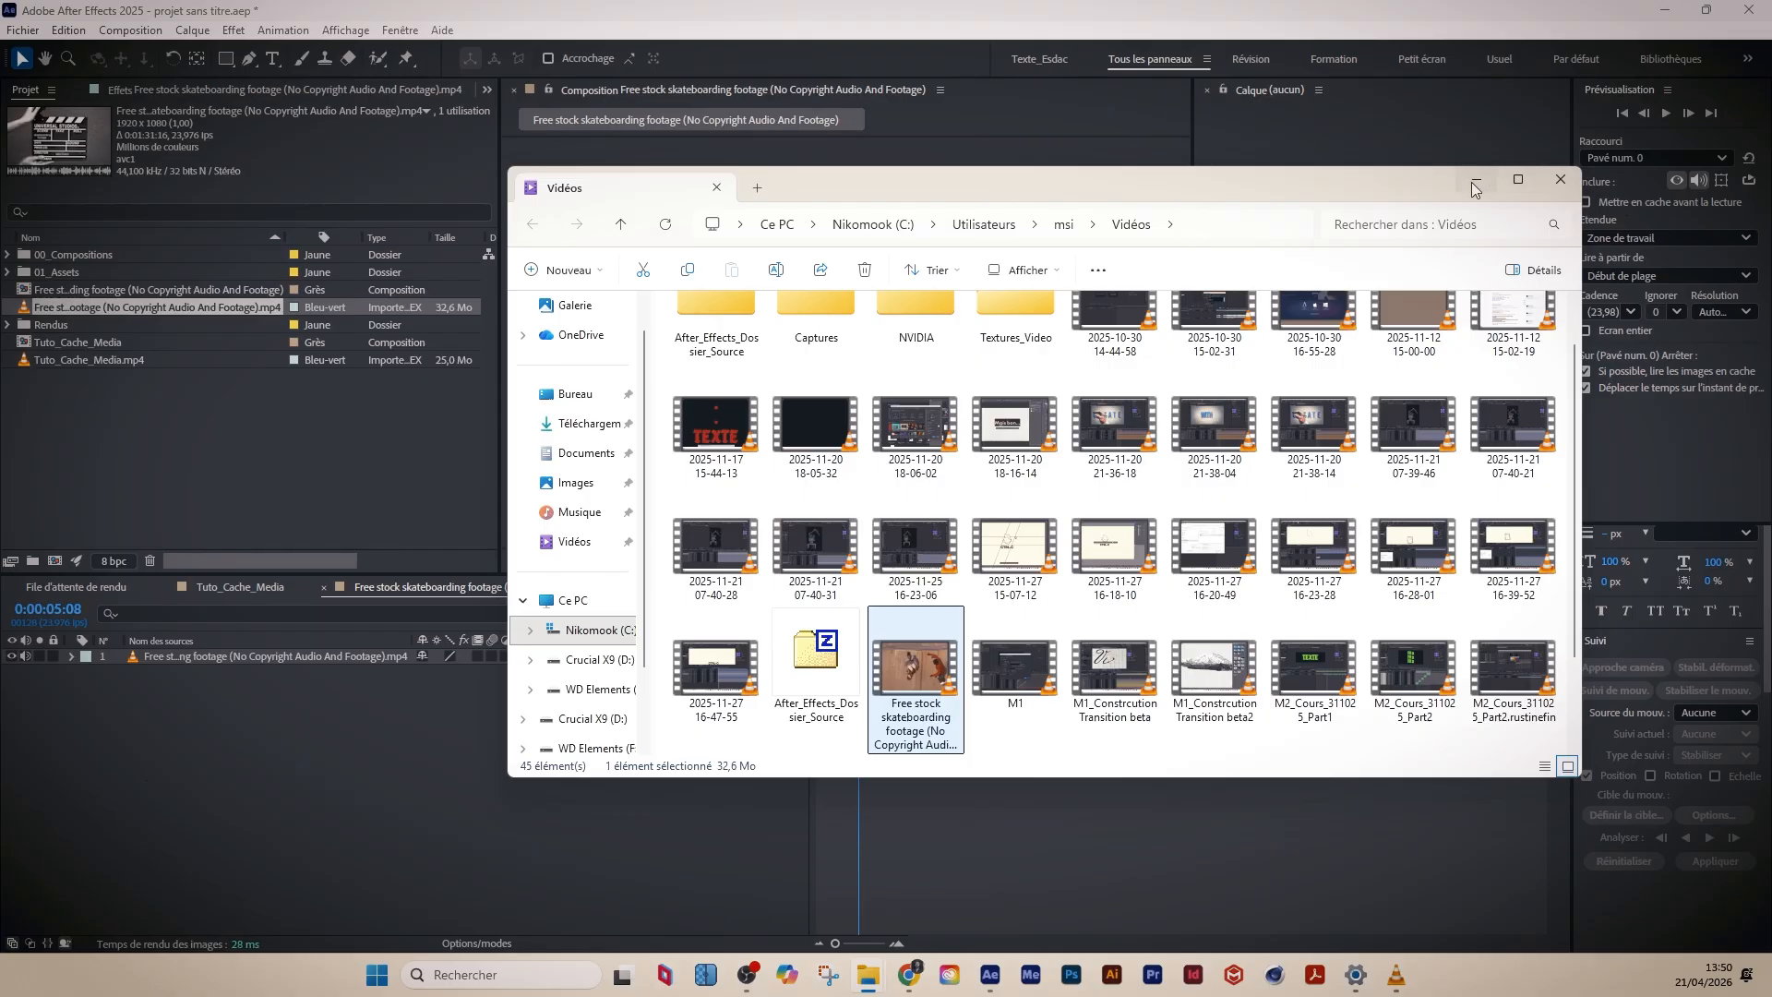
pyautogui.moveTo(1058, 185); pyautogui.dragTo(1041, 166)
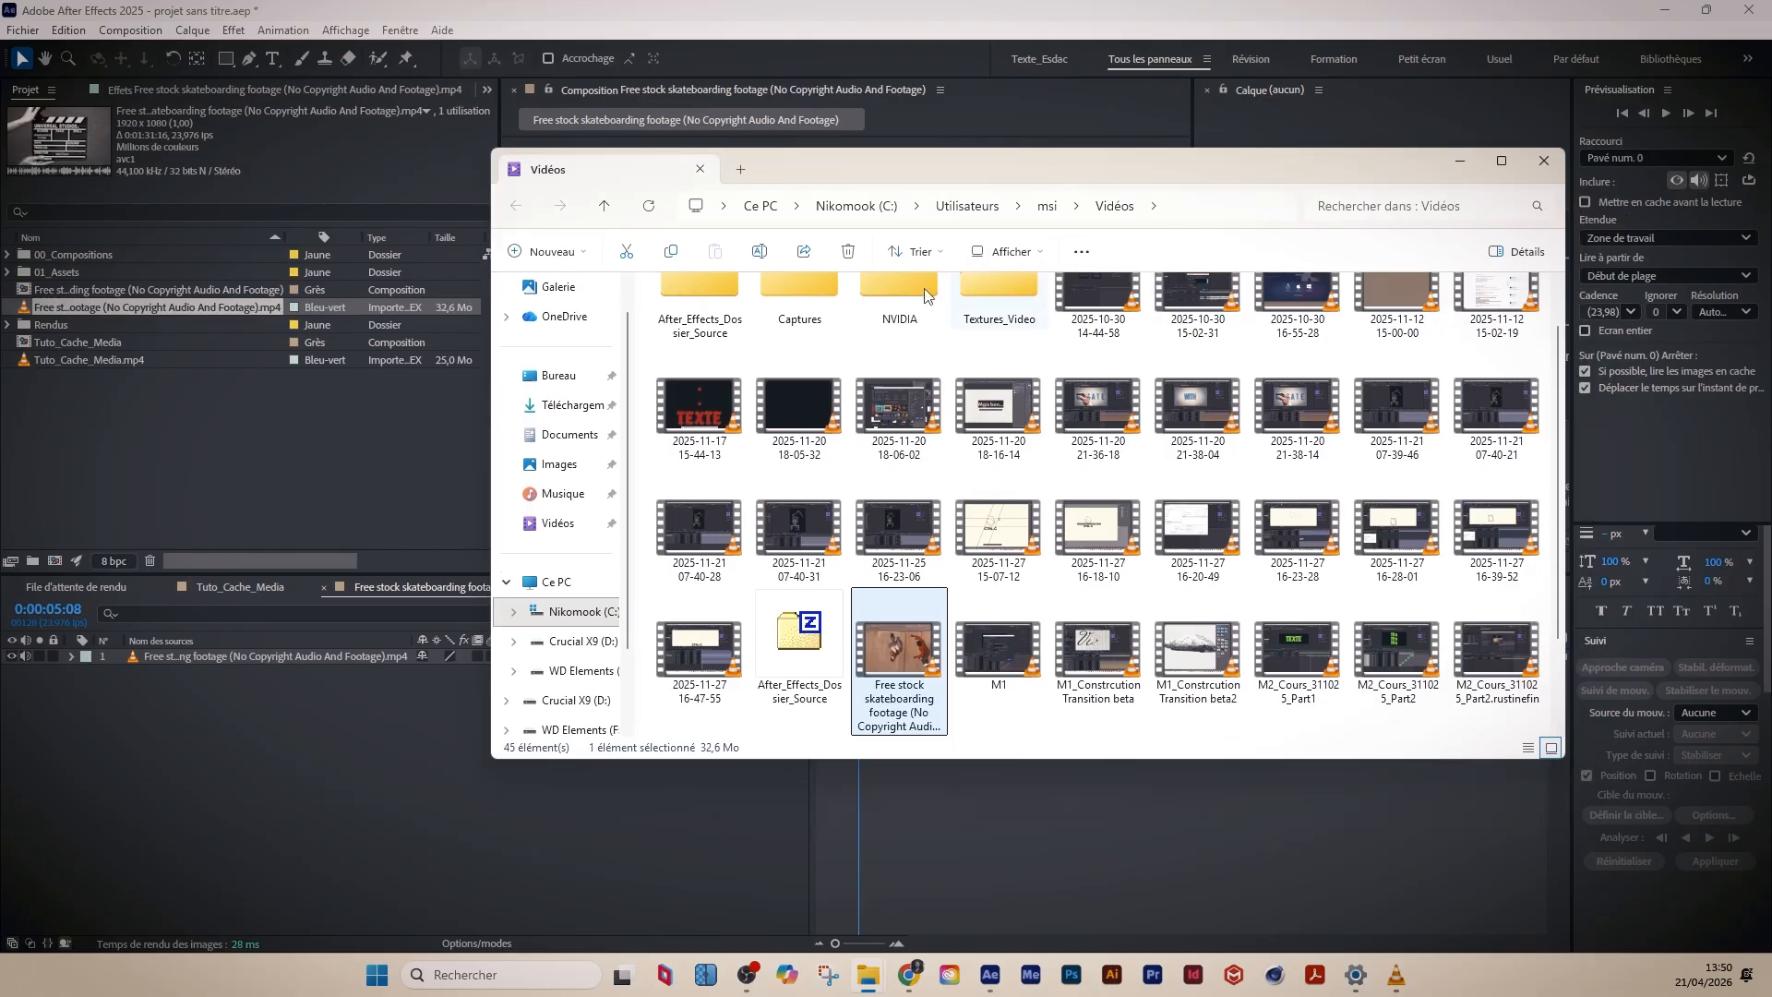
pyautogui.click(130, 419)
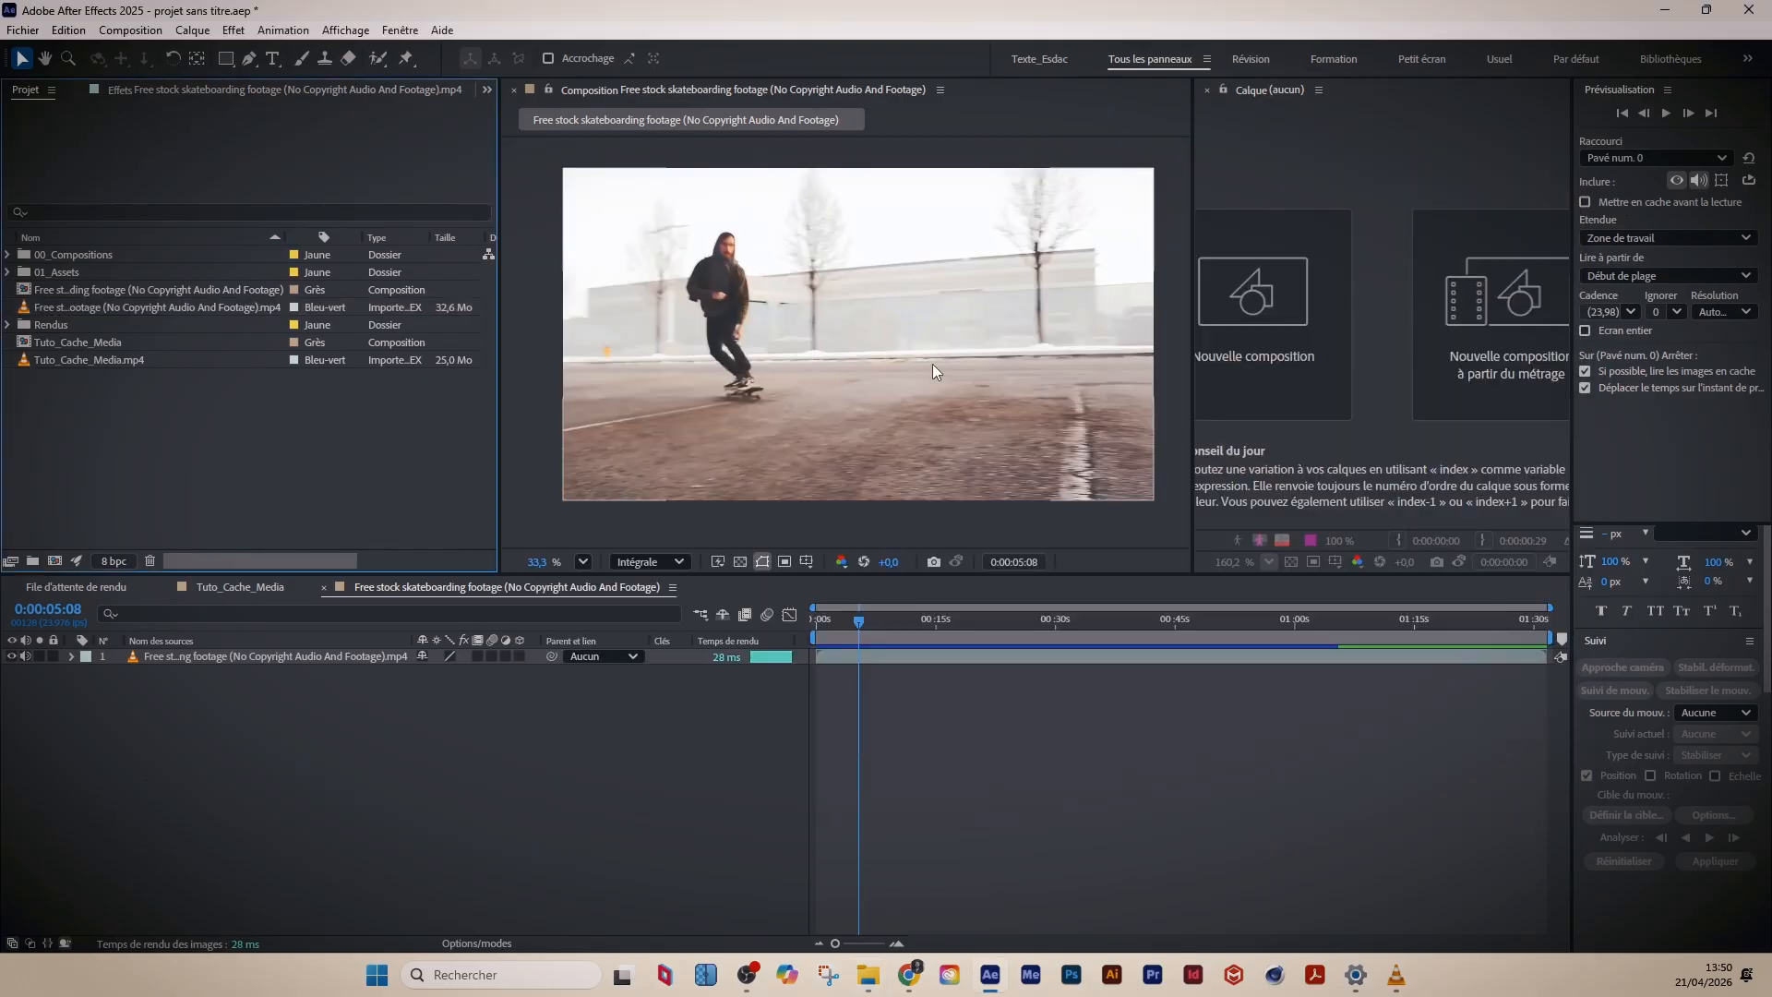
pyautogui.click(116, 309)
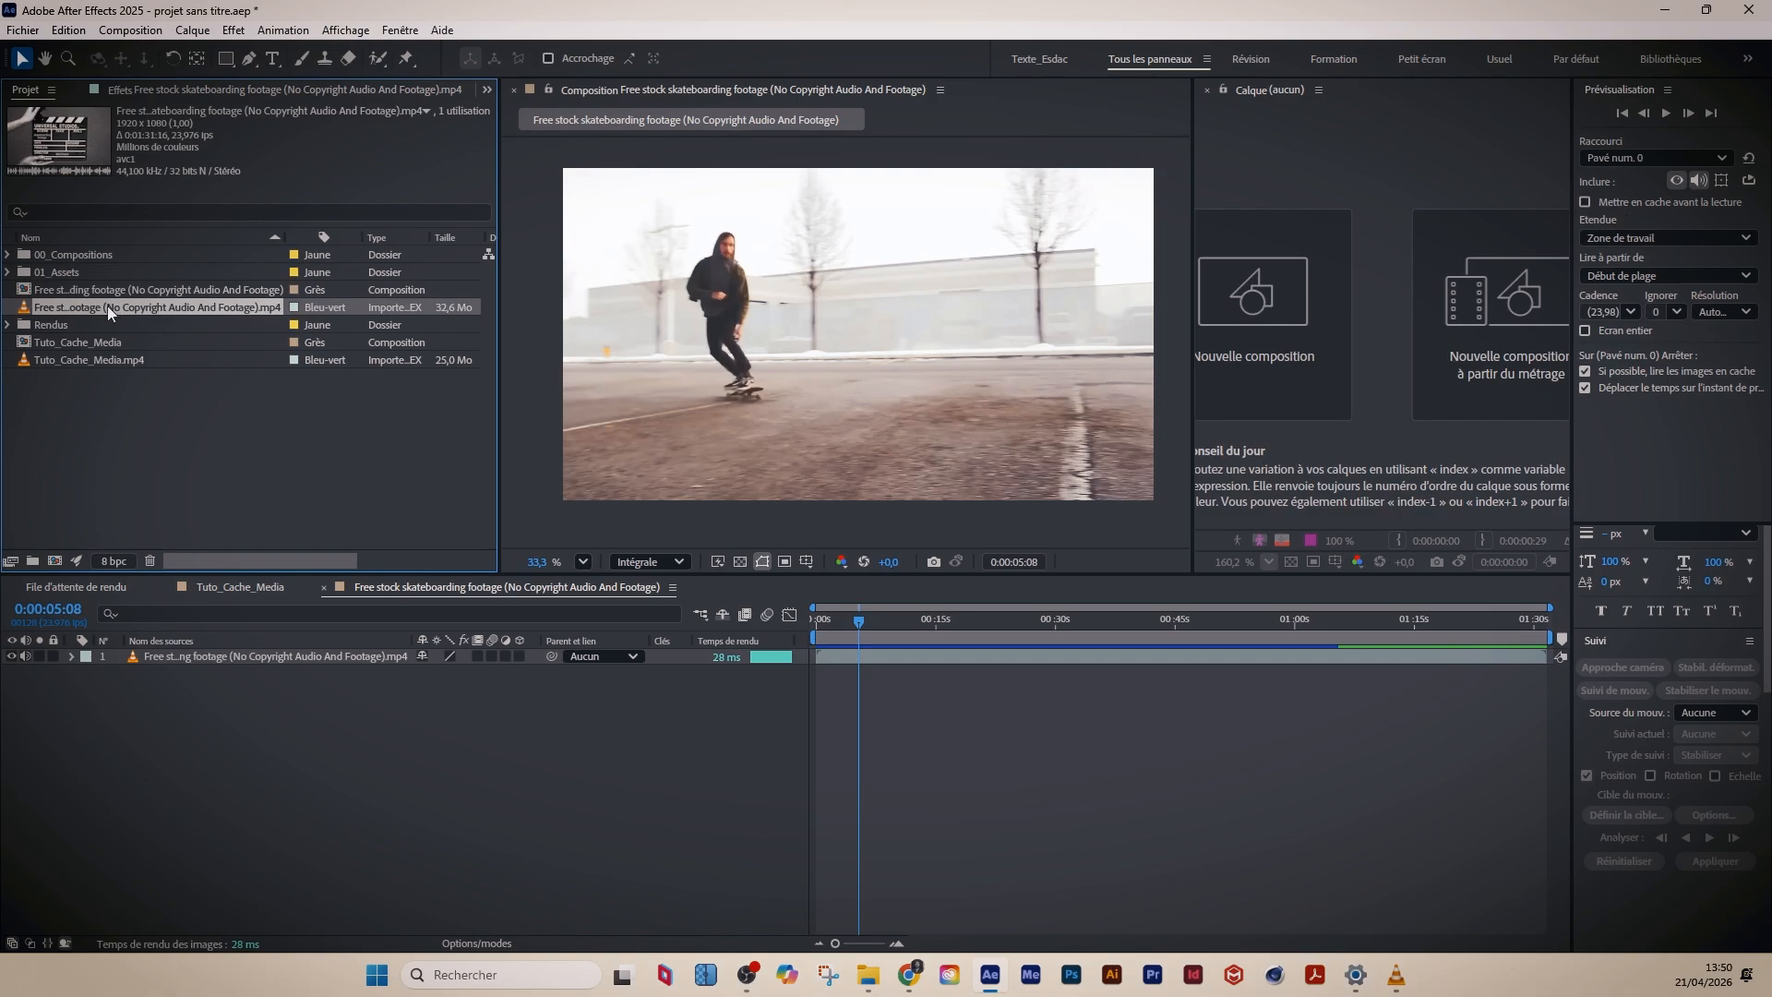
pyautogui.rightClick(108, 308)
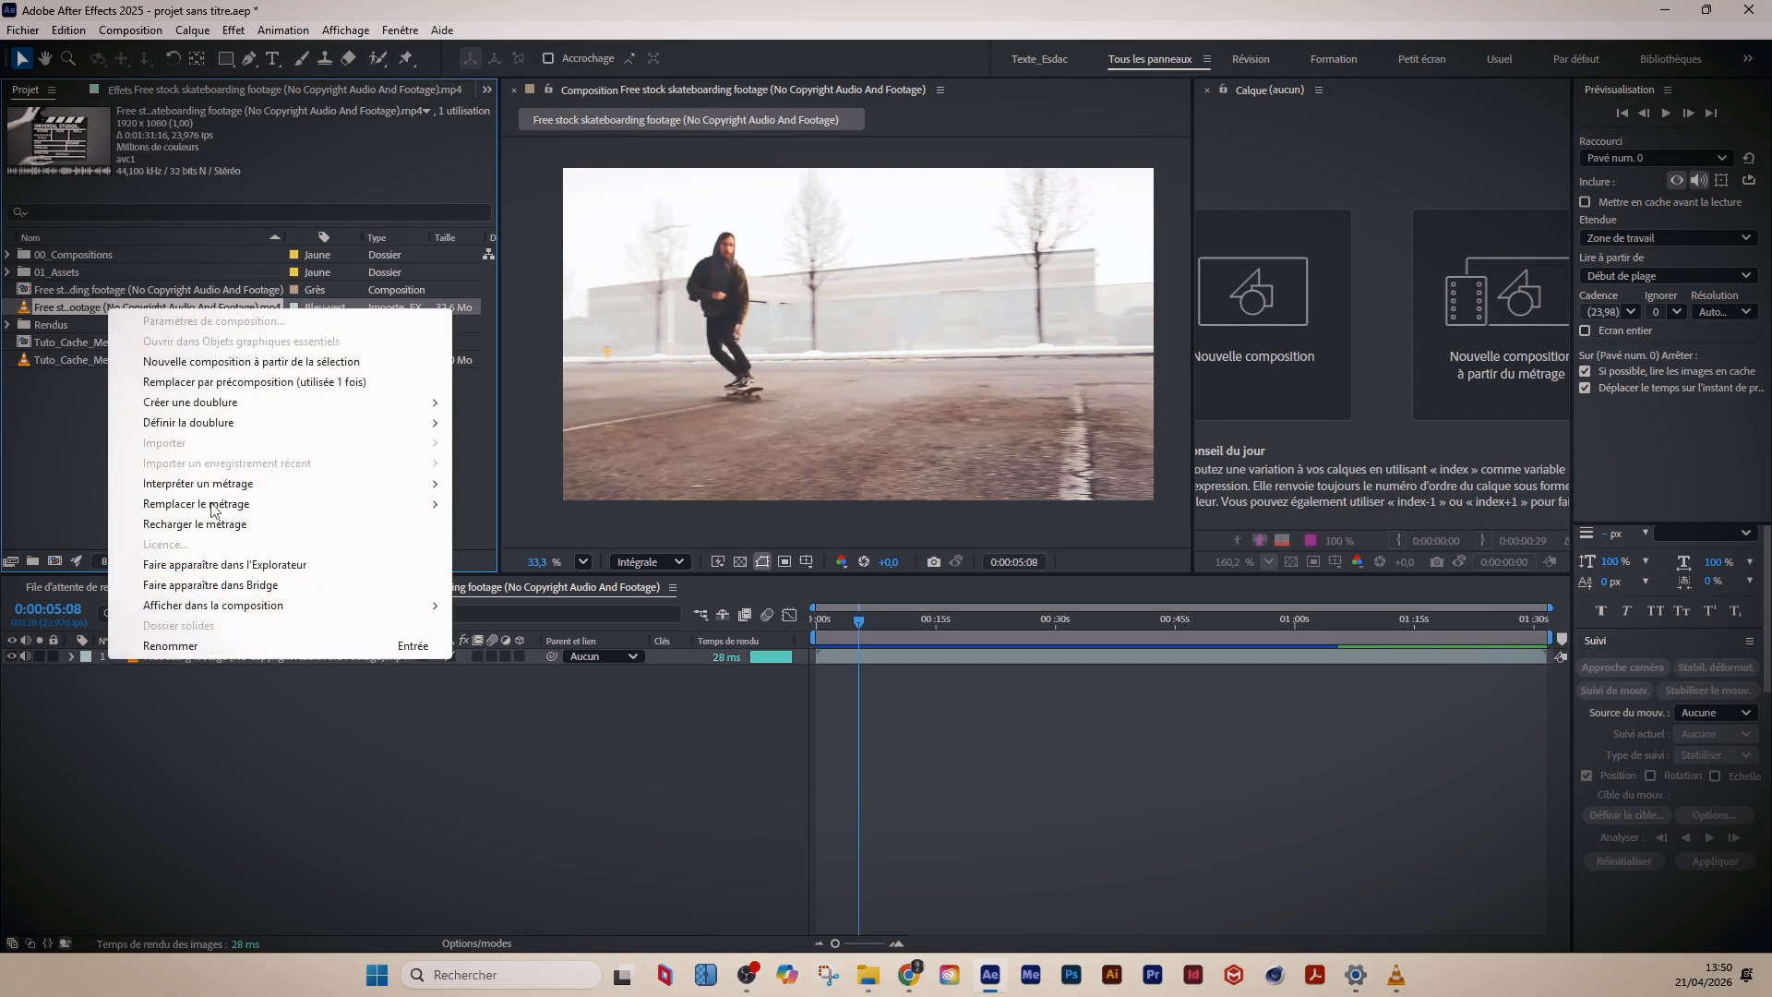
pyautogui.click(52, 406)
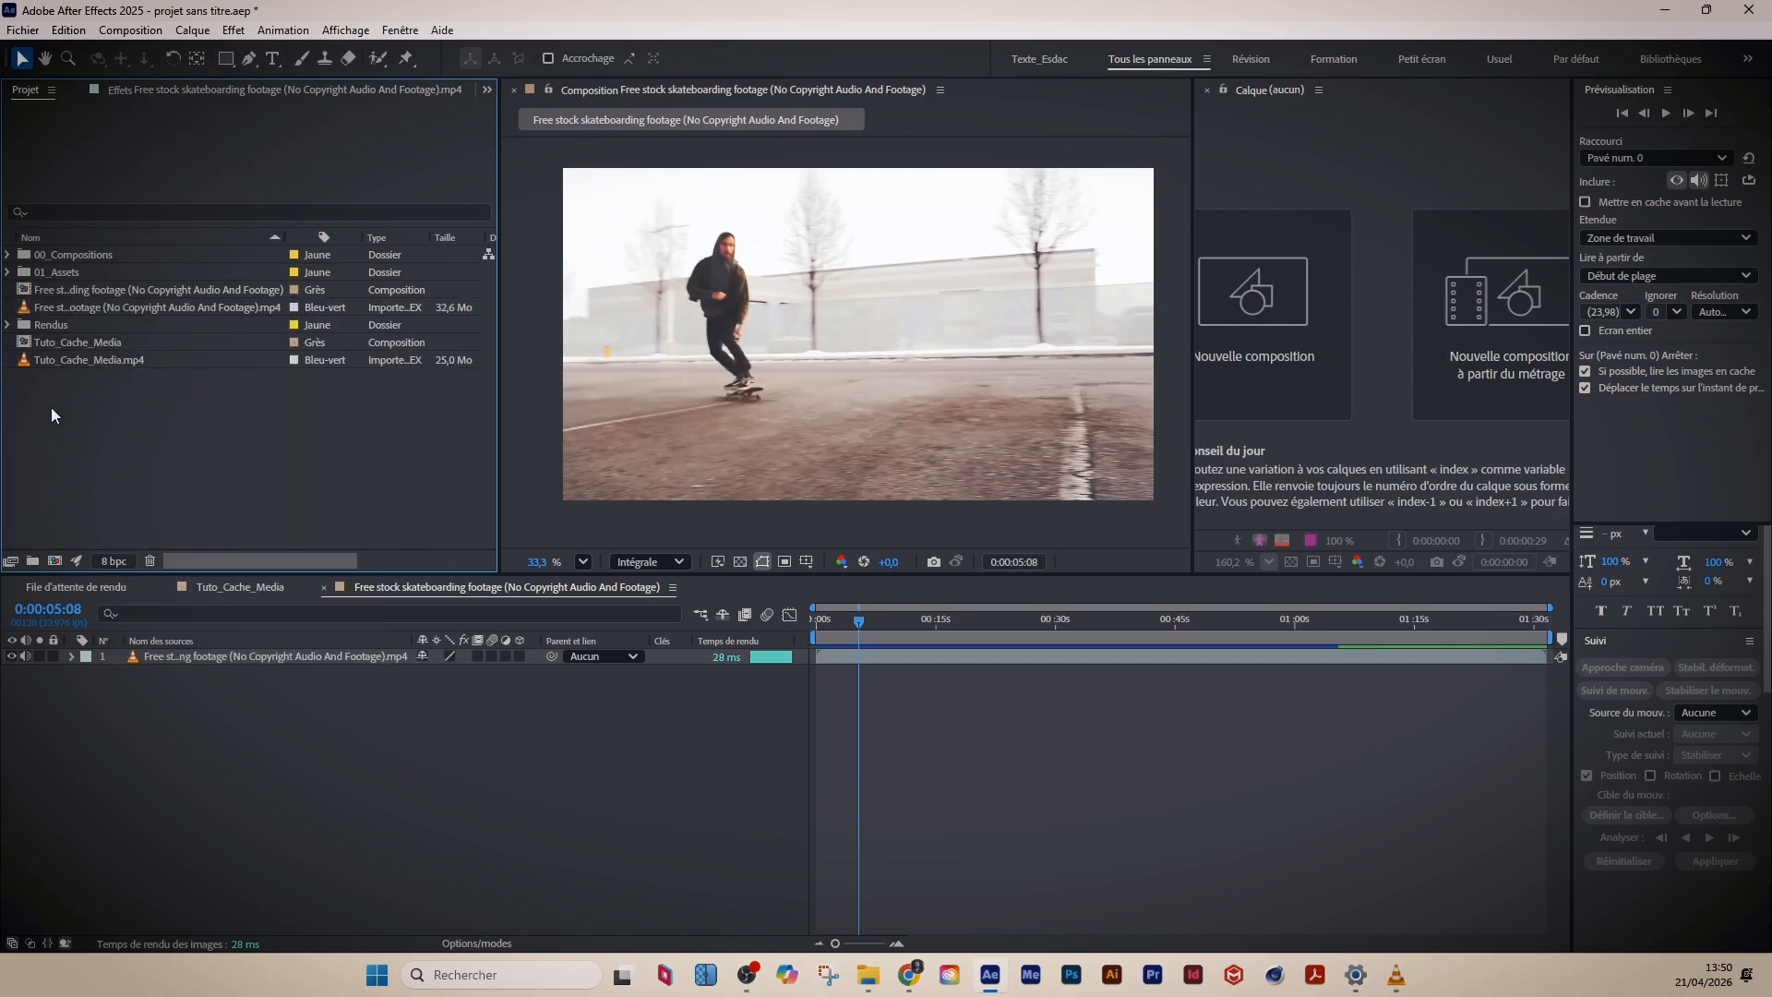
pyautogui.rightClick(101, 310)
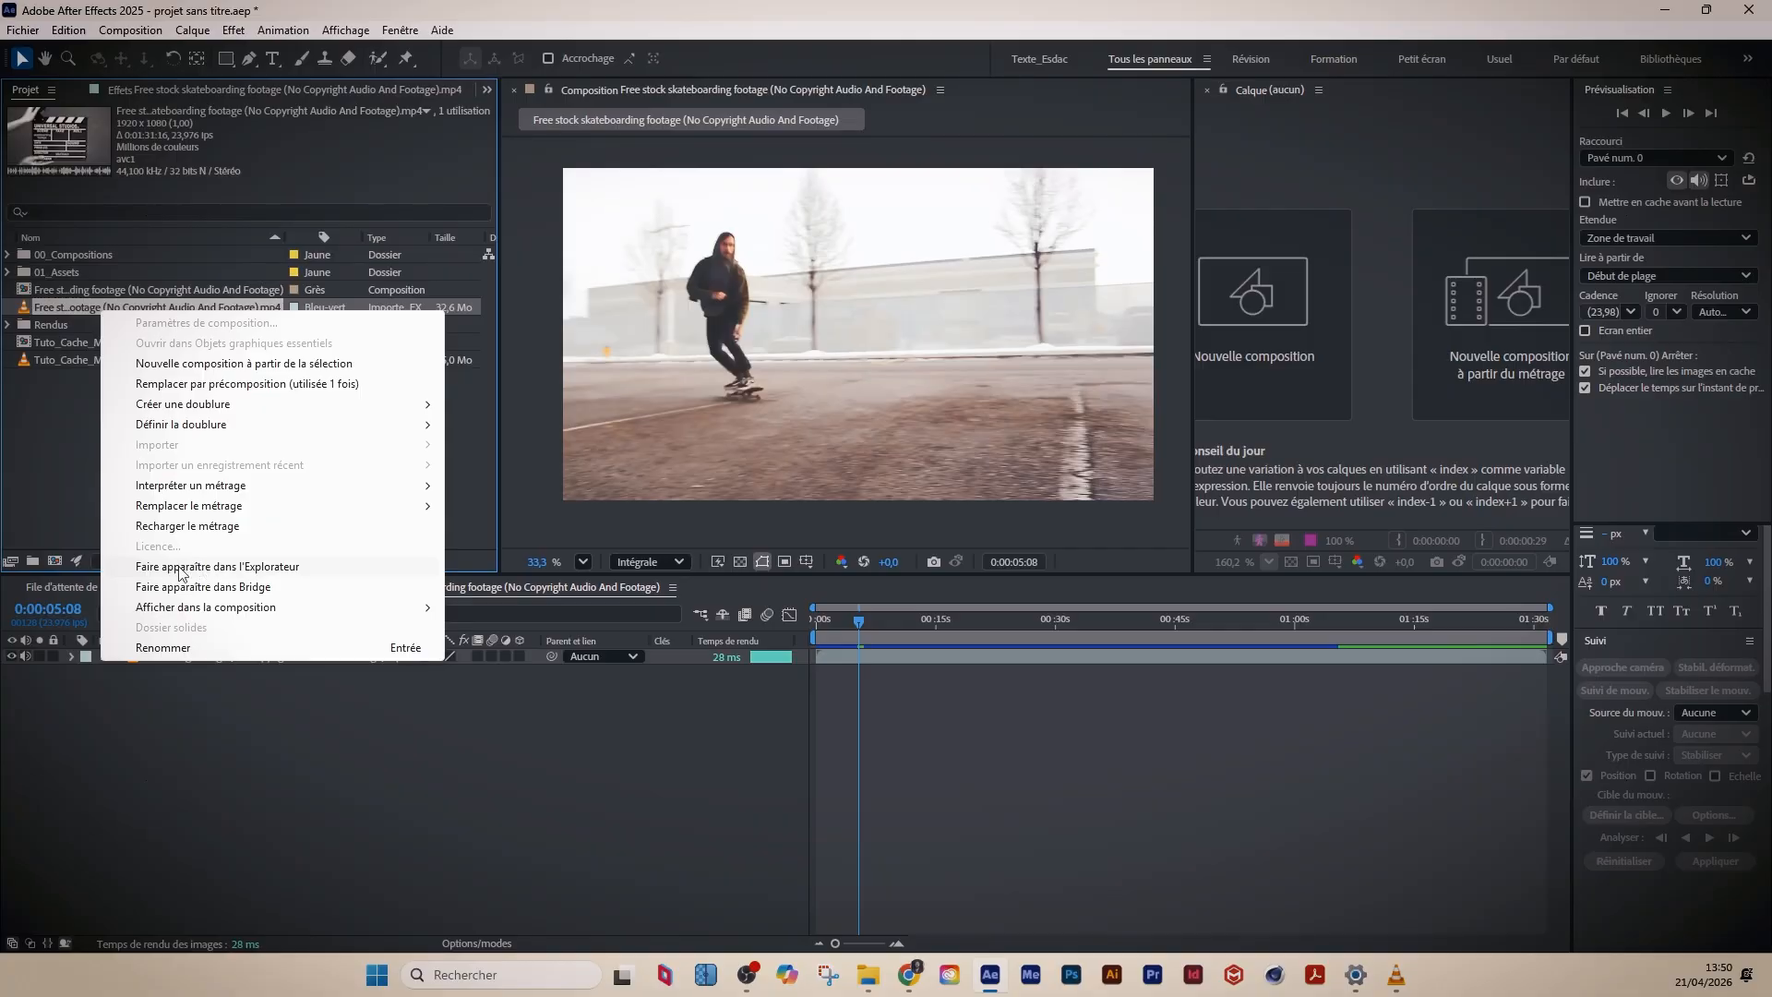
pyautogui.click(81, 484)
# - Widen the Project panel to include the media duration and reveal the skateboarding MP4's source file in File Explorer
pyautogui.click(117, 310)
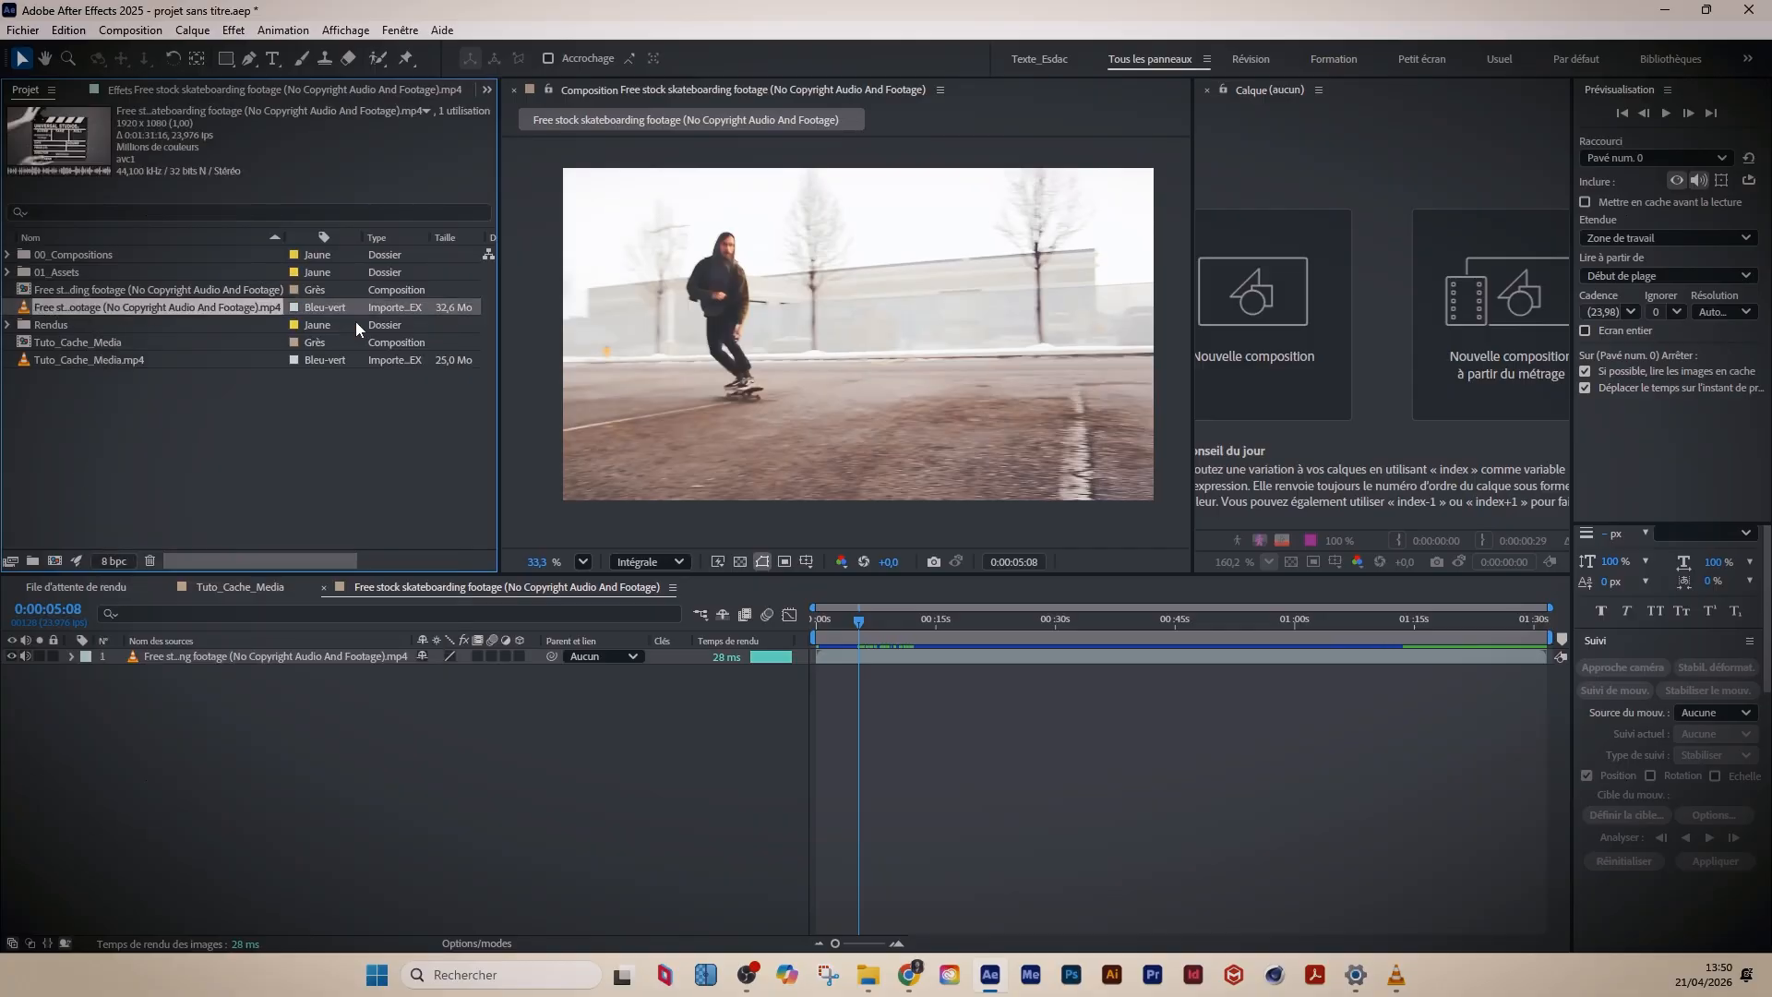
pyautogui.moveTo(499, 290); pyautogui.dragTo(554, 290)
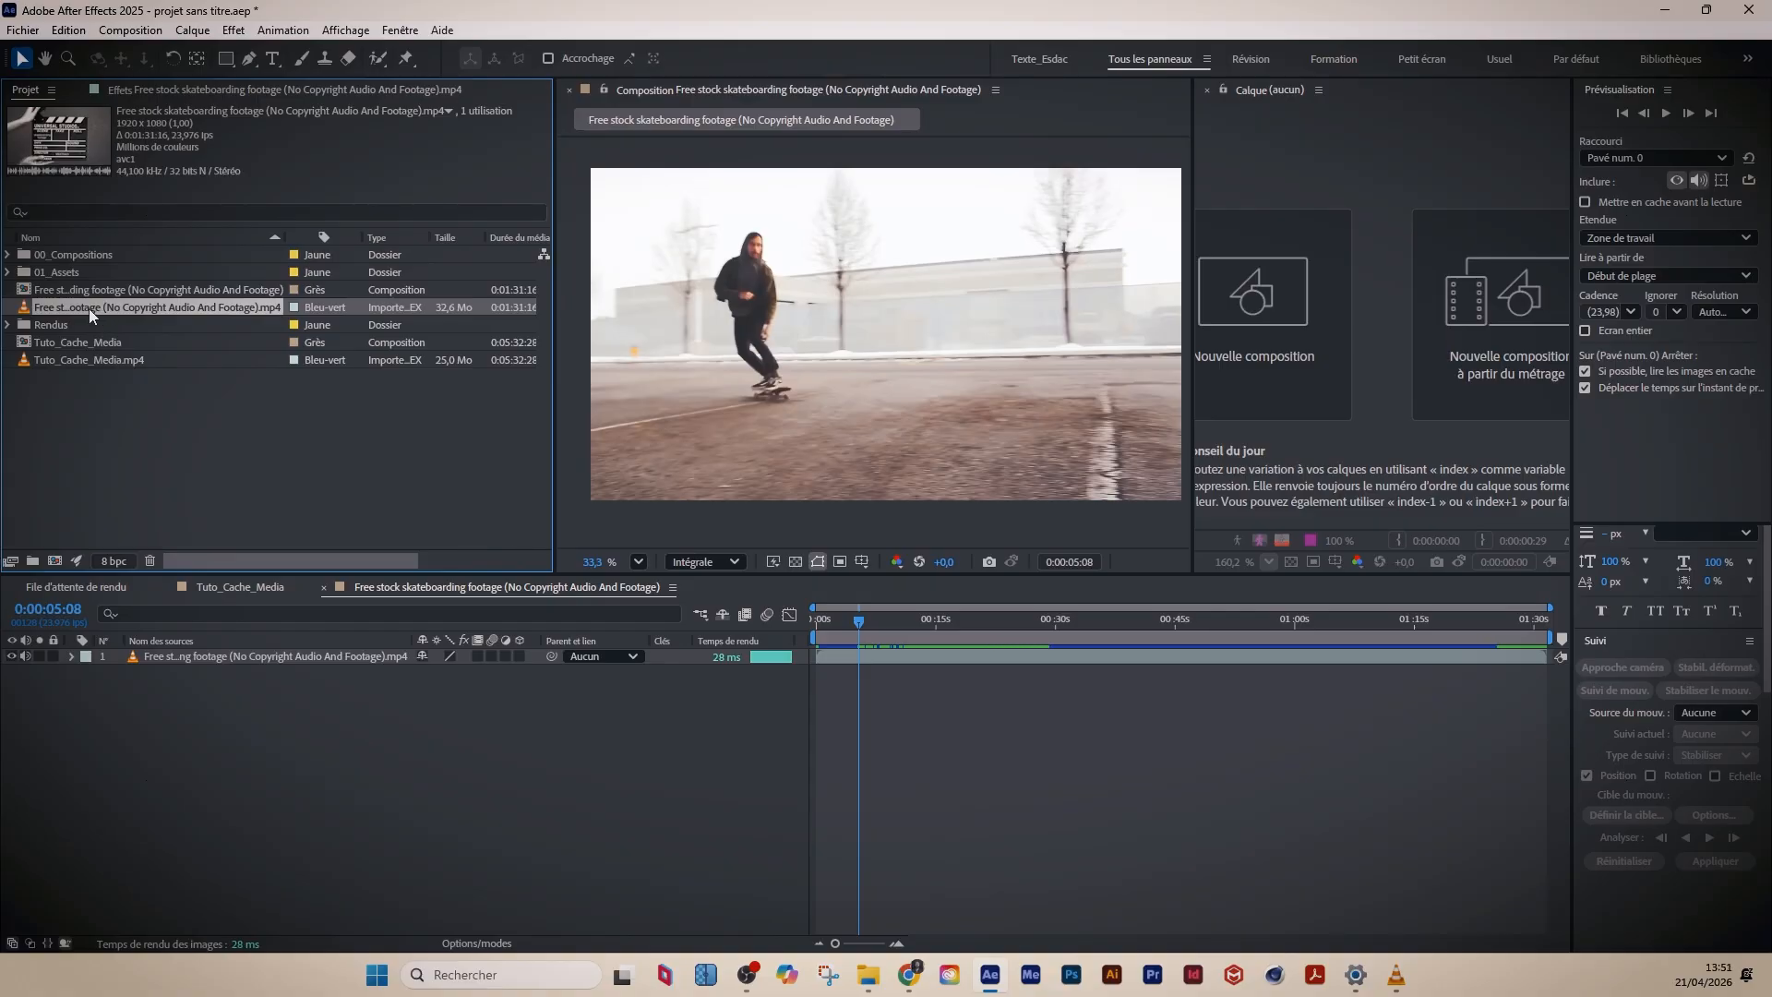
pyautogui.rightClick(88, 314)
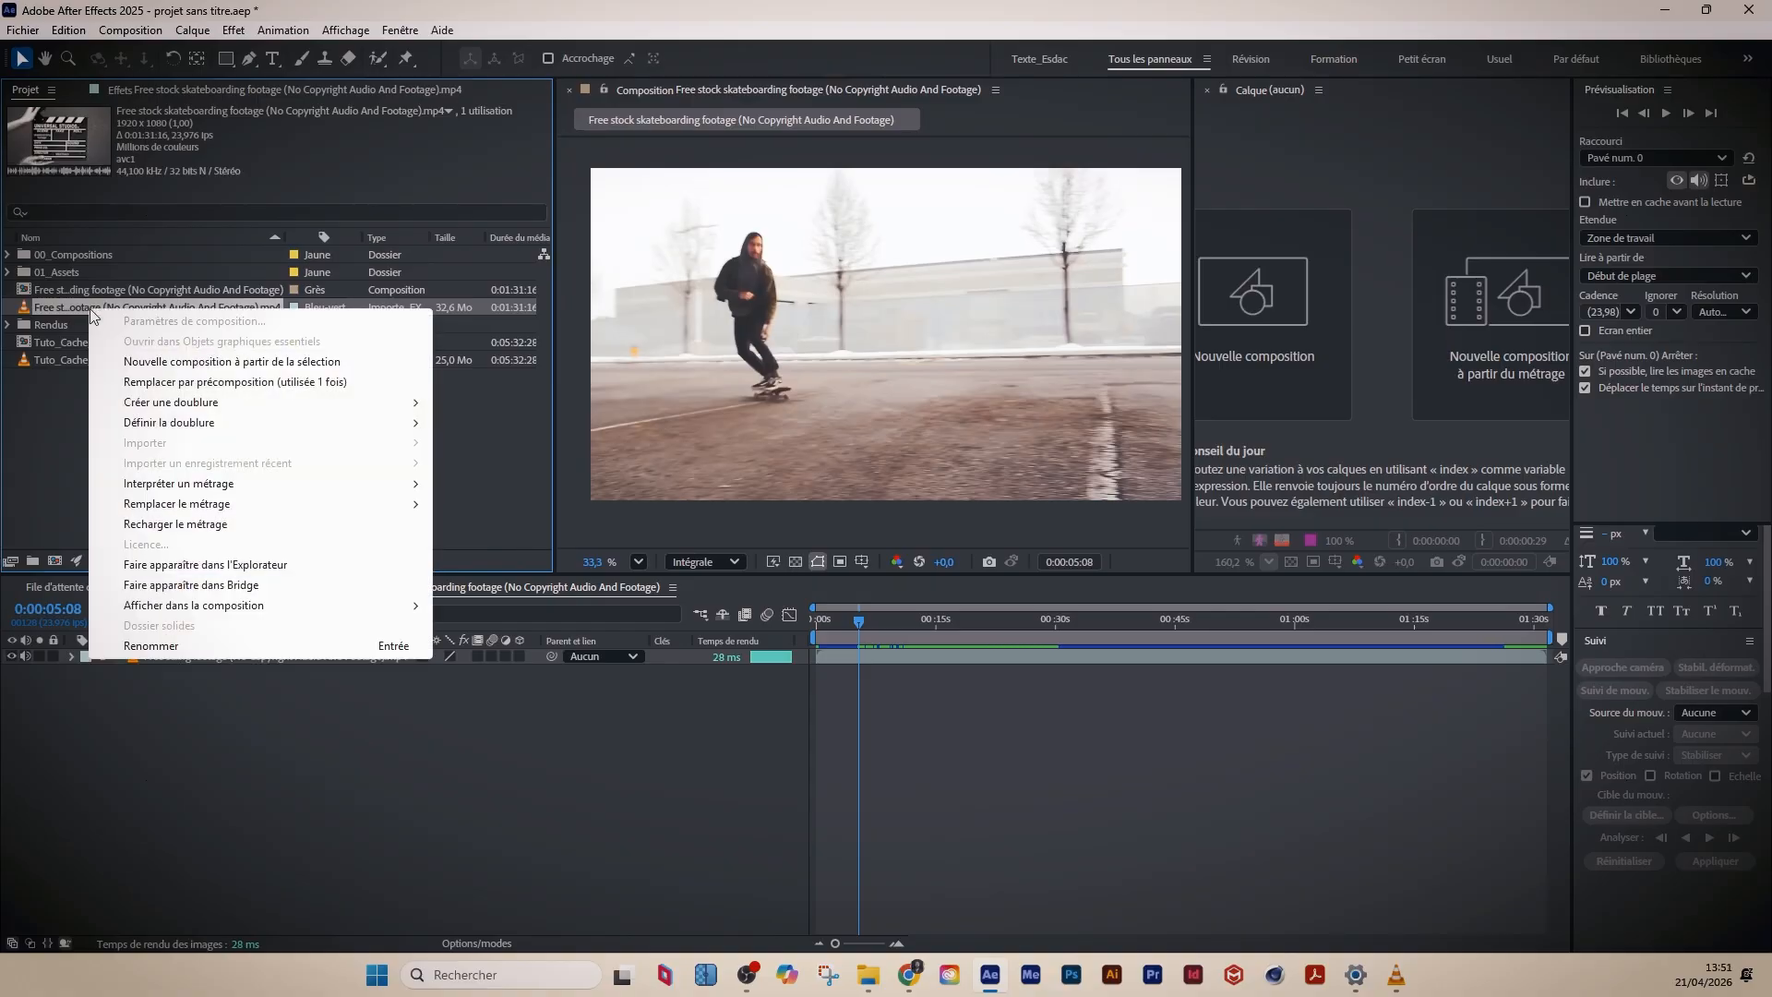
pyautogui.click(195, 570)
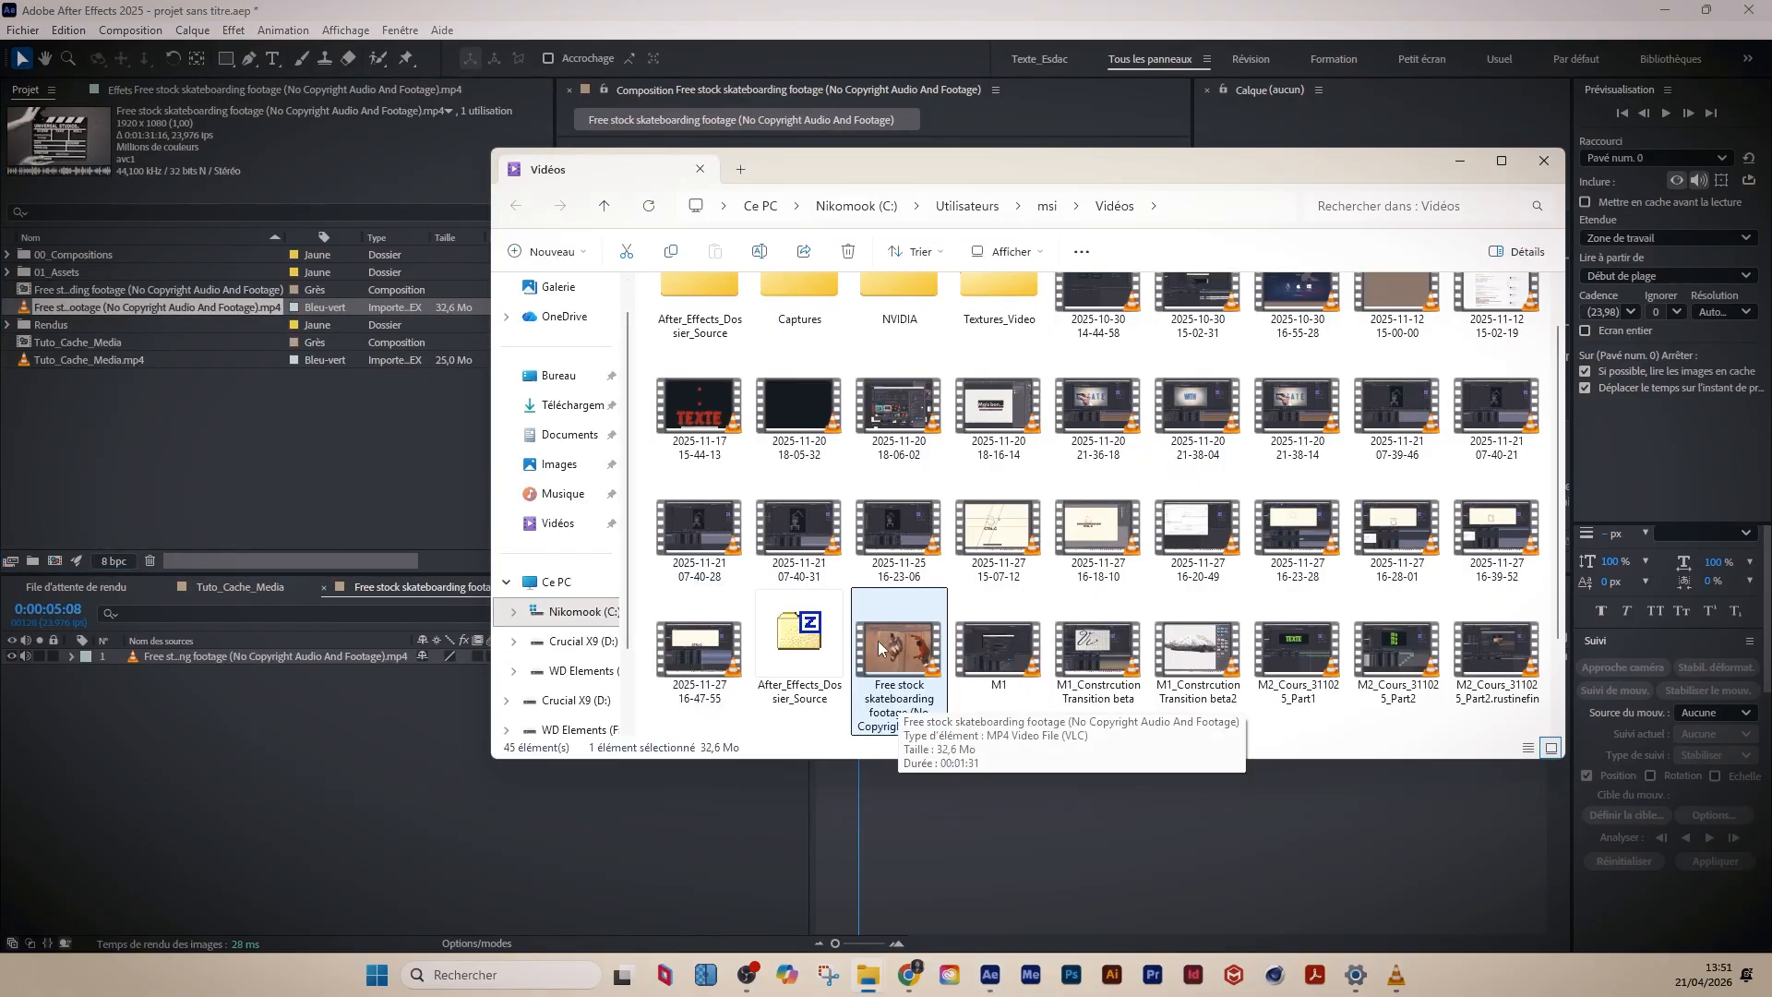
# - Import the skateboarding MP4 again from its source folder and delete the duplicate footage item from the project
pyautogui.click(164, 313)
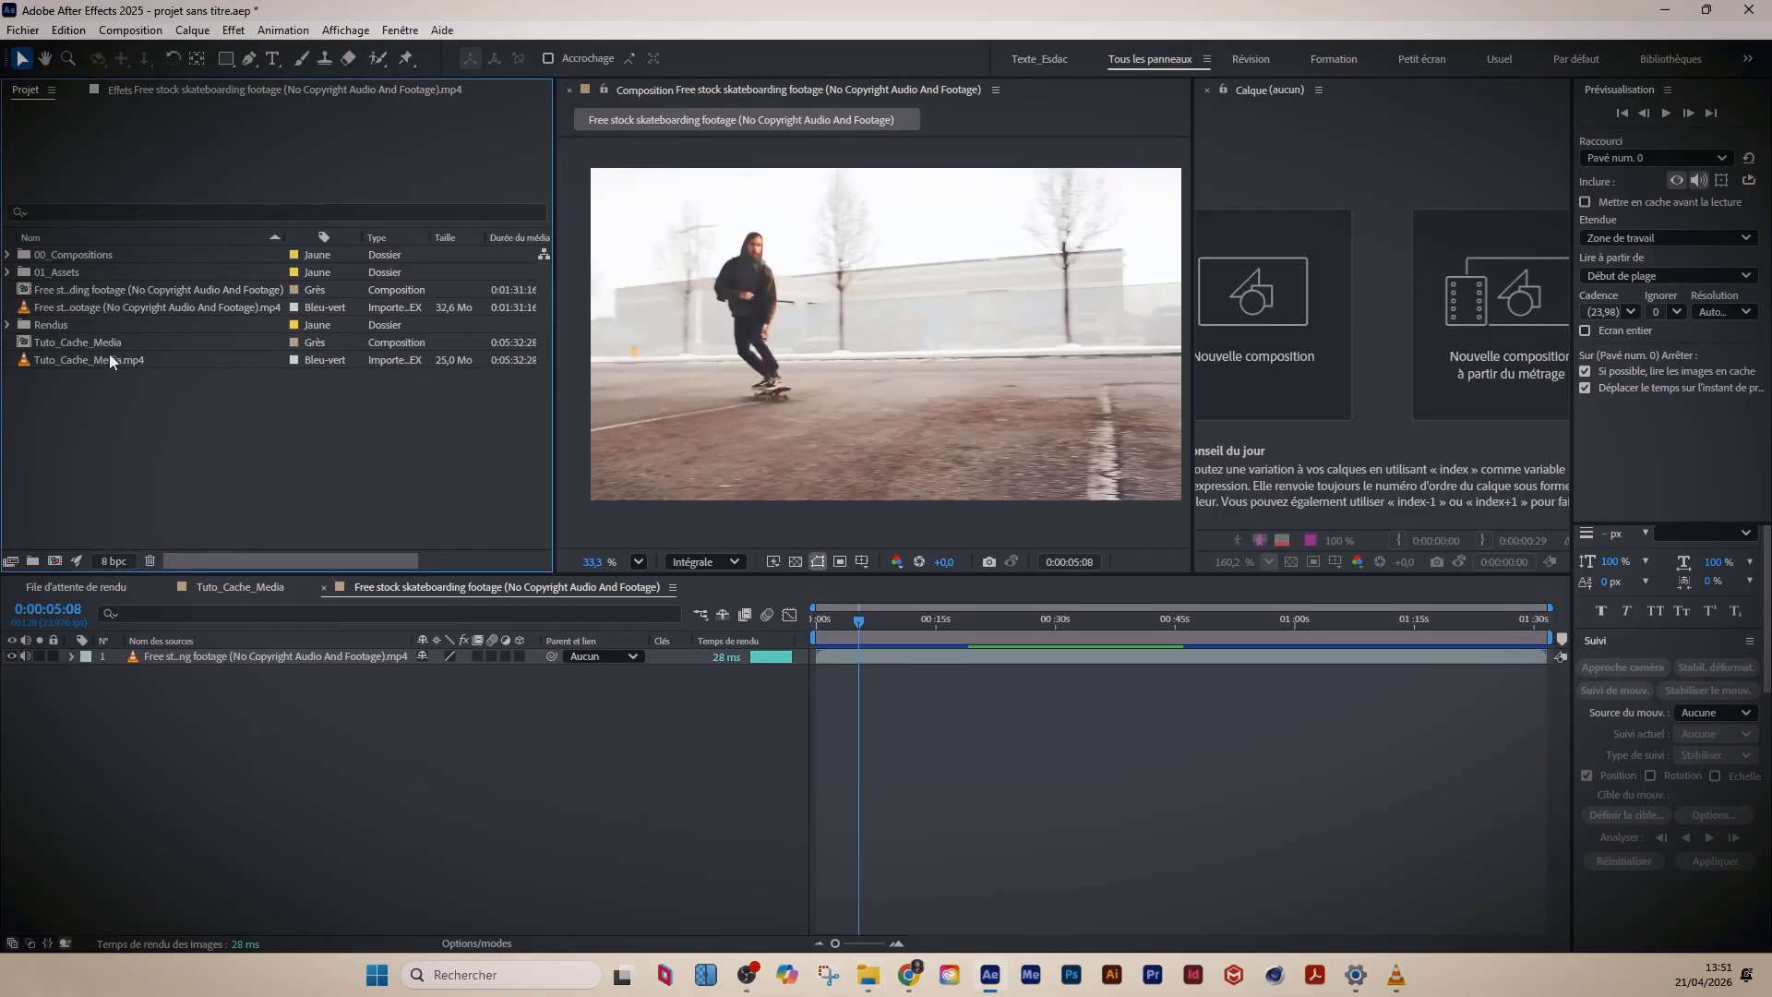
pyautogui.rightClick(97, 308)
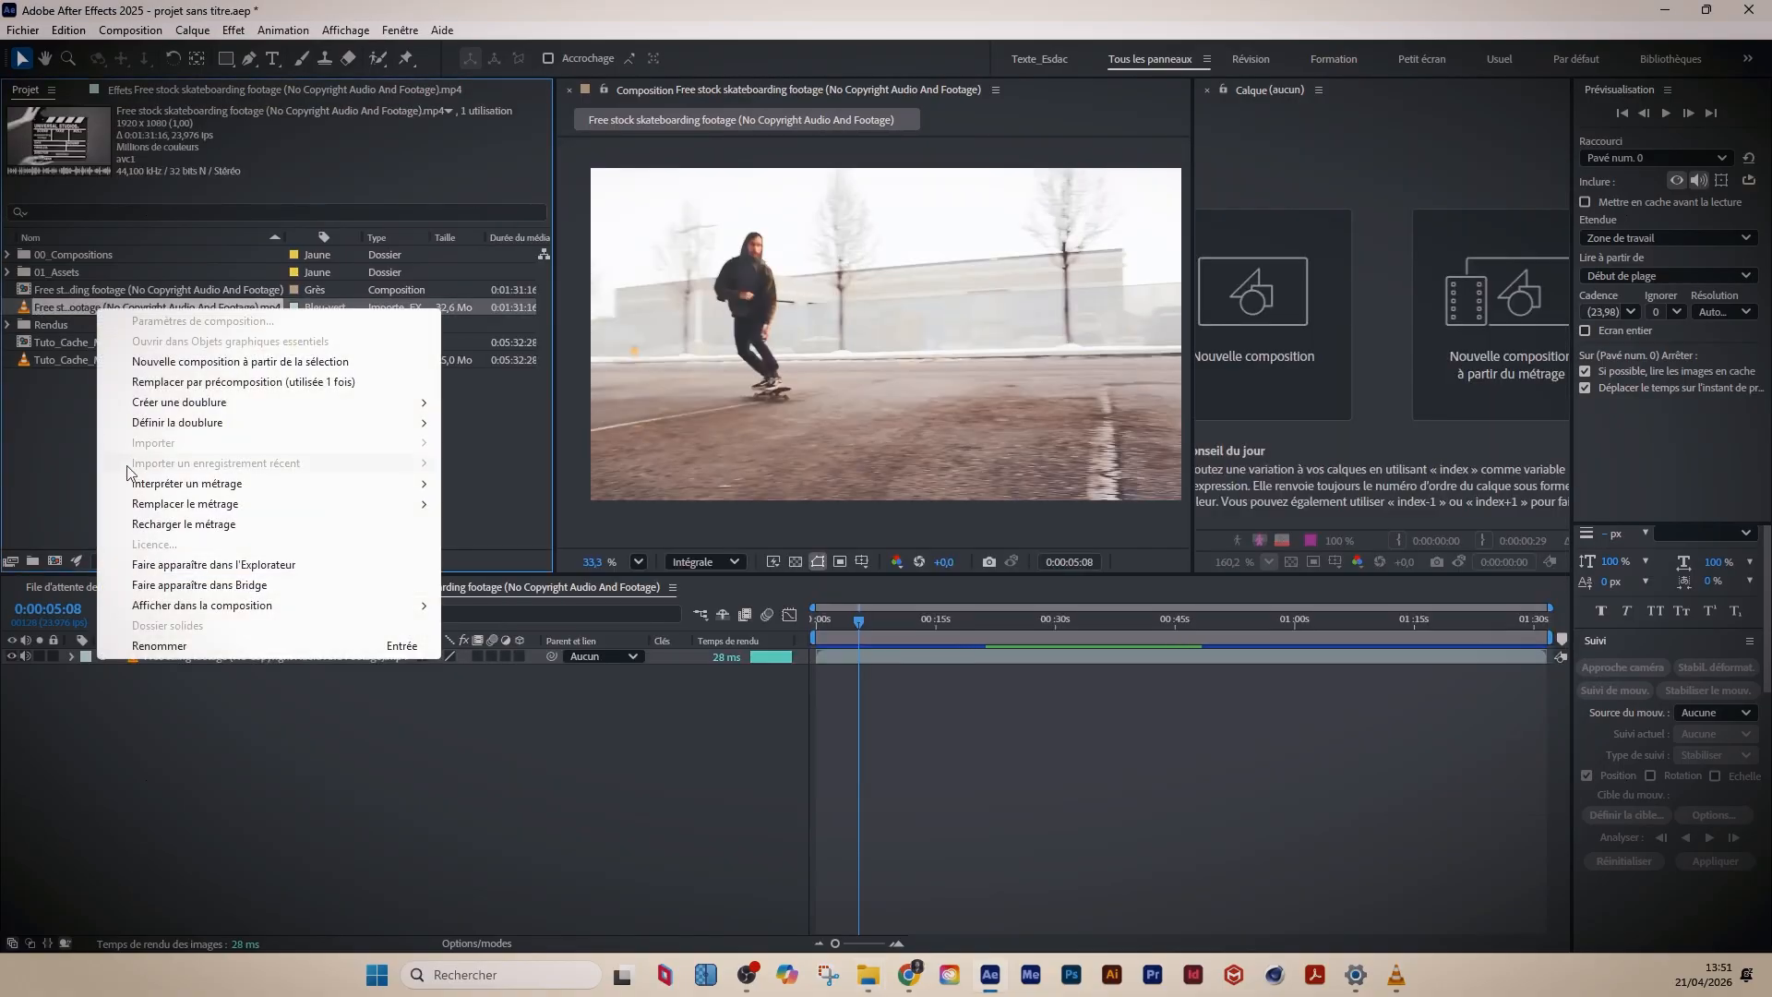
pyautogui.click(199, 566)
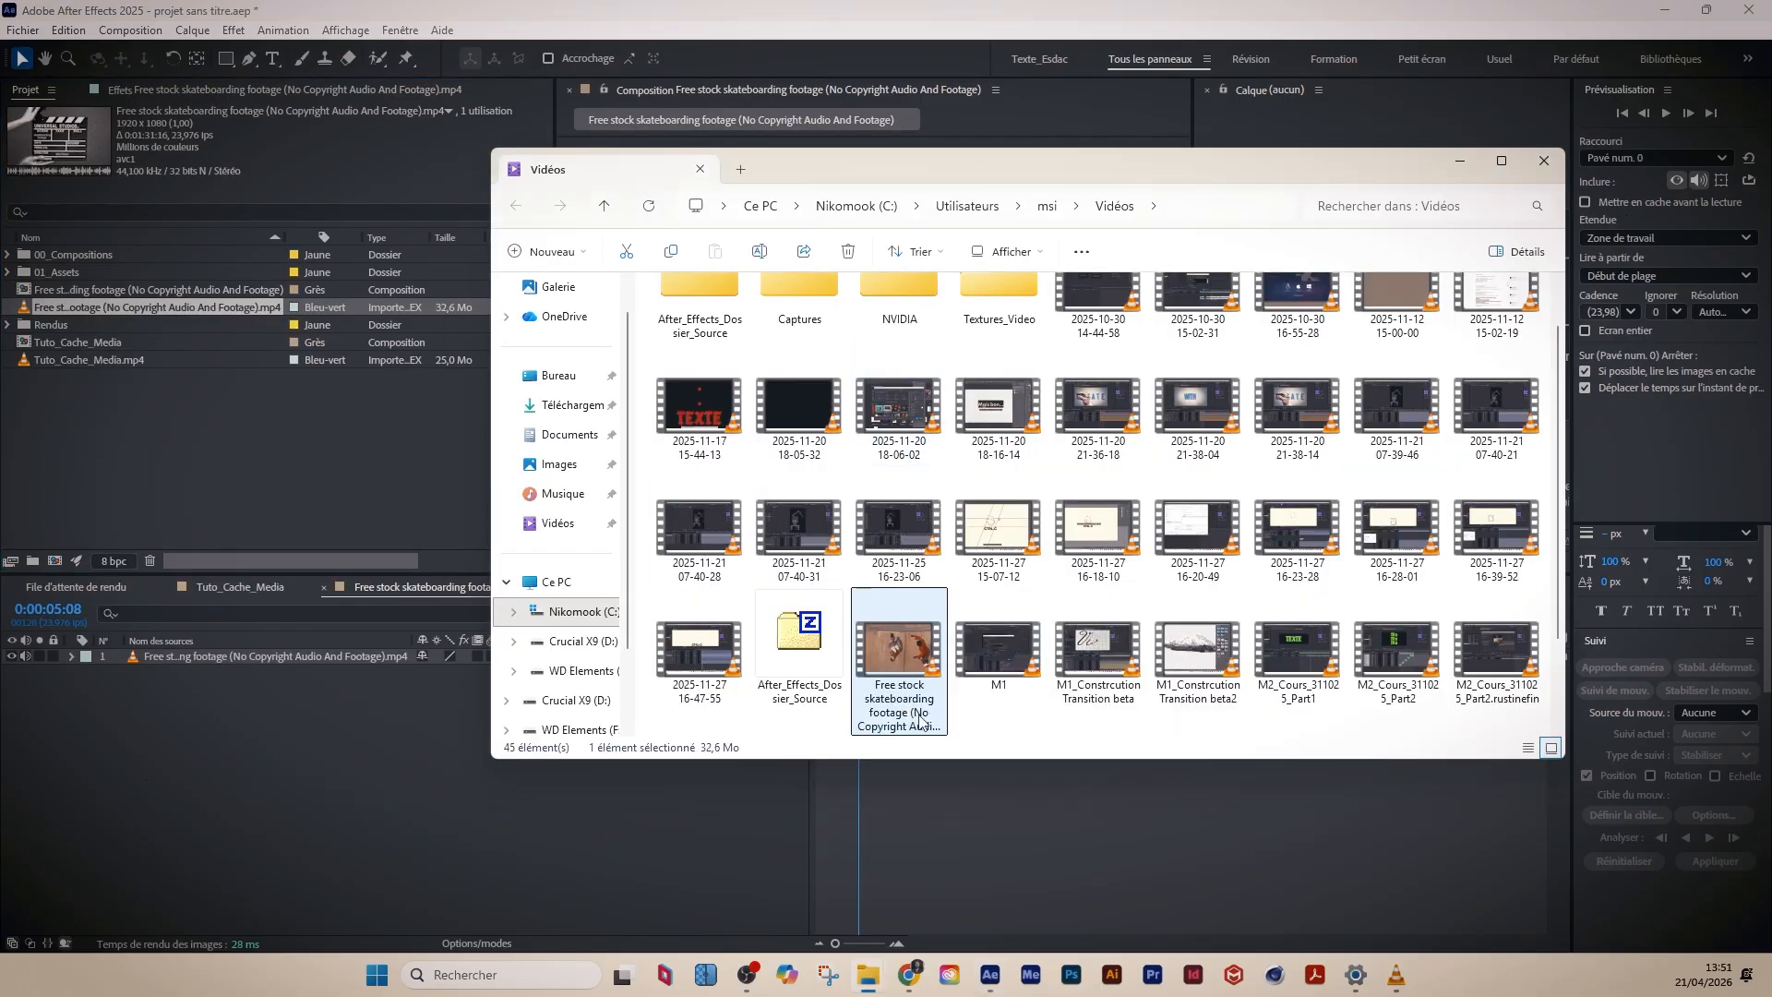
pyautogui.moveTo(894, 660); pyautogui.dragTo(196, 453)
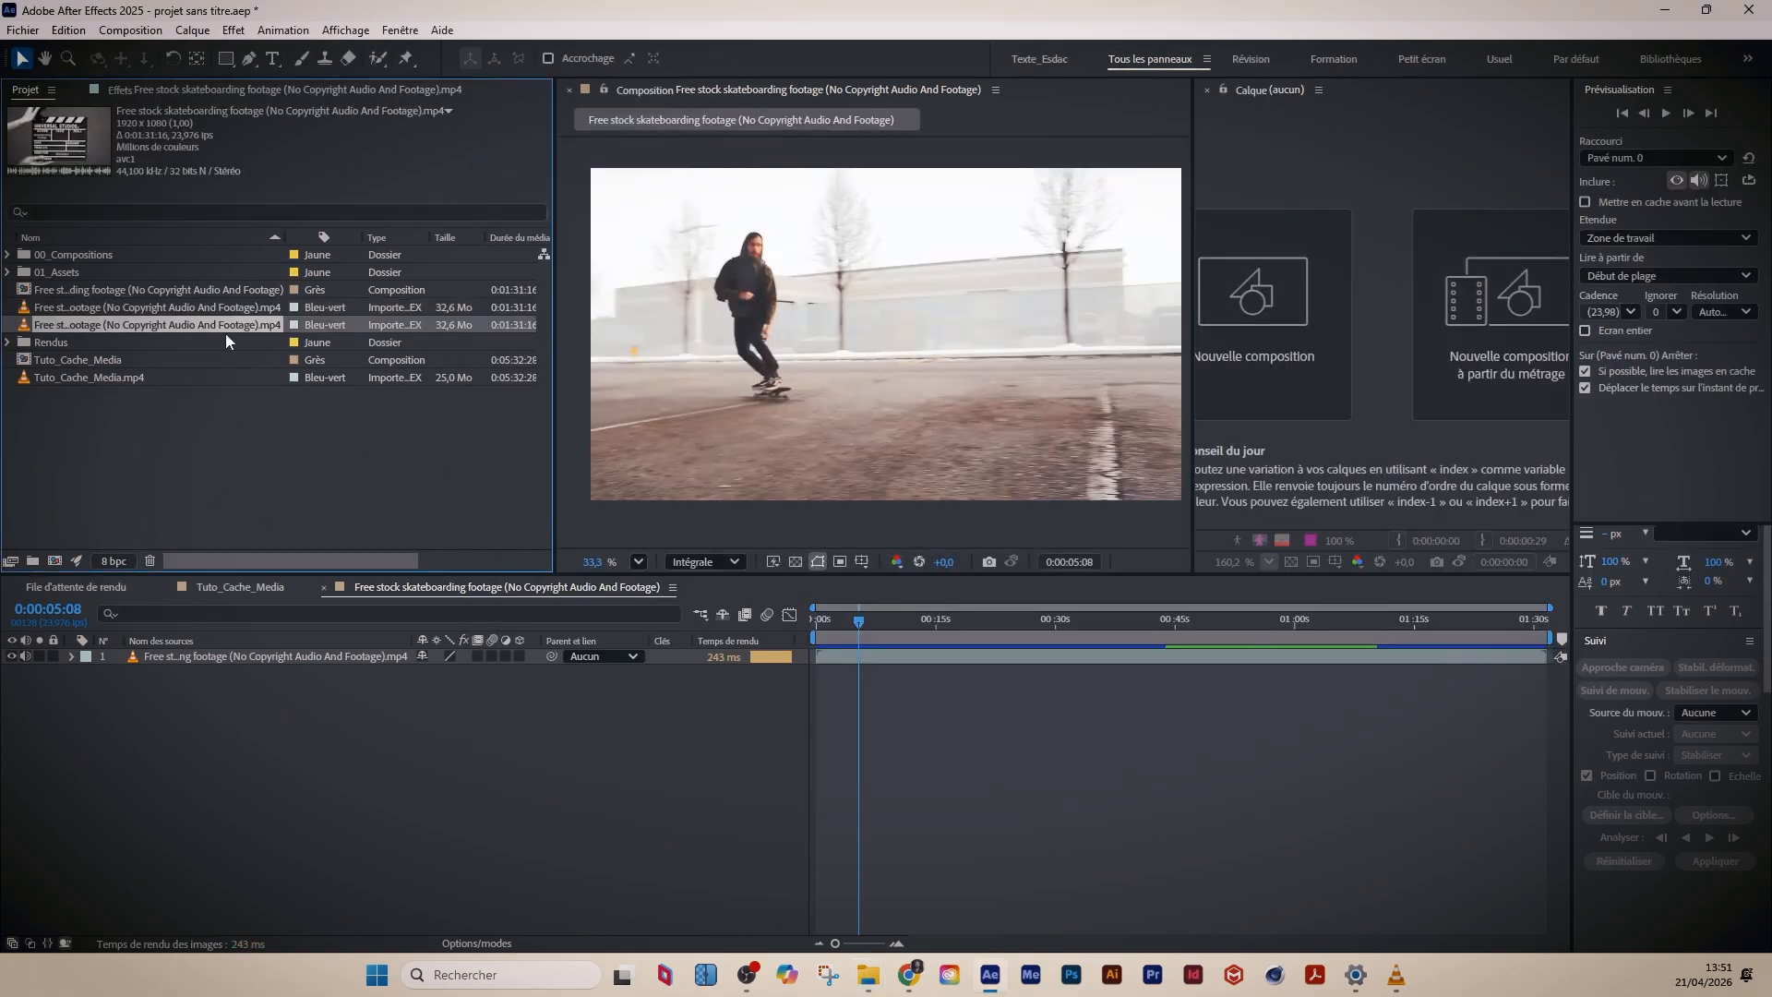
pyautogui.press('Delete')
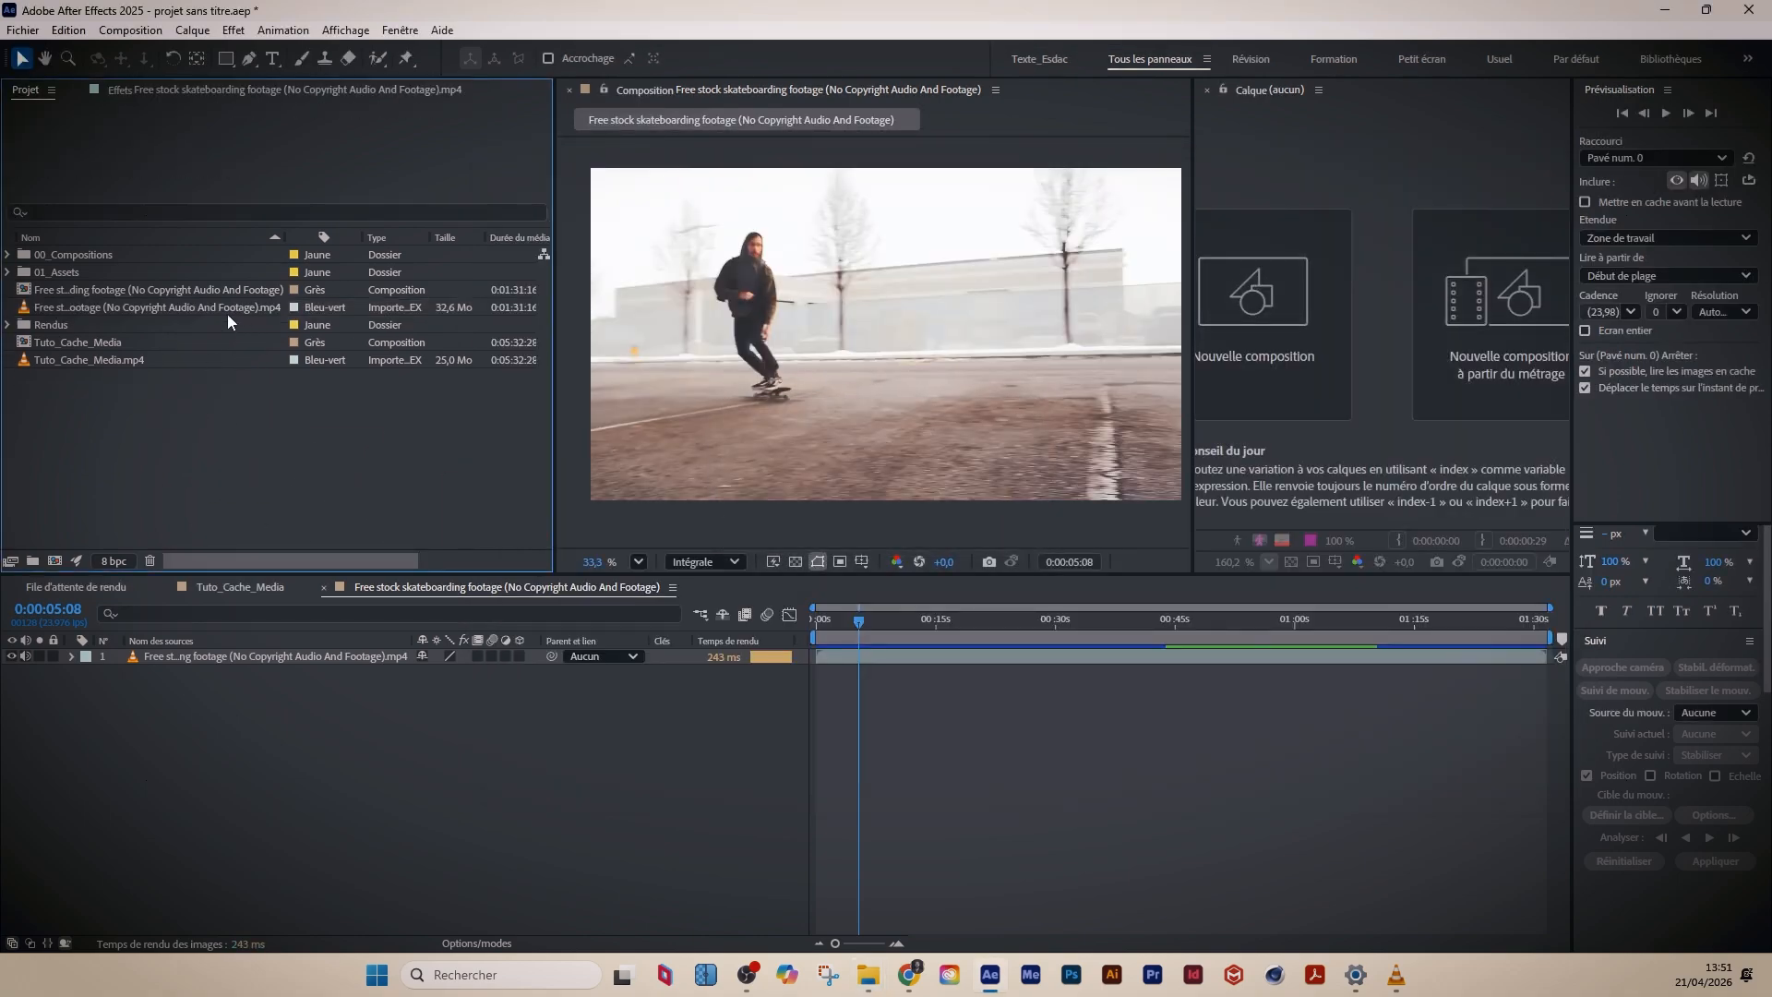
# - Narrow the name column, sort the project items by label and widen the Project panel to include frame rate and video info
pyautogui.click(186, 308)
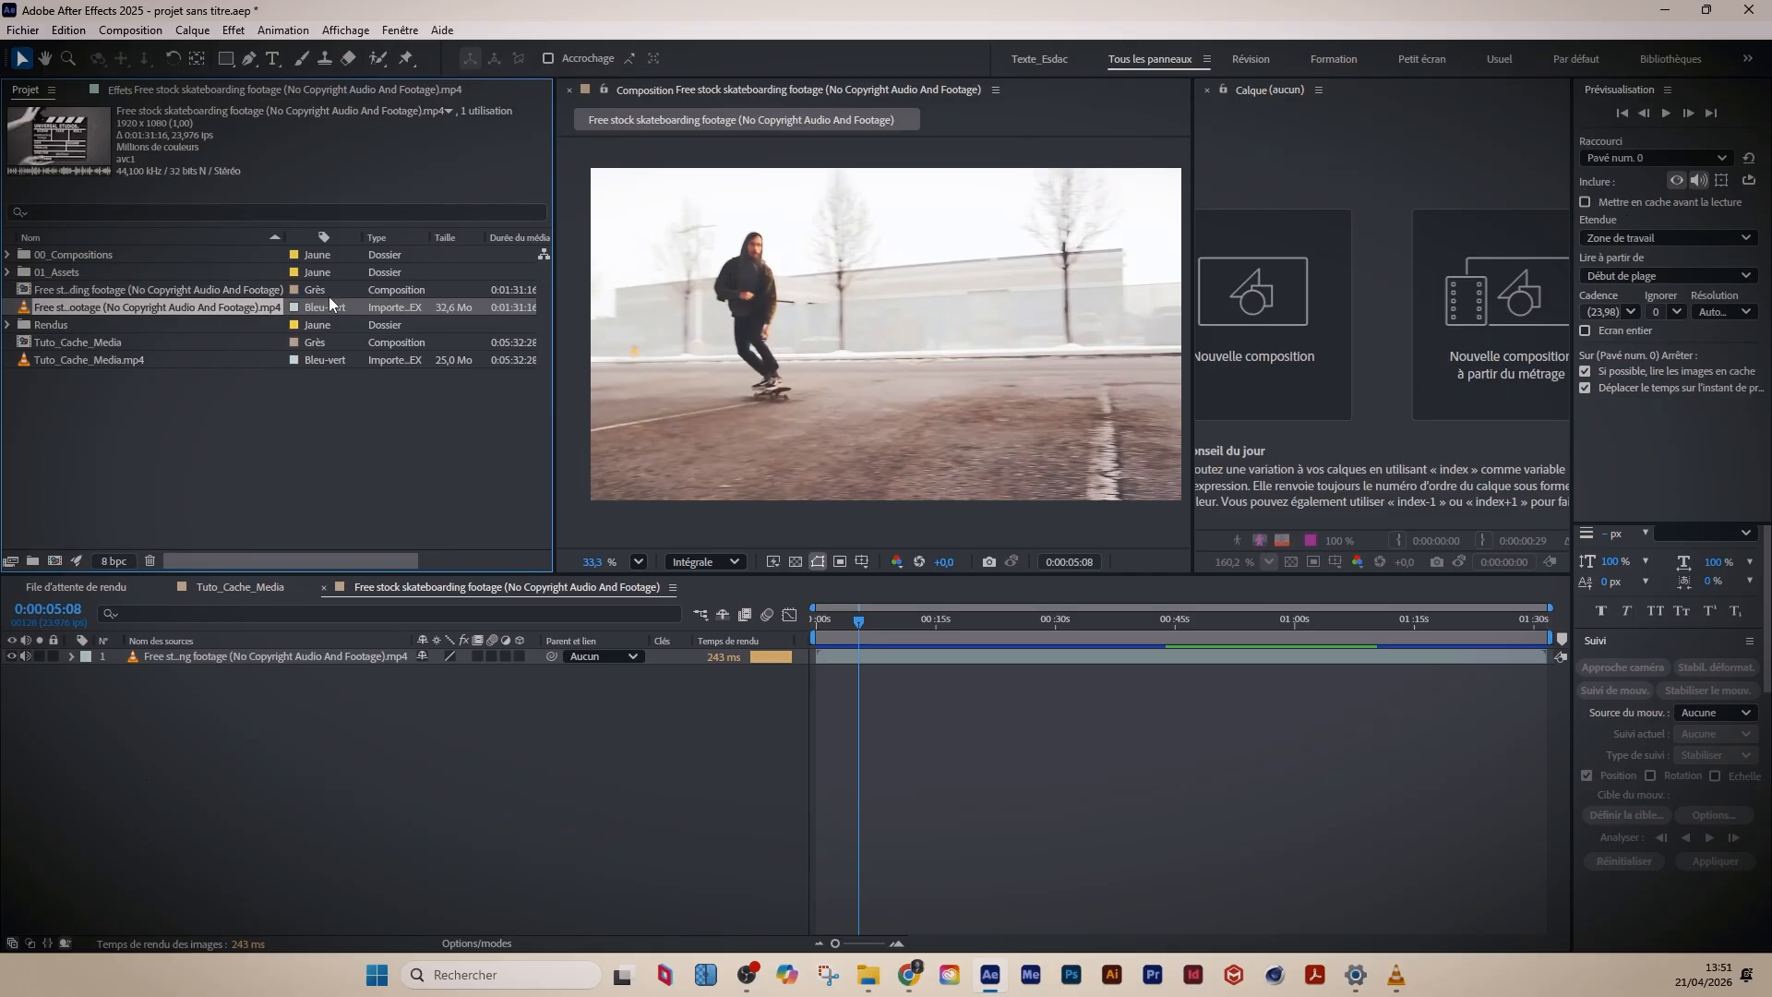
pyautogui.moveTo(284, 236); pyautogui.dragTo(260, 237)
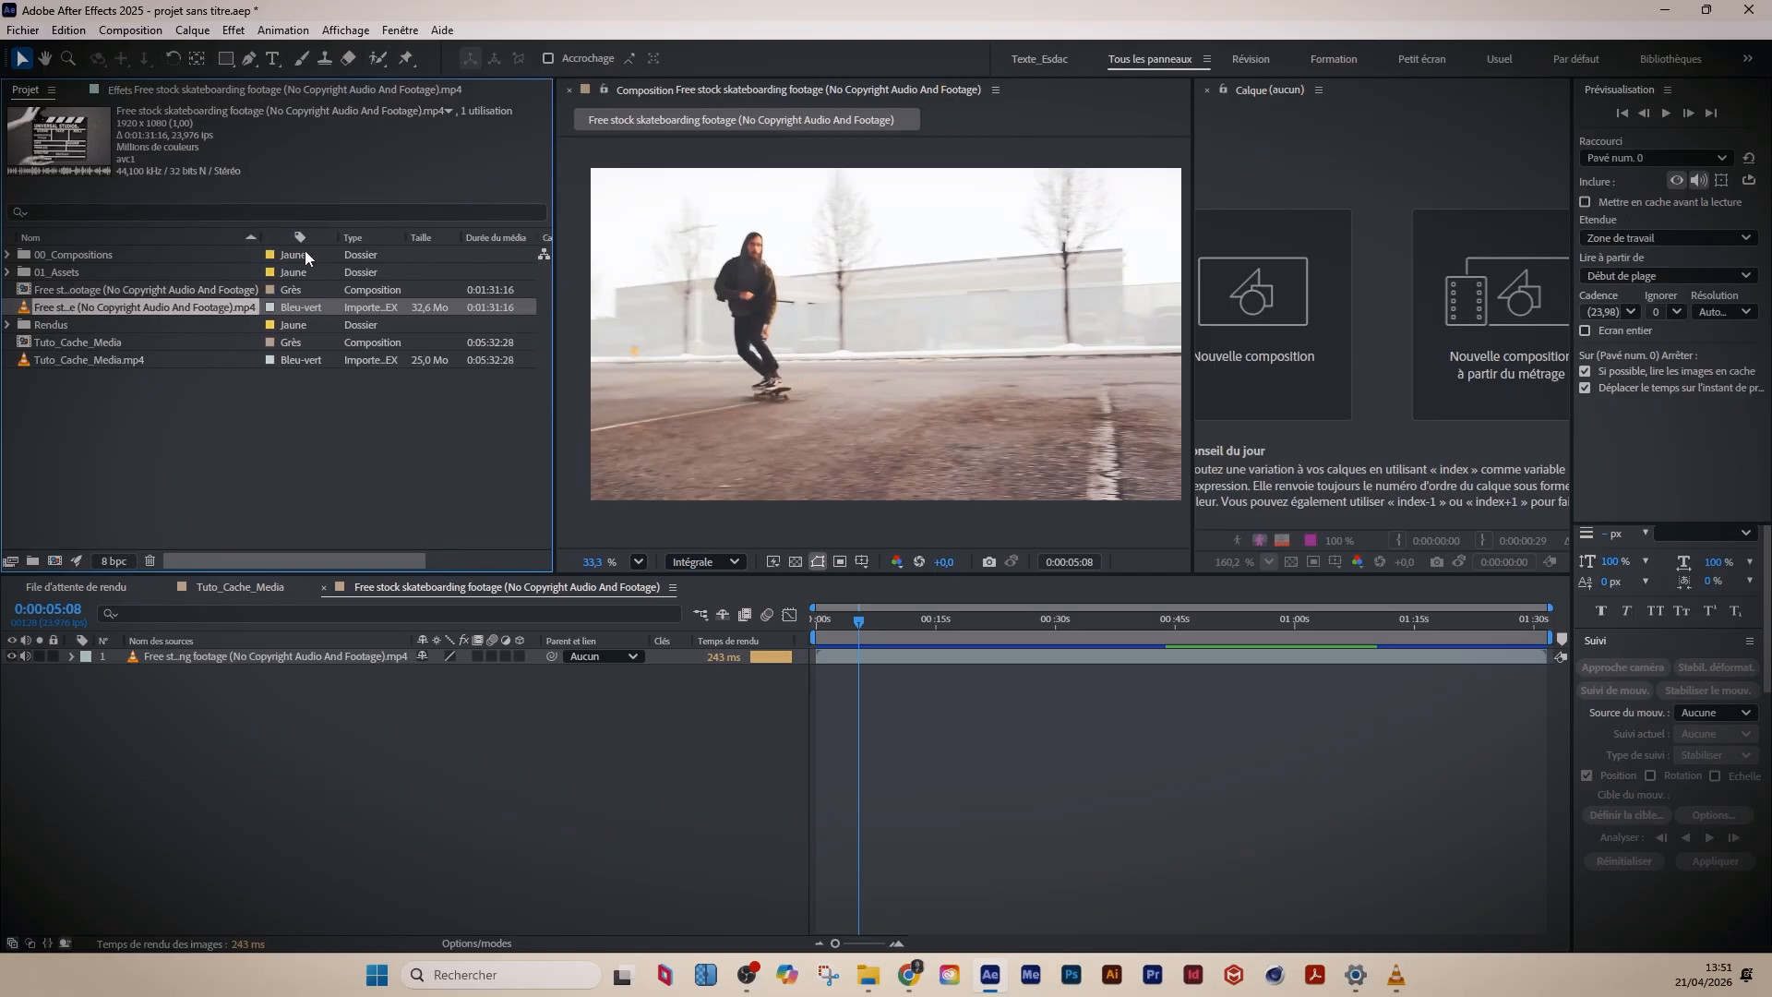
pyautogui.click(264, 246)
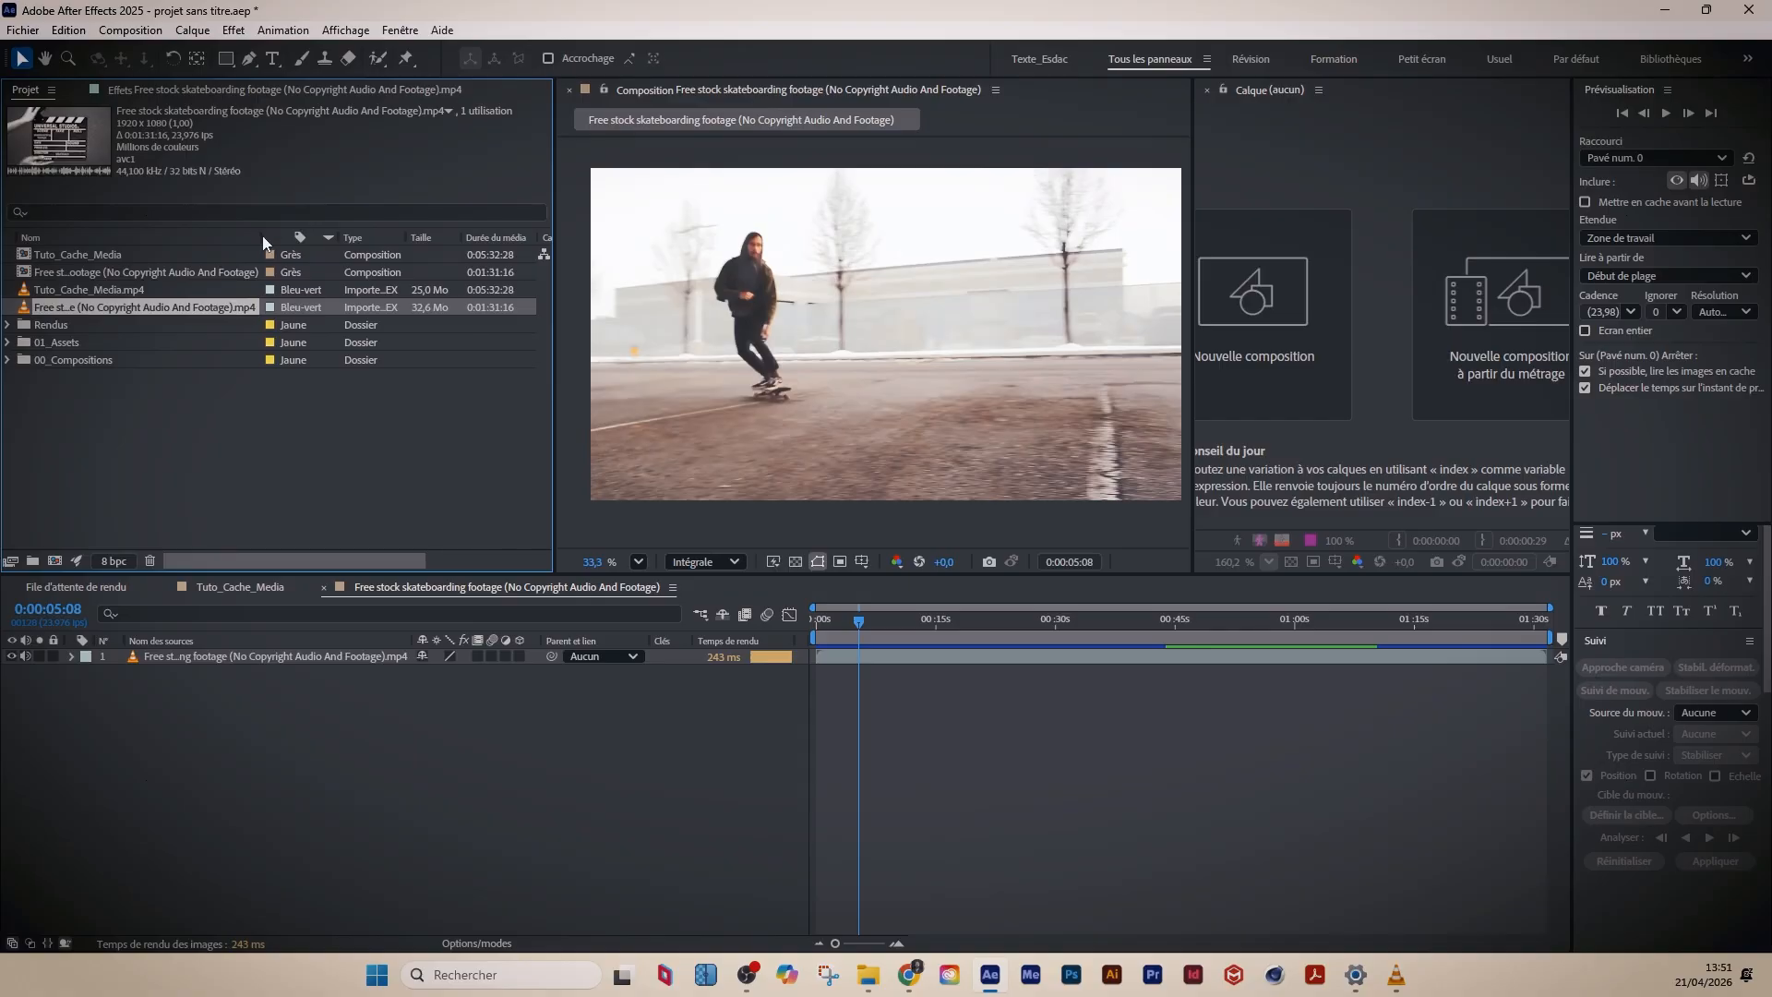
pyautogui.moveTo(259, 237); pyautogui.dragTo(255, 237)
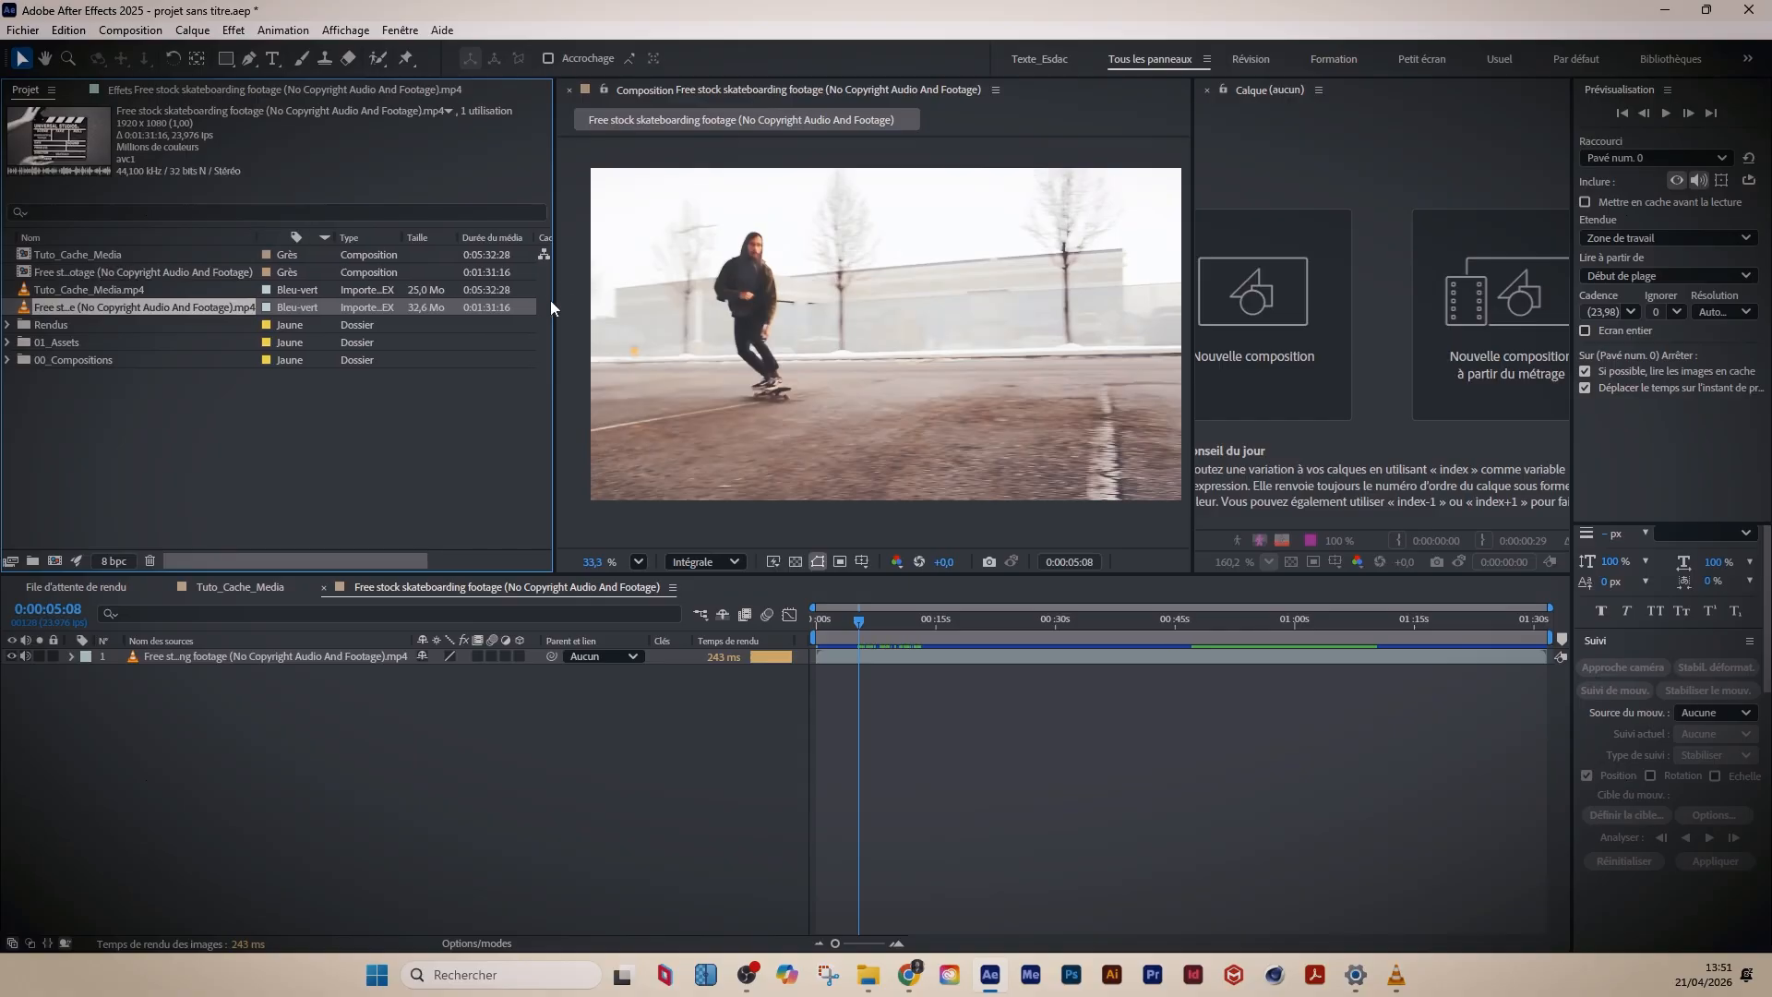
pyautogui.moveTo(551, 301); pyautogui.dragTo(770, 351)
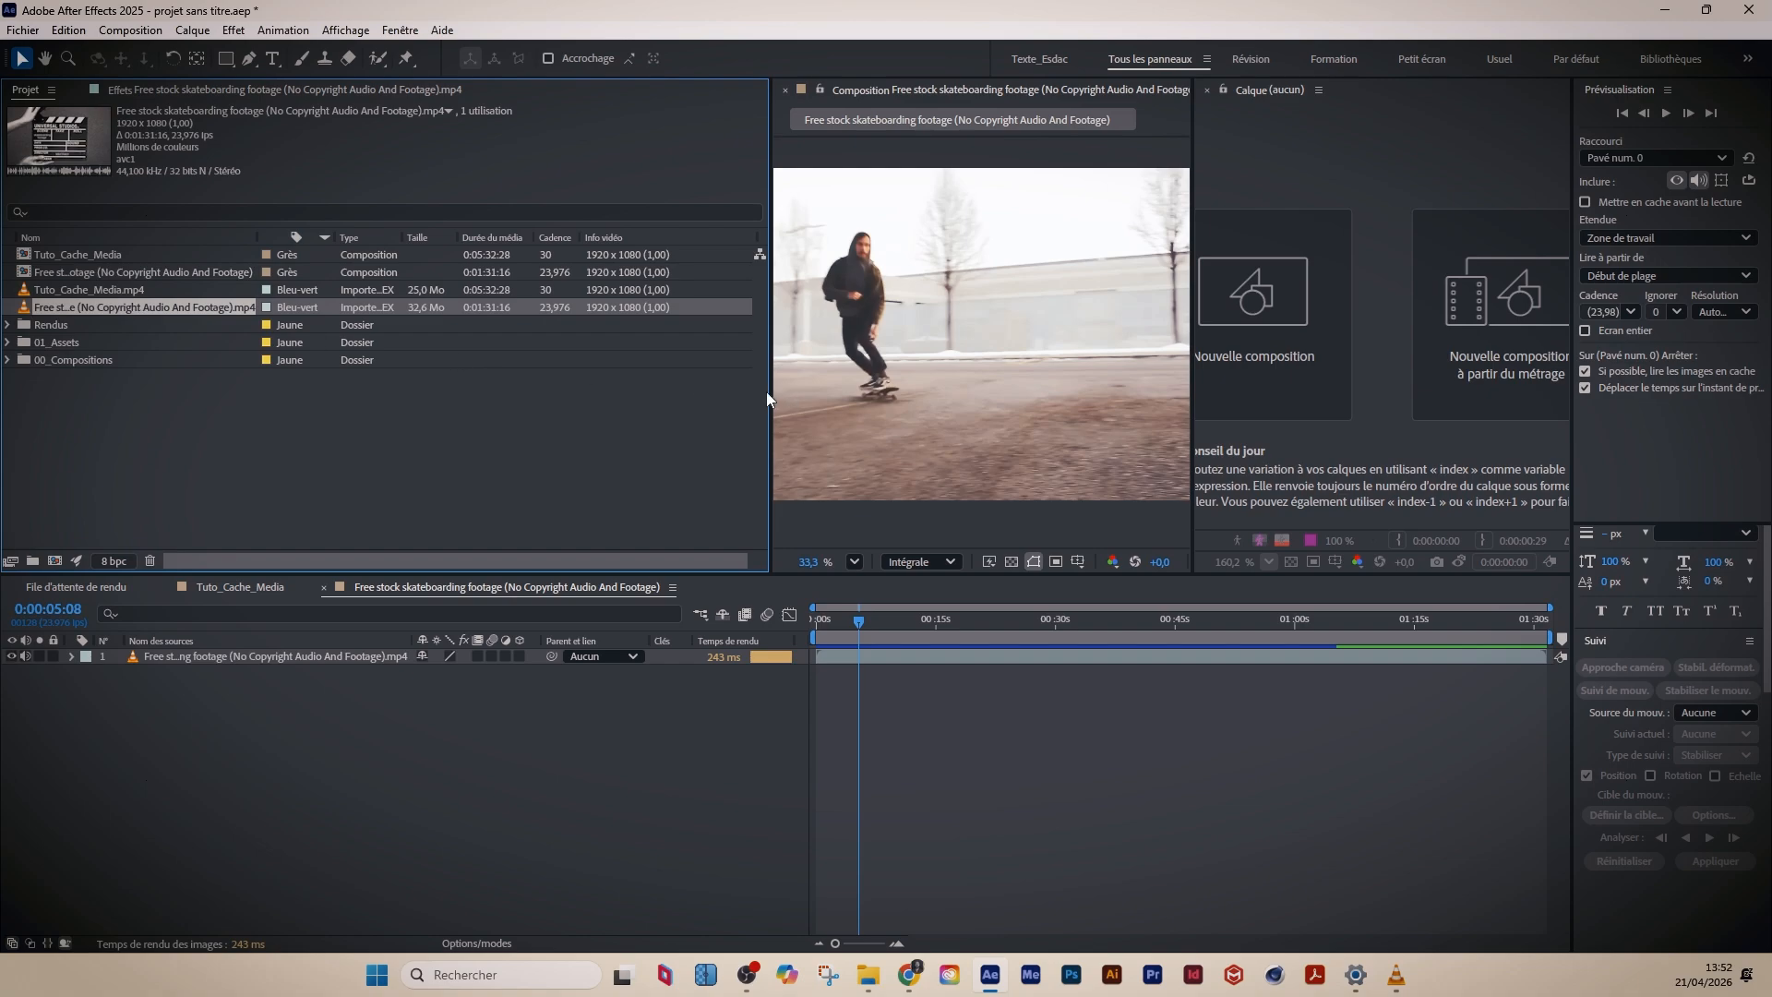
pyautogui.moveTo(771, 375)
pyautogui.mouseDown()
pyautogui.moveTo(699, 375)
pyautogui.moveTo(744, 375)
pyautogui.mouseUp()
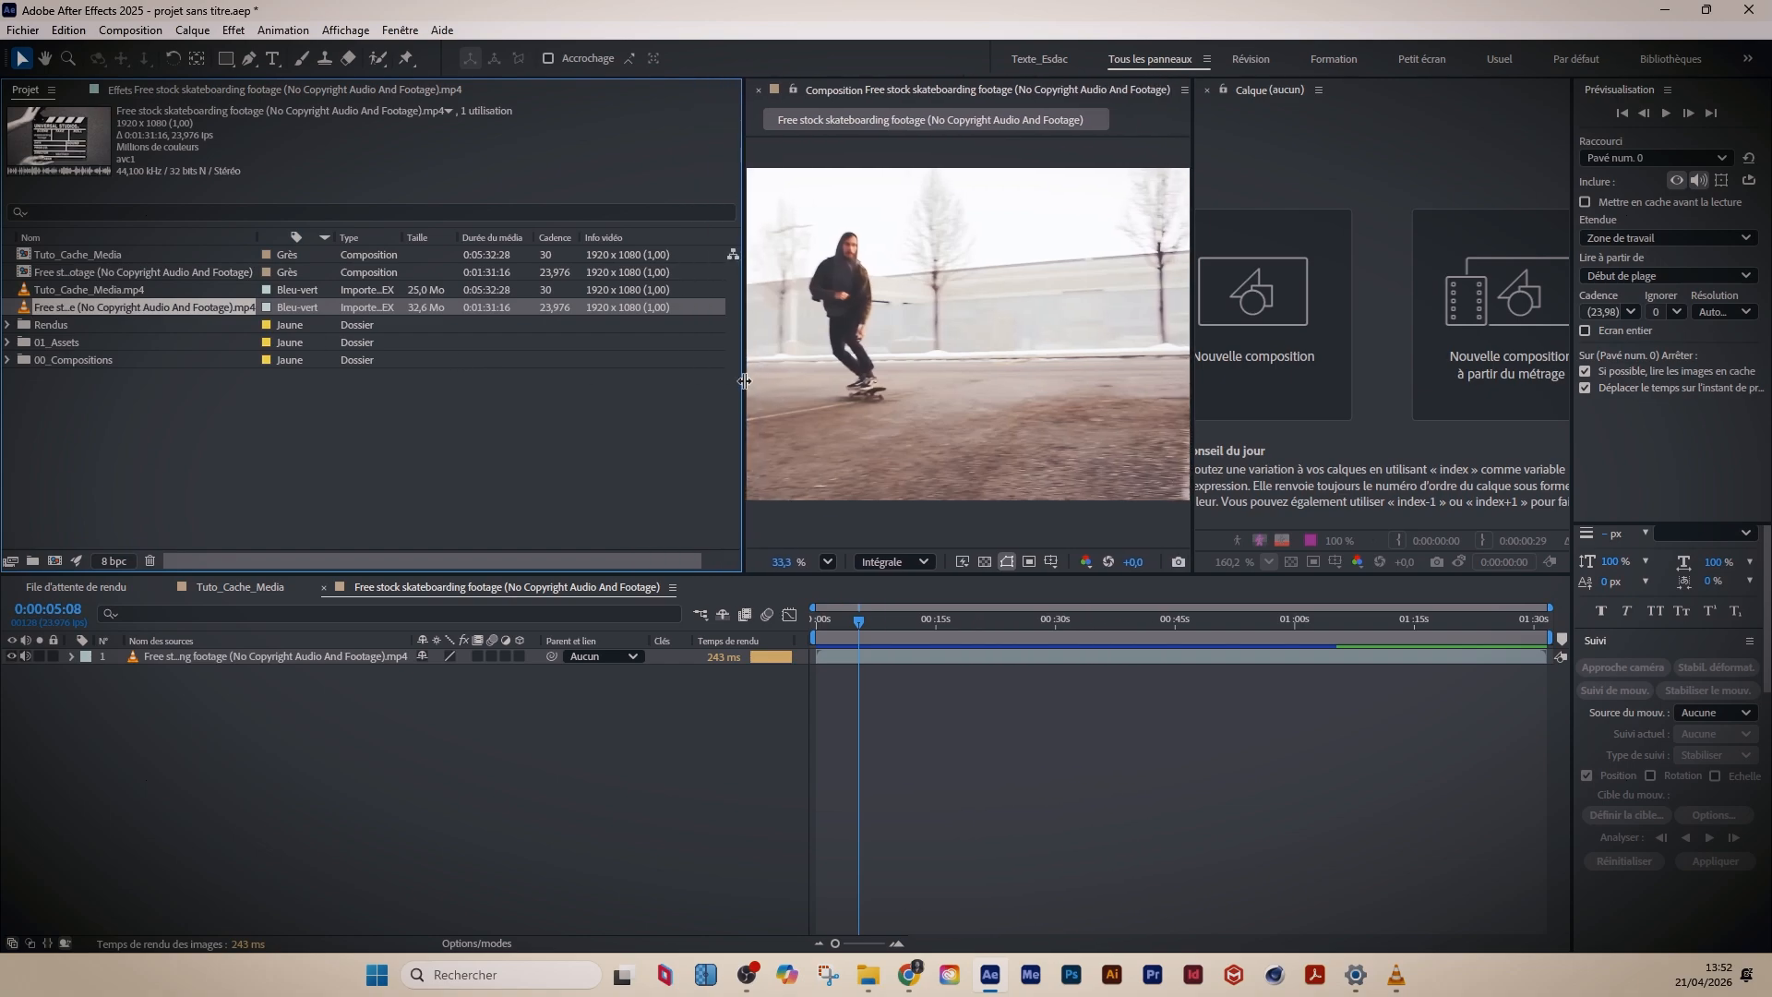
# - Examine the duration, frame rate and video info of the skateboarding composition and its source MP4
pyautogui.click(164, 275)
pyautogui.click(177, 308)
pyautogui.click(245, 435)
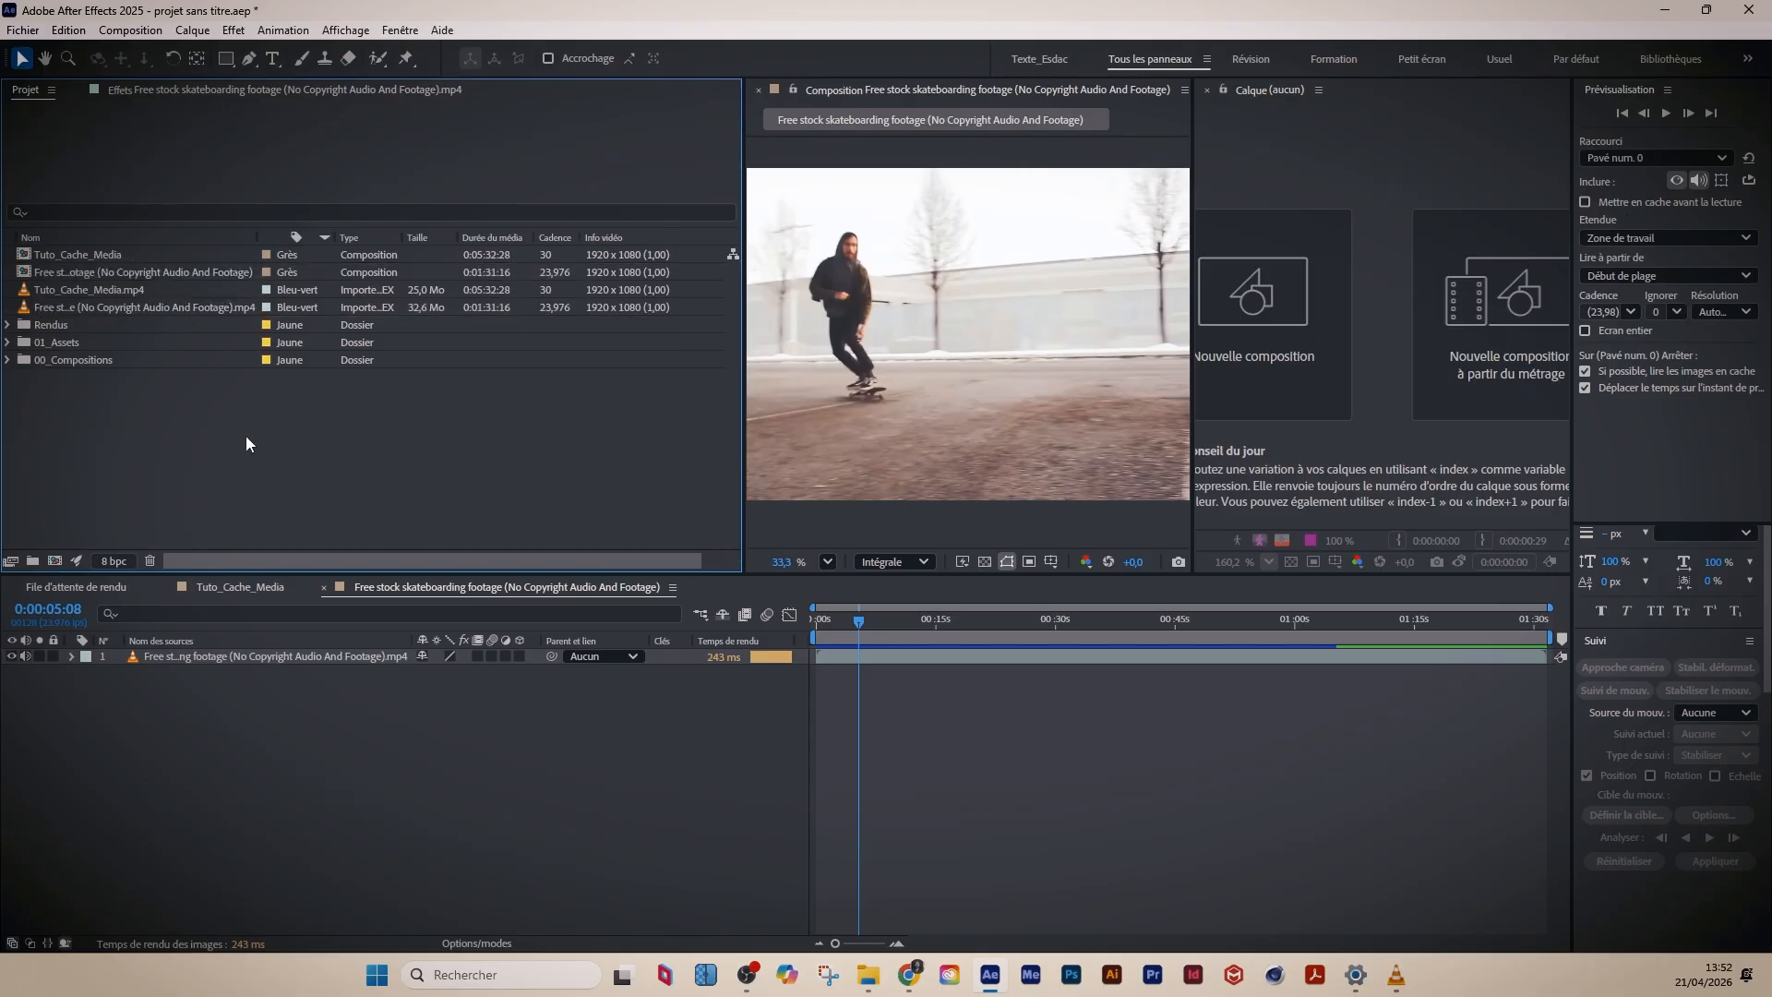
pyautogui.click(207, 307)
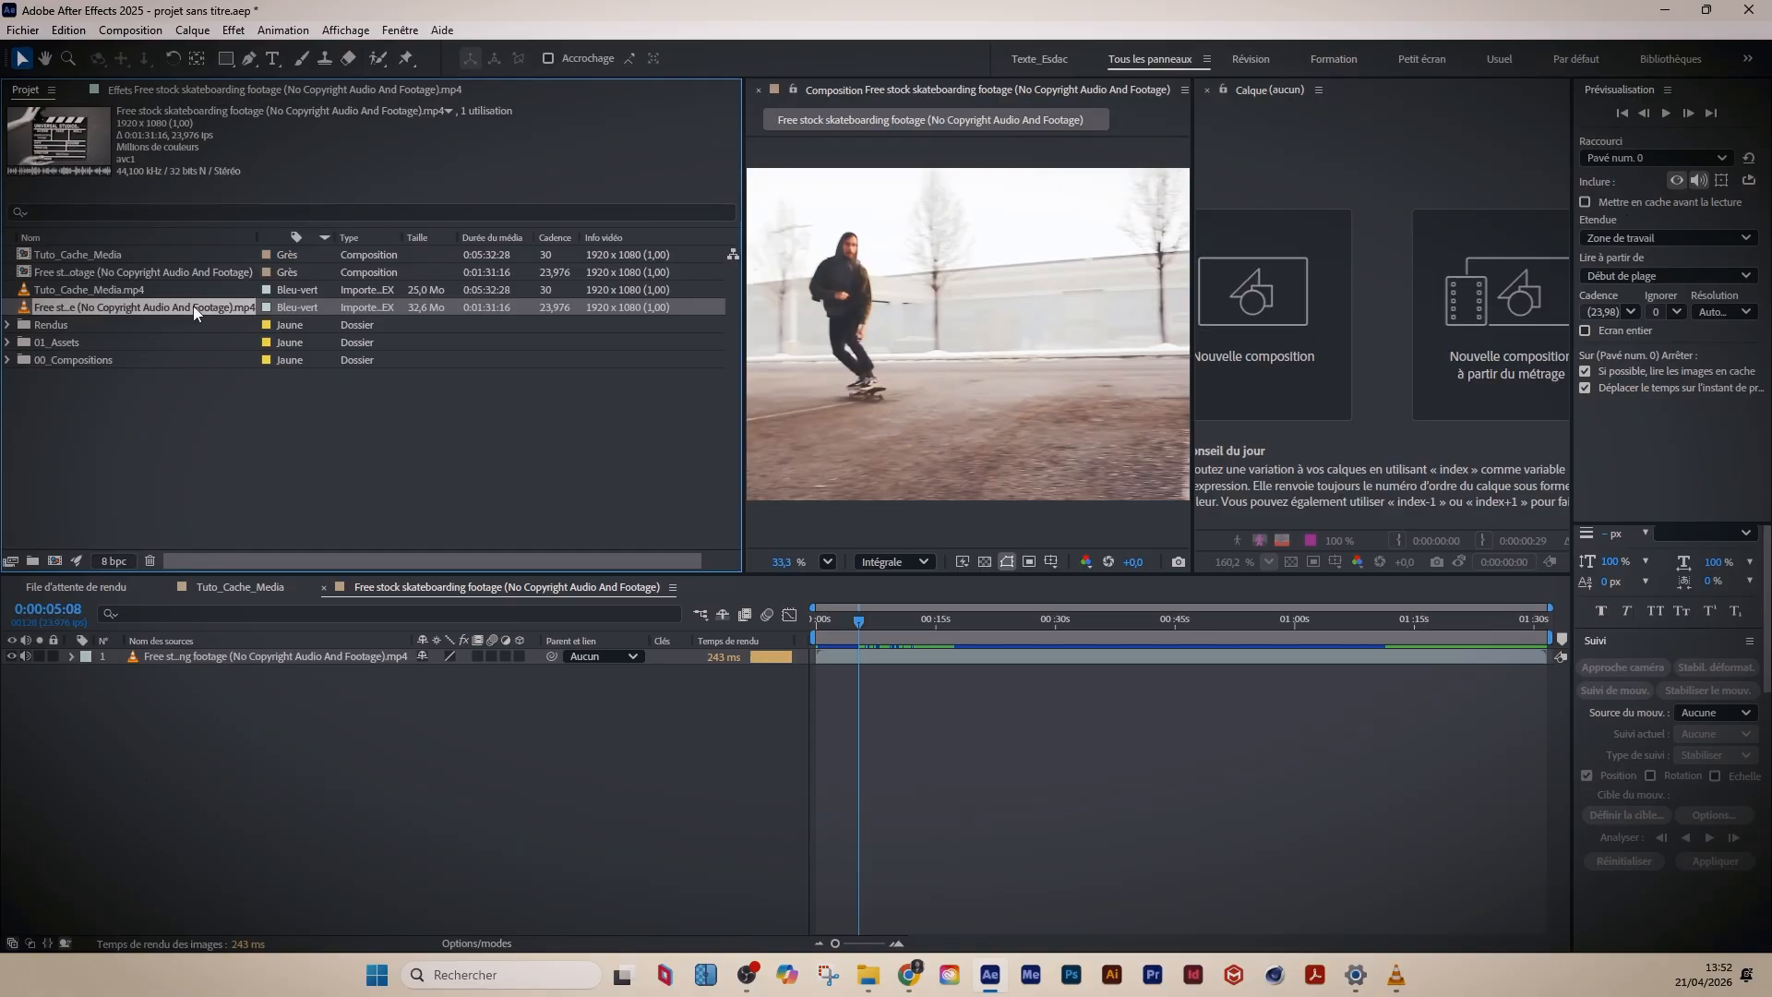
pyautogui.click(202, 454)
pyautogui.click(229, 854)
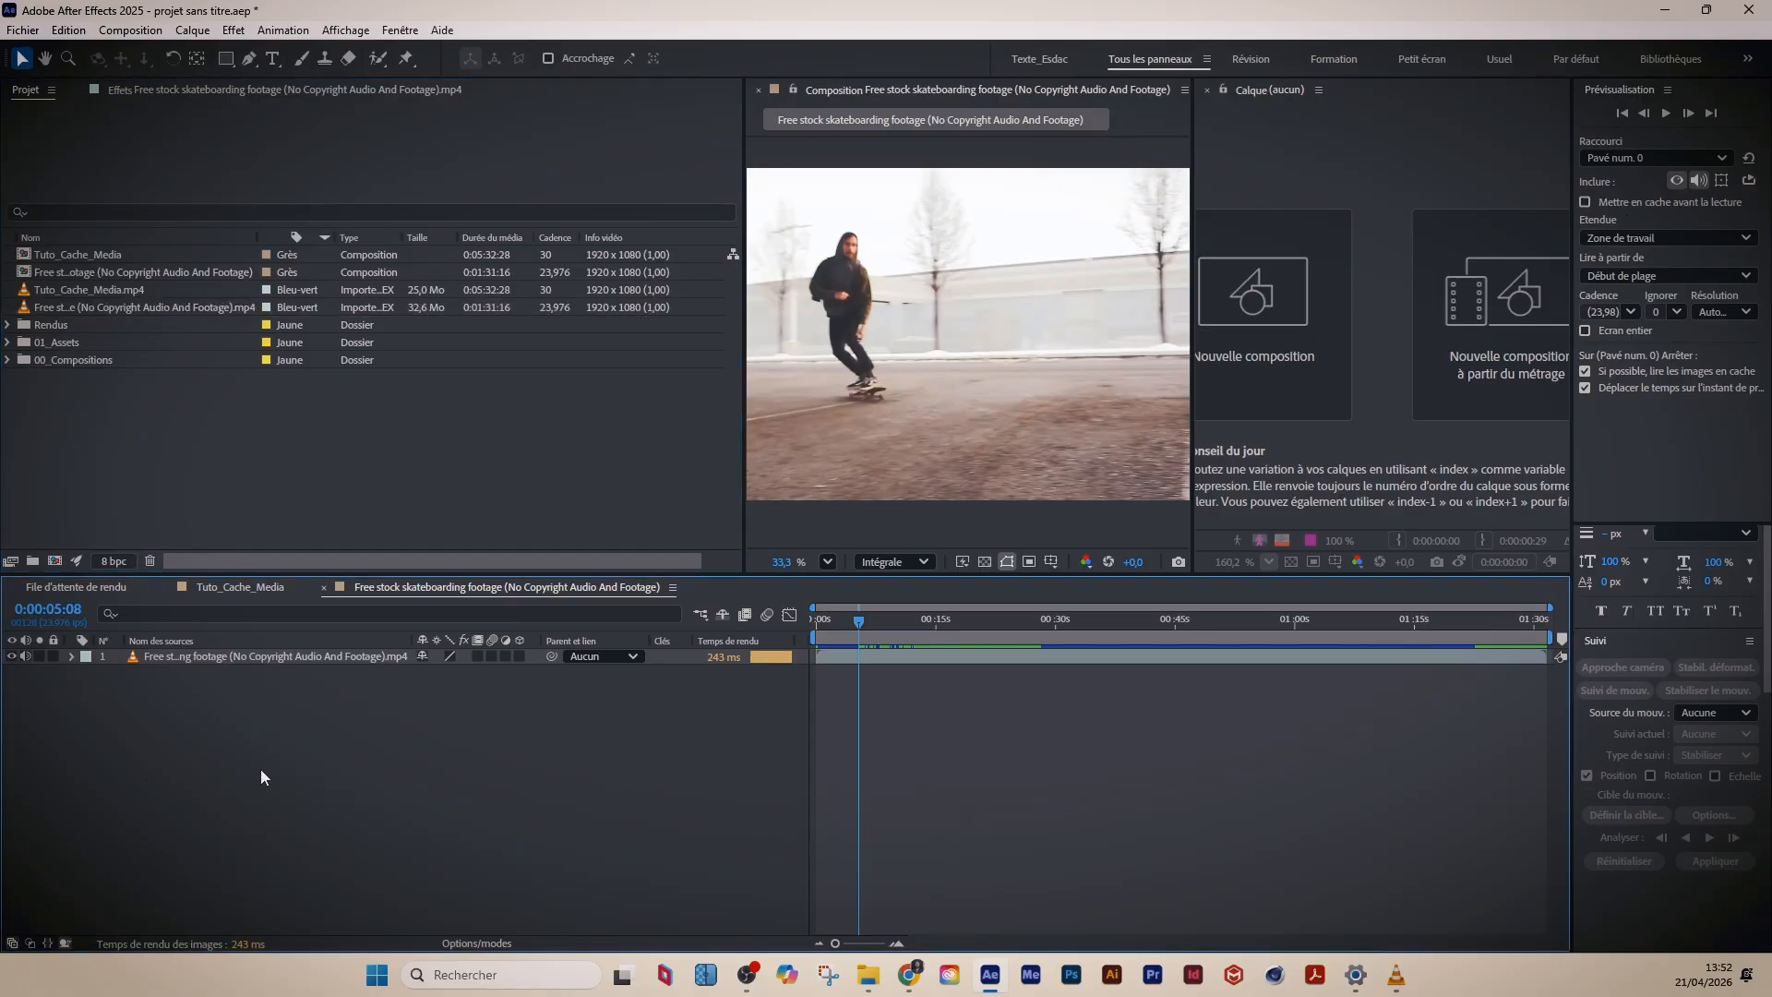
# - Examine the frame rate options offered in the settings for a new composition and close them without creating one
pyautogui.click(130, 29)
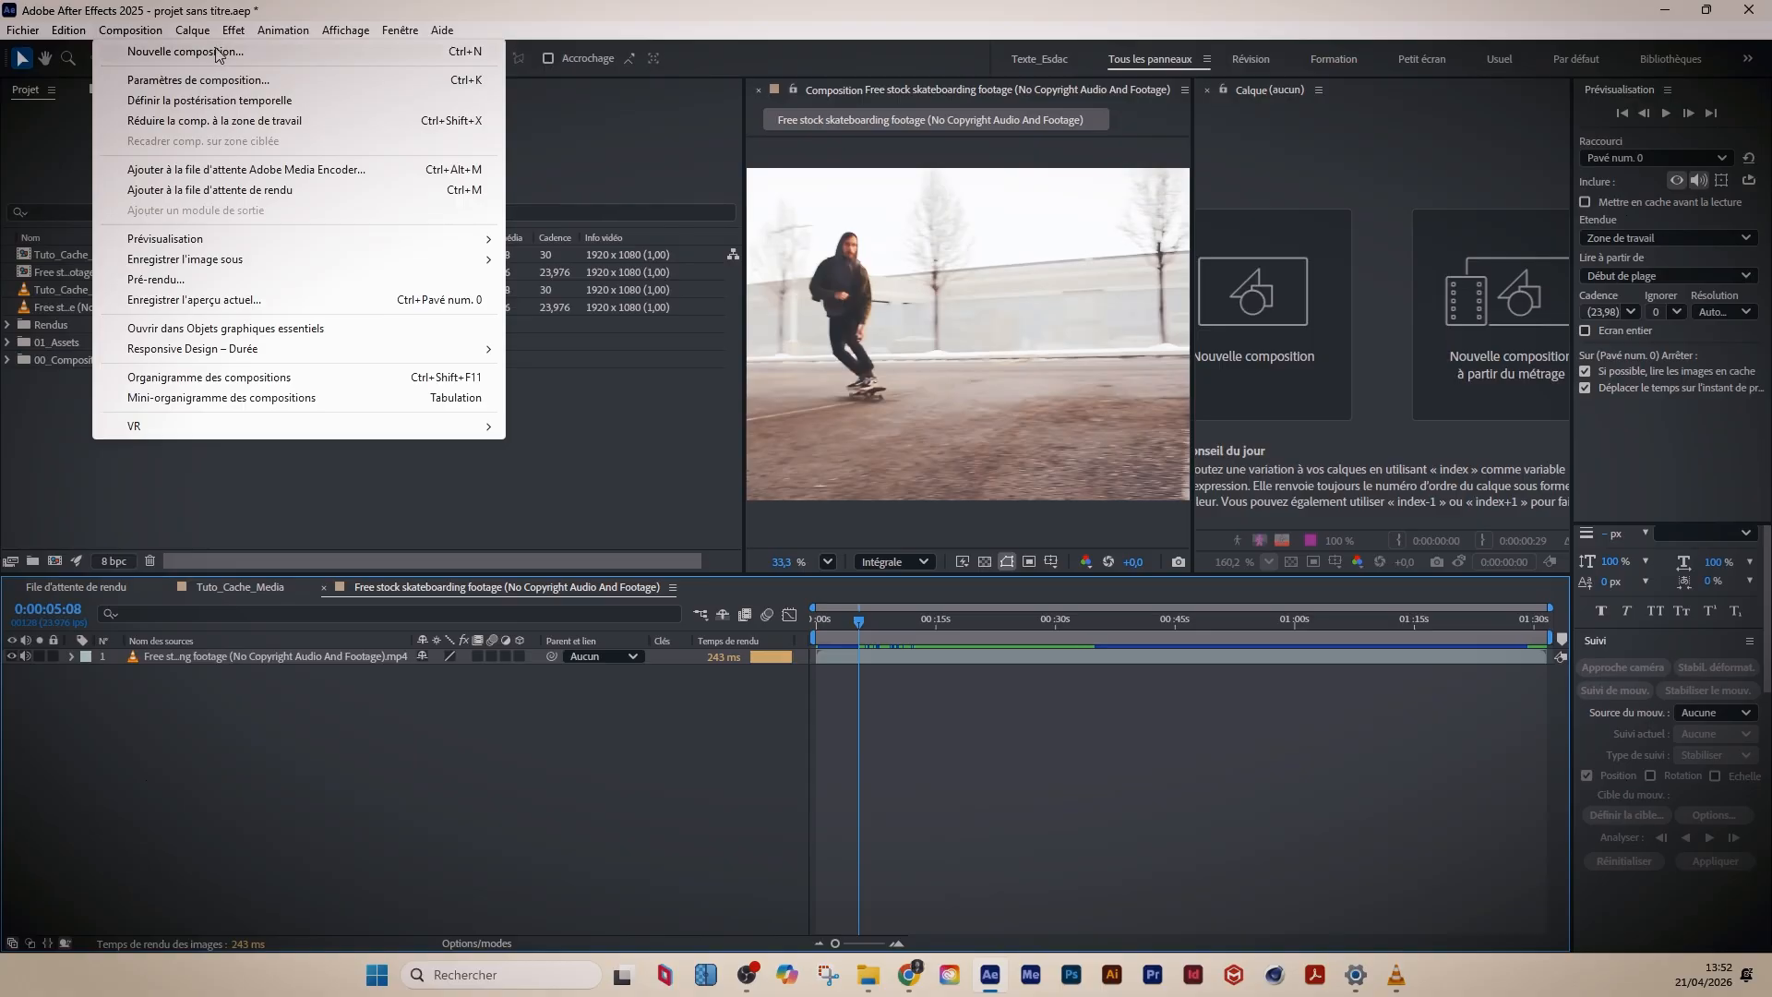
pyautogui.click(157, 47)
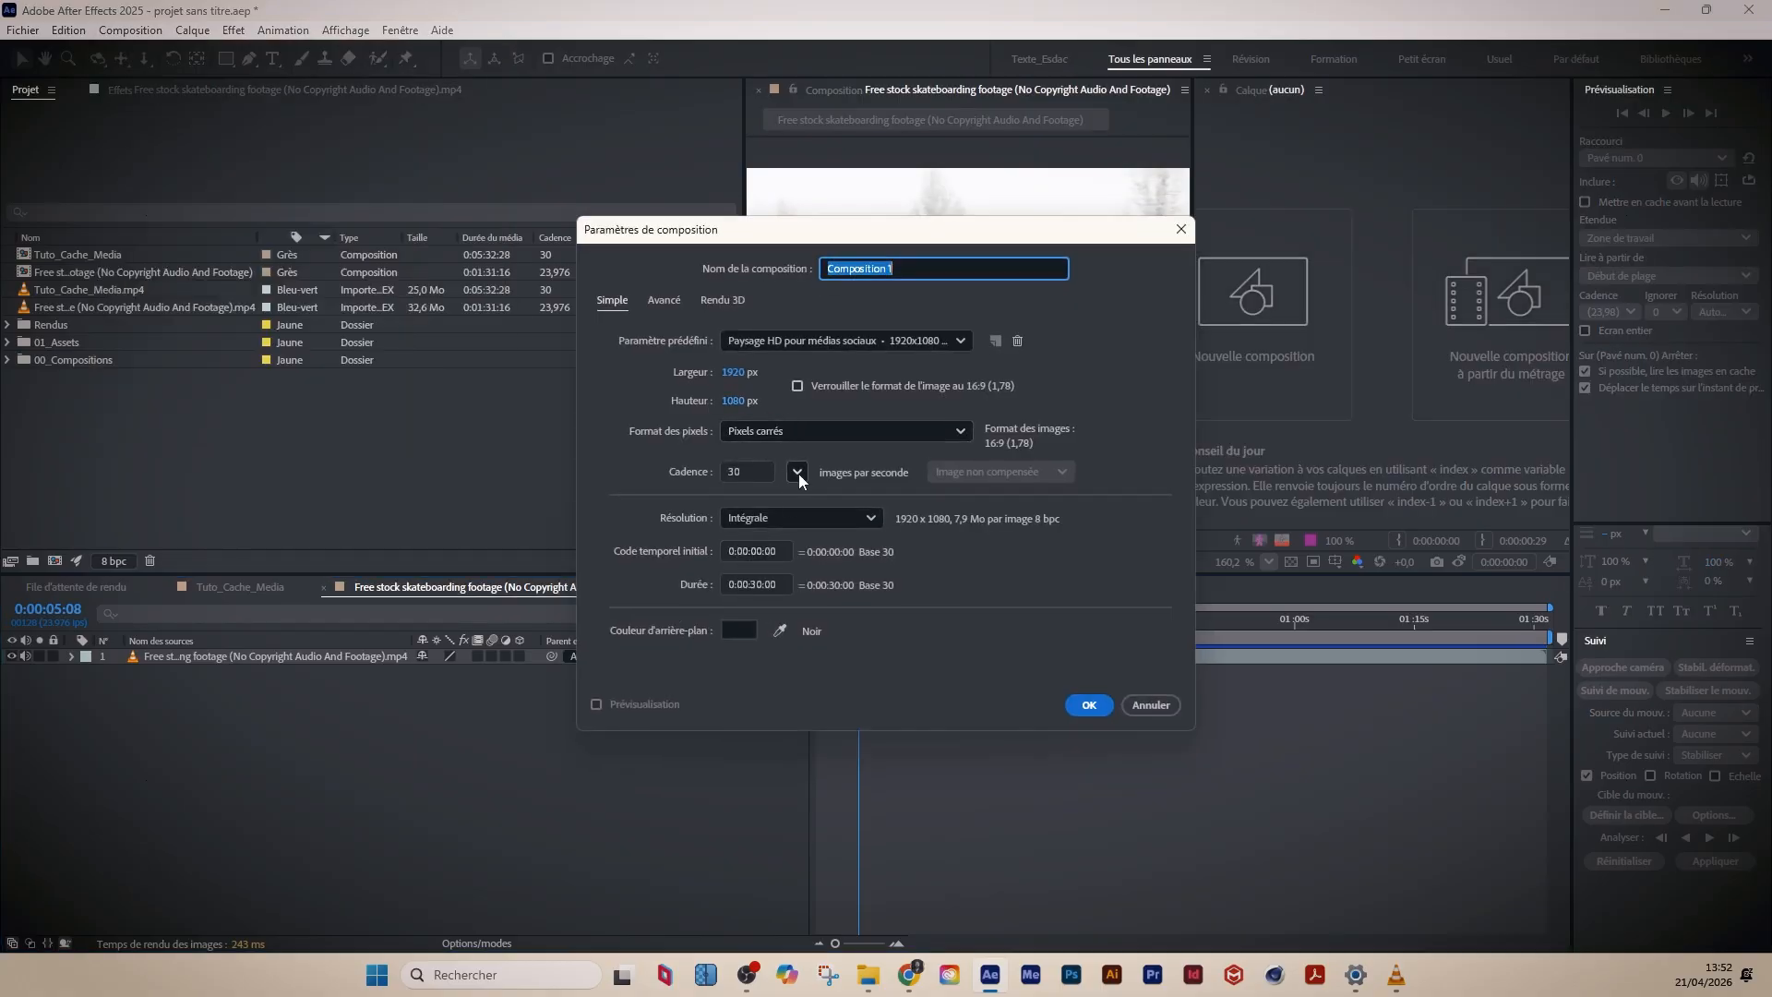
pyautogui.click(798, 471)
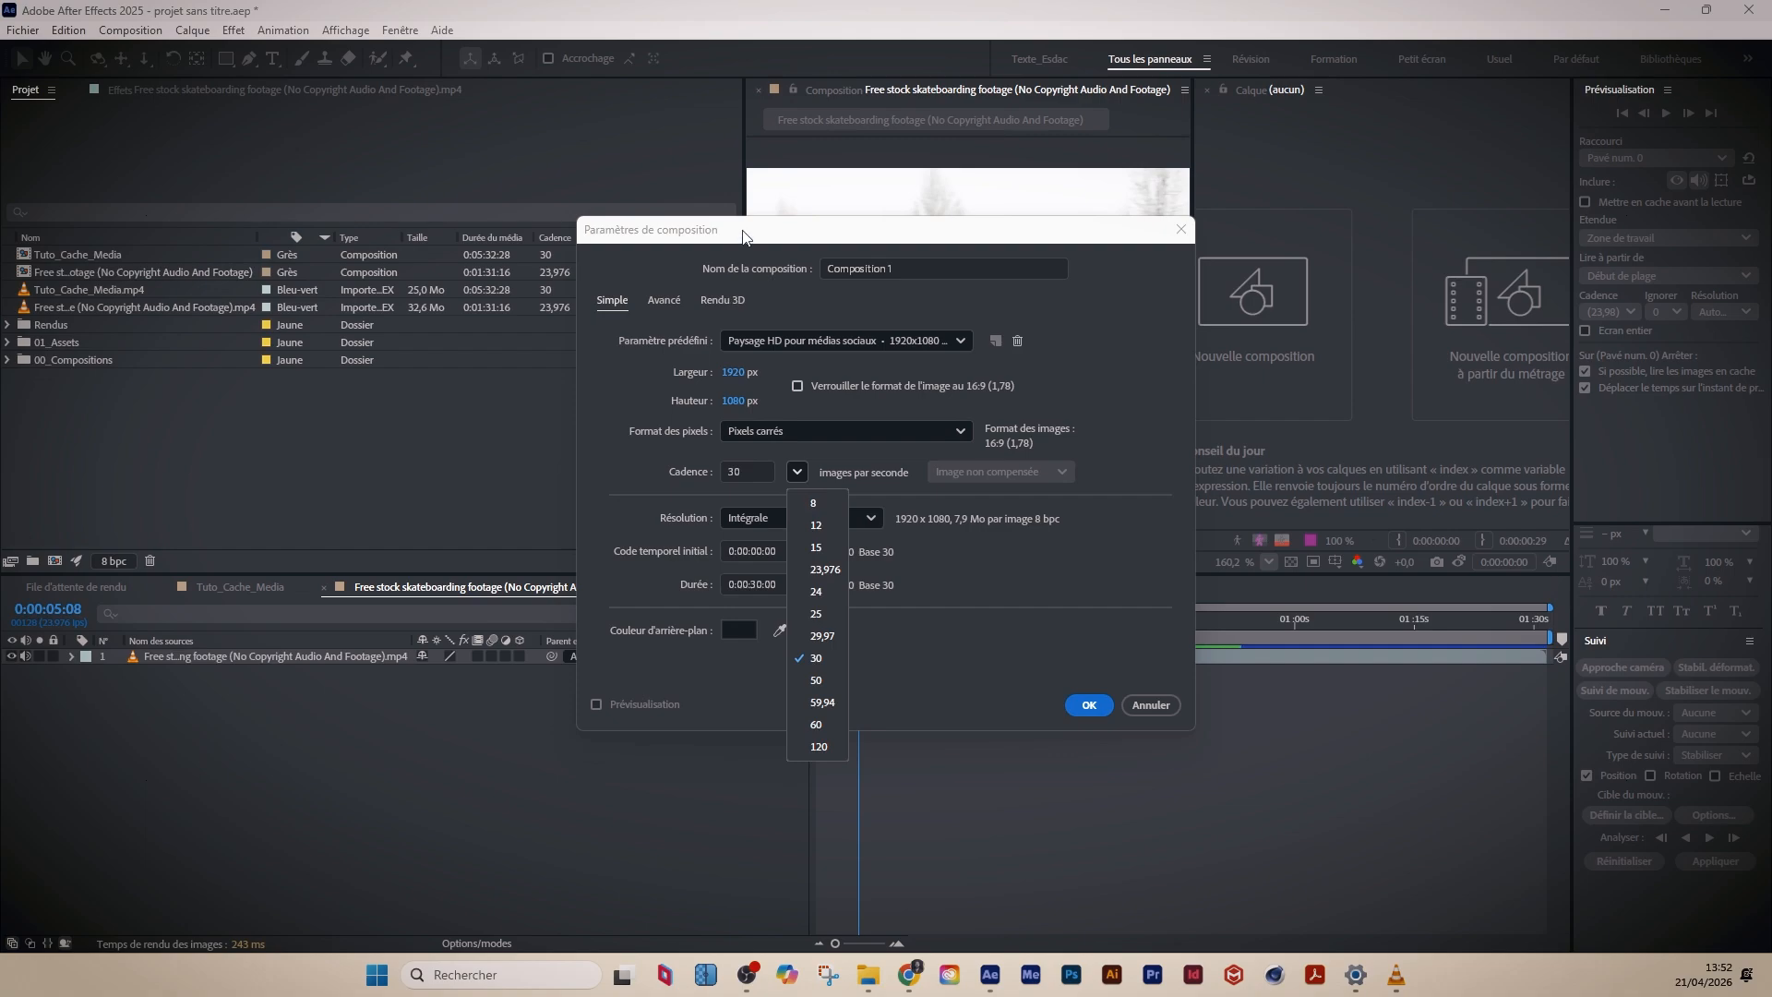
pyautogui.moveTo(739, 231); pyautogui.dragTo(833, 224)
pyautogui.click(892, 466)
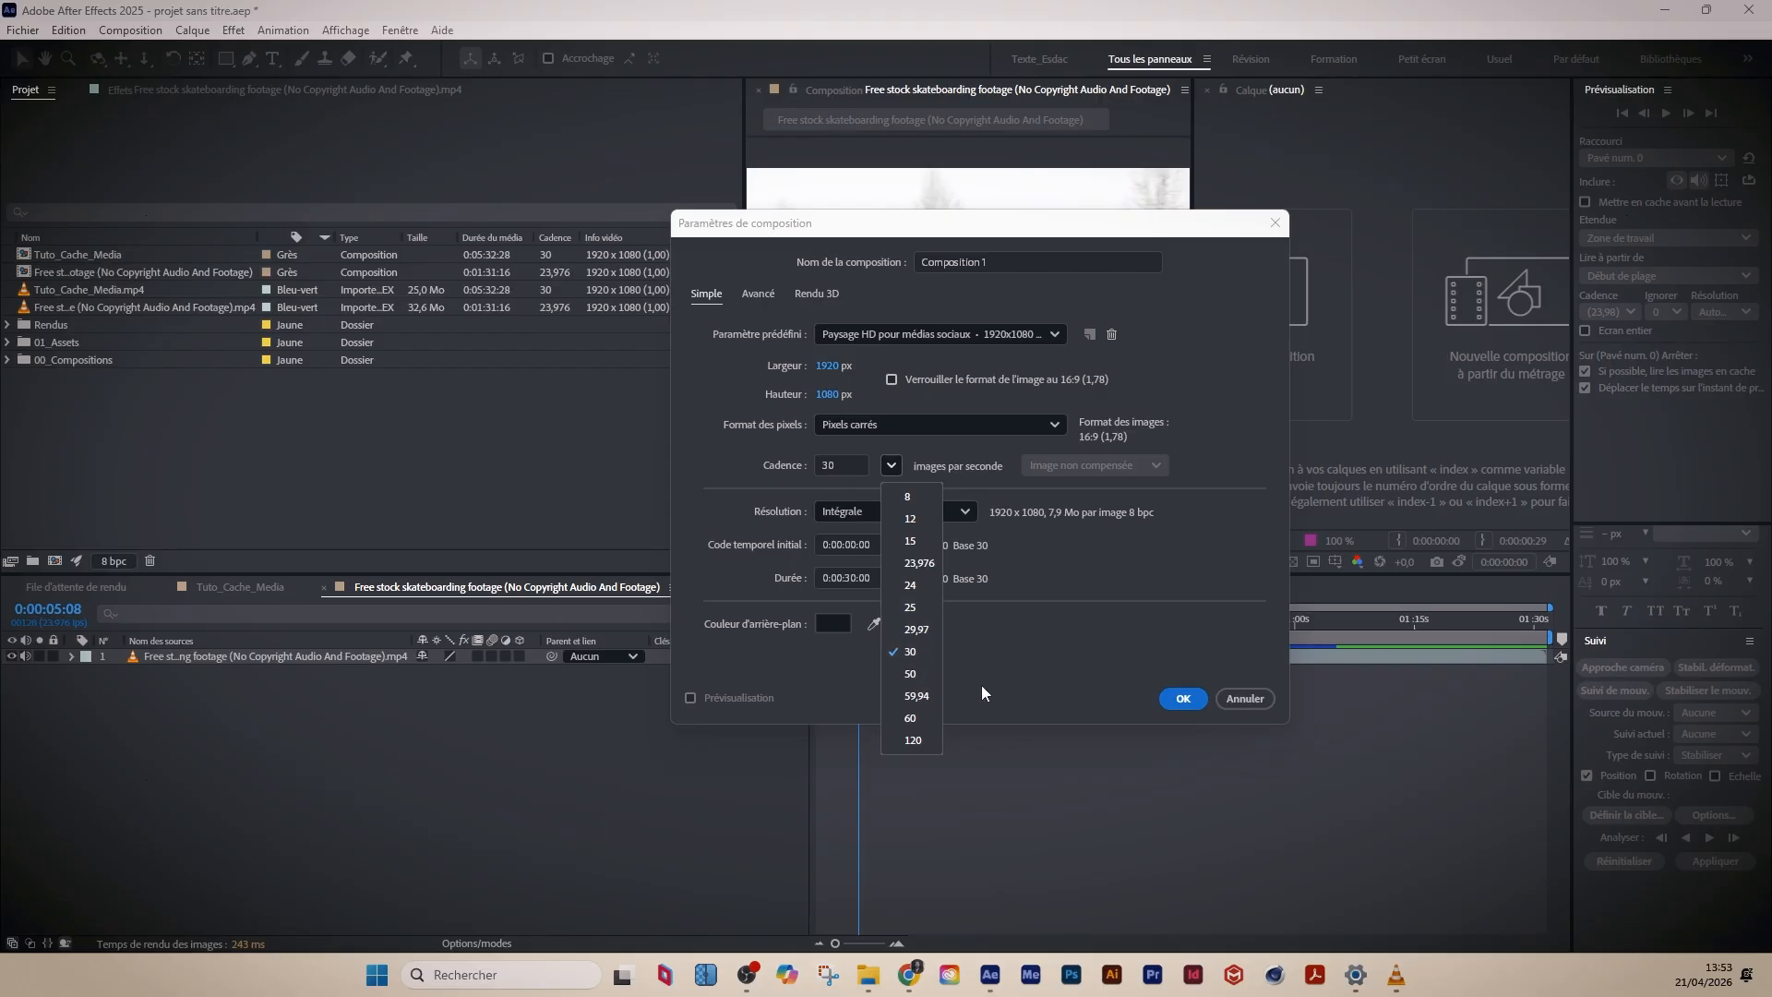
pyautogui.click(928, 650)
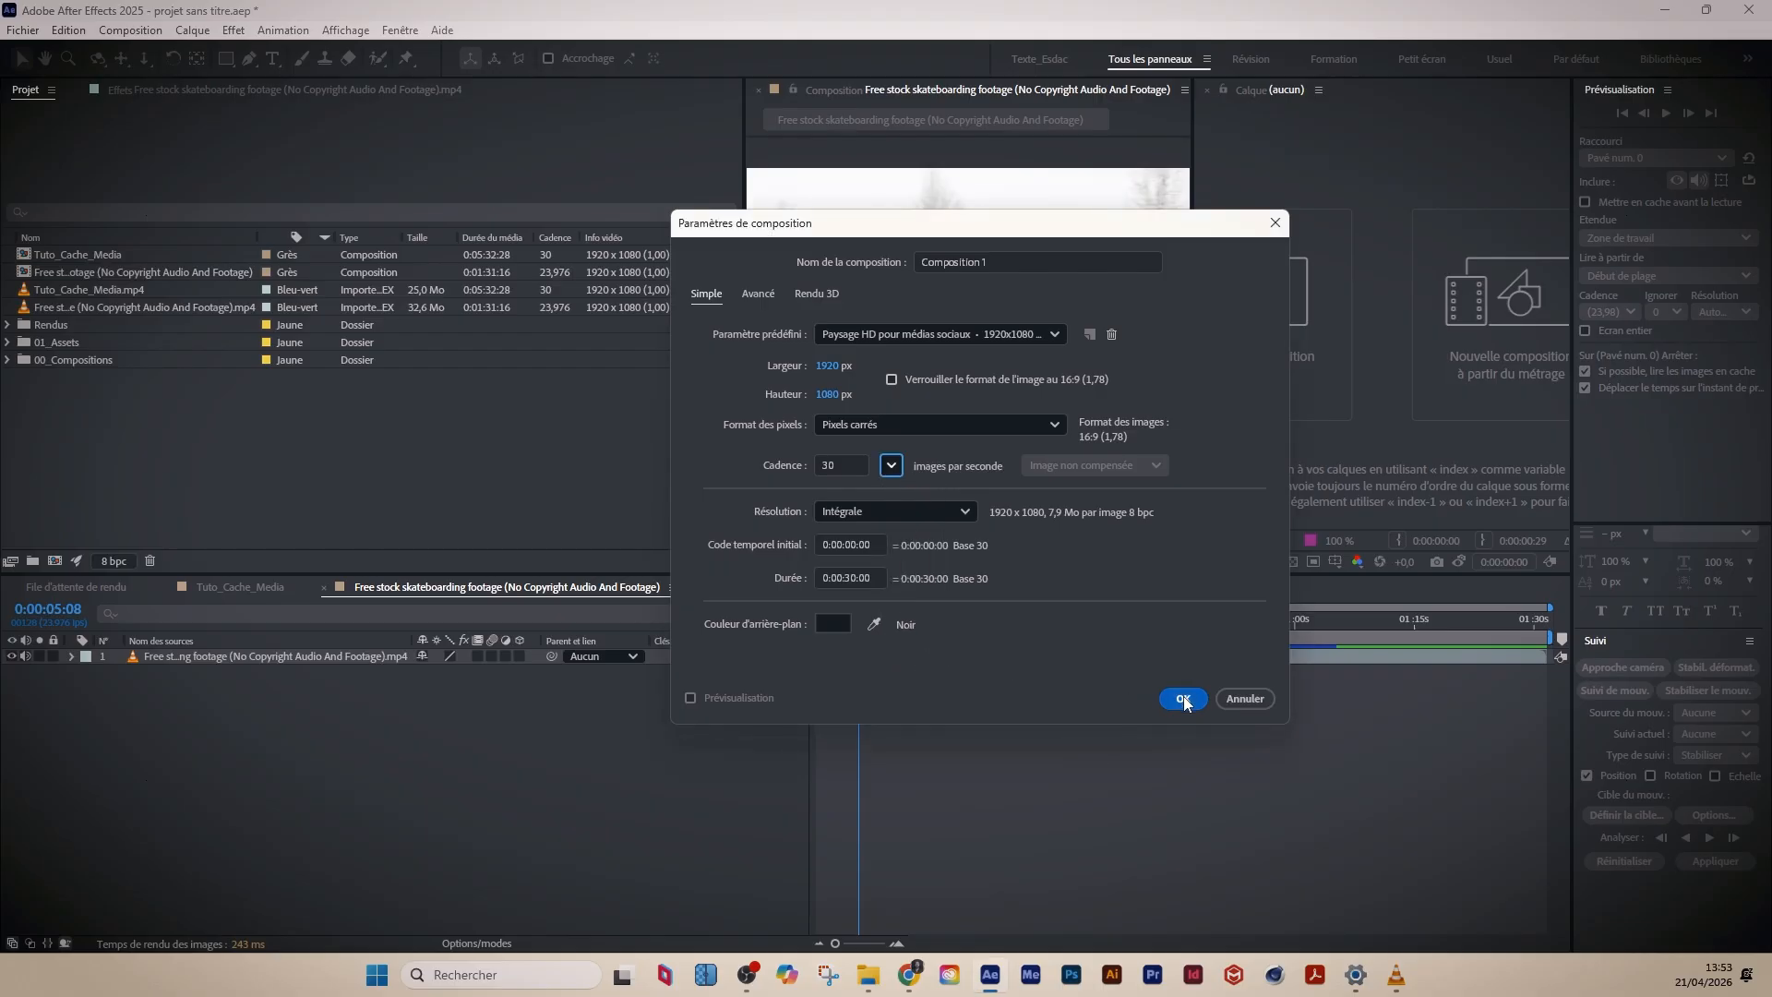
pyautogui.click(1252, 699)
pyautogui.click(1243, 701)
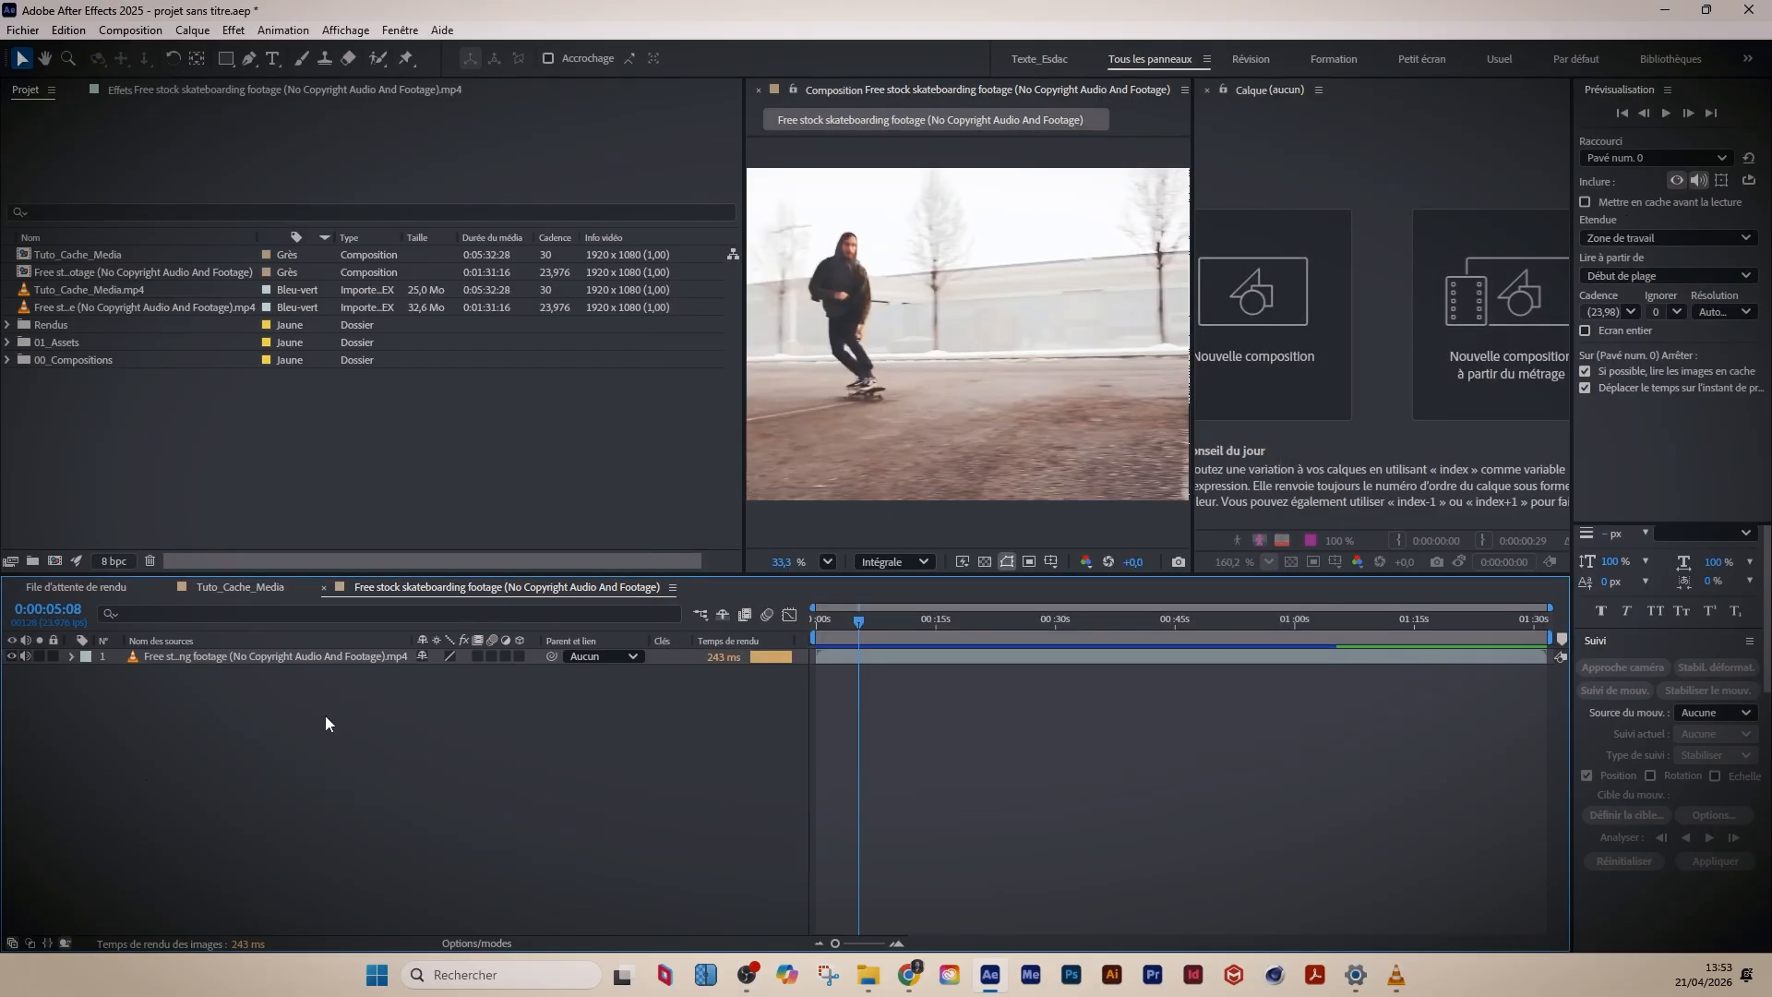
# - Widen the name column to fit the full skateboarding file names and enlarge the Project panel to include the video info
pyautogui.click(129, 305)
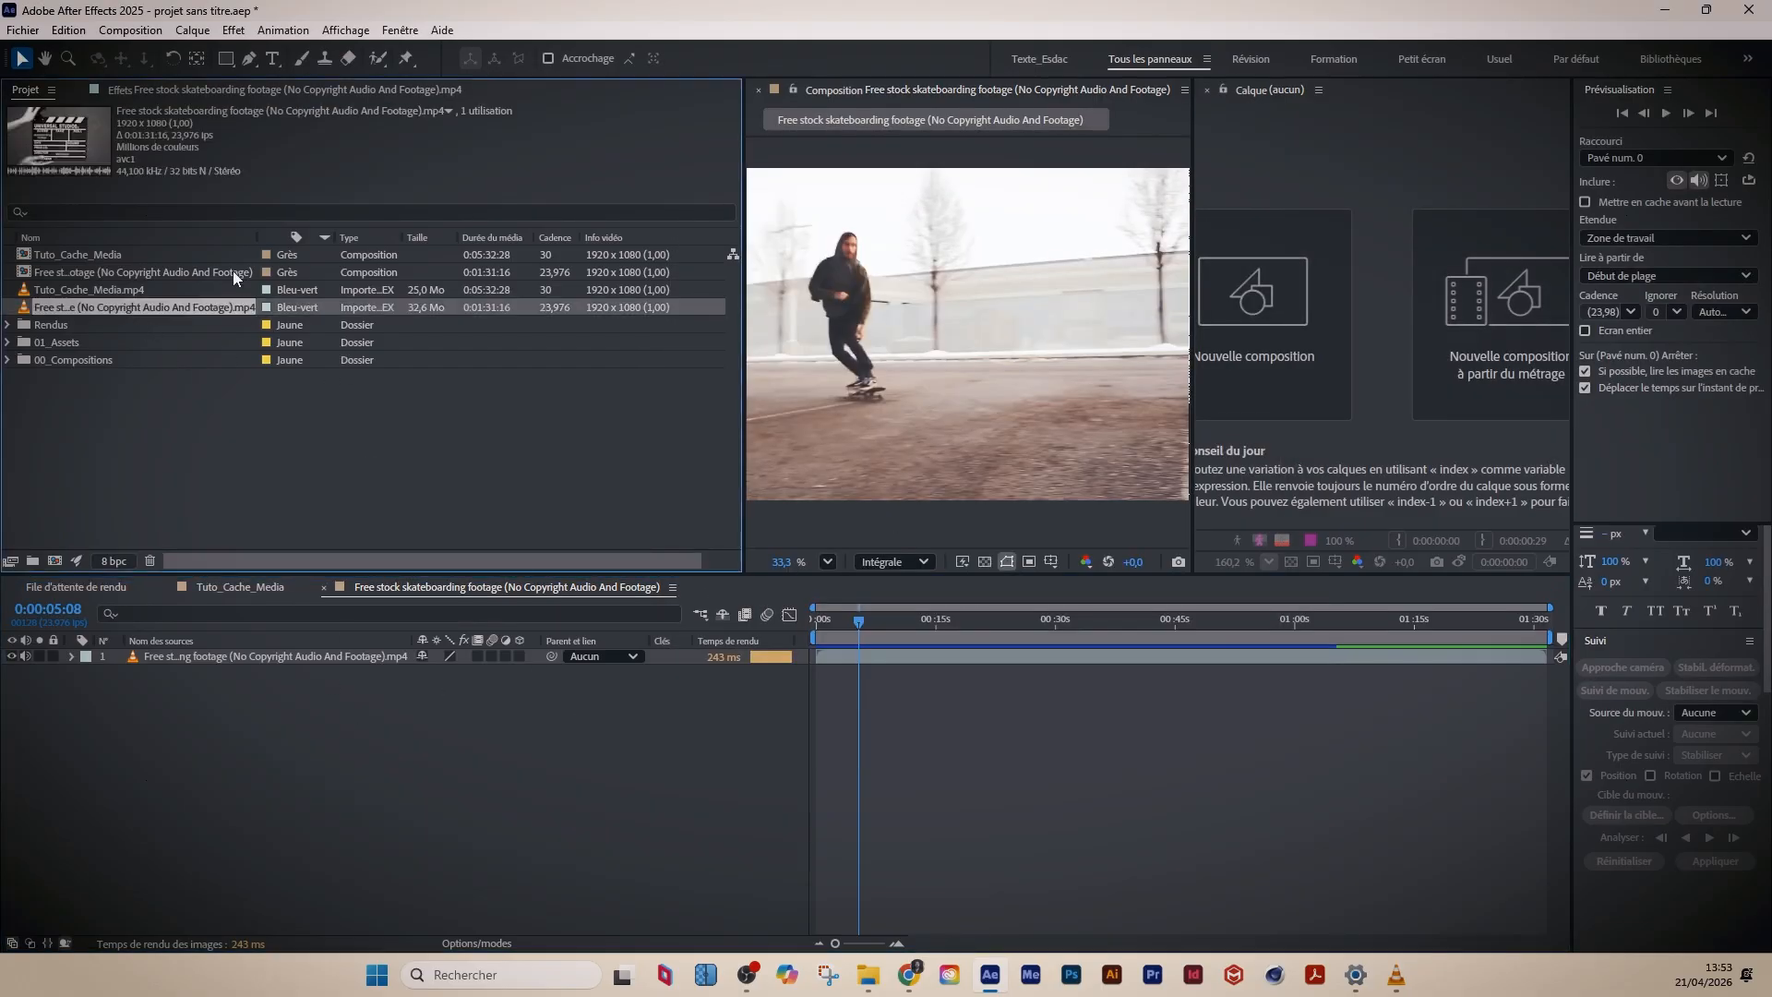
pyautogui.moveTo(254, 232); pyautogui.dragTo(399, 231)
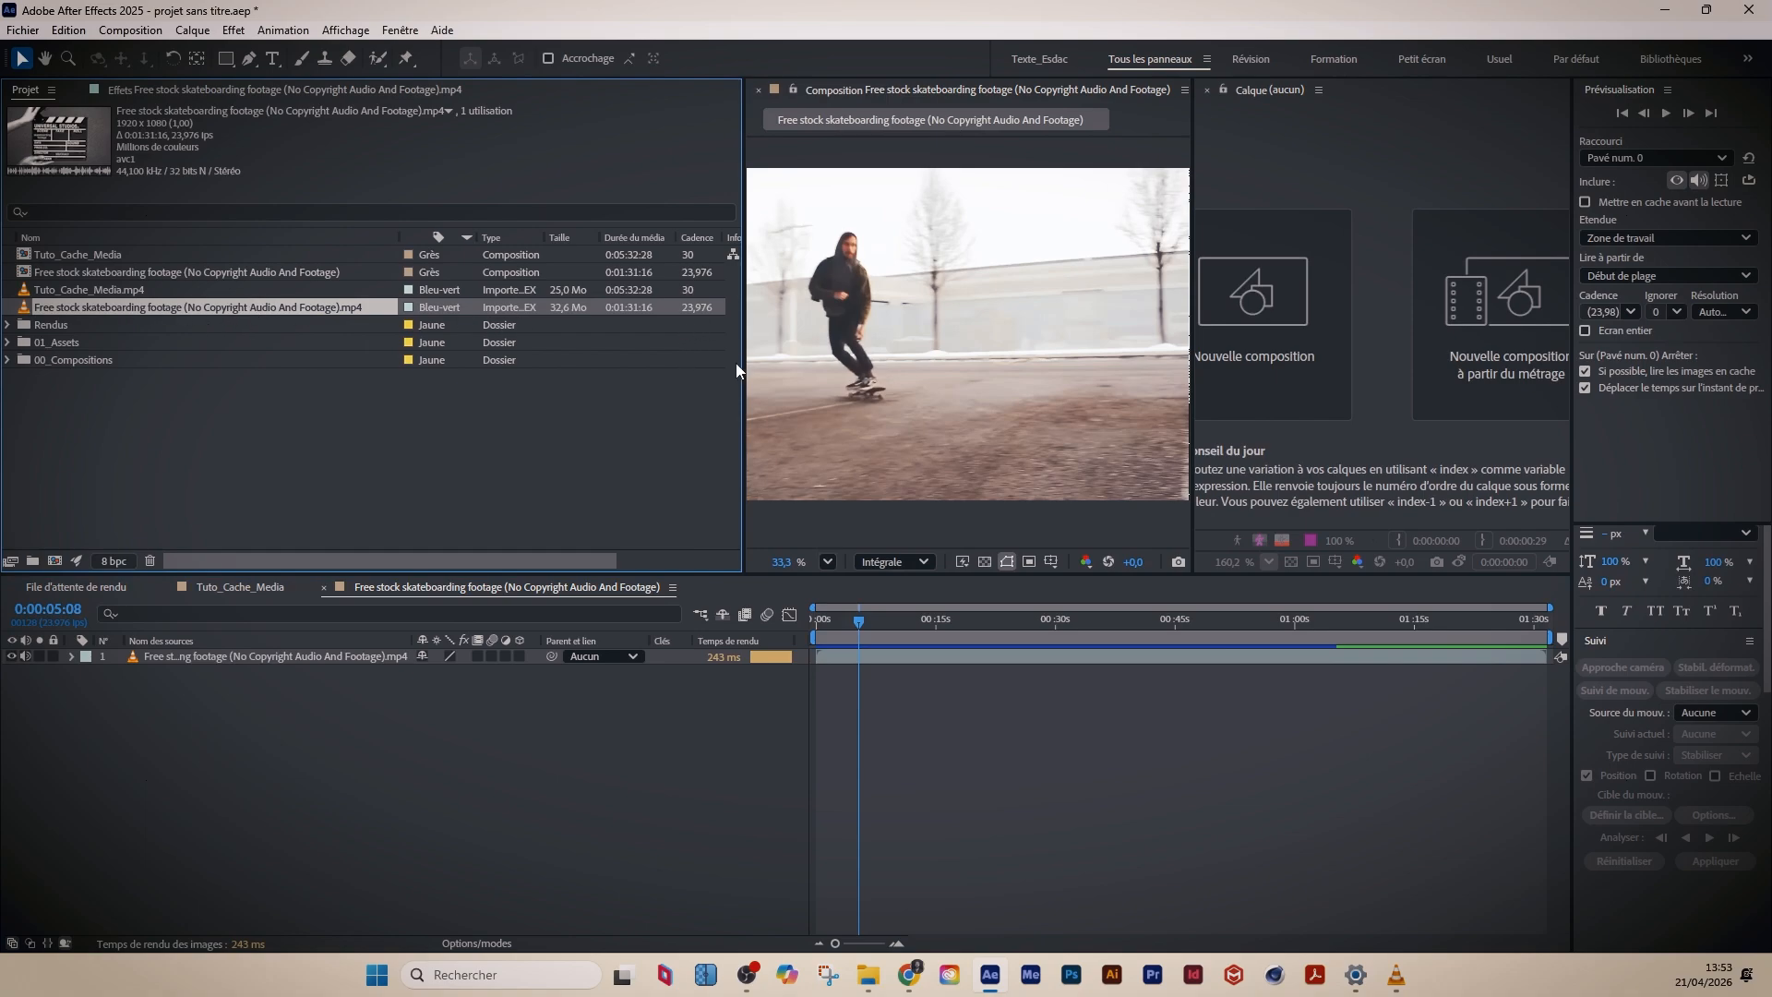
pyautogui.moveTo(744, 369); pyautogui.dragTo(841, 372)
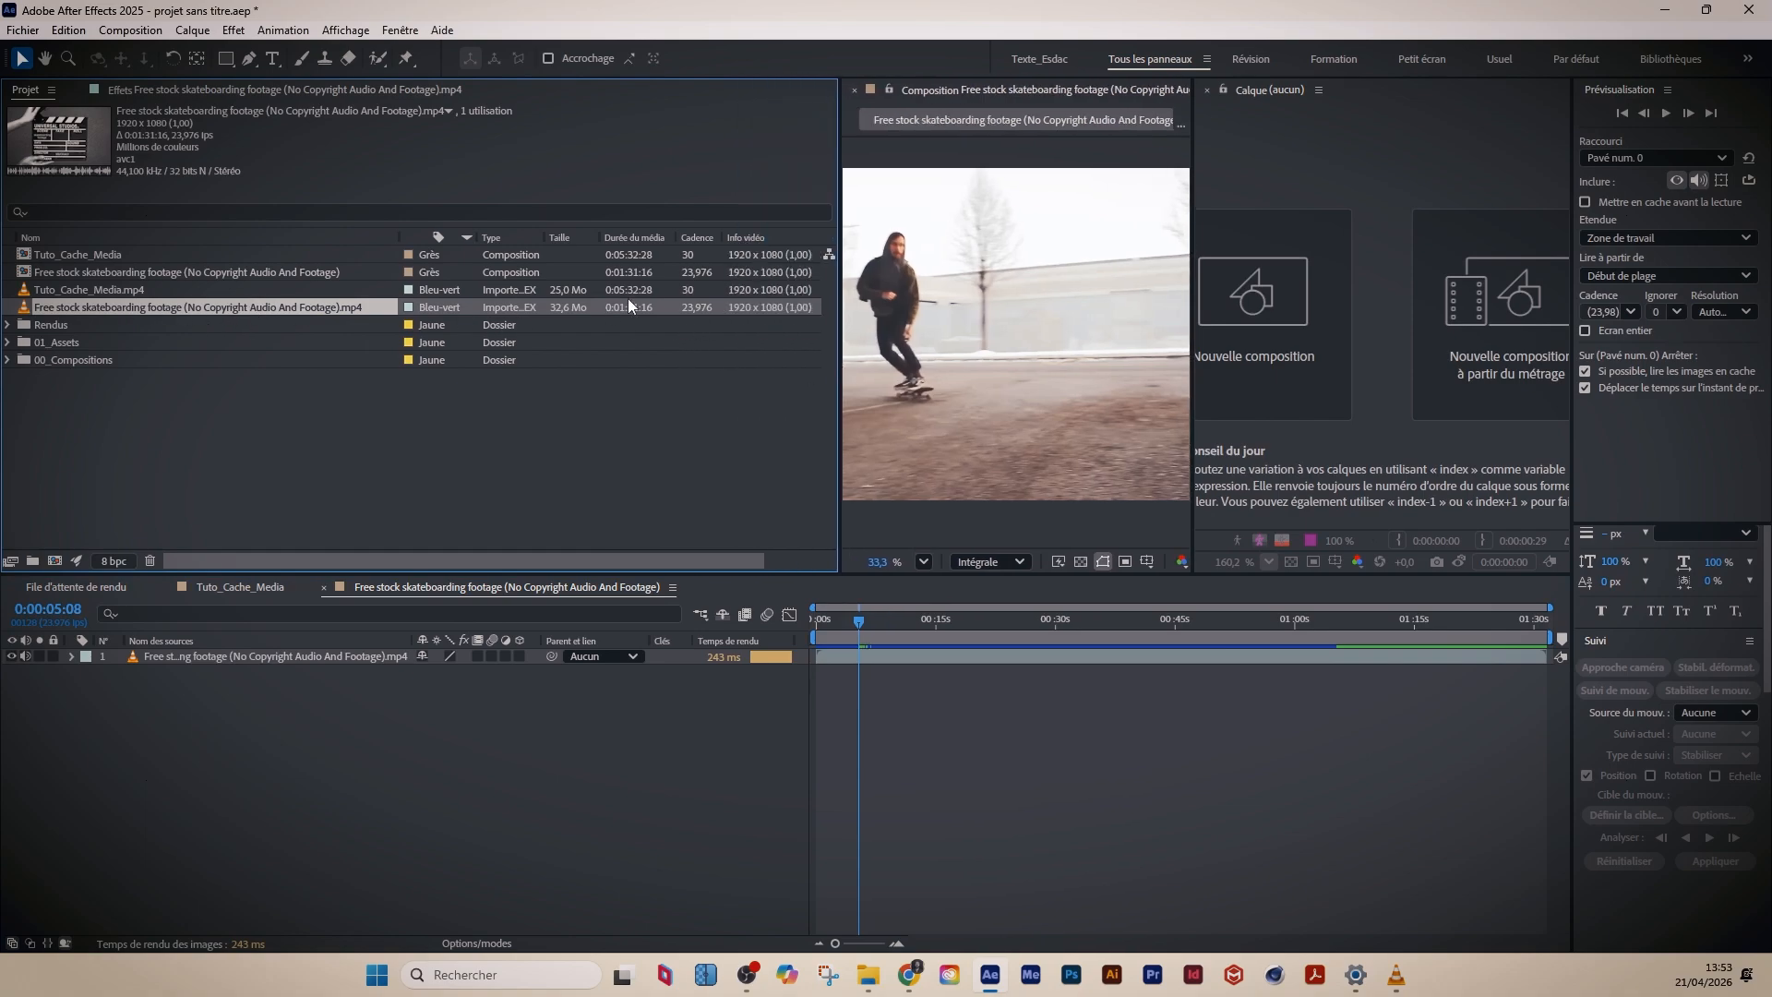
# - Open the main footage interpretation settings of the skateboarding MP4 and choose to conform it to a custom frame rate
pyautogui.rightClick(61, 314)
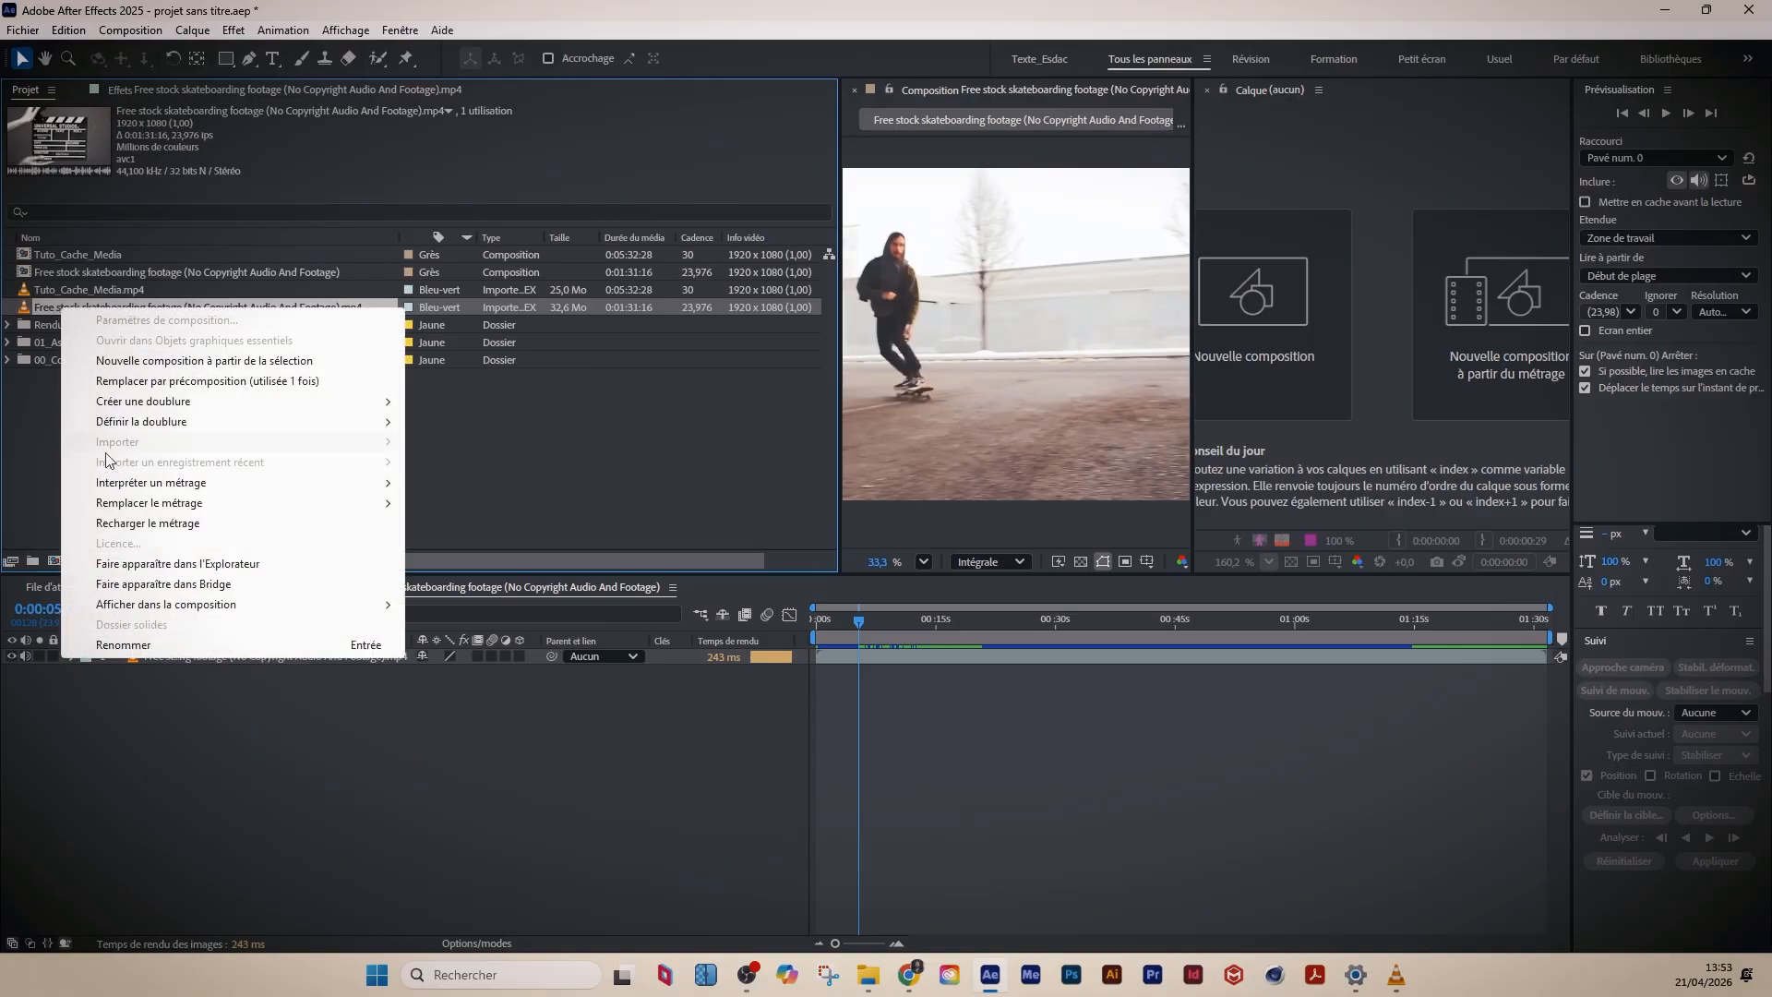
pyautogui.moveTo(135, 489)
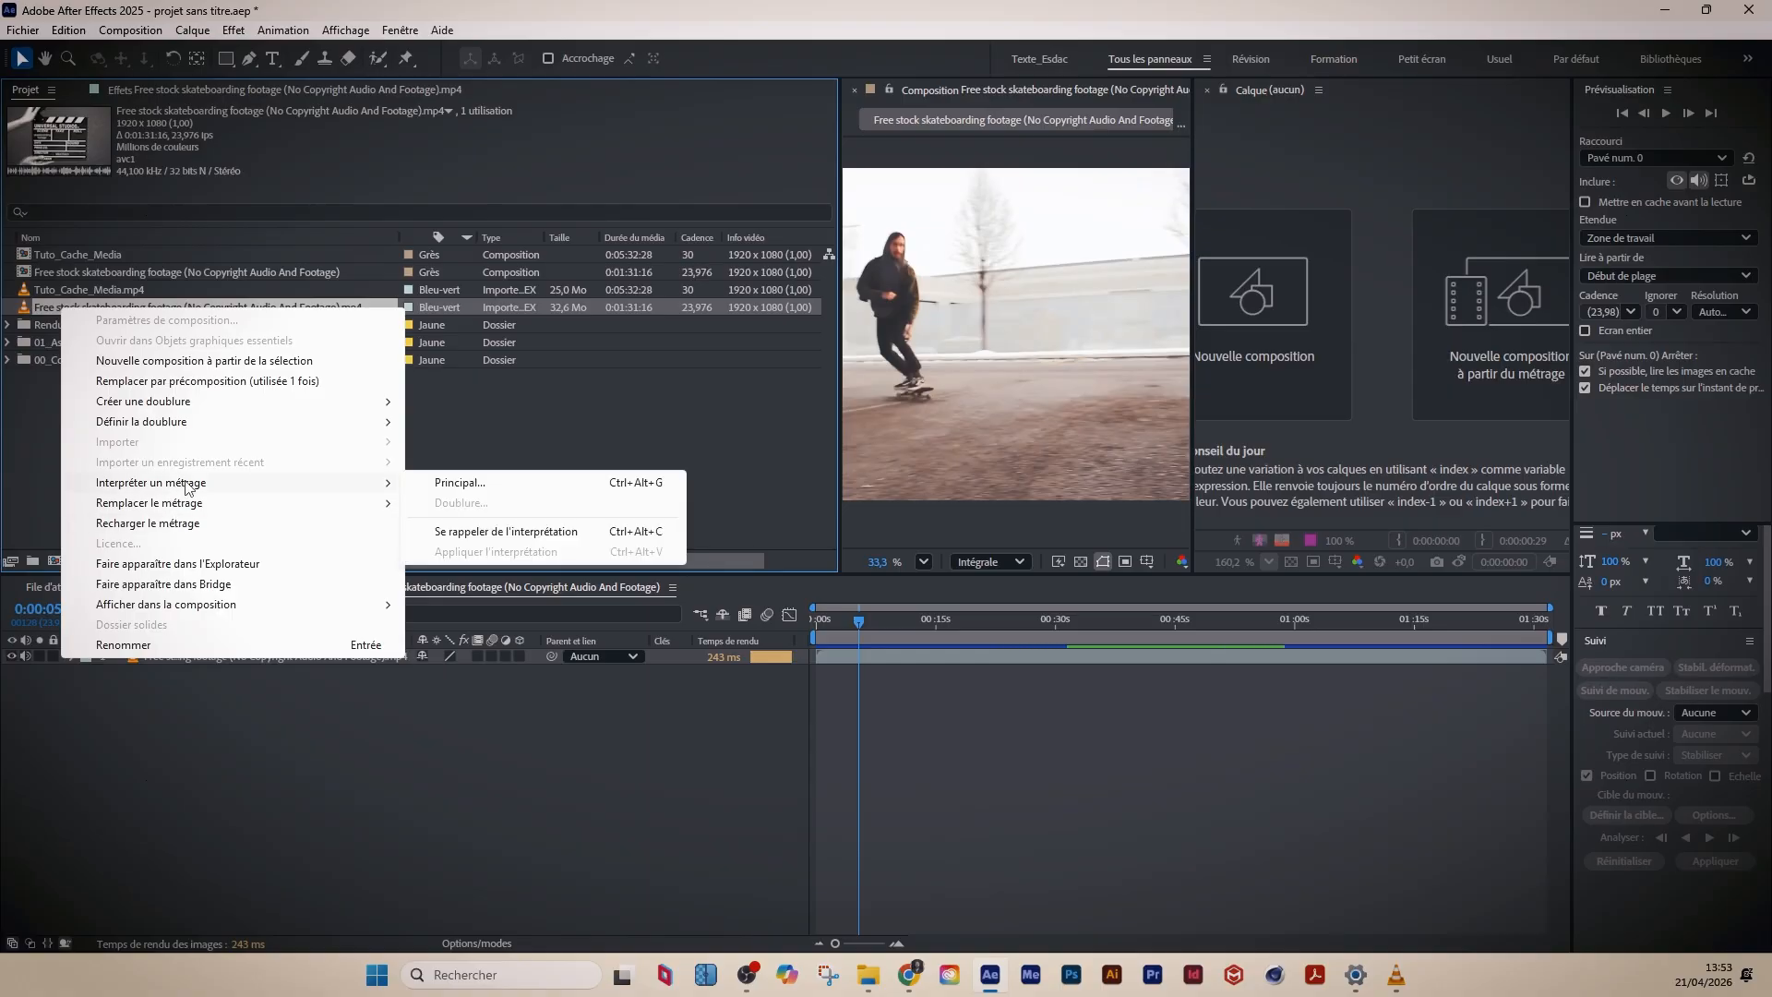
pyautogui.click(470, 485)
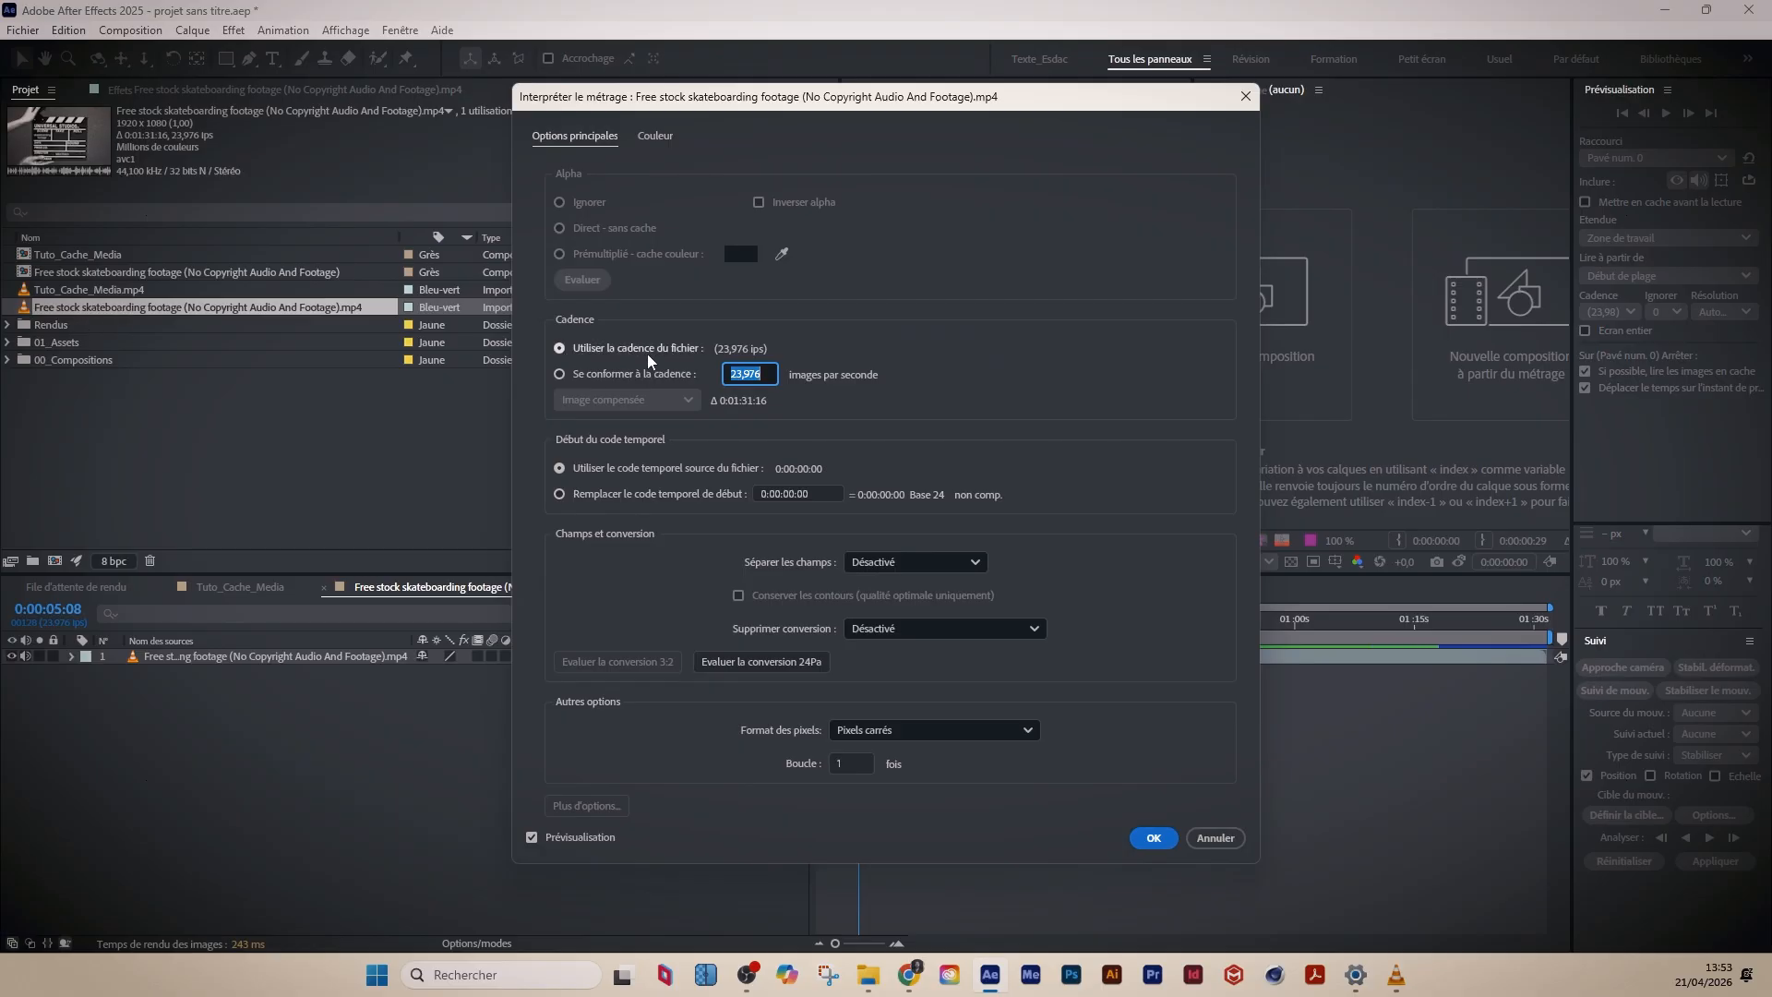
pyautogui.click(562, 374)
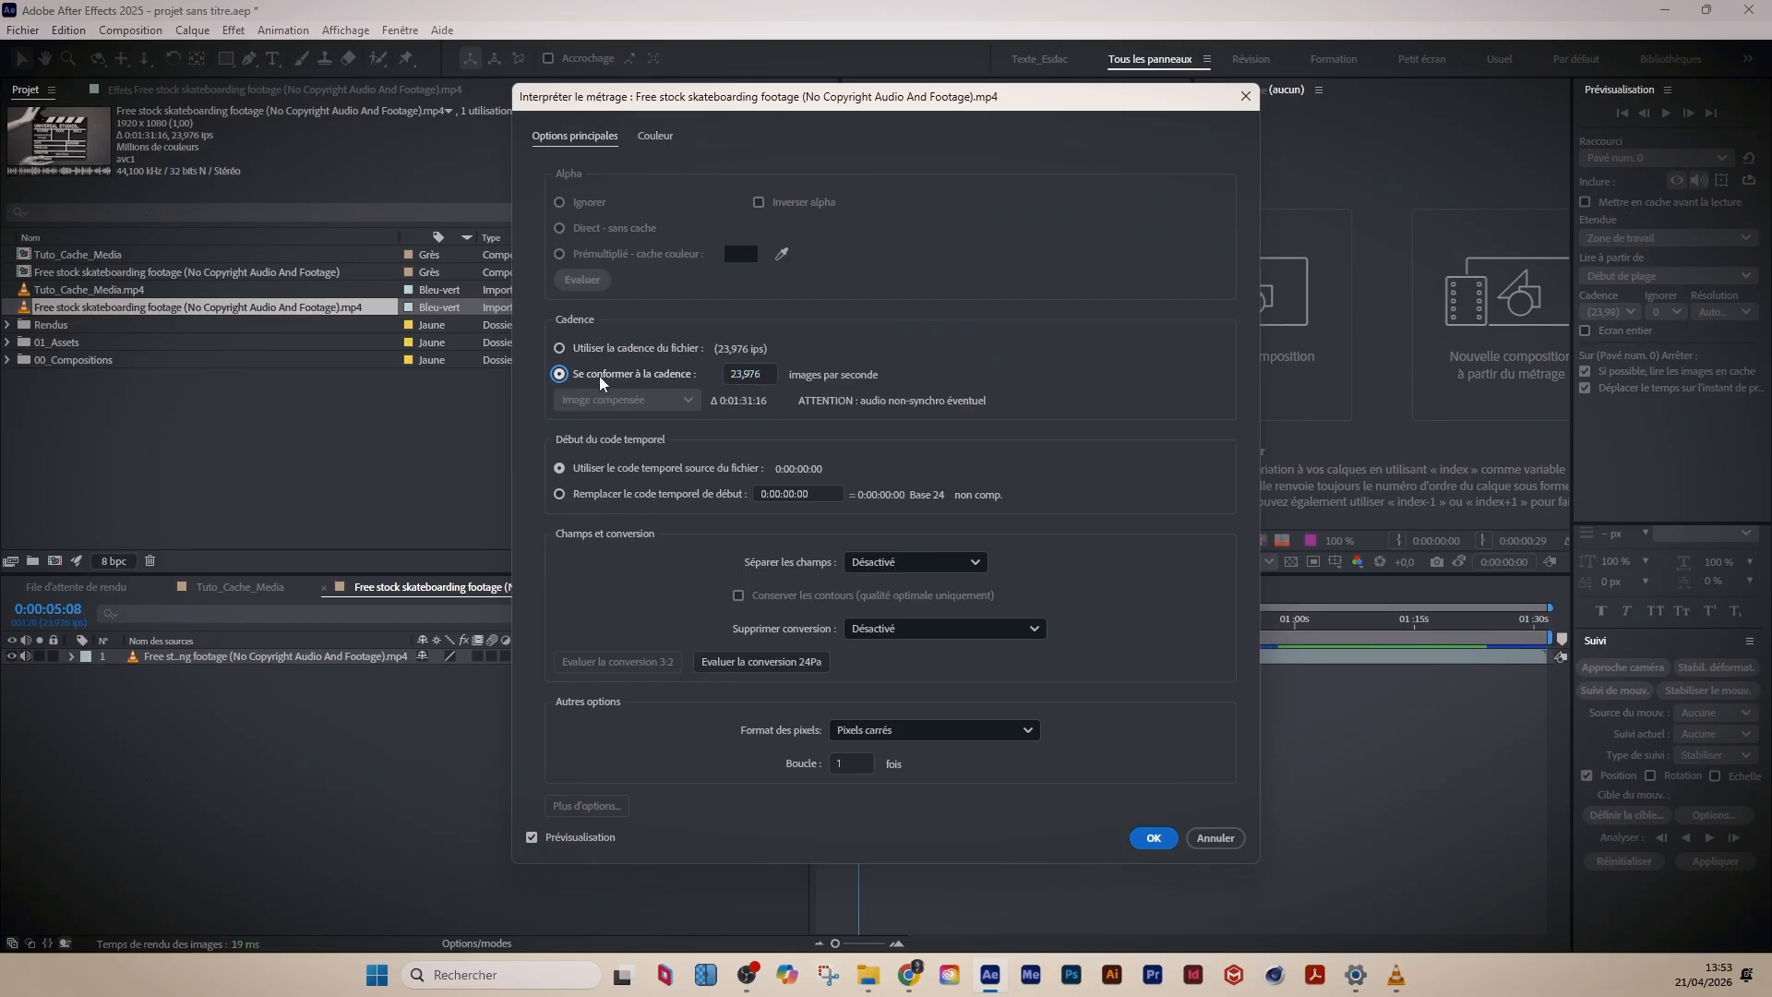
# - Try a conformed frame rate of 30 fps for the skateboarding MP4
pyautogui.click(750, 372)
pyautogui.doubleClick(749, 373)
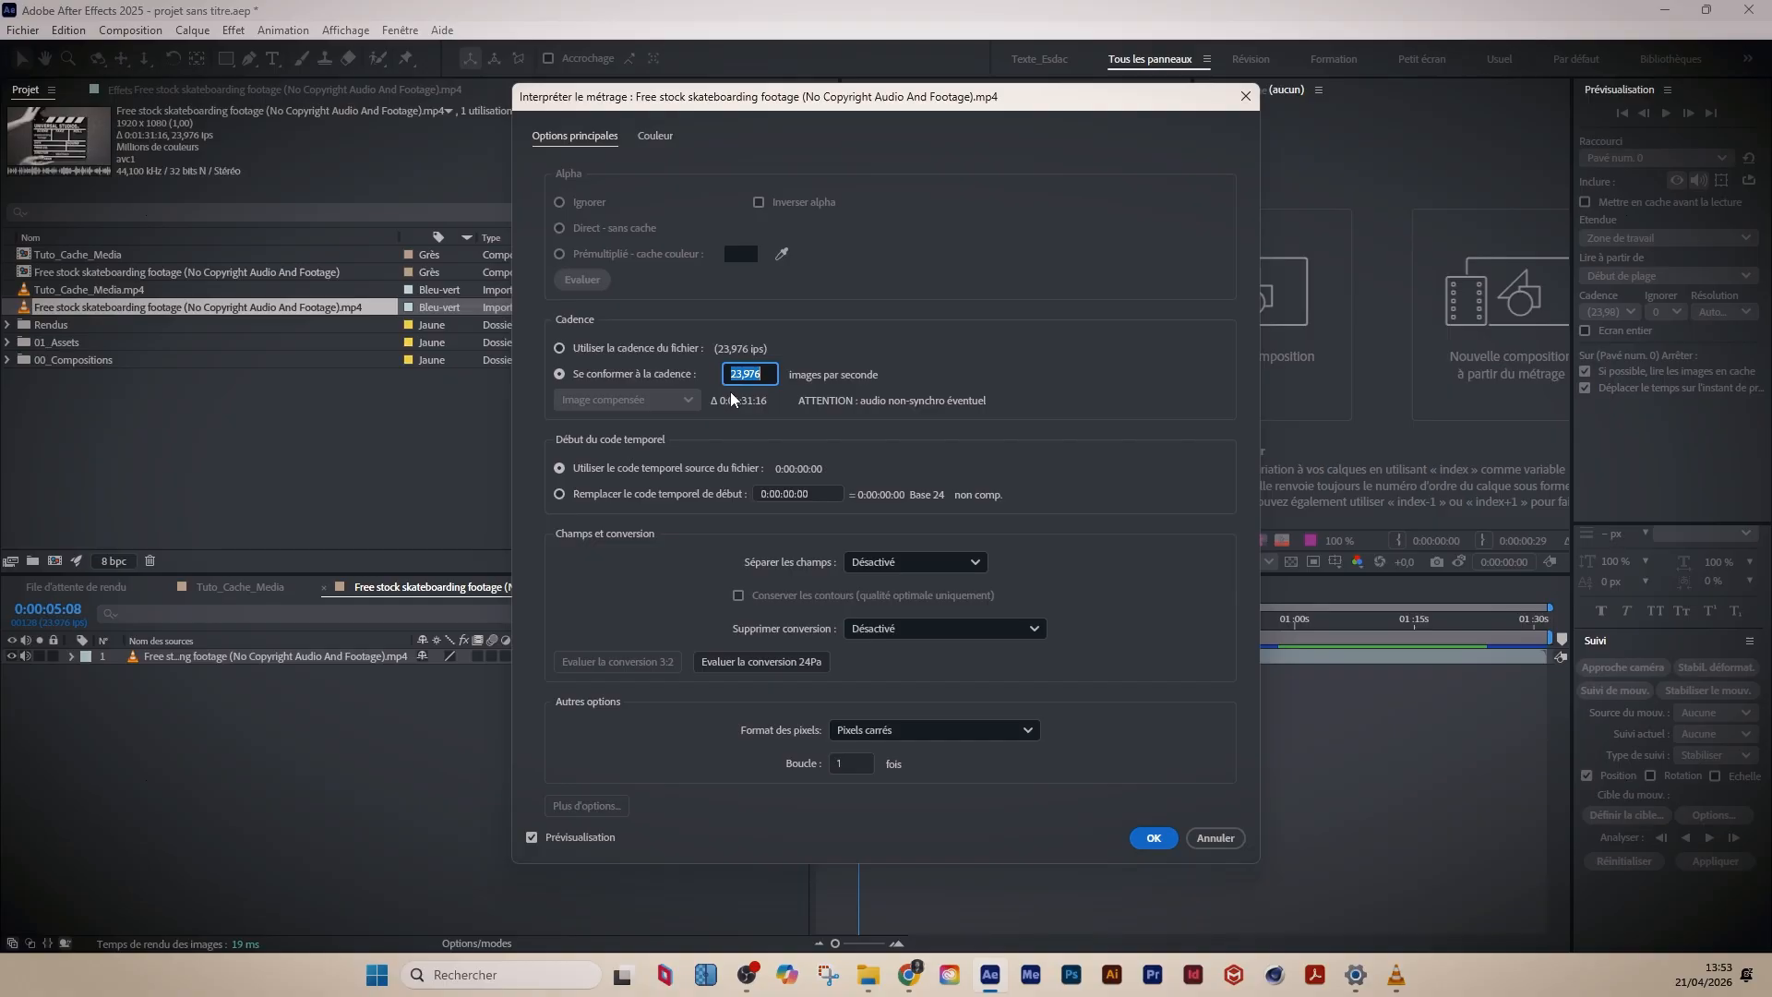
pyautogui.write('30')
# - Set the skateboarding MP4's conformed frame rate to 25 fps and apply the interpretation
pyautogui.doubleClick(755, 374)
pyautogui.write('25')
pyautogui.moveTo(943, 97); pyautogui.dragTo(1018, 100)
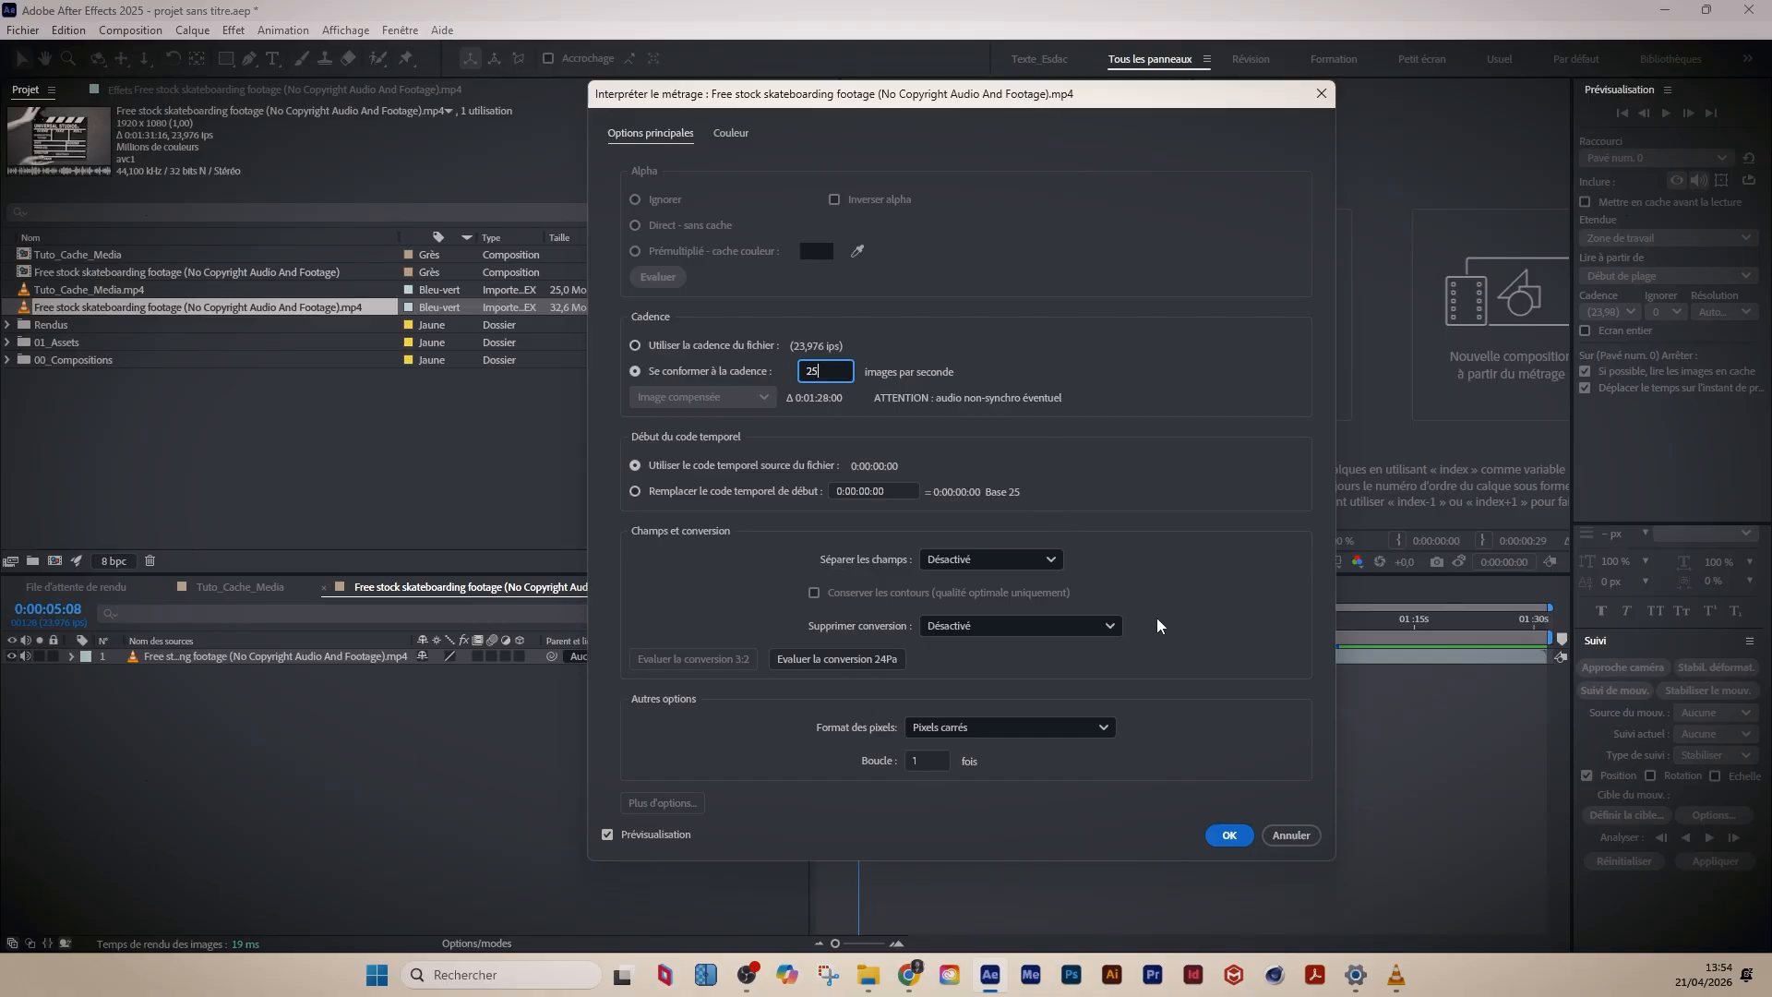
pyautogui.click(1228, 836)
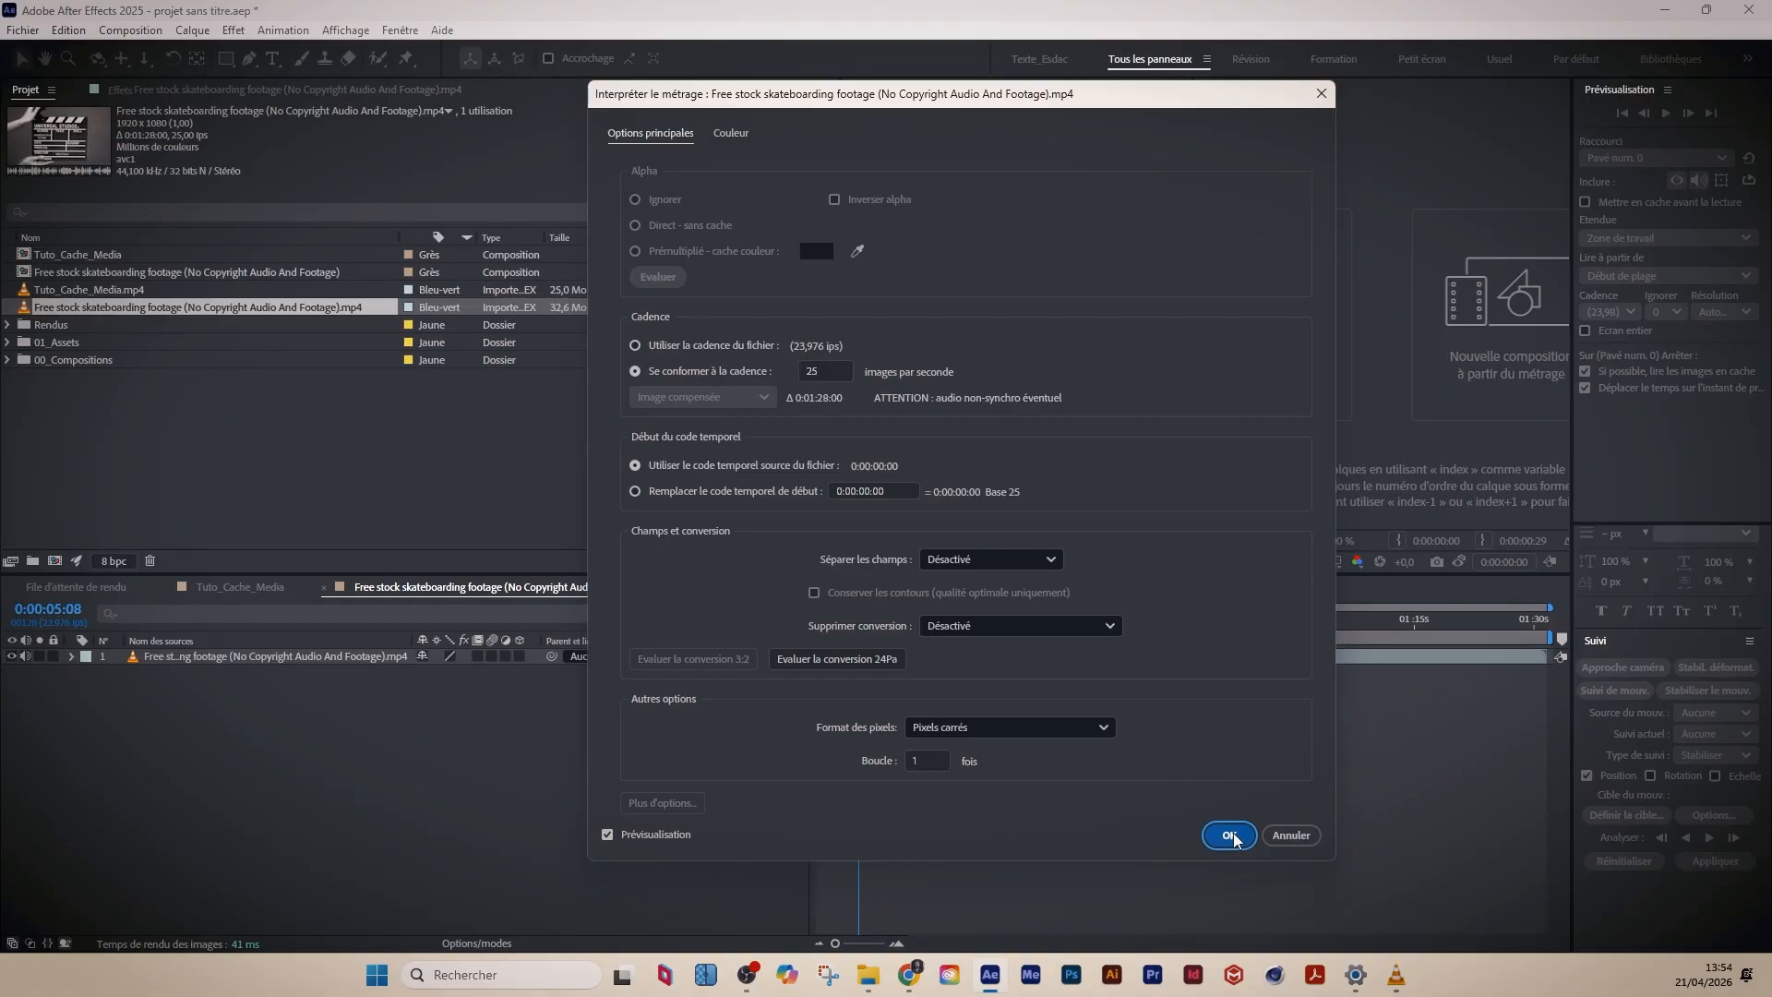
pyautogui.click(1232, 836)
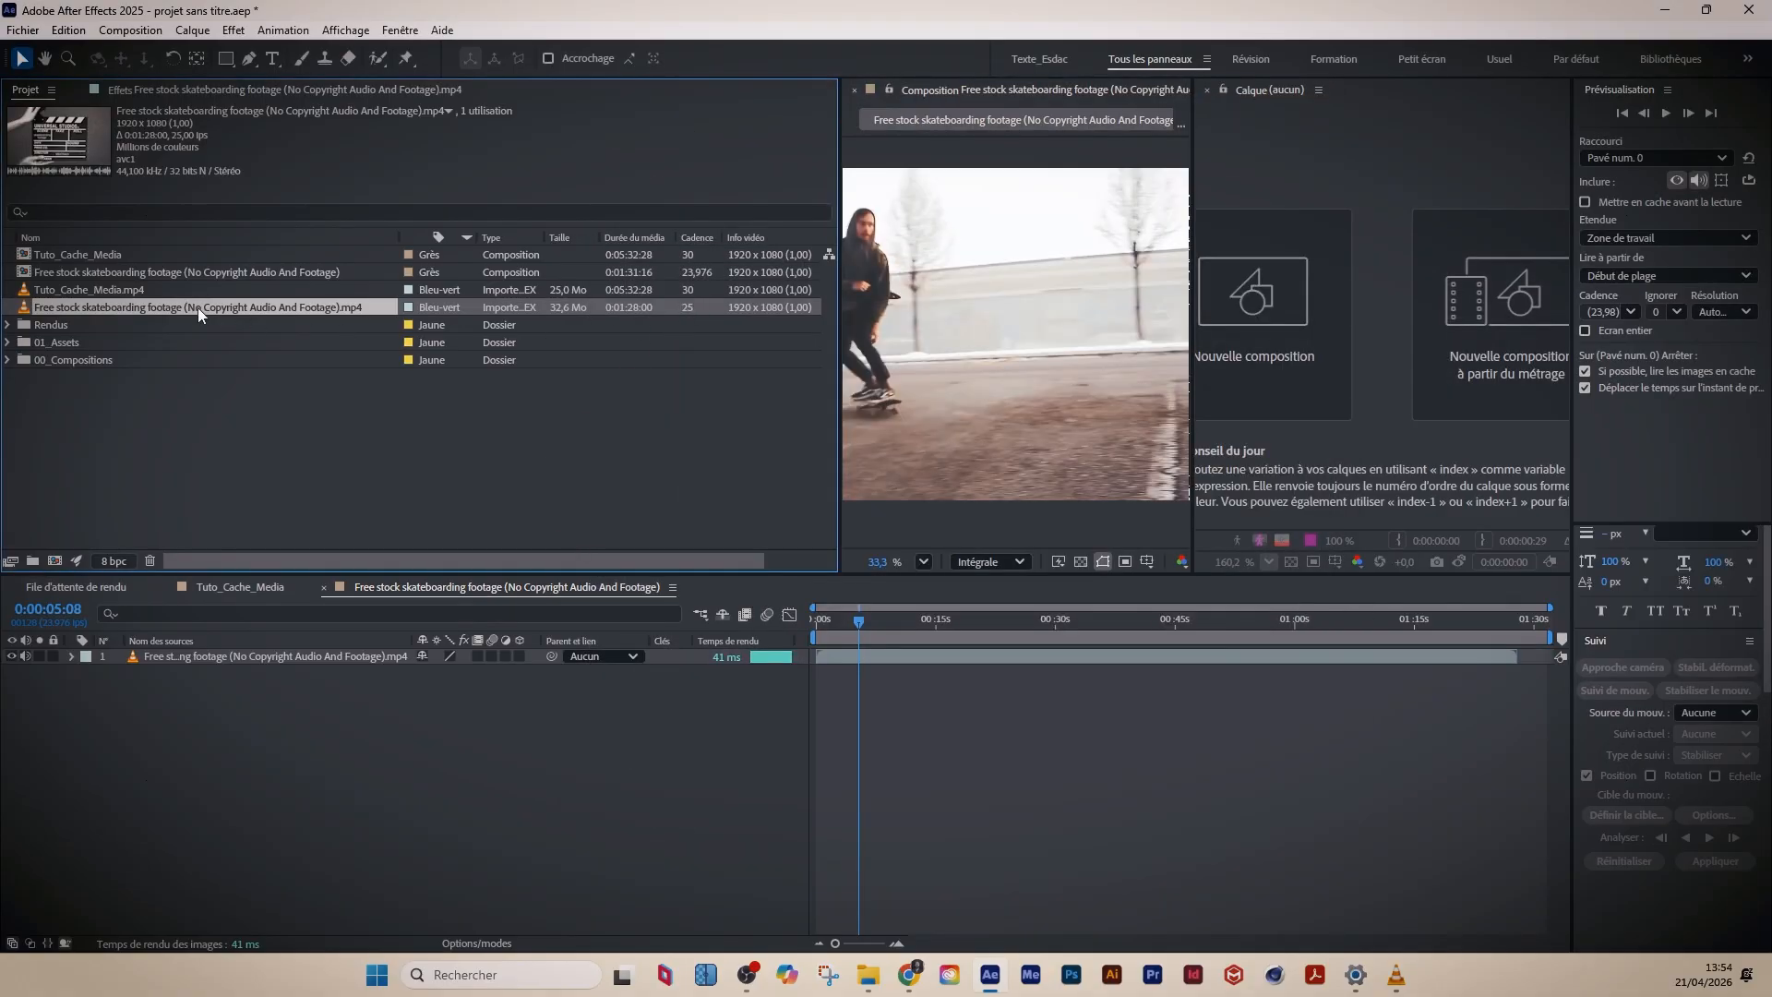
# - Compare the existing skateboarding composition with the conformed MP4 and create a new composition from the MP4
pyautogui.click(159, 274)
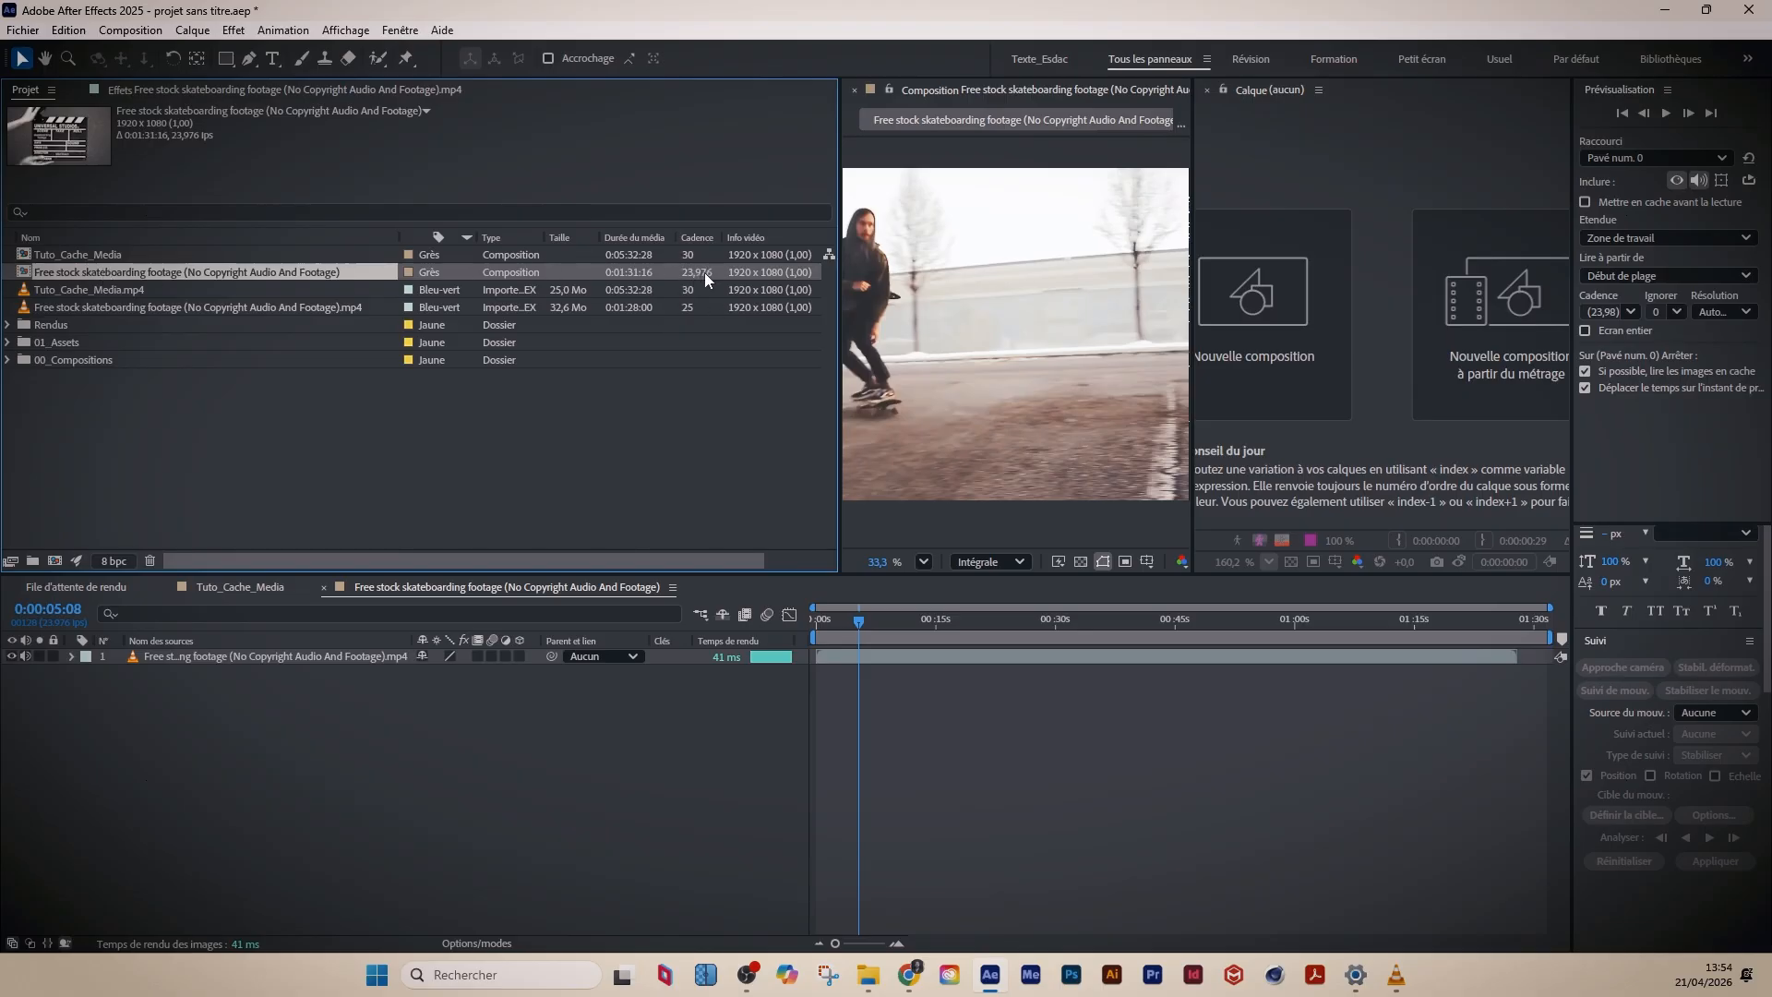
pyautogui.click(226, 305)
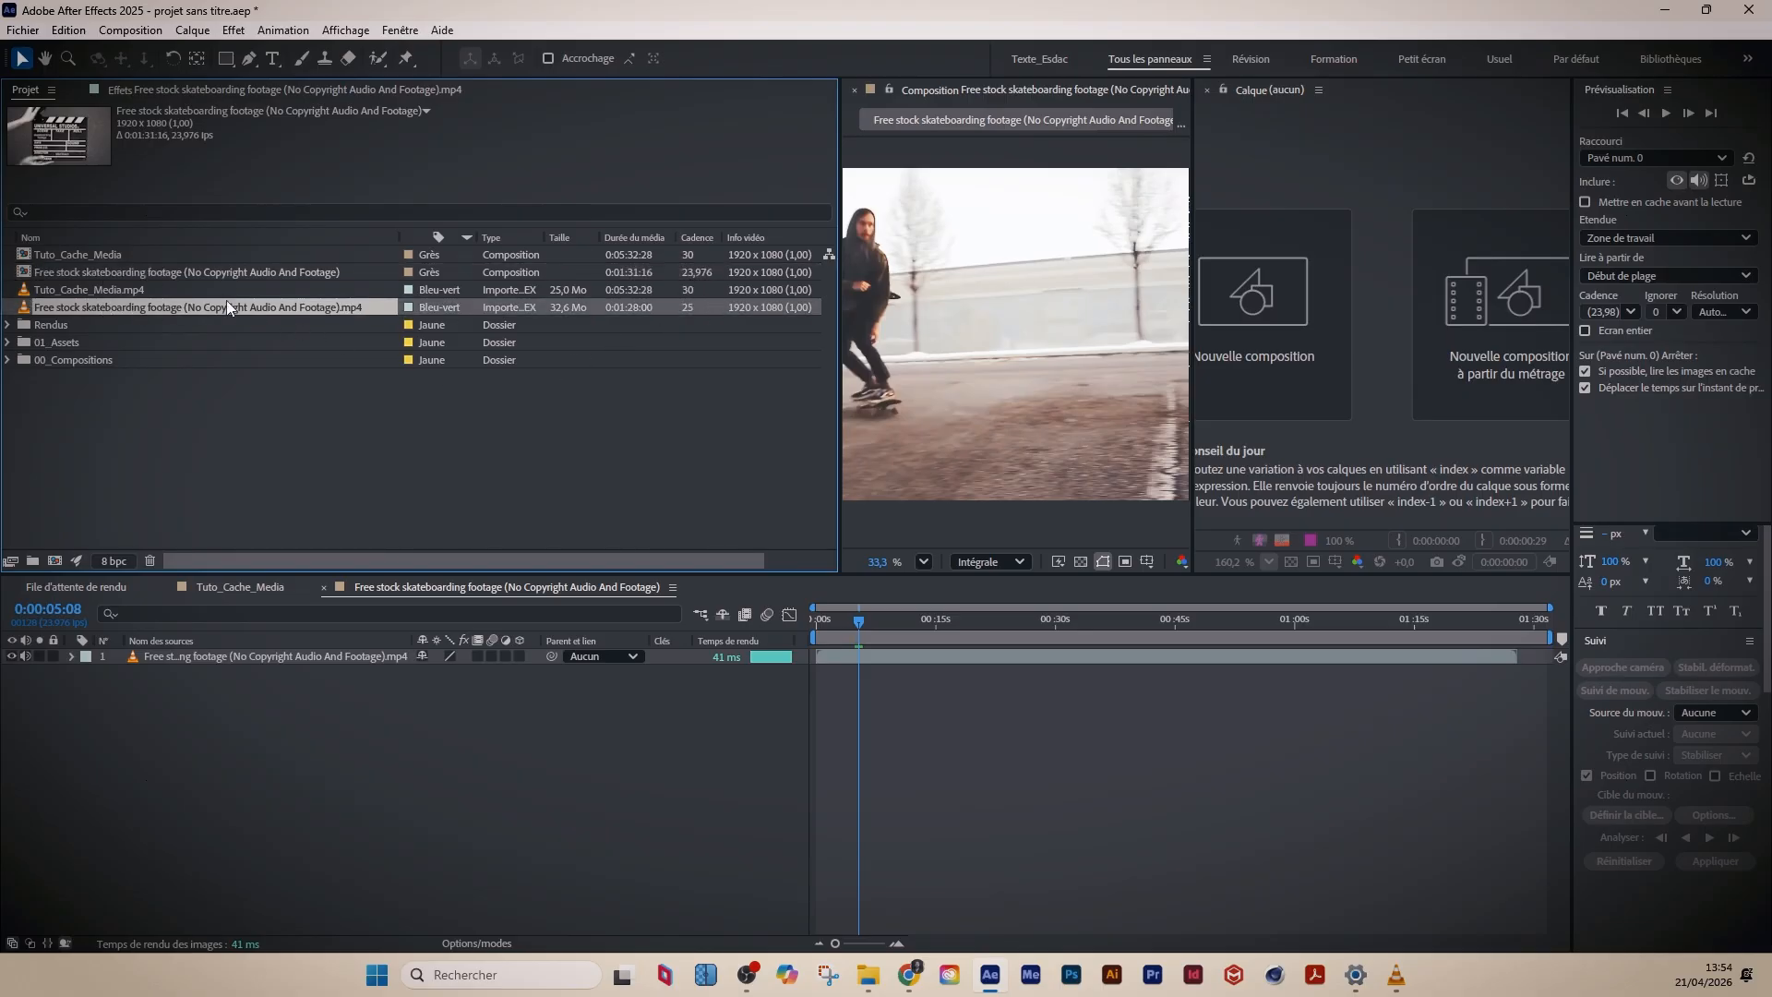
pyautogui.click(54, 563)
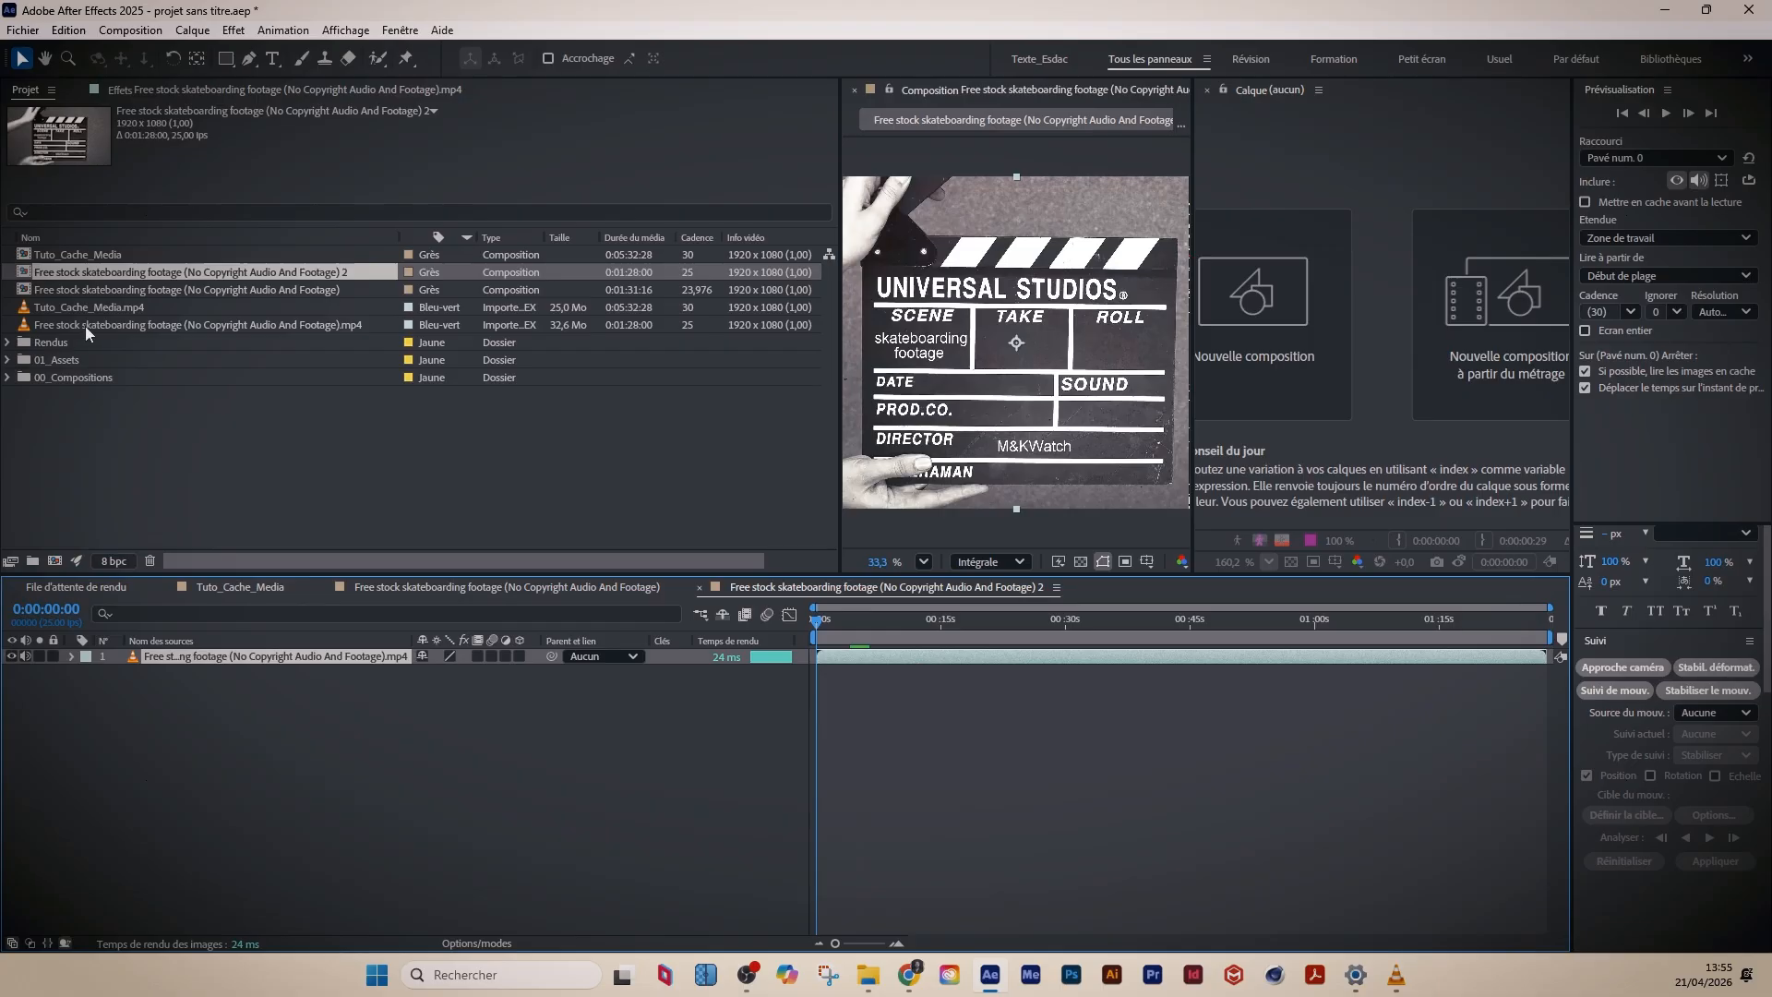
pyautogui.moveTo(850, 625); pyautogui.dragTo(668, 667)
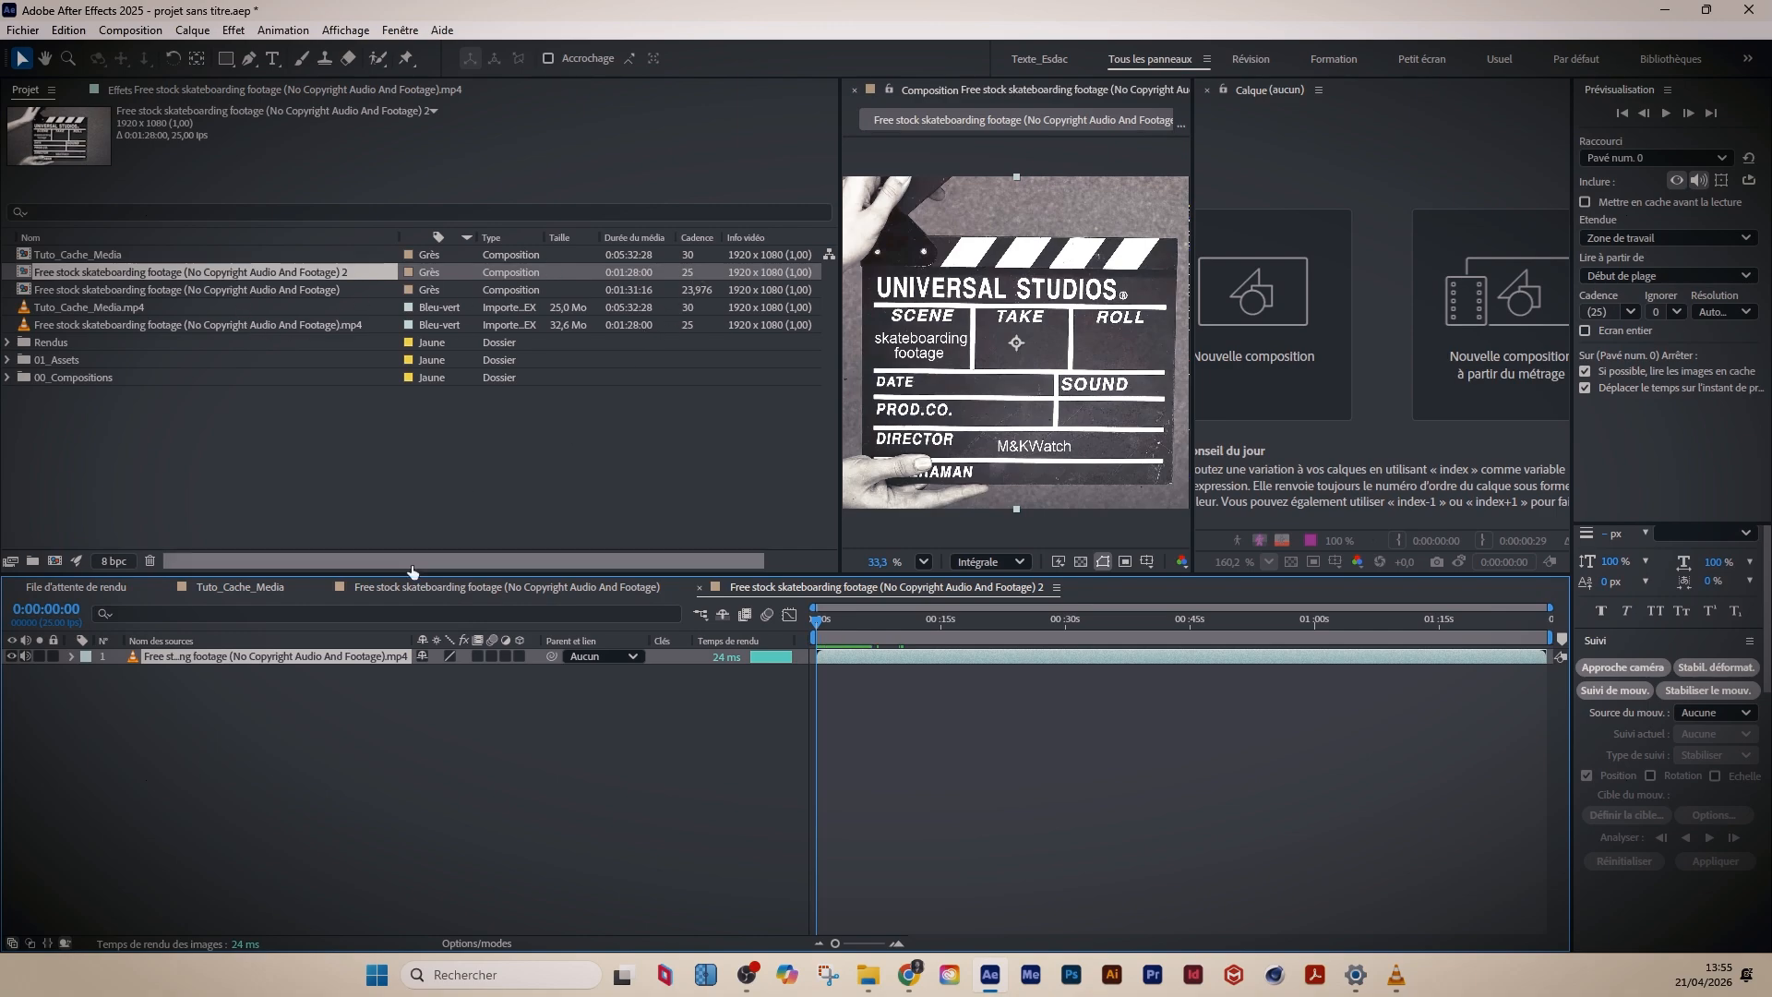
# - Add the new skateboarding composition to the render queue and set its output module to H.264 matching render settings at 40 Mbits
pyautogui.click(129, 31)
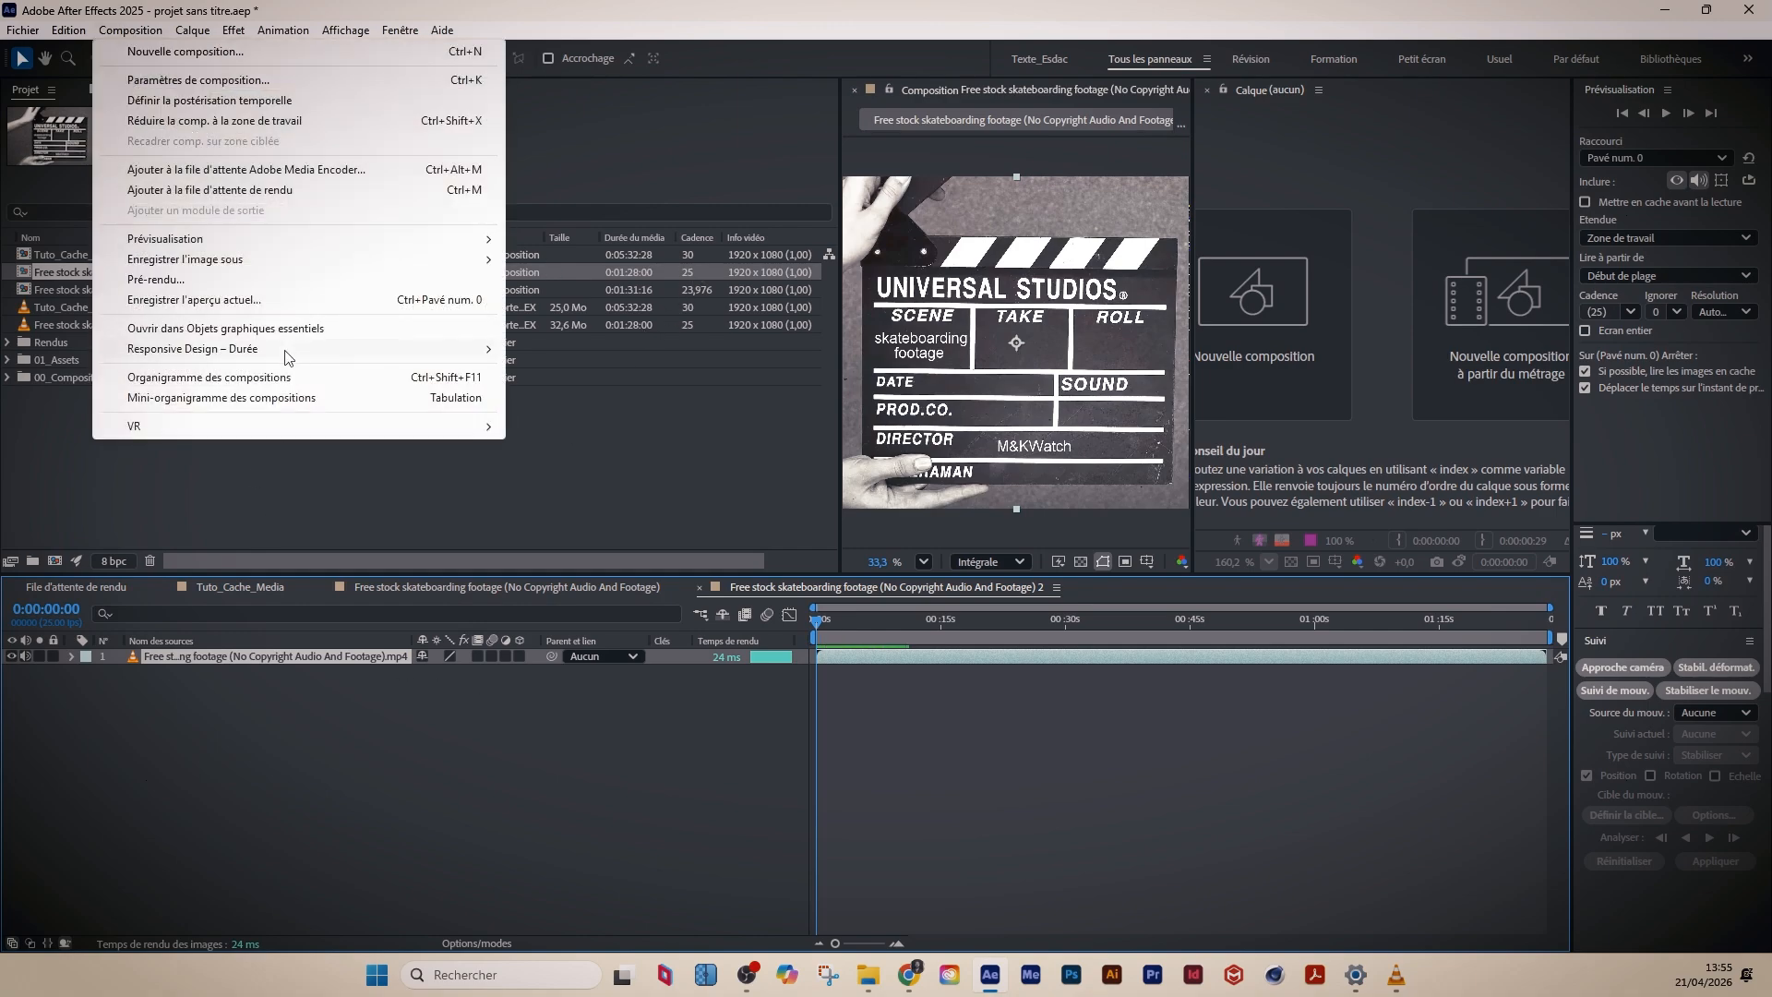
pyautogui.click(212, 197)
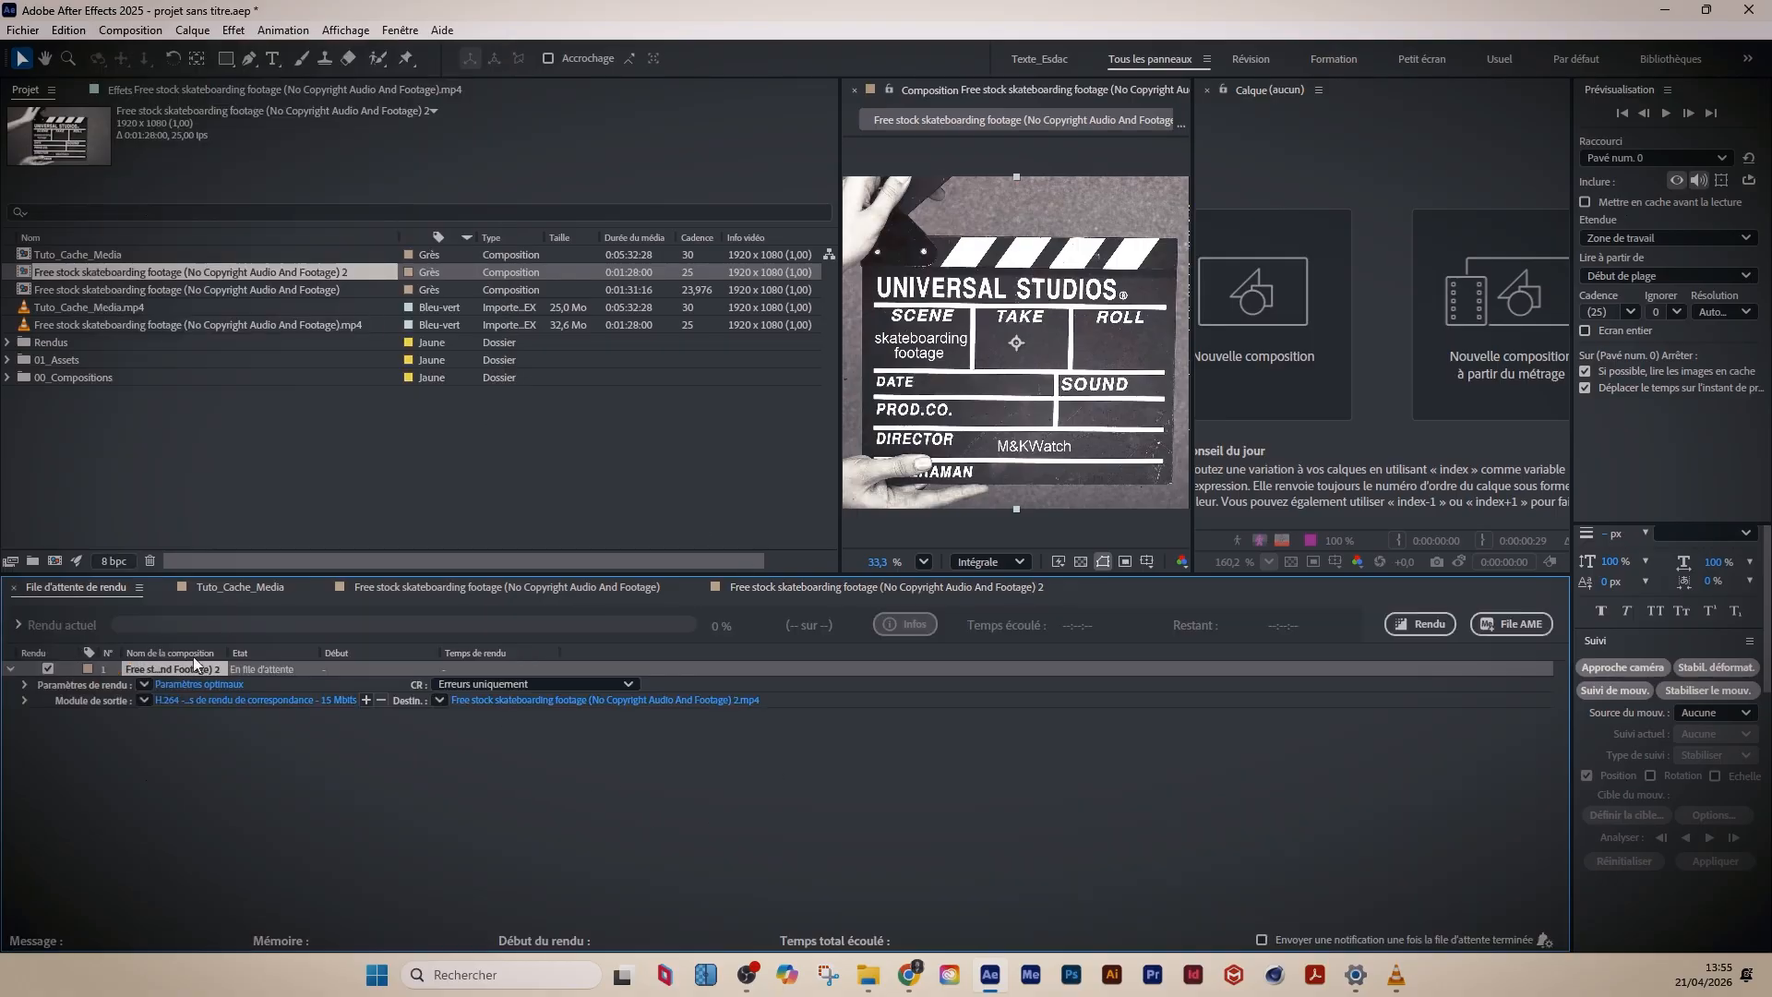
pyautogui.click(144, 700)
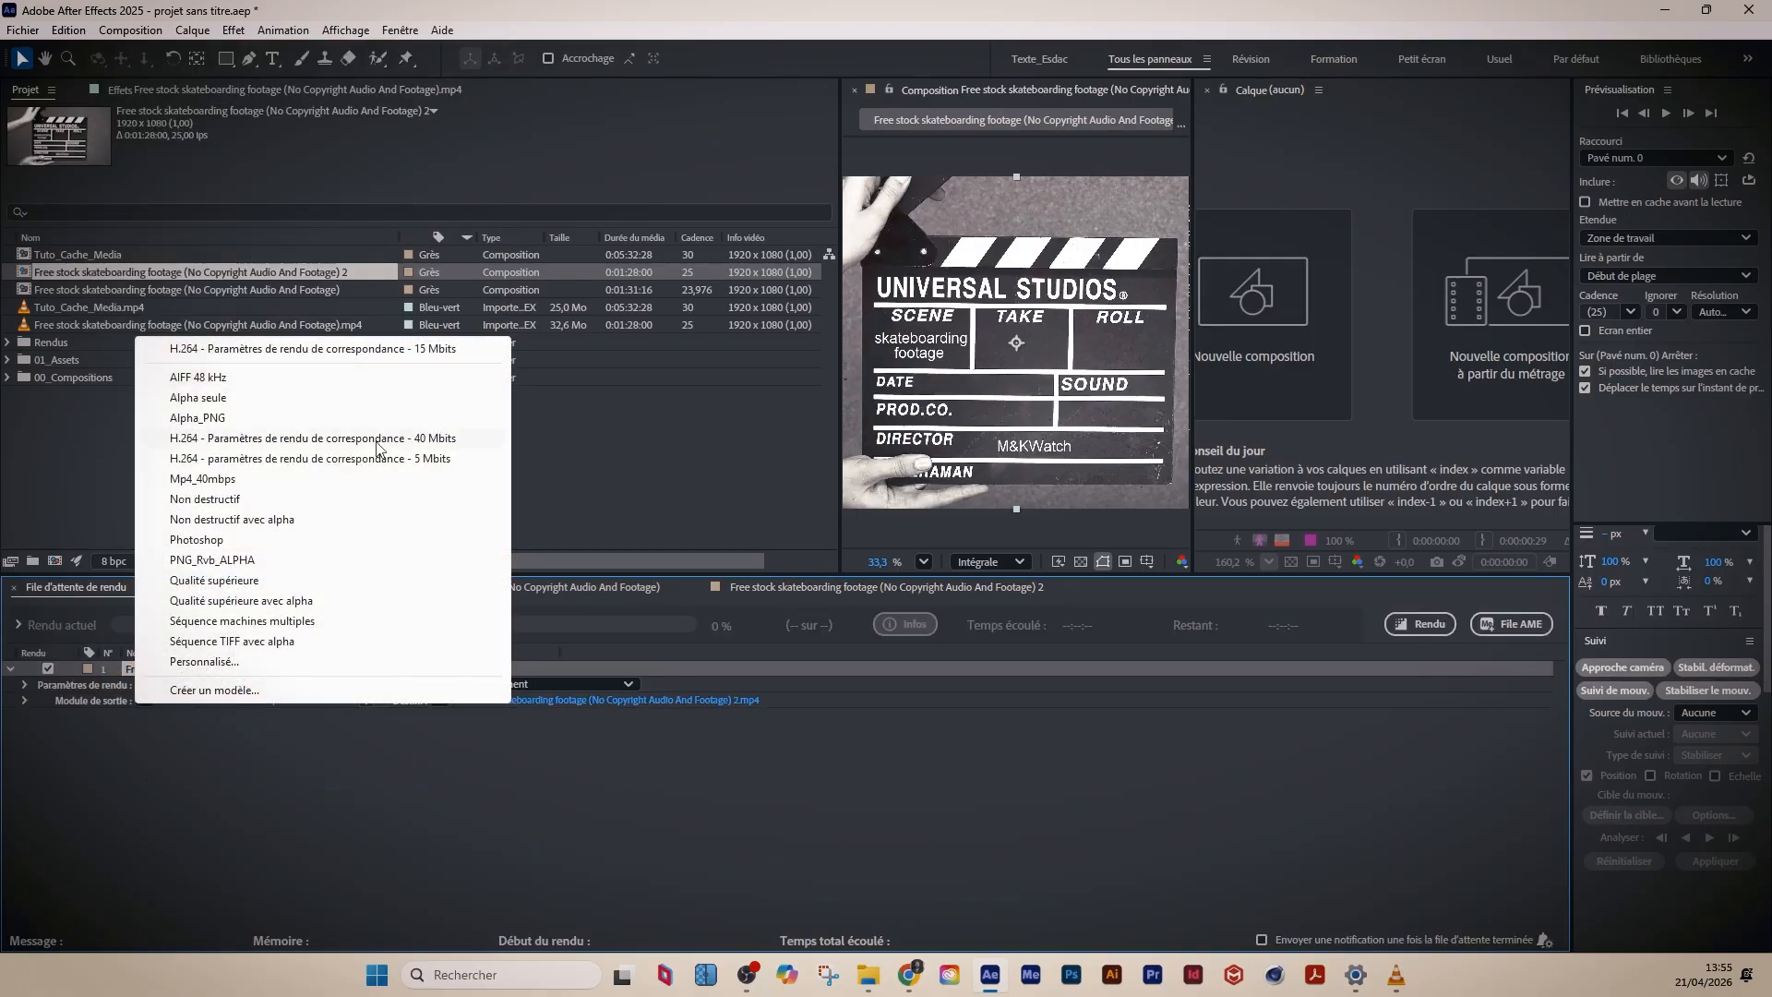
pyautogui.click(567, 755)
# - Set the output destination to ESDAC_2025\Tutoriels_Esdac_2025-2026 dossier\08_Rendus on the WD Elements (F:) drive, keeping the proposed file name, and start the render
pyautogui.click(557, 699)
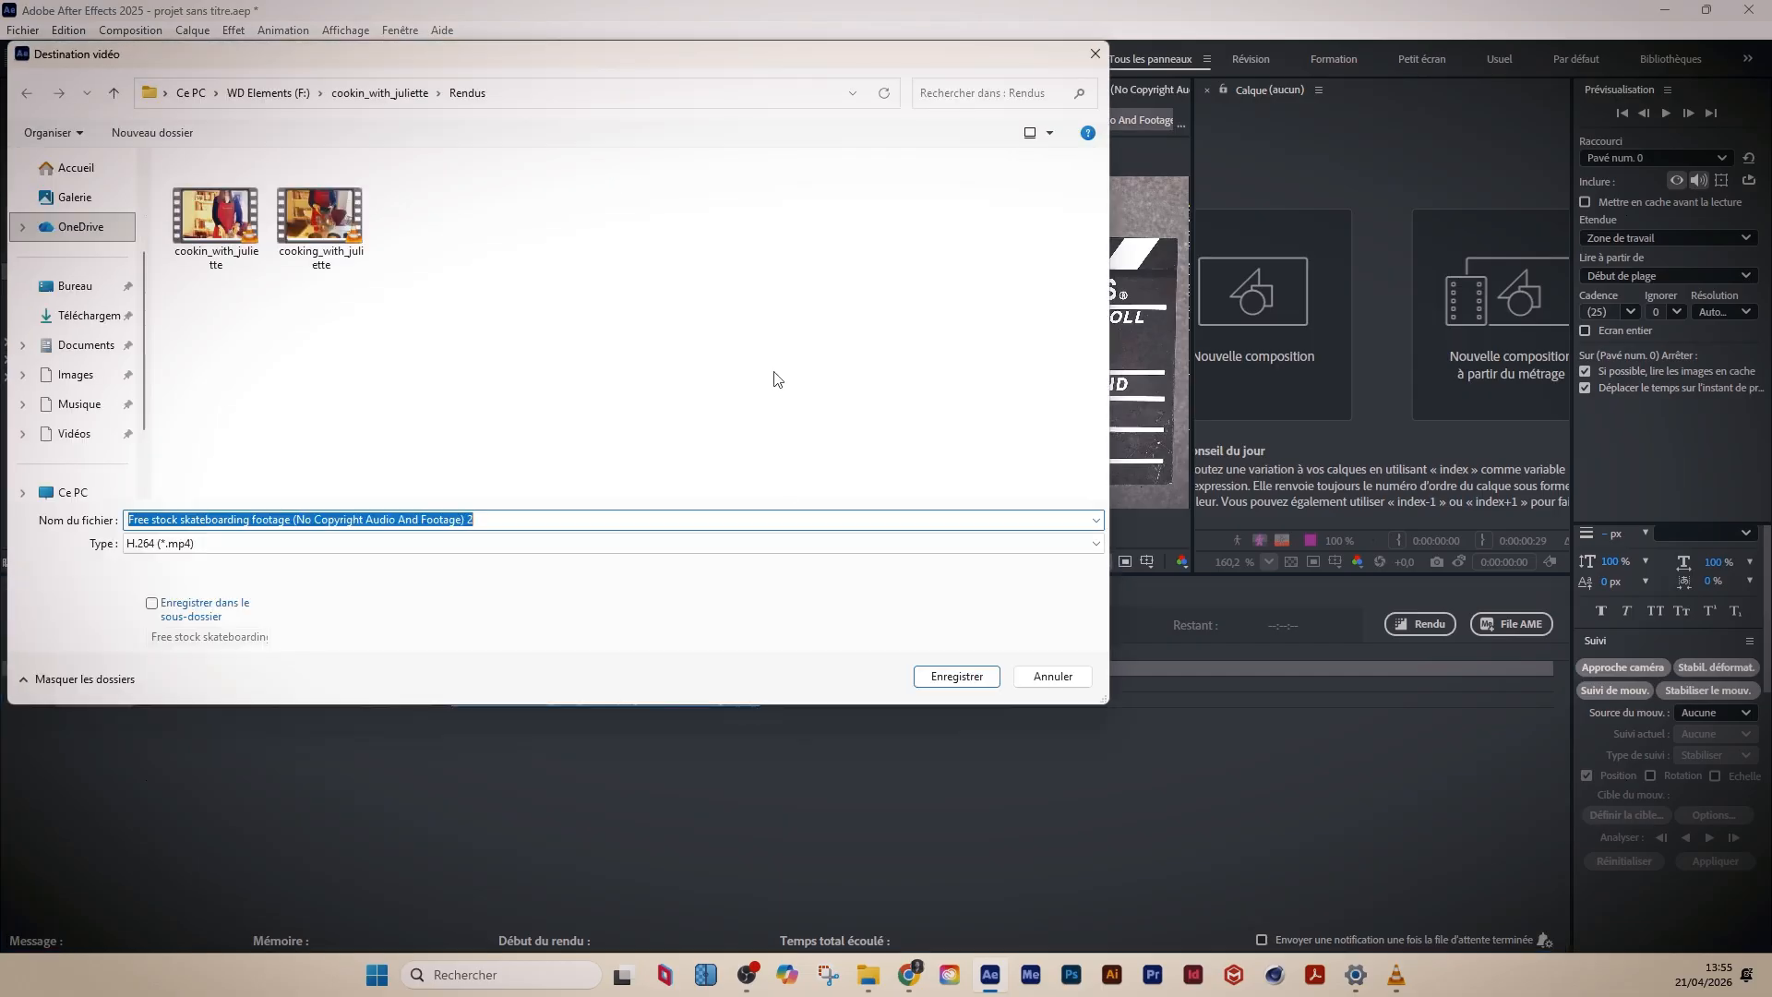
pyautogui.click(66, 429)
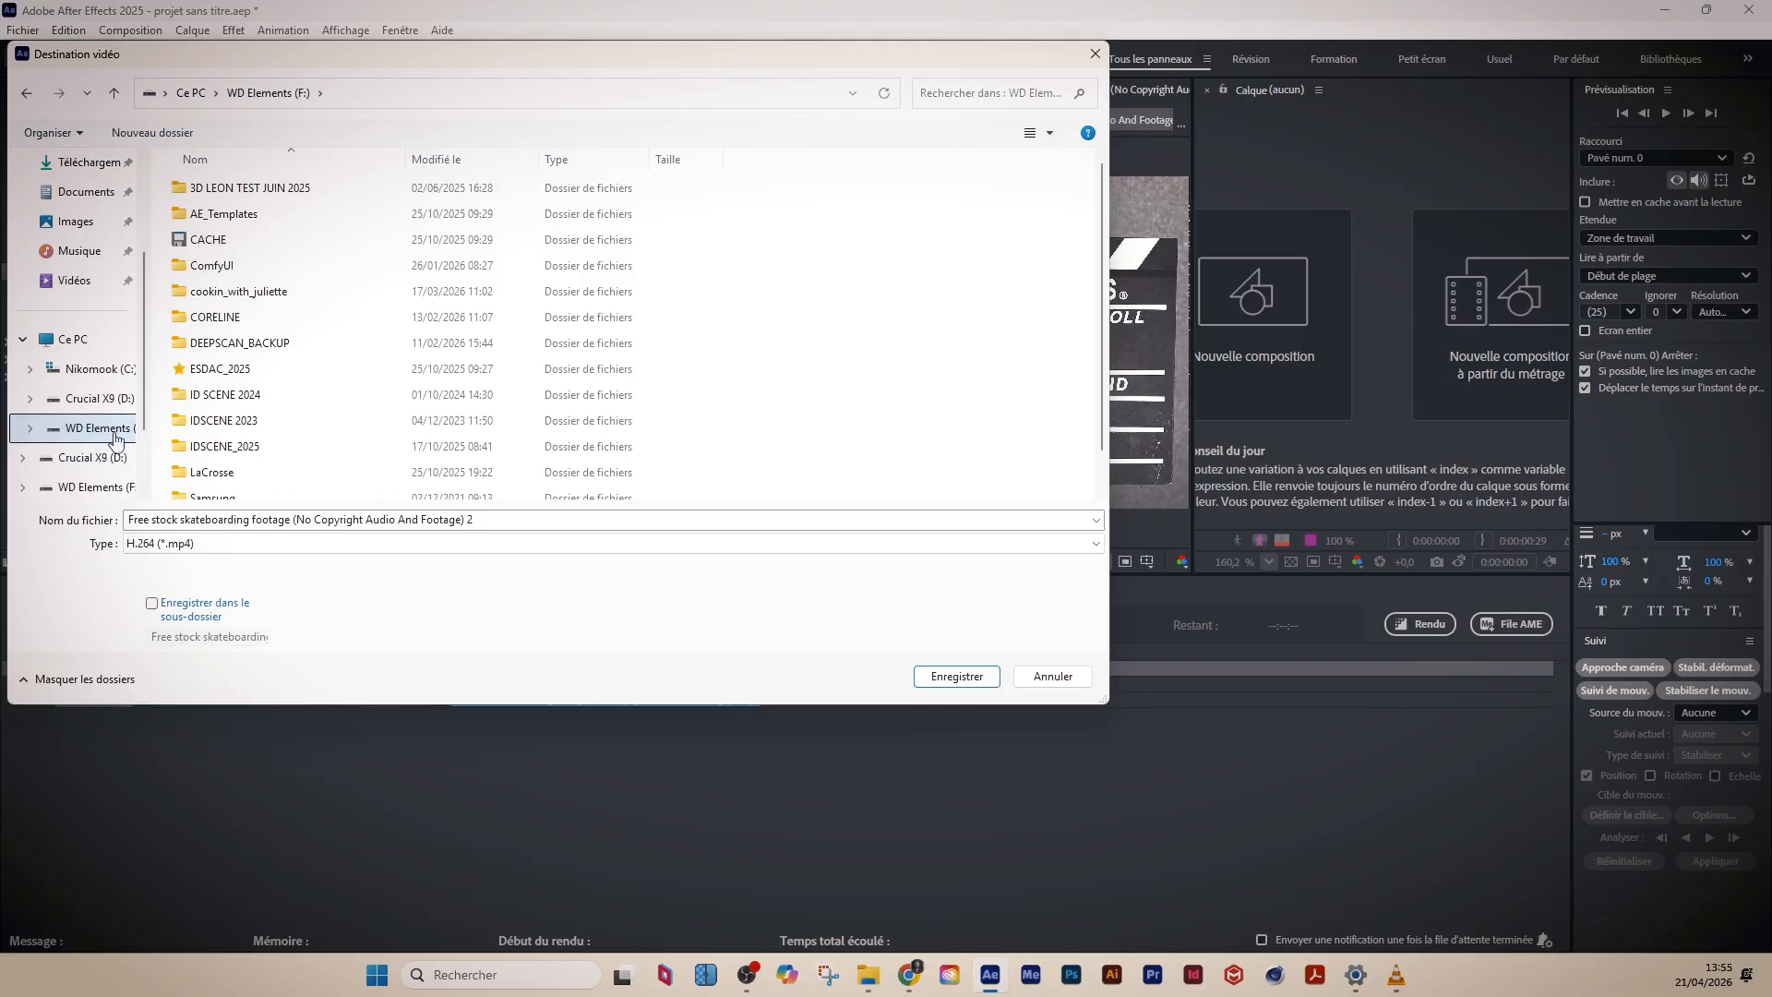
pyautogui.doubleClick(223, 378)
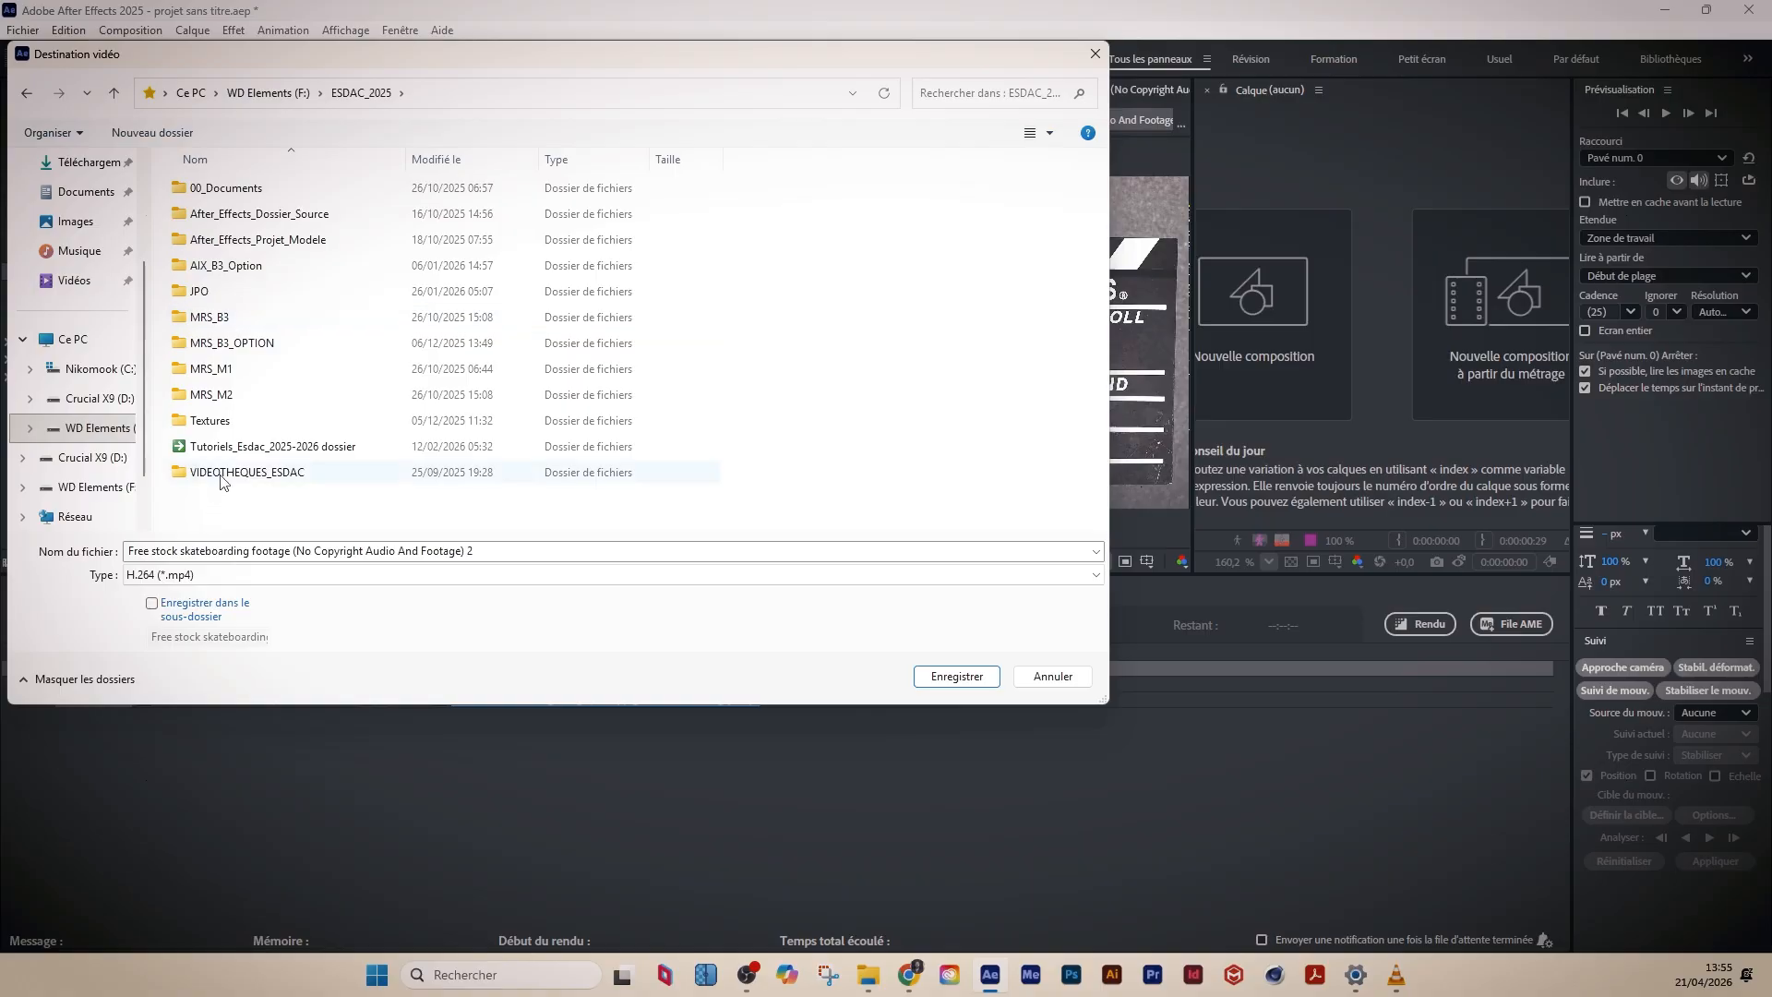
pyautogui.doubleClick(236, 450)
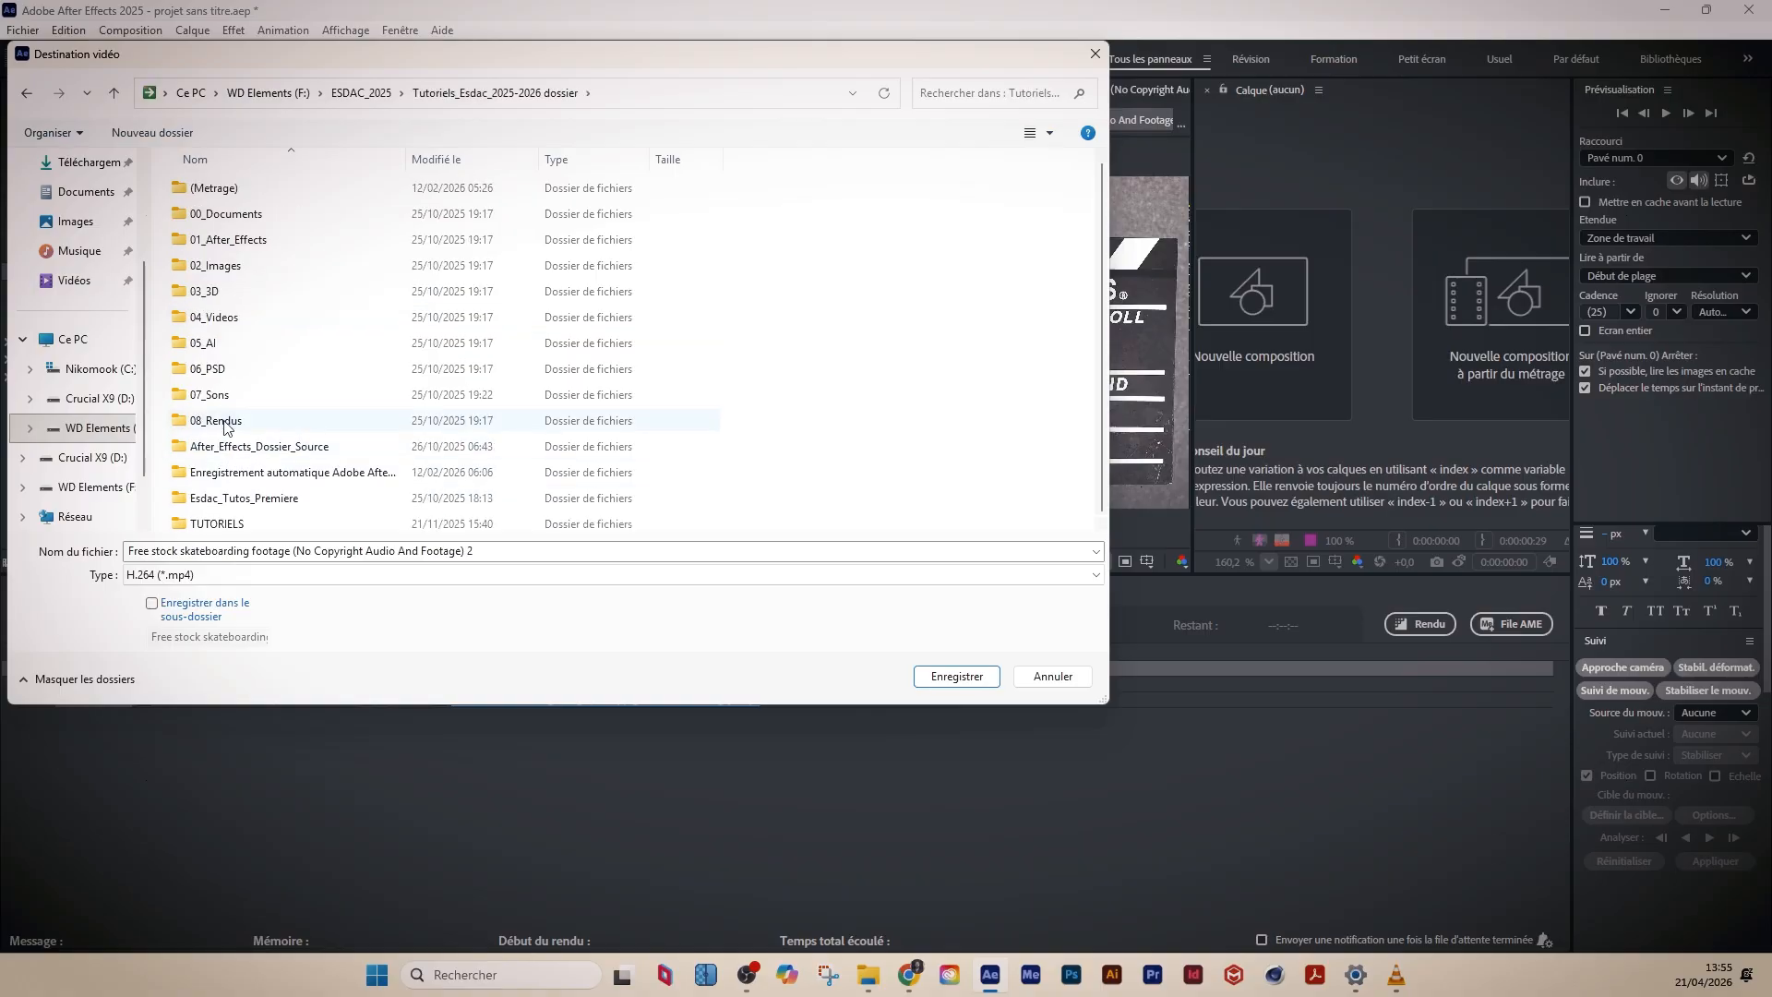
pyautogui.doubleClick(230, 422)
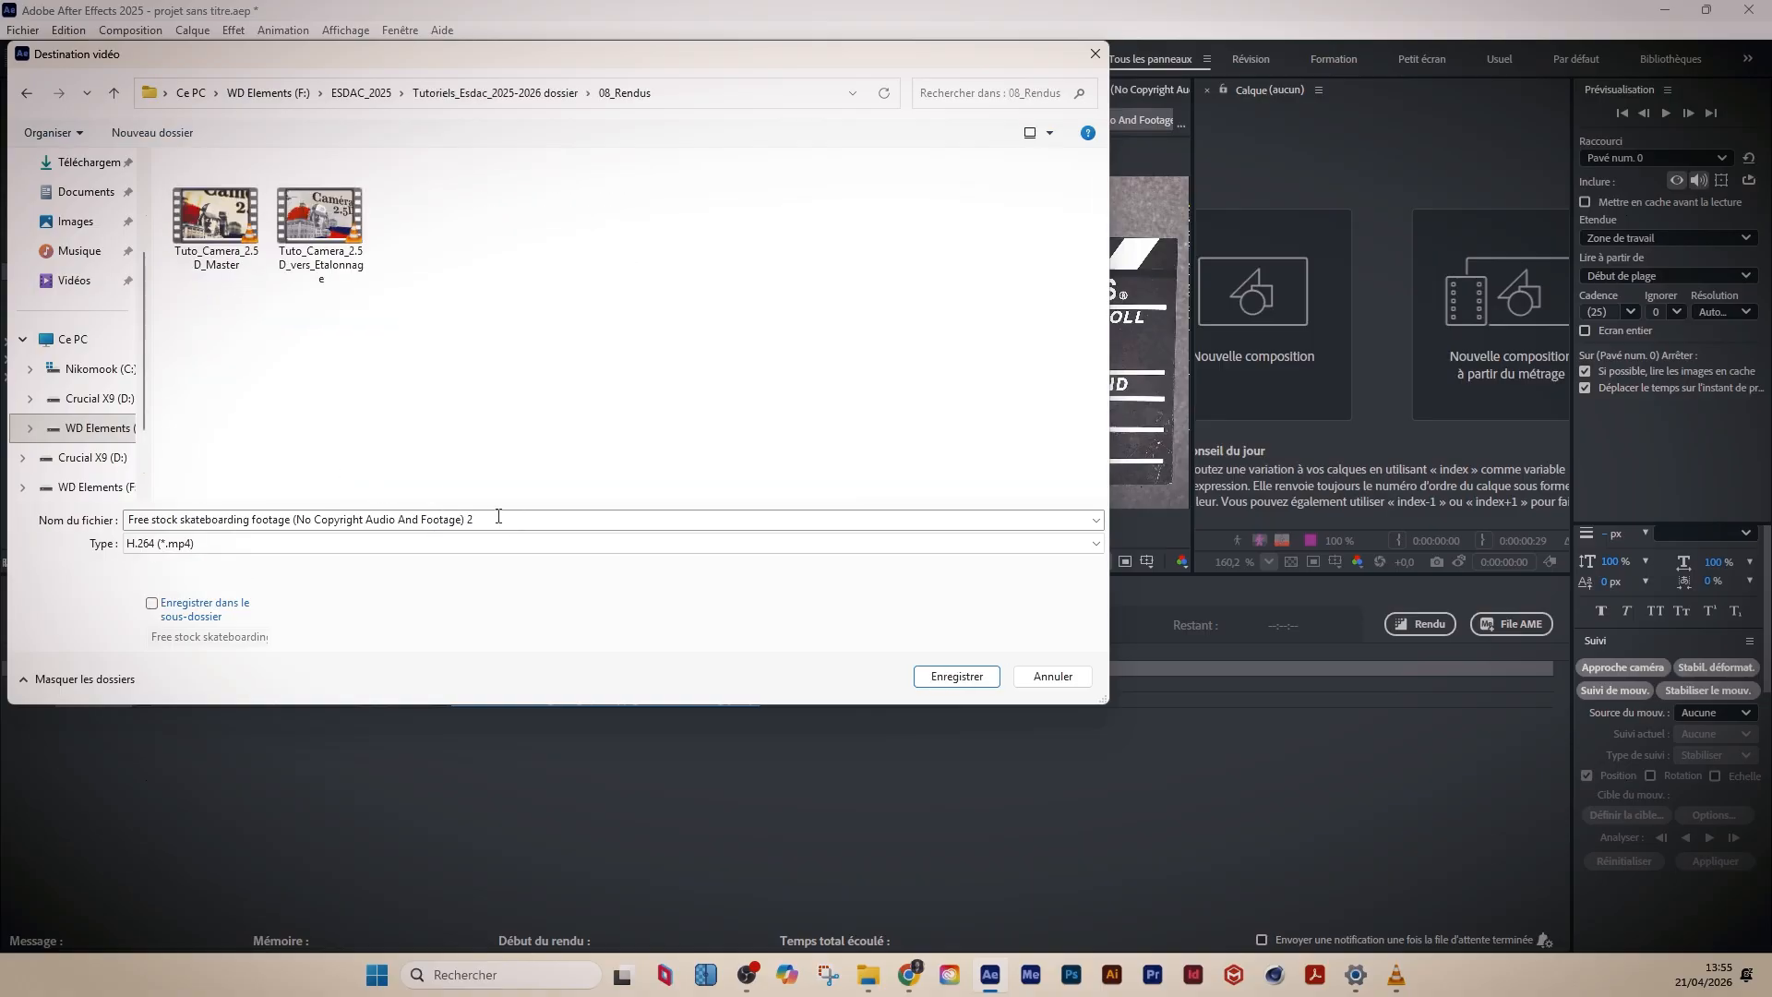
pyautogui.click(968, 677)
pyautogui.click(1421, 624)
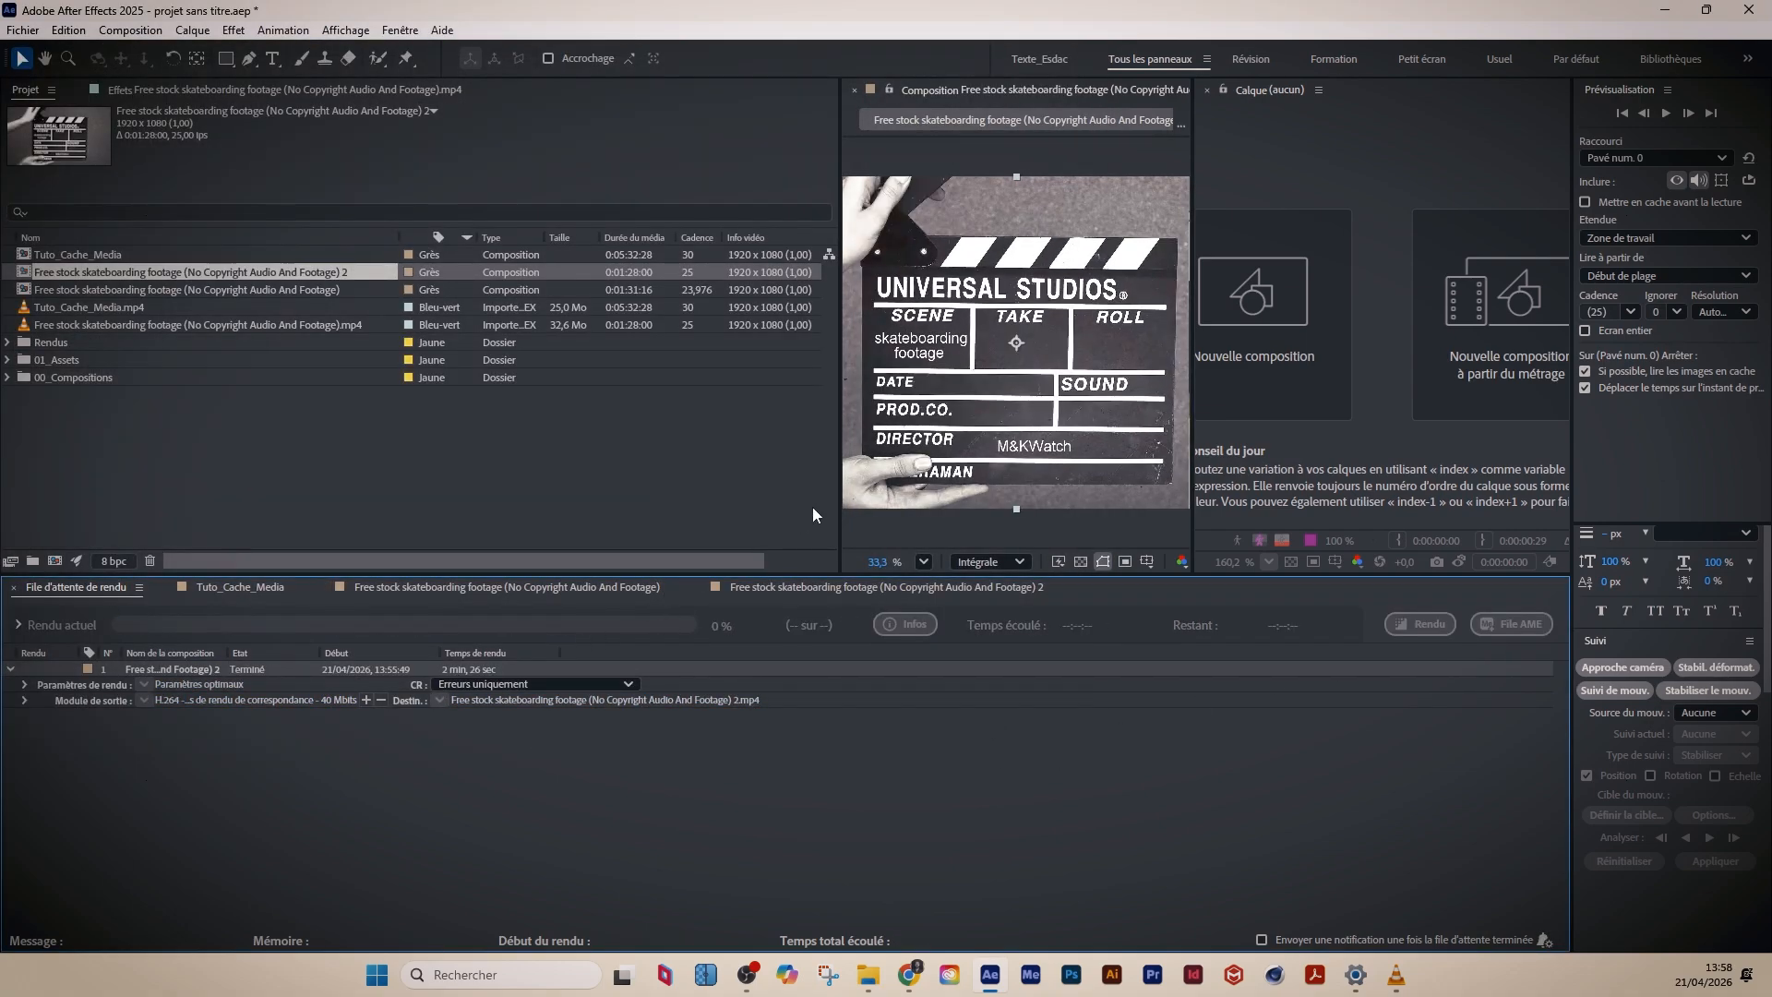
# - Open the finished render's 08_Rendus output folder from the output module details and import the rendered skateboarding MP4 into the project
pyautogui.moveTo(839, 478); pyautogui.dragTo(817, 478)
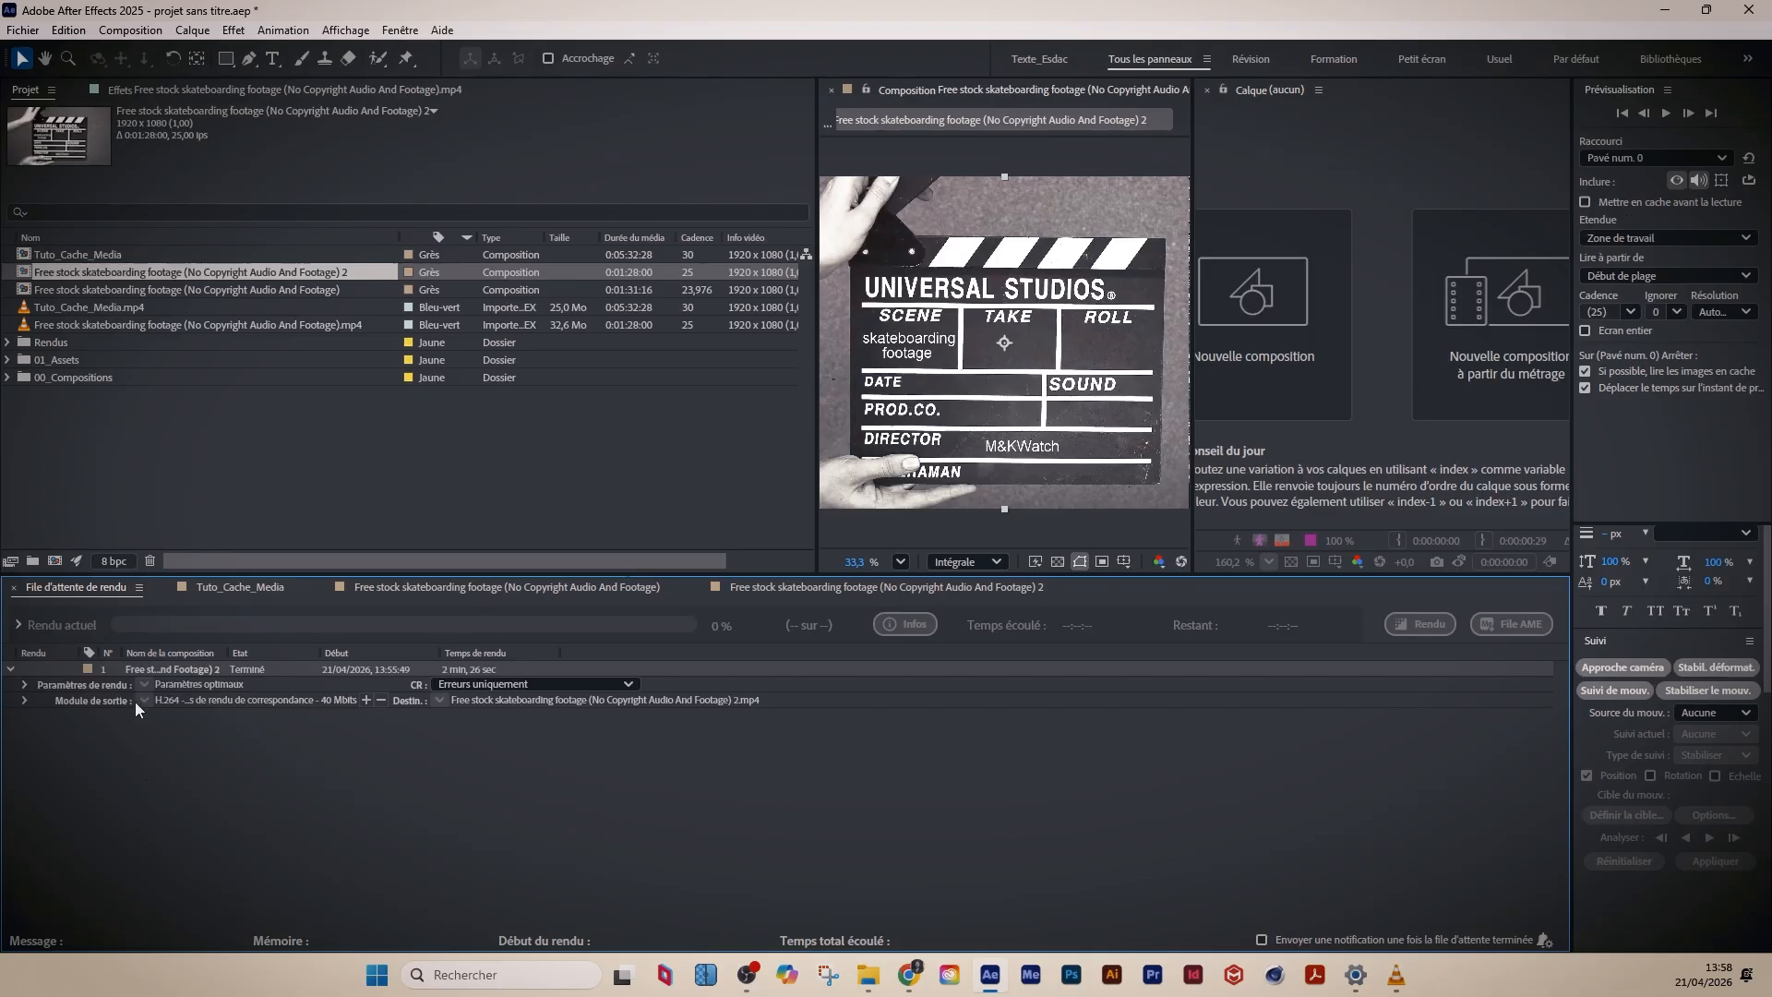
pyautogui.click(24, 701)
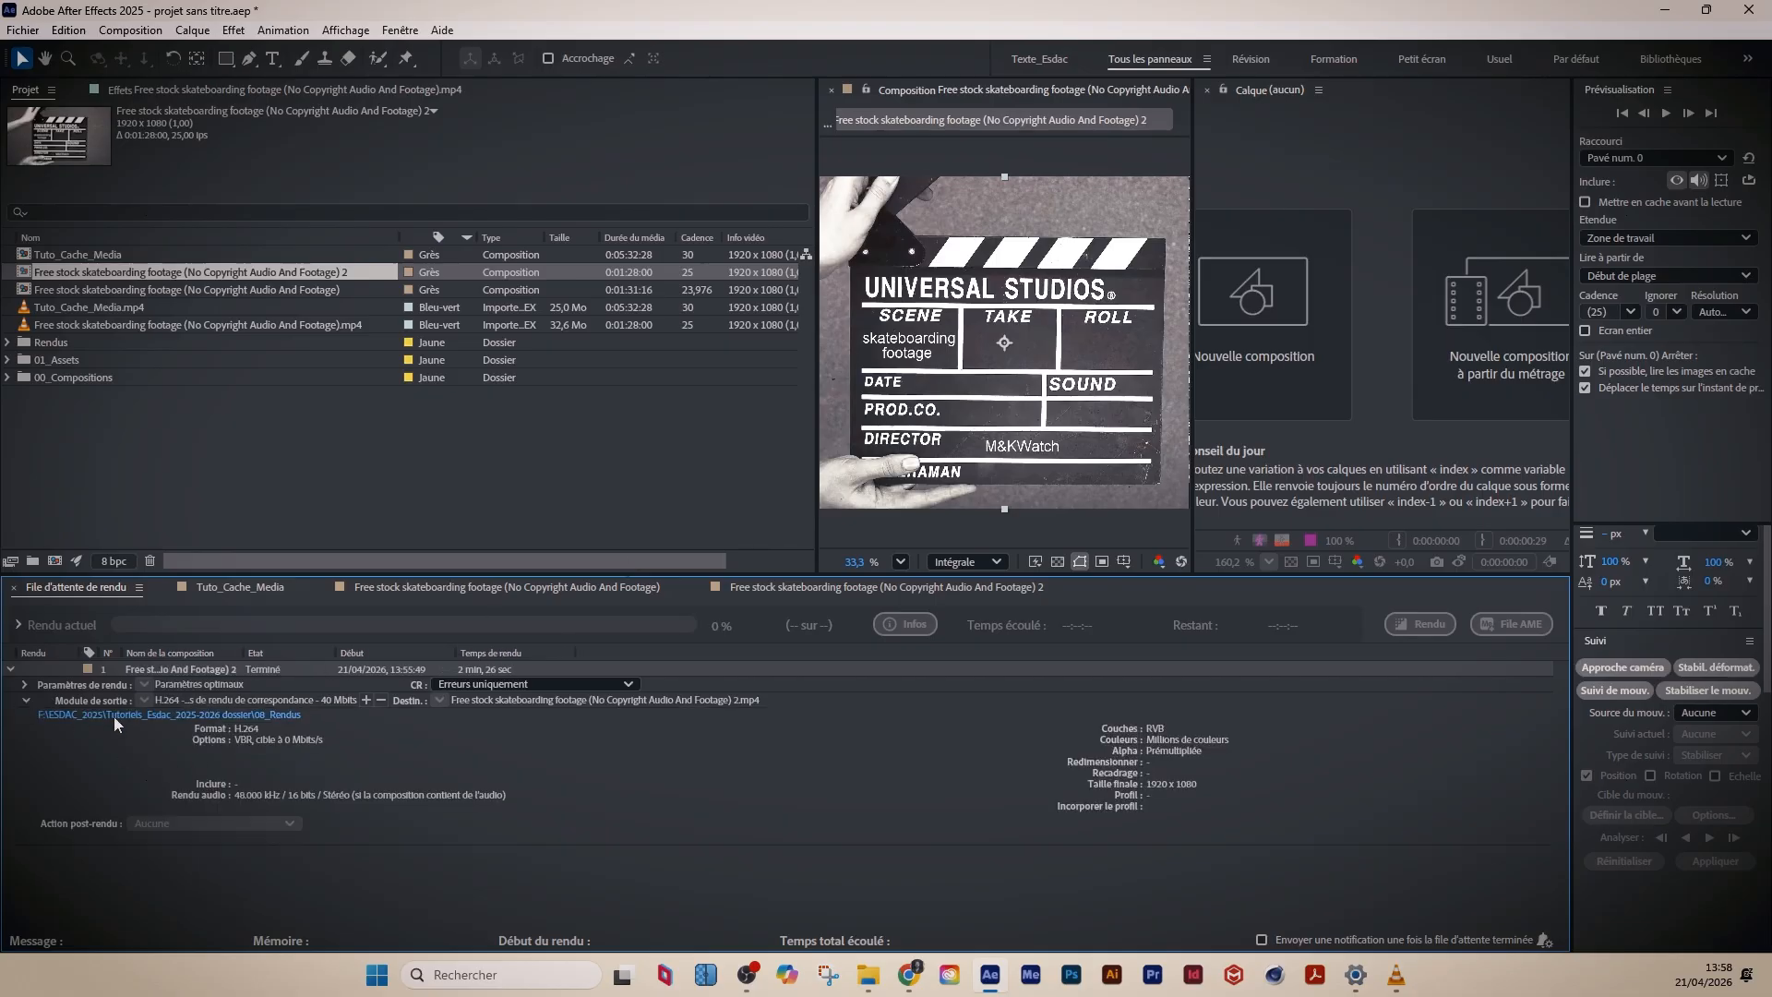
pyautogui.click(142, 715)
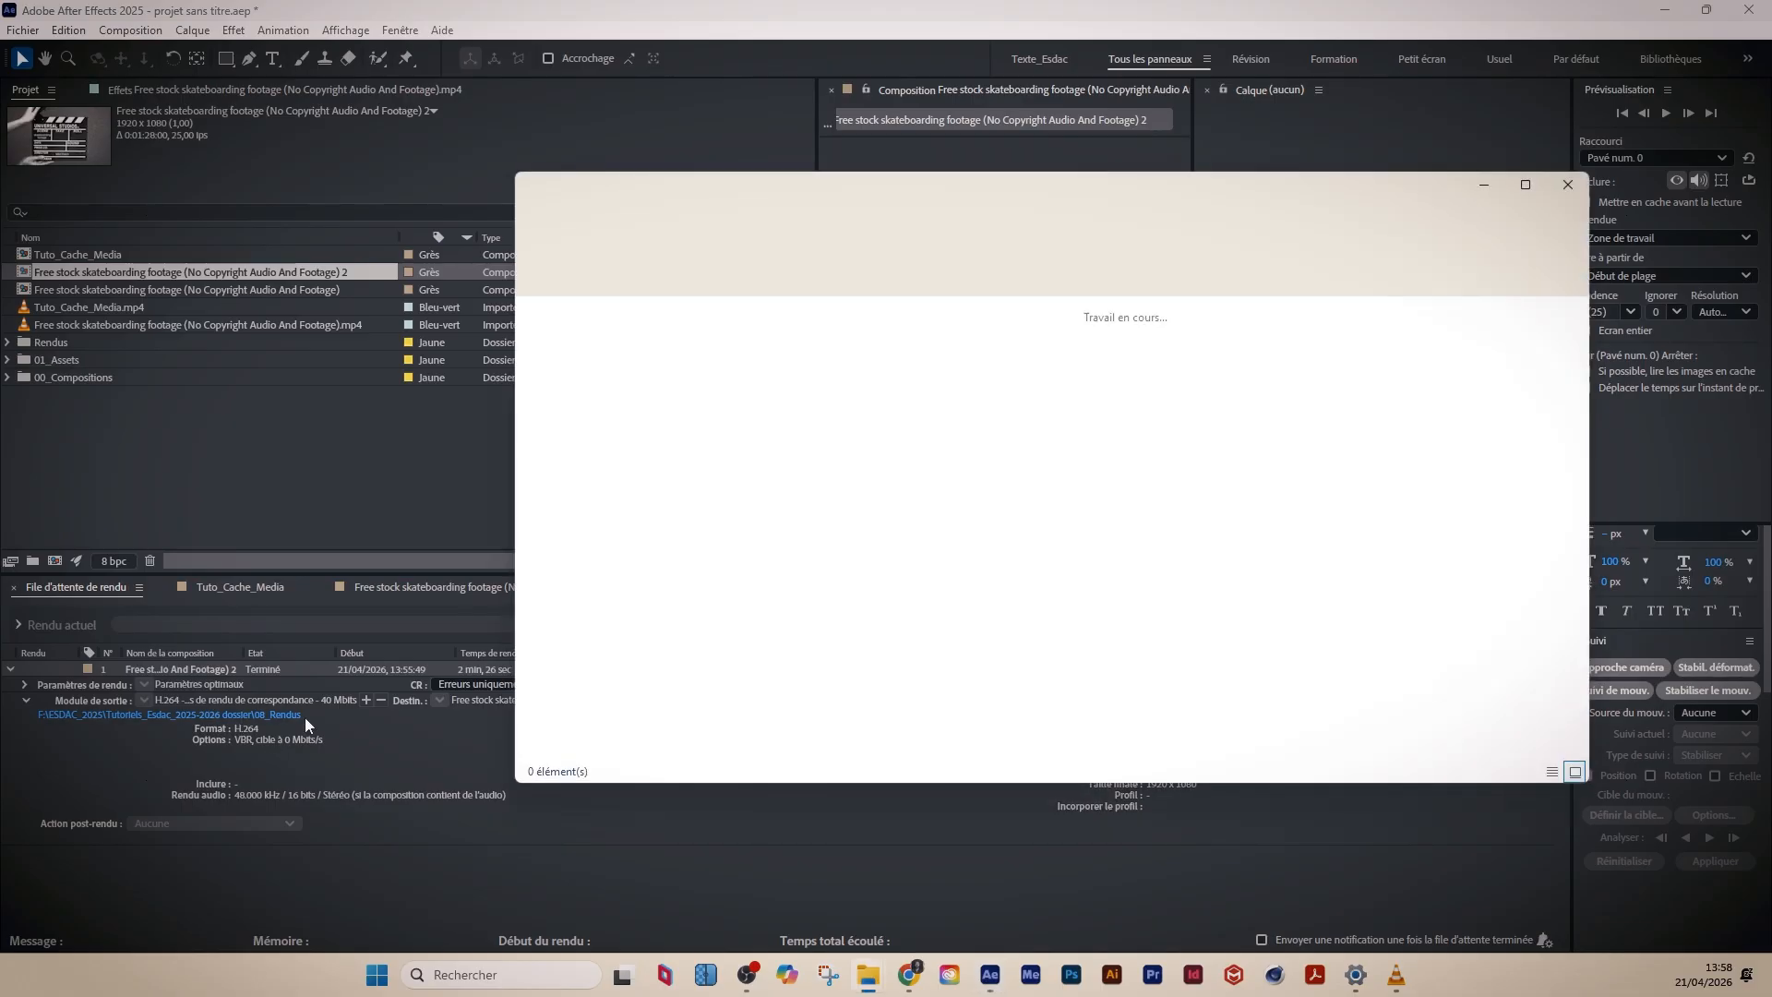
pyautogui.moveTo(872, 981)
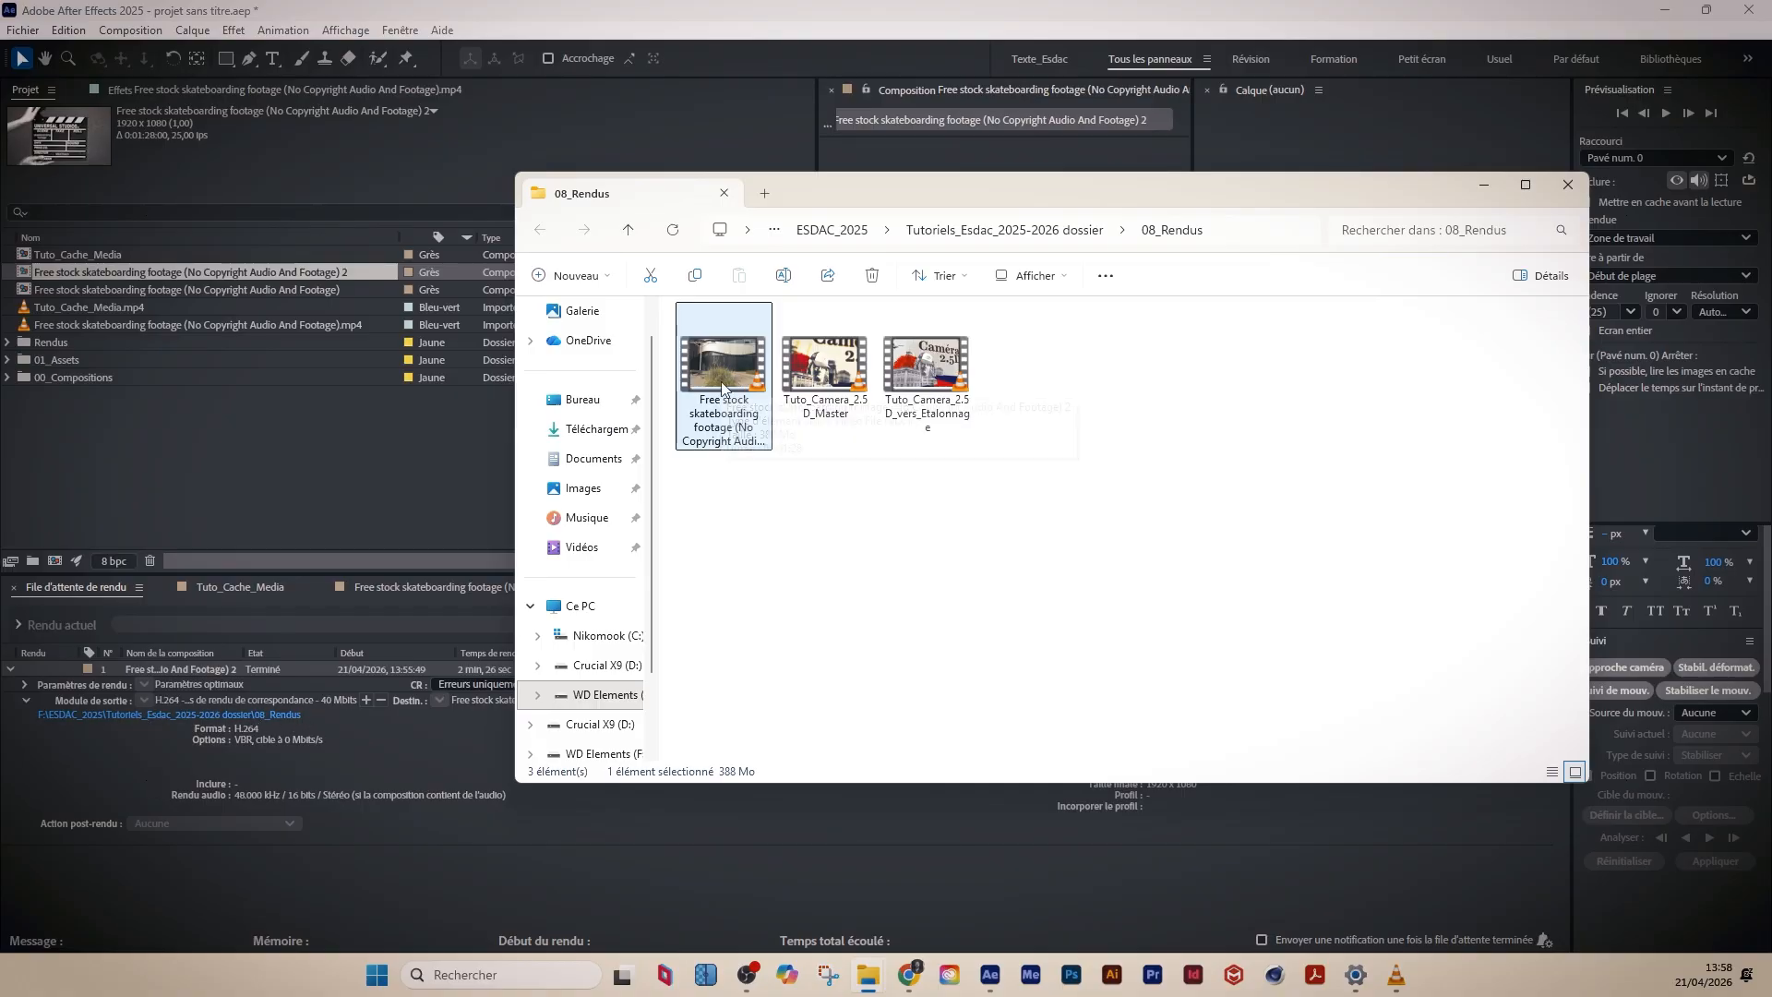
pyautogui.moveTo(722, 386); pyautogui.dragTo(182, 459)
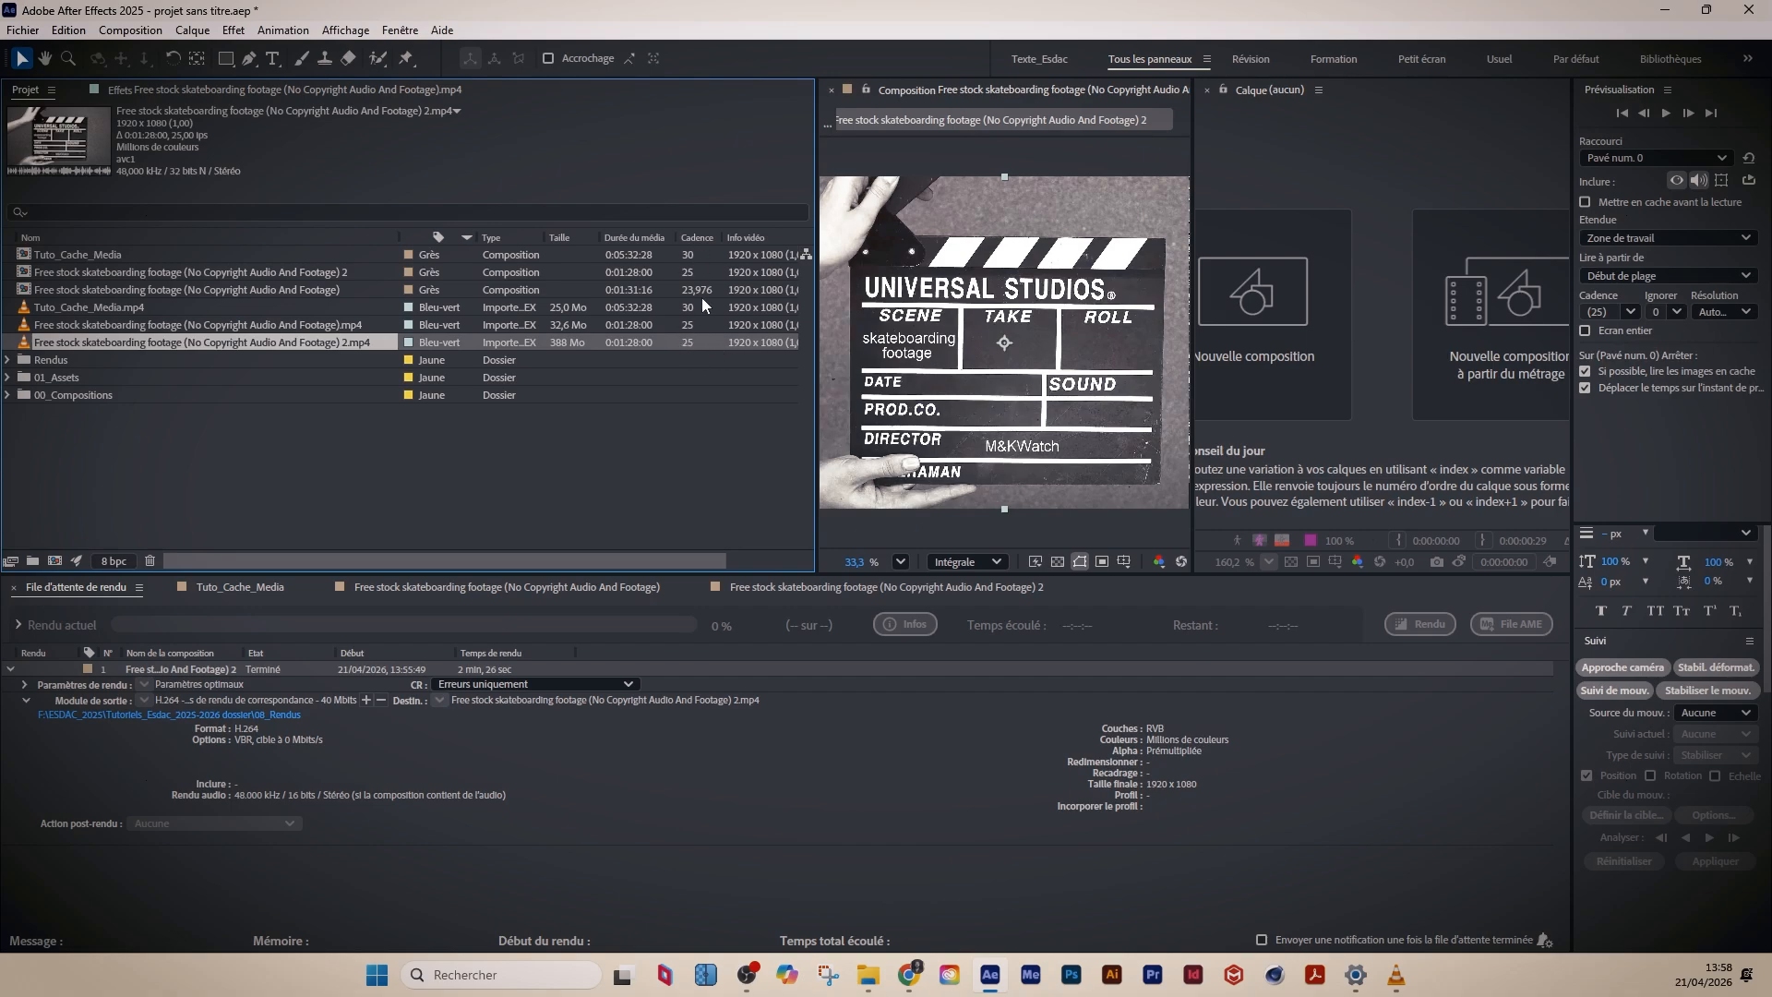
# - Delete the two old skateboarding compositions and the original conformed skateboarding MP4 from the project, keeping the rendered "2.mp4" file
pyautogui.click(182, 321)
pyautogui.keyDown('shift'); pyautogui.click(130, 274); pyautogui.keyUp('shift')
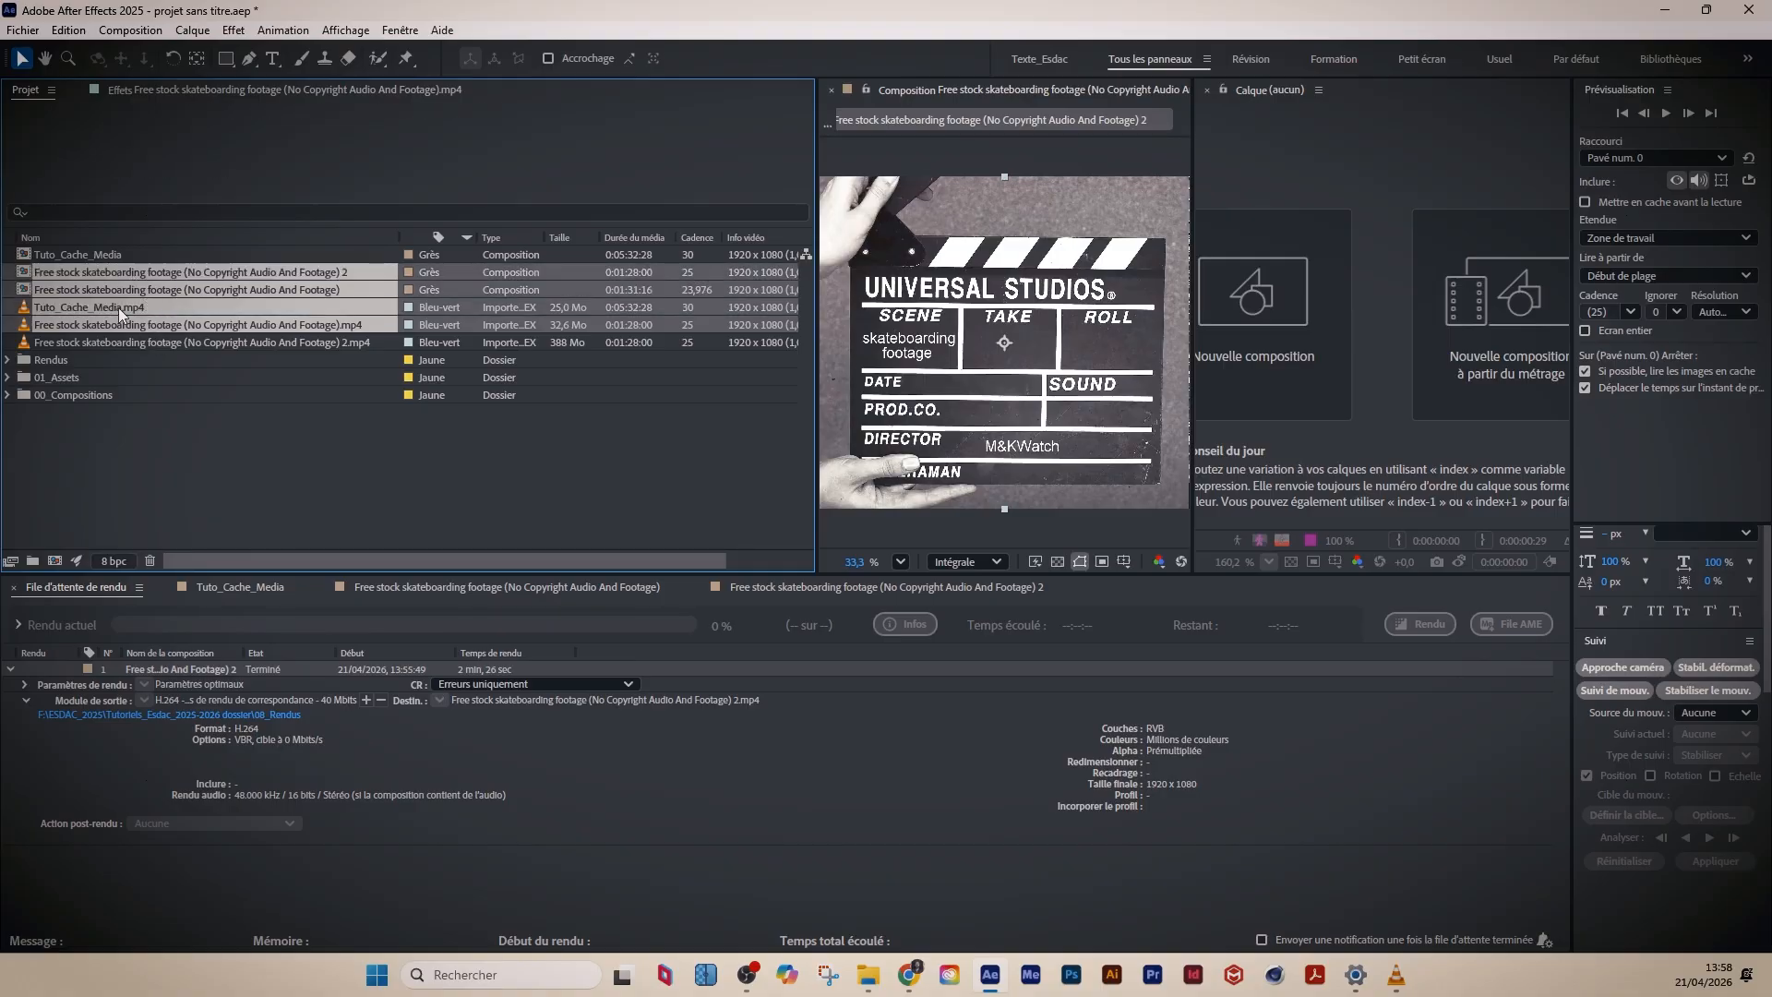
pyautogui.keyDown('ctrl'); pyautogui.click(118, 308); pyautogui.keyUp('ctrl')
pyautogui.press('Delete')
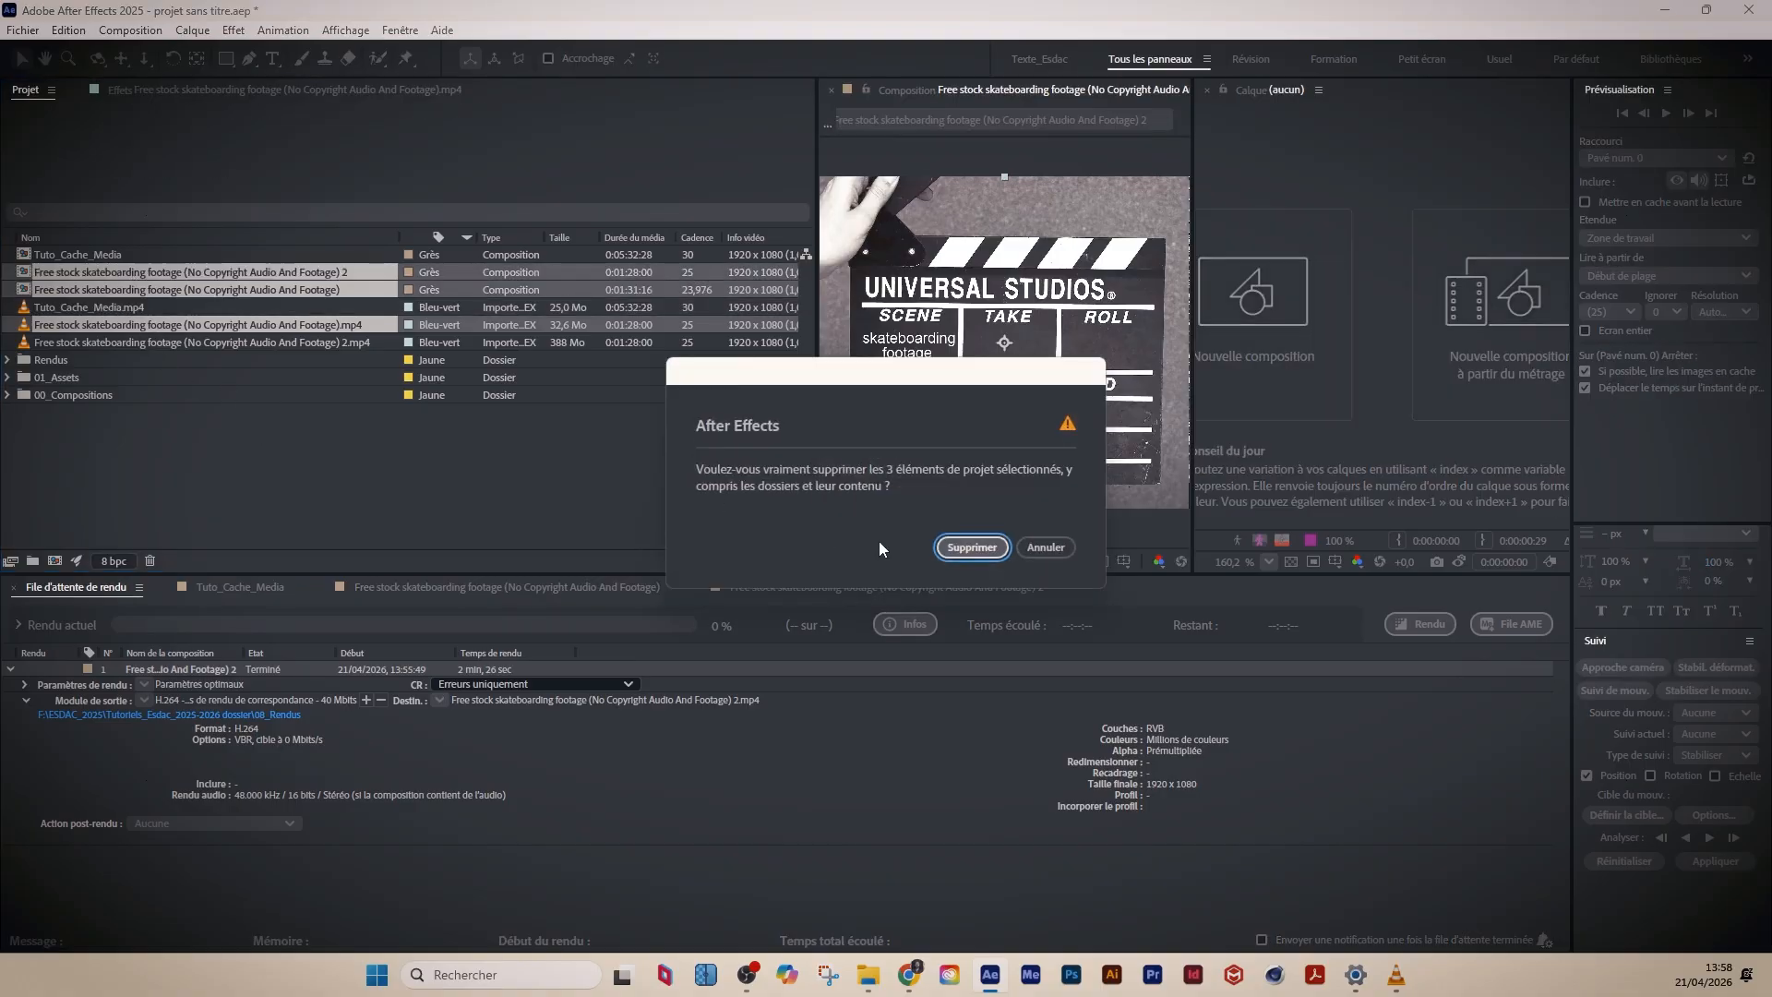
pyautogui.click(970, 545)
# - Create a composition from the rendered skateboarding 2.mp4, enlarge its viewer and widen the name column of the project items
pyautogui.click(238, 293)
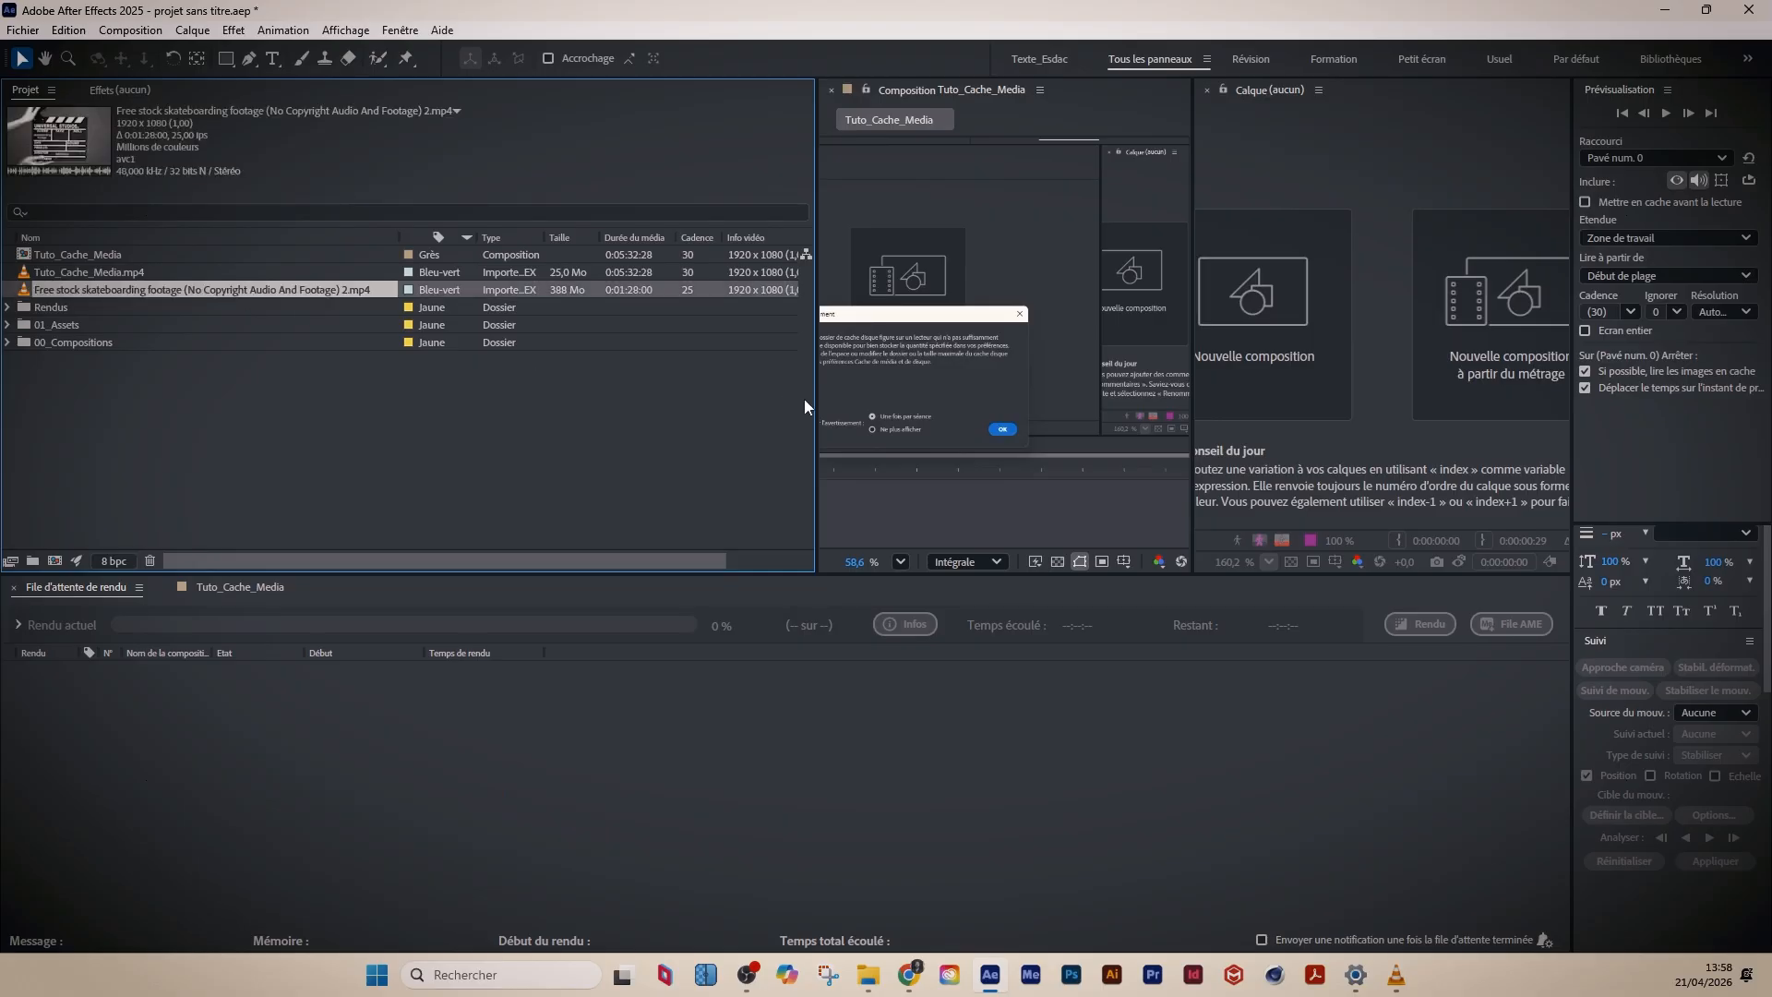
pyautogui.moveTo(817, 385); pyautogui.dragTo(923, 344)
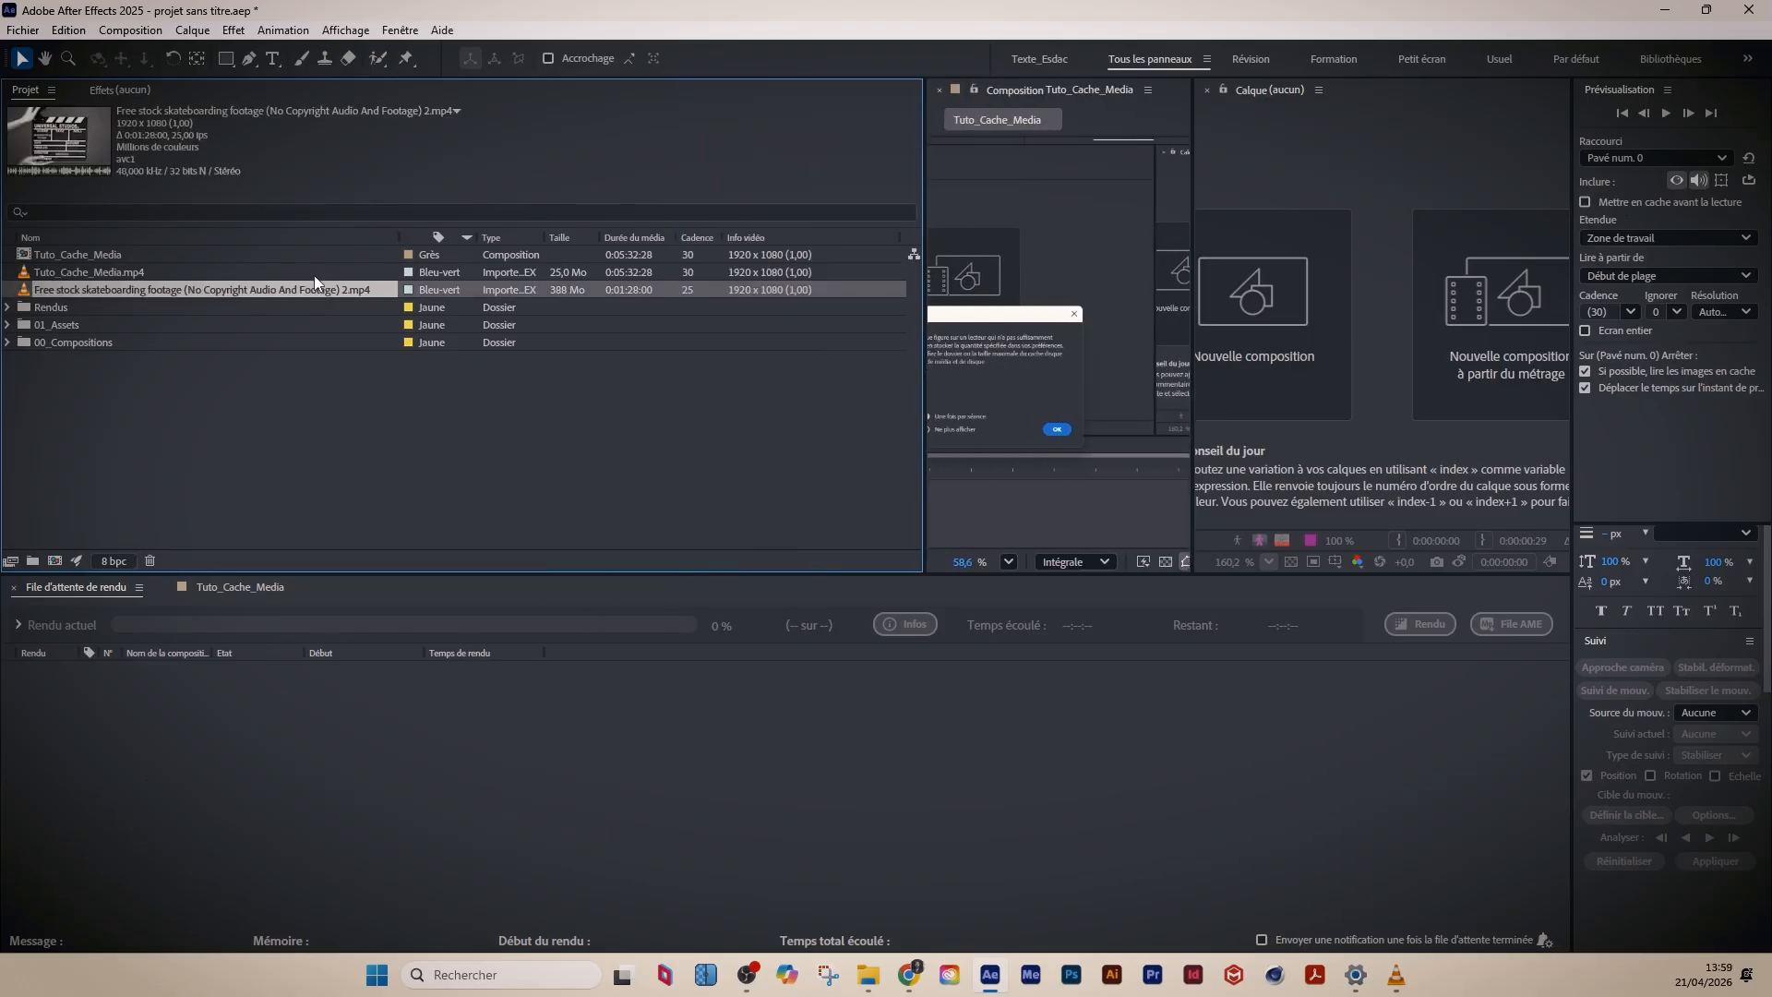
pyautogui.click(56, 561)
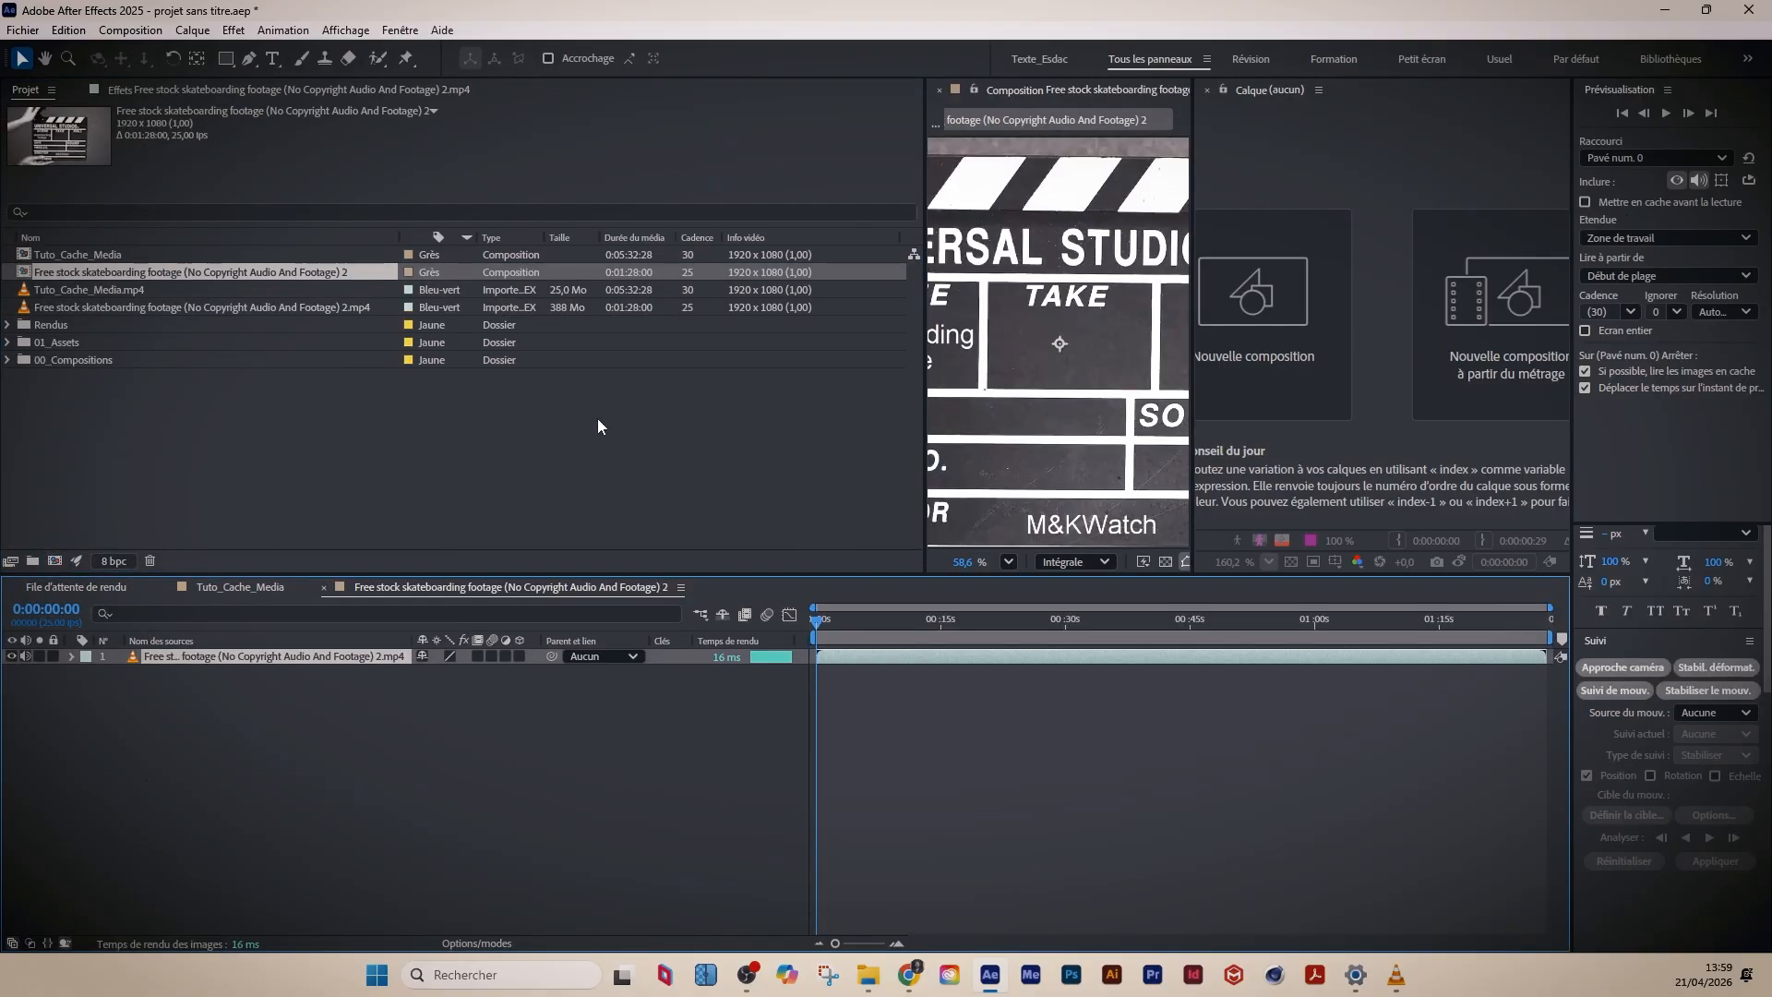
pyautogui.moveTo(926, 377); pyautogui.dragTo(609, 407)
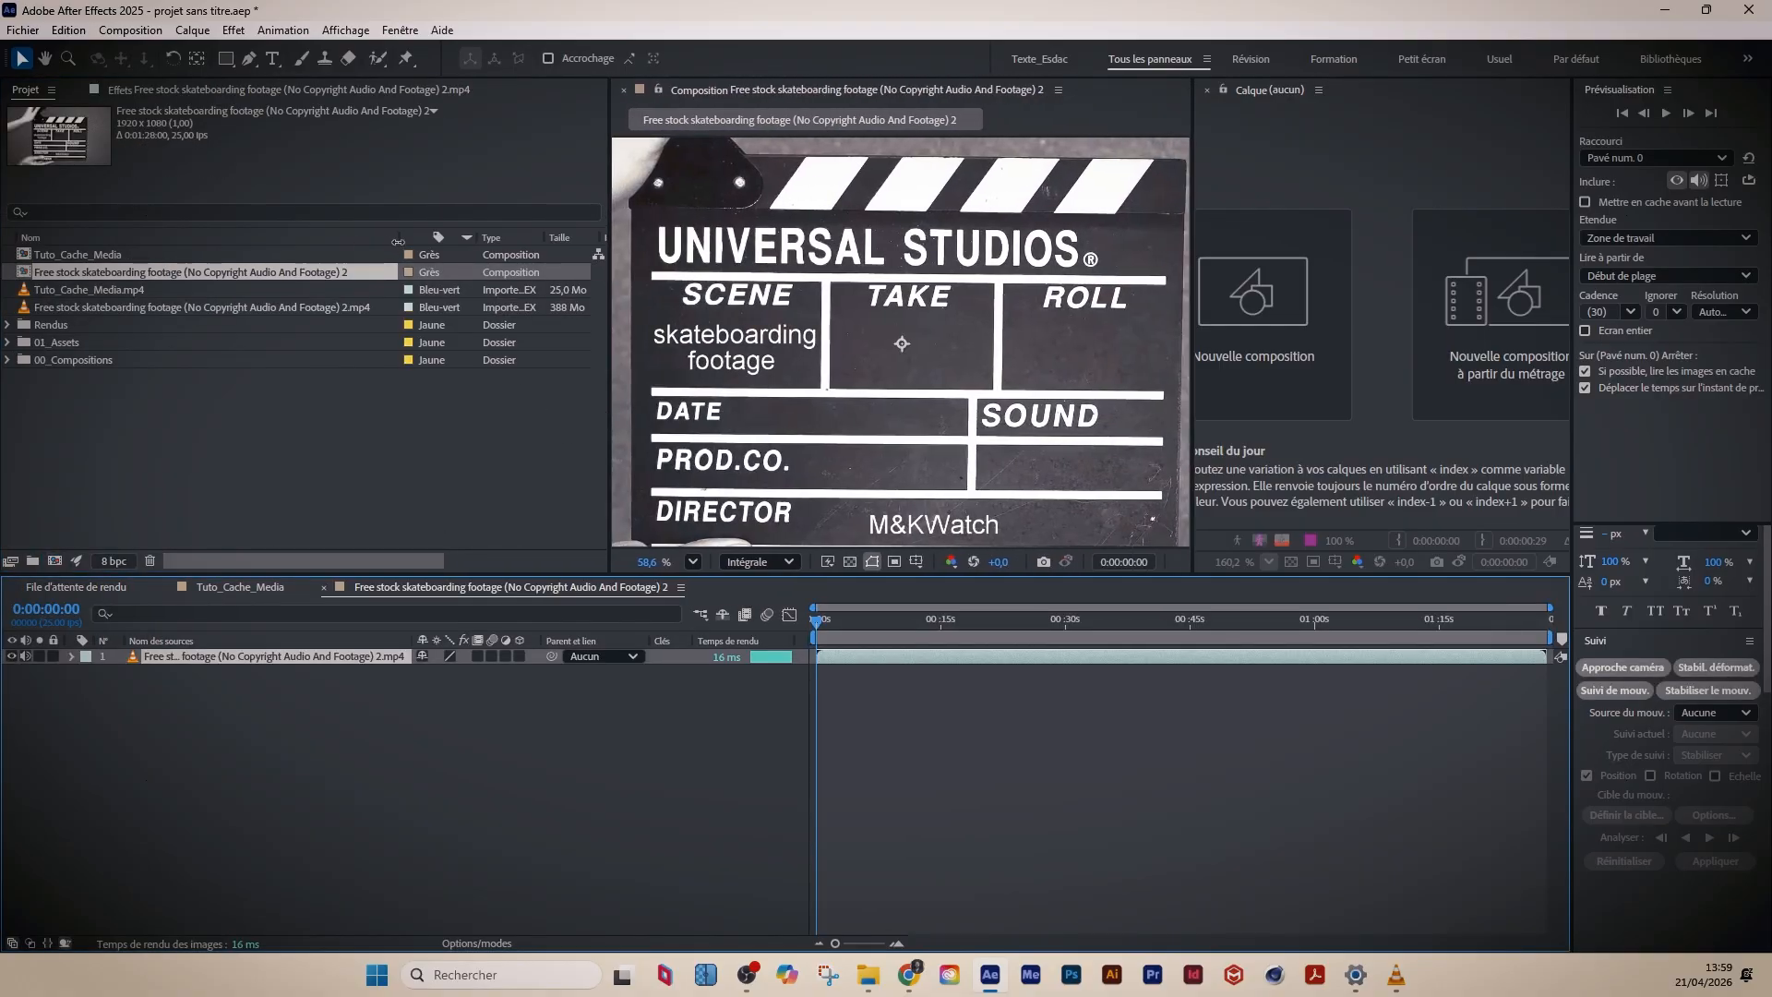
pyautogui.moveTo(398, 242); pyautogui.dragTo(462, 241)
# - View the Interpret Footage options for the rendered skateboarding MP4 without applying any, and resize the project list to show the frame rates
pyautogui.click(140, 307)
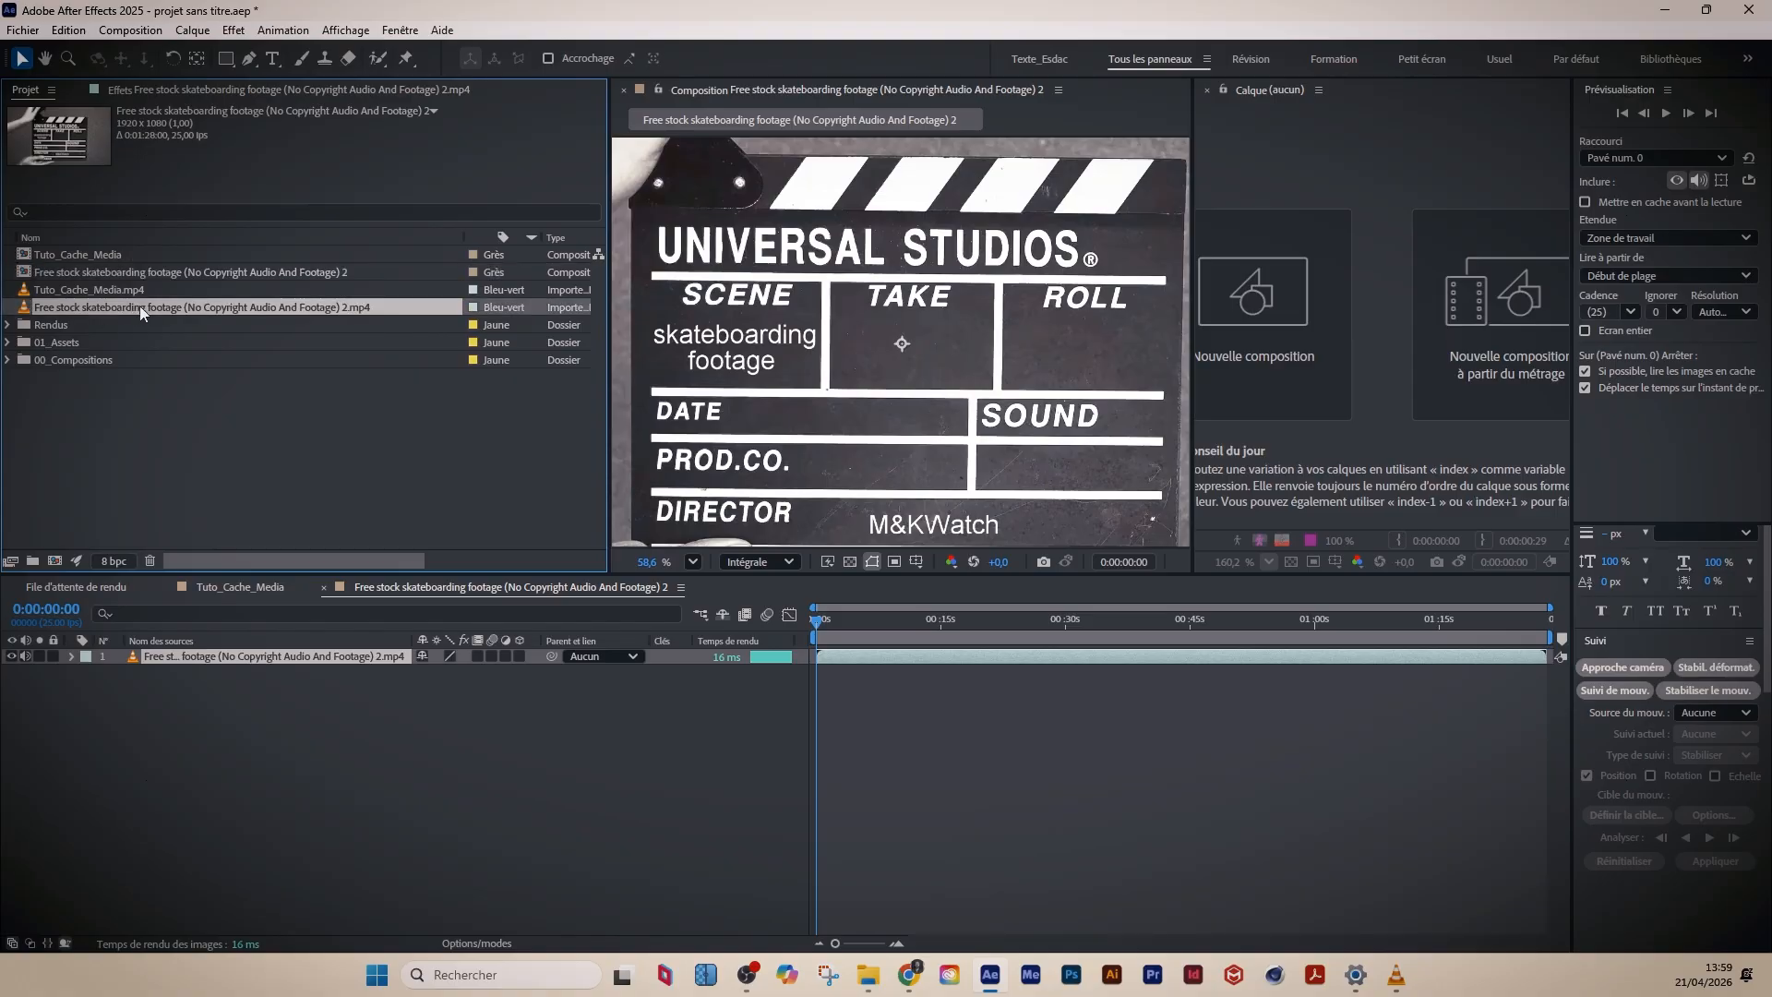
pyautogui.rightClick(140, 307)
pyautogui.moveTo(229, 487)
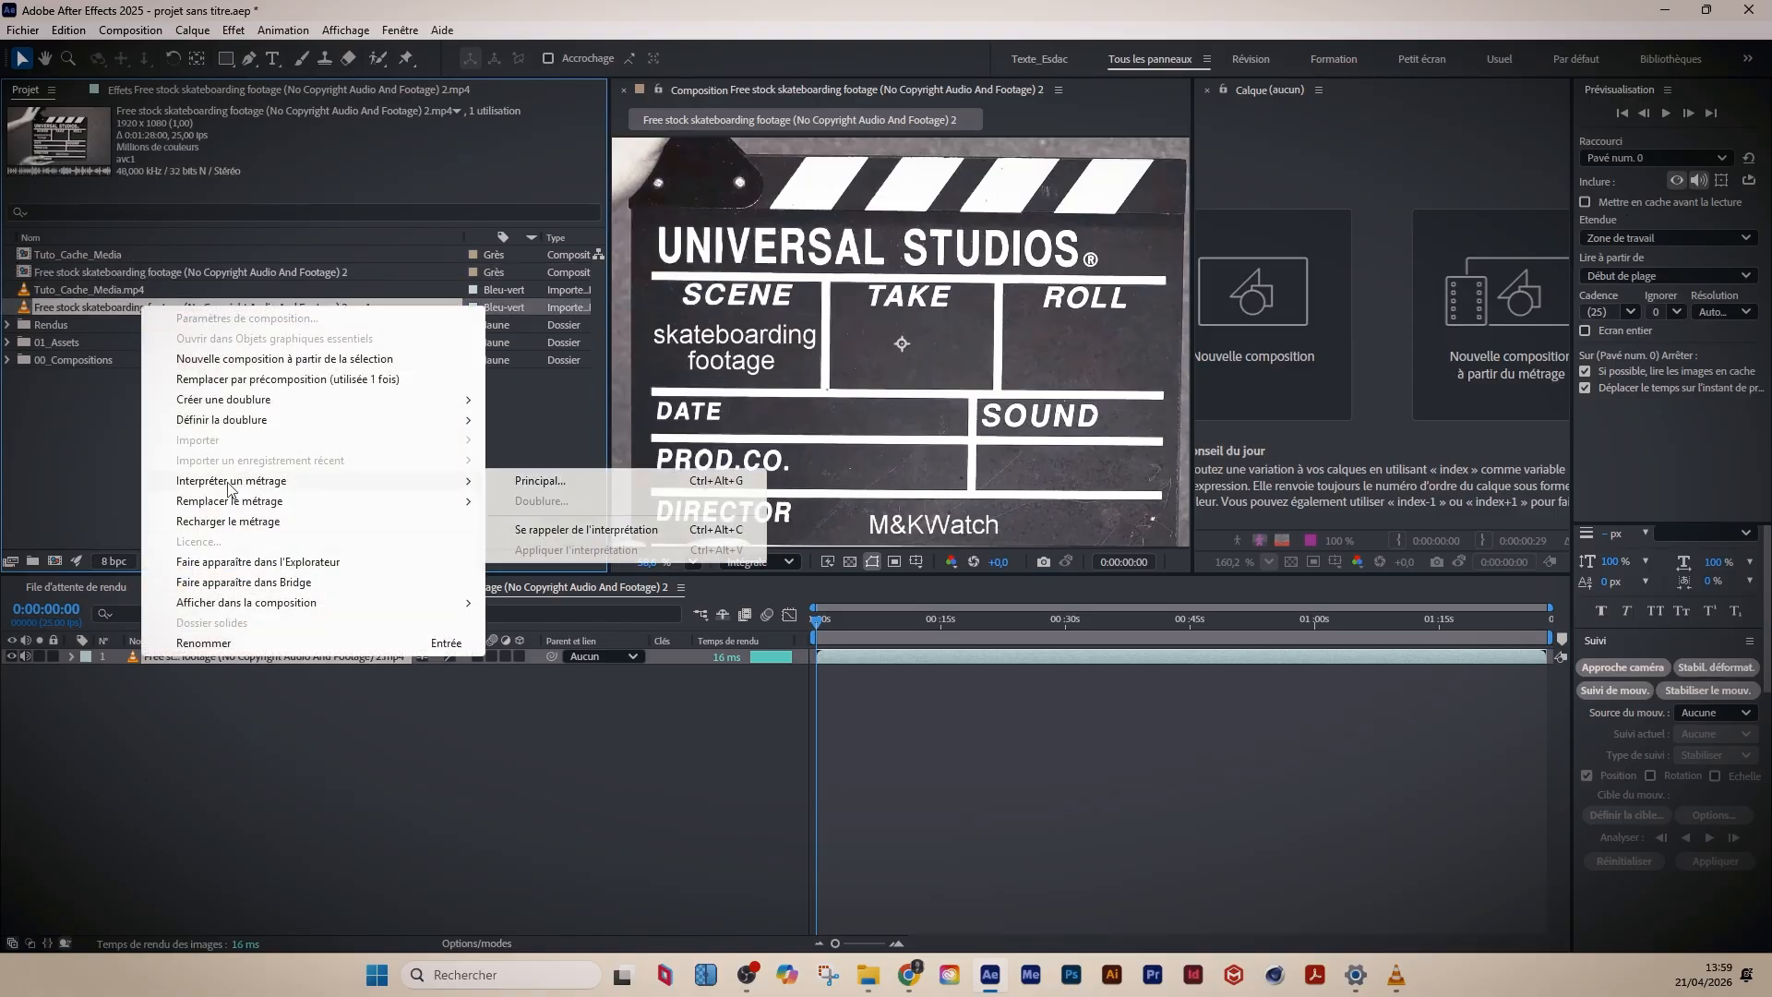
pyautogui.click(600, 407)
pyautogui.moveTo(605, 403); pyautogui.dragTo(617, 406)
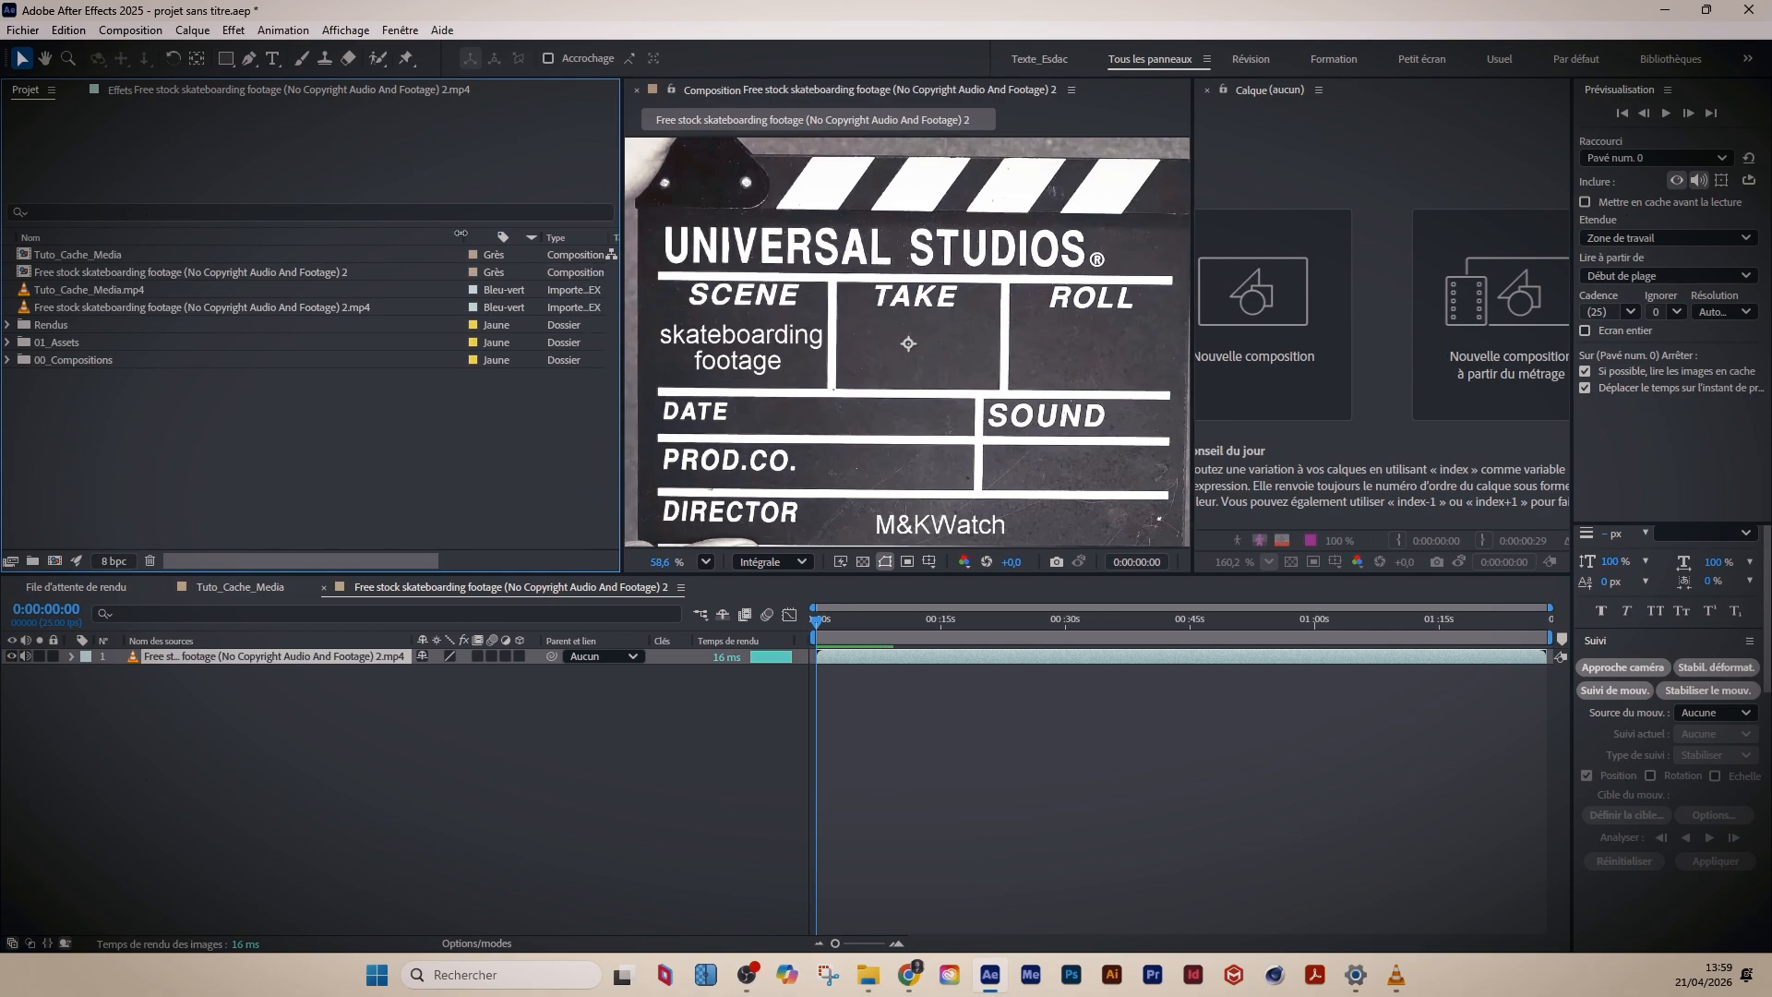
pyautogui.moveTo(460, 242); pyautogui.dragTo(395, 242)
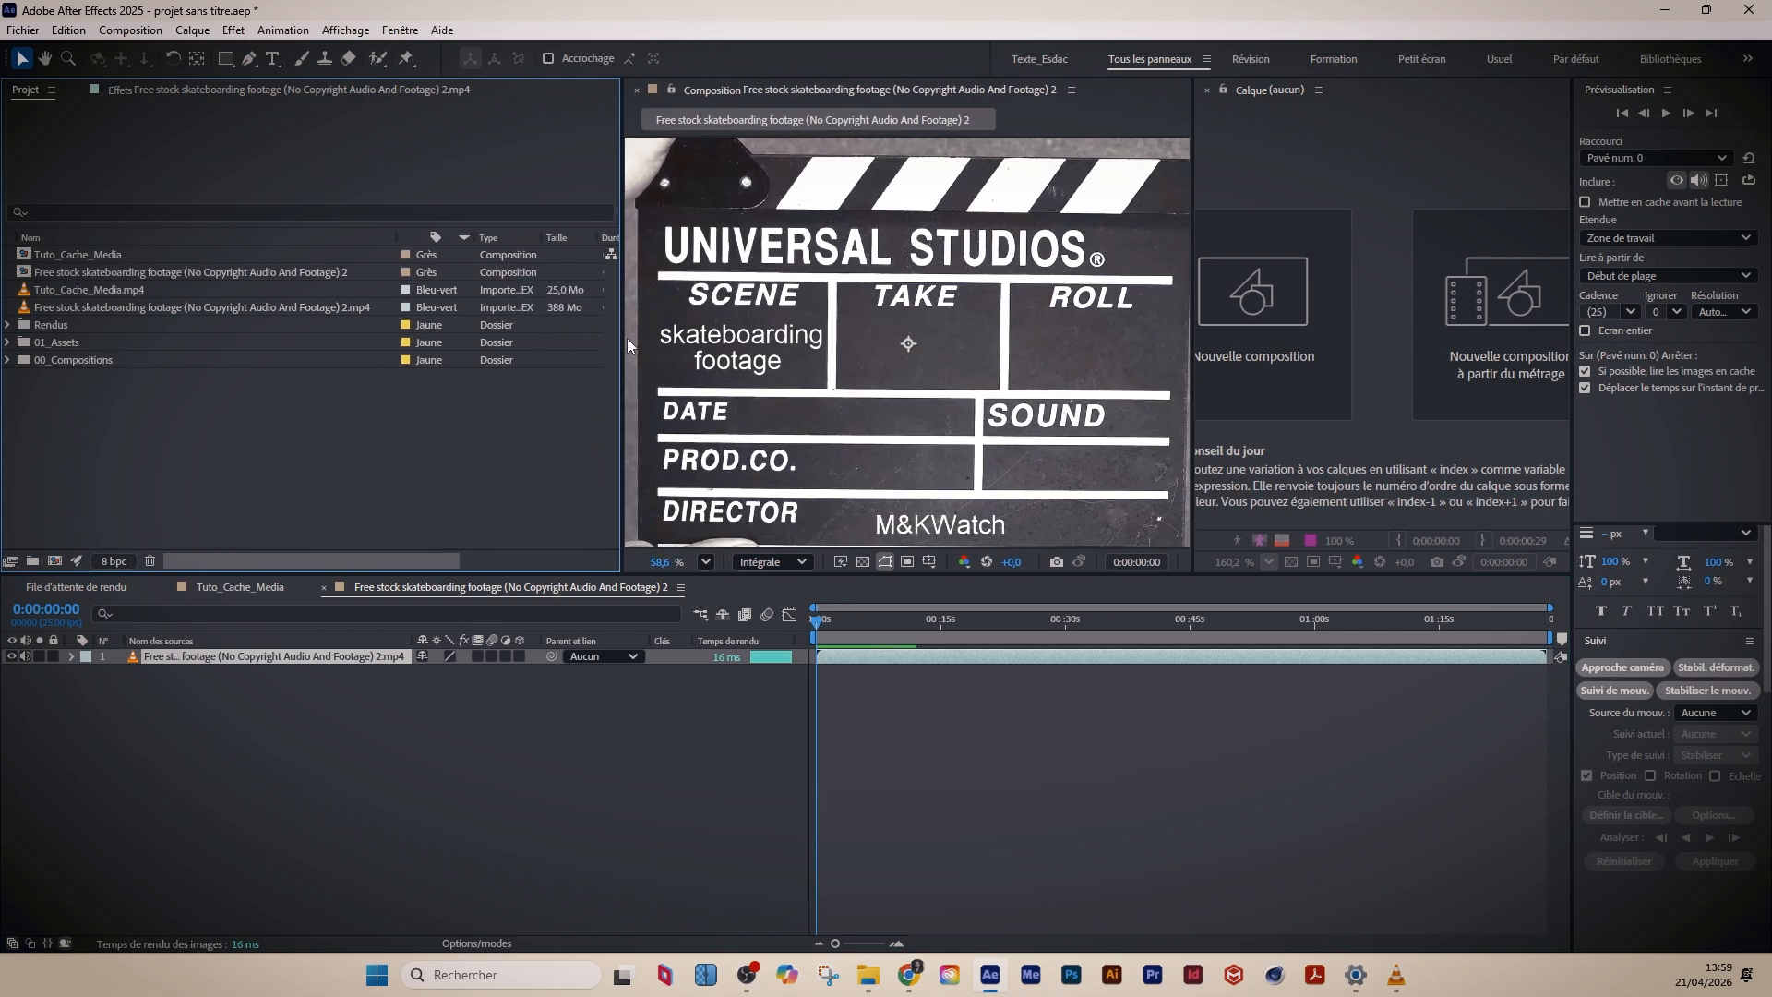
pyautogui.moveTo(624, 338); pyautogui.dragTo(781, 340)
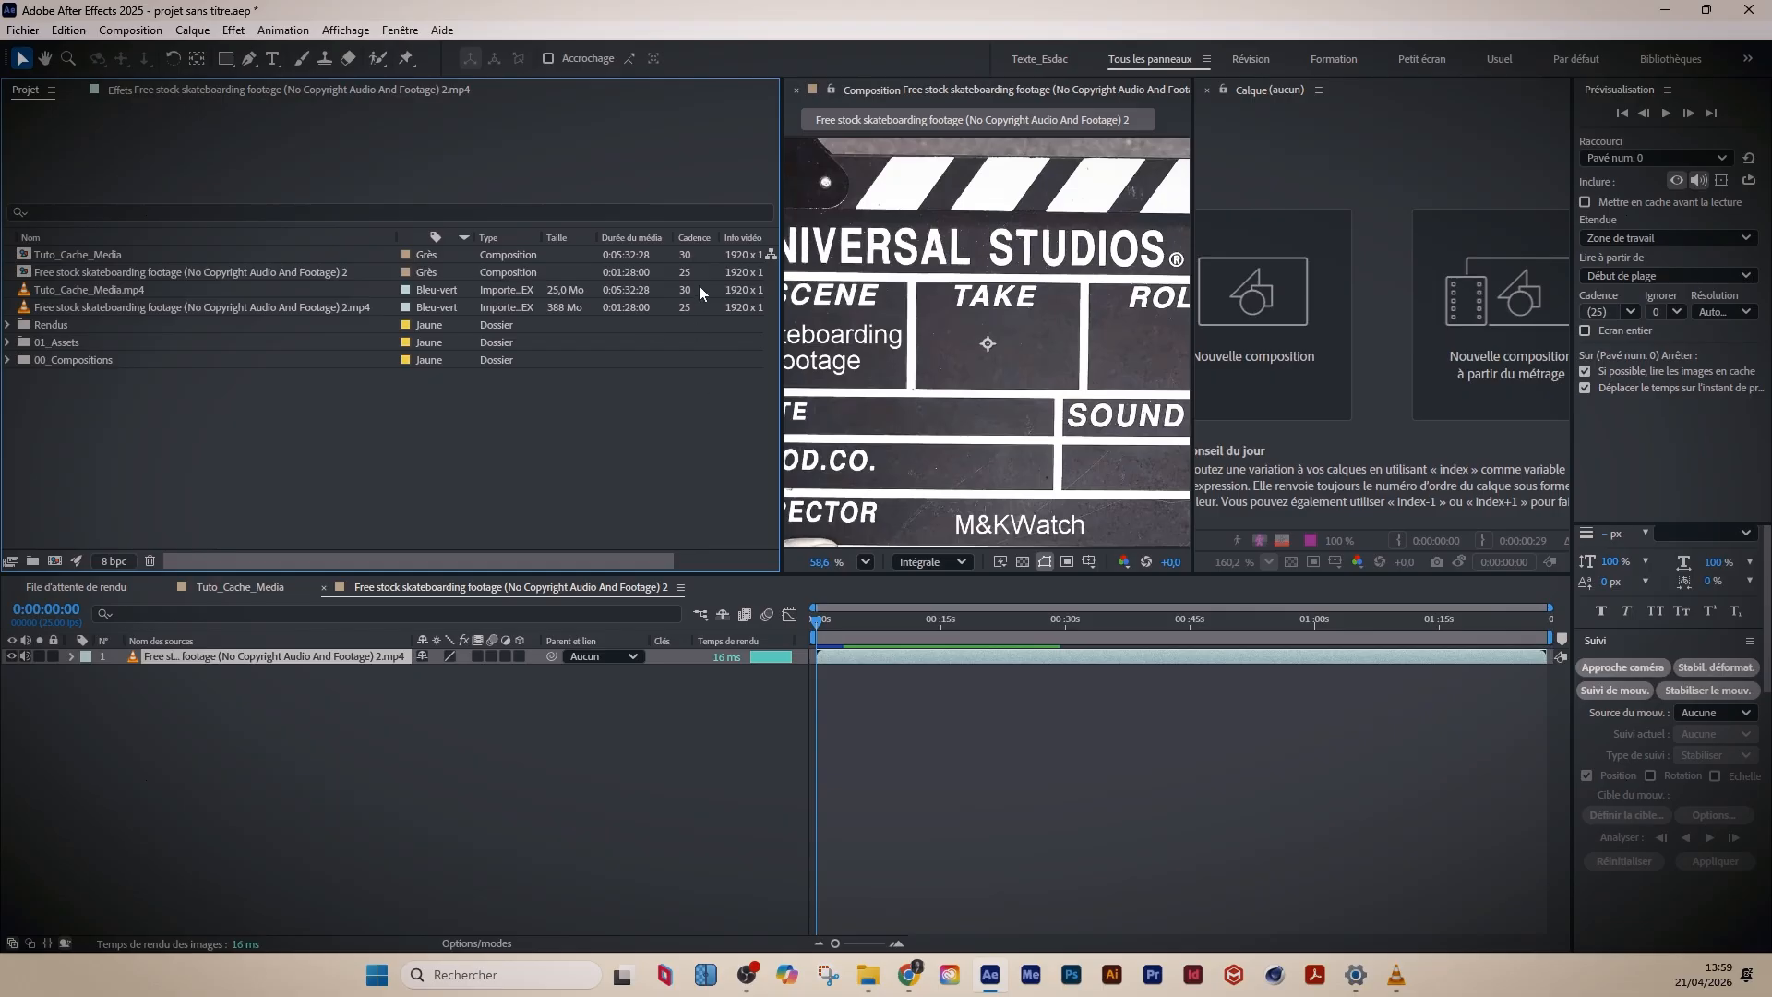
# - Examine the available frame rates in the settings for a new composition, and cancel without creating it
pyautogui.click(552, 723)
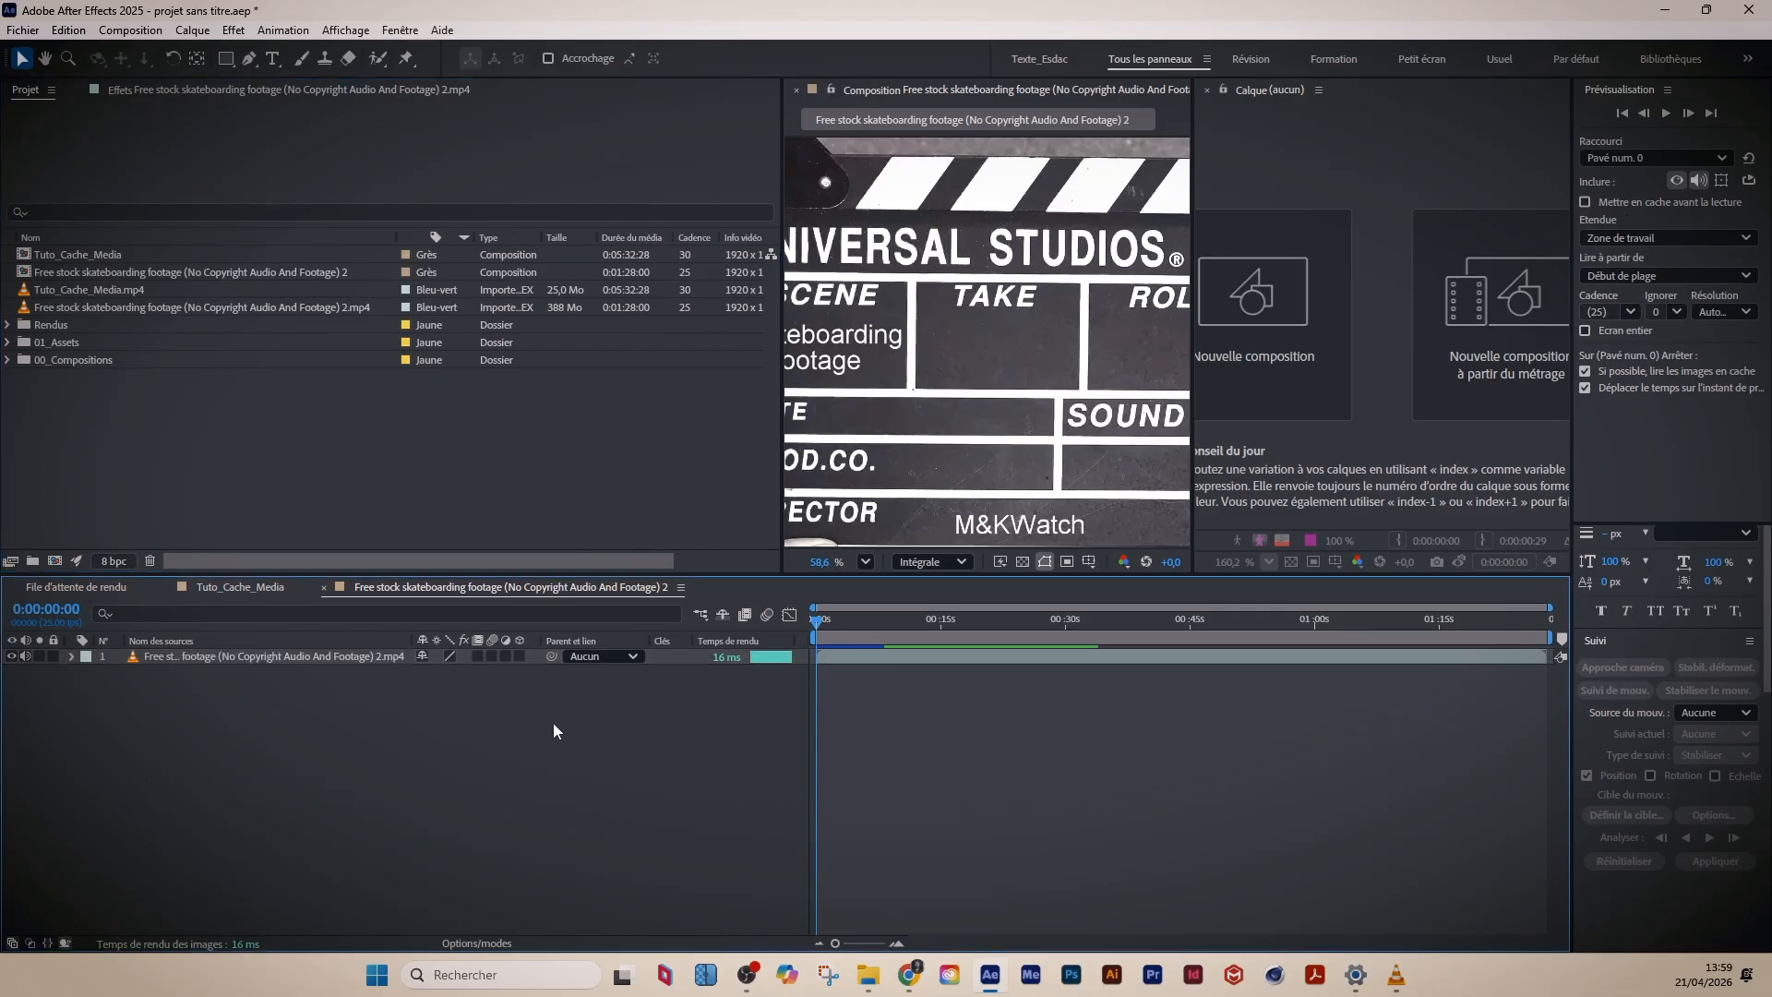
pyautogui.hotkey('ctrl', 'n')
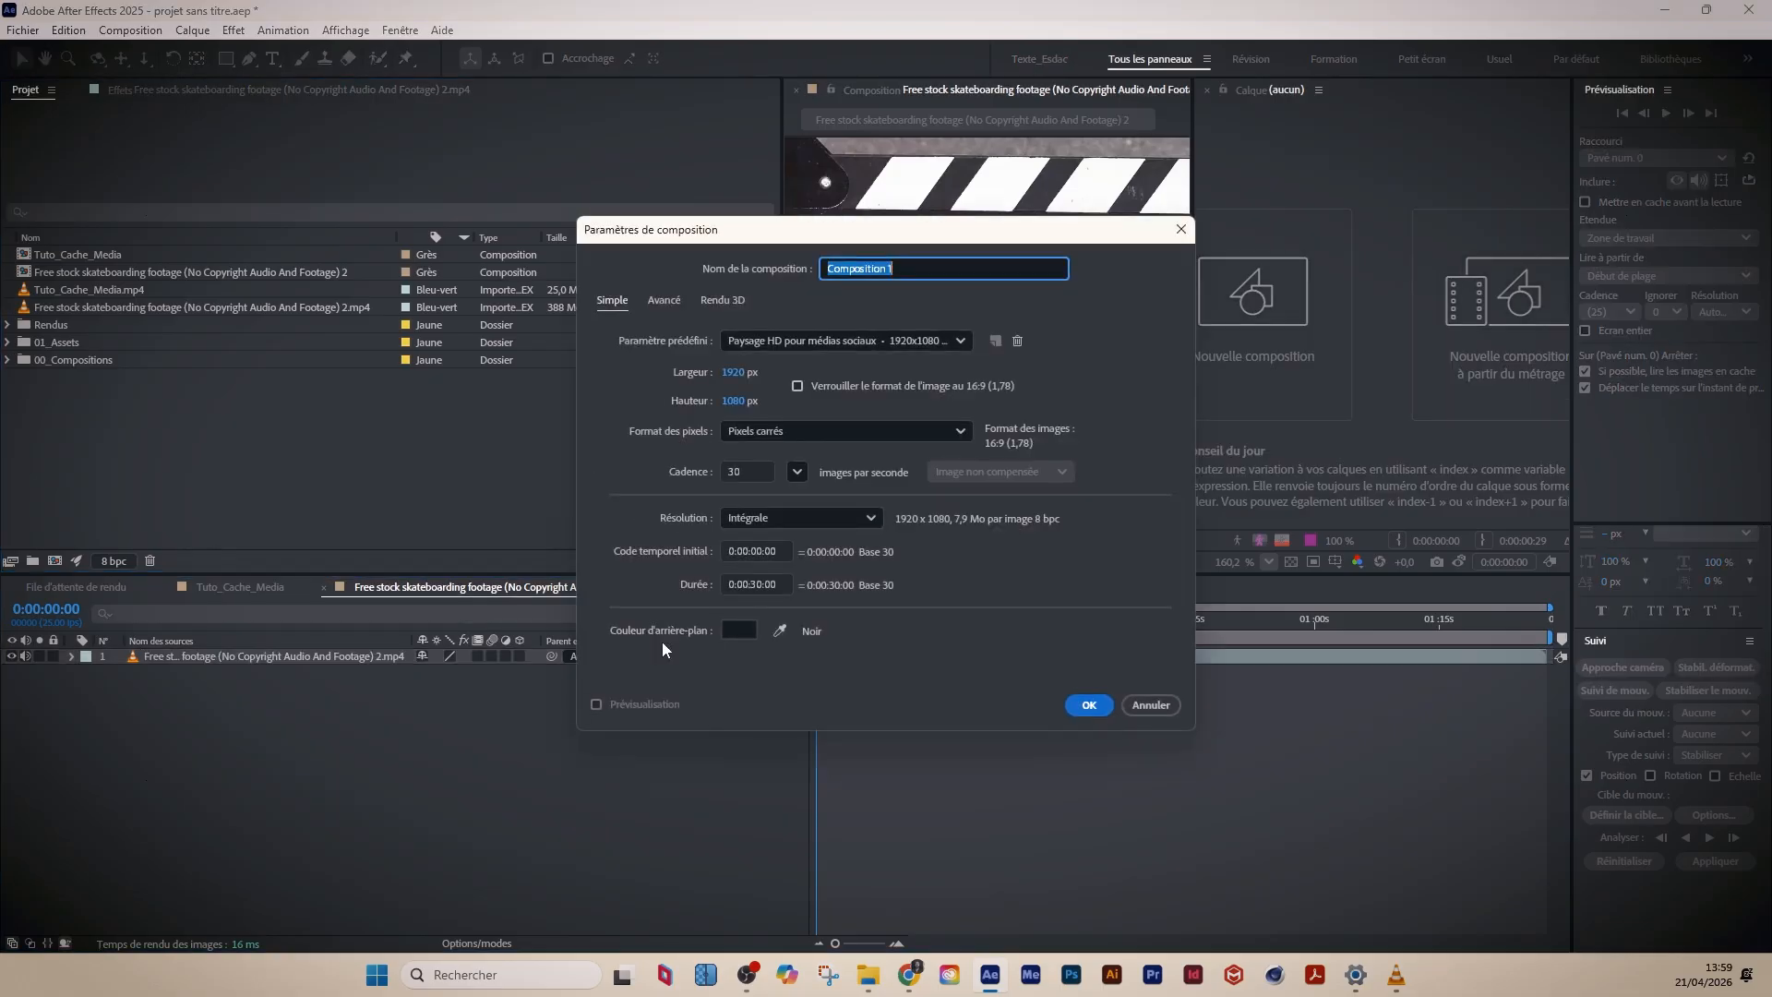
pyautogui.click(797, 472)
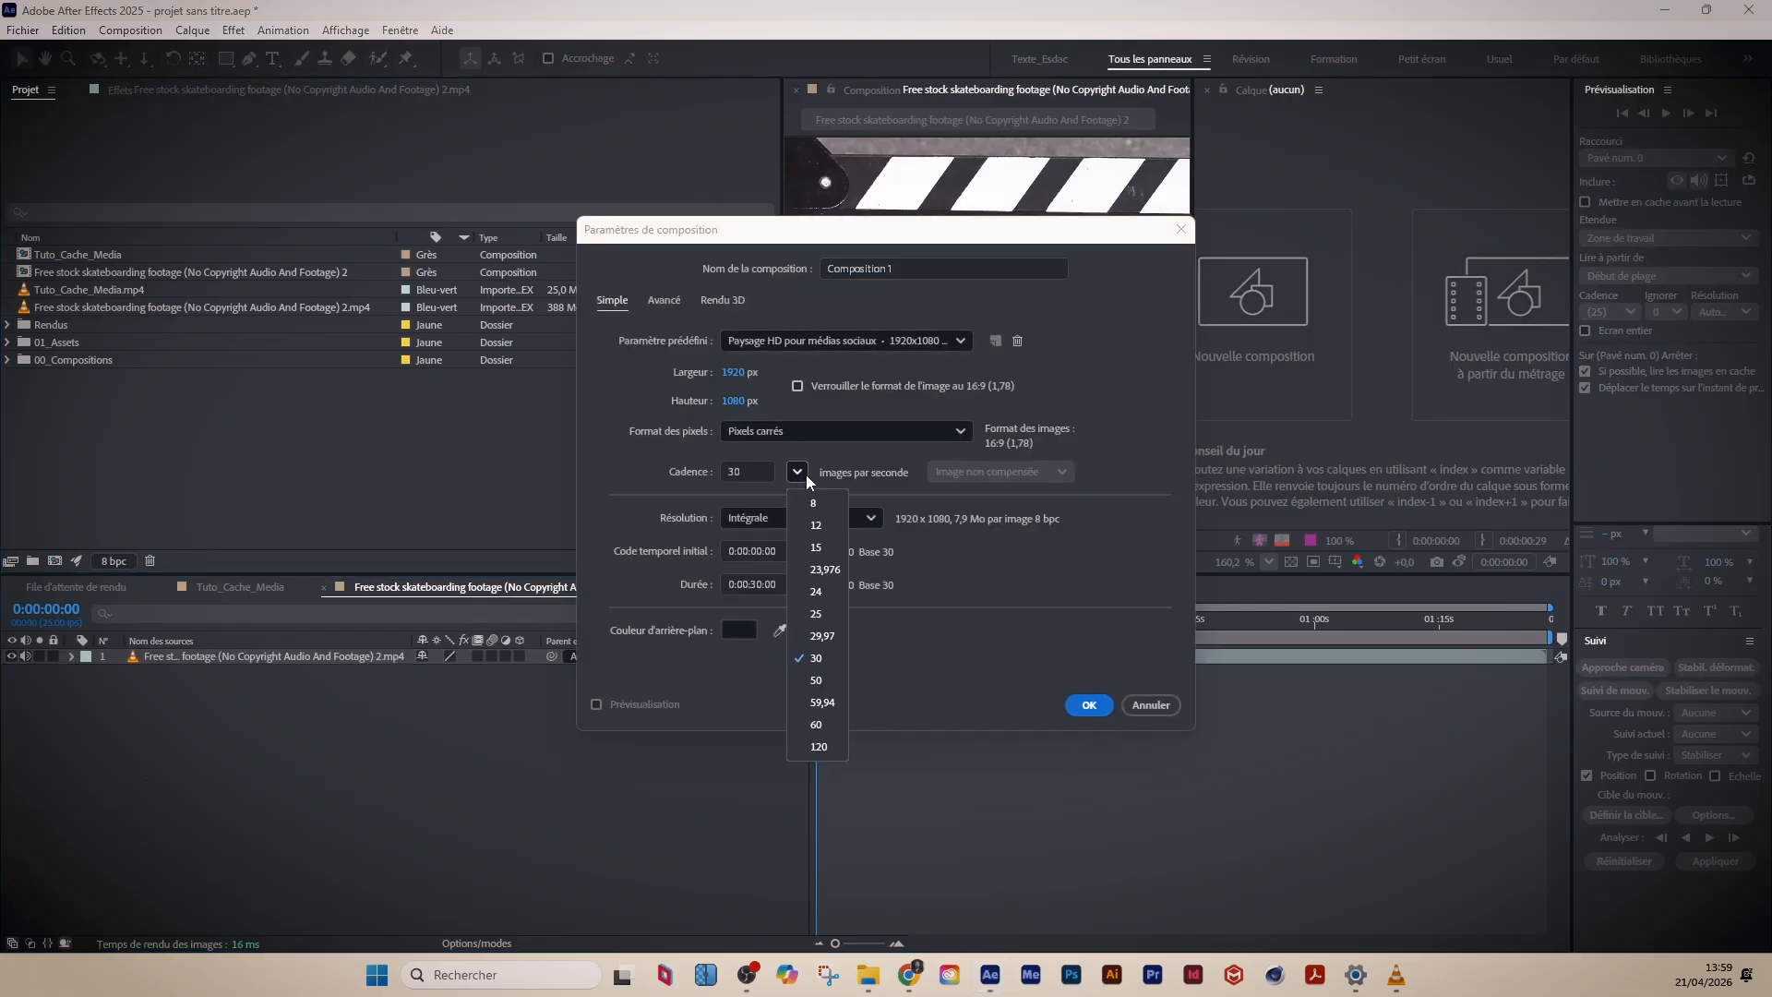
pyautogui.click(940, 578)
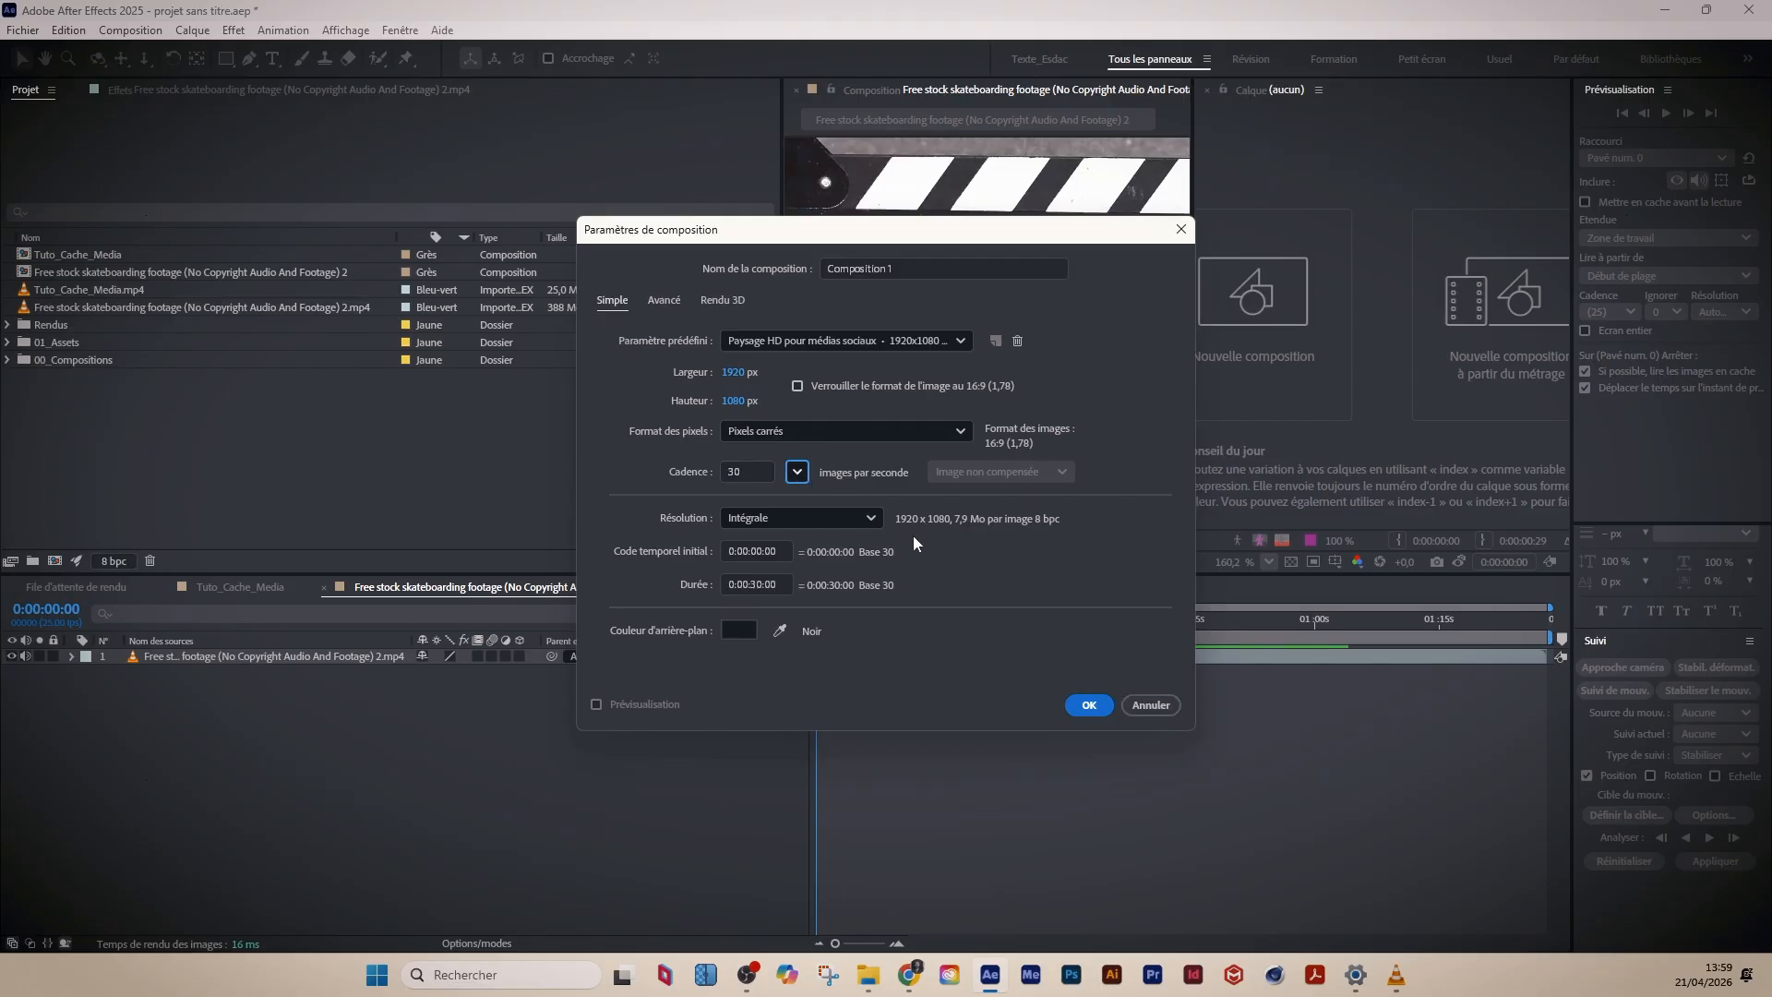
pyautogui.click(797, 472)
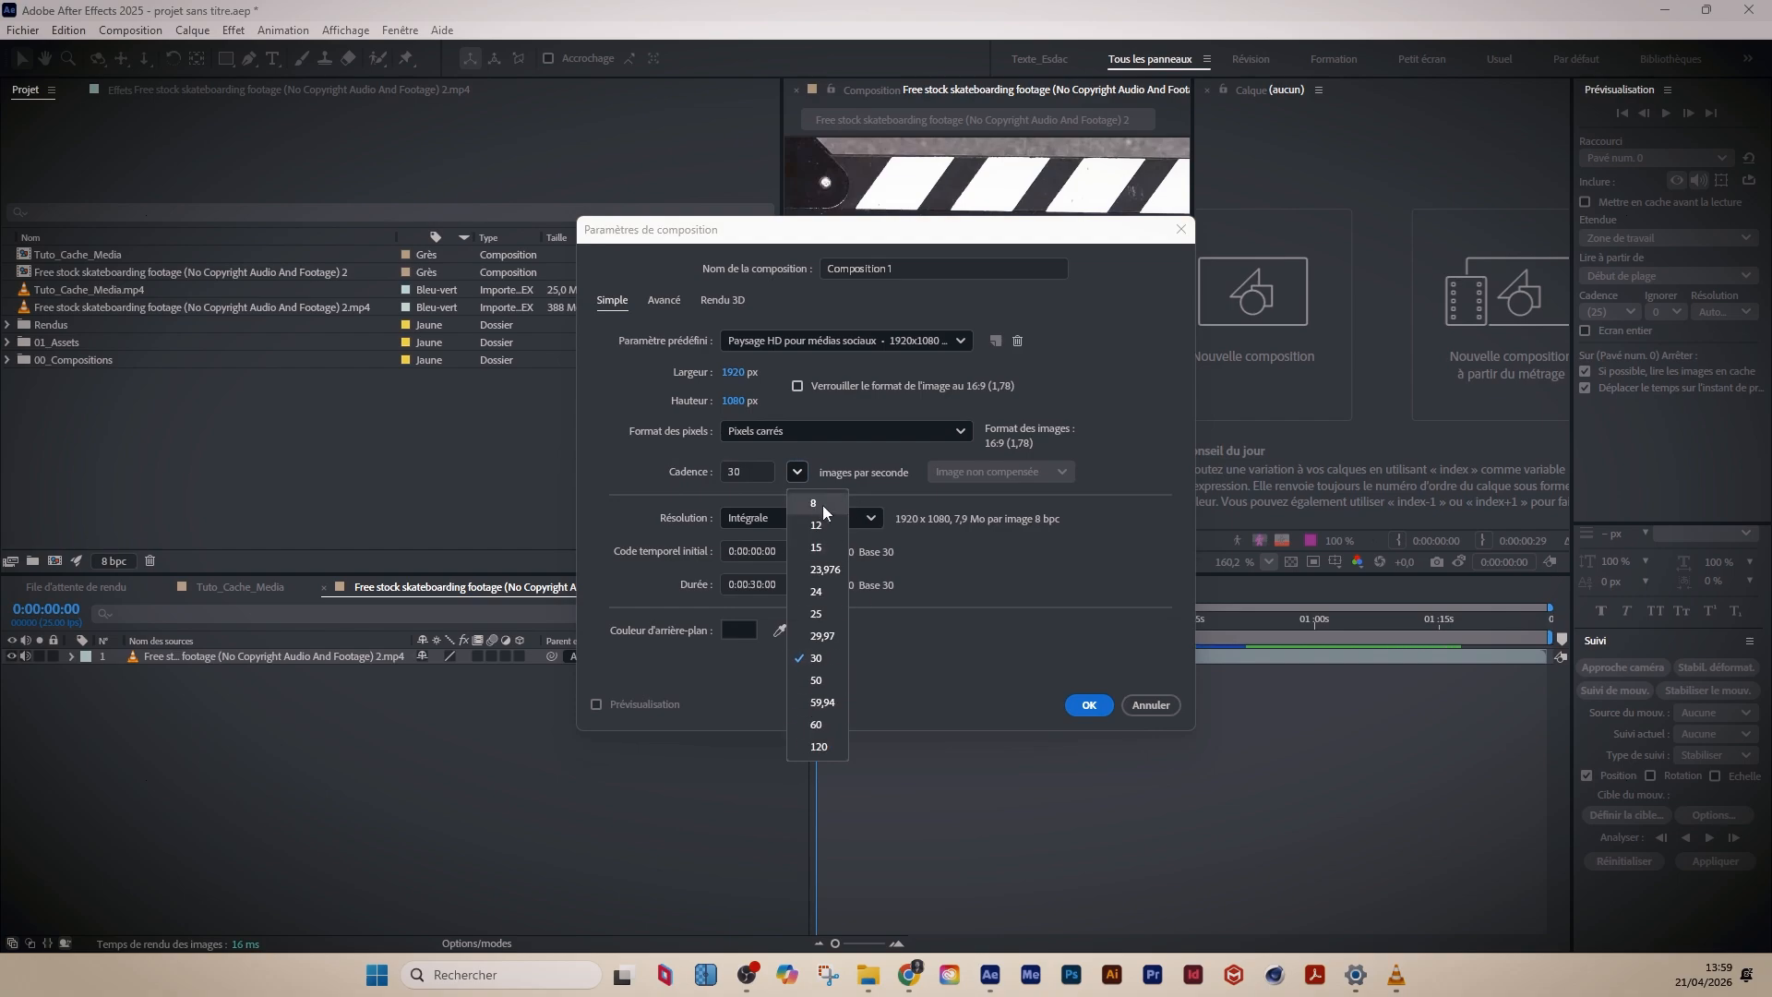
pyautogui.click(1010, 595)
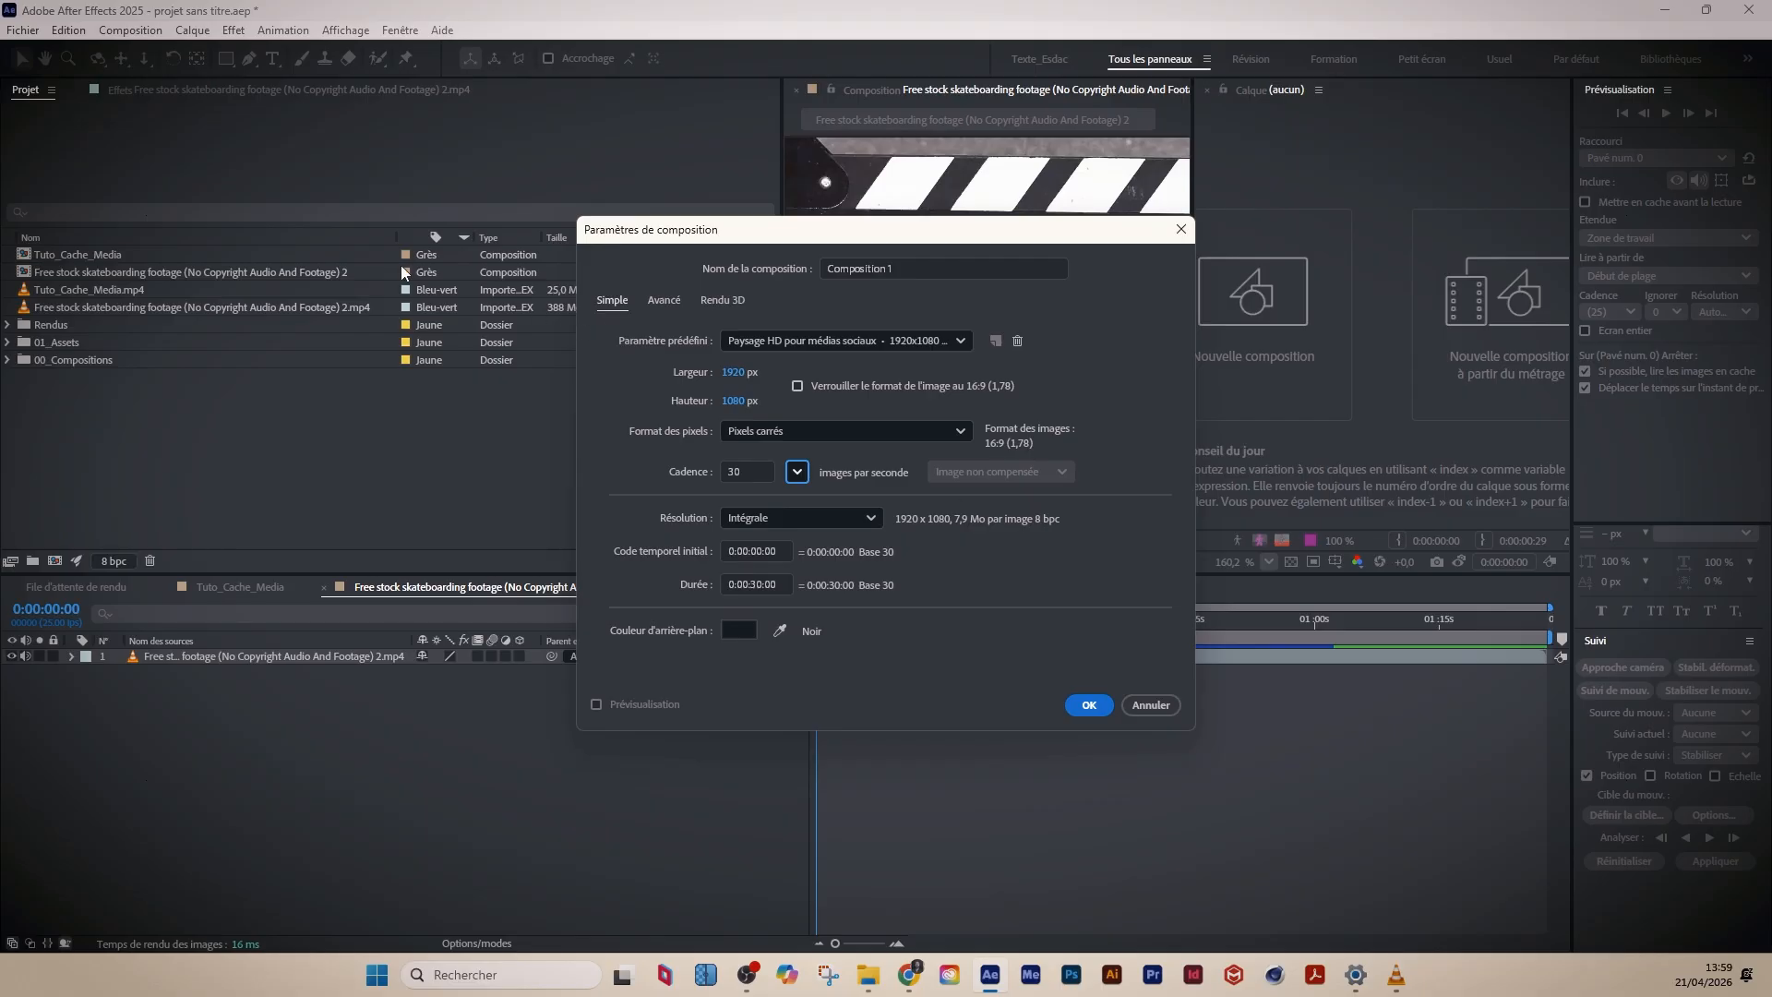
pyautogui.moveTo(769, 235); pyautogui.dragTo(725, 230)
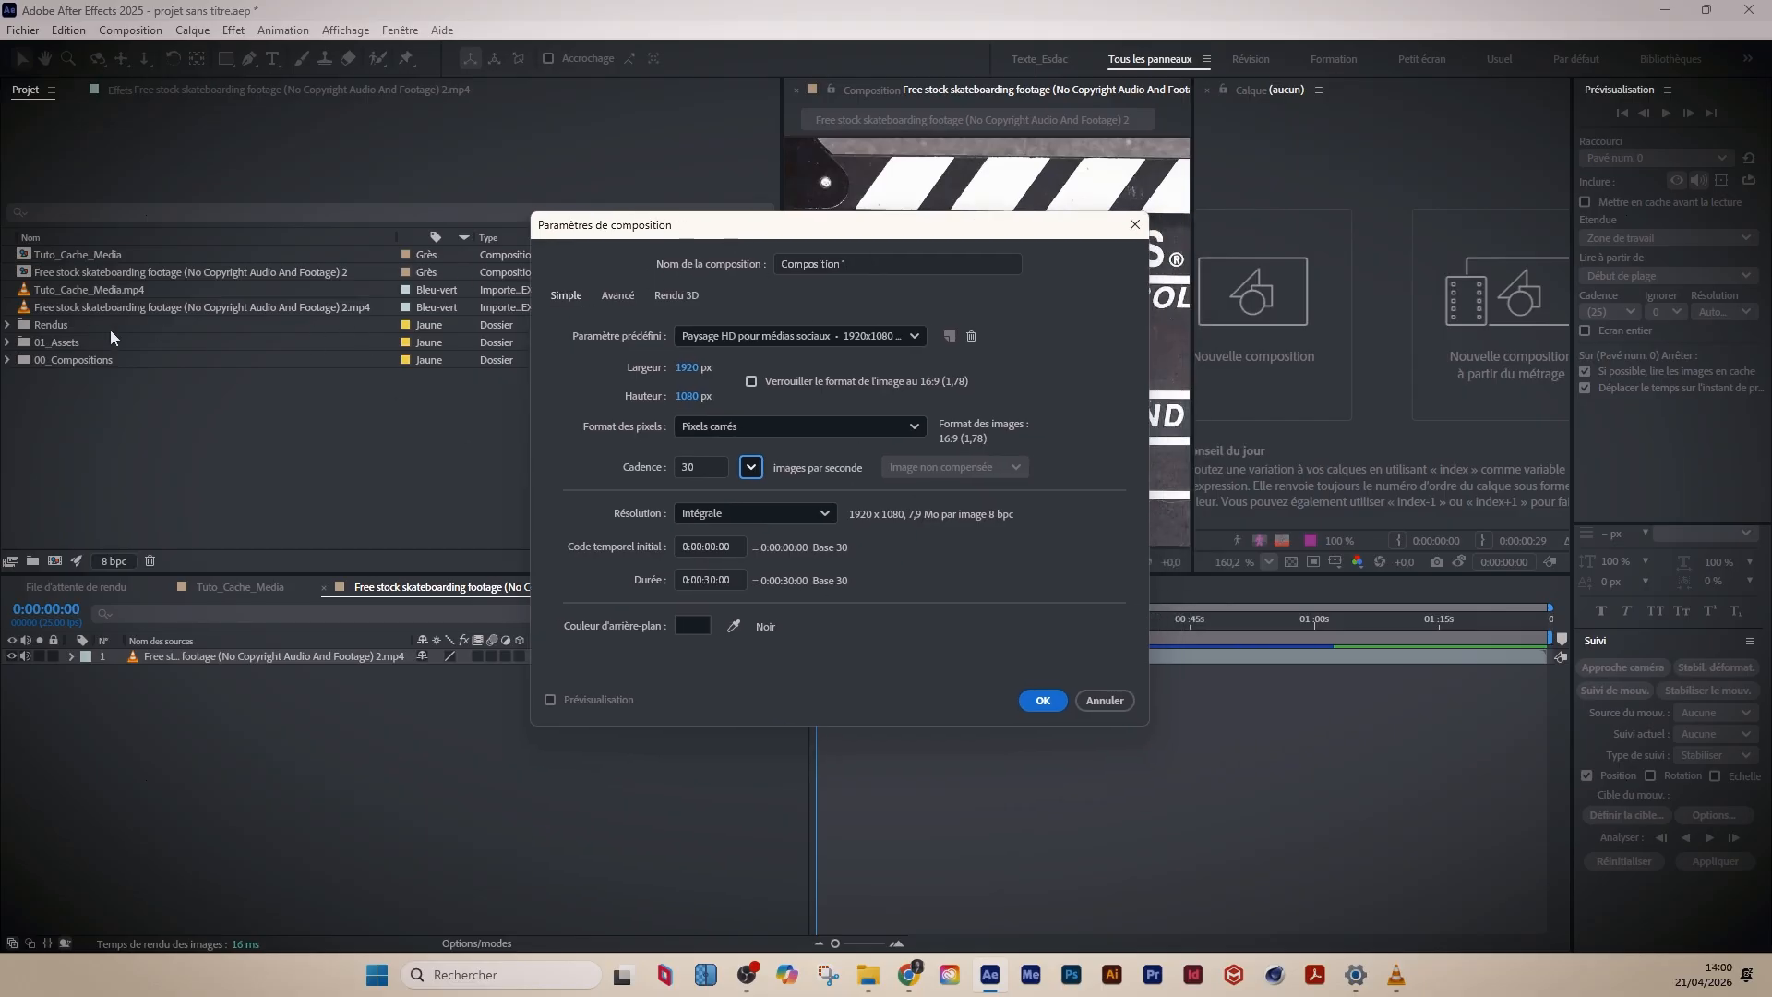
pyautogui.click(1105, 701)
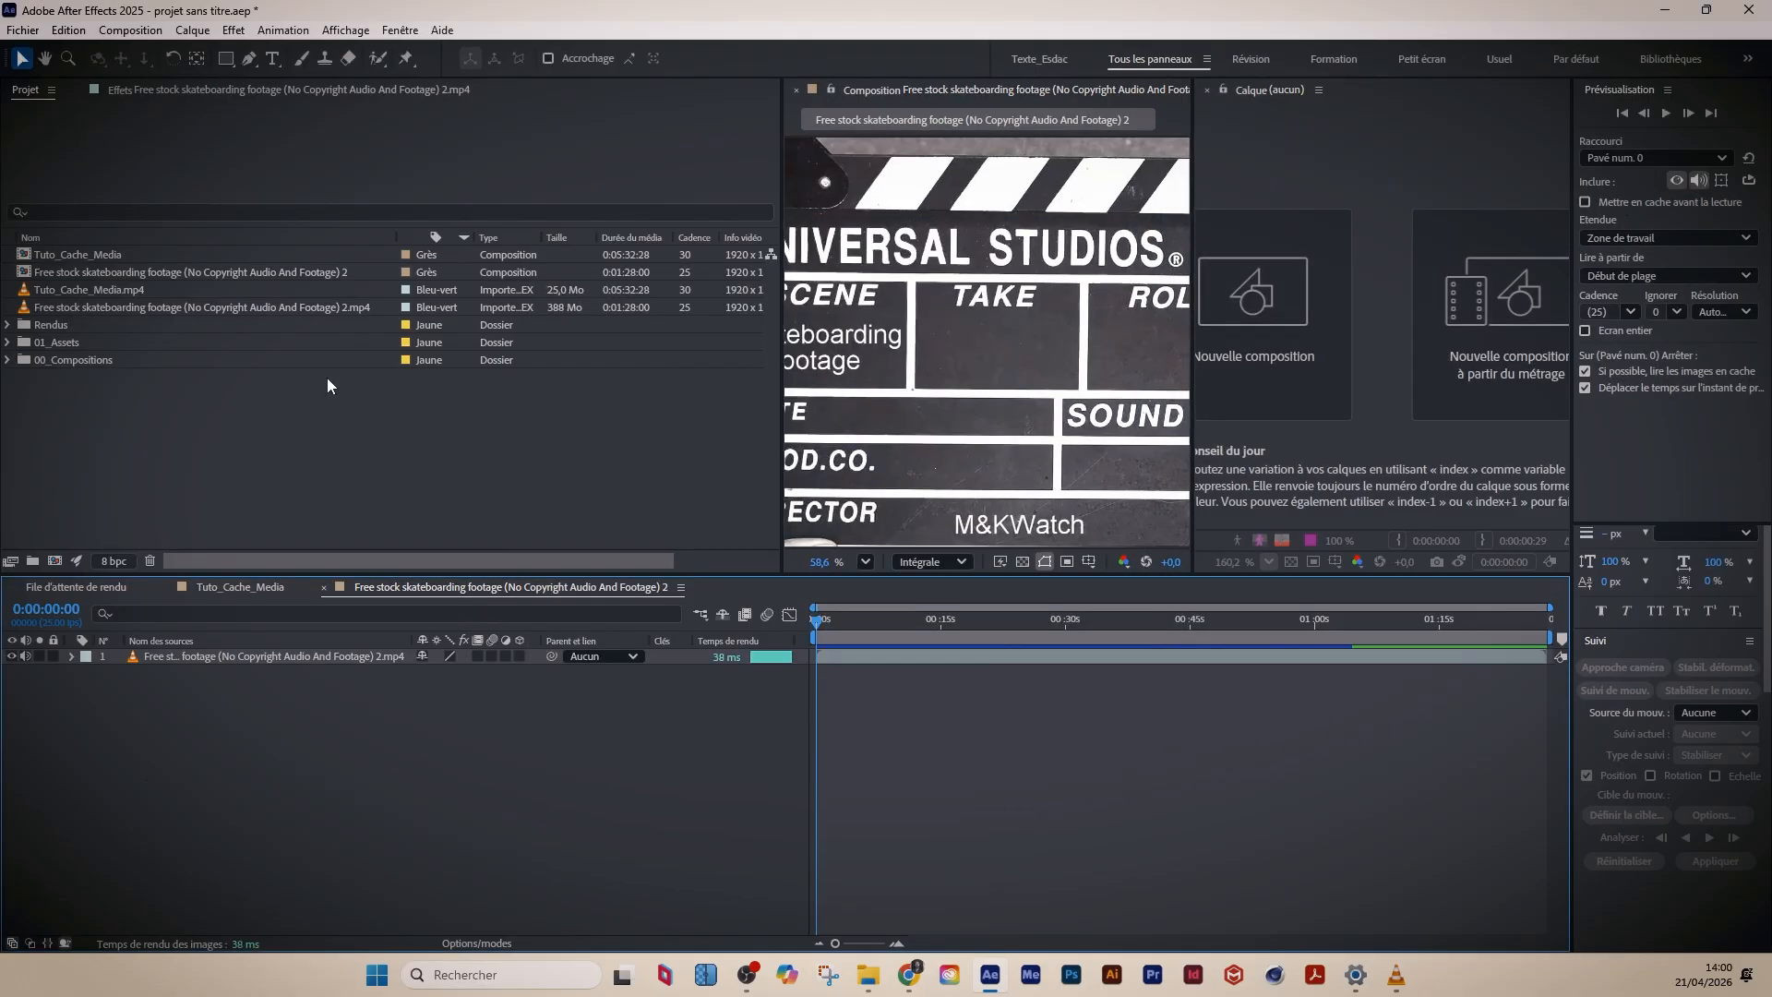
# - Check the footage interpretation command on the rendered MP4, and rearrange the project columns to compare frame rates and video info
pyautogui.rightClick(85, 308)
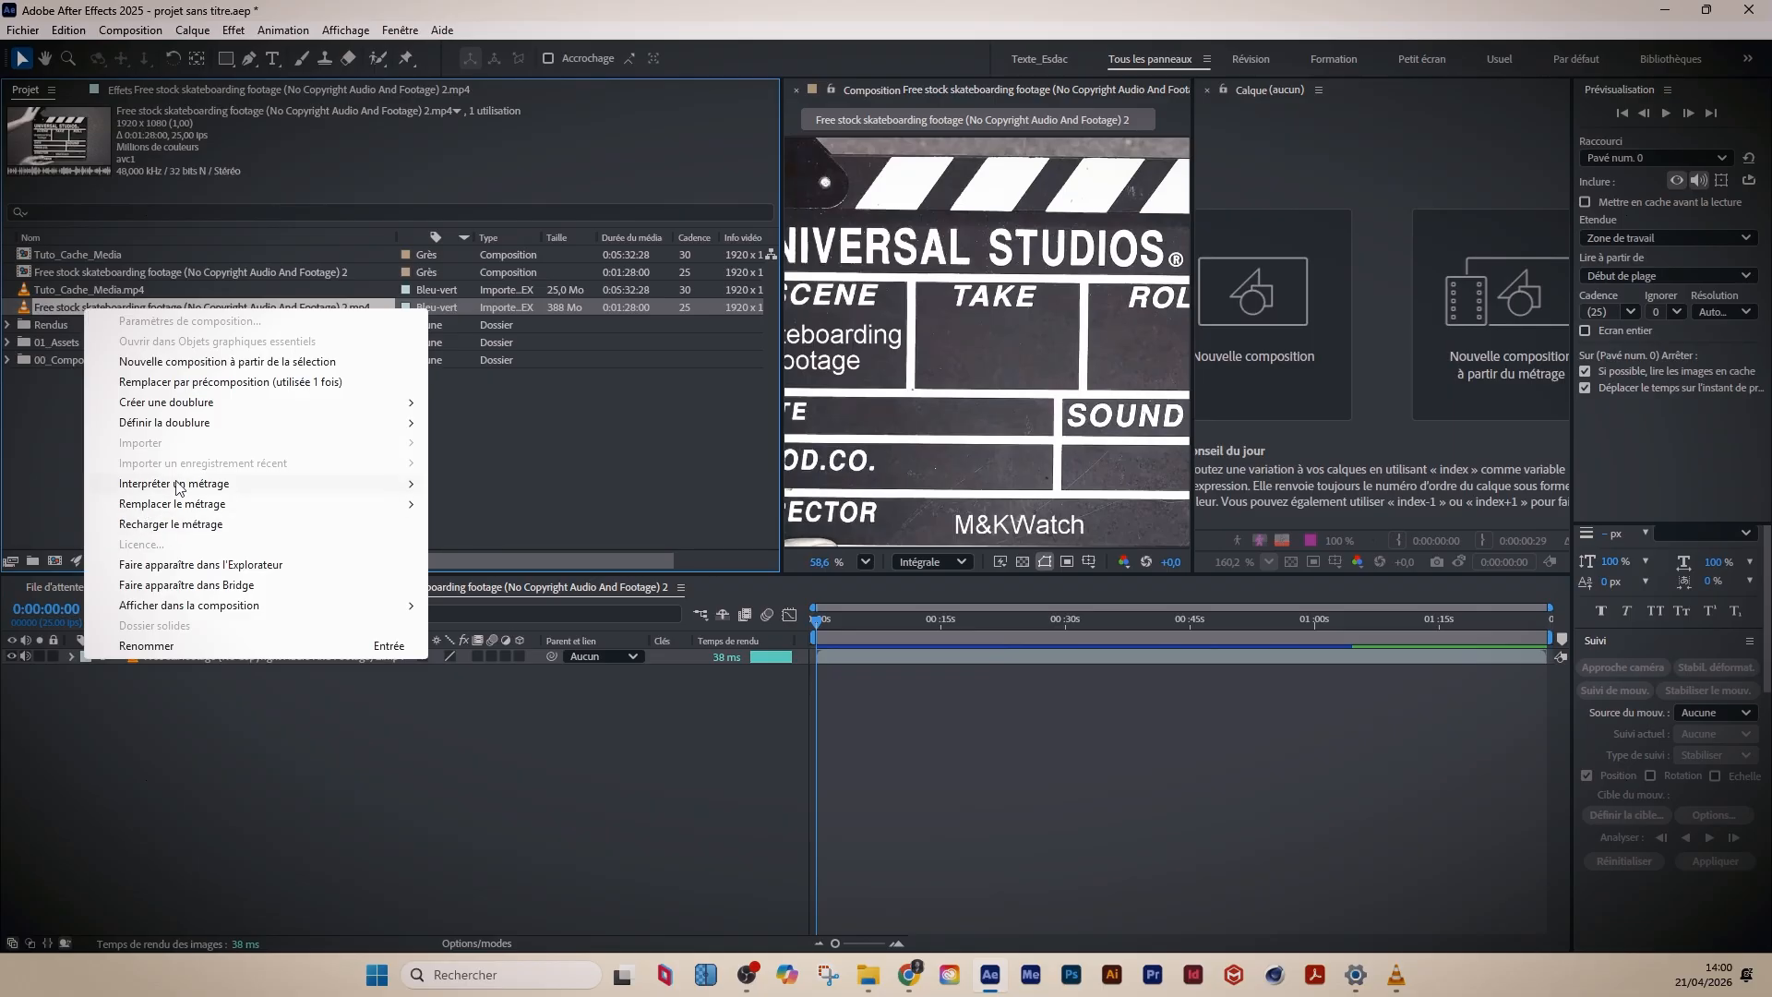
pyautogui.moveTo(180, 489)
pyautogui.click(589, 438)
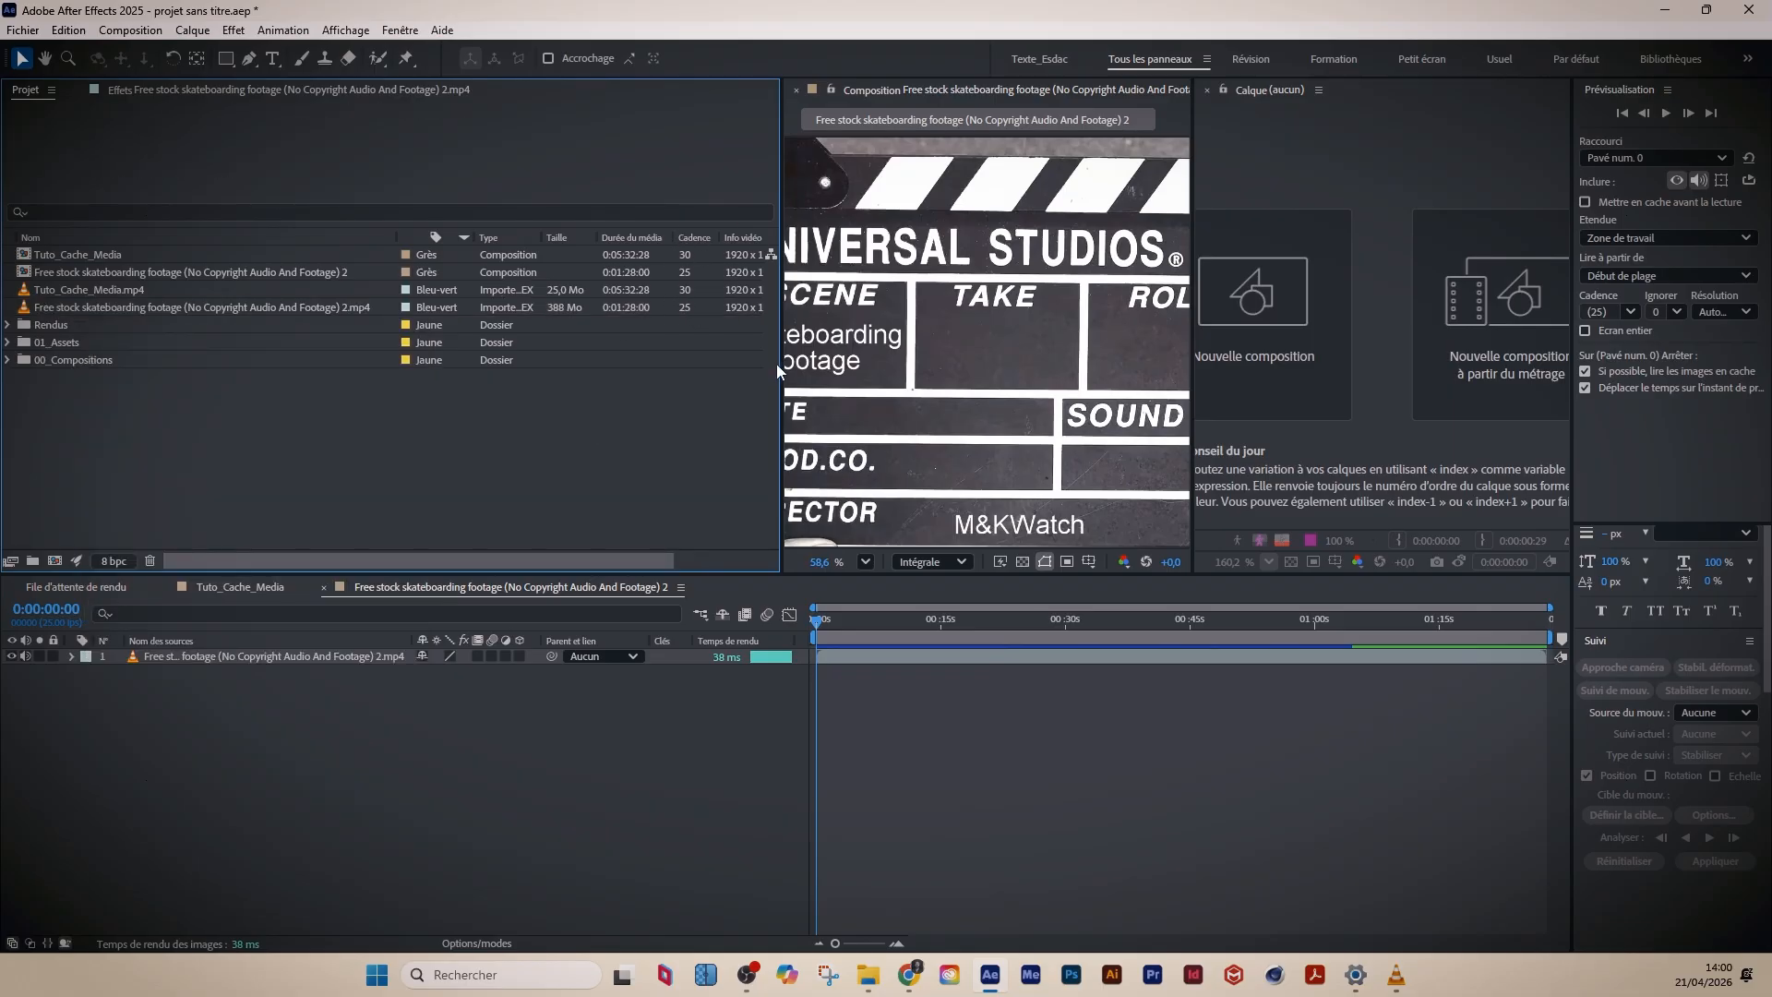
pyautogui.moveTo(780, 359); pyautogui.dragTo(833, 359)
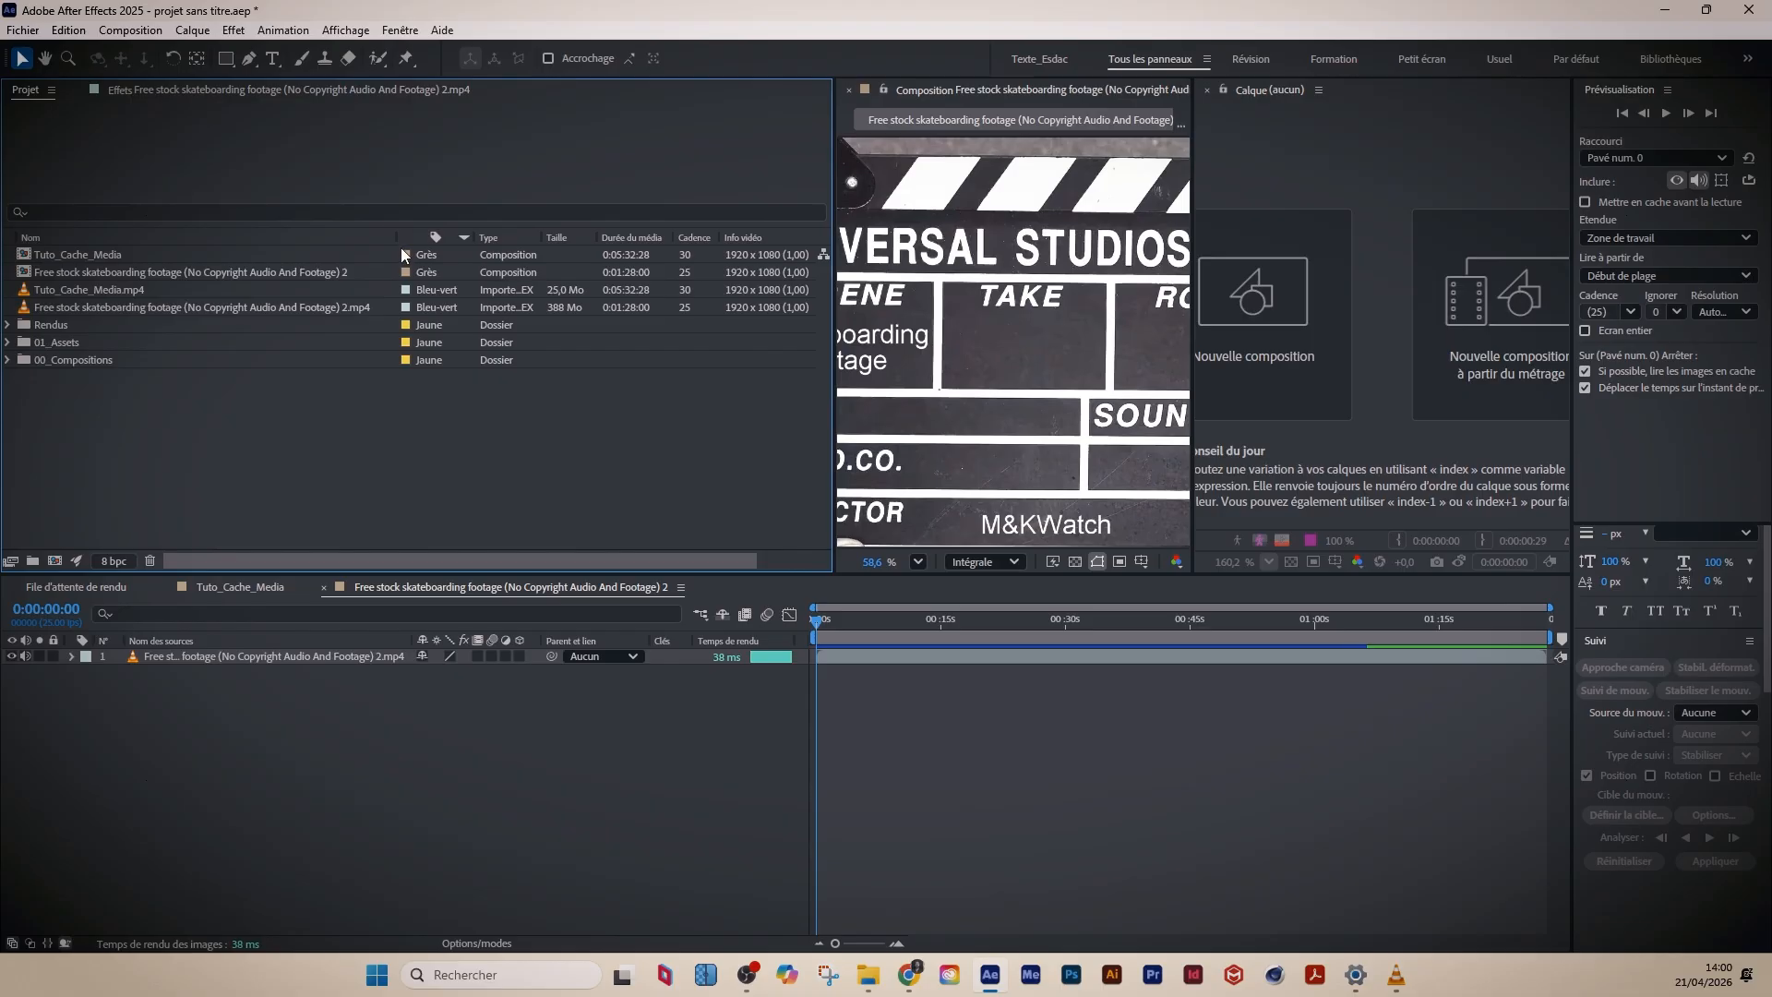
pyautogui.moveTo(397, 236); pyautogui.dragTo(316, 236)
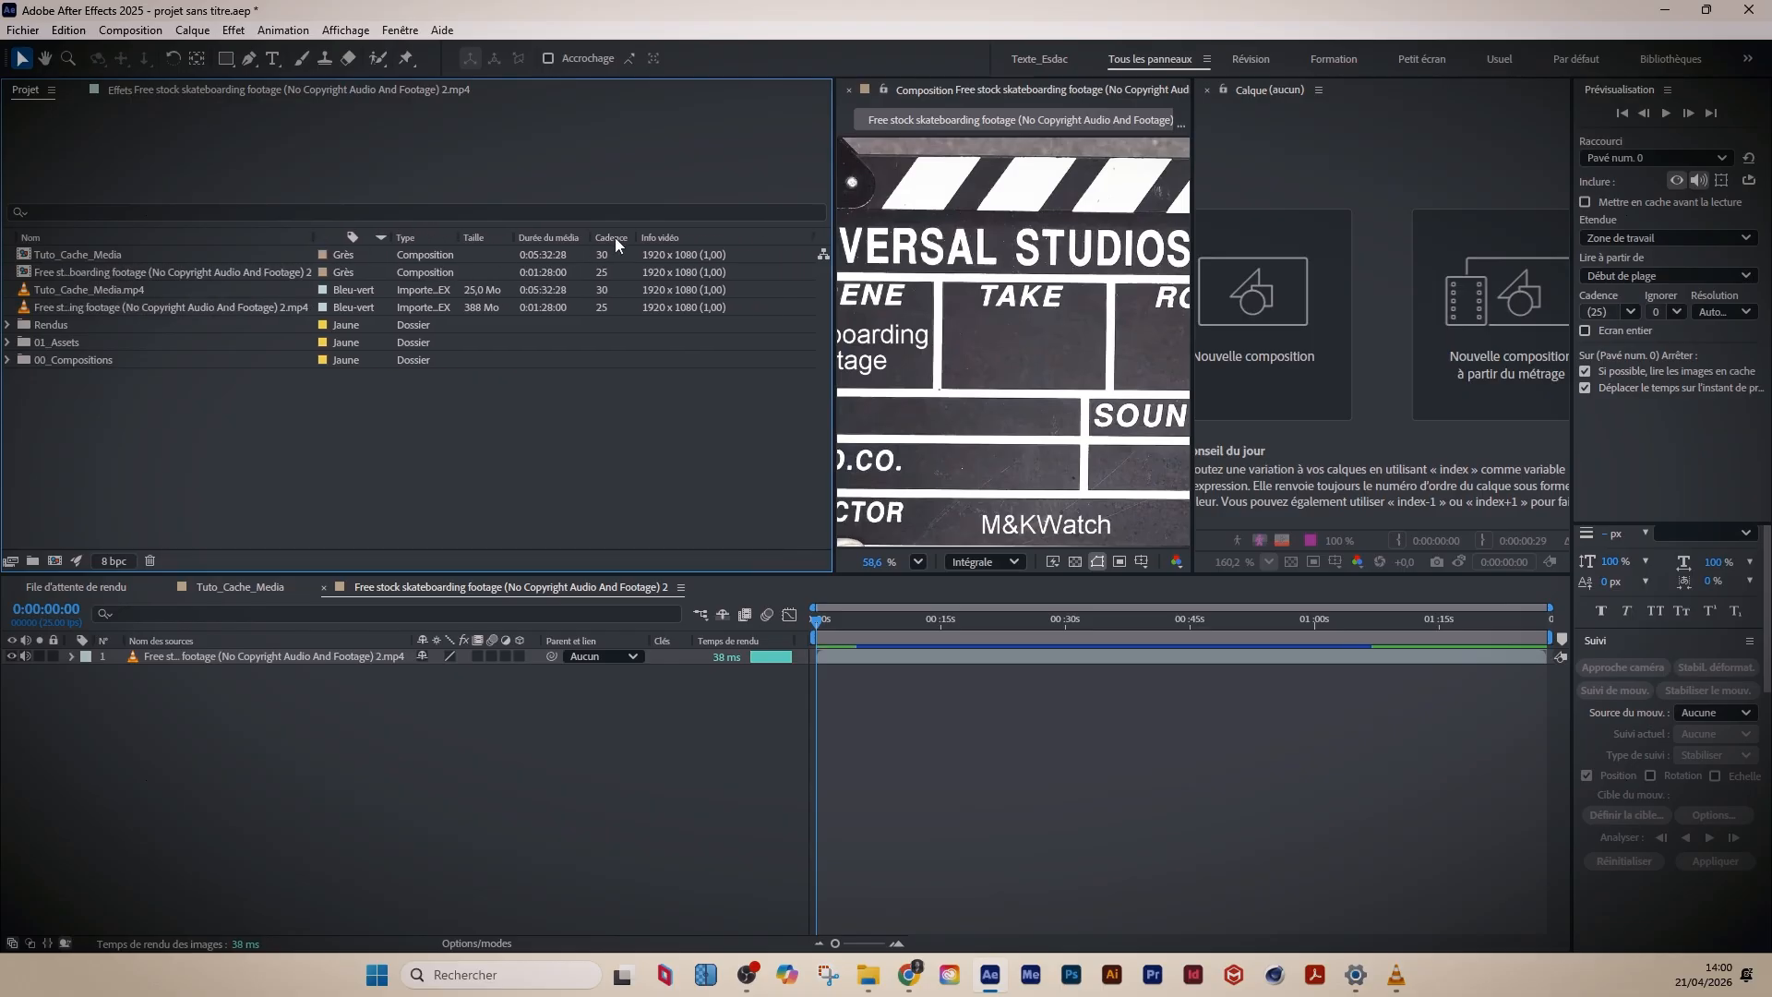
# - Delete the skateboarding composition from the project, keeping its rendered MP4
pyautogui.click(137, 307)
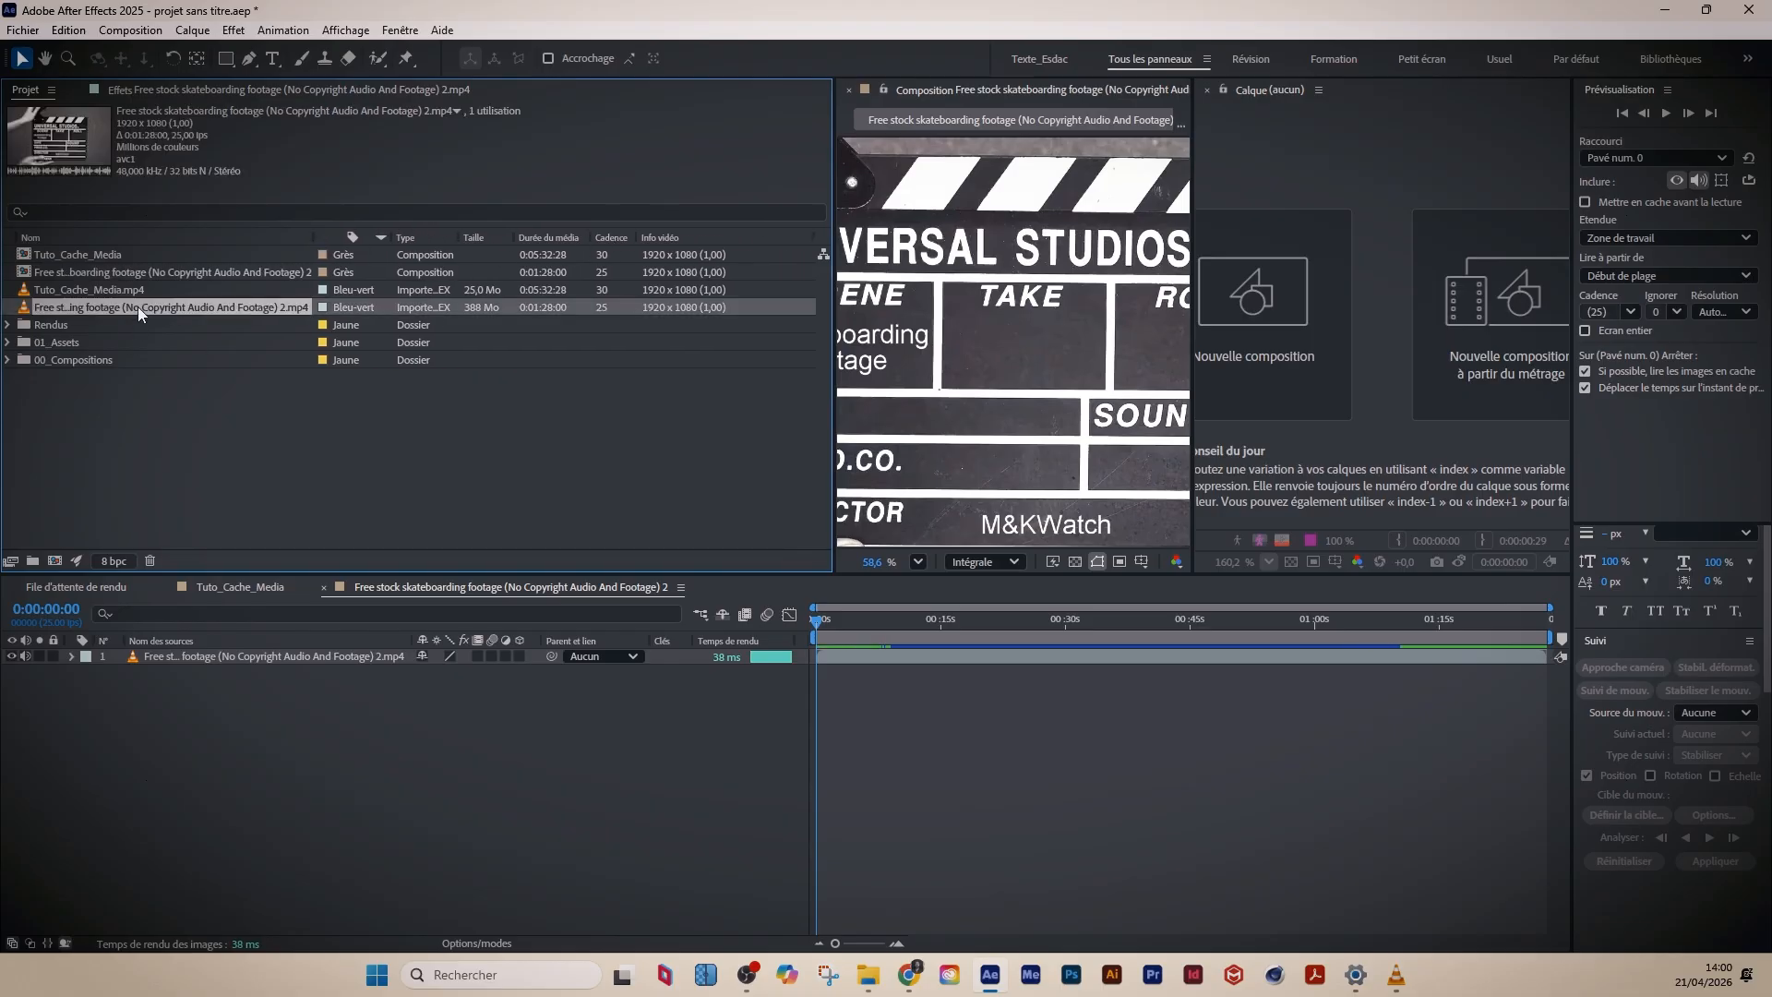
pyautogui.click(127, 272)
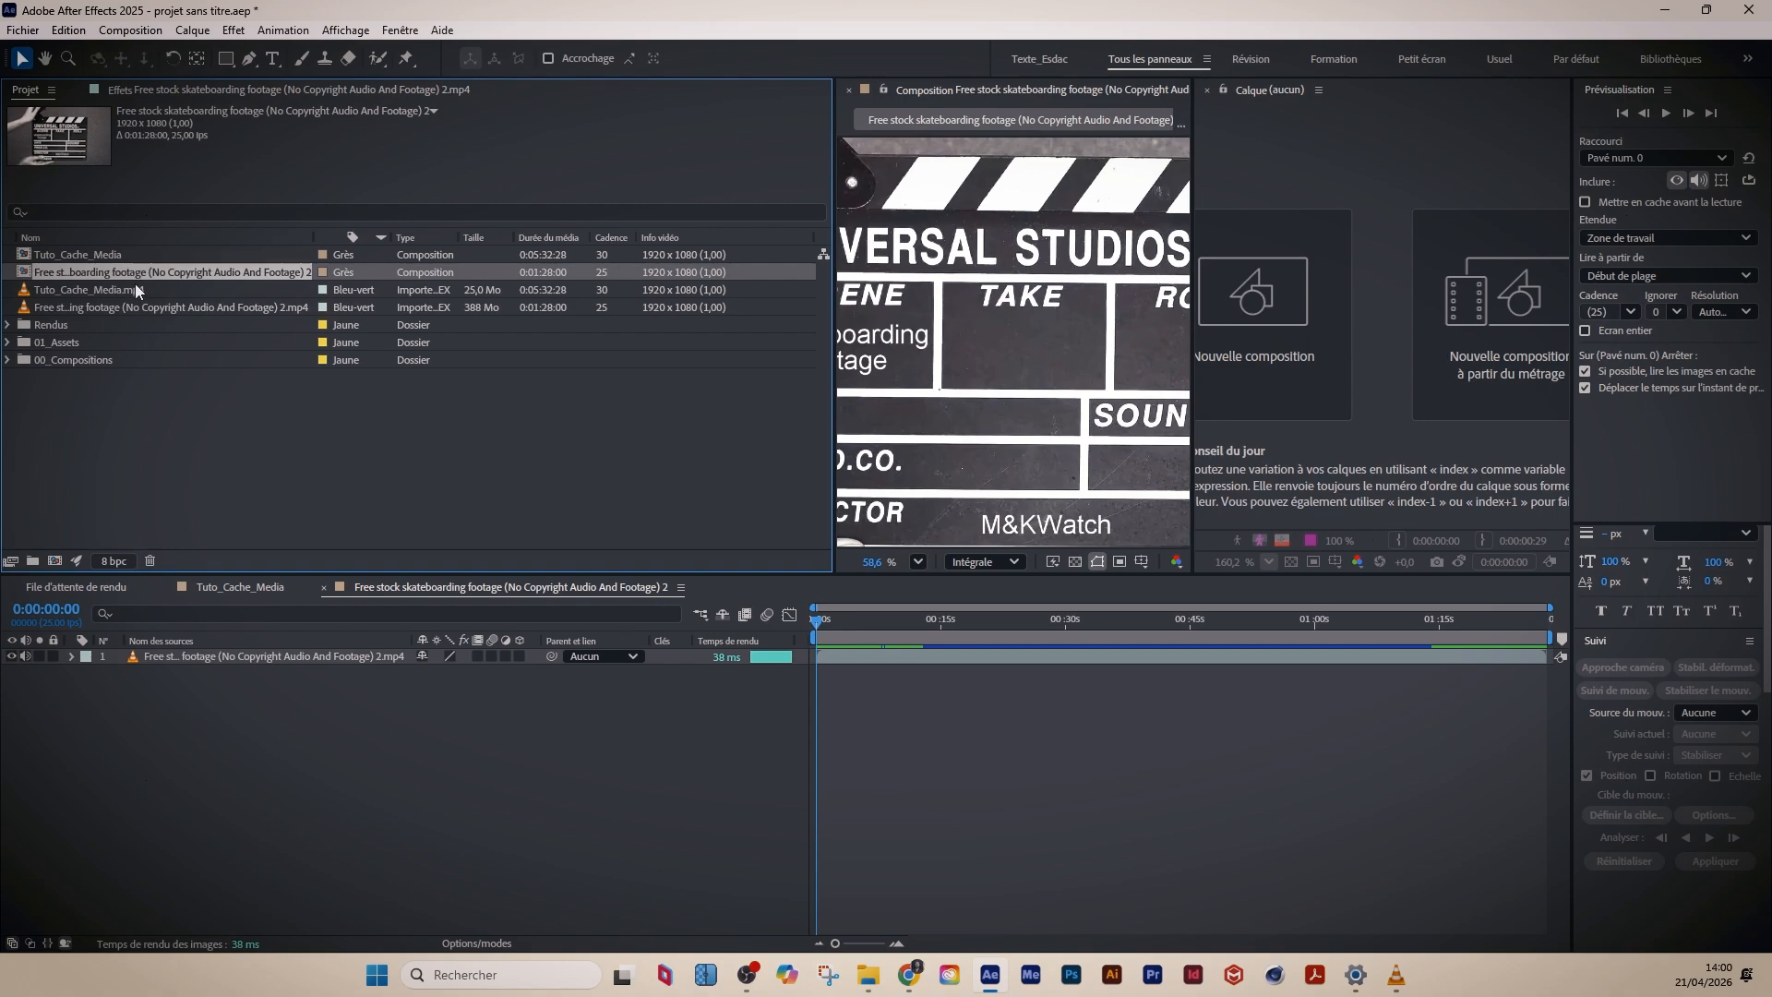
pyautogui.press('Delete')
pyautogui.click(979, 540)
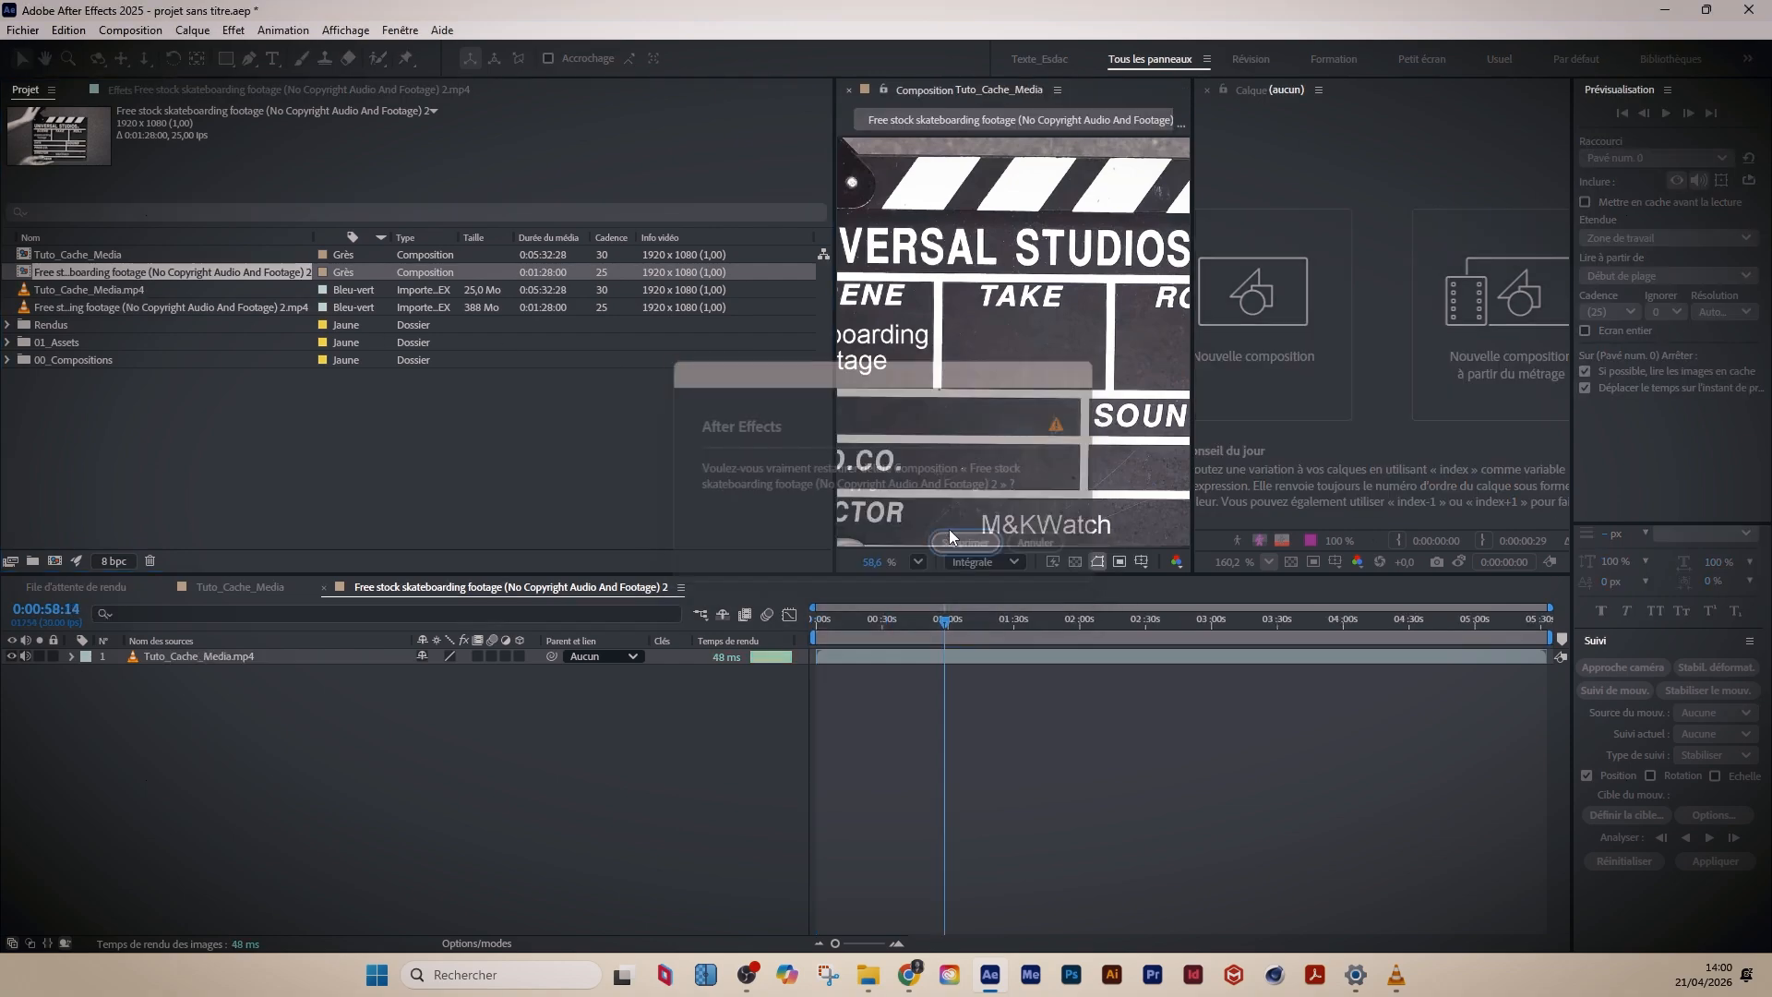
# - Create a new composition directly from the rendered skateboarding 2.mp4 so that it takes the footage's settings
pyautogui.click(208, 290)
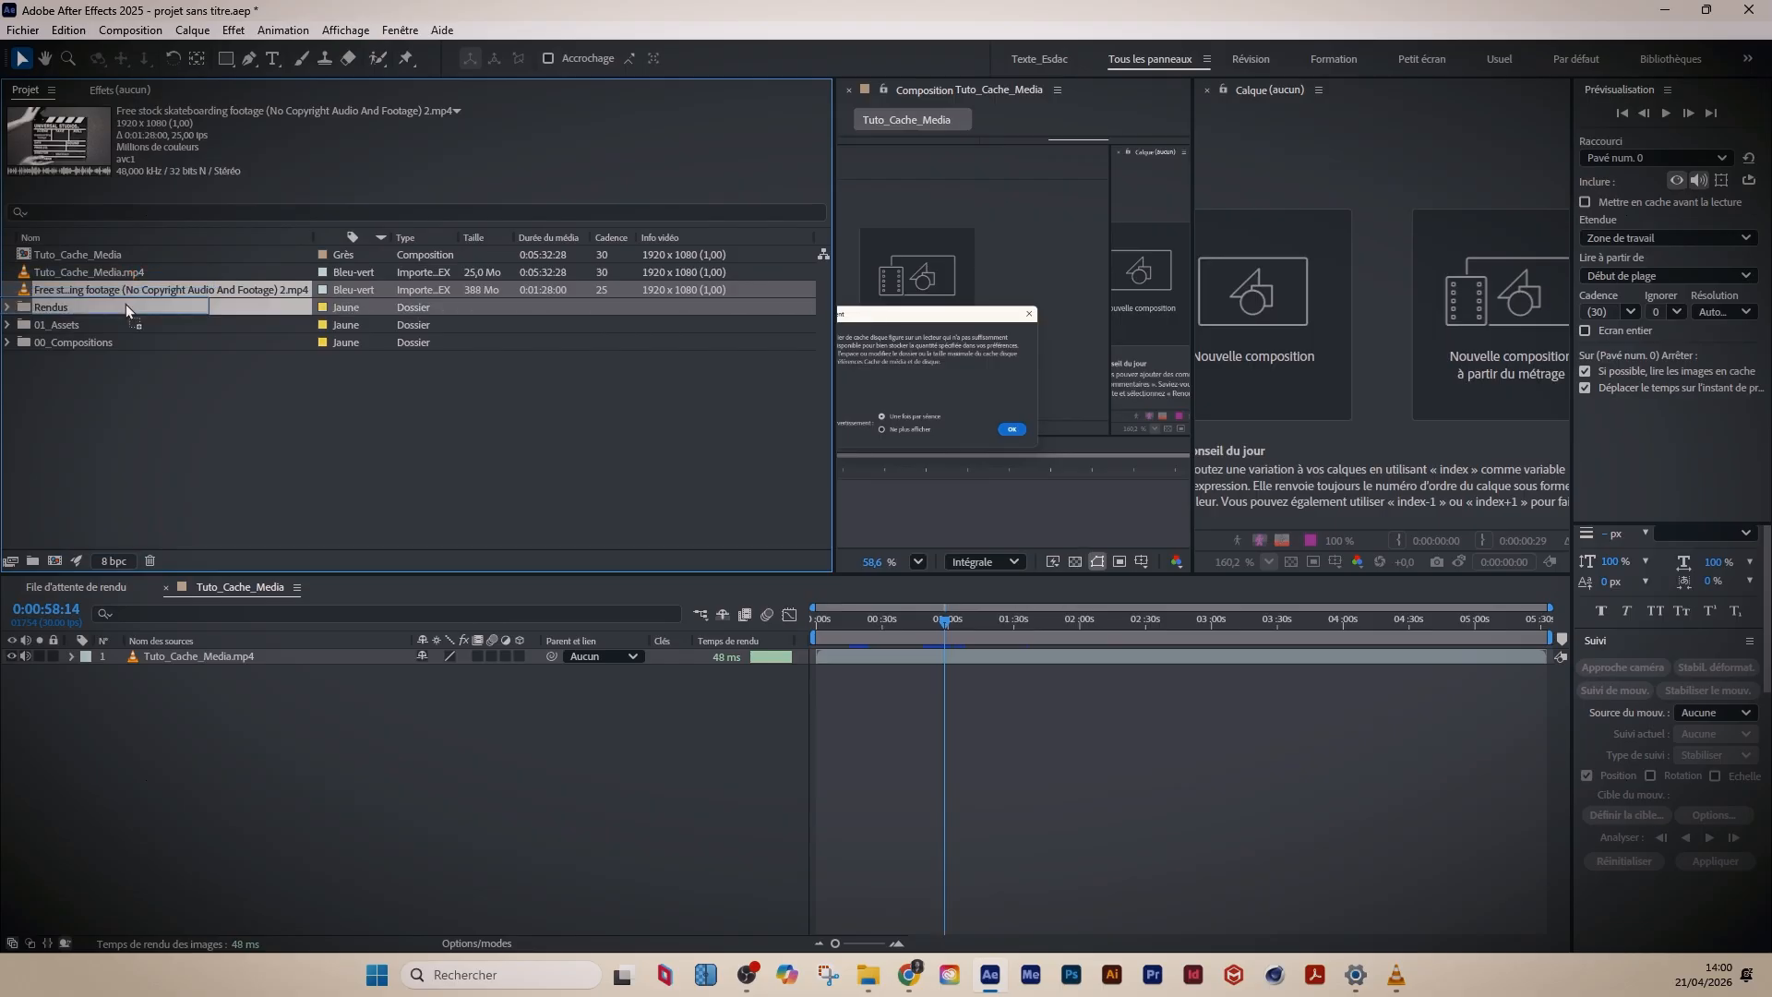
pyautogui.press('Delete')
pyautogui.hotkey('ctrl', 'z')
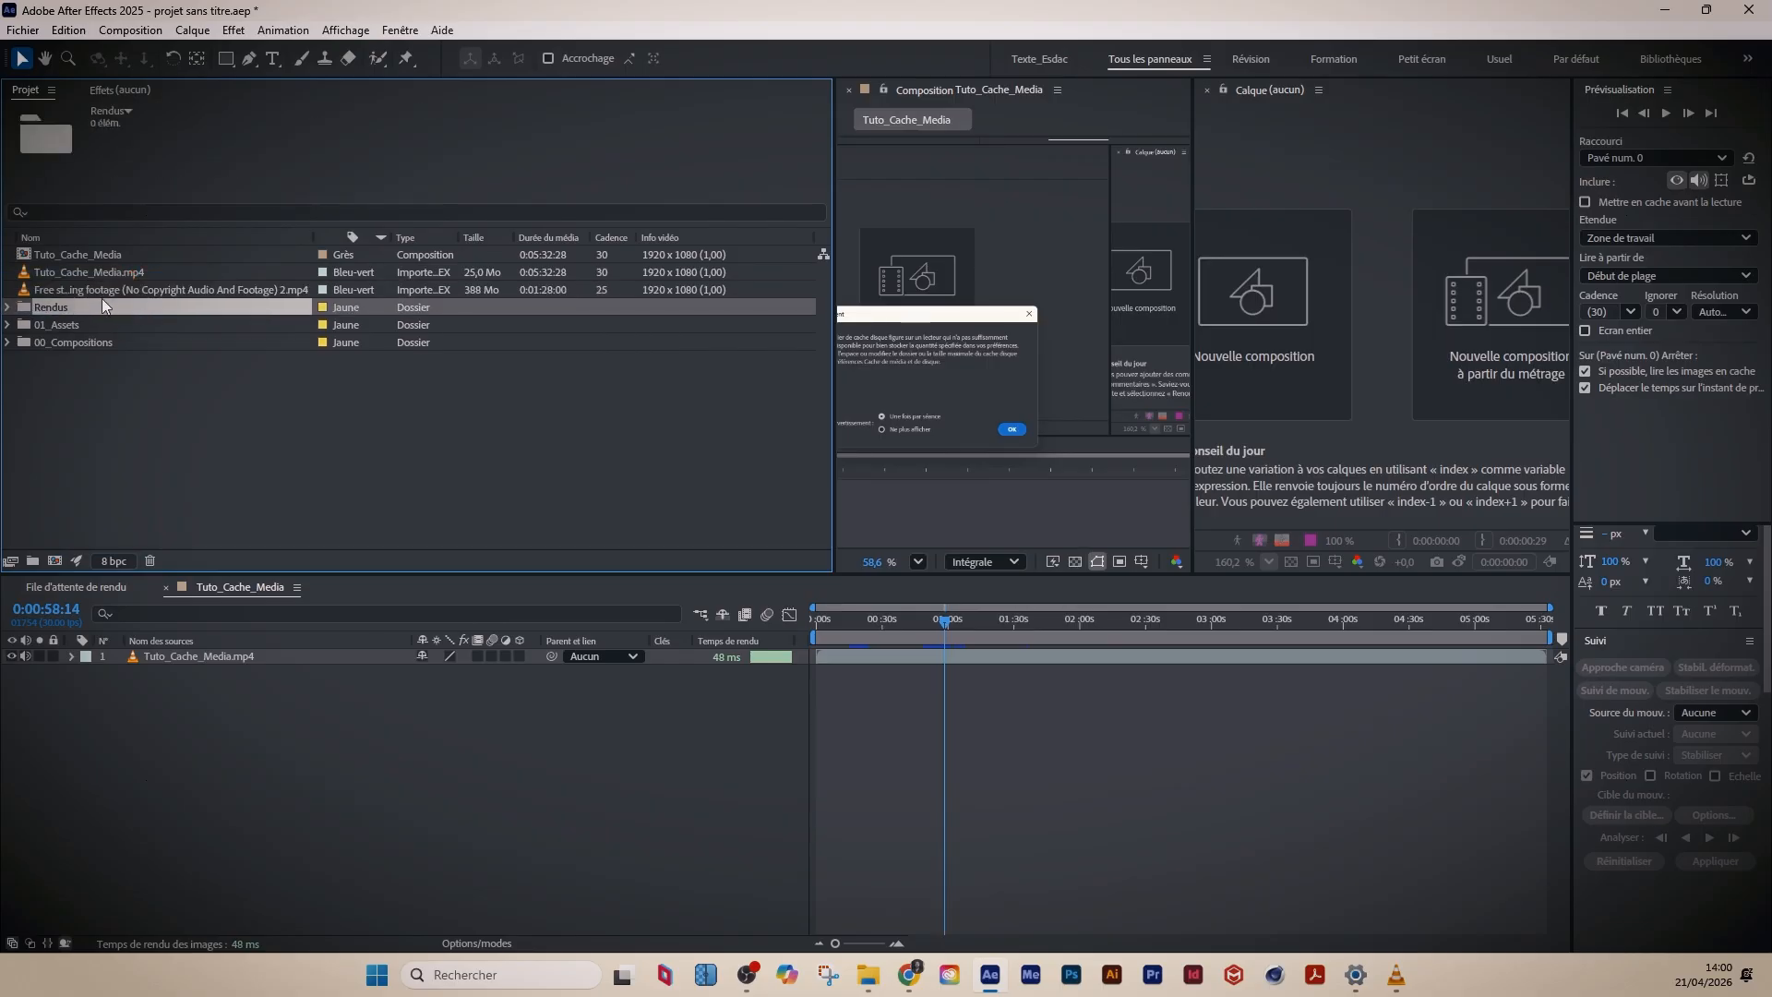
pyautogui.moveTo(99, 287); pyautogui.dragTo(56, 561)
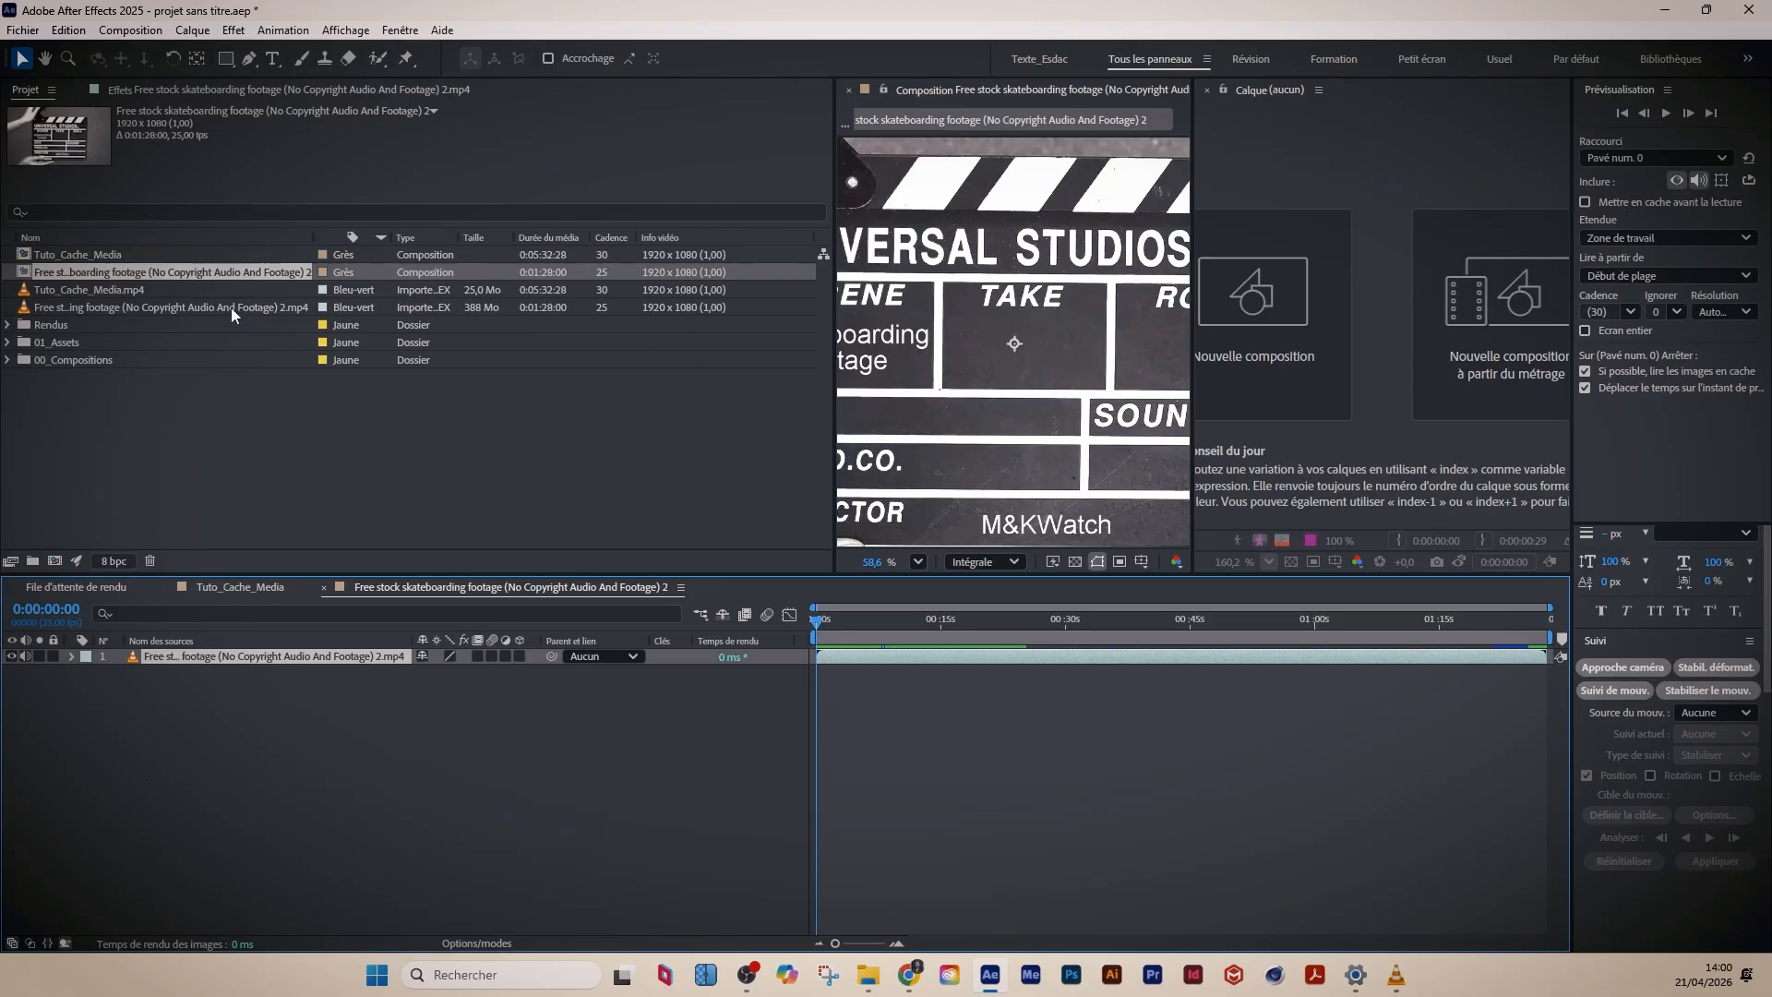
# - Move the skateboarding composition's playhead to 0:00:08:14, enlarge the viewer to show the whole frame, and widen the project name column
pyautogui.moveTo(875, 633)
pyautogui.mouseDown()
pyautogui.moveTo(960, 627)
pyautogui.moveTo(864, 633)
pyautogui.moveTo(887, 628)
pyautogui.mouseUp()
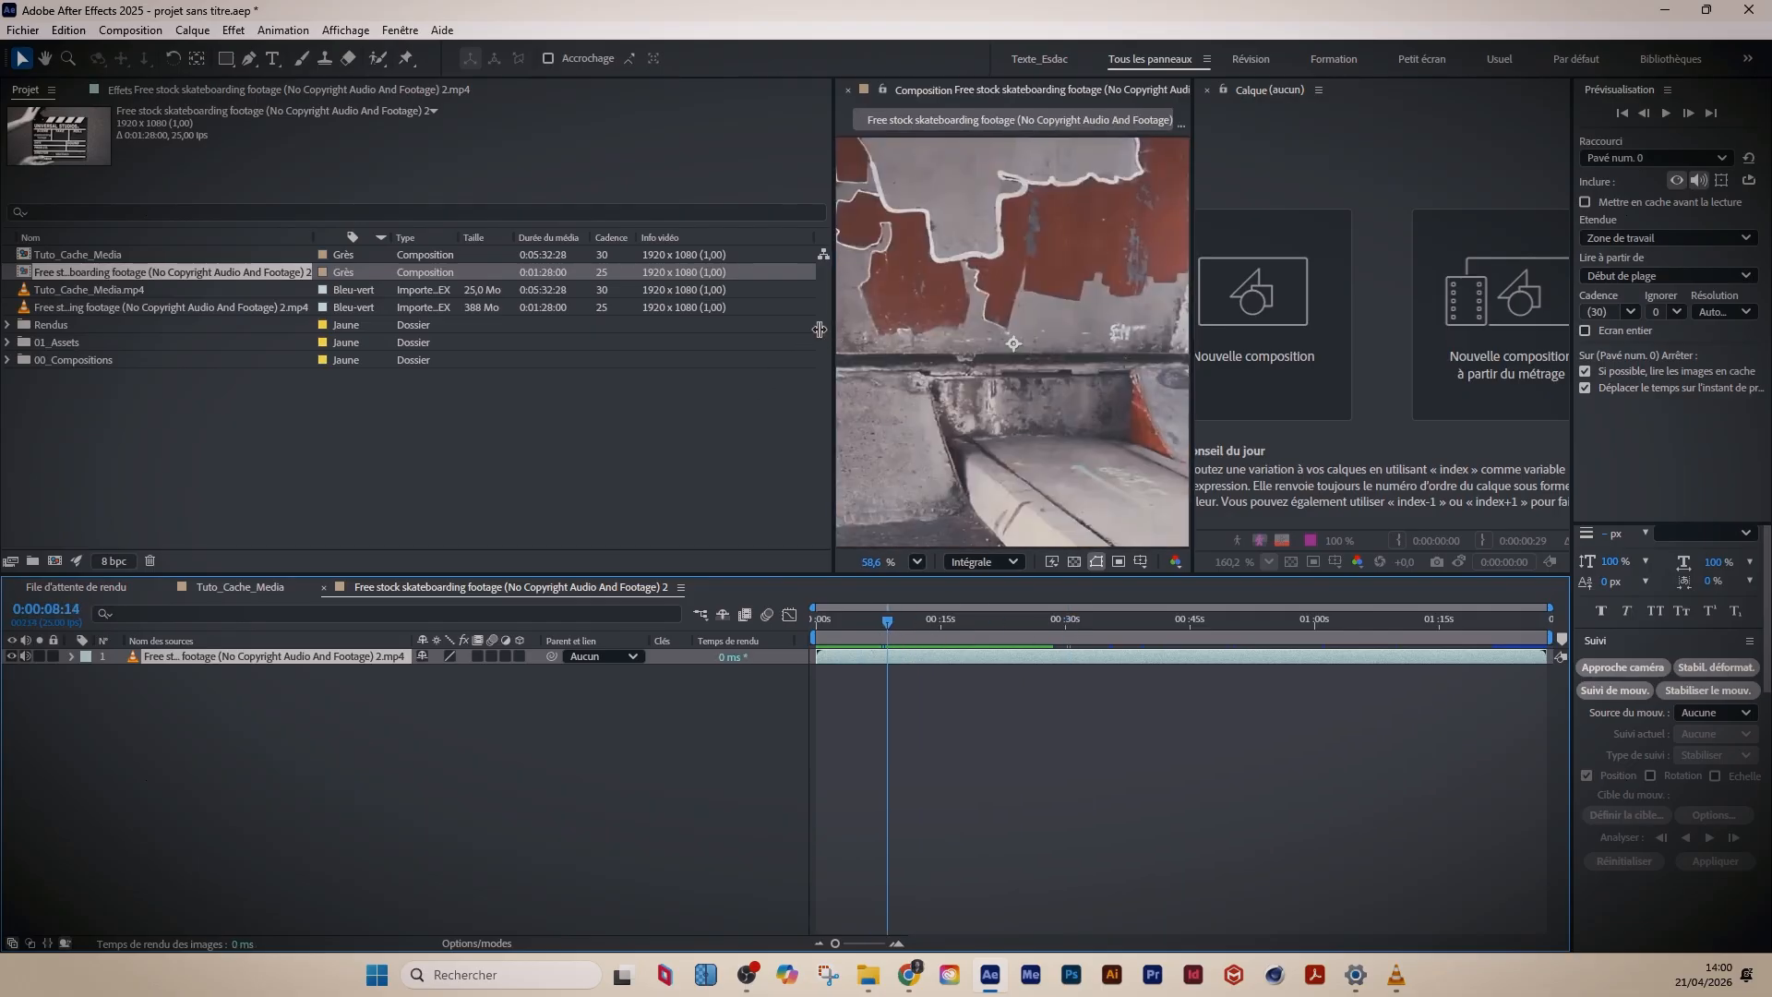
pyautogui.moveTo(835, 328); pyautogui.dragTo(513, 332)
pyautogui.moveTo(1182, 340); pyautogui.dragTo(1353, 342)
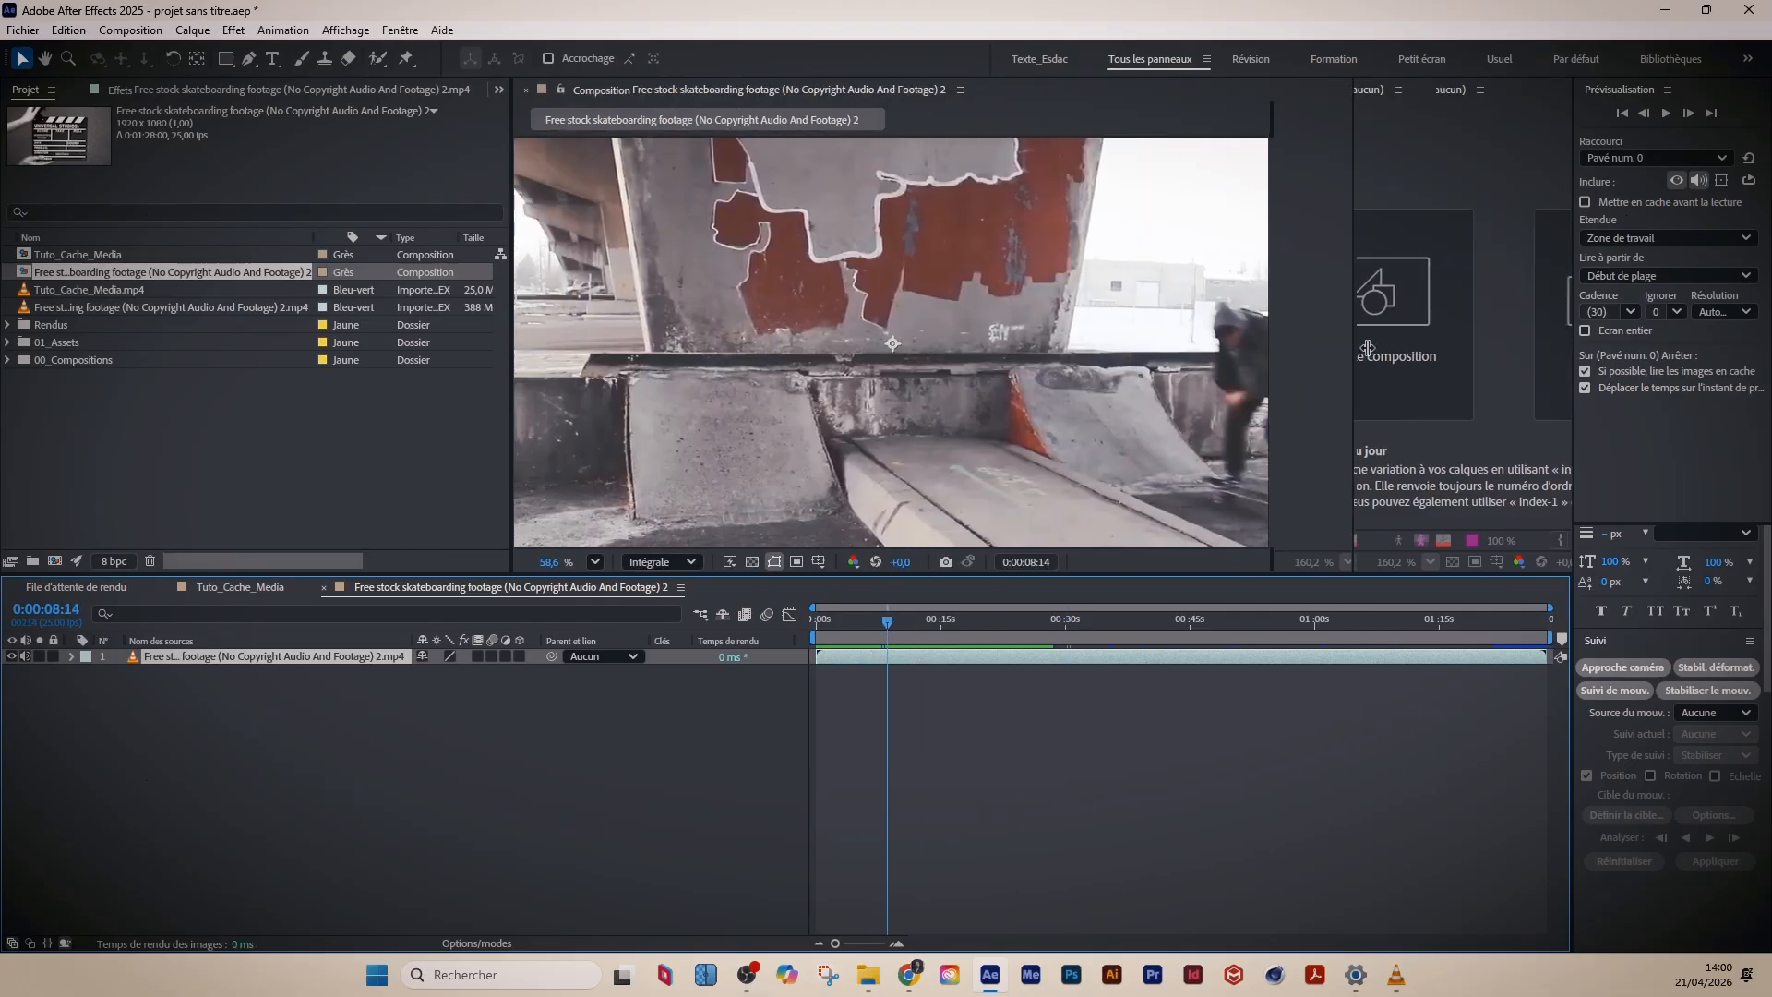
pyautogui.click(797, 349)
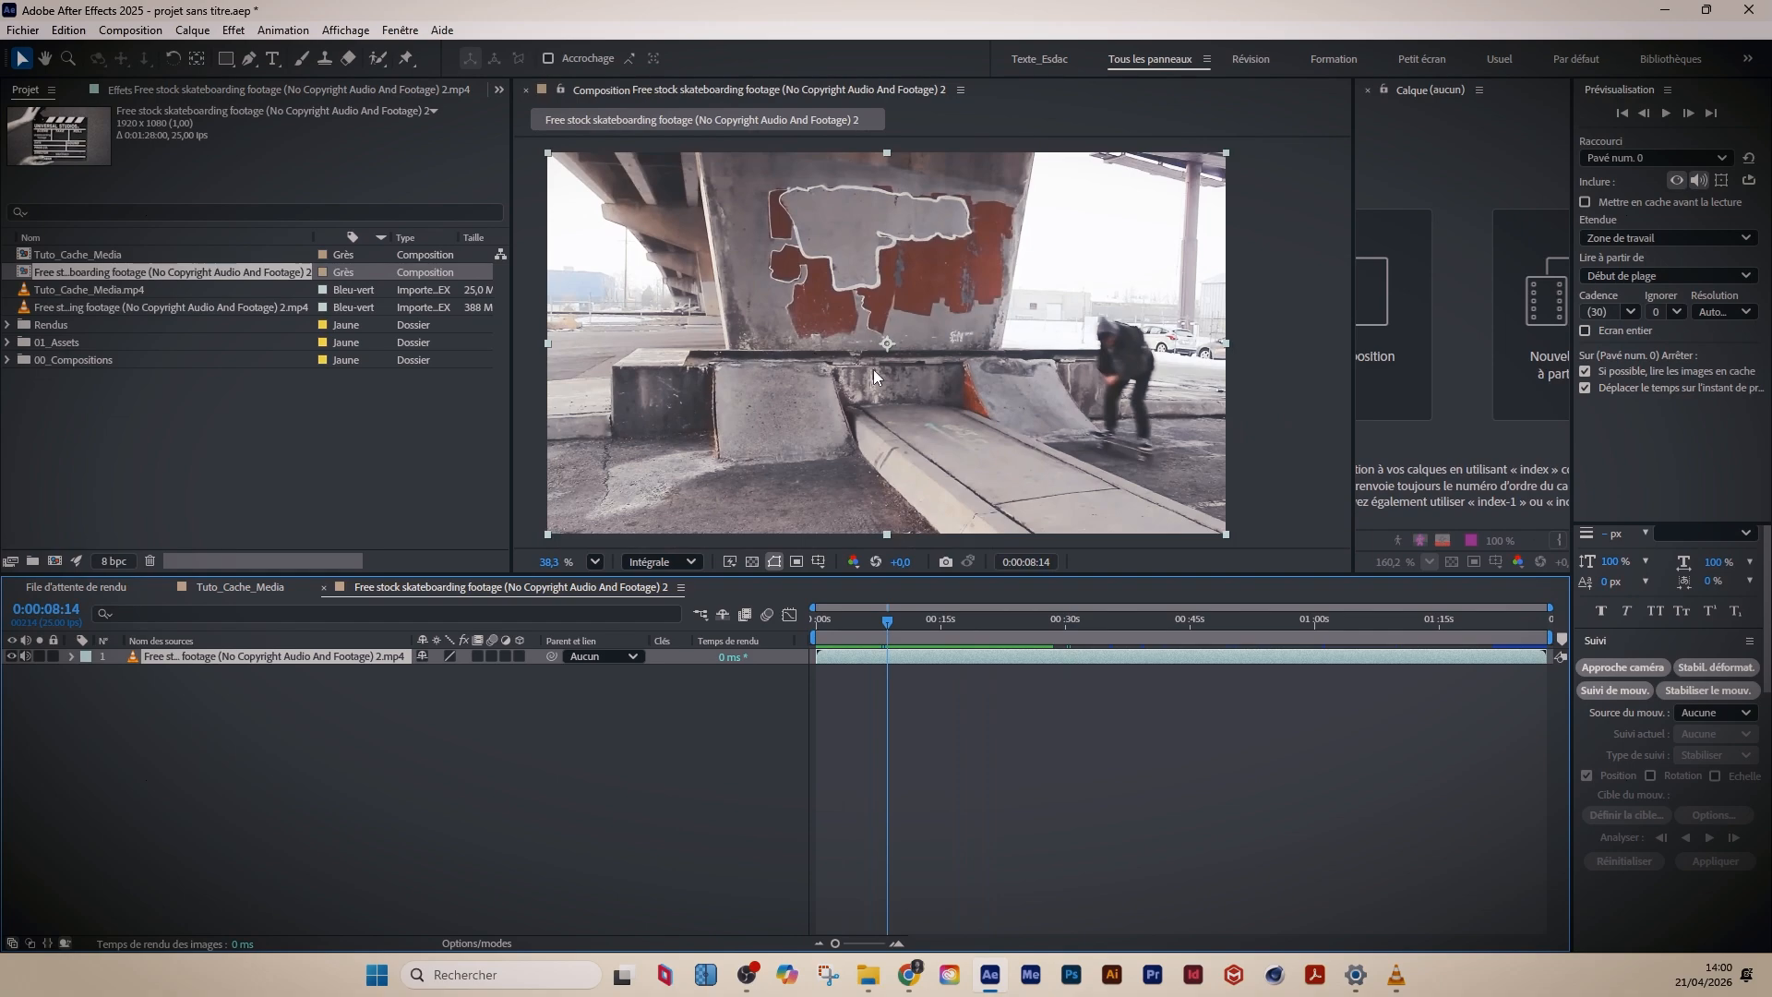
pyautogui.moveTo(506, 307); pyautogui.dragTo(500, 307)
pyautogui.moveTo(312, 236); pyautogui.dragTo(370, 236)
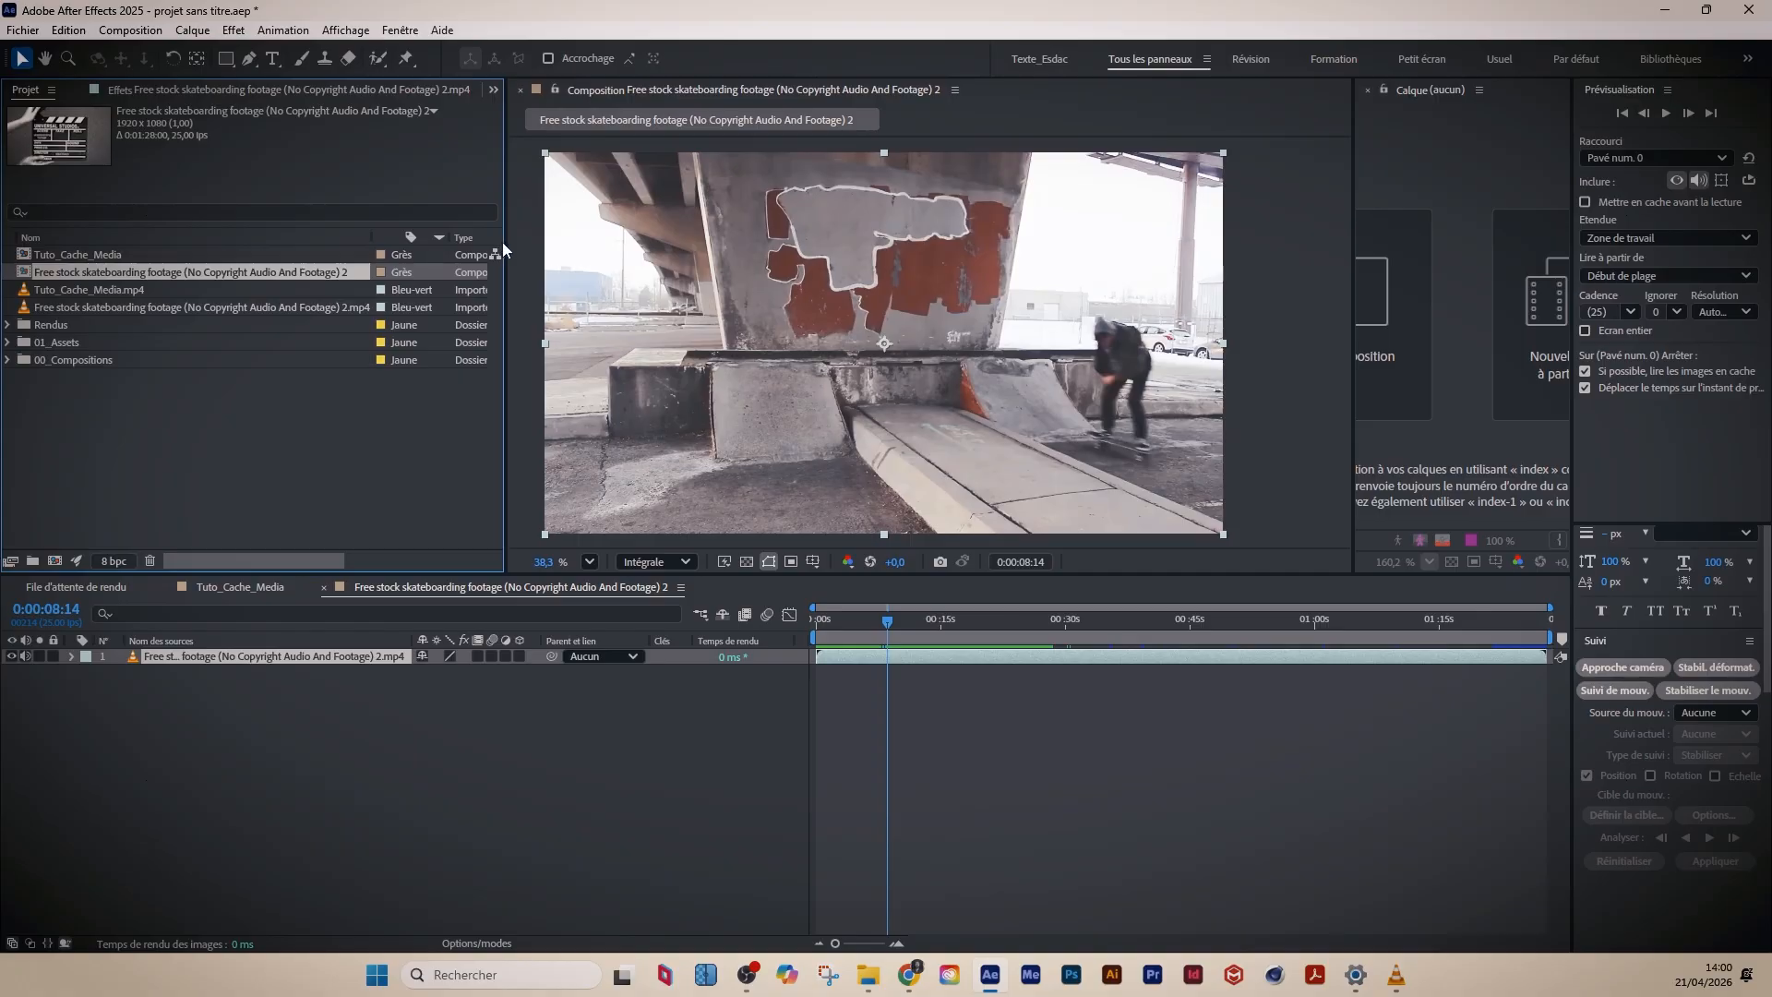
# - Create a 1920 x 1080, 30 fps composition lasting 0:02:30:00 and place the rendered skateboarding 2.mp4 in it
pyautogui.click(352, 447)
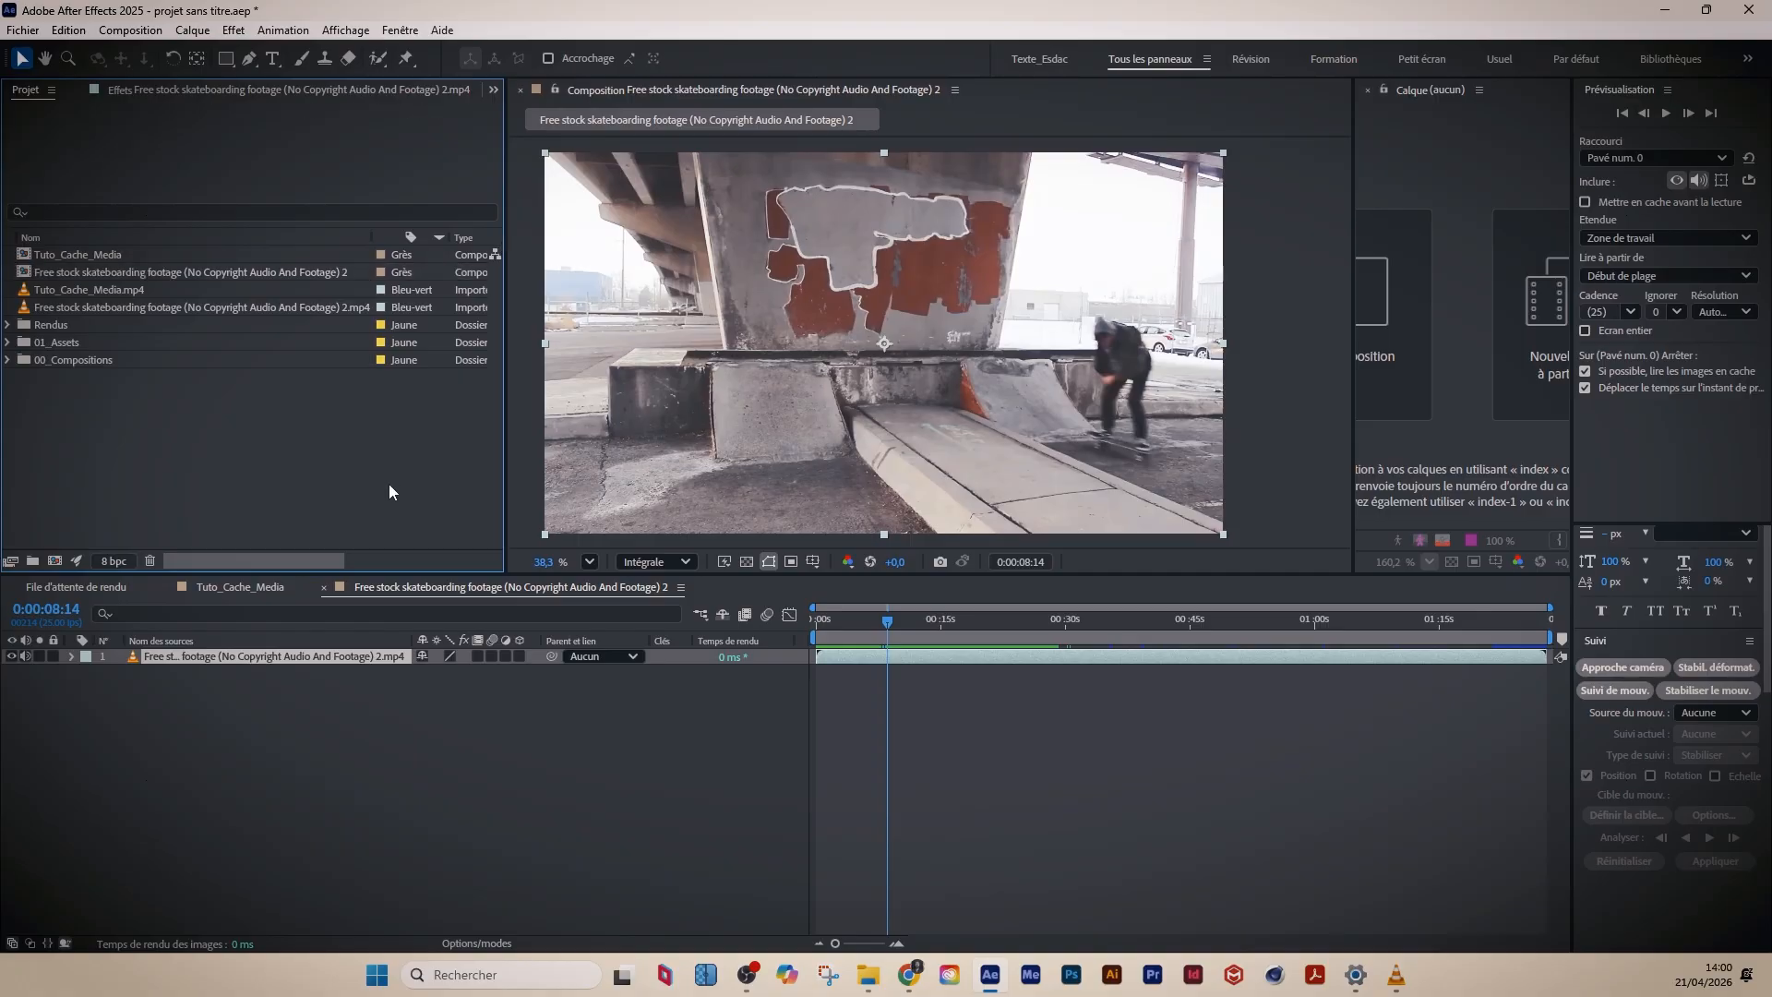
pyautogui.hotkey('ctrl', 'n')
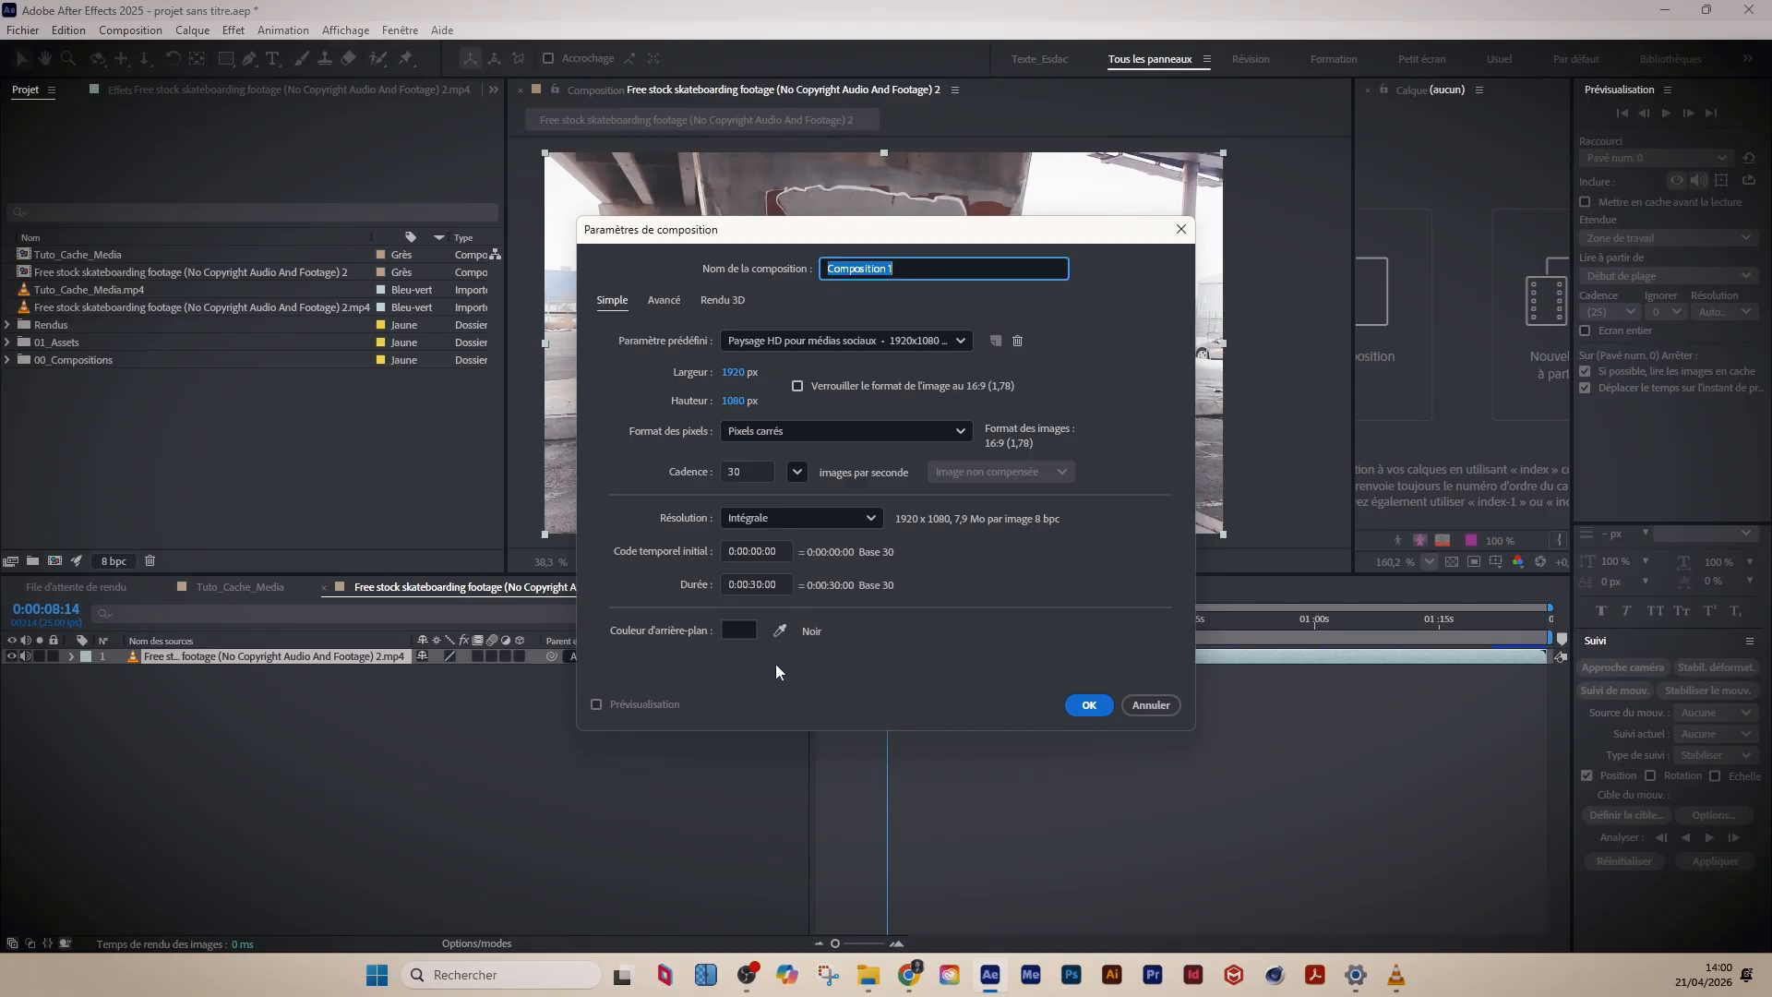
pyautogui.click(748, 581)
pyautogui.press('BackSpace')
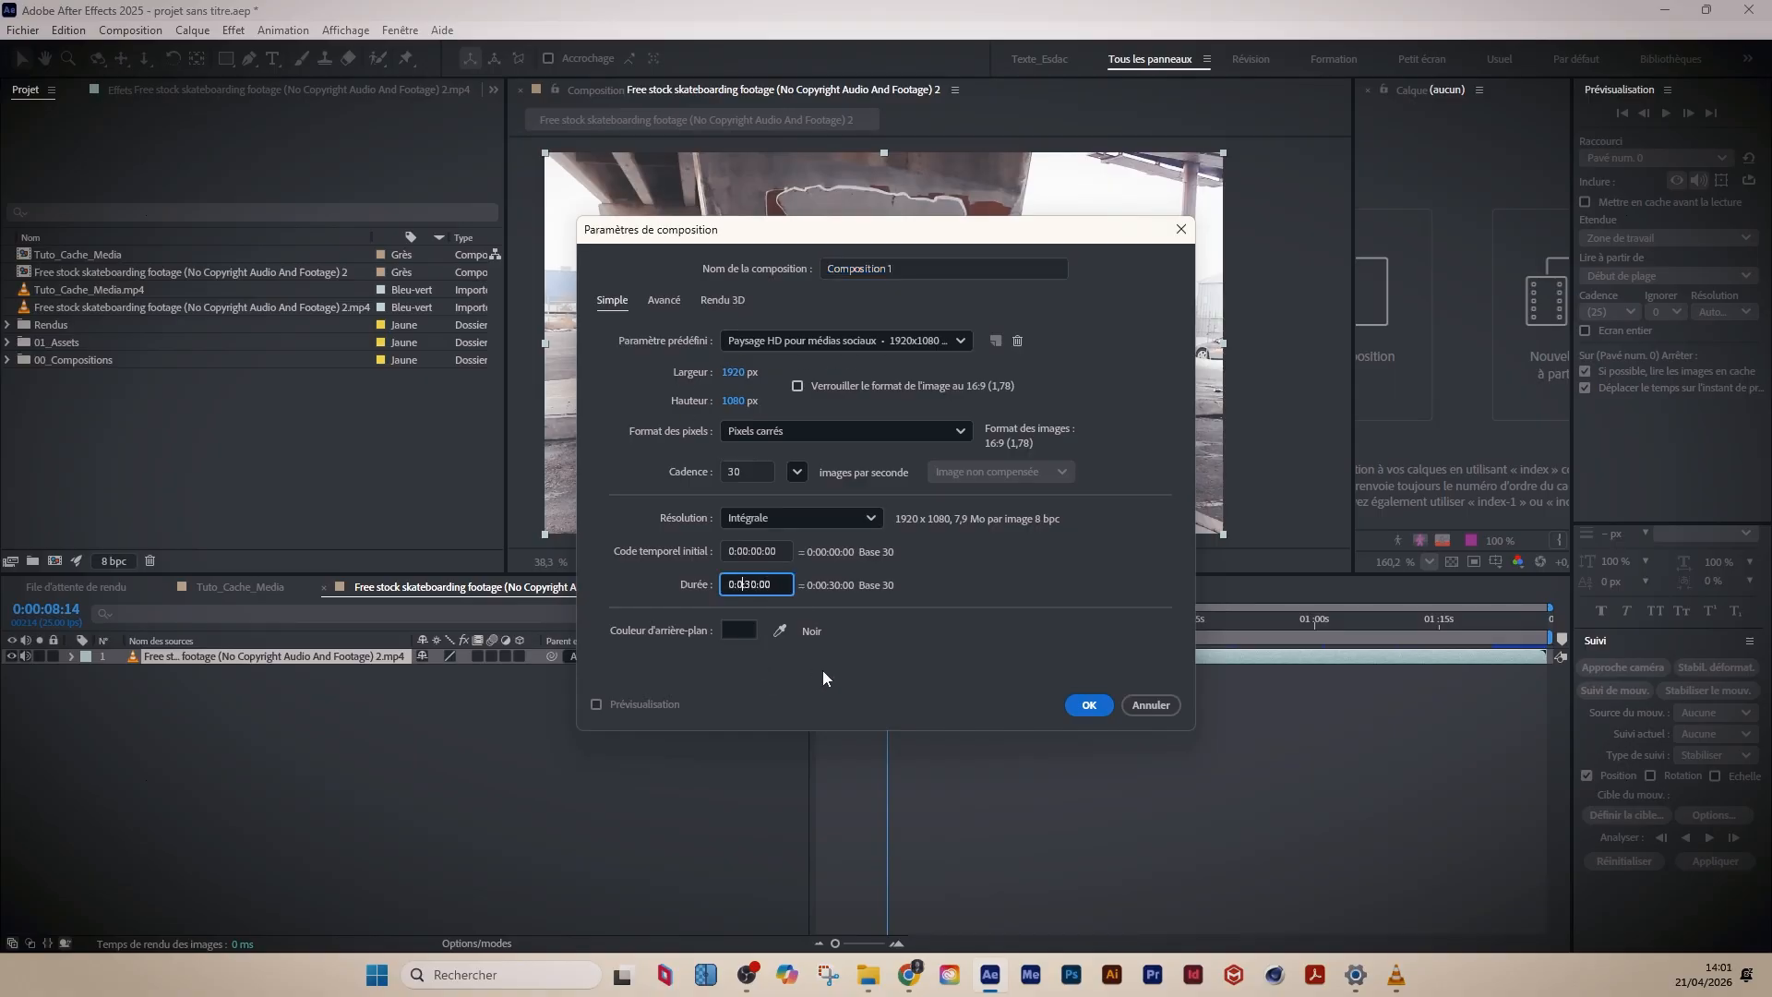
pyautogui.write('2')
pyautogui.press('Return')
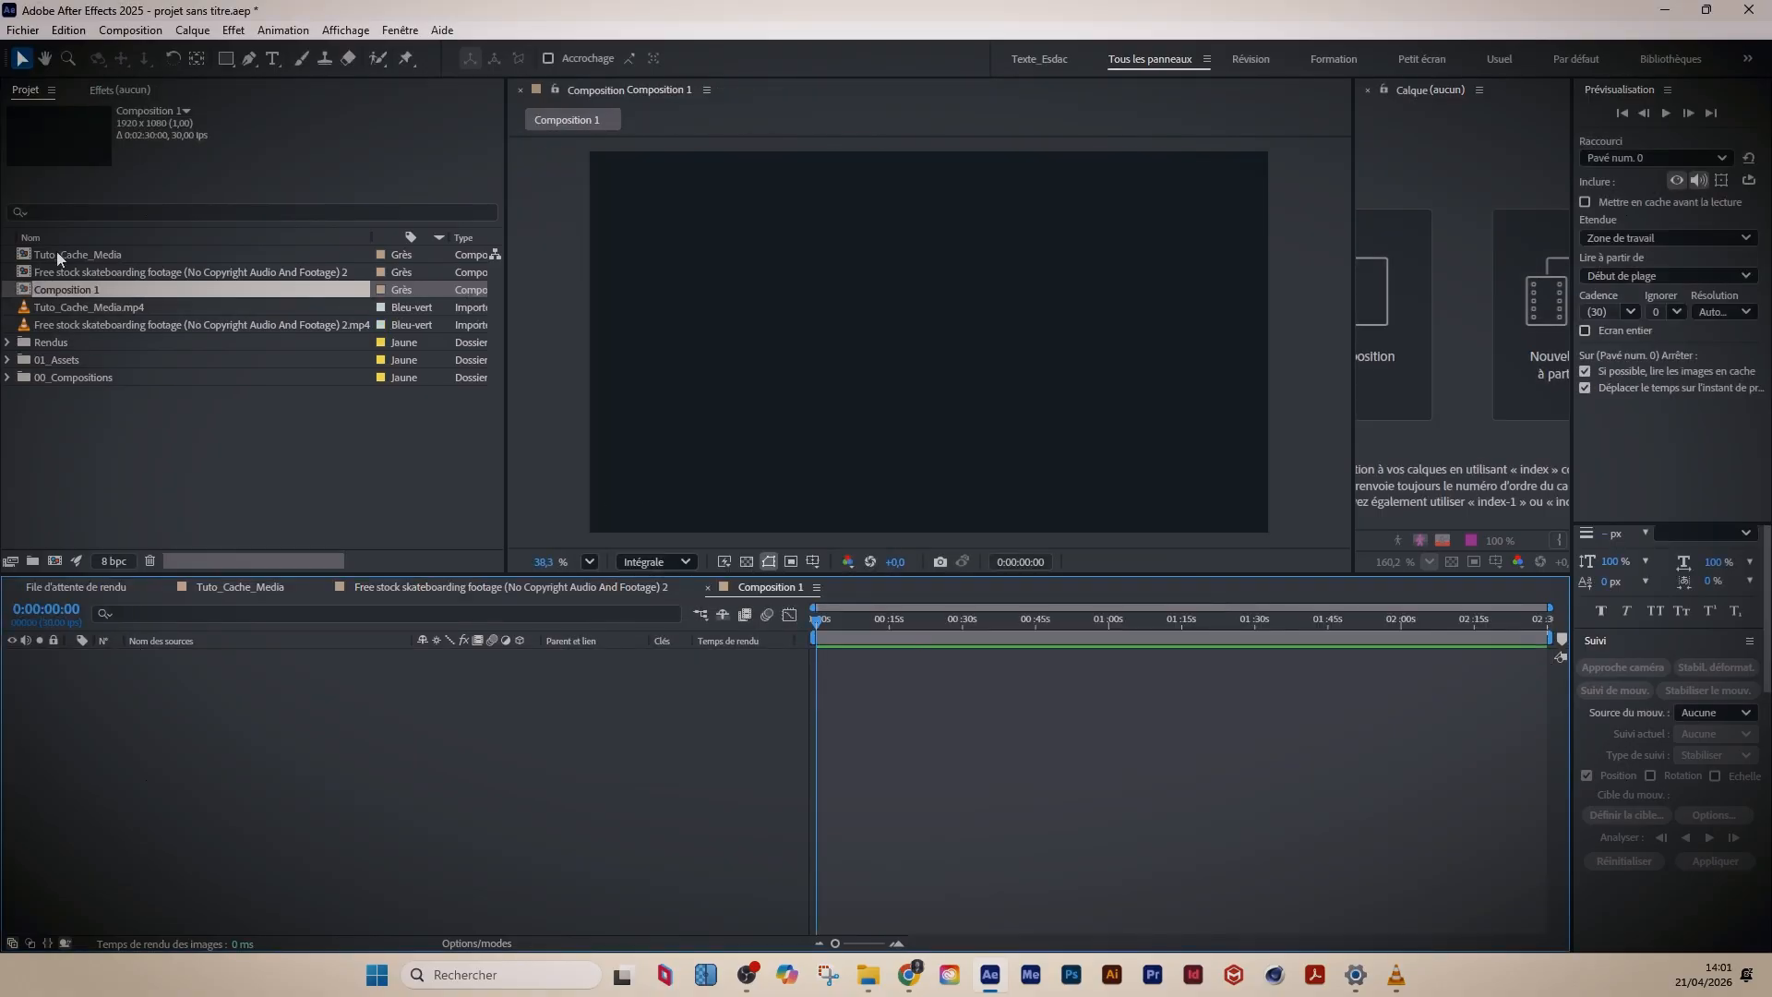
pyautogui.moveTo(82, 325); pyautogui.dragTo(420, 827)
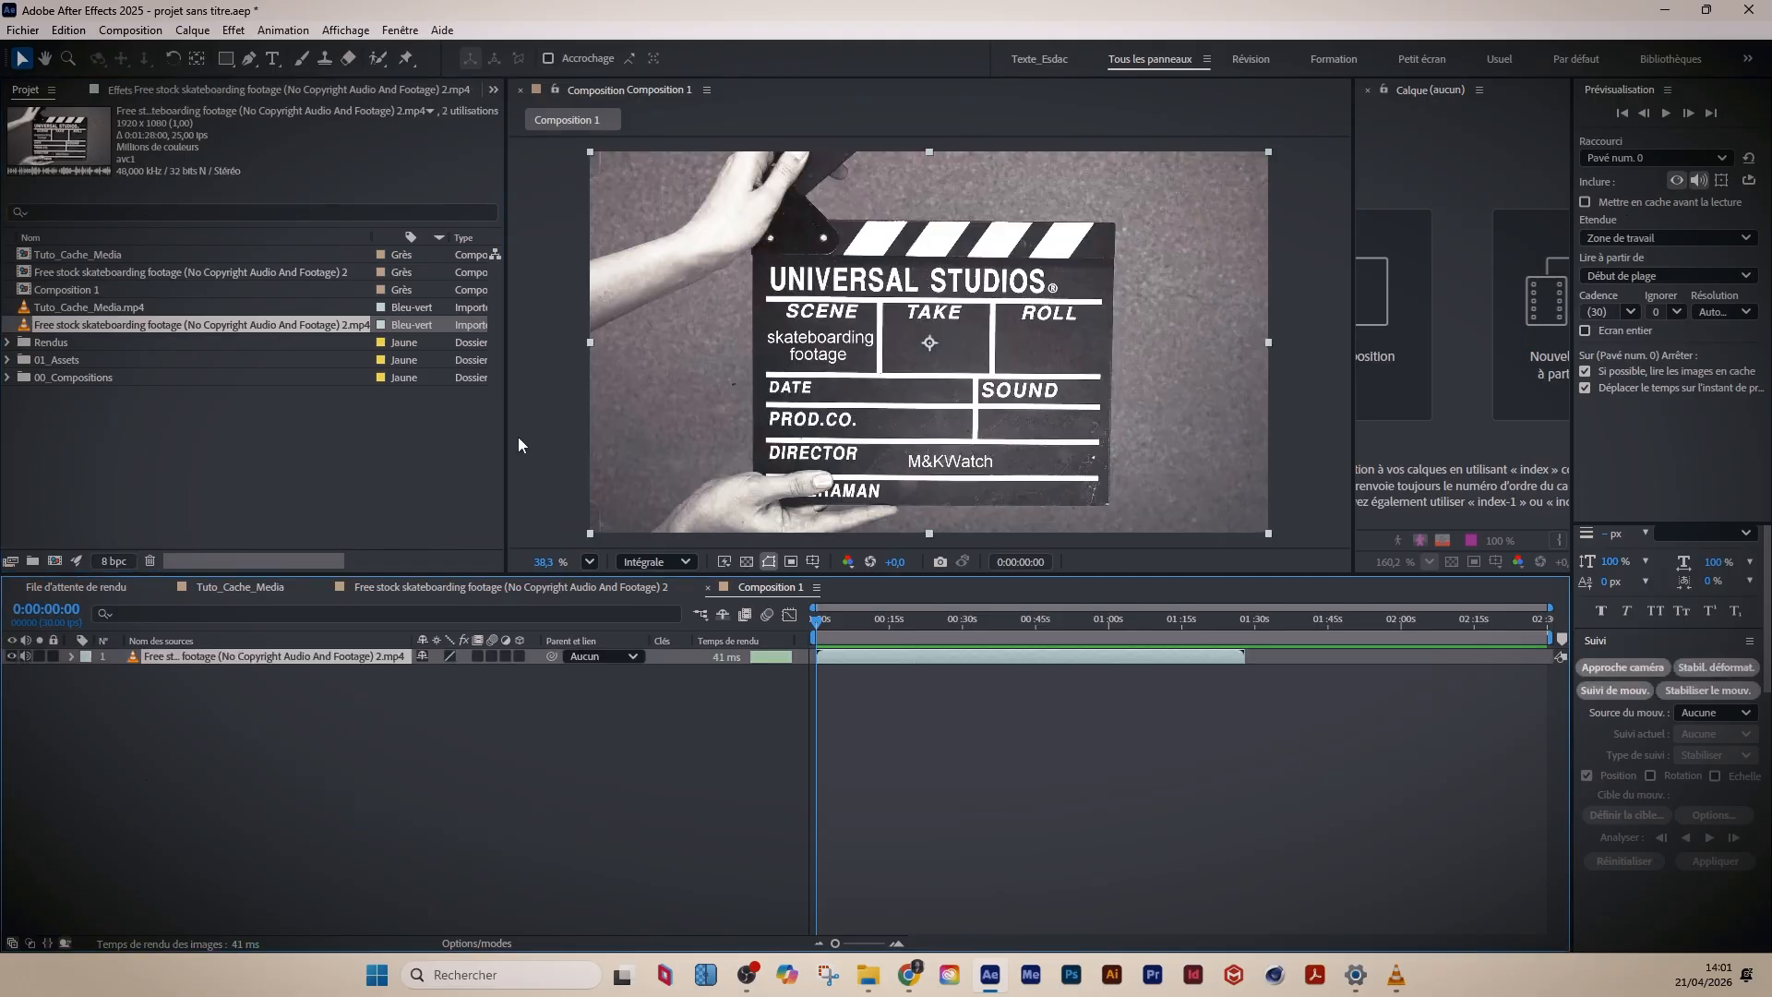
# - Compare the frame rates of the new composition and the skateboarding MP4, and check the composition settings of the footage-based skateboarding composition
pyautogui.moveTo(507, 420); pyautogui.dragTo(865, 420)
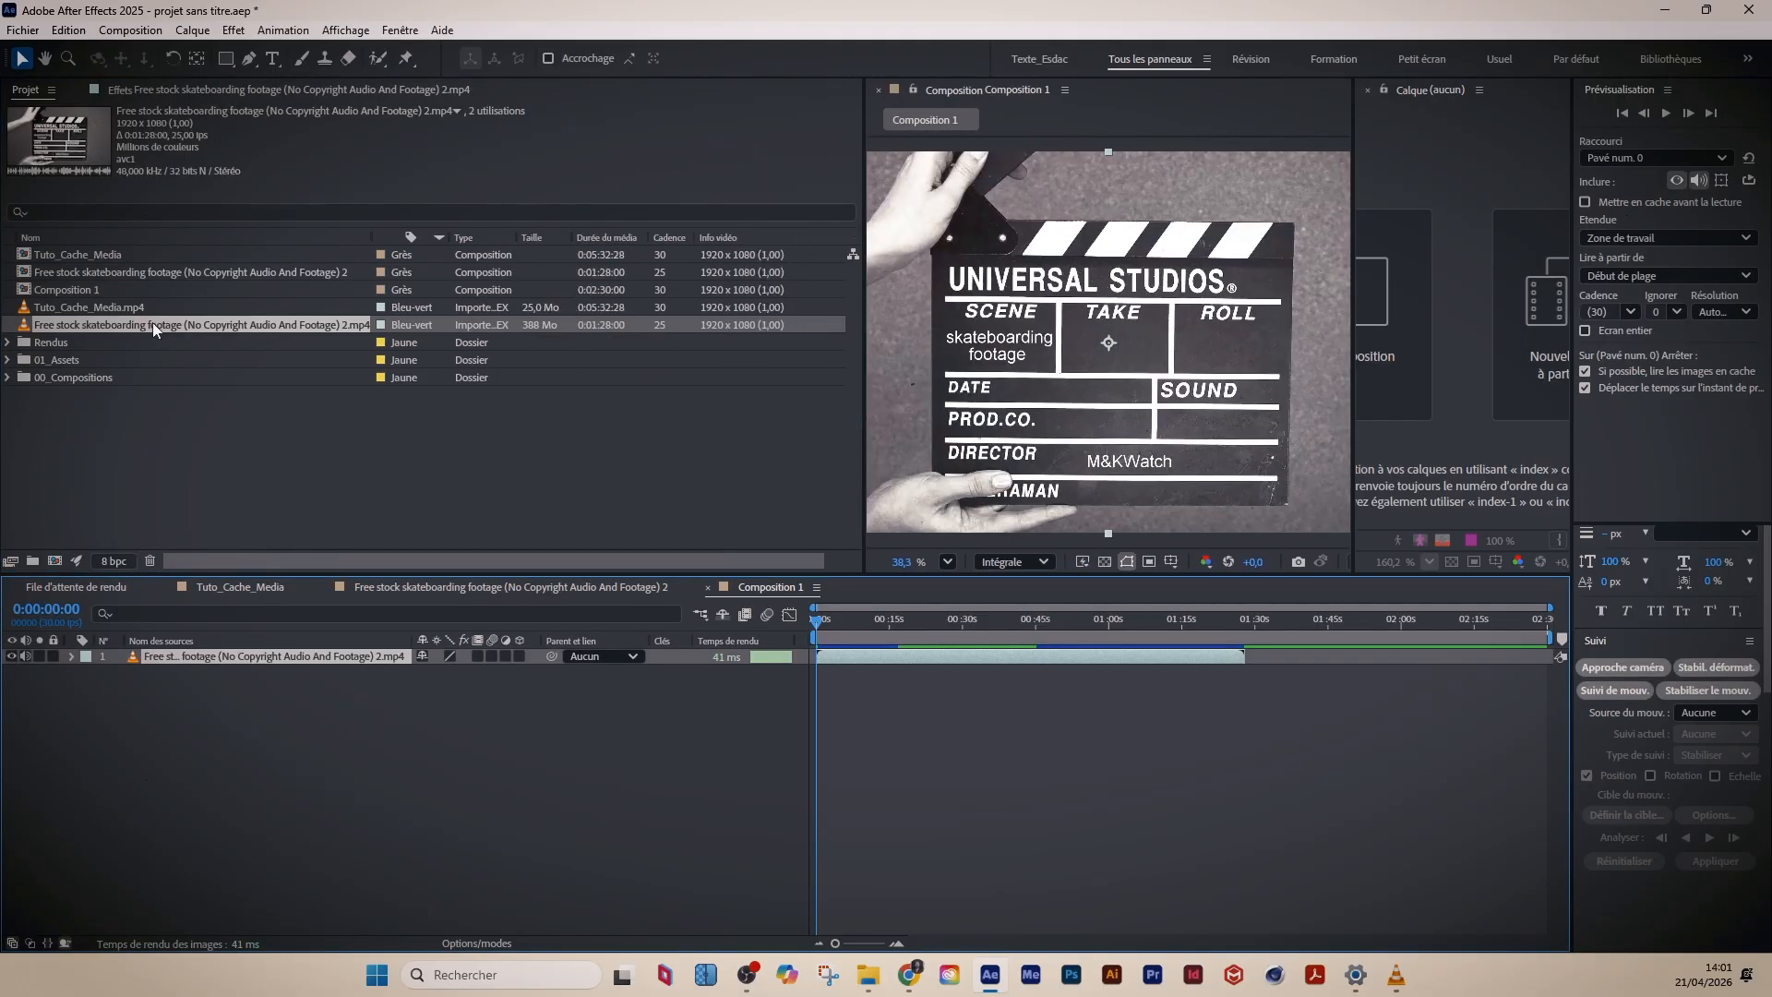
pyautogui.click(75, 290)
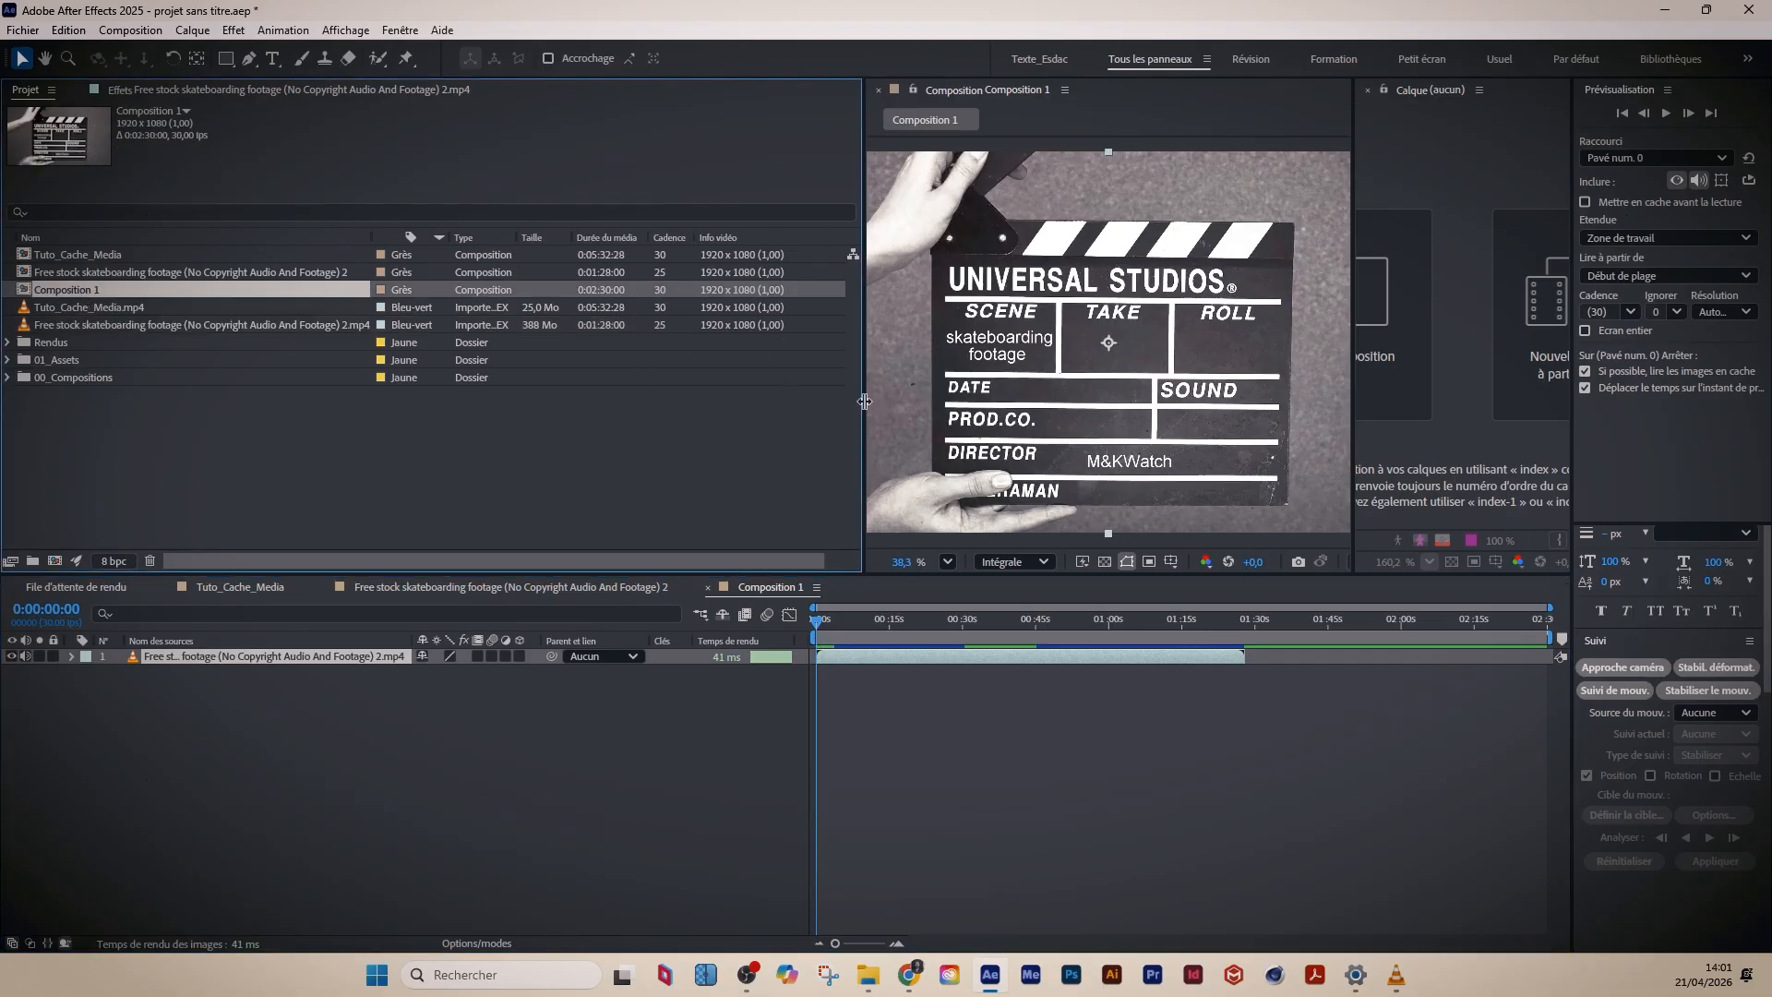
pyautogui.moveTo(866, 400); pyautogui.dragTo(572, 427)
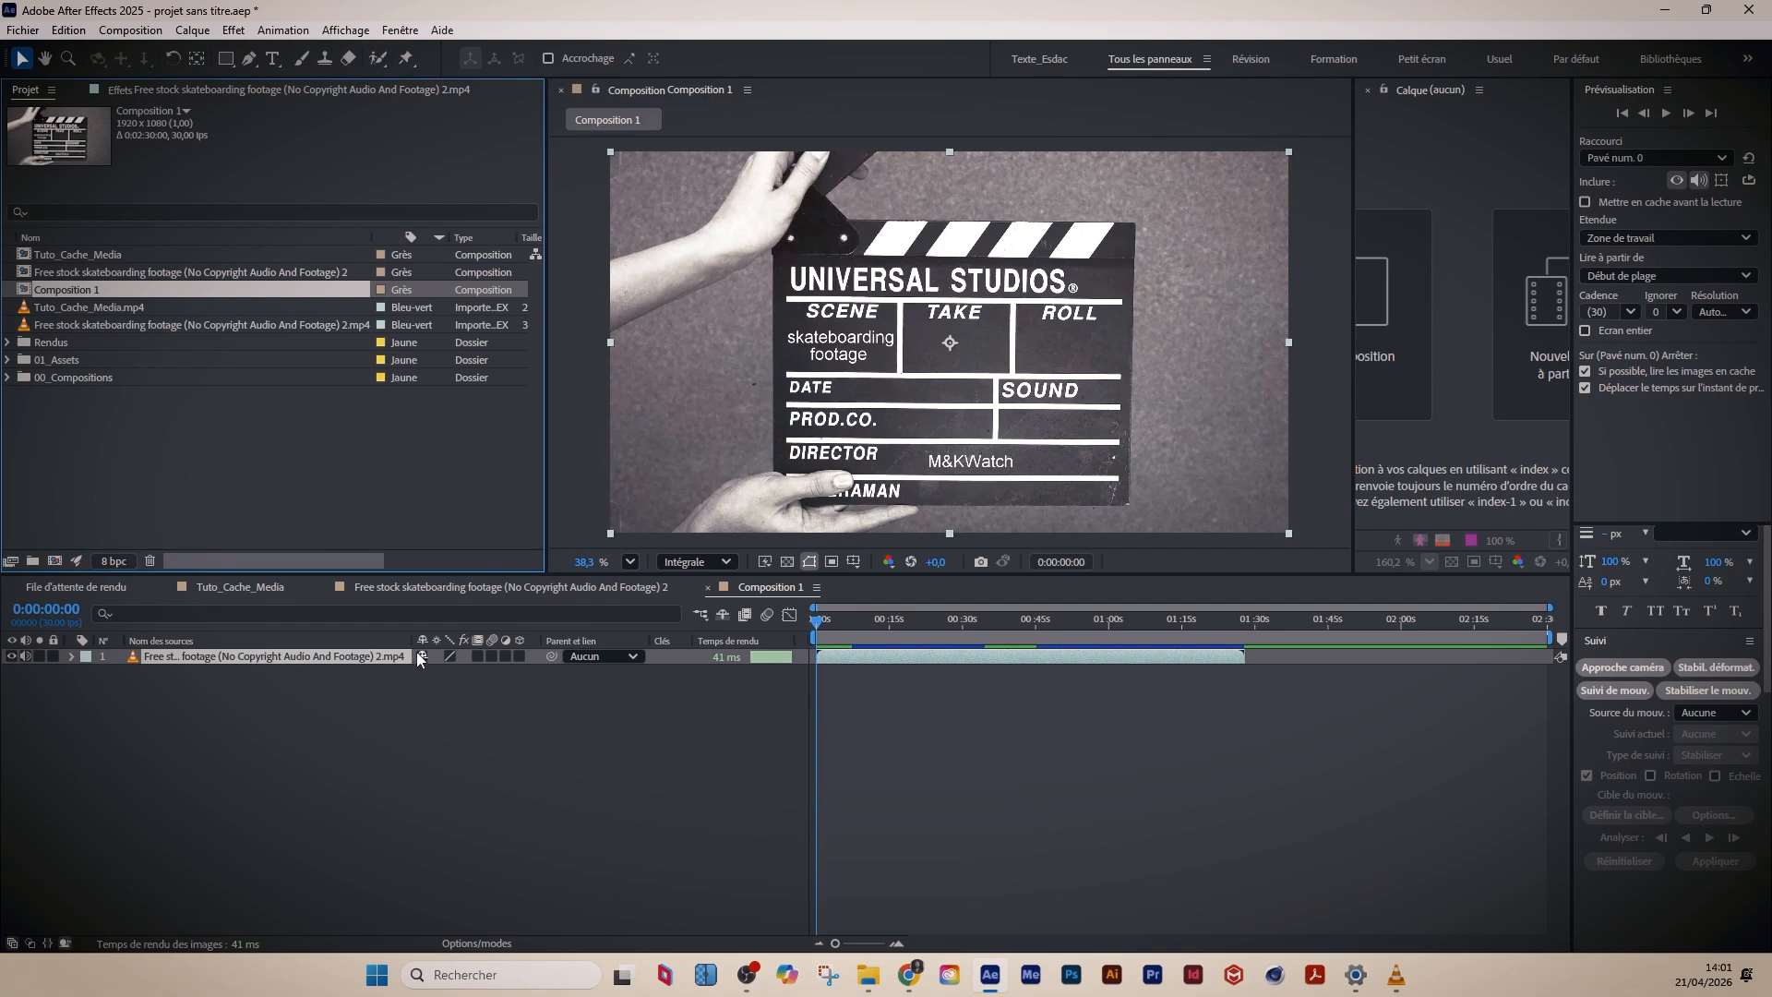
pyautogui.click(708, 587)
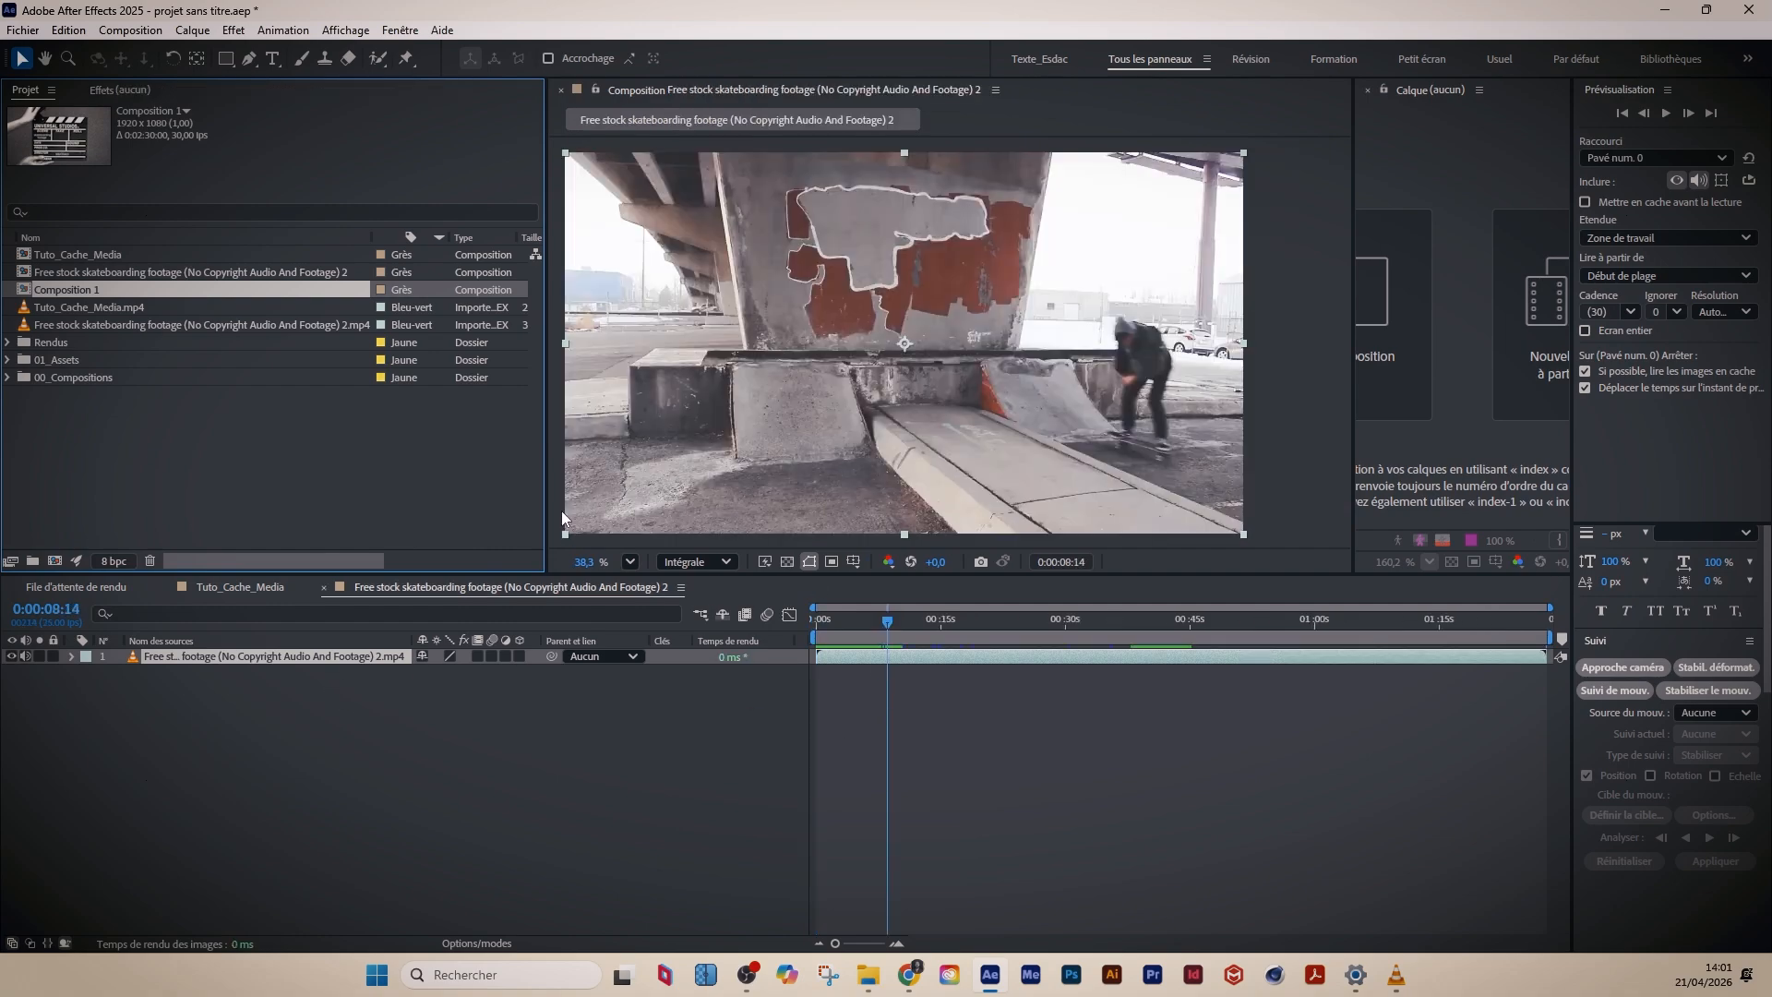
pyautogui.moveTo(543, 408); pyautogui.dragTo(865, 412)
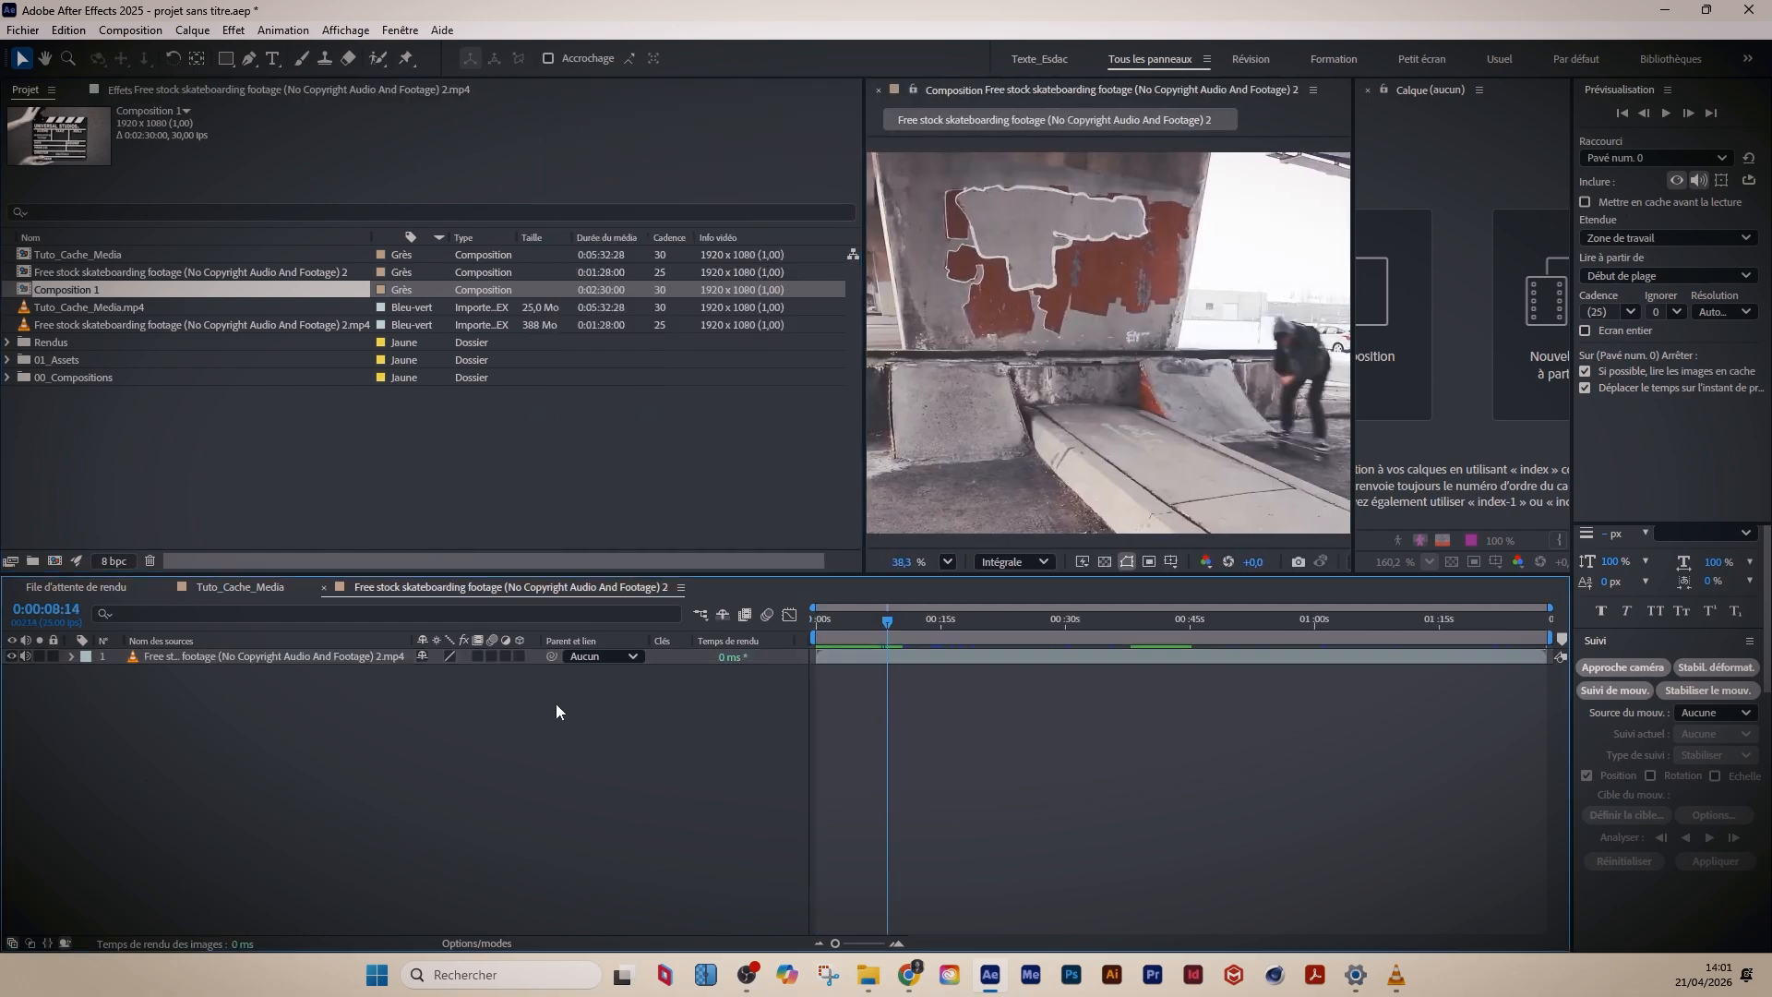
pyautogui.hotkey('ctrl', 'k')
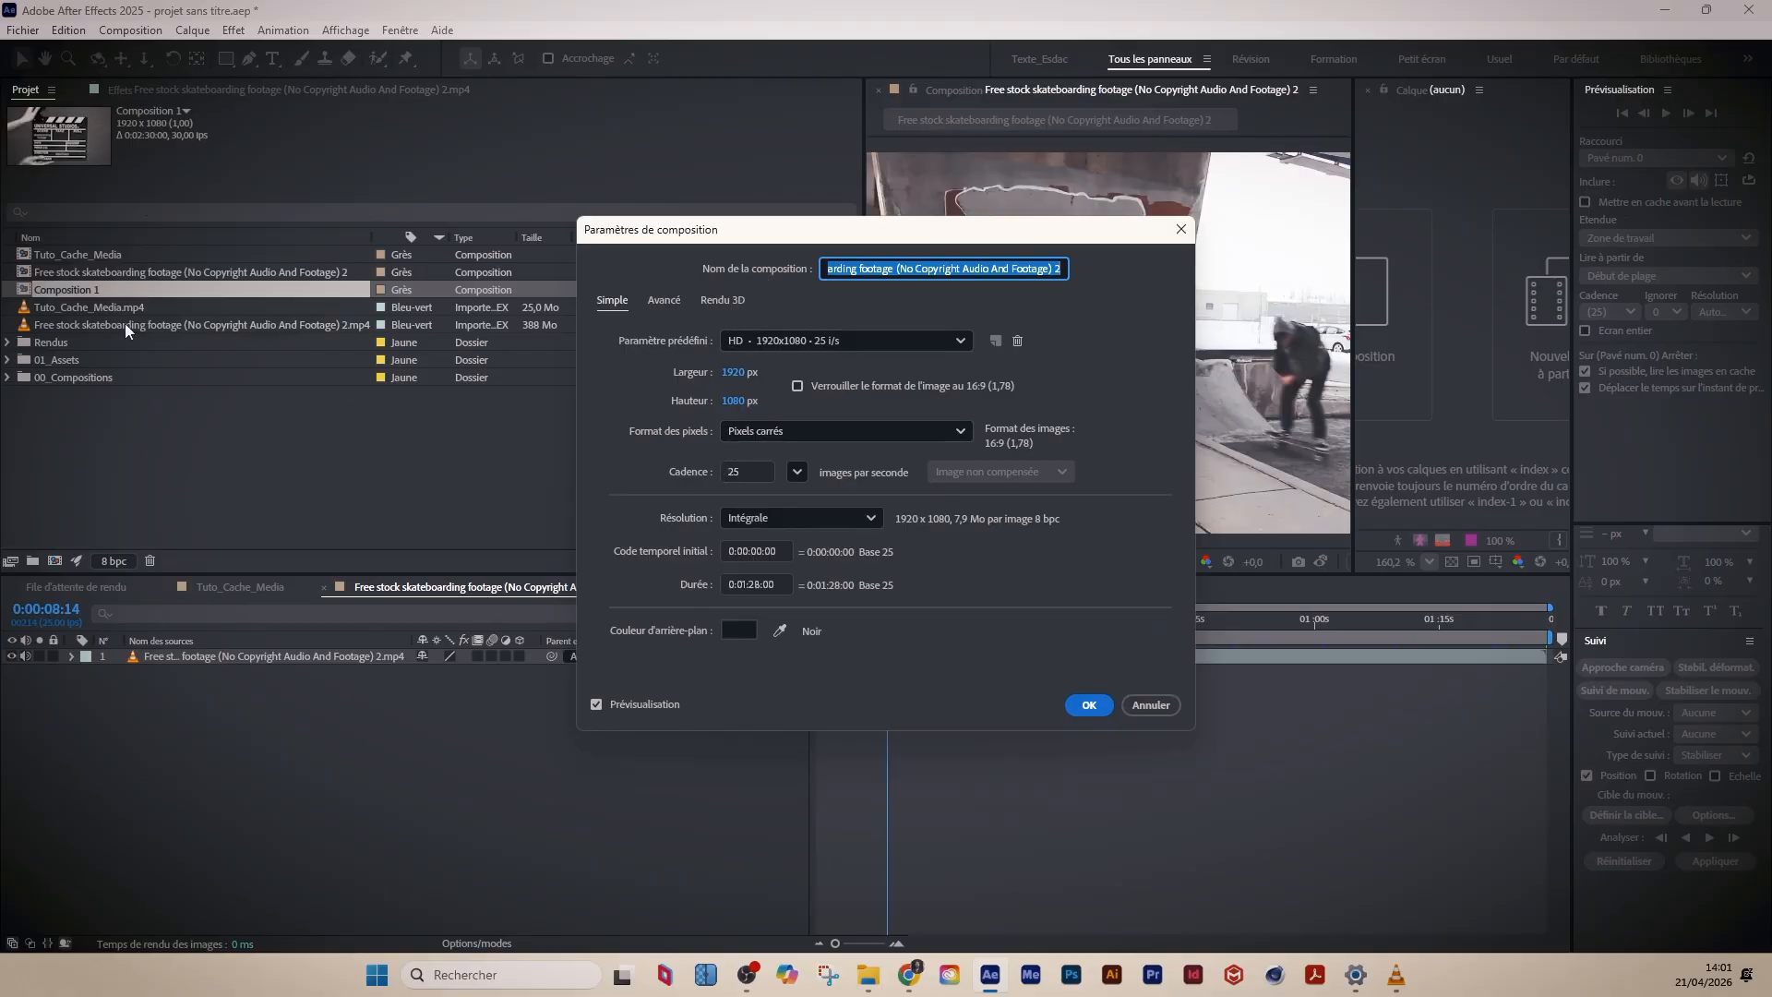
pyautogui.moveTo(936, 233); pyautogui.dragTo(1307, 238)
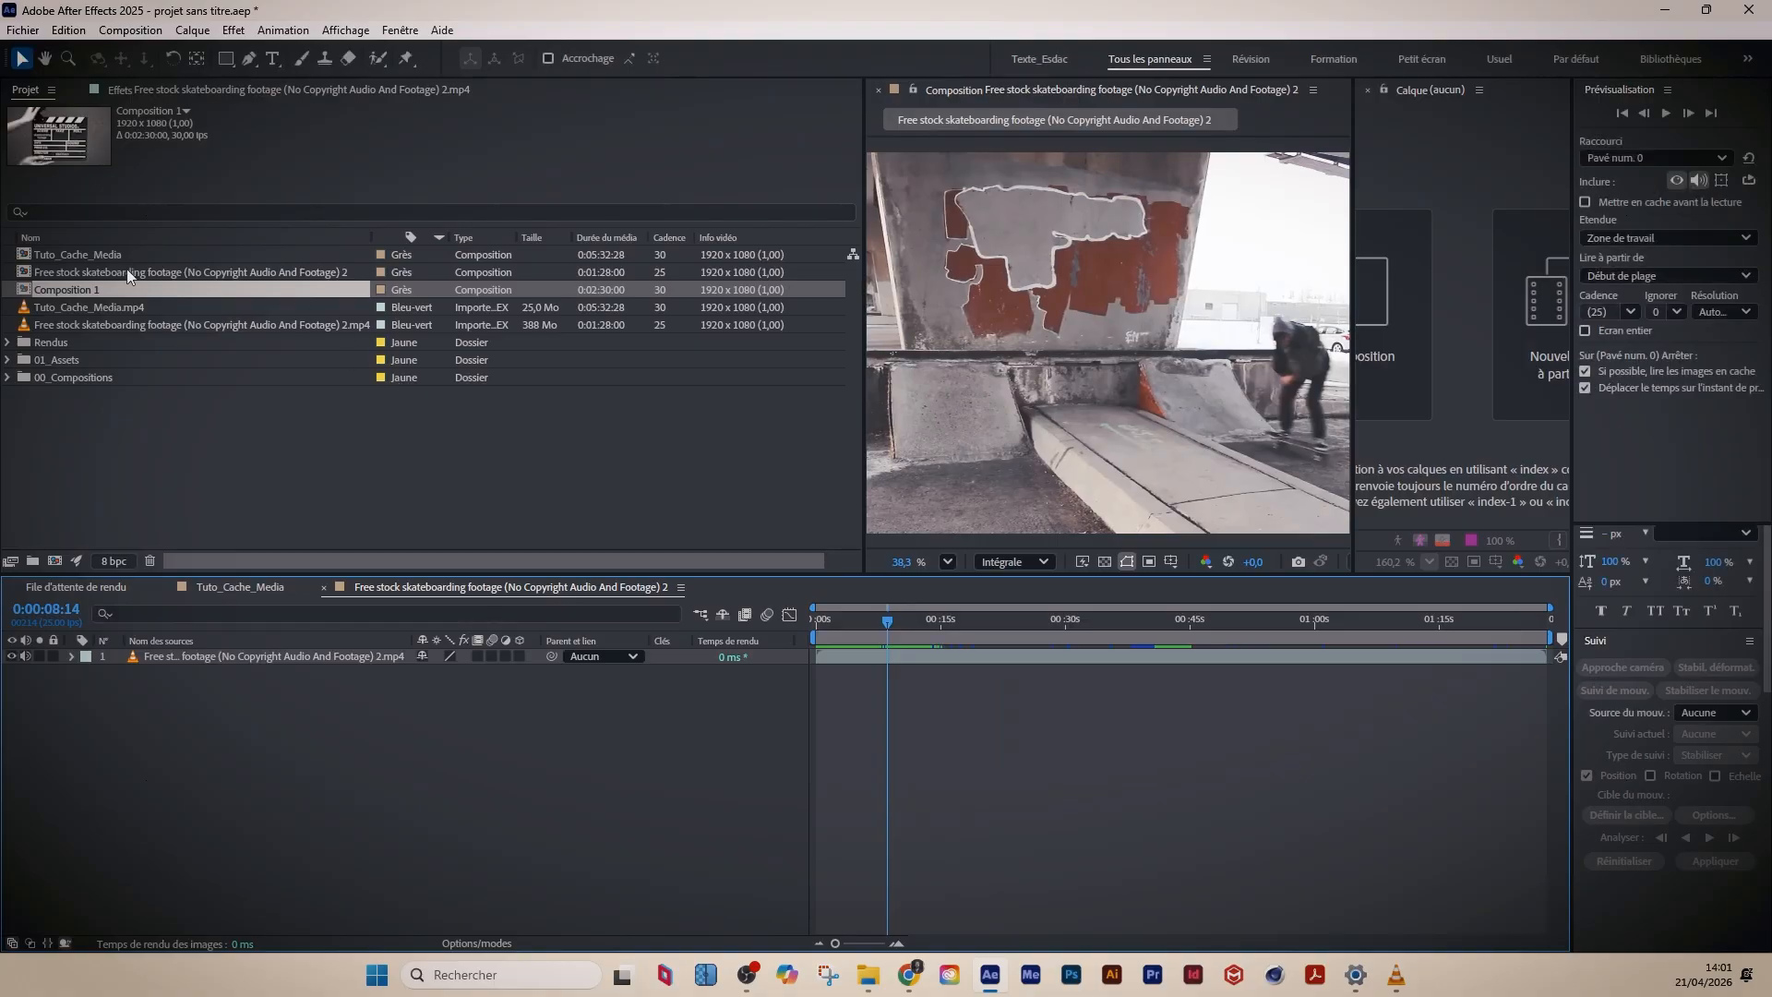
# - Delete Composition 1 from the project
pyautogui.click(98, 289)
pyautogui.press('Delete')
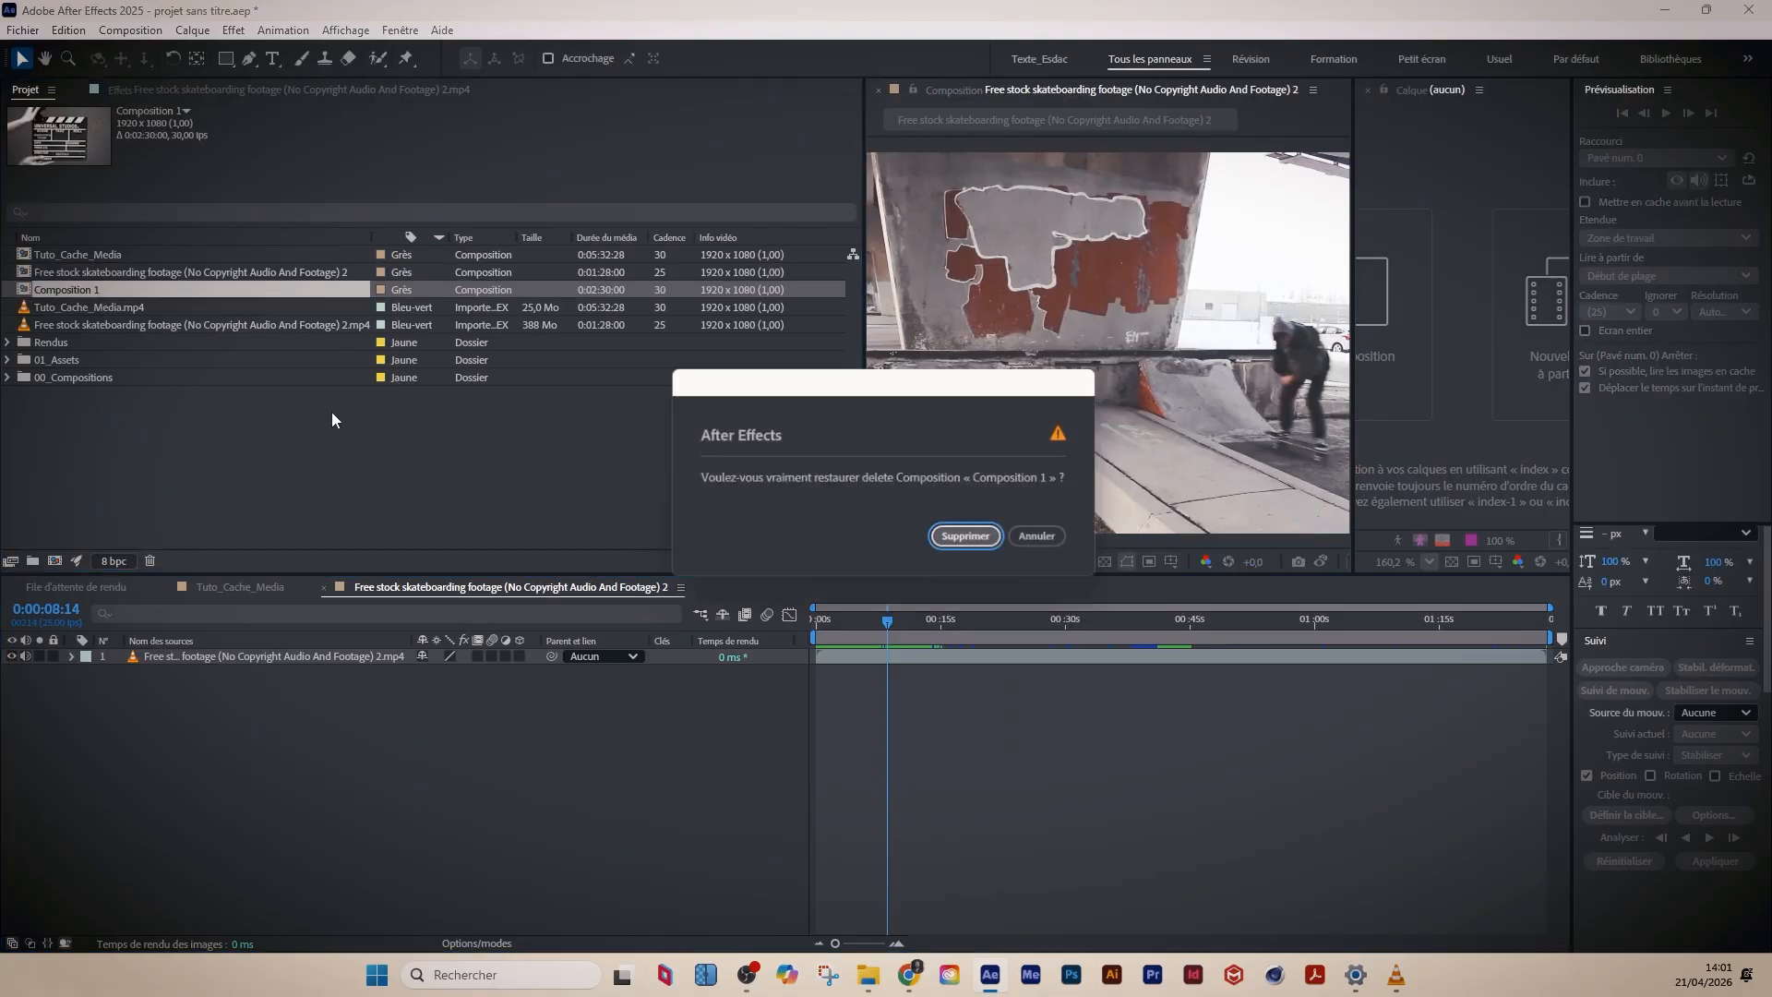
pyautogui.click(962, 645)
# - Move the skateboarding composition's playhead to the shot change at 0:00:25:22 and fit the whole frame in the viewer at 29.2%
pyautogui.click(120, 271)
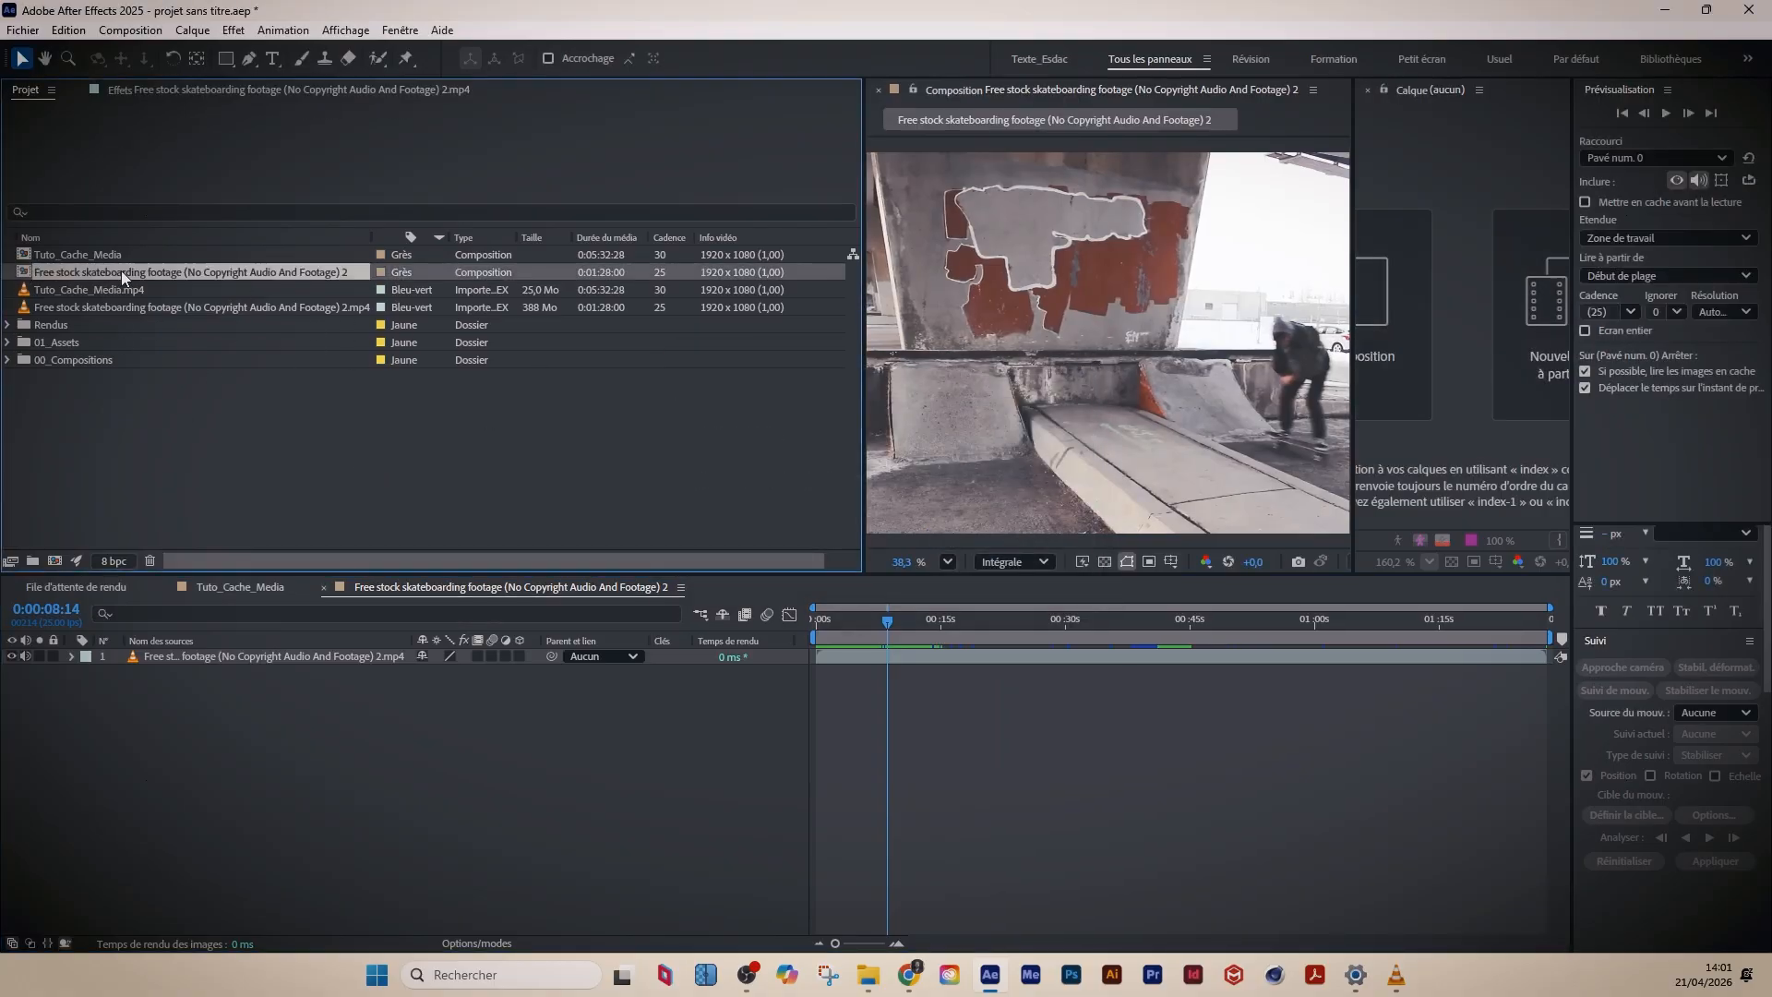
pyautogui.click(187, 306)
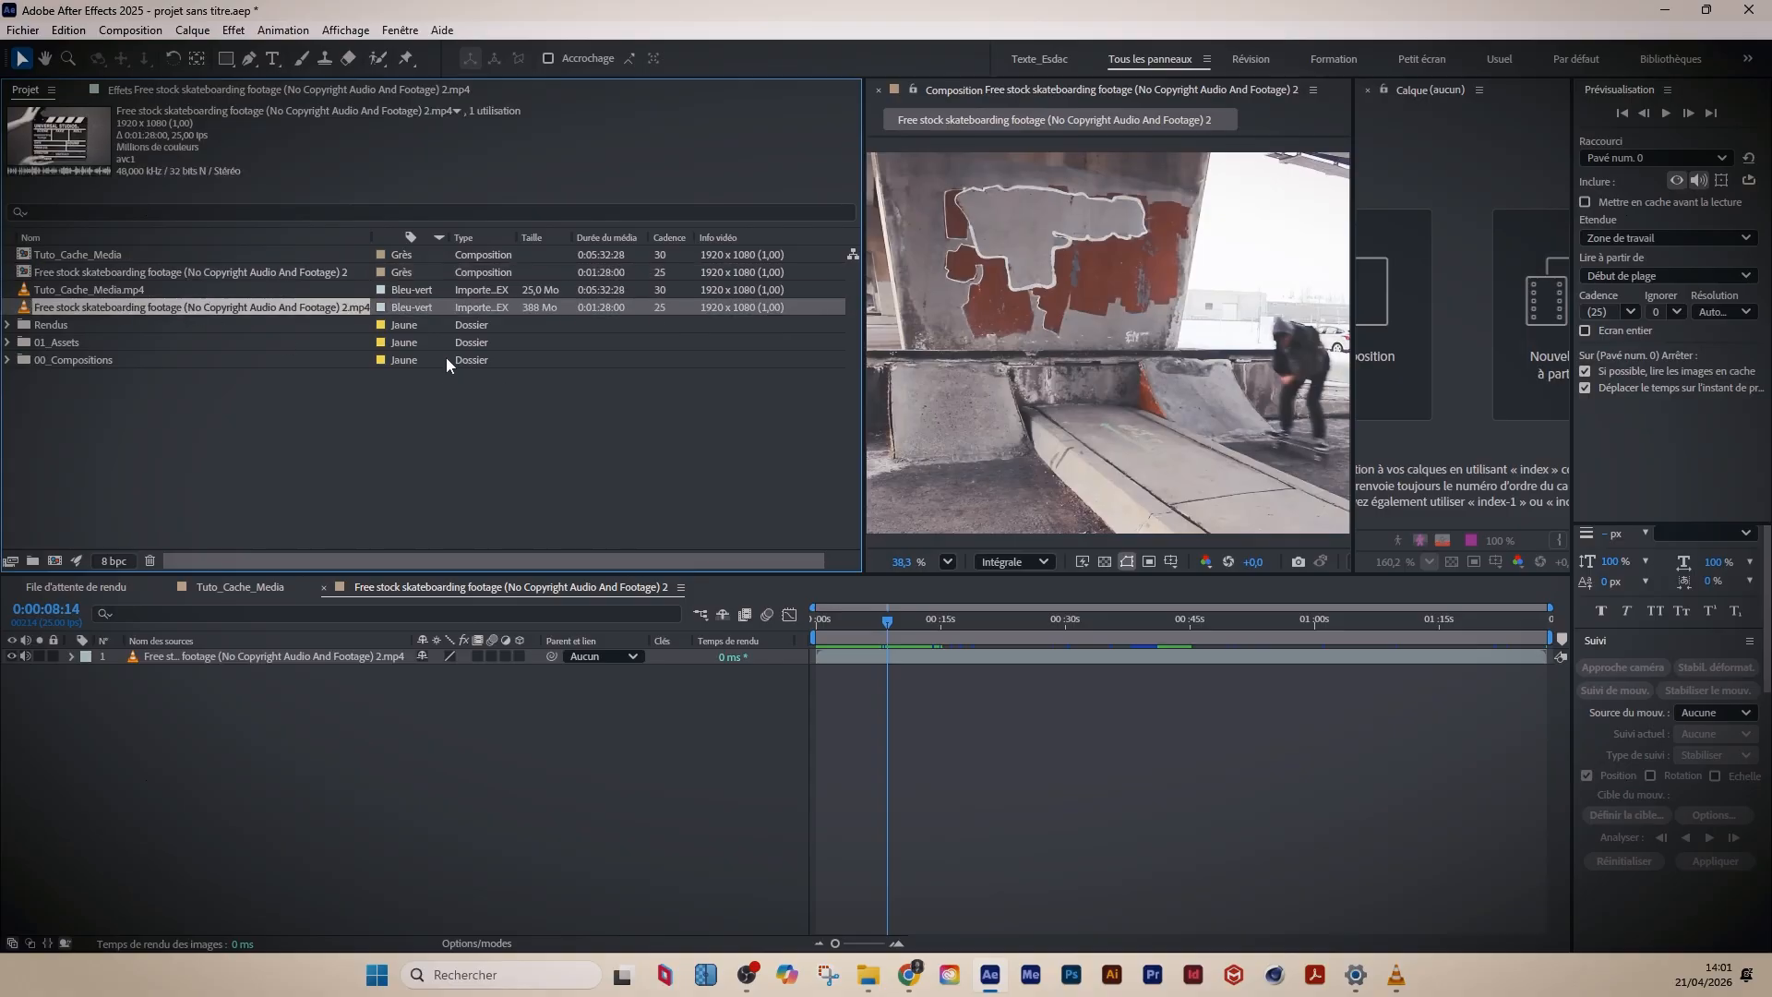
pyautogui.click(666, 793)
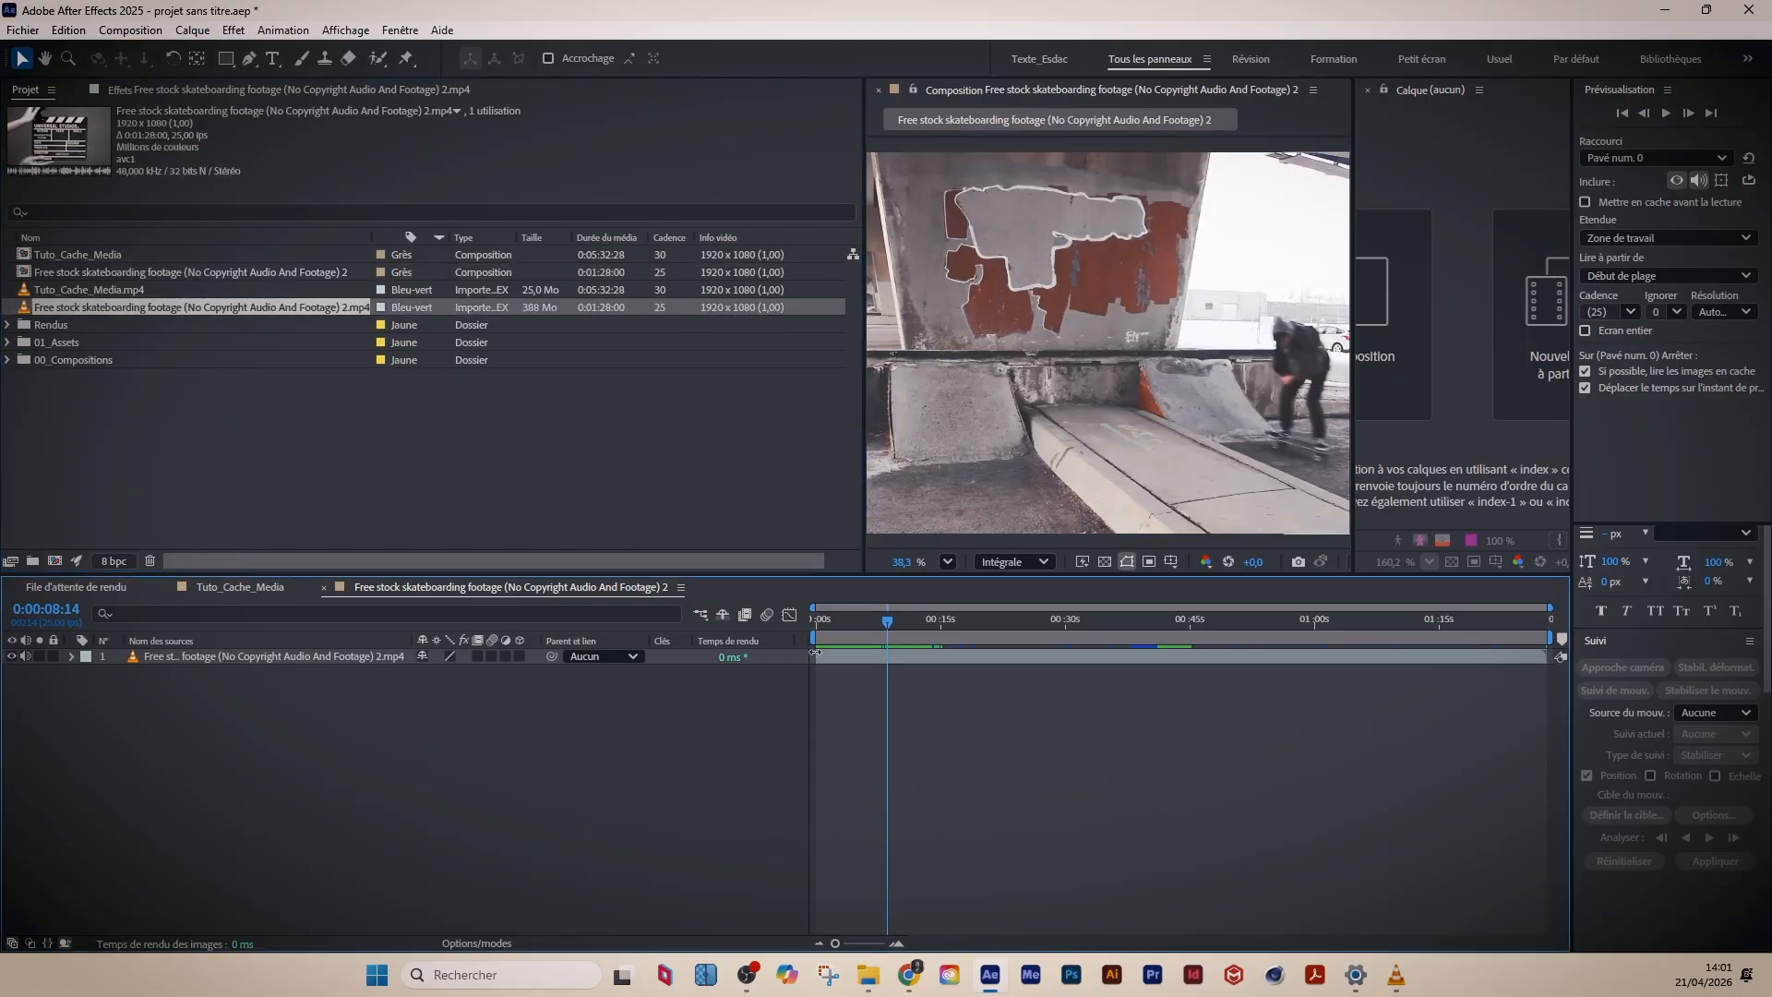
pyautogui.moveTo(872, 628); pyautogui.dragTo(843, 513)
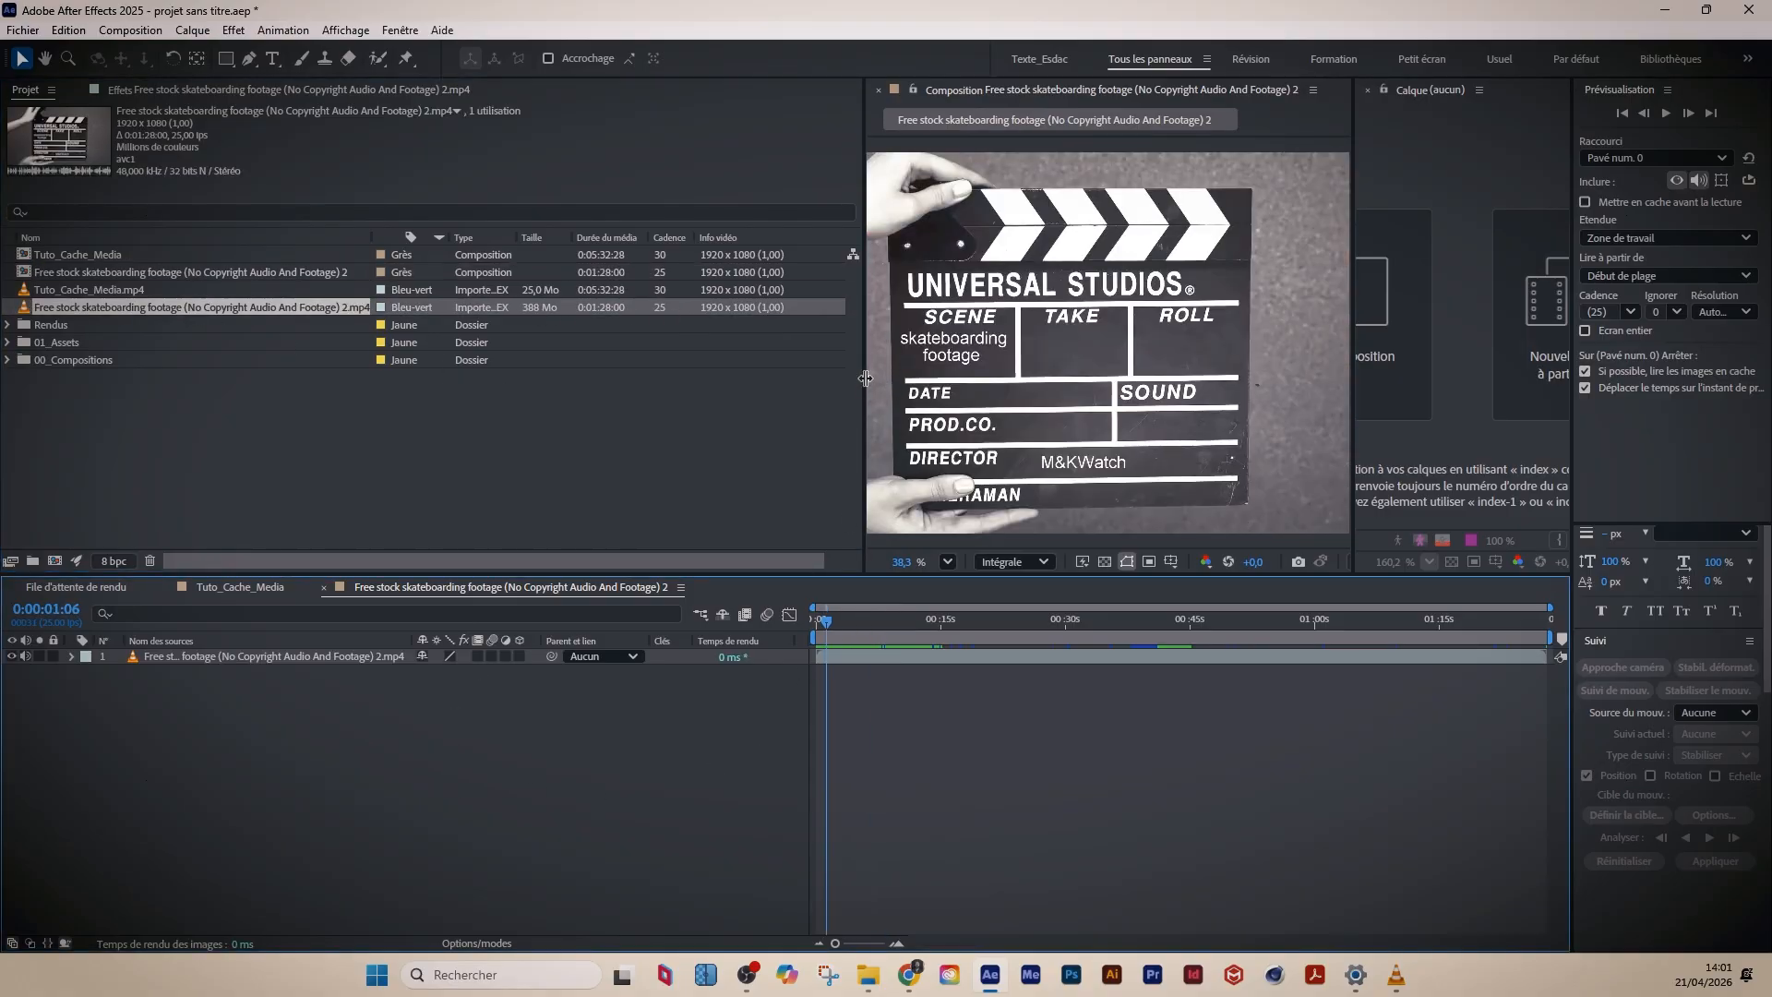
pyautogui.moveTo(863, 380); pyautogui.dragTo(625, 397)
pyautogui.moveTo(827, 620); pyautogui.dragTo(1032, 654)
pyautogui.scroll(-2, 921, 472)
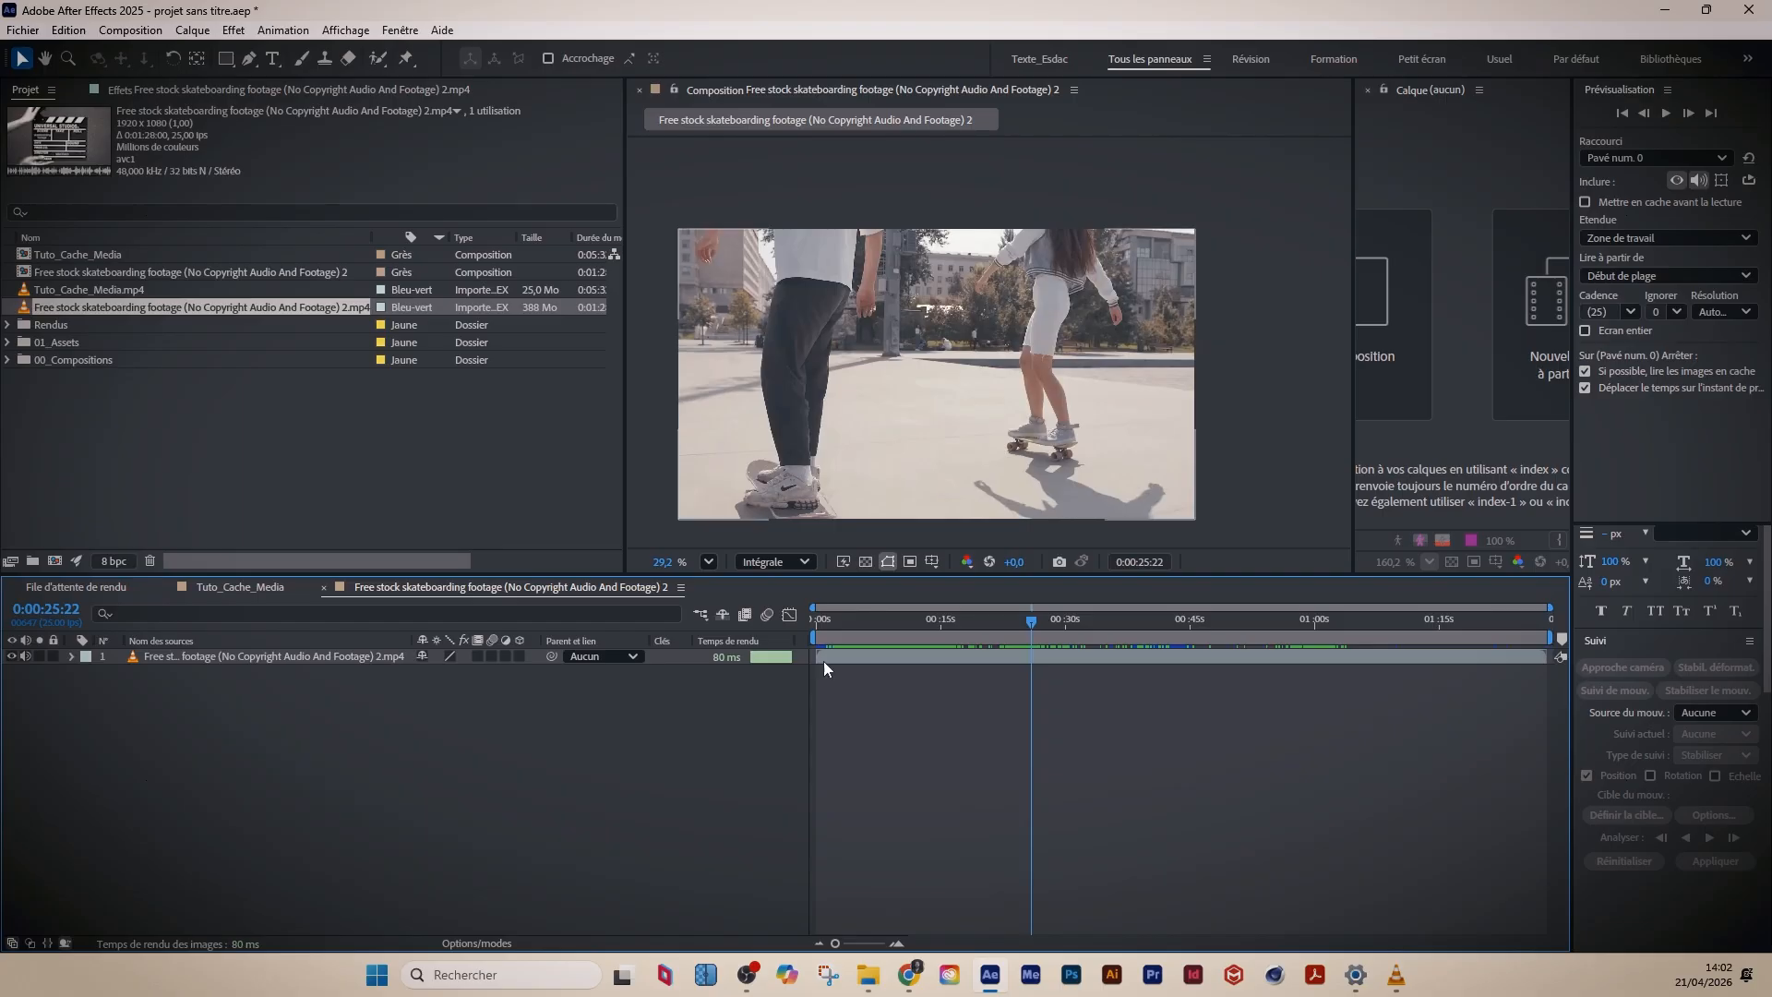
# - Duplicate the skateboarding footage layer and trim the start of the upper copy to 0:00:25:21, the first frame of the two-skater shot
pyautogui.click(323, 657)
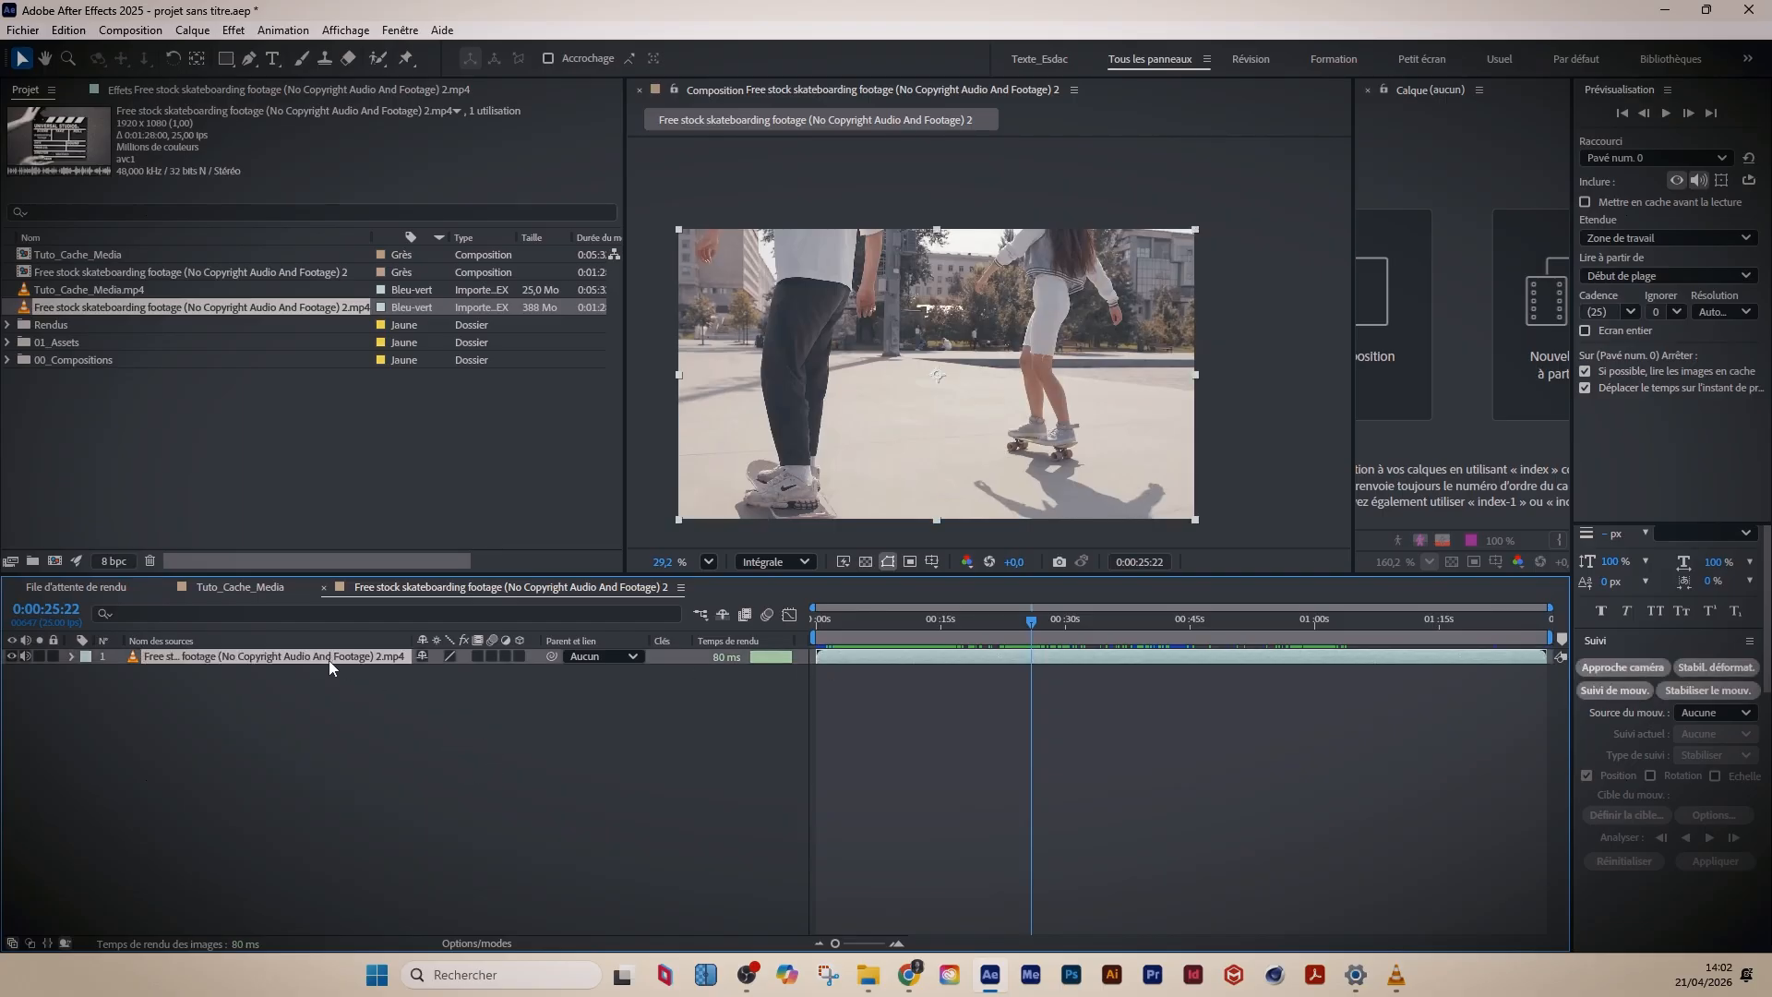
pyautogui.hotkey('ctrl', 'd')
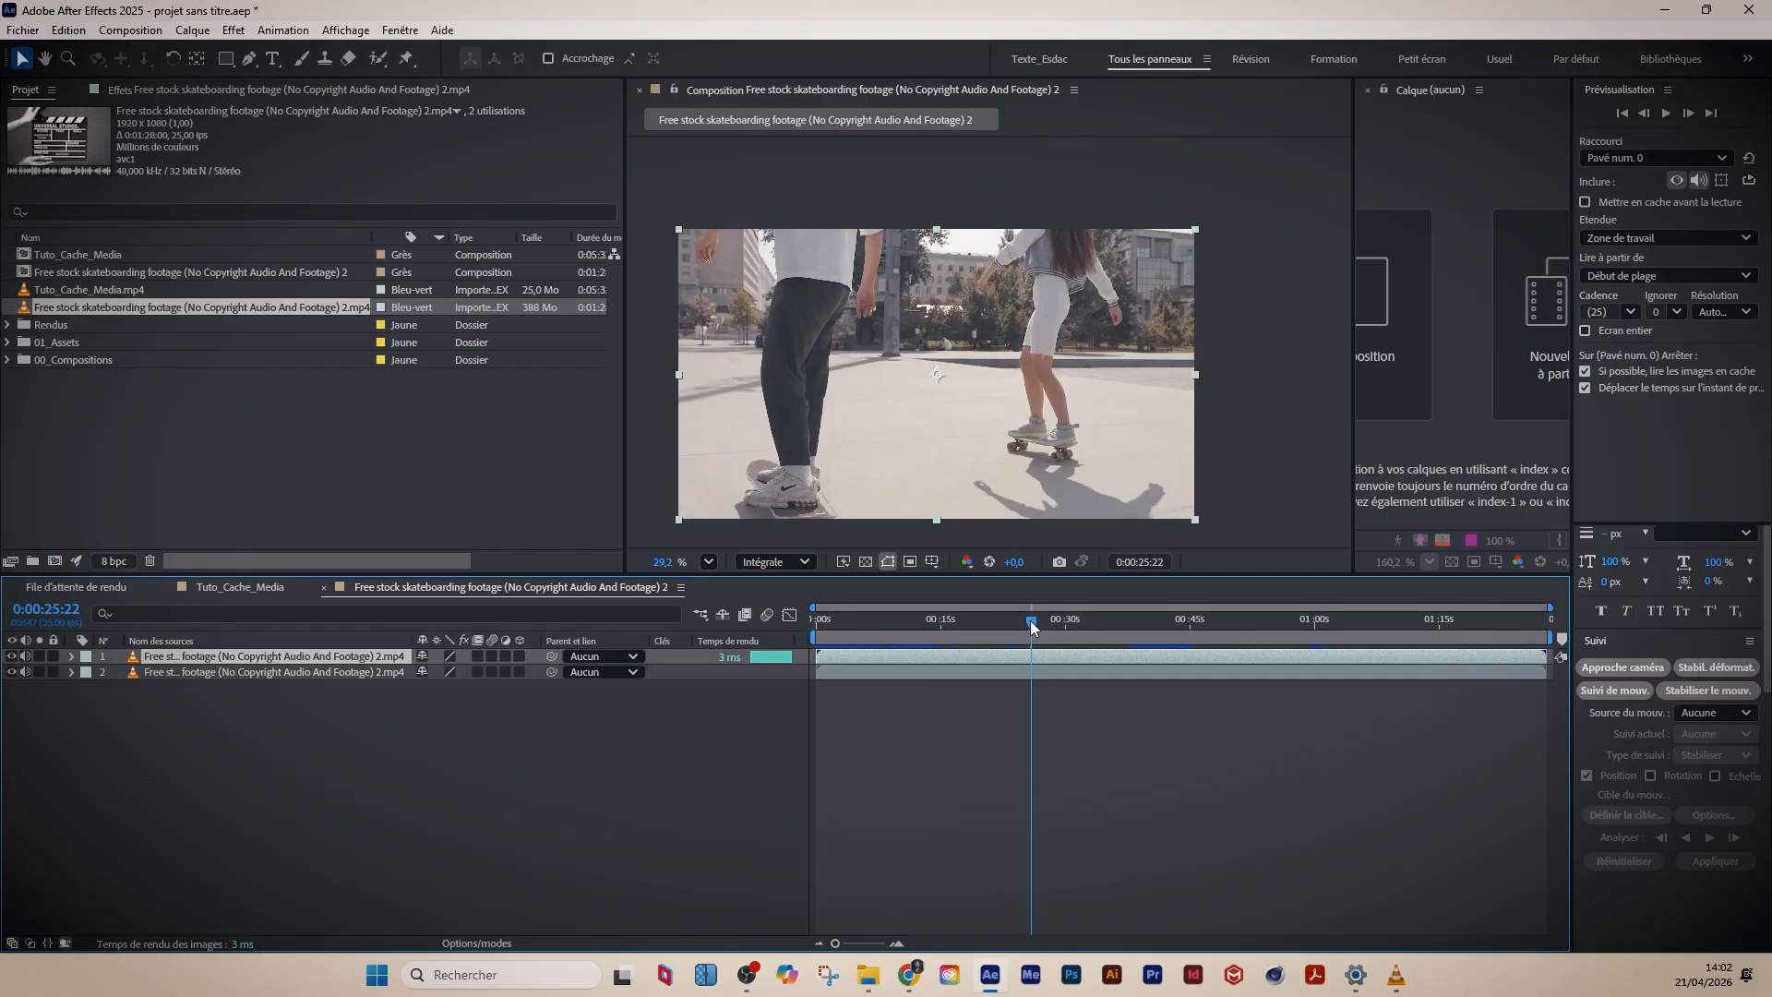
pyautogui.moveTo(1031, 628); pyautogui.dragTo(1032, 628)
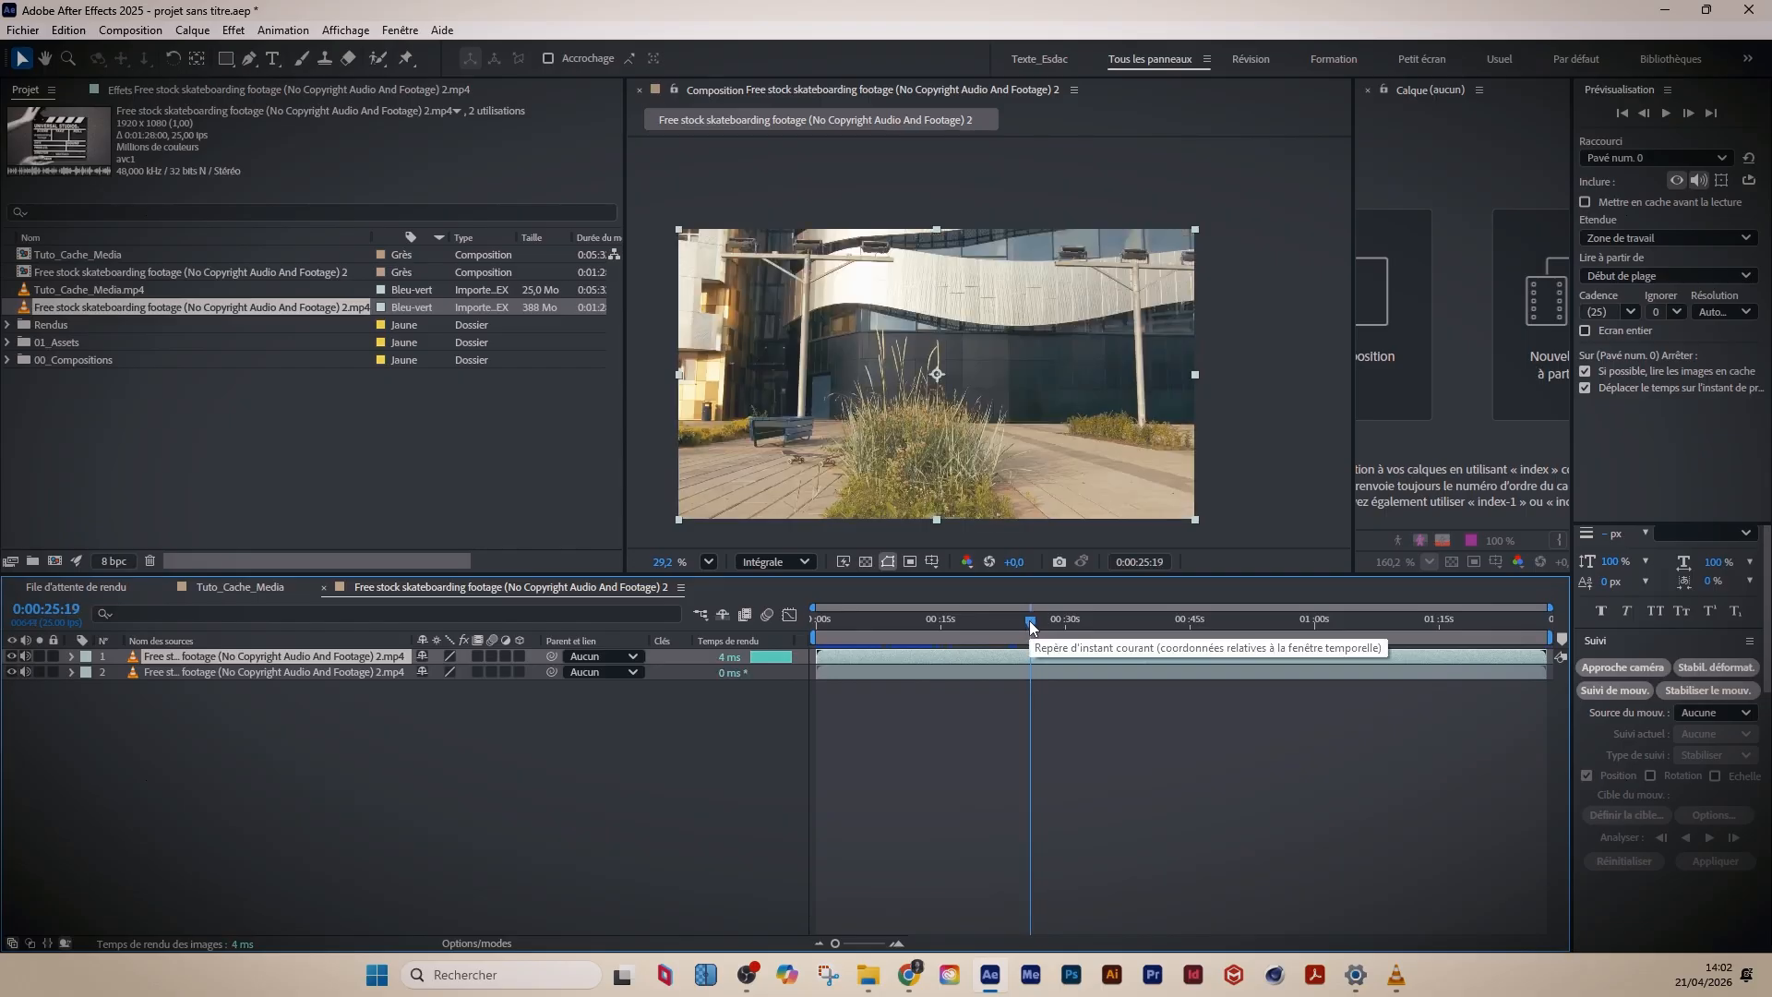
pyautogui.moveTo(1031, 627); pyautogui.dragTo(1032, 629)
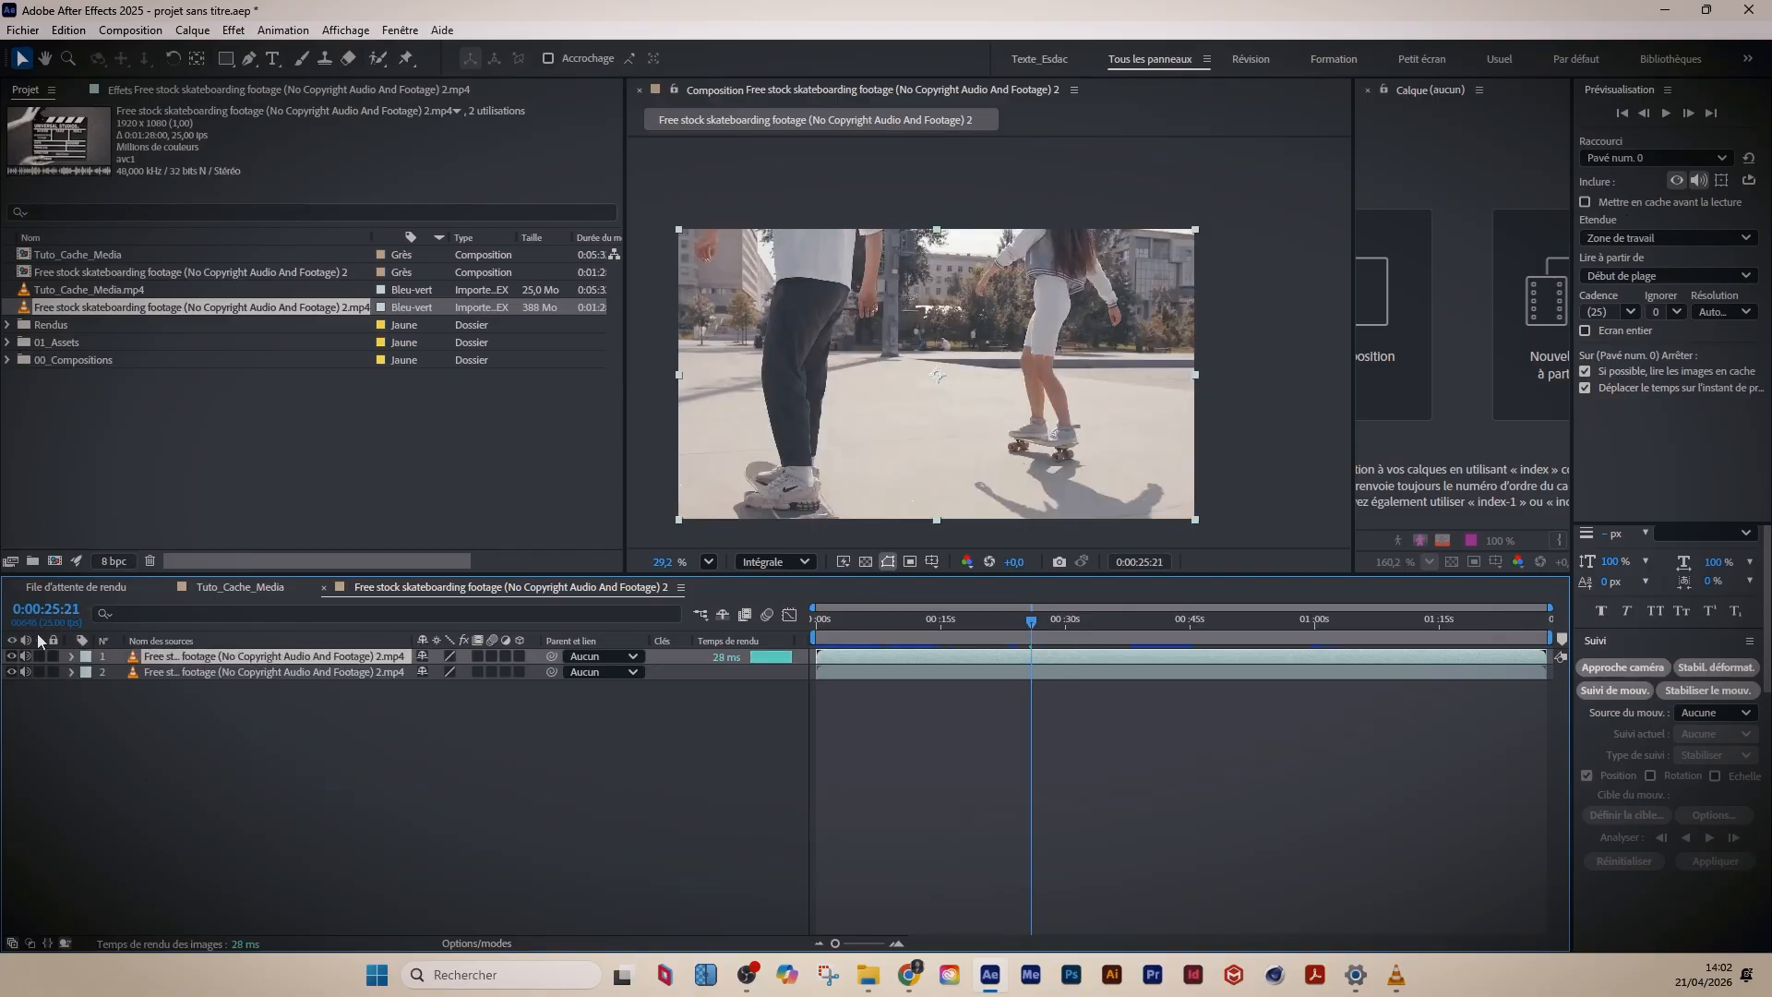
pyautogui.press('pagedown')
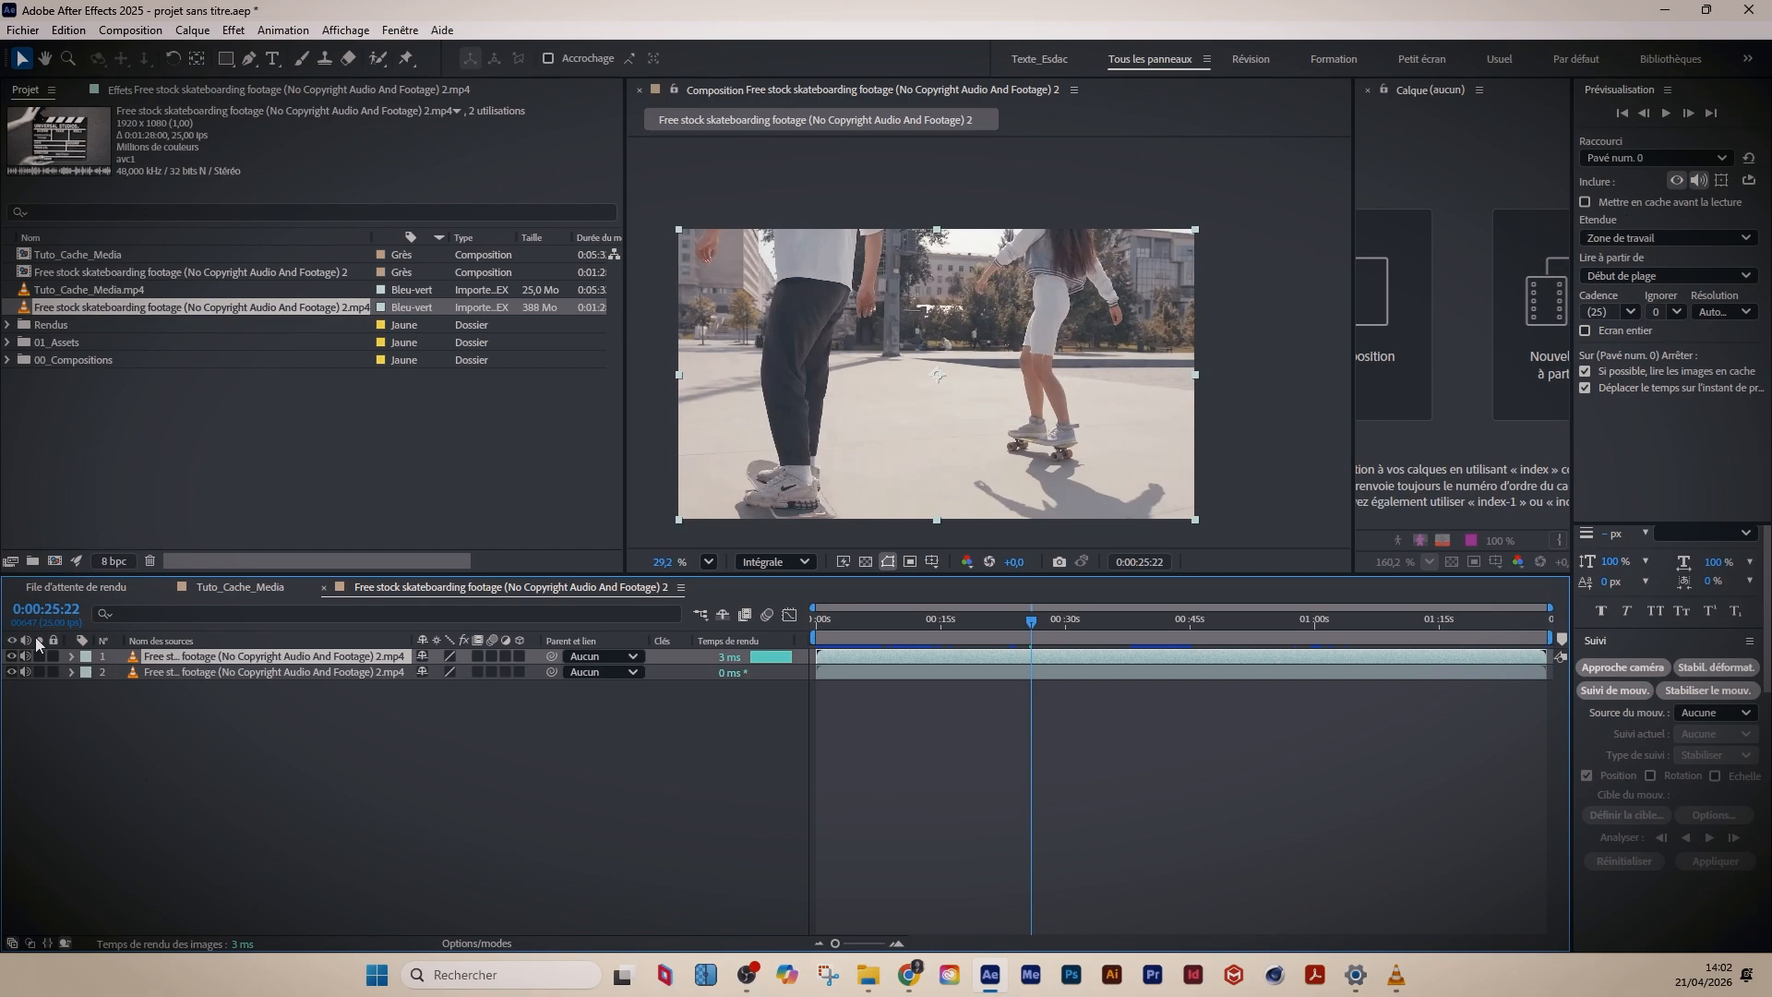
pyautogui.press('pageup')
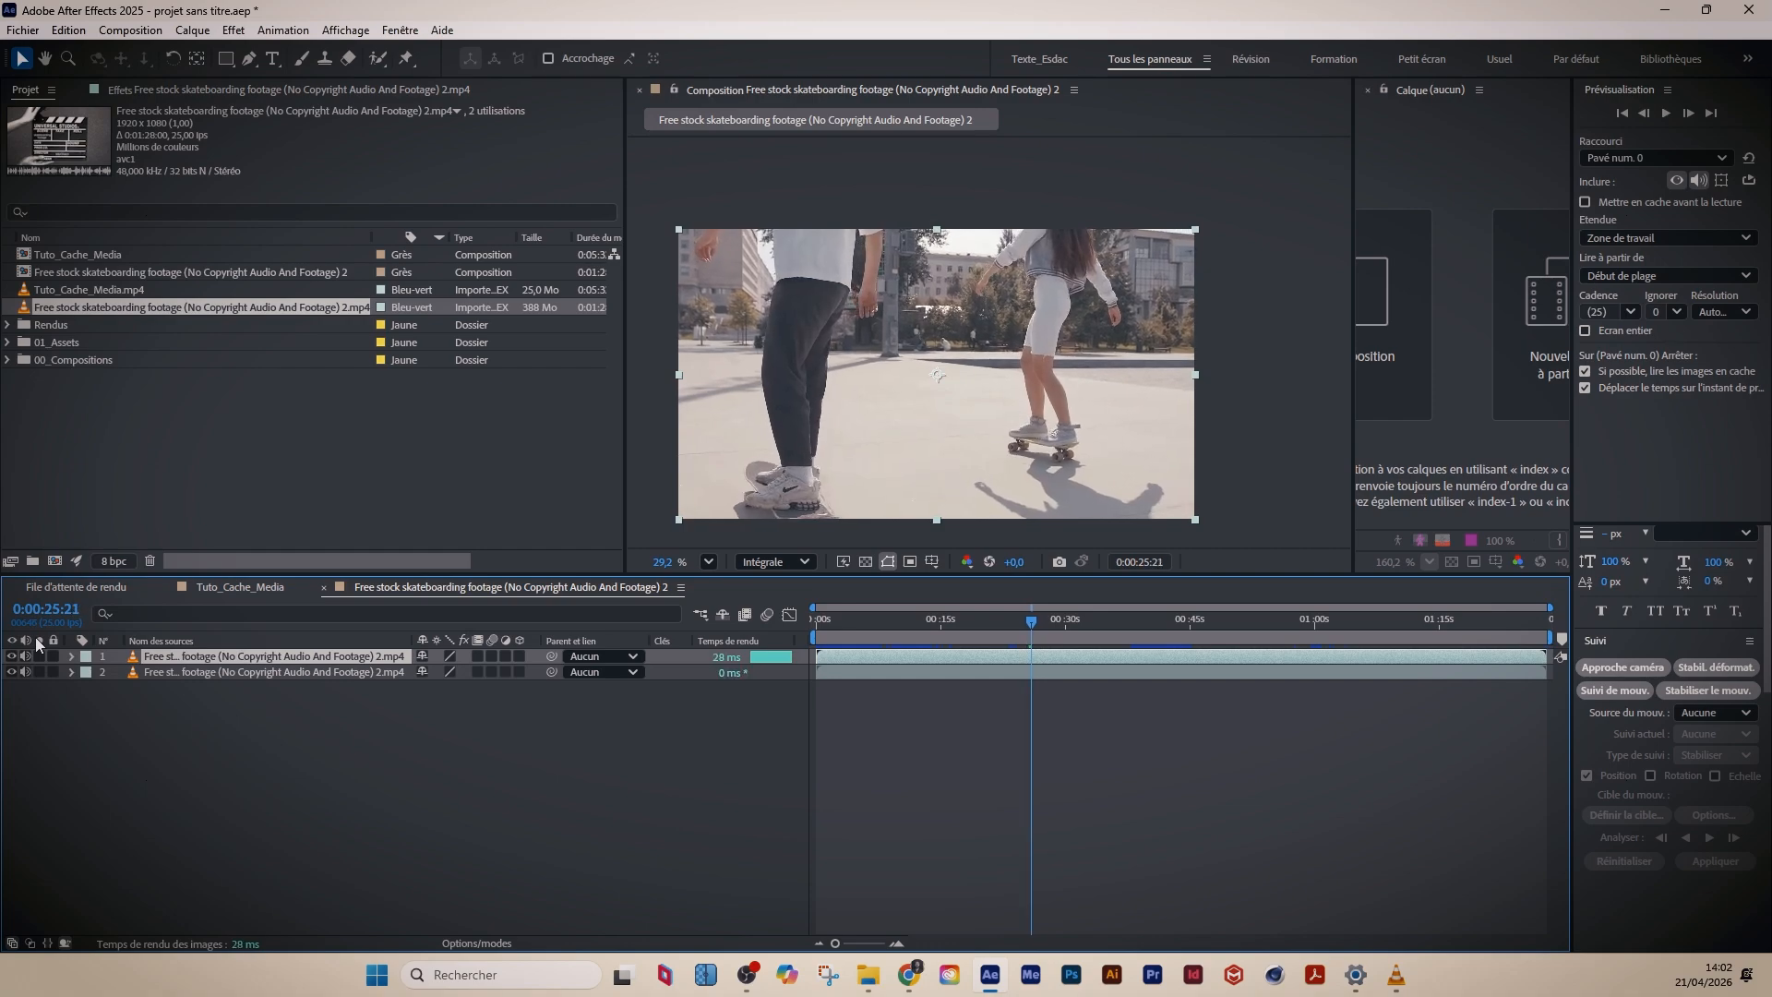
pyautogui.press('pageup')
pyautogui.press('pageup')
pyautogui.press('pagedown')
pyautogui.hotkey('alt', '[')
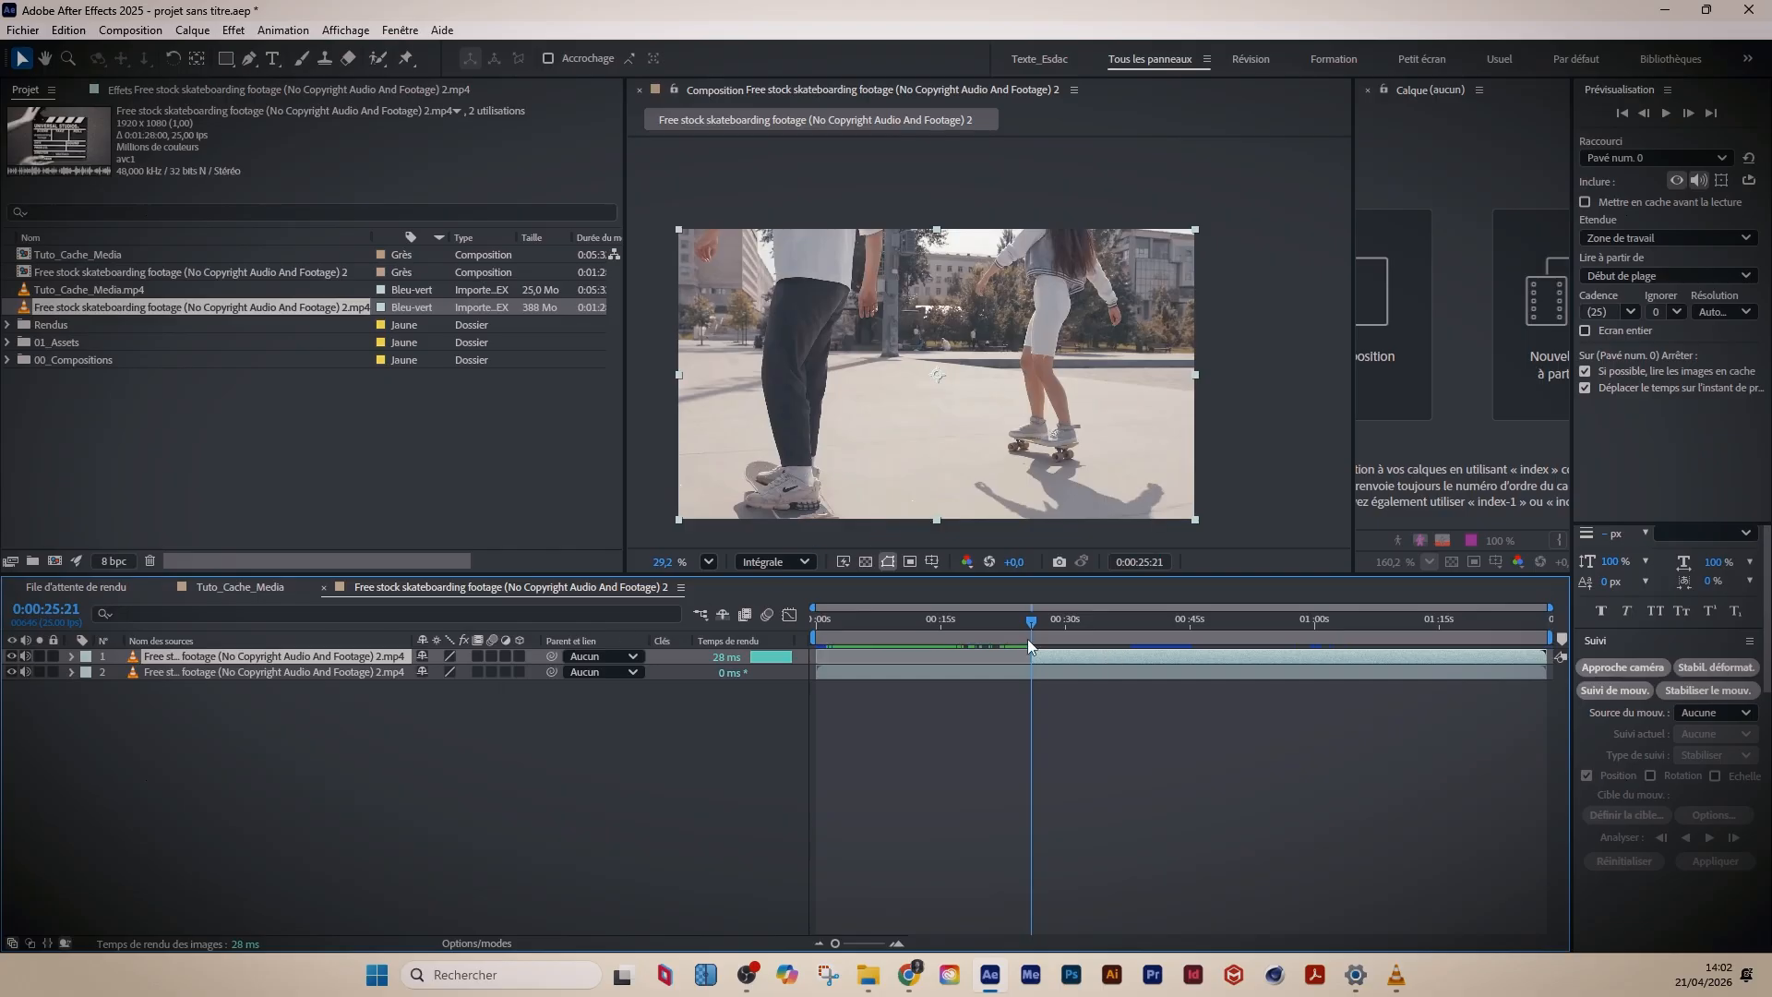
# - Trim the end of the upper skateboarding layer to 0:00:36:04
pyautogui.moveTo(1034, 622); pyautogui.dragTo(1119, 645)
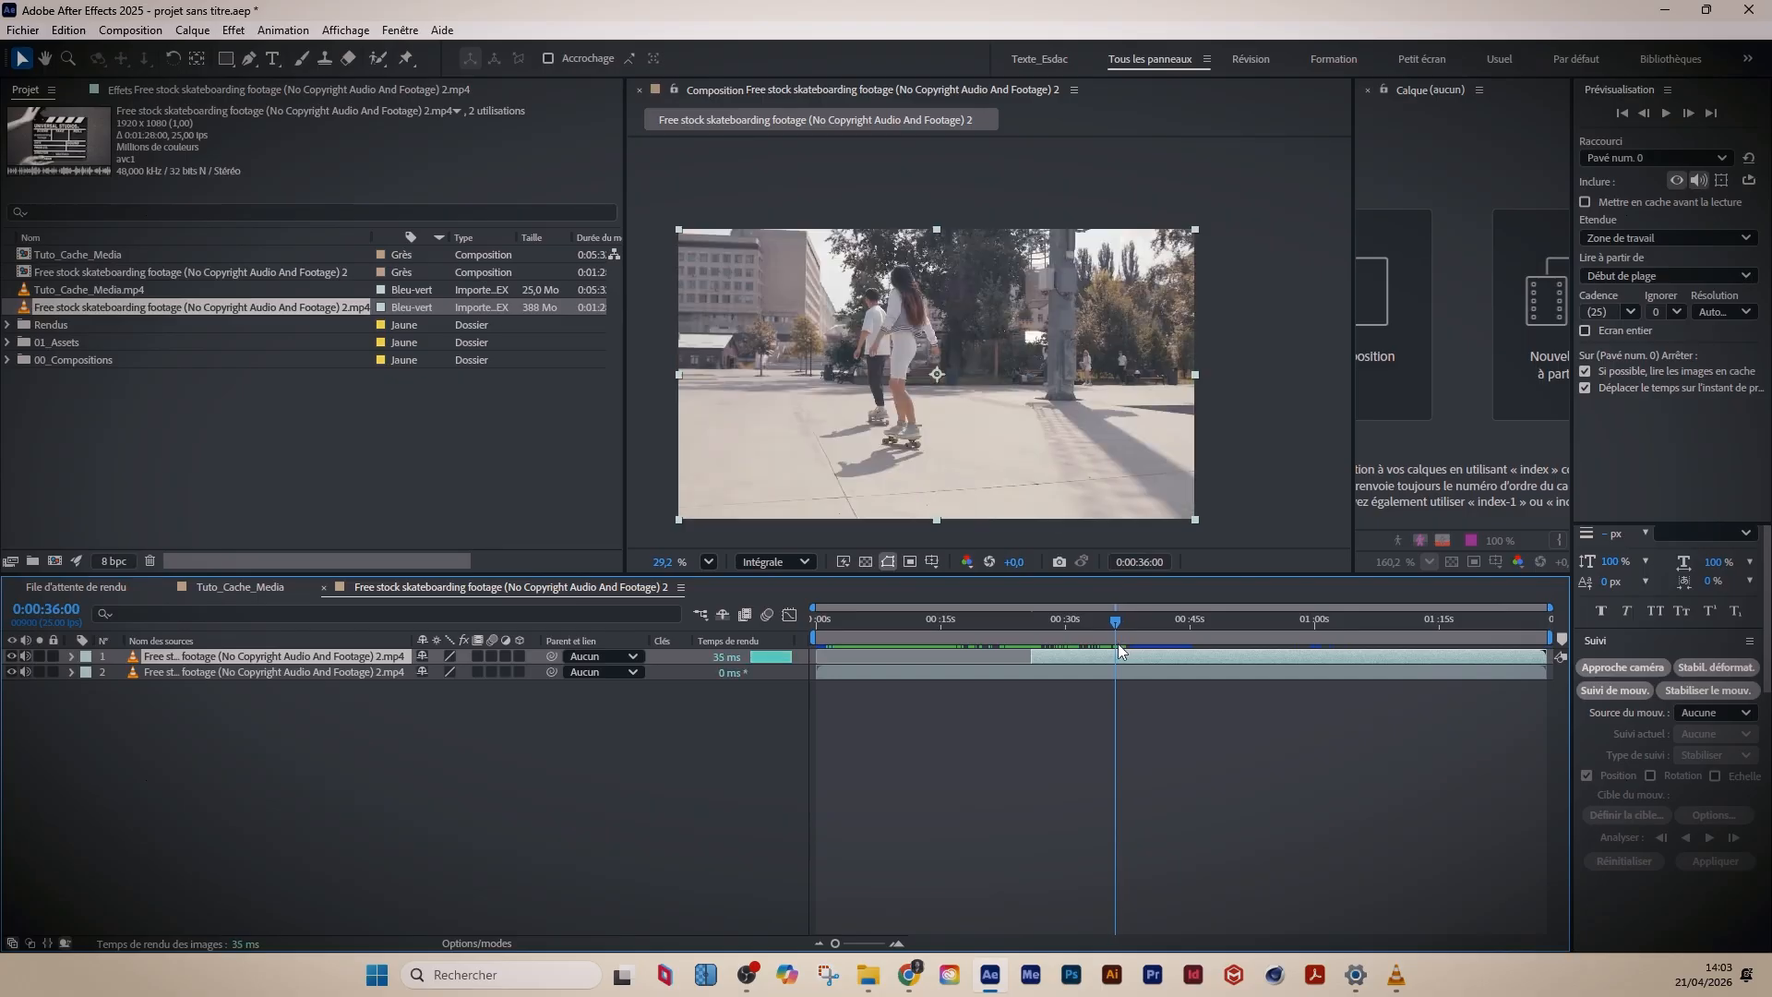
pyautogui.press('pagedown')
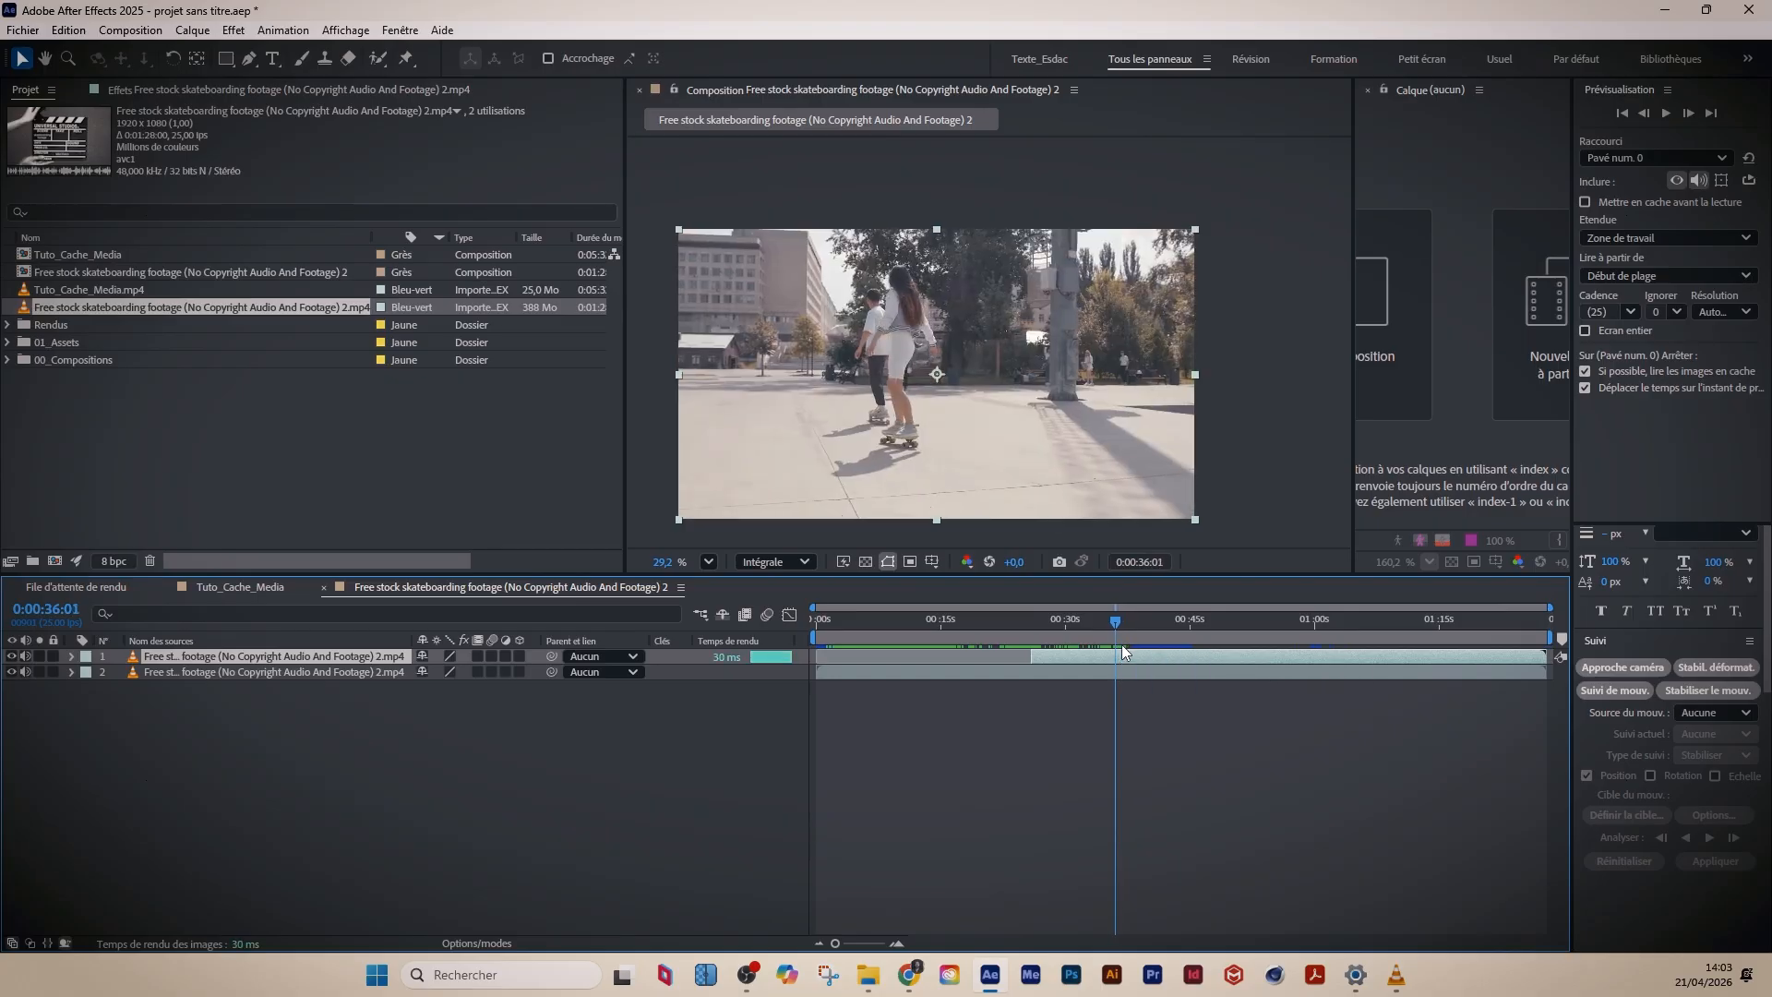
pyautogui.press('pagedown')
pyautogui.press('pagedown')
pyautogui.press('pagedown')
pyautogui.press('pagedown')
pyautogui.press('pagedown')
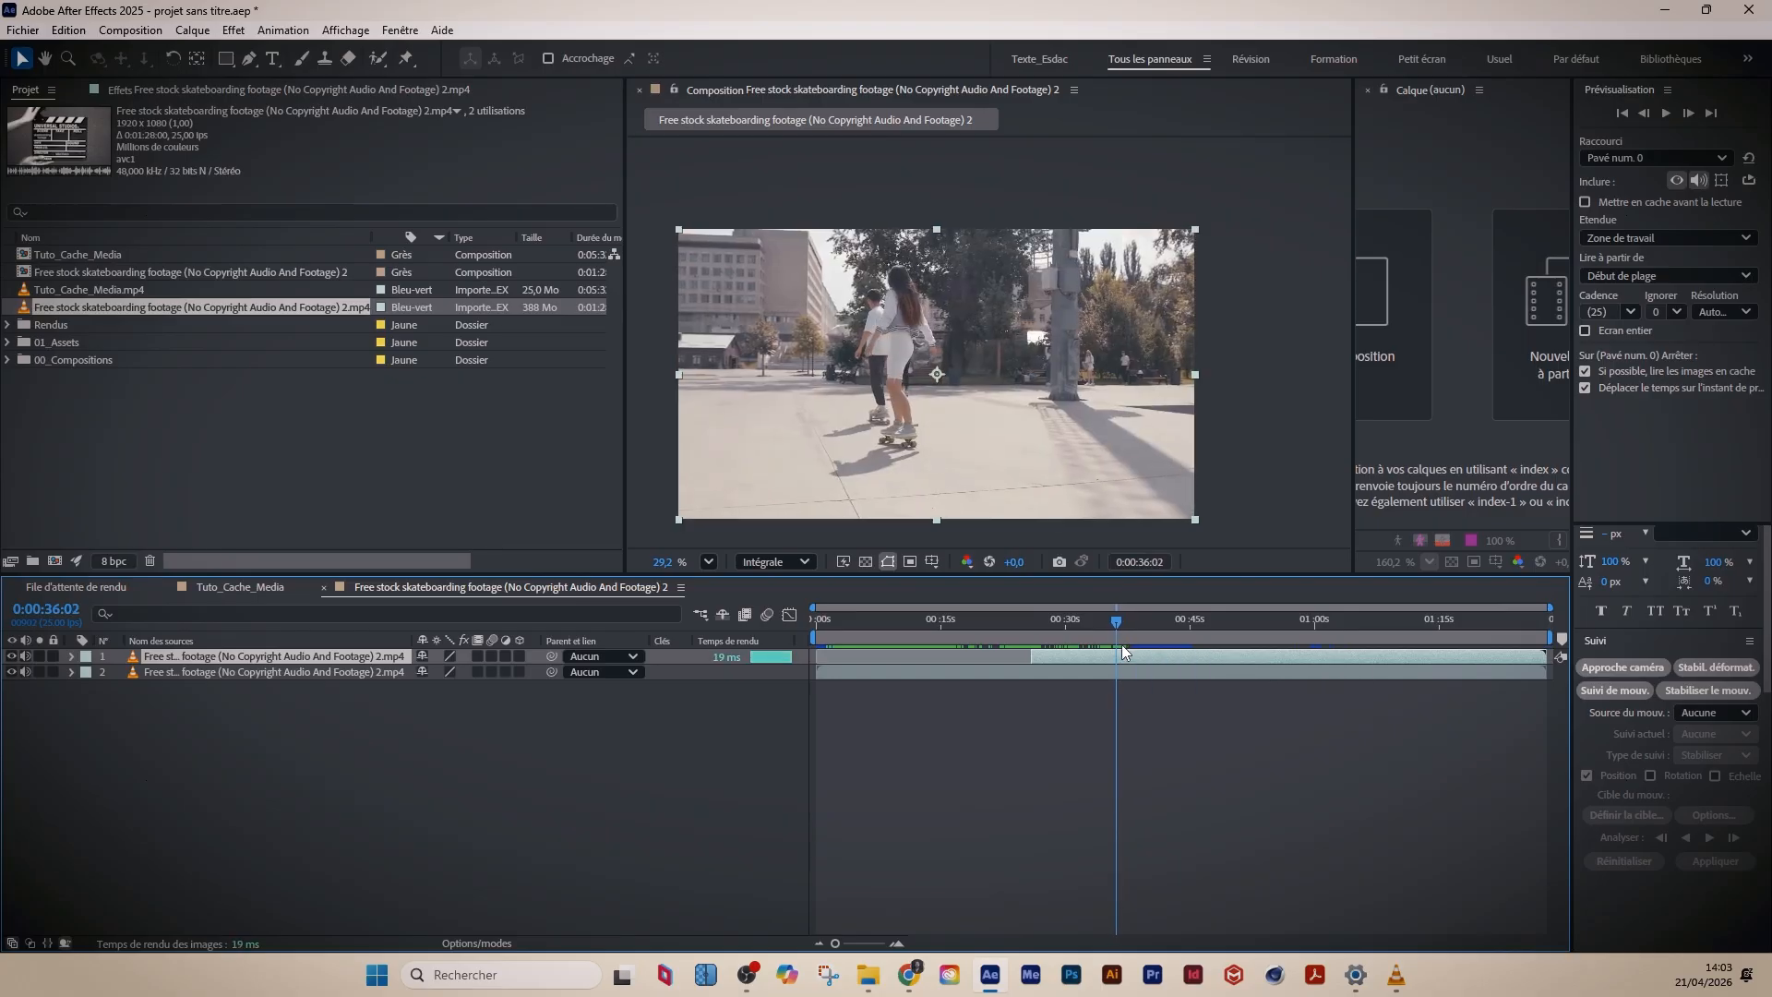
pyautogui.press('pageup')
pyautogui.press('pageup')
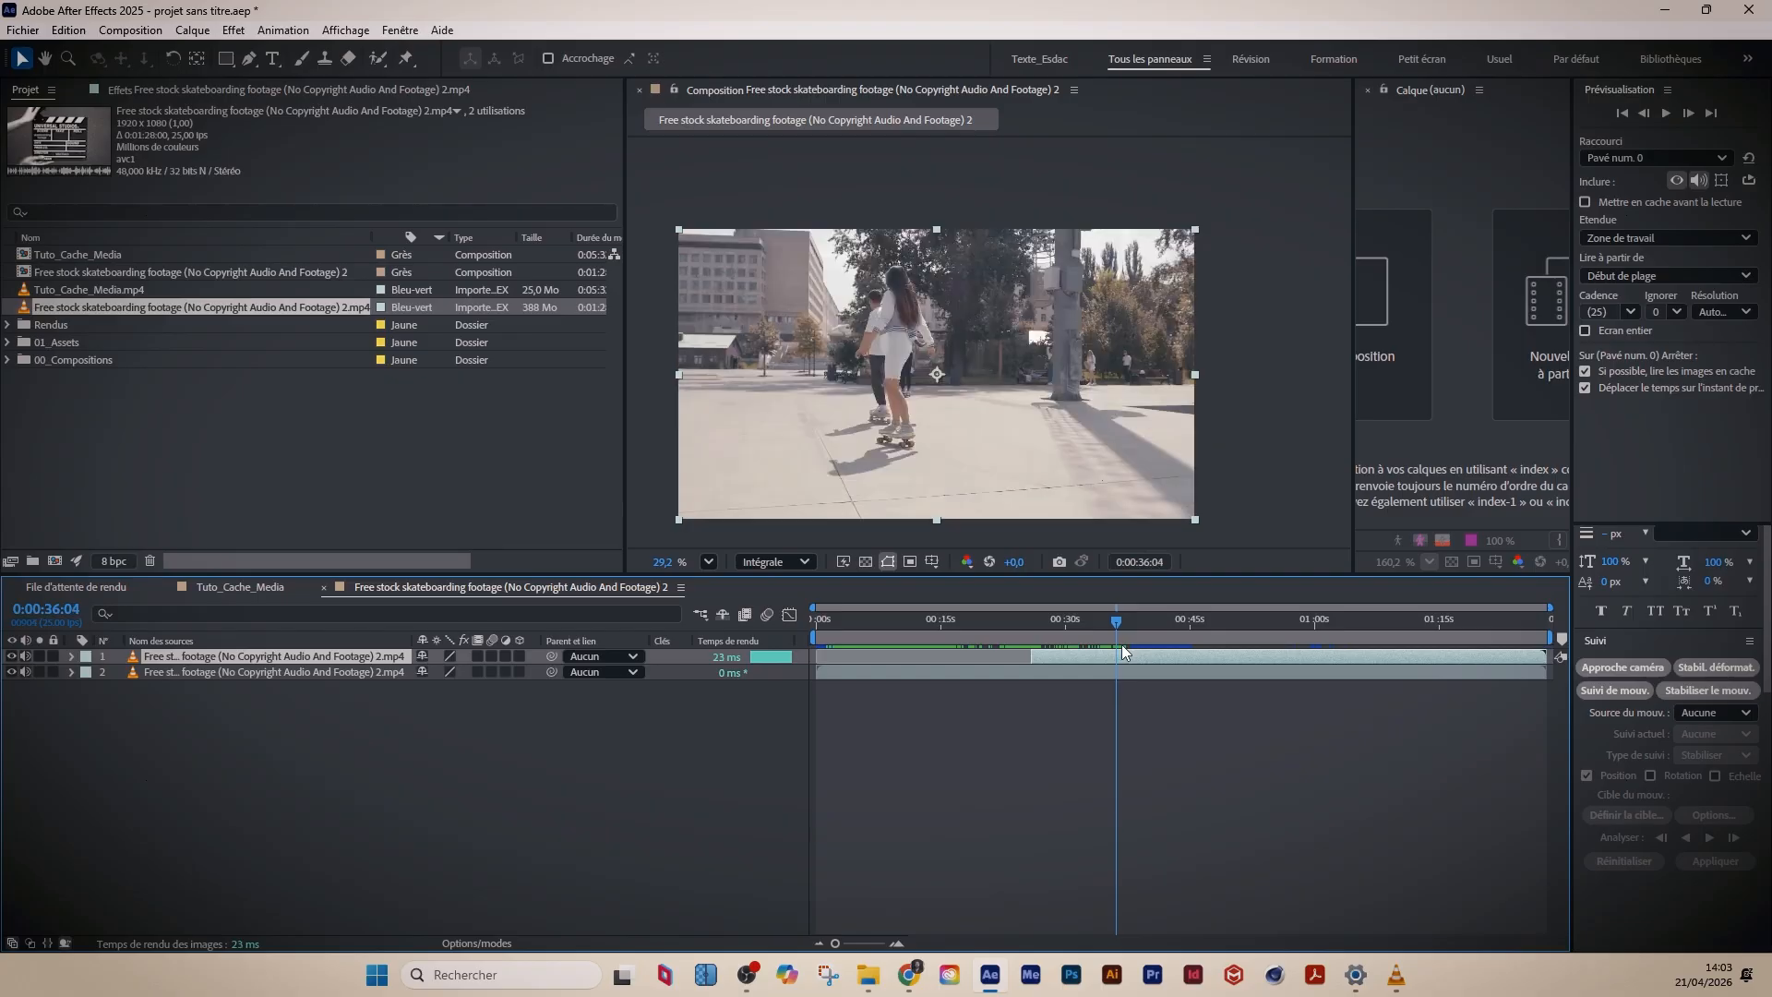
pyautogui.hotkey('alt', ']')
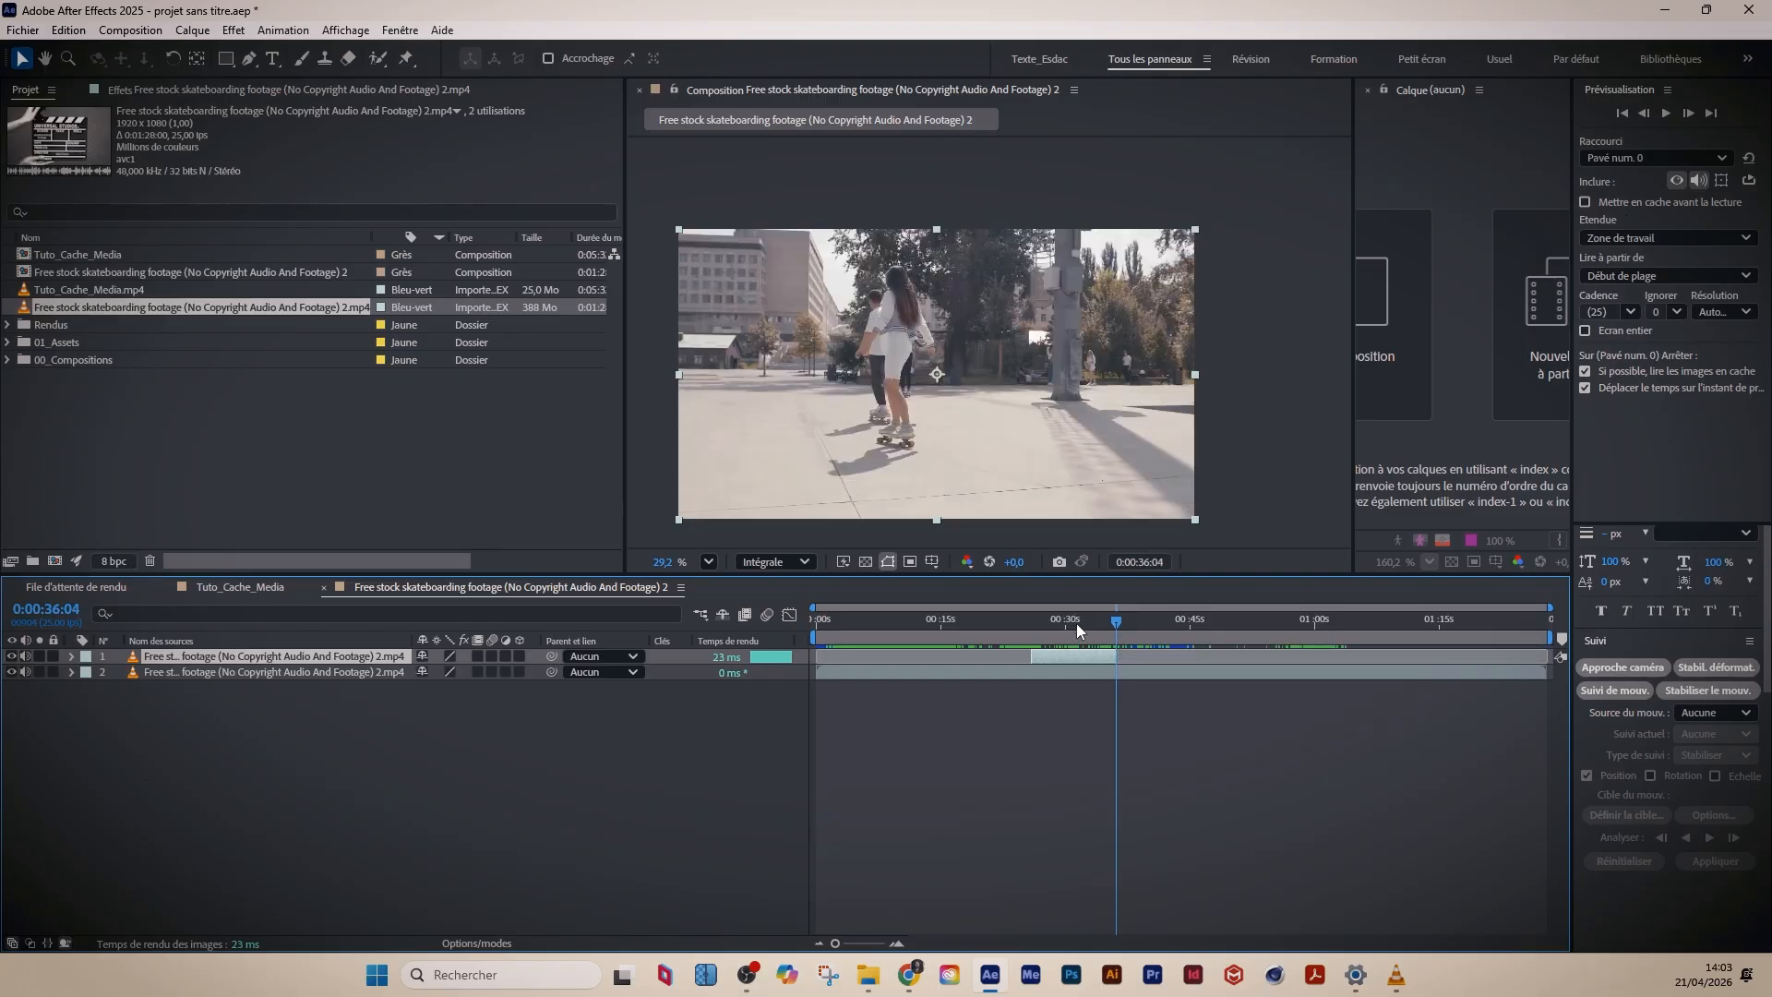
# - Move the playhead to 0:00:28:08 and open the rendered skateboarding 2.mp4 from the project in the Footage viewer
pyautogui.moveTo(1076, 623); pyautogui.dragTo(955, 624)
pyautogui.click(285, 449)
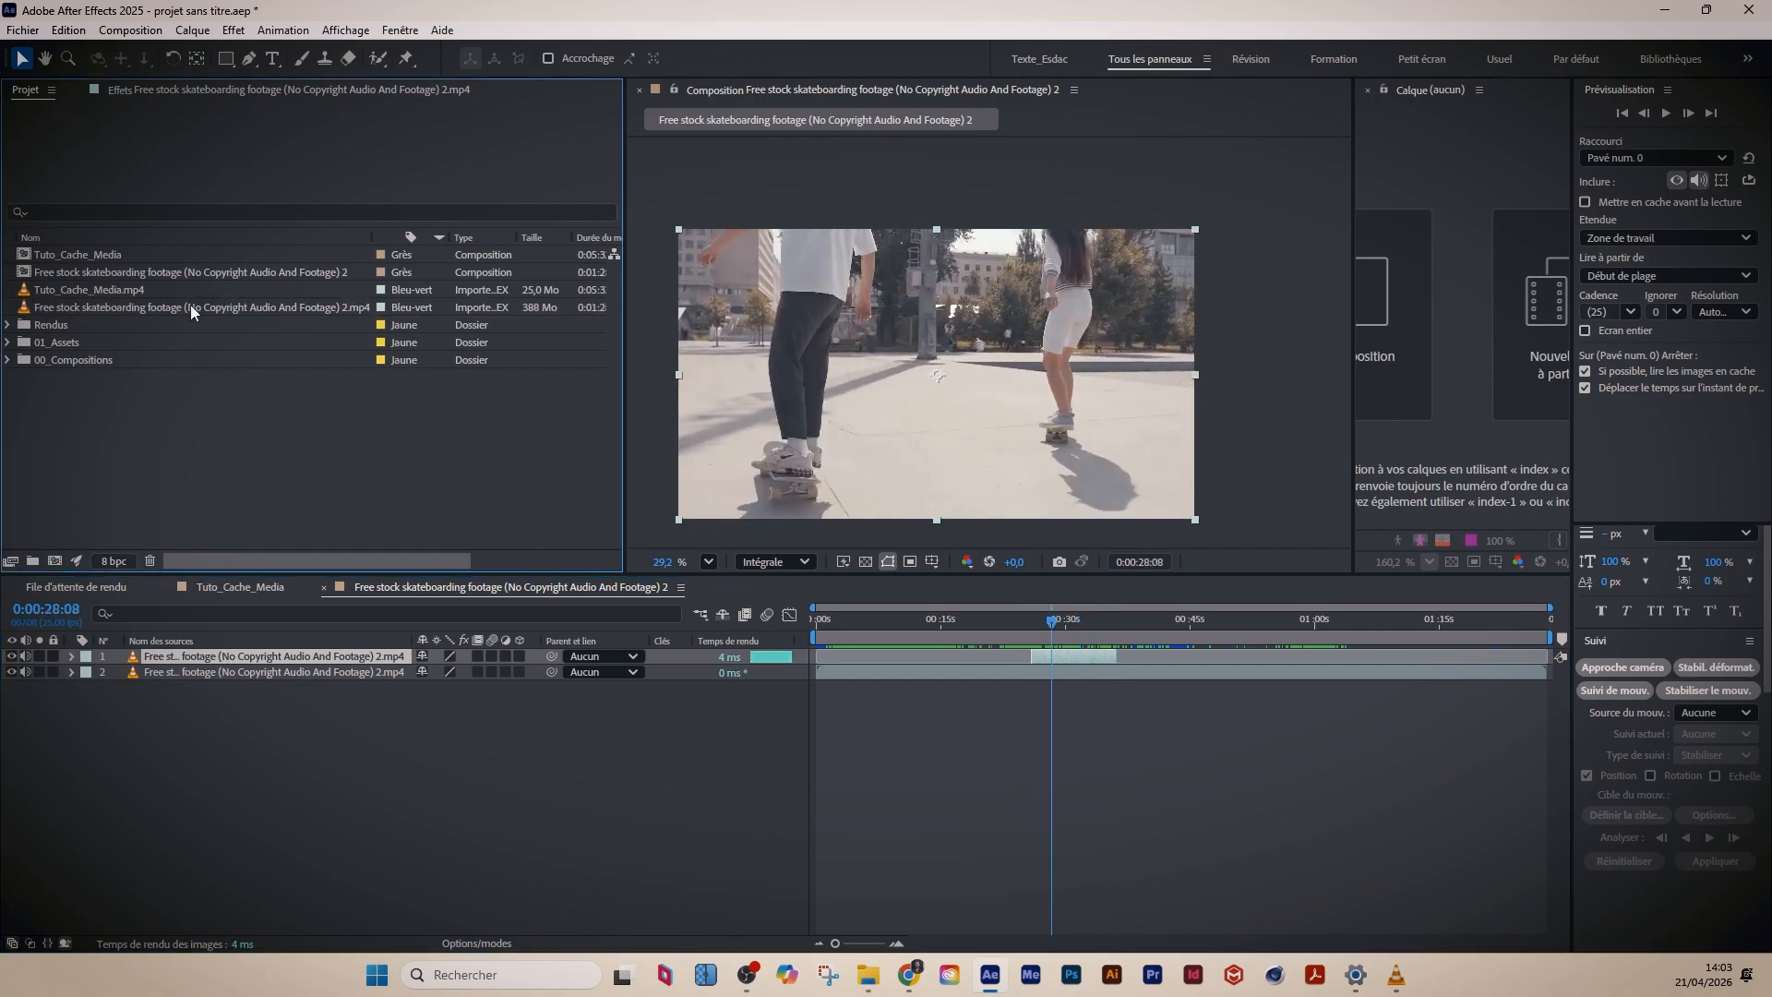
pyautogui.click(59, 305)
pyautogui.doubleClick(58, 305)
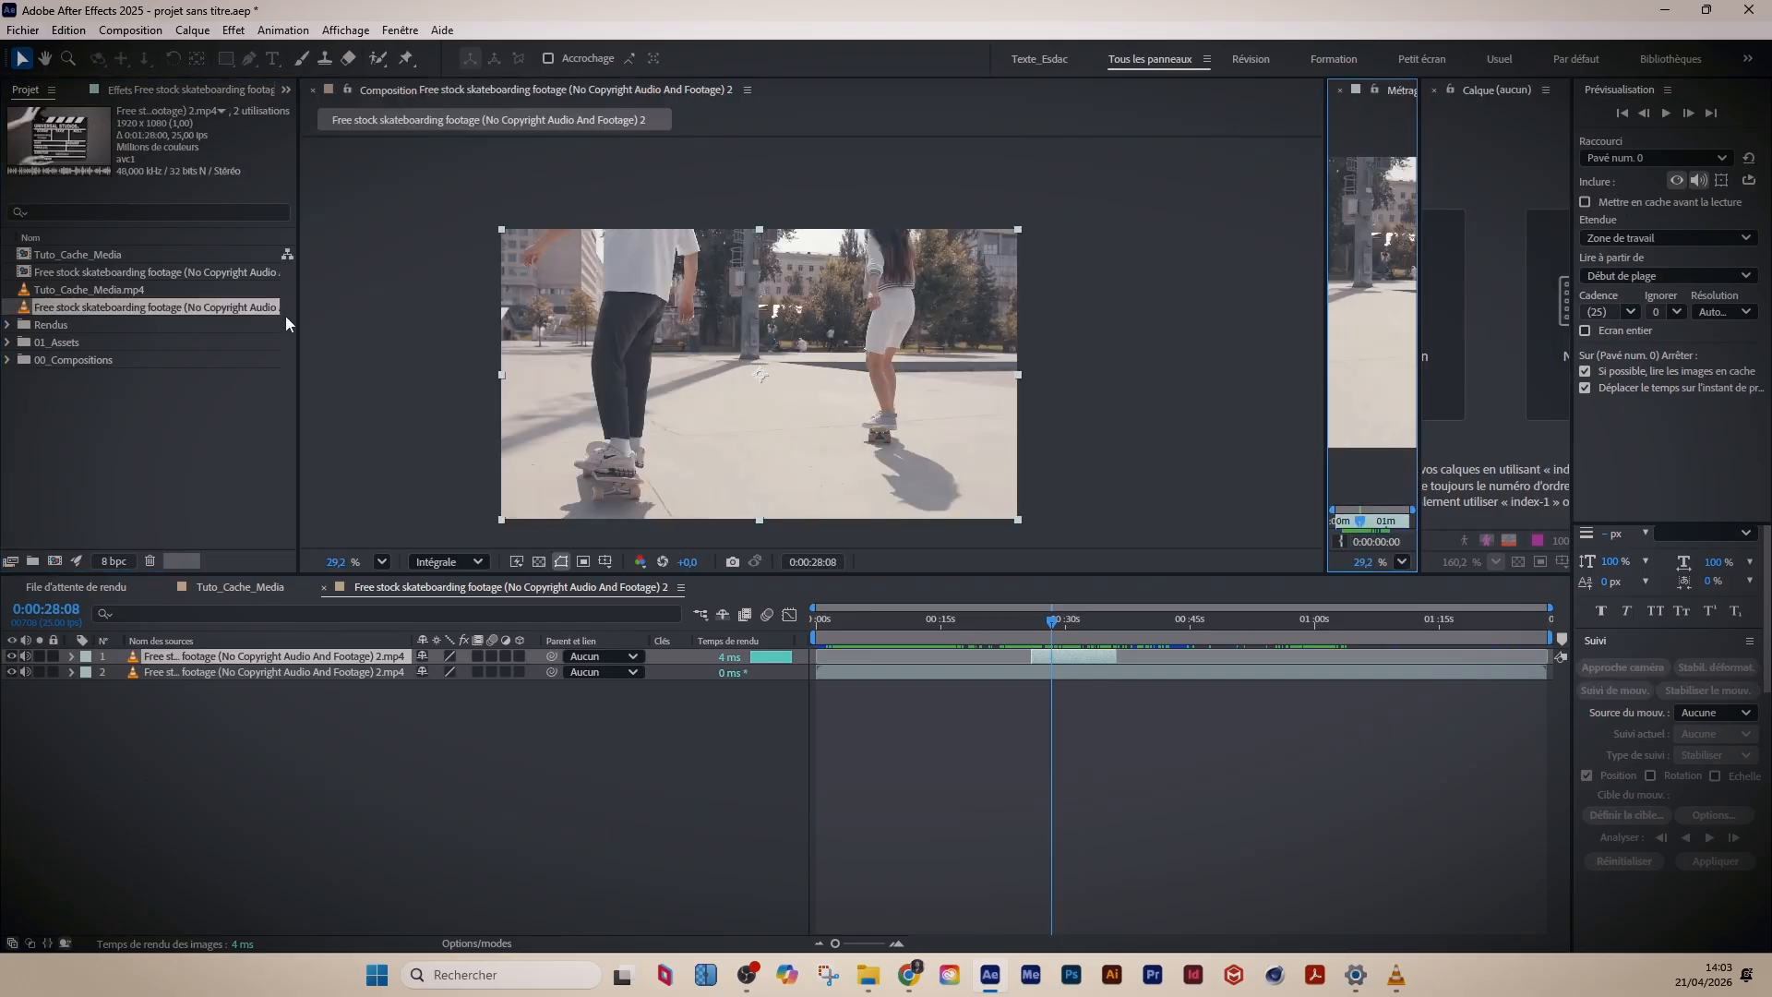
# - Enlarge the Footage viewer and set the skateboarding clip's in point at 0:00:25:21
pyautogui.moveTo(298, 313); pyautogui.dragTo(538, 313)
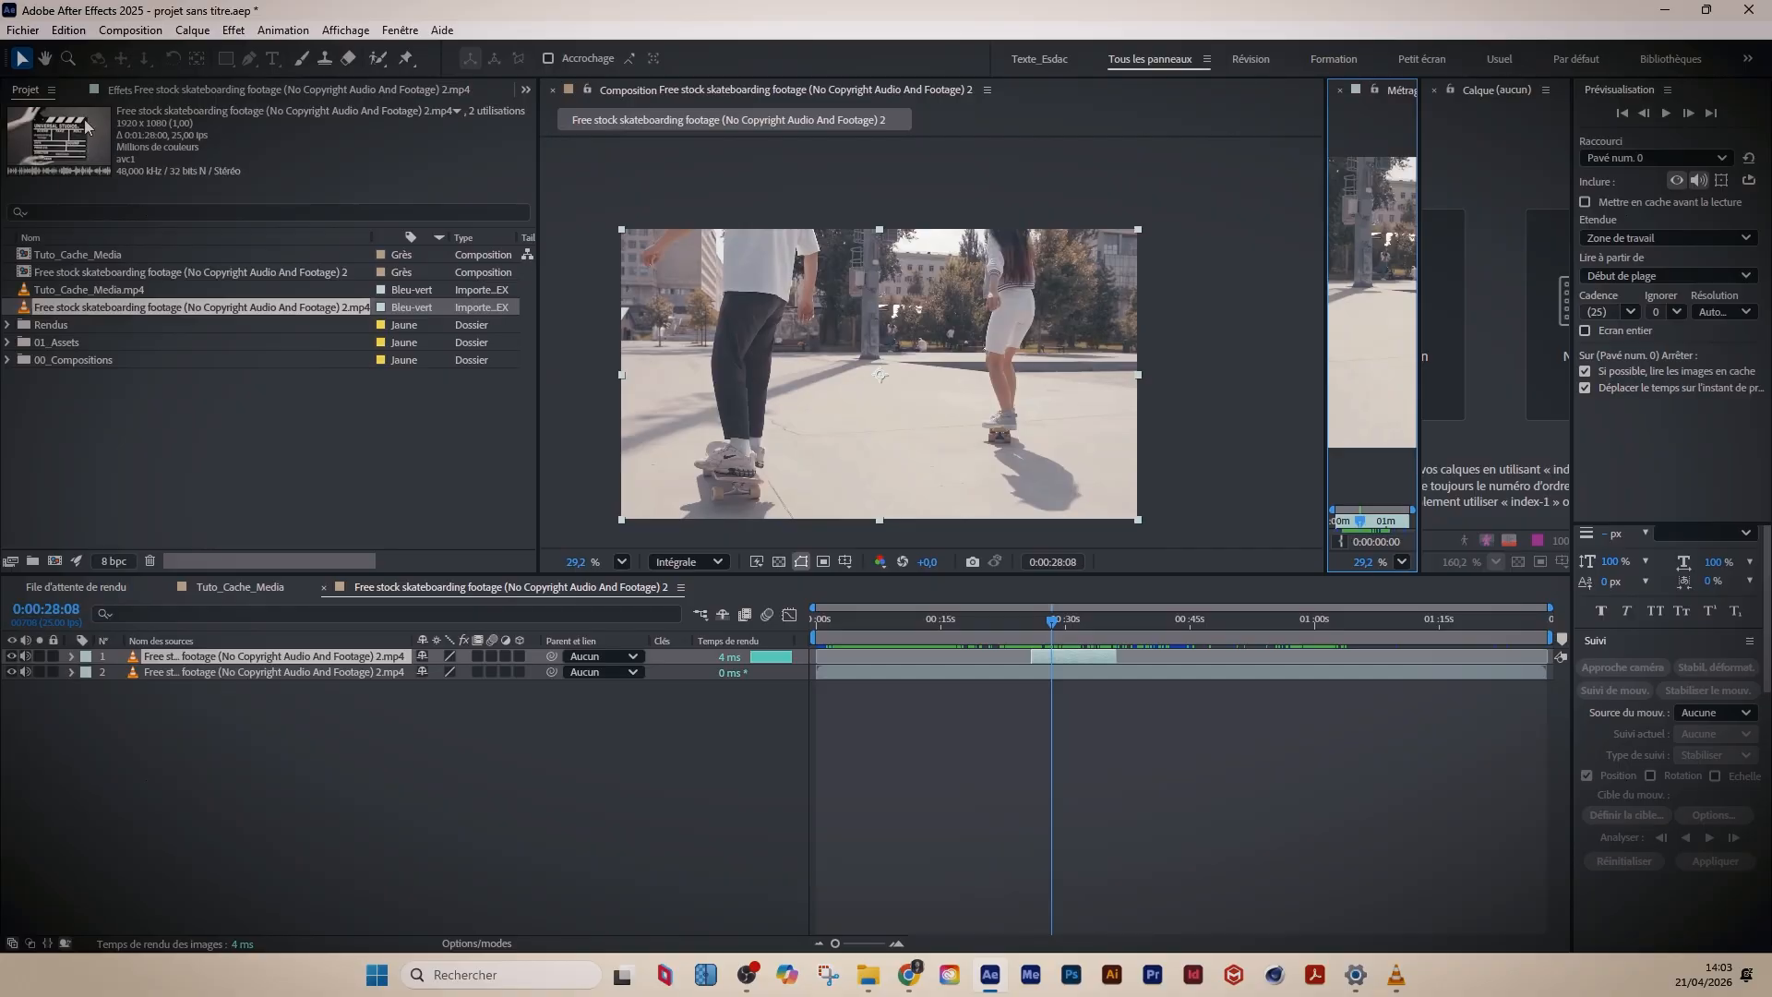
pyautogui.moveTo(1326, 305); pyautogui.dragTo(651, 305)
pyautogui.moveTo(892, 527); pyautogui.dragTo(876, 524)
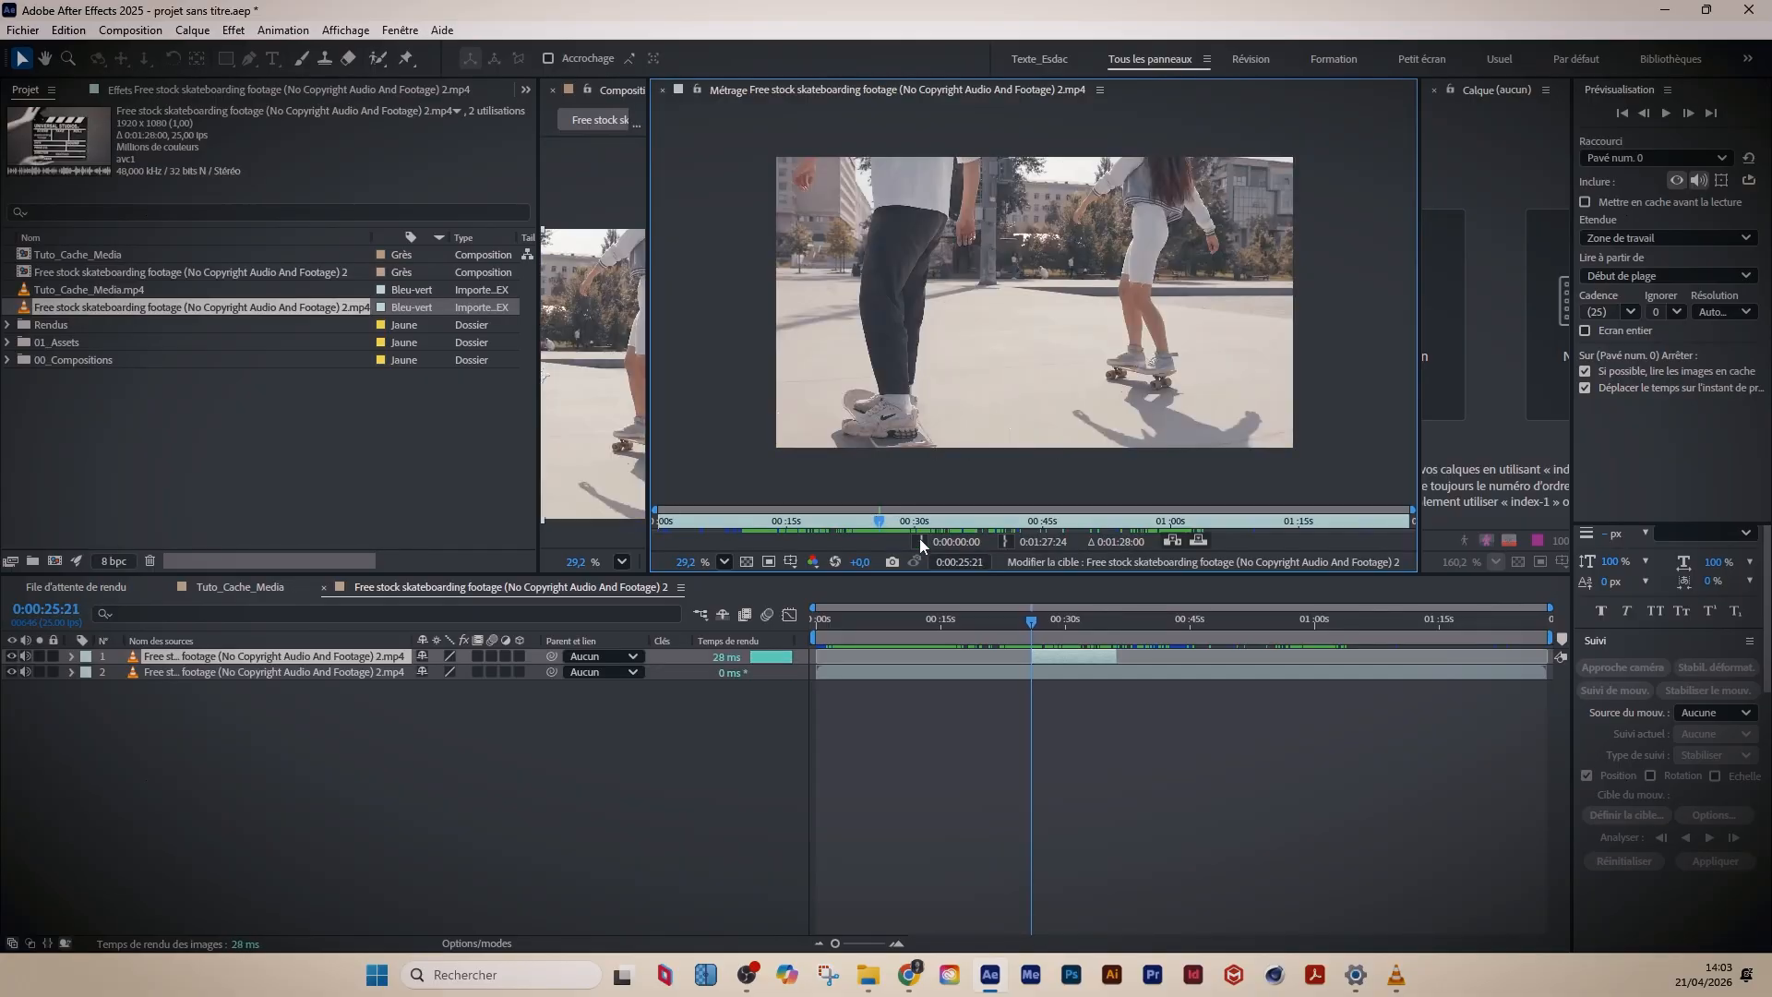
pyautogui.click(920, 541)
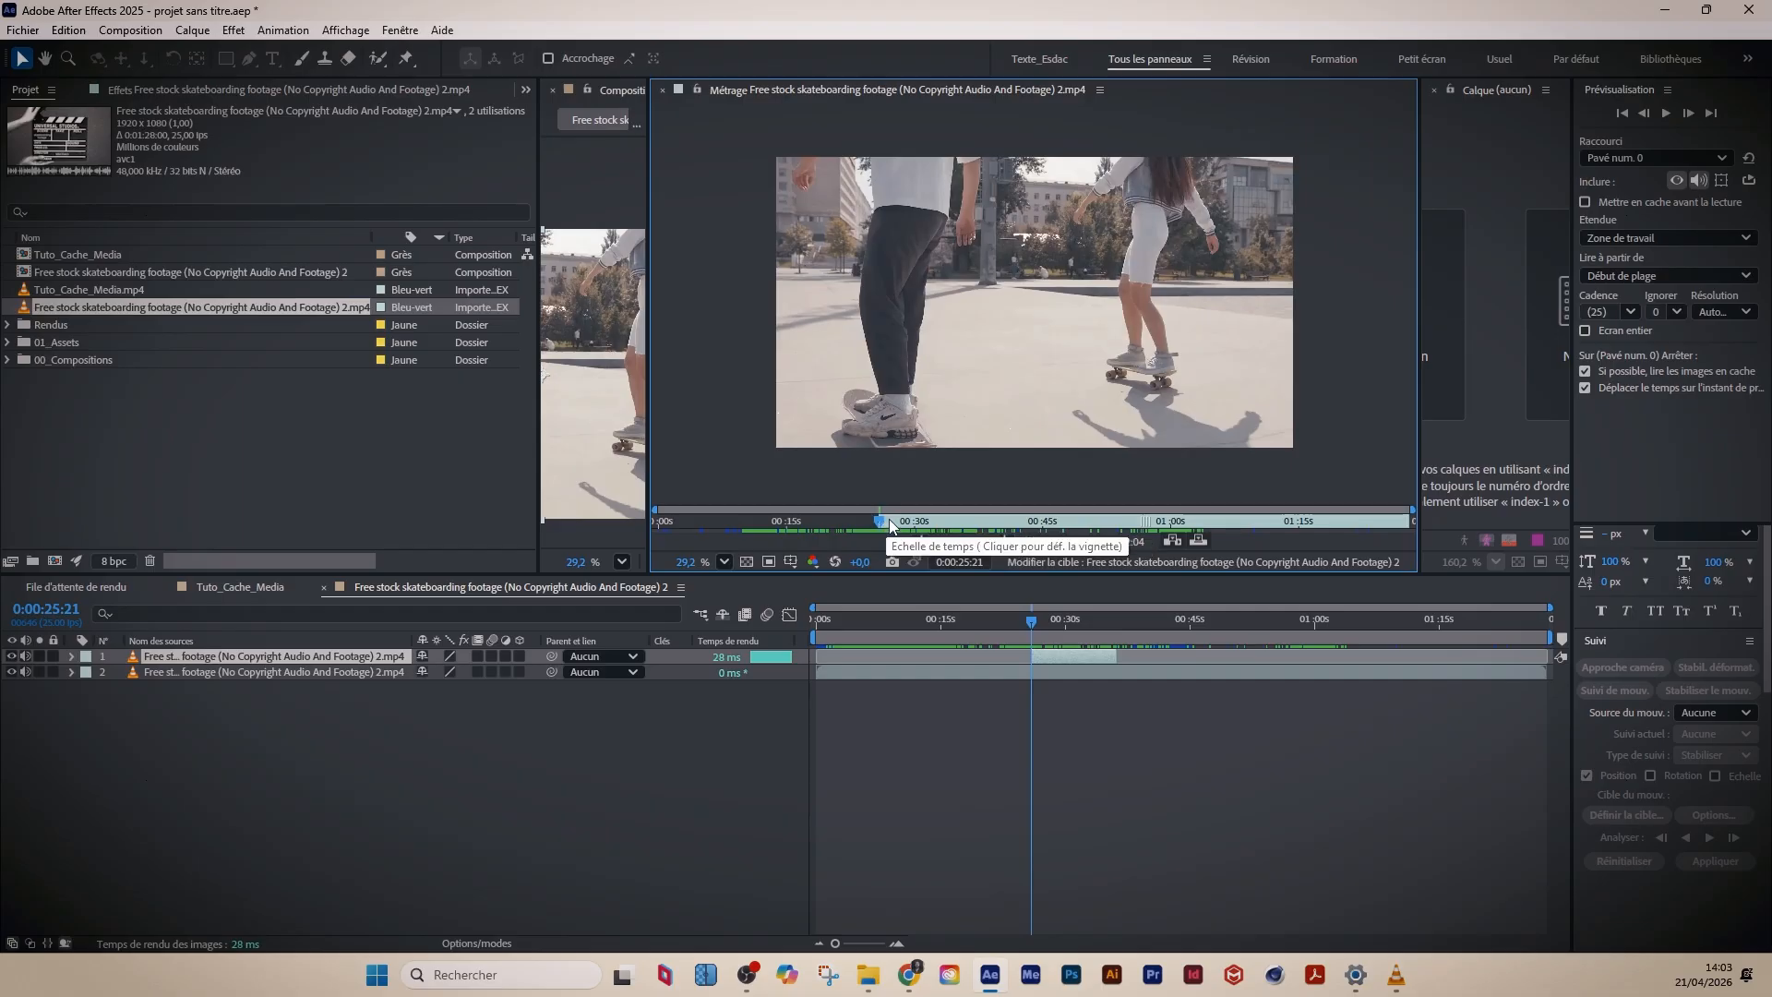
# - Find the last frame of the two-skater shot in the Footage viewer and set the clip's out point at 0:00:36:04
pyautogui.moveTo(888, 523); pyautogui.dragTo(971, 530)
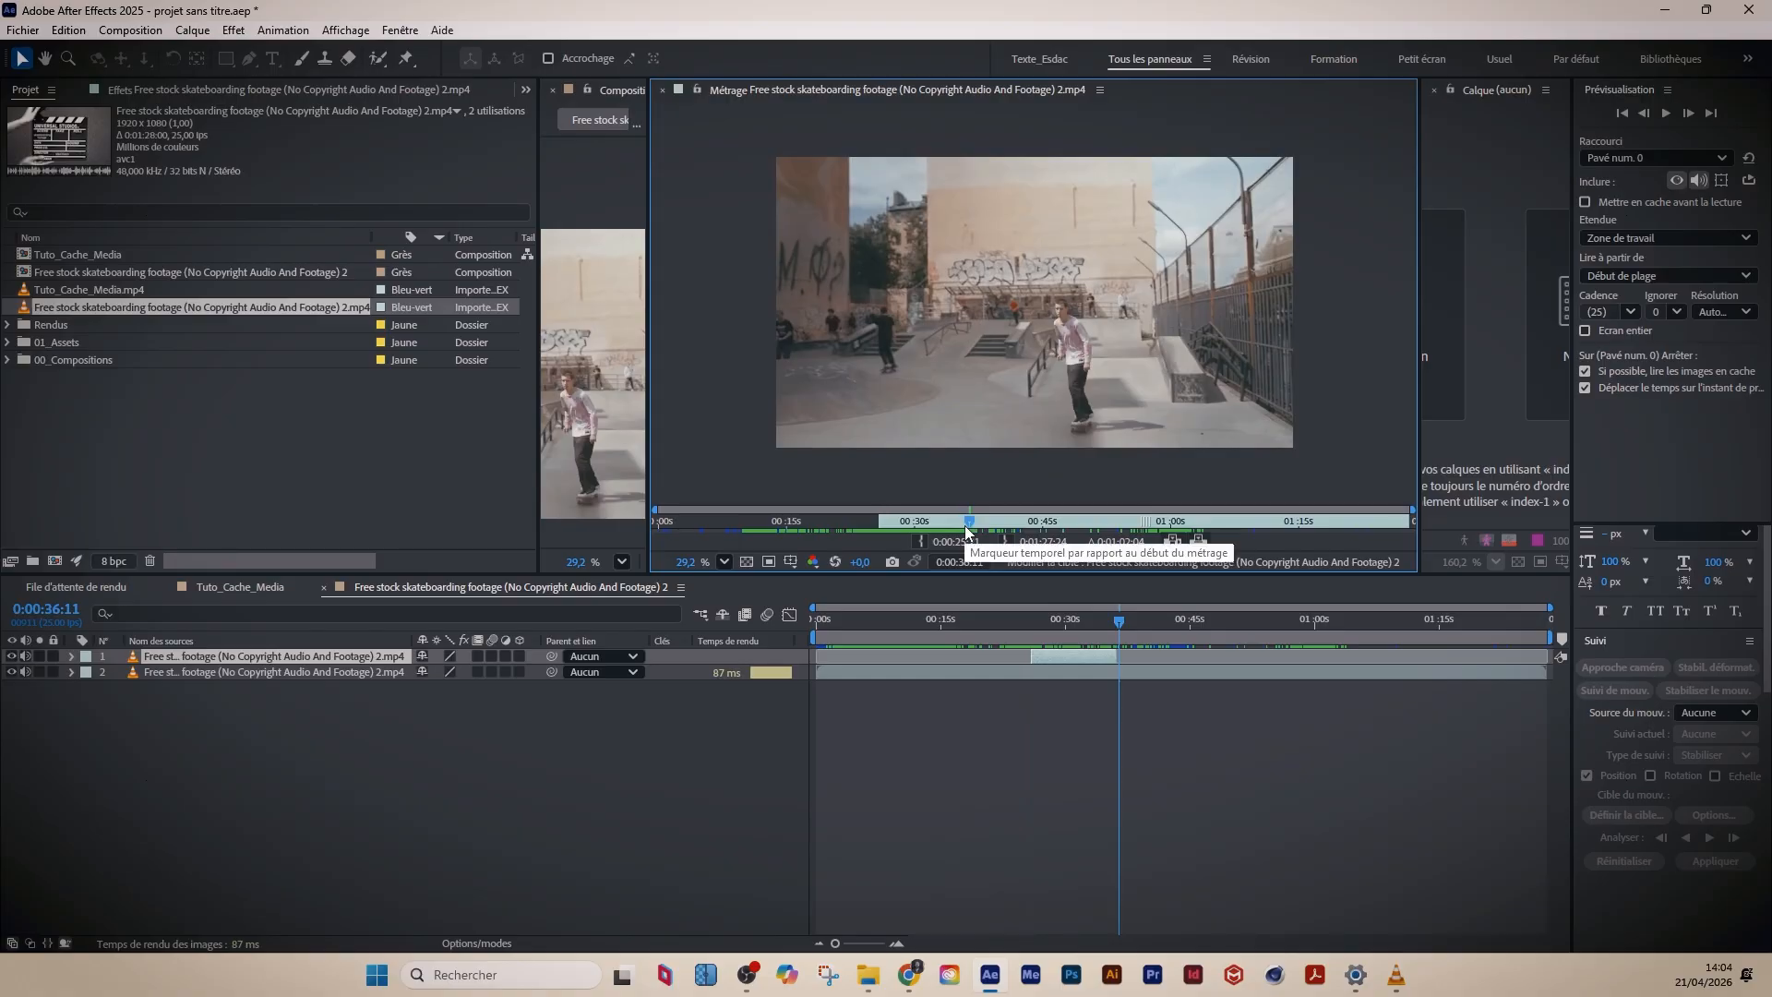
pyautogui.press('pageup')
pyautogui.press('pageup')
pyautogui.press('pageup')
pyautogui.press('pageup')
pyautogui.press('pageup')
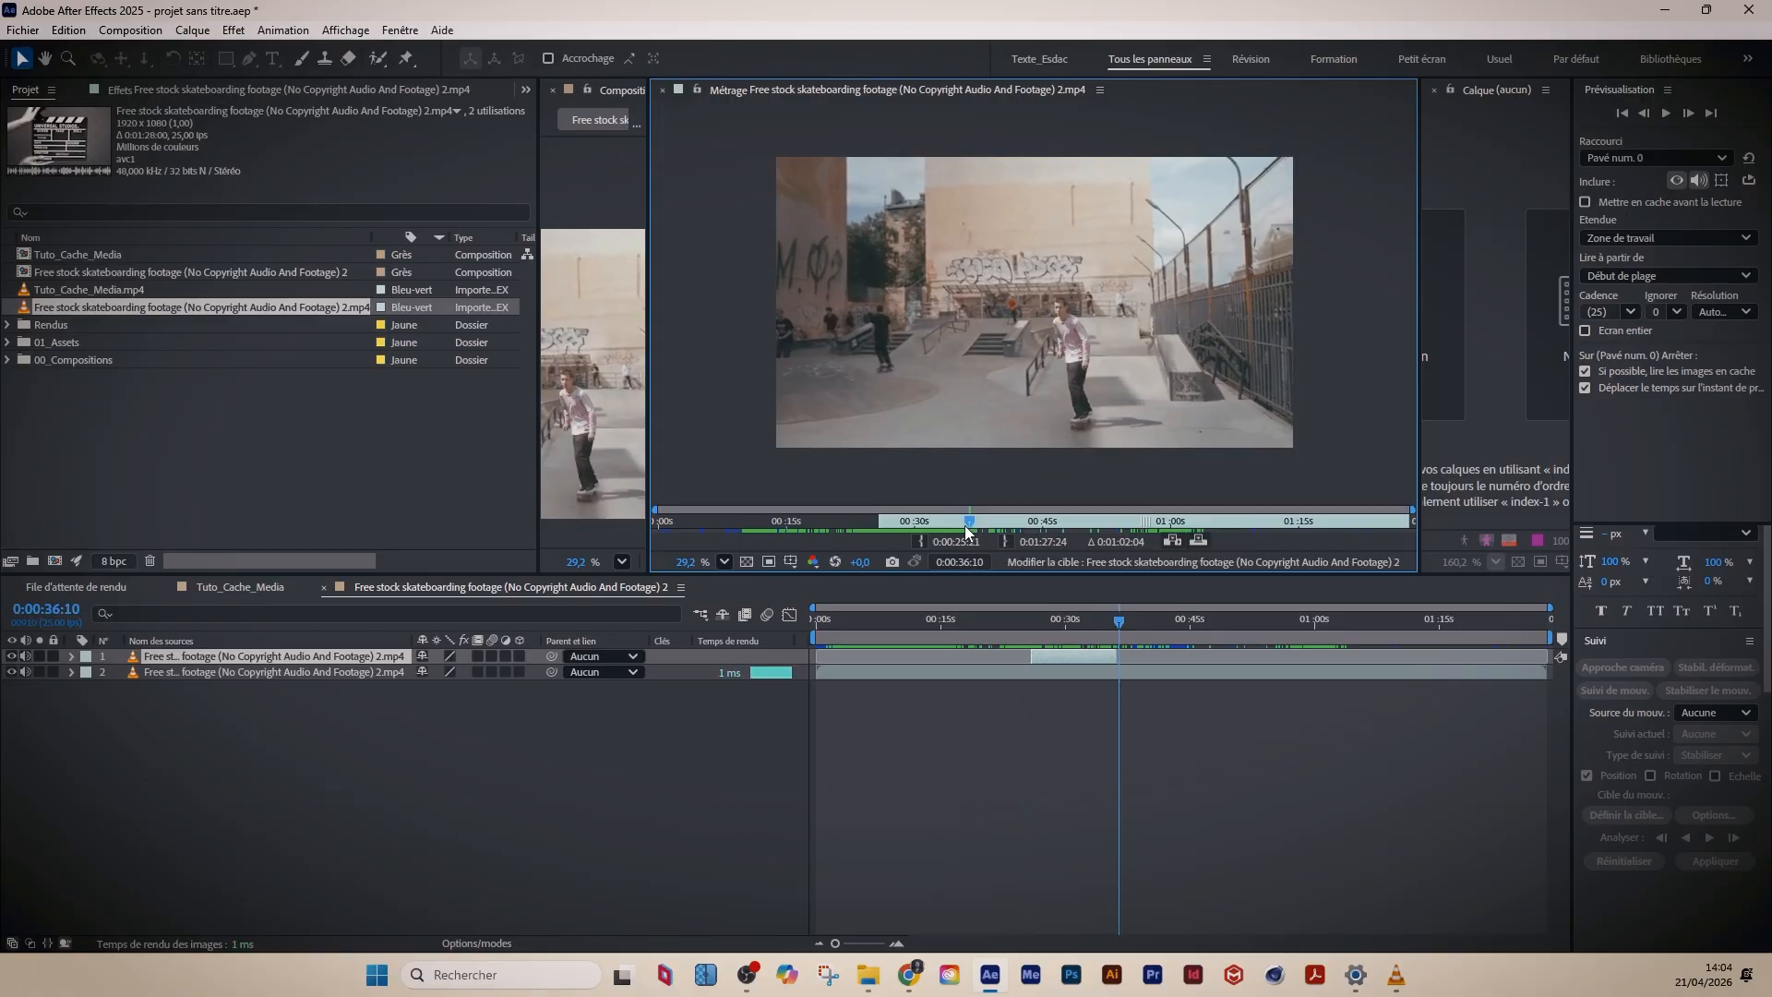
pyautogui.press('pageup')
pyautogui.press('pageup')
pyautogui.press('pageup')
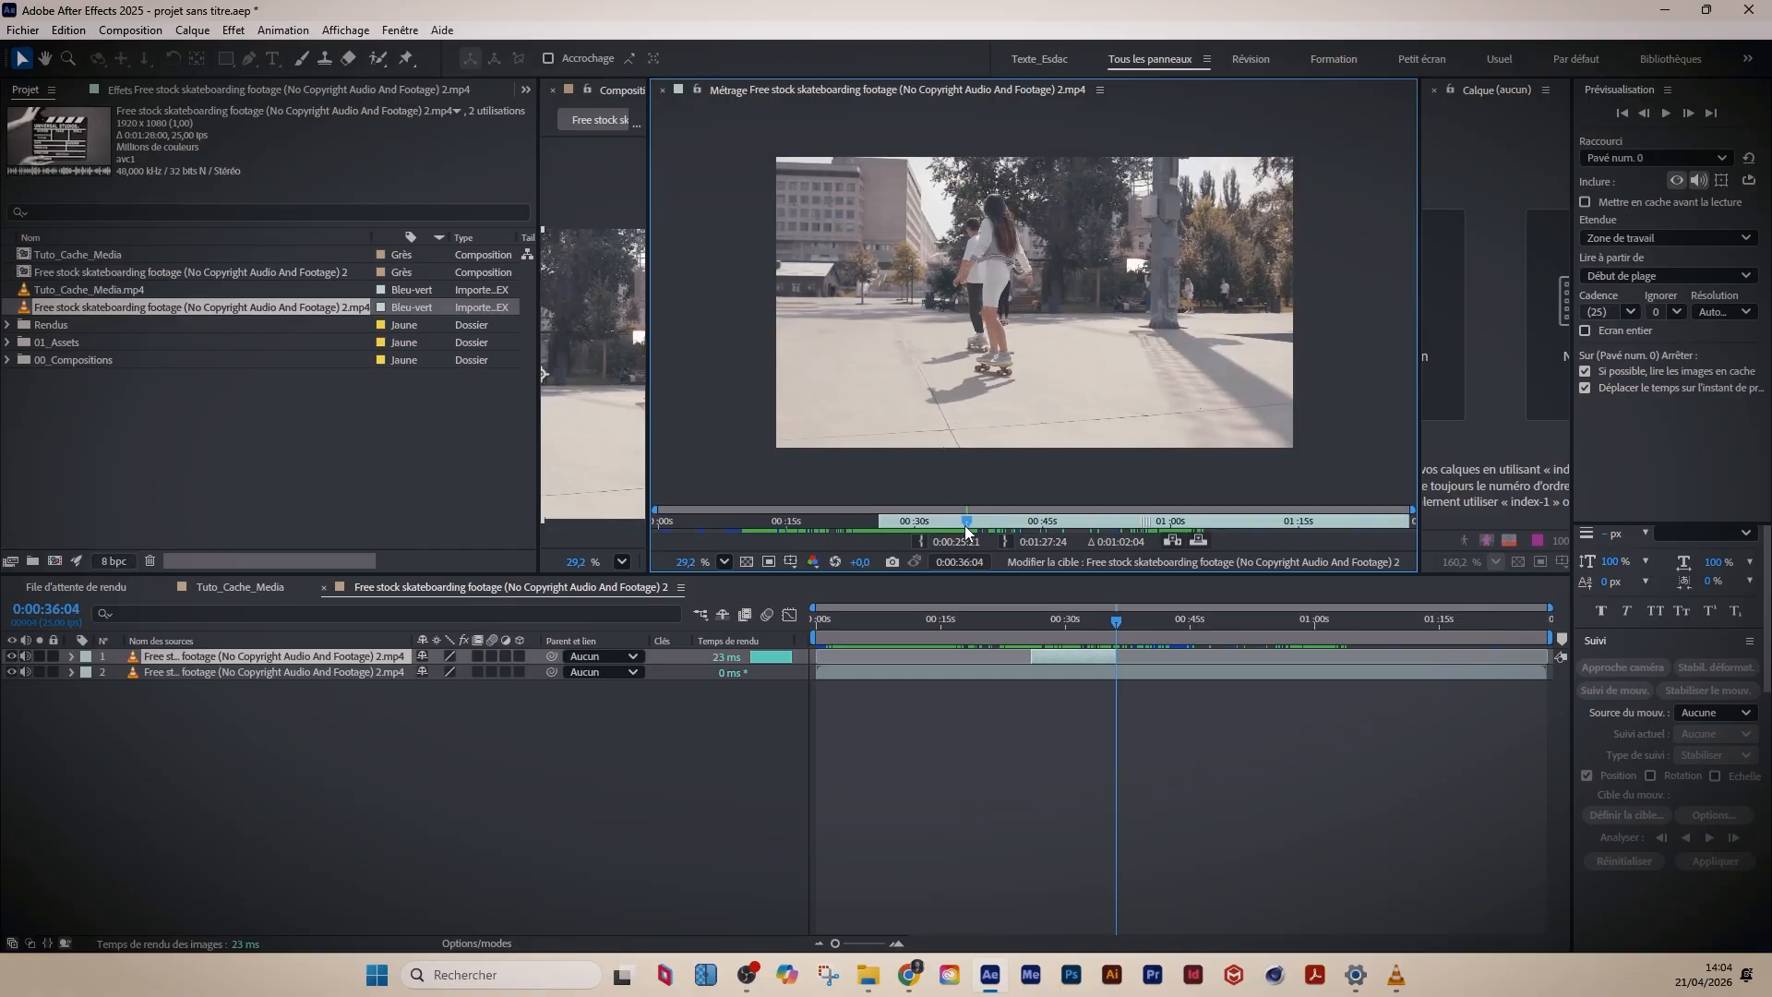
pyautogui.press('pagedown')
pyautogui.click(1006, 539)
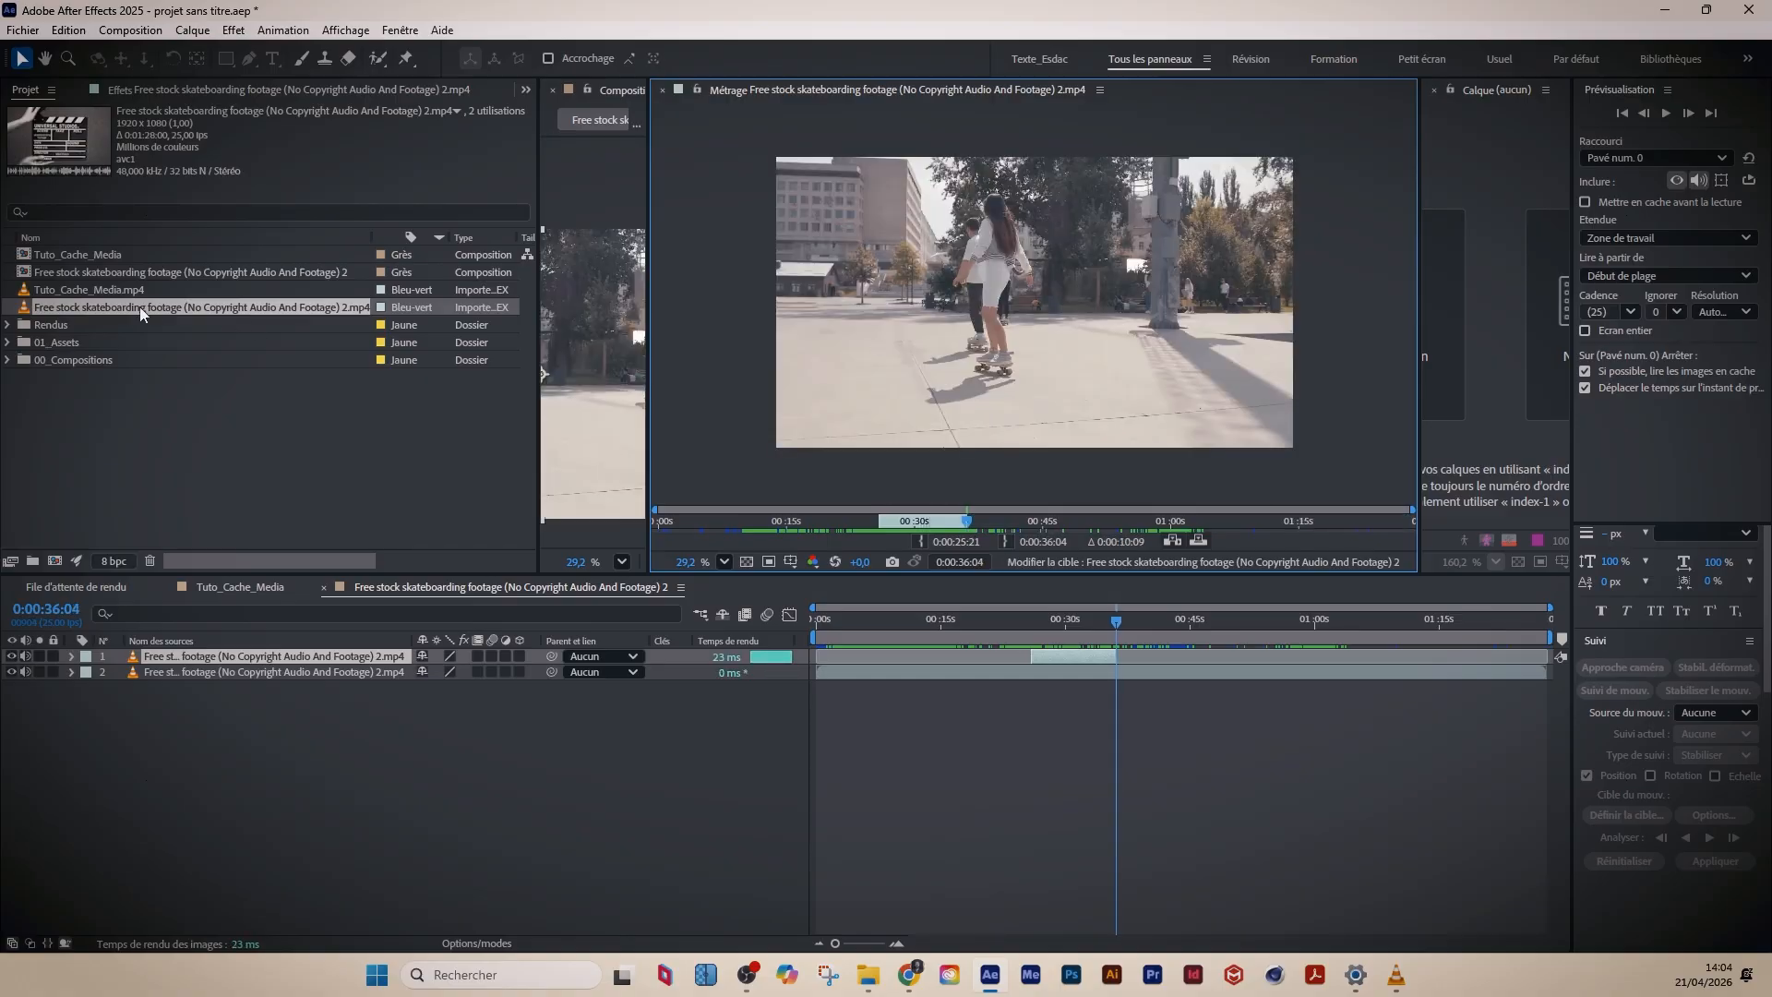
# - Add the trimmed skateboarding clip as a new top layer in the composition and return the playhead to 0:00:00:00
pyautogui.moveTo(126, 308); pyautogui.dragTo(923, 720)
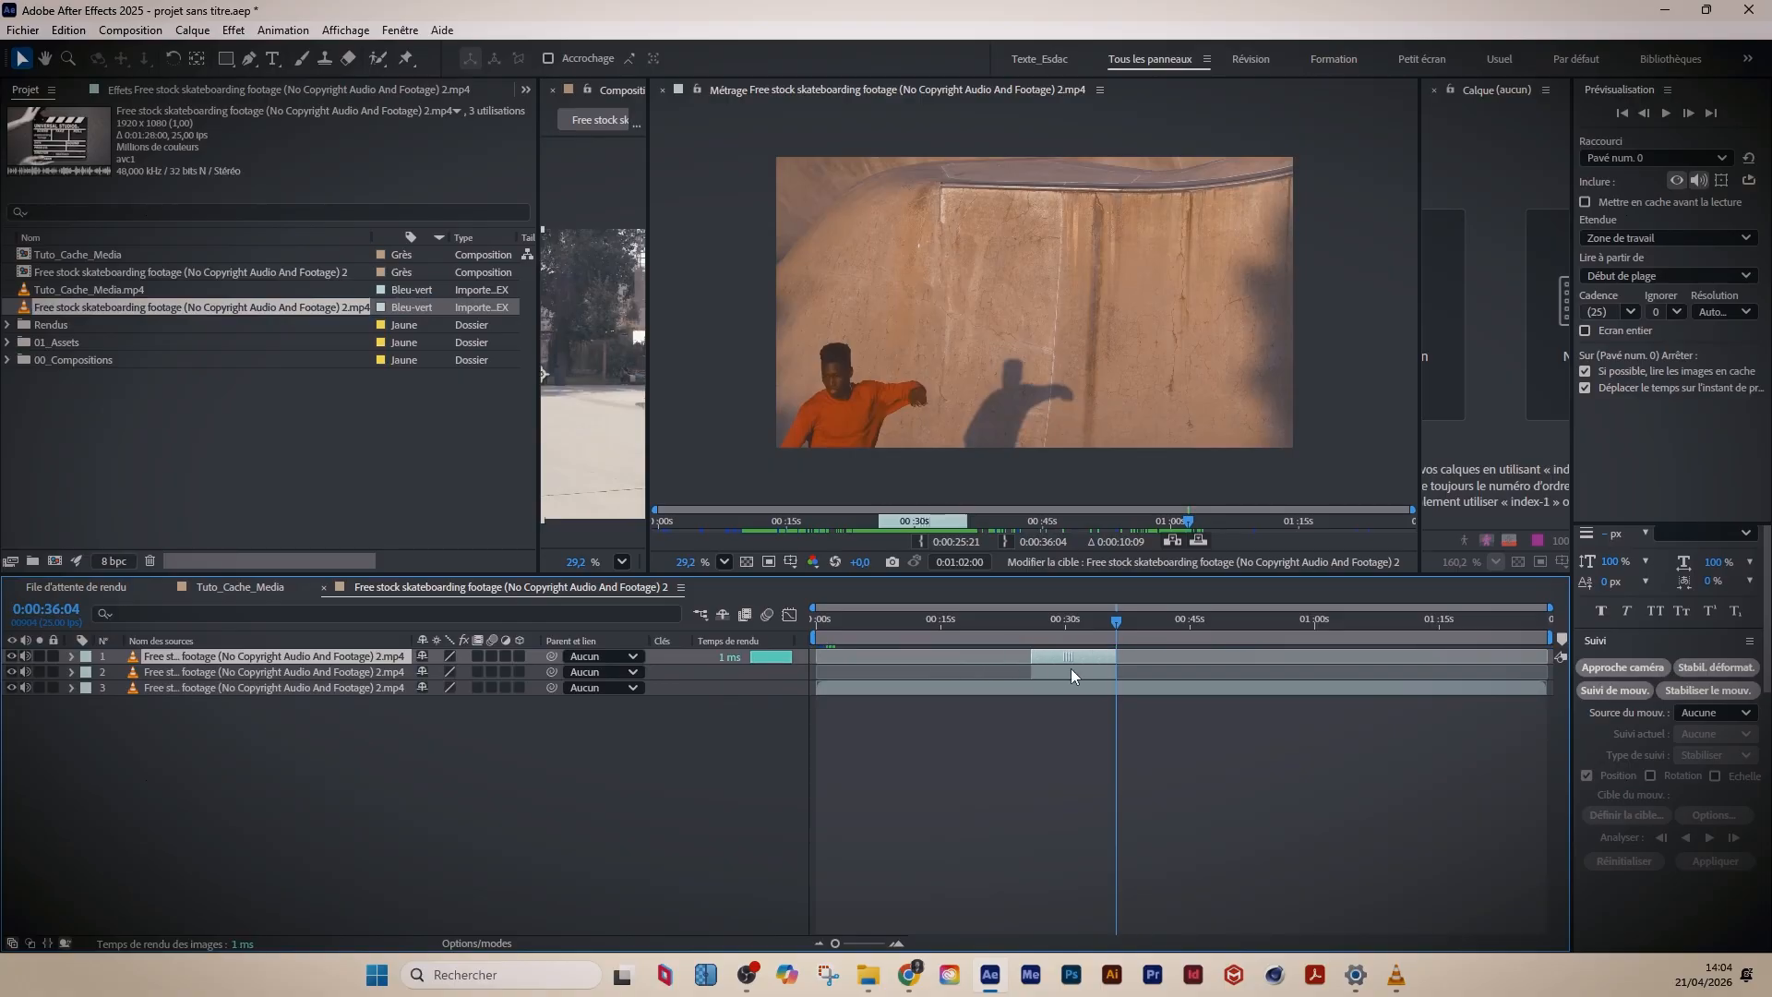
pyautogui.moveTo(822, 622); pyautogui.dragTo(1087, 659)
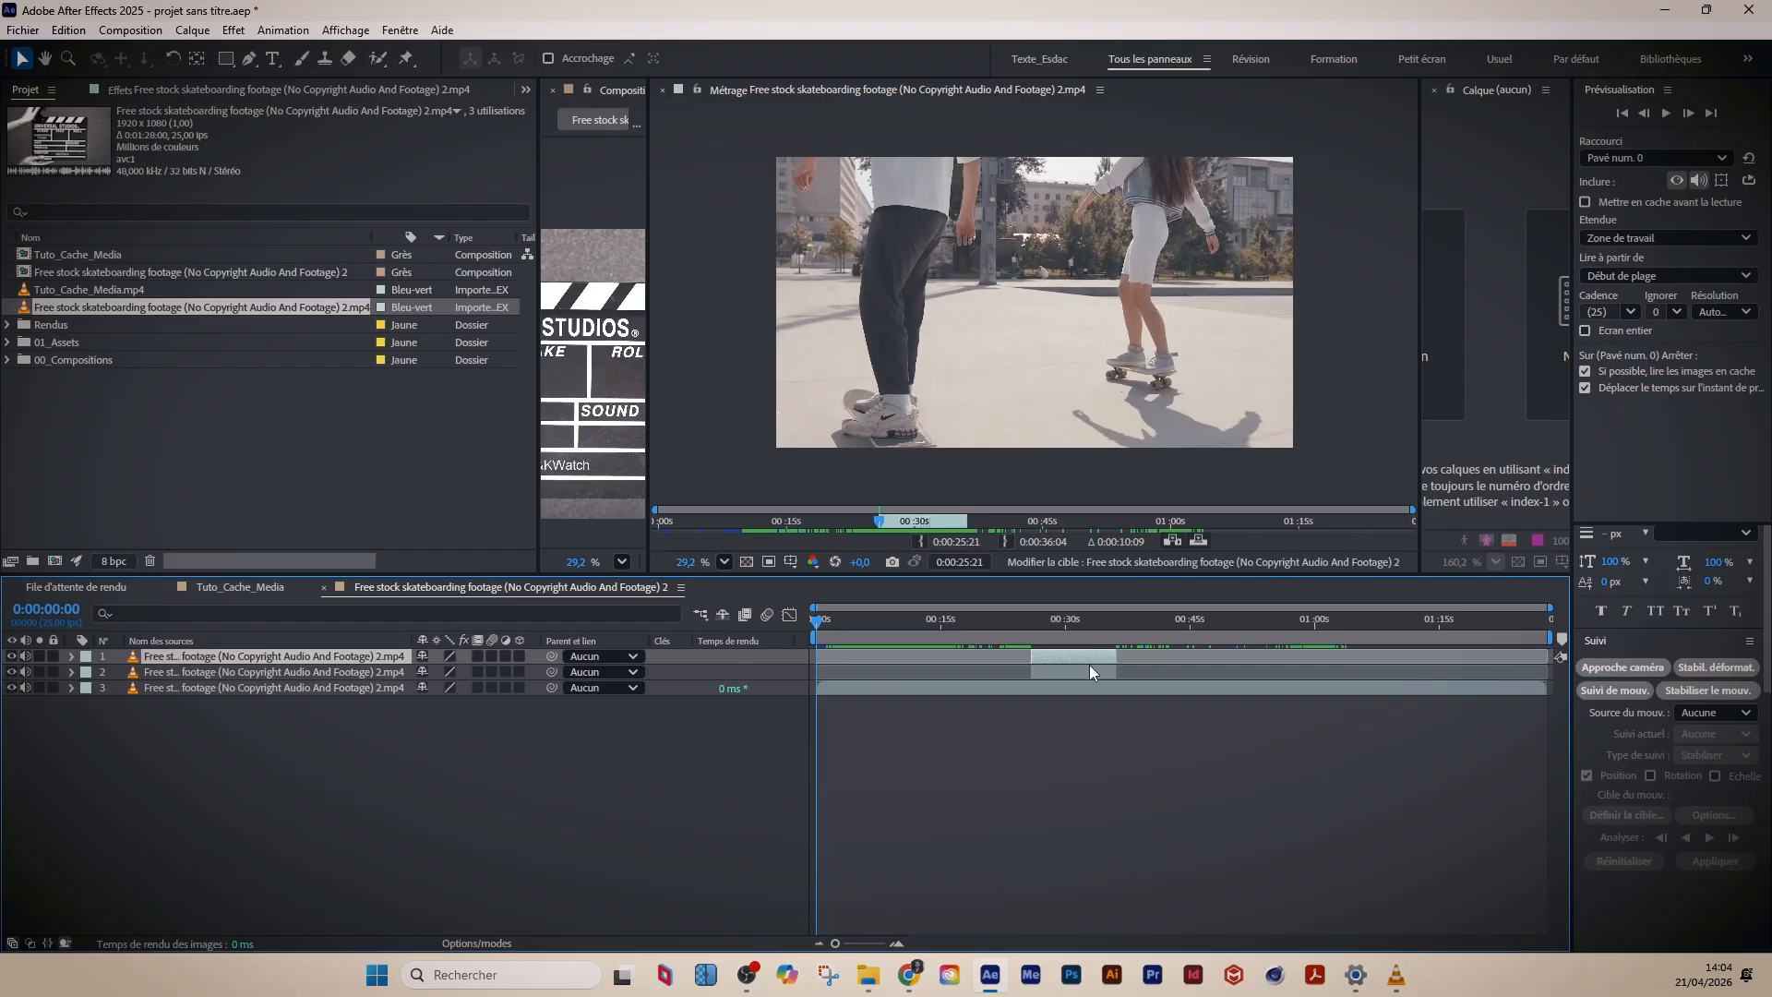
pyautogui.scroll(5, 1089, 671)
pyautogui.scroll(-4, 1396, 647)
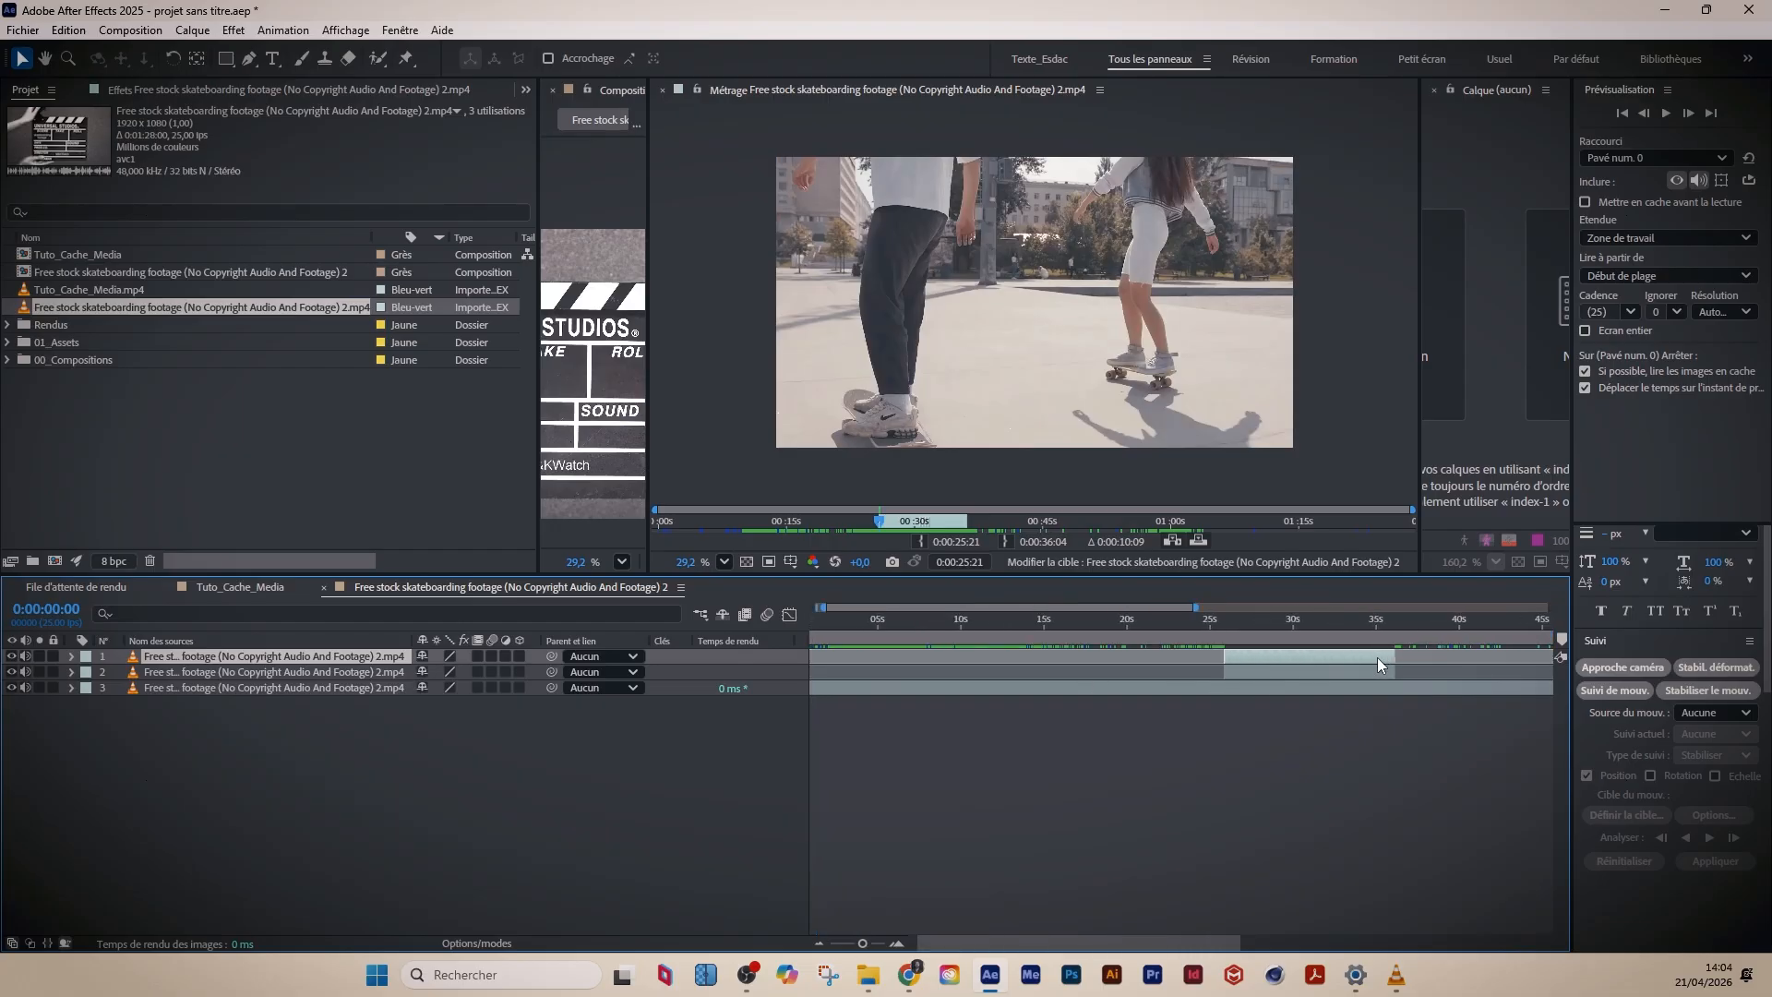
pyautogui.scroll(-3, 1243, 666)
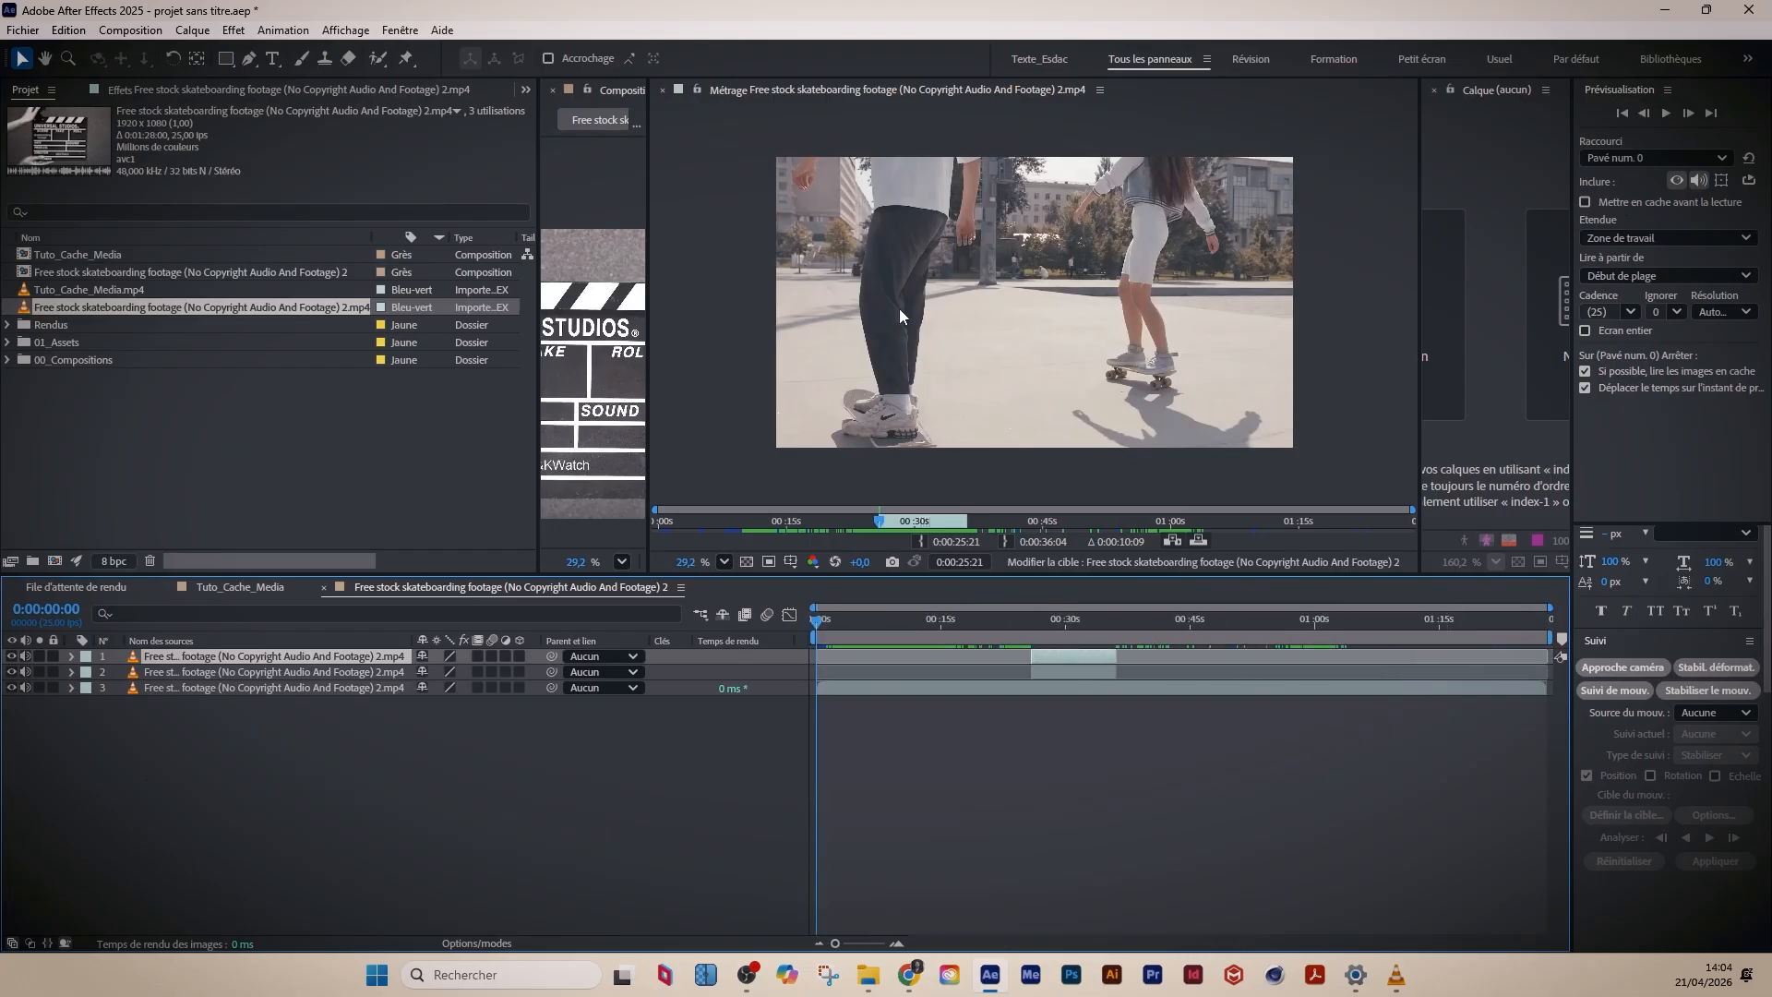
# - Close the Footage viewer, then reopen skateboarding 2.mp4 from the project and enlarge its viewer
pyautogui.click(662, 90)
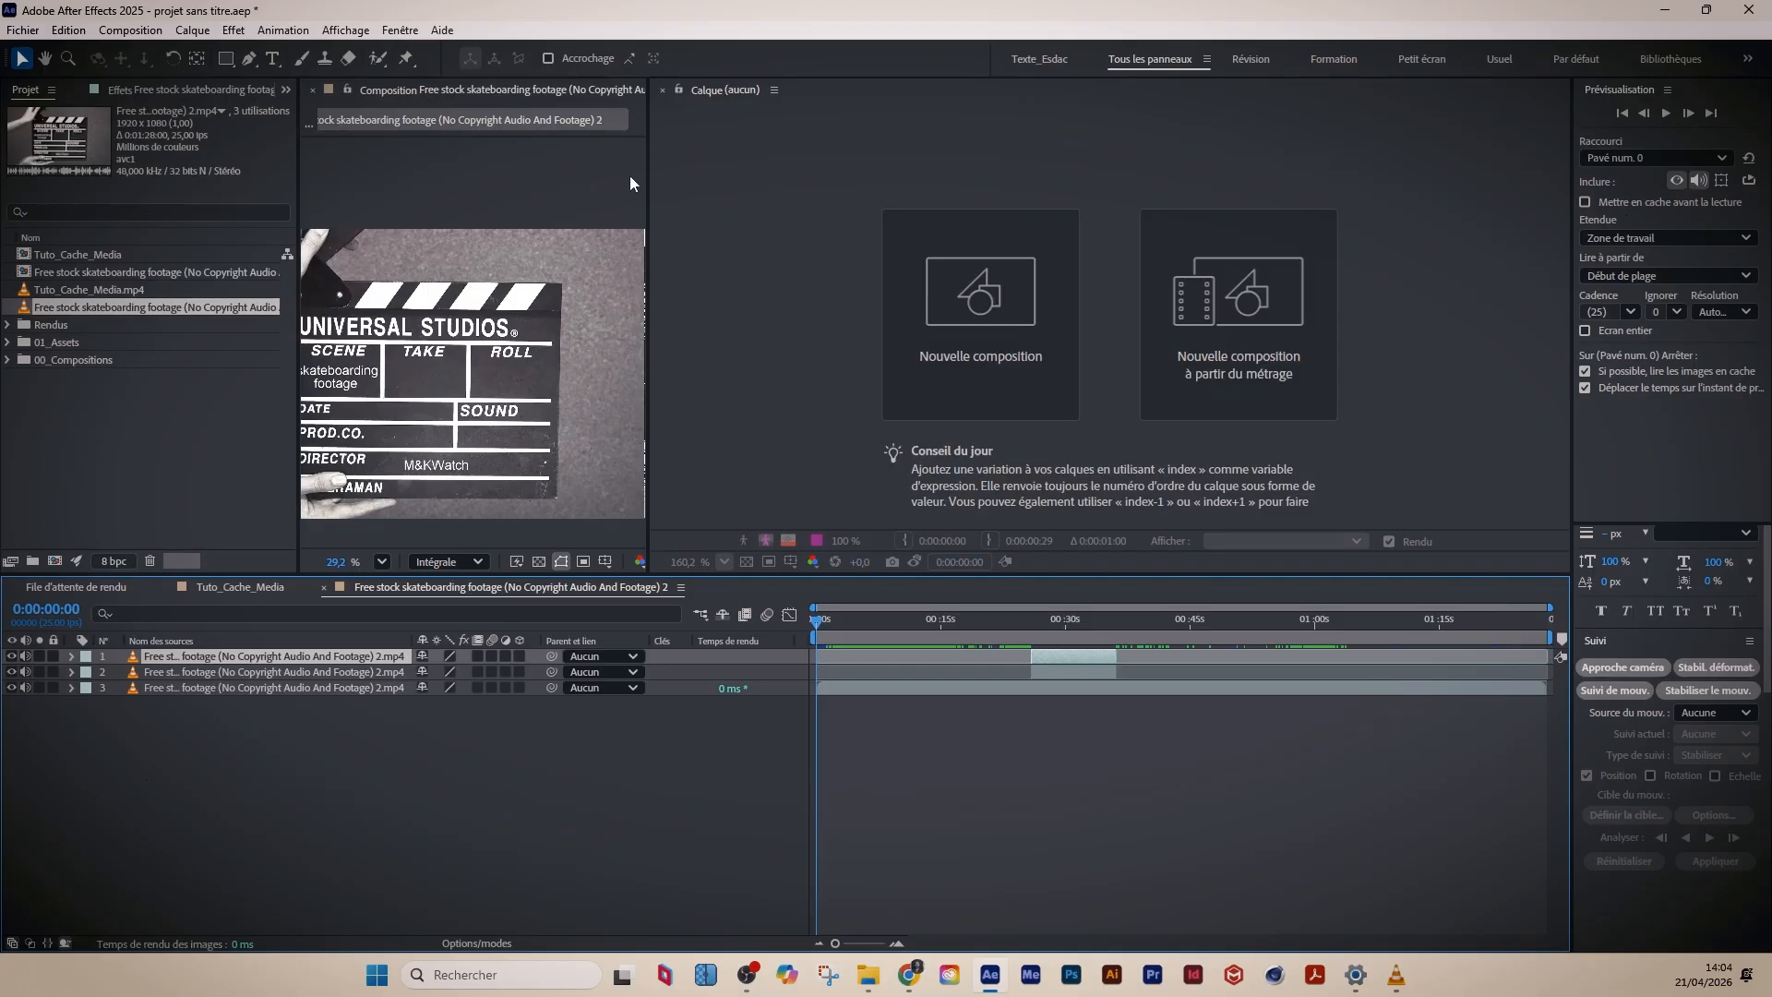
pyautogui.moveTo(649, 168); pyautogui.dragTo(1348, 171)
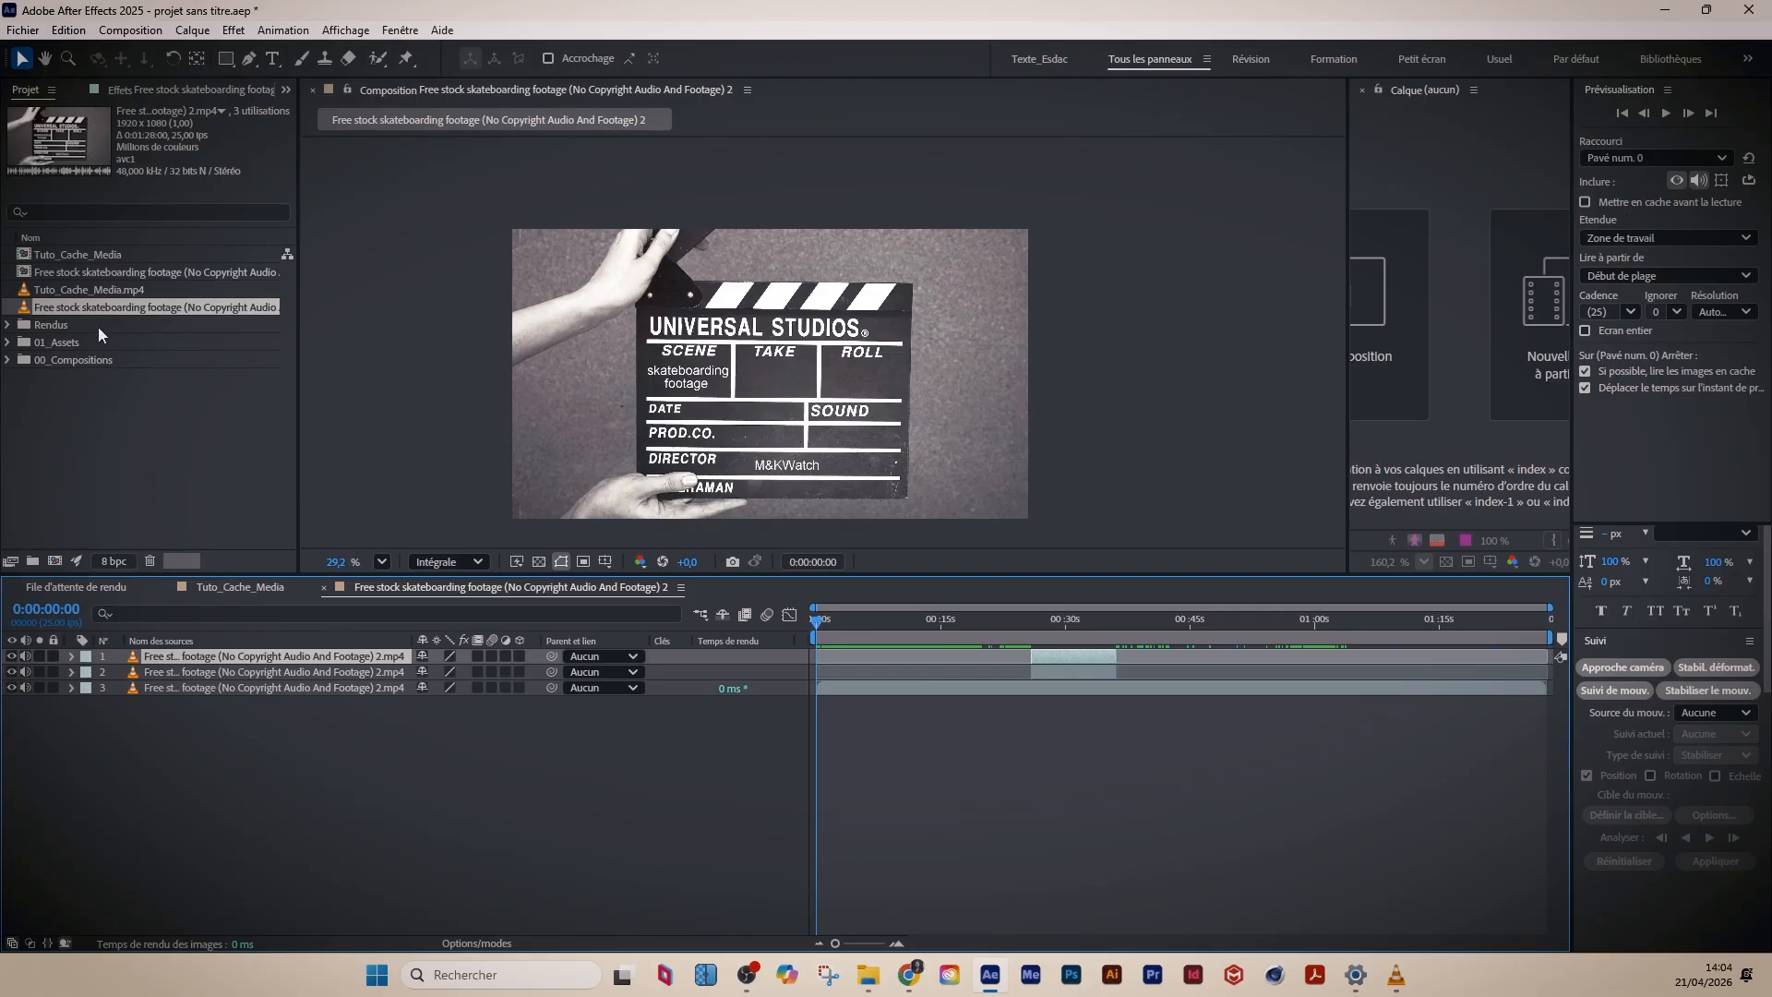
pyautogui.click(64, 307)
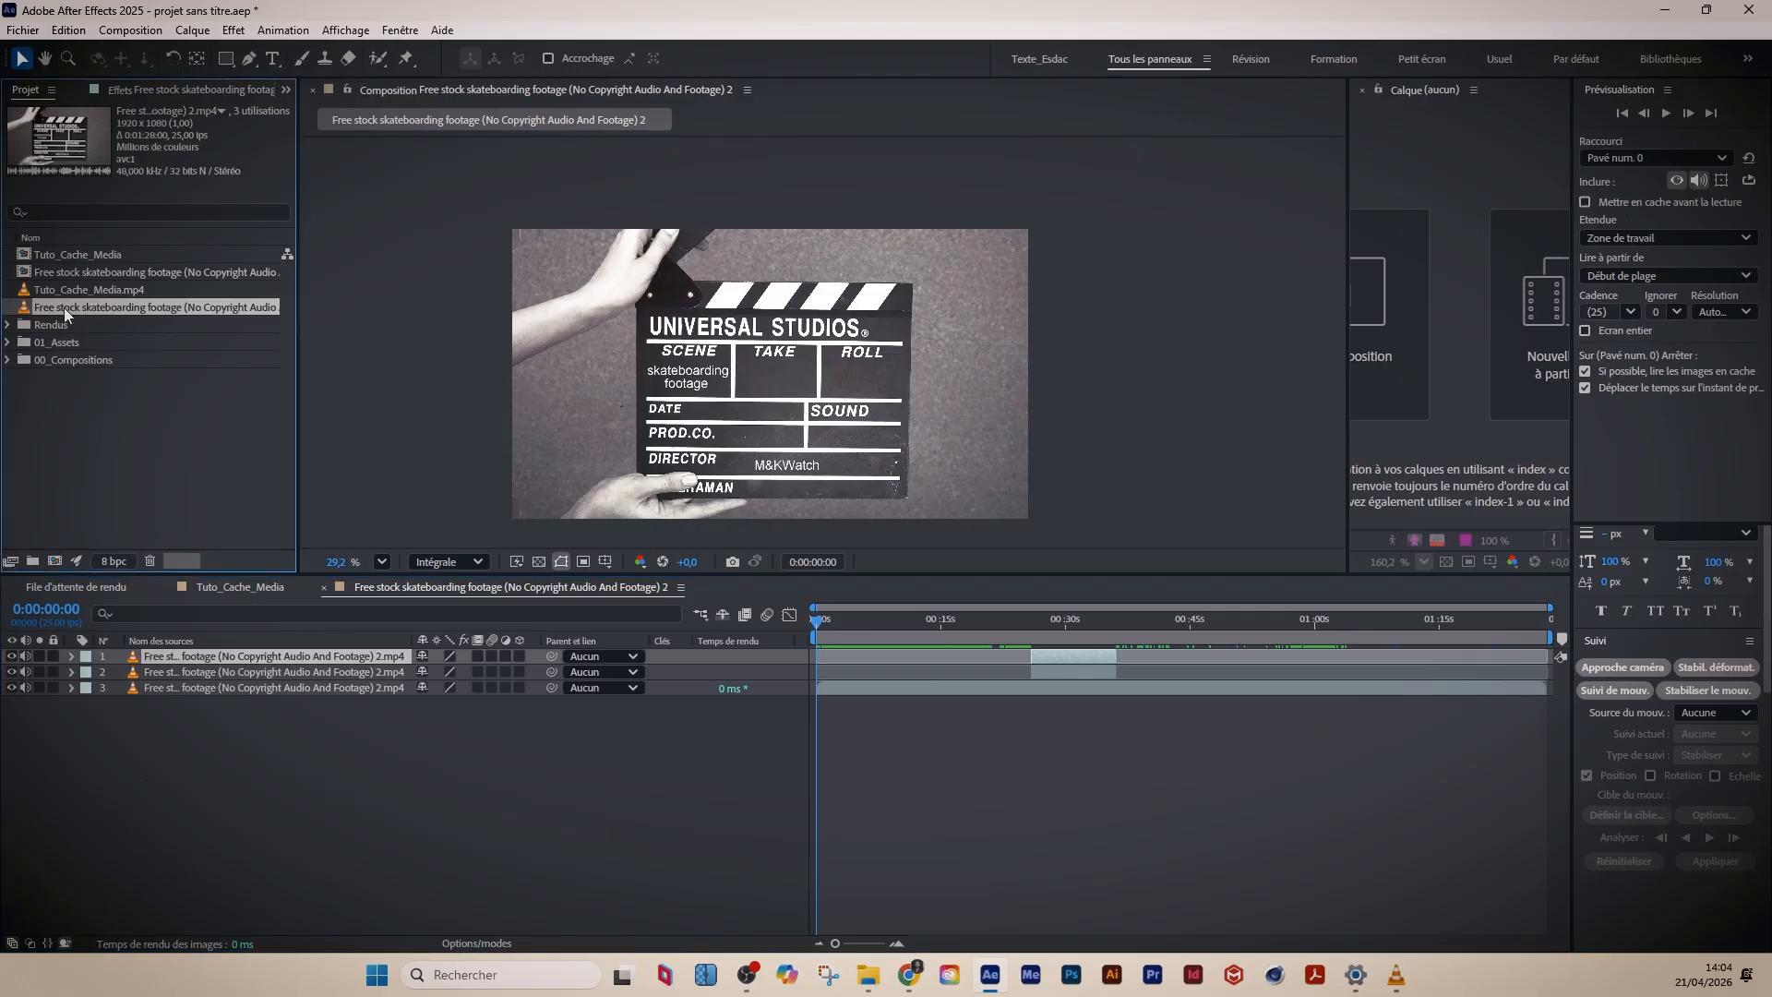
pyautogui.doubleClick(74, 308)
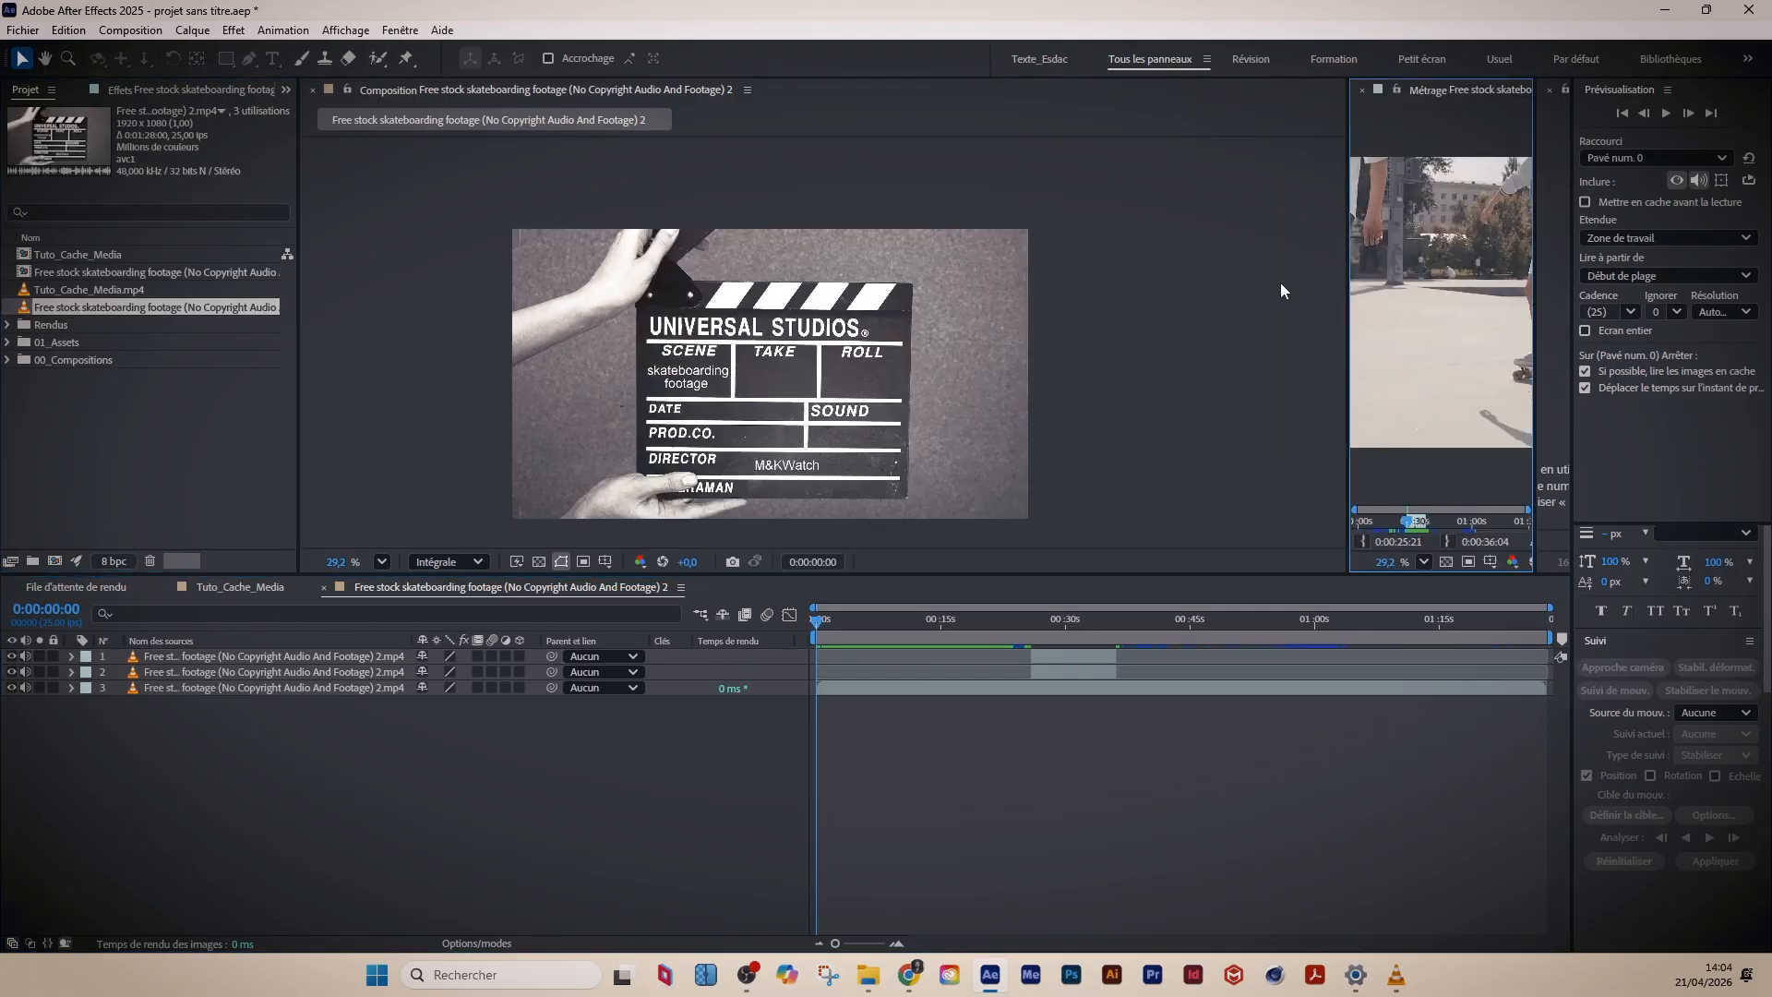
pyautogui.moveTo(1347, 284); pyautogui.dragTo(544, 286)
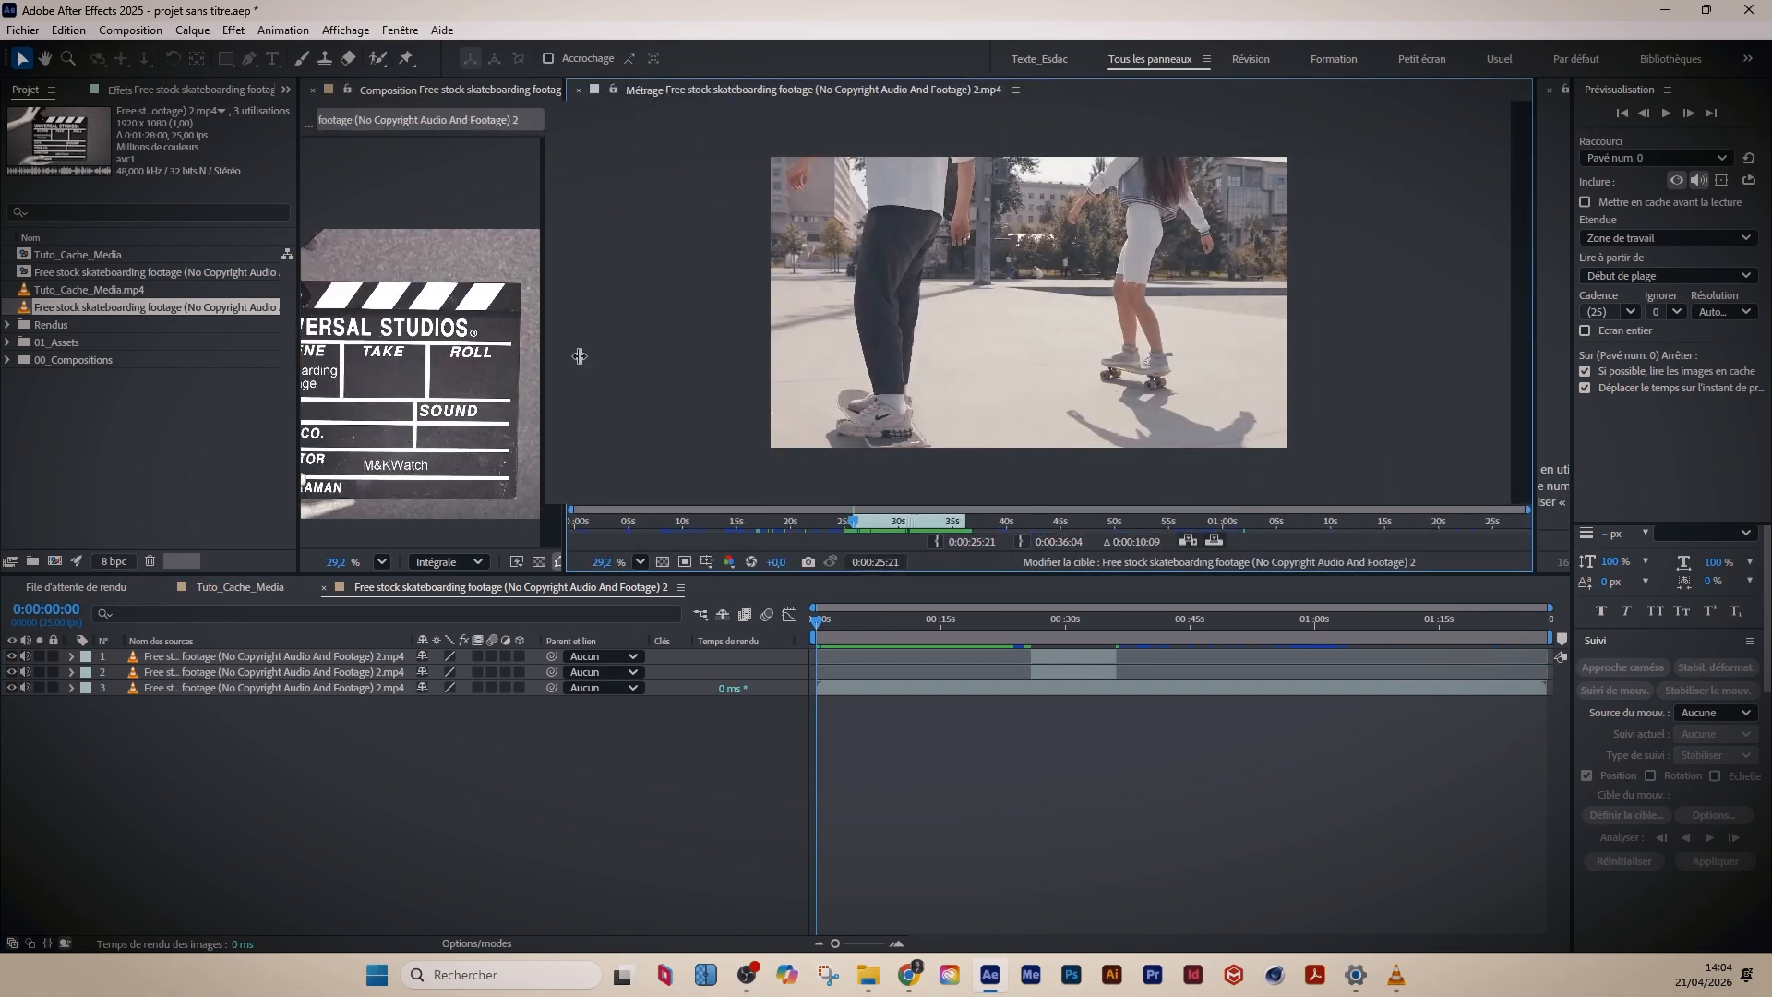
# - Set the skateboarding clip's in point at 0:00:59:00 and its out point at 0:01:02:13 in the Footage viewer
pyautogui.click(1015, 520)
pyautogui.moveTo(1050, 521); pyautogui.dragTo(1206, 528)
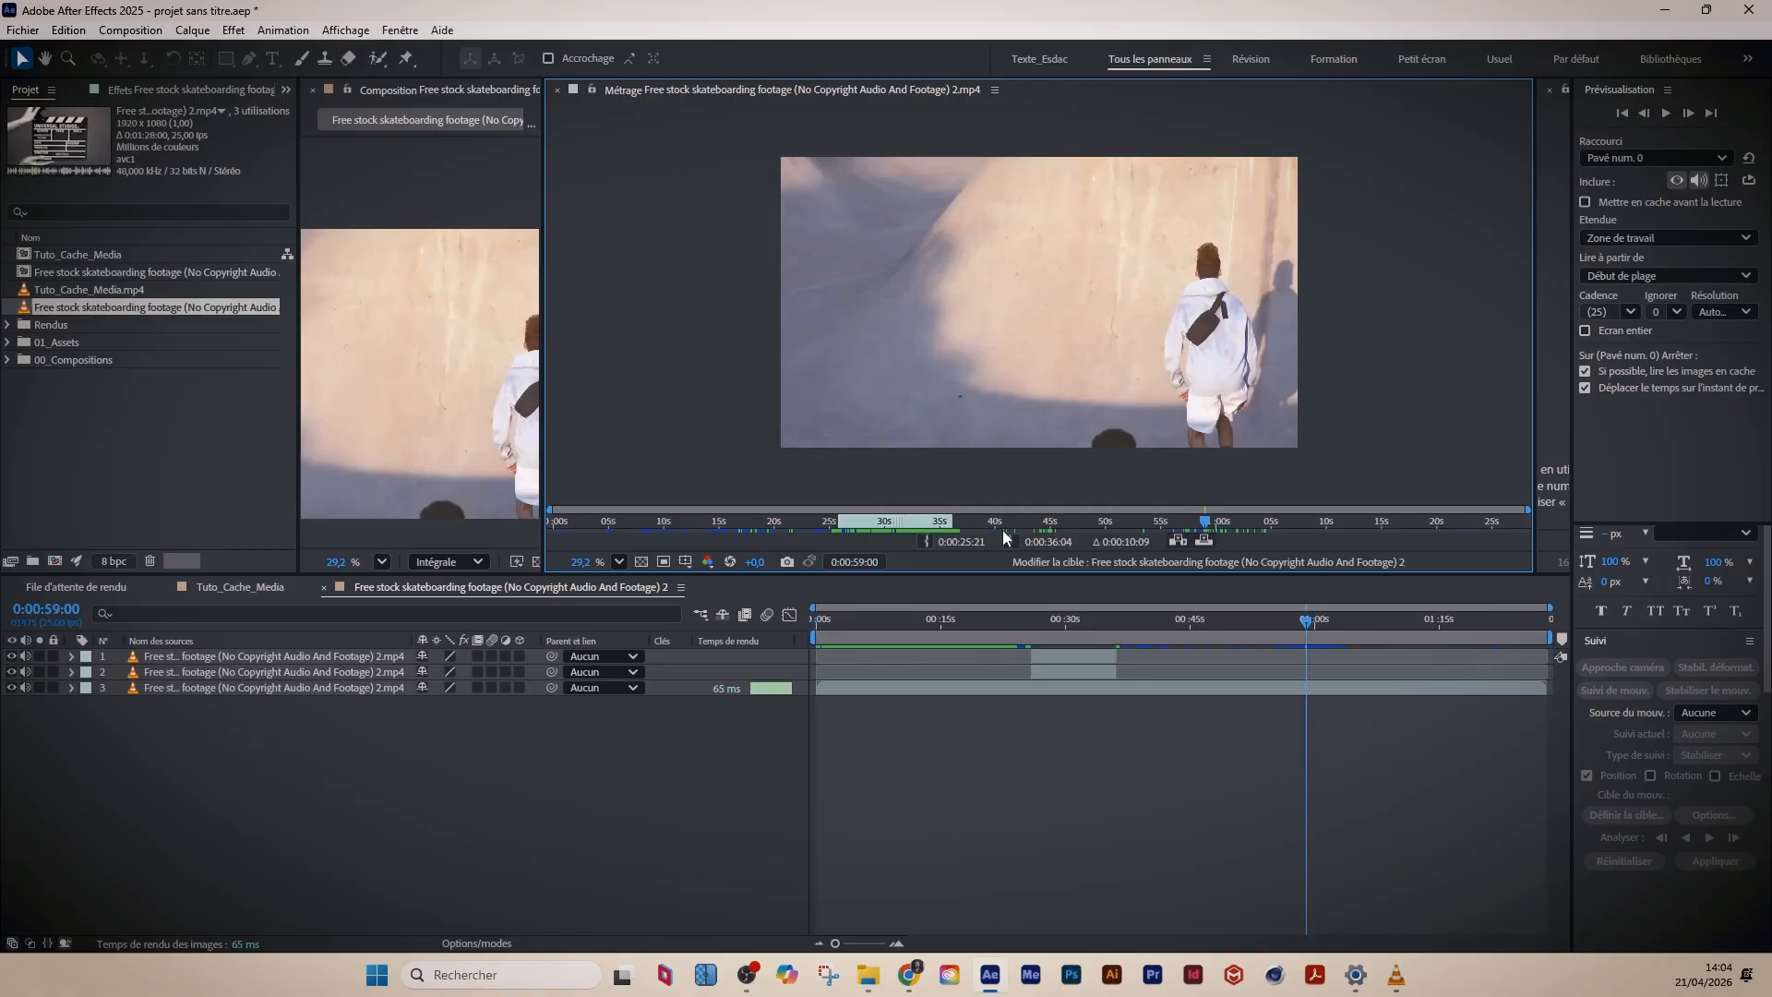
pyautogui.click(922, 542)
pyautogui.click(1016, 542)
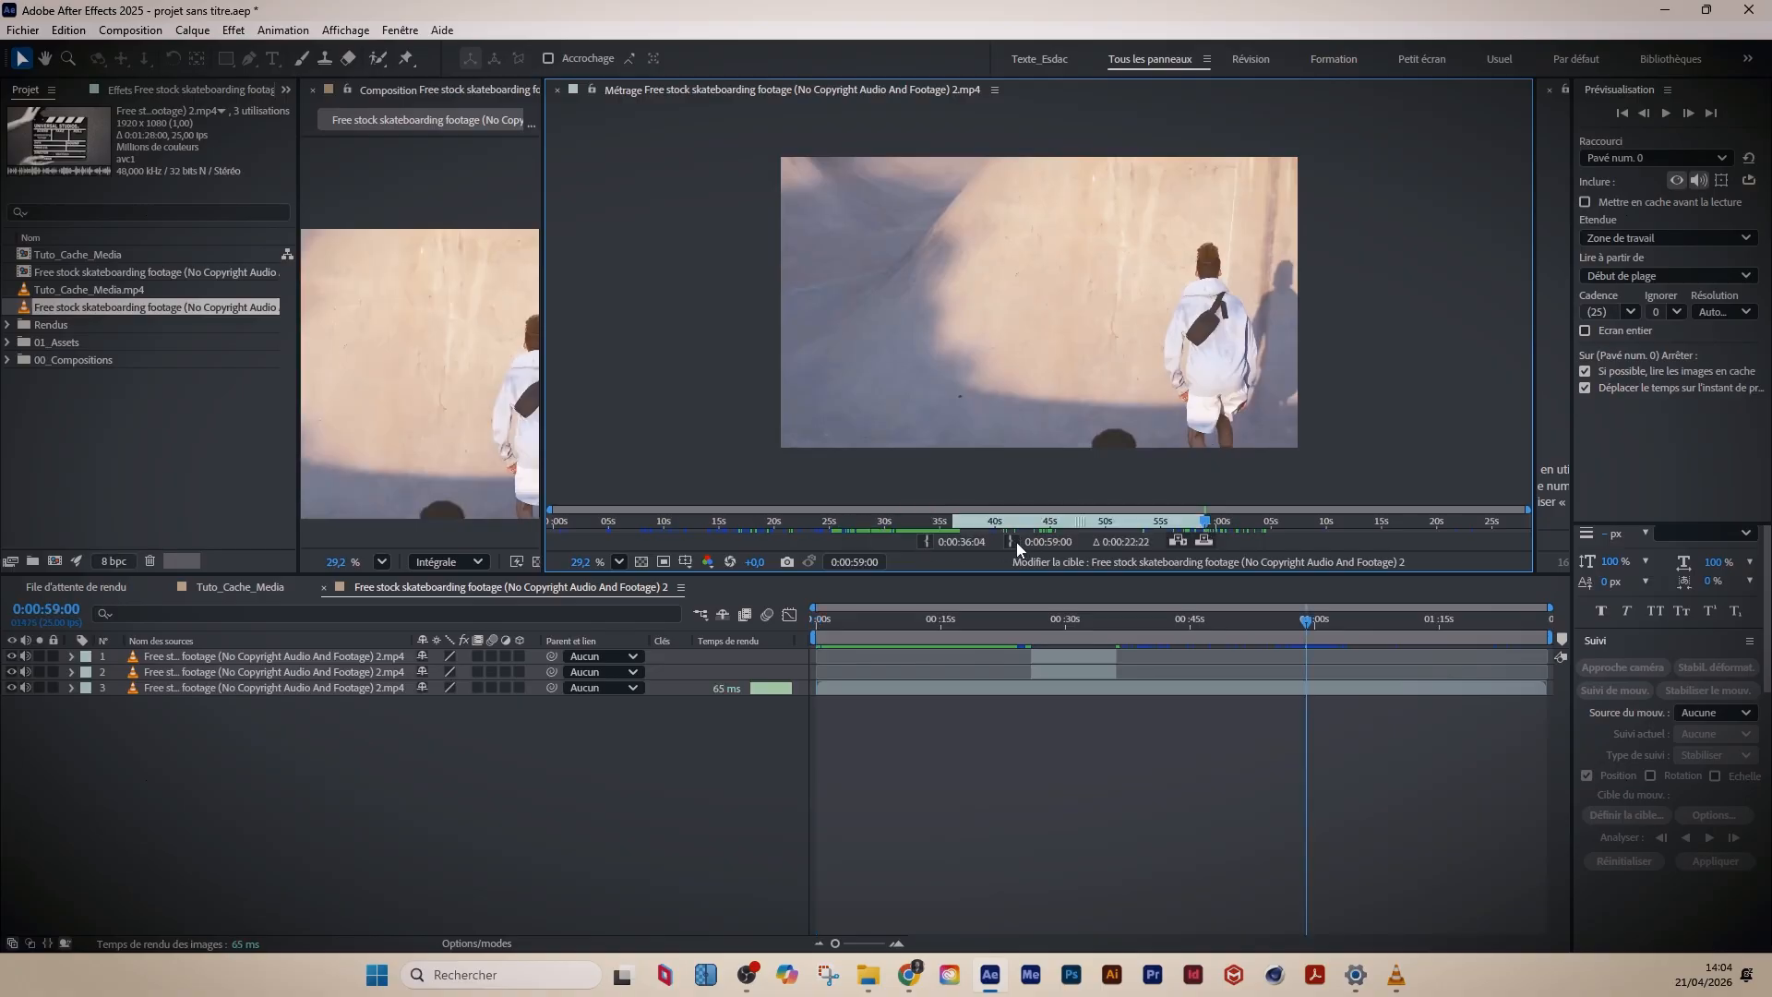
pyautogui.click(930, 542)
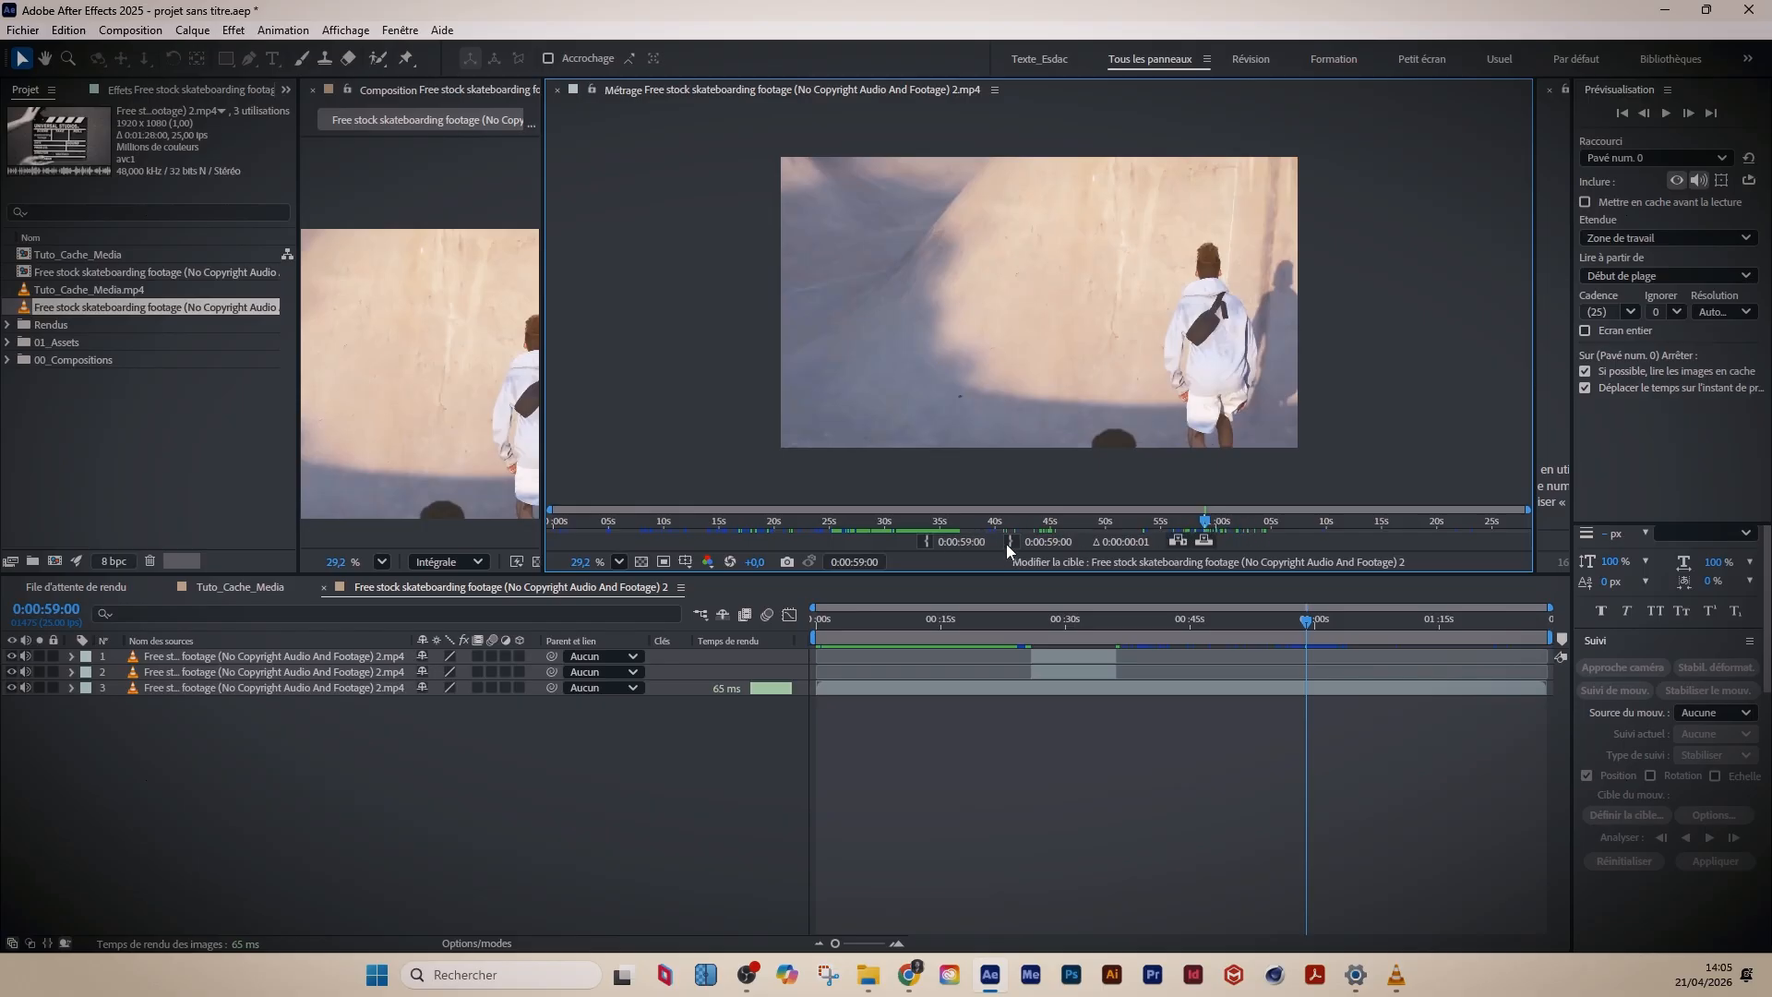
pyautogui.click(1235, 518)
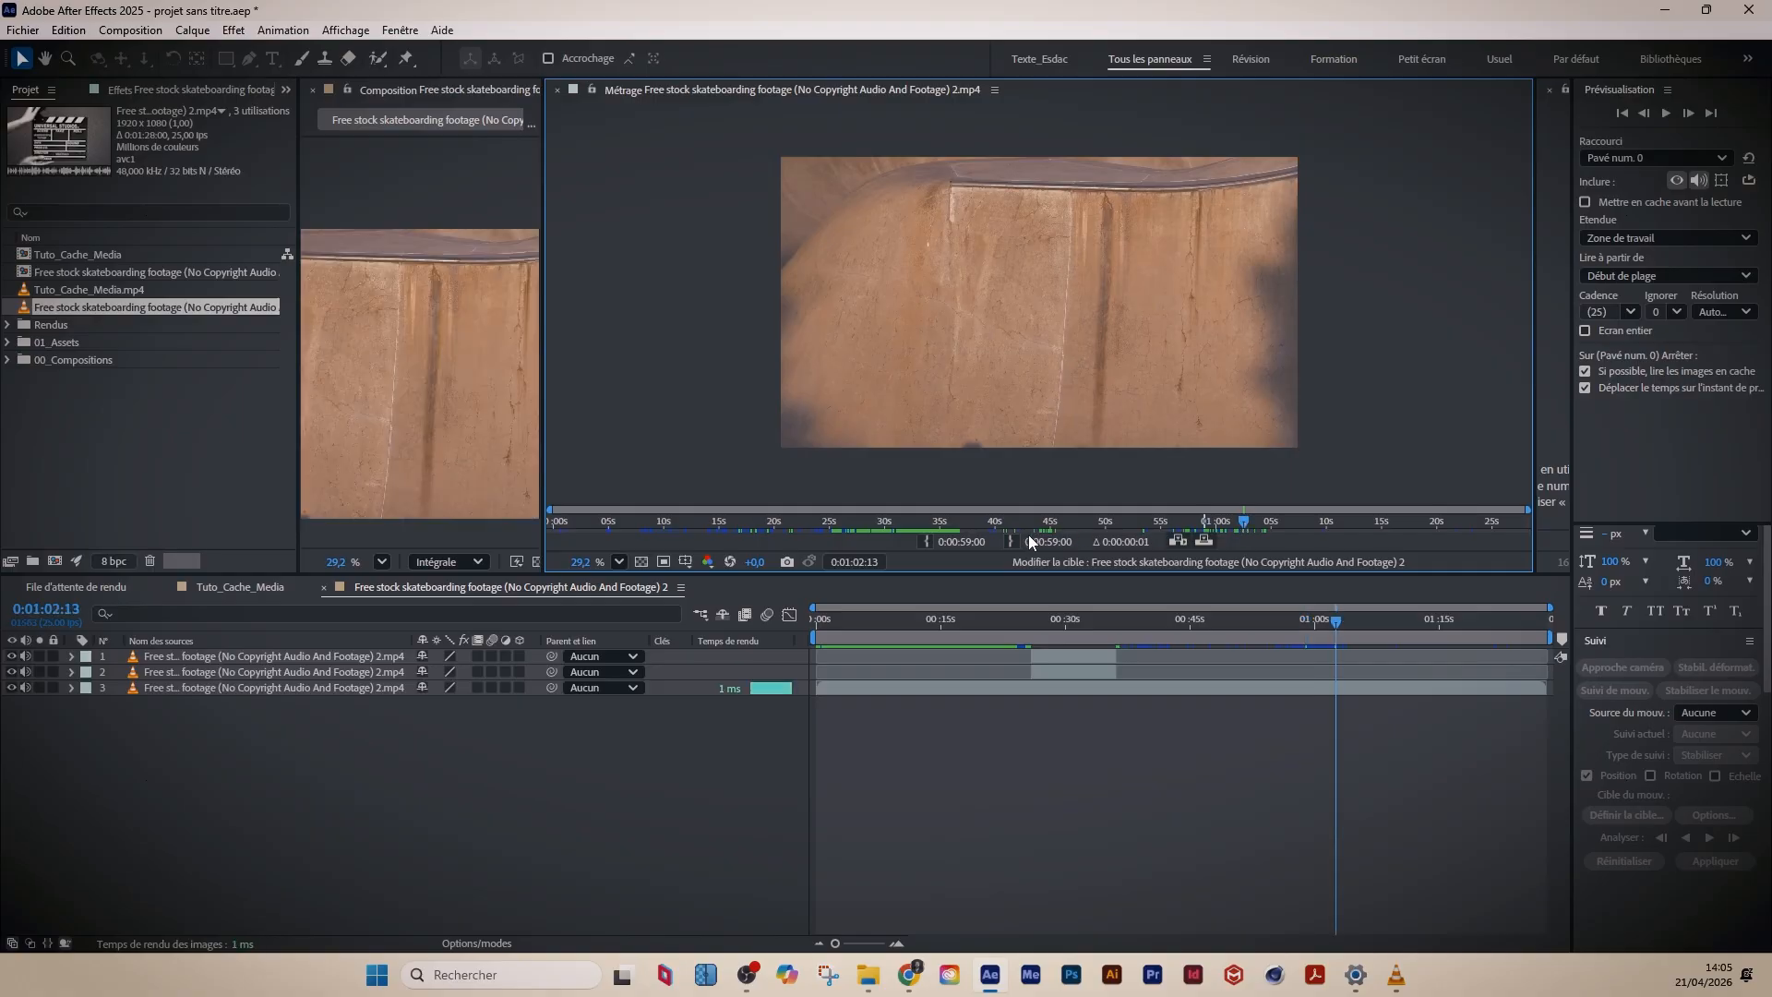
# - Insert the retrimmed clip as a top layer directly after the two-skater shot and check it beside the footage at 0:00:38:08
pyautogui.moveTo(155, 314); pyautogui.dragTo(1122, 622)
pyautogui.moveTo(543, 199); pyautogui.dragTo(1142, 199)
pyautogui.moveTo(1114, 624); pyautogui.dragTo(1132, 628)
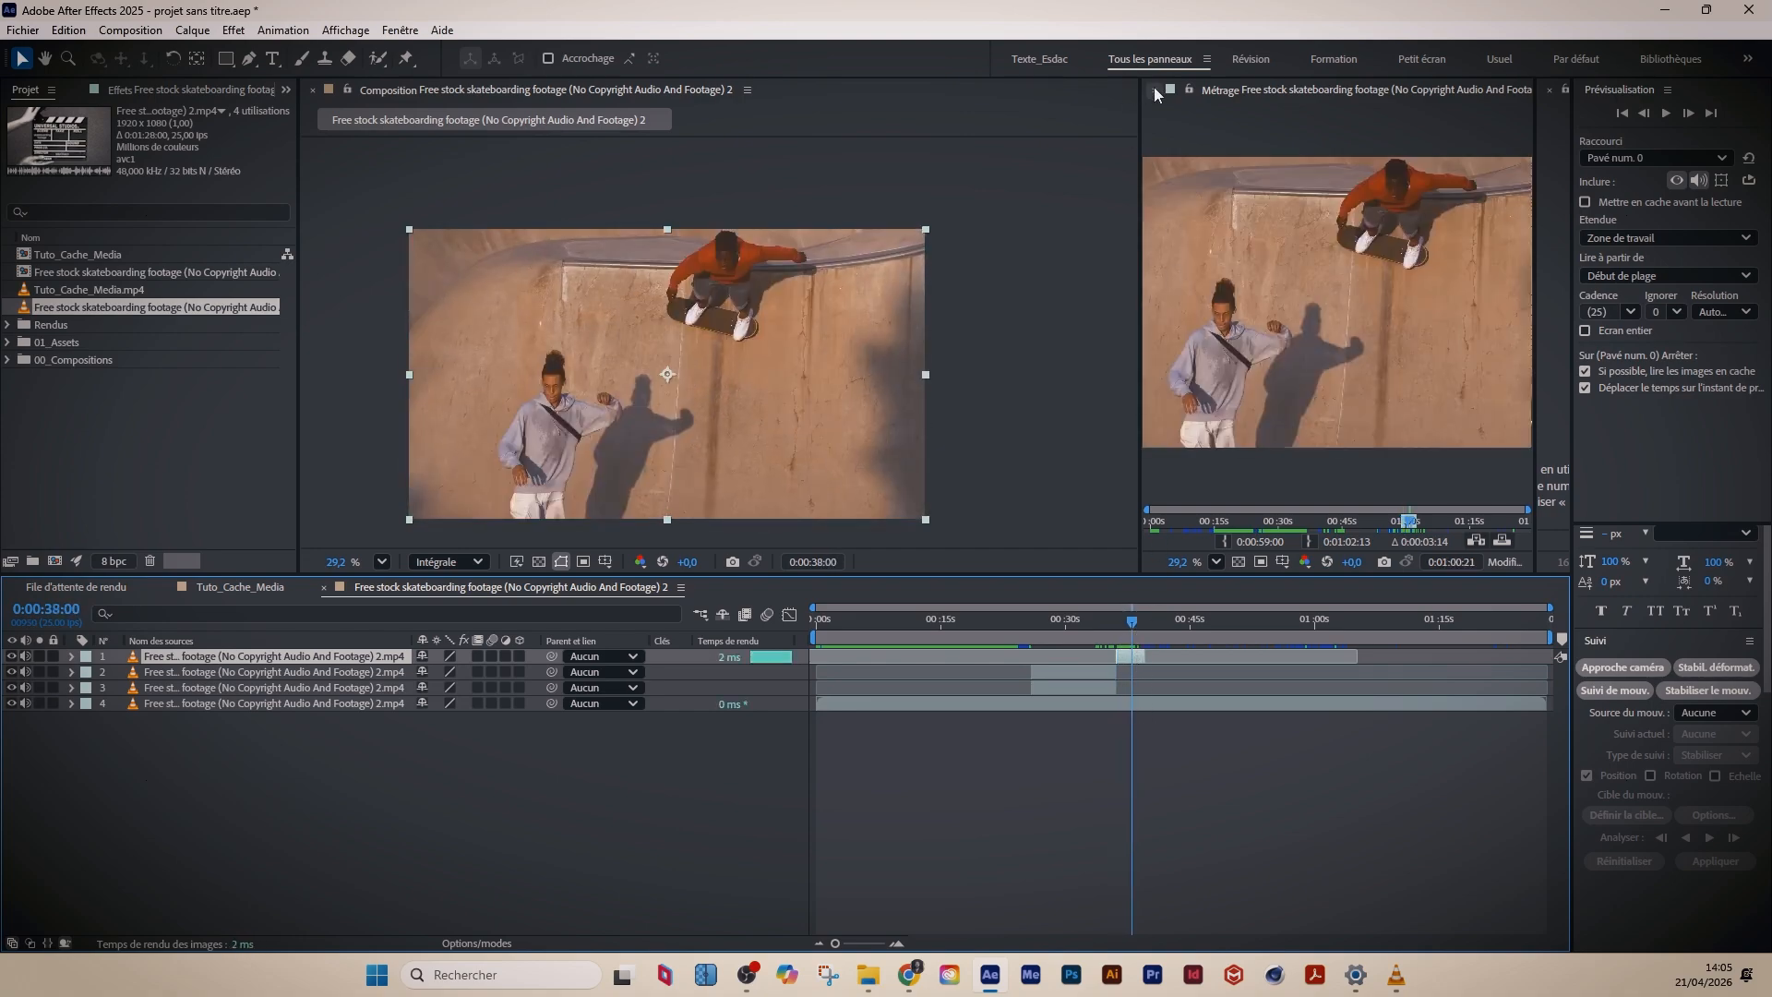
pyautogui.moveTo(1133, 136); pyautogui.dragTo(963, 90)
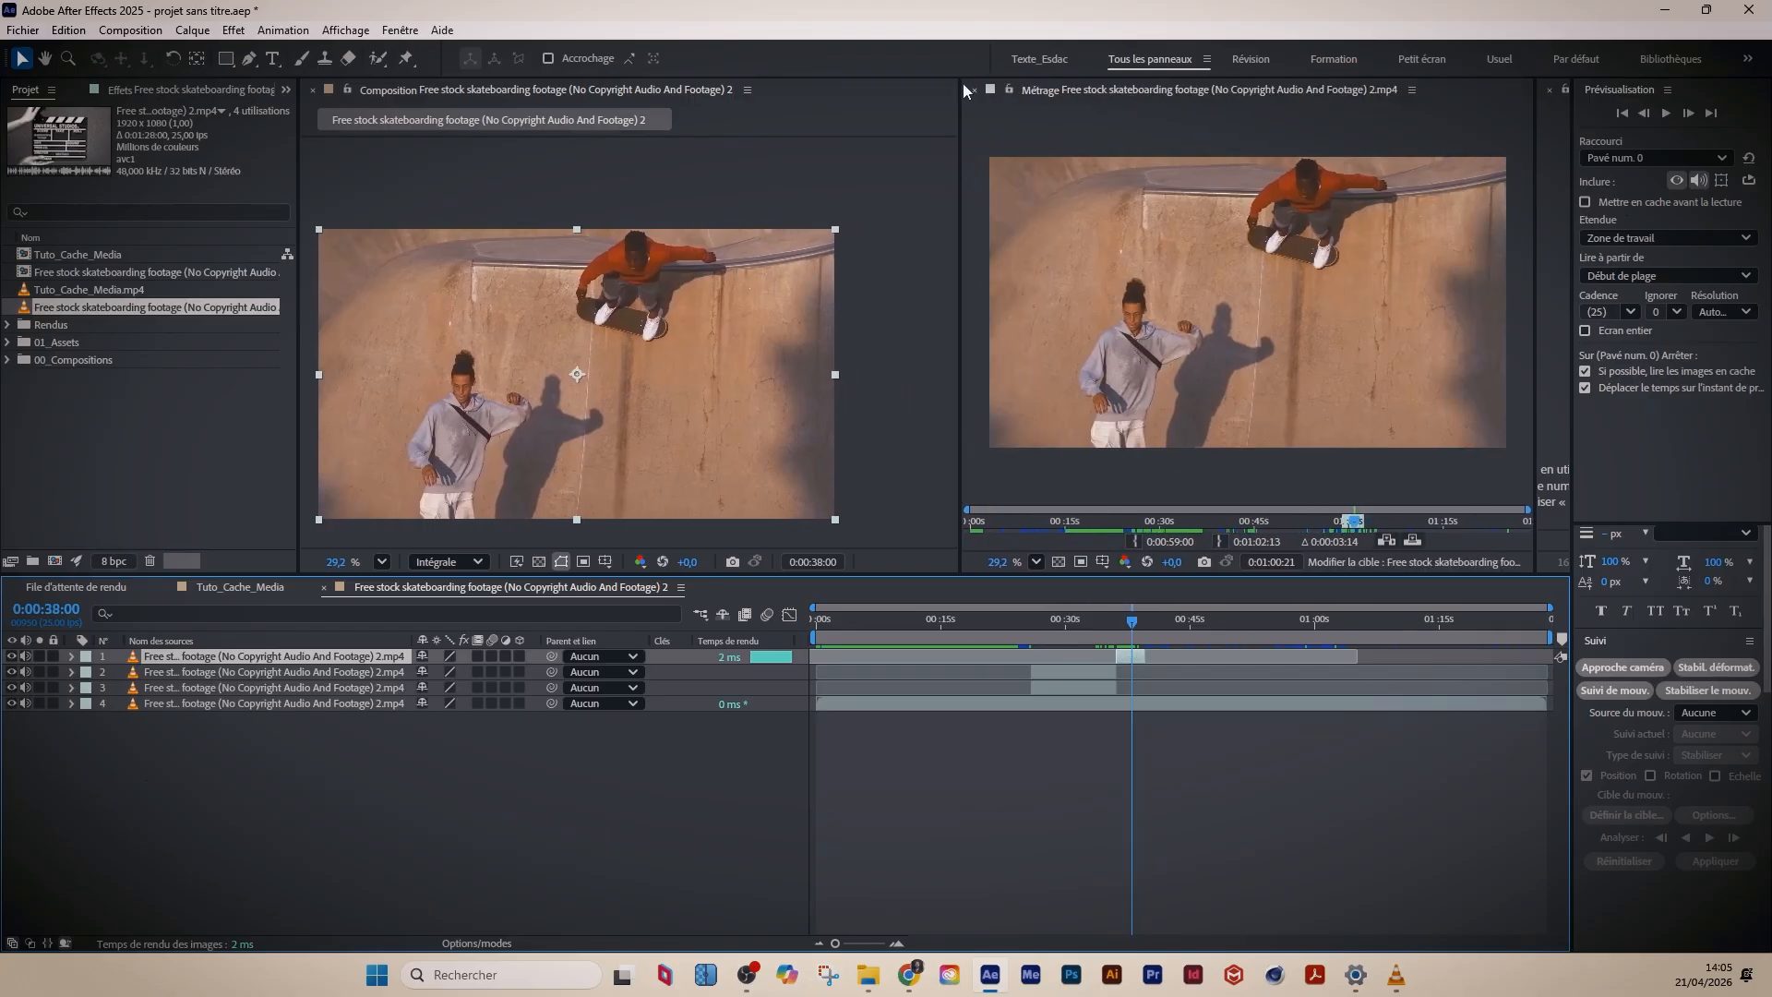
pyautogui.moveTo(1124, 628); pyautogui.dragTo(1134, 628)
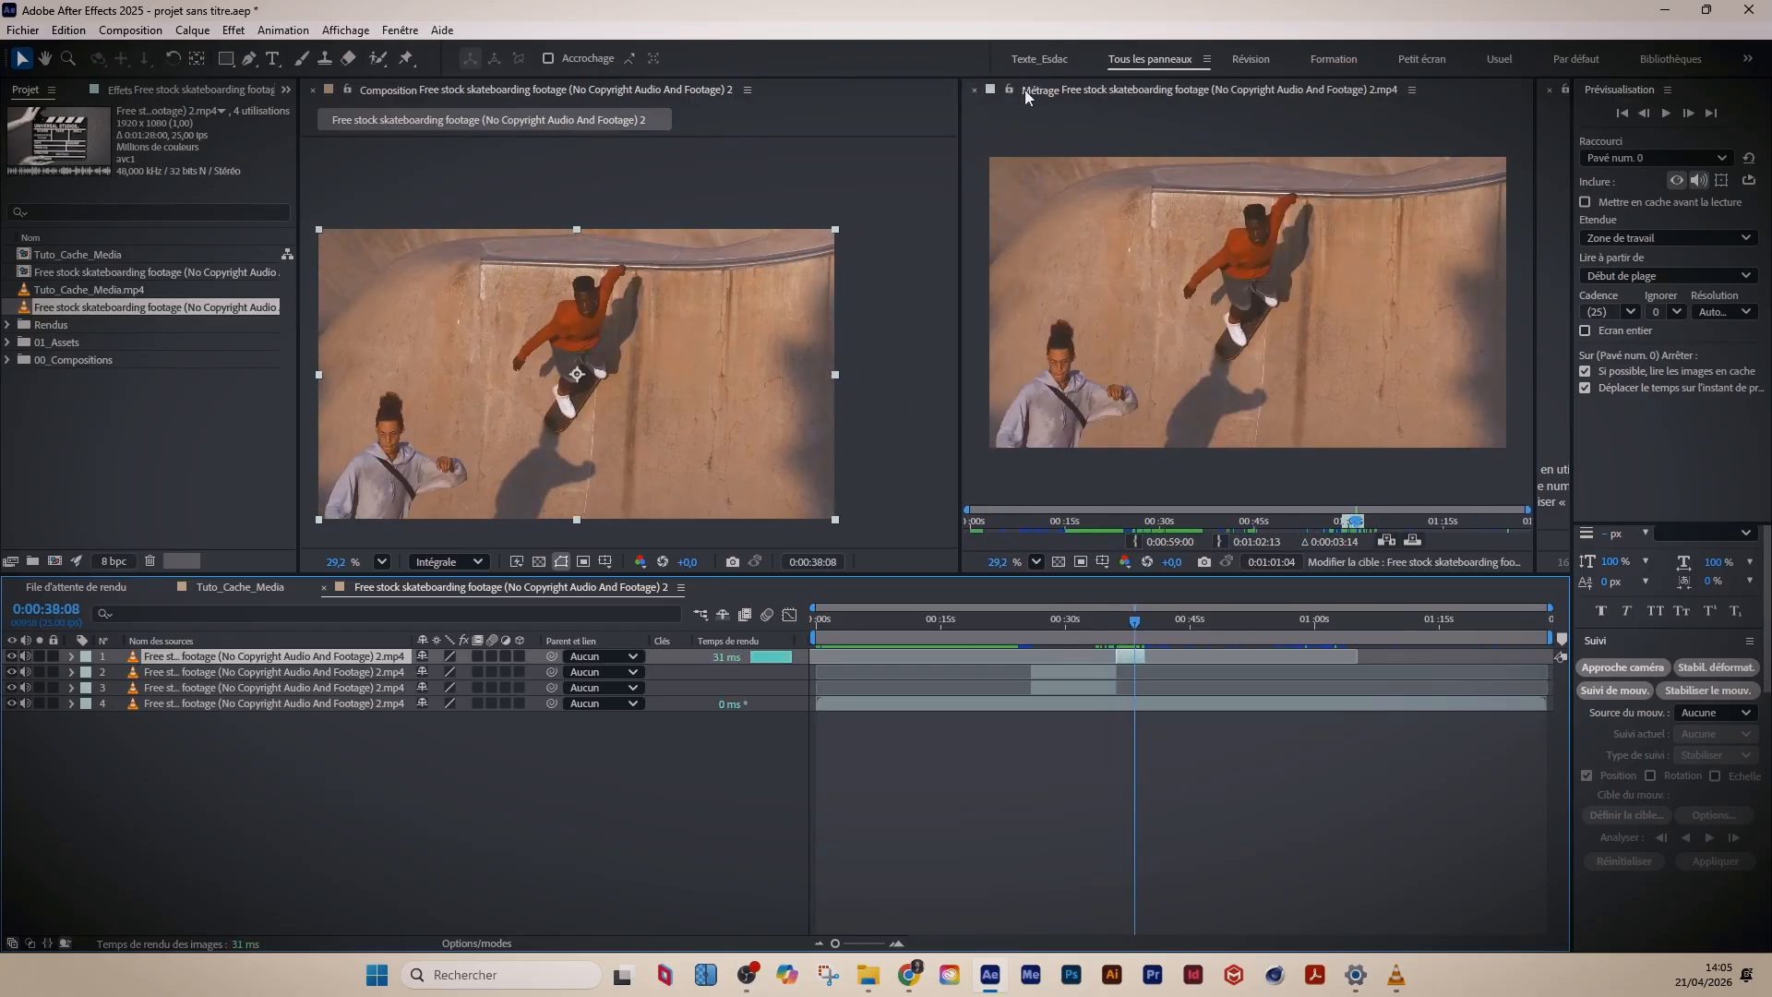
# - Close the Footage viewer, widen the composition viewer, and delete the two skateboarding layers added from the Footage viewer
pyautogui.click(177, 308)
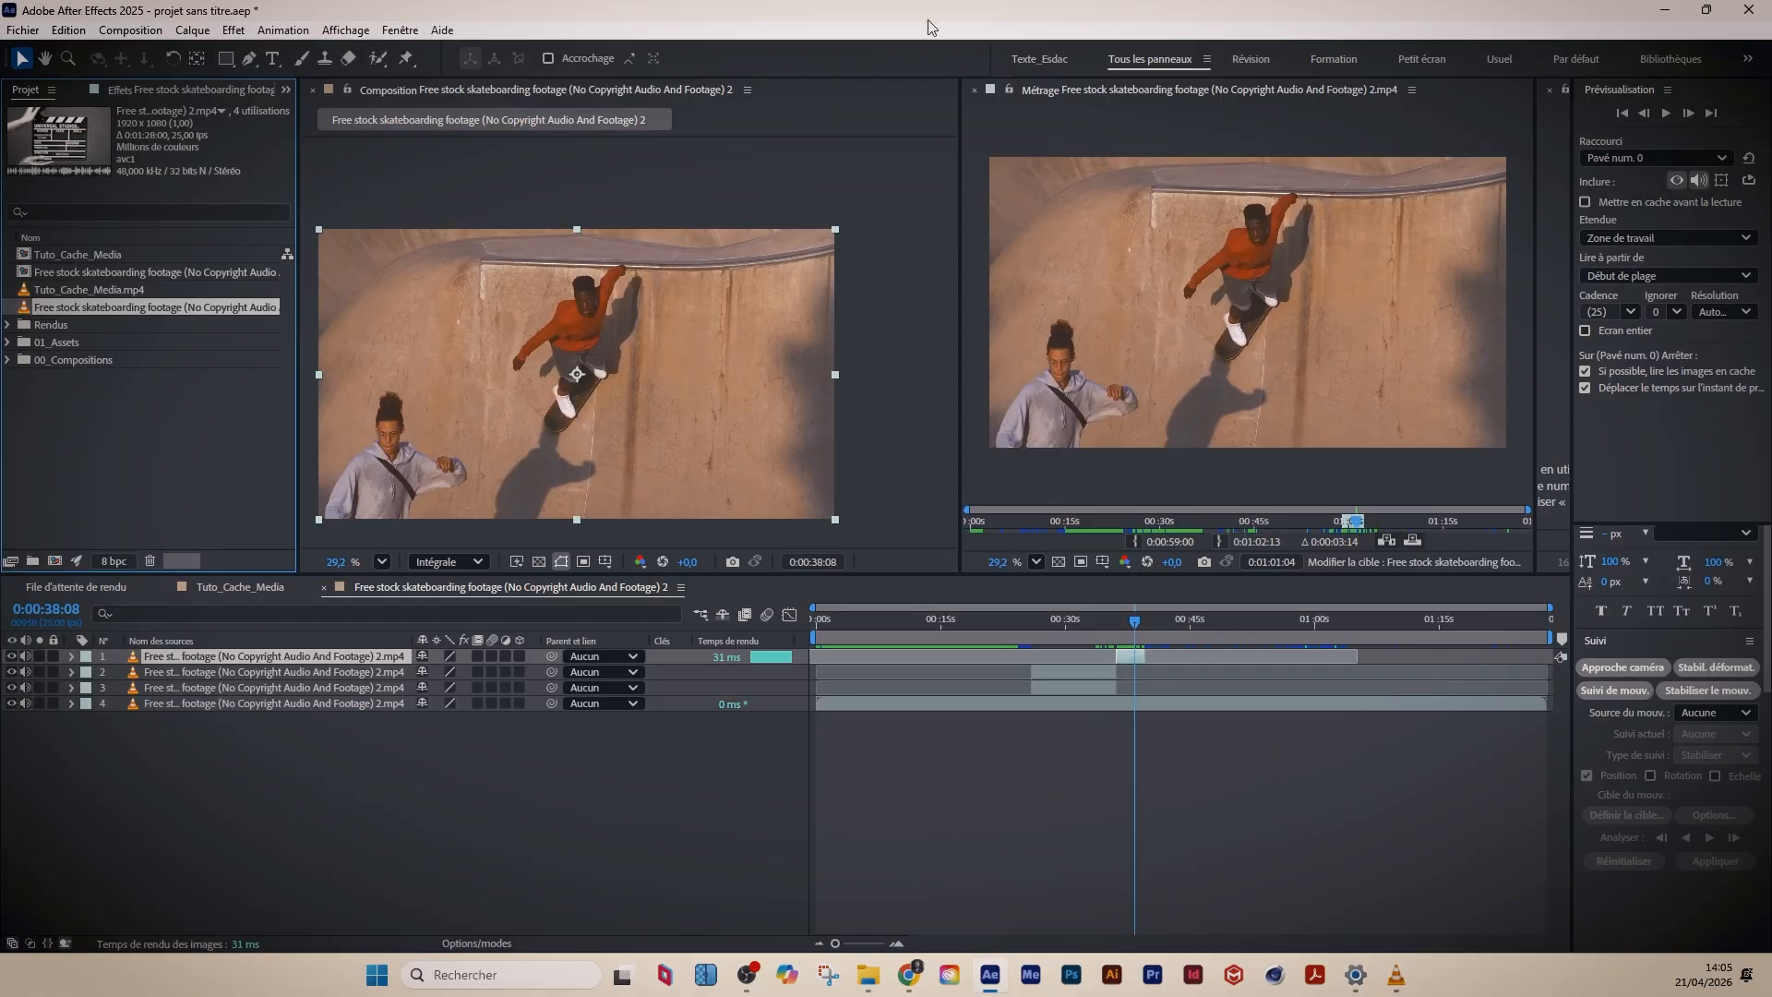
pyautogui.click(974, 90)
pyautogui.moveTo(961, 266); pyautogui.dragTo(1210, 266)
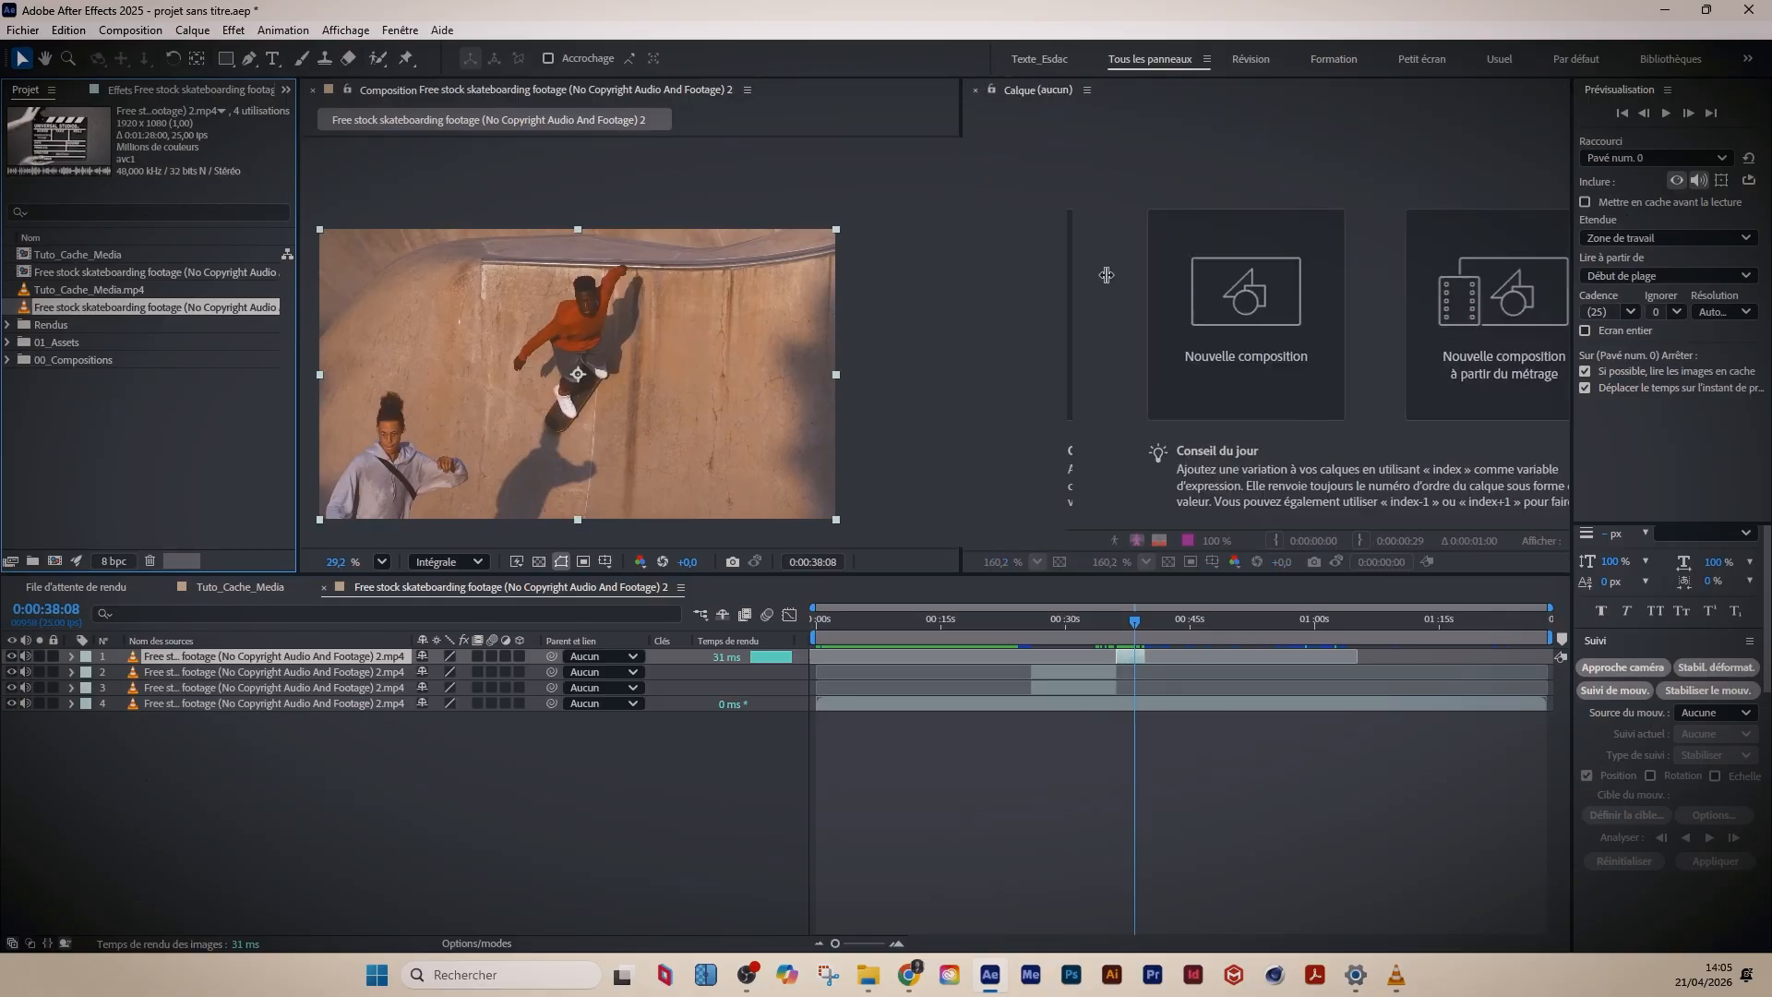
pyautogui.click(1134, 653)
pyautogui.press('Delete')
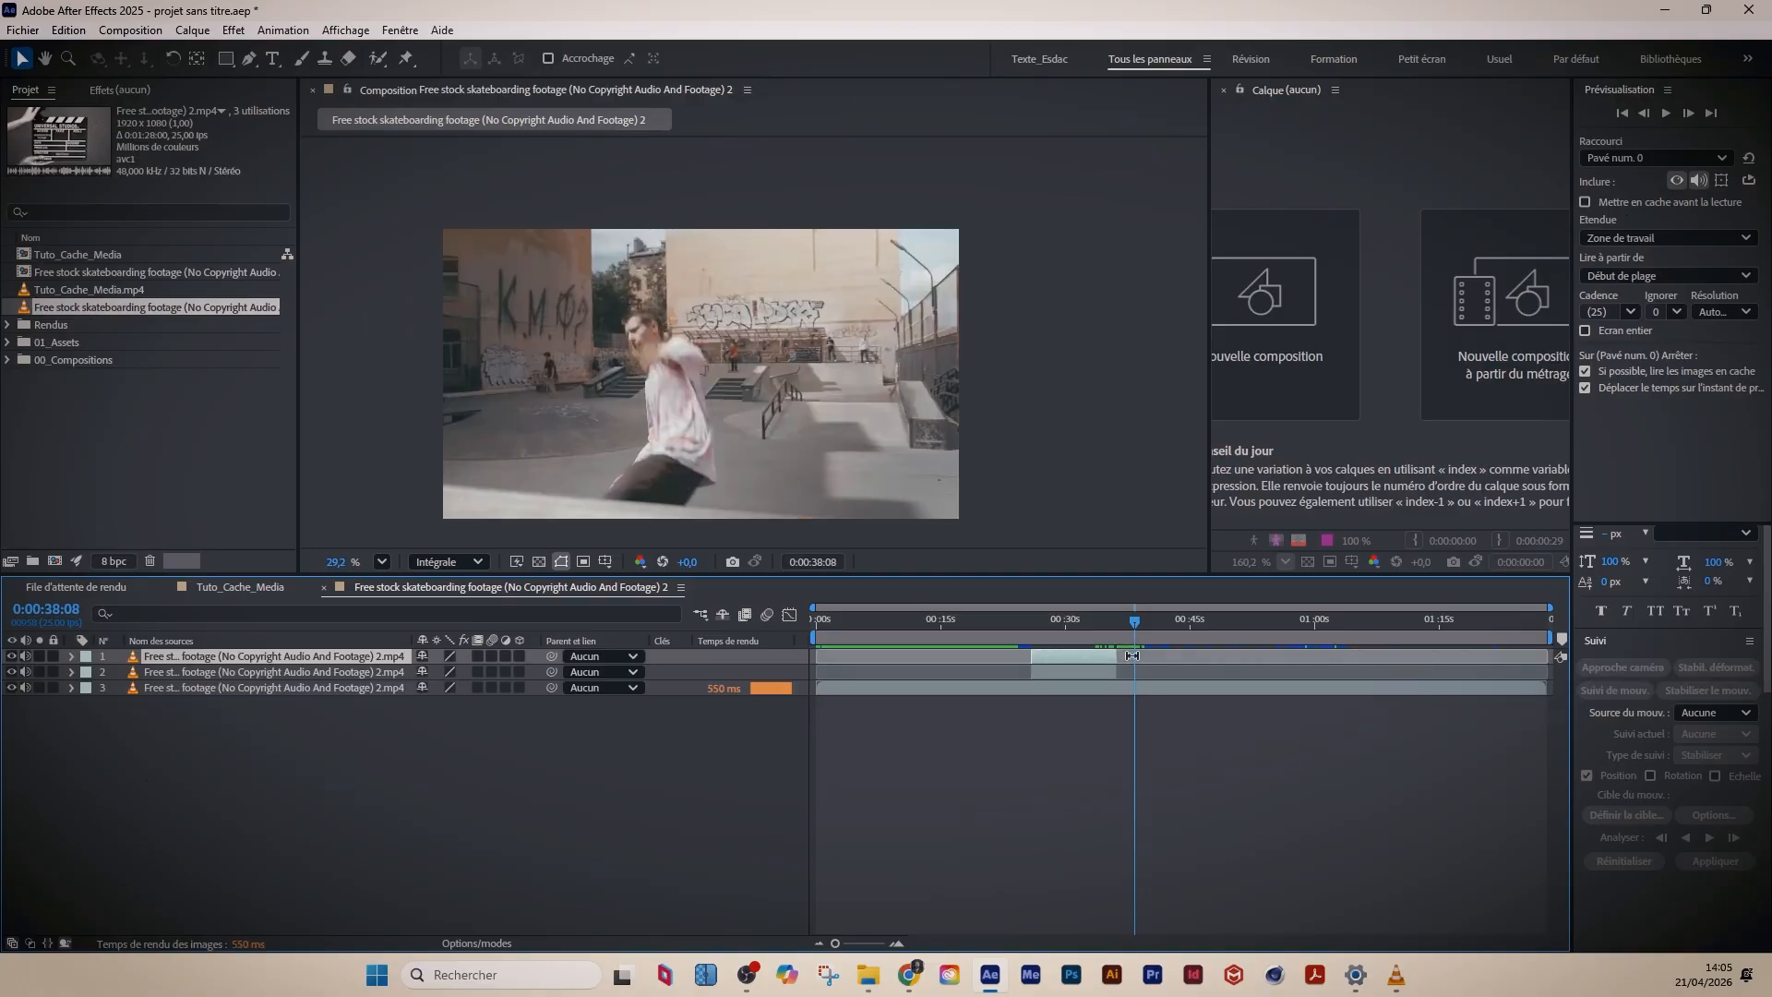
pyautogui.press('Delete')
# - Examine the remaining trimmed skateboarding layer around its in point at 0:00:25:21
pyautogui.moveTo(1054, 625)
pyautogui.mouseDown()
pyautogui.moveTo(1086, 633)
pyautogui.moveTo(1040, 625)
pyautogui.moveTo(1075, 625)
pyautogui.moveTo(1051, 648)
pyautogui.mouseUp()
pyautogui.click(1053, 664)
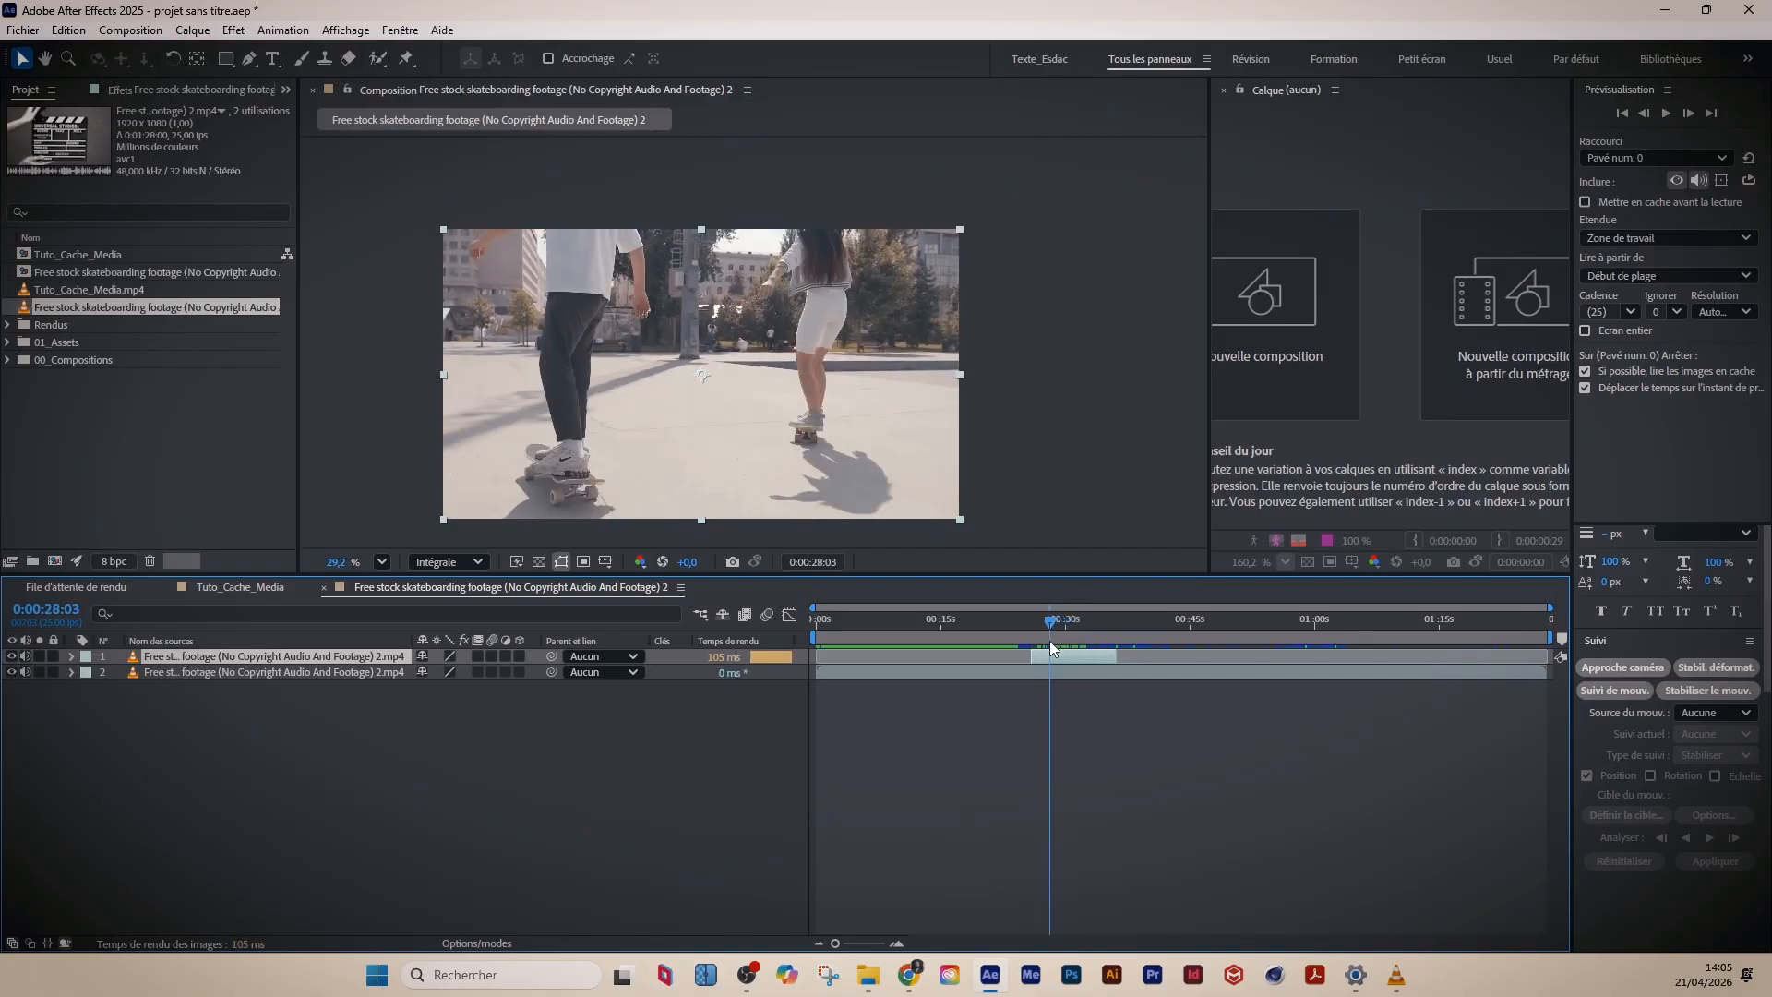
pyautogui.scroll(3, 1041, 651)
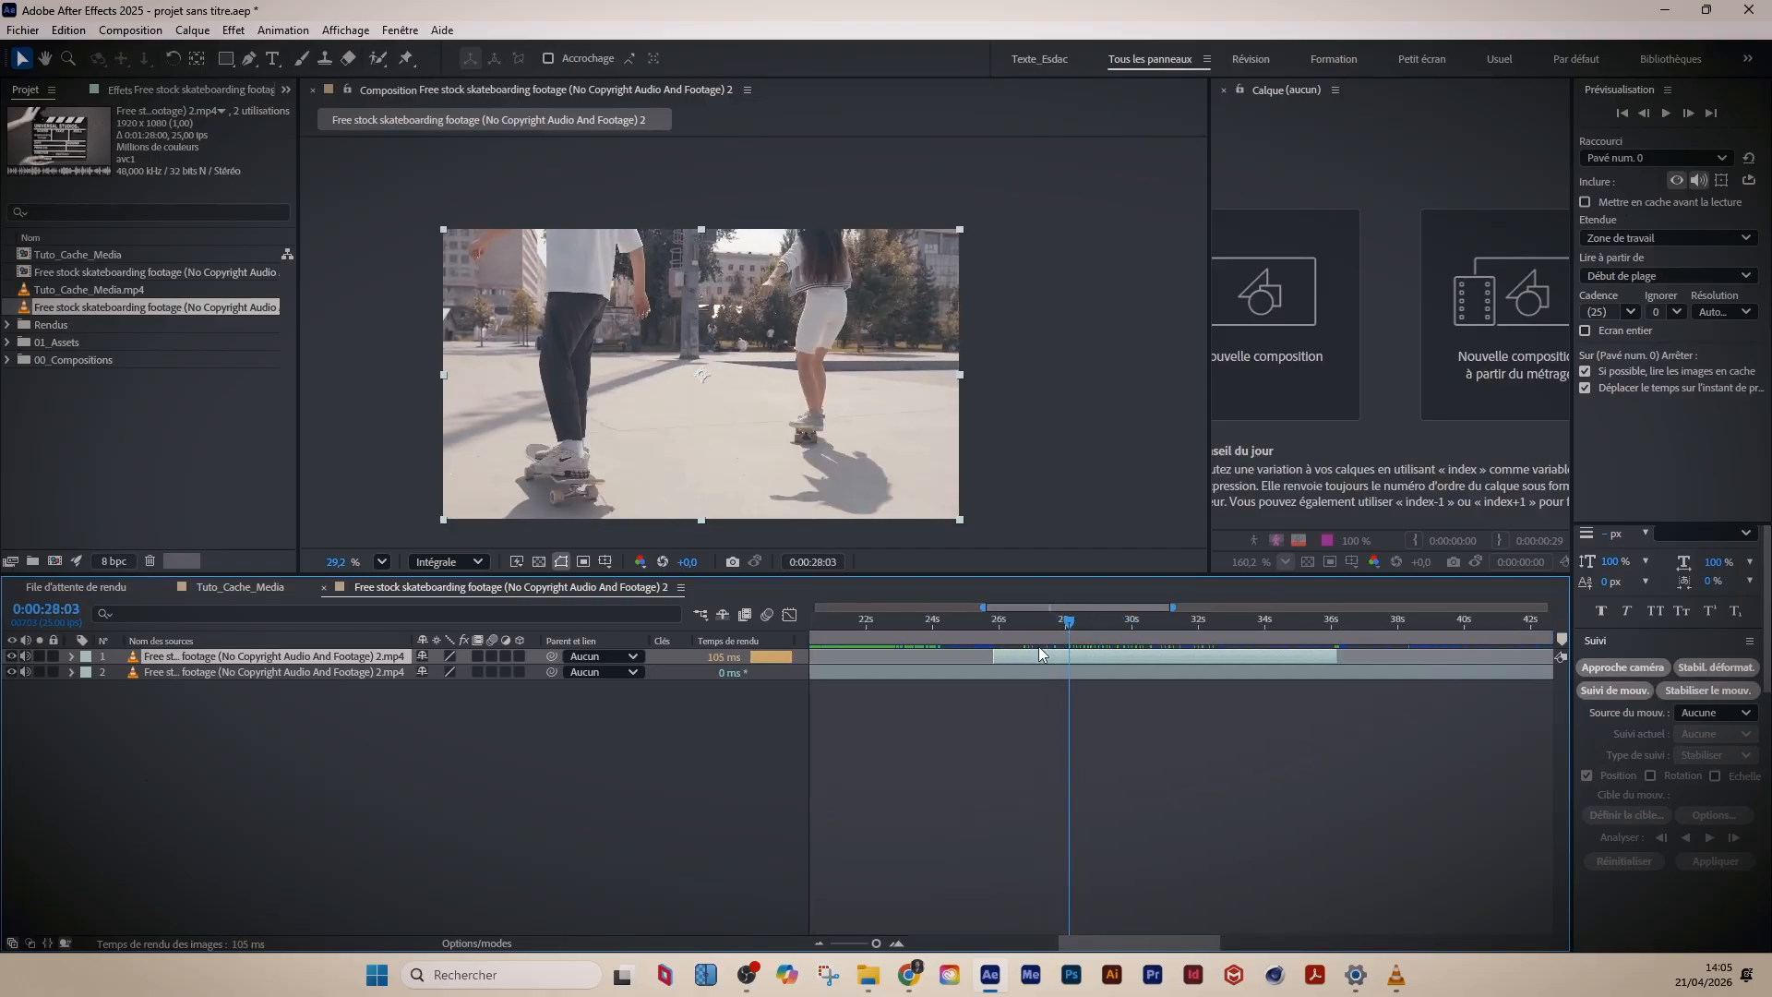
pyautogui.press('space')
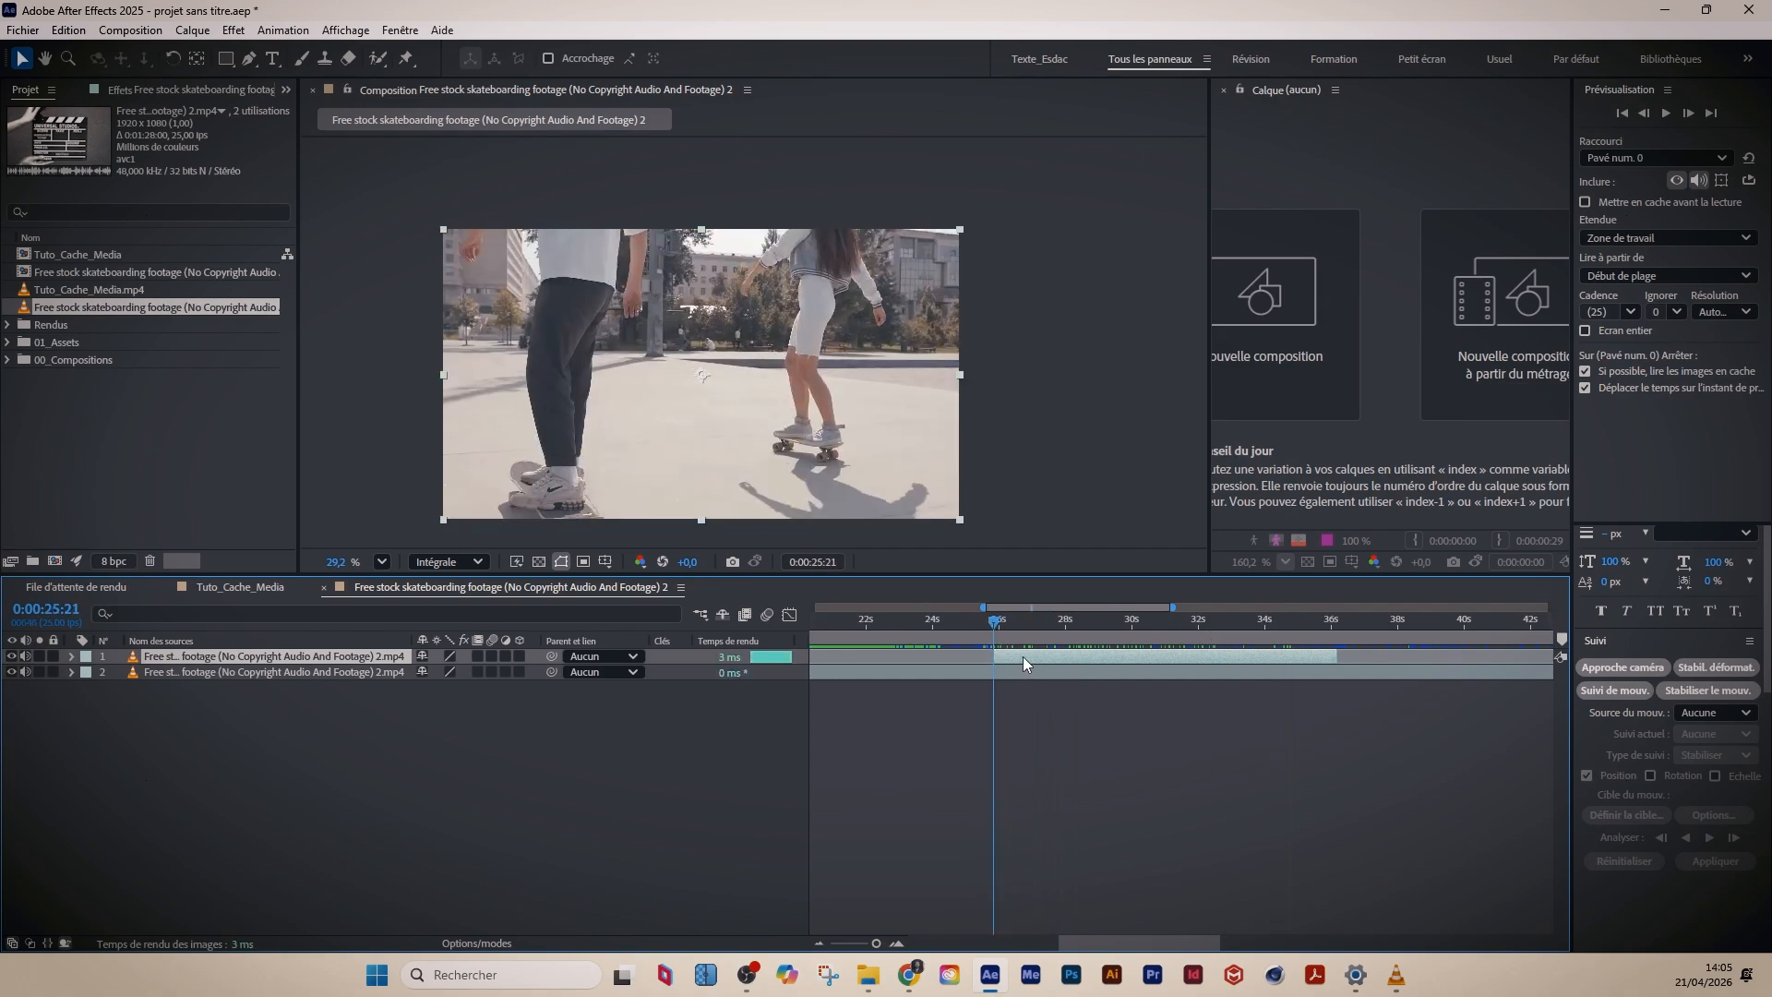
pyautogui.scroll(-4, 1056, 661)
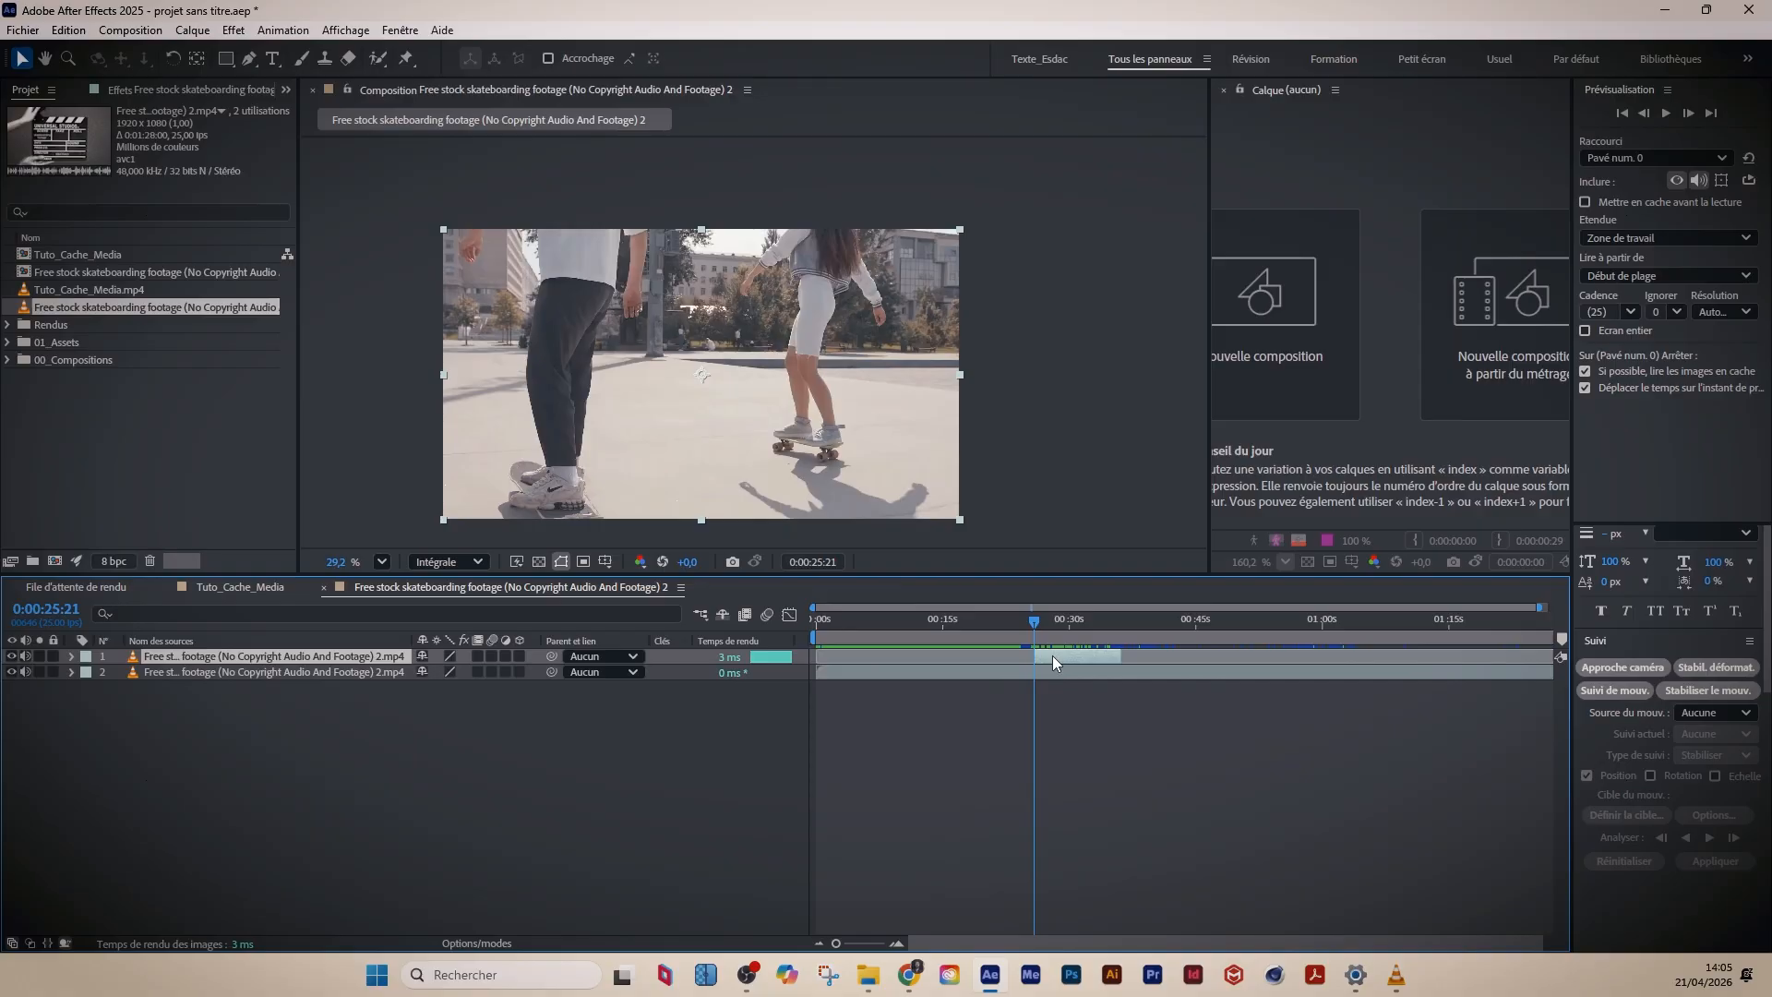
pyautogui.click(1033, 624)
pyautogui.moveTo(1033, 627); pyautogui.dragTo(1028, 635)
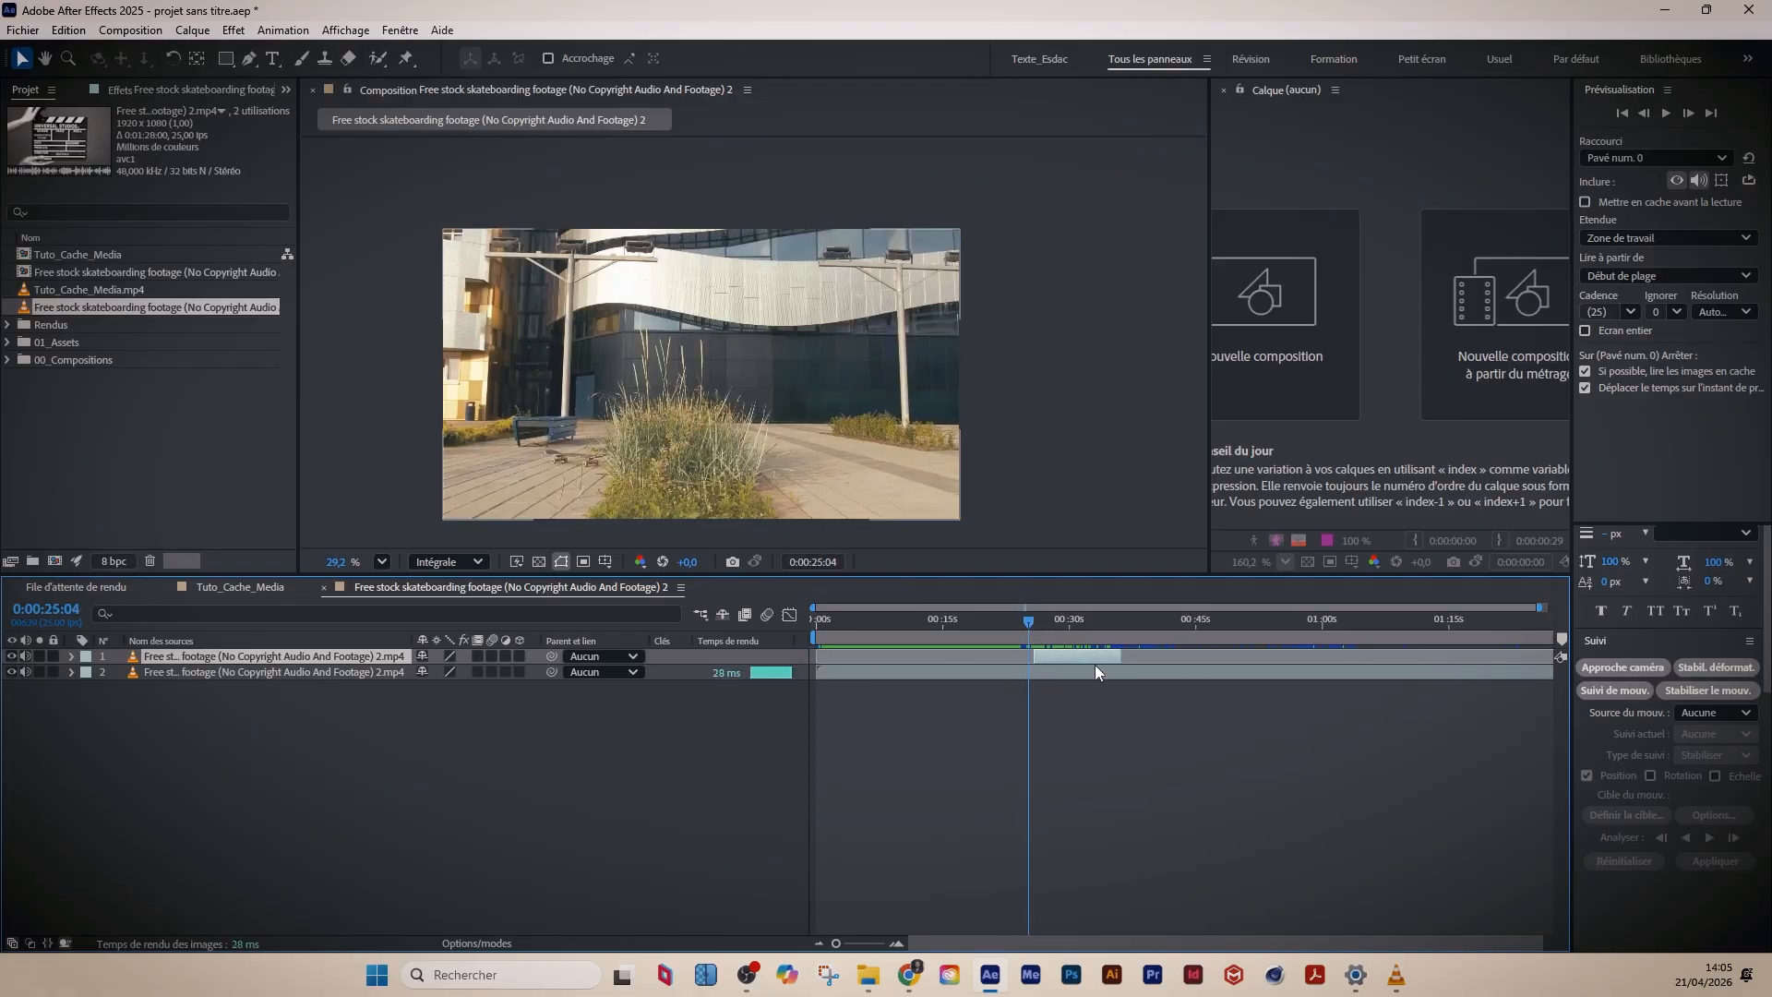
# - Precompose the trimmed layer, moving all attributes into the new composition and adjusting its duration to the selected layer's time span
pyautogui.click(1039, 628)
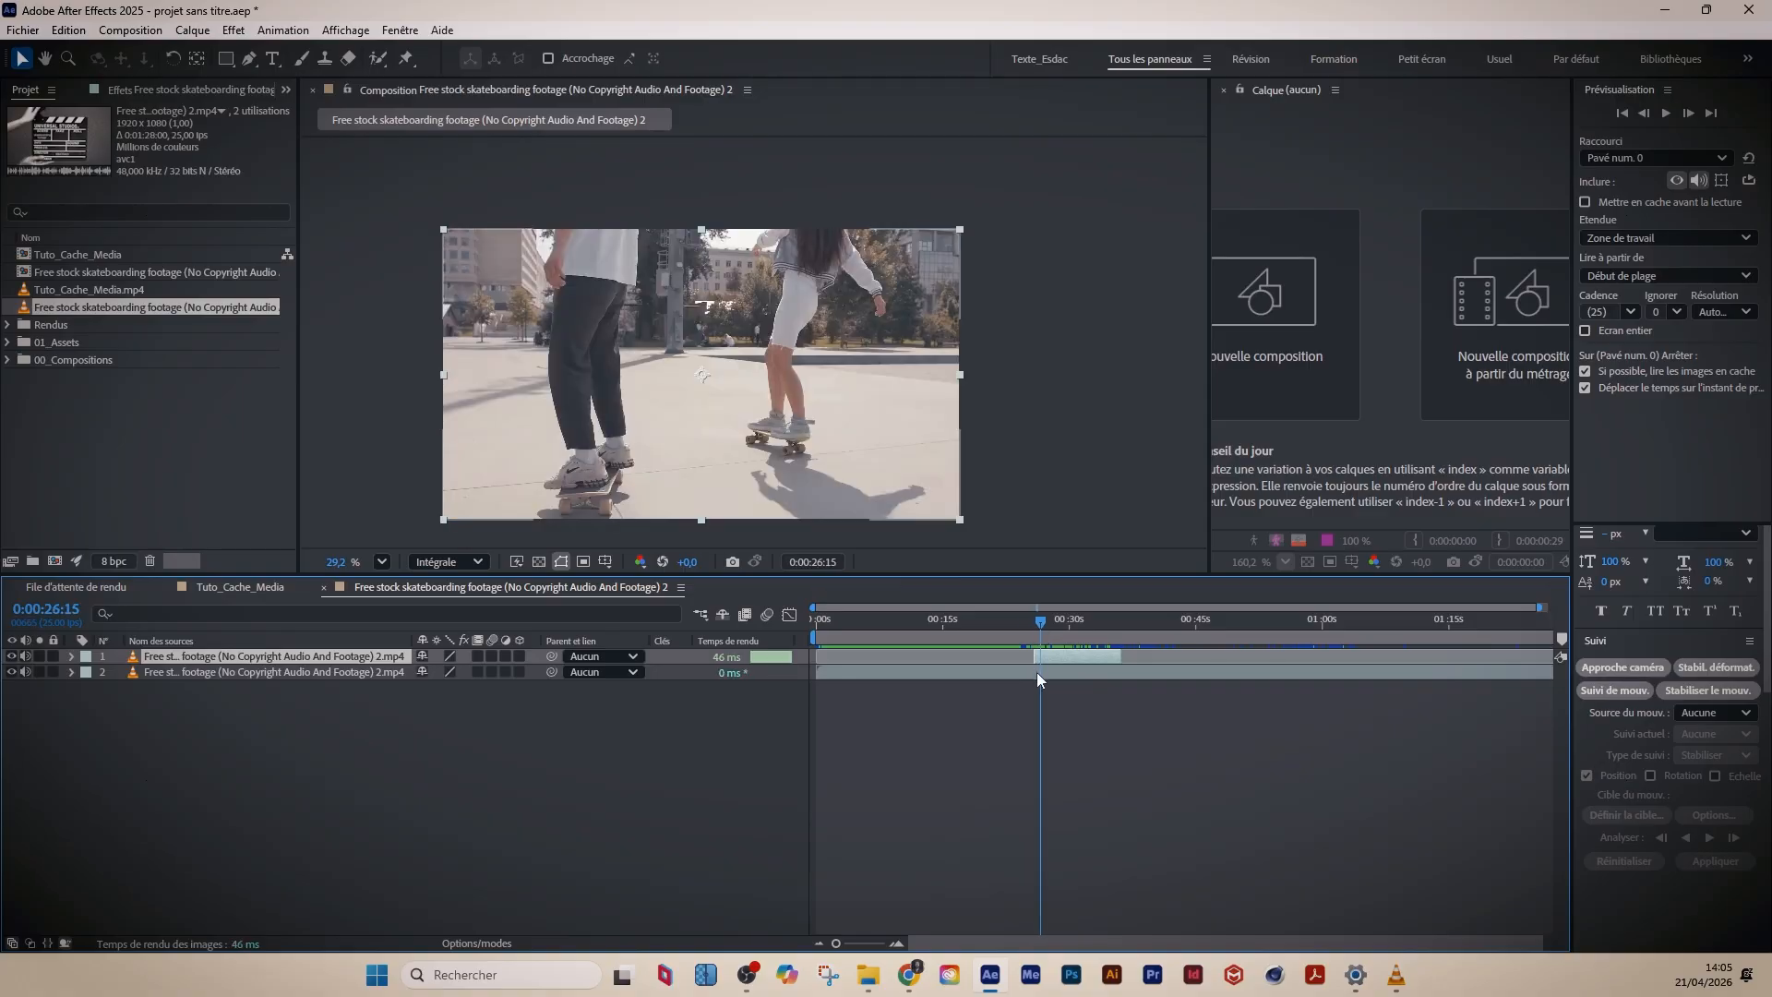
pyautogui.rightClick(1044, 655)
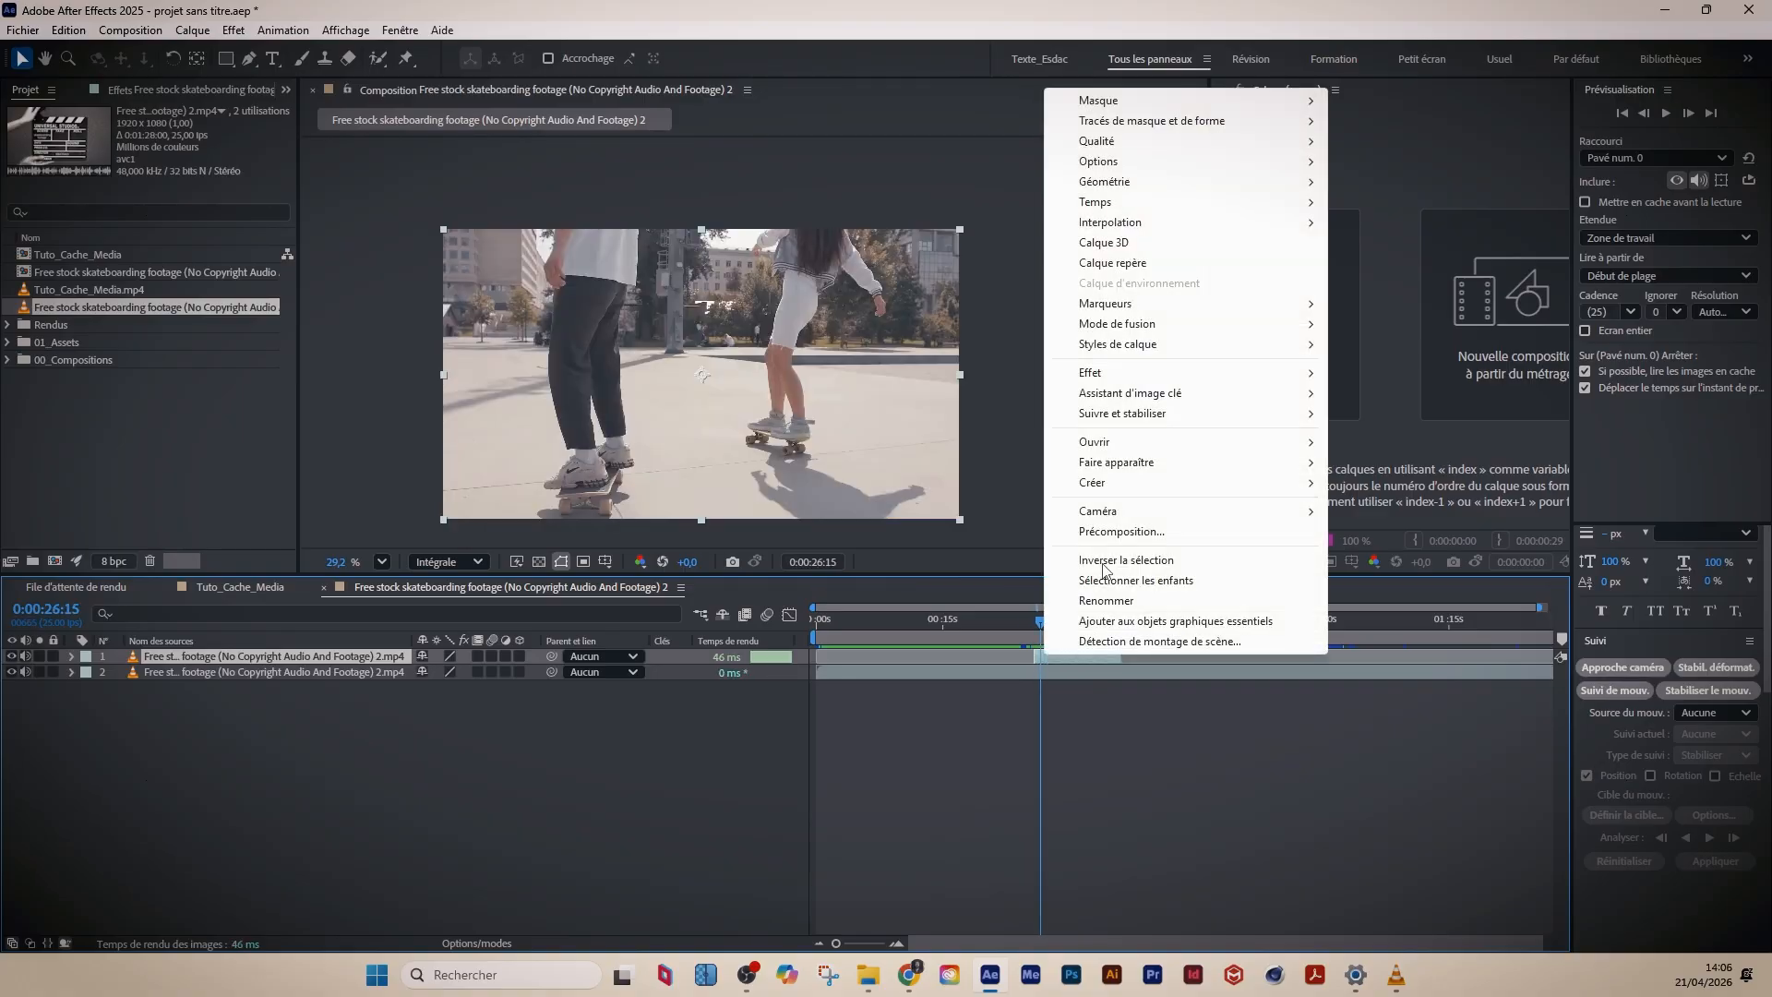
pyautogui.click(1112, 531)
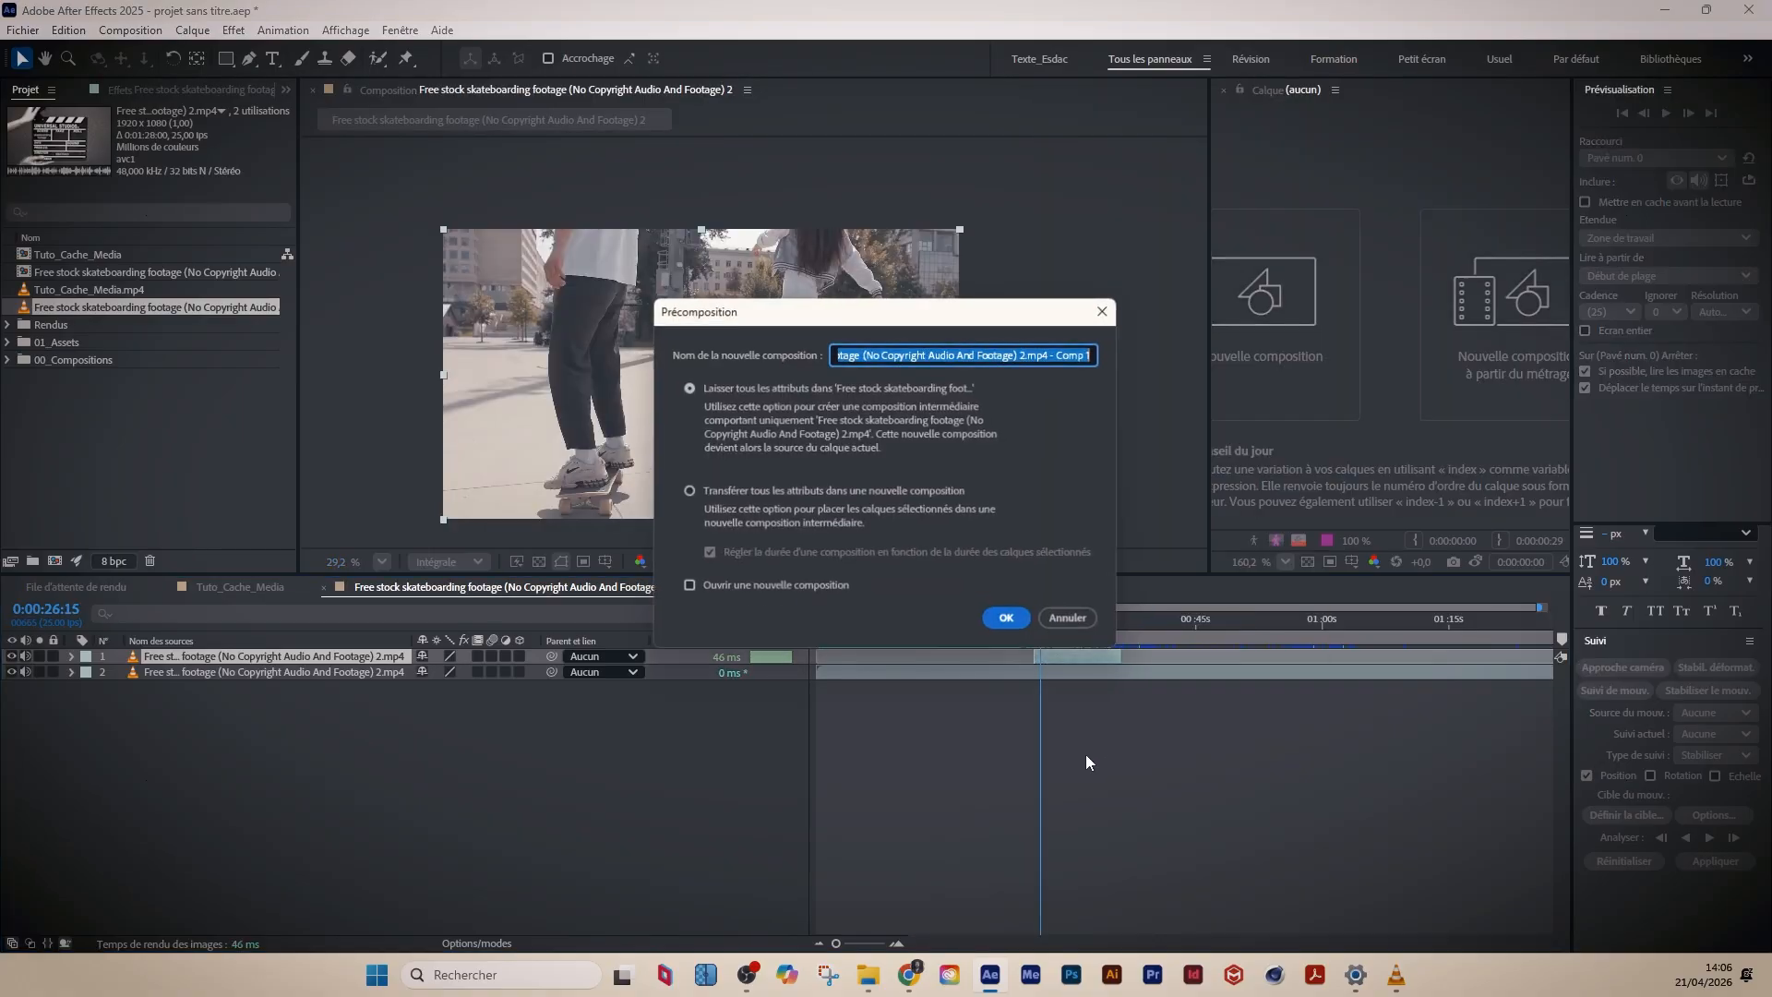
pyautogui.click(684, 490)
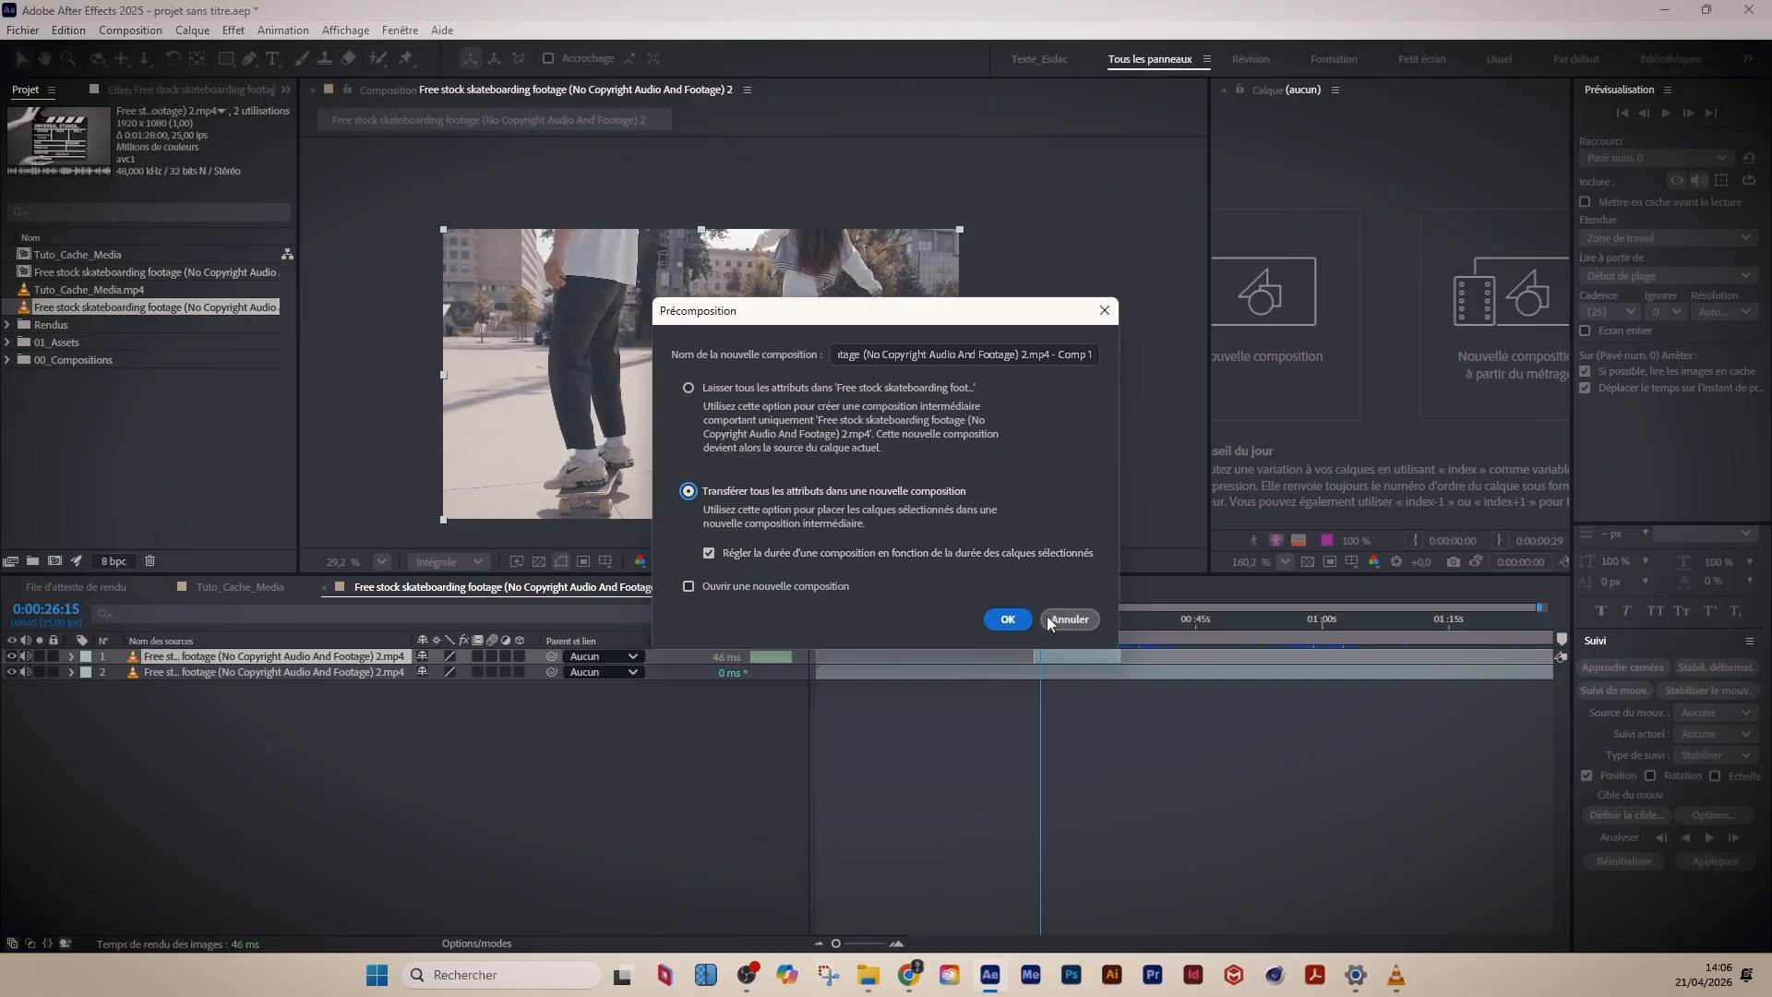
pyautogui.click(1008, 618)
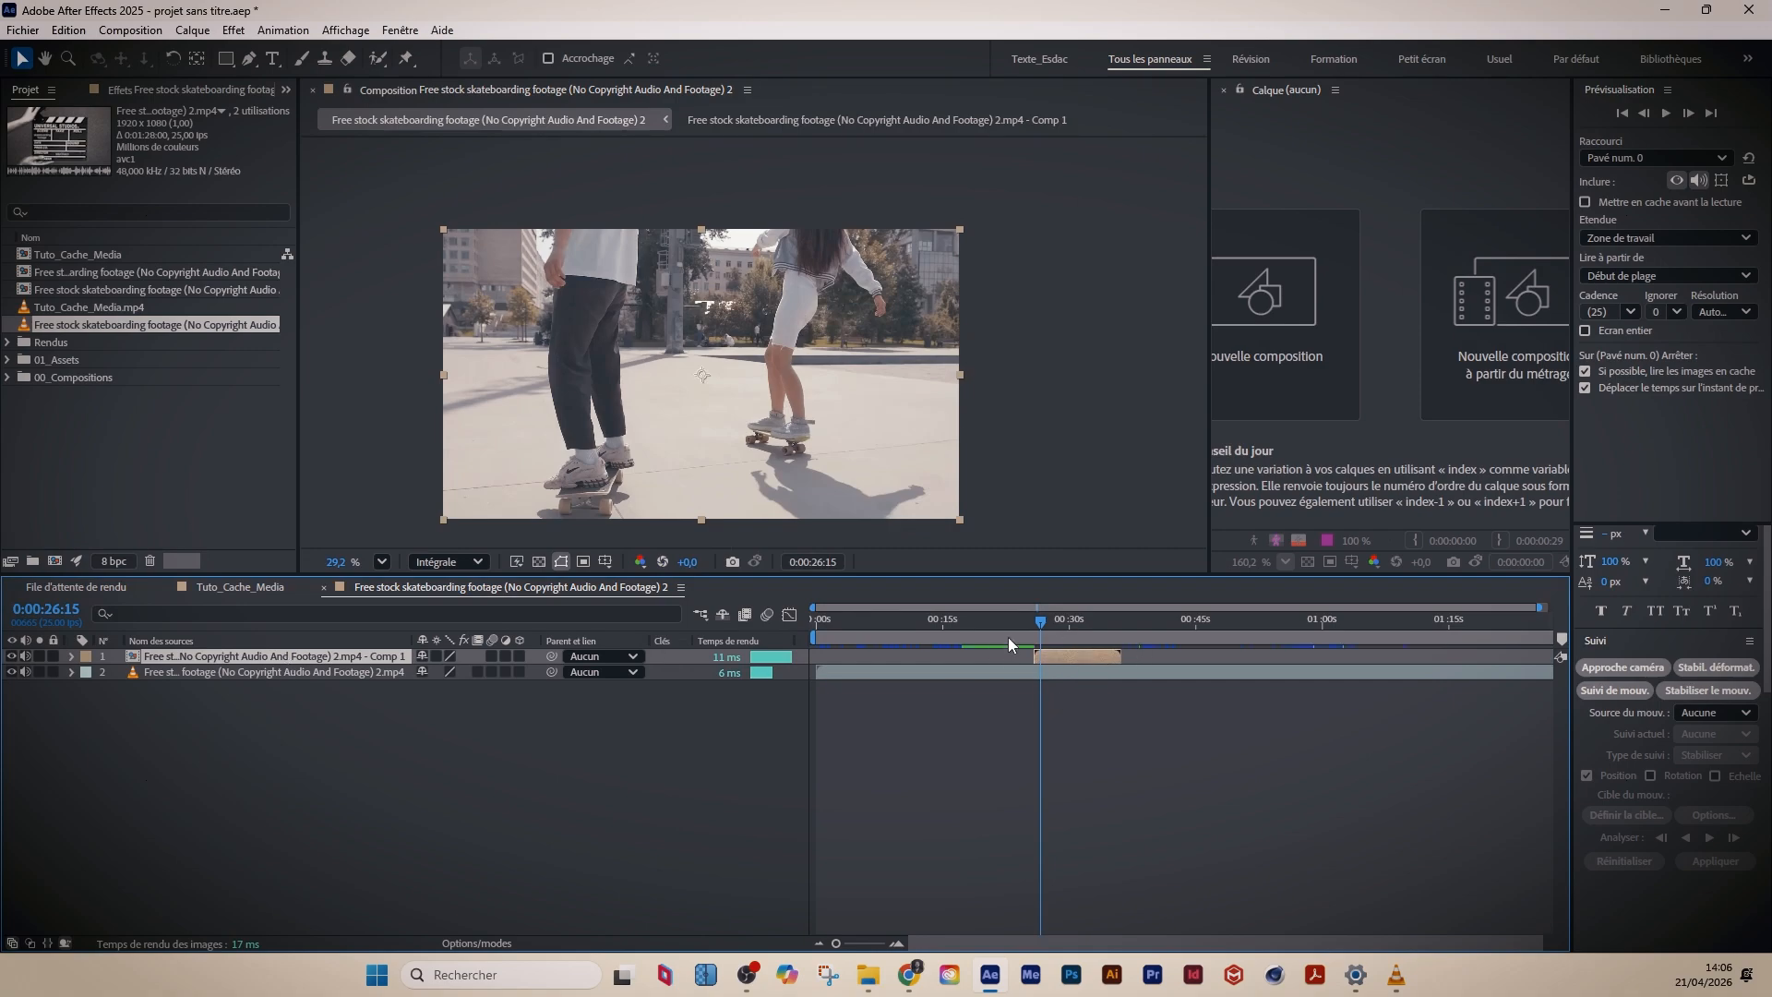
# - Open the new precomposition and scrub through the two-skater shot
pyautogui.doubleClick(275, 659)
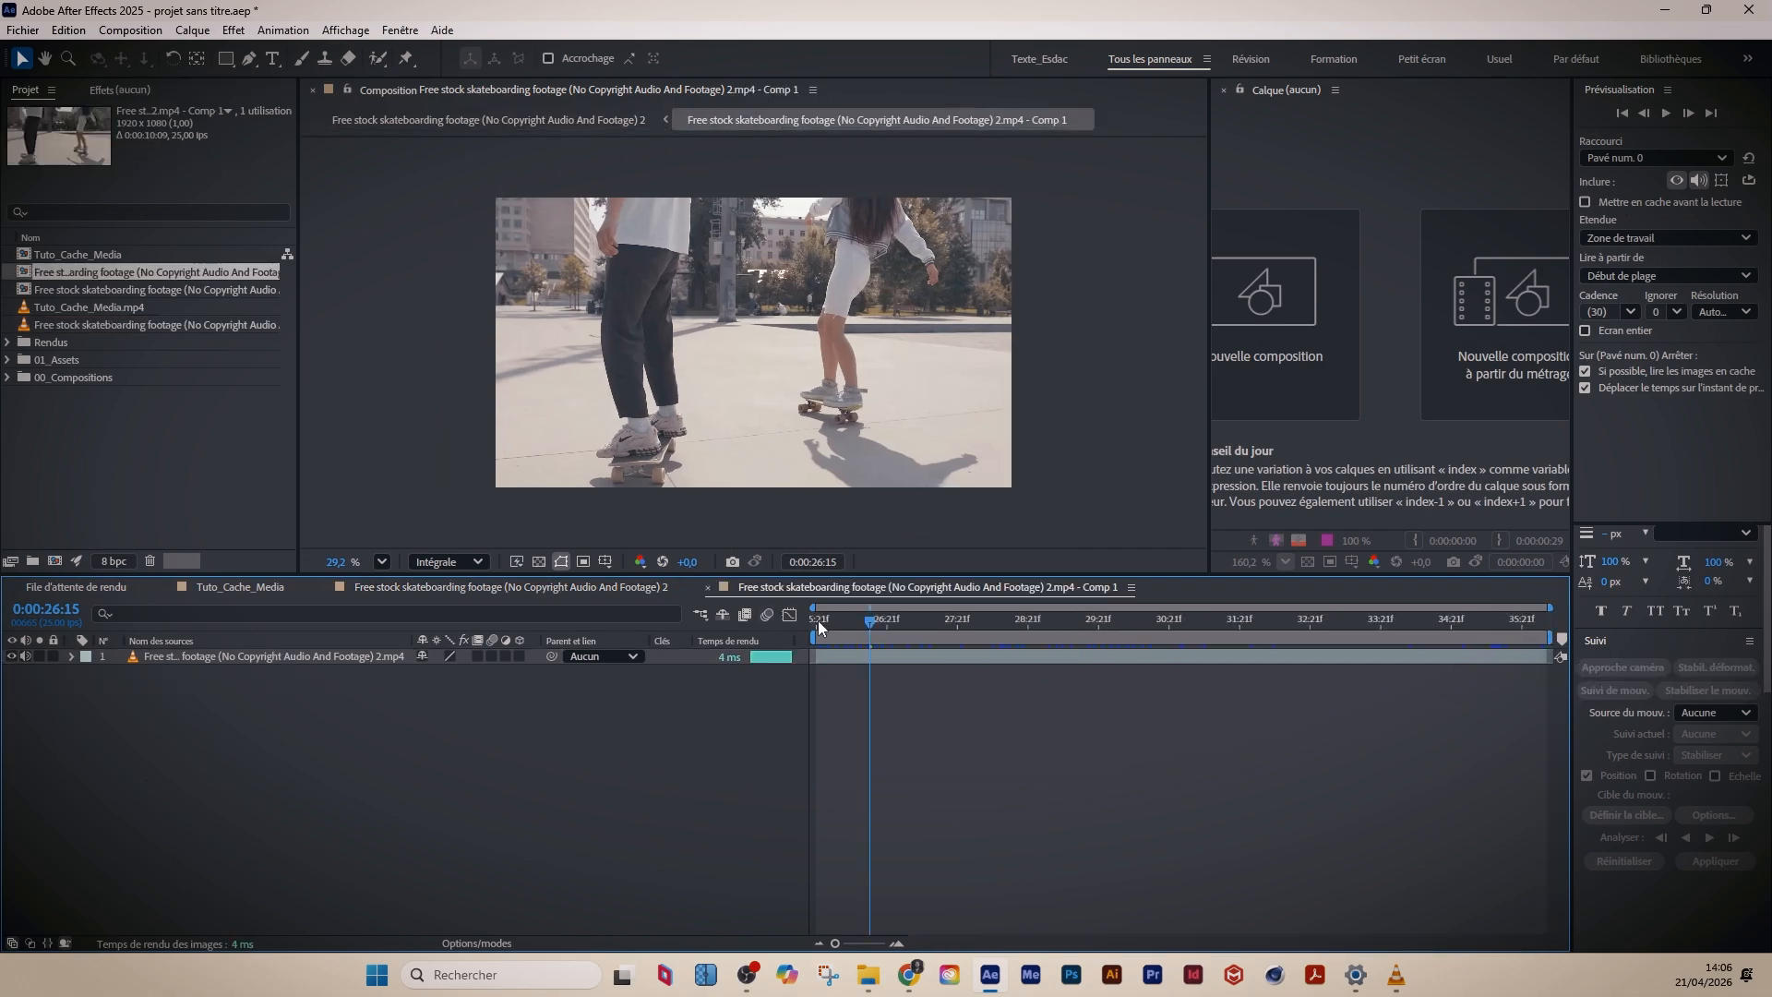
pyautogui.moveTo(818, 620); pyautogui.dragTo(1189, 632)
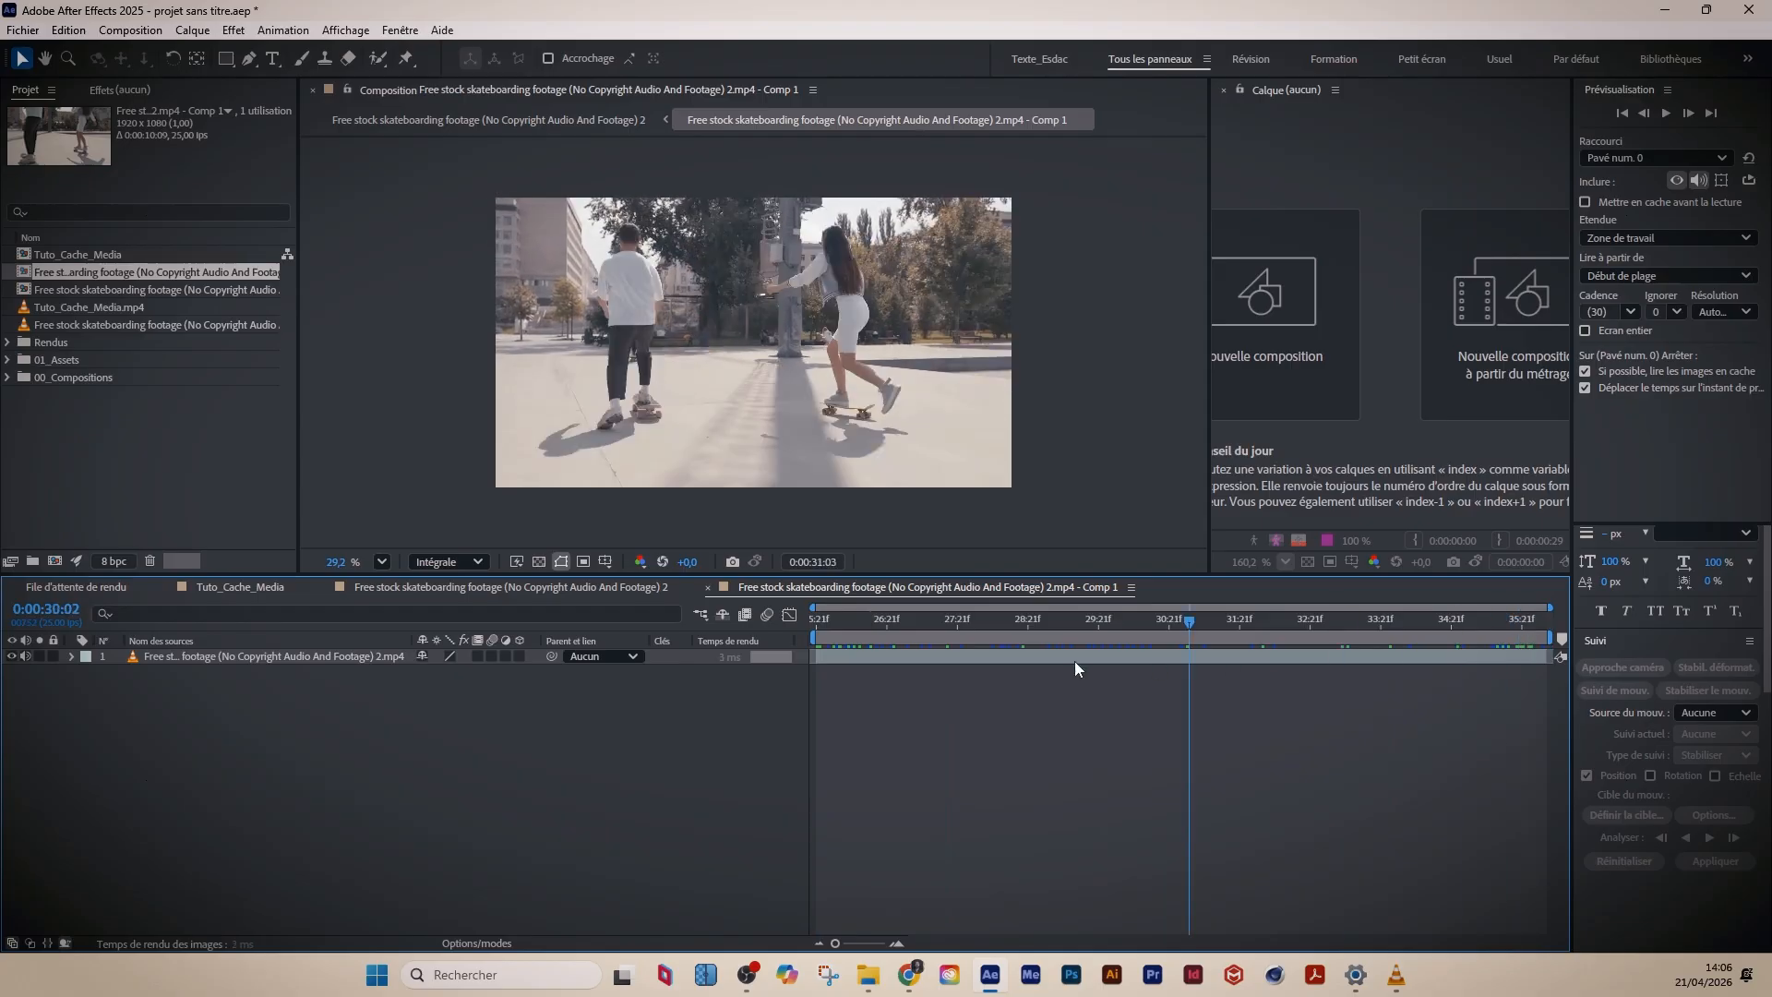
# - Compare the precomposed shot's time span in the main composition with the precomposition, returning to the precomposition at 0:00:25:21
pyautogui.moveTo(1074, 661); pyautogui.dragTo(565, 247)
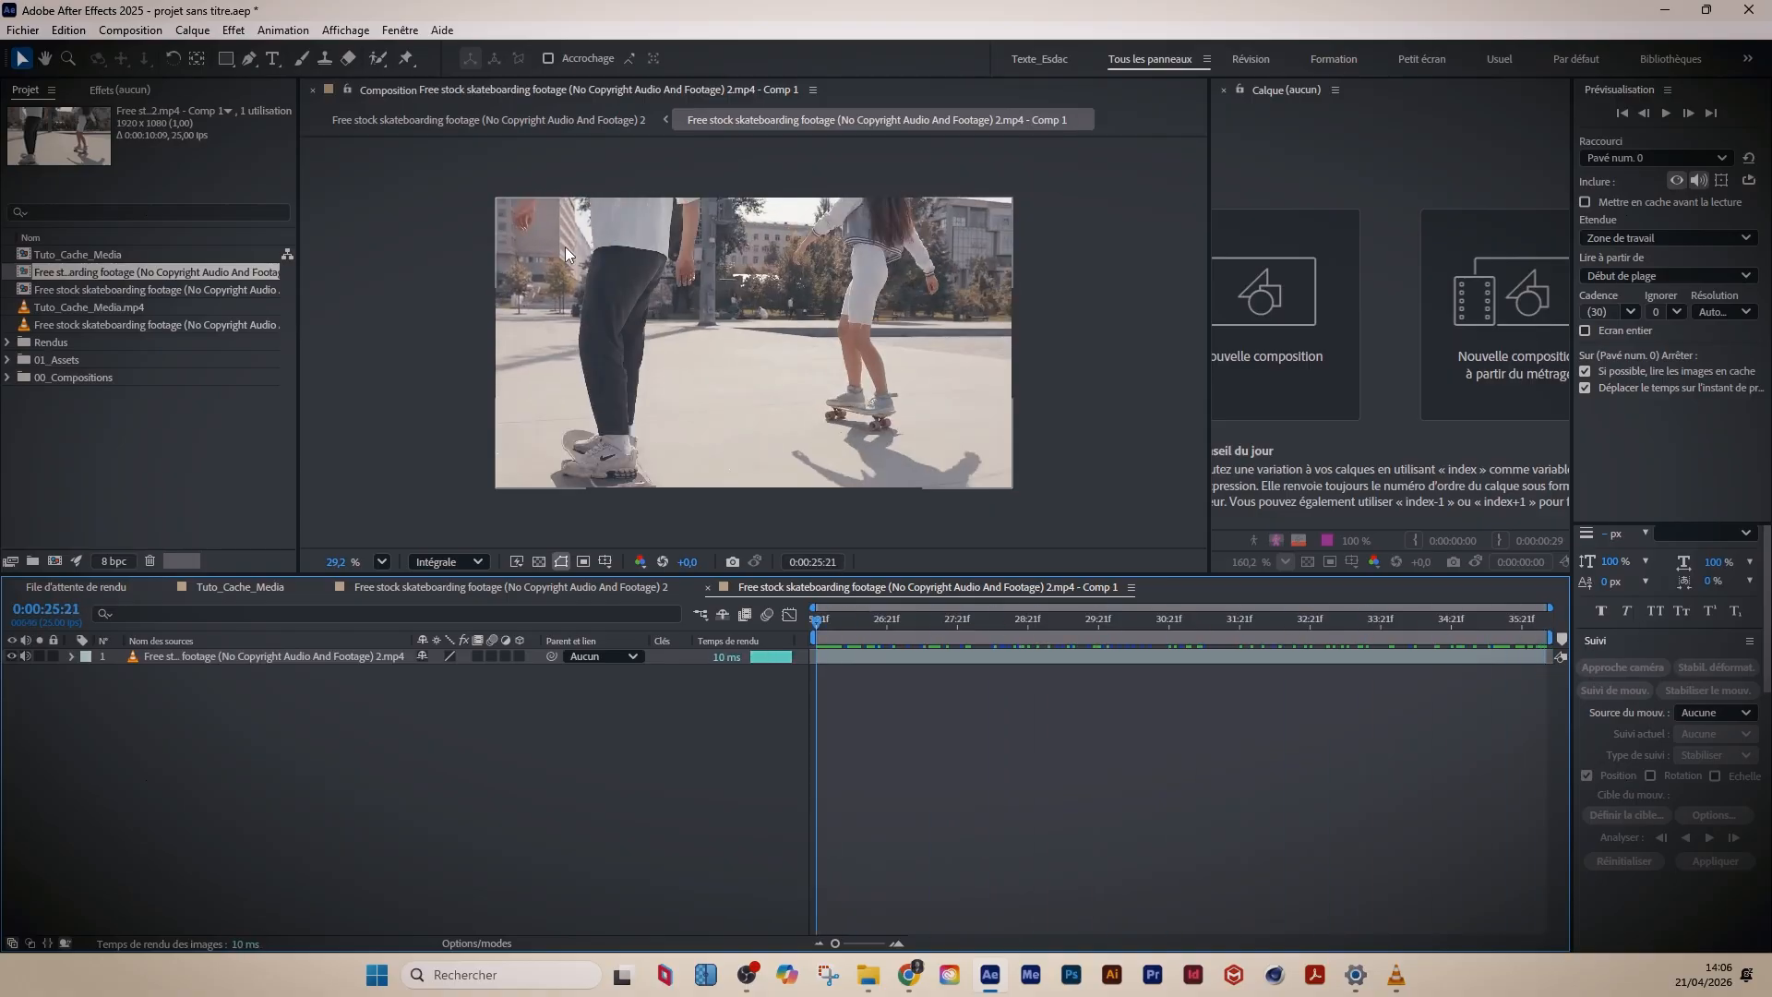
pyautogui.click(488, 120)
pyautogui.click(1032, 627)
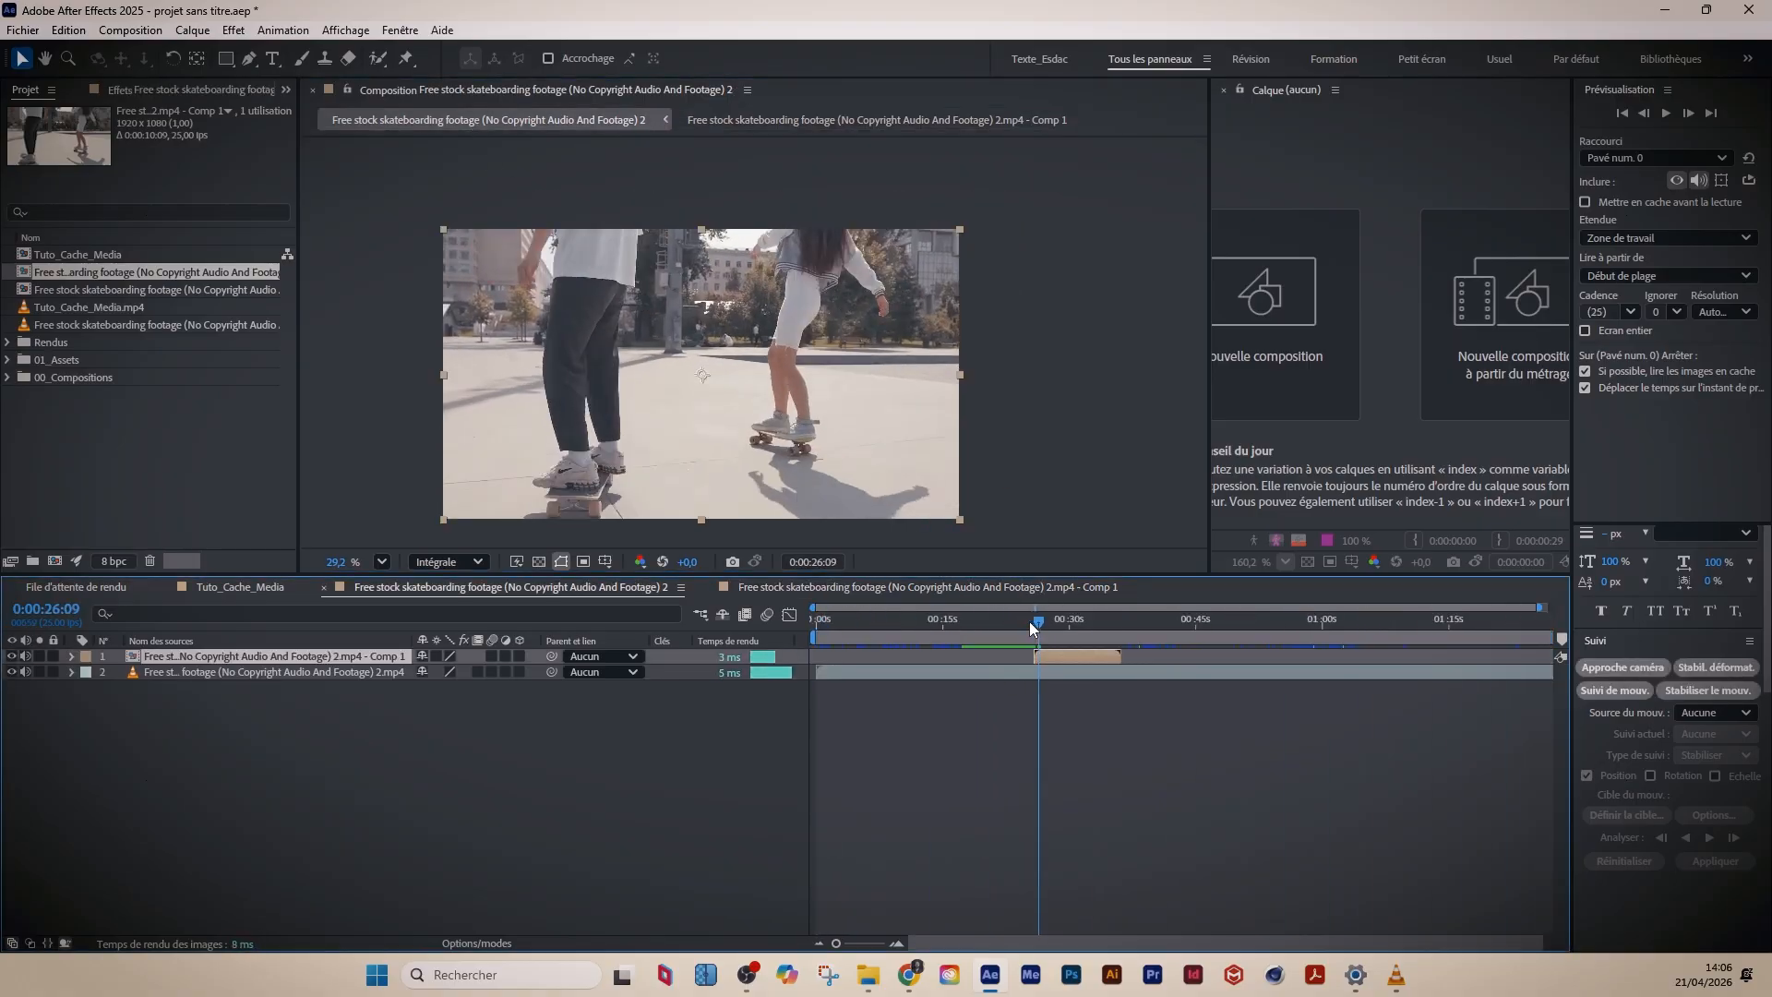
pyautogui.moveTo(1032, 627); pyautogui.dragTo(1113, 633)
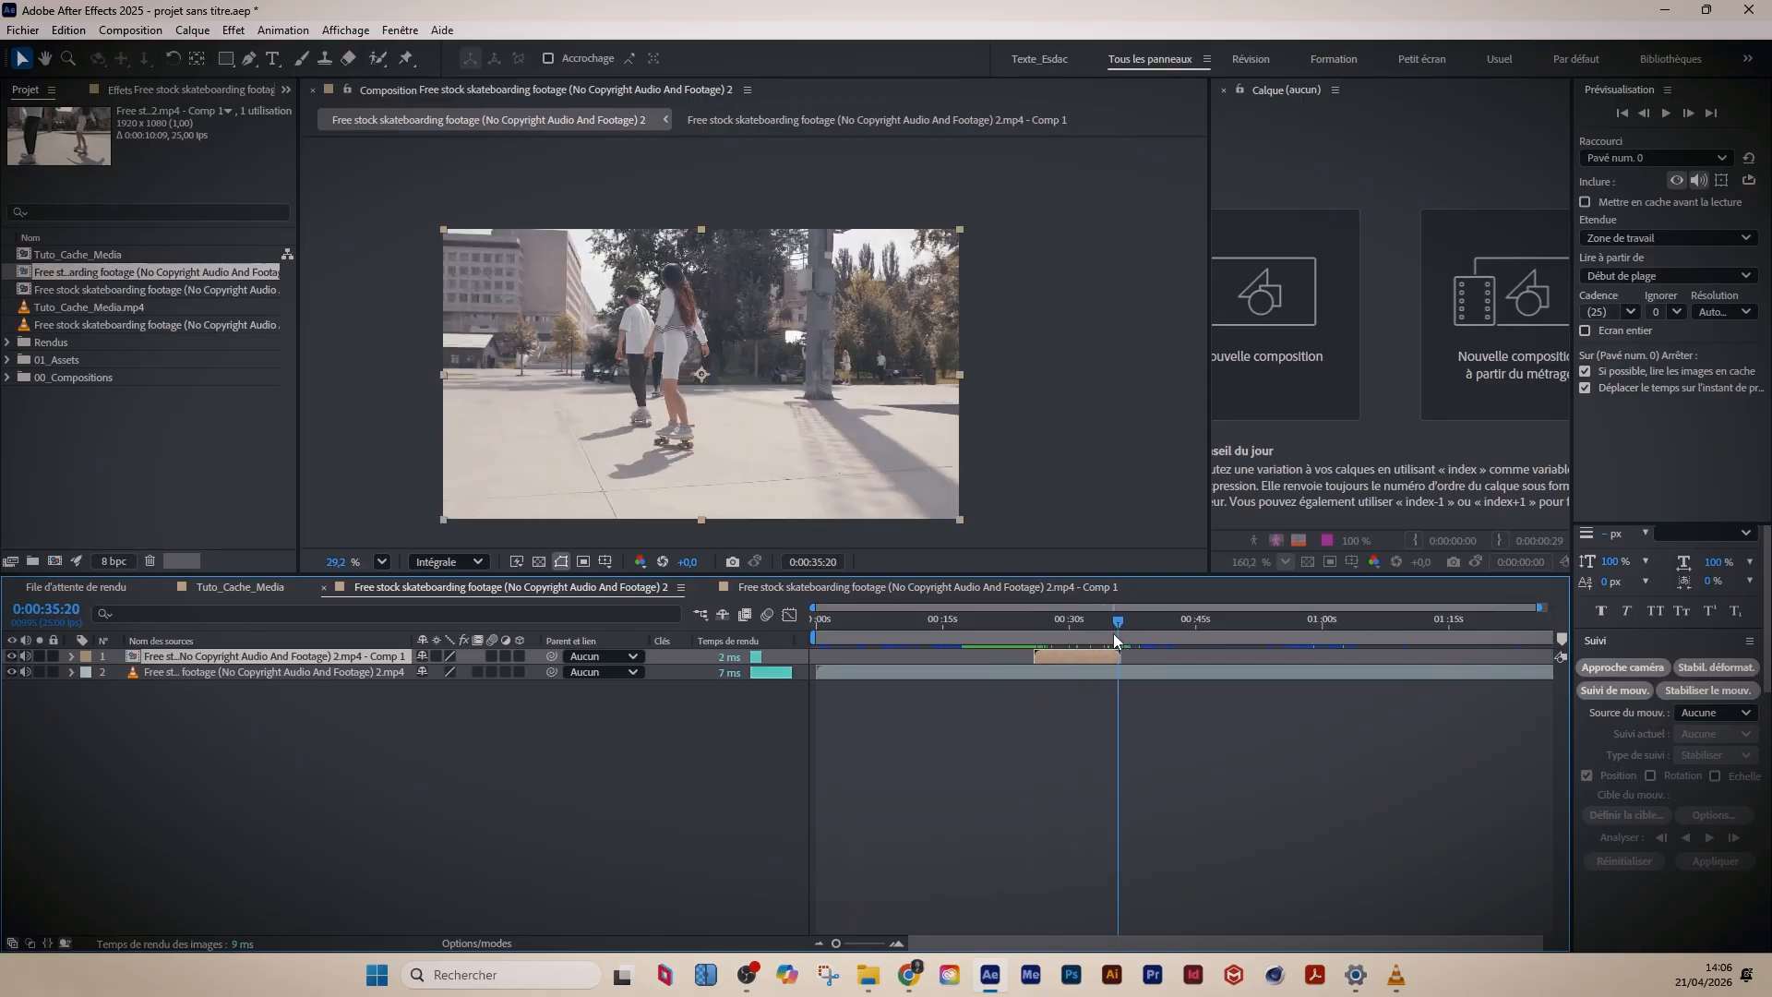
pyautogui.click(791, 122)
pyautogui.moveTo(873, 628); pyautogui.dragTo(655, 662)
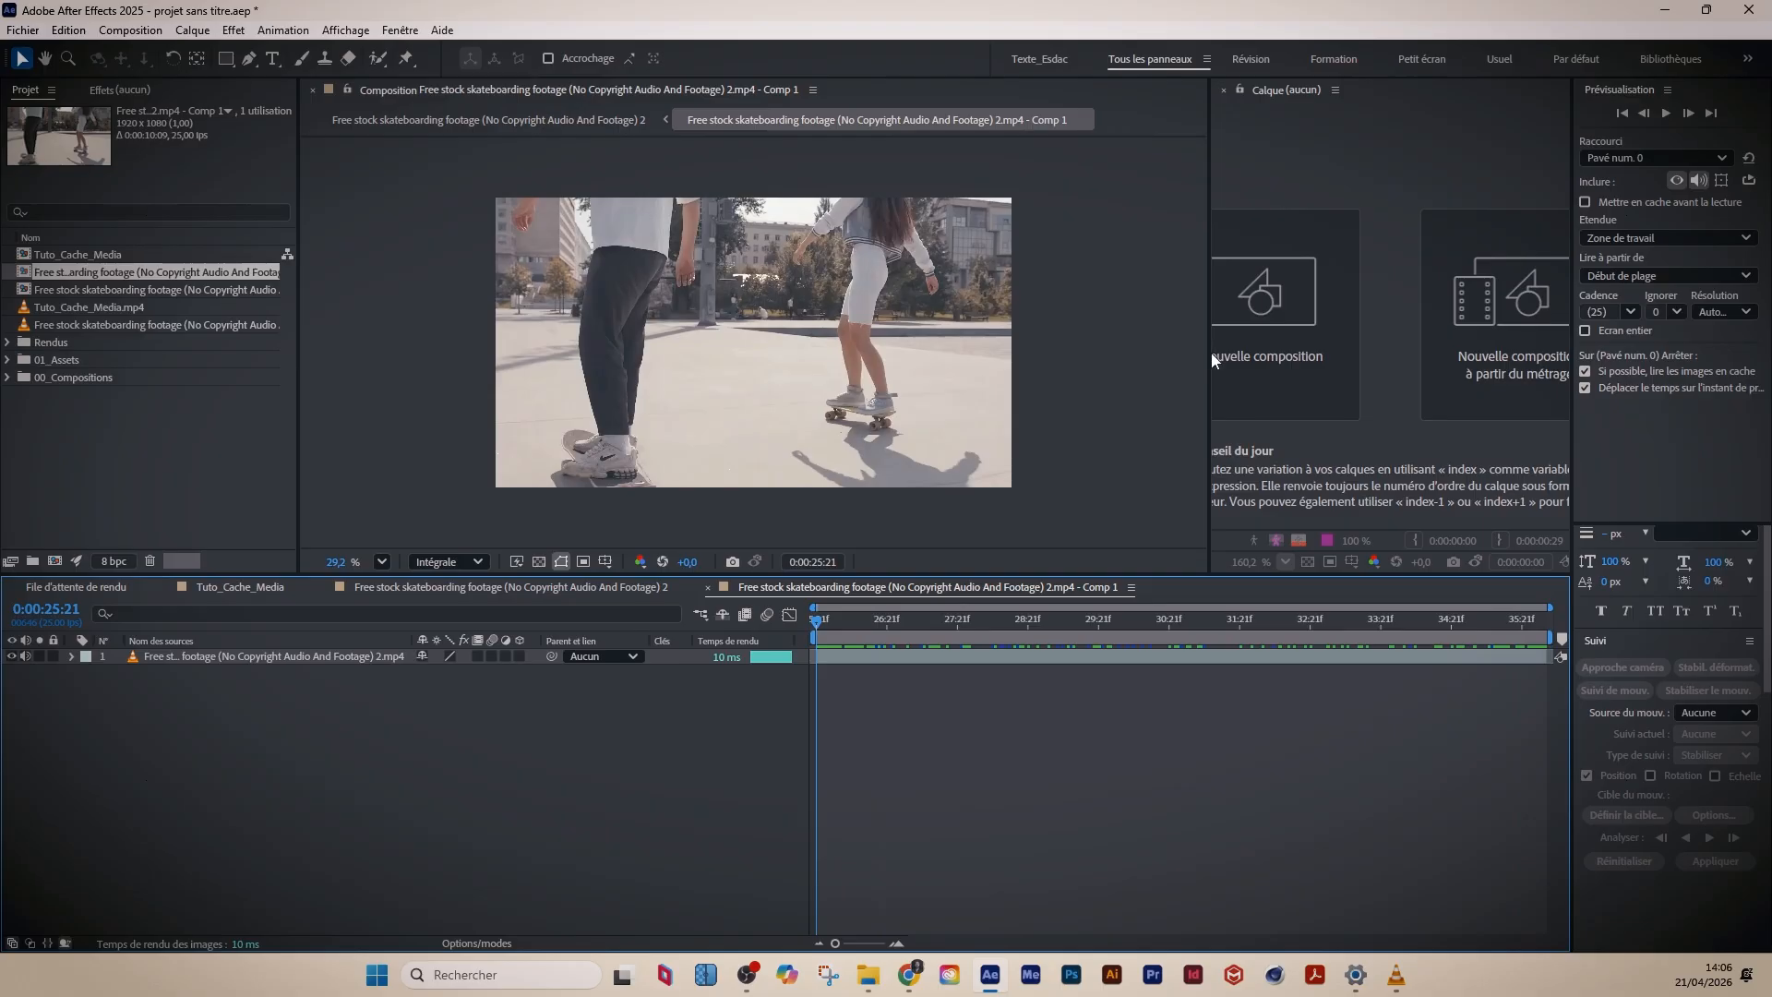
# - Open the precomposition's skateboarding layer in the Layer viewer at 0:00:25:21 and widen that viewer
pyautogui.moveTo(1211, 352); pyautogui.dragTo(1082, 353)
pyautogui.press('space')
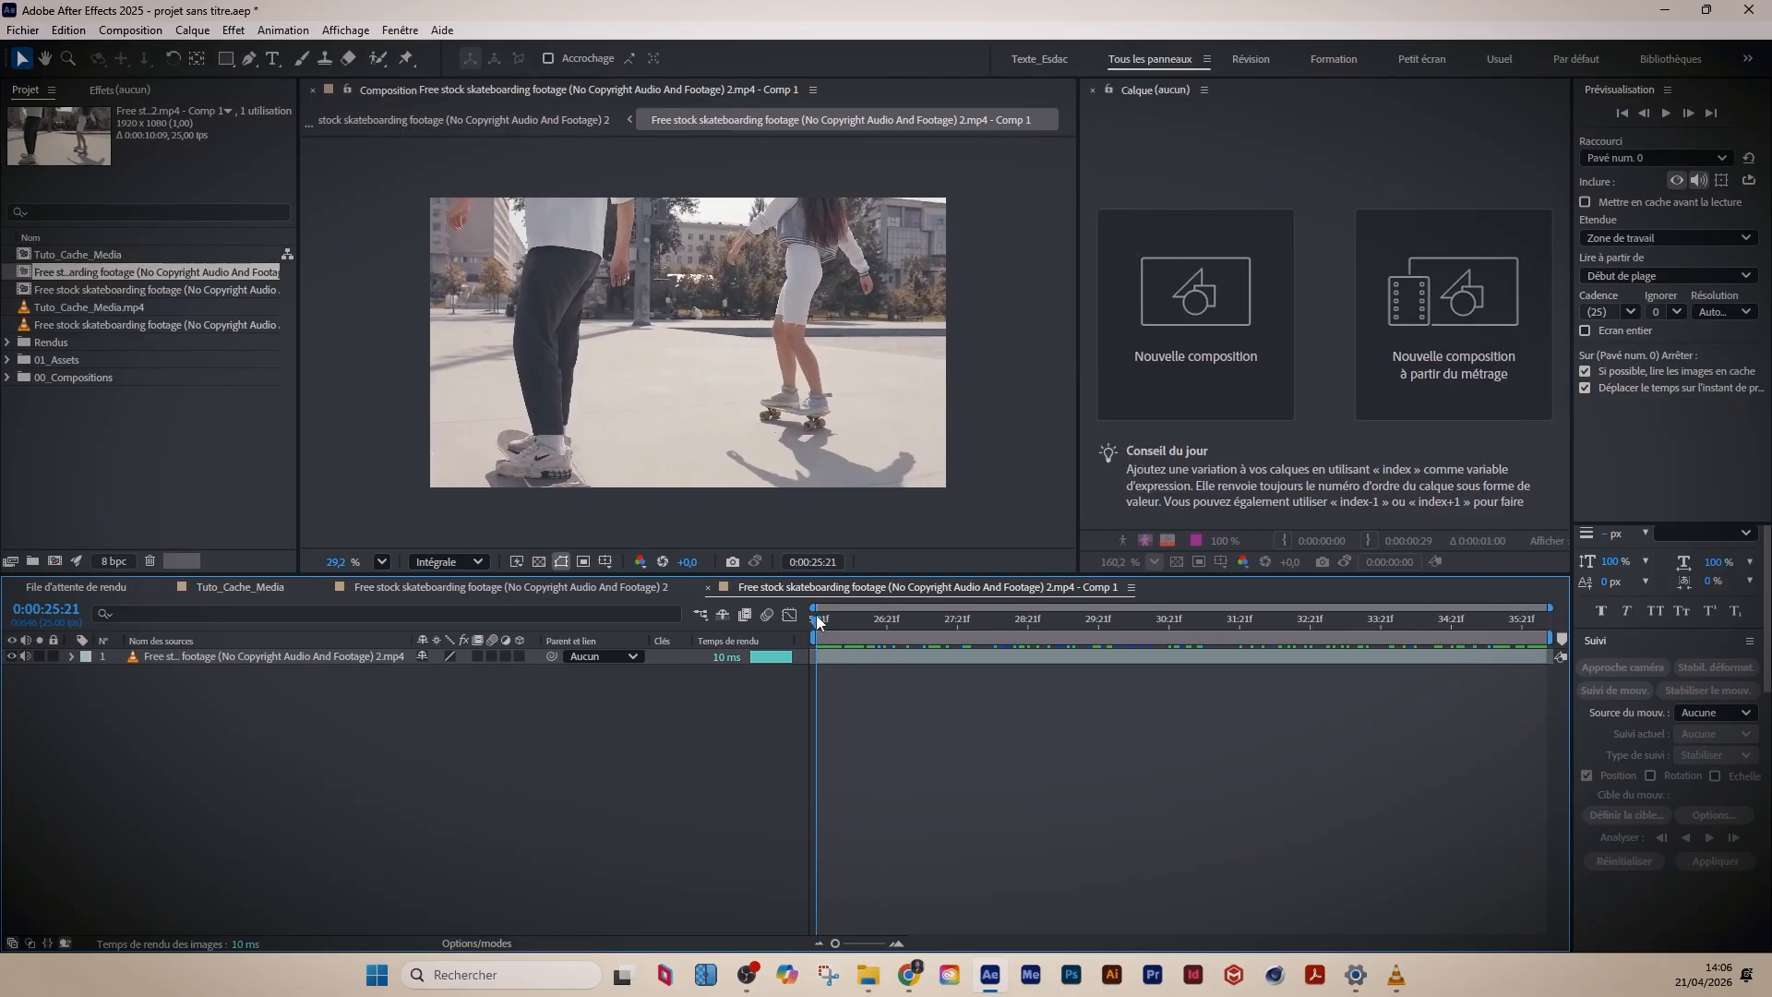
pyautogui.press('space')
pyautogui.doubleClick(296, 656)
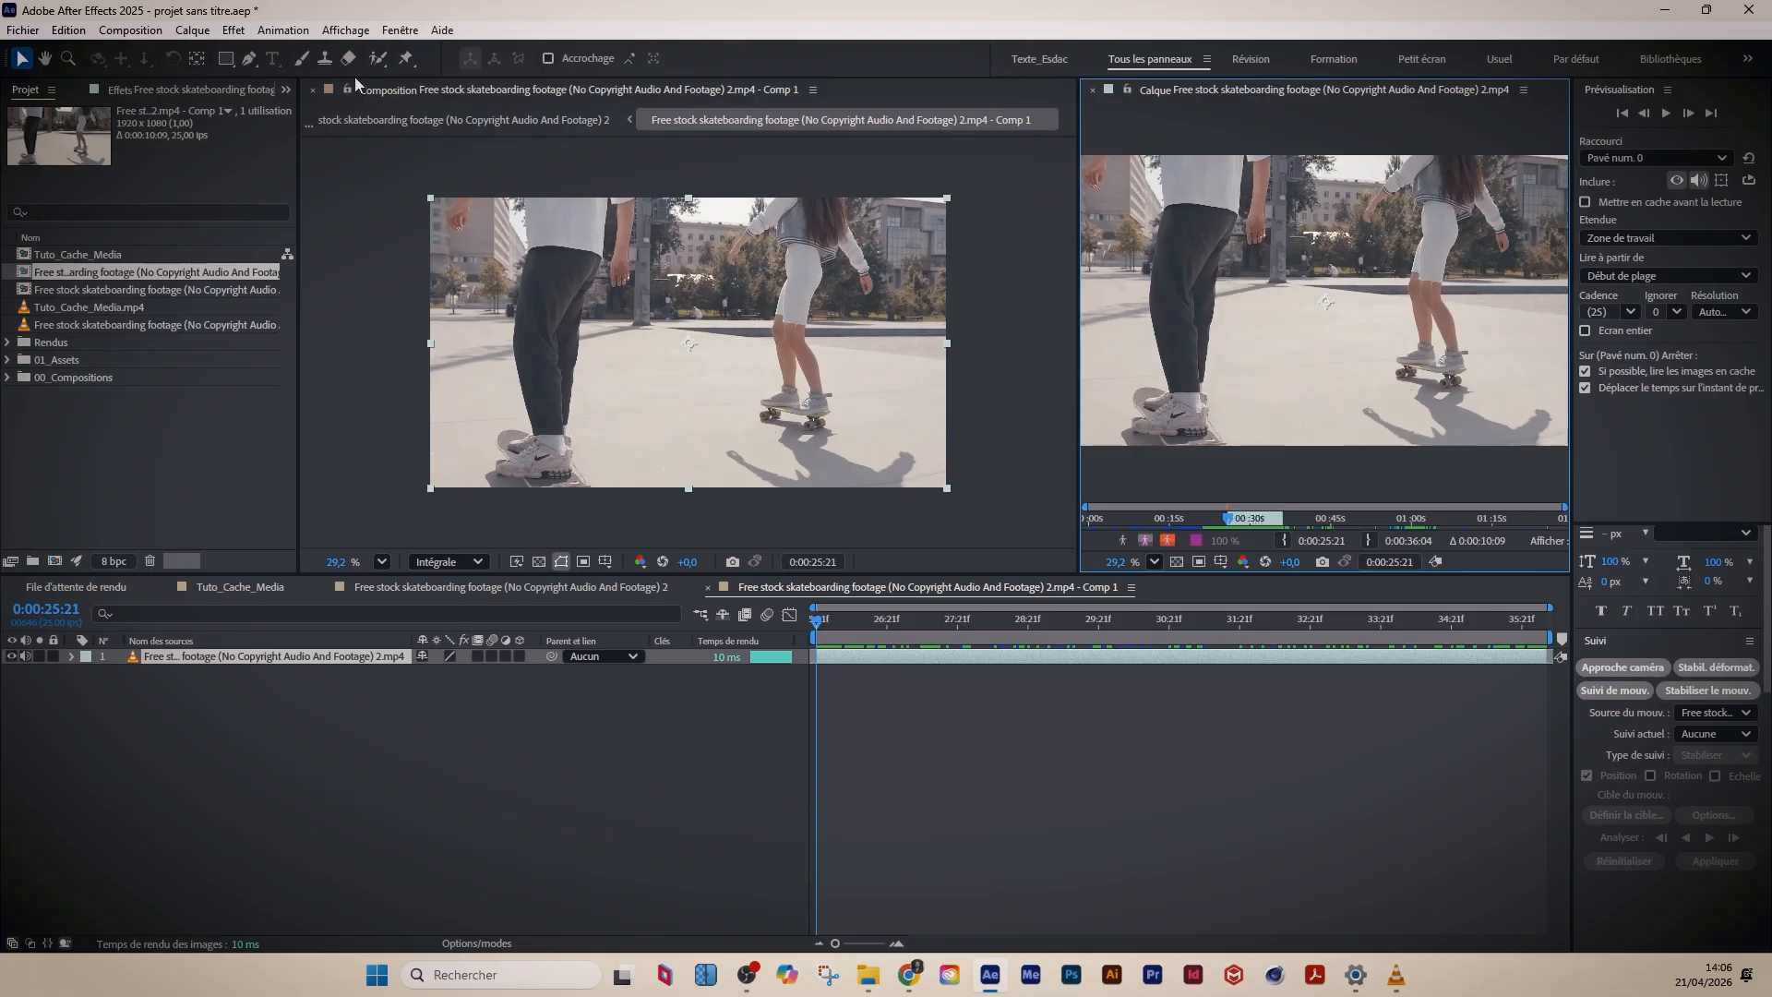
pyautogui.moveTo(1077, 310); pyautogui.dragTo(729, 309)
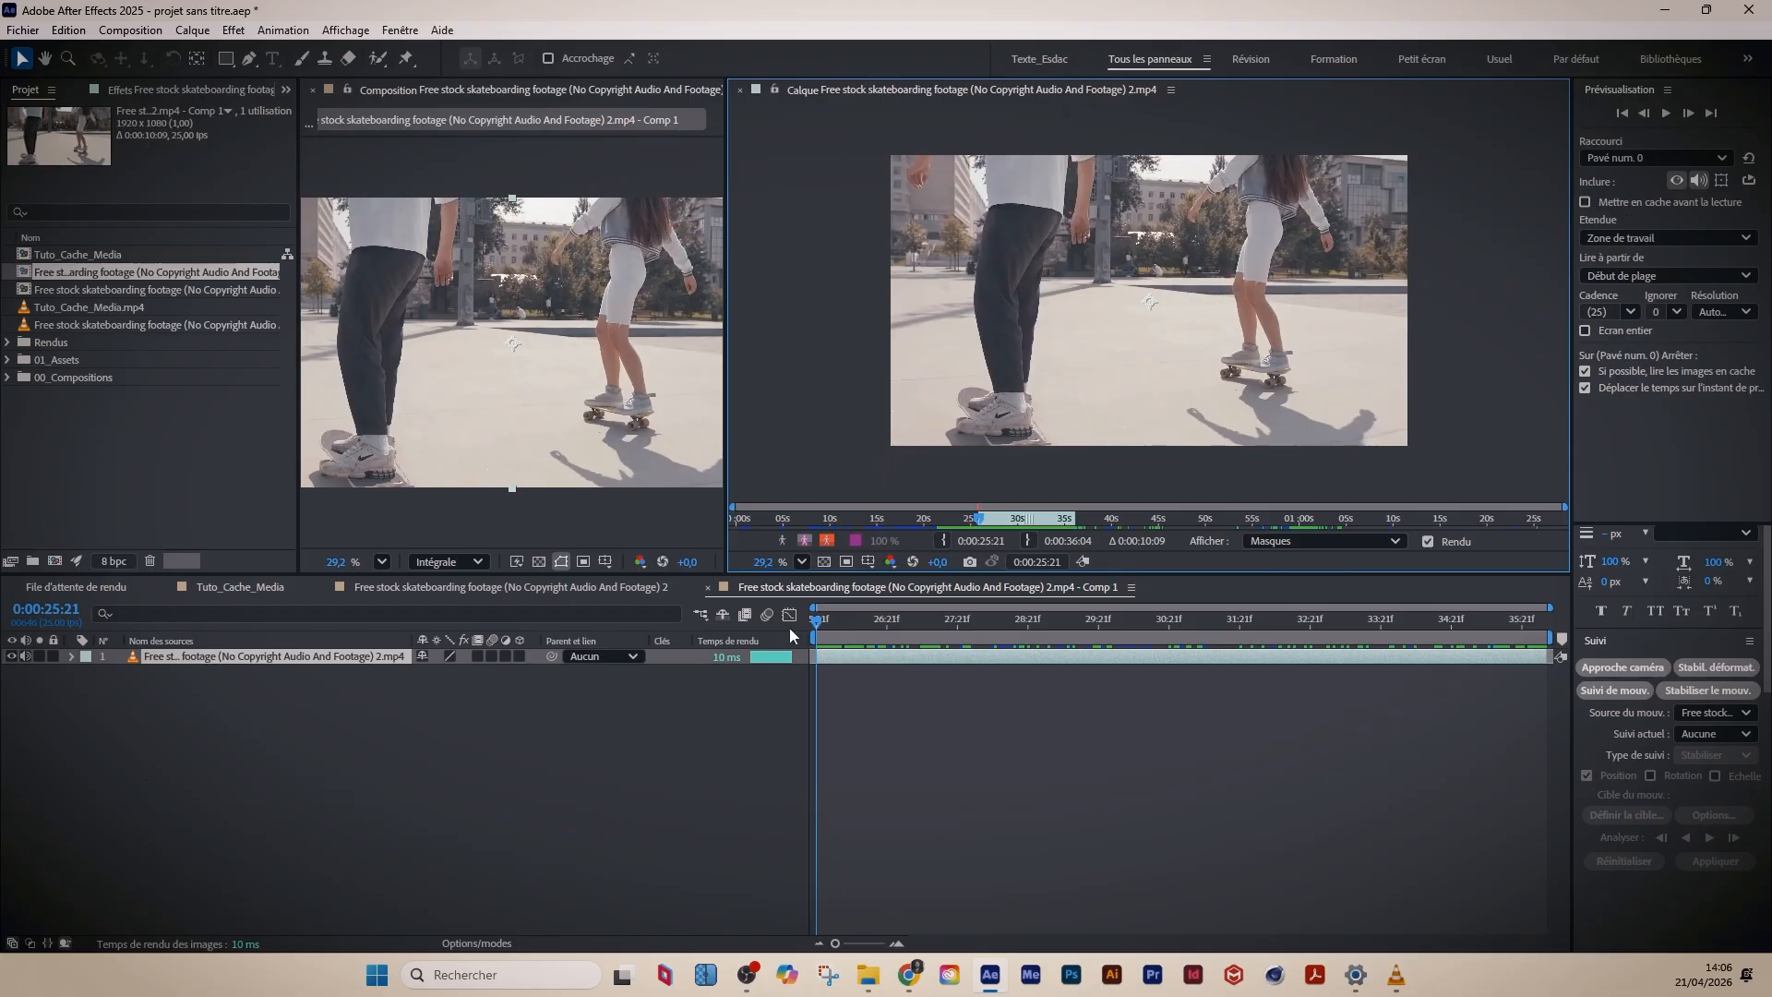
pyautogui.click(820, 629)
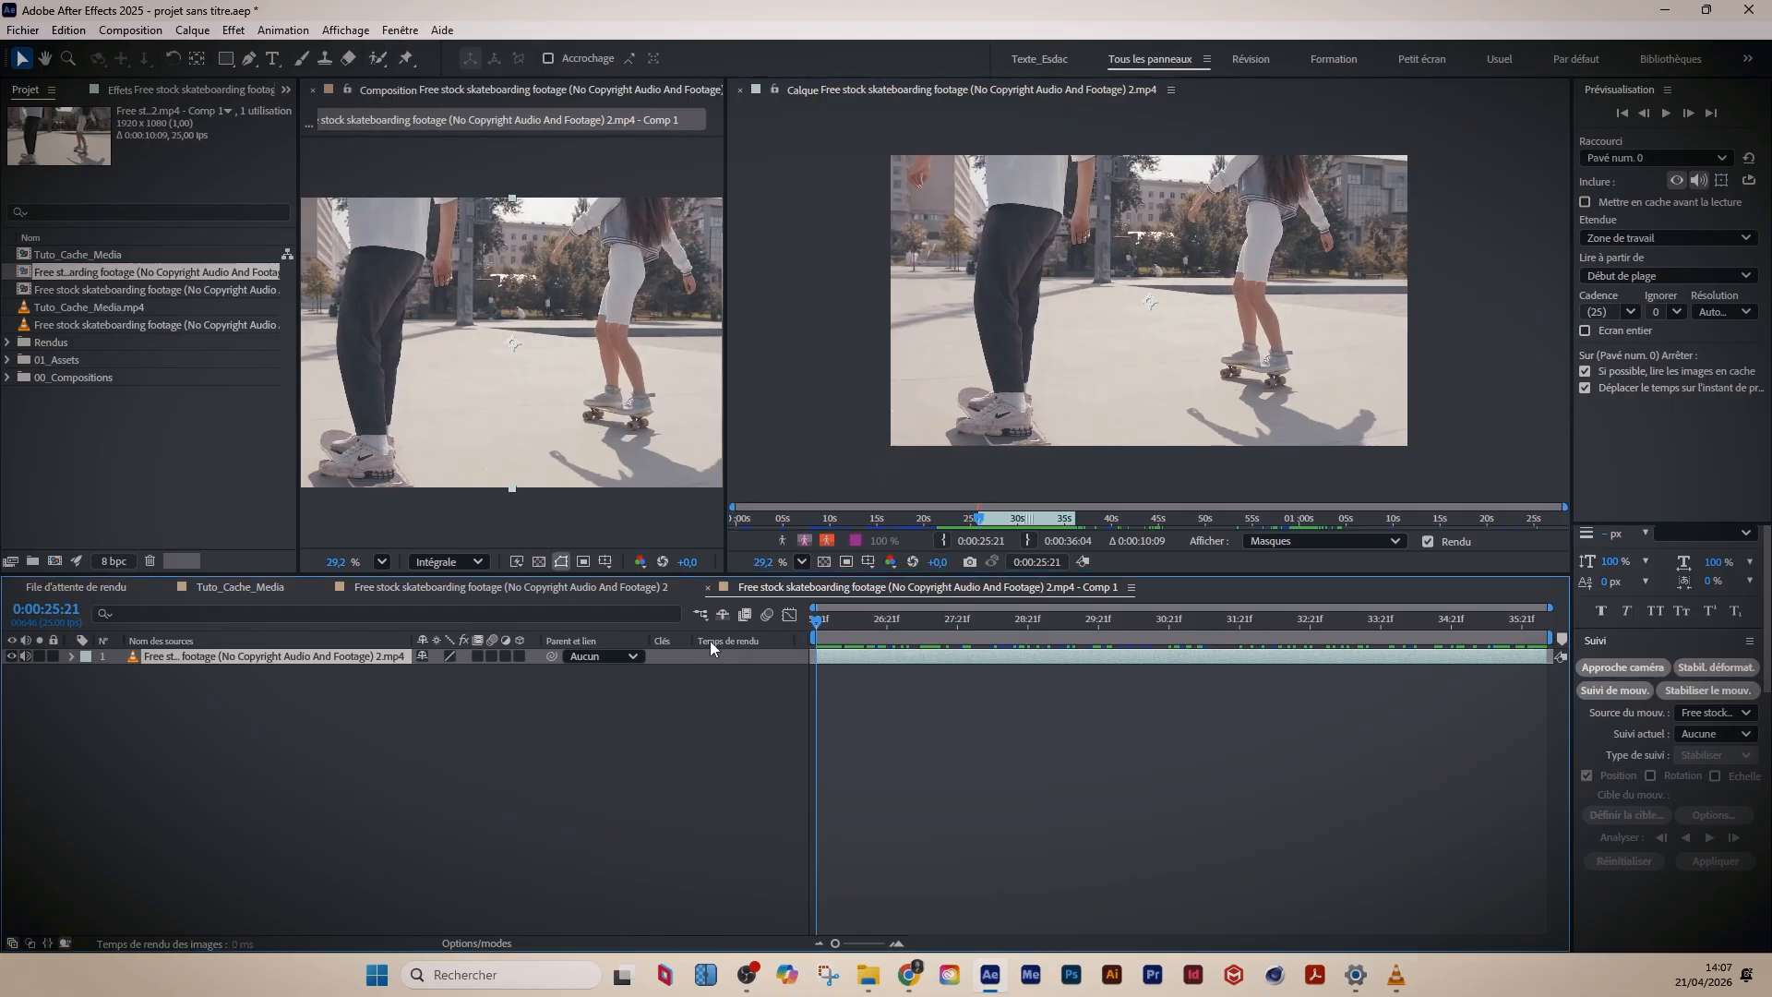
pyautogui.doubleClick(318, 654)
pyautogui.click(742, 90)
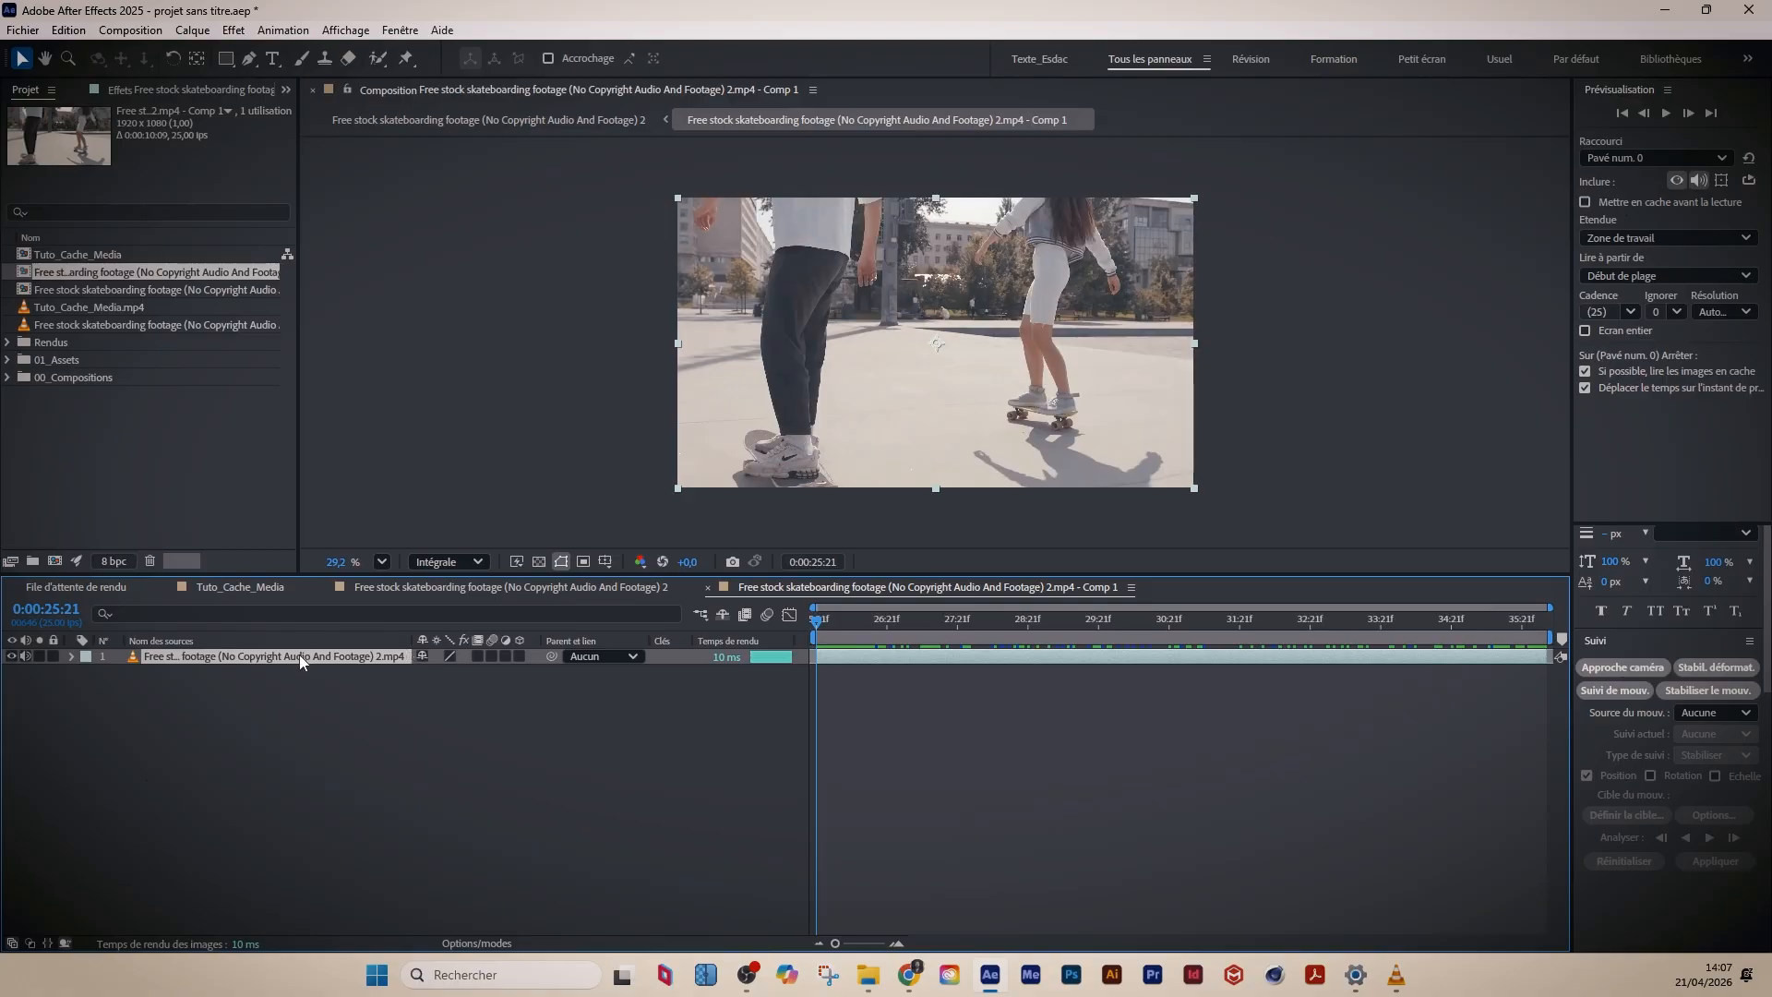
pyautogui.doubleClick(299, 655)
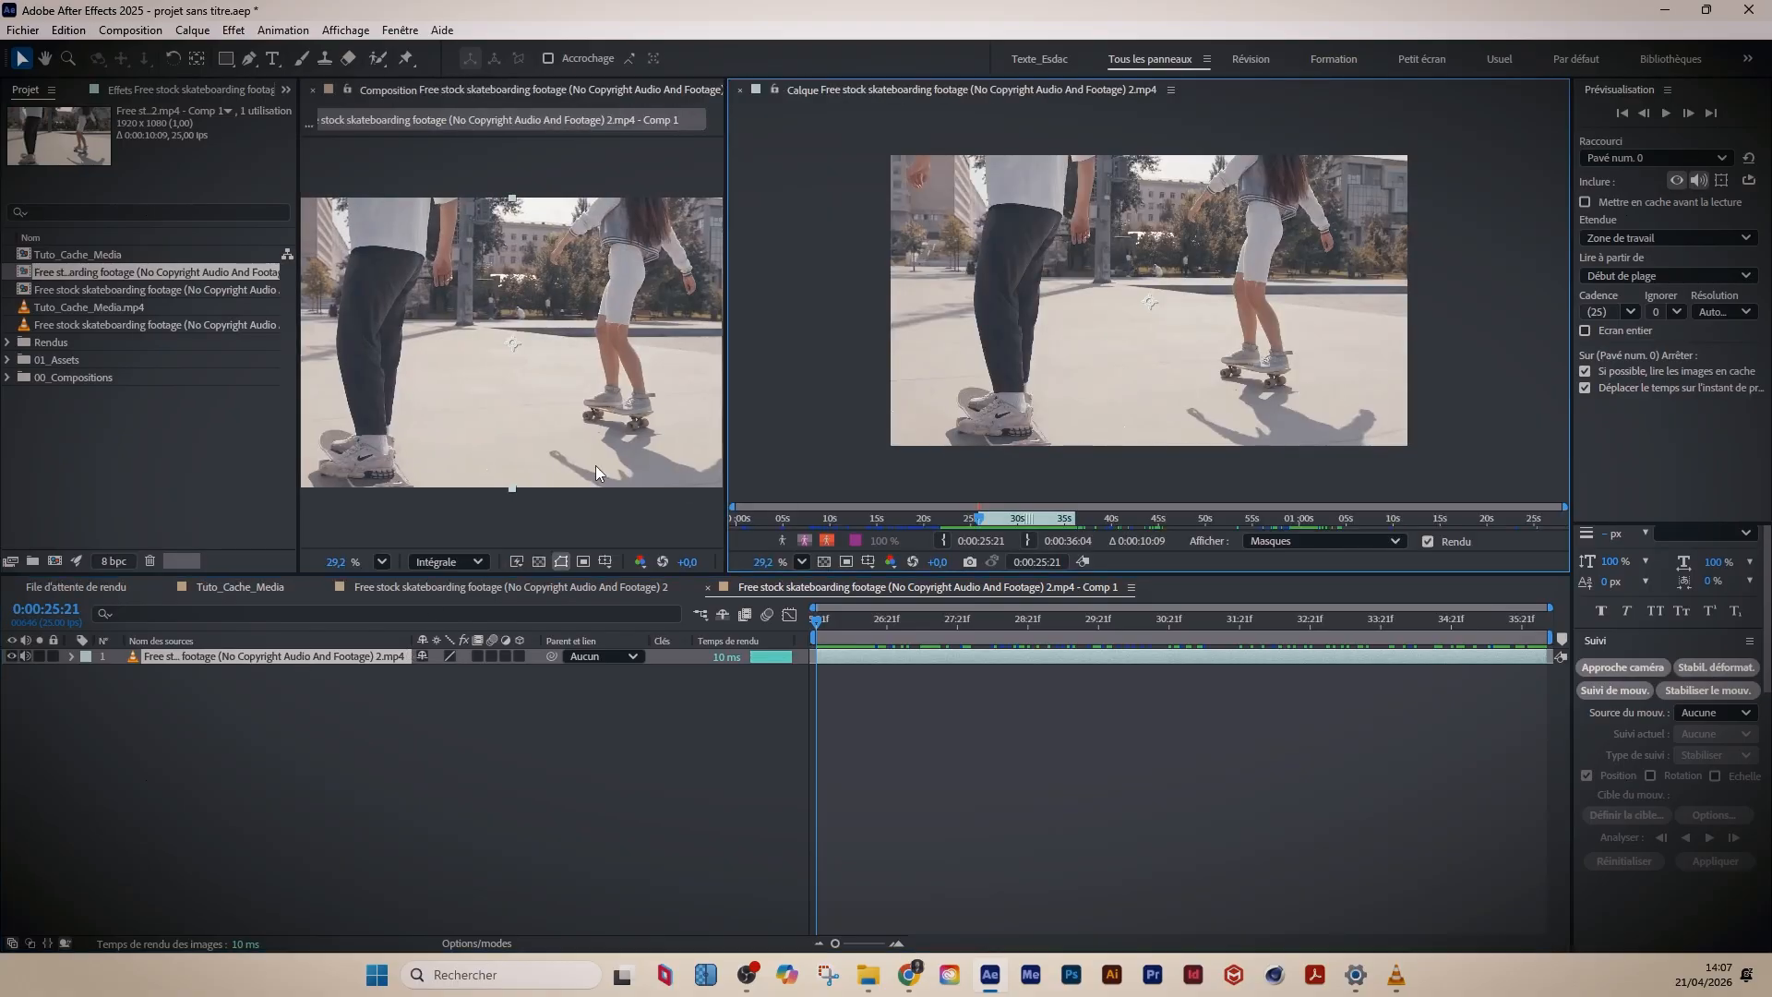
# - Activate the Roto Brush tool and maximize the Layer viewer around the two skaters
pyautogui.click(378, 58)
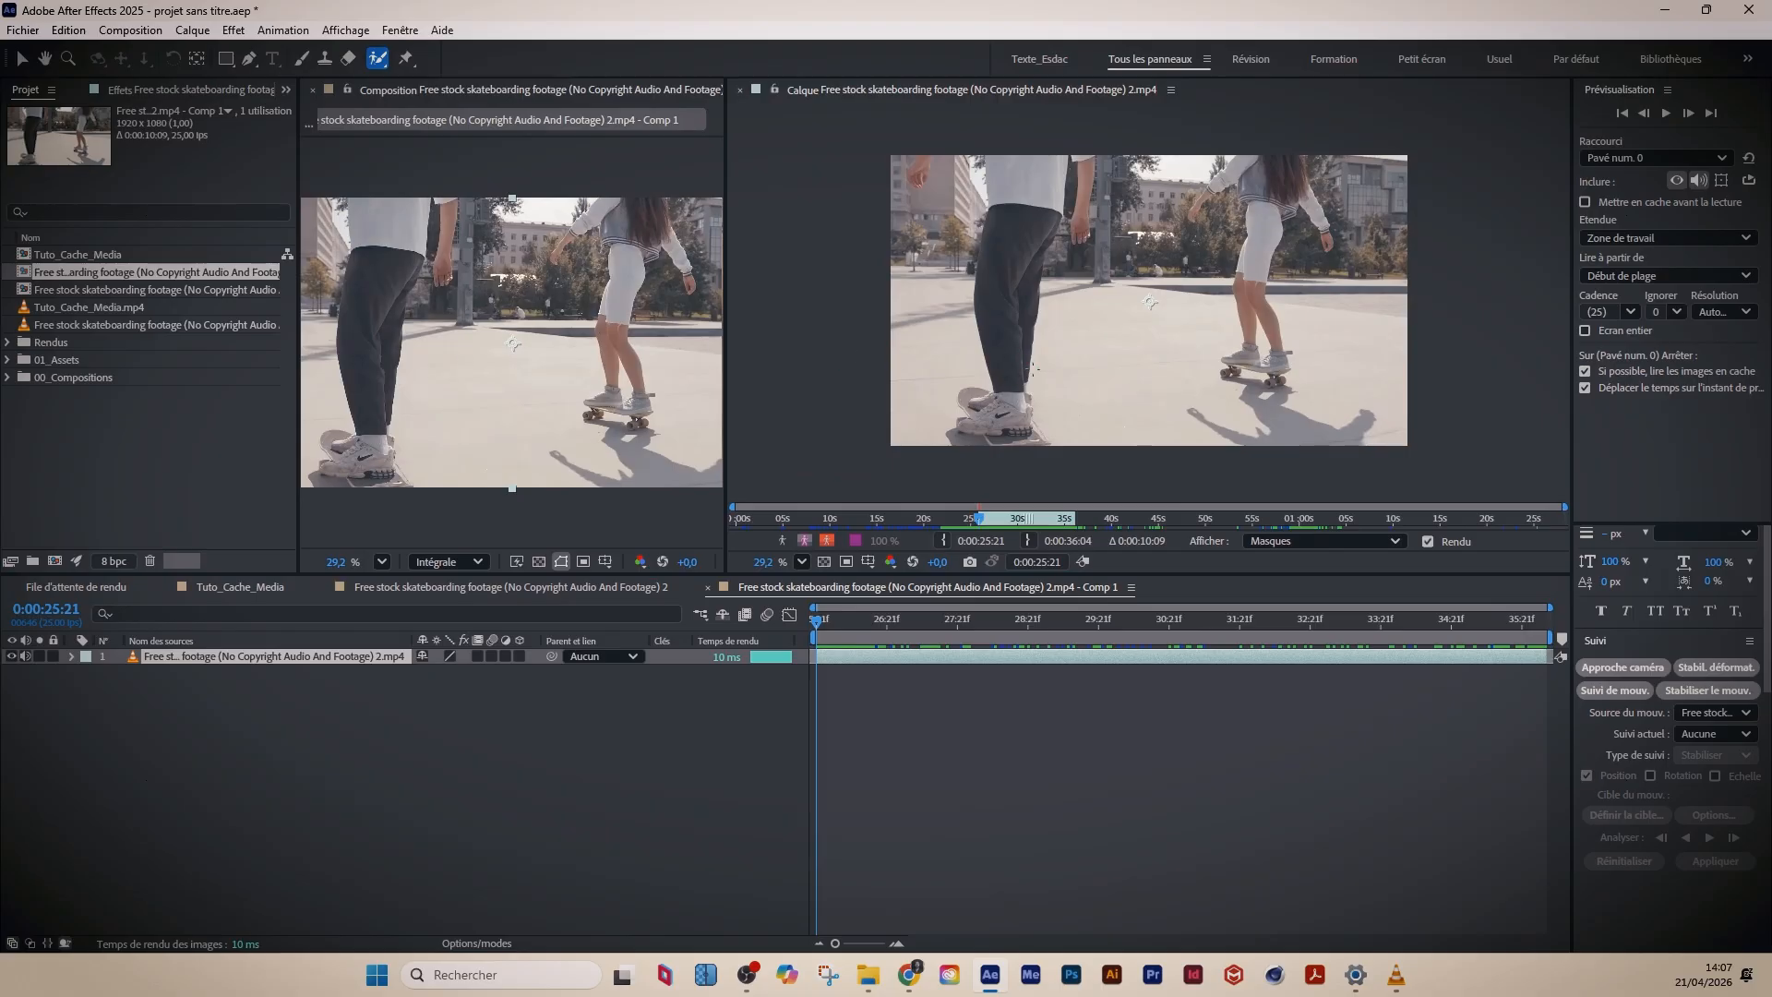
pyautogui.scroll(3, 1149, 301)
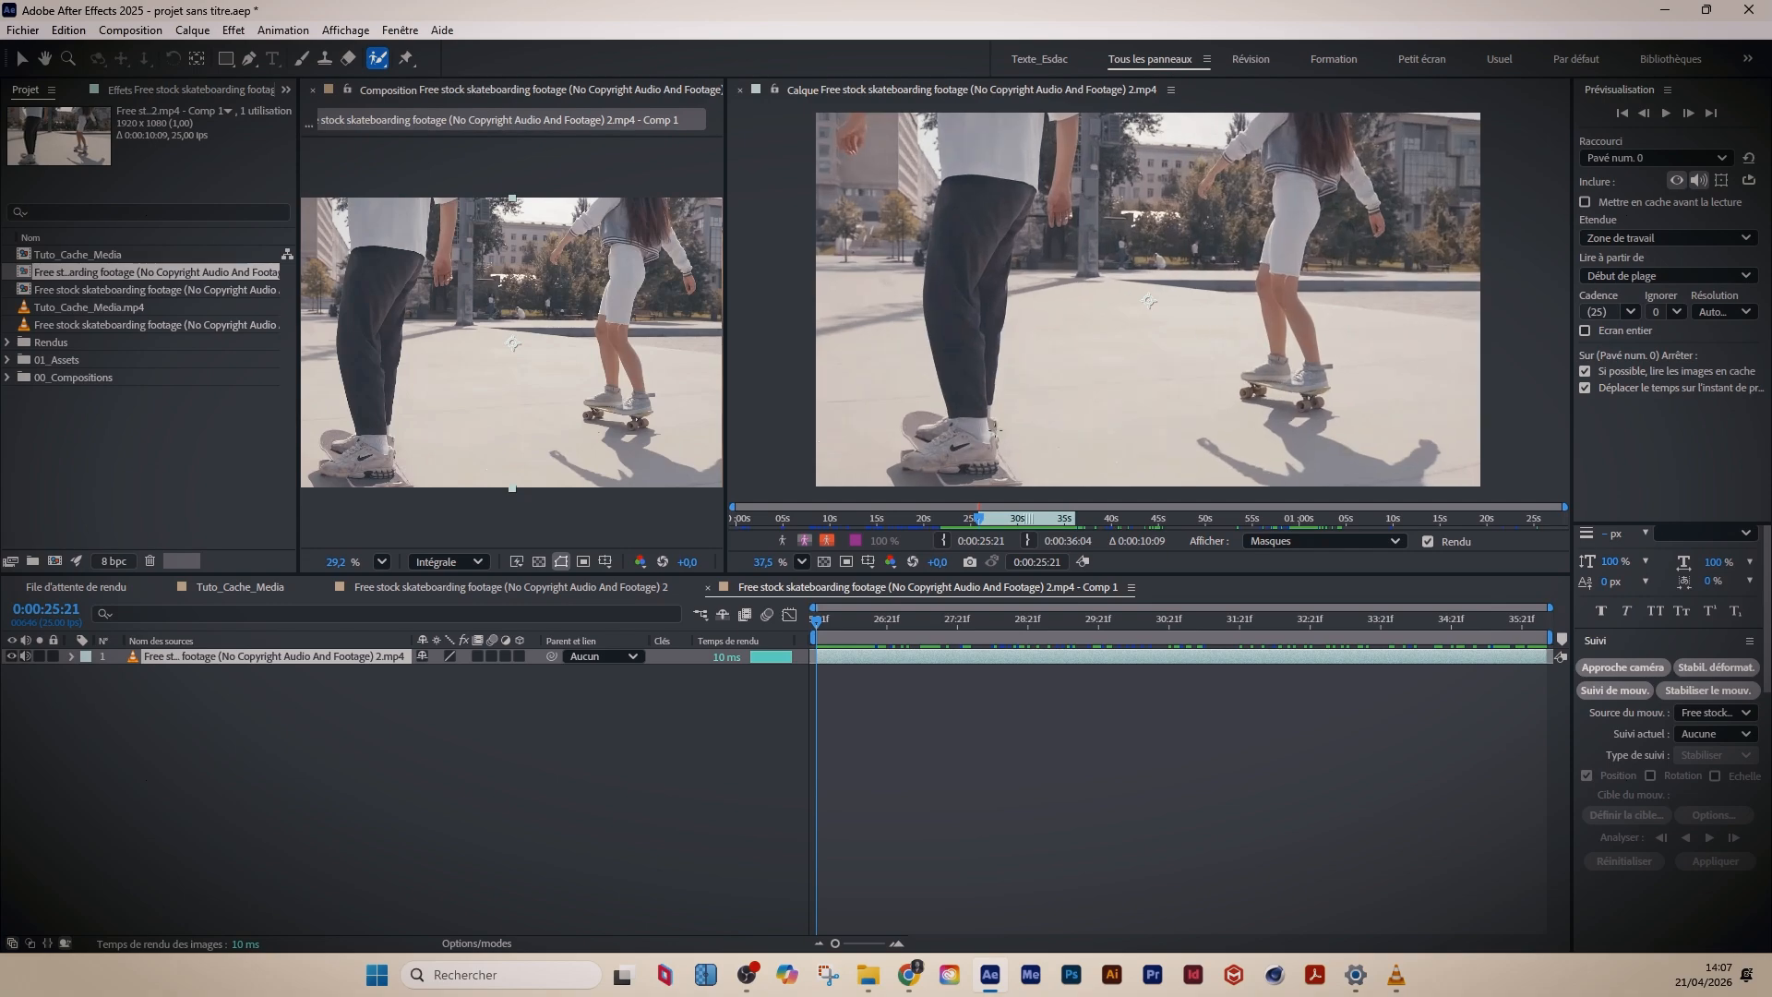
pyautogui.scroll(-1, 1150, 301)
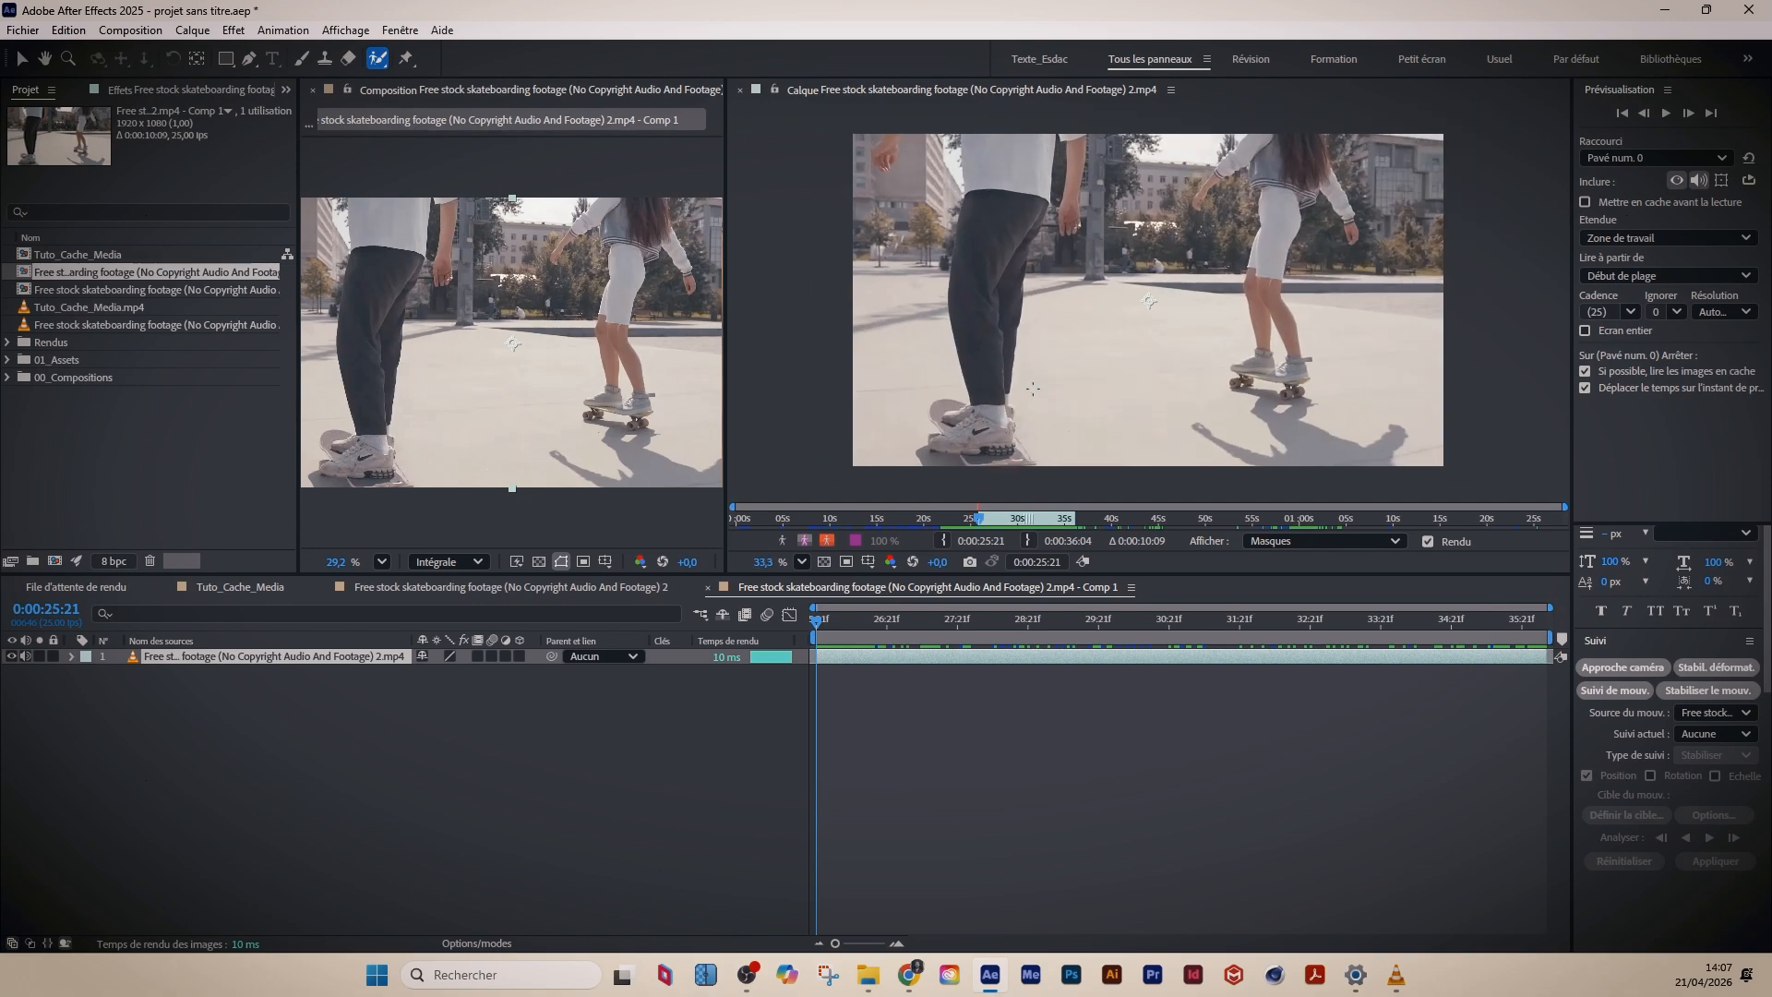
pyautogui.scroll(1, 1149, 301)
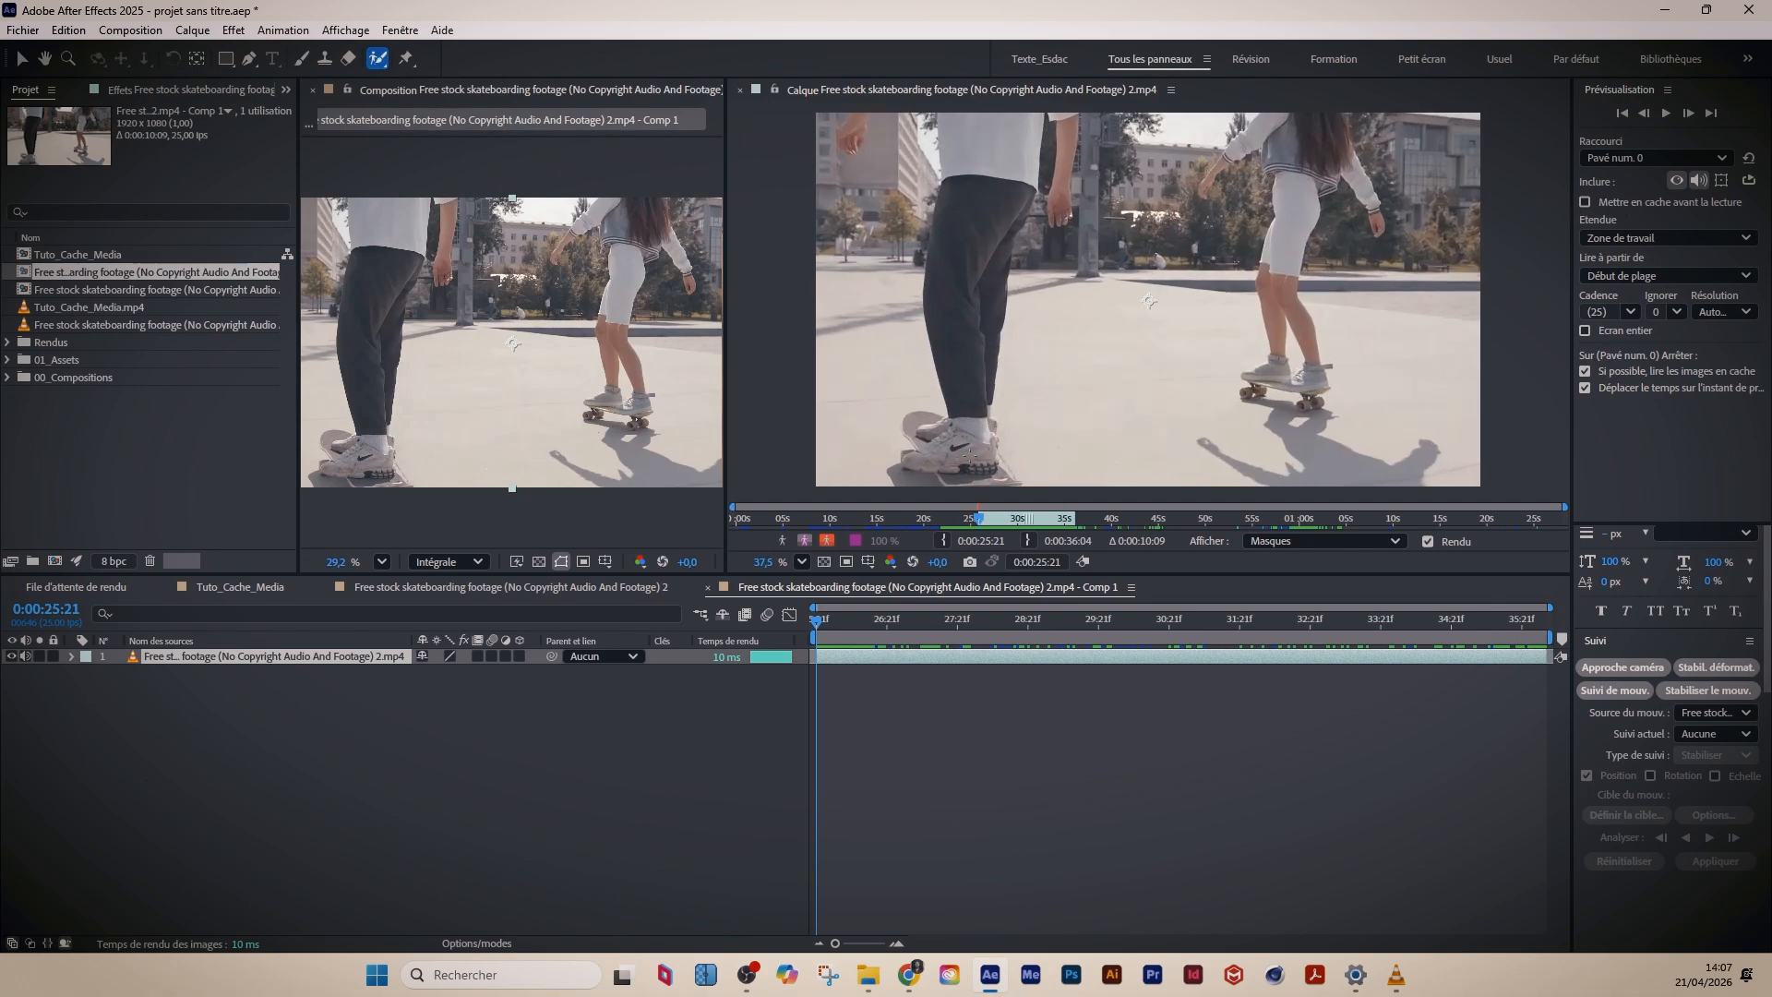
pyautogui.moveTo(1191, 353)
pyautogui.mouseDown()
pyautogui.moveTo(1235, 330)
pyautogui.moveTo(1165, 330)
pyautogui.mouseUp()
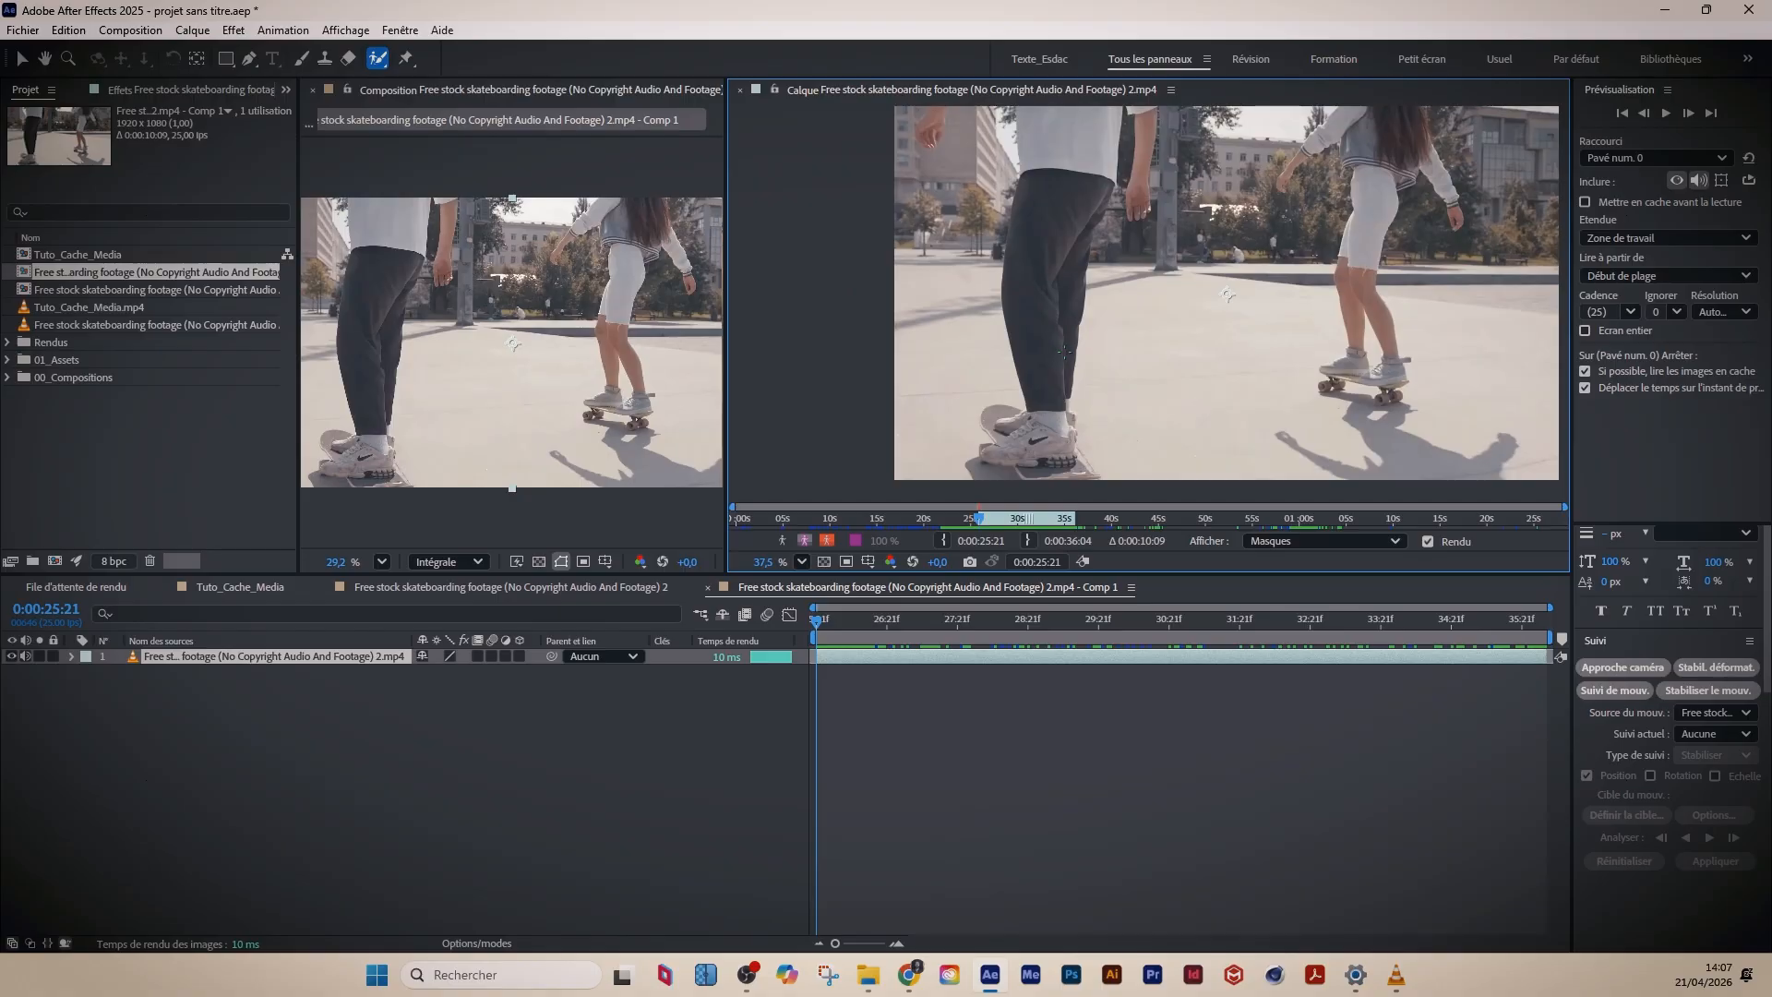
pyautogui.press('`')
pyautogui.scroll(4, 1107, 429)
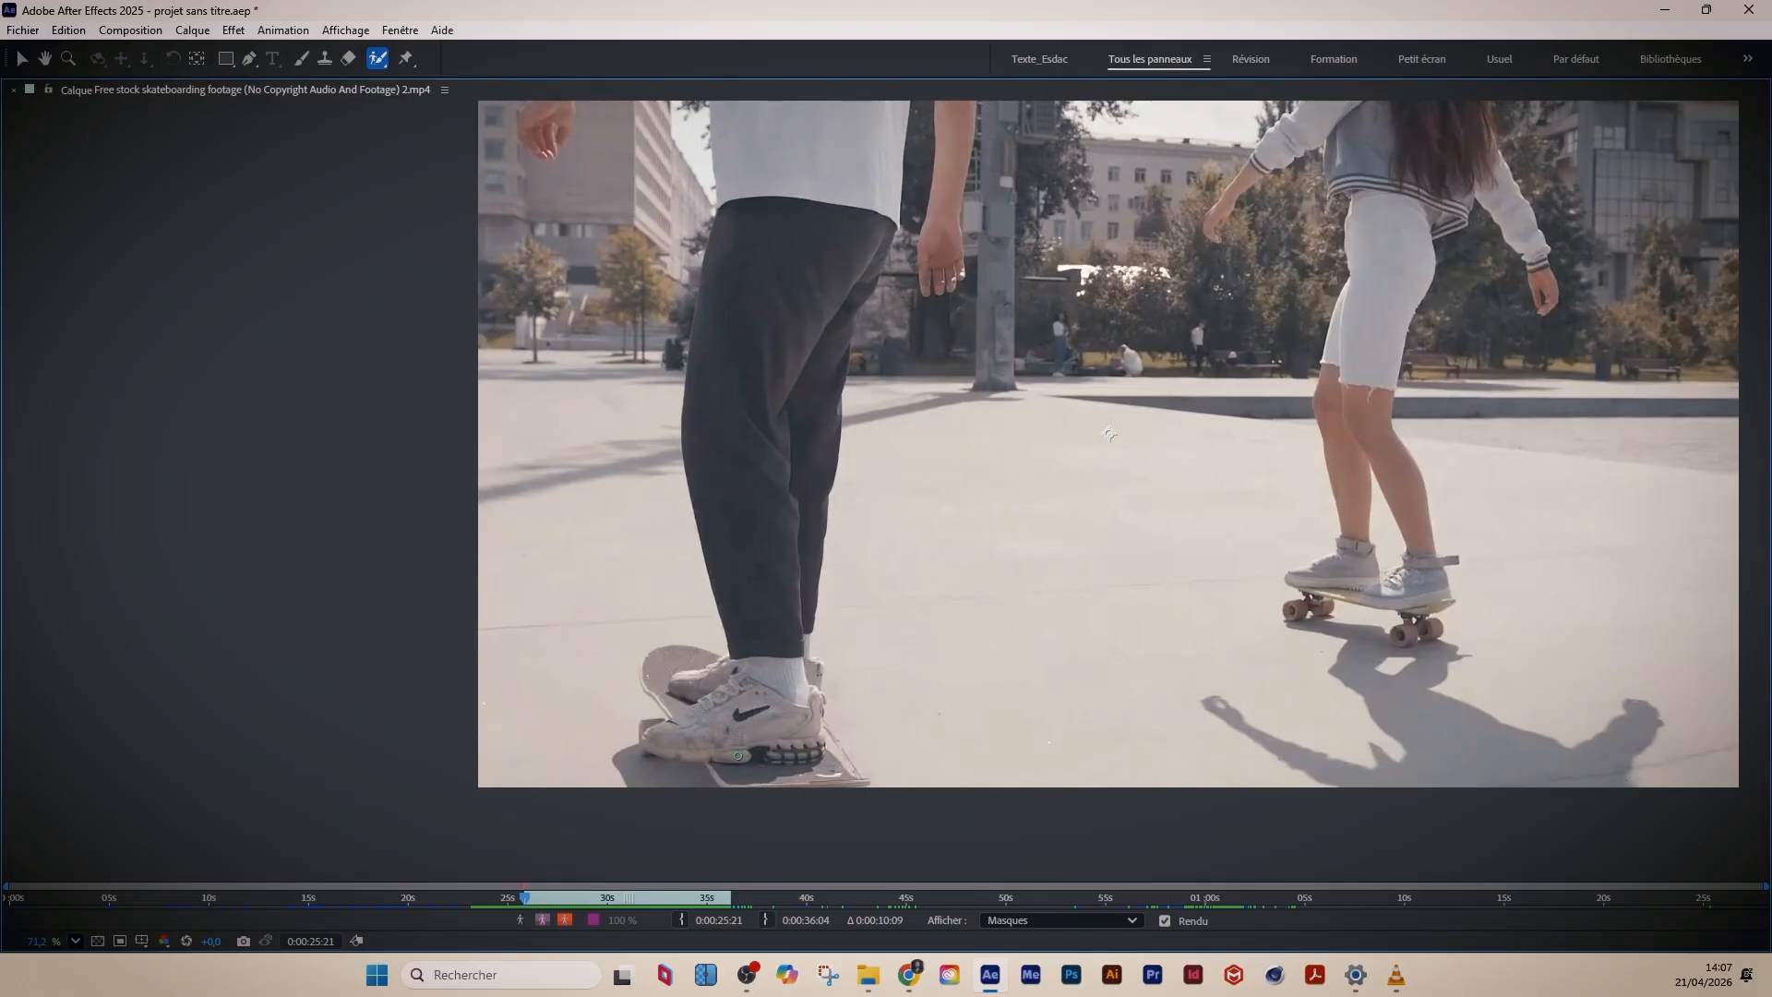
# - Outline the nearer skater's shirt, trousers, shoes and skateboard with a Roto Brush foreground stroke at 0:00:25:21
pyautogui.moveTo(738, 783)
pyautogui.mouseDown()
pyautogui.moveTo(713, 752)
pyautogui.moveTo(656, 737)
pyautogui.moveTo(673, 711)
pyautogui.moveTo(647, 675)
pyautogui.moveTo(648, 648)
pyautogui.moveTo(734, 652)
pyautogui.moveTo(685, 364)
pyautogui.moveTo(728, 161)
pyautogui.mouseUp()
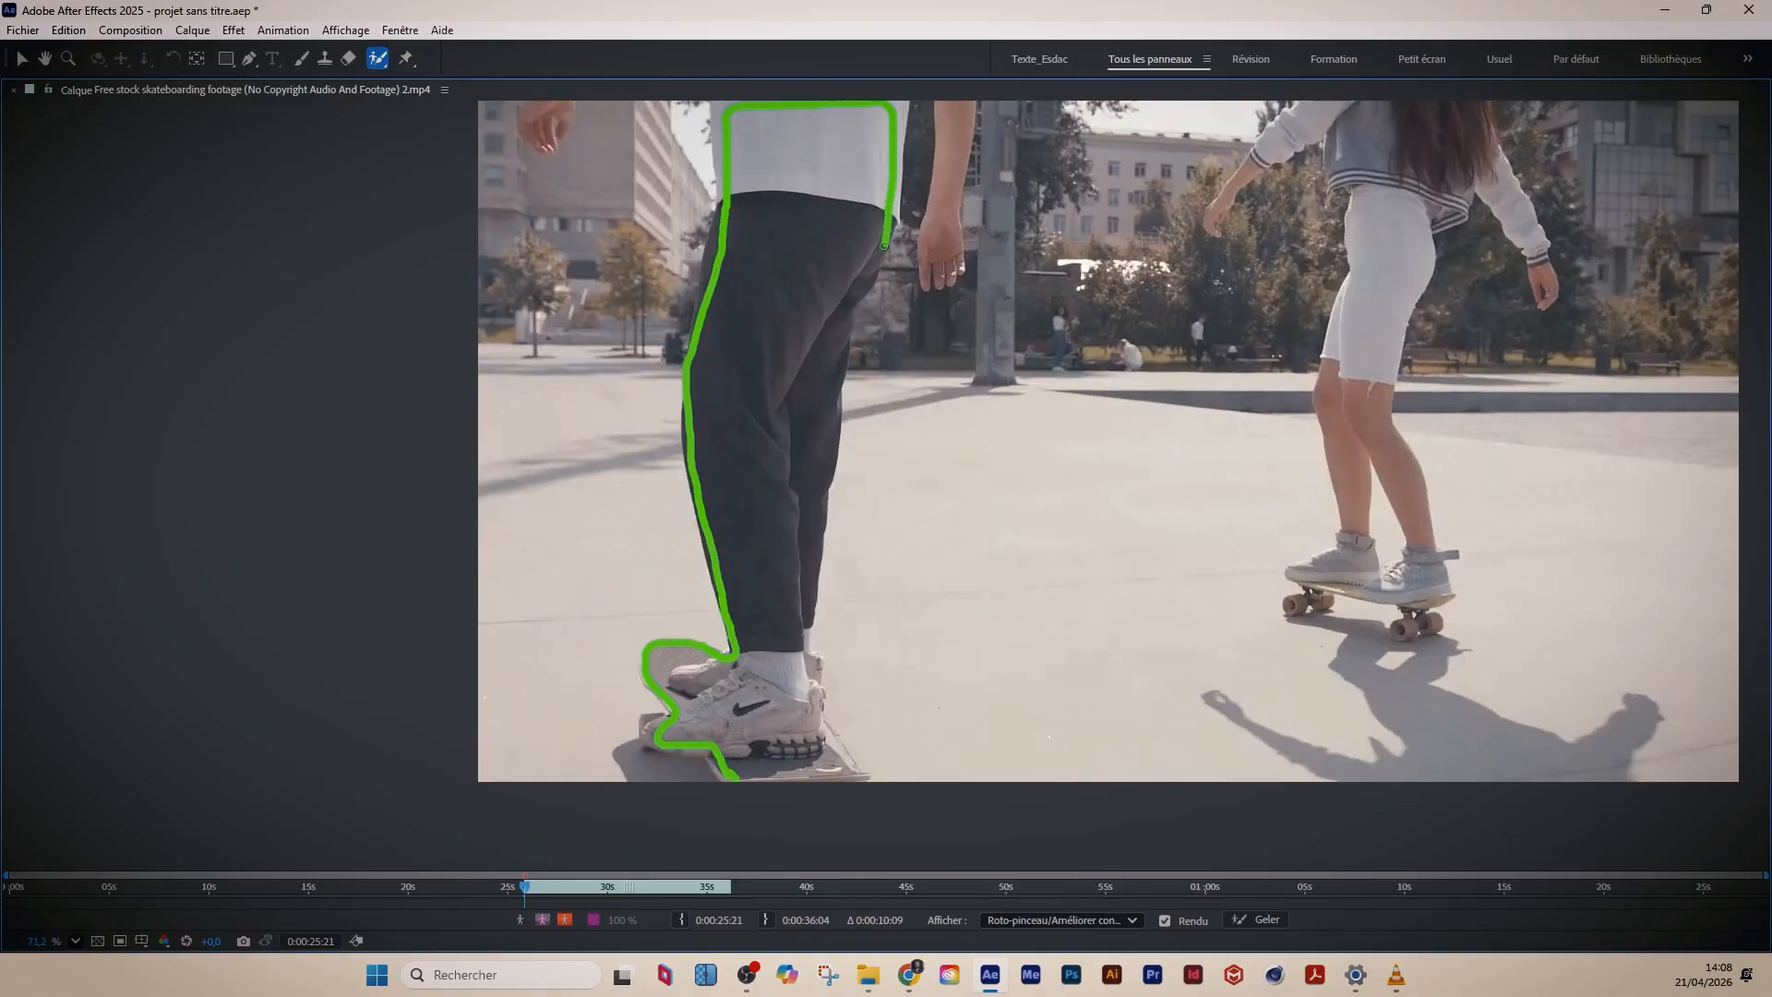
pyautogui.moveTo(850, 315); pyautogui.dragTo(837, 366)
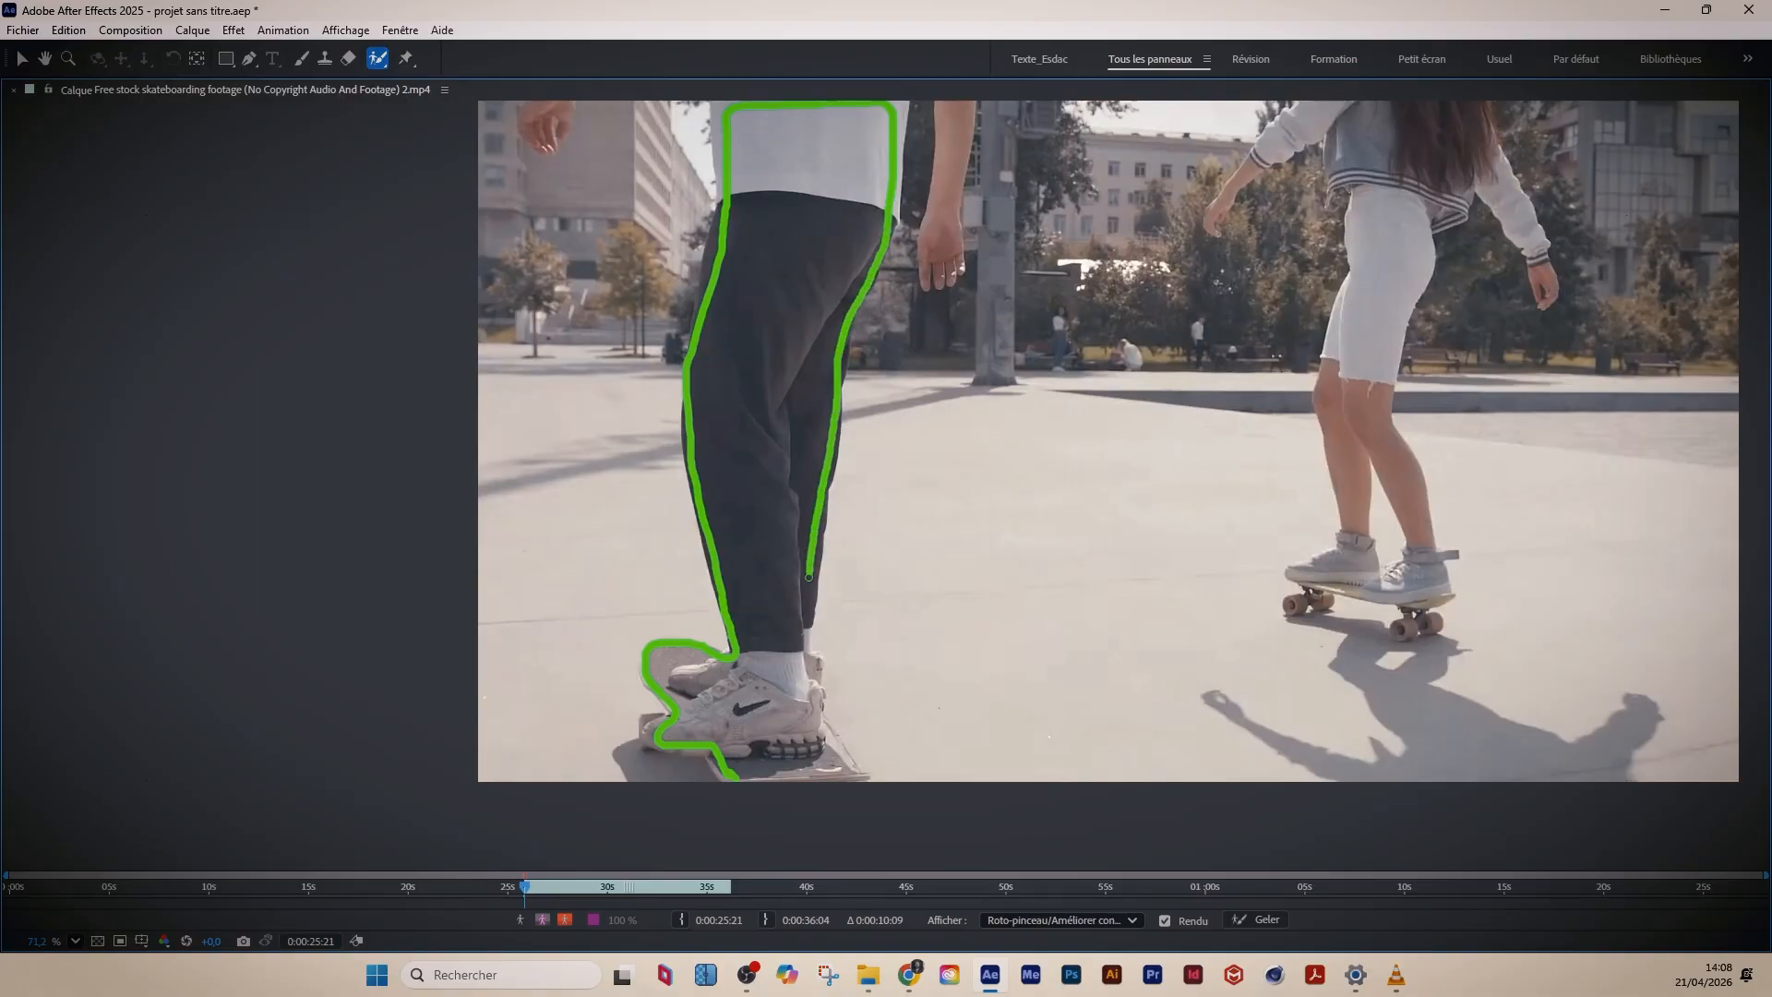
pyautogui.moveTo(808, 578); pyautogui.dragTo(806, 620)
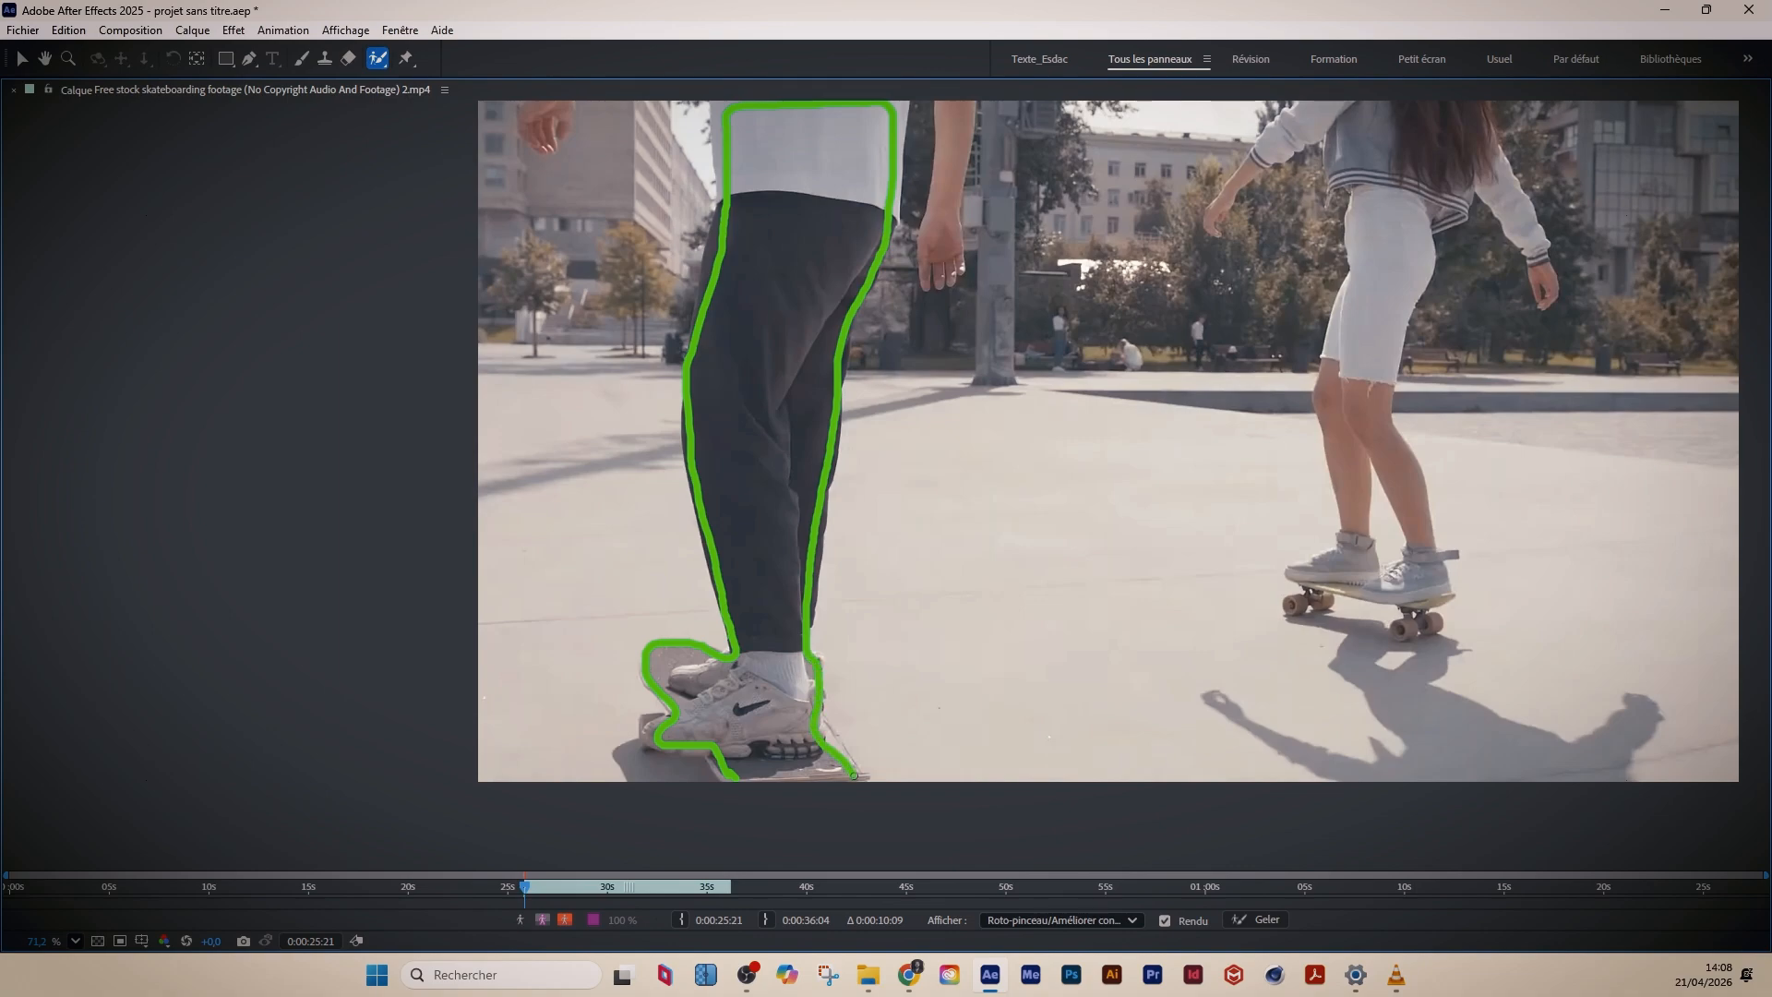
pyautogui.moveTo(854, 776); pyautogui.dragTo(741, 779)
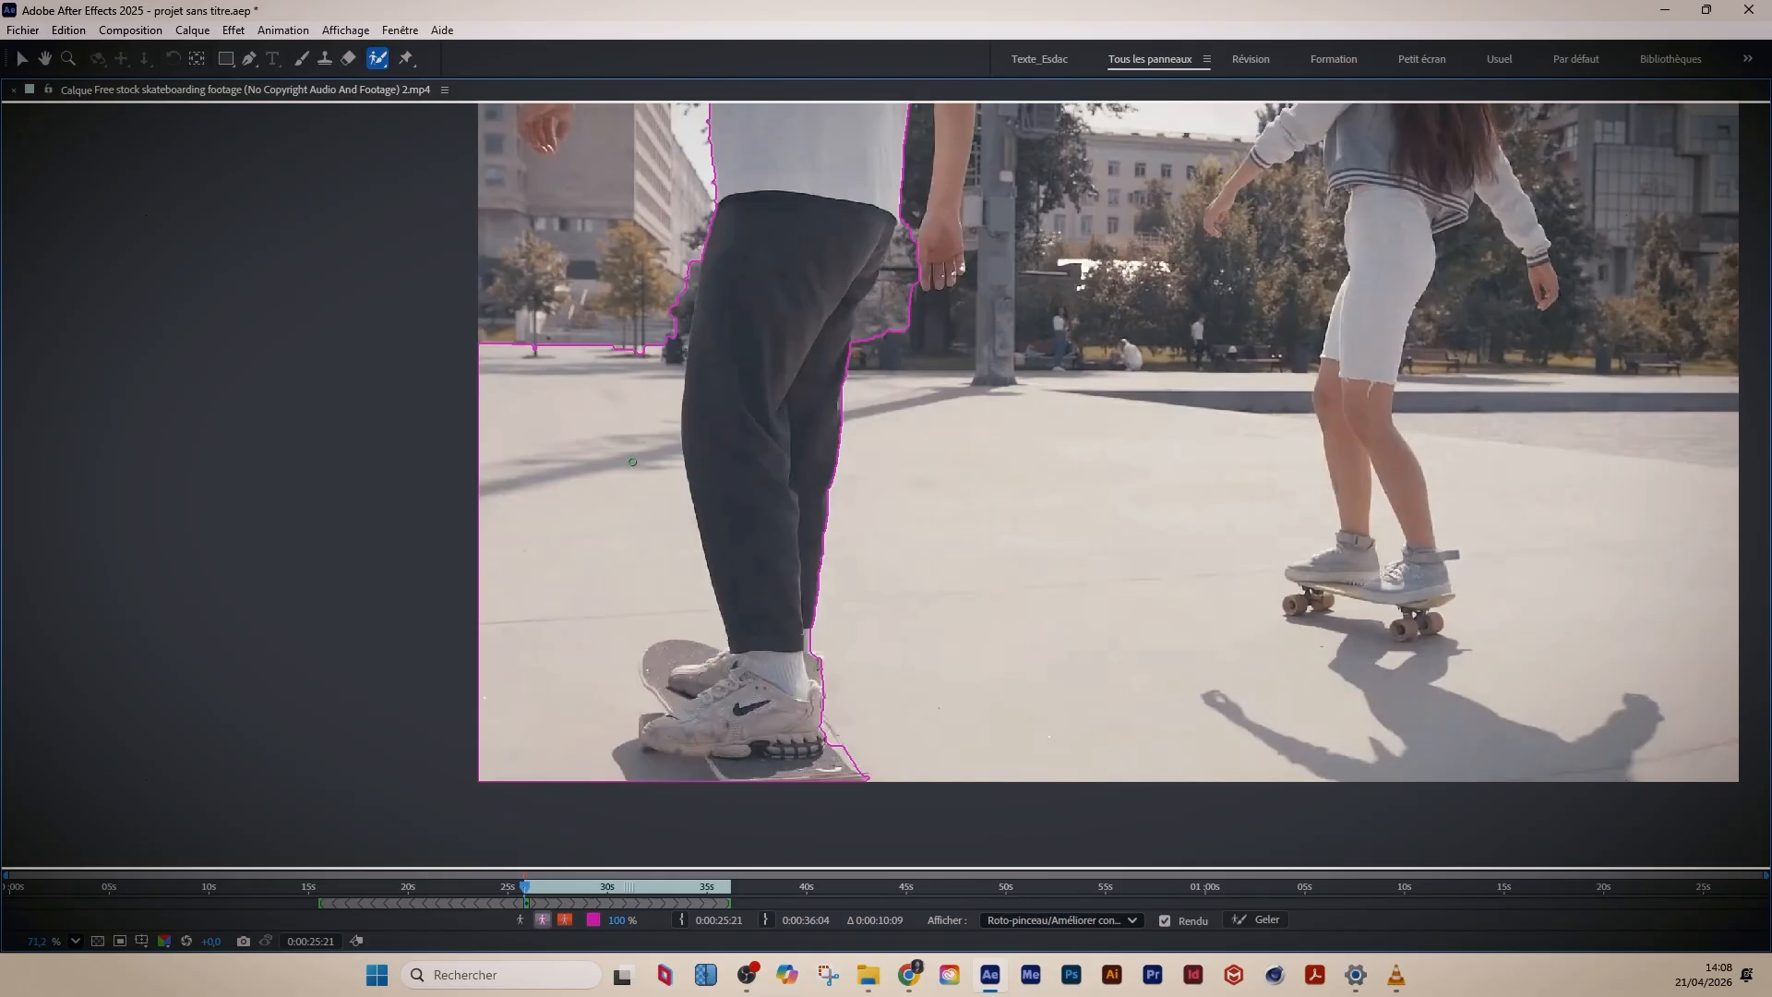
# - Subtract the background beside the nearer skater's trousers and around the skateboard's tip from the Roto Brush selection
pyautogui.moveTo(791, 259)
pyautogui.mouseDown()
pyautogui.moveTo(823, 376)
pyautogui.moveTo(812, 293)
pyautogui.mouseUp()
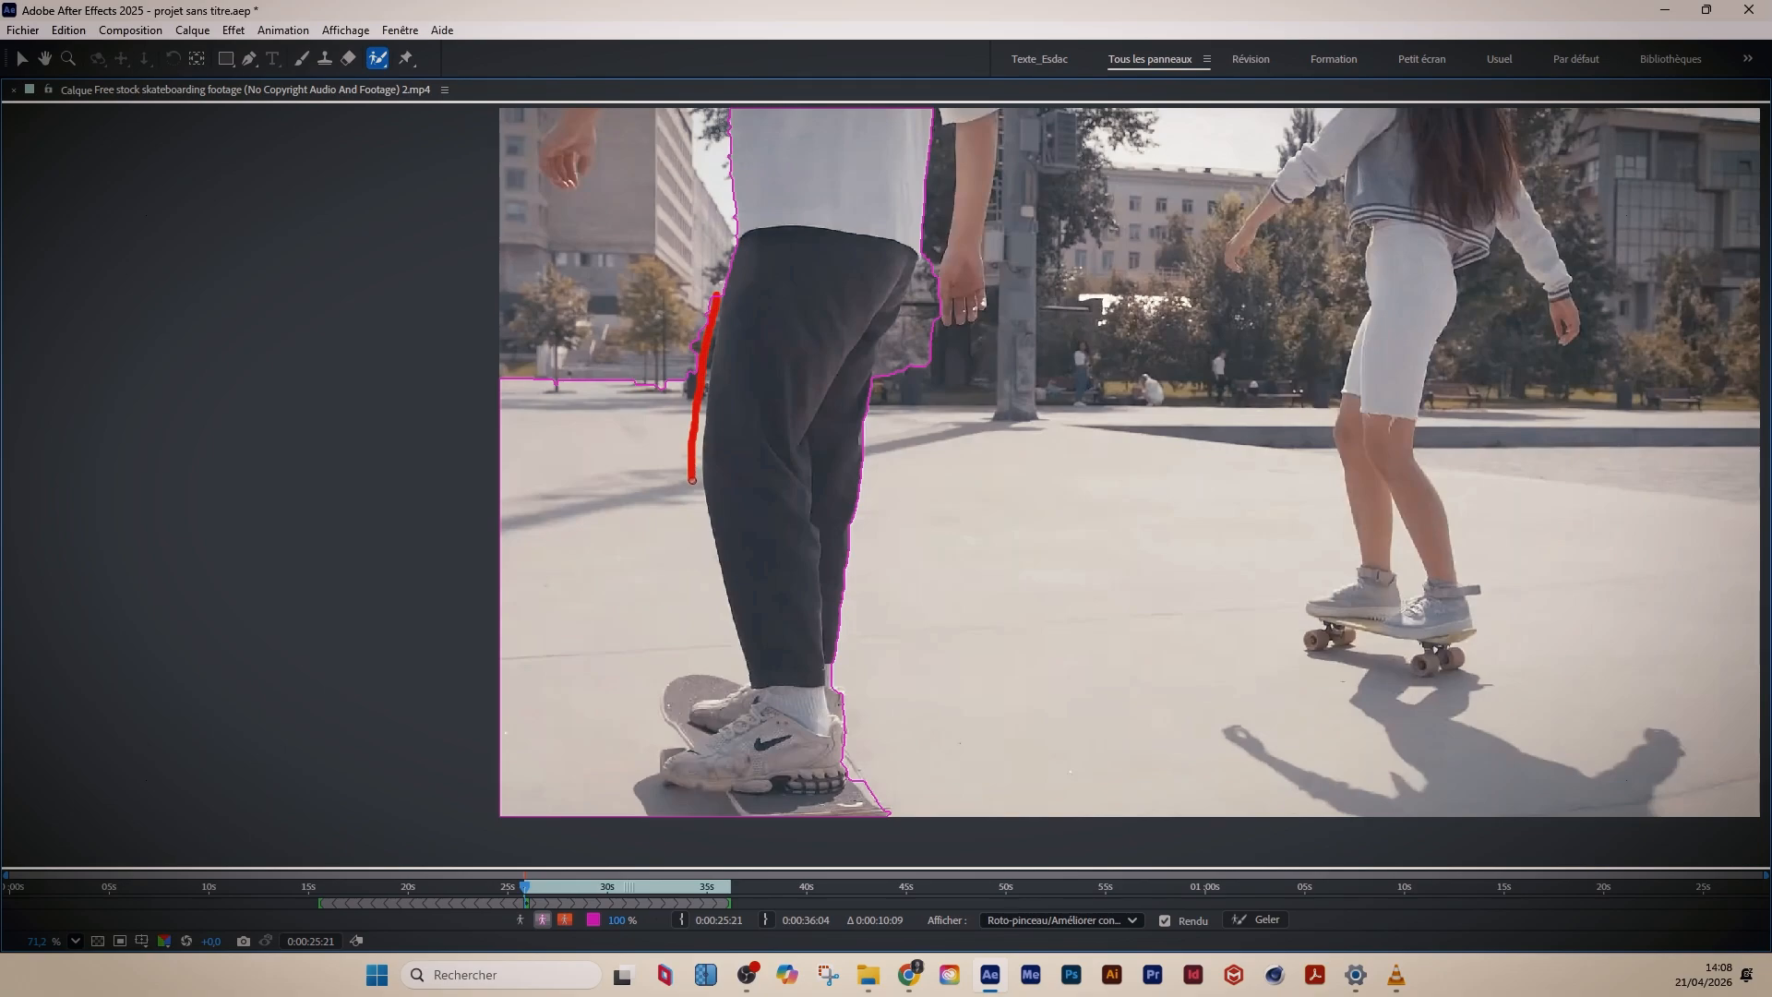
pyautogui.moveTo(693, 480)
pyautogui.mouseDown()
pyautogui.moveTo(688, 552)
pyautogui.moveTo(721, 659)
pyautogui.moveTo(644, 688)
pyautogui.moveTo(639, 792)
pyautogui.moveTo(660, 814)
pyautogui.mouseUp()
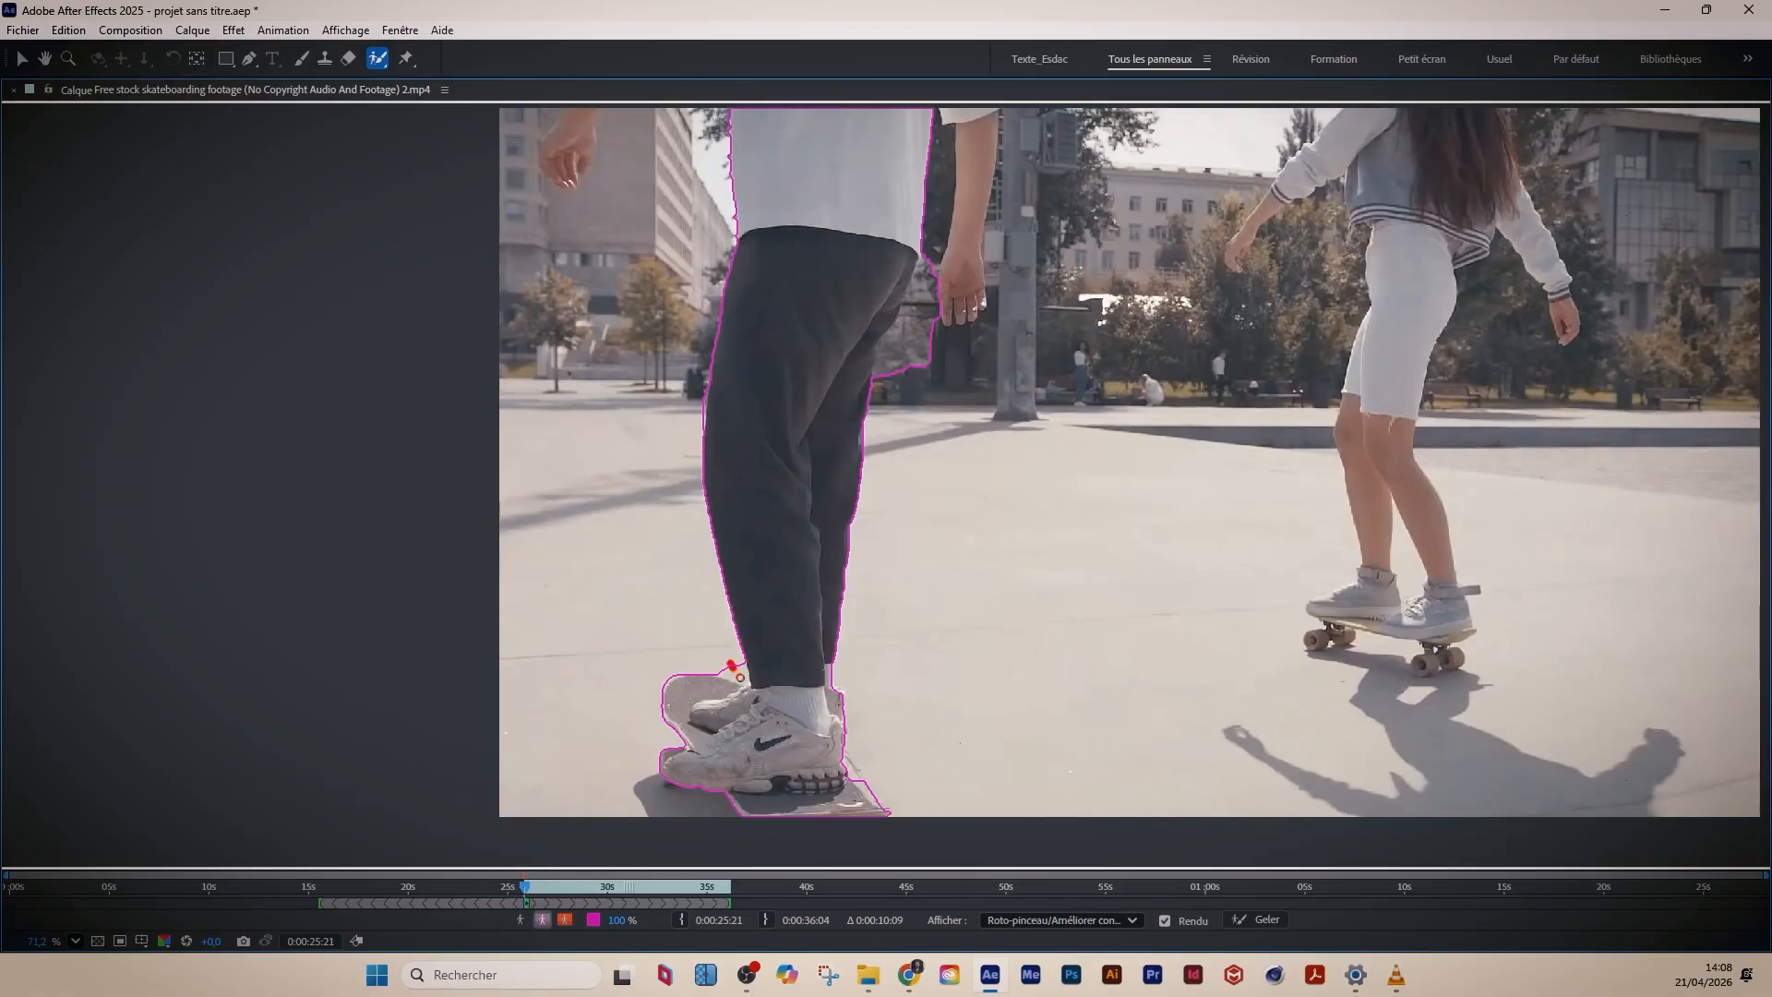
pyautogui.moveTo(730, 673); pyautogui.dragTo(665, 686)
pyautogui.scroll(6, 665, 704)
pyautogui.moveTo(593, 735); pyautogui.dragTo(844, 492)
pyautogui.scroll(4, 711, 657)
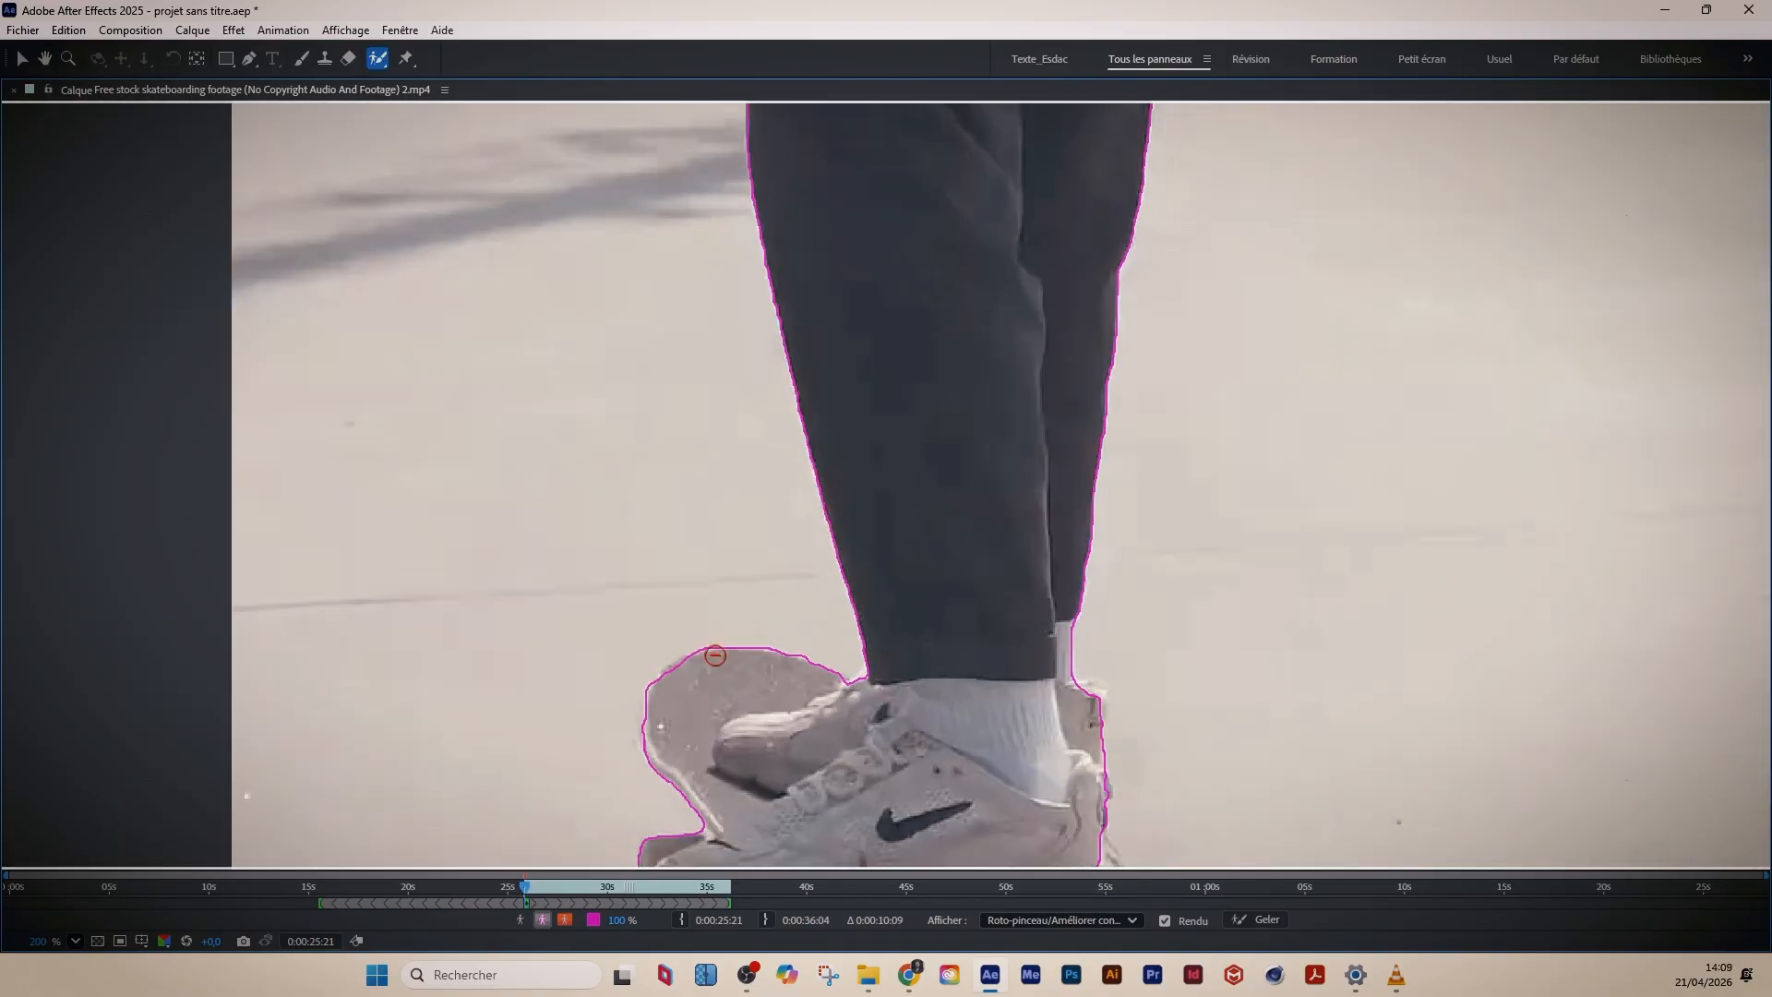
# - Refine the Roto Brush selection along the skateboard's edges, the rear shoe's heel and the front shoe's toe
pyautogui.moveTo(609, 739)
pyautogui.mouseDown()
pyautogui.moveTo(678, 705)
pyautogui.moveTo(621, 712)
pyautogui.moveTo(600, 743)
pyautogui.moveTo(585, 725)
pyautogui.moveTo(600, 708)
pyautogui.moveTo(686, 661)
pyautogui.moveTo(590, 665)
pyautogui.moveTo(595, 734)
pyautogui.mouseUp()
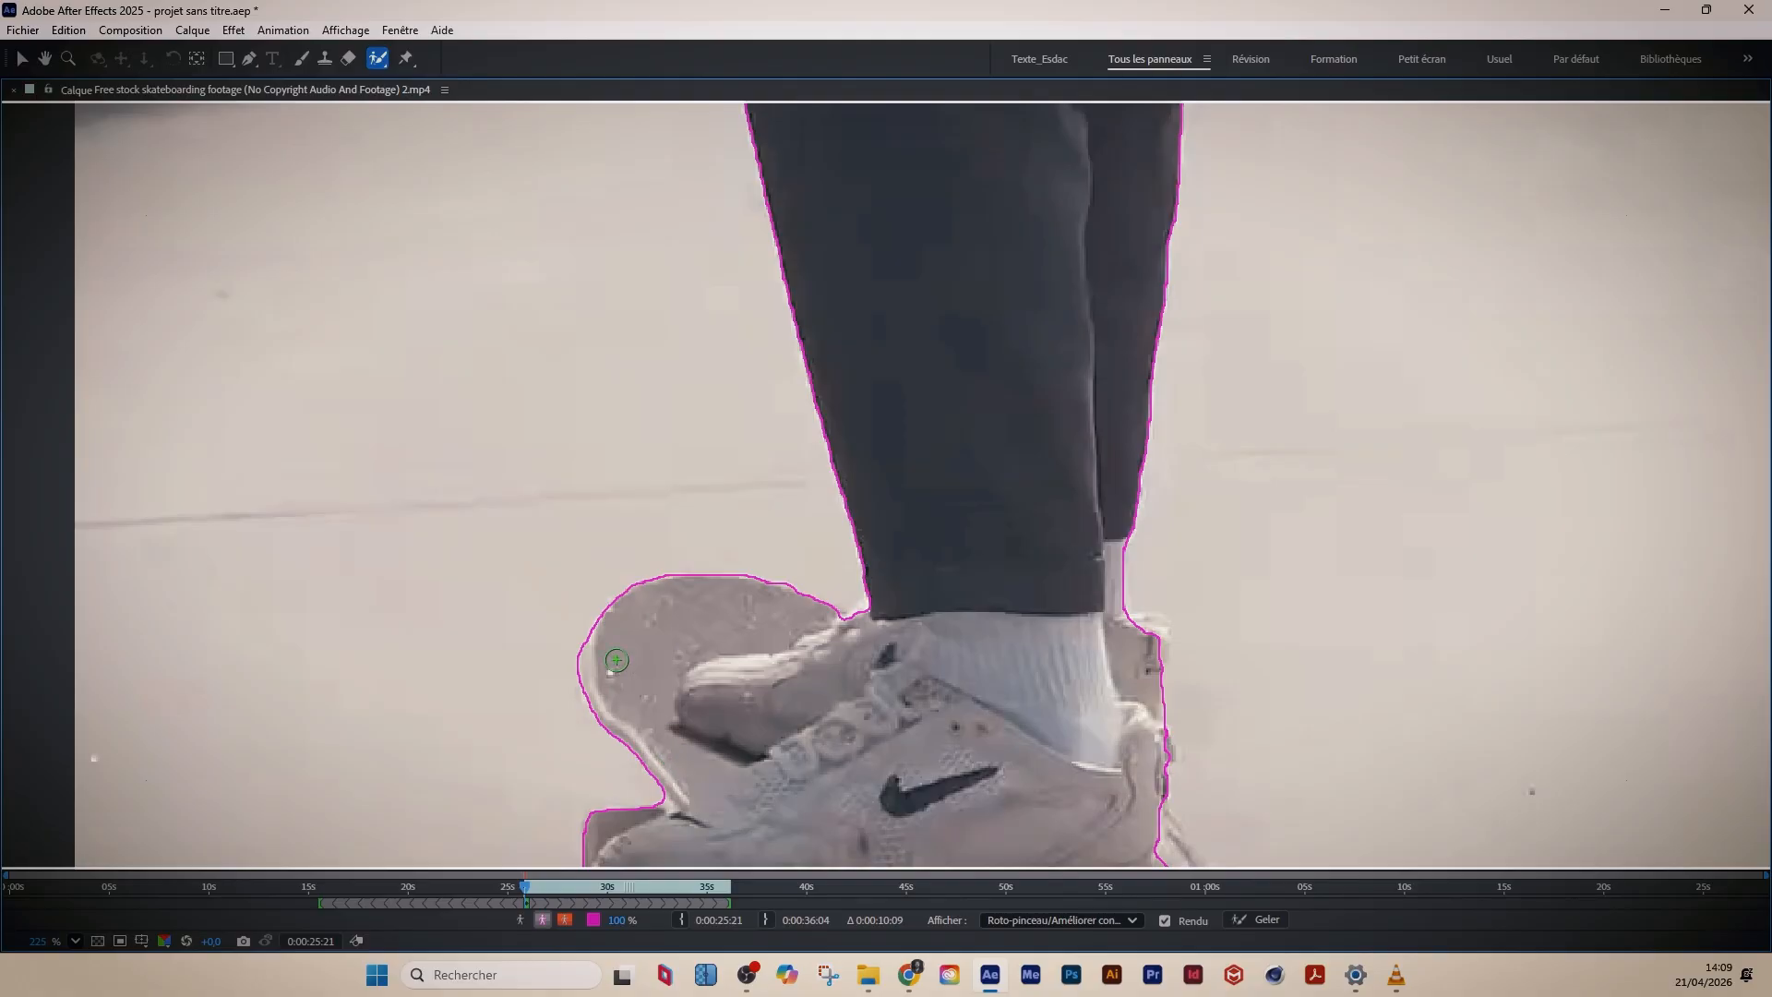
pyautogui.moveTo(575, 635)
pyautogui.mouseDown()
pyautogui.moveTo(580, 709)
pyautogui.moveTo(598, 615)
pyautogui.moveTo(637, 600)
pyautogui.moveTo(587, 603)
pyautogui.moveTo(576, 709)
pyautogui.mouseUp()
pyautogui.moveTo(1170, 703); pyautogui.dragTo(1120, 547)
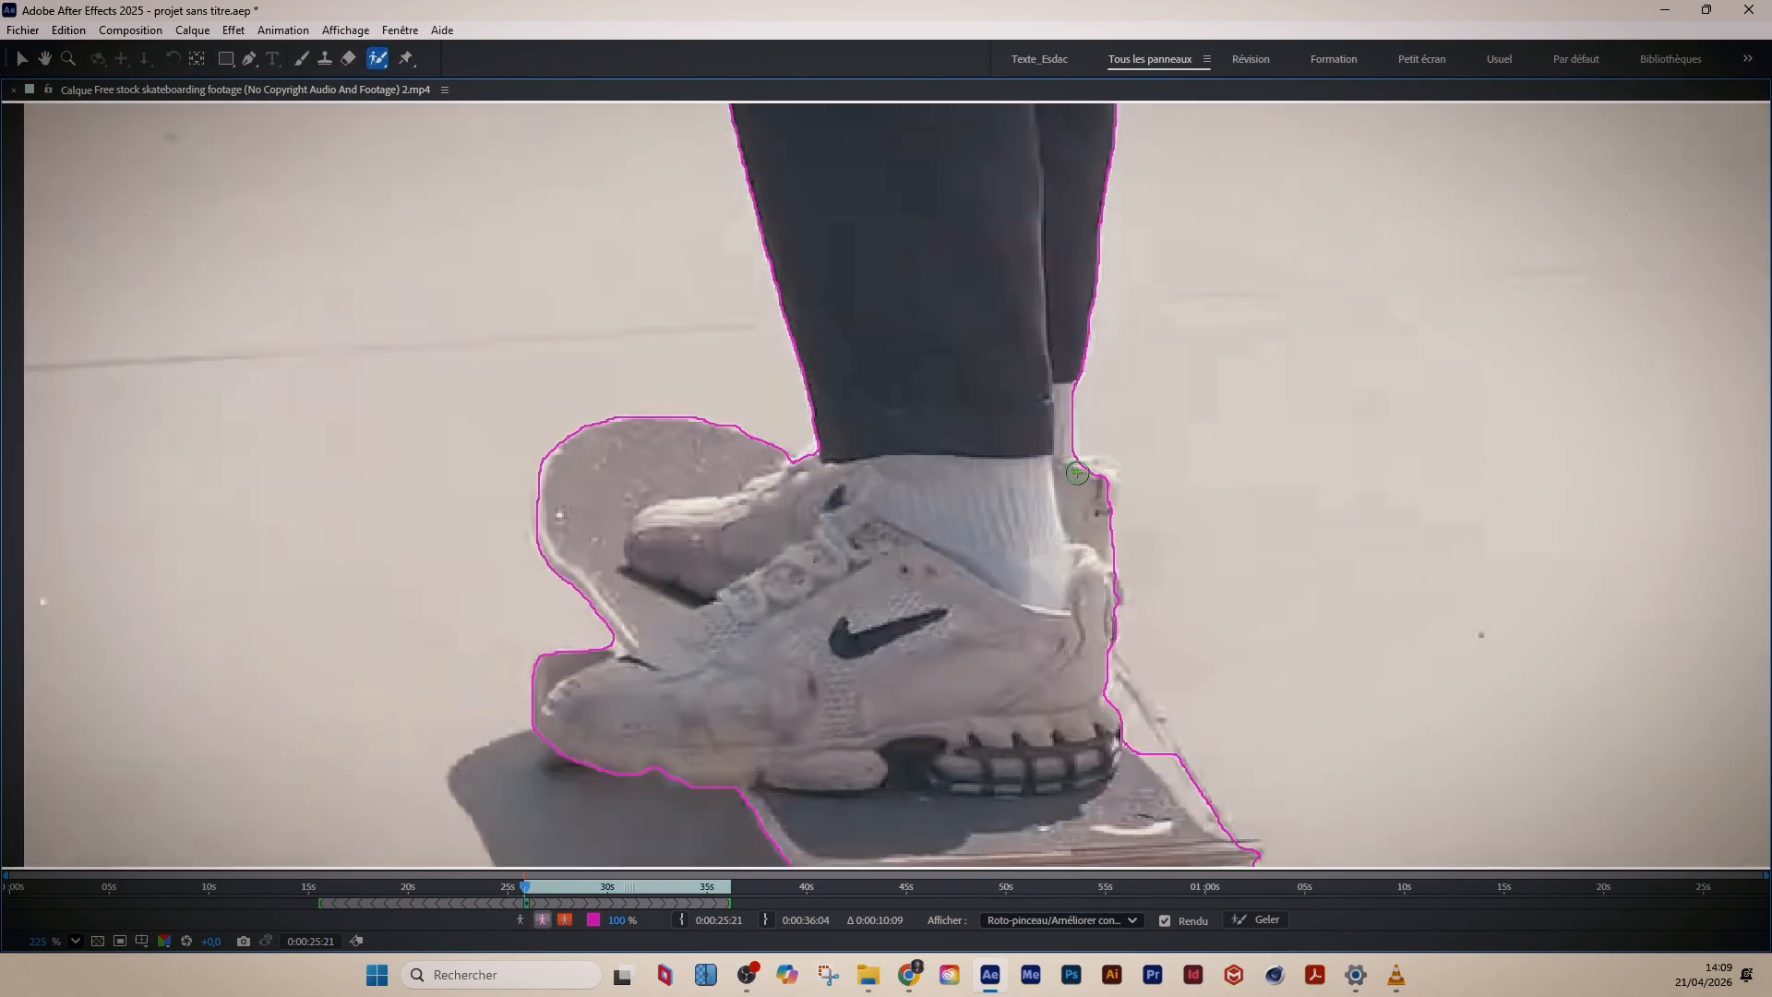
pyautogui.moveTo(1077, 473); pyautogui.dragTo(1093, 503)
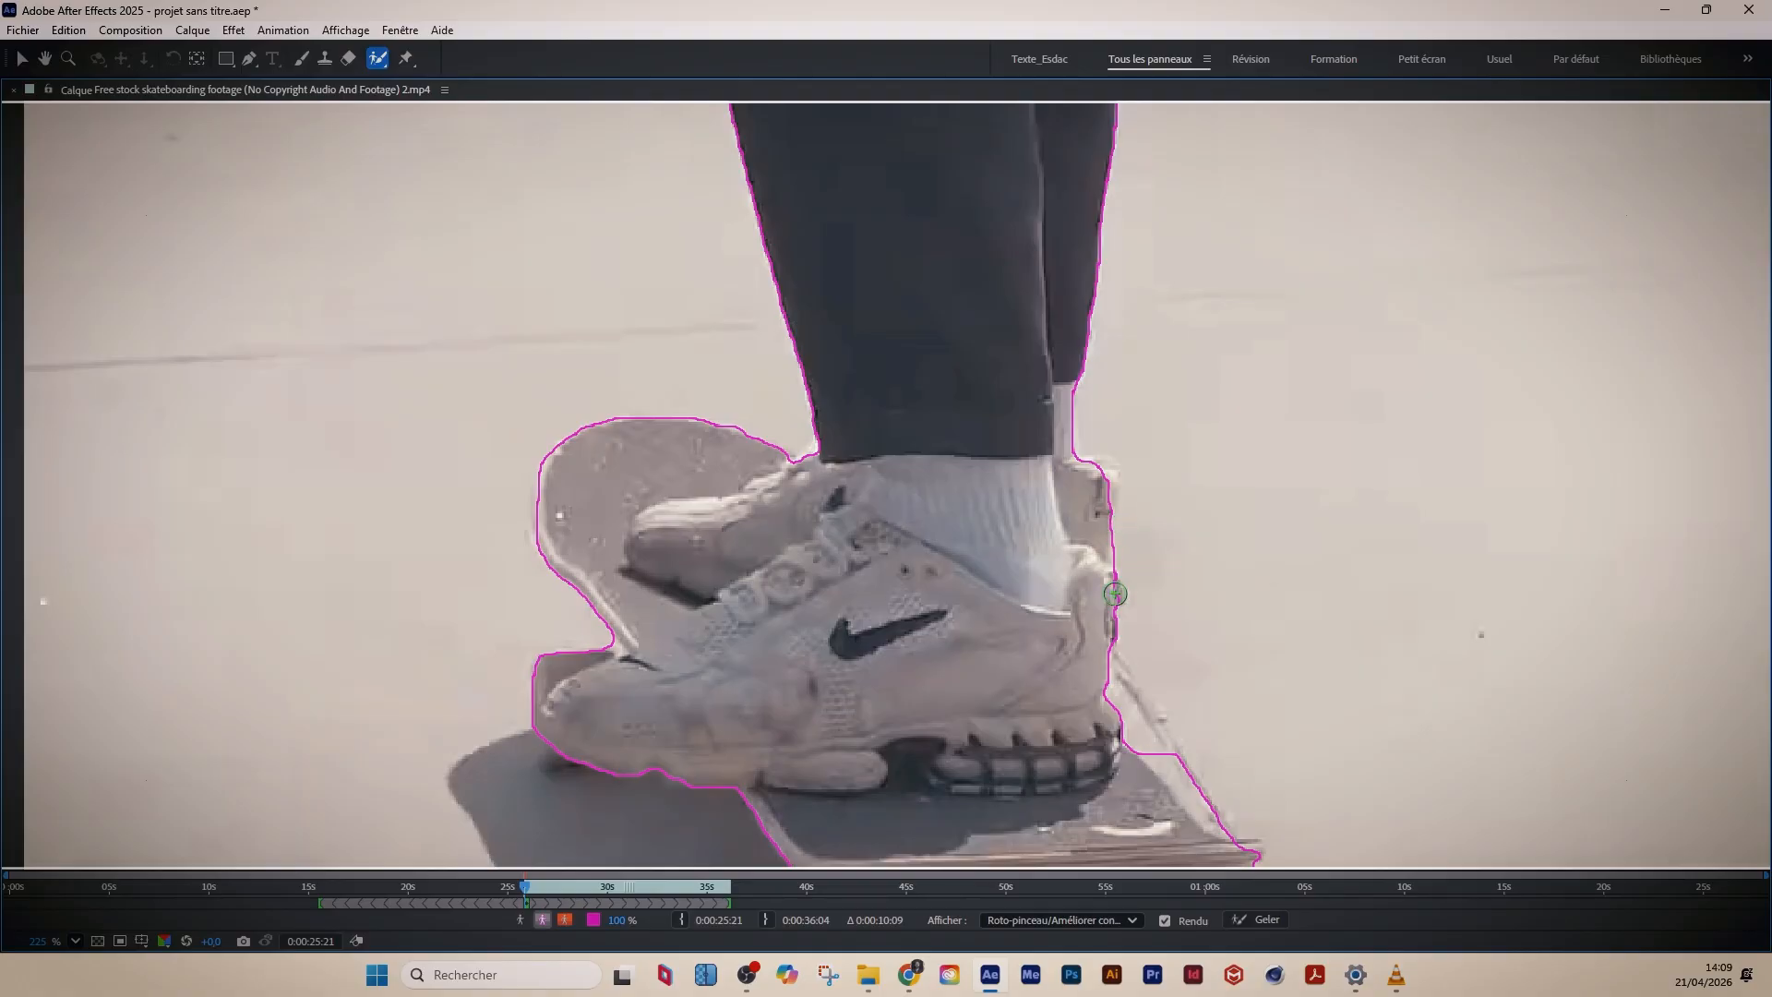
pyautogui.moveTo(1151, 750)
pyautogui.mouseDown()
pyautogui.moveTo(972, 536)
pyautogui.moveTo(1076, 633)
pyautogui.mouseUp()
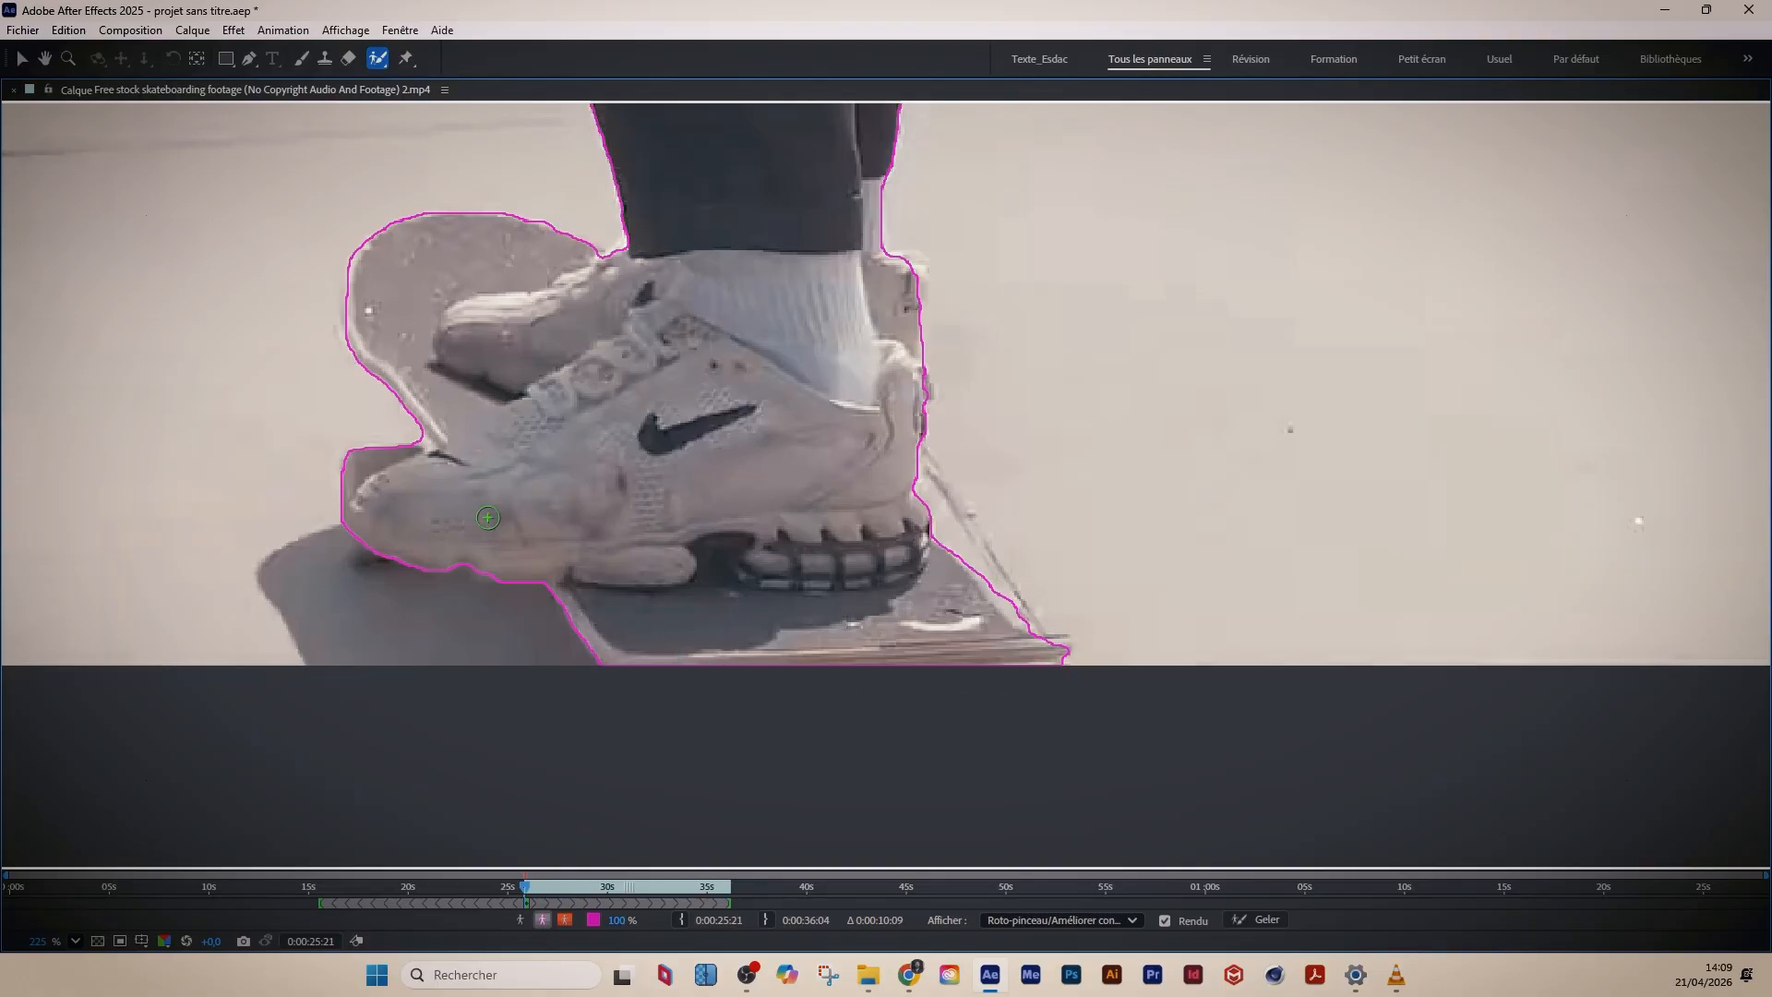
pyautogui.moveTo(362, 557); pyautogui.dragTo(356, 542)
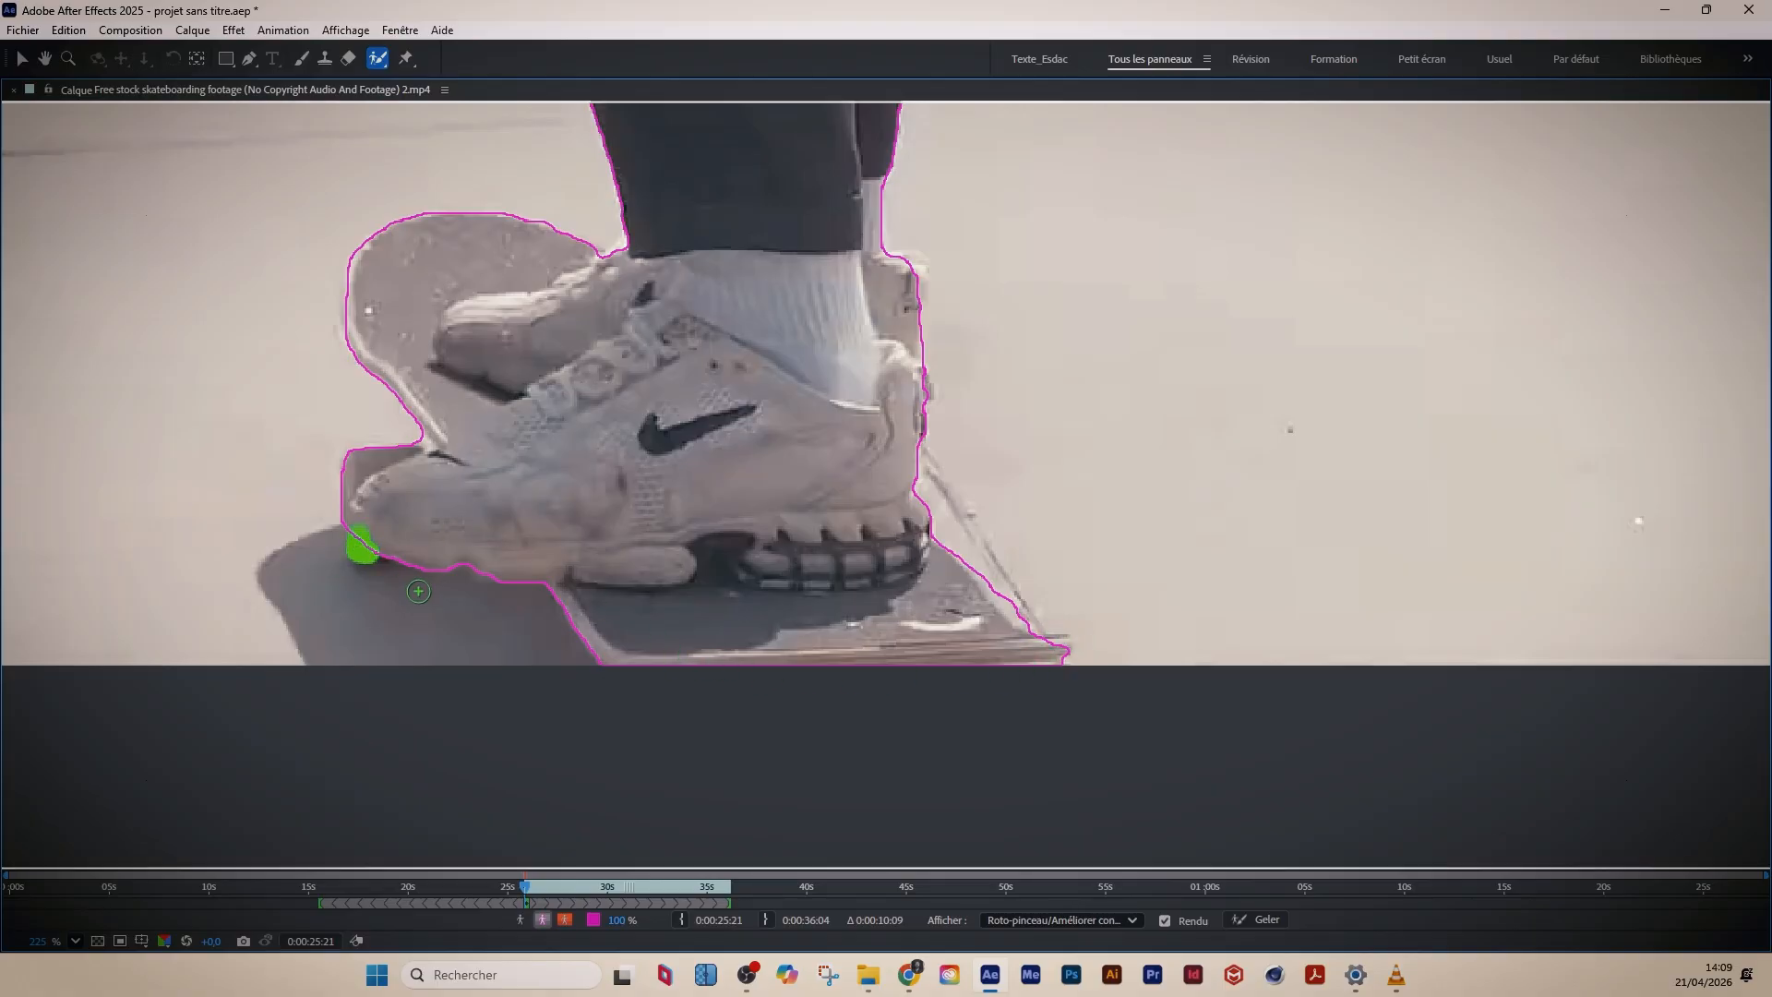
# - Subtract the tree and sky bumps along the left edge of the nearer skater's shirt from the selection
pyautogui.moveTo(680, 251); pyautogui.dragTo(625, 464)
pyautogui.moveTo(886, 179)
pyautogui.mouseDown()
pyautogui.moveTo(958, 238)
pyautogui.moveTo(1003, 513)
pyautogui.moveTo(919, 542)
pyautogui.moveTo(923, 426)
pyautogui.moveTo(1039, 265)
pyautogui.moveTo(1071, 166)
pyautogui.moveTo(1082, 189)
pyautogui.moveTo(1099, 331)
pyautogui.moveTo(1062, 497)
pyautogui.moveTo(930, 516)
pyautogui.mouseUp()
pyautogui.press('space')
pyautogui.moveTo(1076, 318); pyautogui.dragTo(1072, 587)
pyautogui.moveTo(866, 310); pyautogui.dragTo(1046, 590)
pyautogui.moveTo(1023, 501); pyautogui.dragTo(1044, 388)
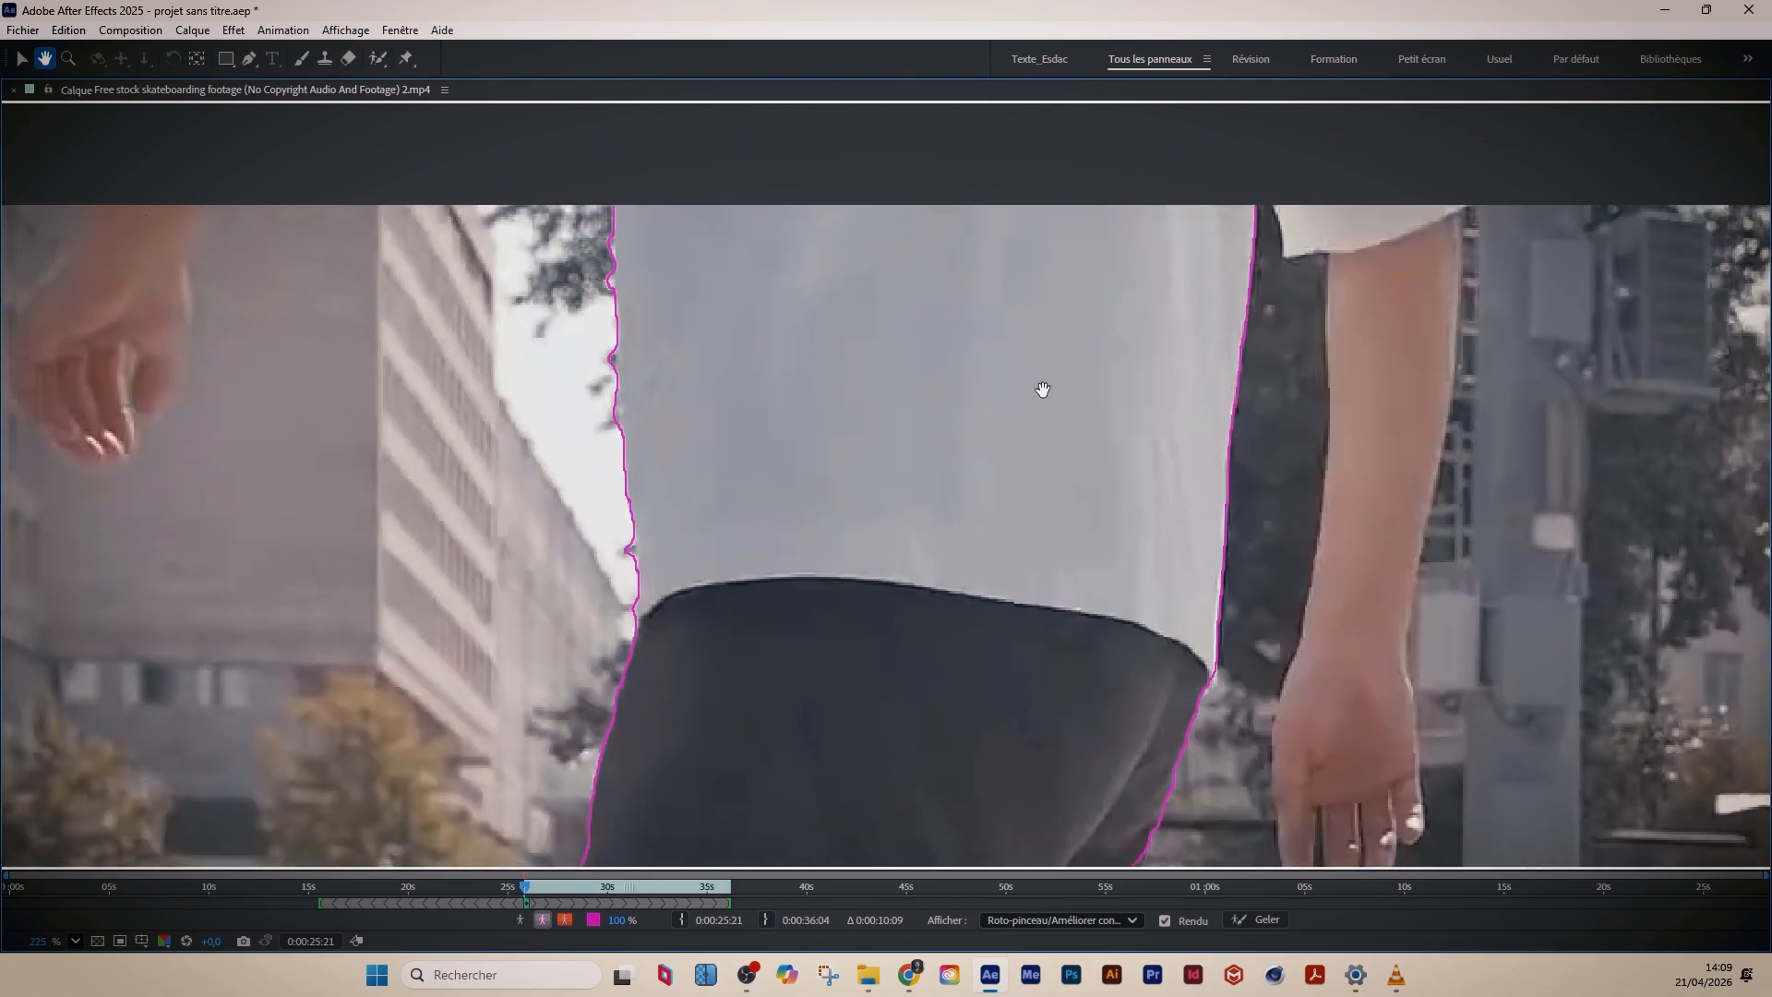
pyautogui.moveTo(742, 395); pyautogui.dragTo(1052, 305)
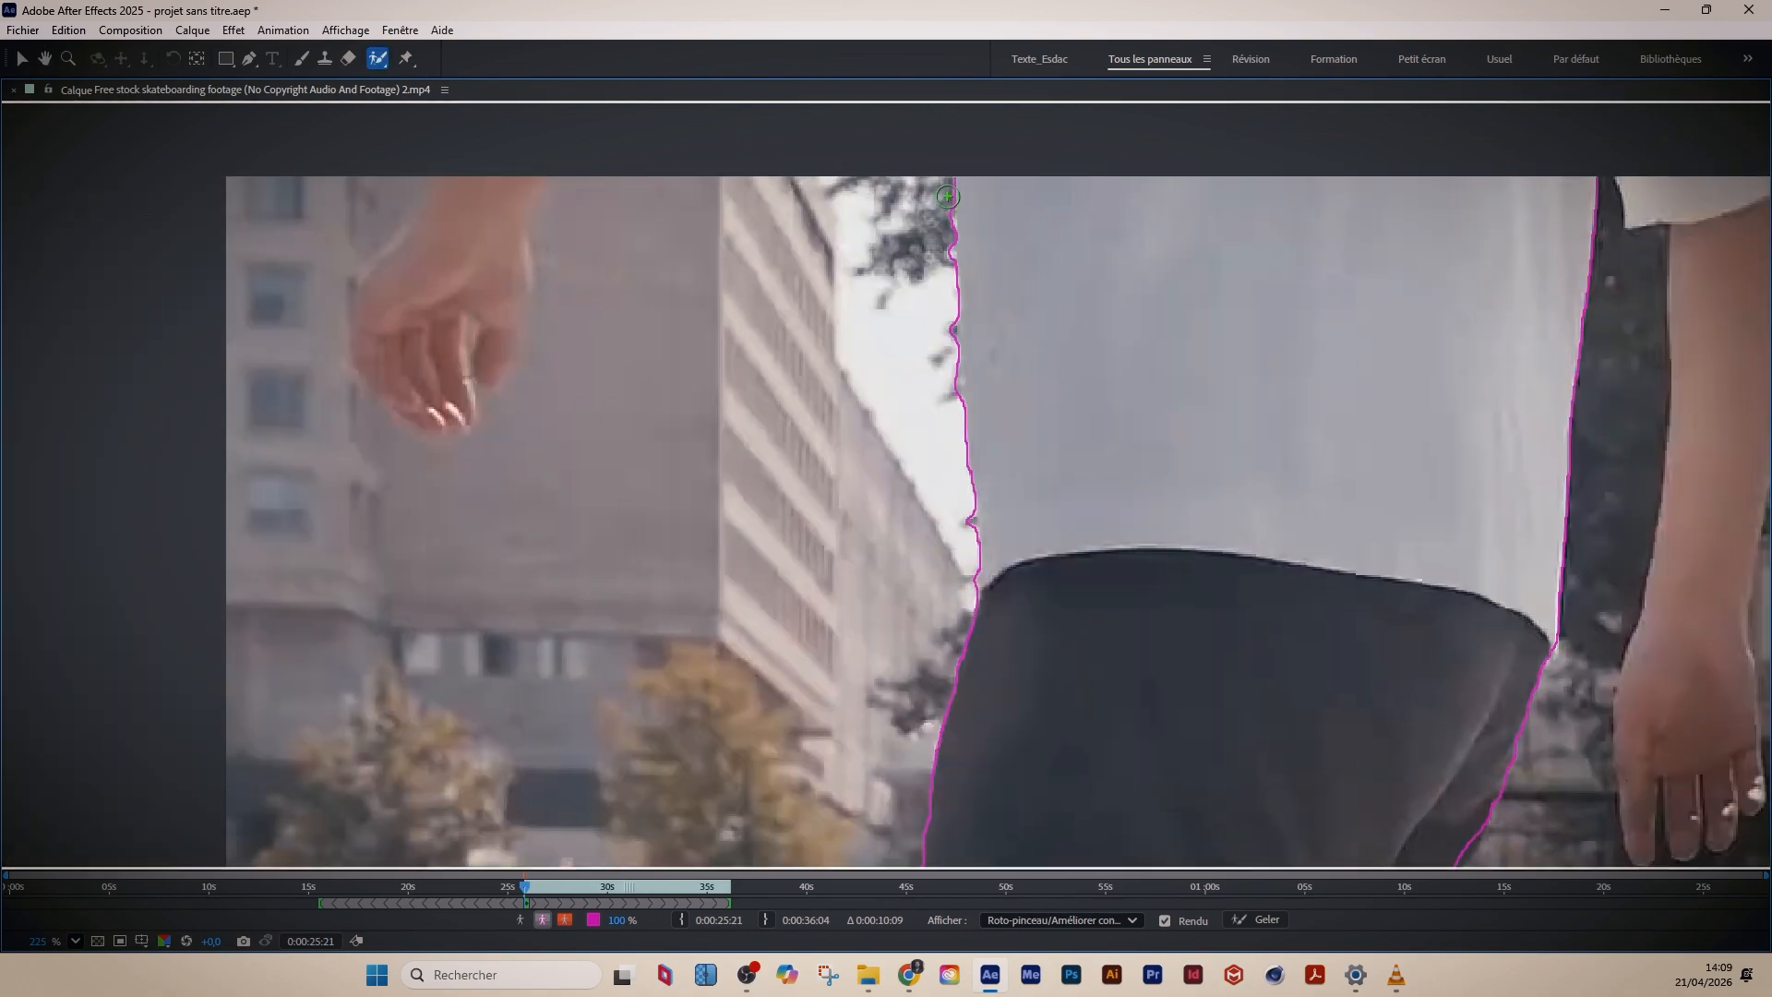
pyautogui.moveTo(942, 200)
pyautogui.mouseDown()
pyautogui.moveTo(950, 300)
pyautogui.moveTo(945, 172)
pyautogui.mouseUp()
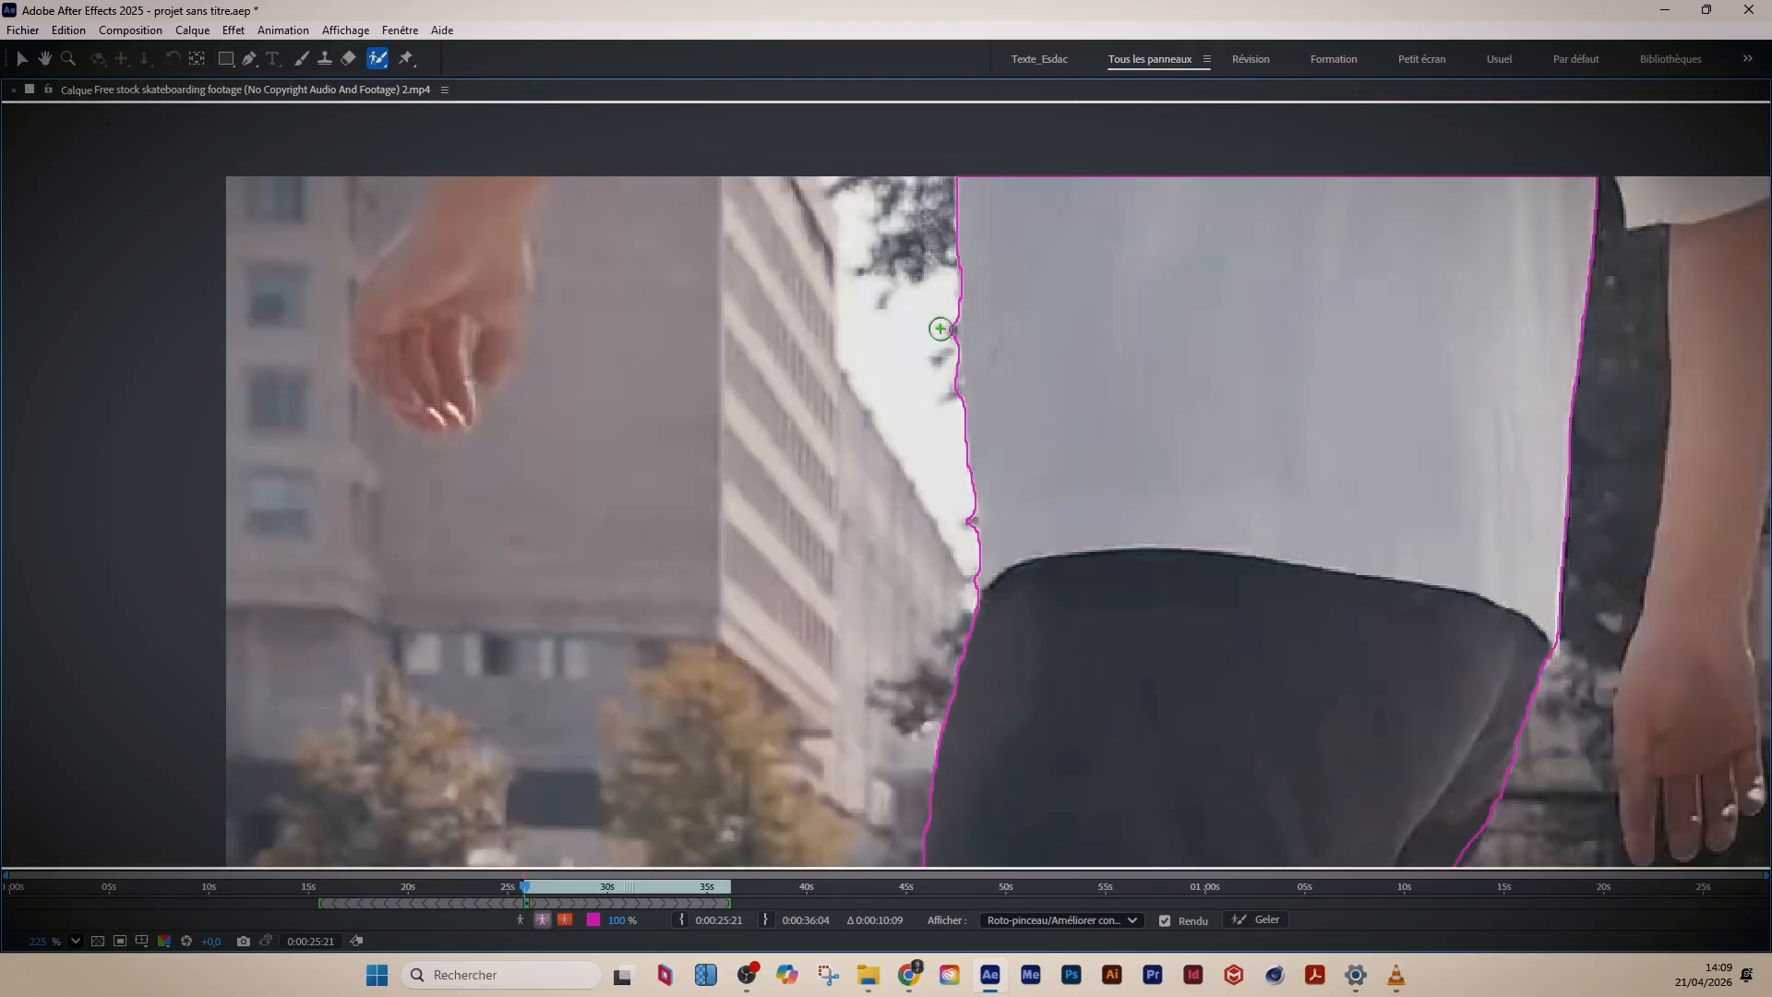
pyautogui.moveTo(944, 327); pyautogui.dragTo(948, 397)
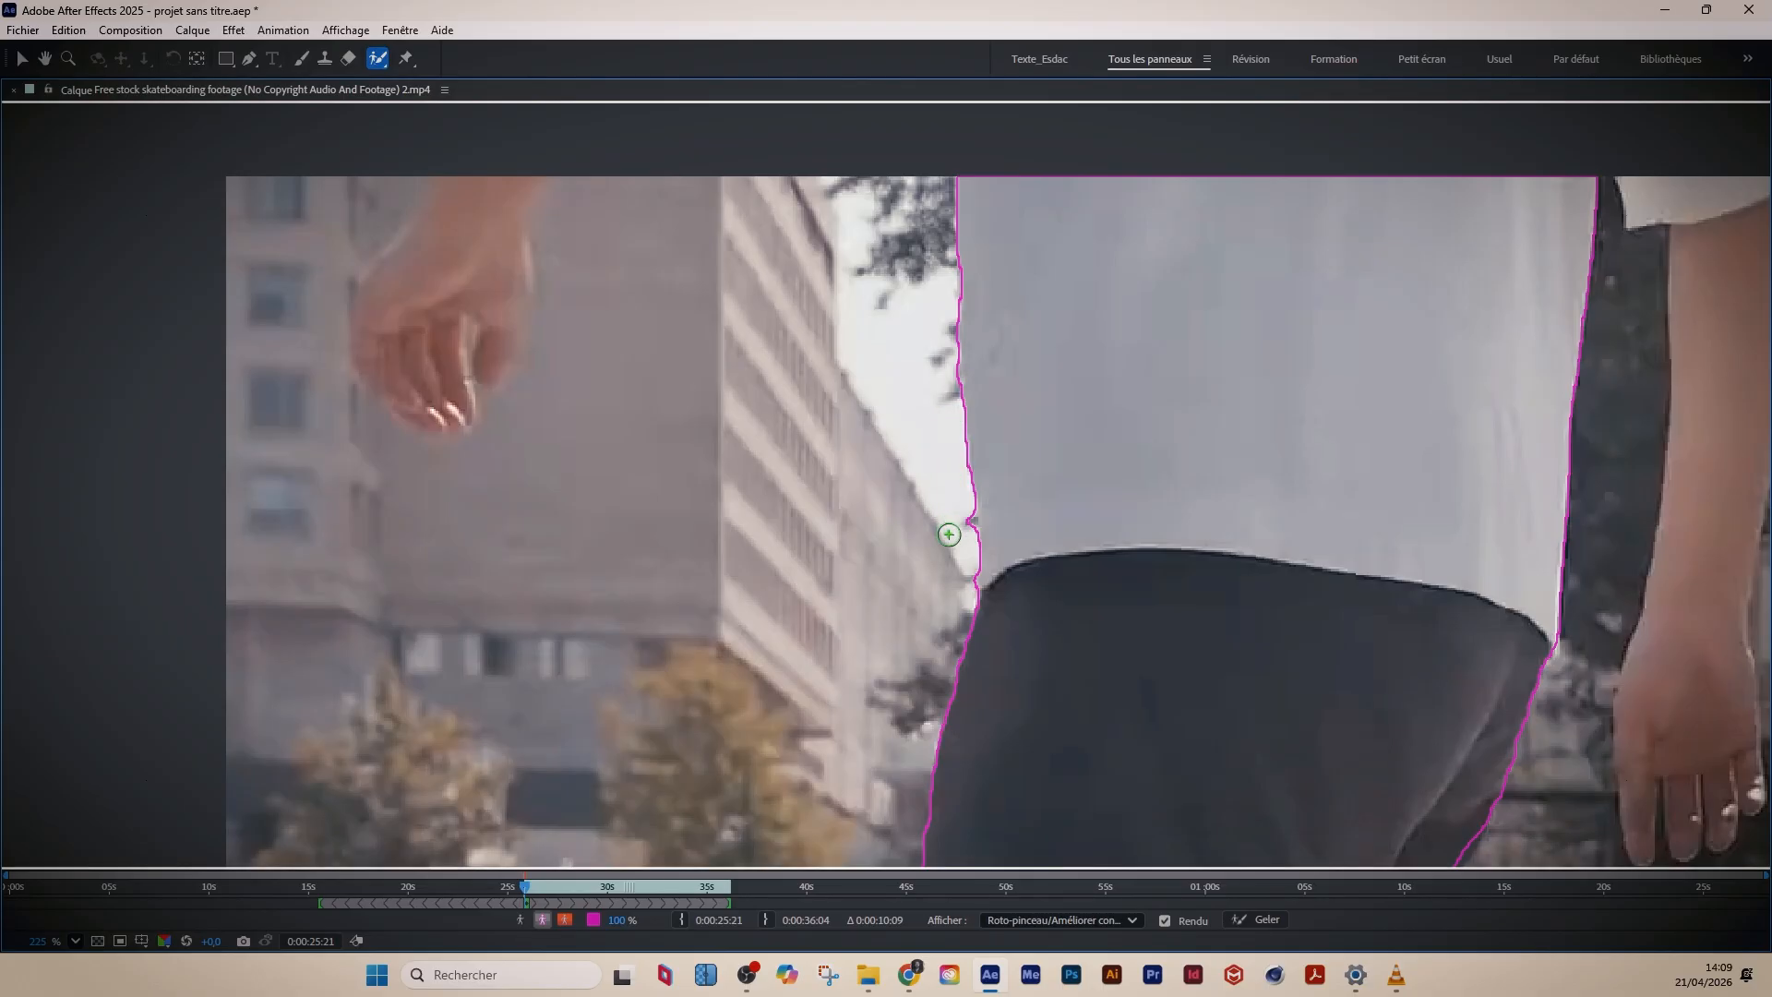
pyautogui.keyDown('alt'); pyautogui.click(961, 518); pyautogui.keyUp('alt')
pyautogui.moveTo(980, 598)
pyautogui.mouseDown()
pyautogui.moveTo(870, 595)
pyautogui.moveTo(818, 630)
pyautogui.moveTo(832, 633)
pyautogui.mouseUp()
# - Add the nearer skater's hand in front of the building to the selection and subtract the surrounding building
pyautogui.moveTo(555, 388); pyautogui.dragTo(818, 383)
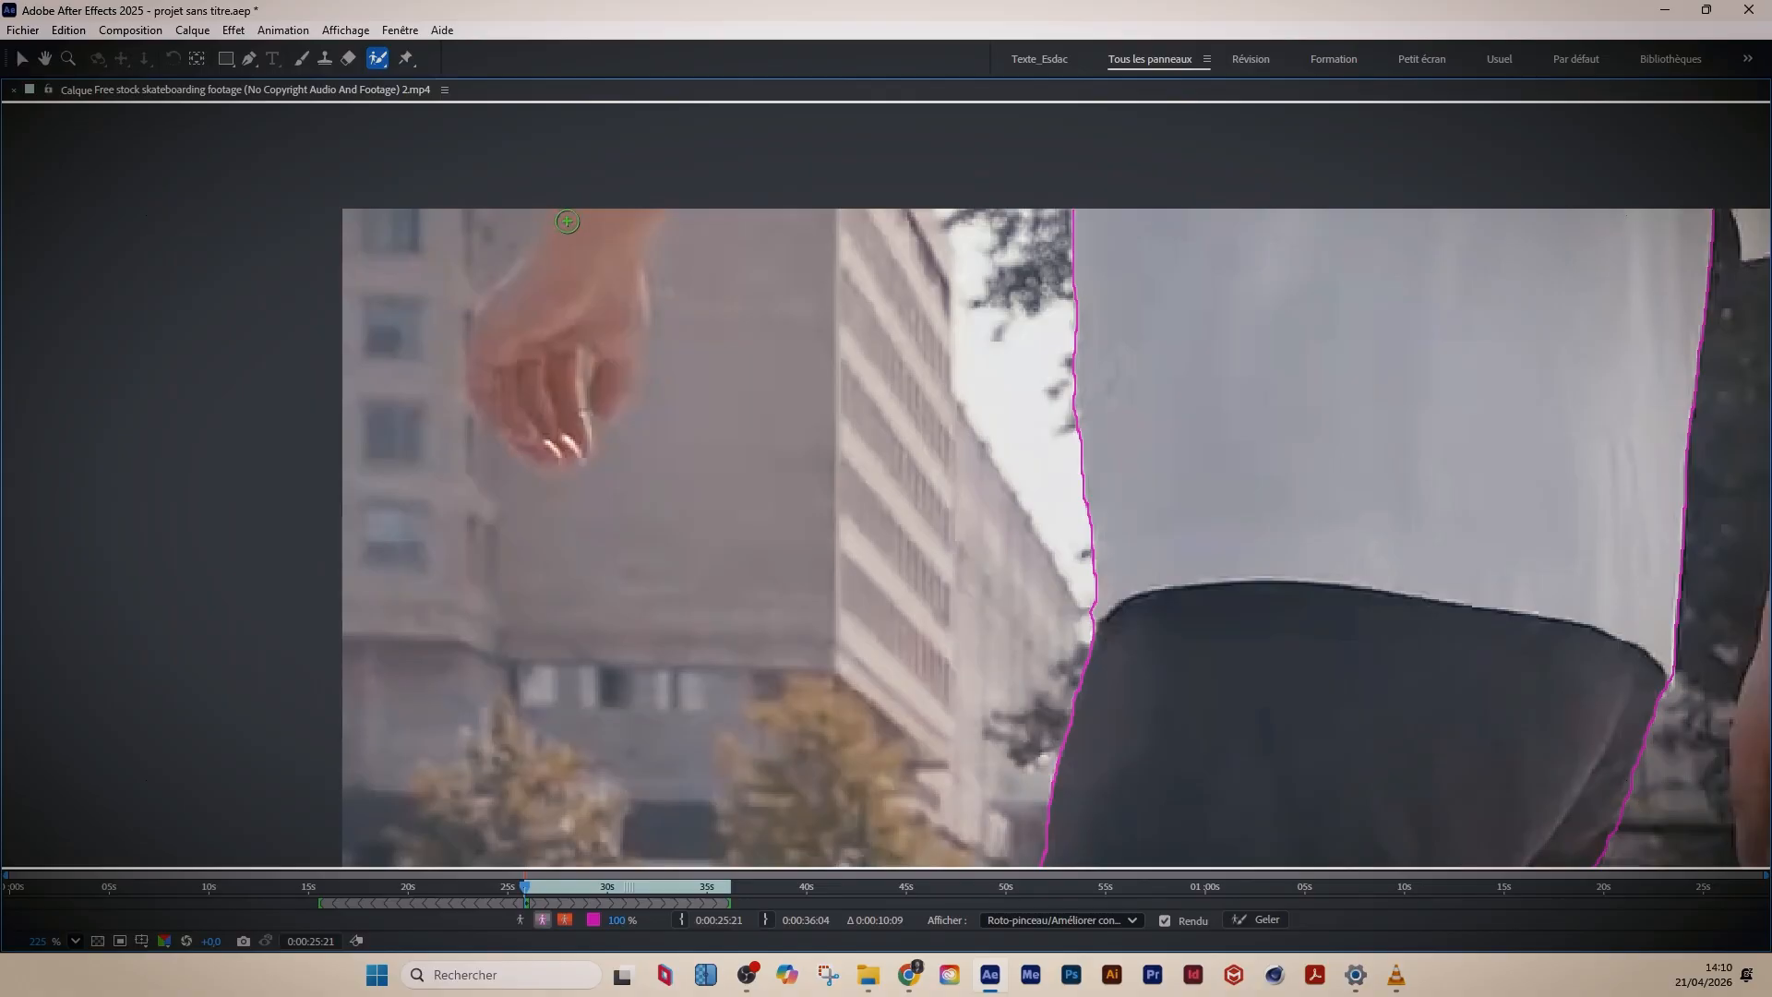
pyautogui.moveTo(570, 207)
pyautogui.mouseDown()
pyautogui.moveTo(486, 328)
pyautogui.moveTo(486, 363)
pyautogui.moveTo(525, 425)
pyautogui.moveTo(576, 447)
pyautogui.moveTo(571, 344)
pyautogui.moveTo(595, 337)
pyautogui.moveTo(610, 389)
pyautogui.moveTo(630, 358)
pyautogui.moveTo(646, 215)
pyautogui.moveTo(583, 223)
pyautogui.mouseUp()
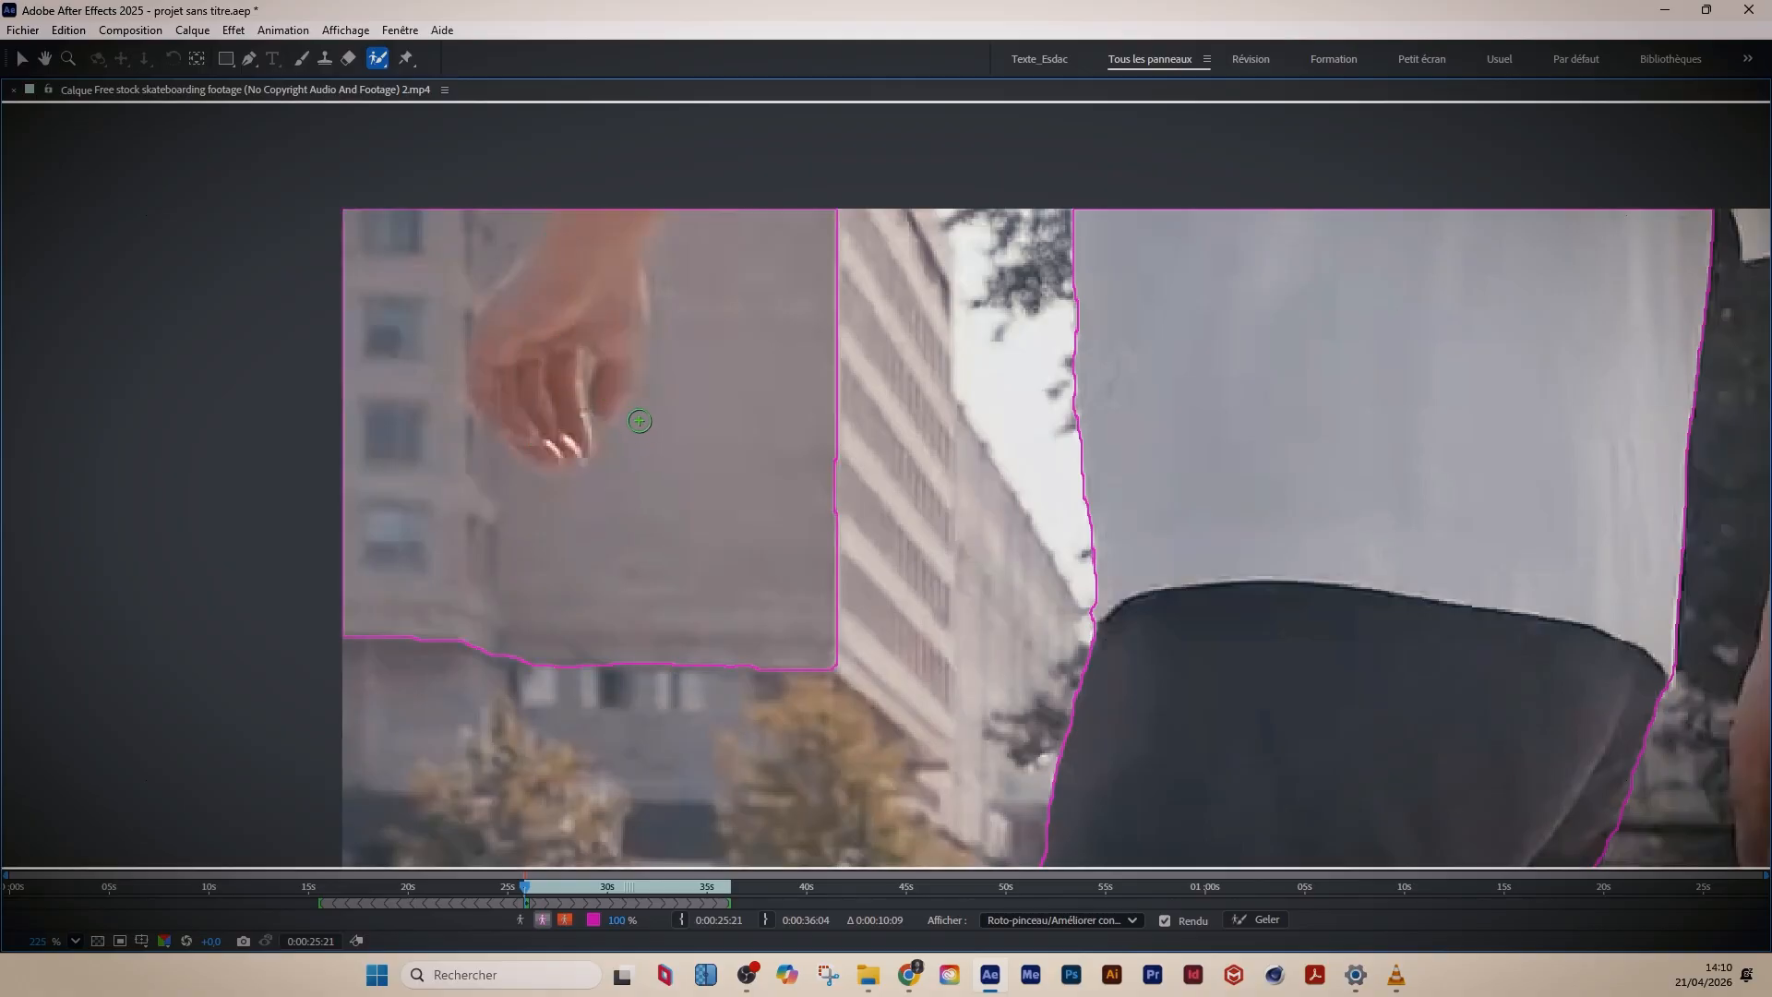
pyautogui.moveTo(711, 209)
pyautogui.mouseDown()
pyautogui.moveTo(687, 241)
pyautogui.moveTo(671, 385)
pyautogui.moveTo(636, 445)
pyautogui.moveTo(596, 486)
pyautogui.moveTo(542, 489)
pyautogui.moveTo(505, 472)
pyautogui.moveTo(449, 389)
pyautogui.moveTo(477, 278)
pyautogui.moveTo(558, 205)
pyautogui.mouseUp()
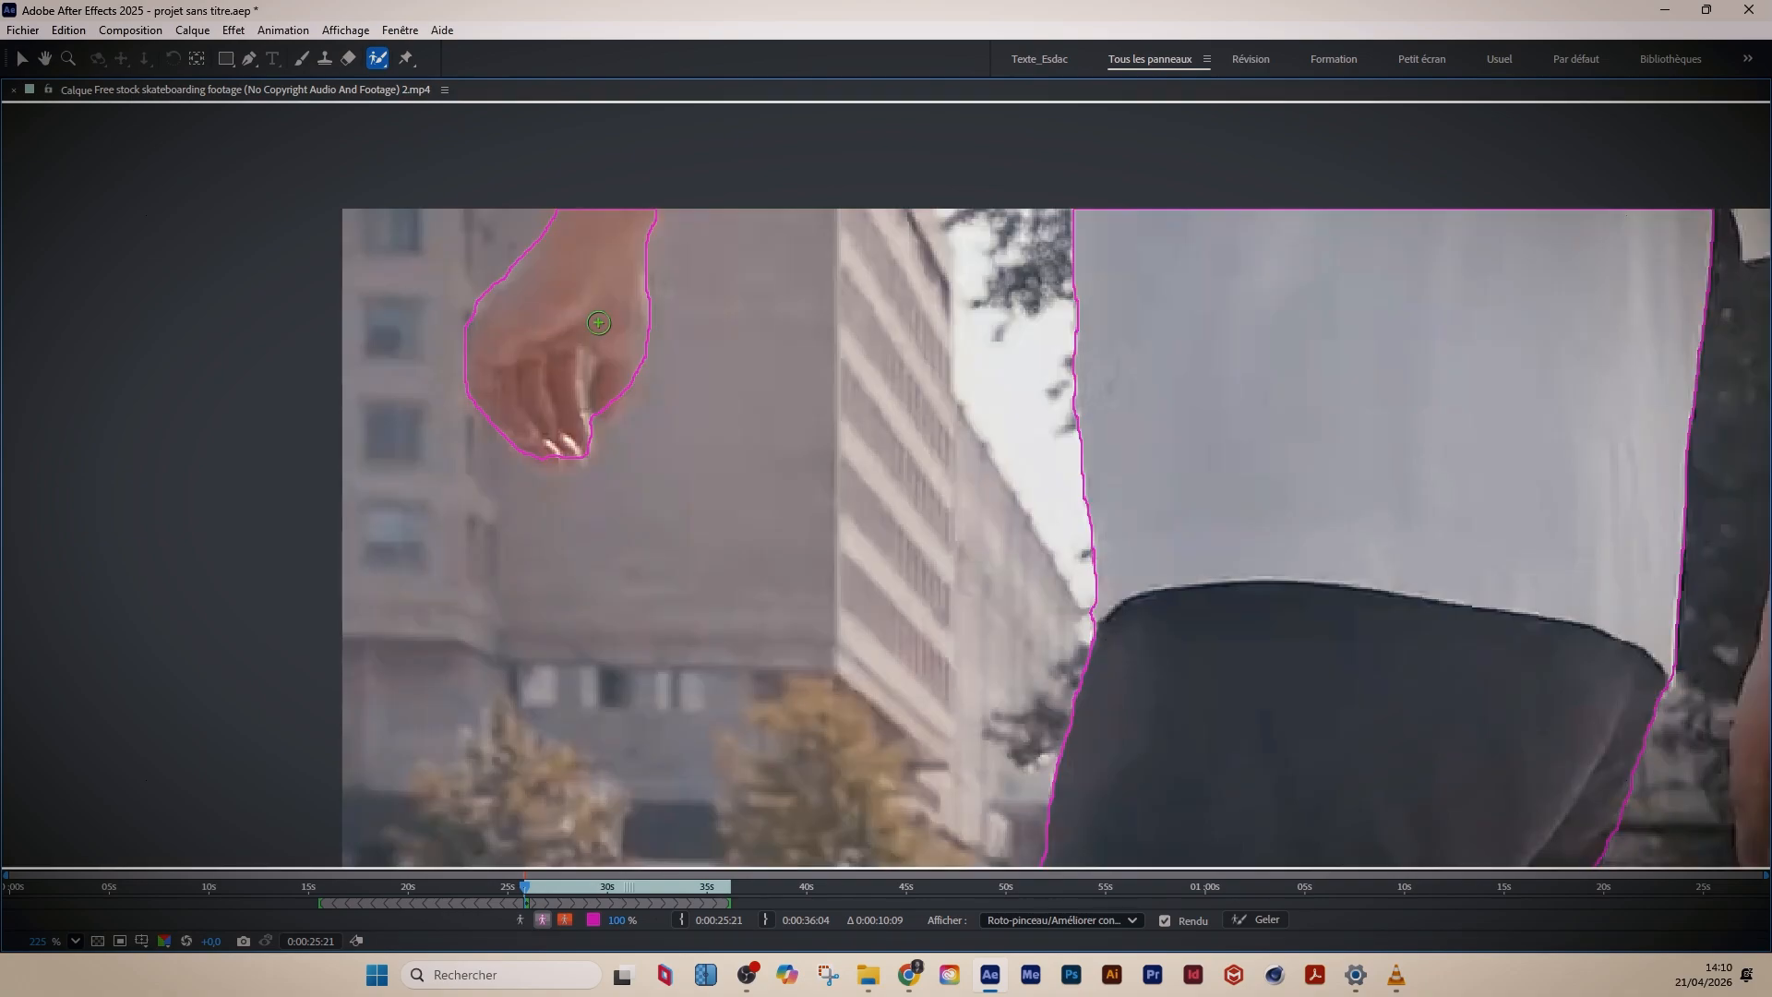
# - Add the nearer skater's other sleeve, forearm and hand to the Roto Brush selection and subtract the background beside the wrist and sleeve
pyautogui.moveTo(780, 391); pyautogui.dragTo(397, 371)
pyautogui.moveTo(997, 419); pyautogui.dragTo(905, 416)
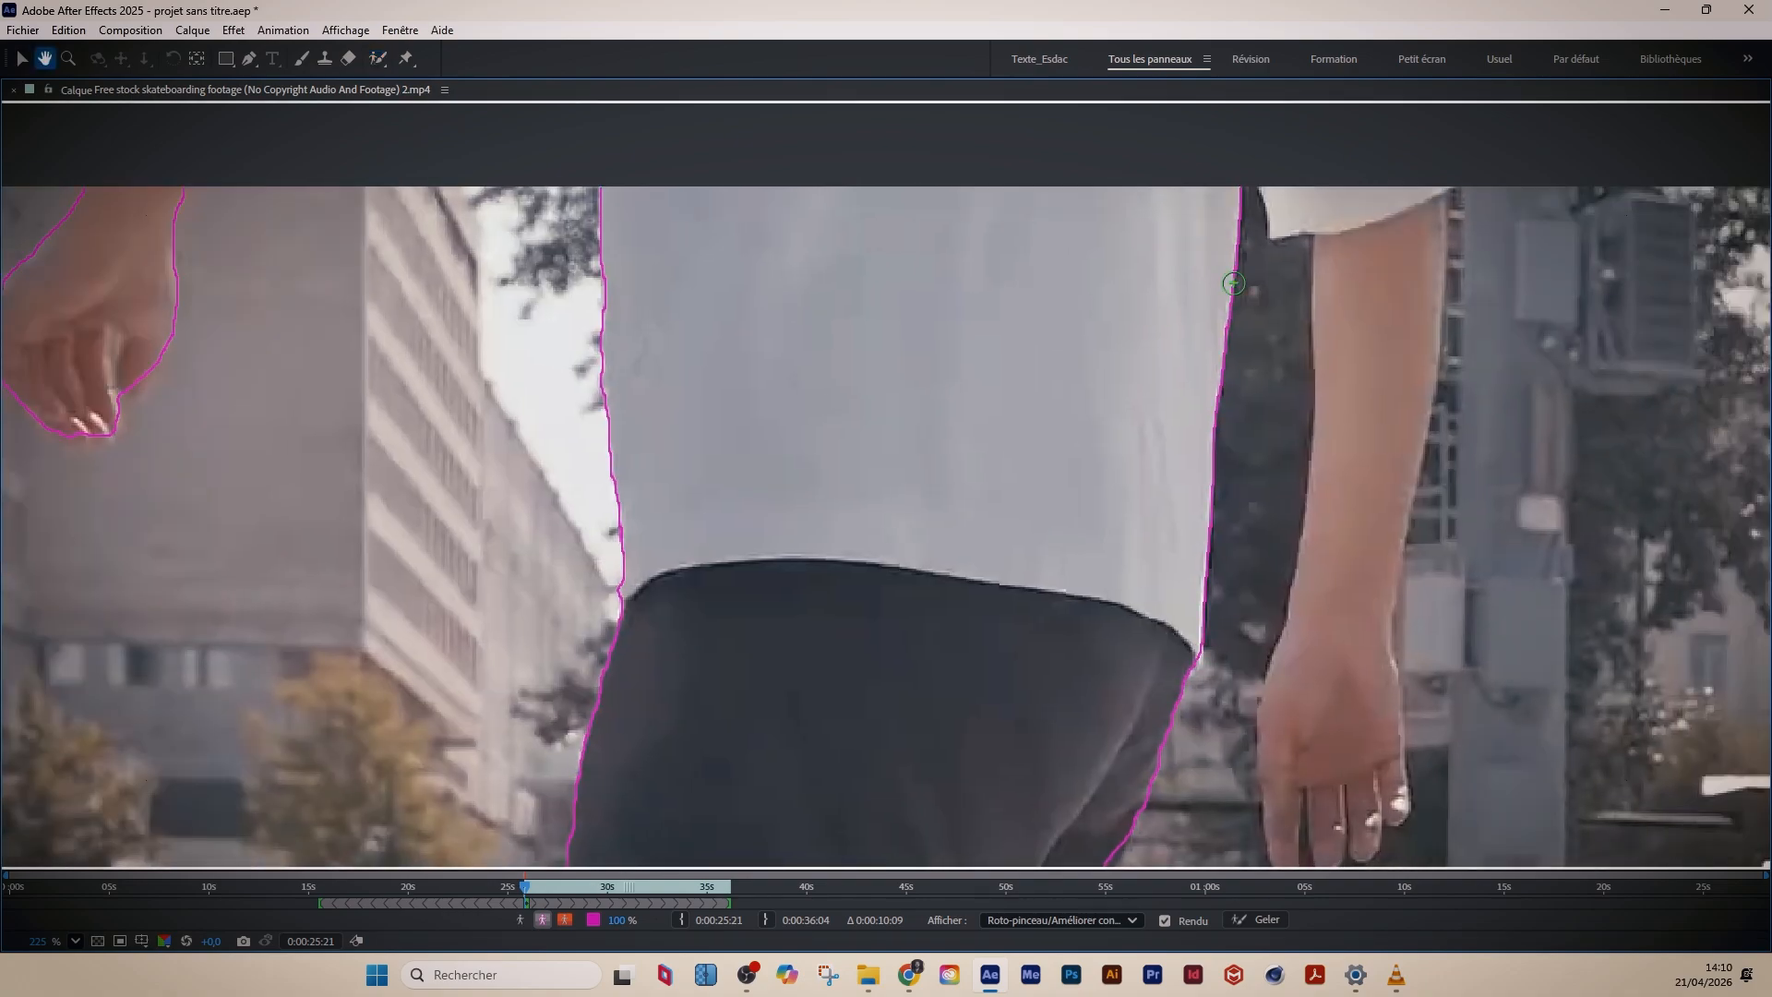
pyautogui.moveTo(1268, 177)
pyautogui.mouseDown()
pyautogui.moveTo(1278, 197)
pyautogui.moveTo(1366, 207)
pyautogui.moveTo(1430, 194)
pyautogui.mouseUp()
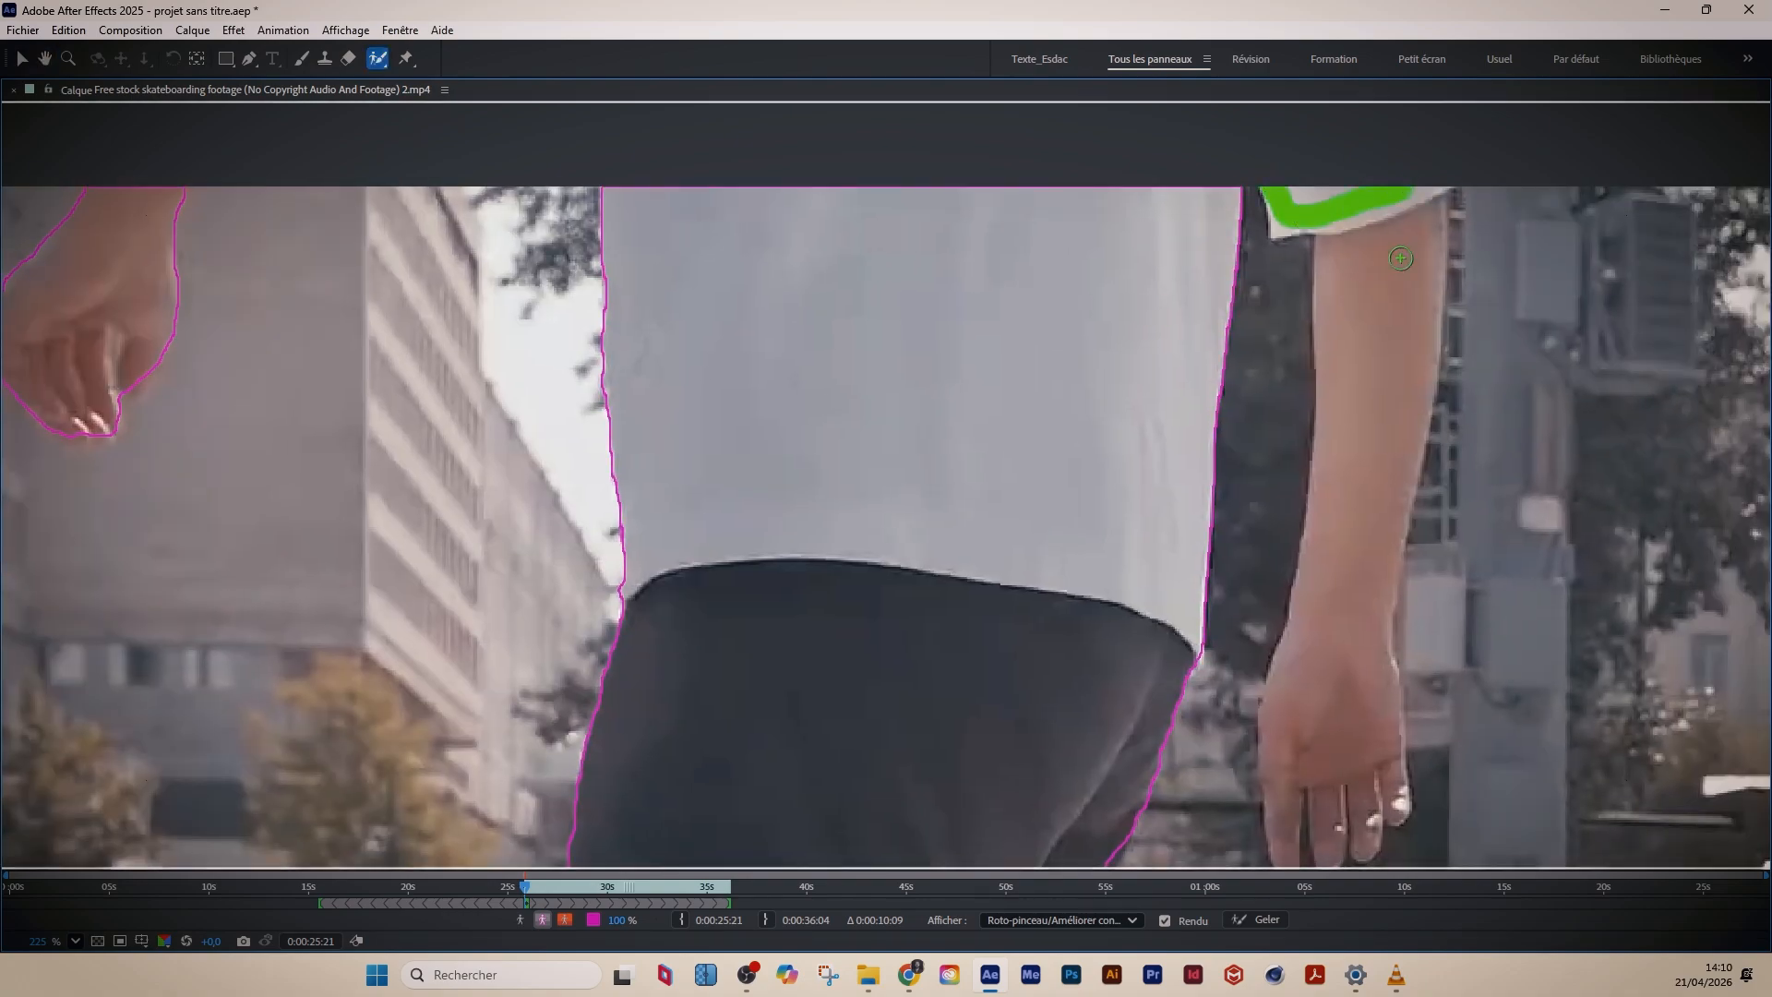
pyautogui.moveTo(1381, 391)
pyautogui.mouseDown()
pyautogui.moveTo(1129, 255)
pyautogui.moveTo(978, 200)
pyautogui.moveTo(994, 424)
pyautogui.moveTo(929, 674)
pyautogui.moveTo(930, 772)
pyautogui.moveTo(936, 708)
pyautogui.moveTo(972, 769)
pyautogui.moveTo(978, 720)
pyautogui.moveTo(1011, 740)
pyautogui.moveTo(1023, 710)
pyautogui.moveTo(1036, 724)
pyautogui.moveTo(1022, 506)
pyautogui.moveTo(1078, 125)
pyautogui.mouseUp()
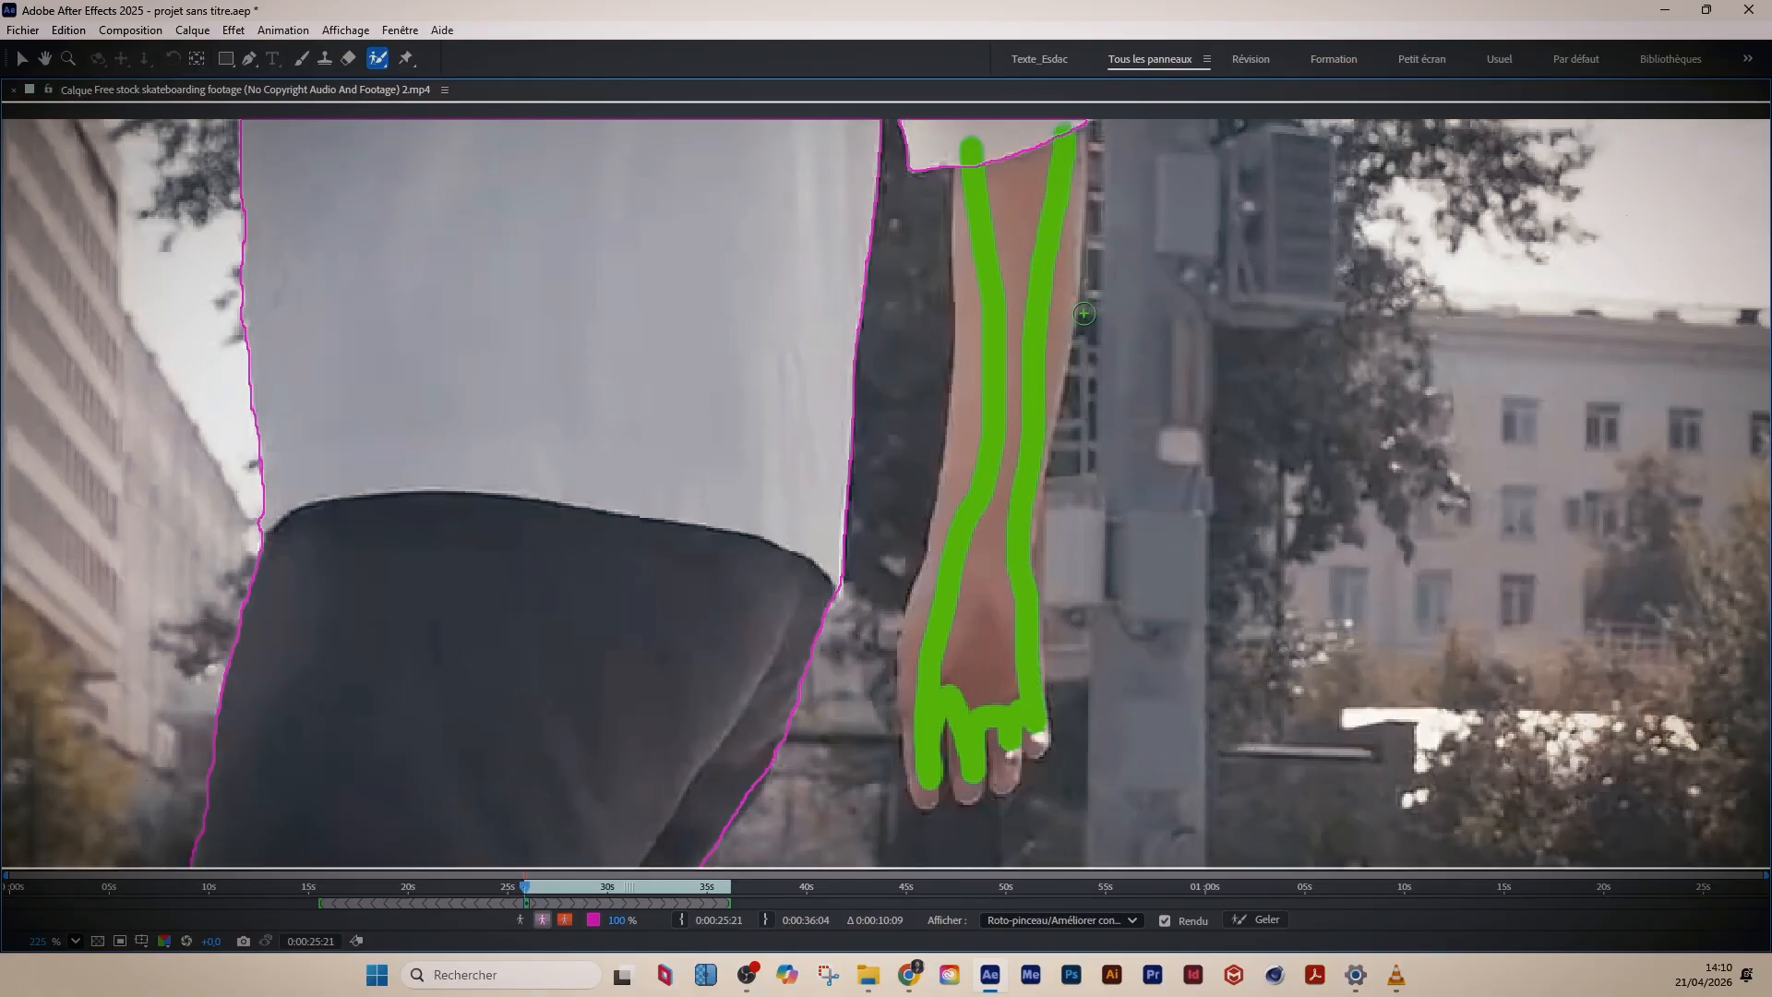
pyautogui.moveTo(1053, 614); pyautogui.dragTo(1049, 503)
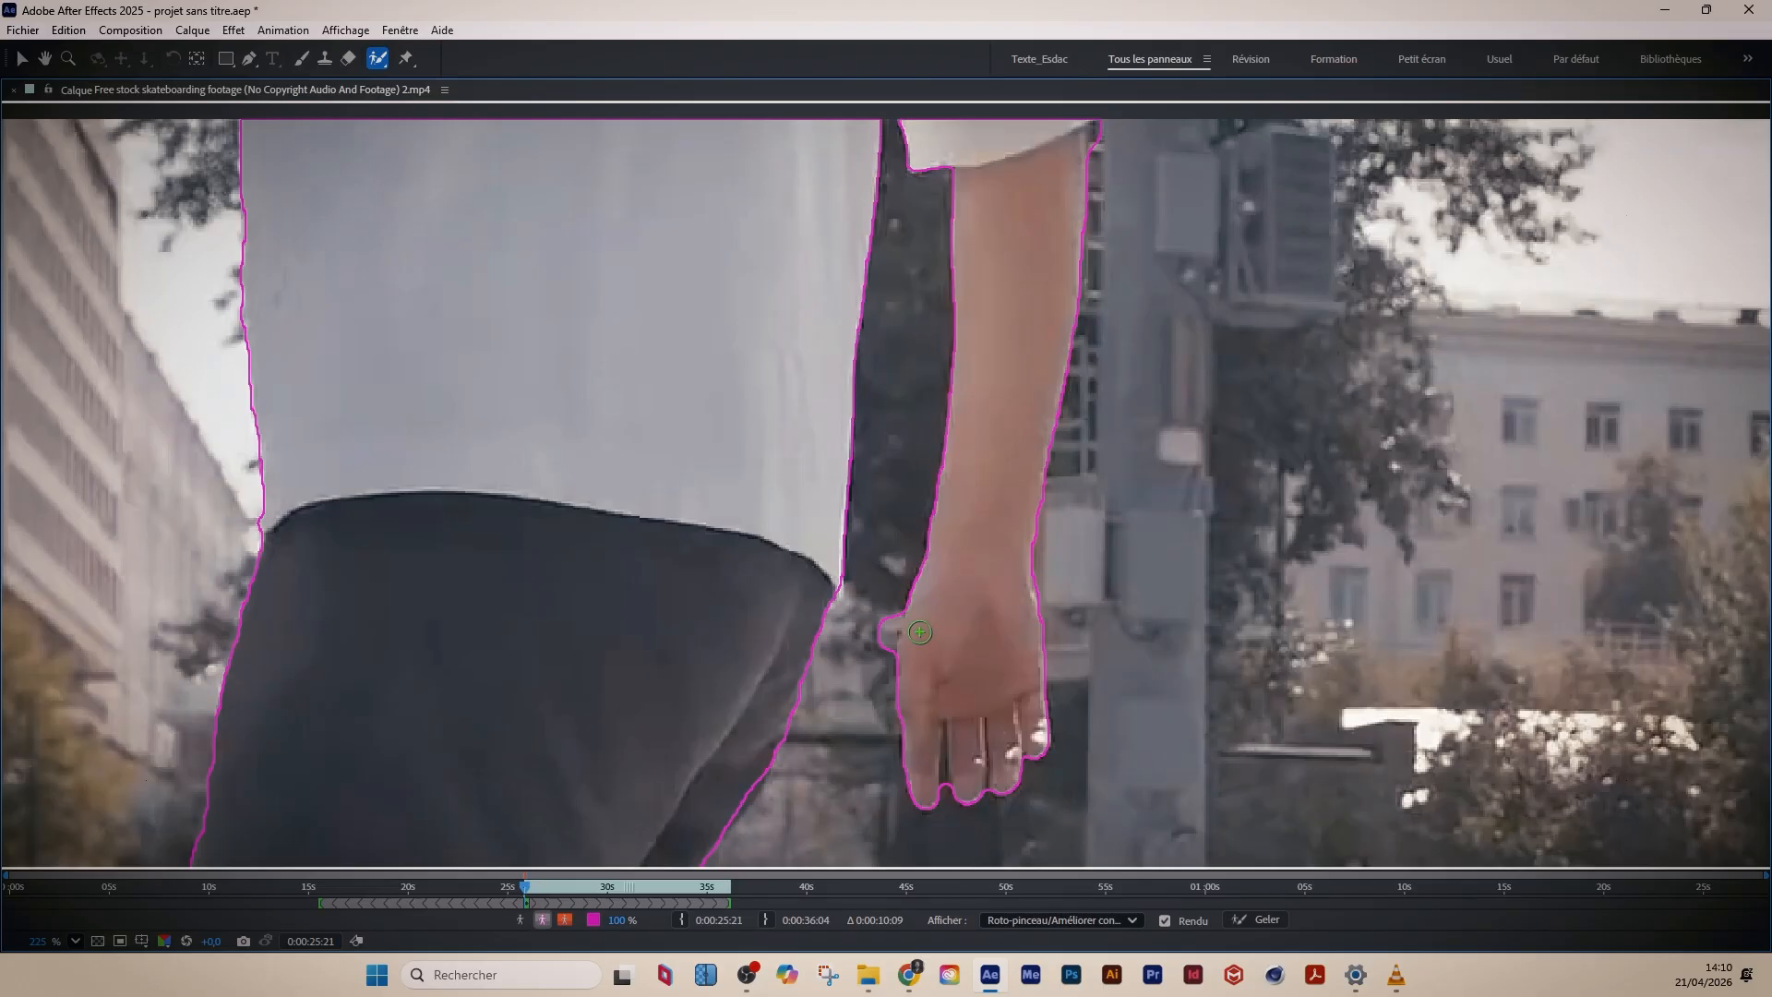
pyautogui.moveTo(889, 604); pyautogui.dragTo(872, 697)
pyautogui.moveTo(1100, 134); pyautogui.dragTo(1095, 131)
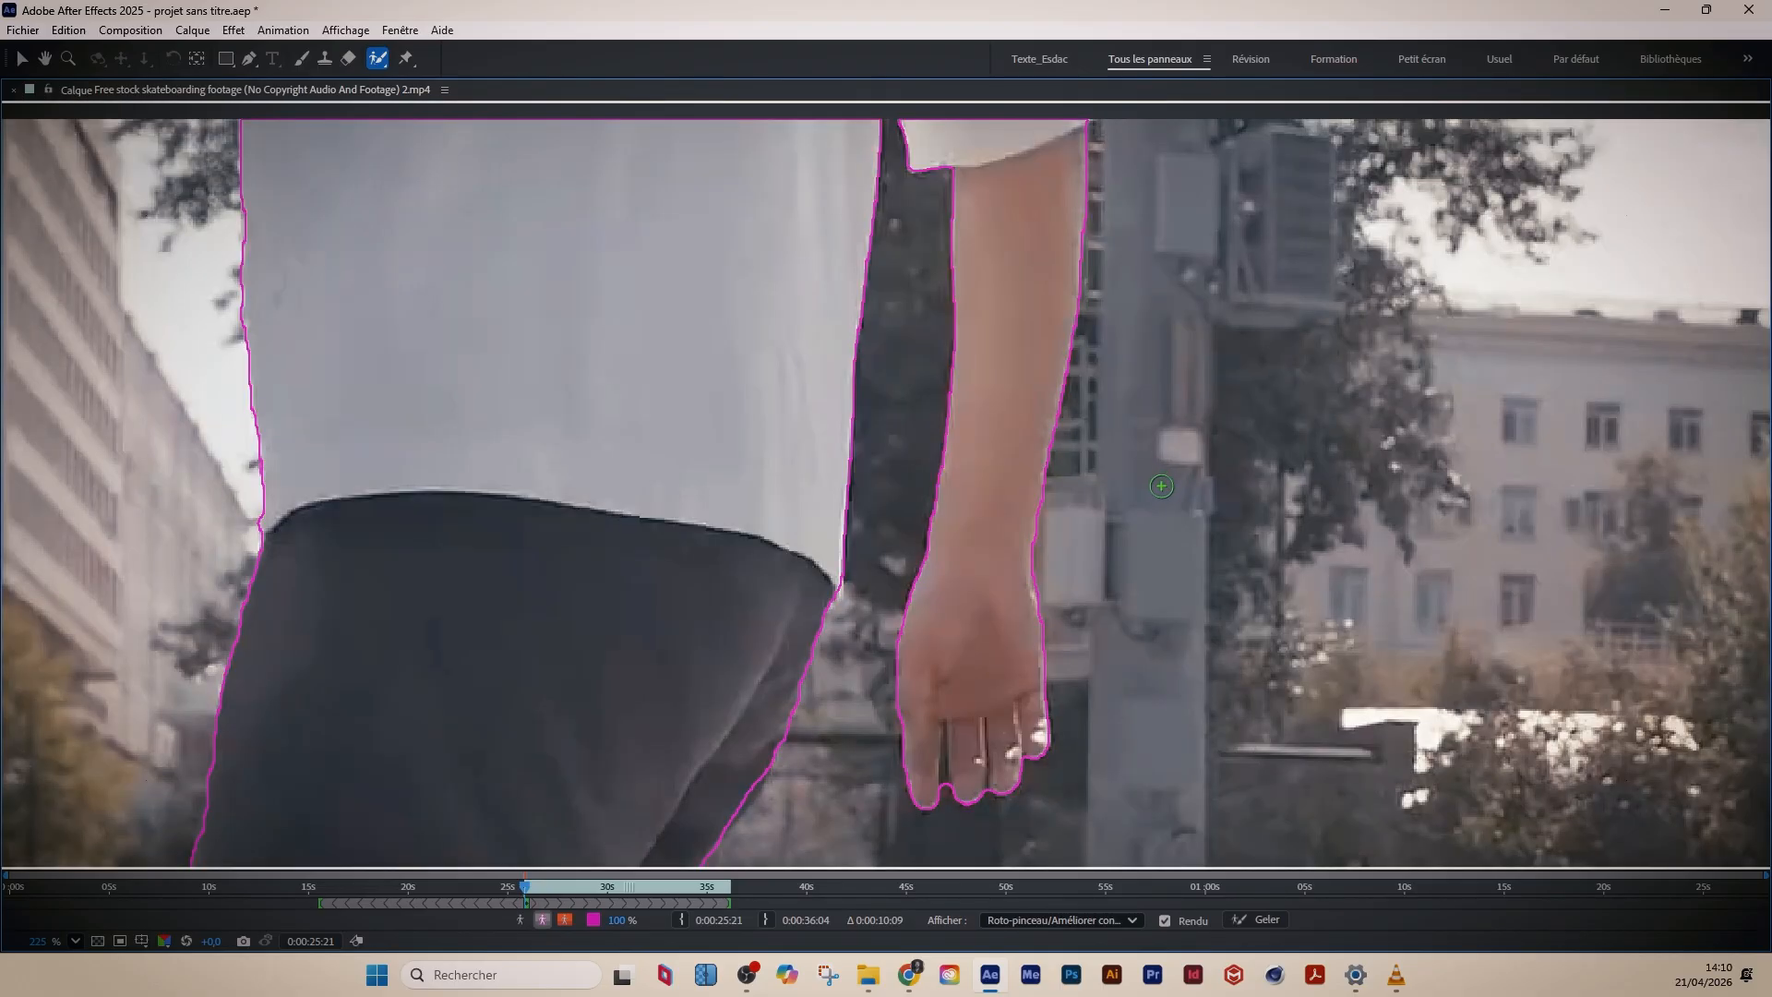
# - Subtract the pavement strip along the left edge of the nearer skater's trousers from the Roto Brush selection
pyautogui.scroll(-3, 1162, 486)
pyautogui.moveTo(1078, 539); pyautogui.dragTo(1220, 342)
pyautogui.scroll(5, 976, 644)
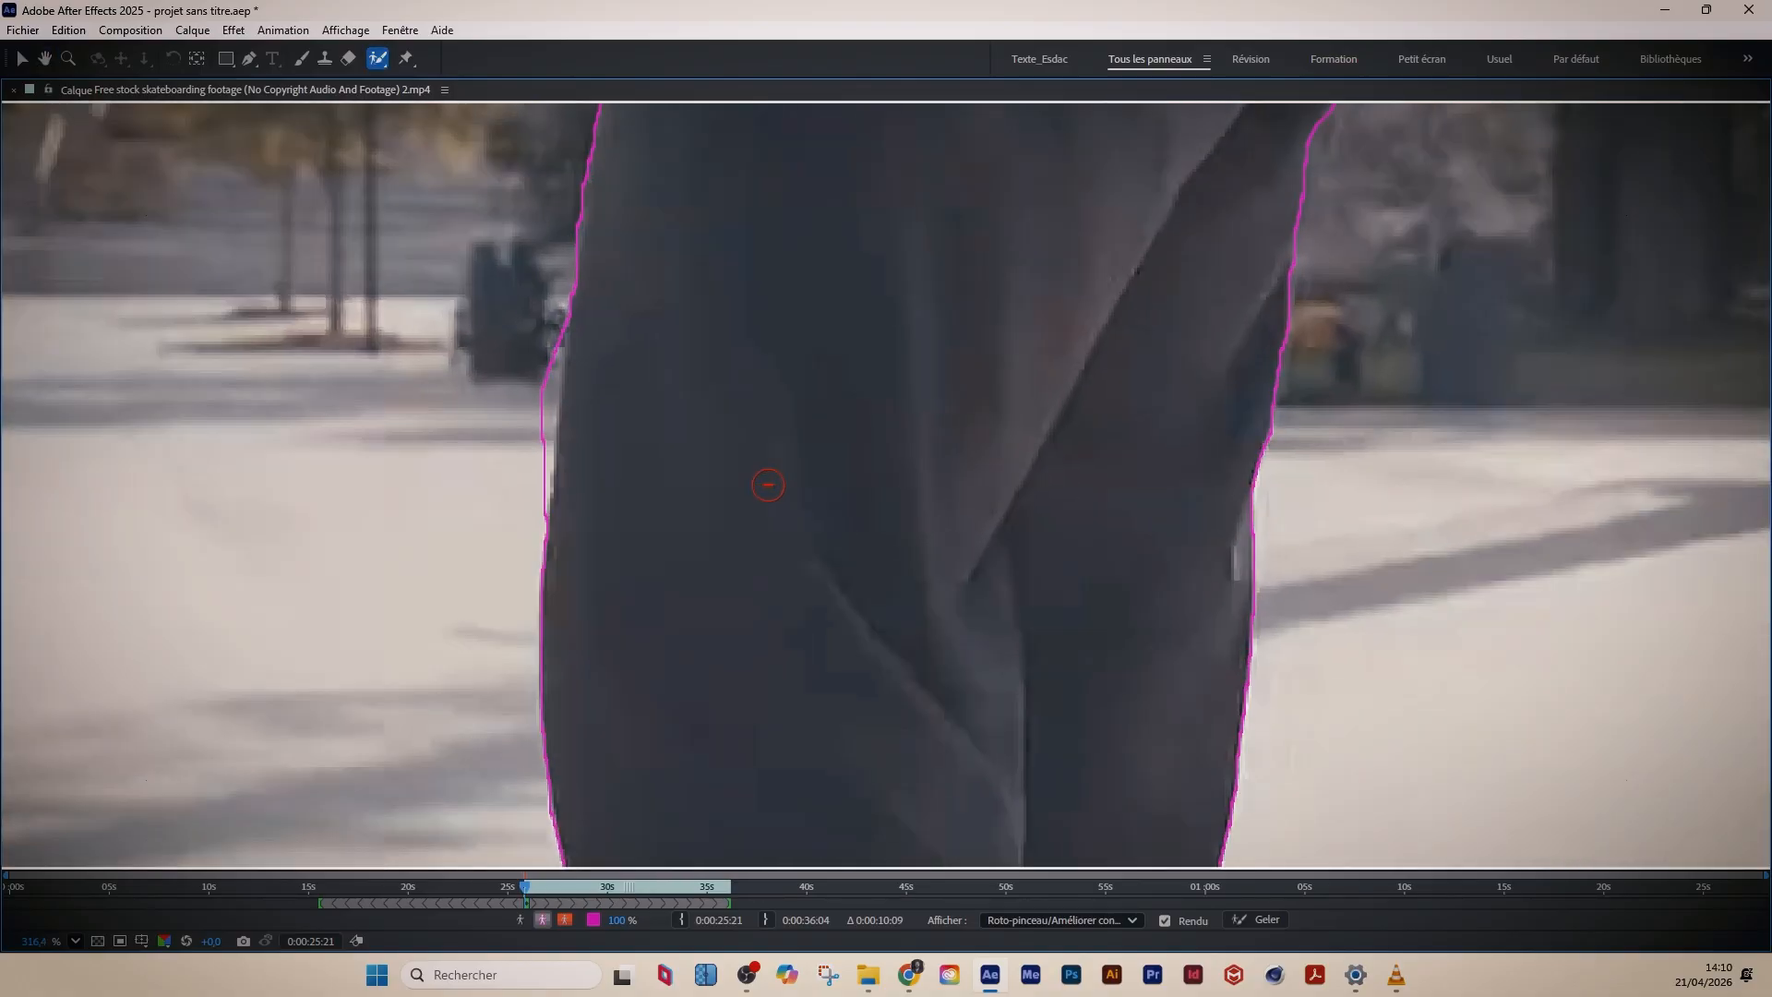
pyautogui.moveTo(551, 320); pyautogui.dragTo(523, 568)
pyautogui.scroll(-4, 531, 646)
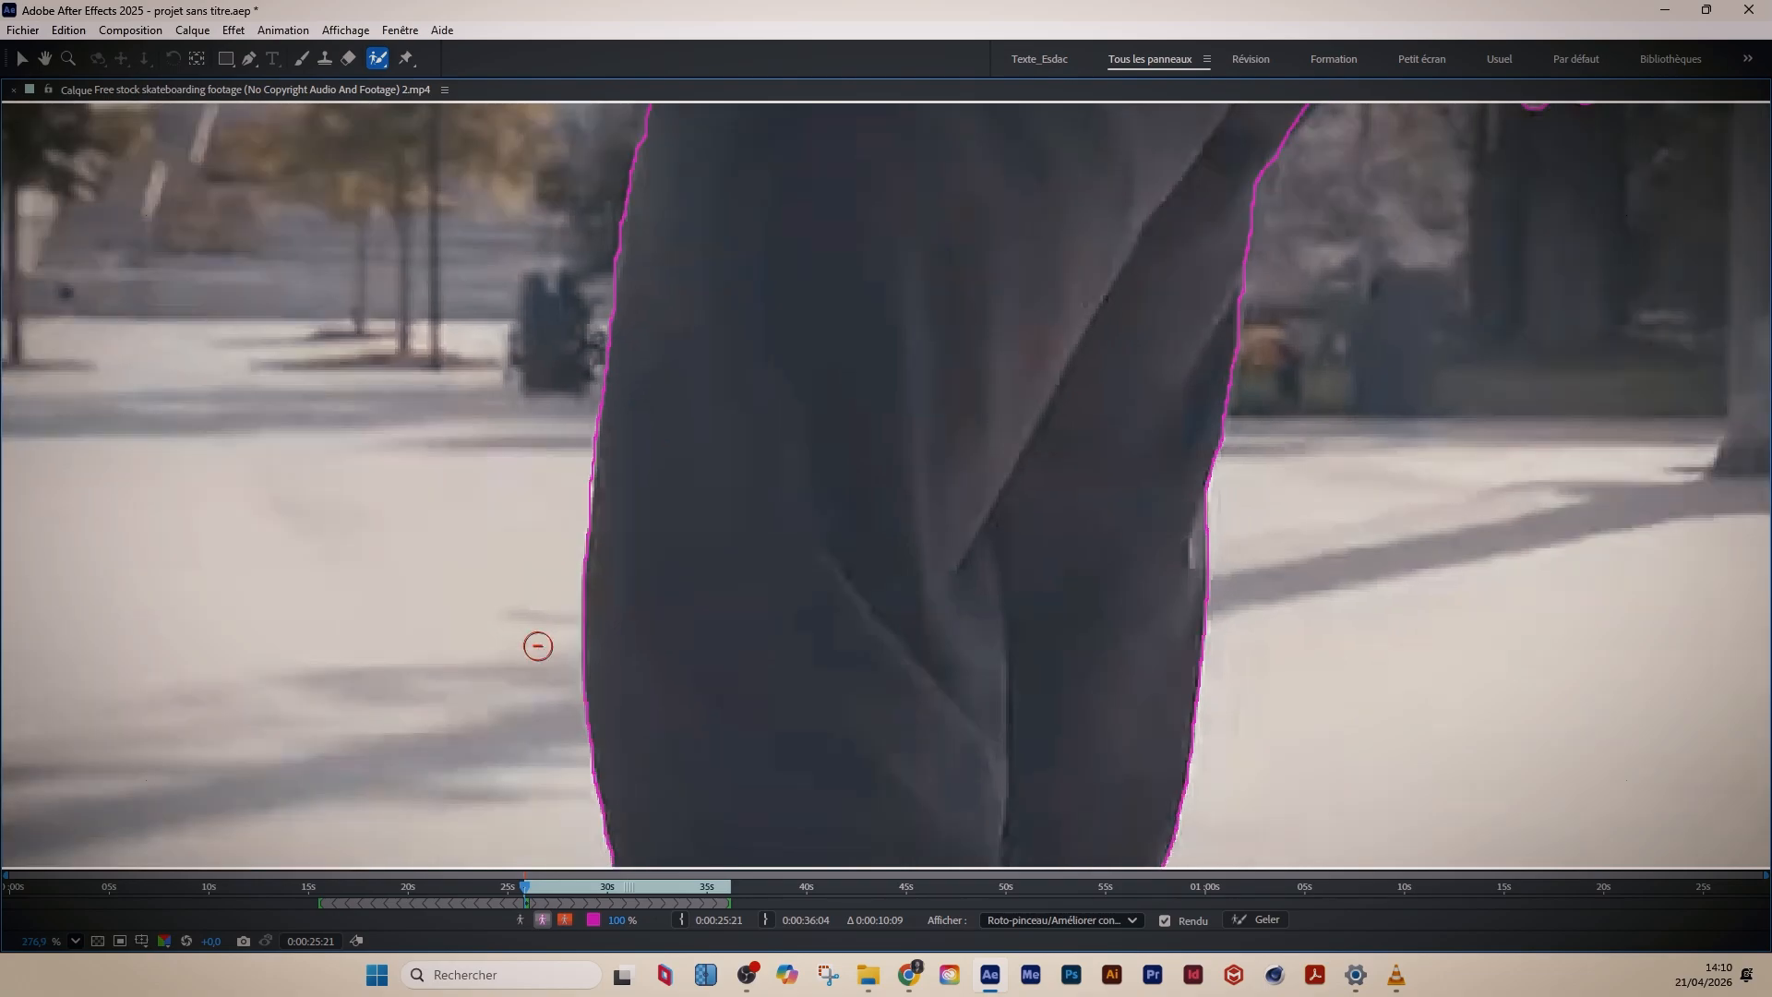
pyautogui.moveTo(646, 664)
pyautogui.mouseDown()
pyautogui.moveTo(860, 565)
pyautogui.moveTo(948, 251)
pyautogui.mouseUp()
pyautogui.scroll(-2, 896, 522)
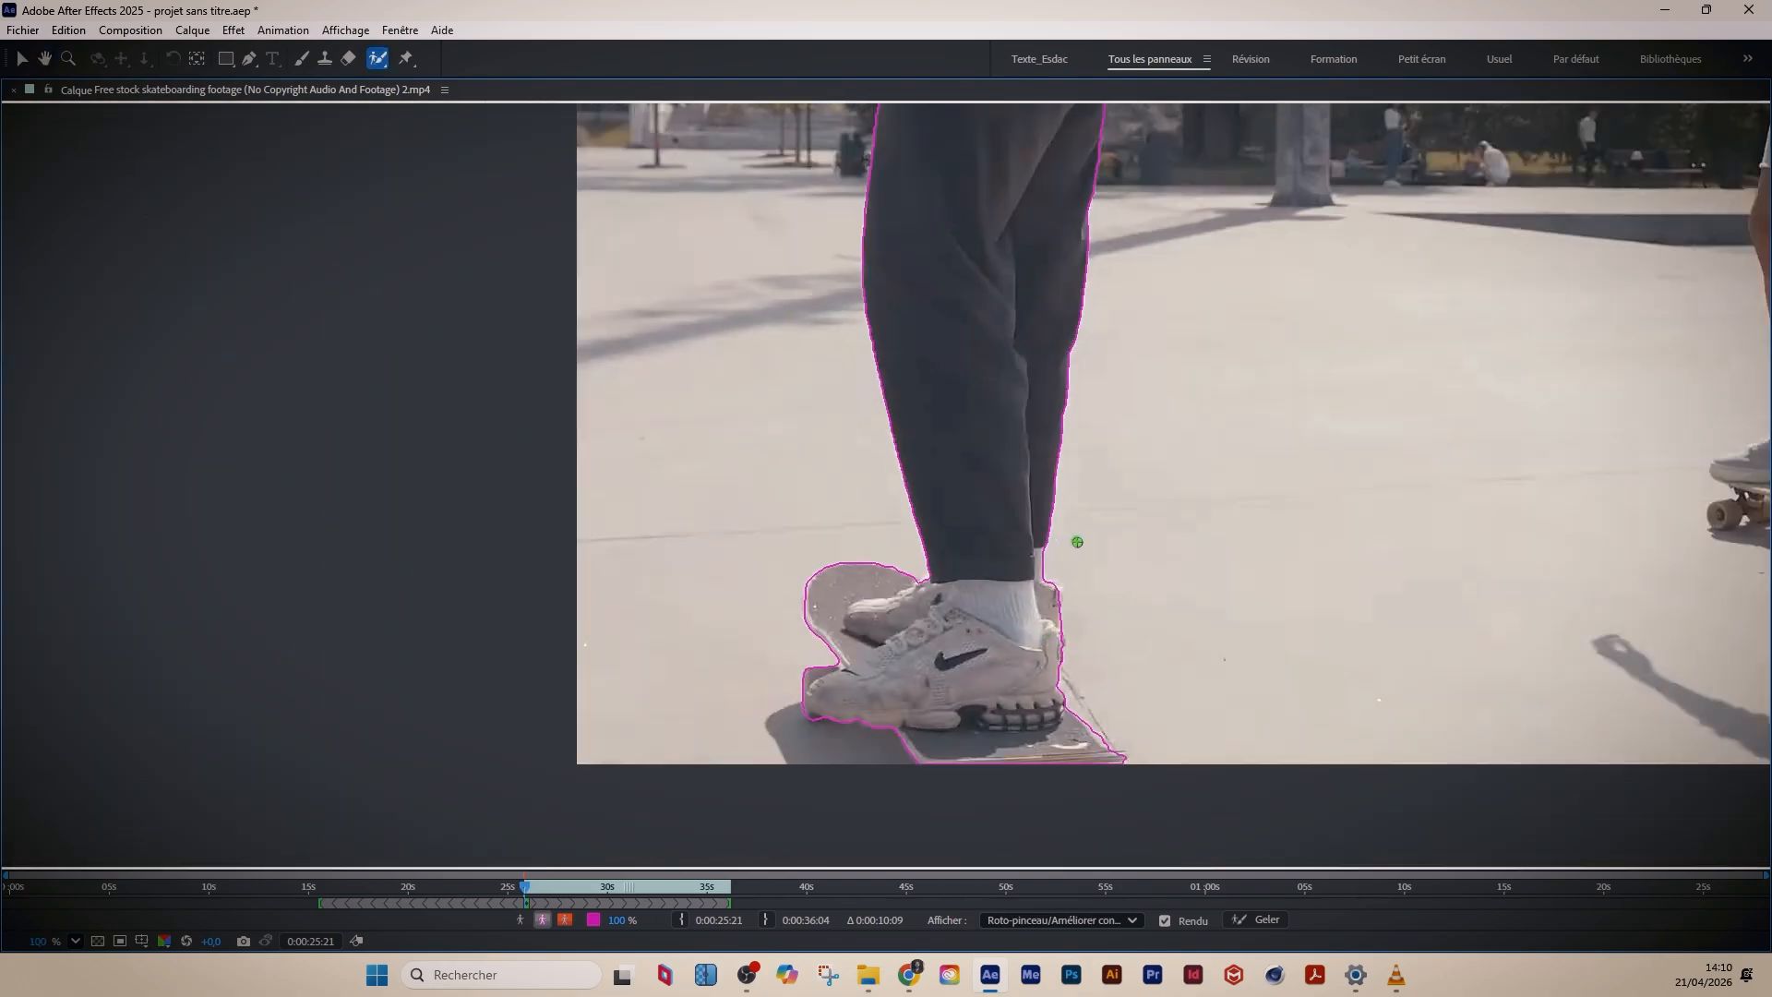
# - Restore the full panel layout and examine the nearer skater's cutout in the composition view
pyautogui.press('`')
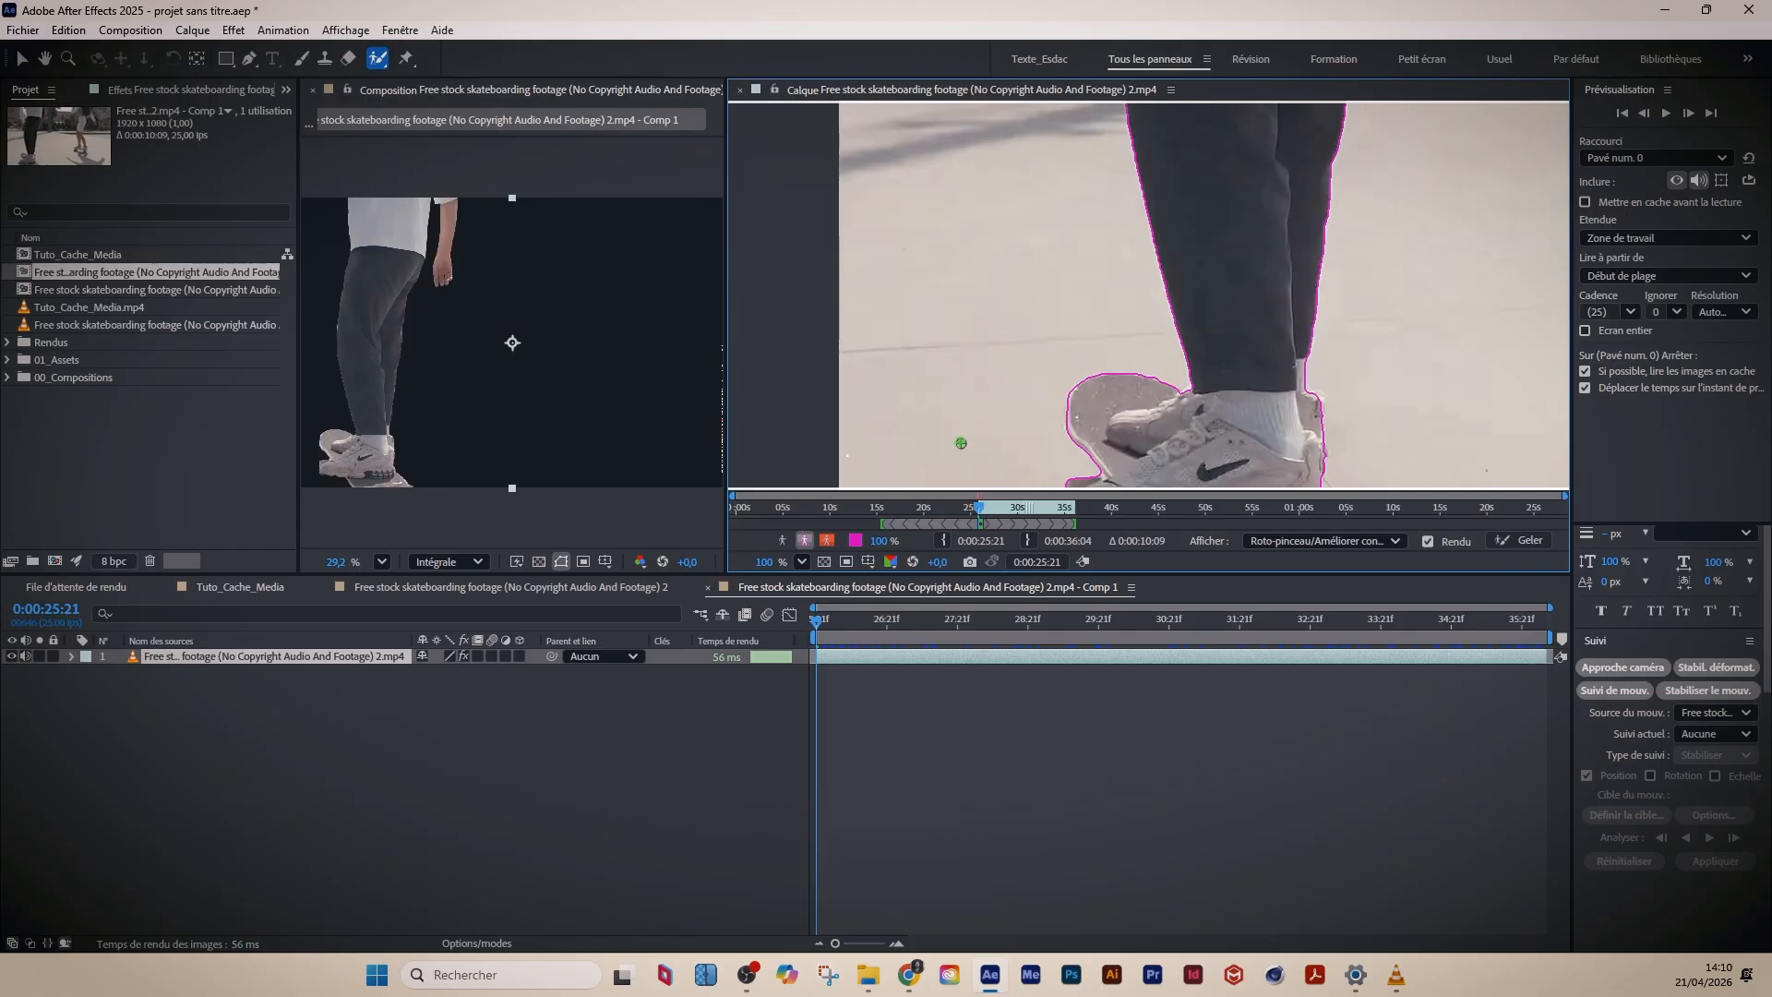
pyautogui.moveTo(1073, 436); pyautogui.dragTo(1056, 331)
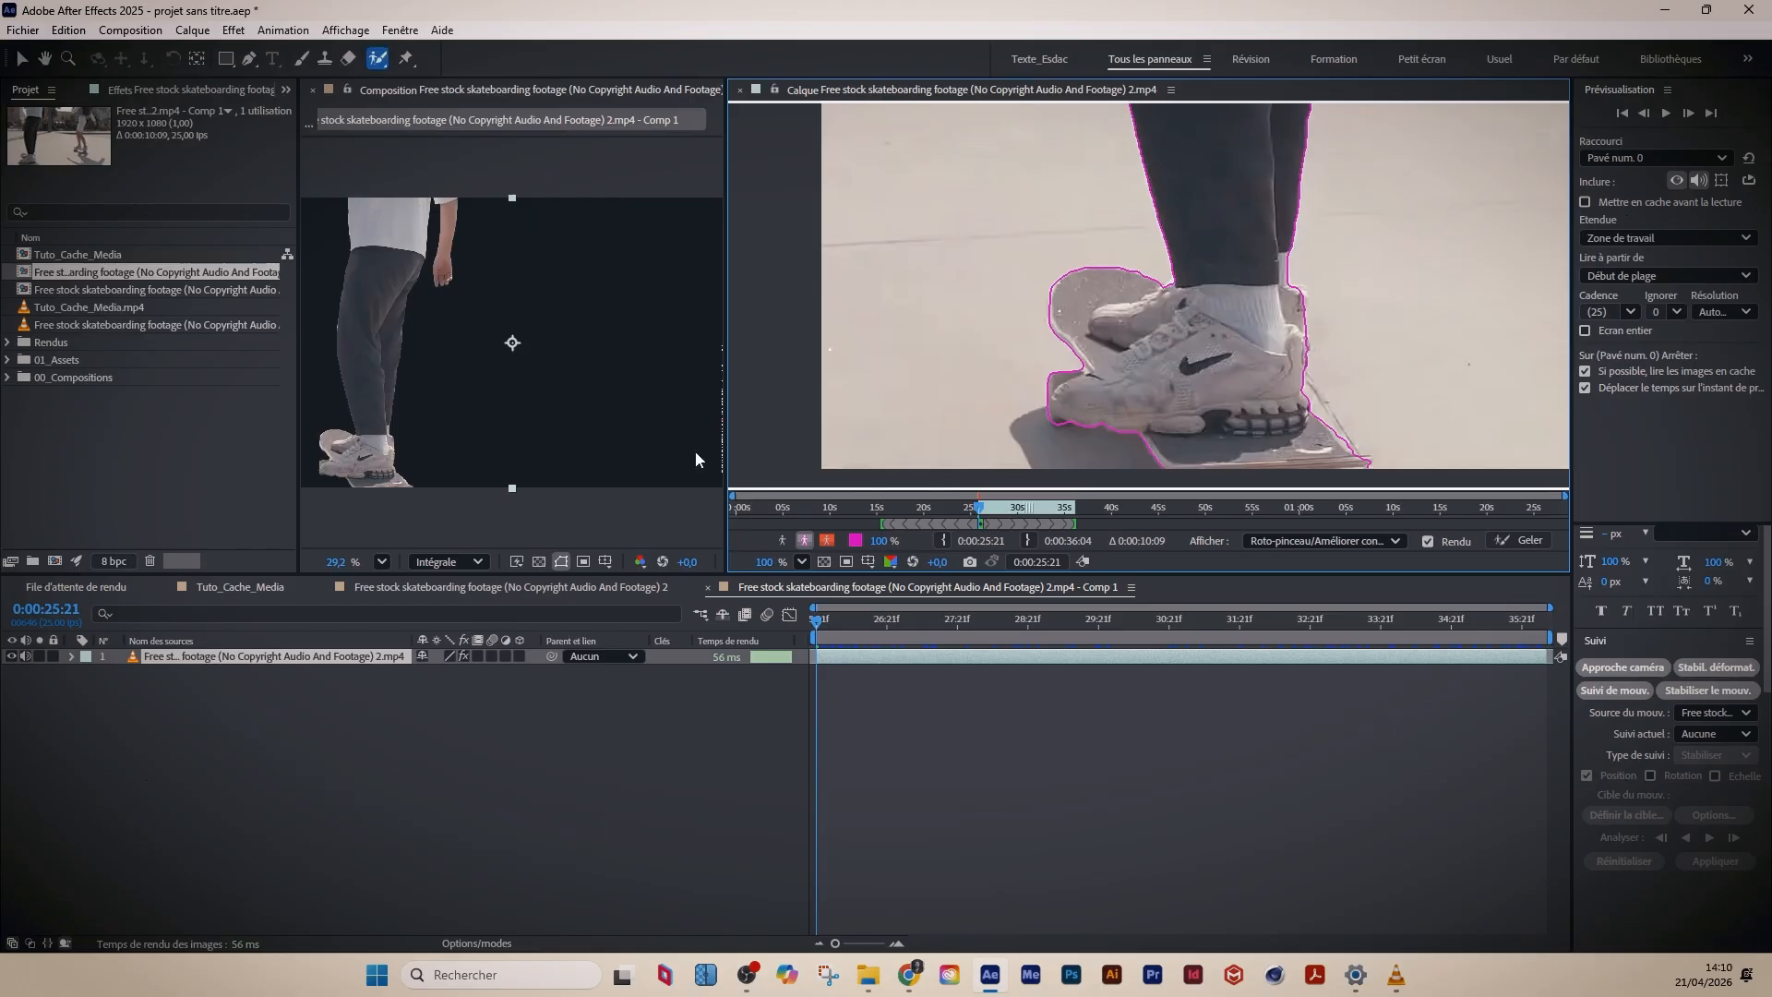
pyautogui.moveTo(451, 453); pyautogui.dragTo(527, 436)
pyautogui.hotkey('alt', 'w')
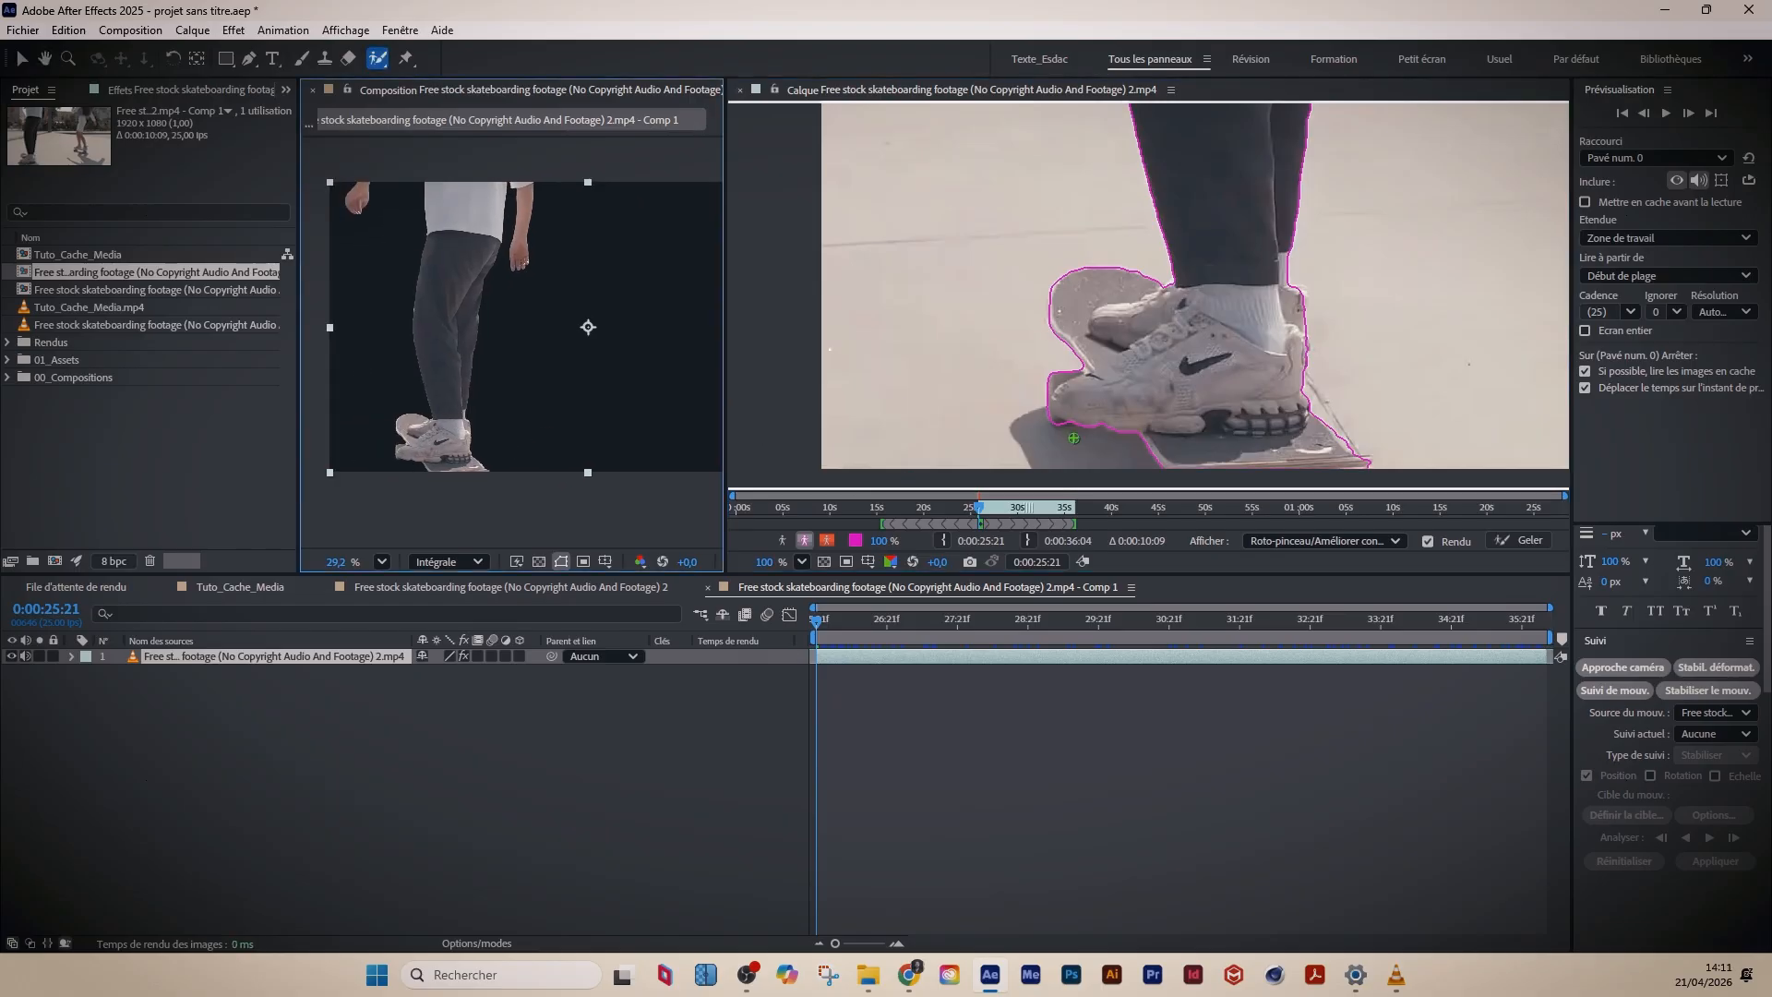
pyautogui.scroll(2, 397, 464)
pyautogui.scroll(-1, 391, 469)
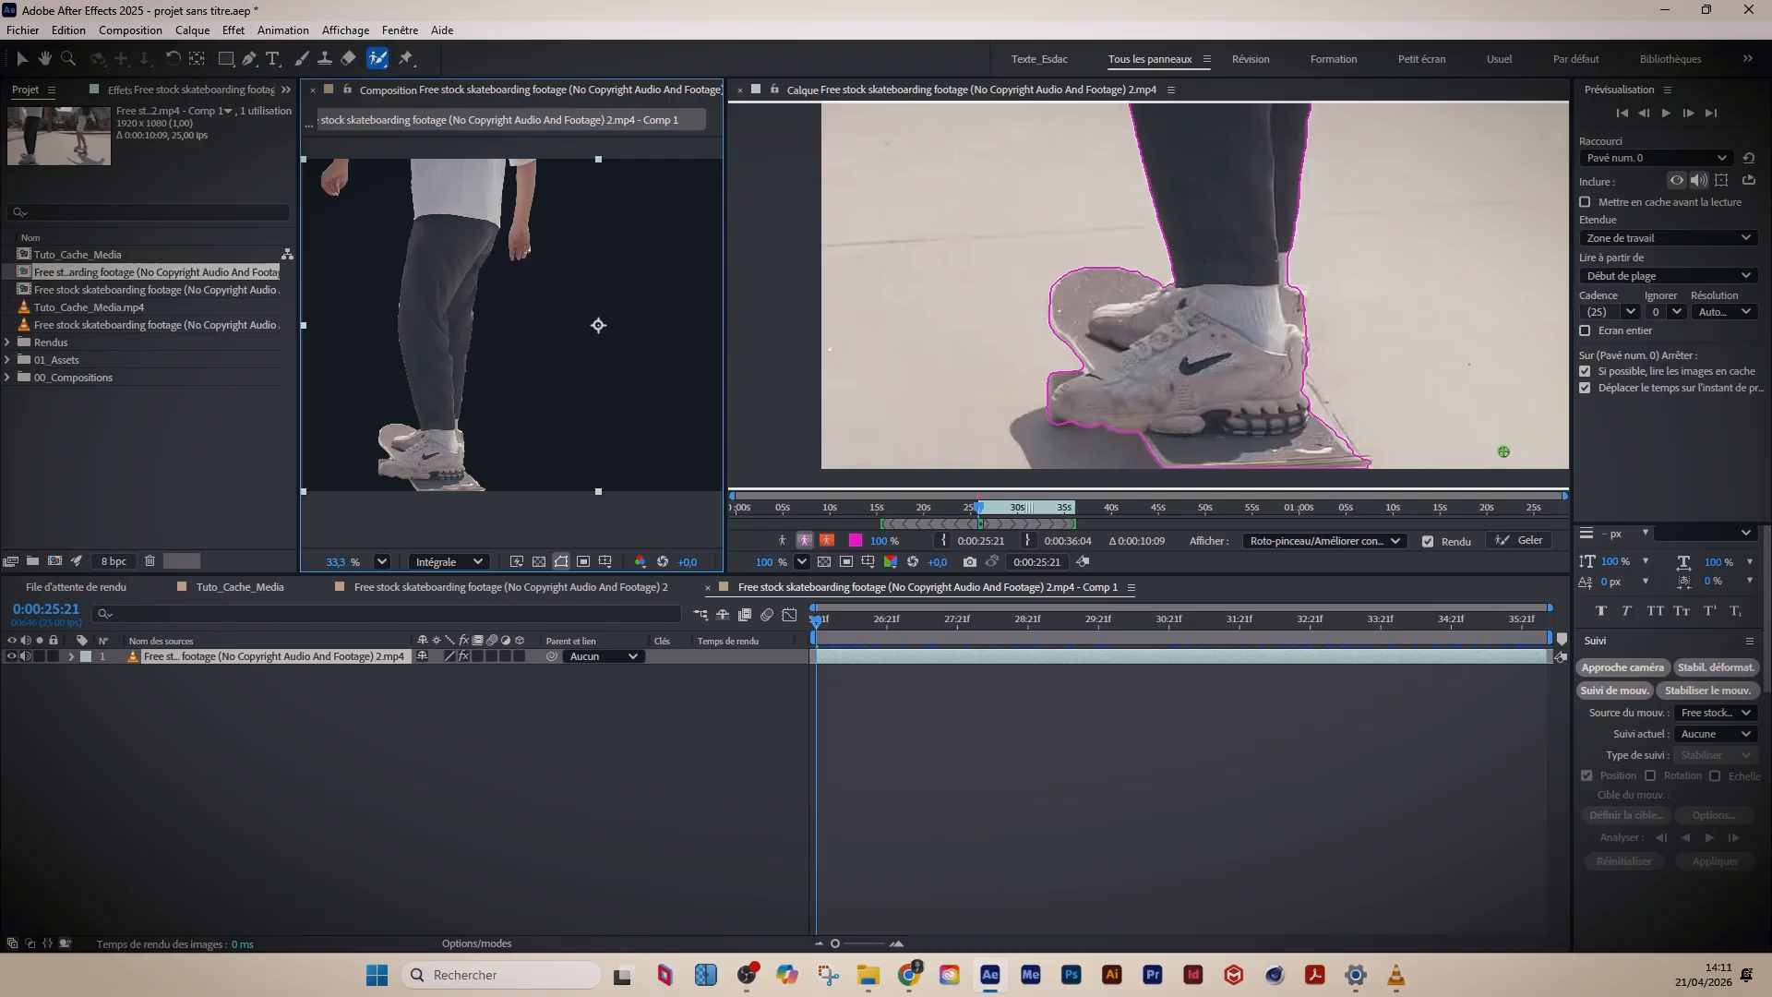
# - Show the Roto Brush propagation settings, preview the search region and classic controls, and switch both options back off
pyautogui.click(186, 91)
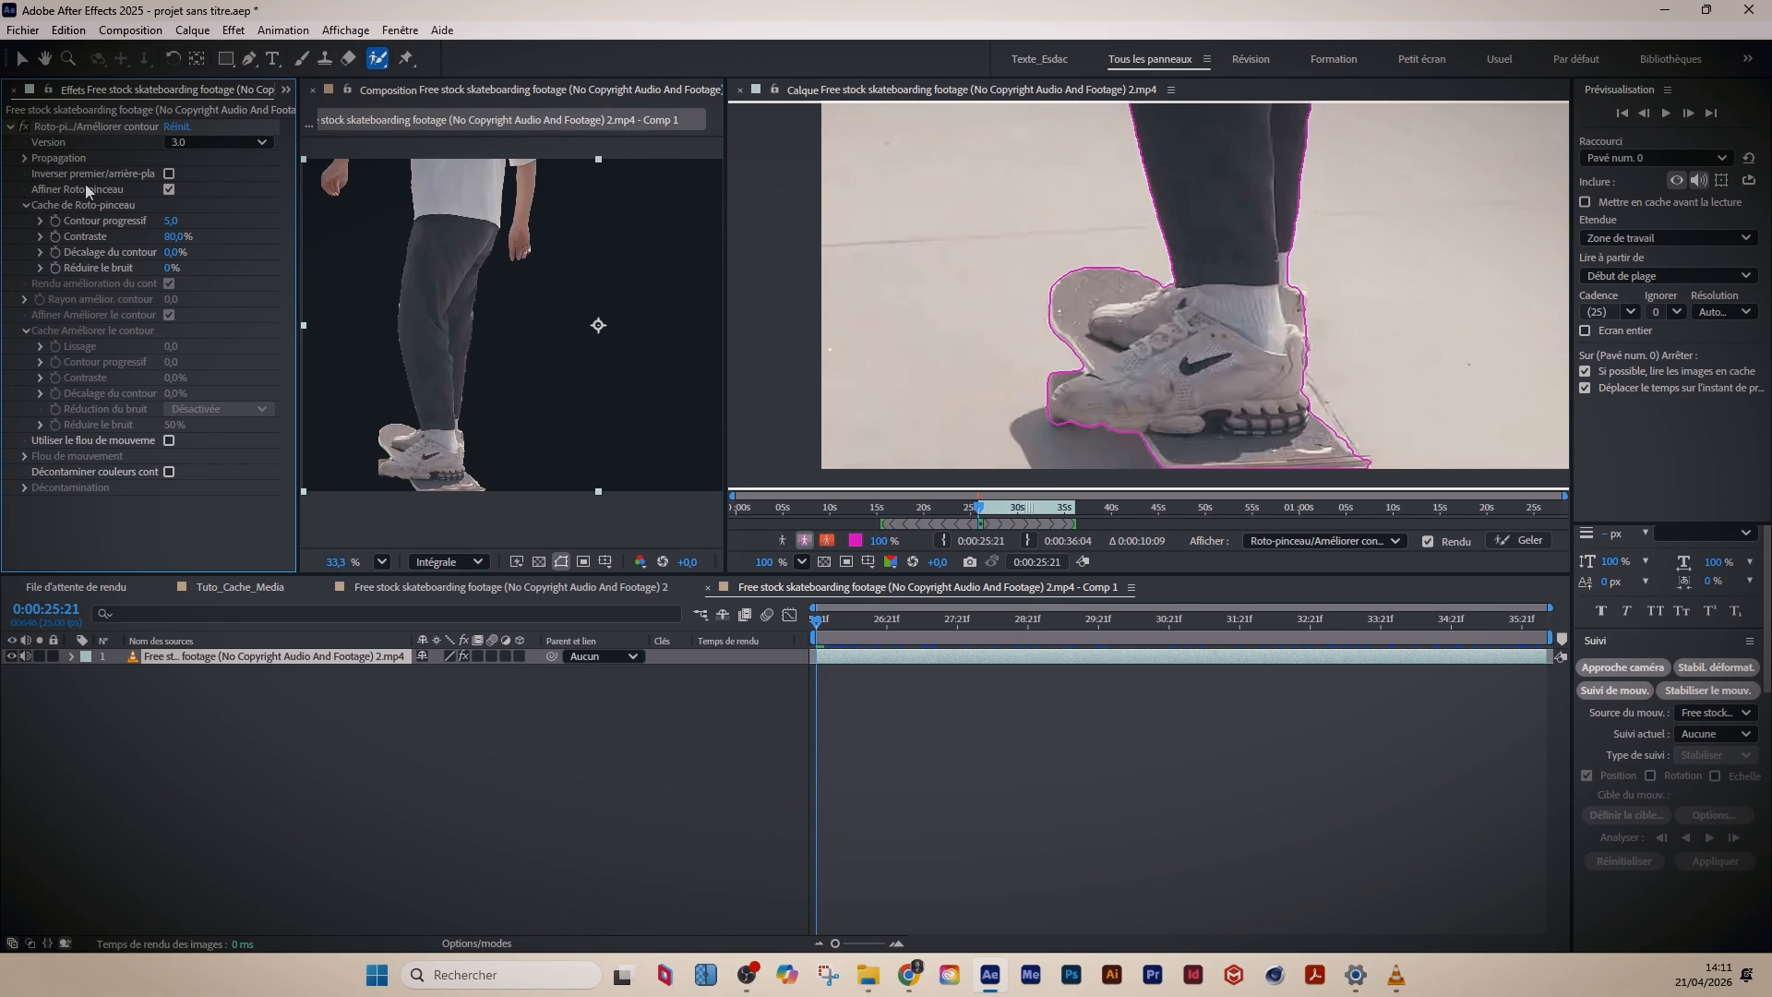
pyautogui.click(25, 159)
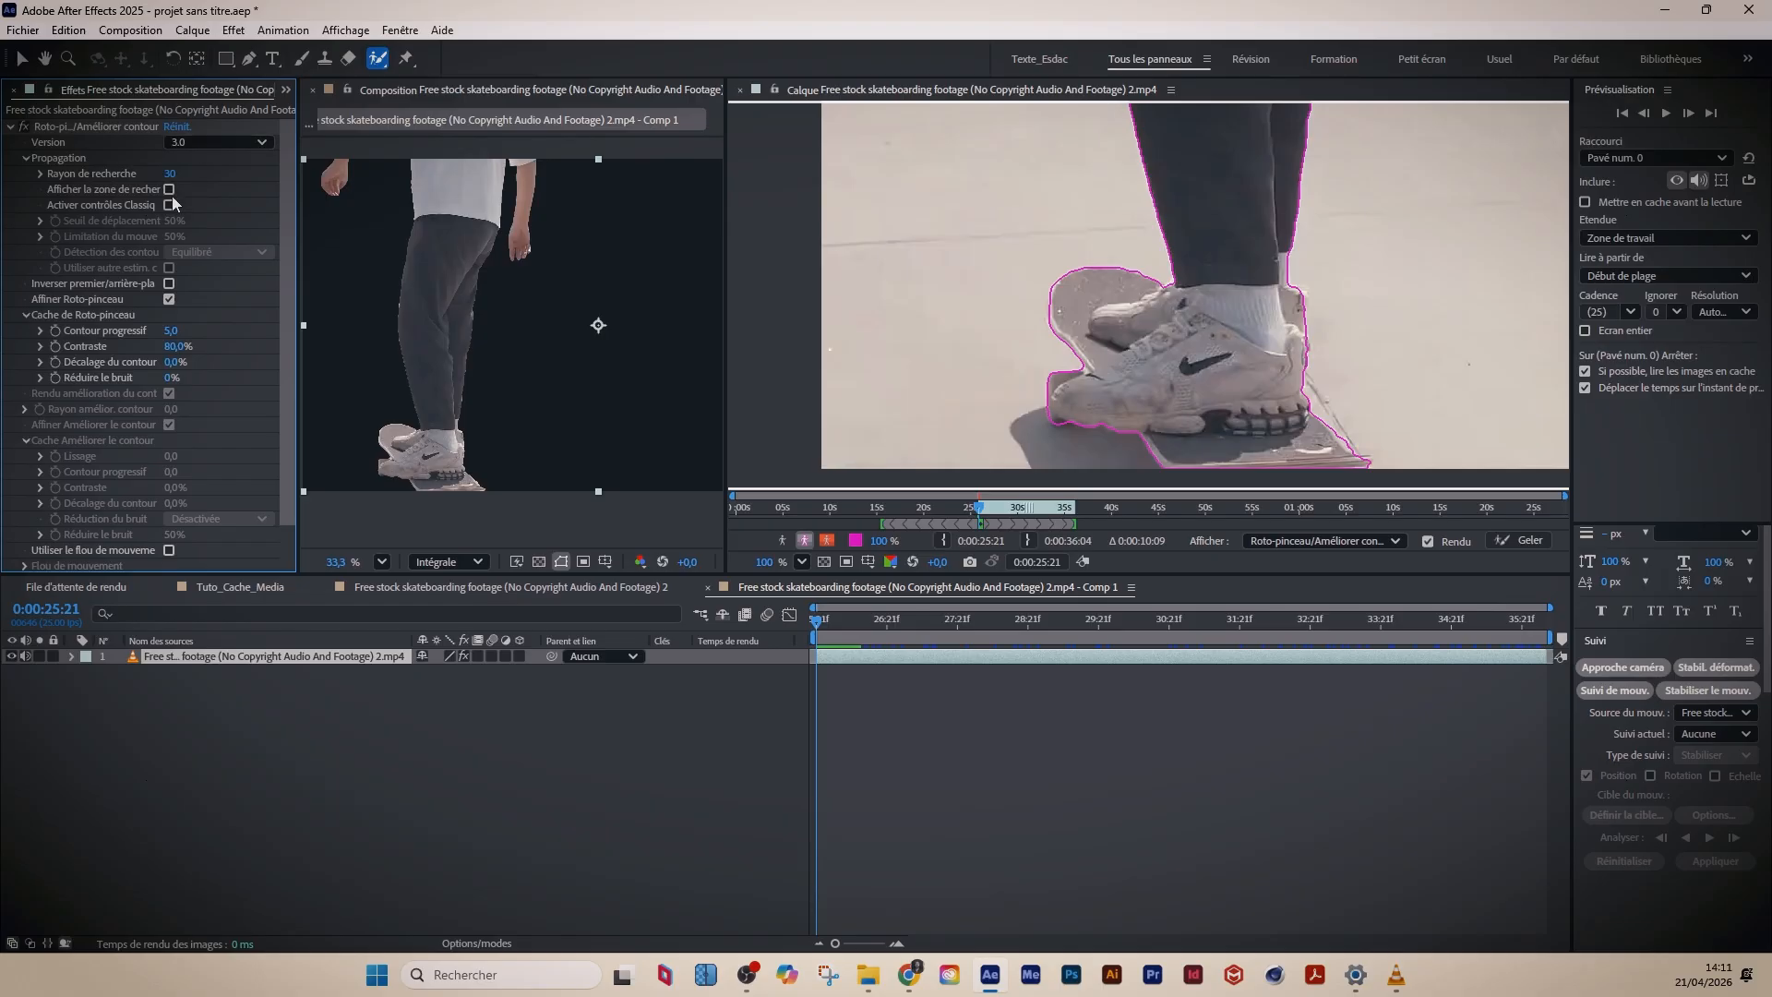
pyautogui.click(169, 189)
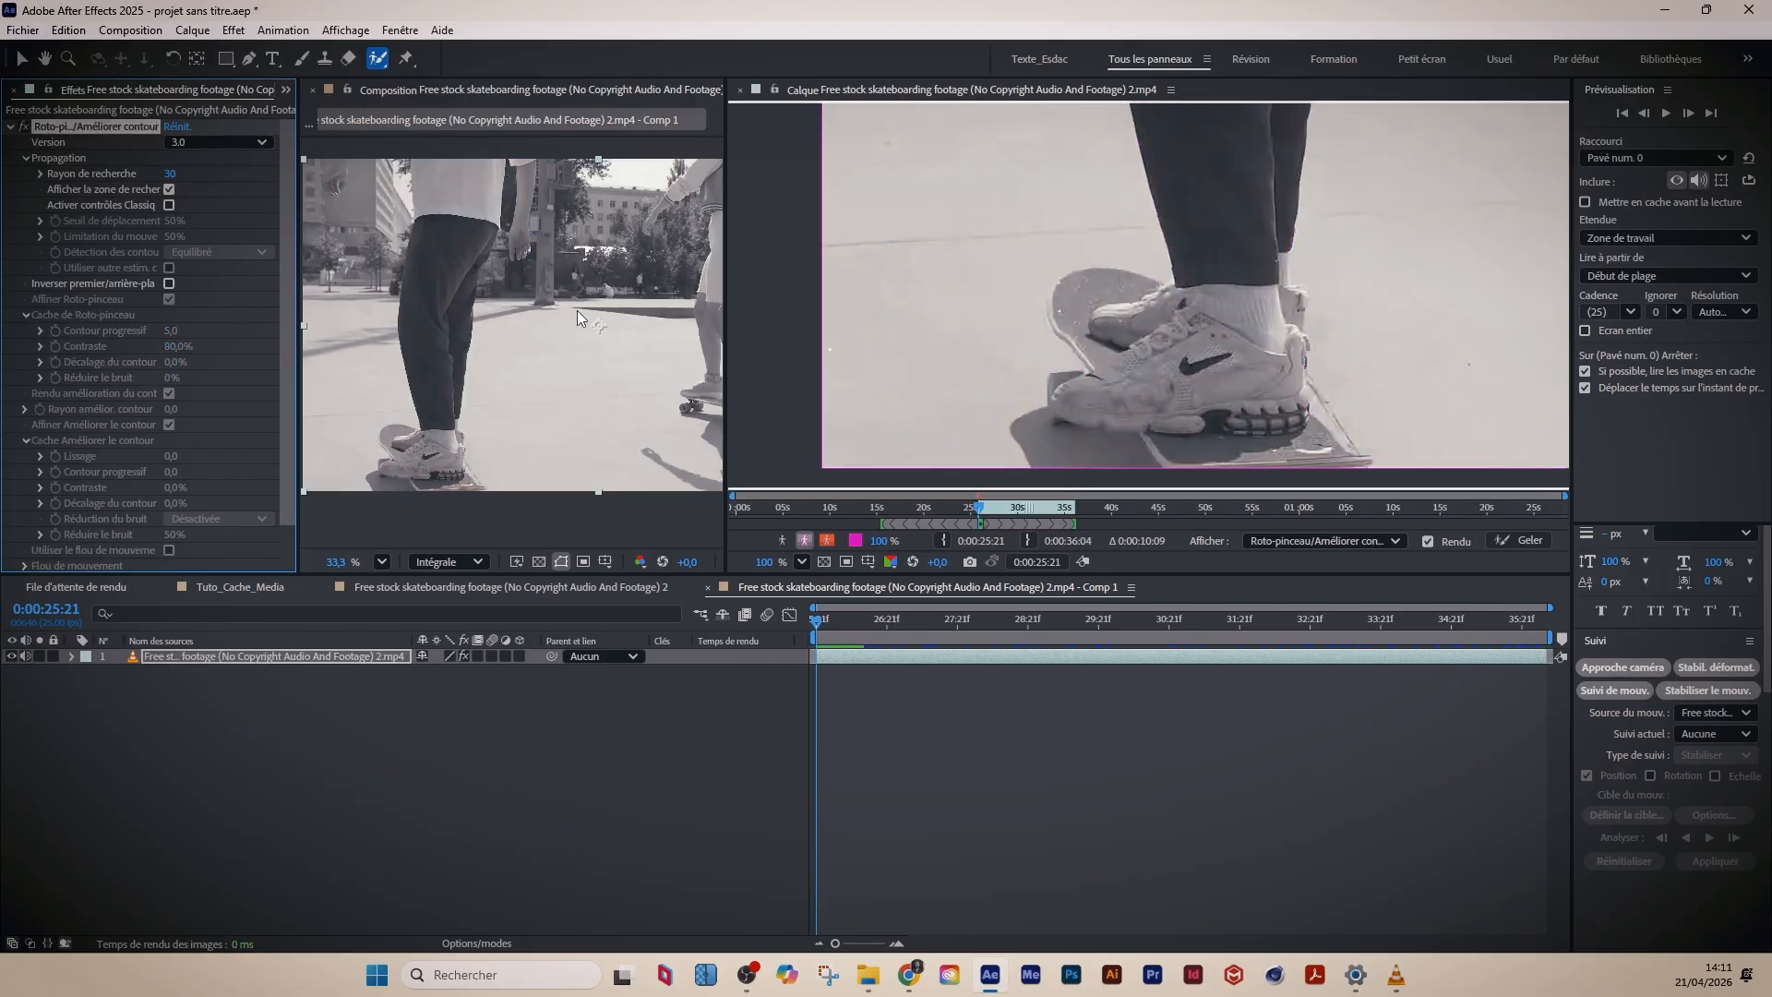
pyautogui.scroll(-1, 413, 371)
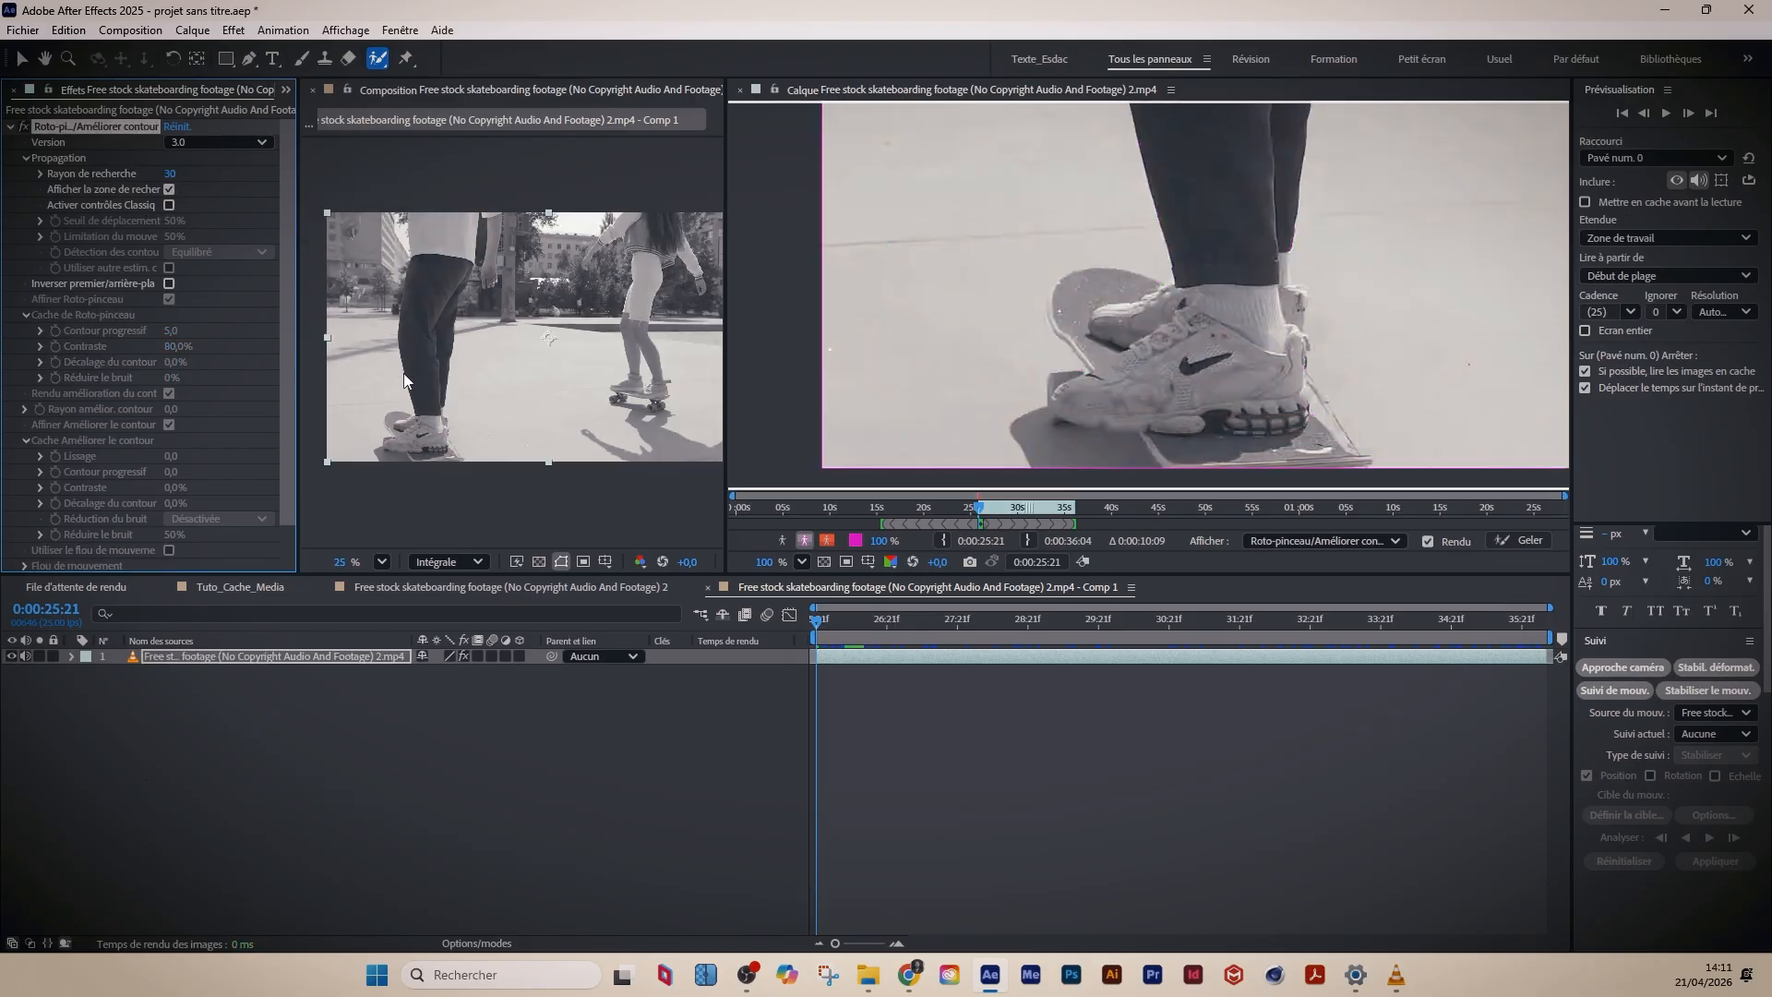
pyautogui.click(169, 205)
pyautogui.click(169, 205)
pyautogui.click(169, 189)
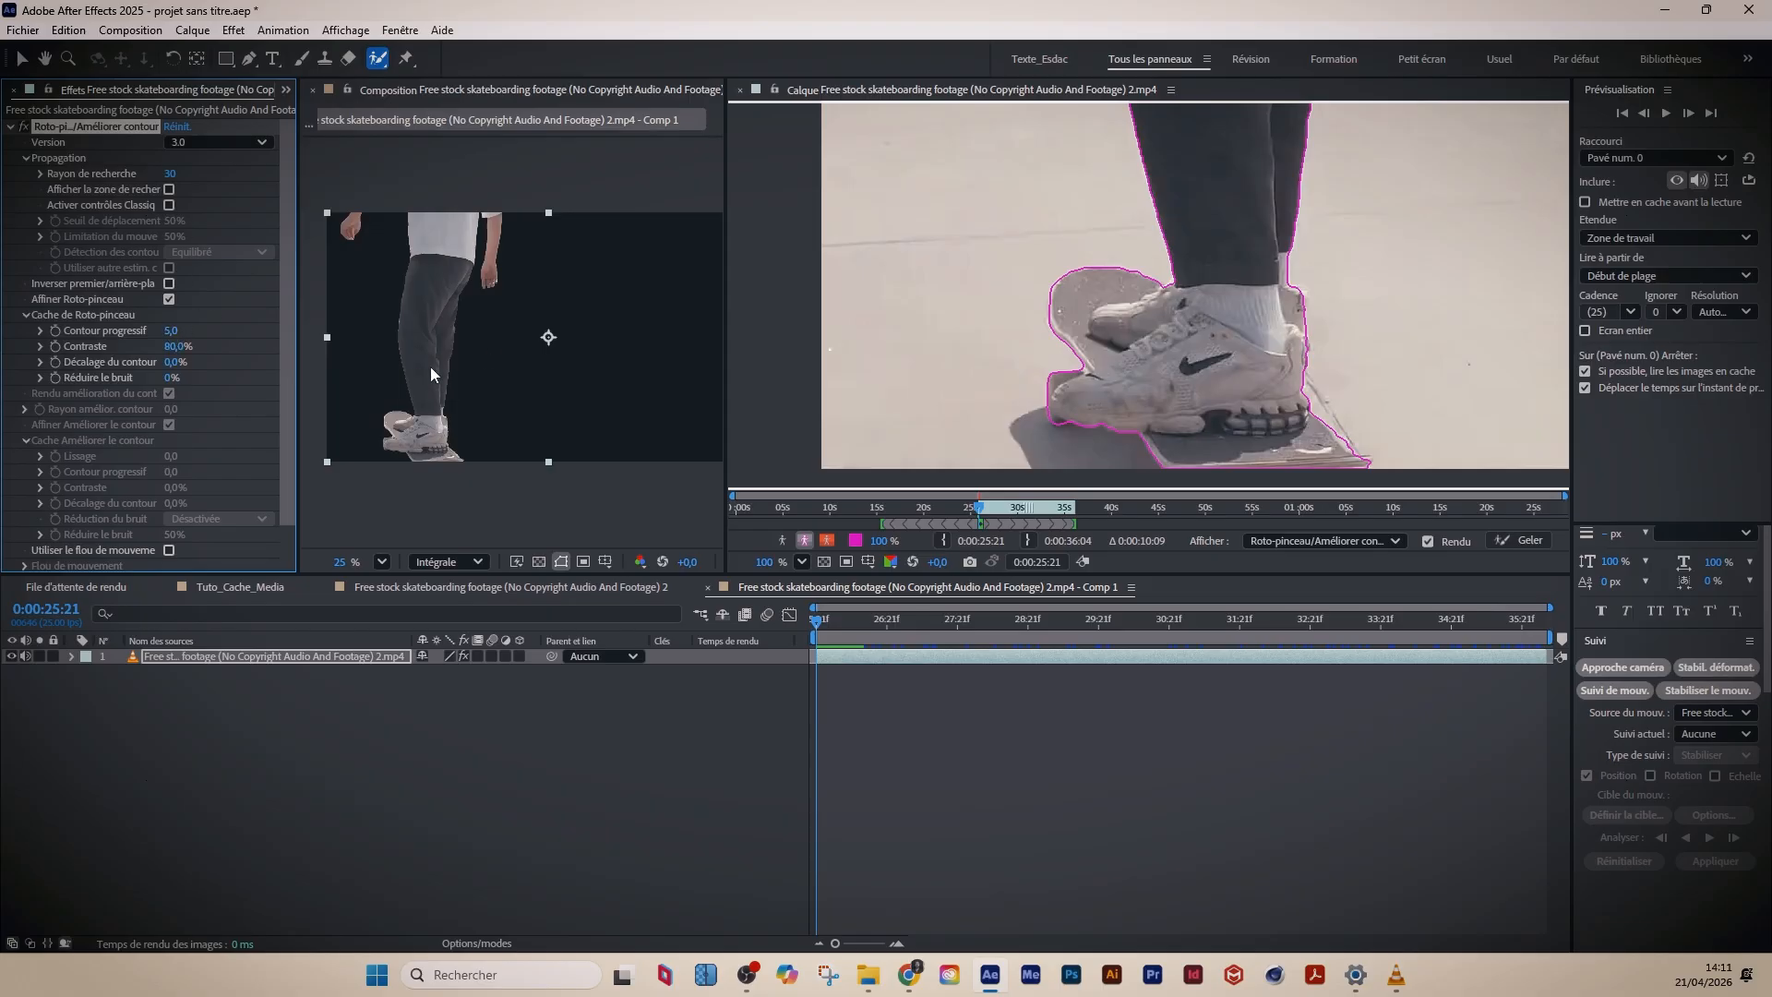
# - Examine the skater's cutout, the Roto Brush matte settings and the selection outline over the whole frame
pyautogui.scroll(5, 391, 290)
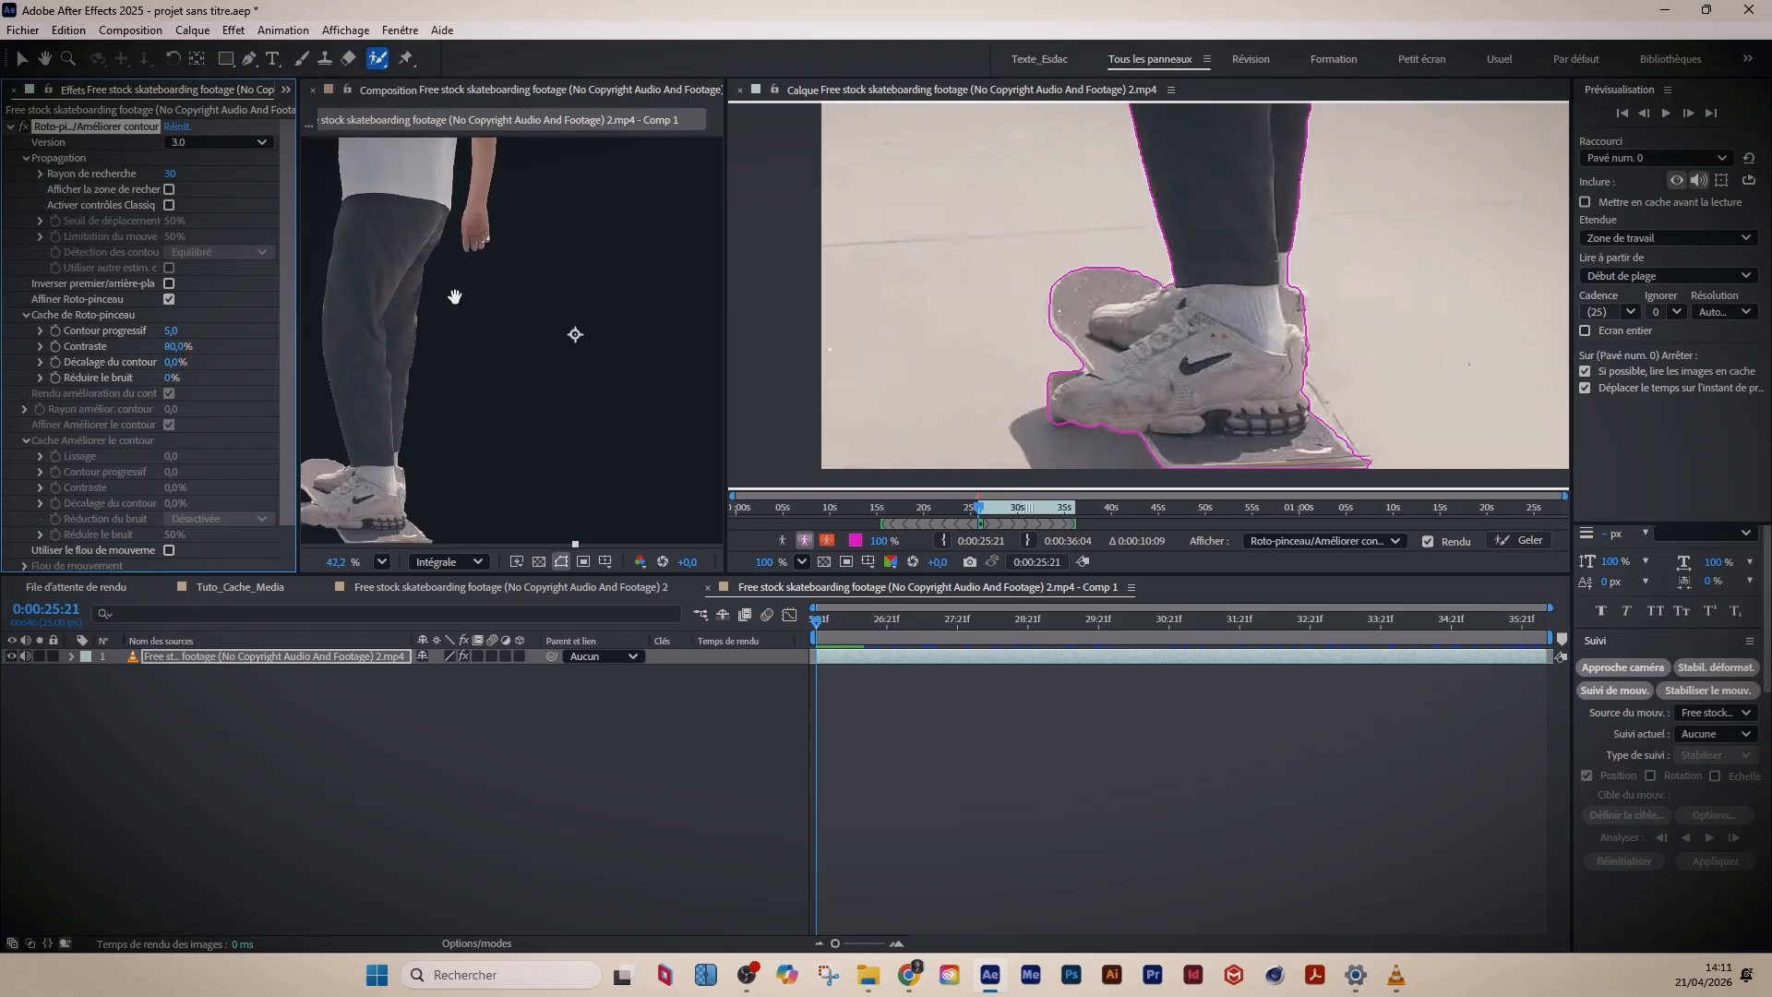
pyautogui.moveTo(458, 292)
pyautogui.mouseDown()
pyautogui.moveTo(704, 367)
pyautogui.moveTo(557, 245)
pyautogui.mouseUp()
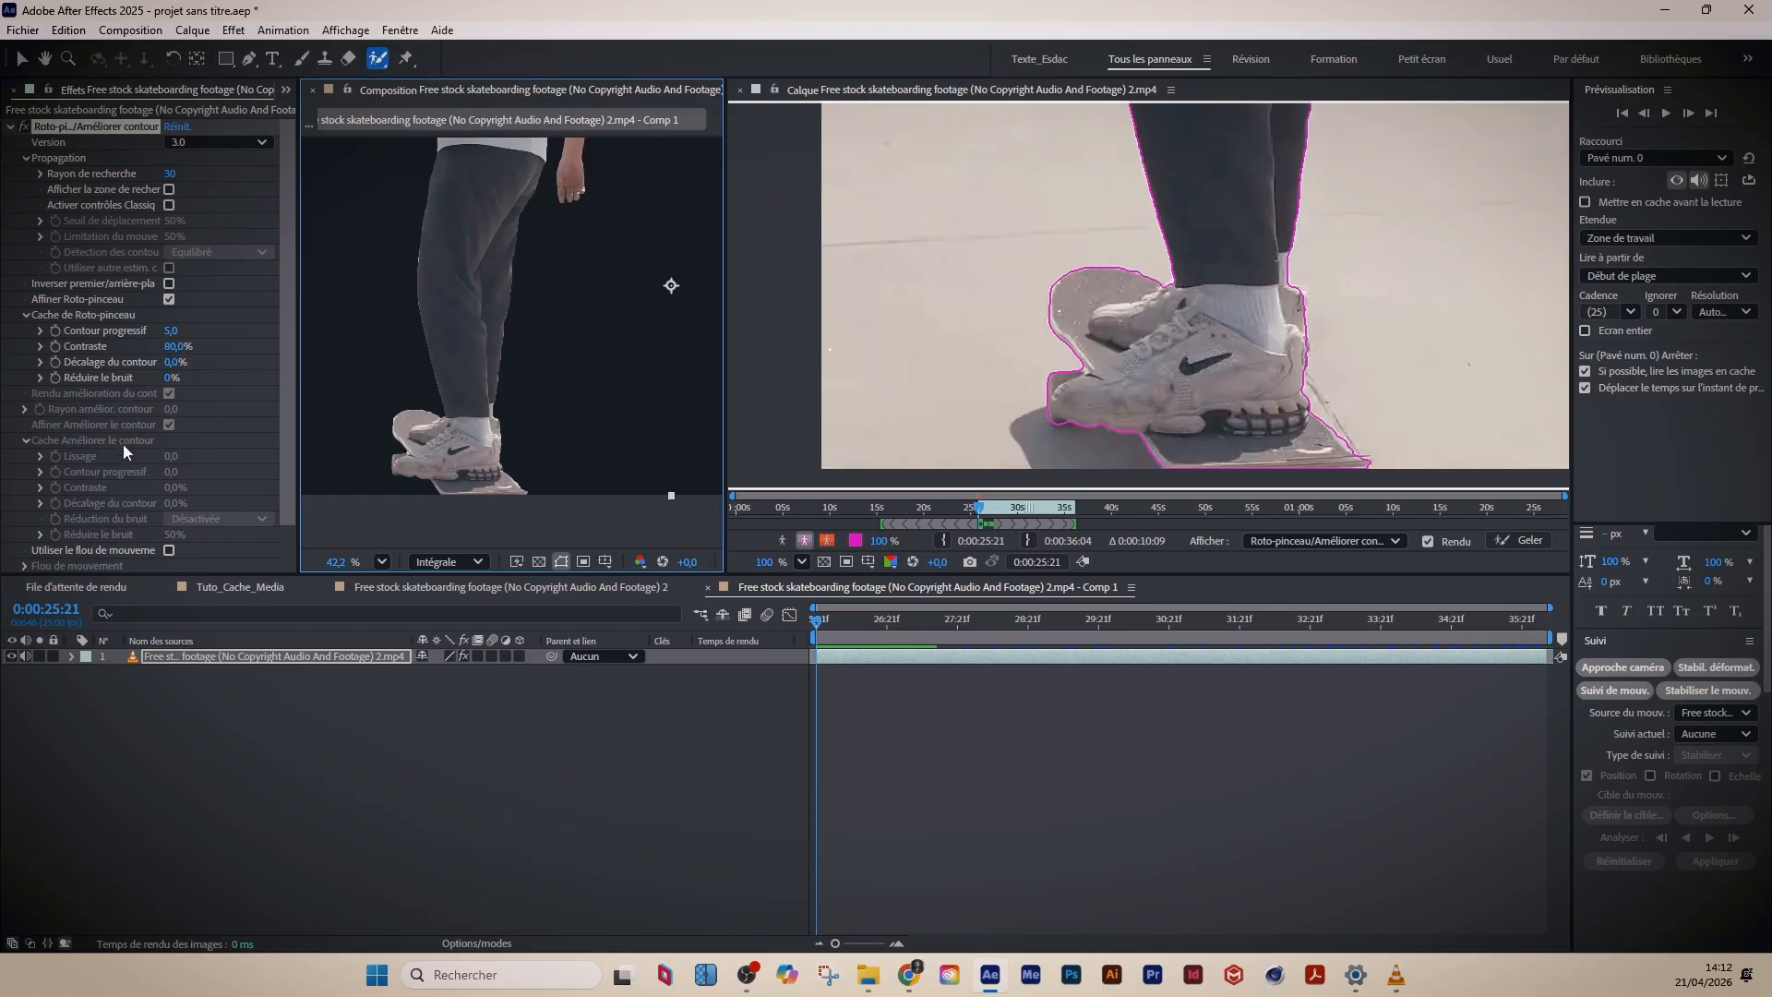
pyautogui.scroll(-1, 117, 480)
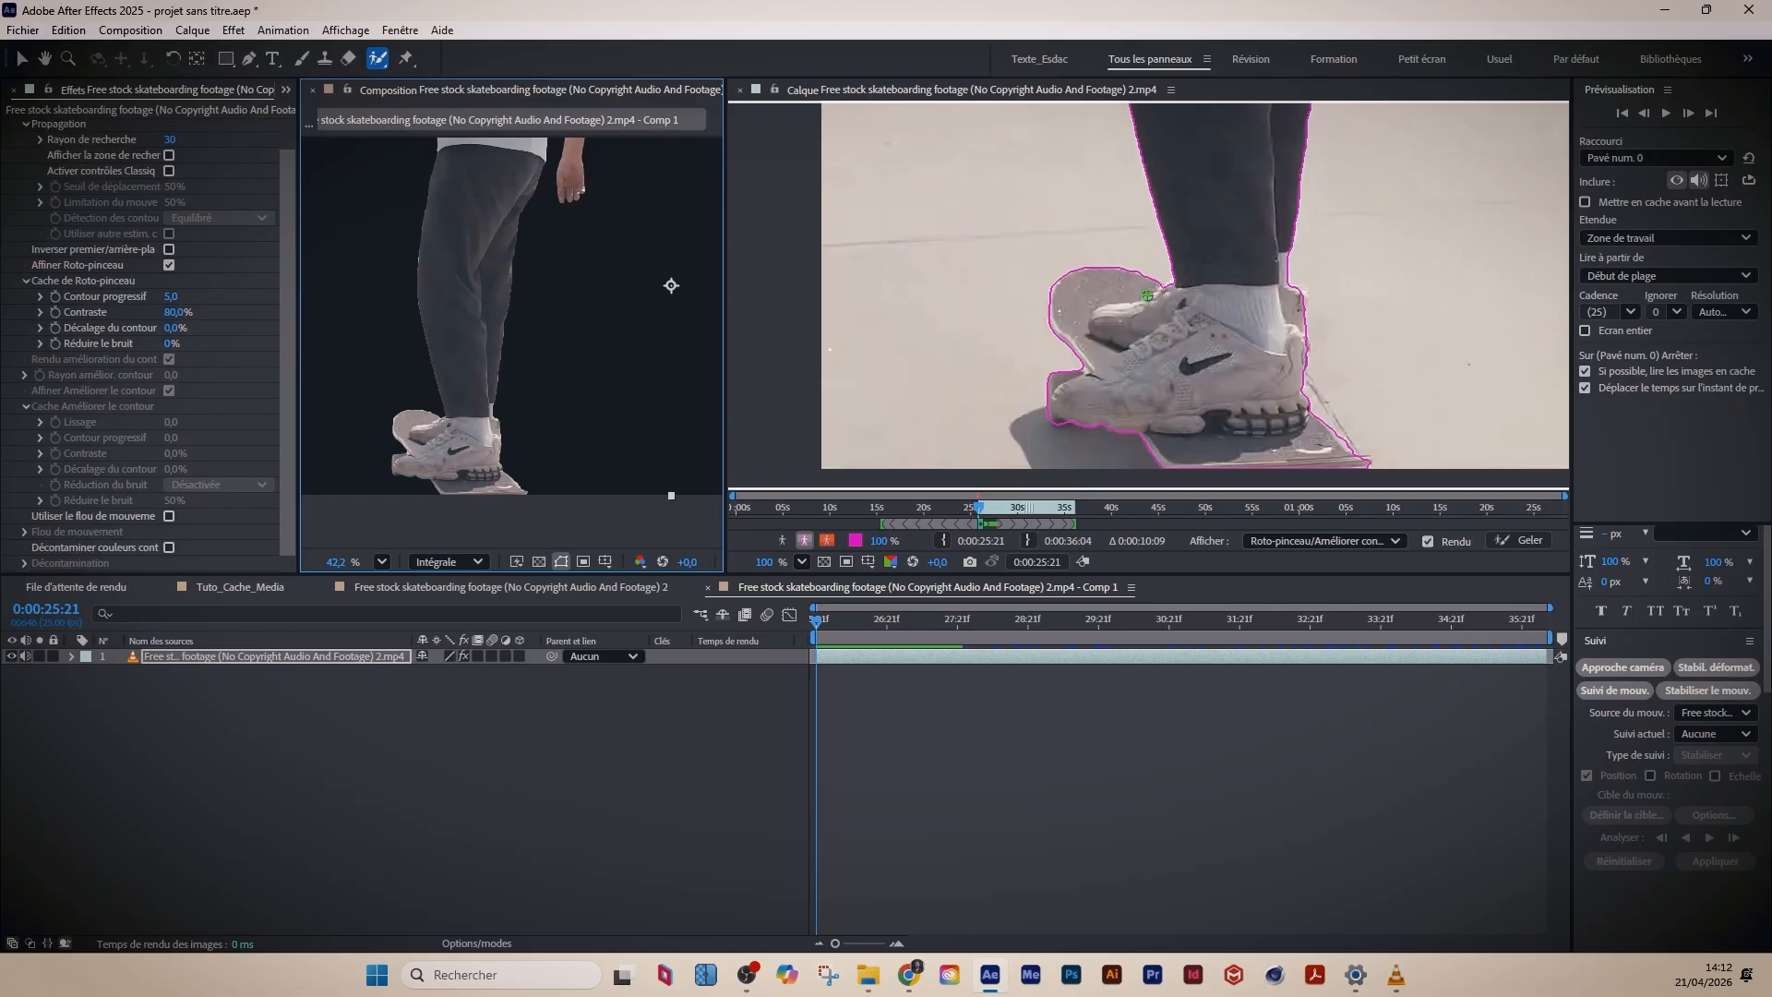
pyautogui.scroll(-3, 1147, 296)
pyautogui.scroll(-4, 1009, 341)
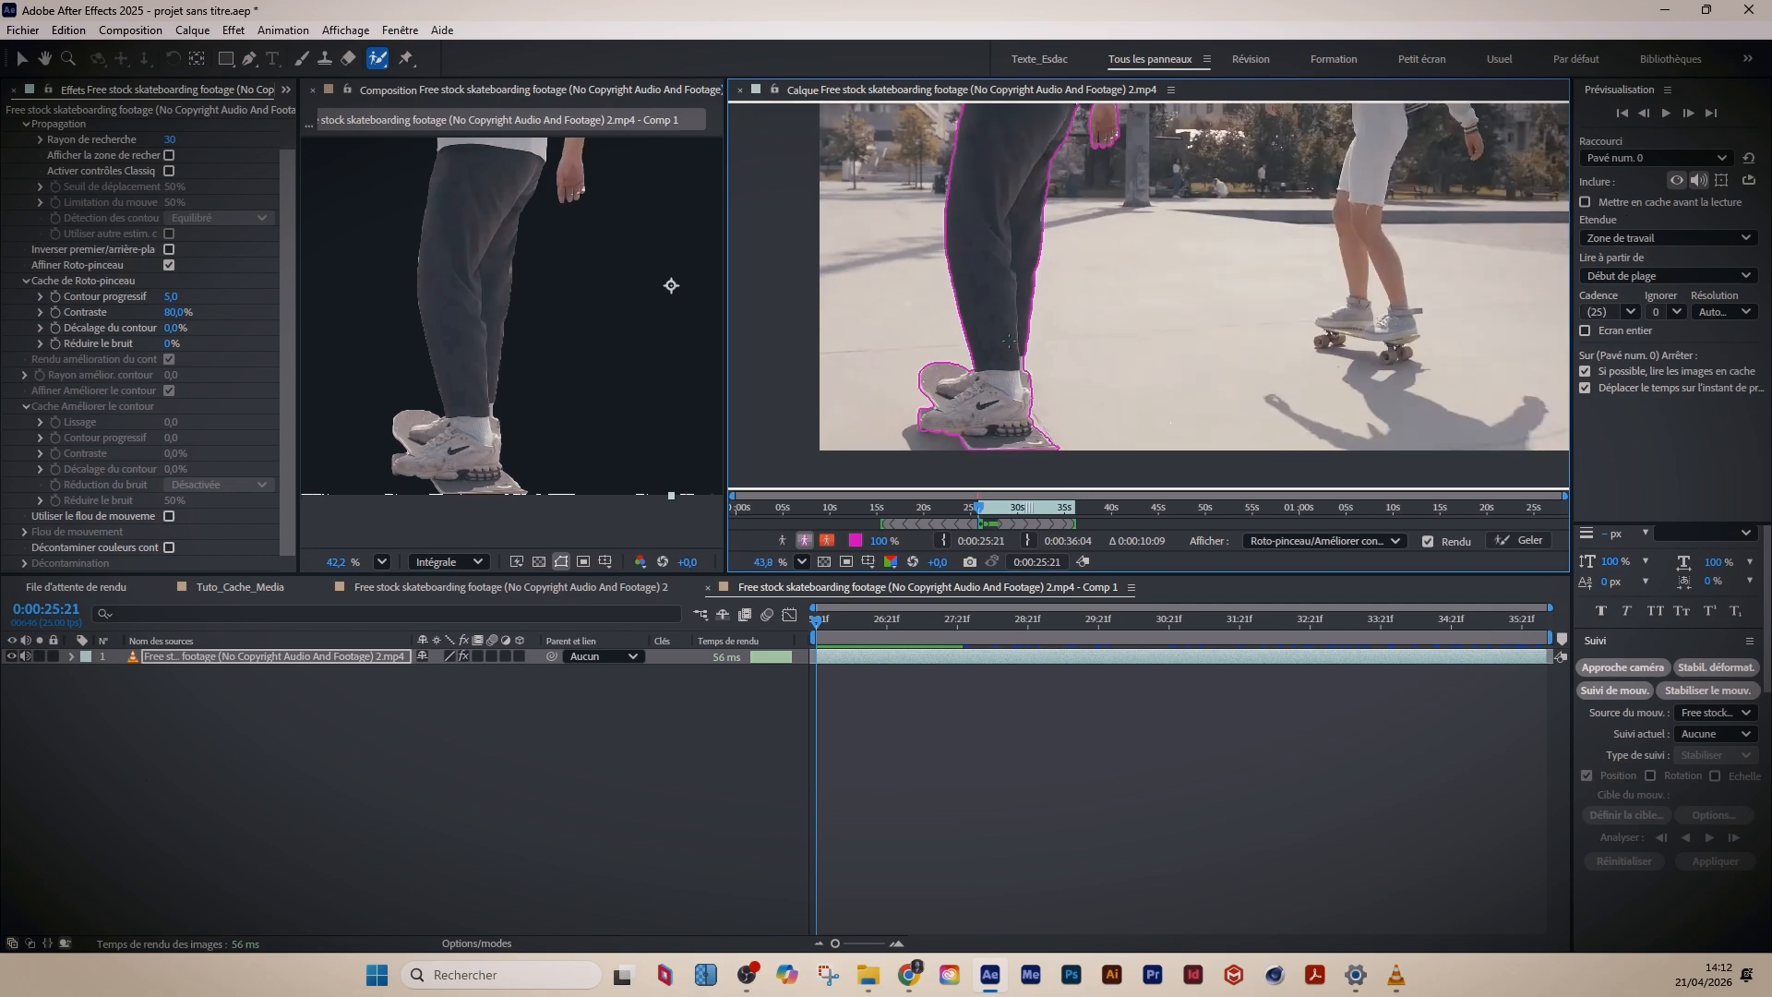
pyautogui.scroll(-1, 1009, 340)
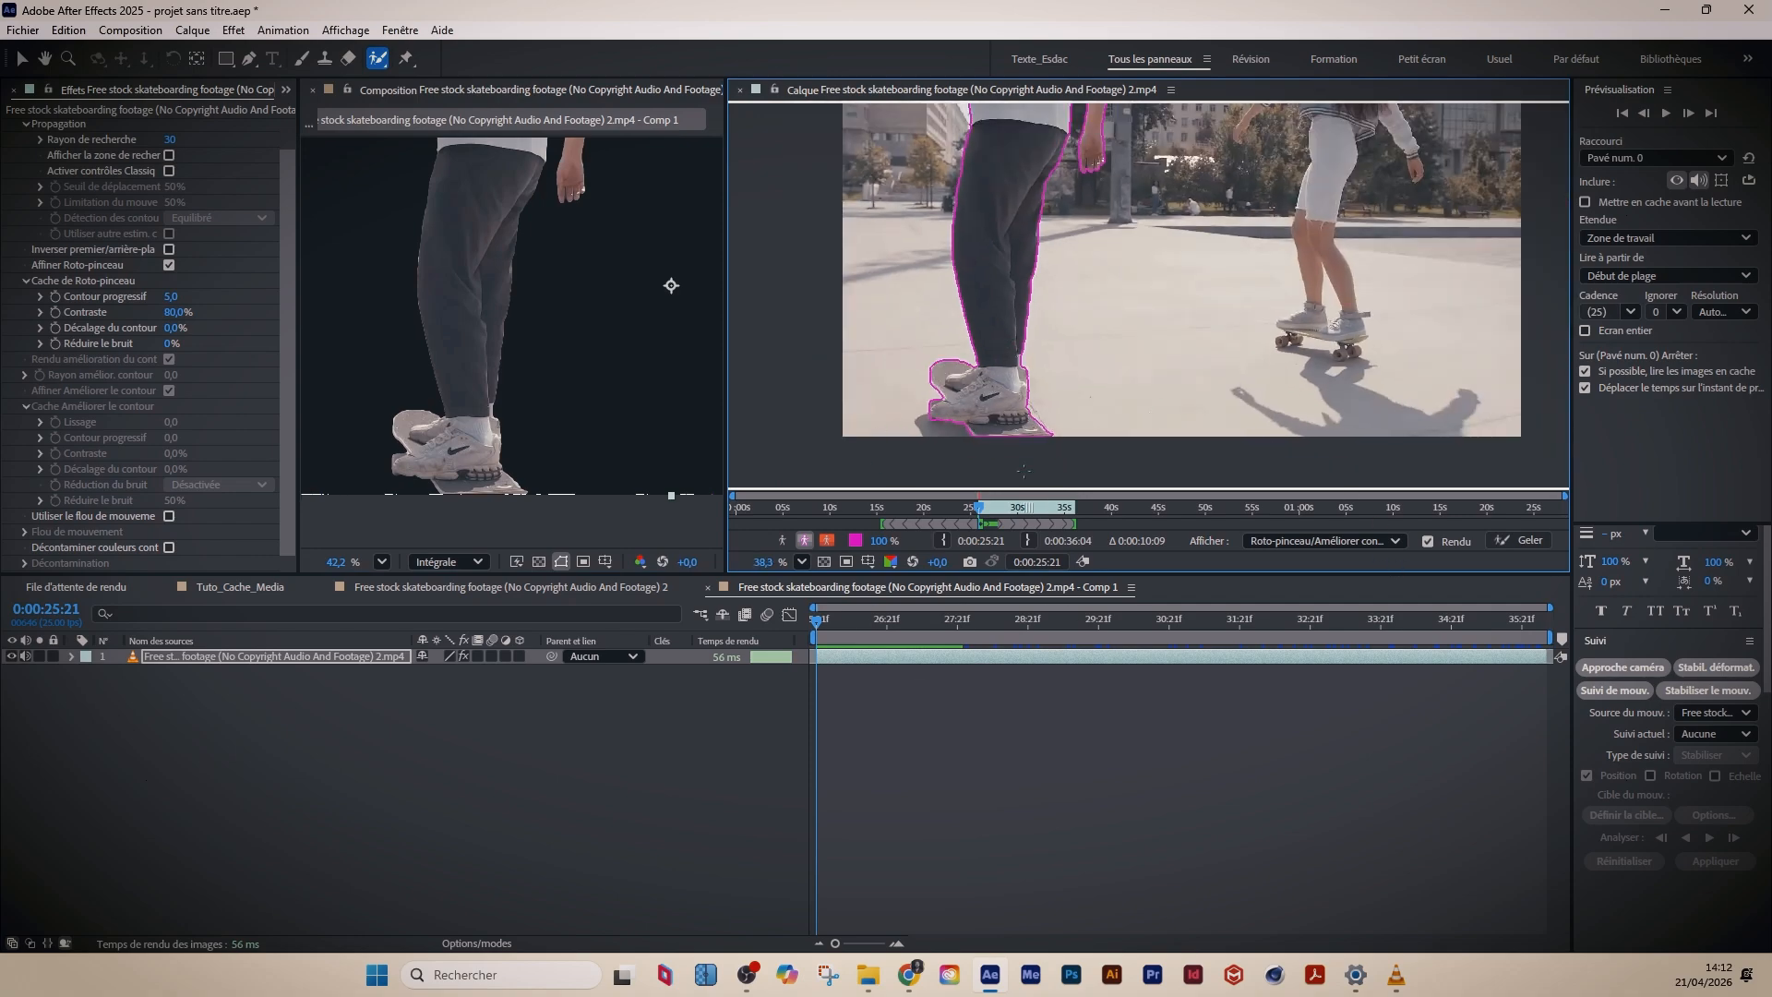
pyautogui.moveTo(1055, 267); pyautogui.dragTo(1016, 293)
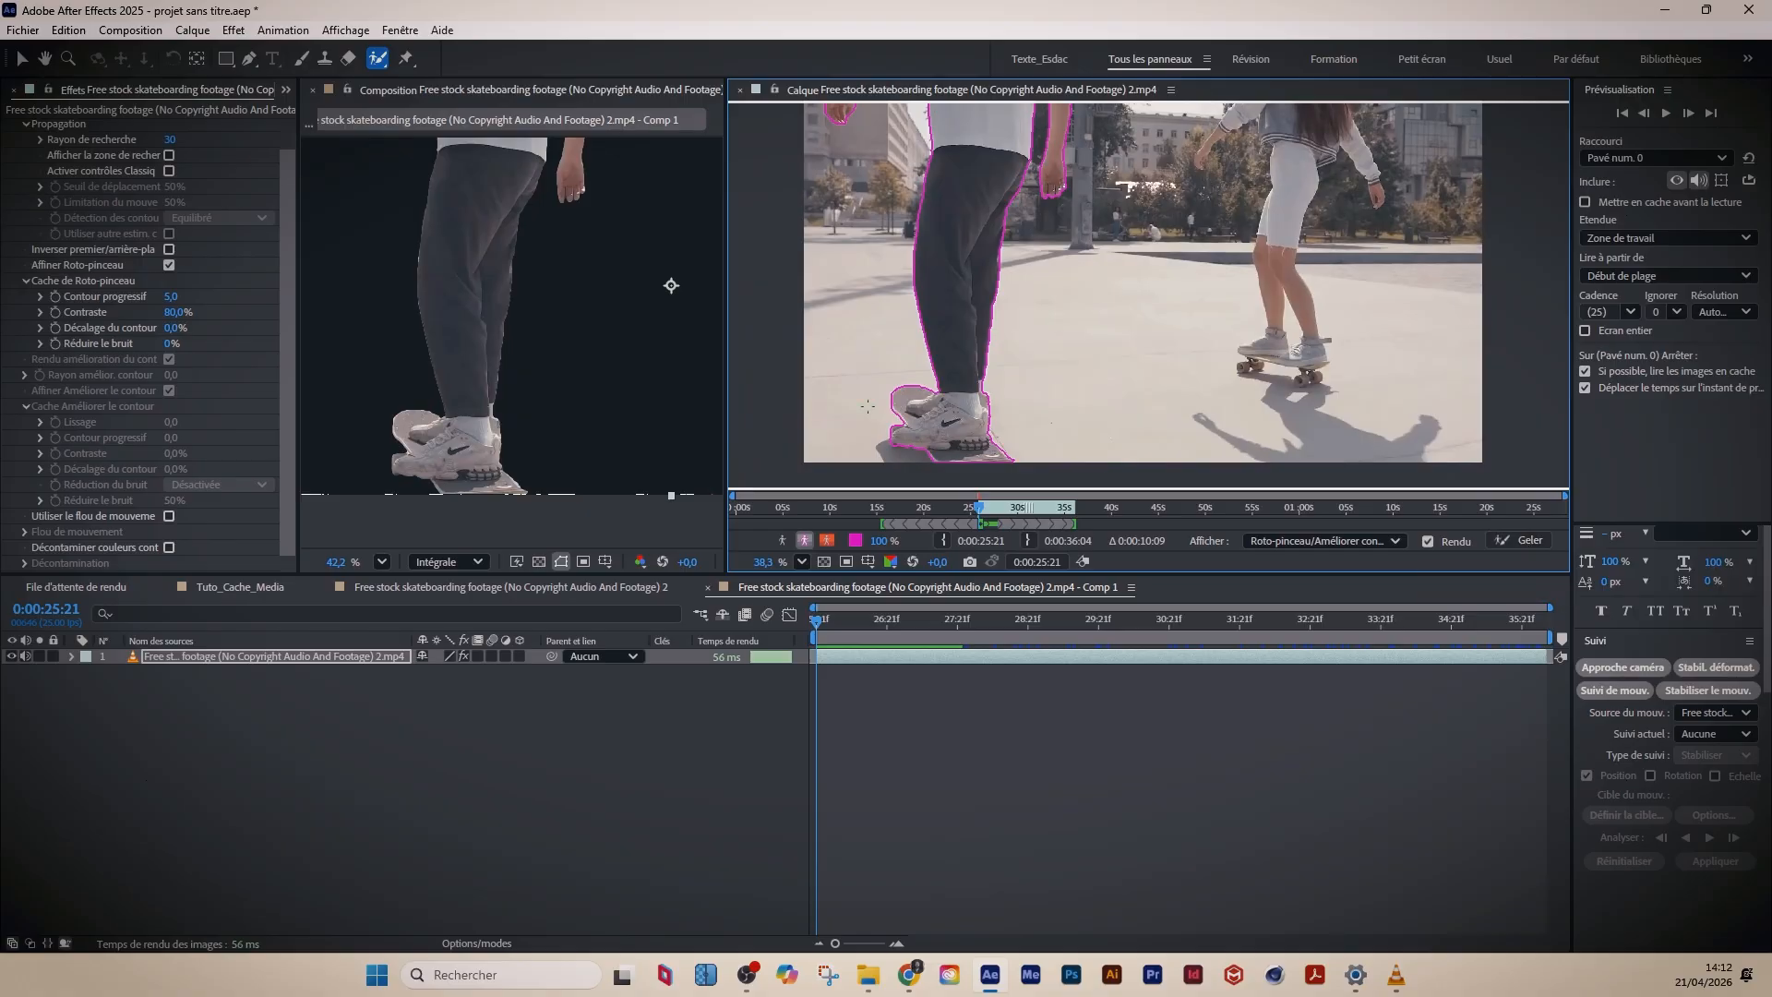
# - Keep the Roto Brush/Refine Edge overlay displayed in the widened layer view and freeze the Roto Brush propagation
pyautogui.moveTo(726, 386); pyautogui.dragTo(646, 411)
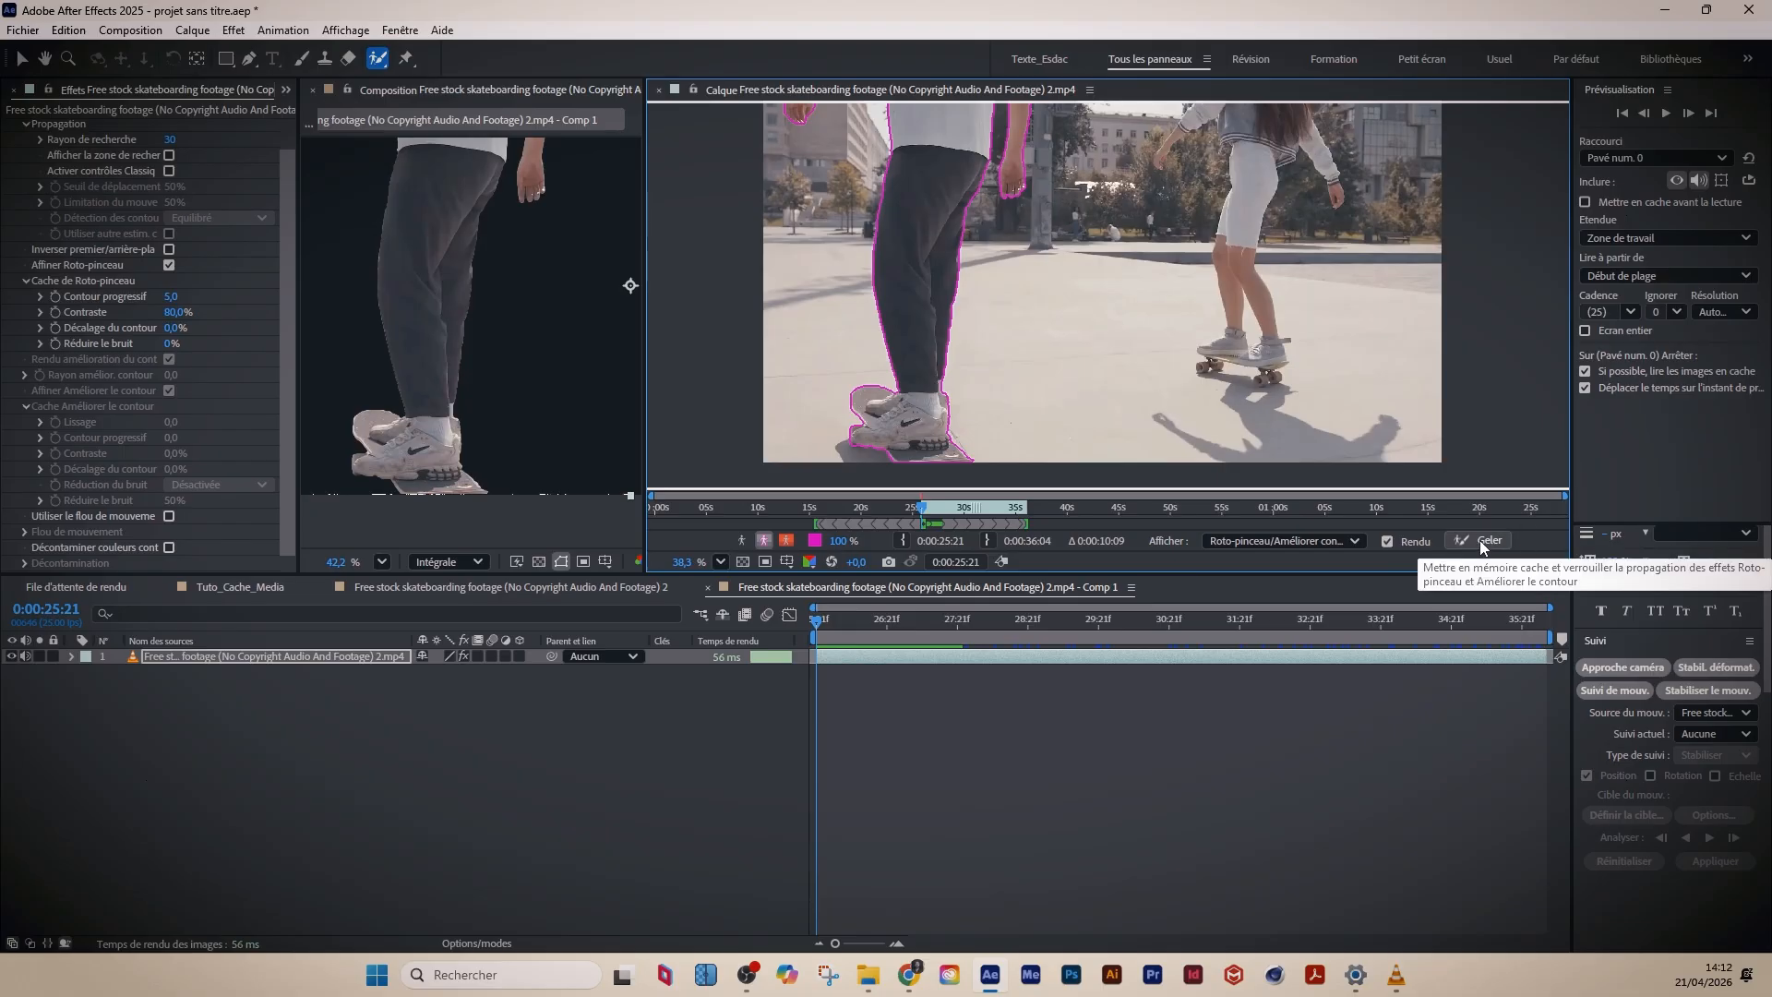
pyautogui.click(1297, 540)
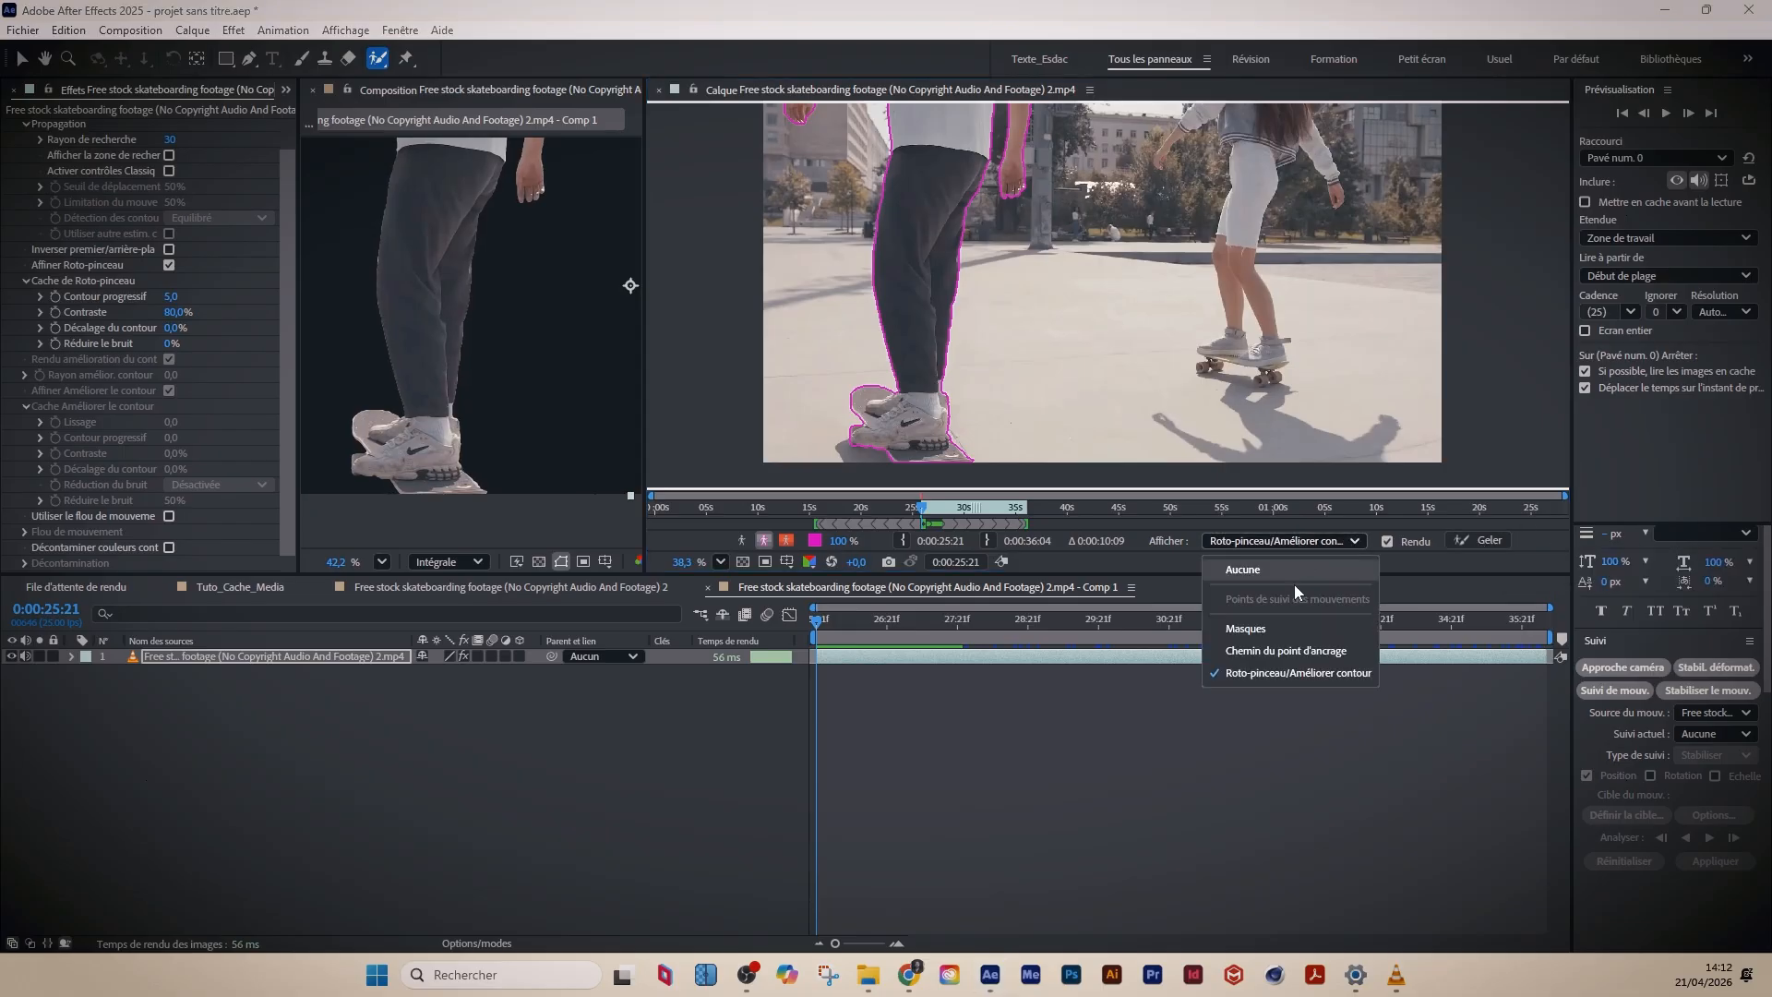
pyautogui.click(1331, 675)
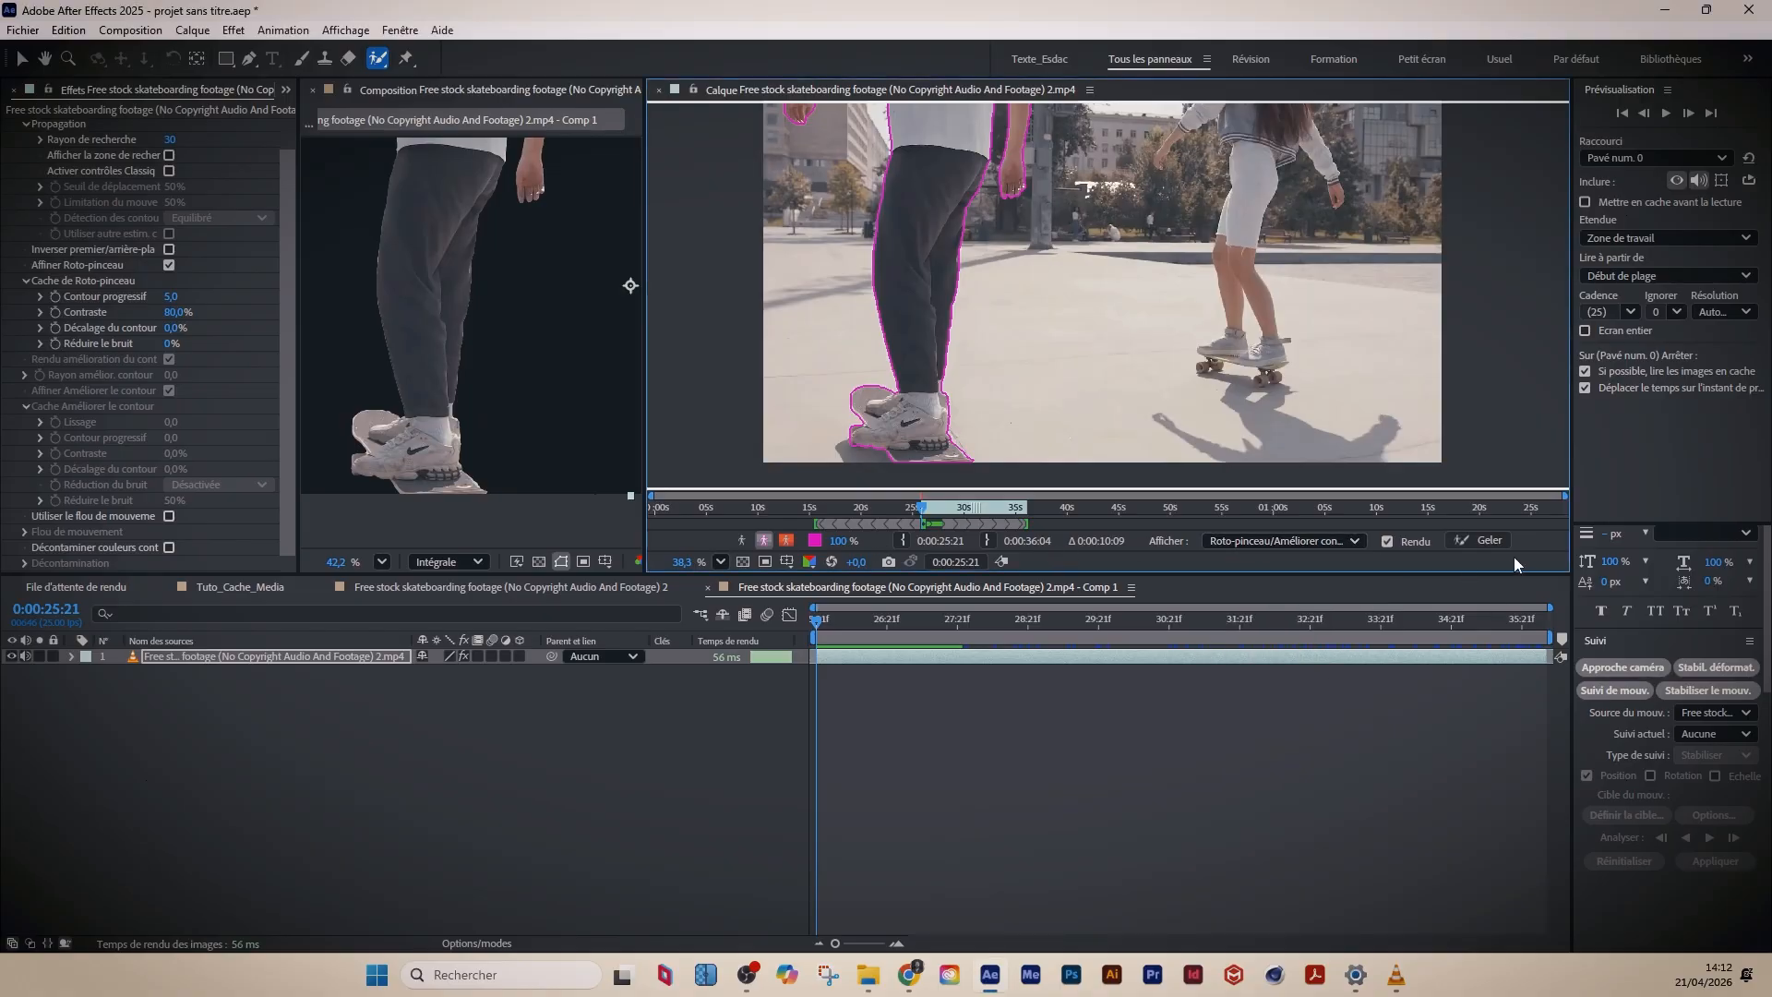
pyautogui.click(1474, 540)
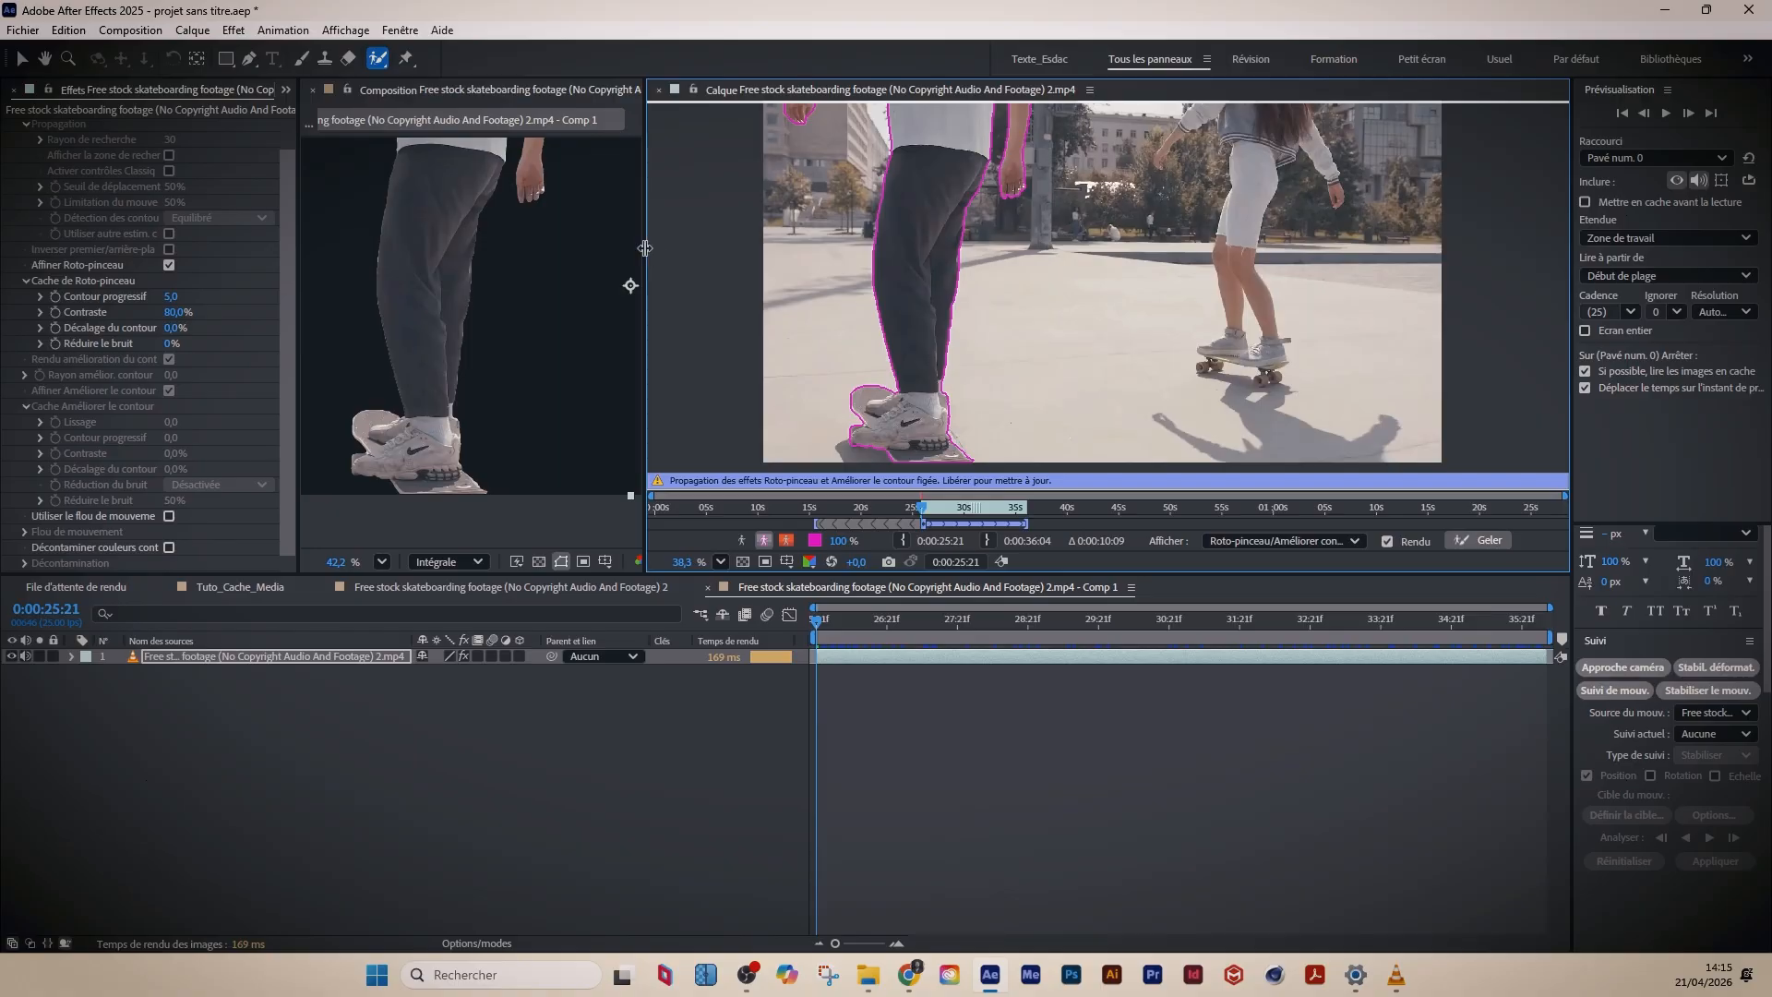
# - Enlarge the composition view and examine the frozen cutout of the nearer skater at the first frame
pyautogui.moveTo(644, 248); pyautogui.dragTo(1142, 248)
pyautogui.scroll(-2, 796, 297)
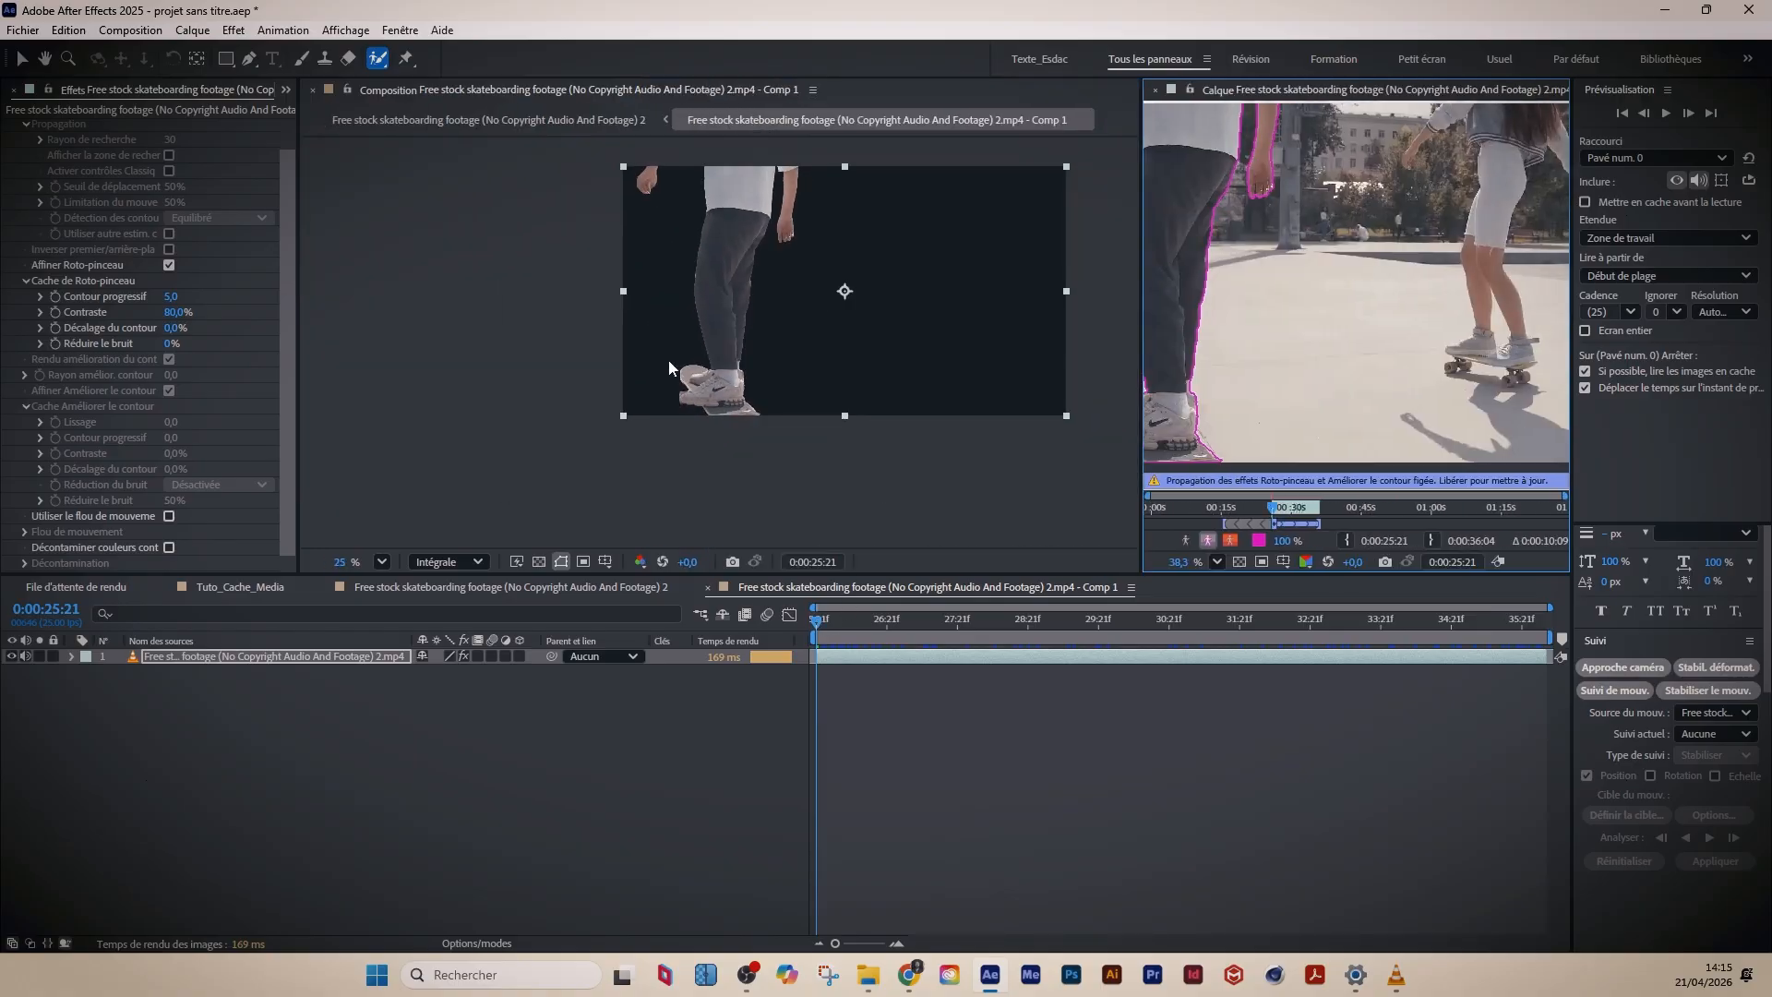
pyautogui.scroll(4, 669, 367)
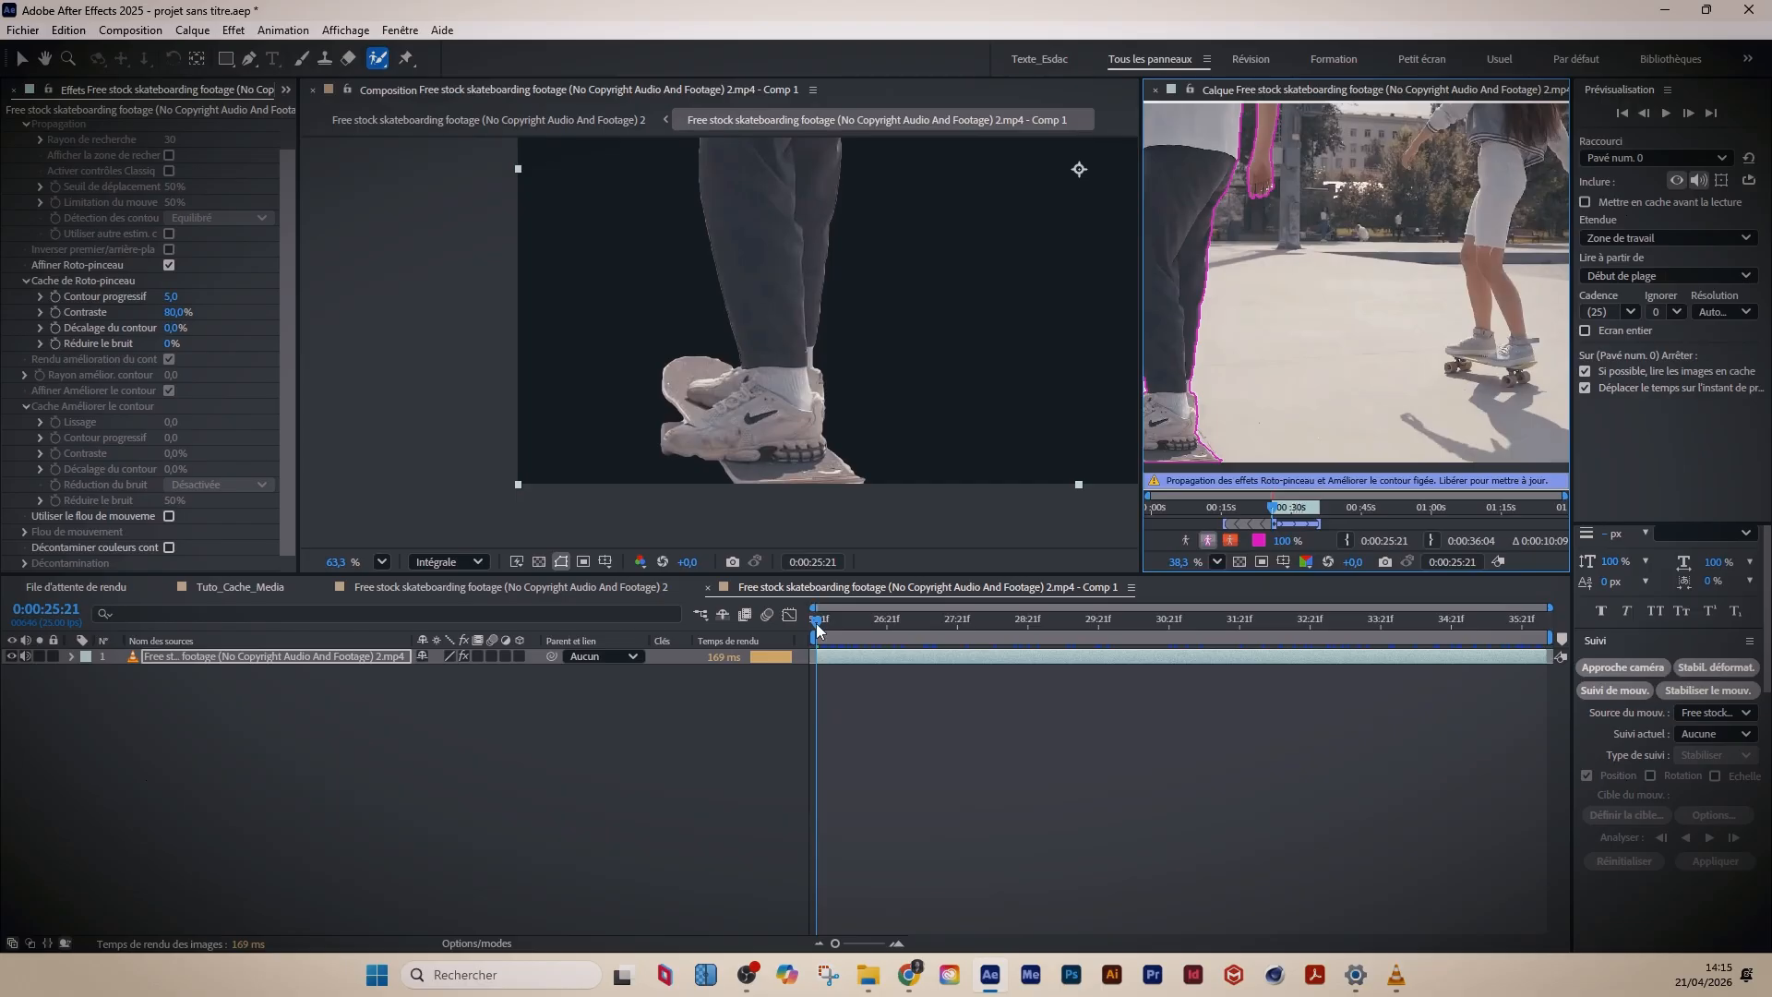
pyautogui.moveTo(817, 625); pyautogui.dragTo(811, 627)
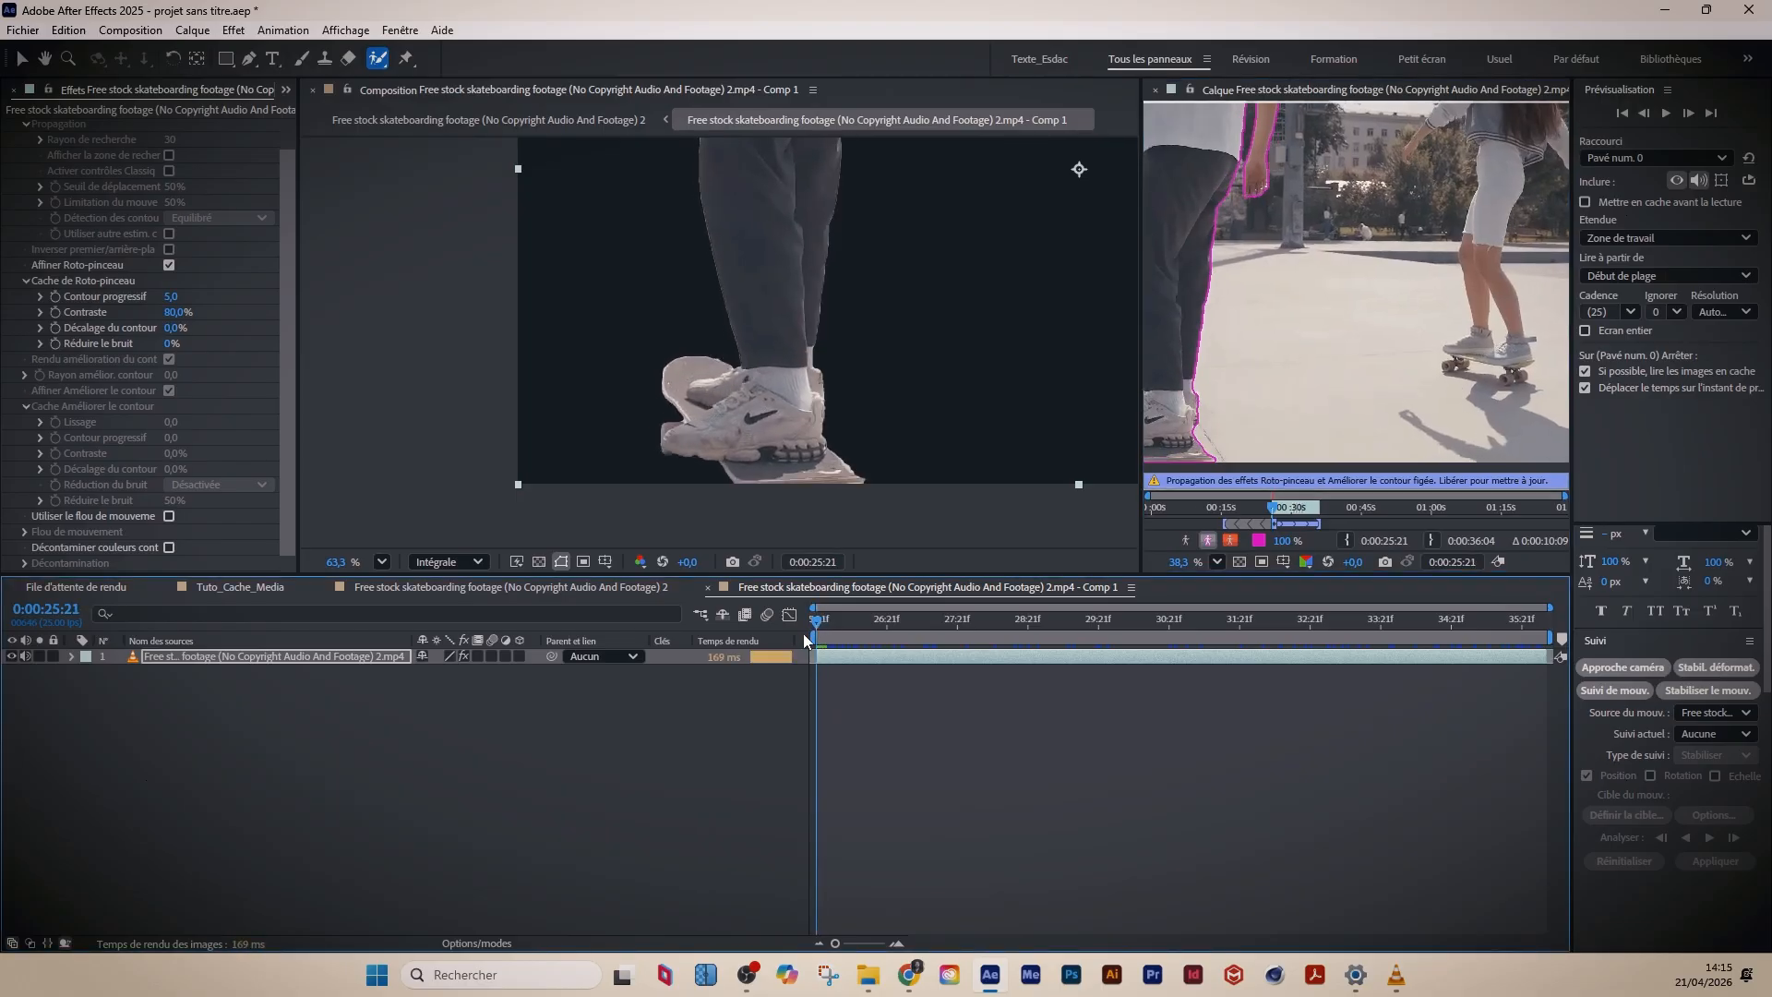
pyautogui.scroll(-3, 757, 386)
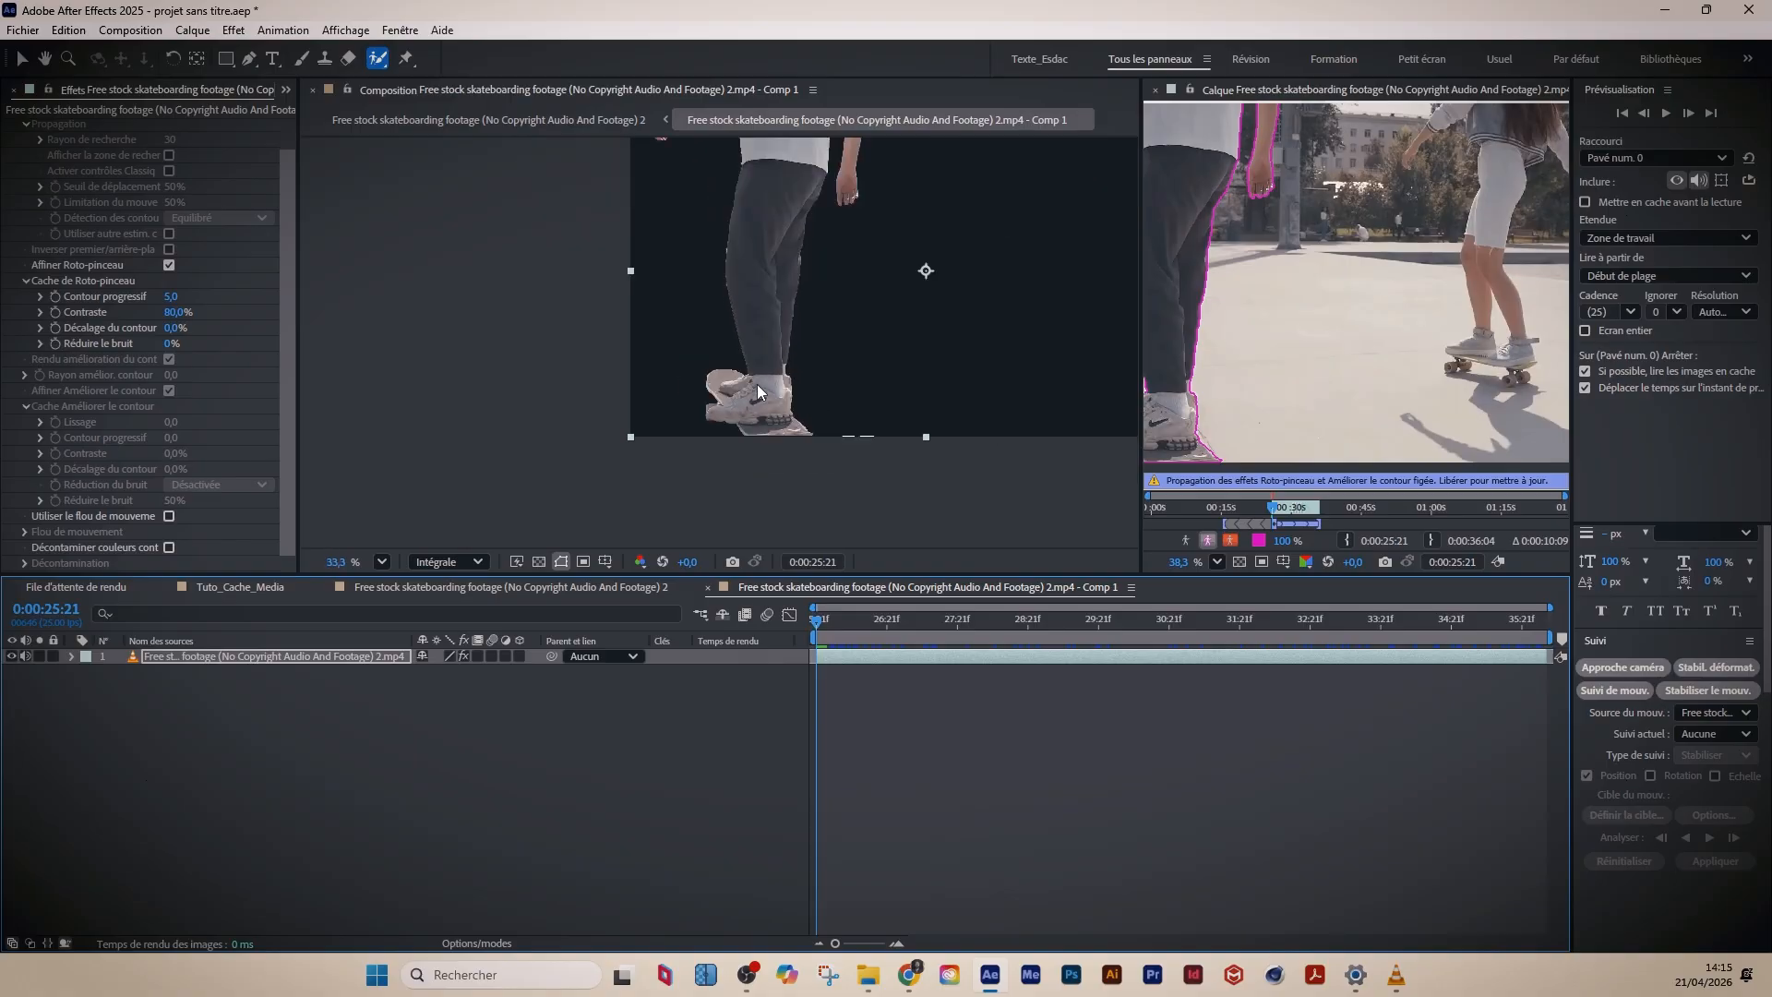
pyautogui.scroll(-1, 757, 386)
pyautogui.moveTo(840, 310); pyautogui.dragTo(704, 360)
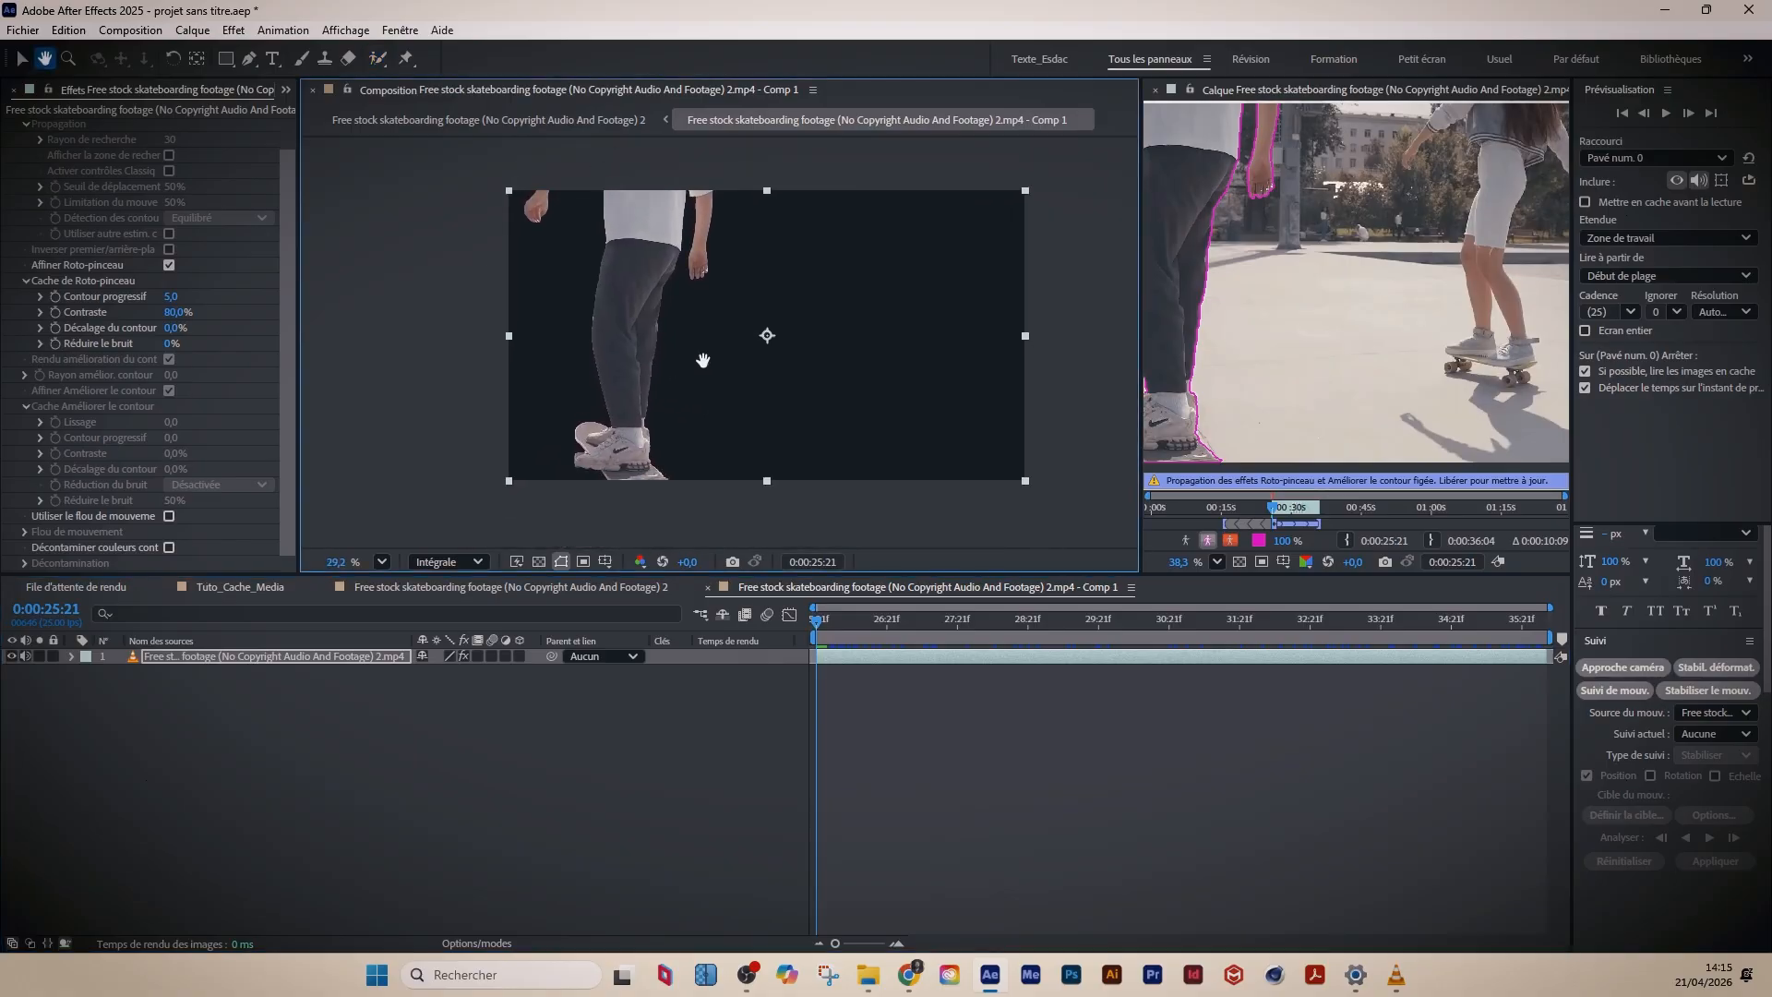
# - Duplicate the skateboarding footage layer that carries the frozen Roto Brush cutout
pyautogui.click(539, 735)
pyautogui.click(258, 656)
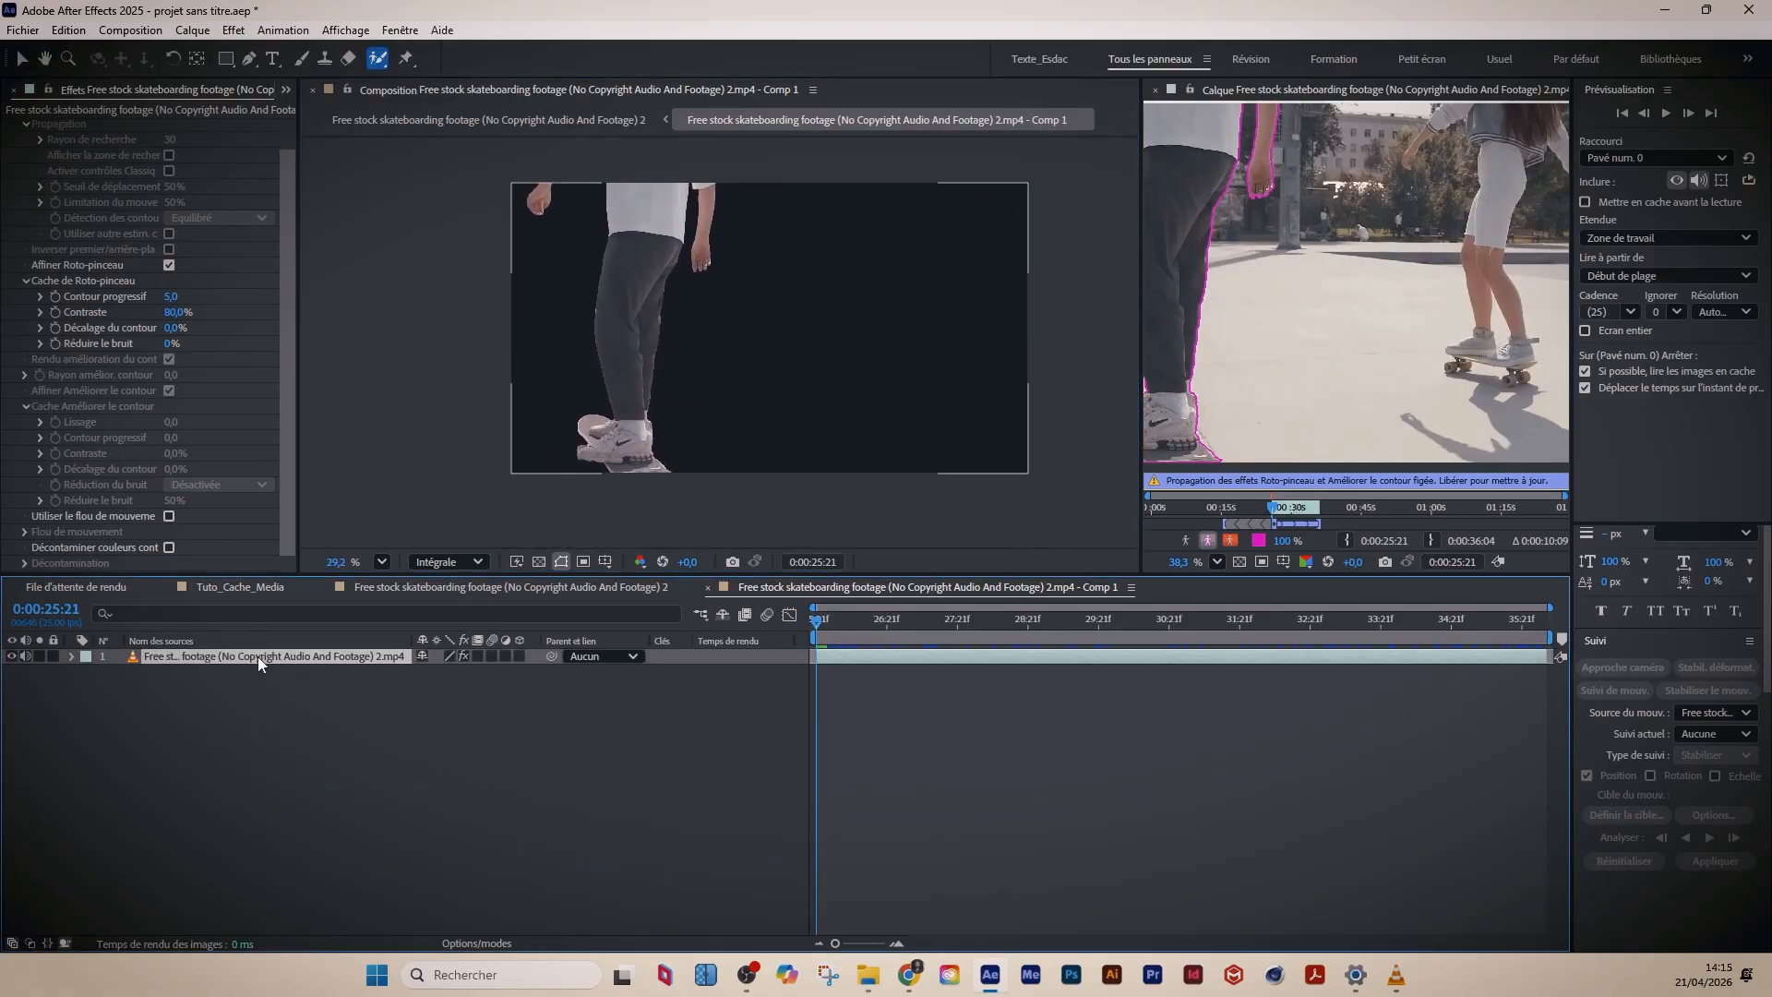
pyautogui.hotkey('ctrl', 'd')
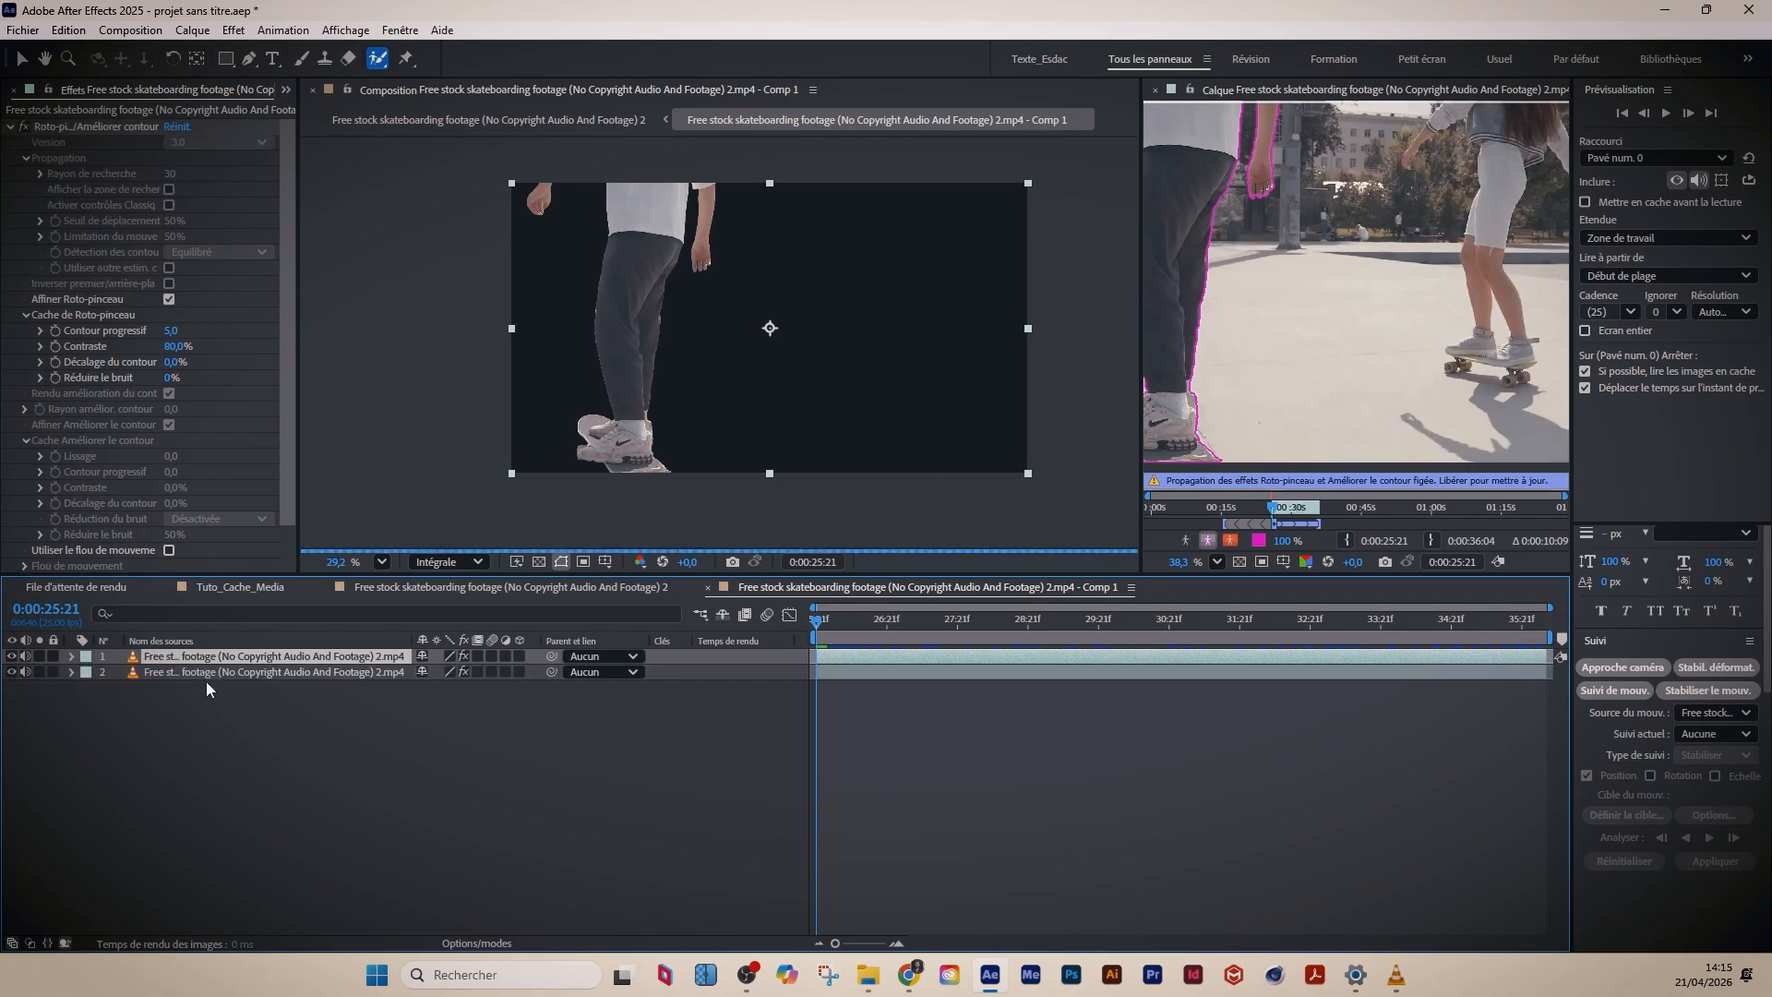
# - Remove the Roto Brush & Refine Edge effect from the lower footage copy so it serves as the full background
pyautogui.click(204, 672)
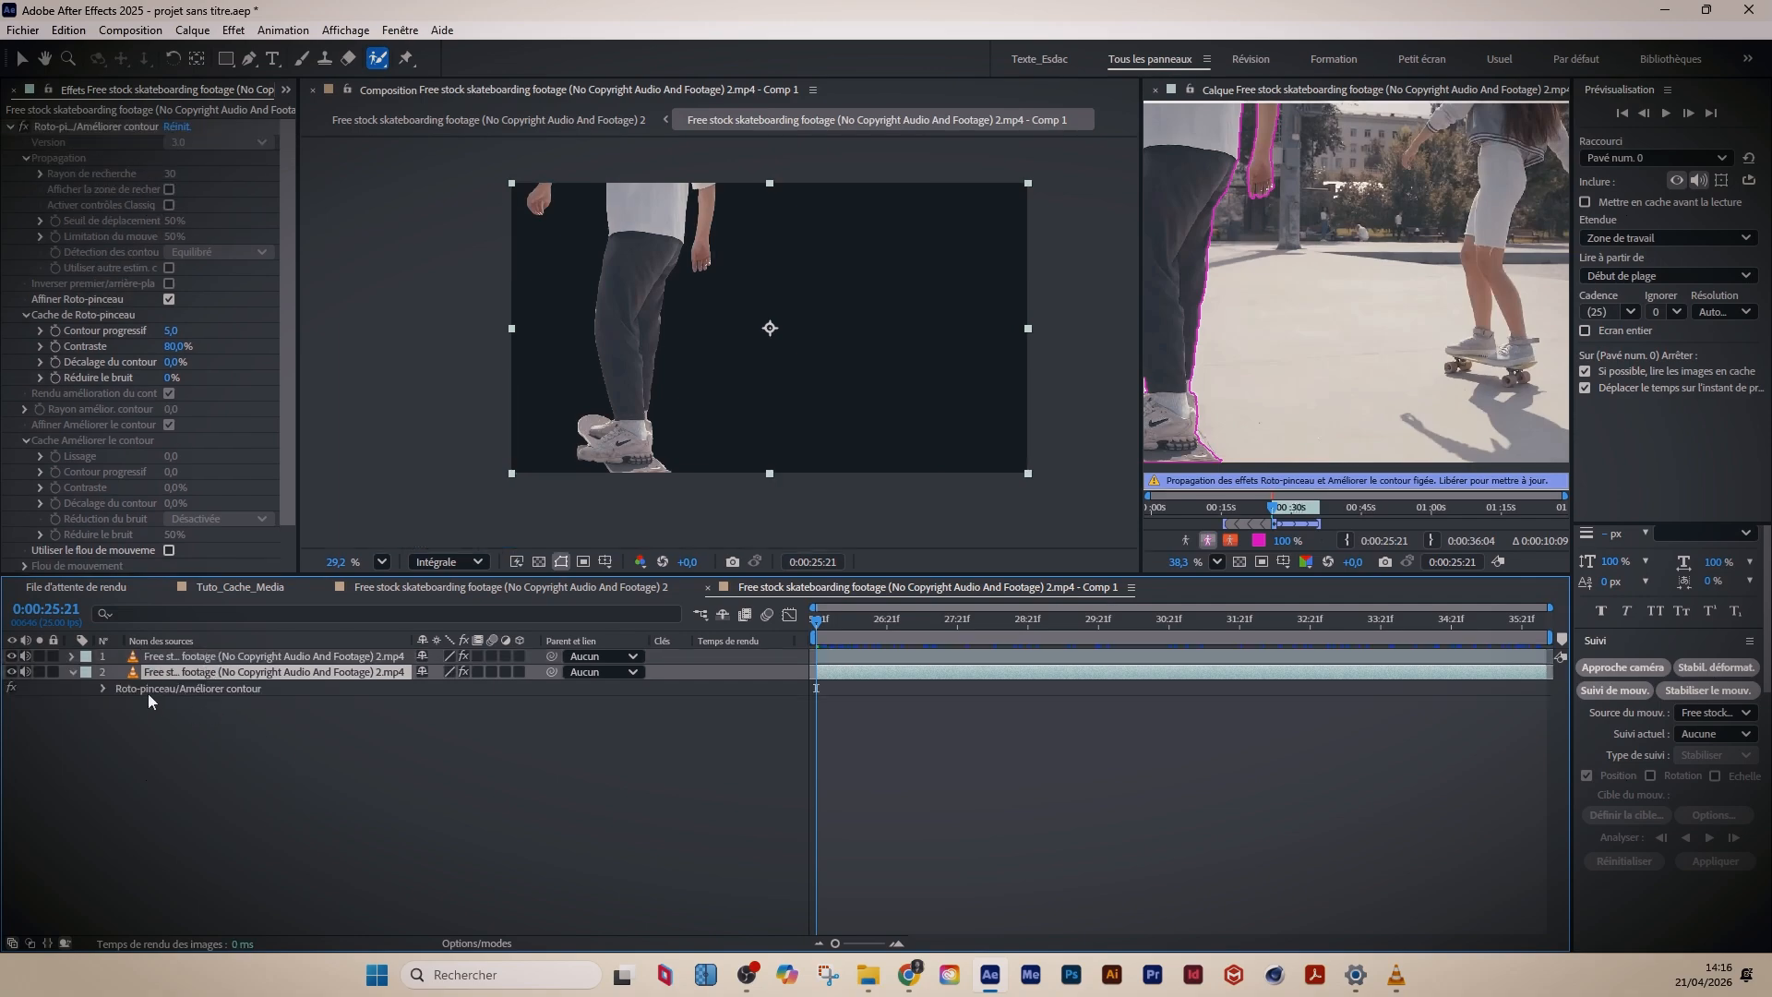
pyautogui.press('e')
pyautogui.press('e')
pyautogui.click(11, 689)
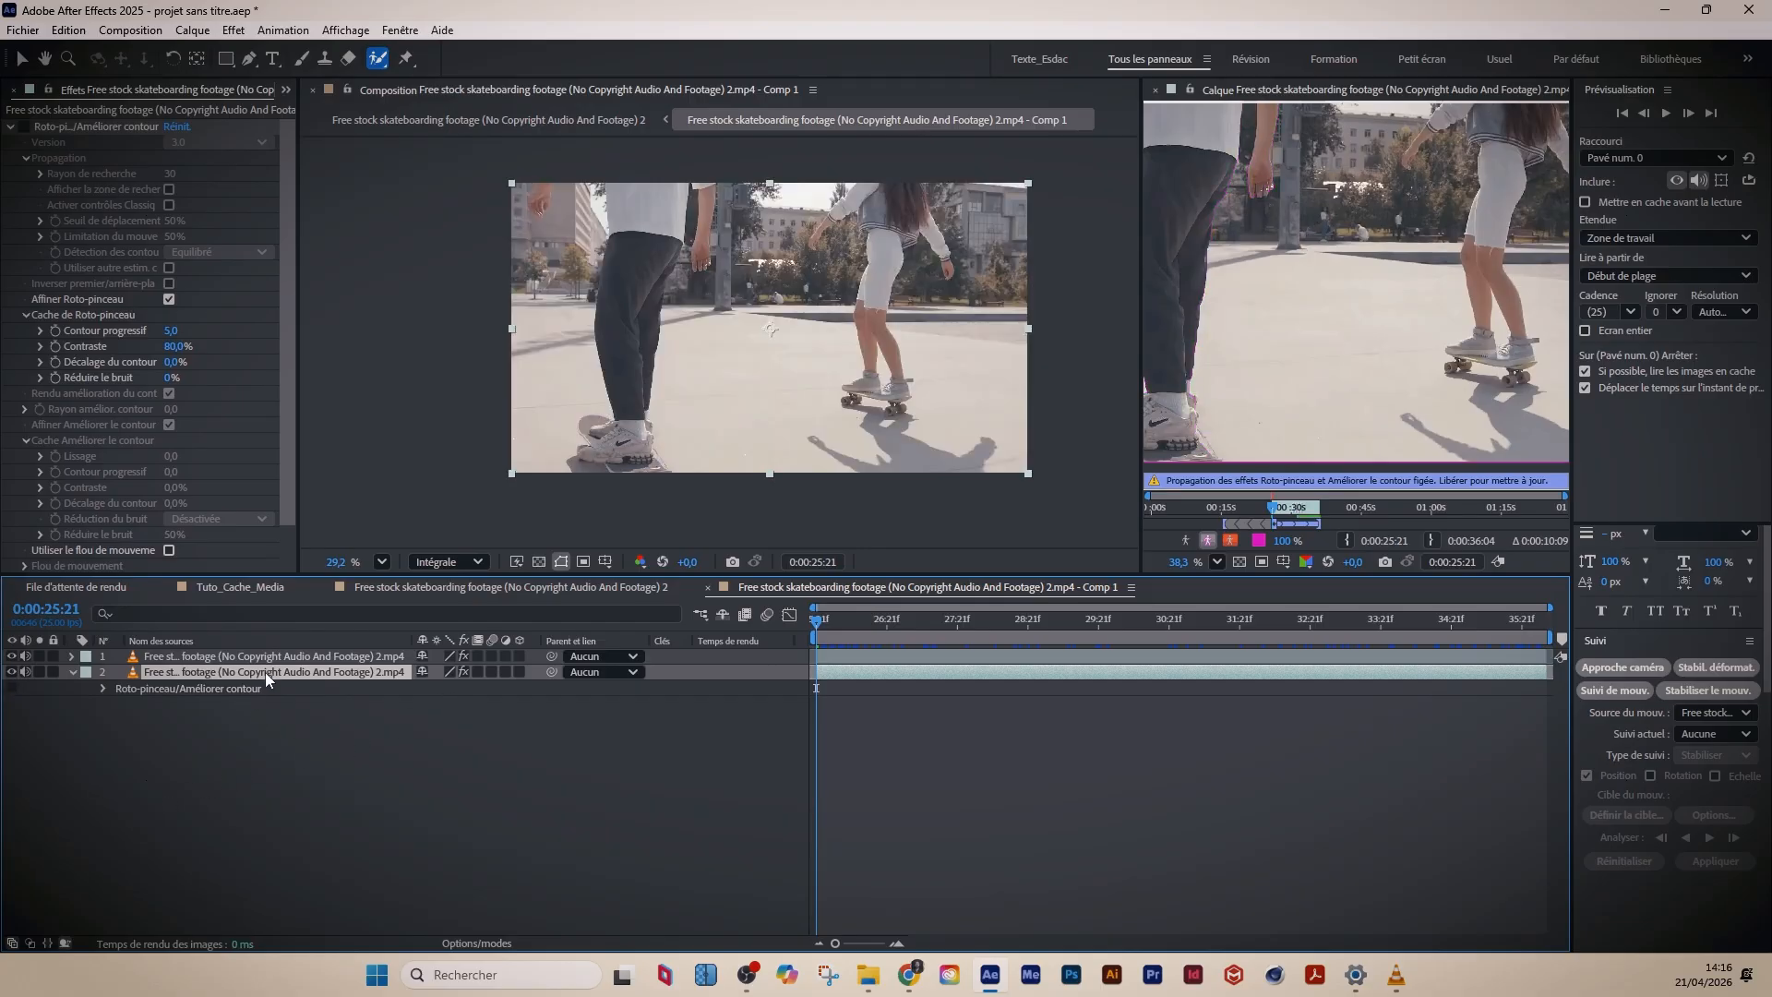
pyautogui.click(227, 689)
pyautogui.press('Delete')
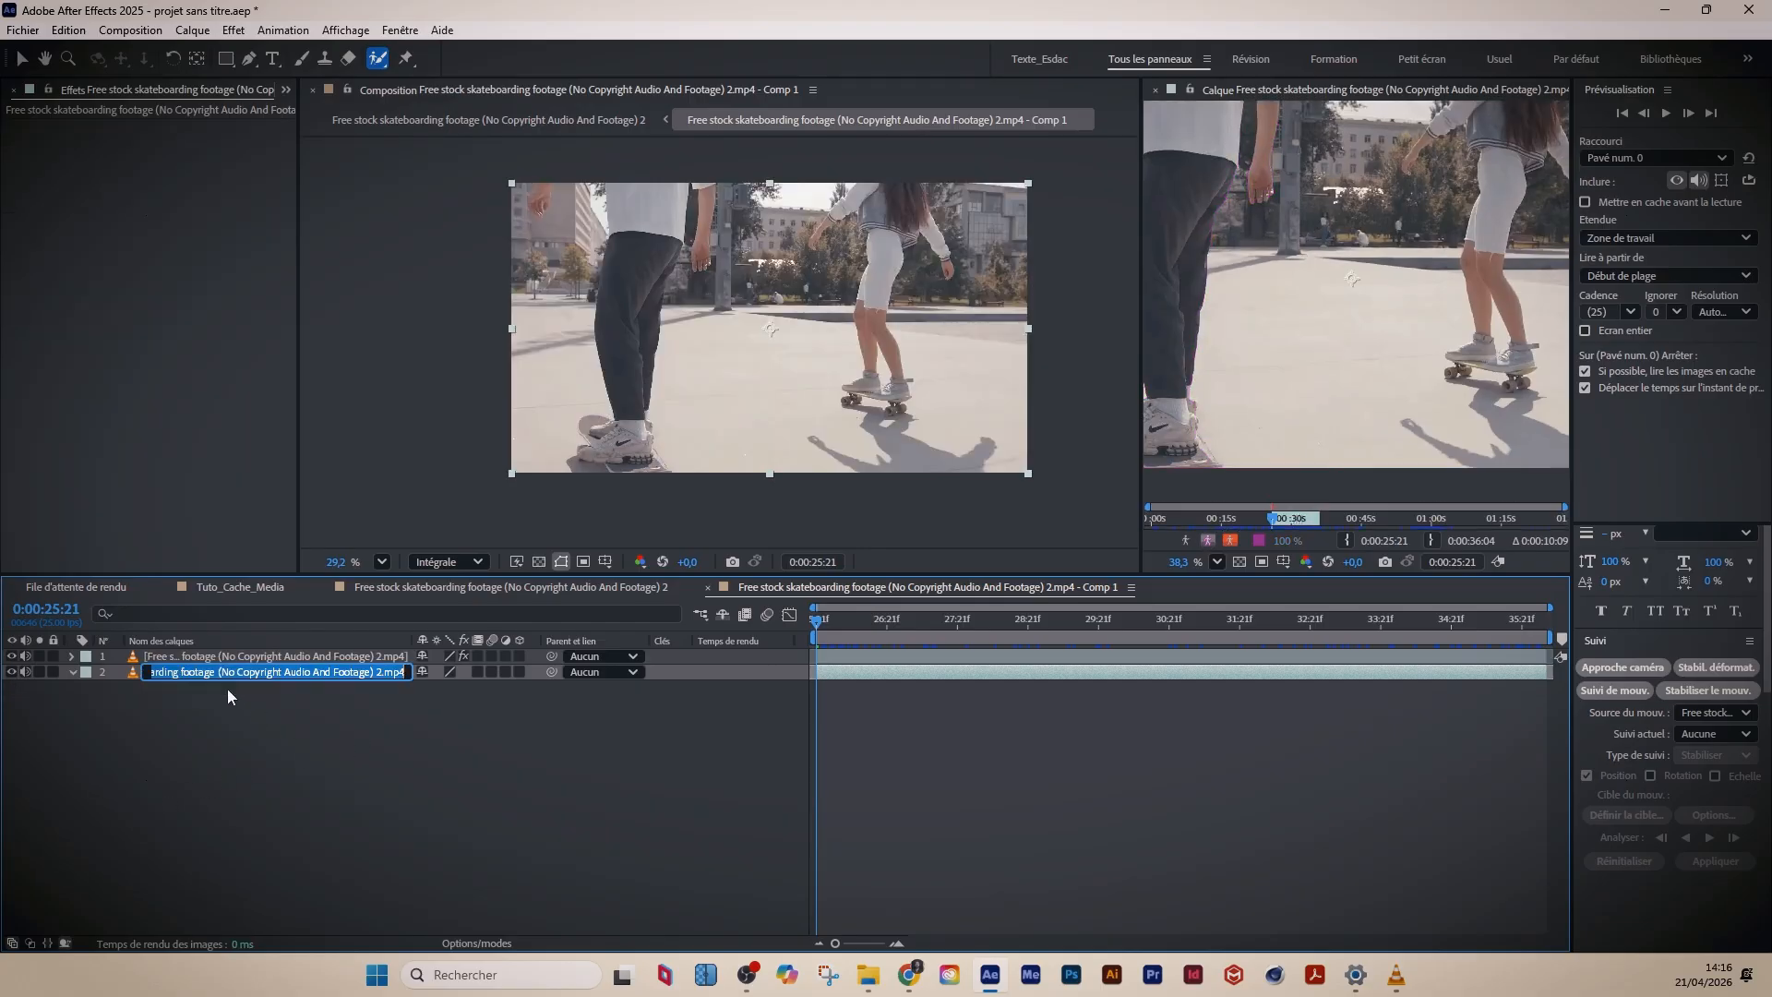
pyautogui.click(238, 729)
pyautogui.click(238, 672)
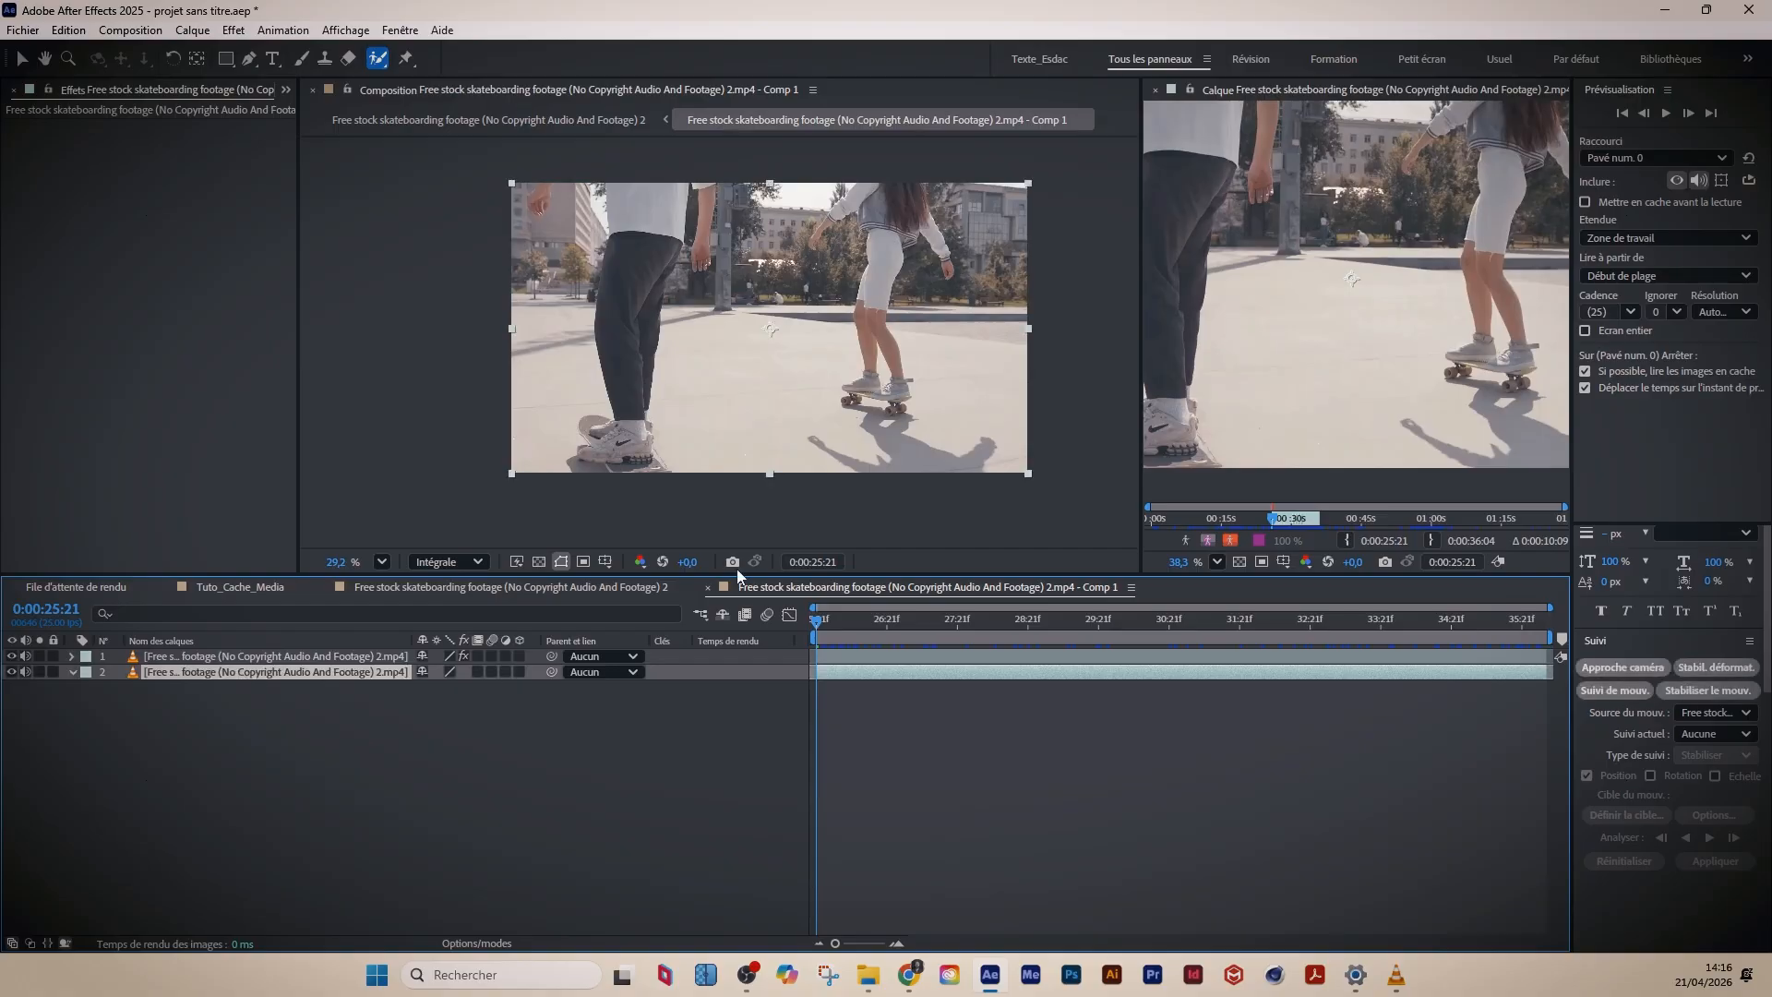
pyautogui.click(219, 730)
# - Rename the upper cutout layer as Homme
pyautogui.click(208, 655)
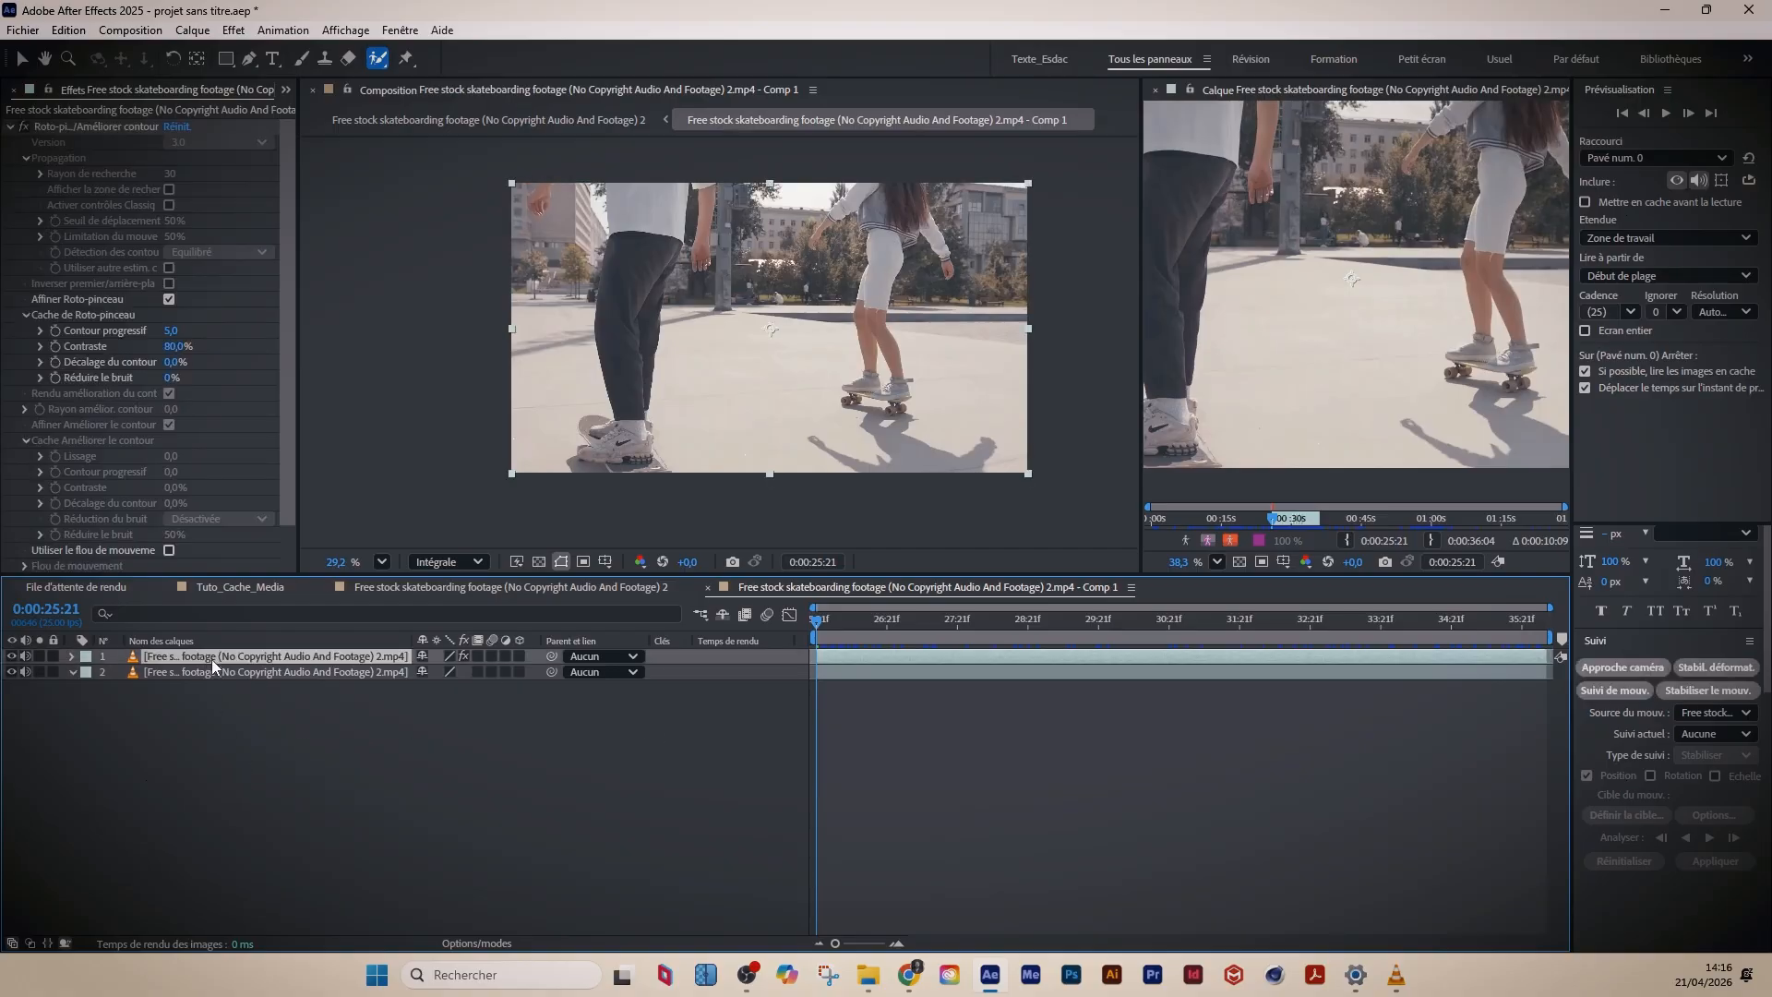
pyautogui.click(39, 656)
pyautogui.click(38, 657)
pyautogui.press('Return')
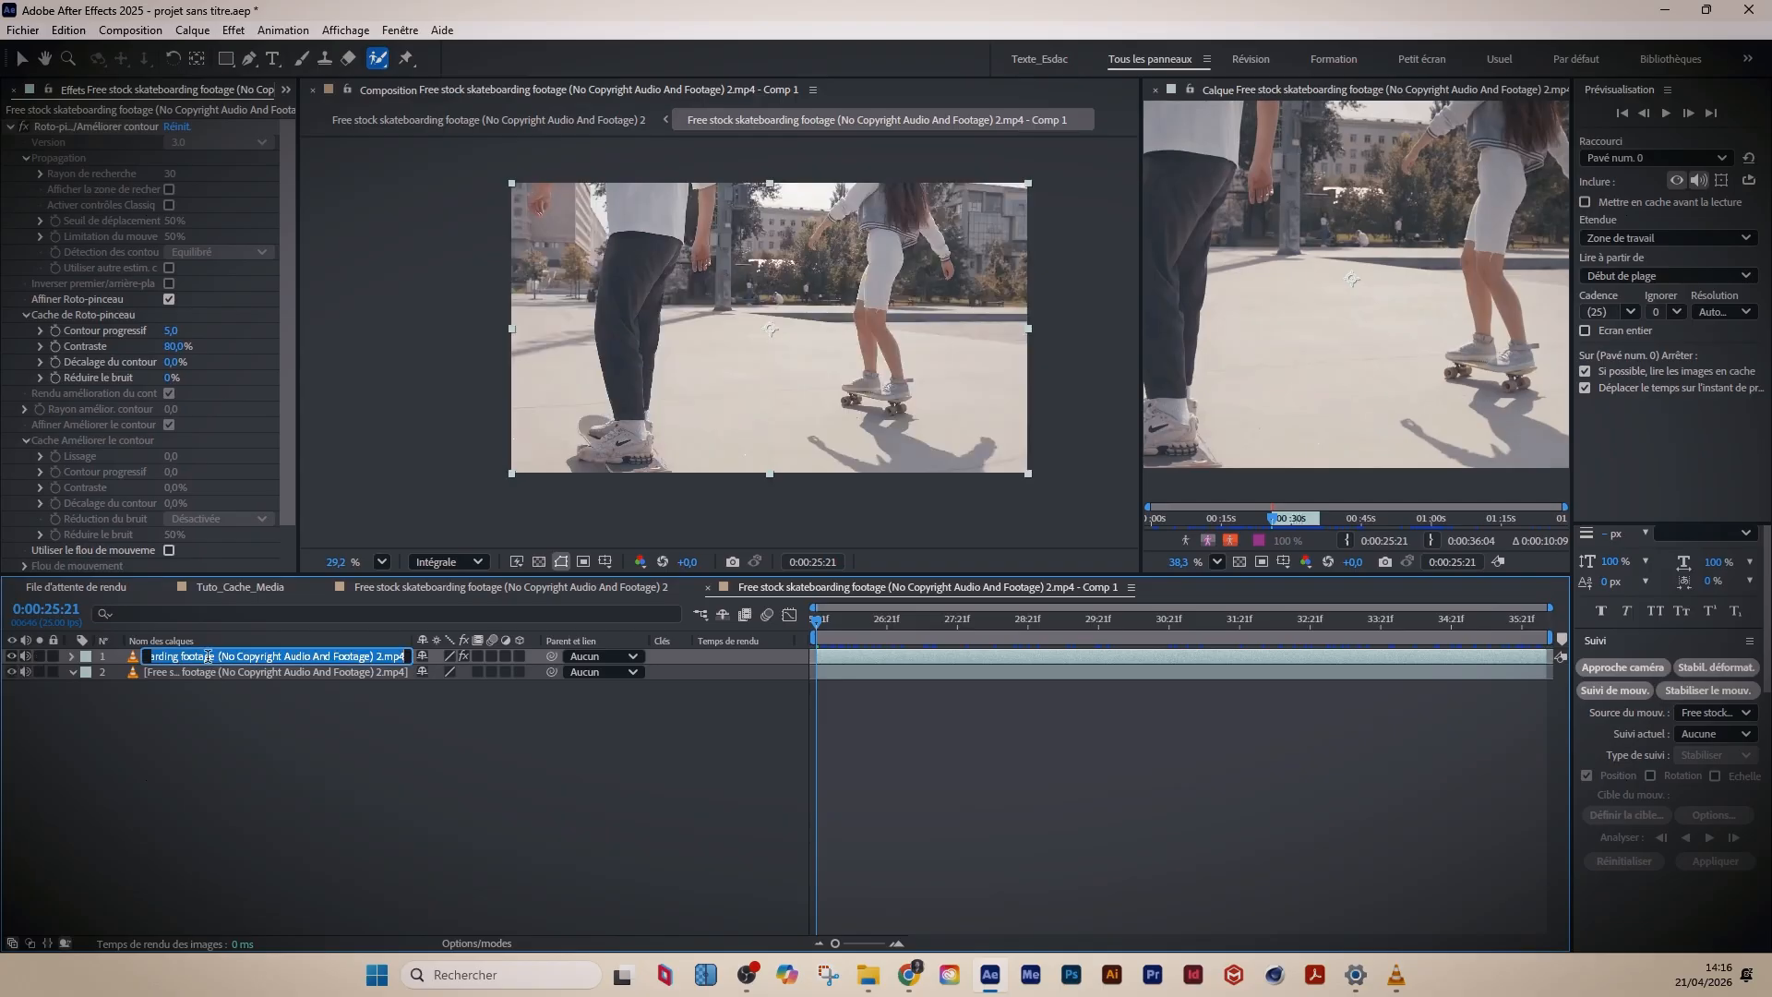
pyautogui.write('Homme')
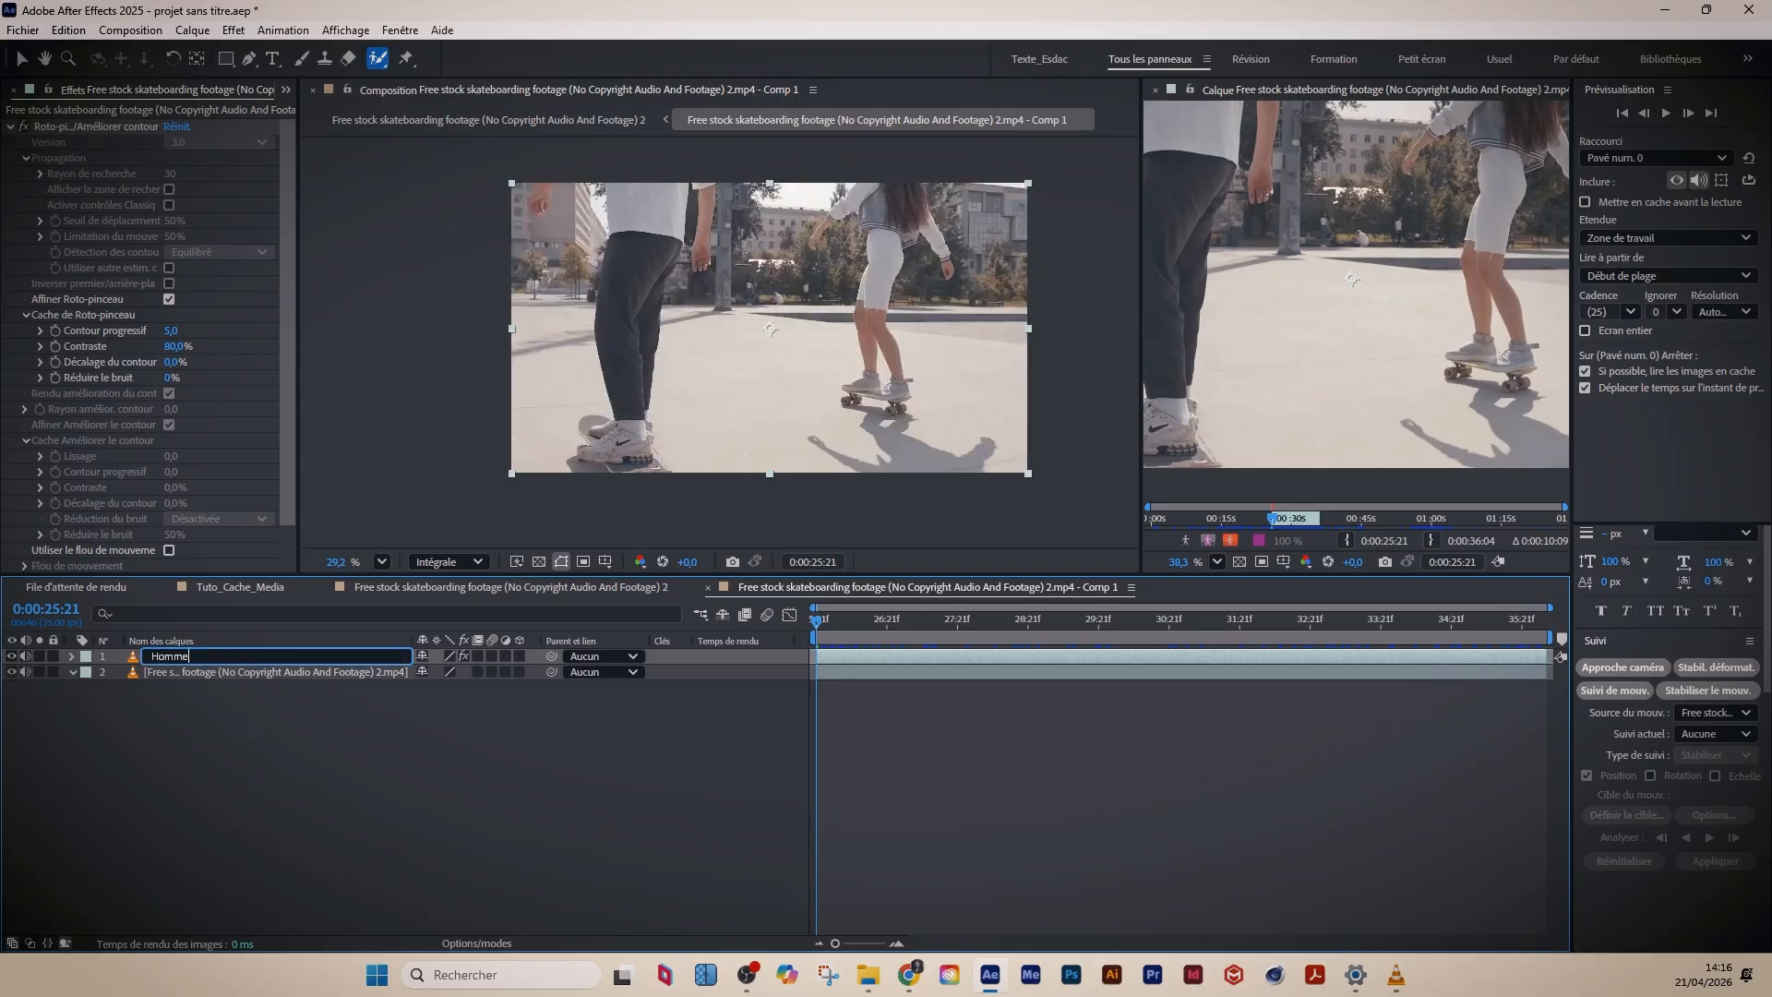
pyautogui.press('Return')
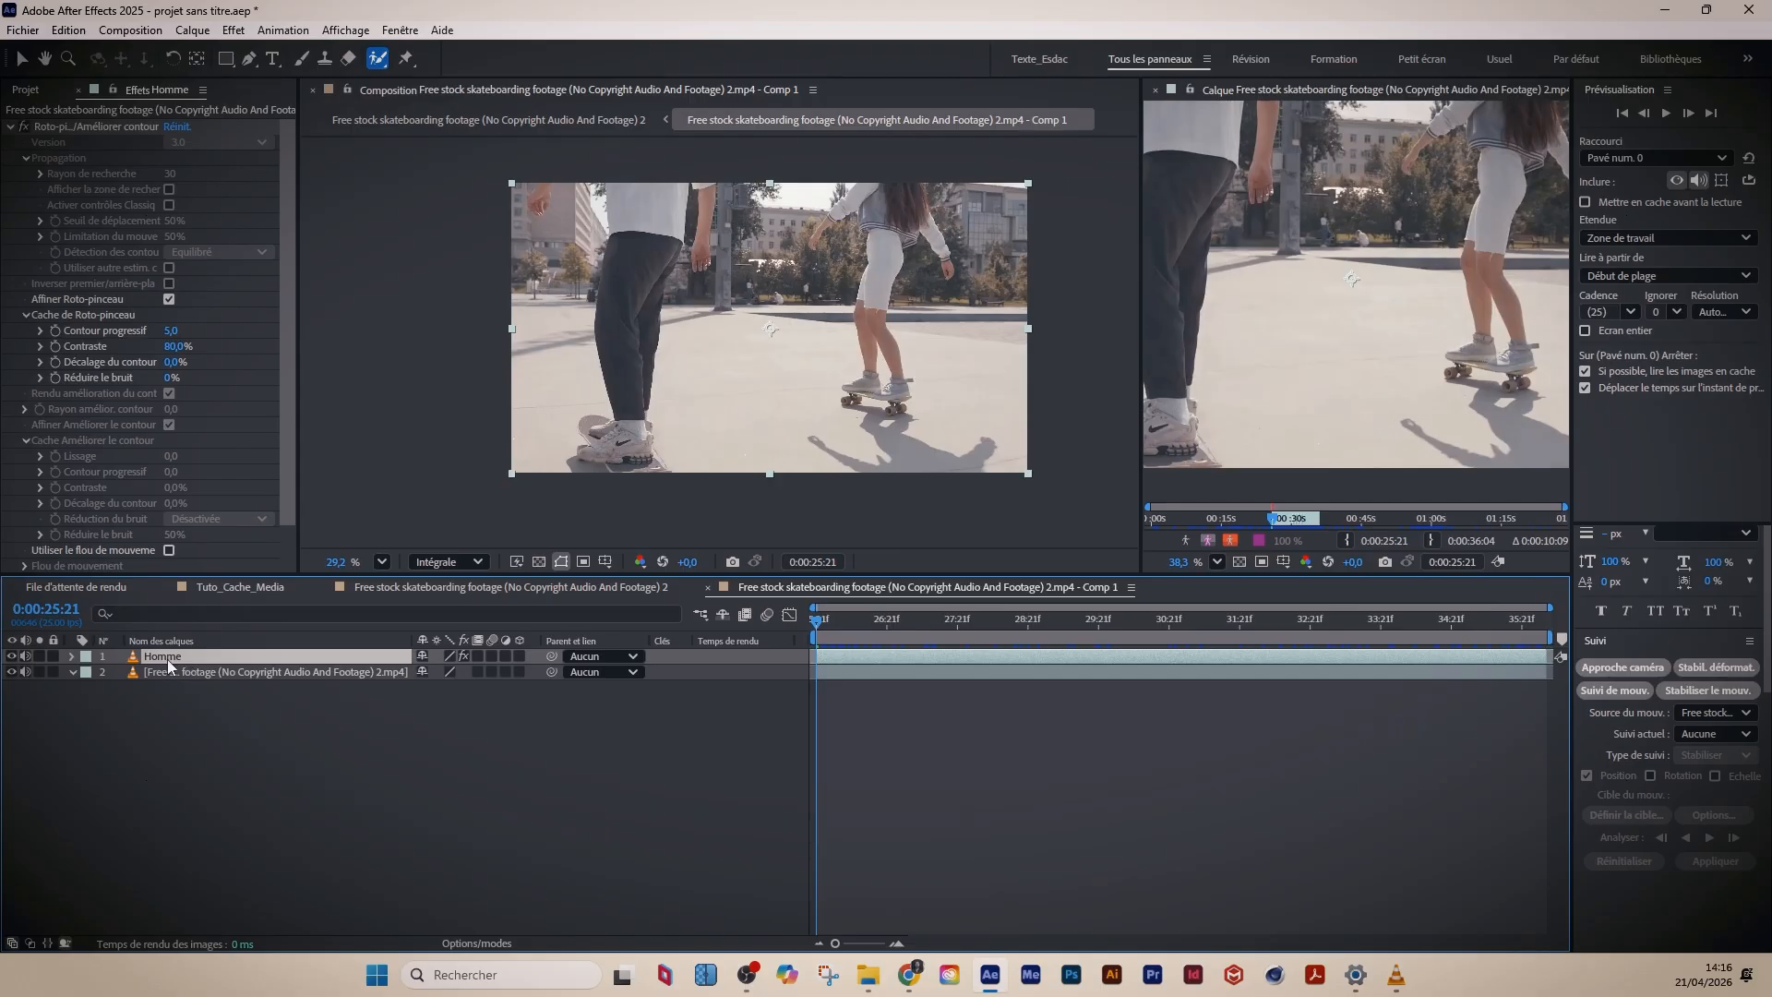
# - Duplicate the Homme layer, place the copy beneath the original and shift it slightly to the right of the skater
pyautogui.hotkey('ctrl', 'd')
pyautogui.moveTo(168, 662); pyautogui.dragTo(166, 675)
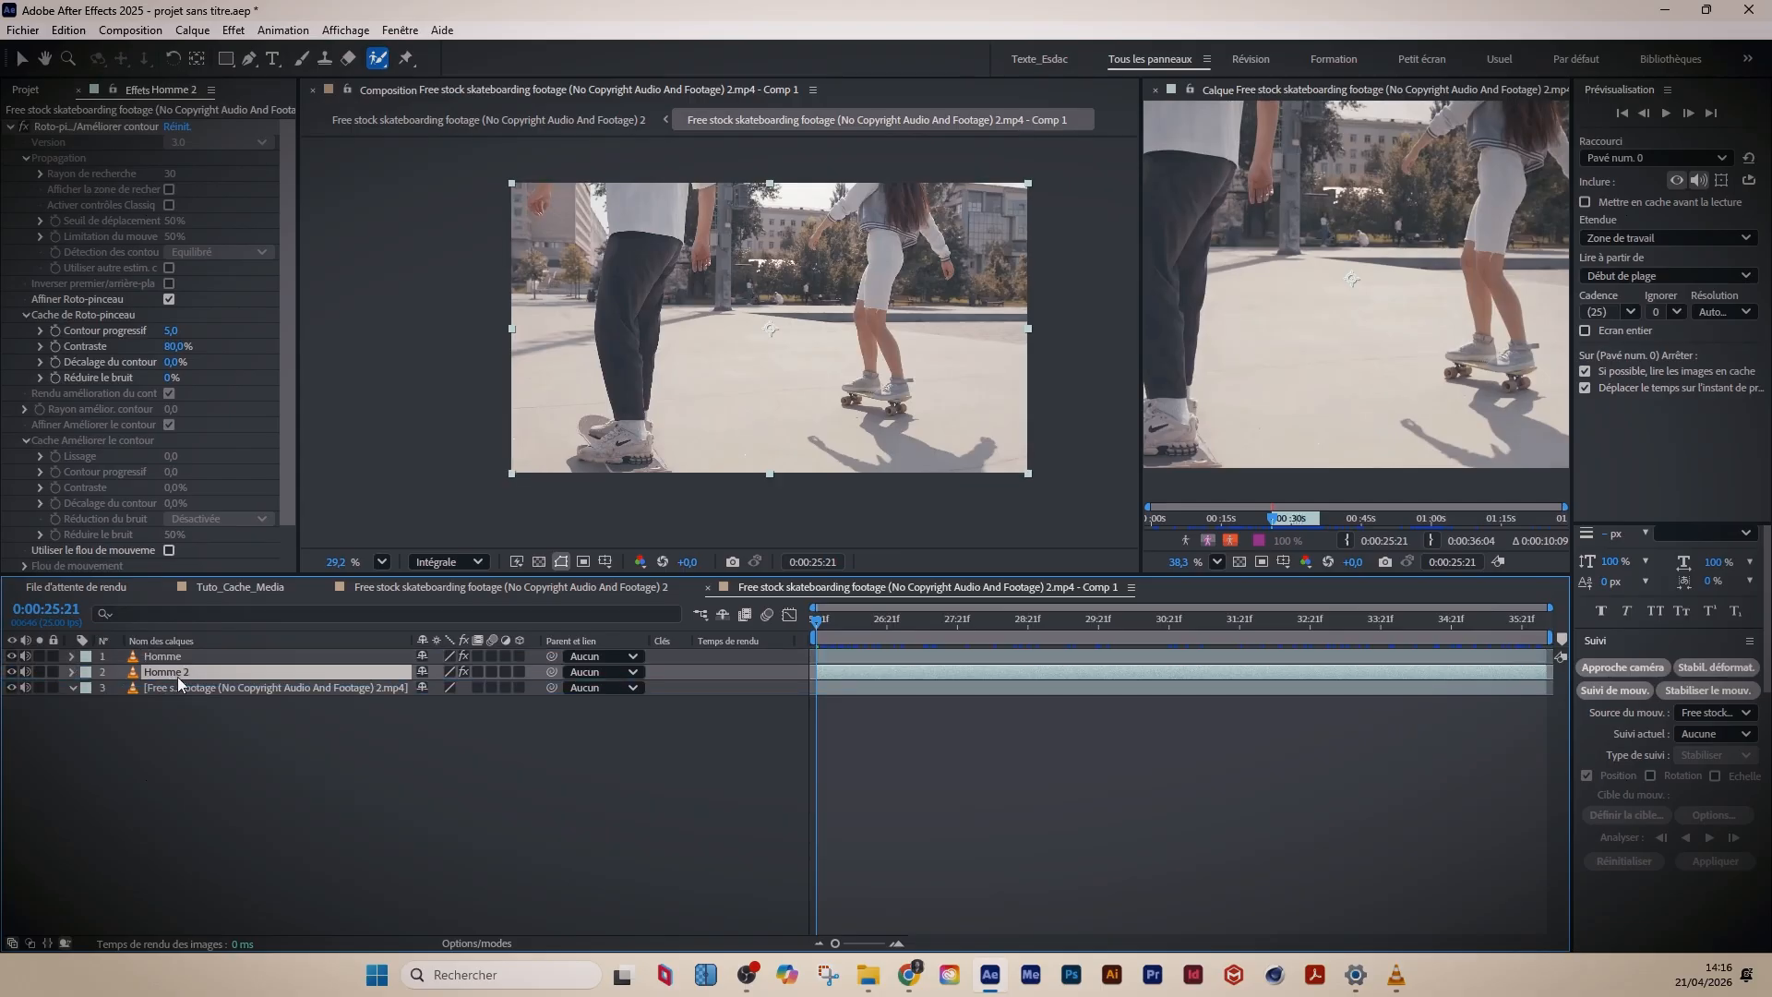
pyautogui.press('v')
pyautogui.moveTo(615, 426); pyautogui.dragTo(643, 424)
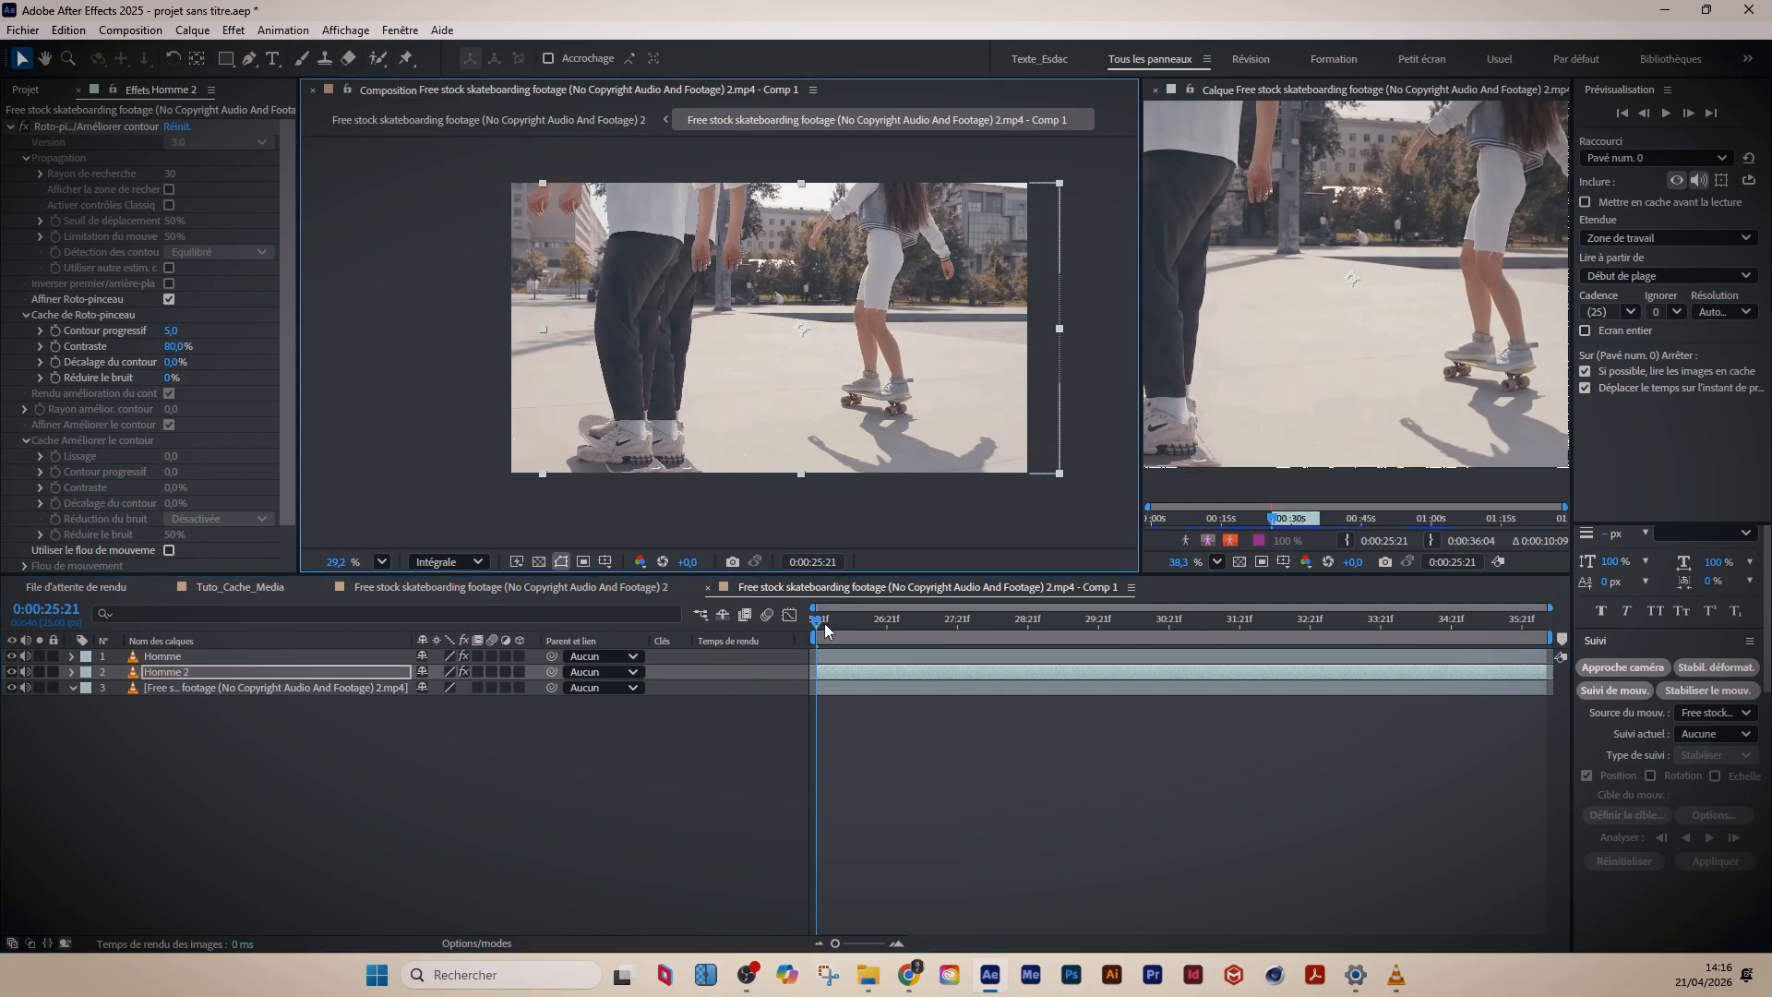
# - Delete the shifted duplicate of the Homme layer
pyautogui.moveTo(826, 630)
pyautogui.mouseDown()
pyautogui.moveTo(849, 623)
pyautogui.moveTo(801, 637)
pyautogui.mouseUp()
pyautogui.click(207, 673)
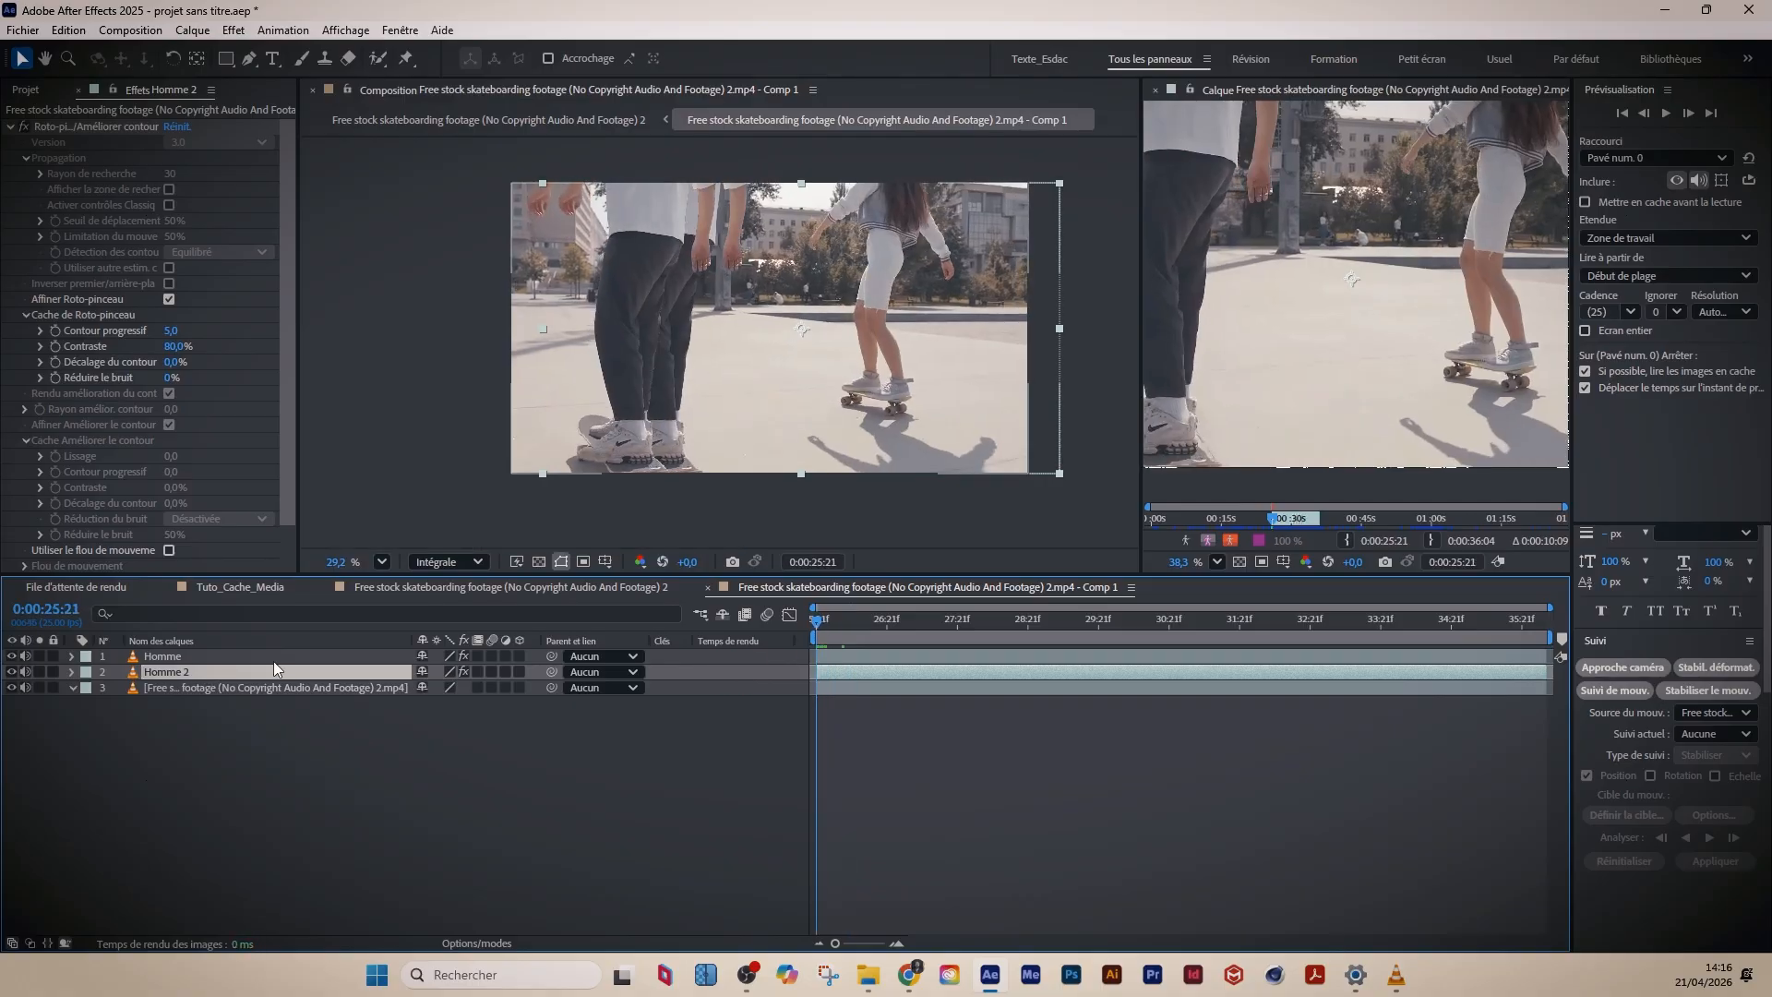
pyautogui.press('Delete')
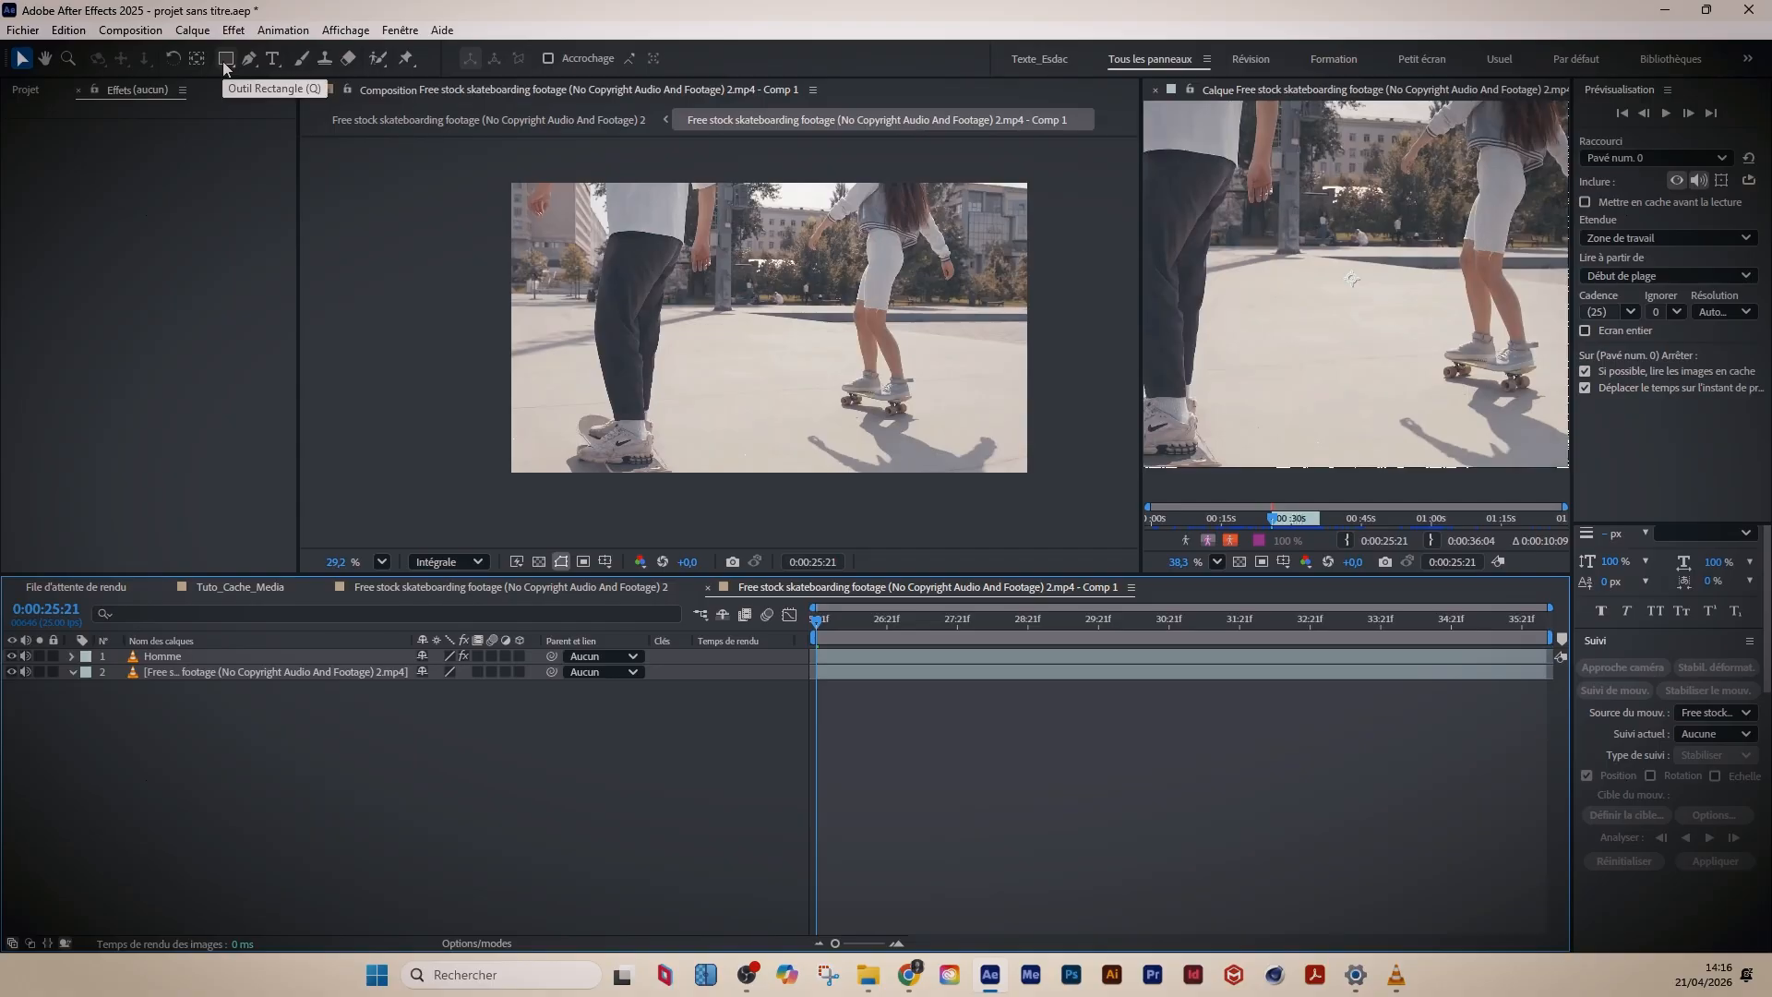
# - Draw a solid yellow rectangle covering the whole composition frame and place its shape layer directly beneath Homme
pyautogui.scroll(-1, 723, 358)
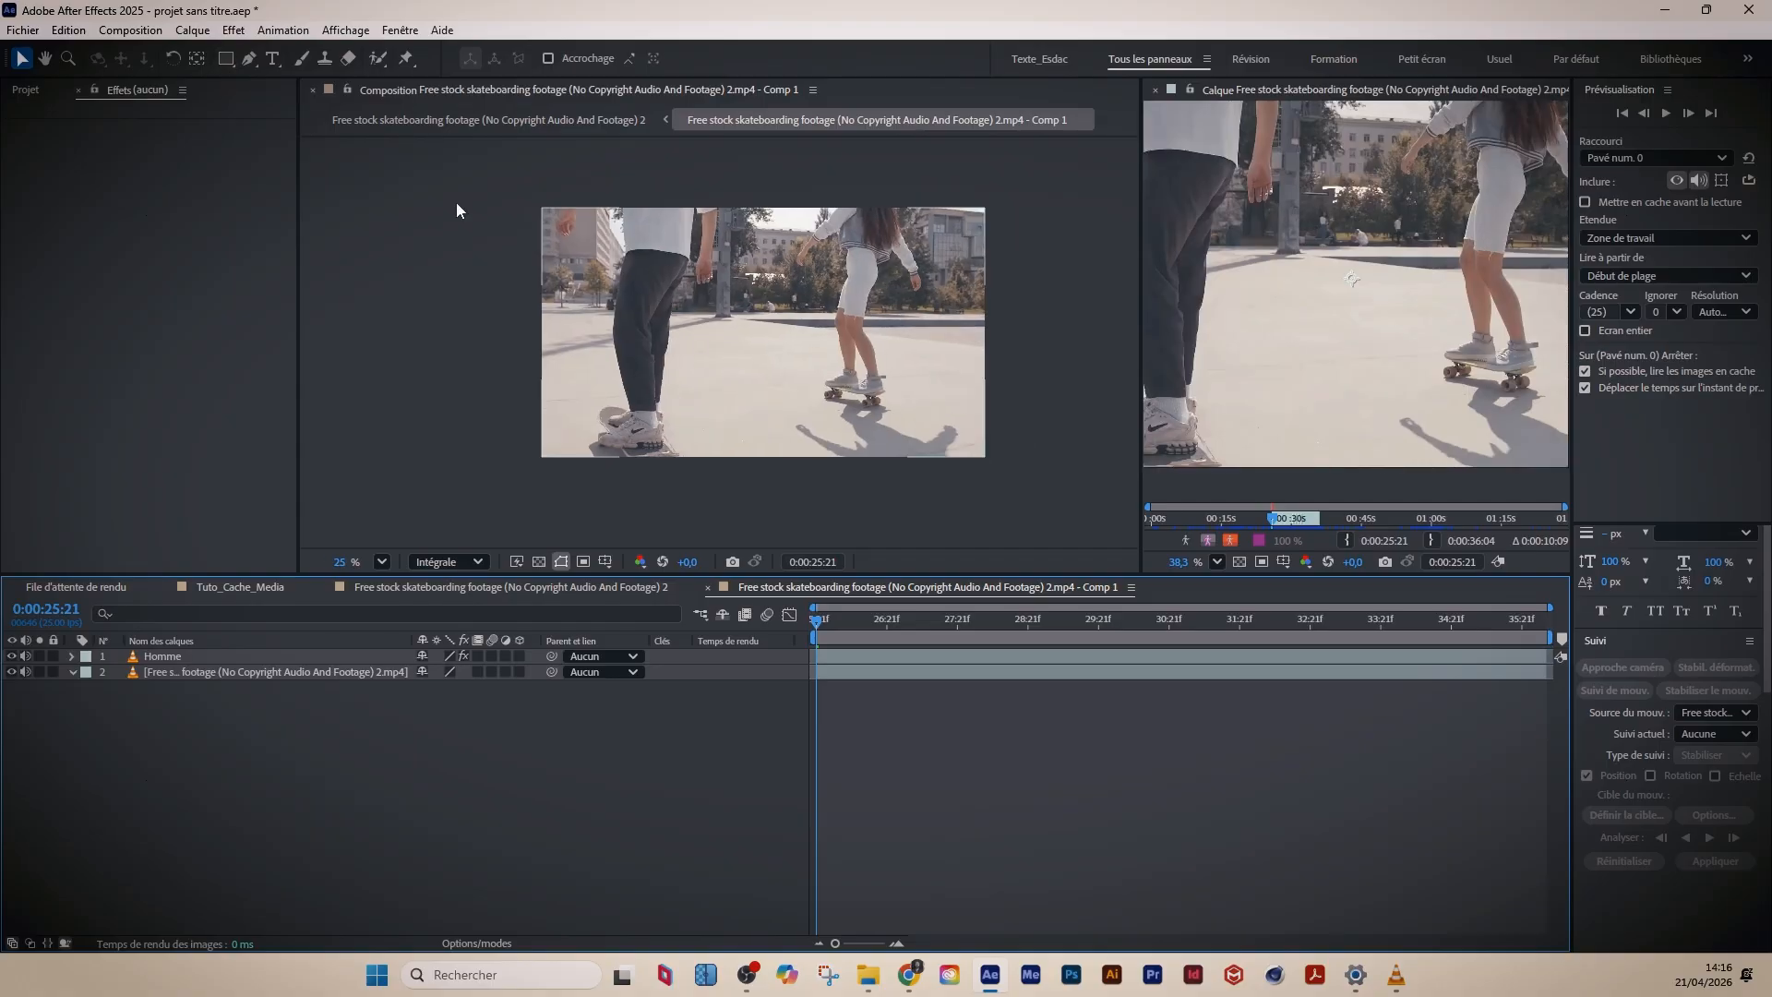
pyautogui.click(227, 62)
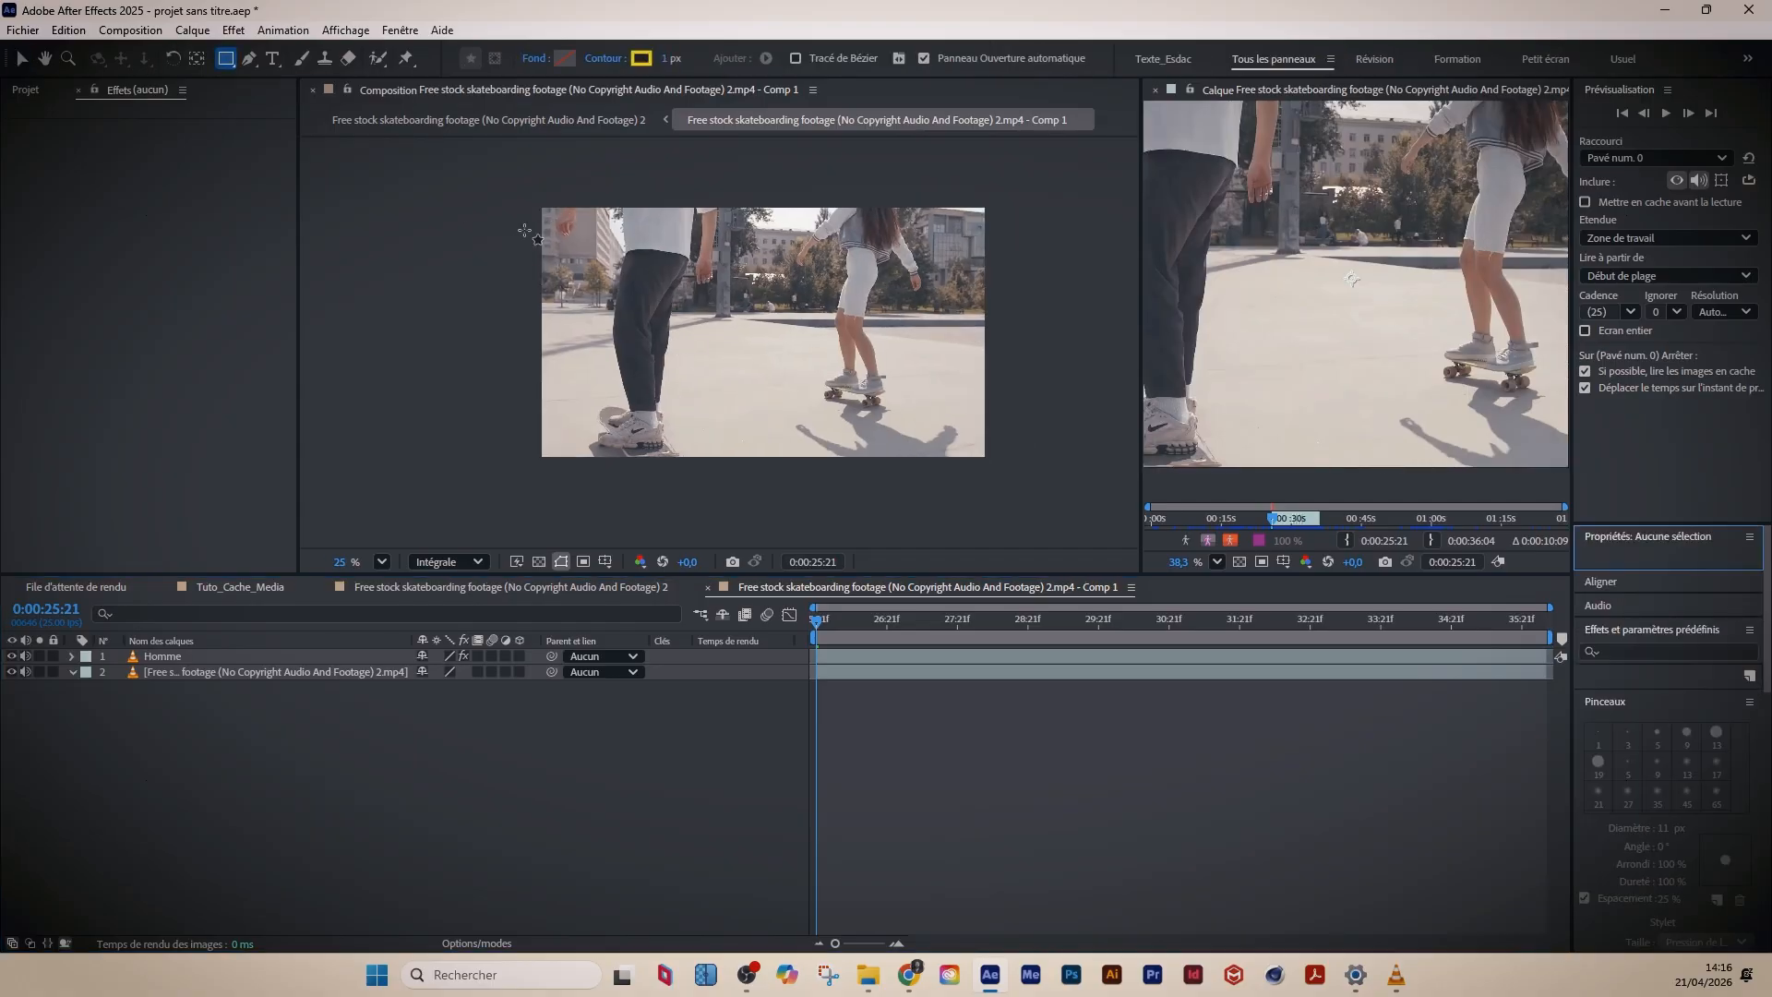
pyautogui.click(557, 59)
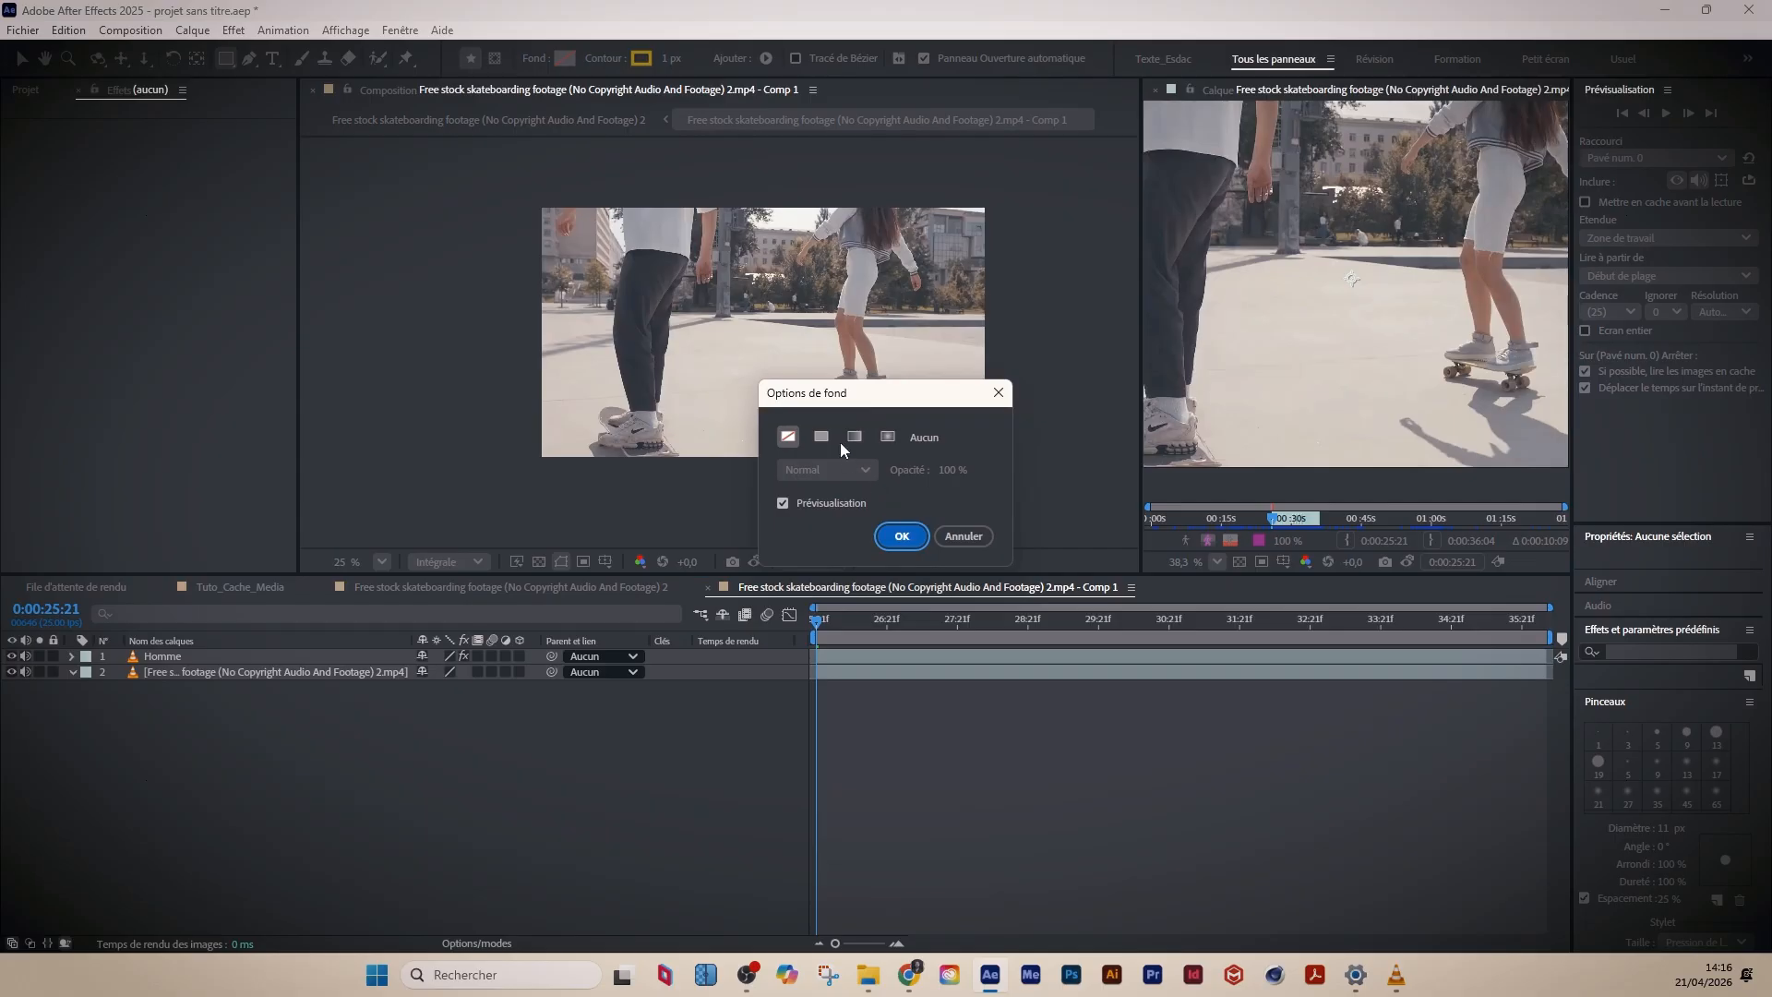
pyautogui.click(902, 537)
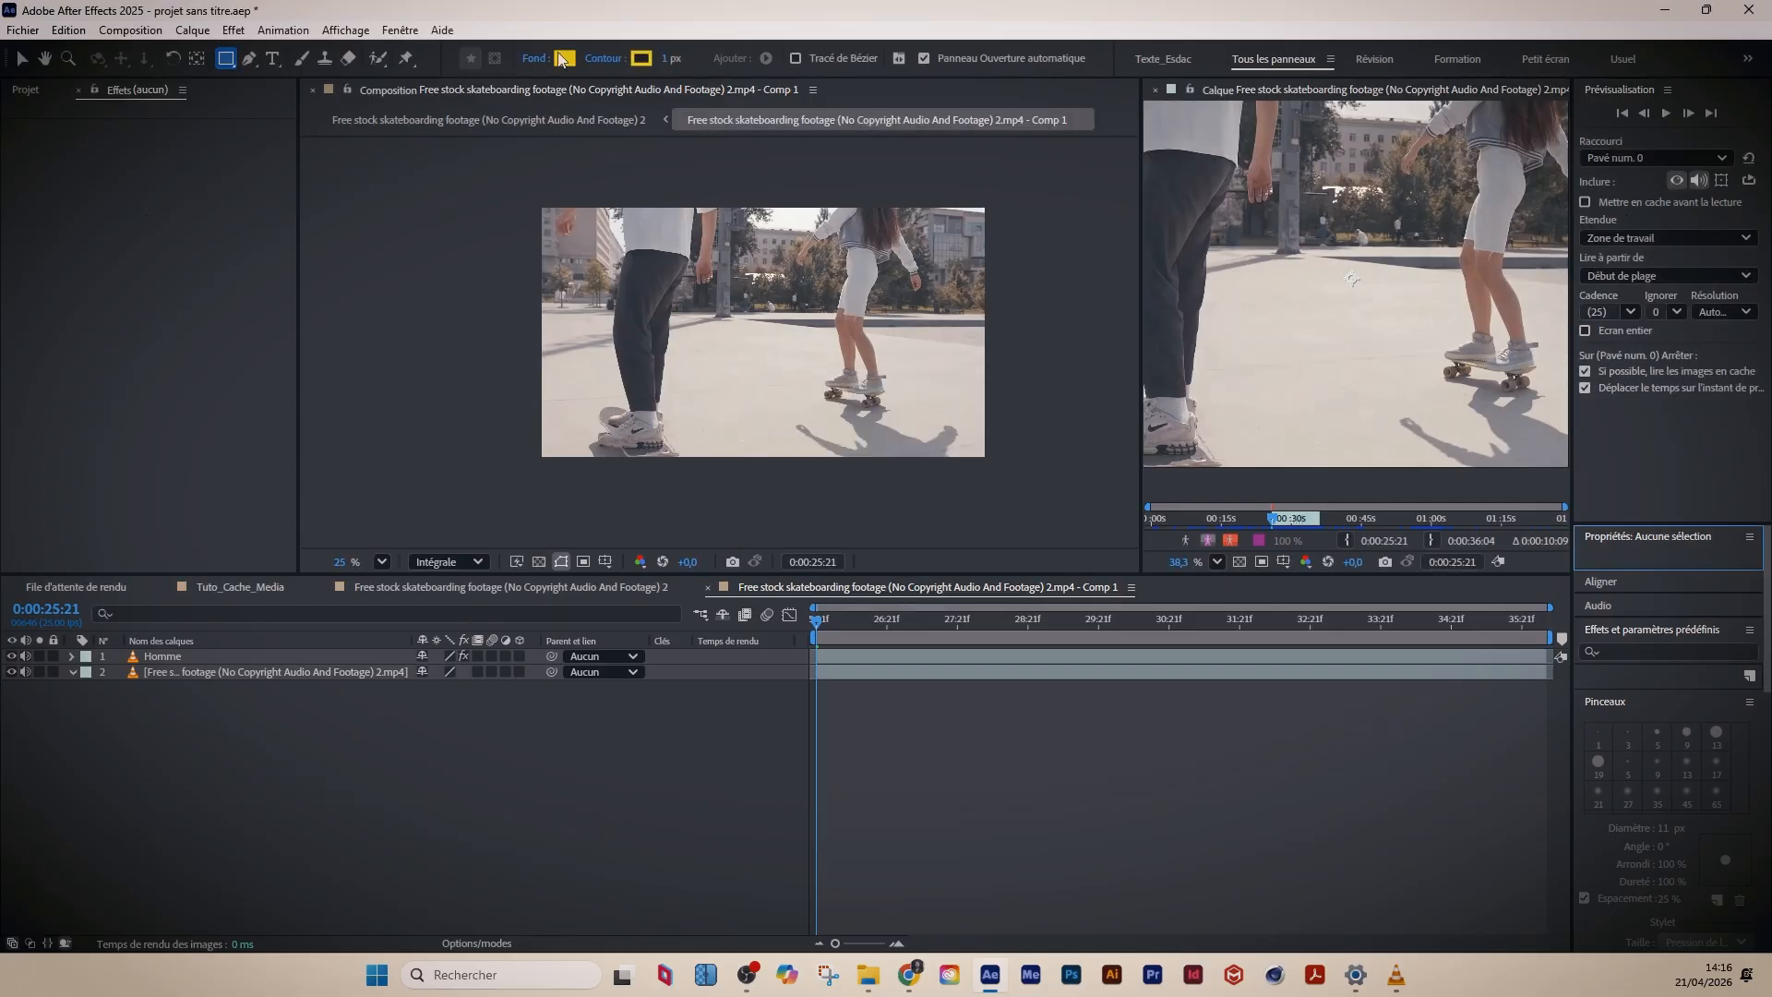
pyautogui.moveTo(510, 192); pyautogui.dragTo(1002, 486)
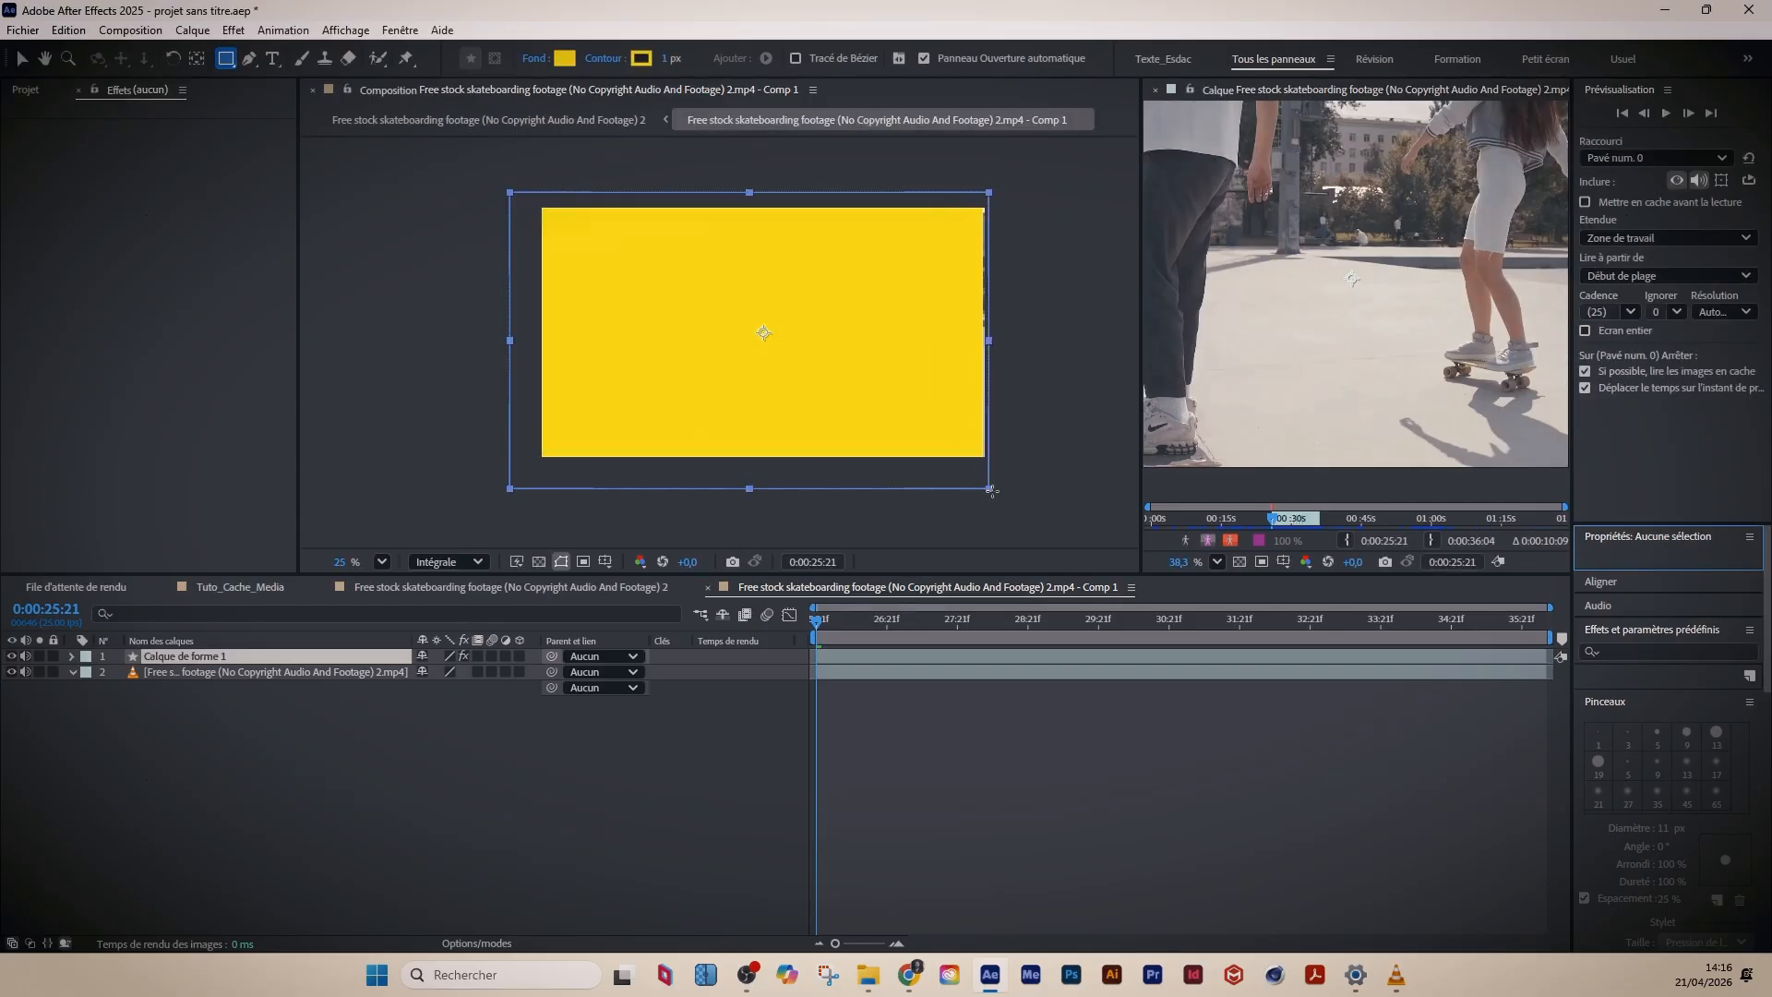
pyautogui.moveTo(228, 654); pyautogui.dragTo(230, 724)
# - Play back the first seconds of the skater cutout over the yellow background and examine its edges up close
pyautogui.click(823, 633)
pyautogui.moveTo(832, 633)
pyautogui.mouseDown()
pyautogui.moveTo(897, 633)
pyautogui.moveTo(849, 633)
pyautogui.mouseUp()
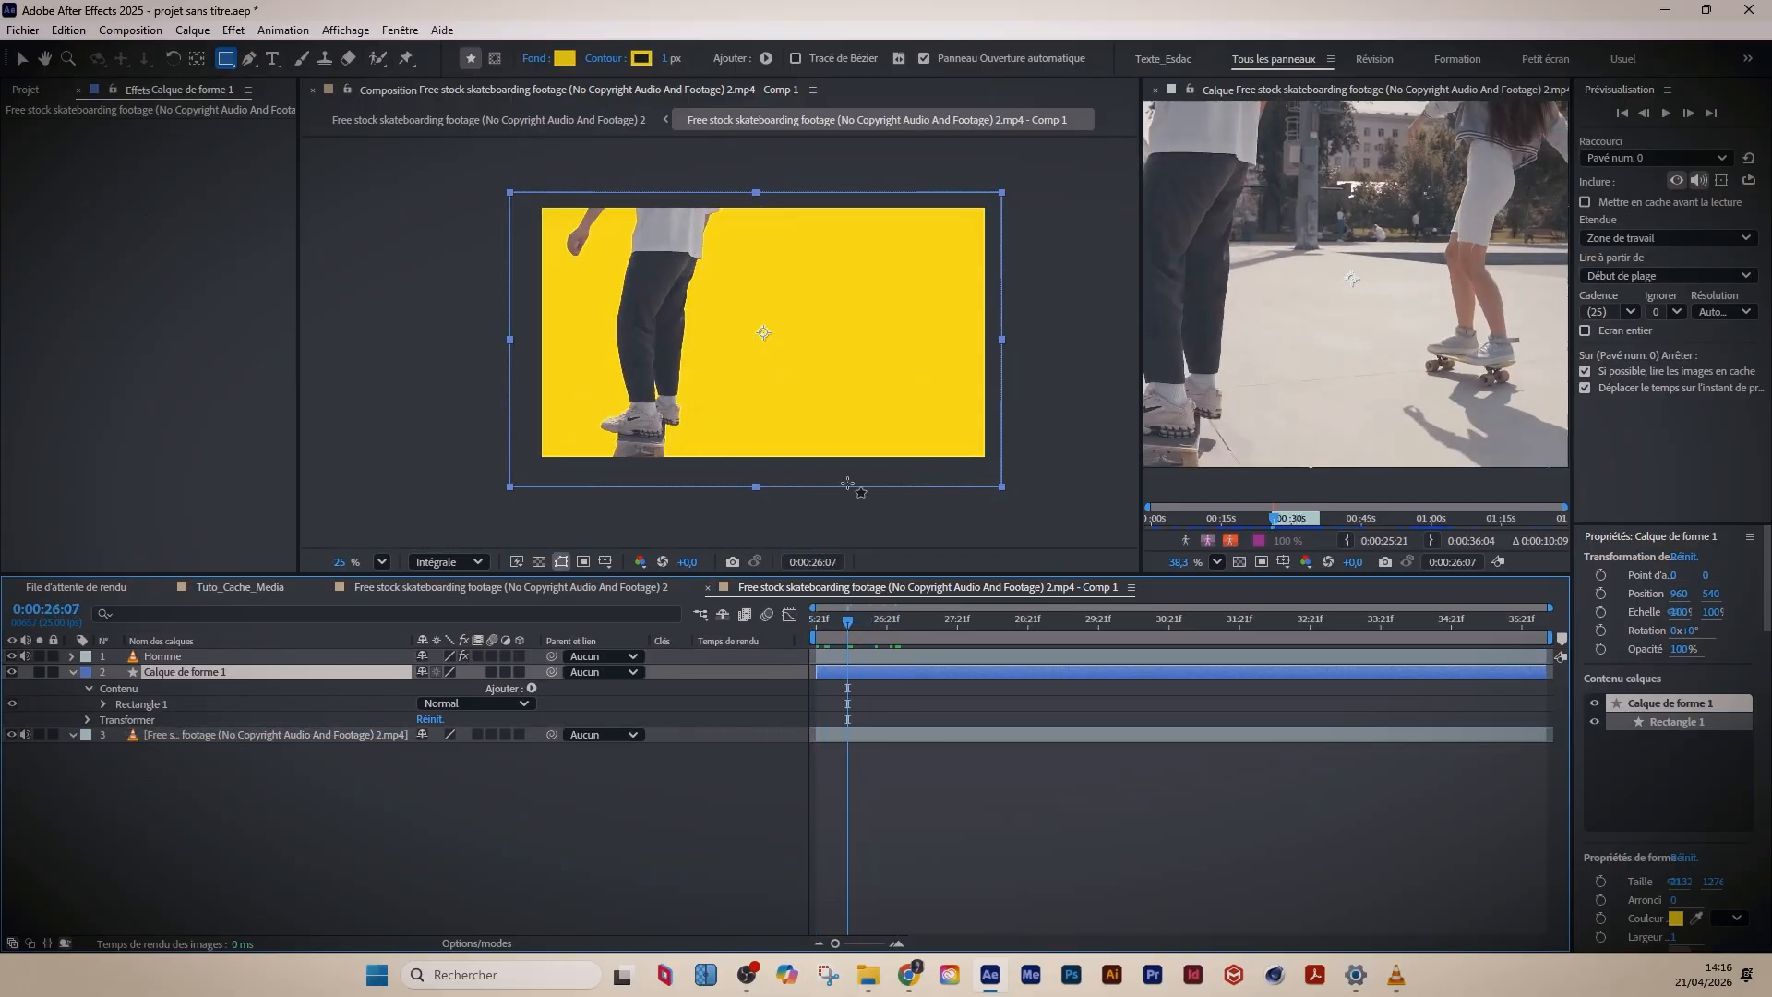
pyautogui.press('space')
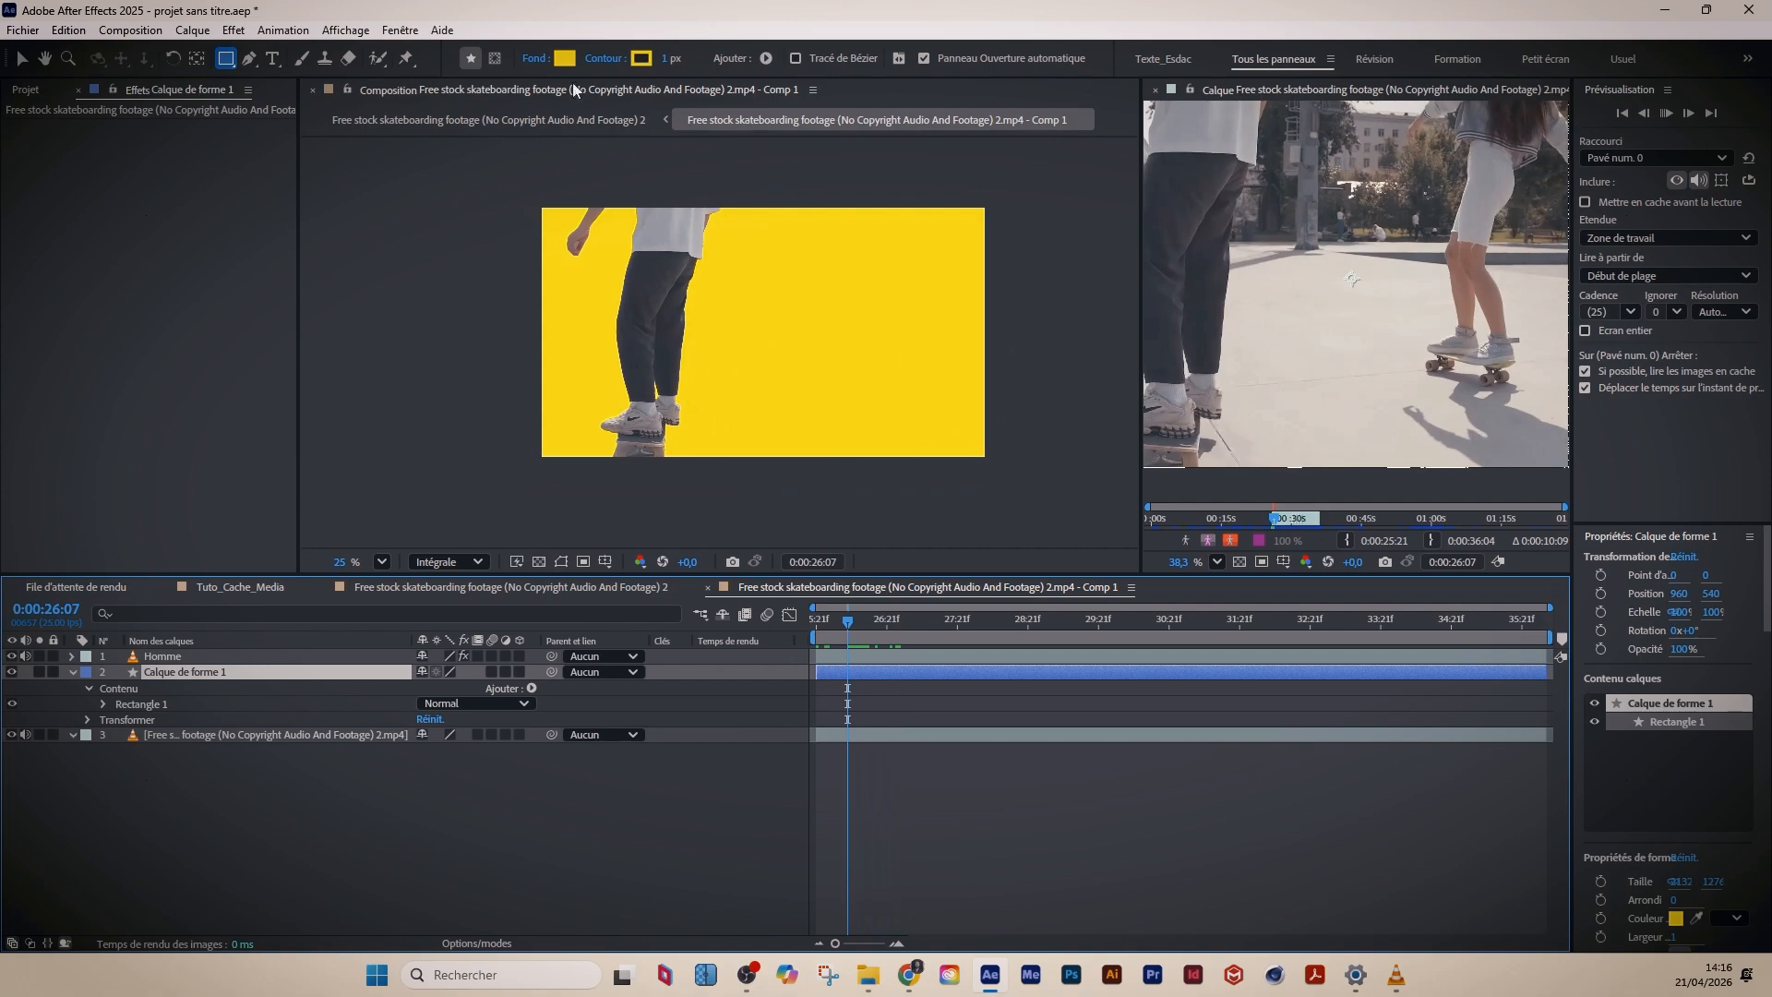
pyautogui.press('space')
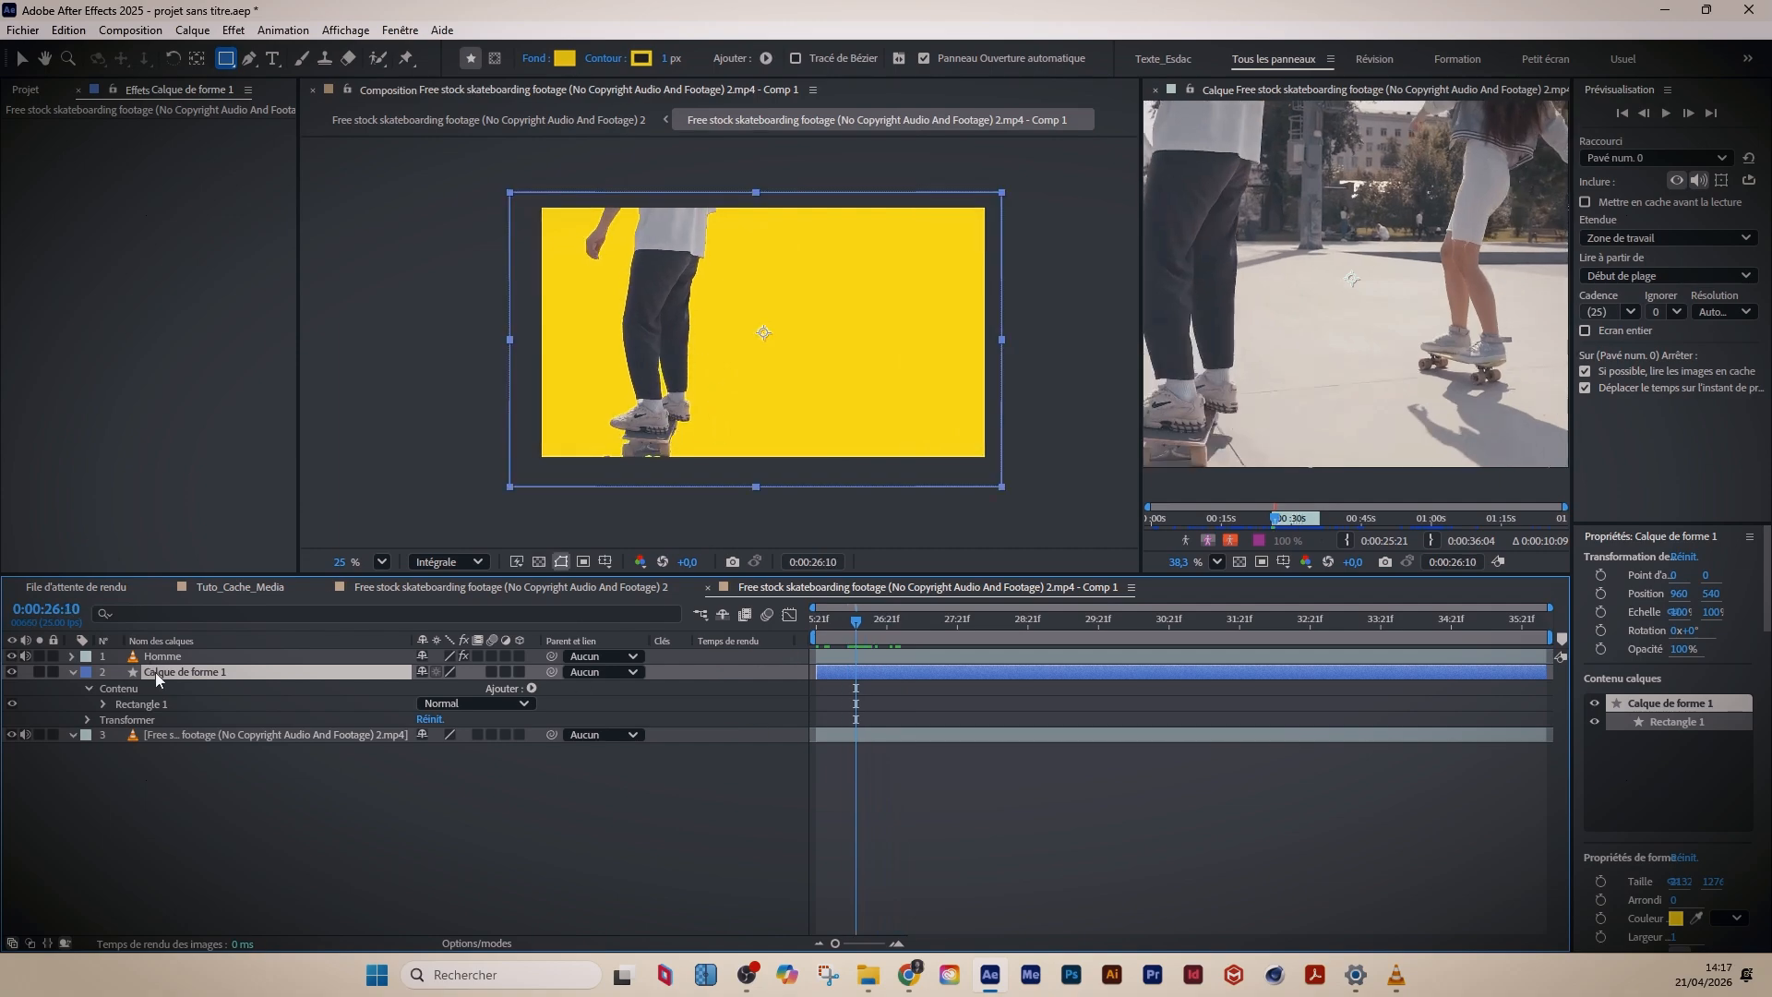
pyautogui.scroll(2, 610, 327)
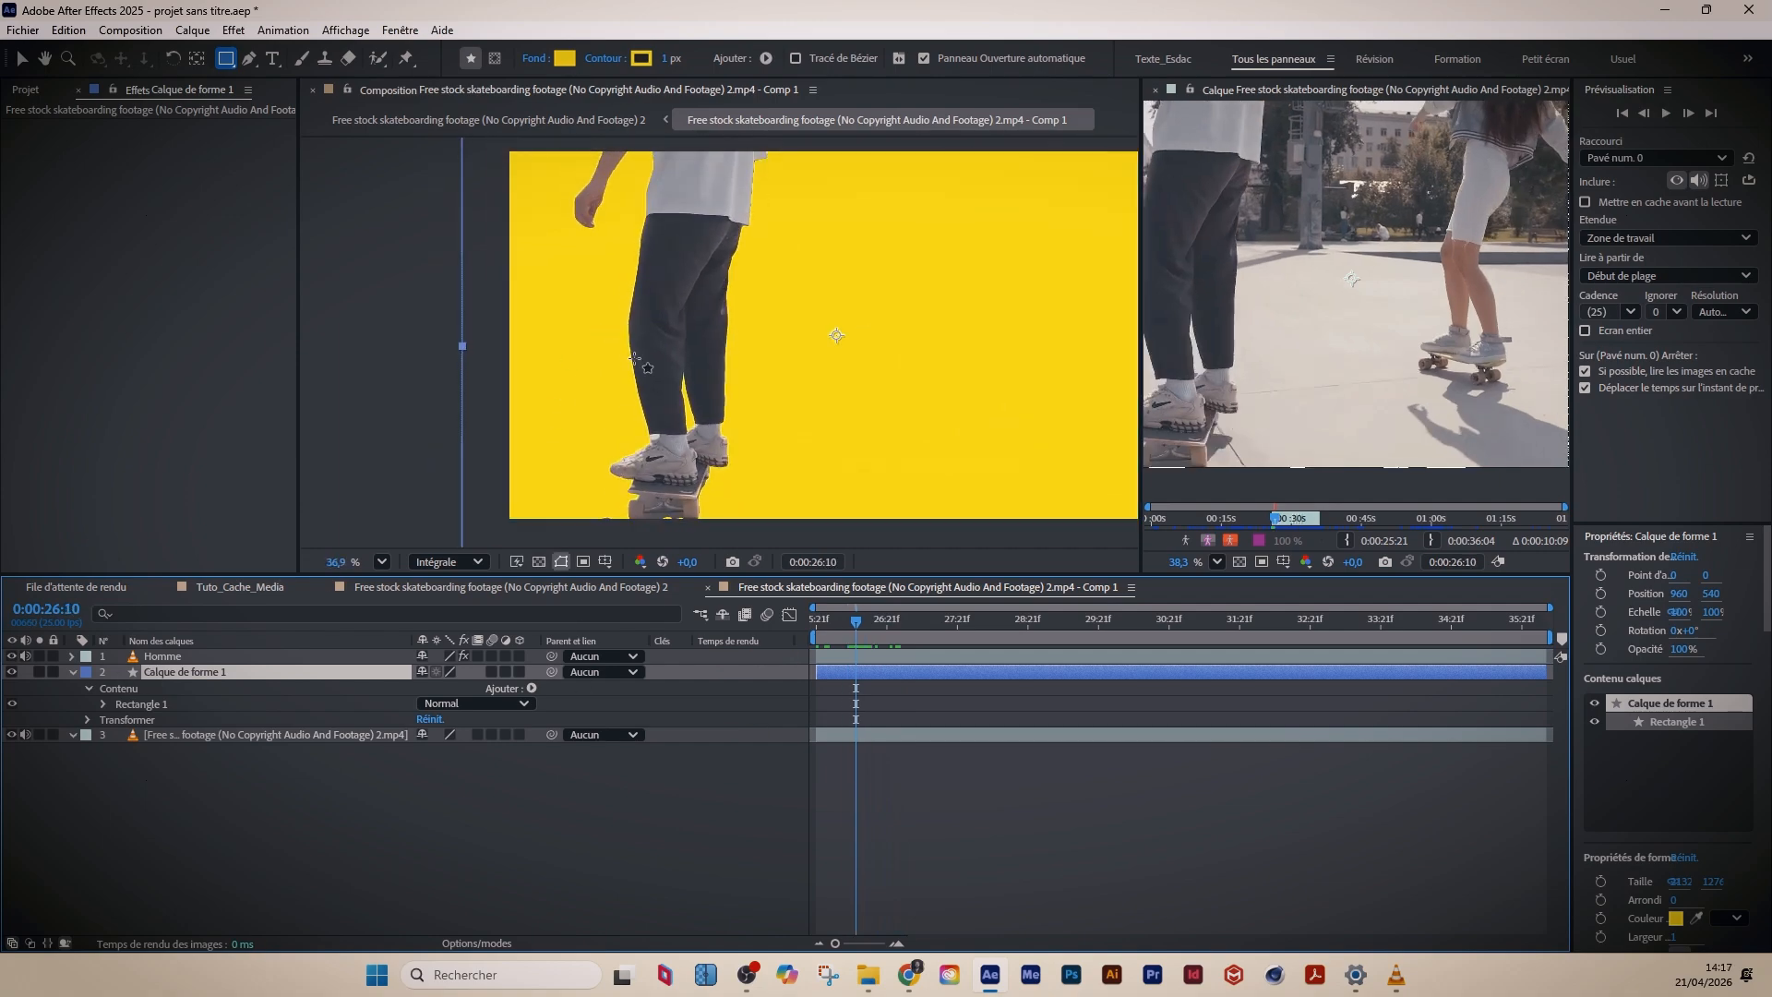
pyautogui.press('space')
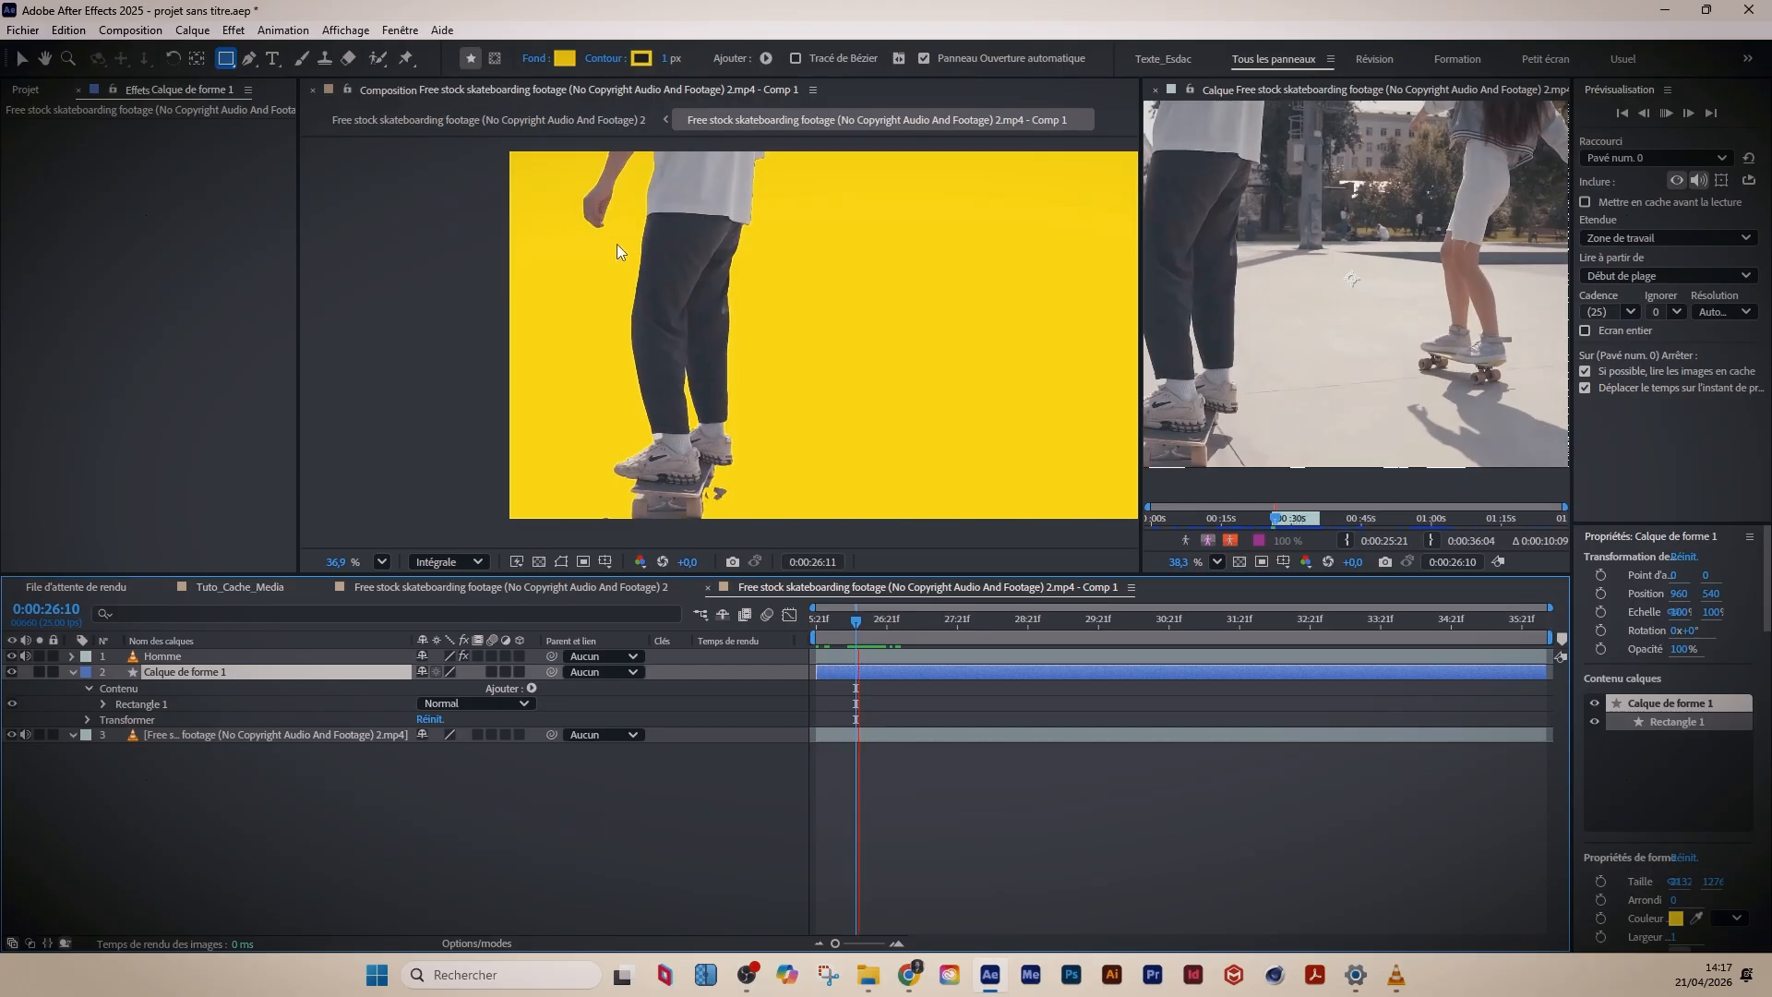
pyautogui.press('space')
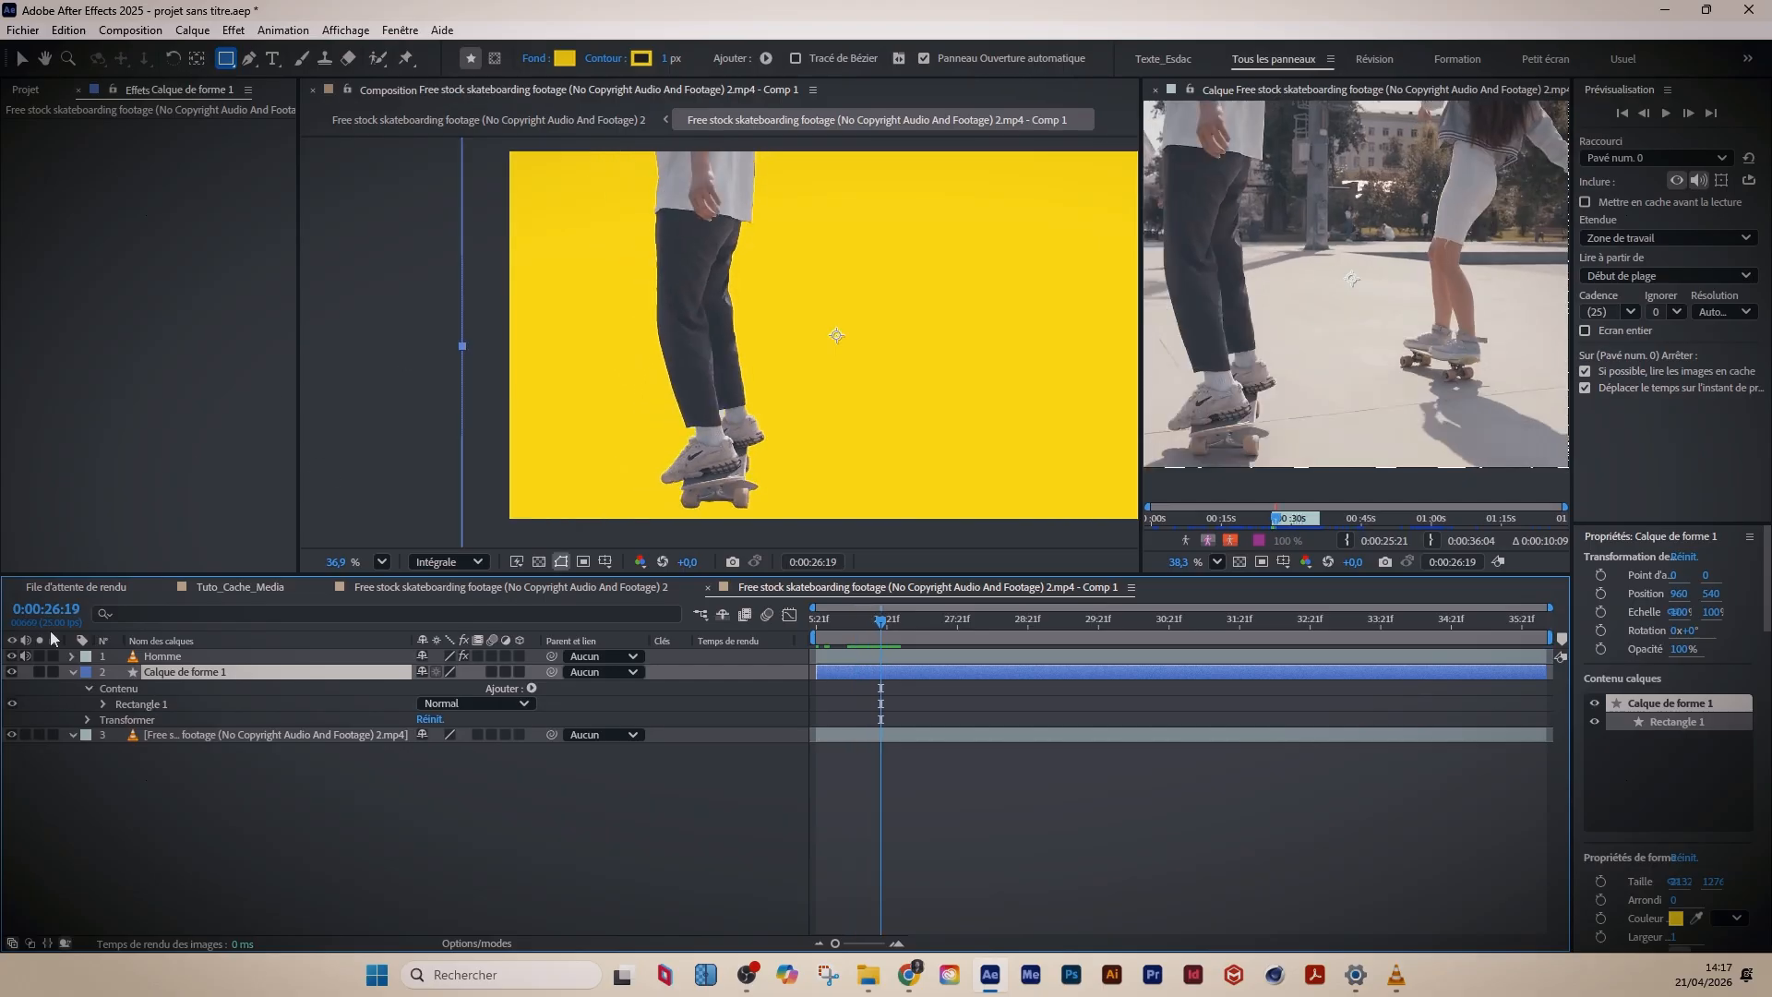
pyautogui.press('space')
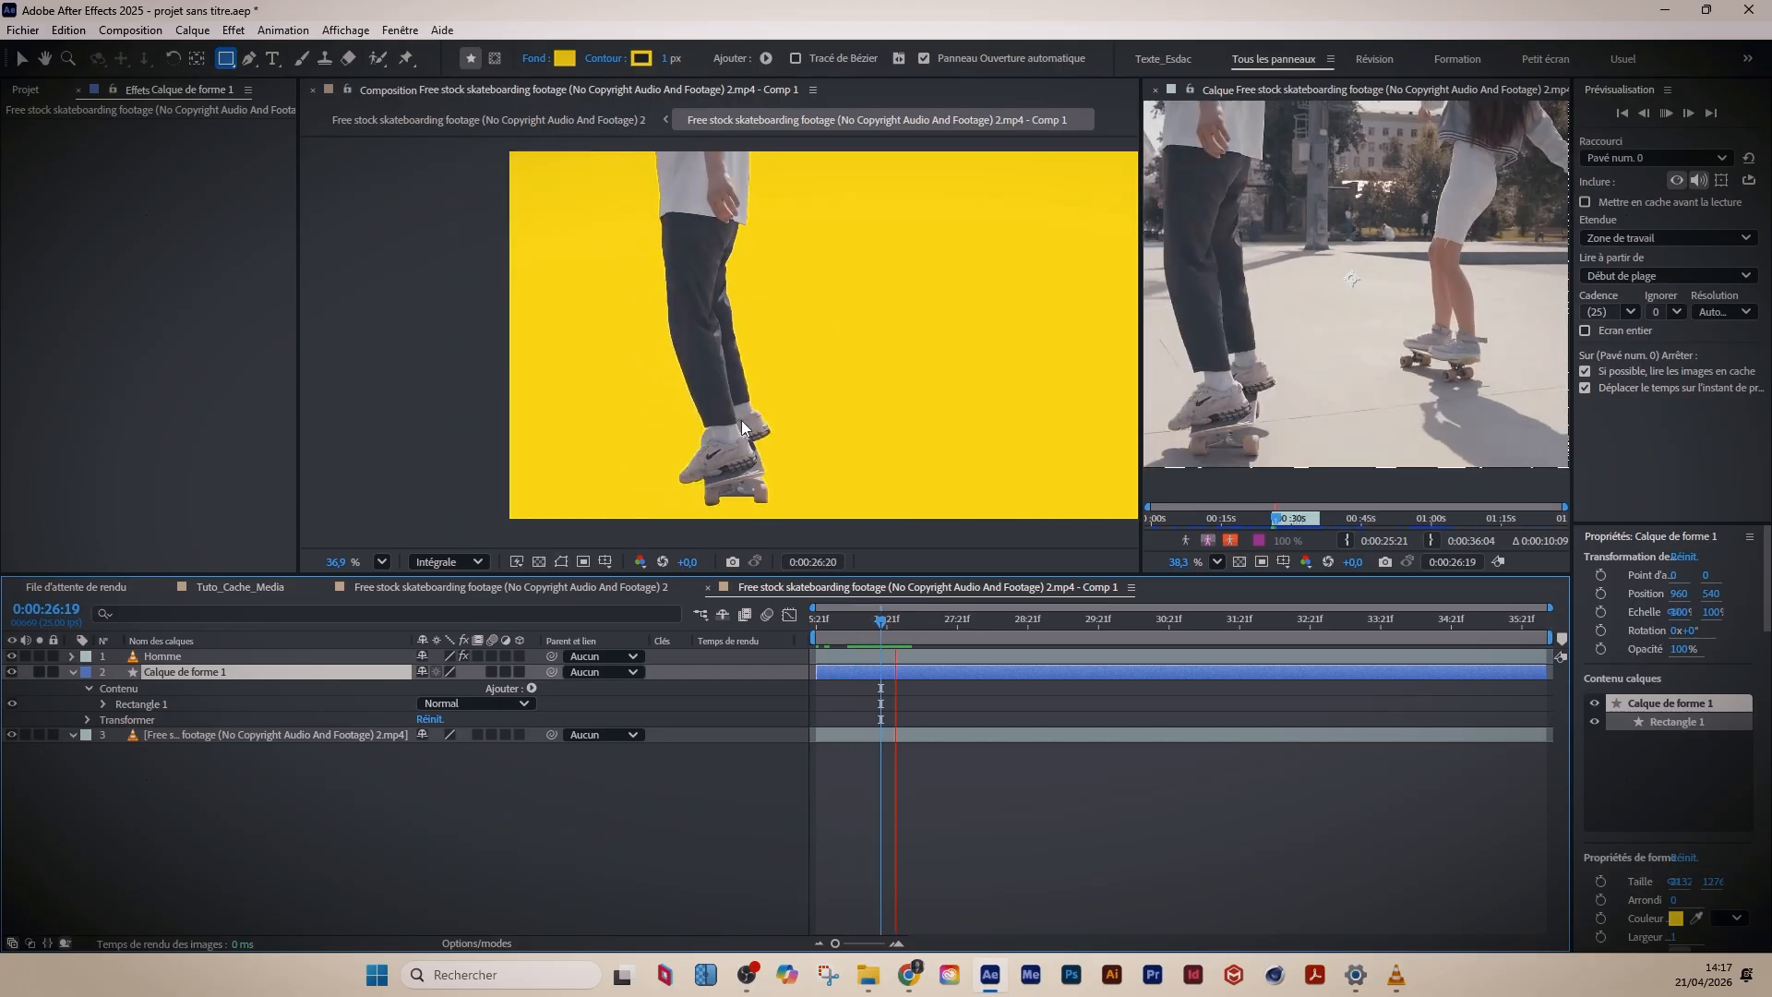
pyautogui.press('space')
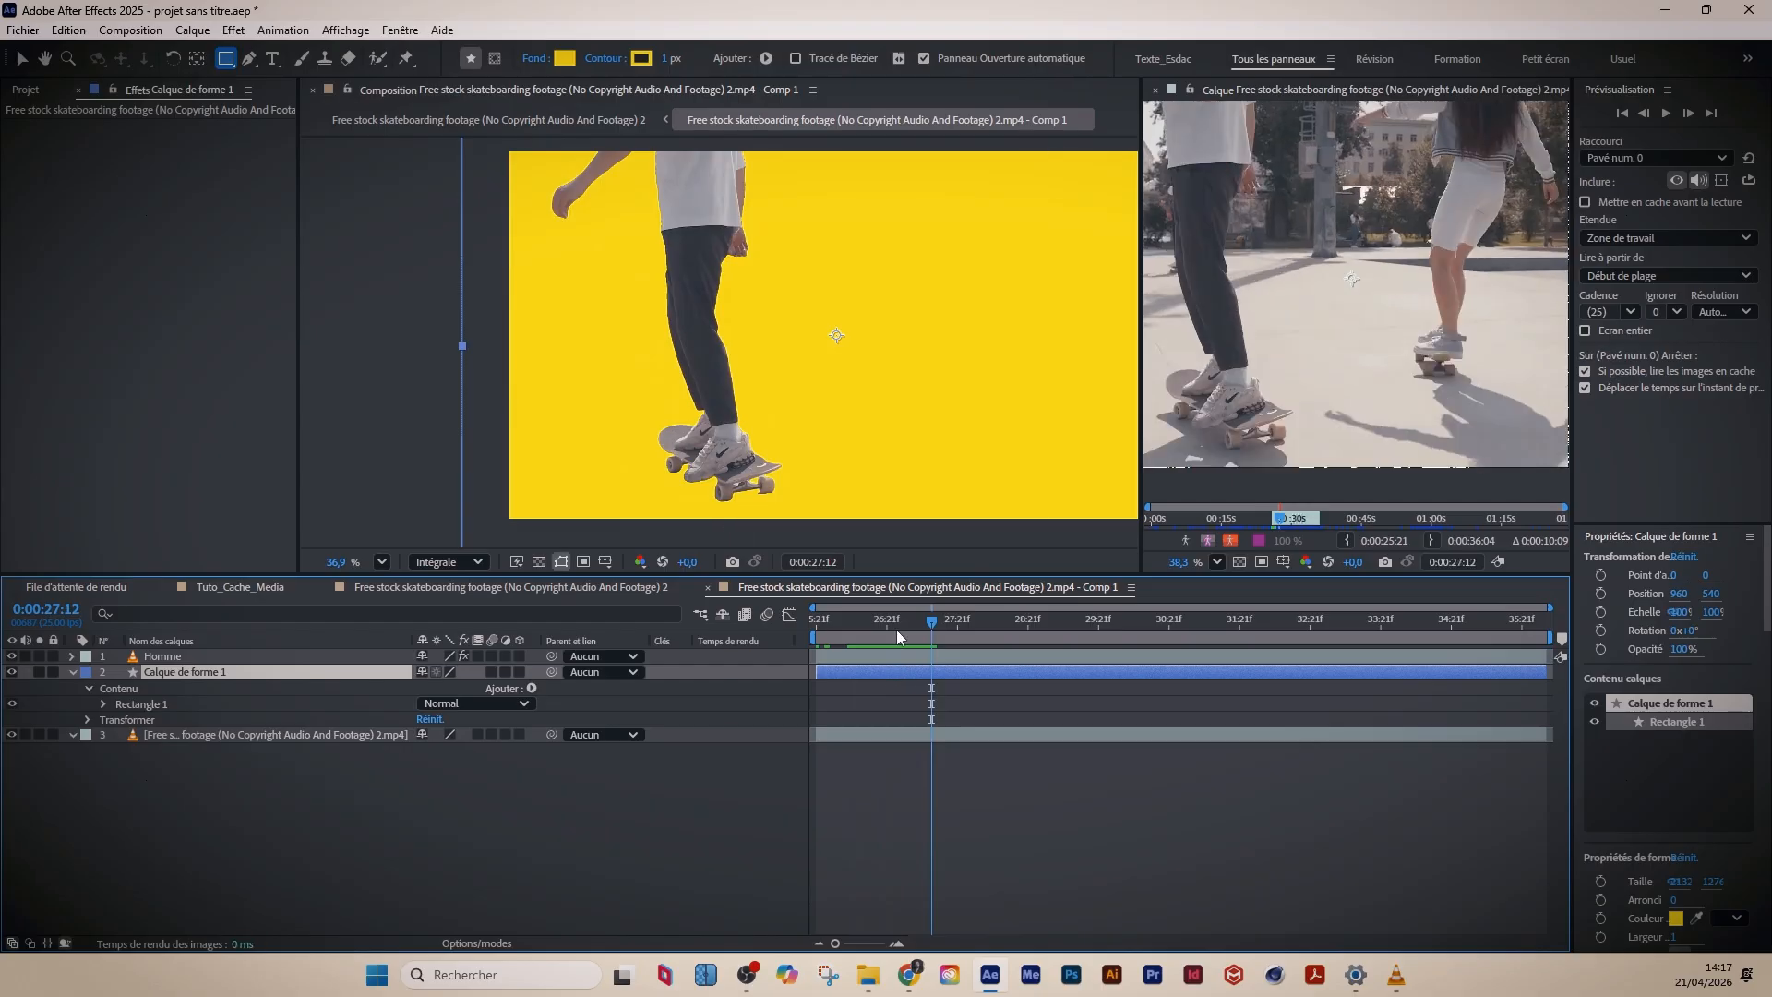
# - Review the cutout over yellow between about 27 and 30 seconds, checking the shirt, shoes and skateboard edges
pyautogui.moveTo(897, 632)
pyautogui.mouseDown()
pyautogui.moveTo(971, 632)
pyautogui.moveTo(906, 635)
pyautogui.mouseUp()
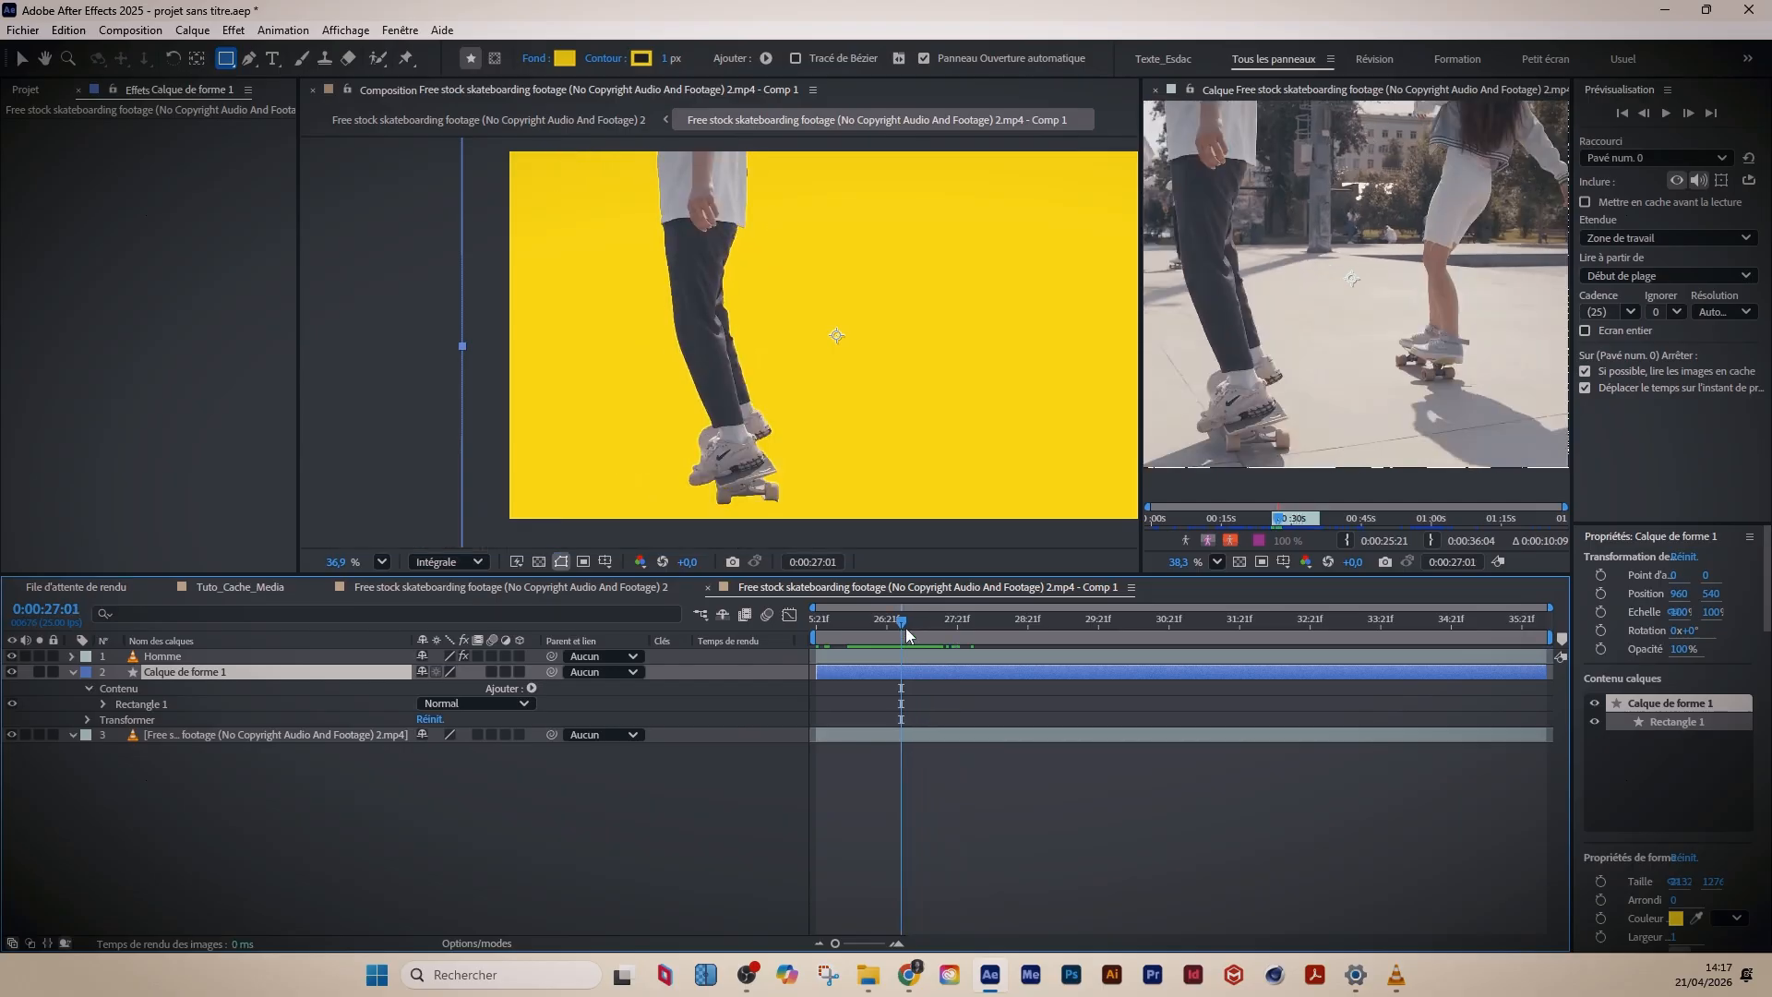
pyautogui.press('space')
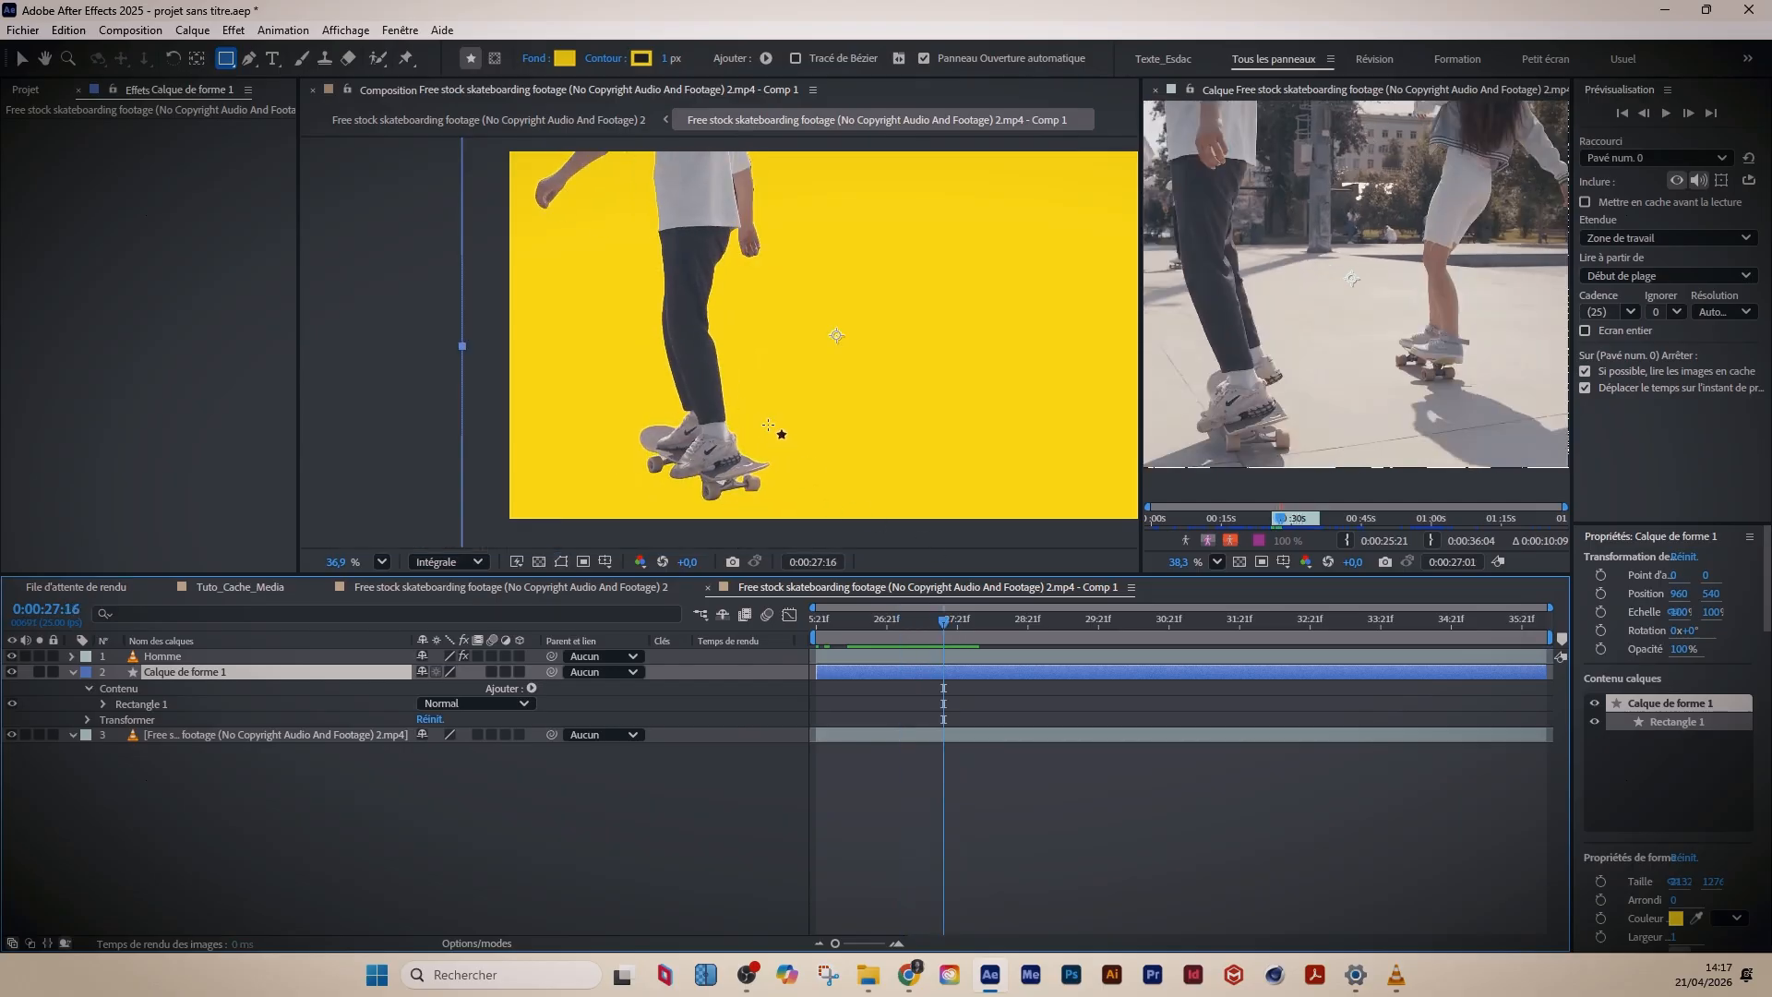
pyautogui.scroll(-3, 779, 435)
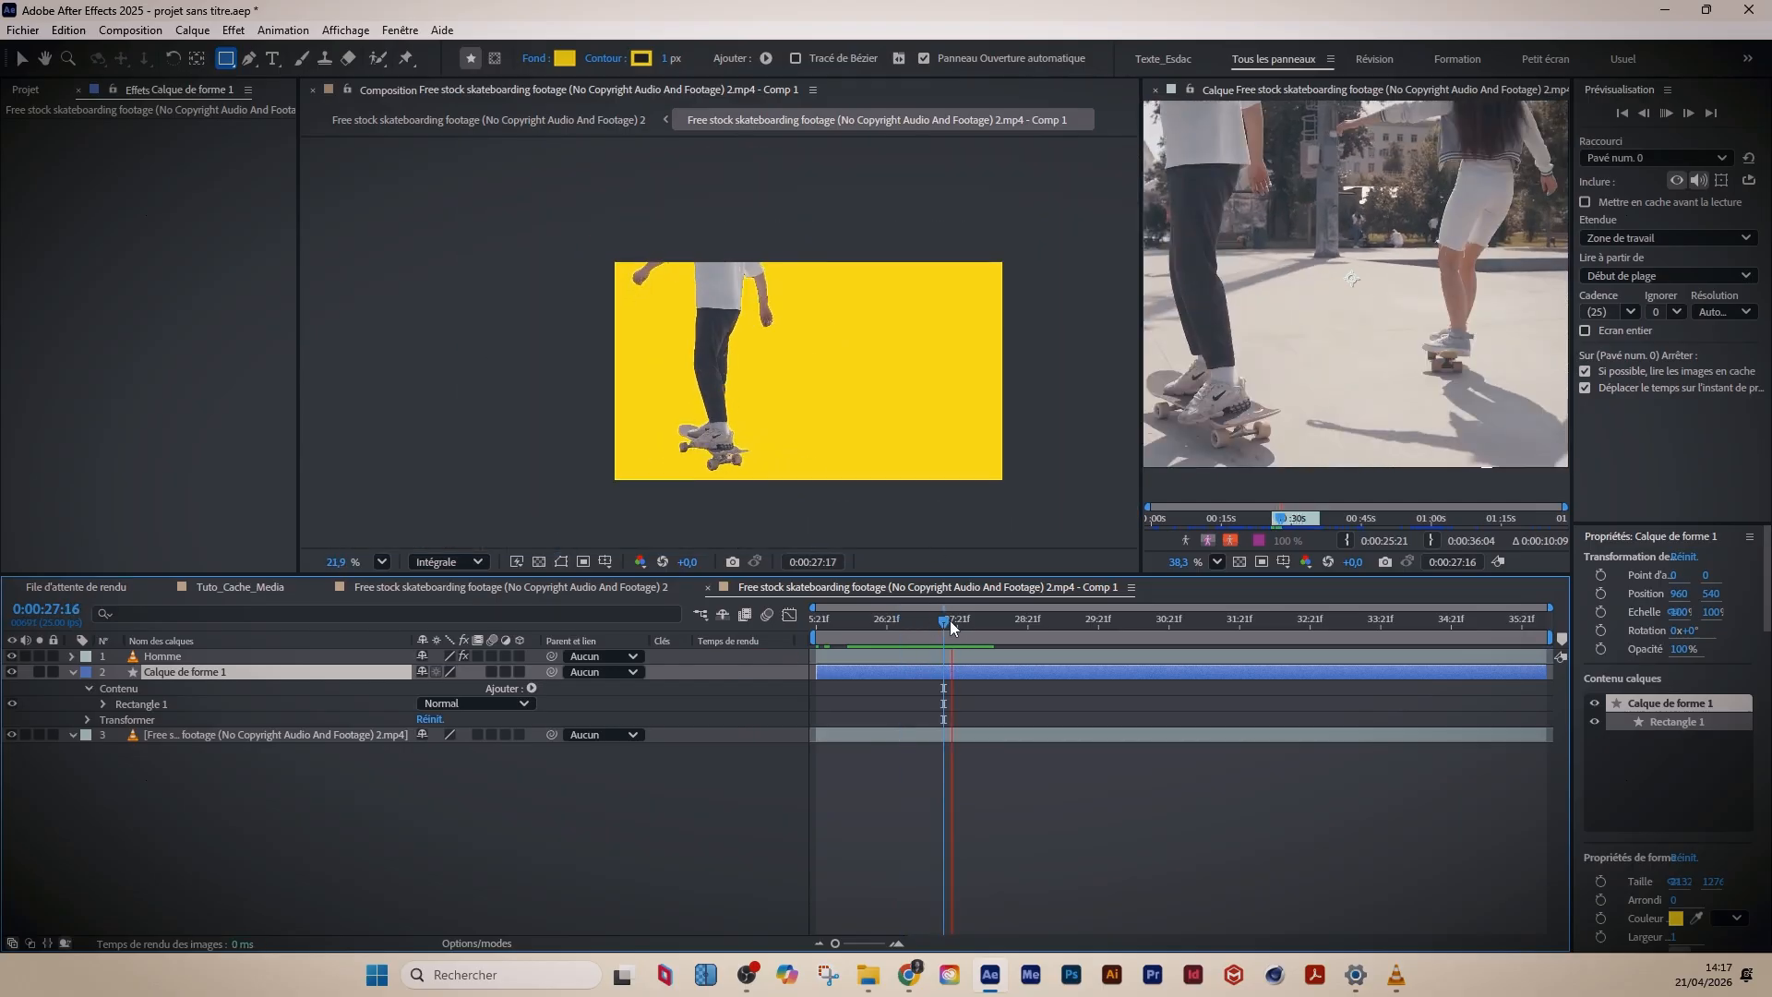
pyautogui.moveTo(950, 620)
pyautogui.mouseDown()
pyautogui.moveTo(1070, 634)
pyautogui.moveTo(978, 627)
pyautogui.mouseUp()
pyautogui.press('space')
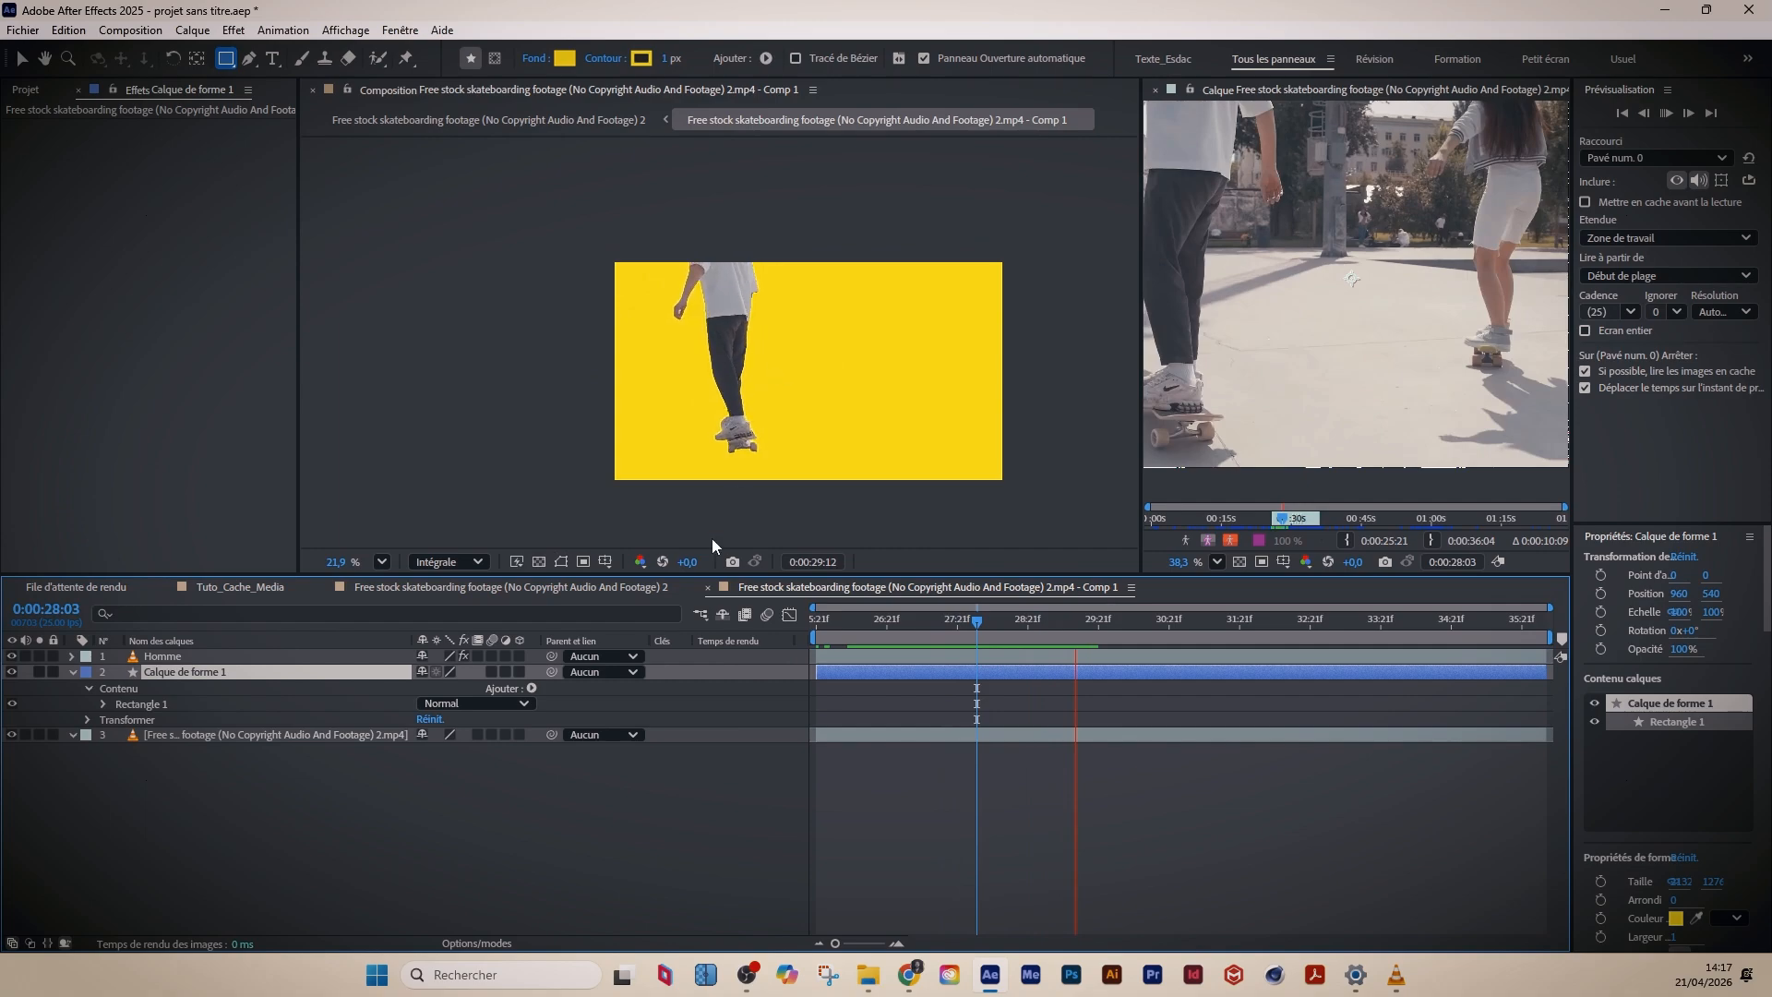
pyautogui.click(384, 819)
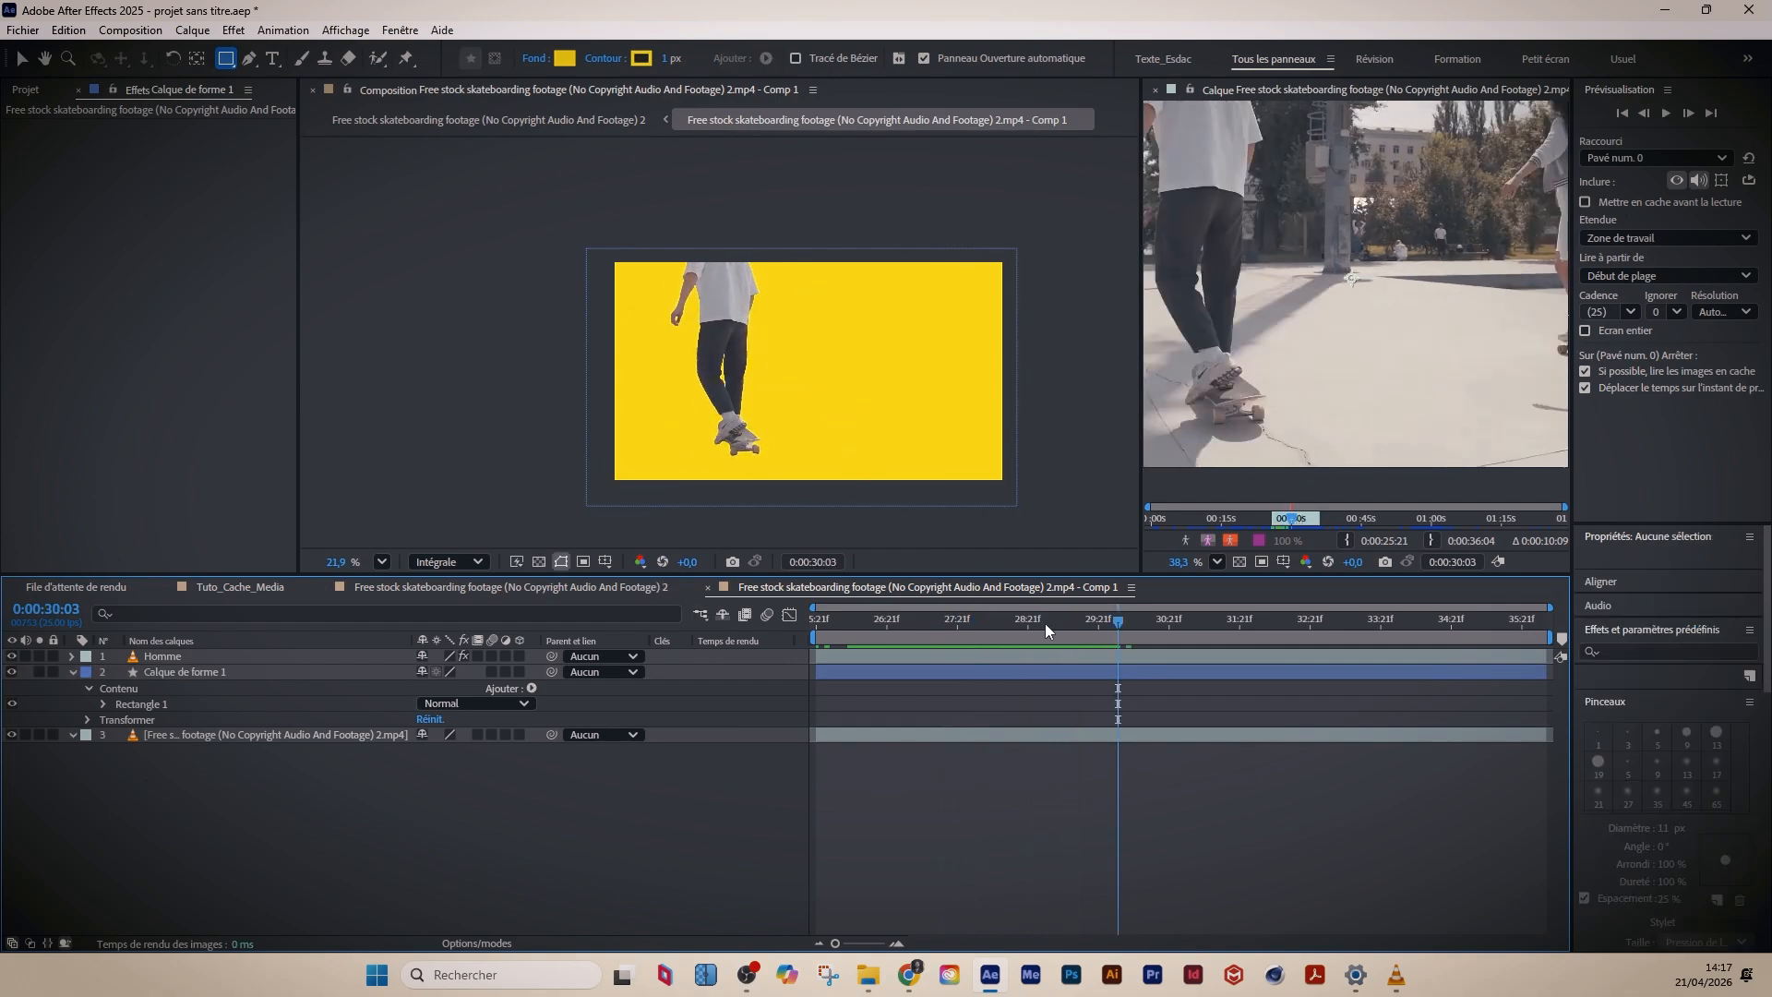
pyautogui.moveTo(1043, 620); pyautogui.dragTo(1022, 620)
pyautogui.scroll(2, 618, 397)
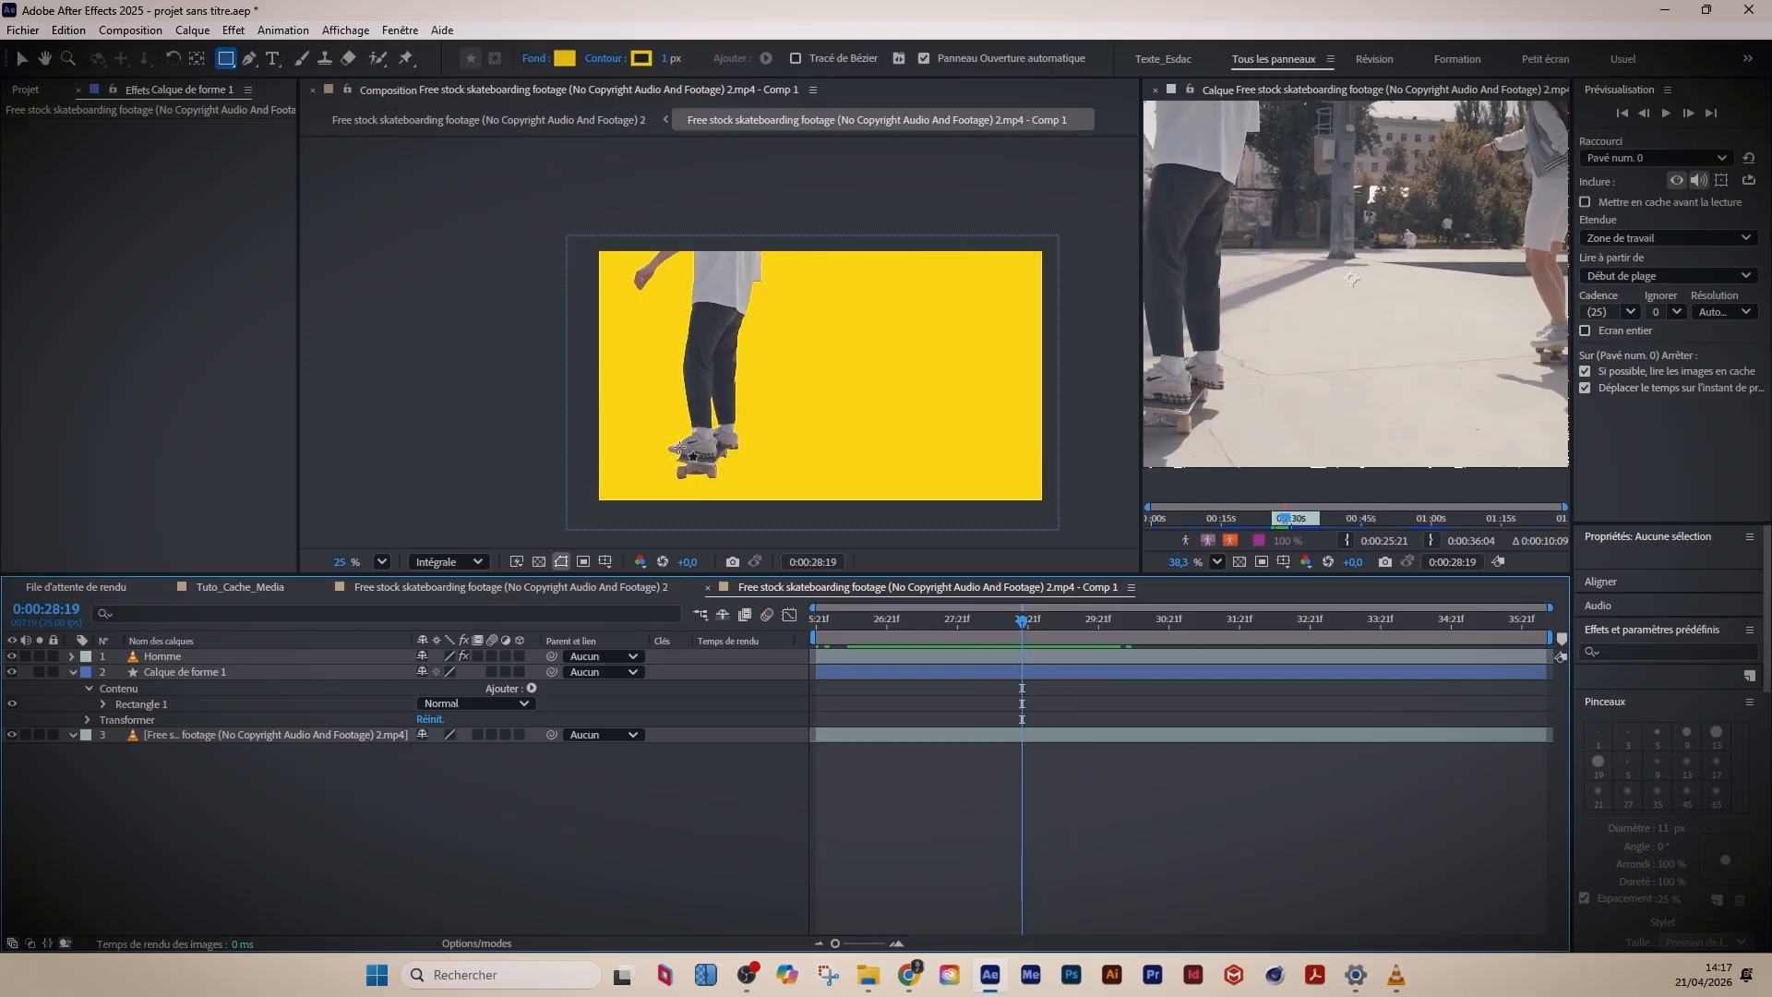
pyautogui.press('v')
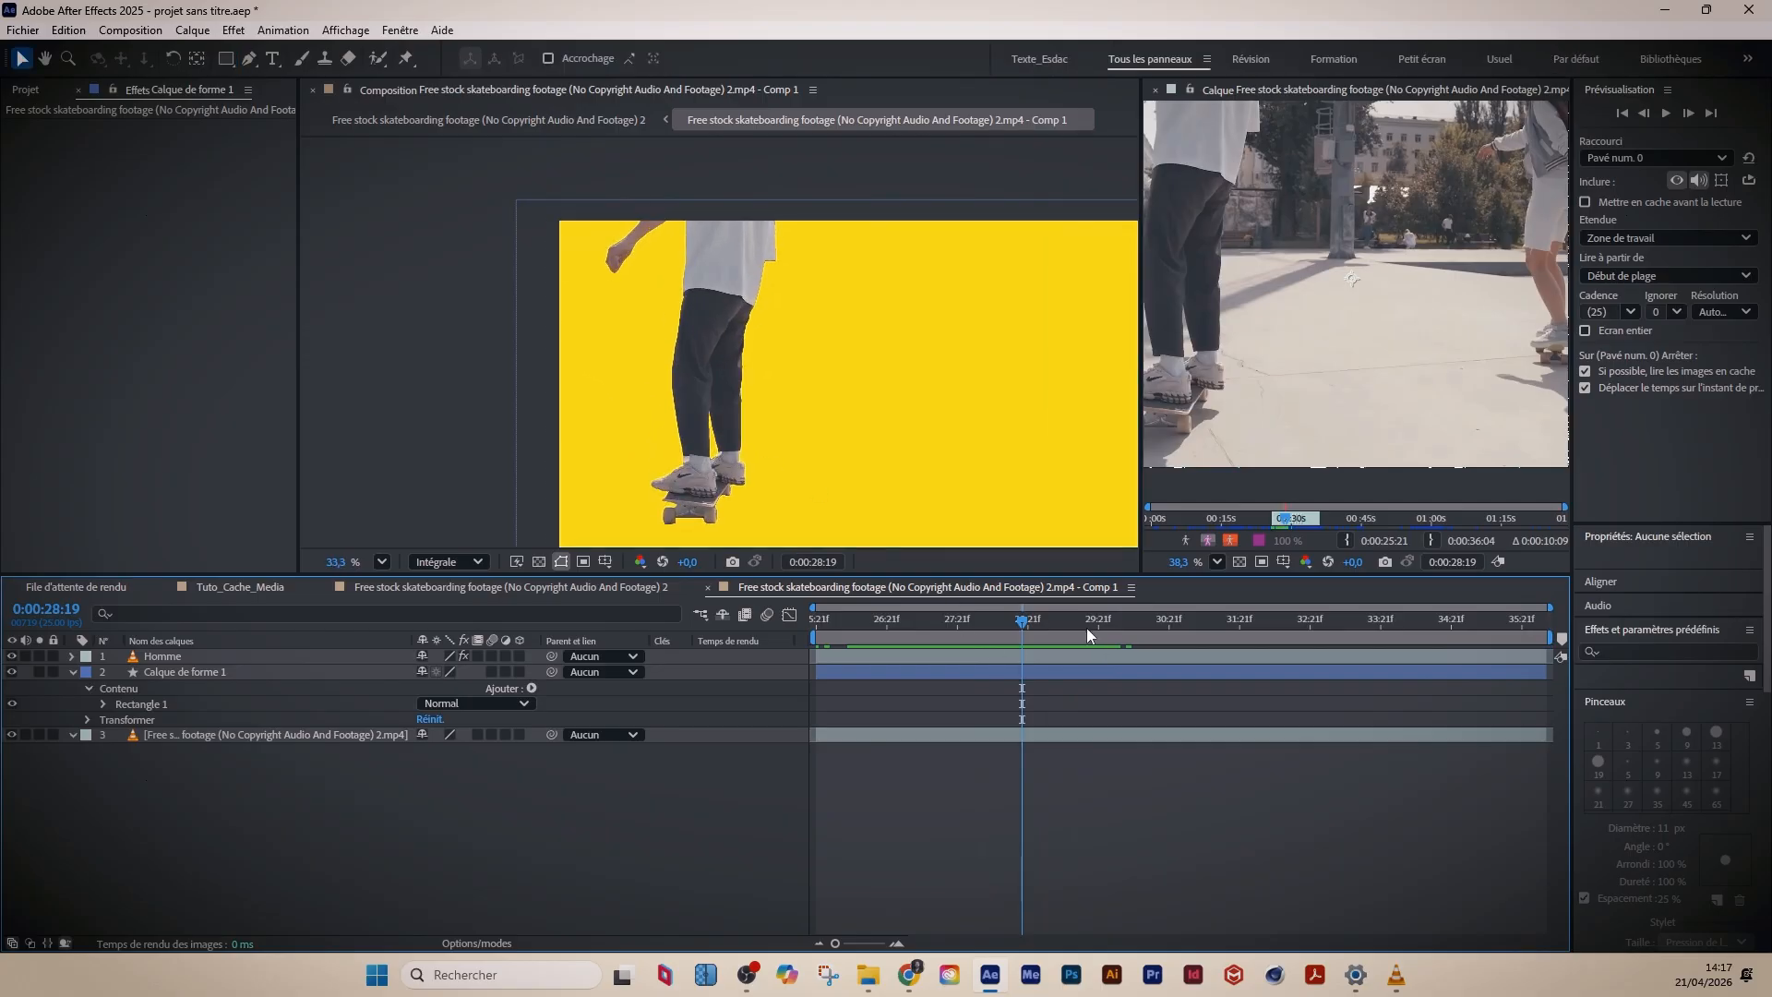
pyautogui.click(1045, 620)
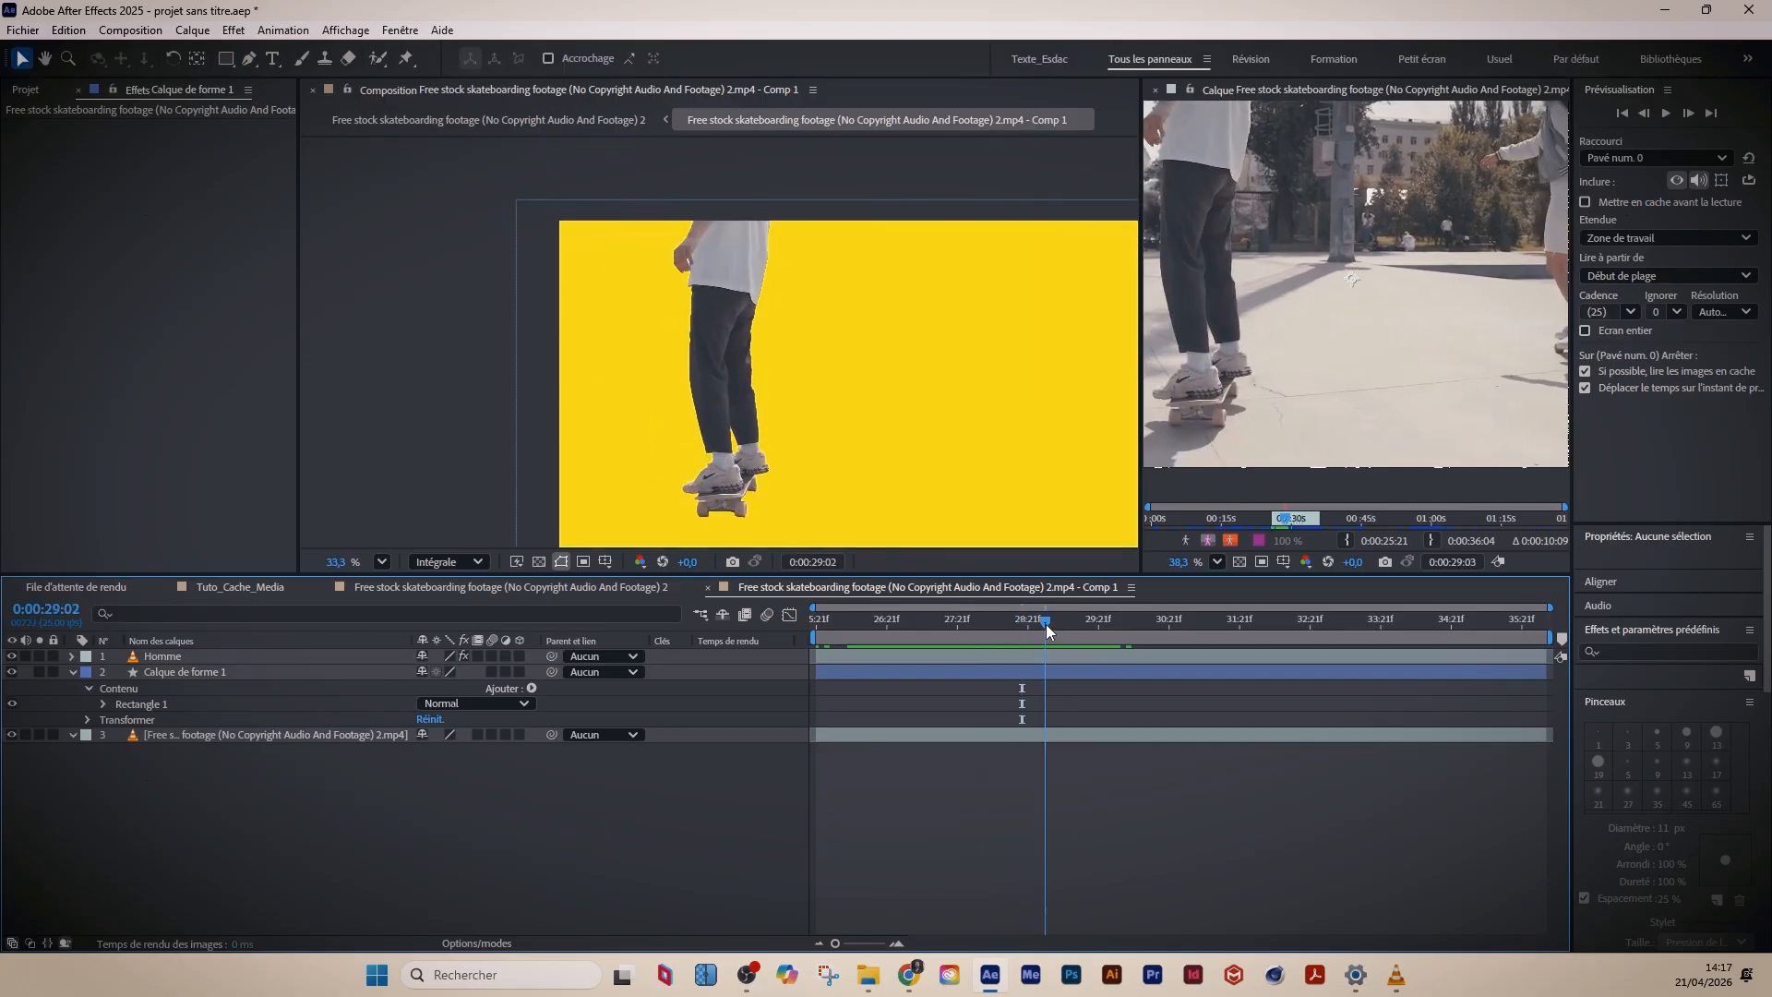
# - Hide the yellow shape layer and add the point text ROTOSCOPIE over the skaters in the composition
pyautogui.click(12, 671)
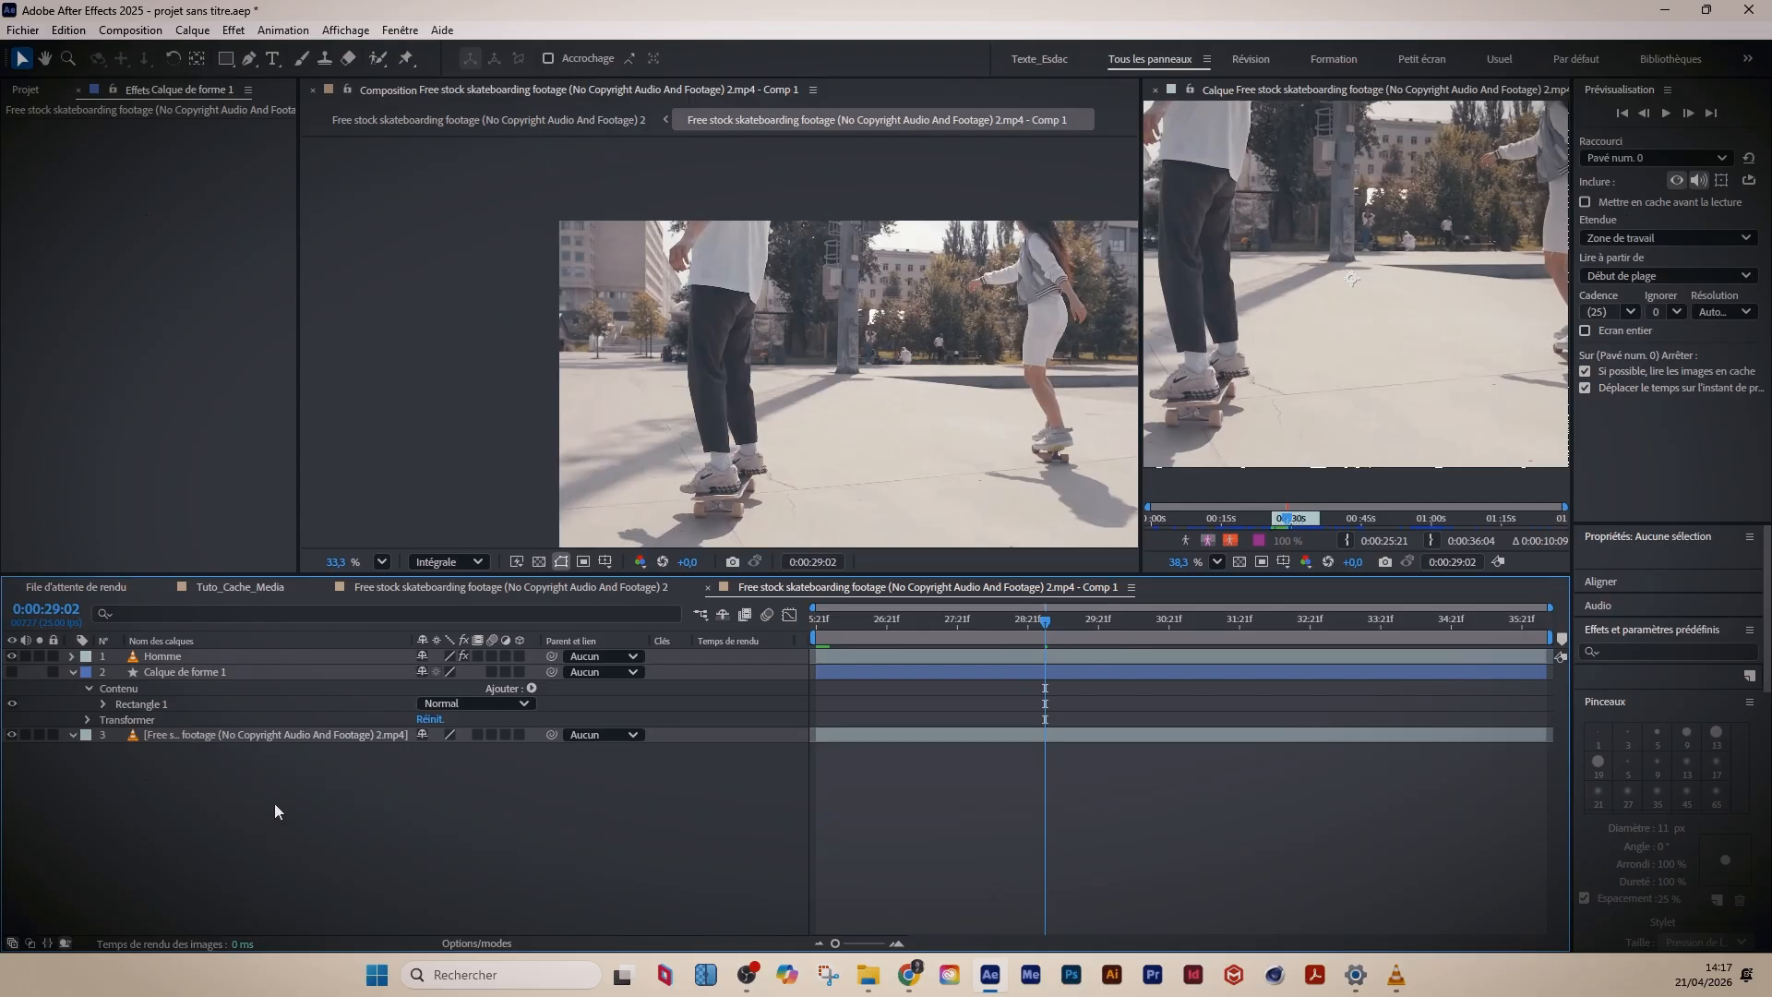
pyautogui.click(273, 58)
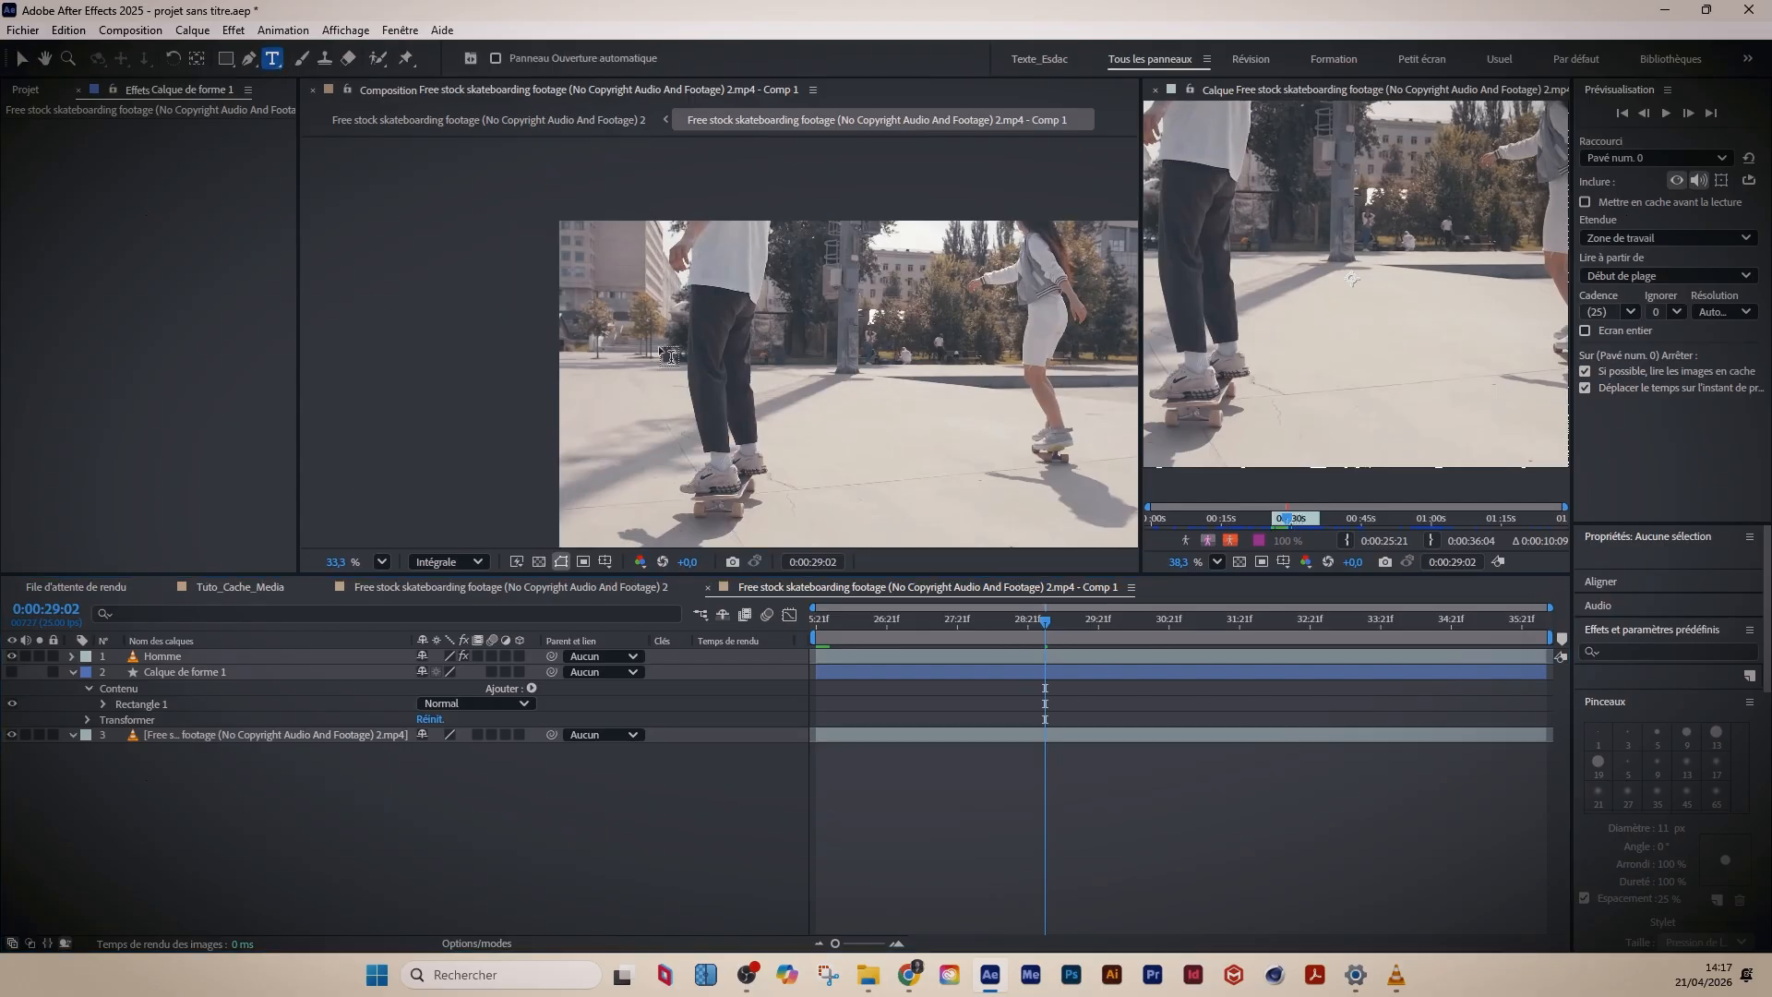
pyautogui.click(755, 388)
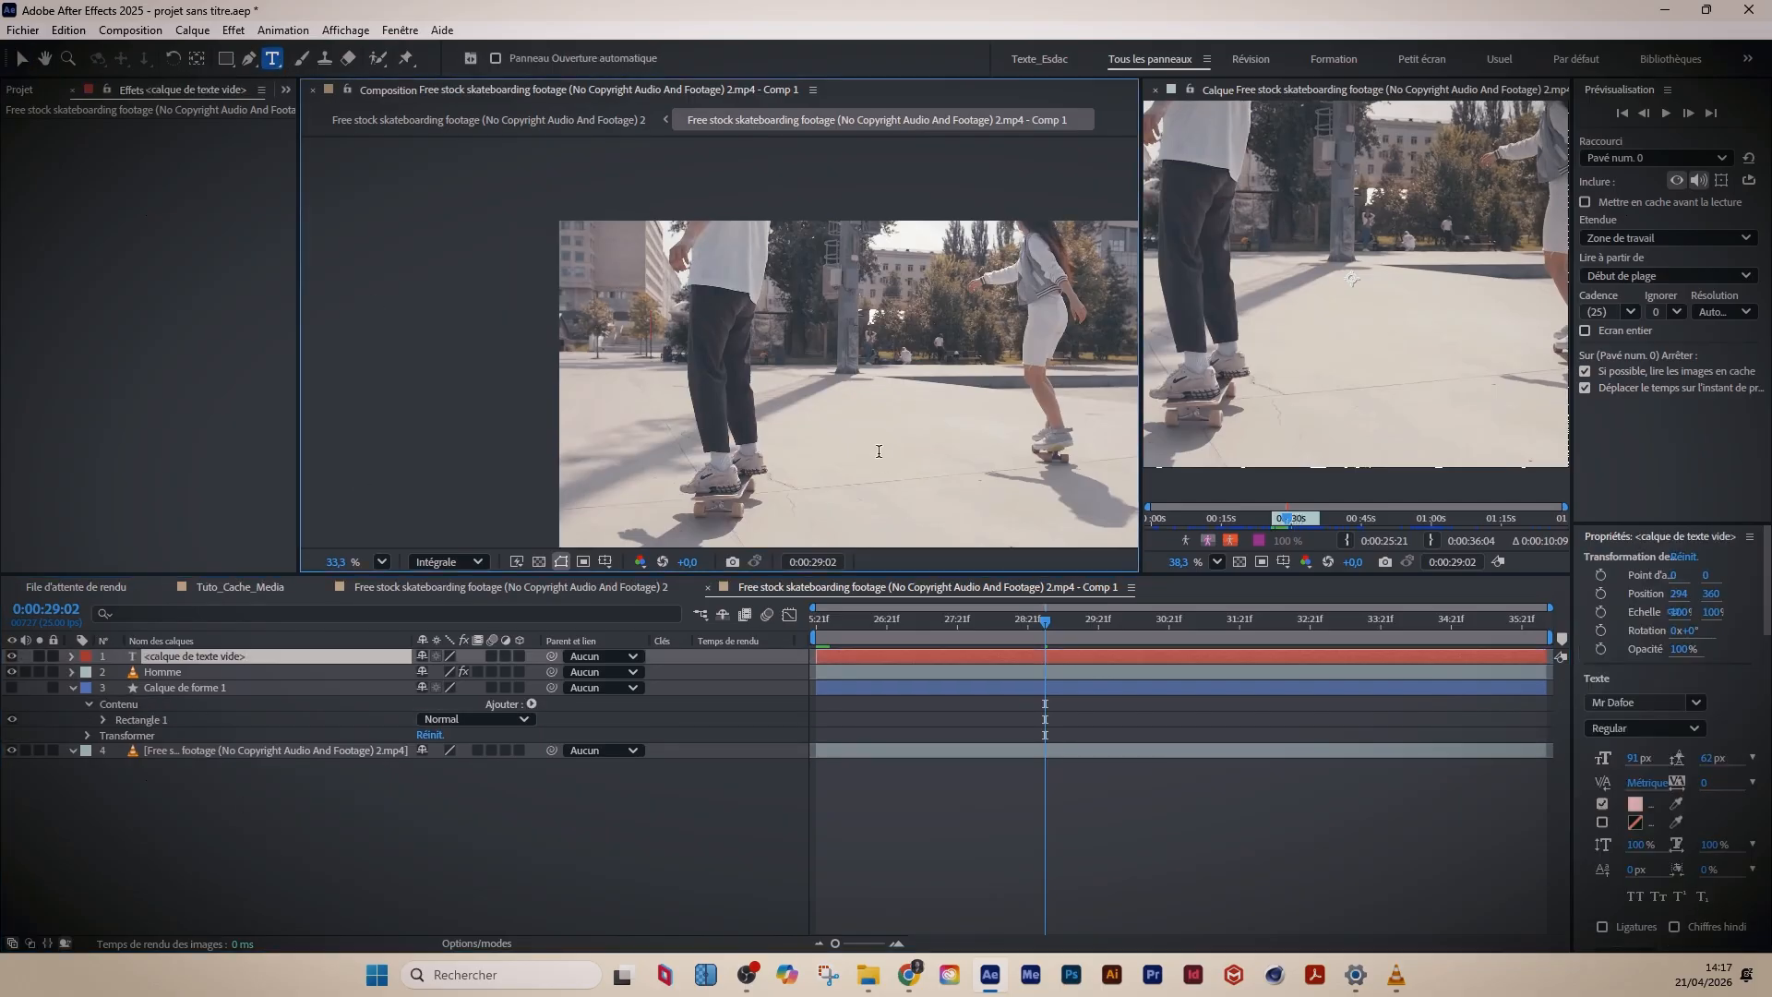
pyautogui.write('R')
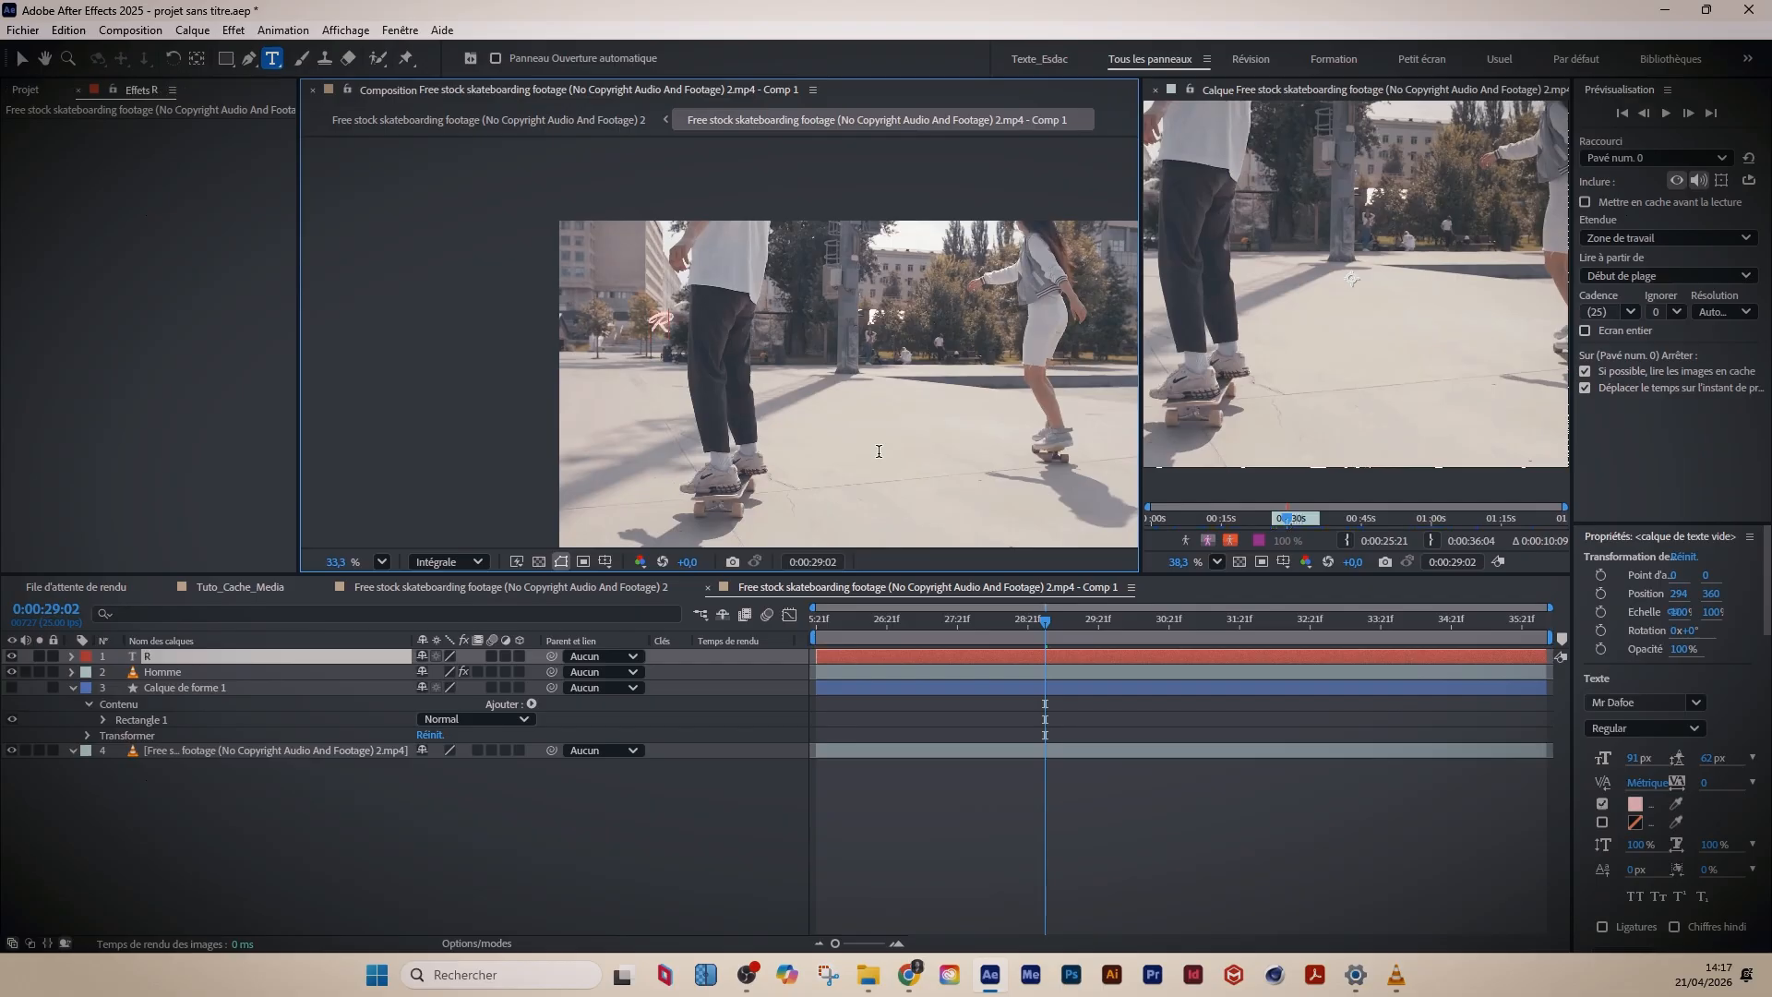
pyautogui.write('OTOSCOPIE')
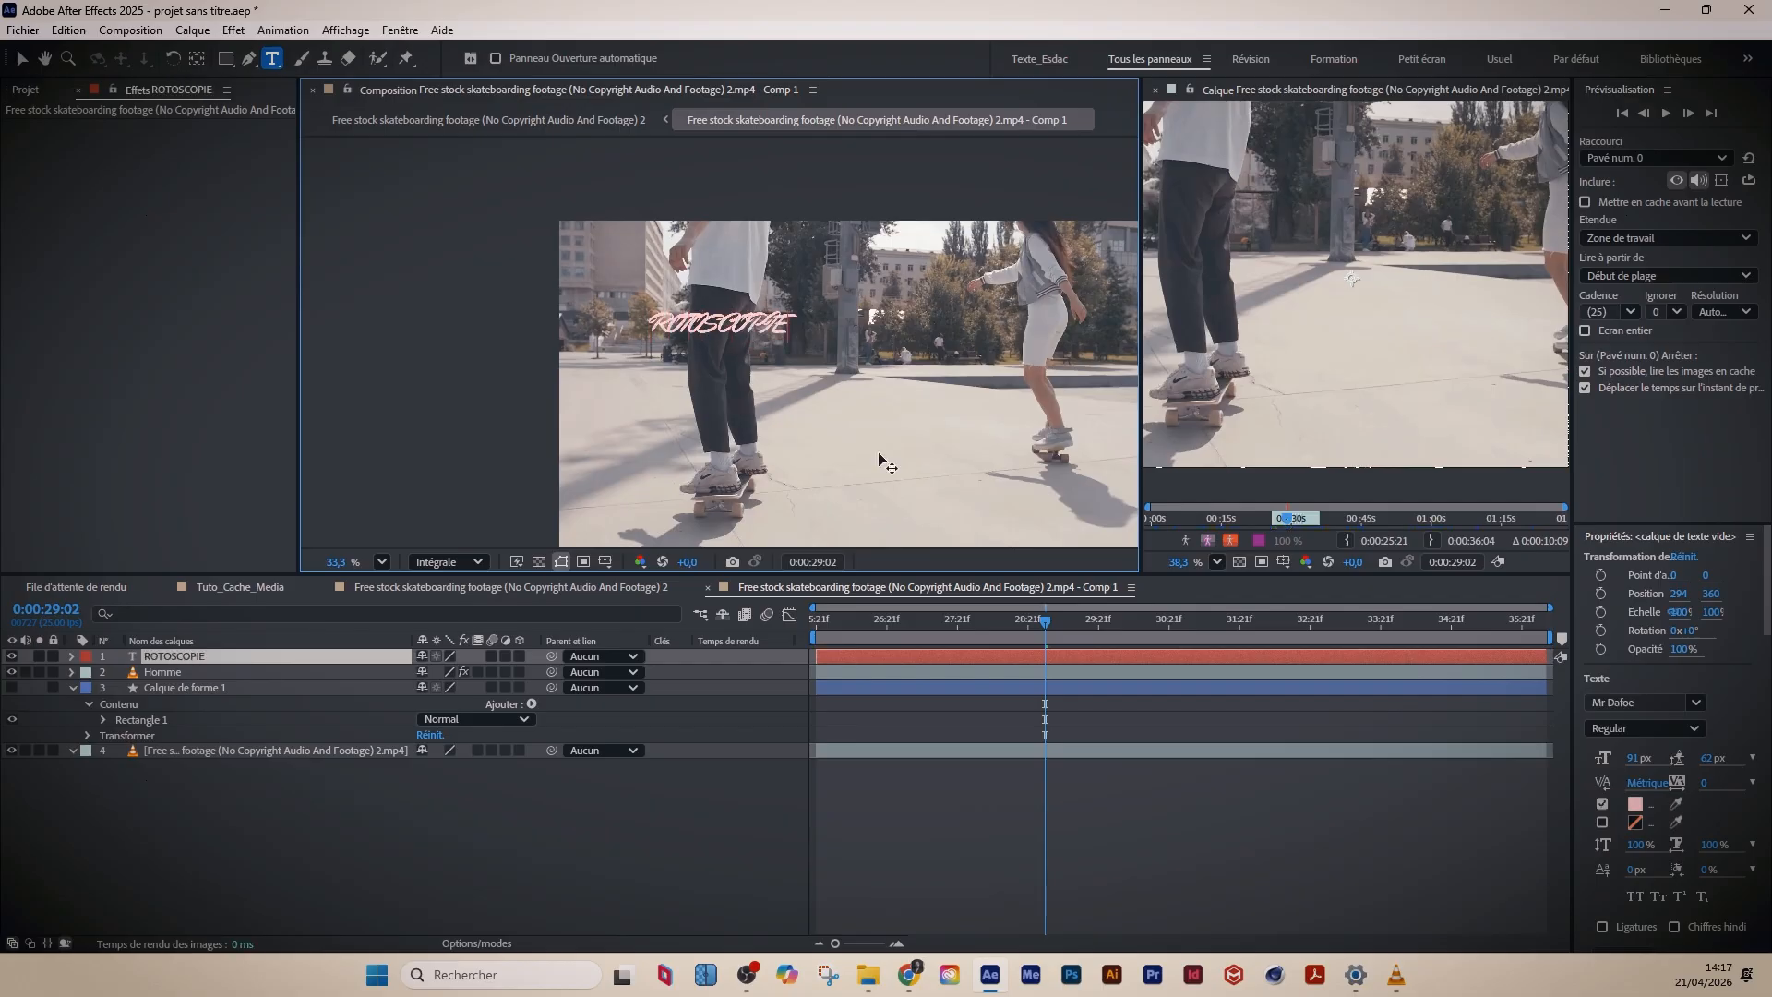
# - Select the whole ROTOSCOPIE text, widen the text properties area and set the font to Black Ops One
pyautogui.doubleClick(719, 318)
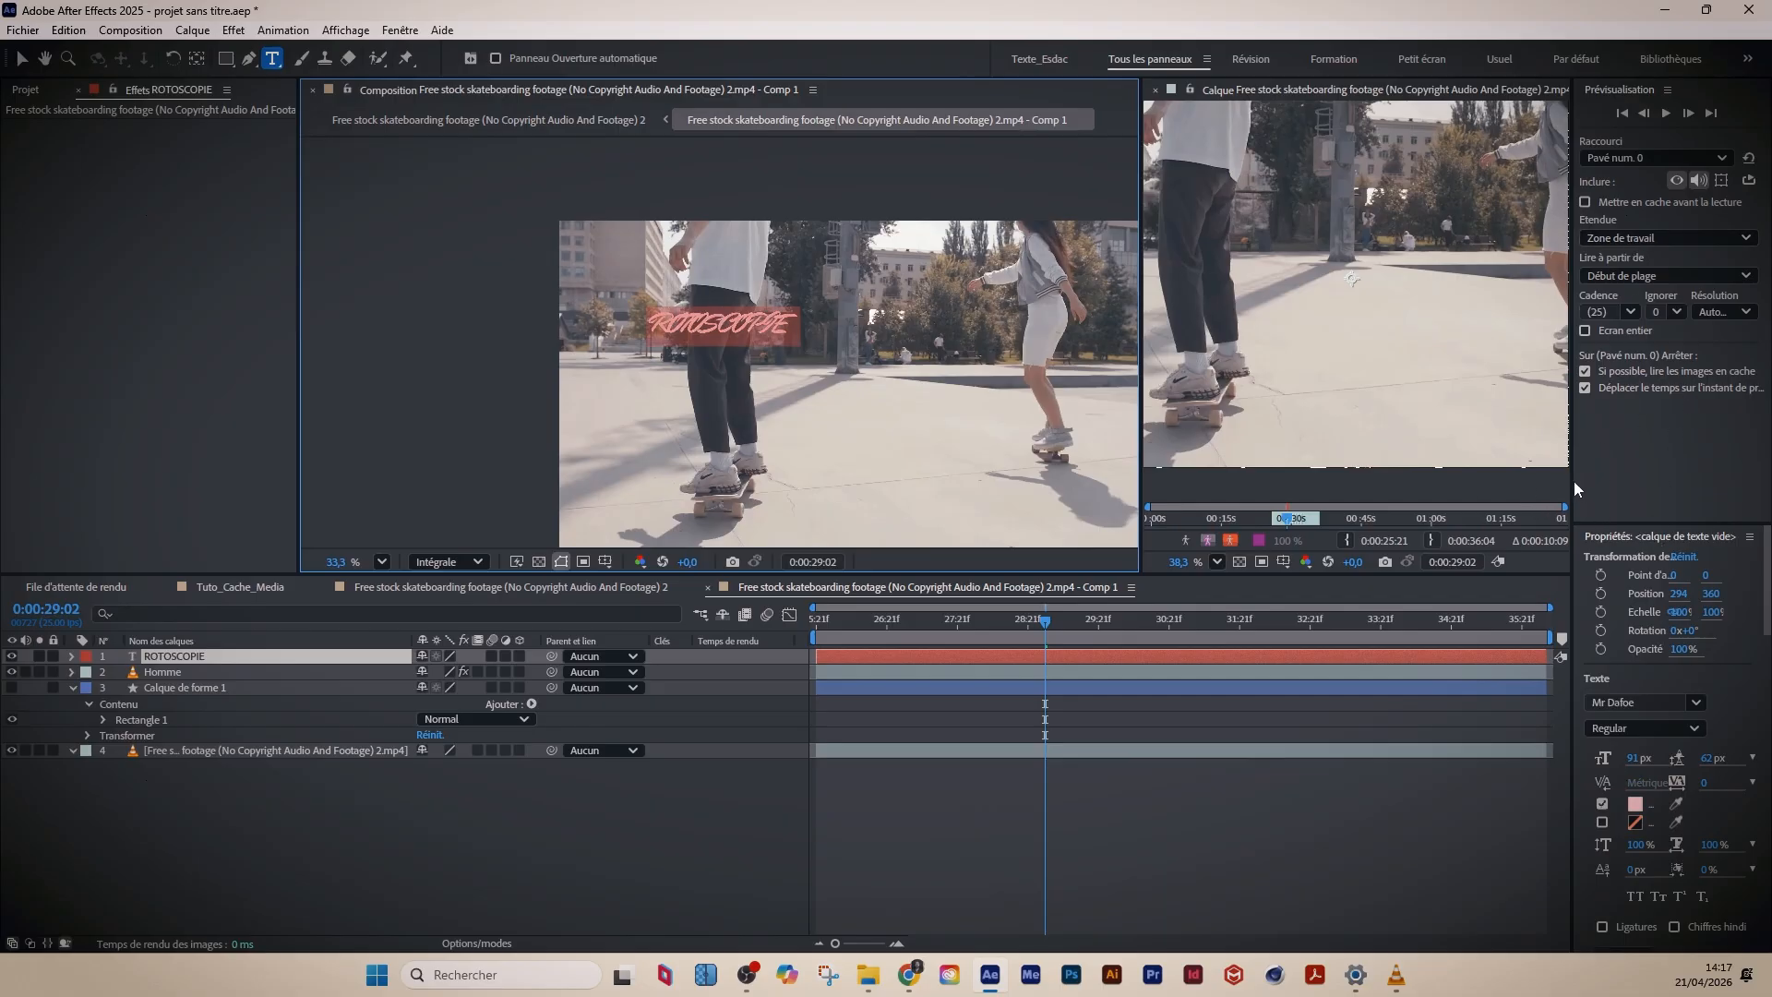
pyautogui.moveTo(1570, 474); pyautogui.dragTo(1484, 474)
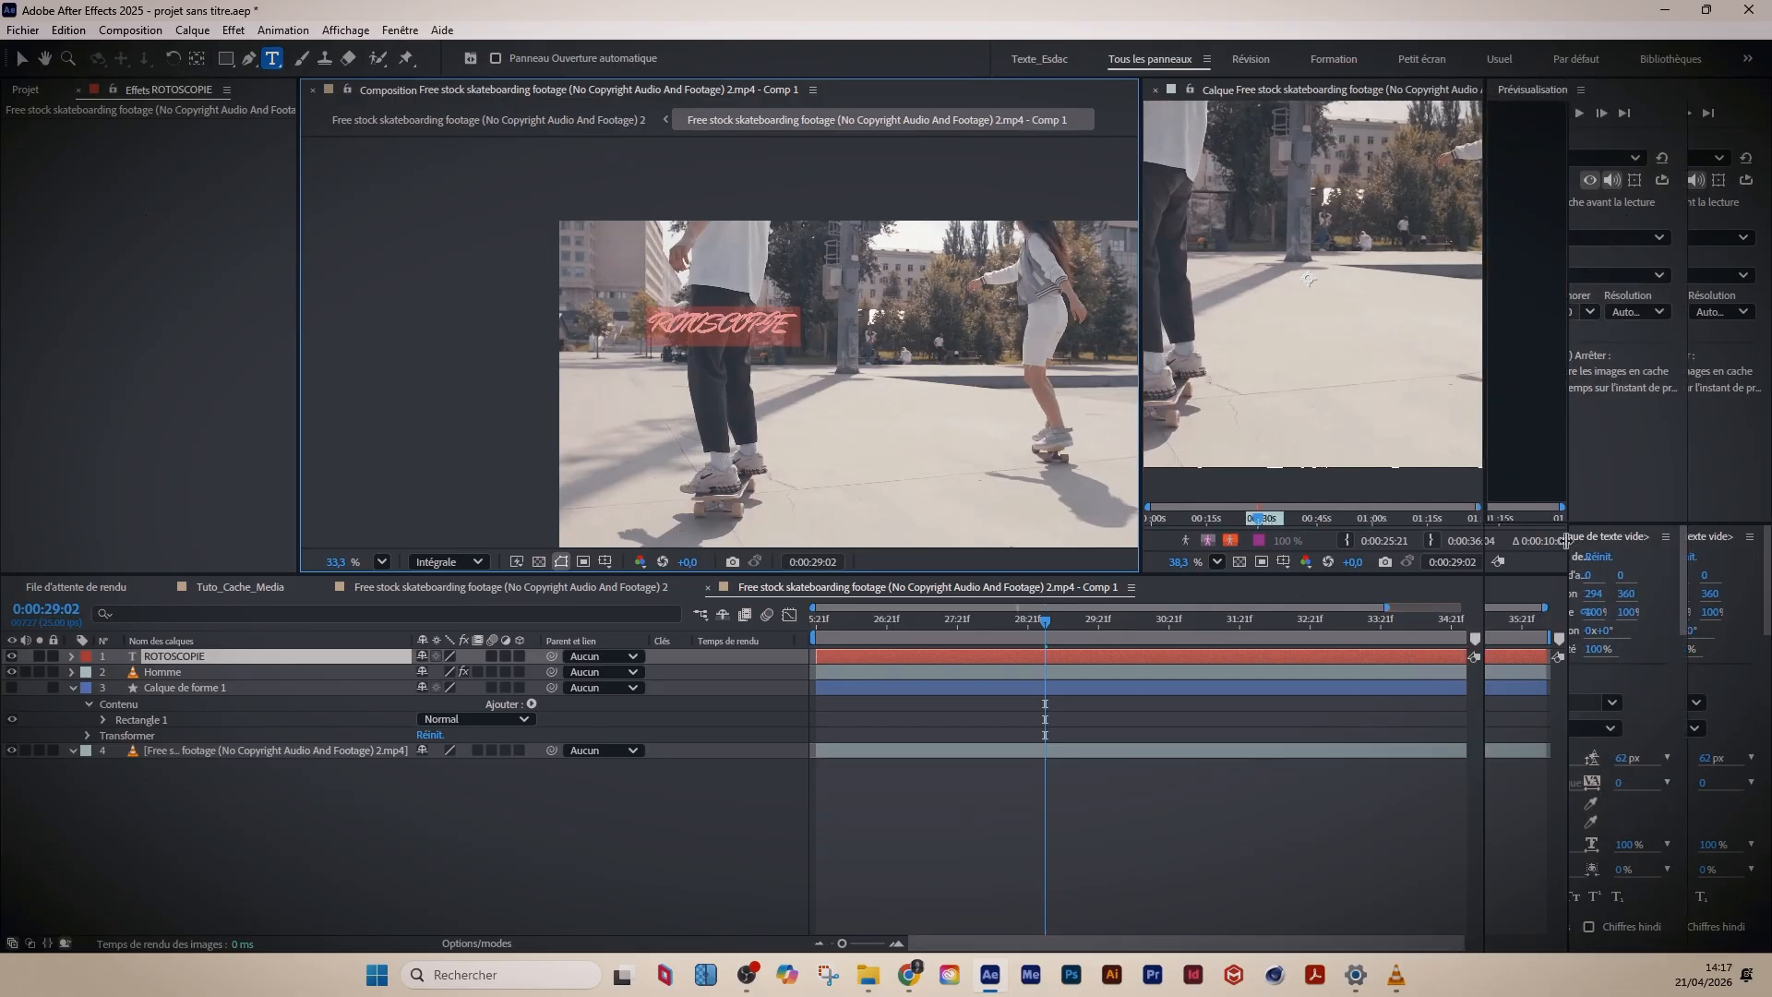
pyautogui.click(1699, 701)
pyautogui.scroll(3, 1558, 487)
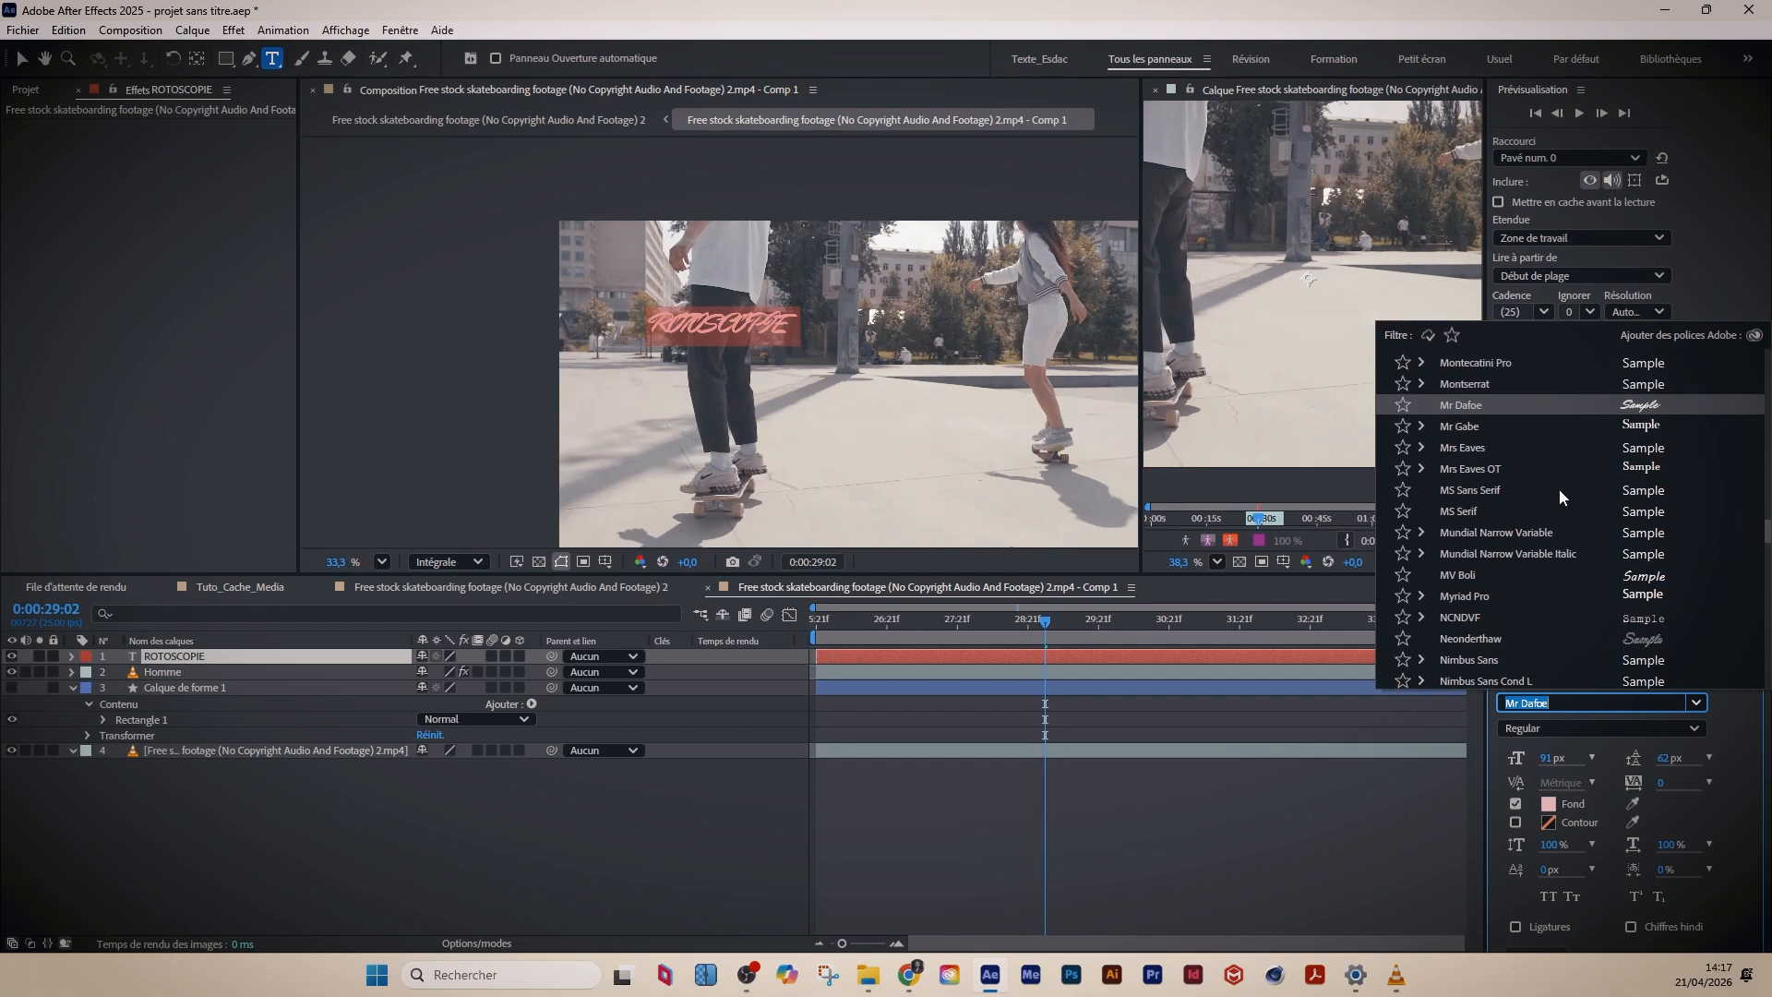
pyautogui.moveTo(1766, 540); pyautogui.dragTo(1751, 411)
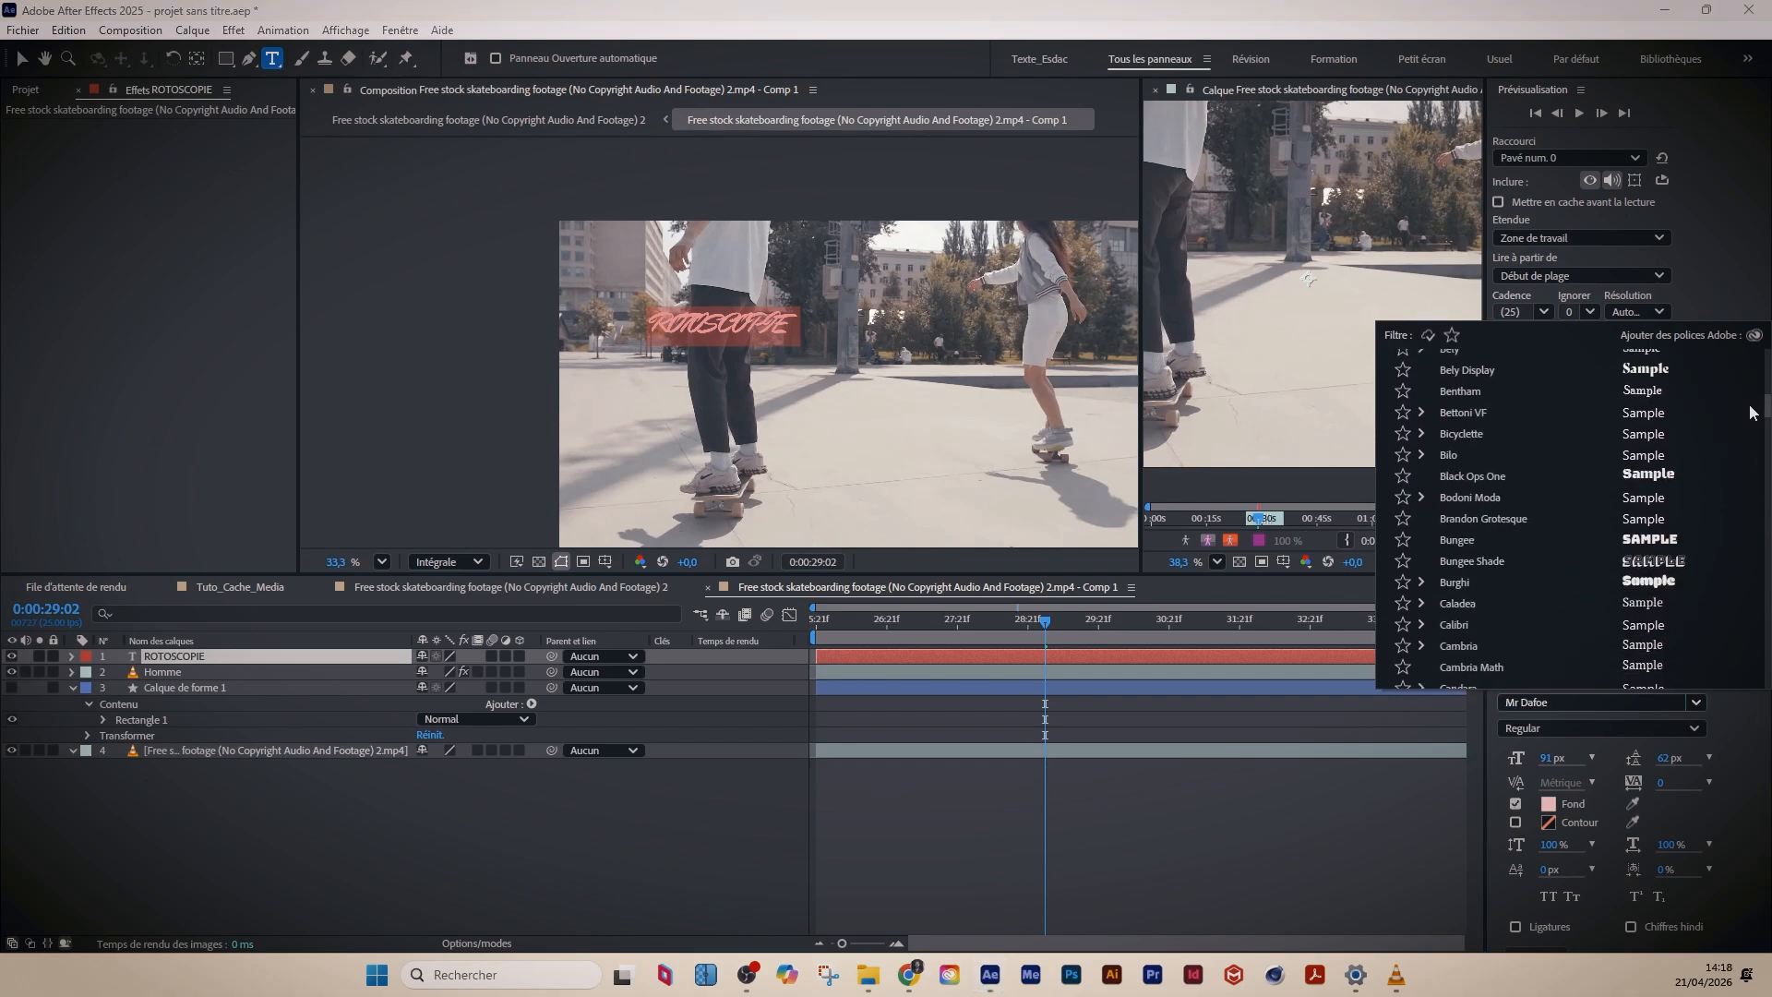
pyautogui.click(1463, 475)
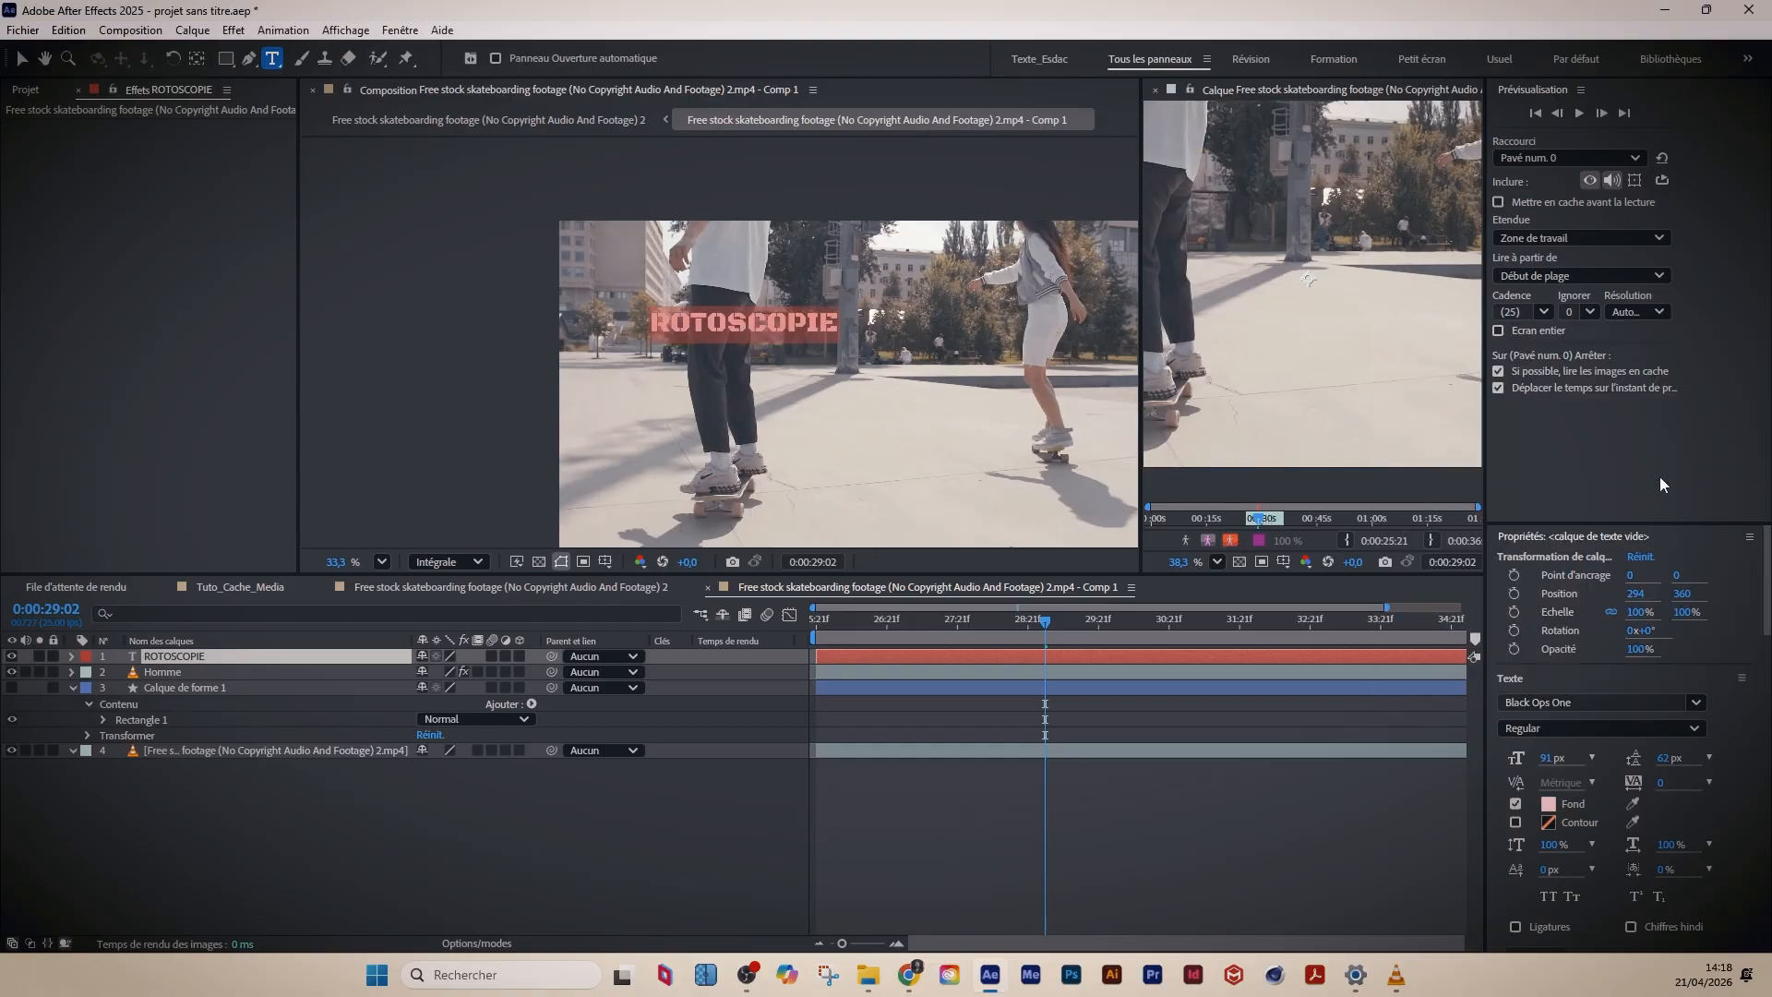
# - Set the ROTOSCOPIE text's font to Caprasimo and its size to 260 px
pyautogui.click(1696, 704)
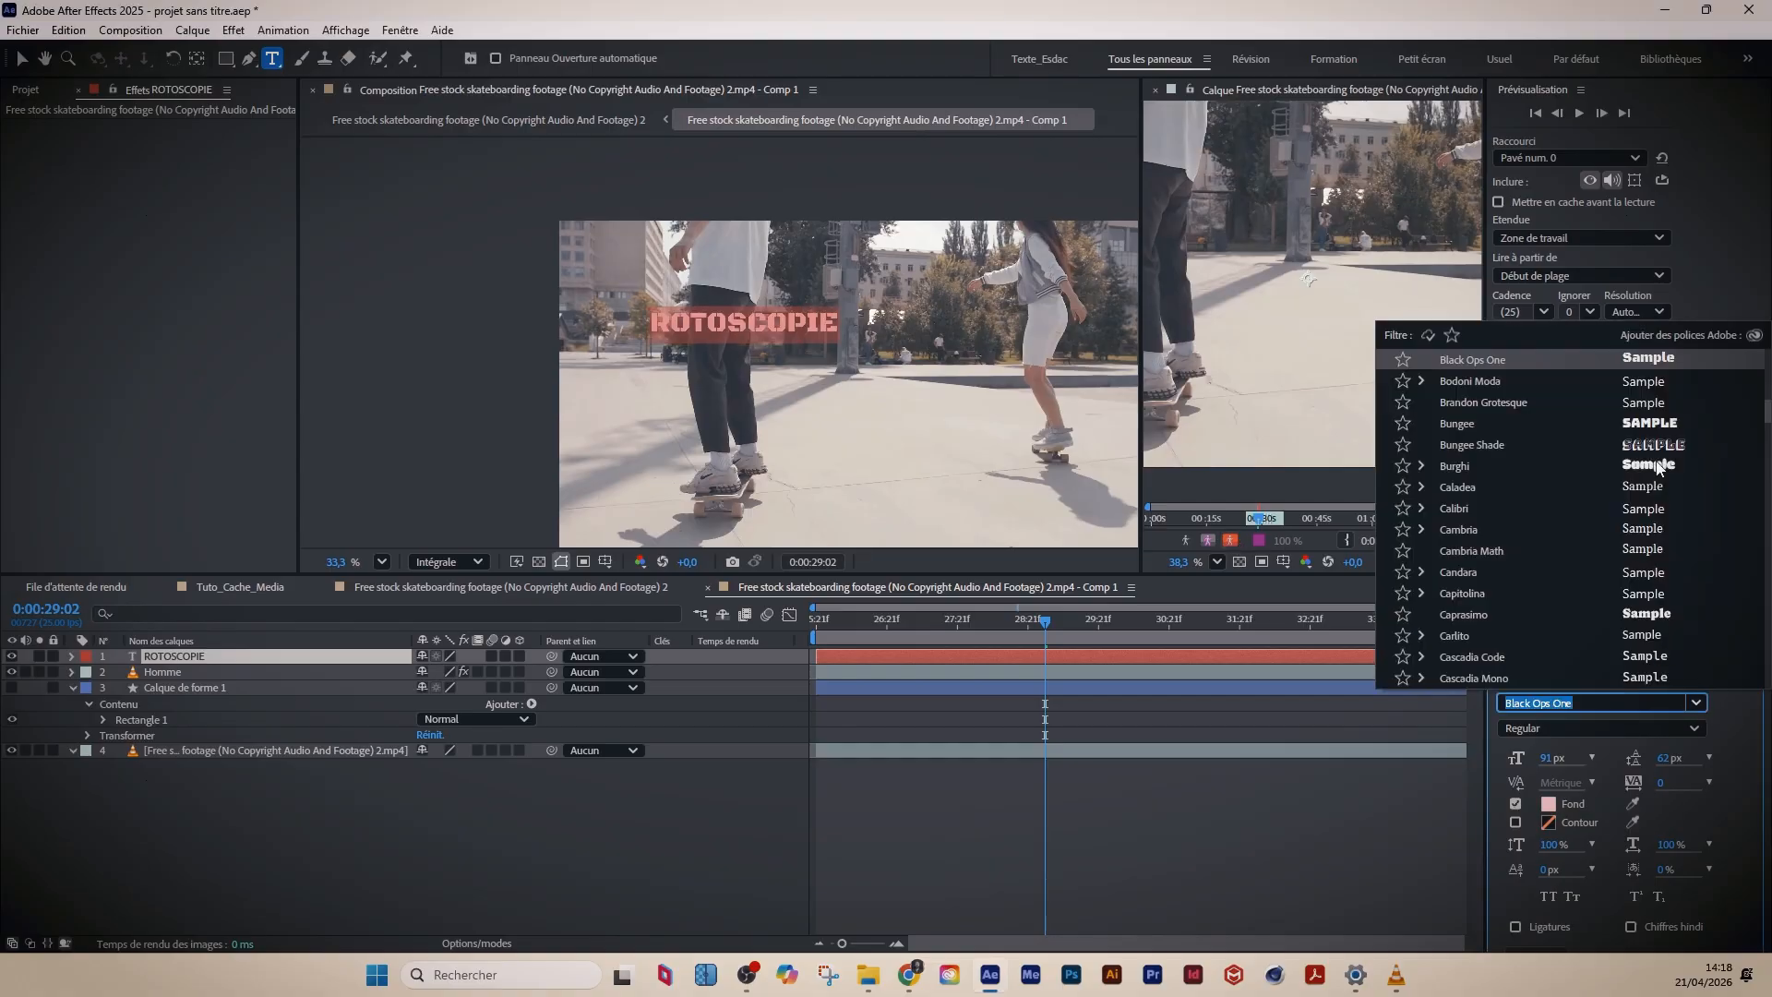
pyautogui.click(1636, 616)
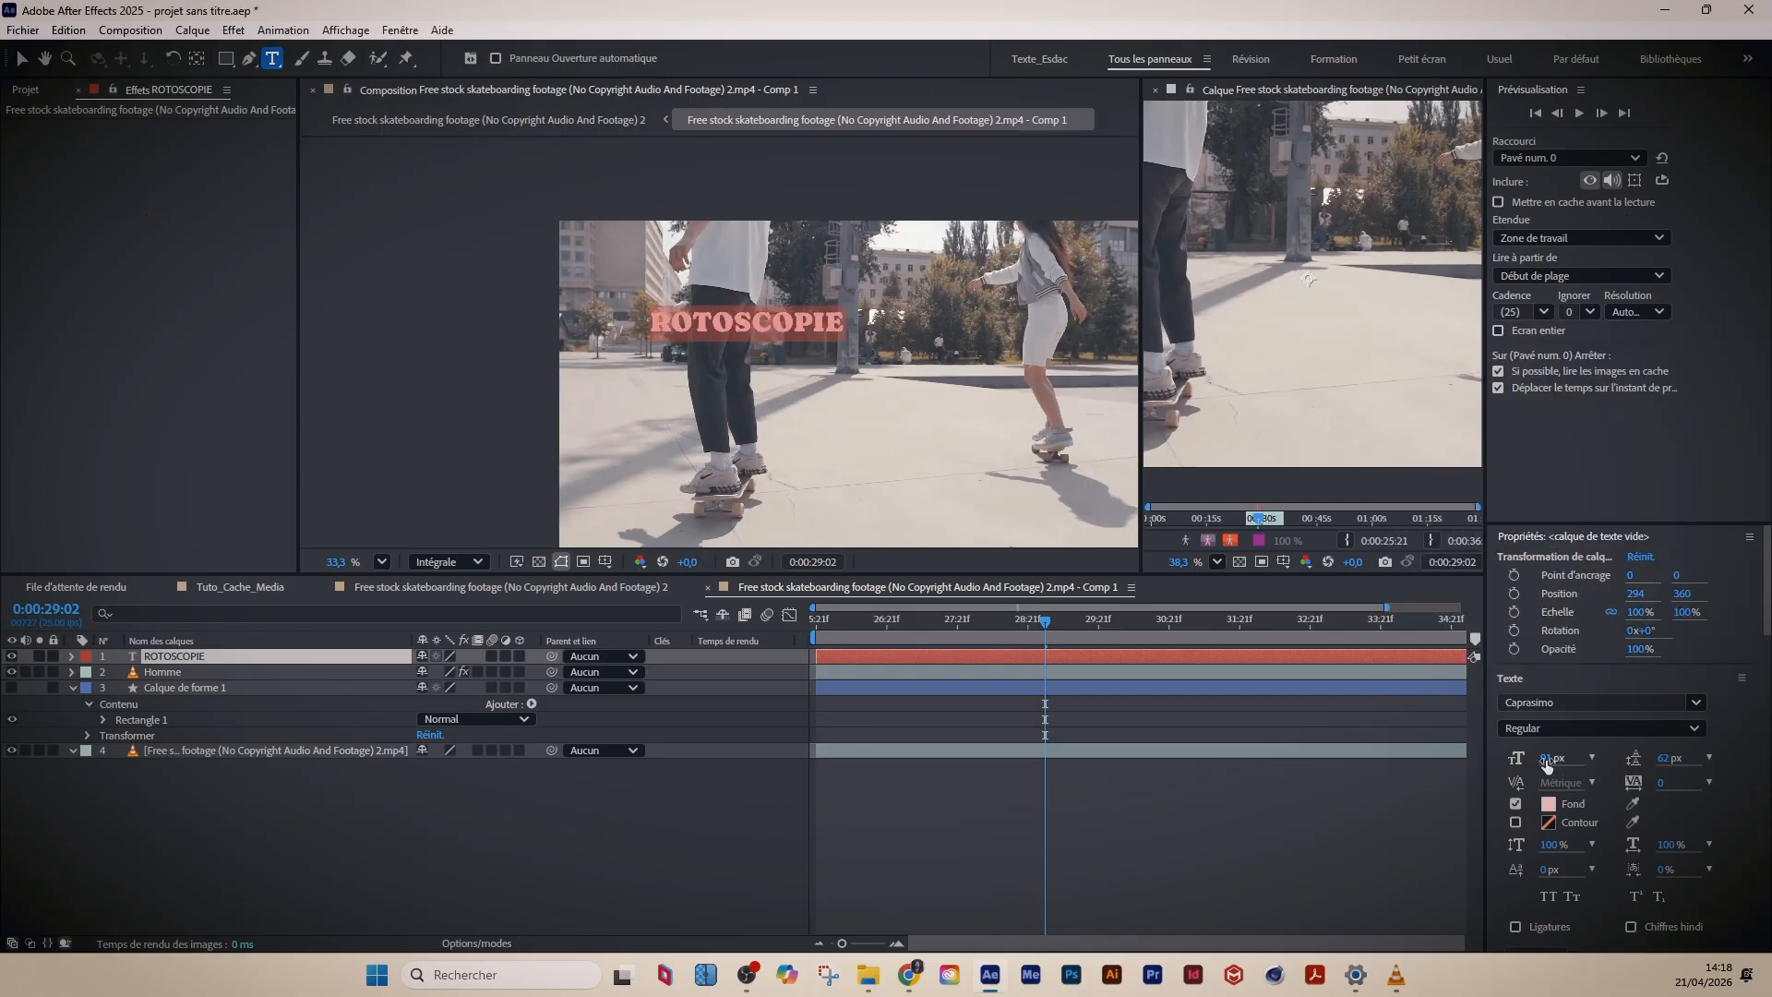
pyautogui.moveTo(1548, 764); pyautogui.dragTo(1696, 755)
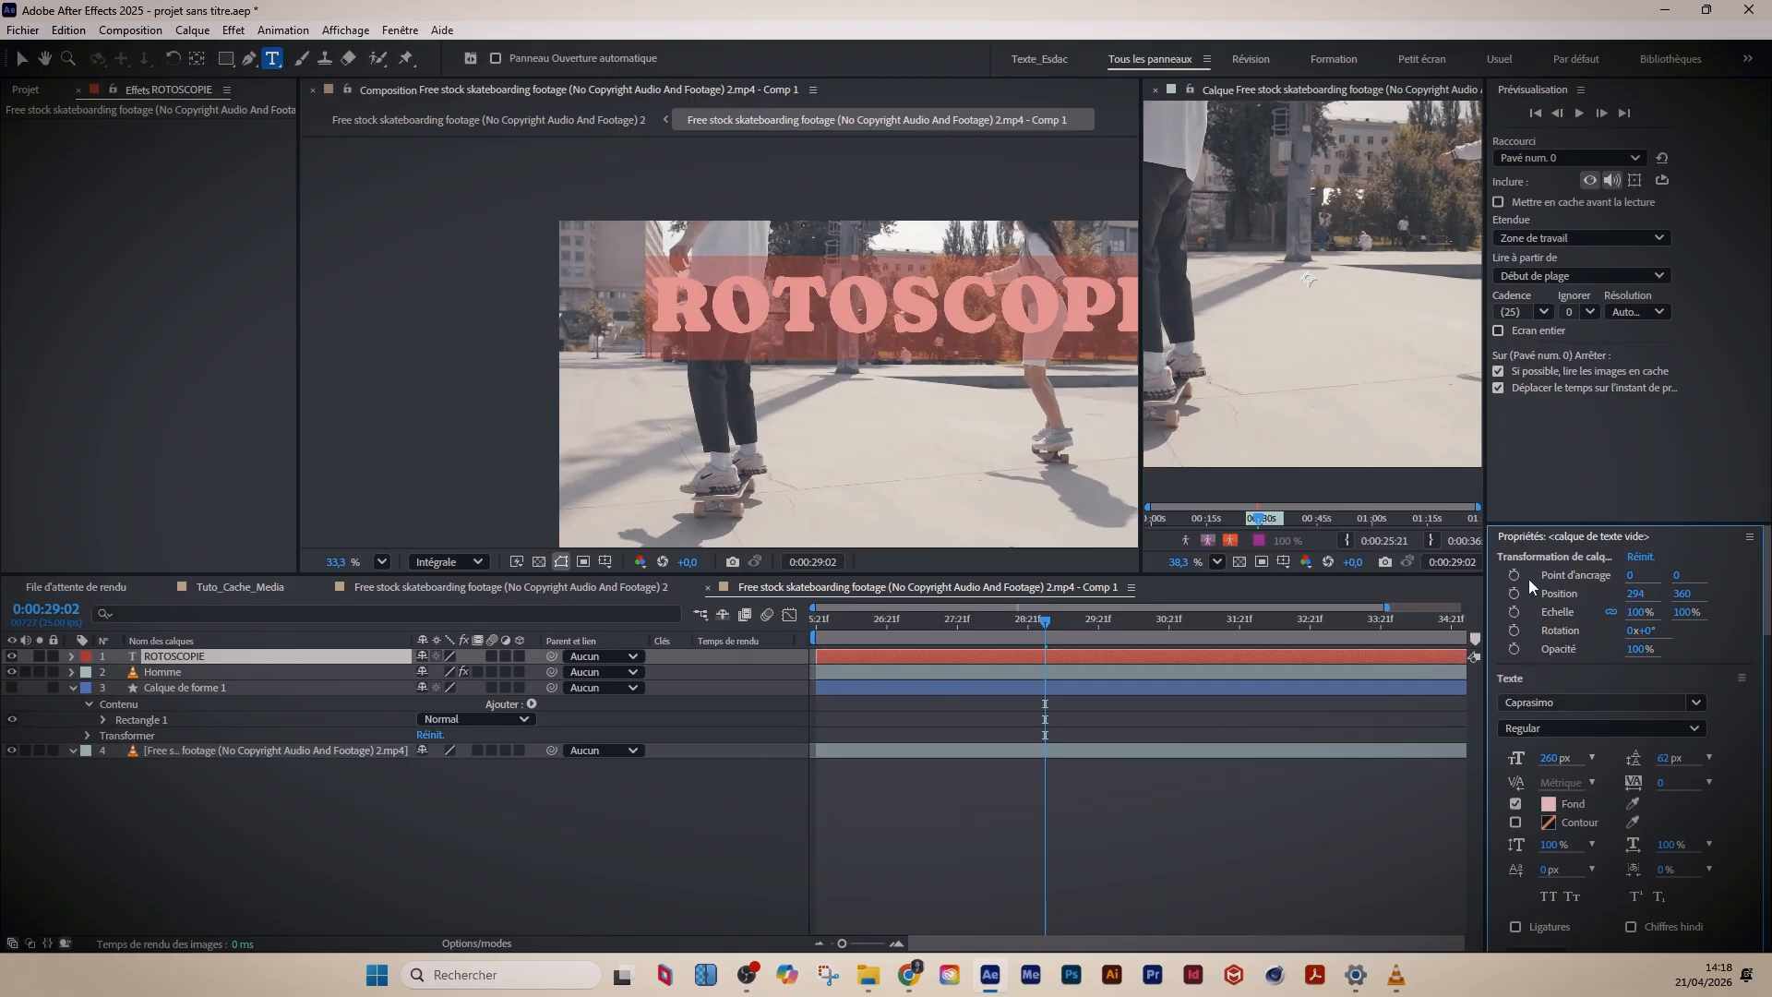
# - Centre-align the ROTOSCOPIE text and move it so the whole word sits across the middle of the frame
pyautogui.scroll(-3, 1514, 850)
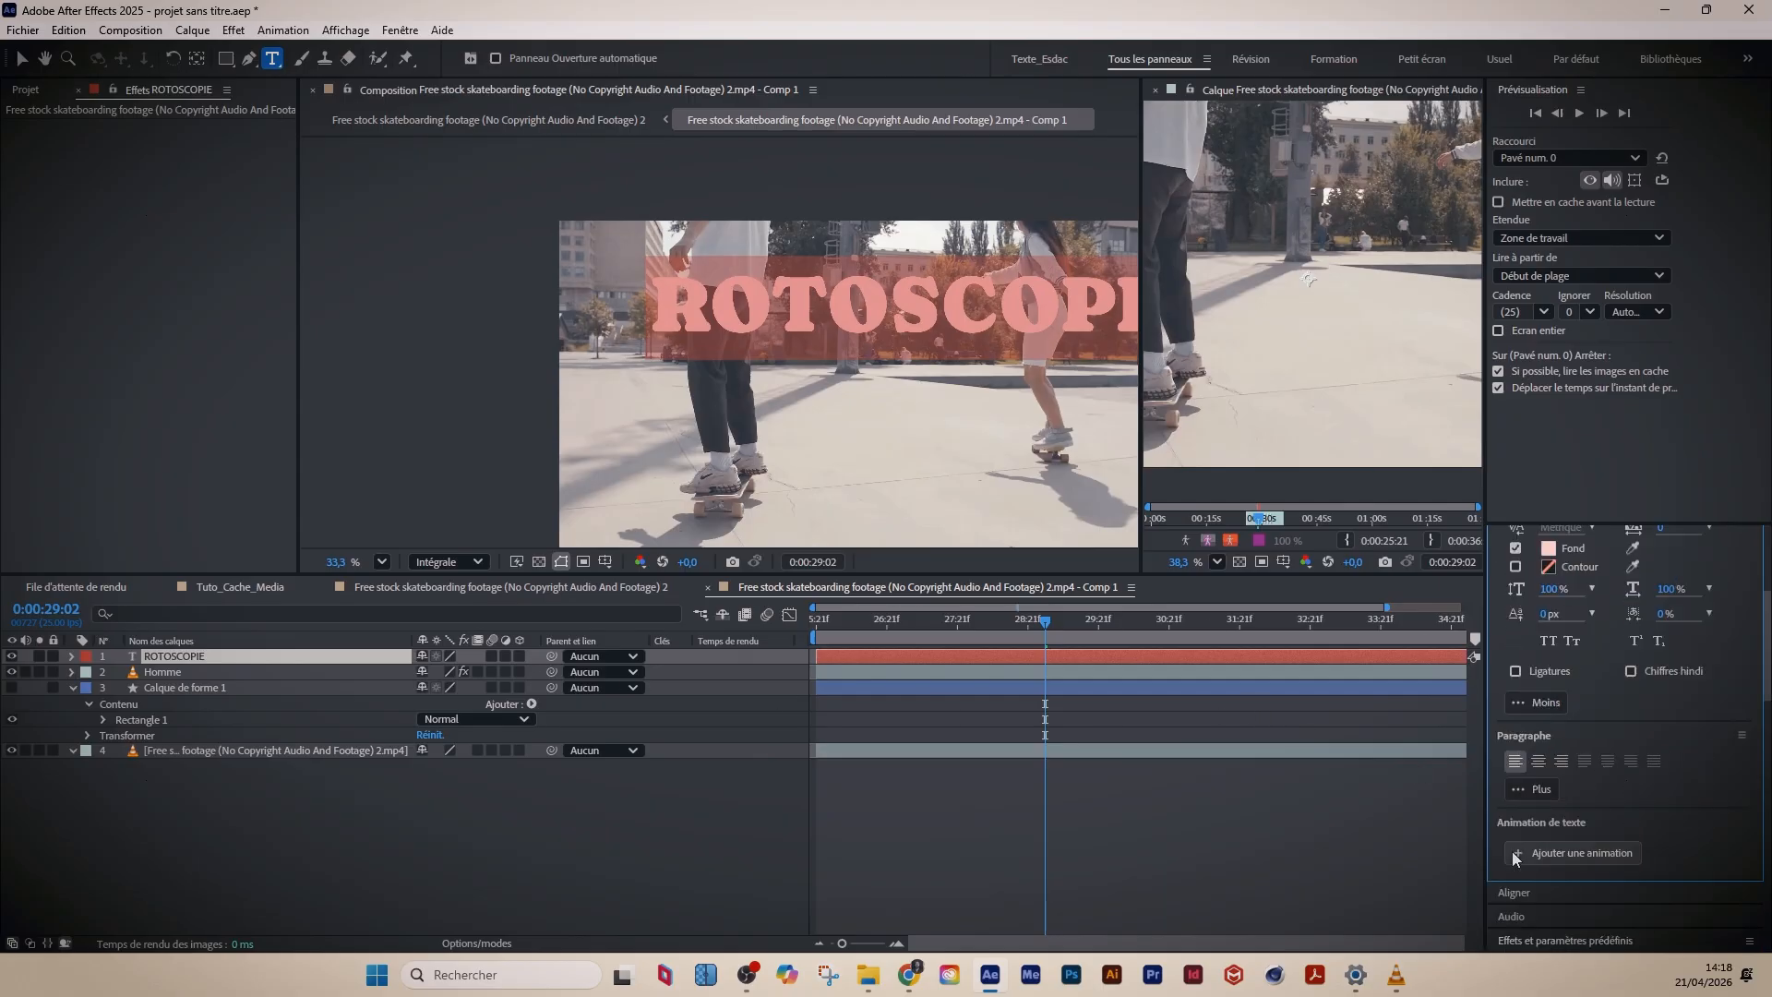
pyautogui.click(1538, 761)
pyautogui.click(155, 656)
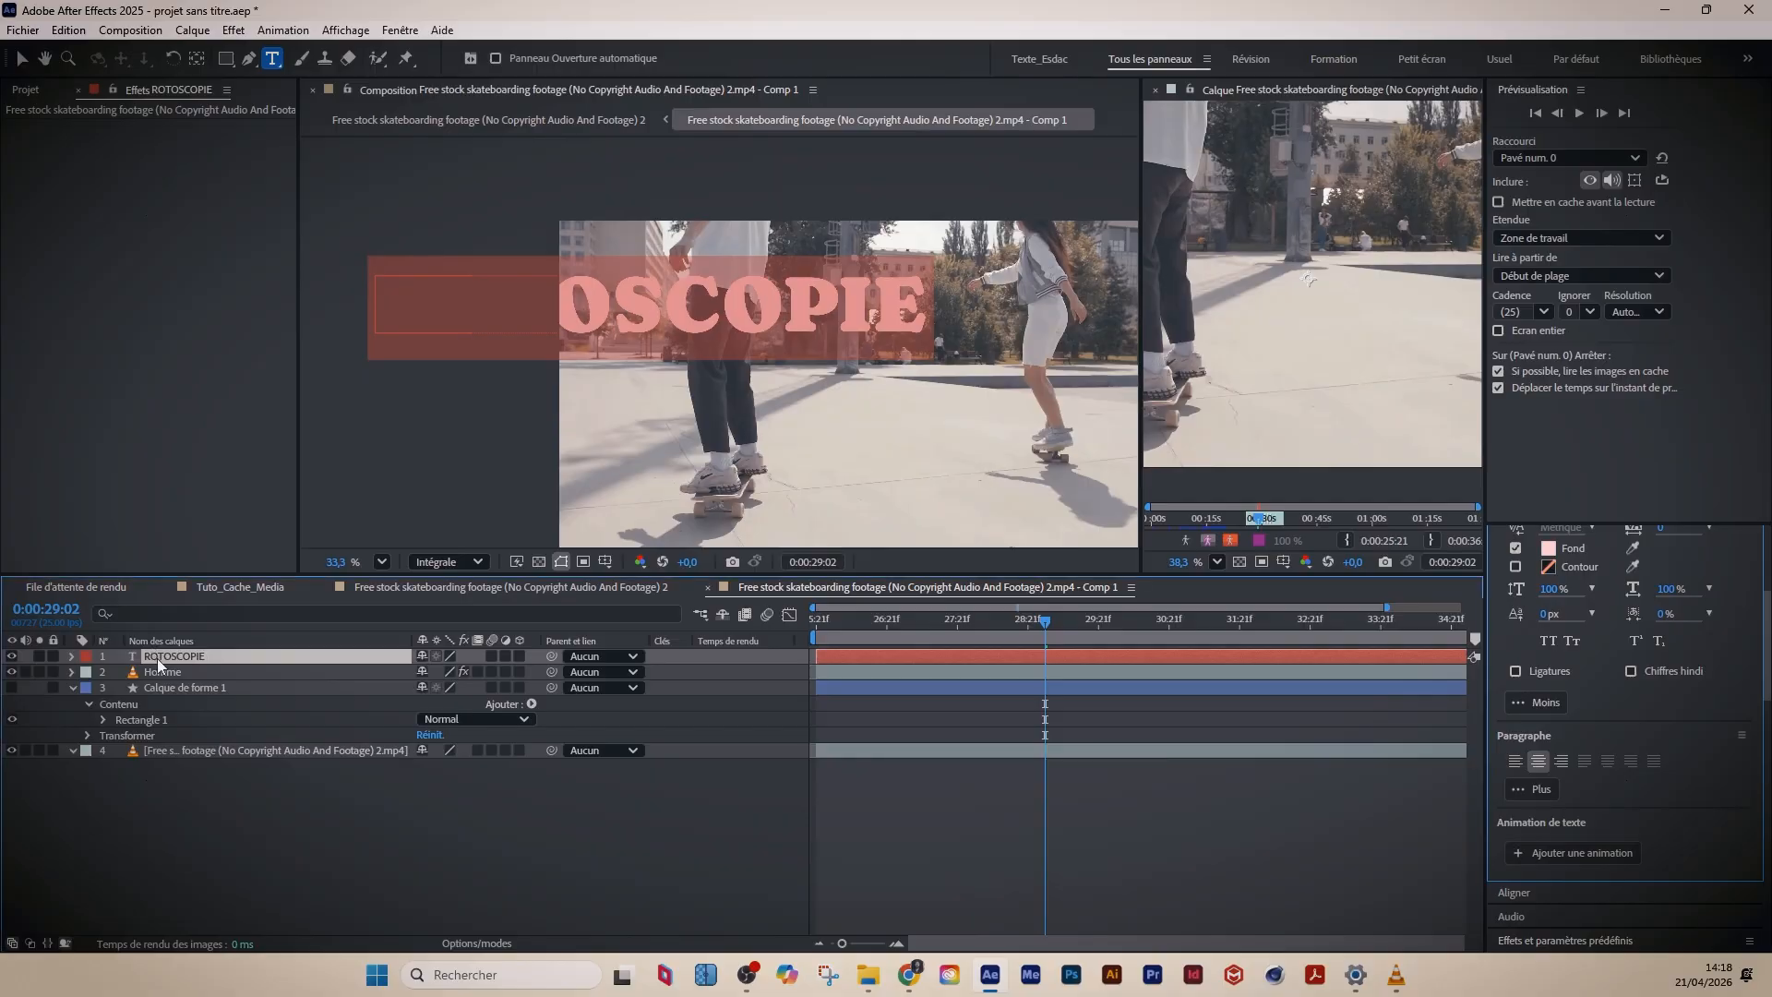
pyautogui.press('v')
pyautogui.moveTo(766, 300); pyautogui.dragTo(994, 354)
pyautogui.press('space')
pyautogui.moveTo(830, 531); pyautogui.dragTo(696, 487)
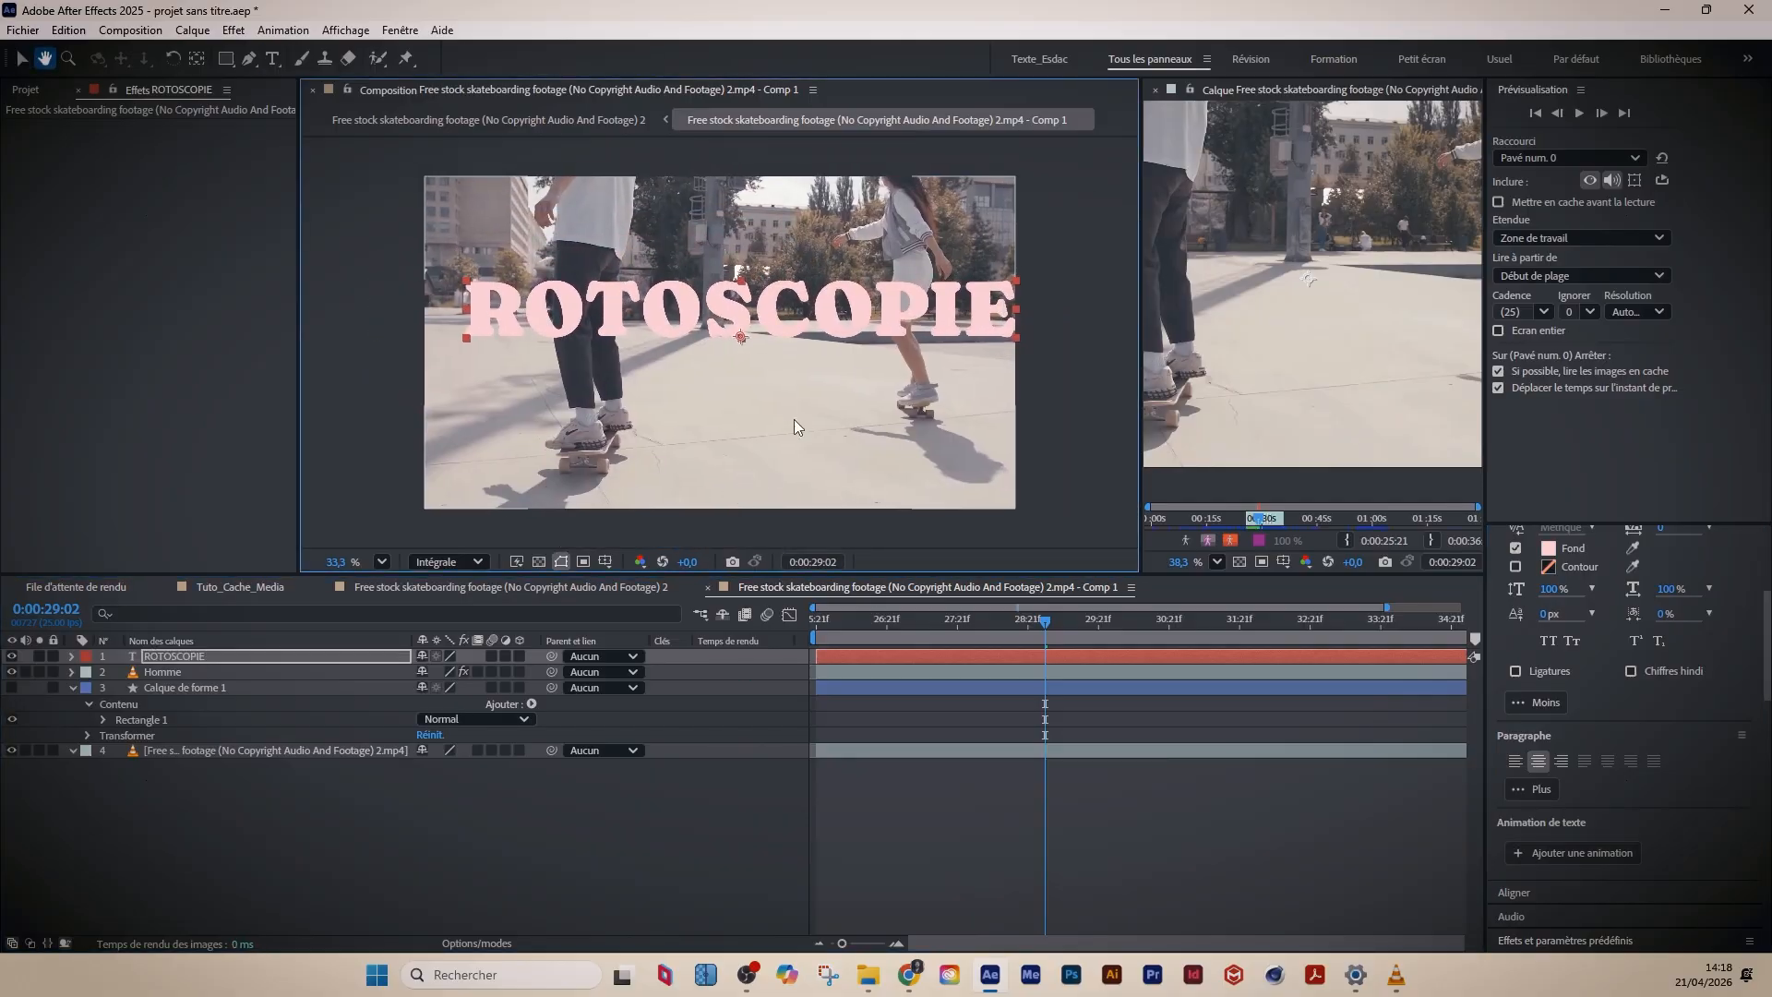
pyautogui.moveTo(771, 306); pyautogui.dragTo(755, 309)
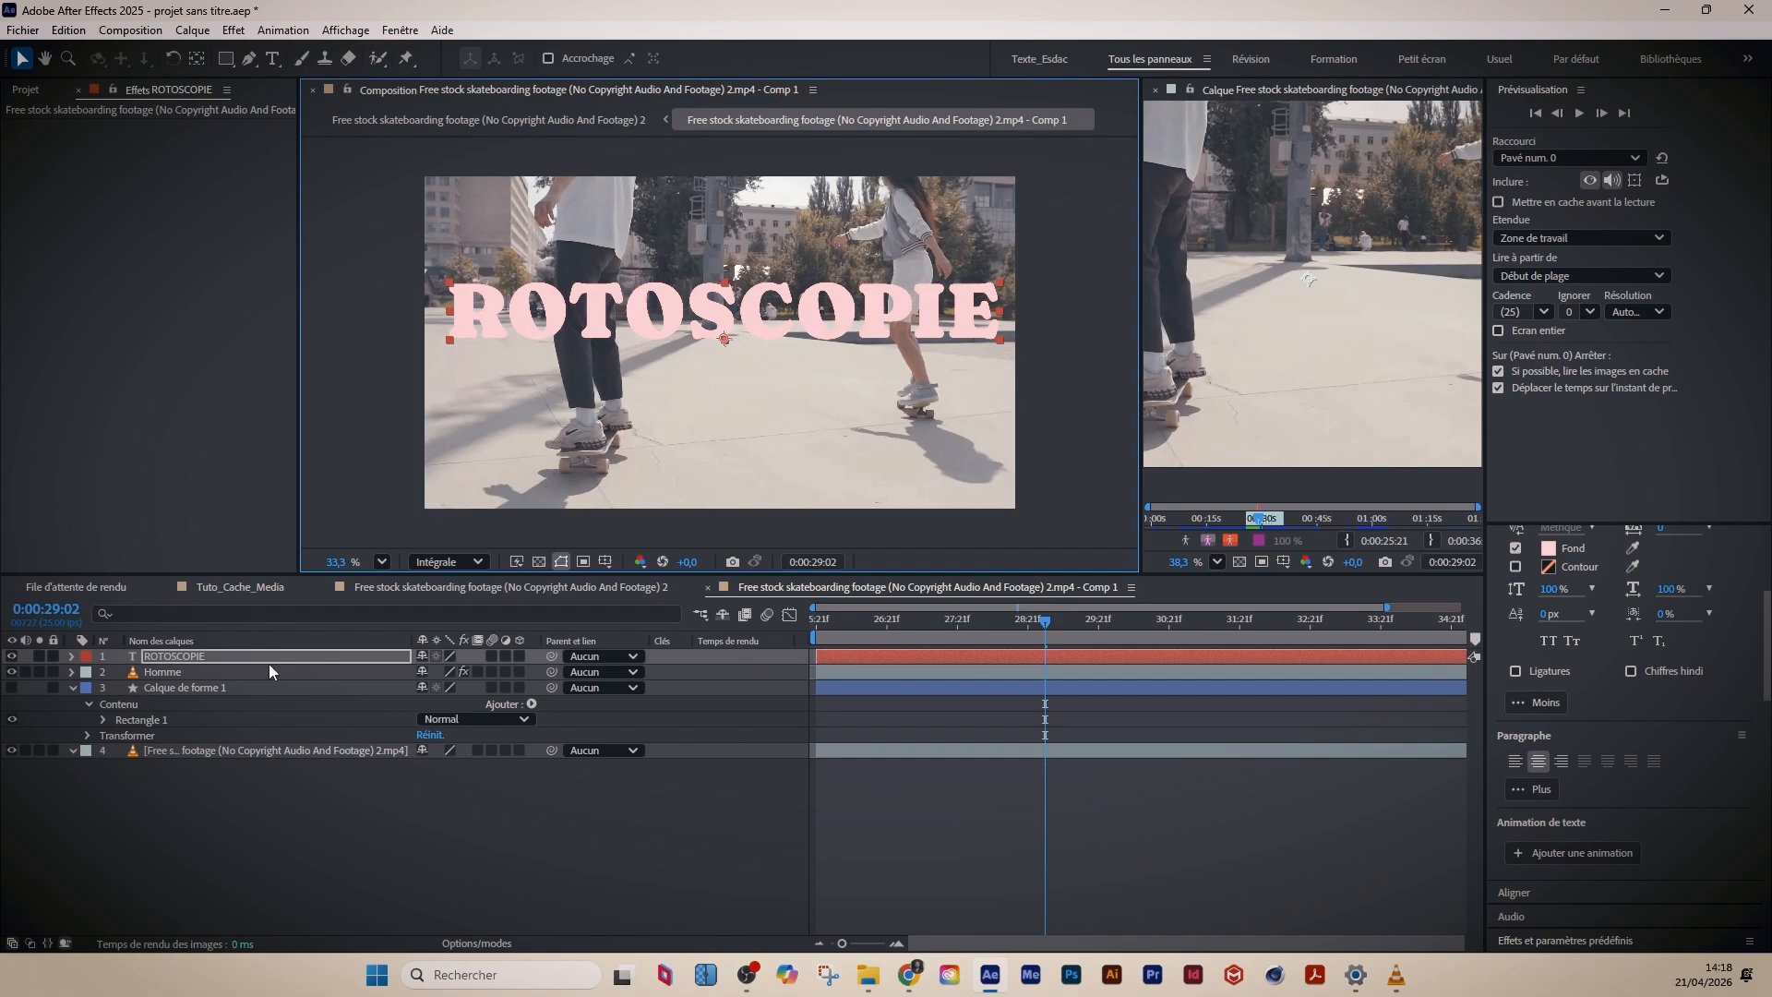
# - Switch the workspace layout to Par défaut
pyautogui.click(339, 657)
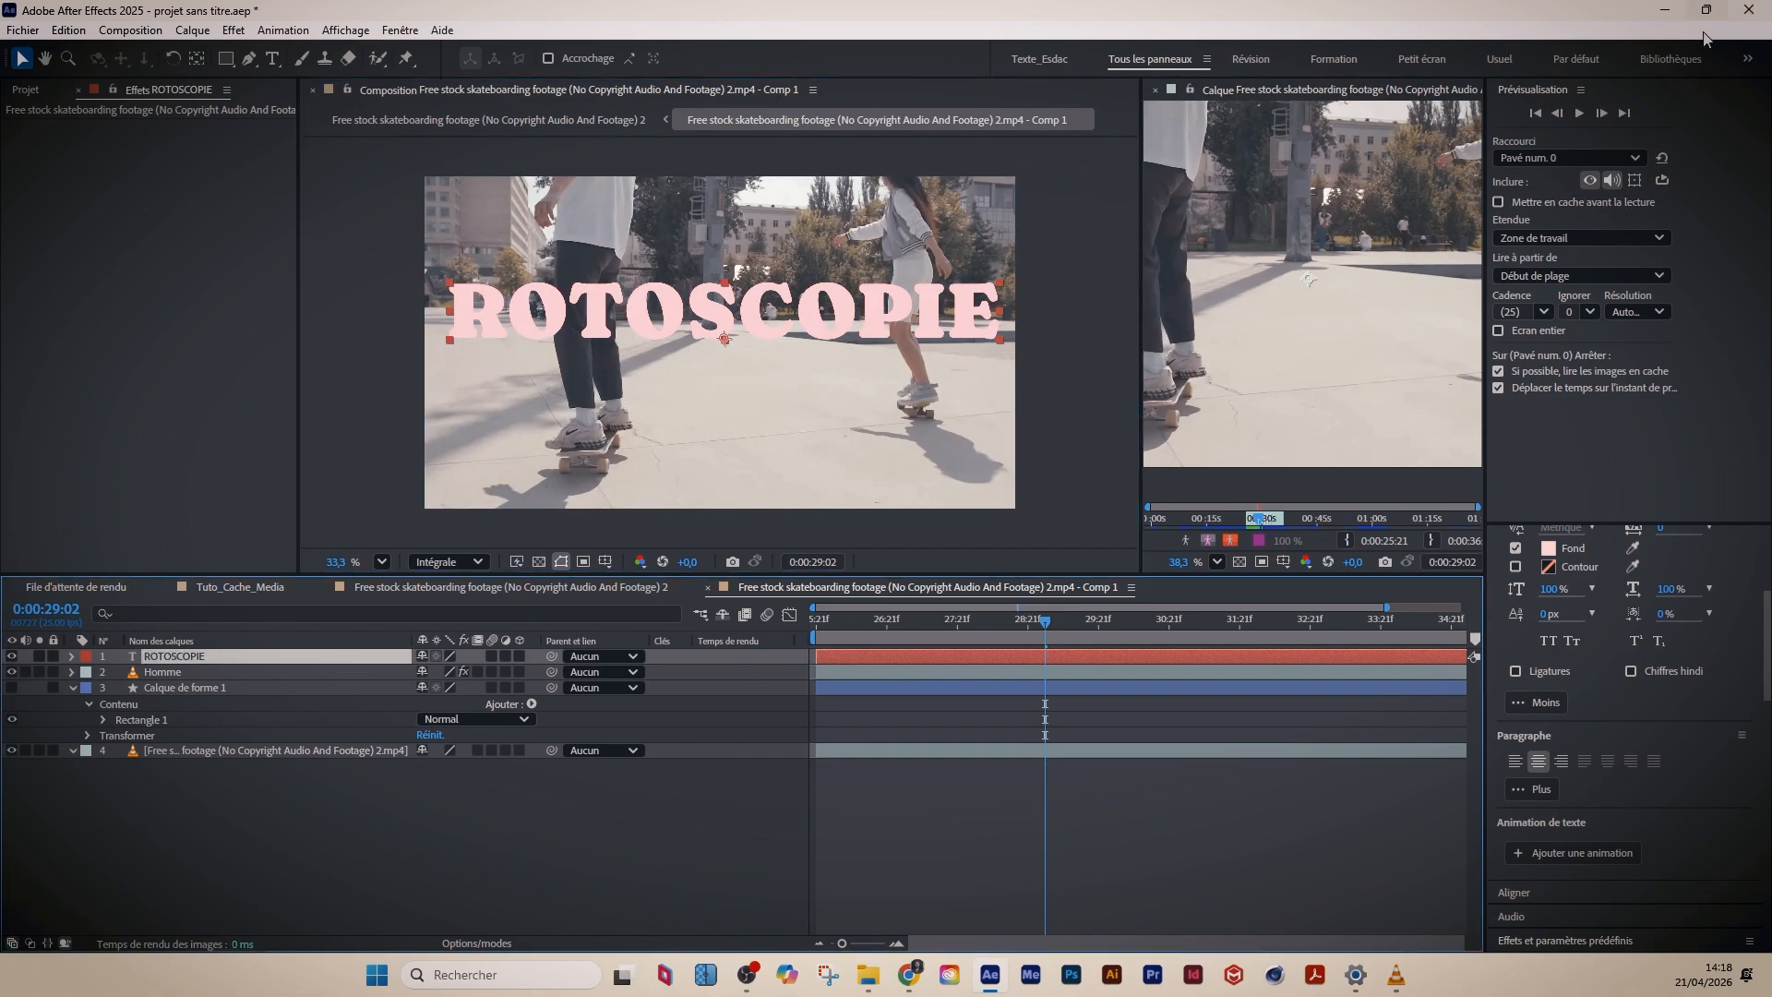
pyautogui.click(1670, 58)
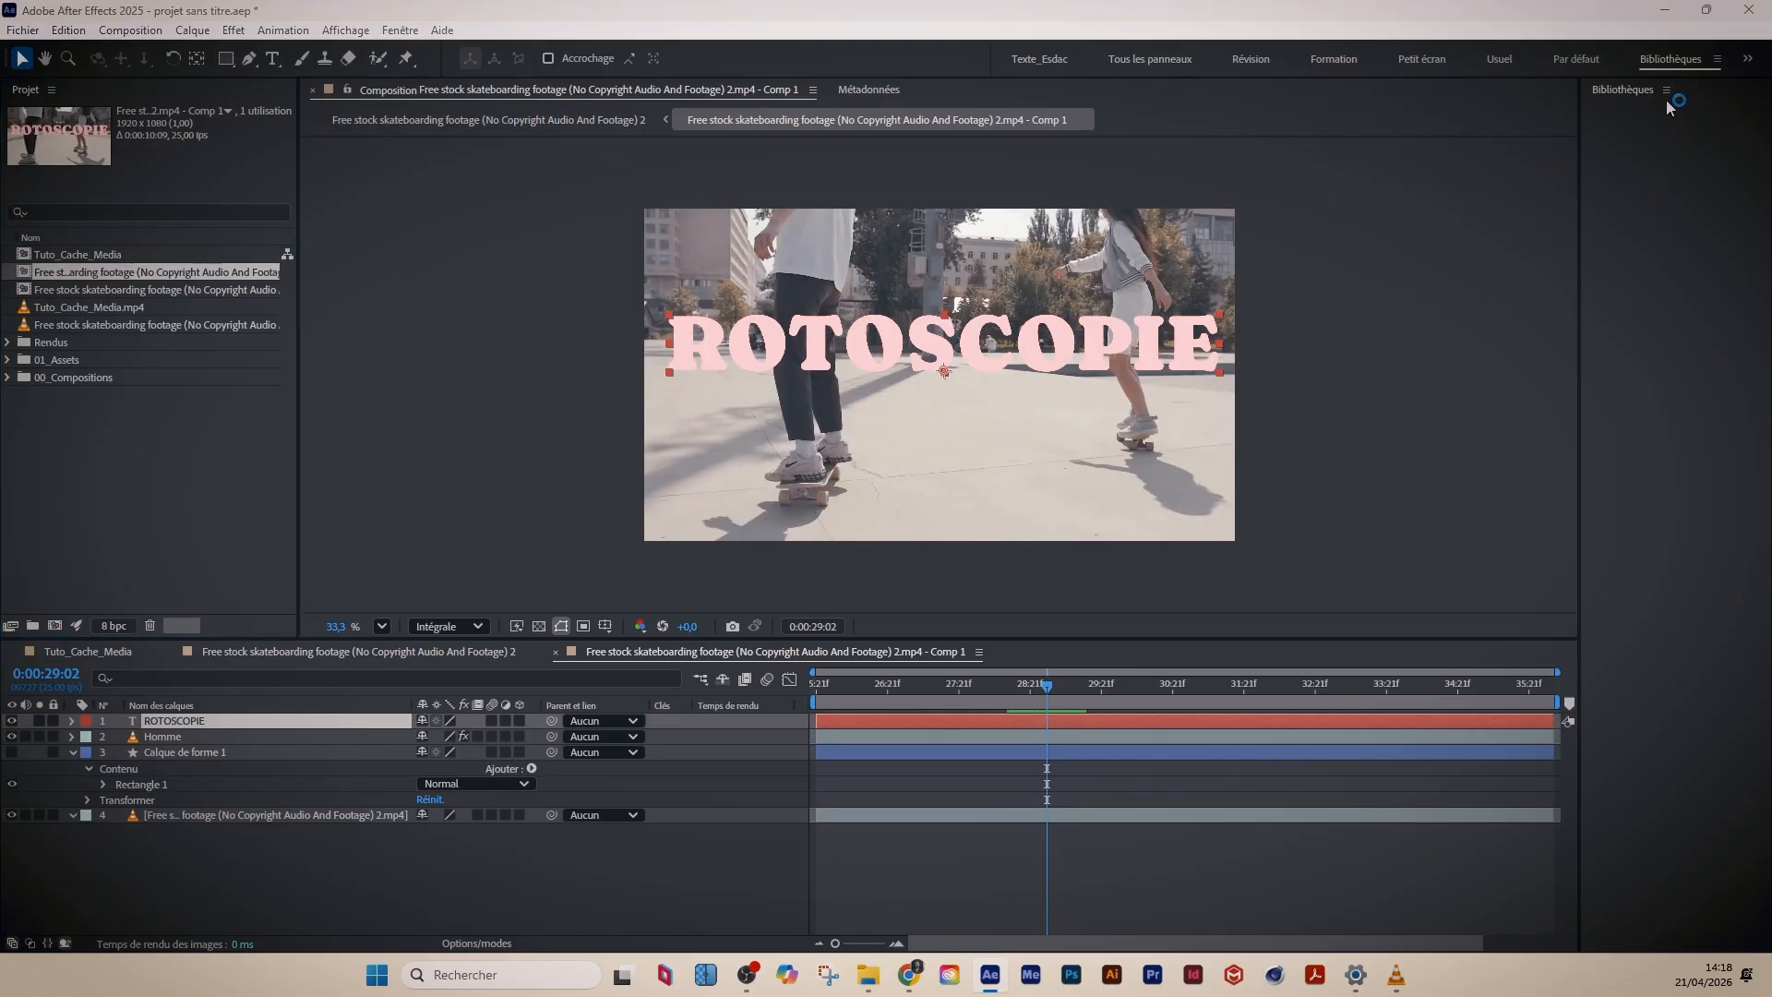
pyautogui.click(1592, 59)
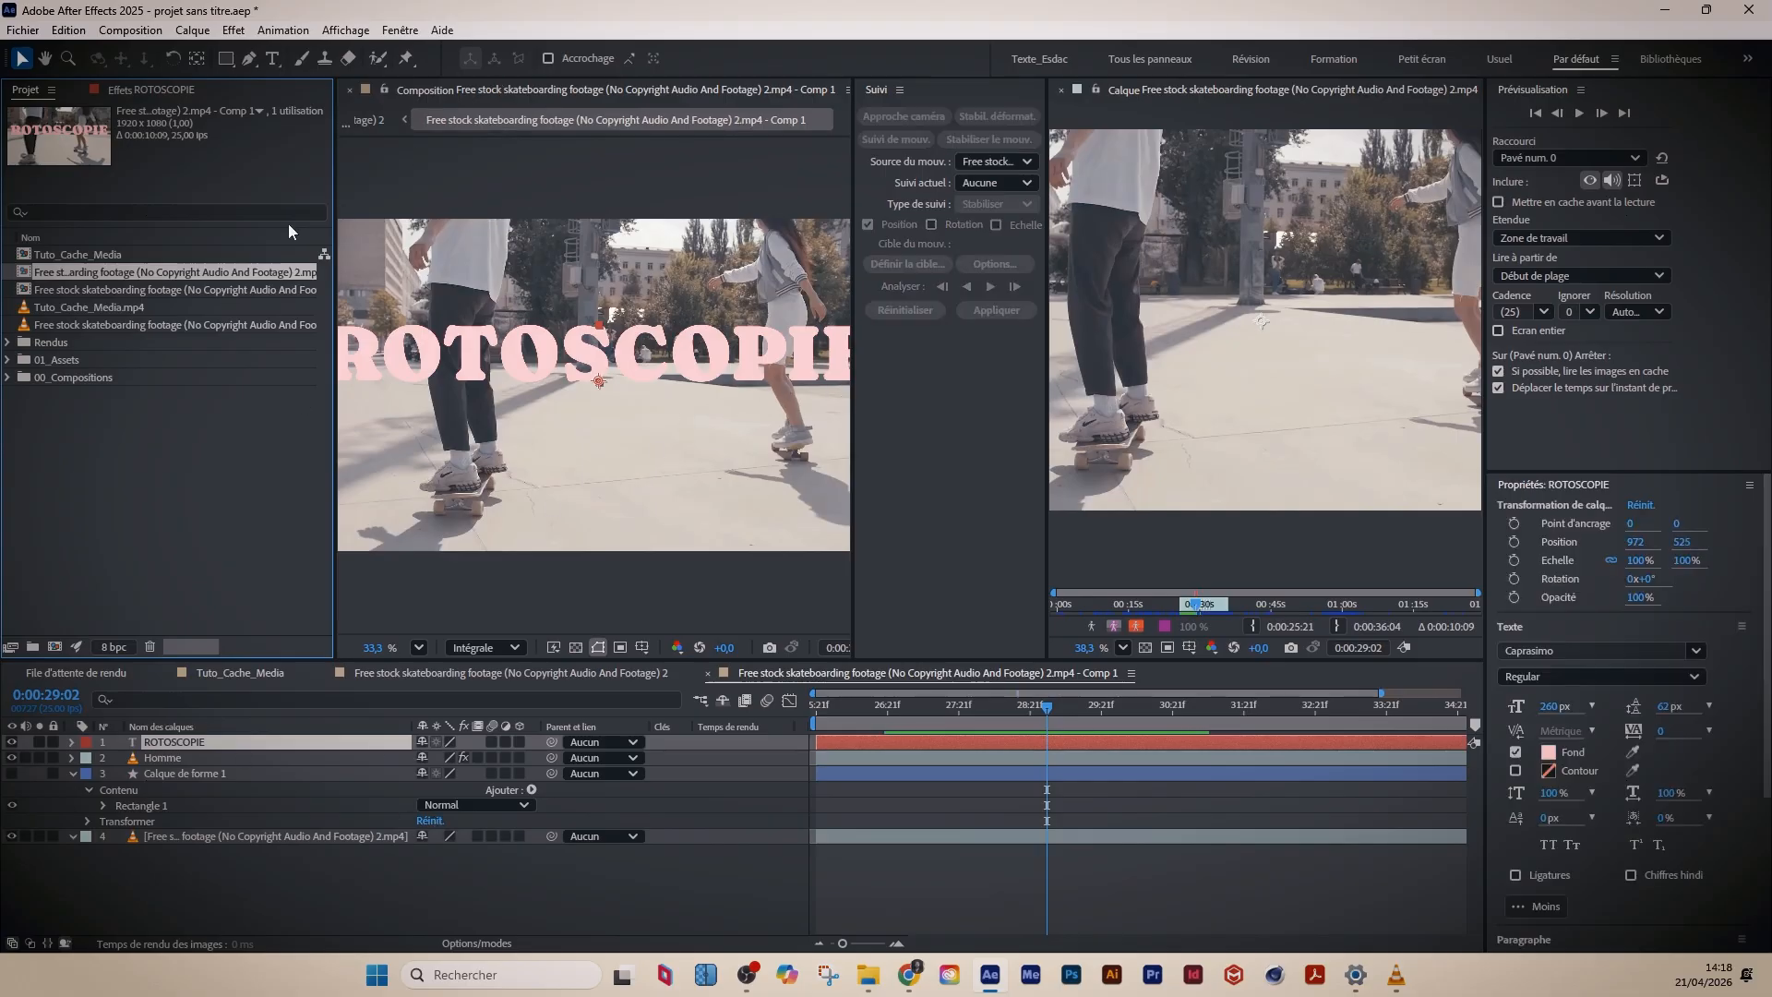
# - Change the ROTOSCOPIE text's fill to a bright golden yellow, starting from a brown tone sampled from the trees in the footage
pyautogui.click(192, 744)
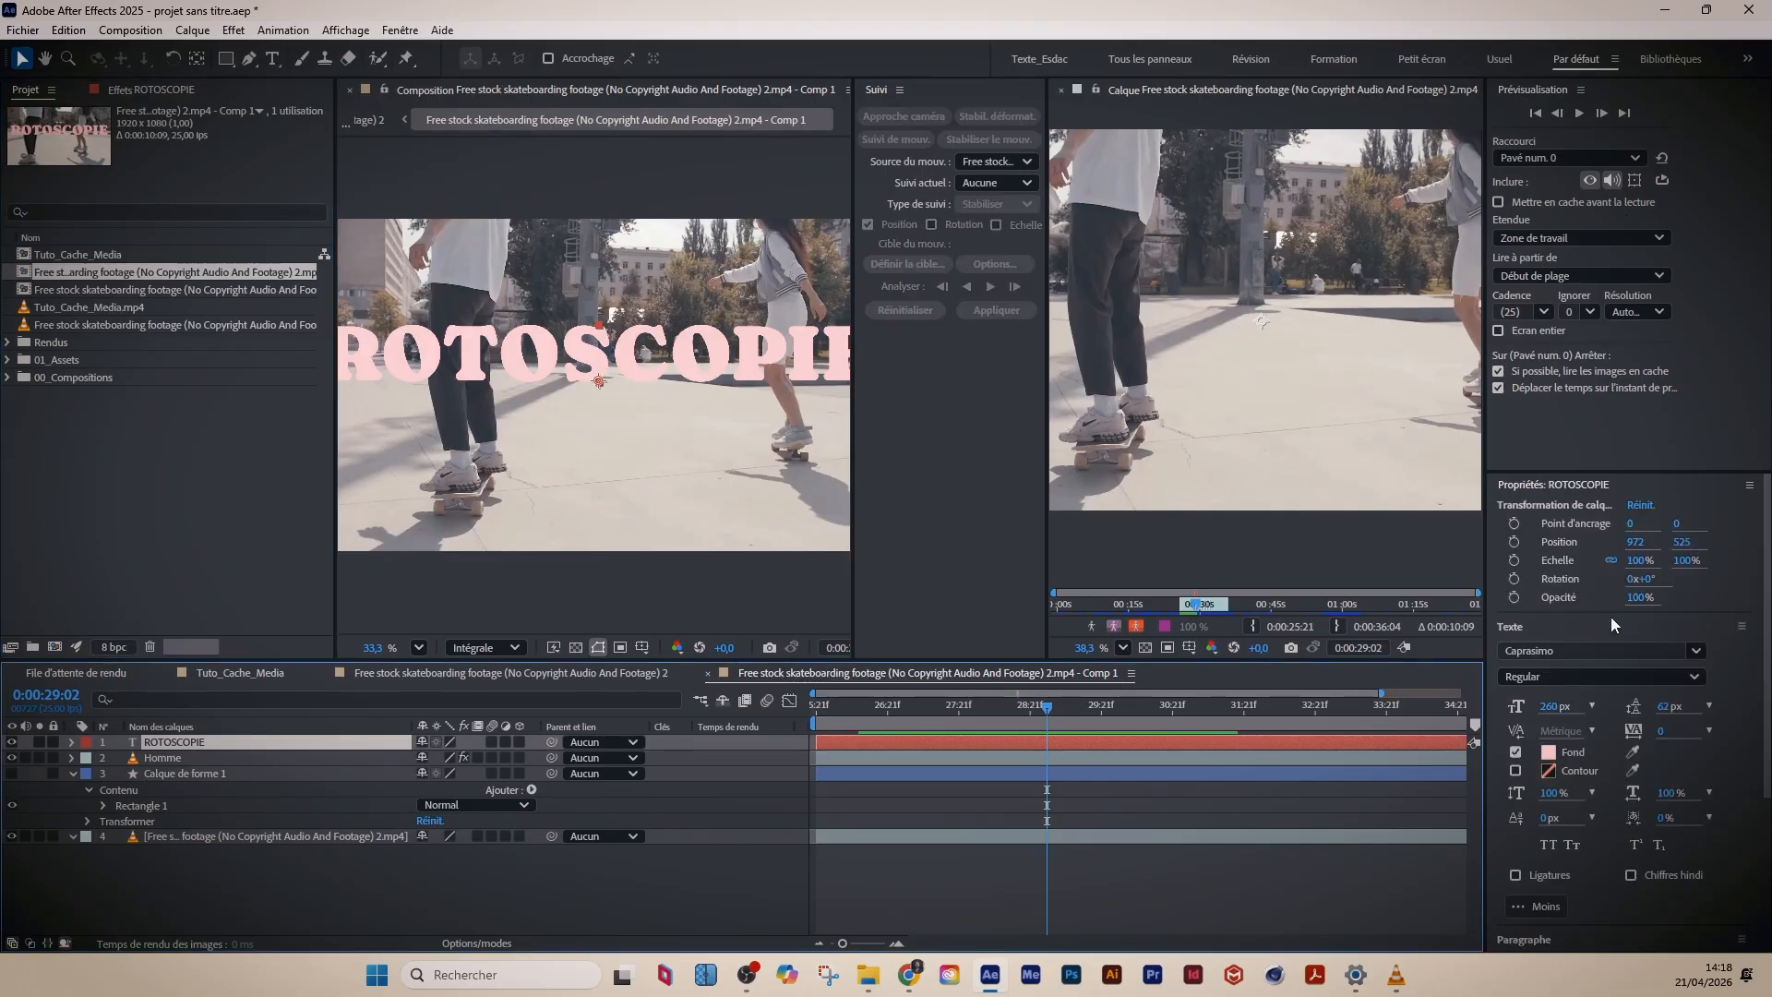
pyautogui.click(1548, 752)
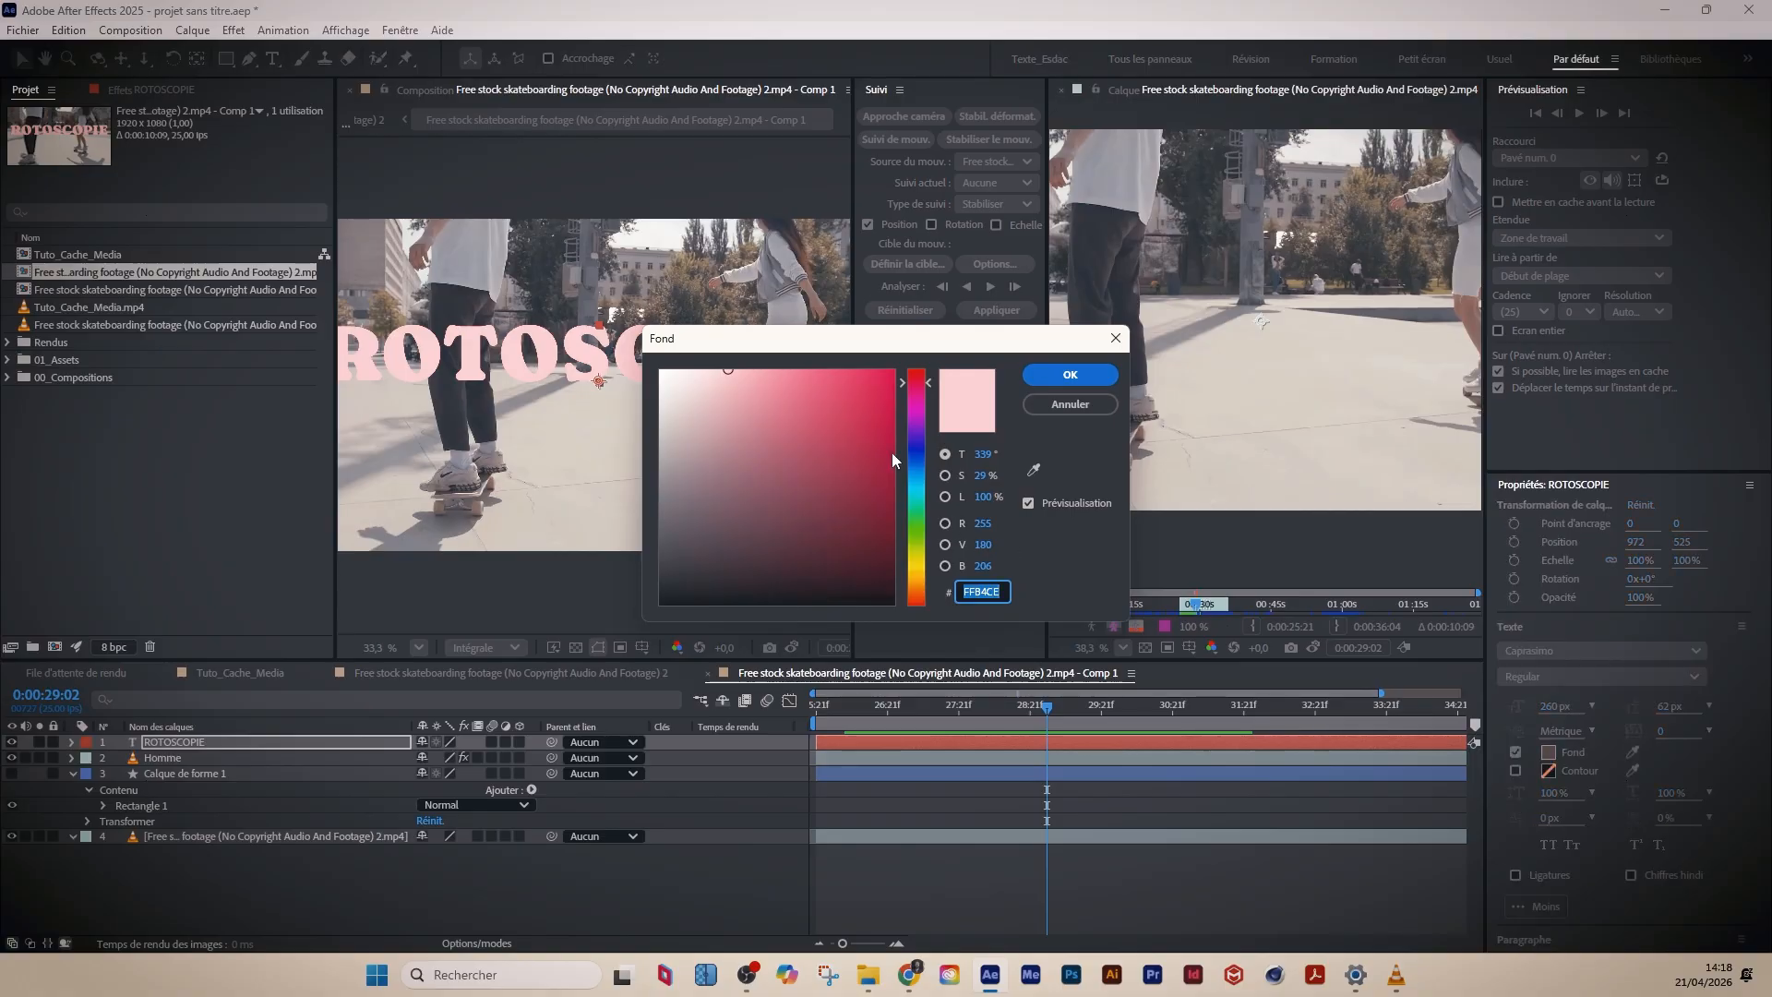
pyautogui.click(1034, 470)
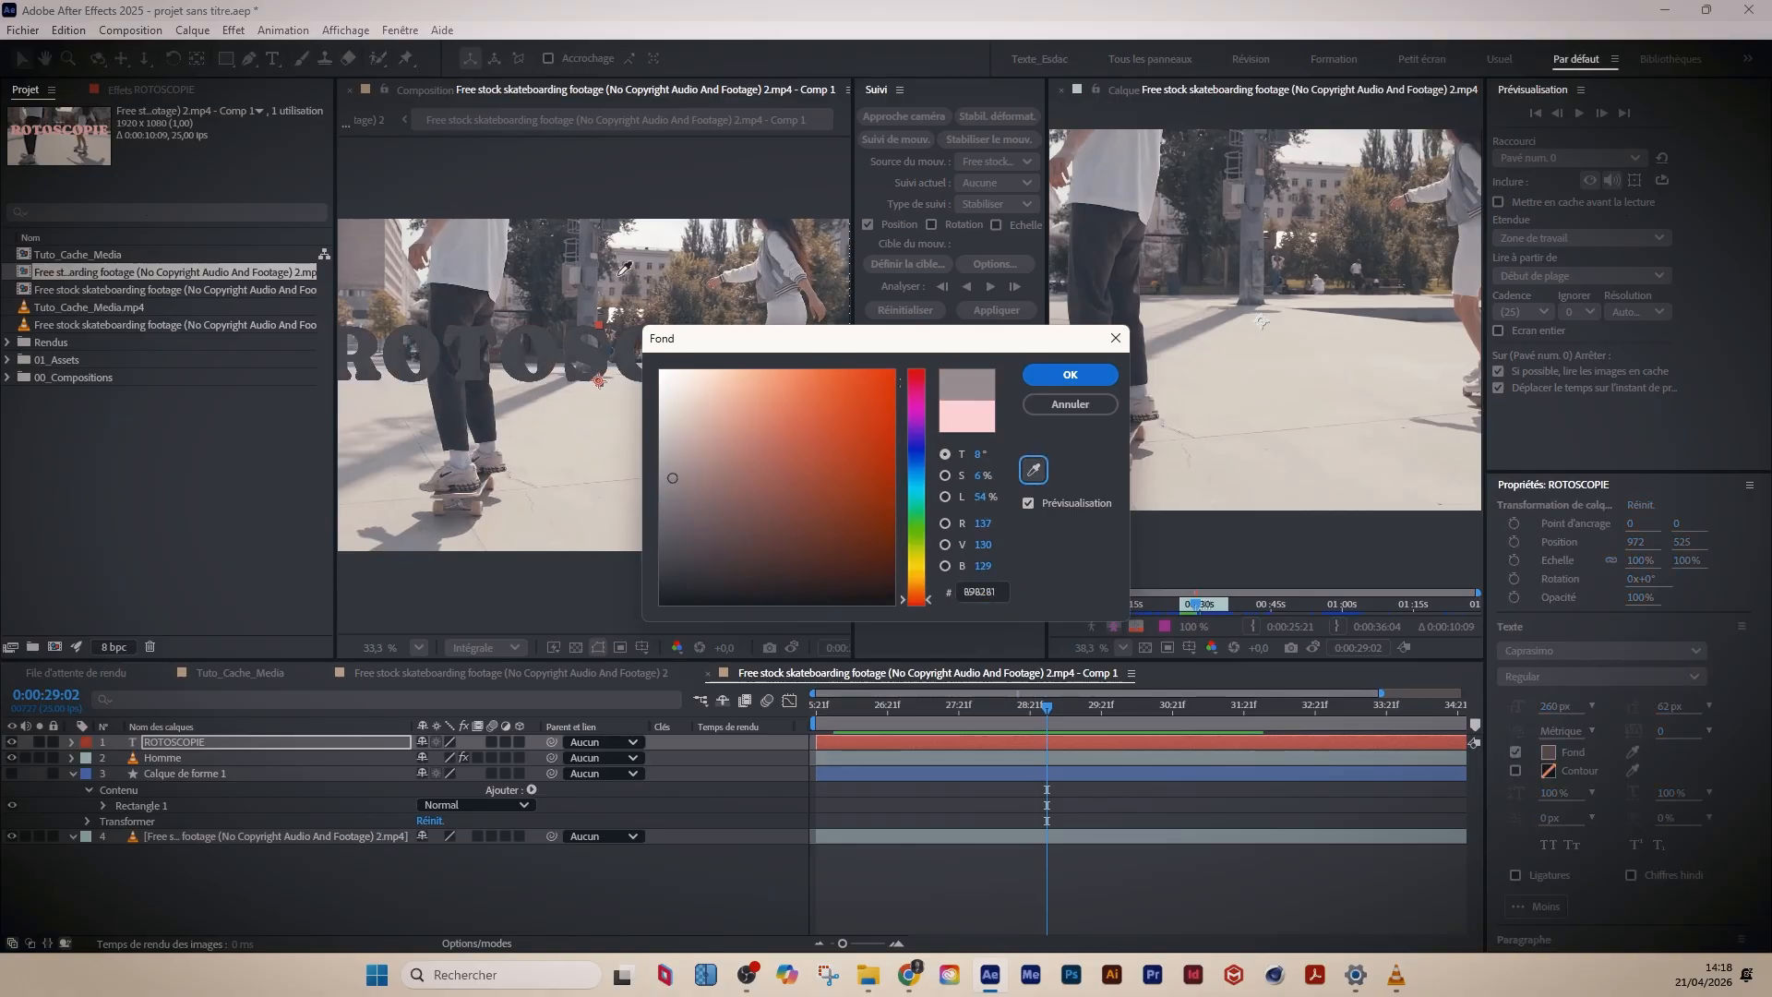
pyautogui.click(694, 283)
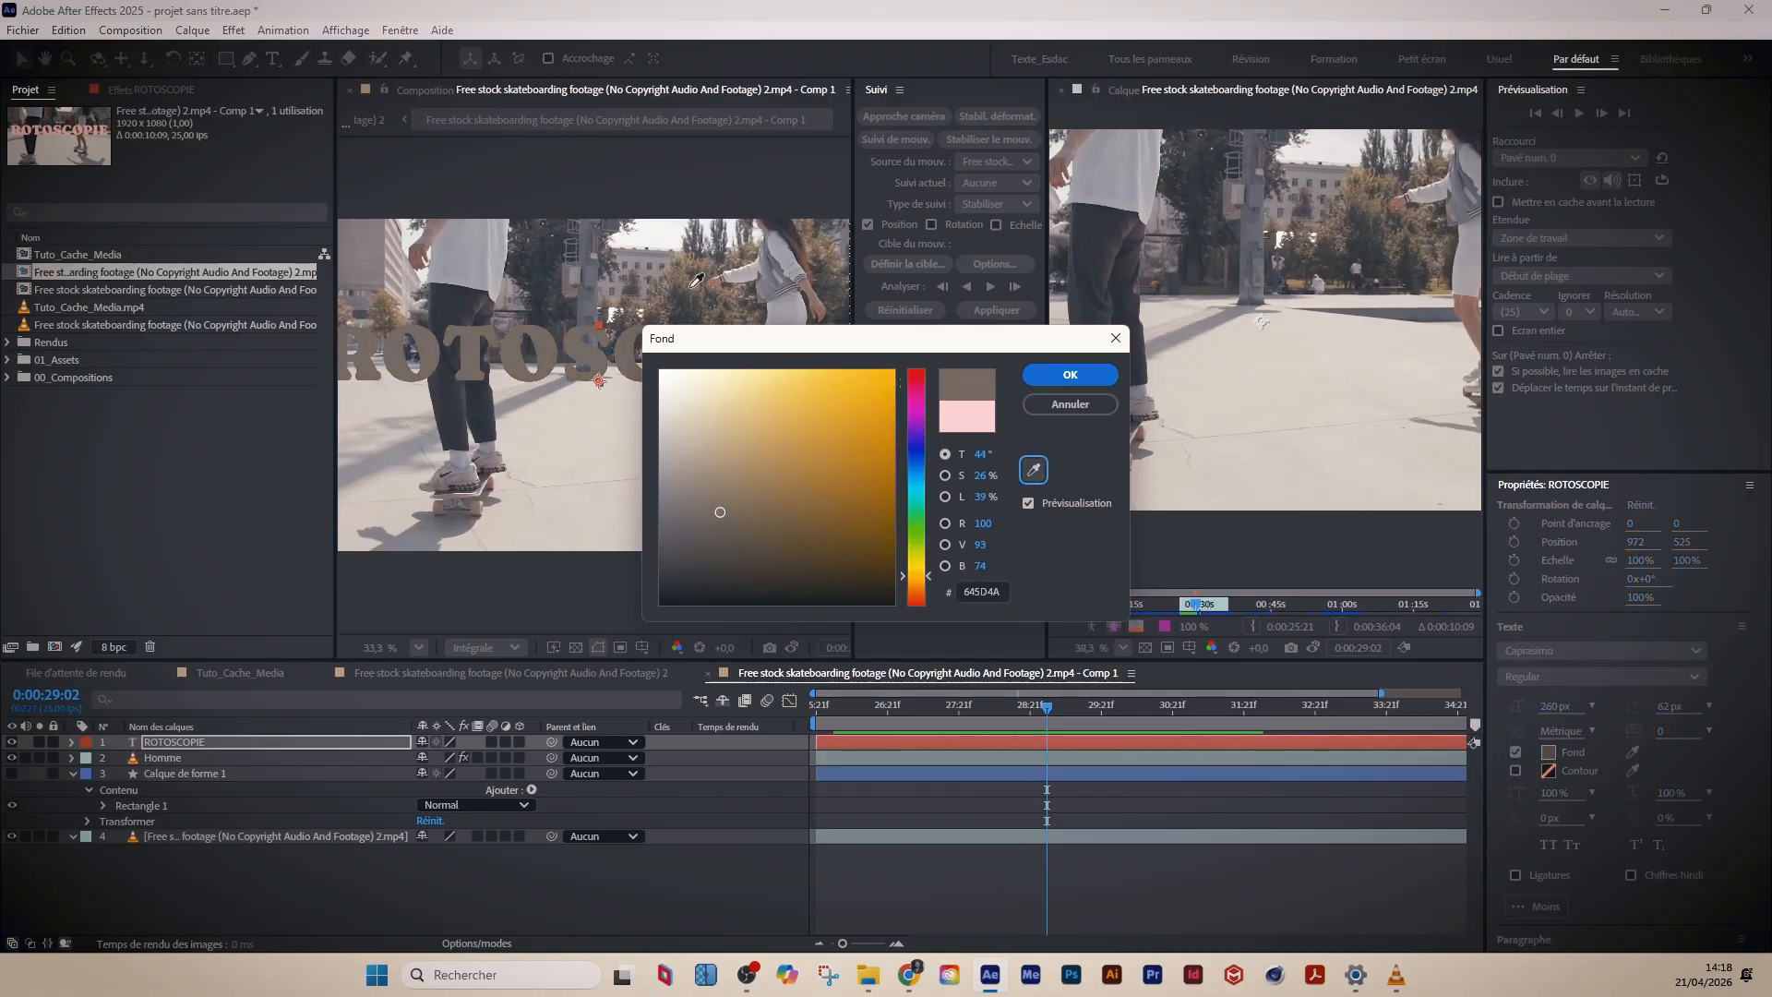
pyautogui.moveTo(790, 466)
pyautogui.mouseDown()
pyautogui.moveTo(890, 385)
pyautogui.moveTo(832, 393)
pyautogui.moveTo(866, 372)
pyautogui.mouseUp()
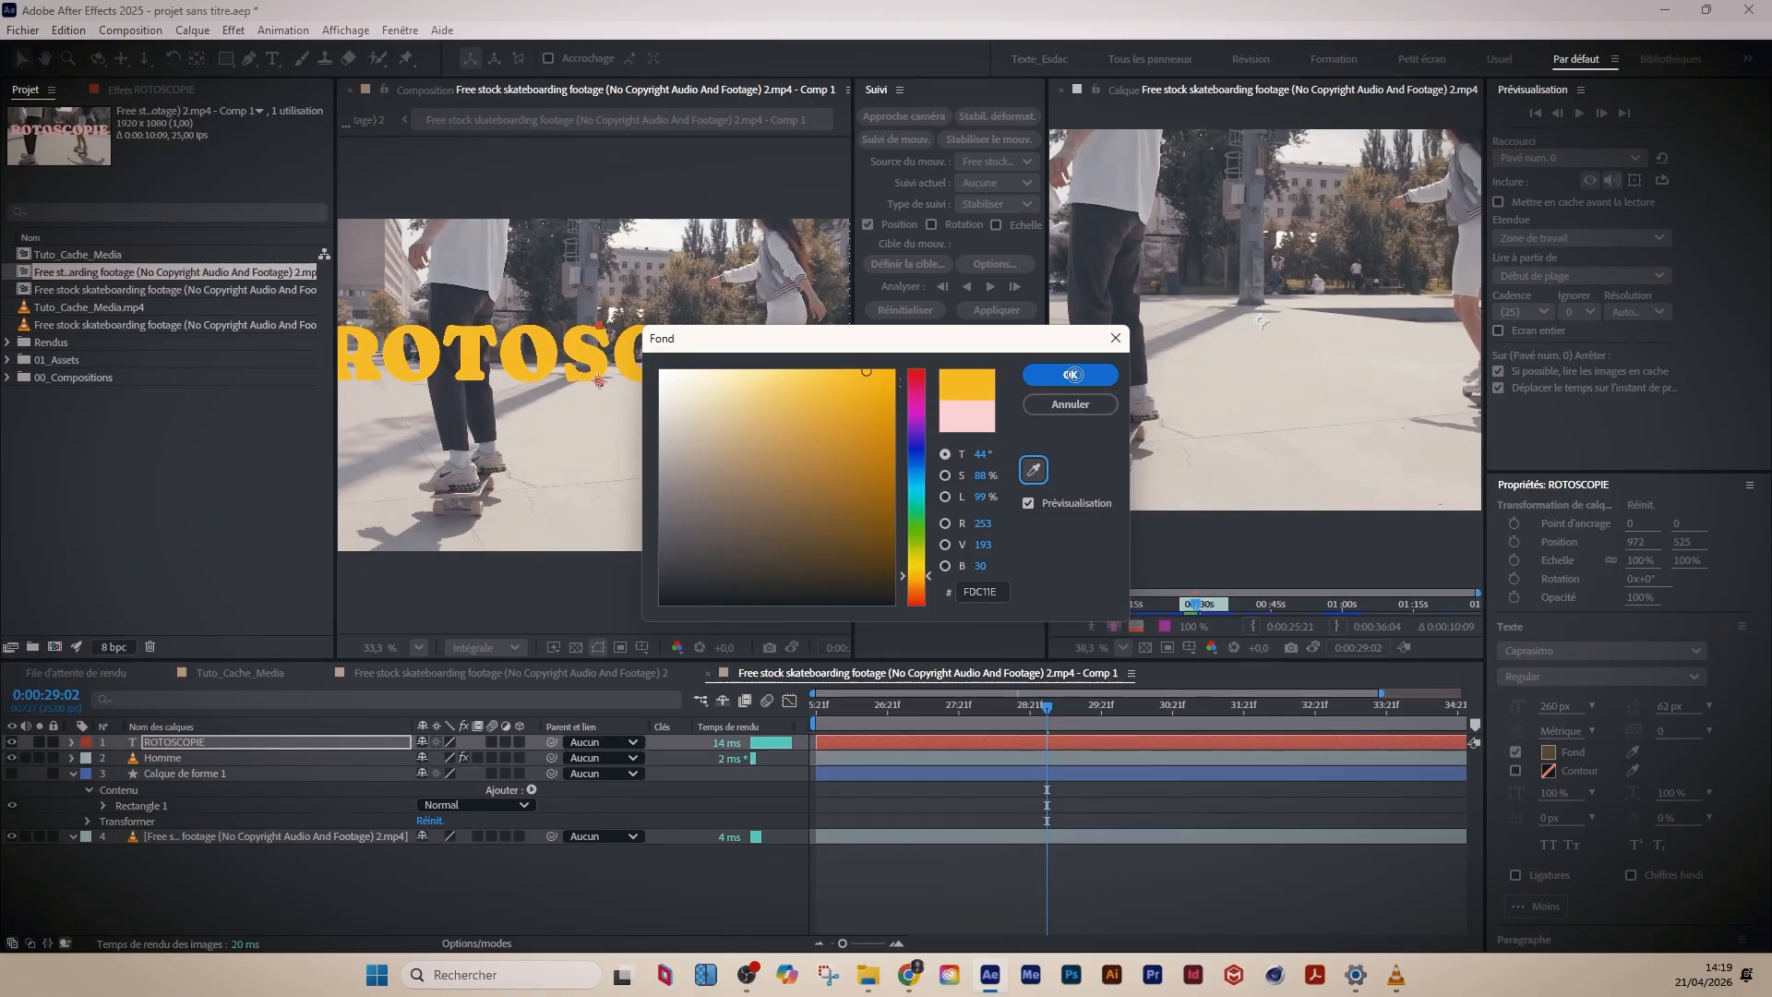
pyautogui.click(1033, 470)
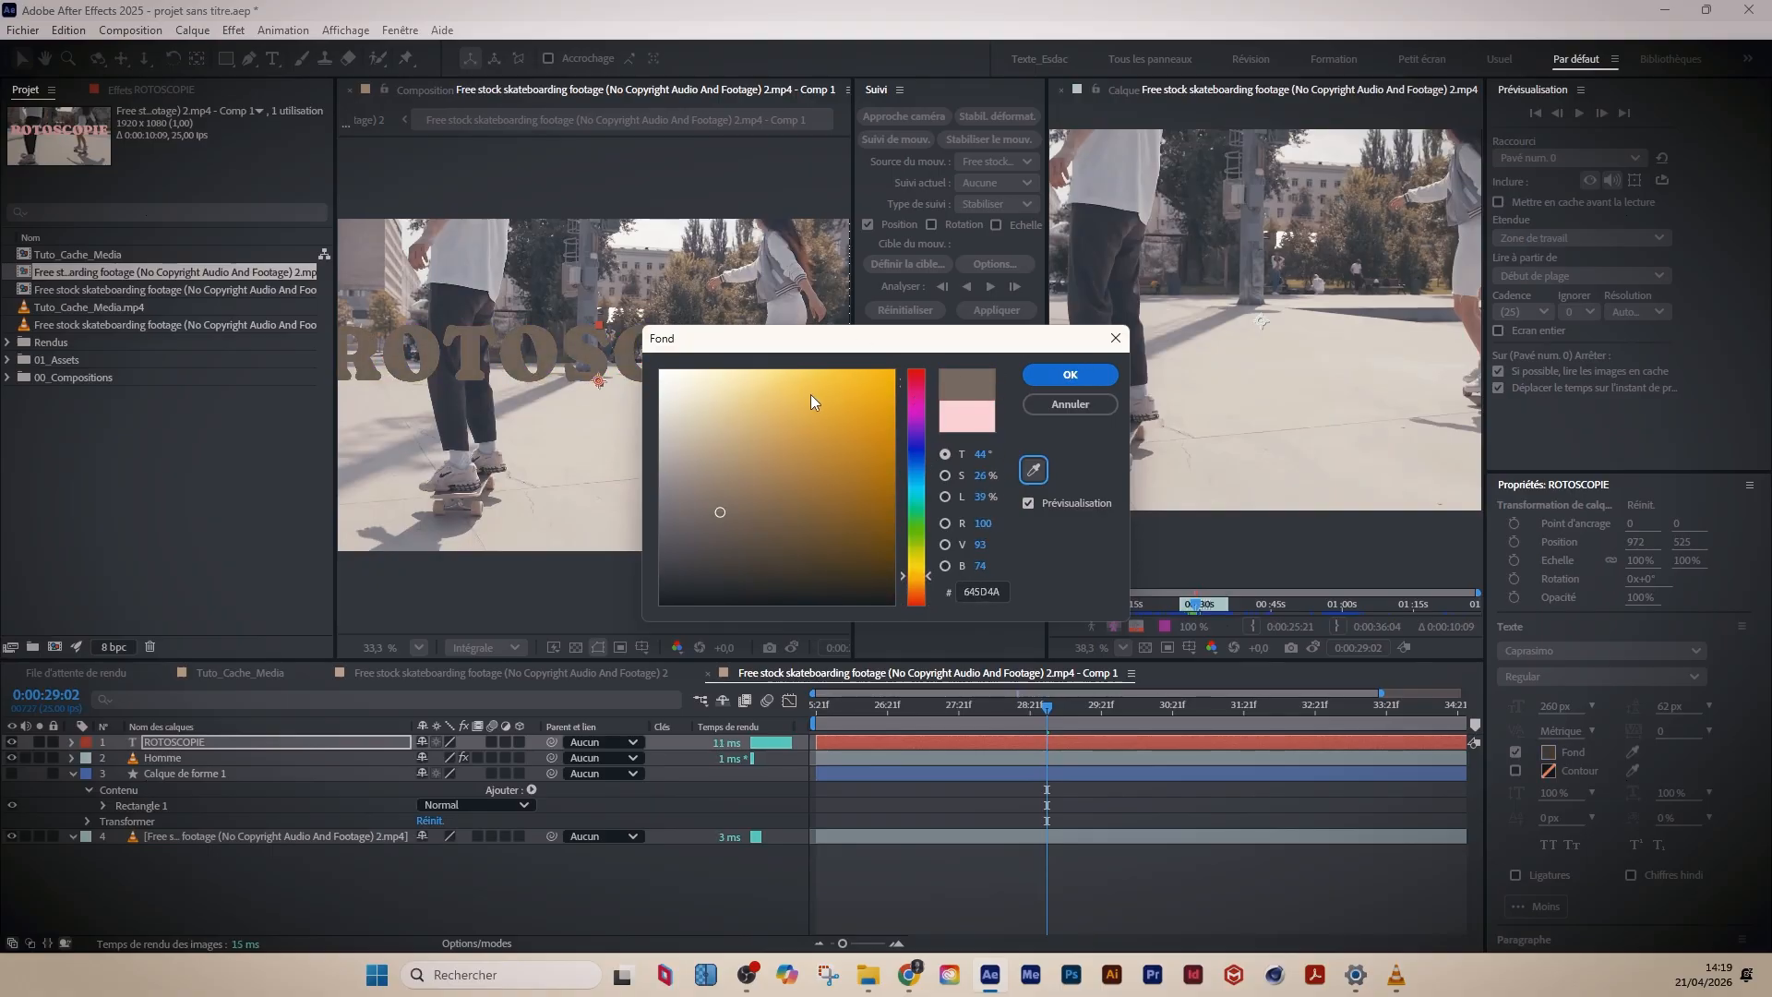
pyautogui.moveTo(858, 378); pyautogui.dragTo(857, 381)
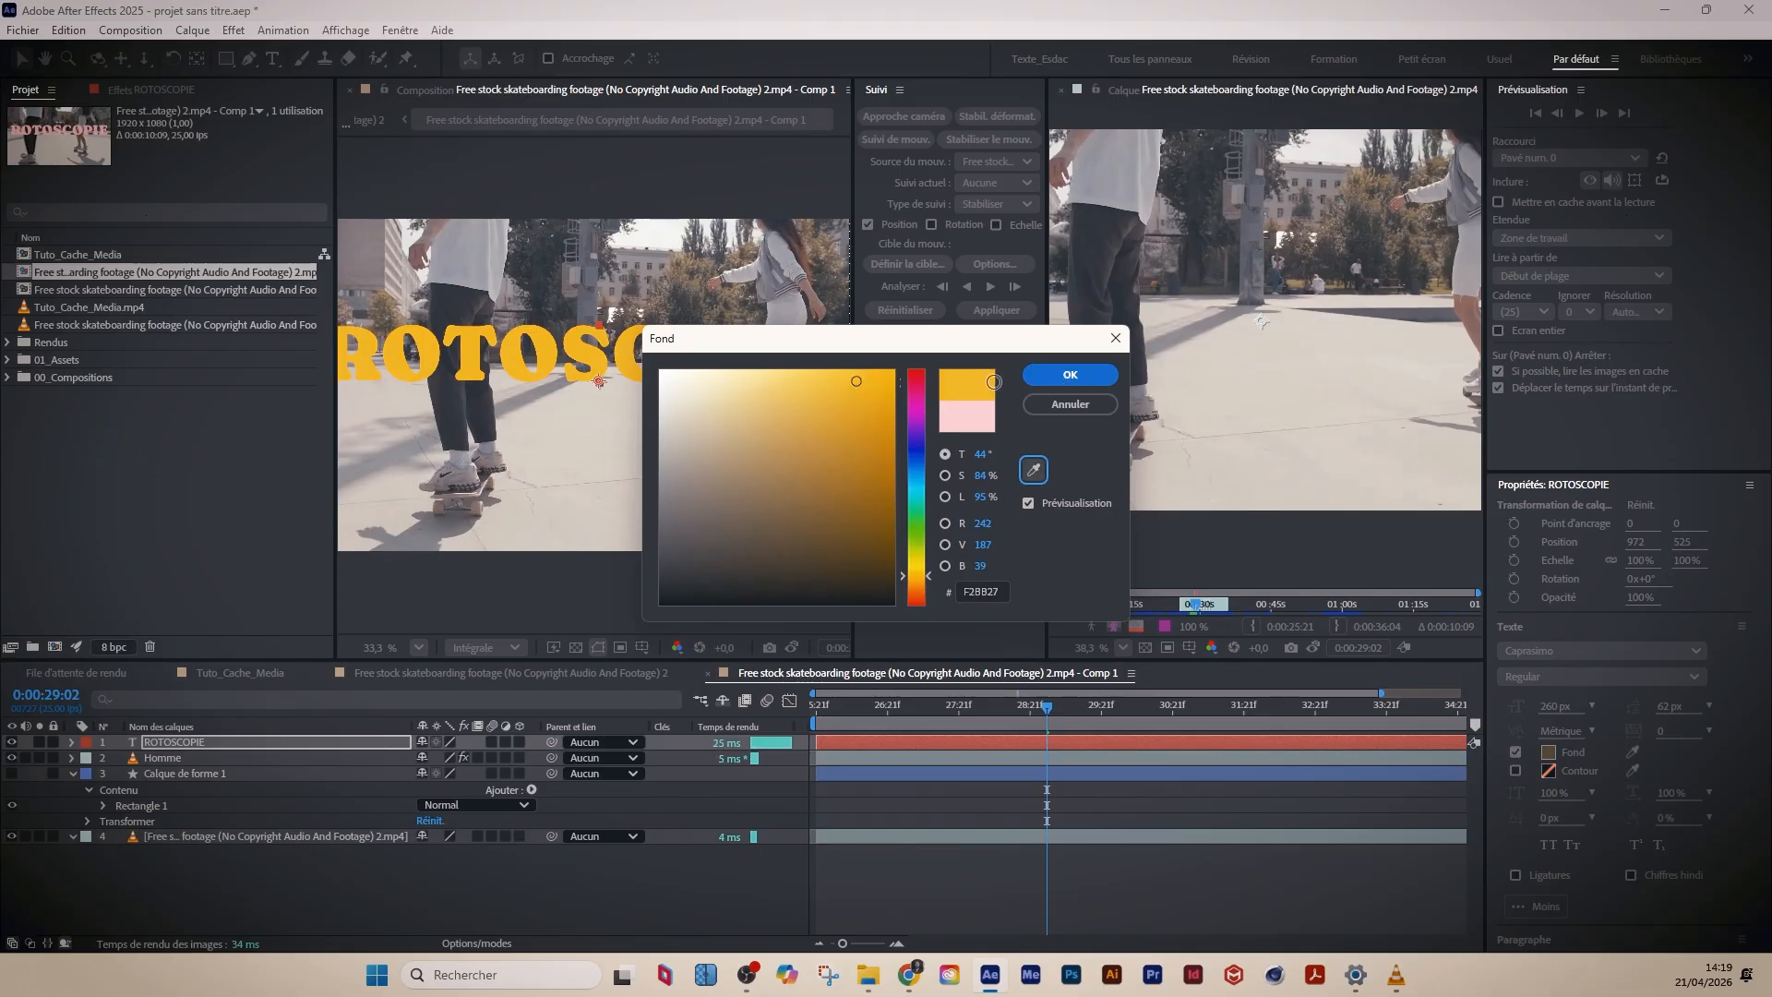
pyautogui.moveTo(861, 455); pyautogui.dragTo(869, 380)
pyautogui.click(1077, 373)
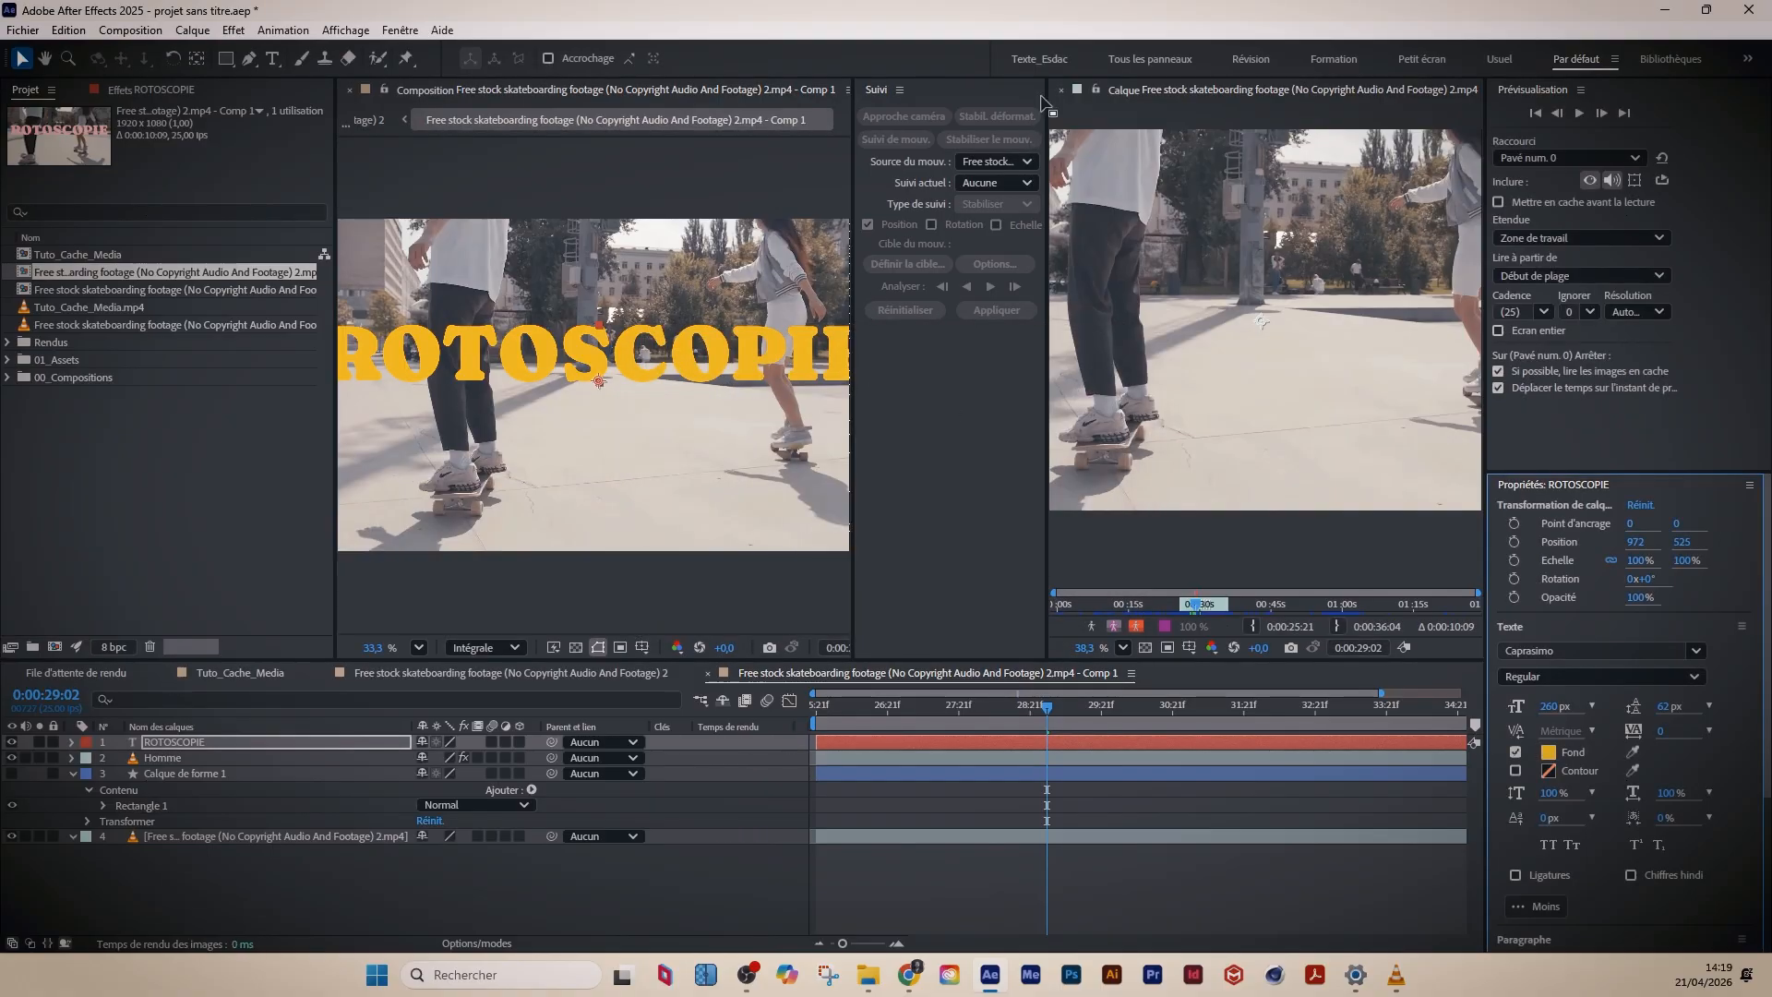
# - Close the Suivi panel and widen the Composition panel until the full frame fits
pyautogui.click(867, 90)
pyautogui.click(900, 90)
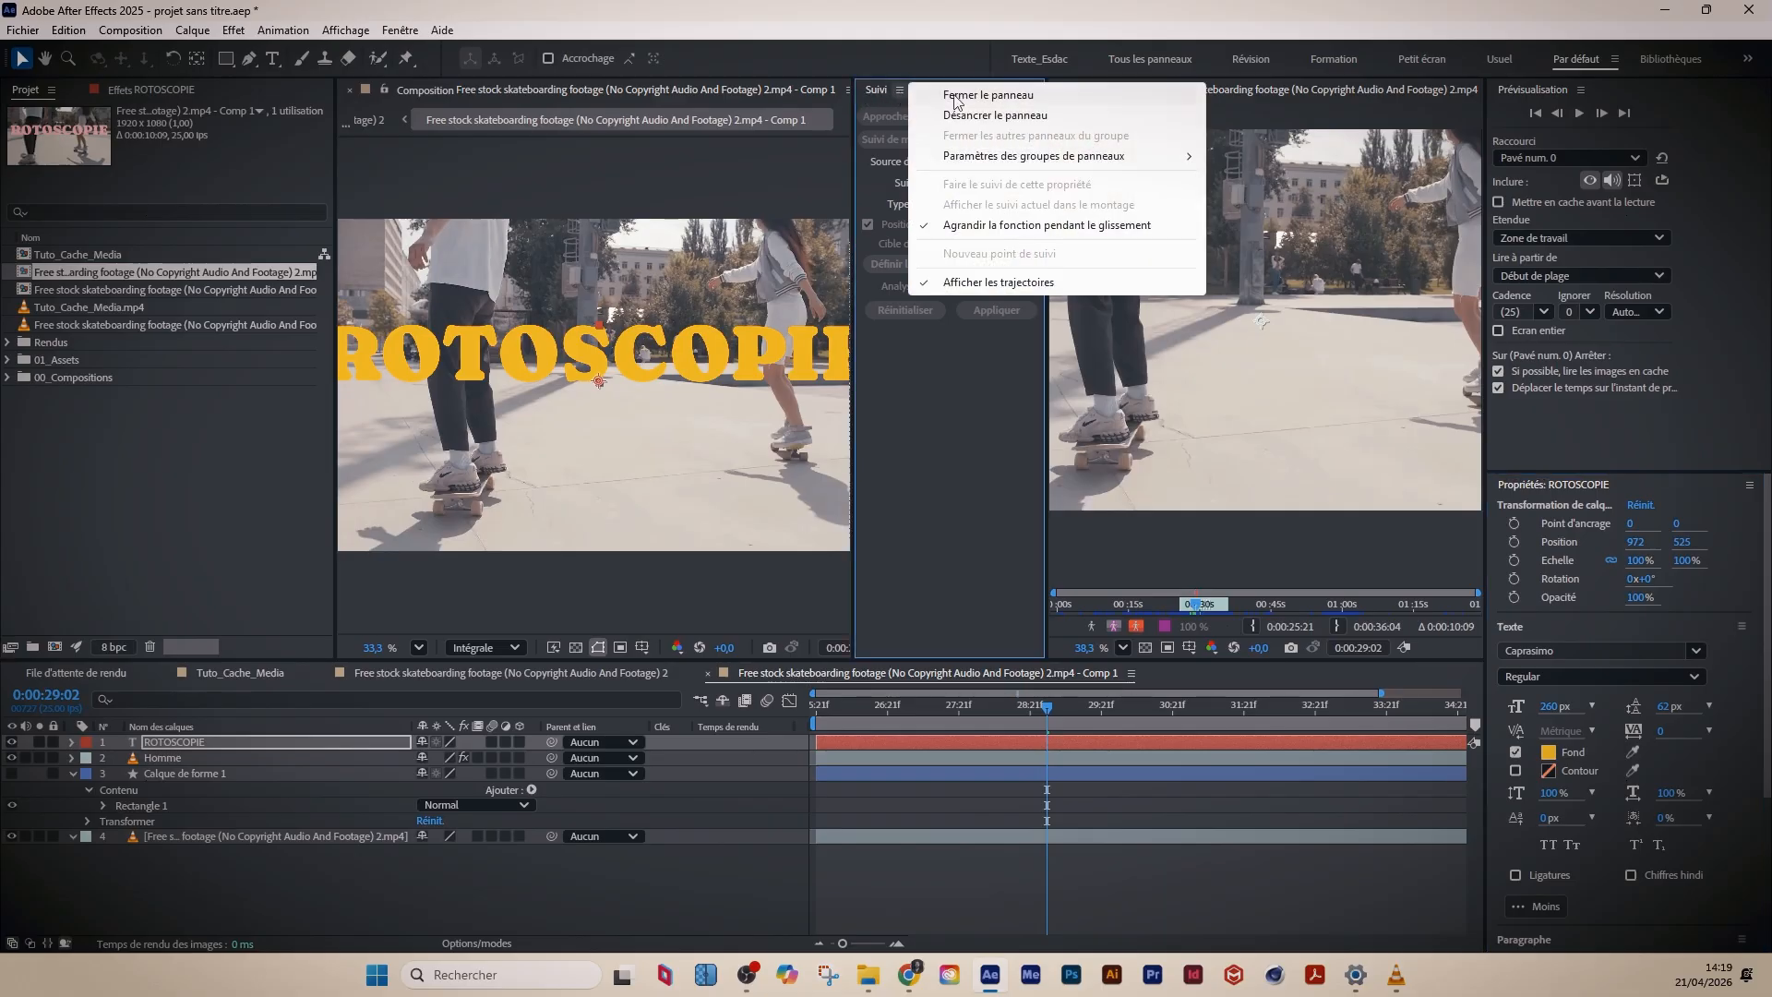
pyautogui.click(955, 102)
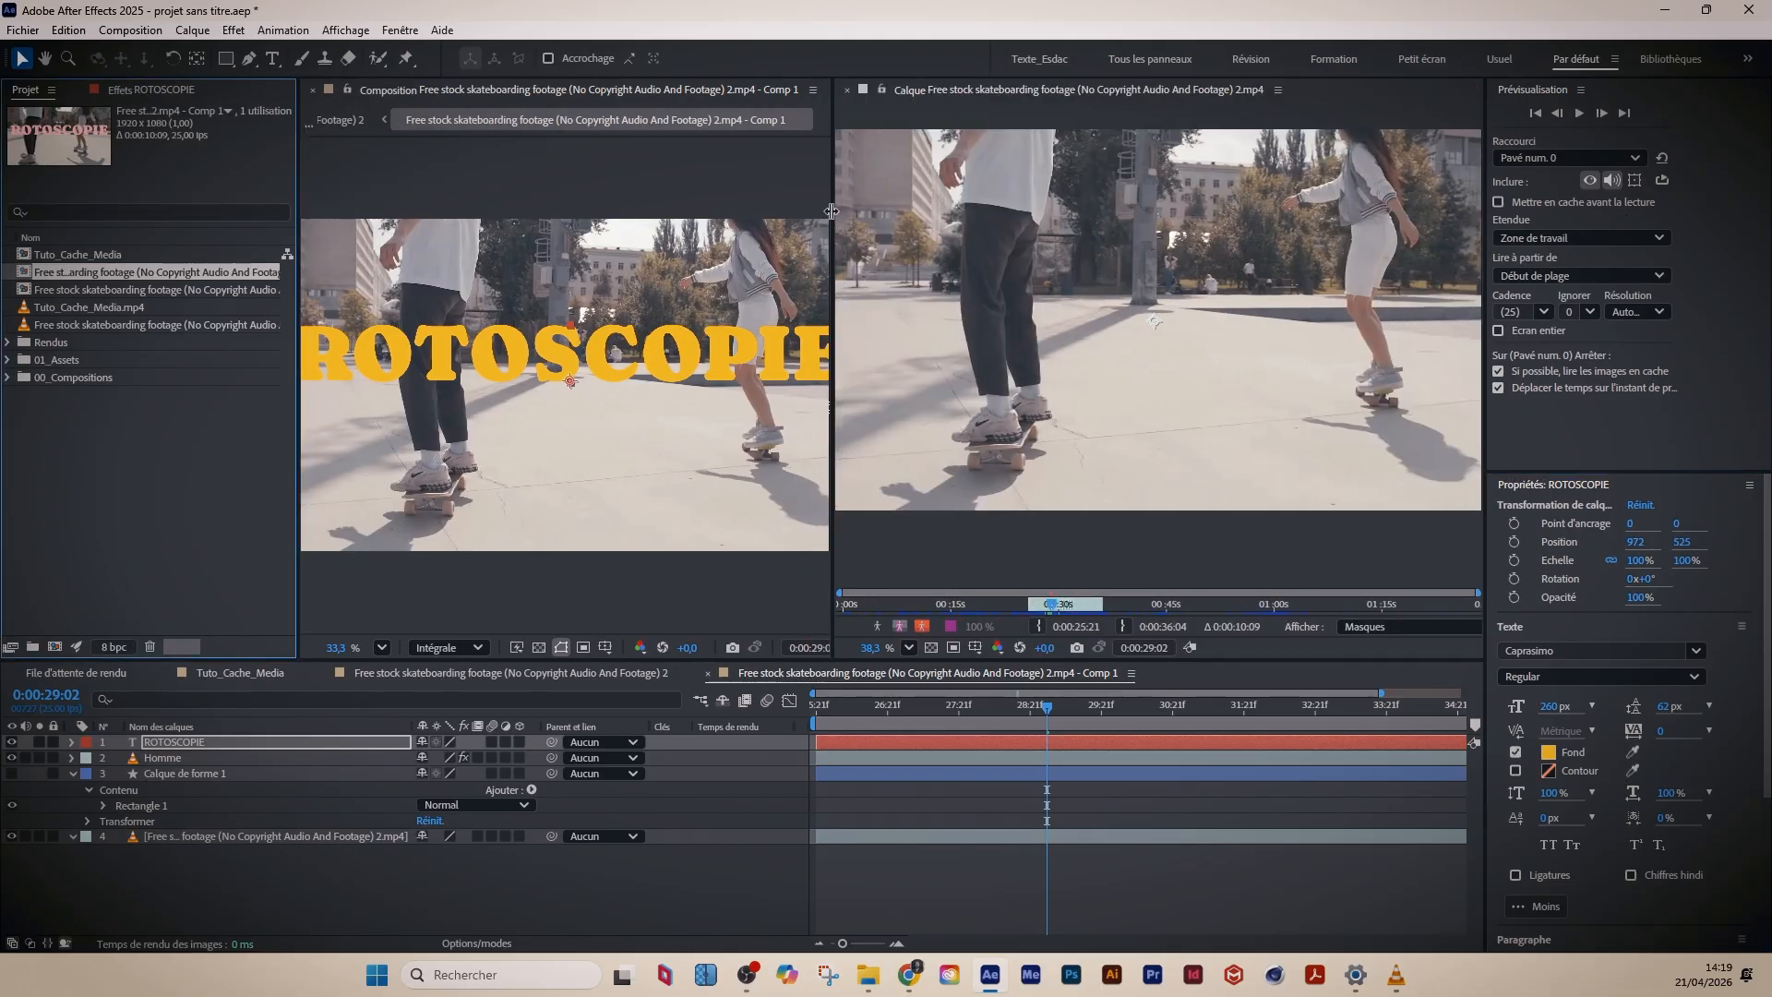
pyautogui.moveTo(831, 210); pyautogui.dragTo(1161, 212)
# - Place the ROTOSCOPIE layer directly beneath the Homme layer and play the composition to check the text behind the man
pyautogui.moveTo(231, 741); pyautogui.dragTo(242, 773)
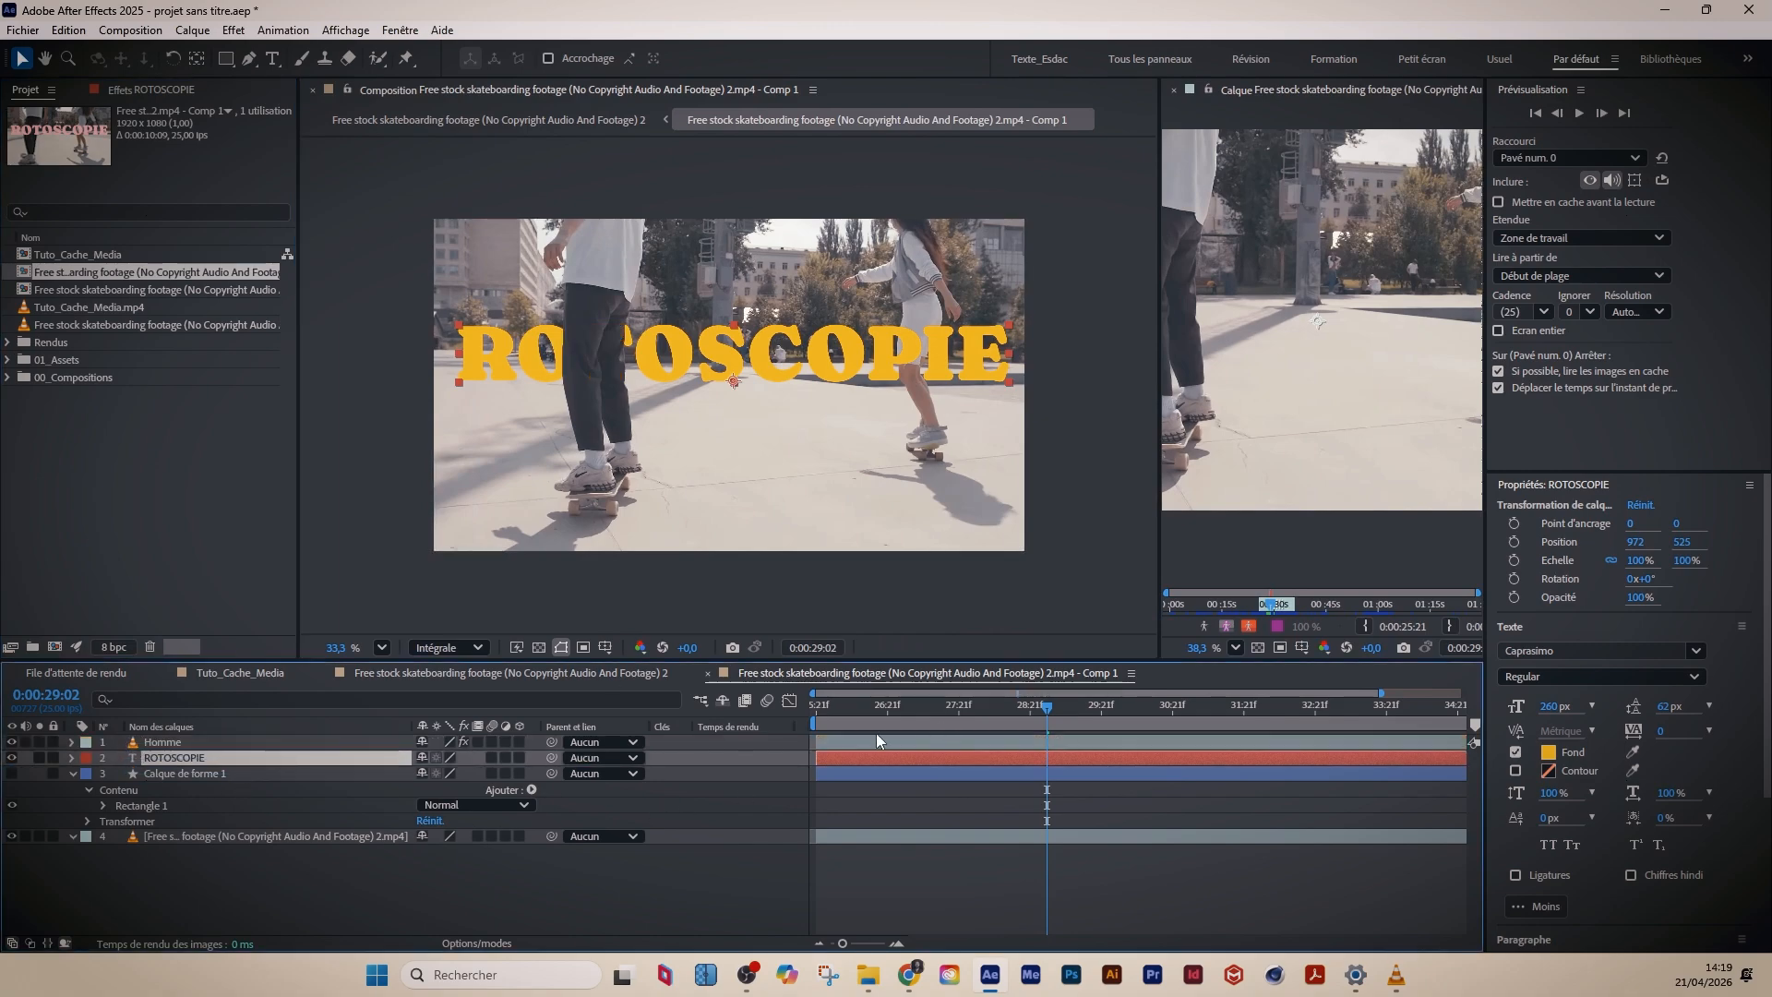
pyautogui.moveTo(888, 705); pyautogui.dragTo(923, 717)
pyautogui.press('space')
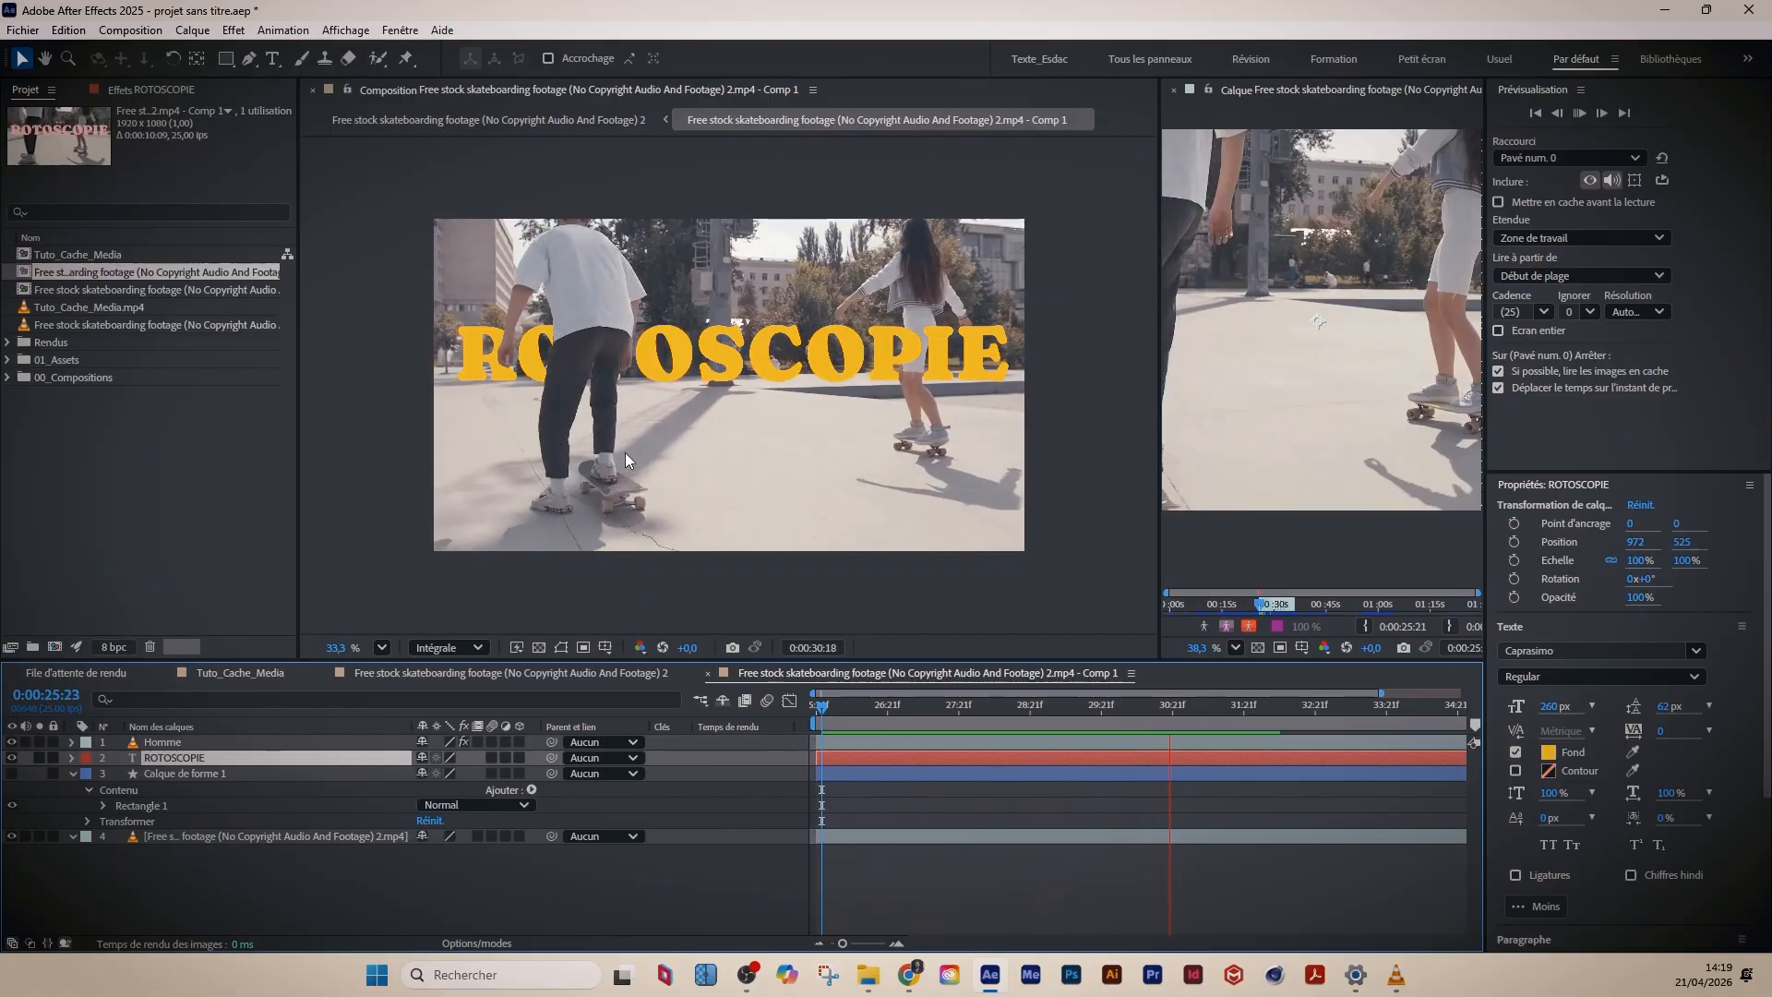
pyautogui.press('space')
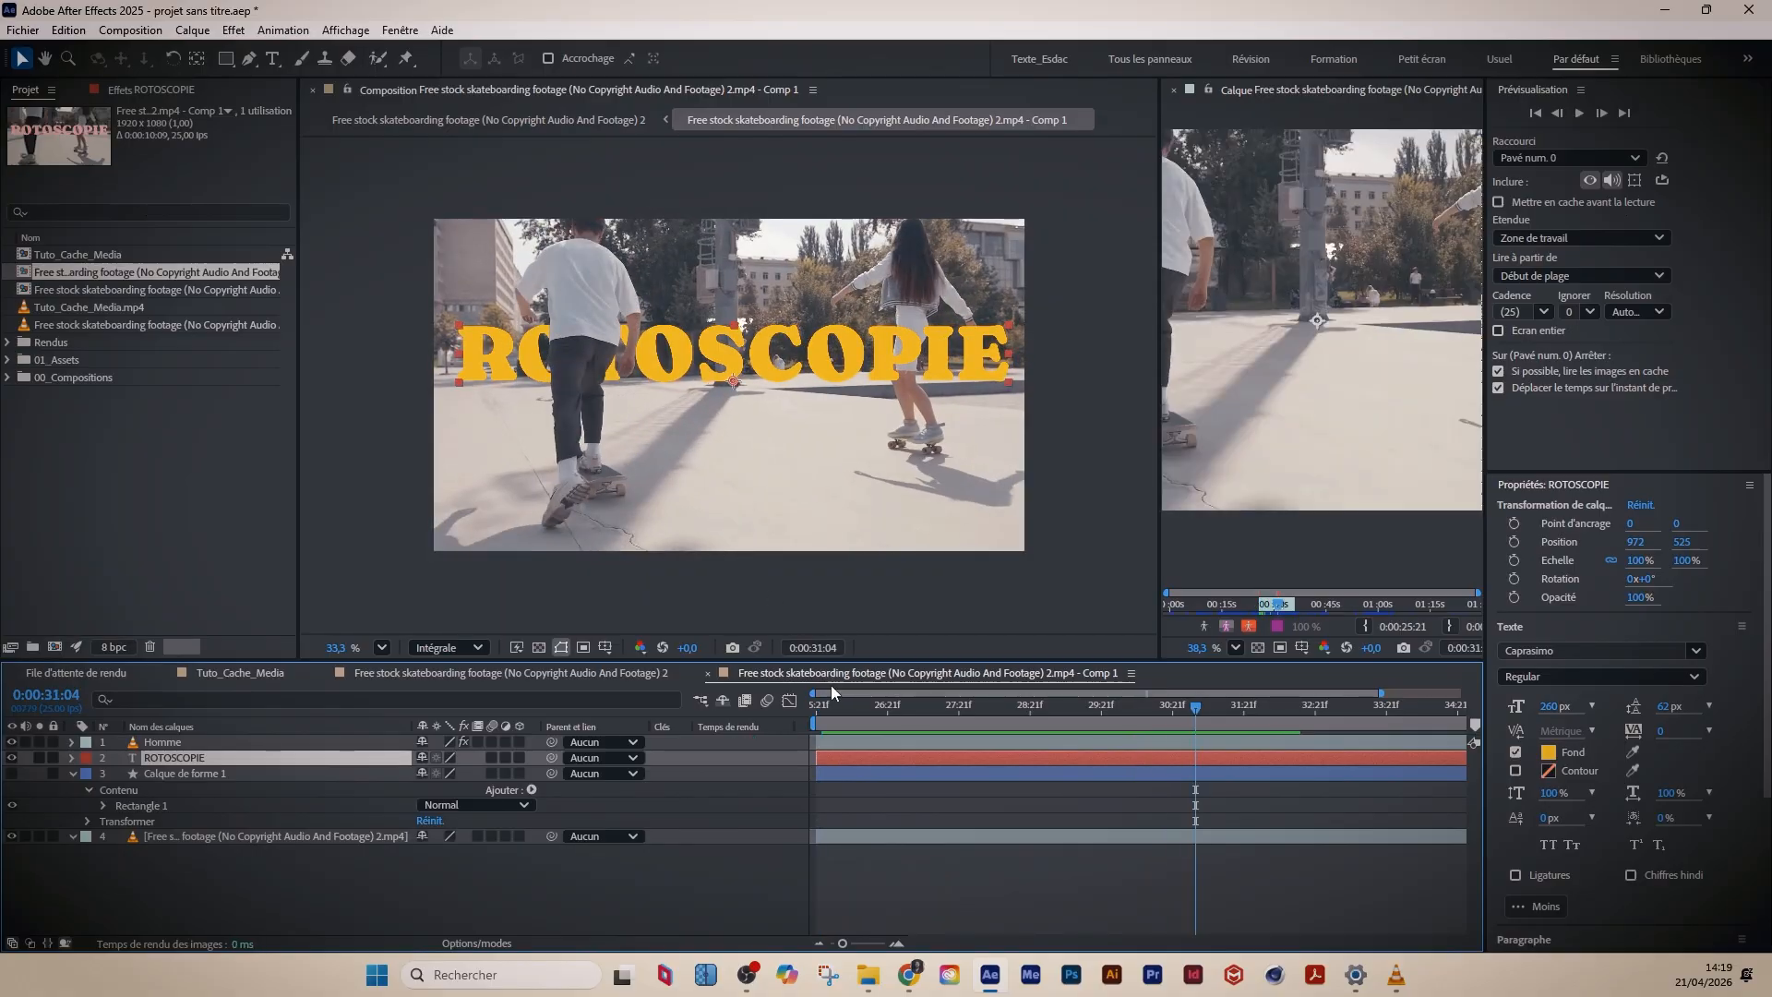
pyautogui.click(850, 706)
pyautogui.press('space')
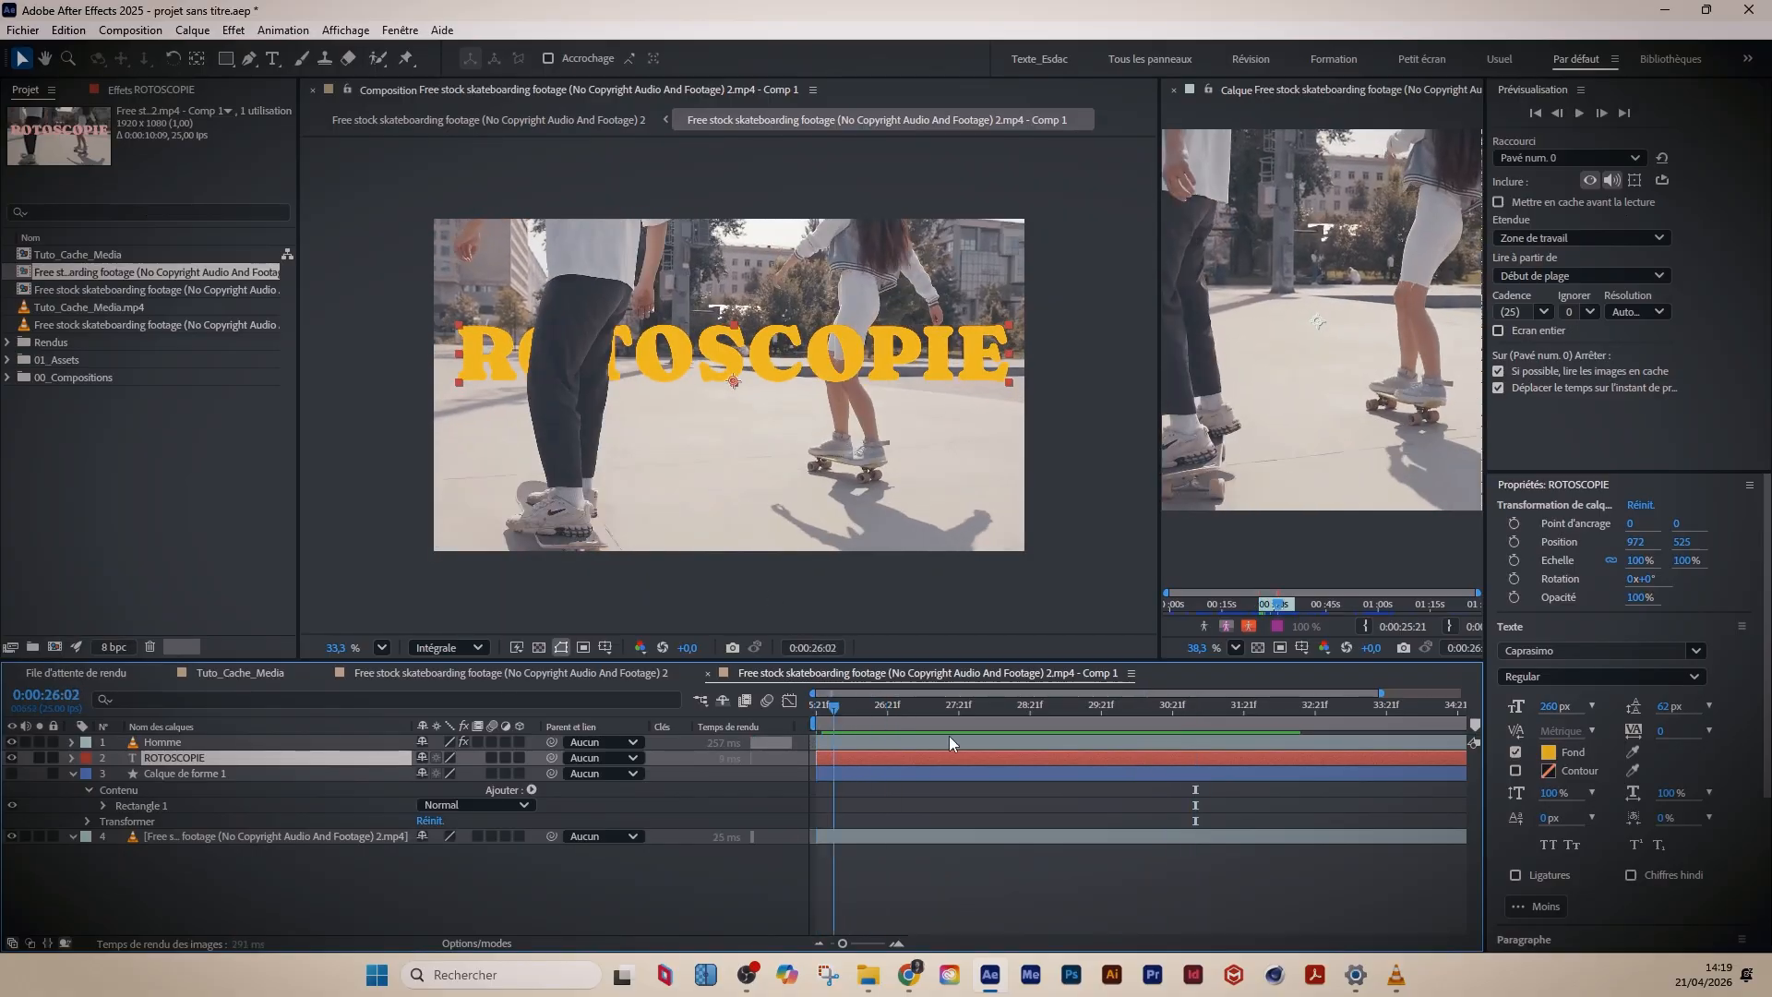
pyautogui.press('space')
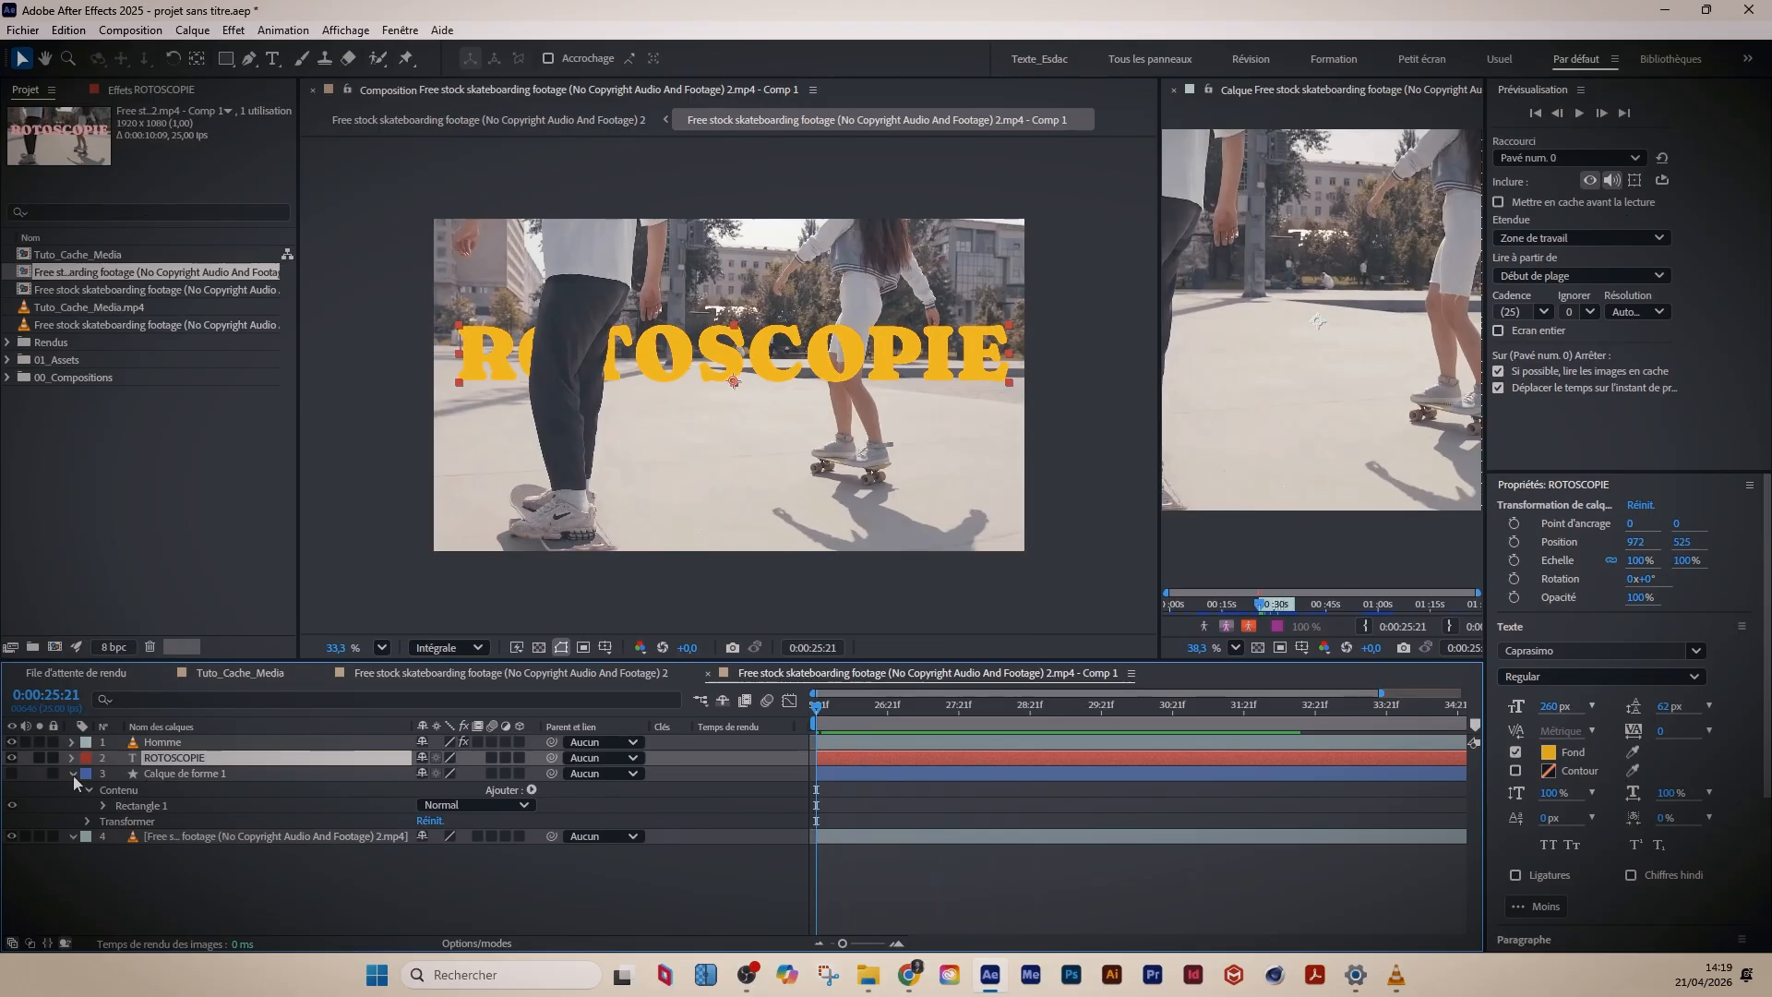
# - Collapse the Calque de forme 1 properties, play the composition briefly and return to its first frame
pyautogui.click(72, 774)
pyautogui.press('space')
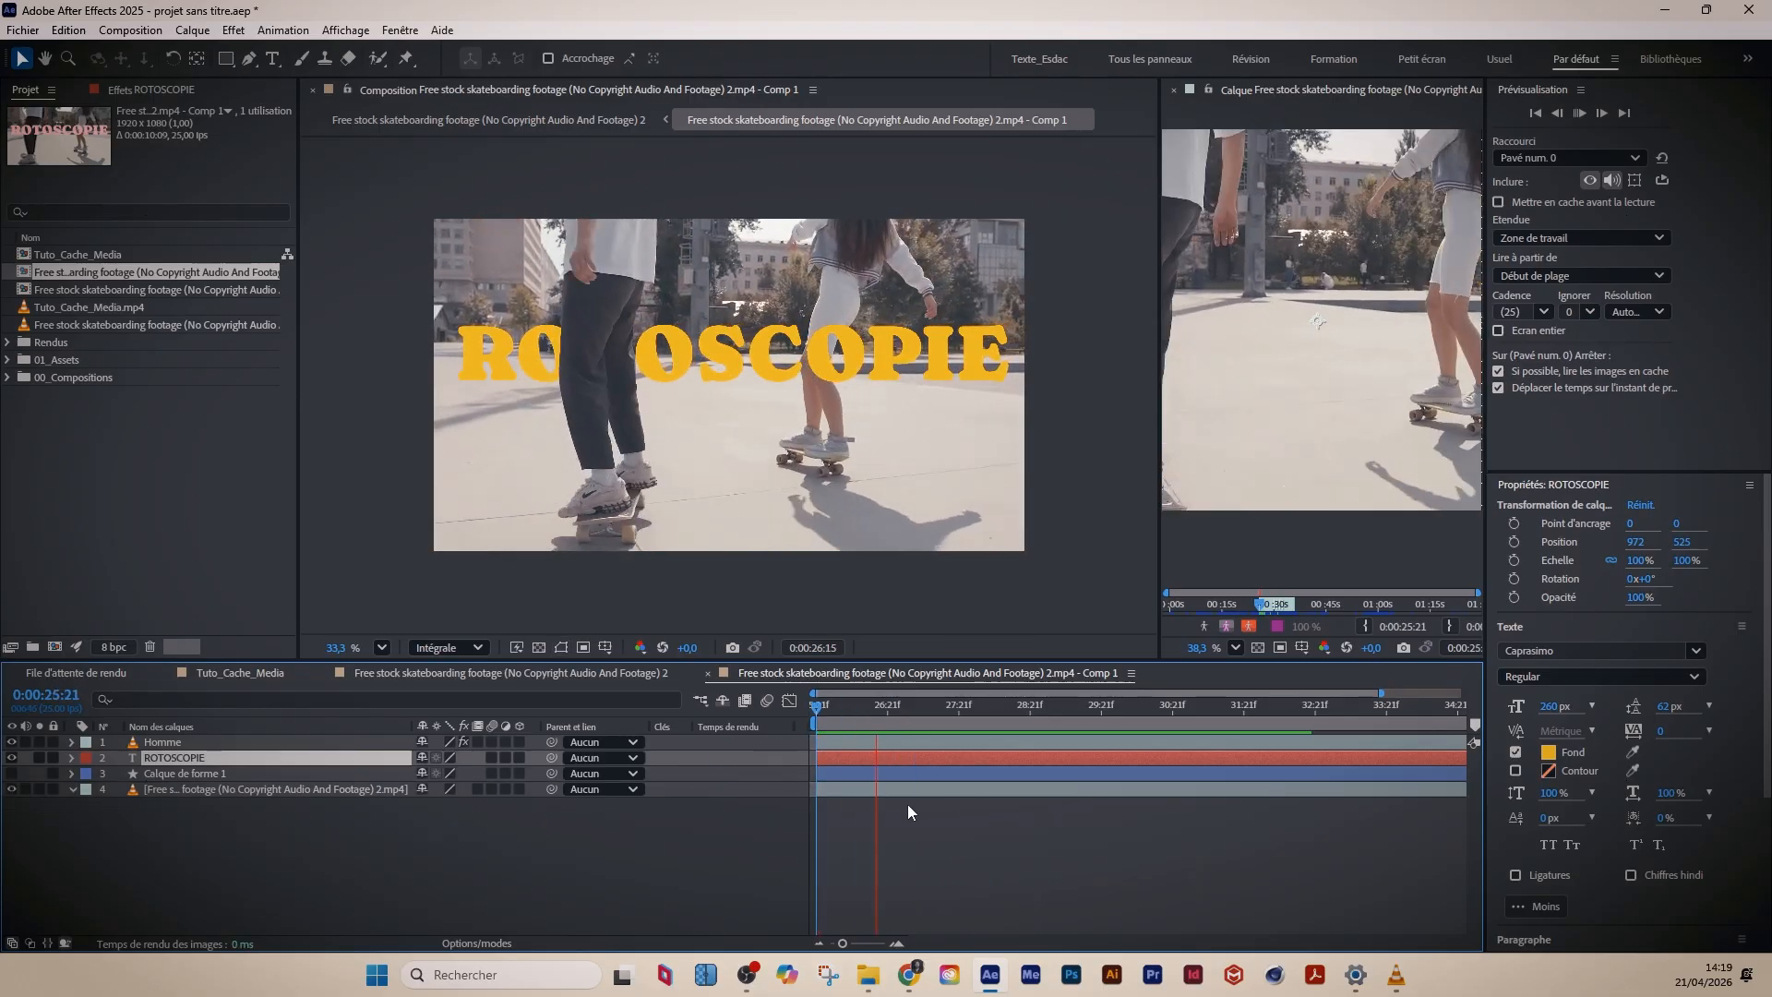
pyautogui.press('space')
pyautogui.press('Home')
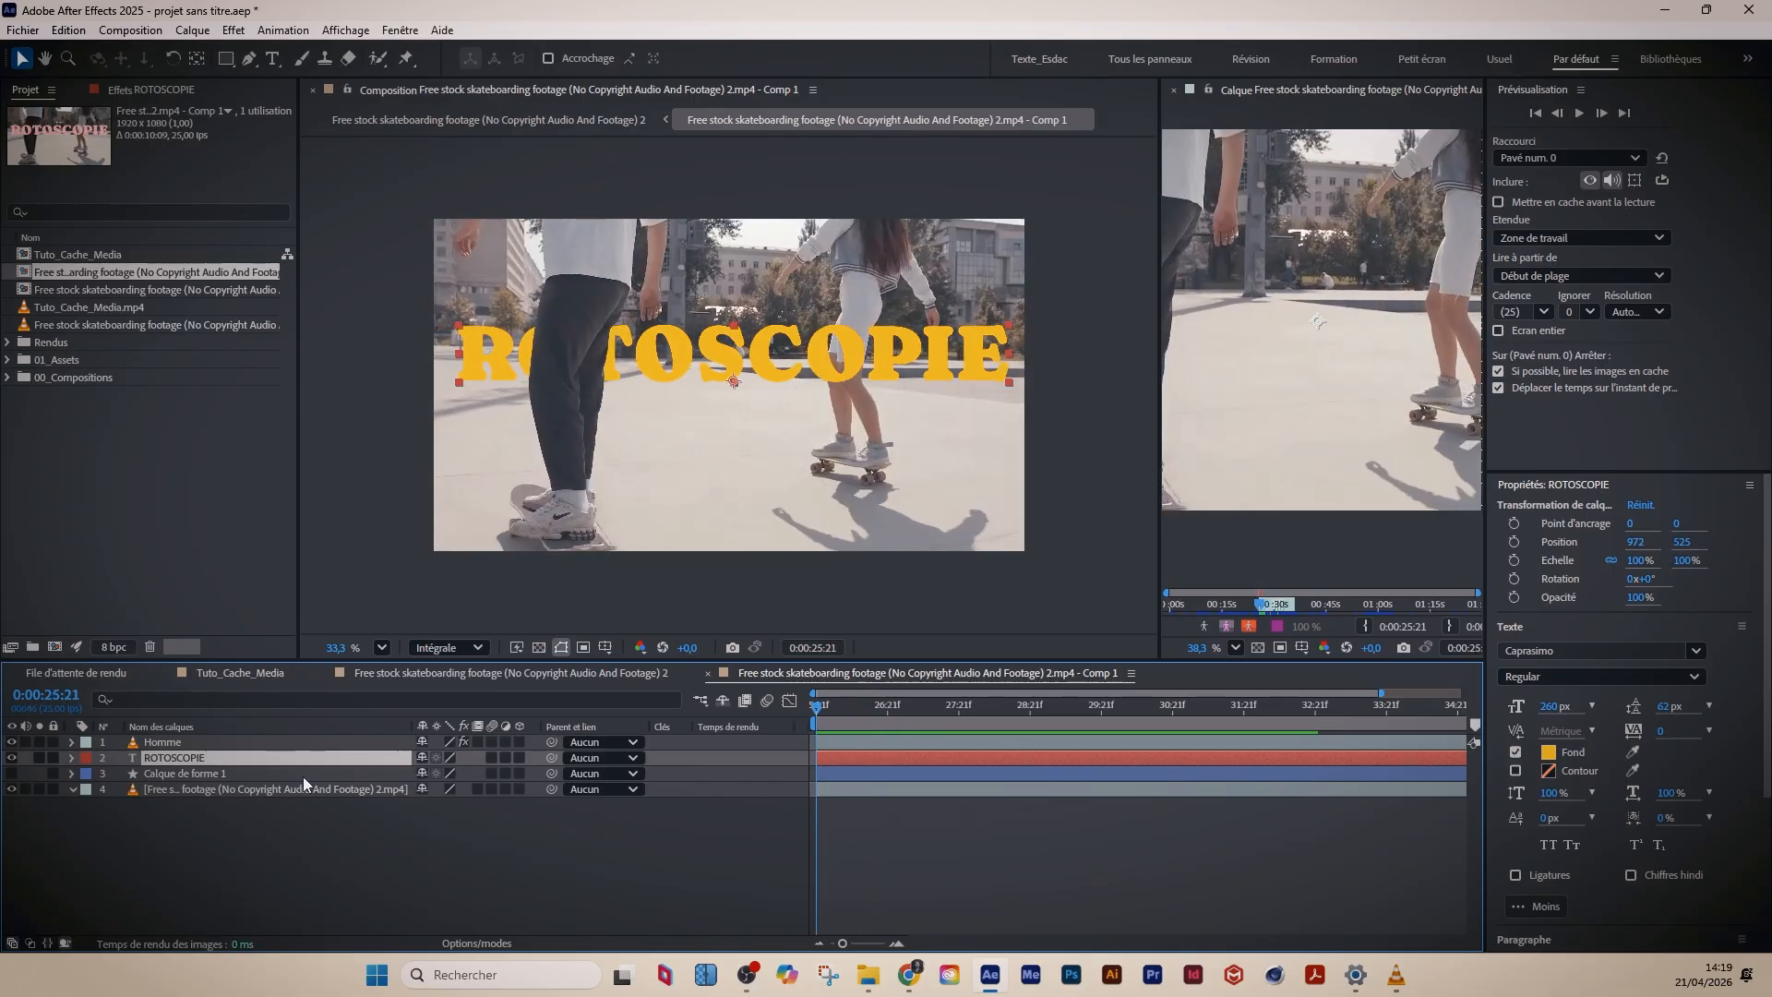
# - Duplicate the bottom skateboarding footage layer and place the copy at the top of the layer stack
pyautogui.click(230, 784)
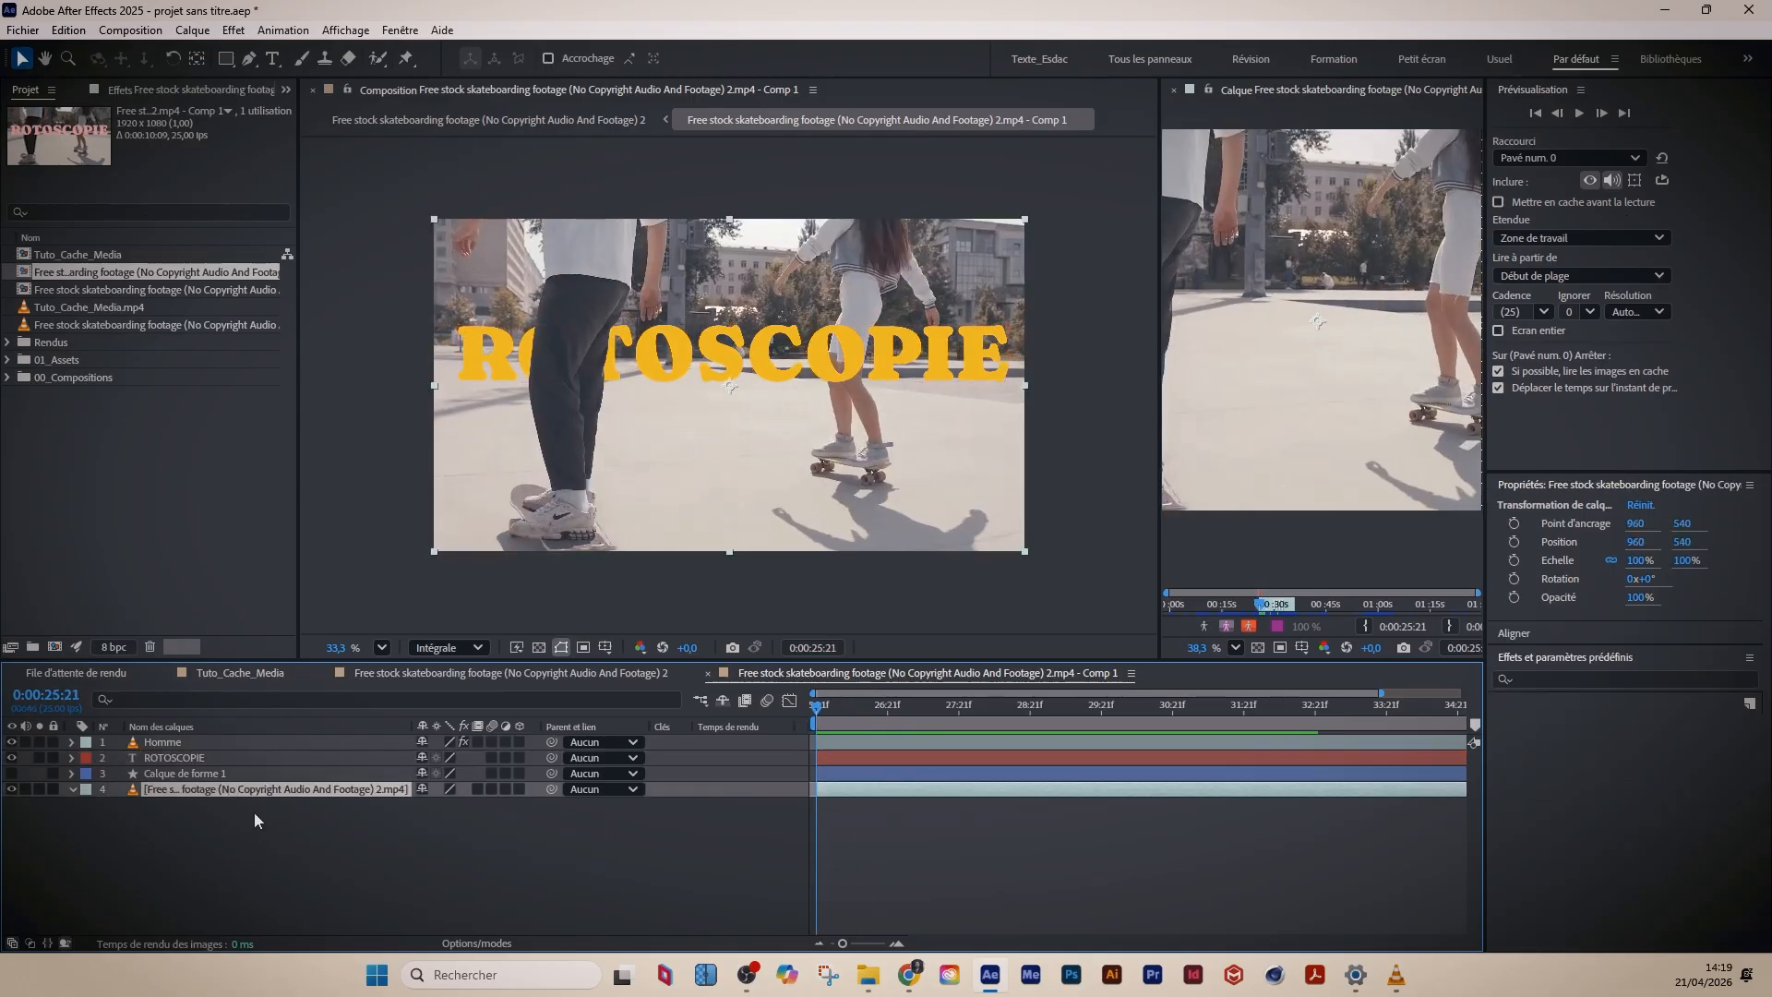
pyautogui.hotkey('ctrl', 'd')
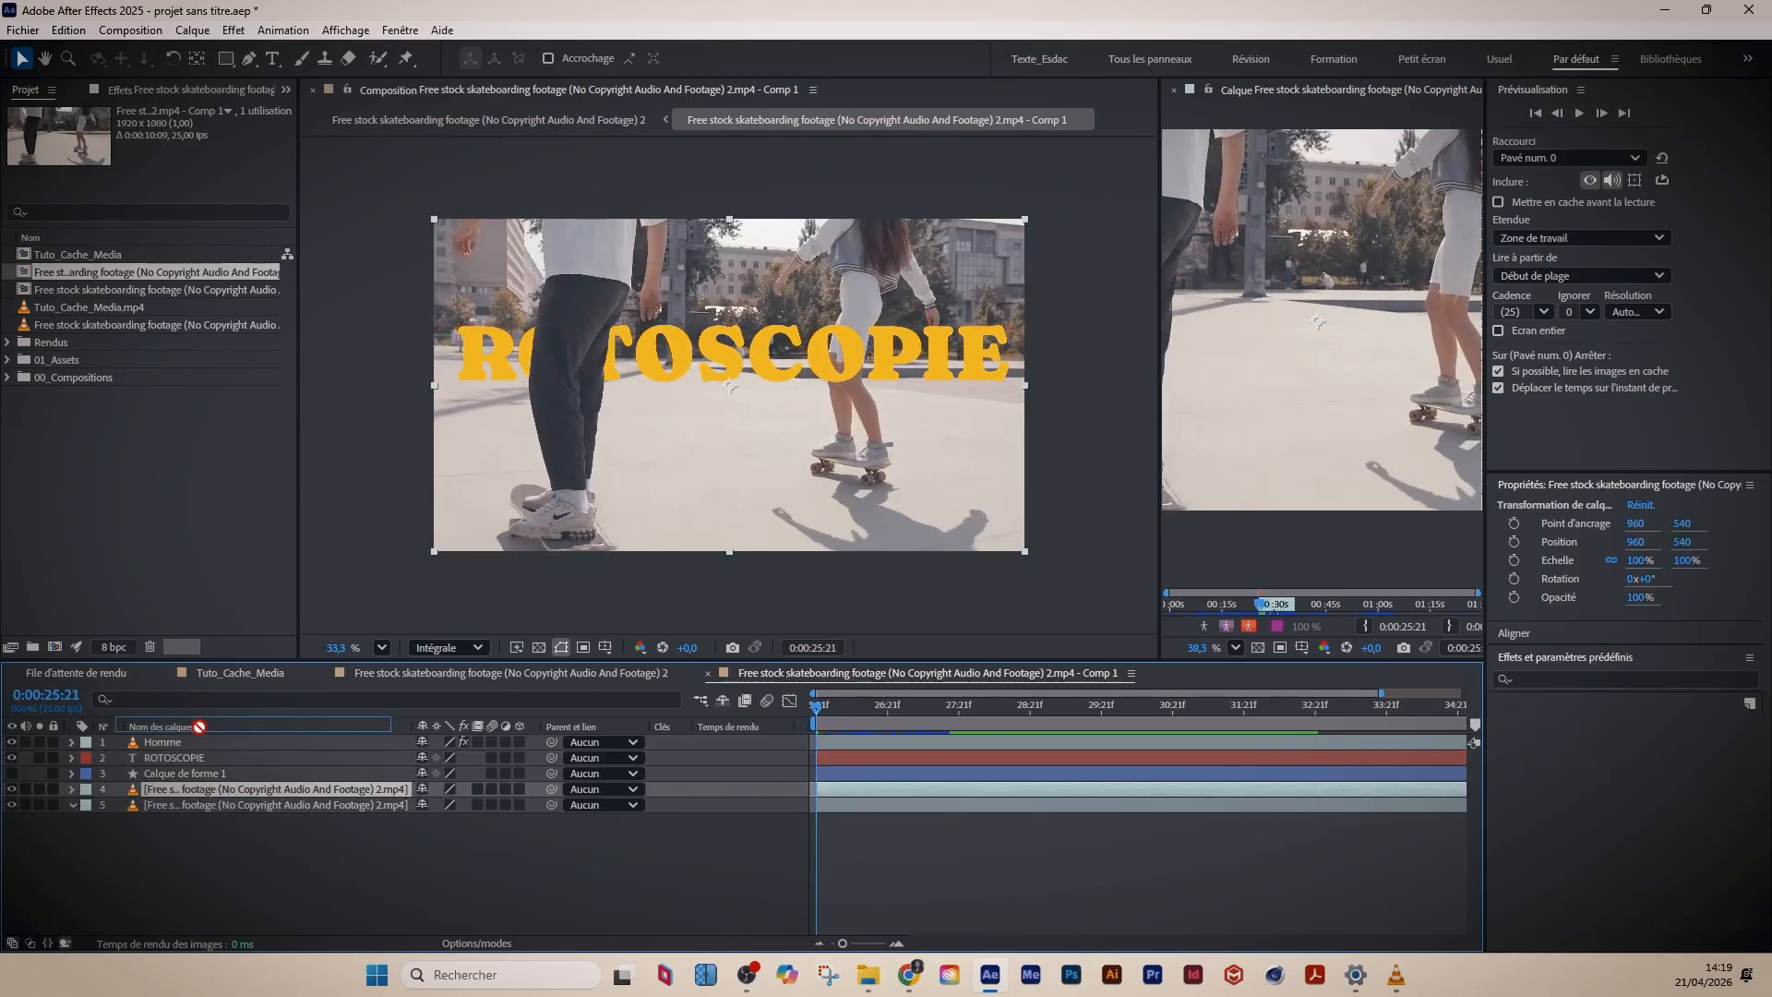
pyautogui.hotkey('ctrl', 'shift', ']')
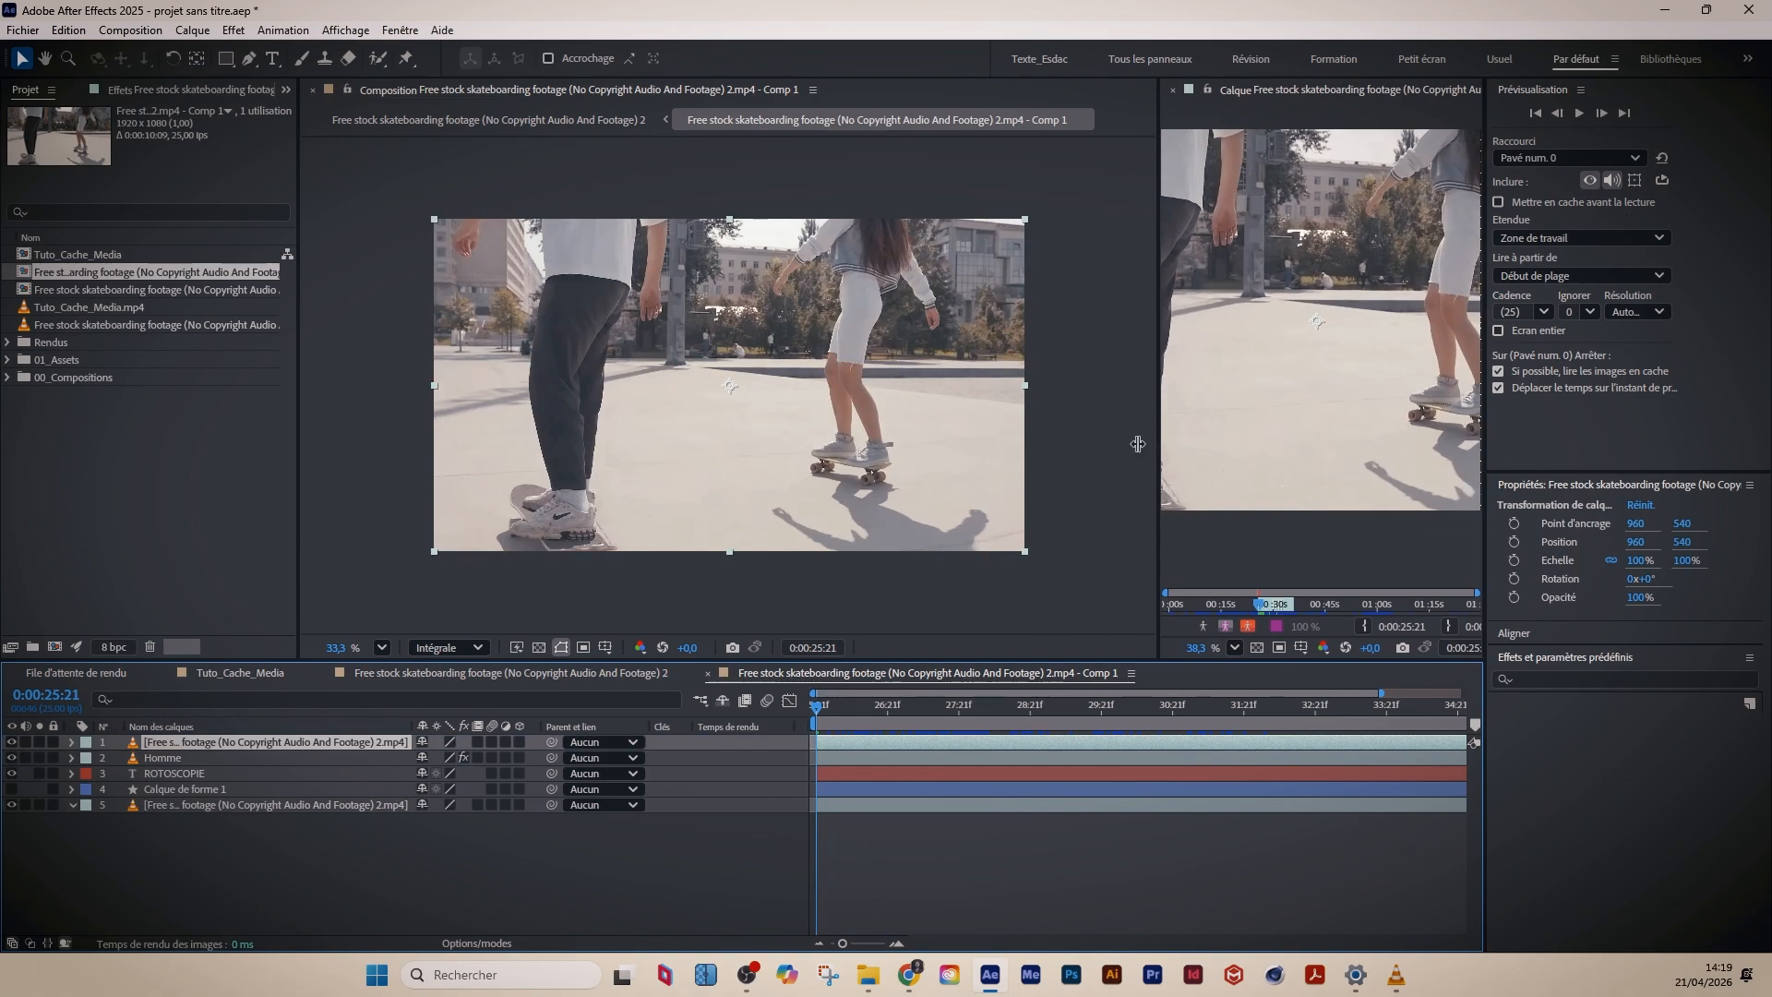
# - Open the top footage copy in its Layer viewer and enlarge that viewer to show the whole frame
pyautogui.moveTo(1165, 439); pyautogui.dragTo(1036, 439)
pyautogui.doubleClick(229, 742)
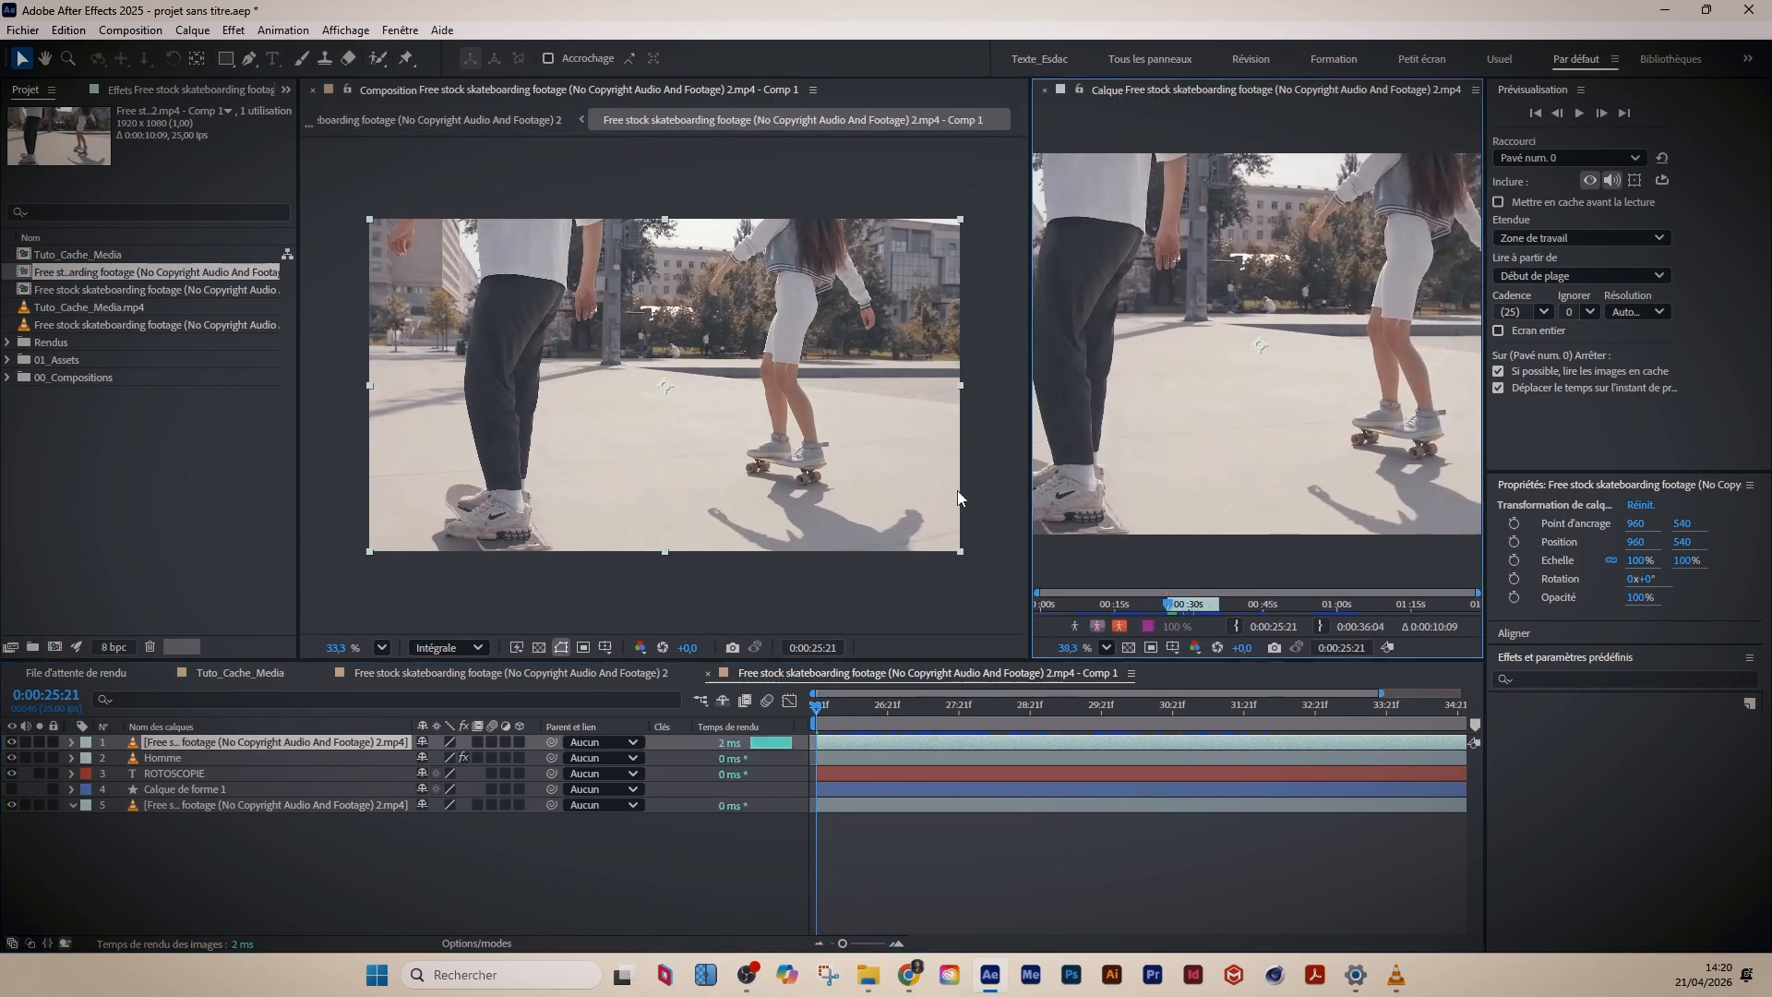
pyautogui.moveTo(1024, 399); pyautogui.dragTo(501, 399)
# - Activate the Roto Brush, maximize the Layer viewer on the woman and select the skateboard's rear pair of wheels beneath her trailing foot
pyautogui.click(377, 57)
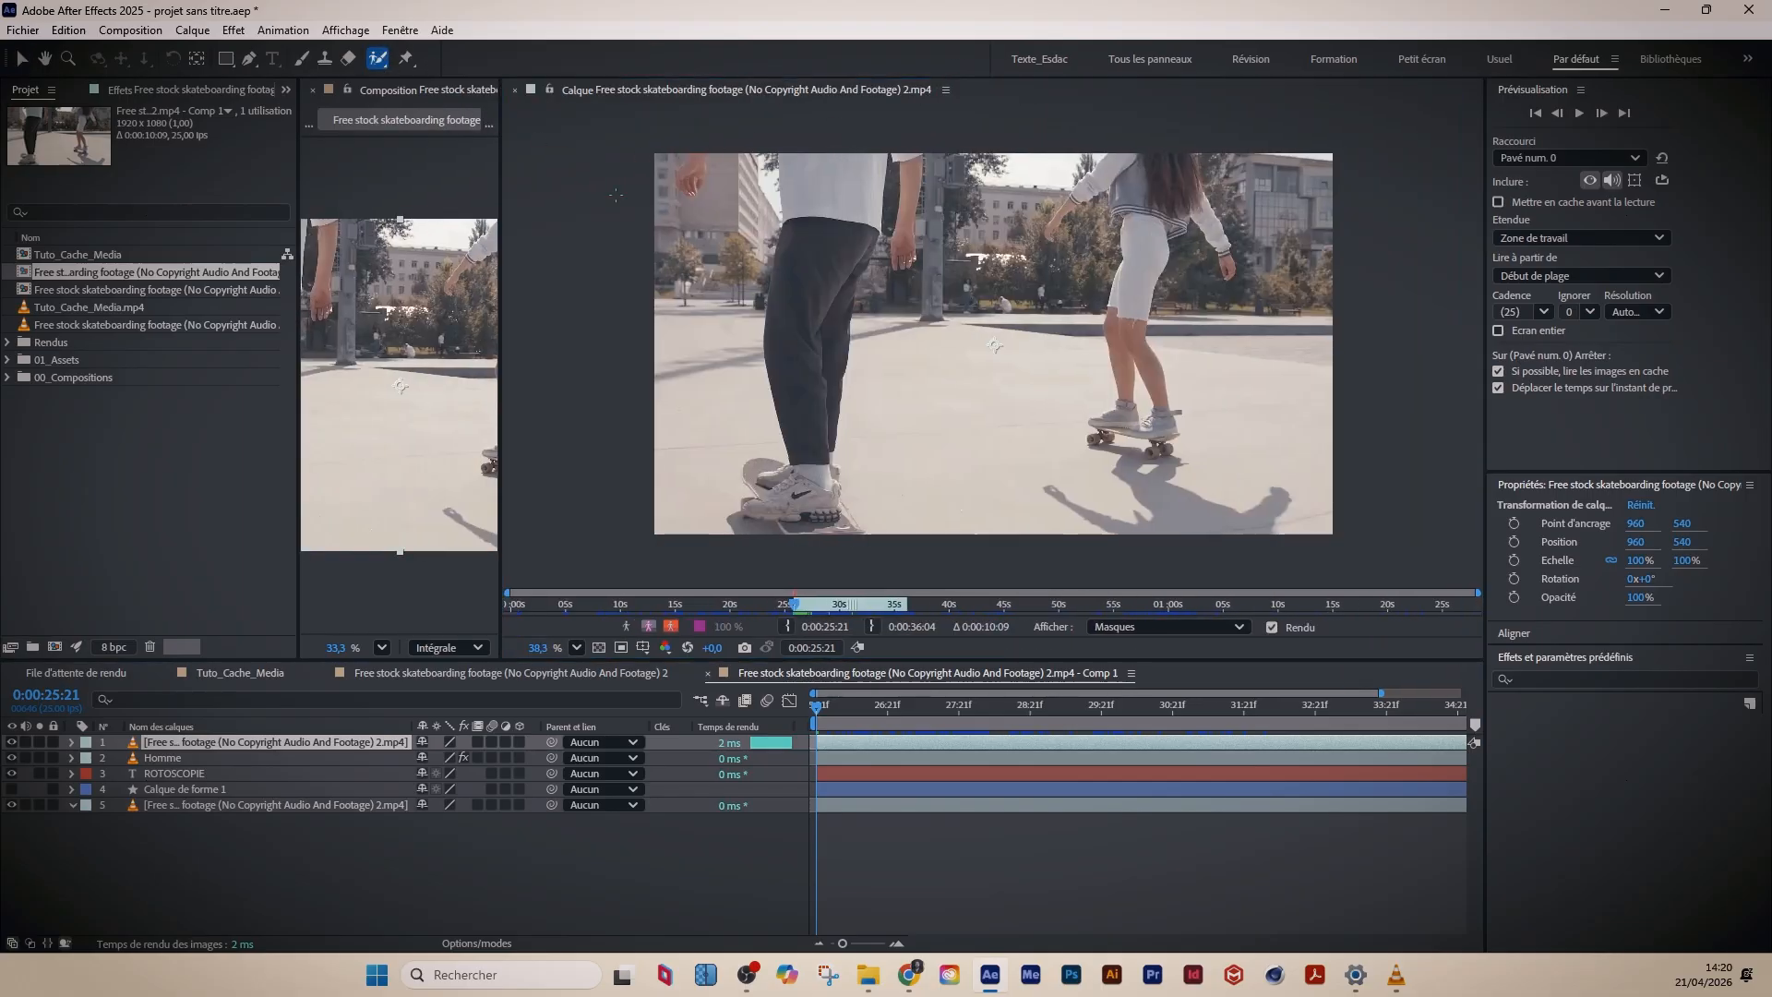
pyautogui.scroll(5, 1162, 422)
pyautogui.moveTo(1248, 507); pyautogui.dragTo(946, 468)
pyautogui.press('`')
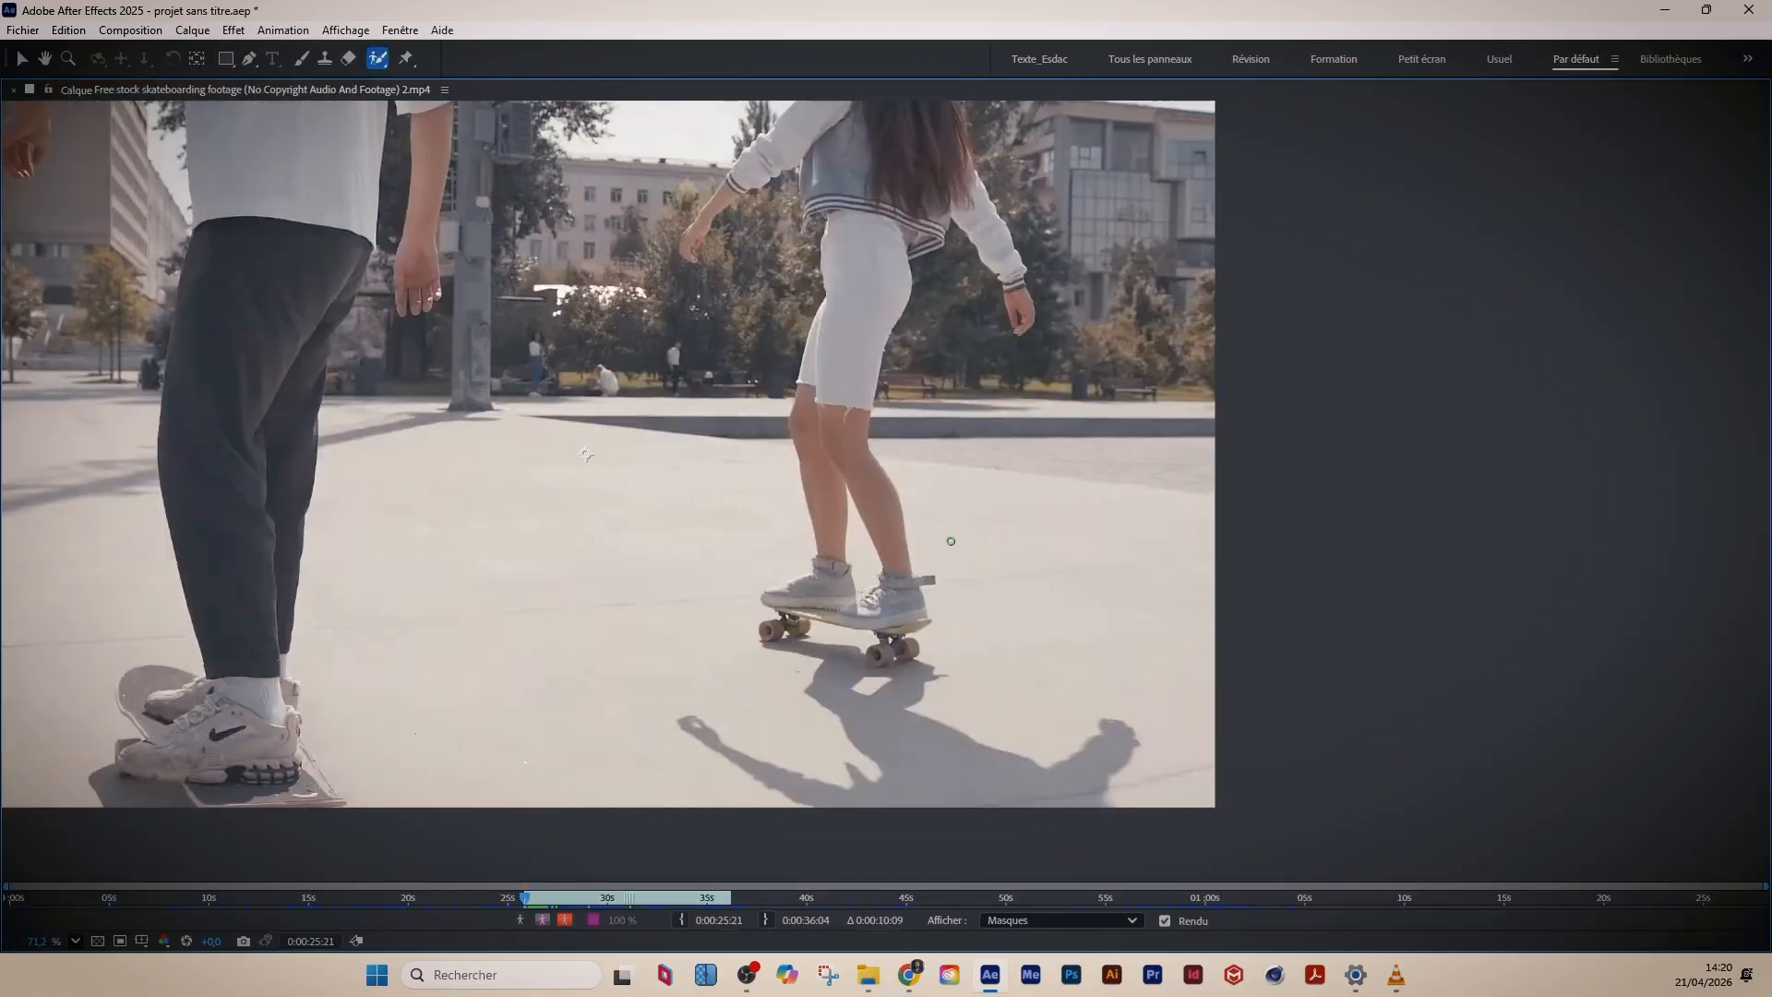
pyautogui.press('.')
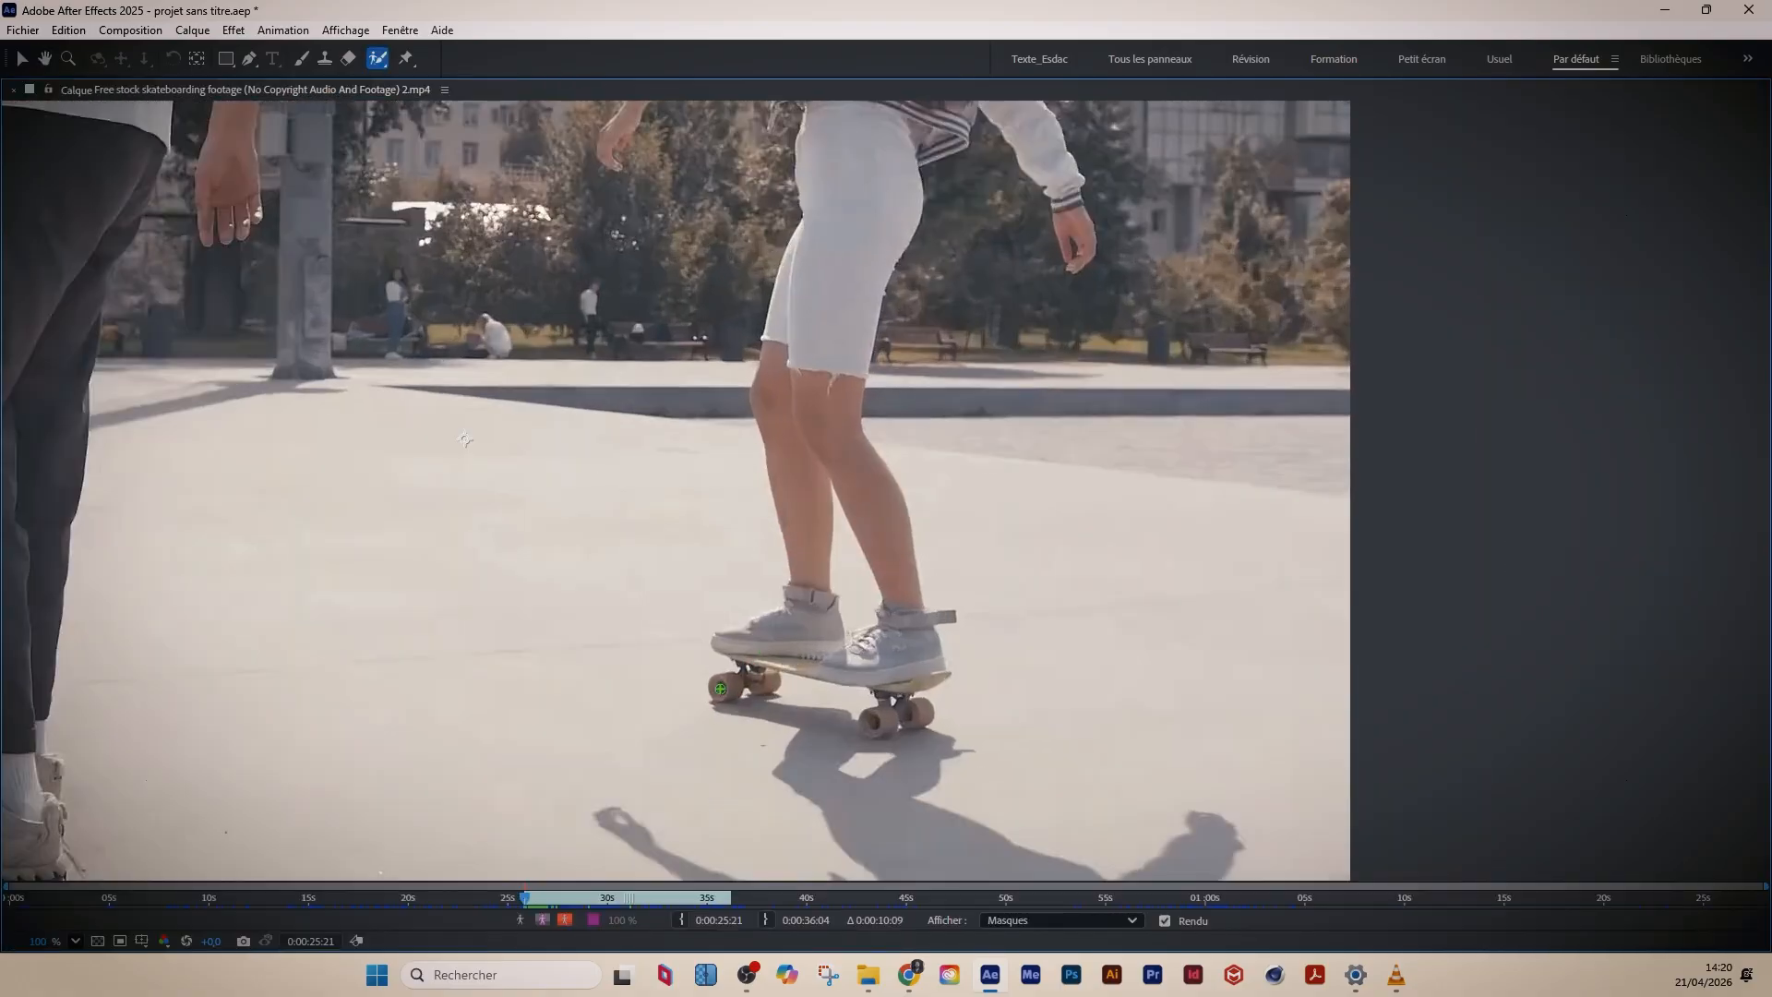
pyautogui.moveTo(720, 688); pyautogui.dragTo(750, 671)
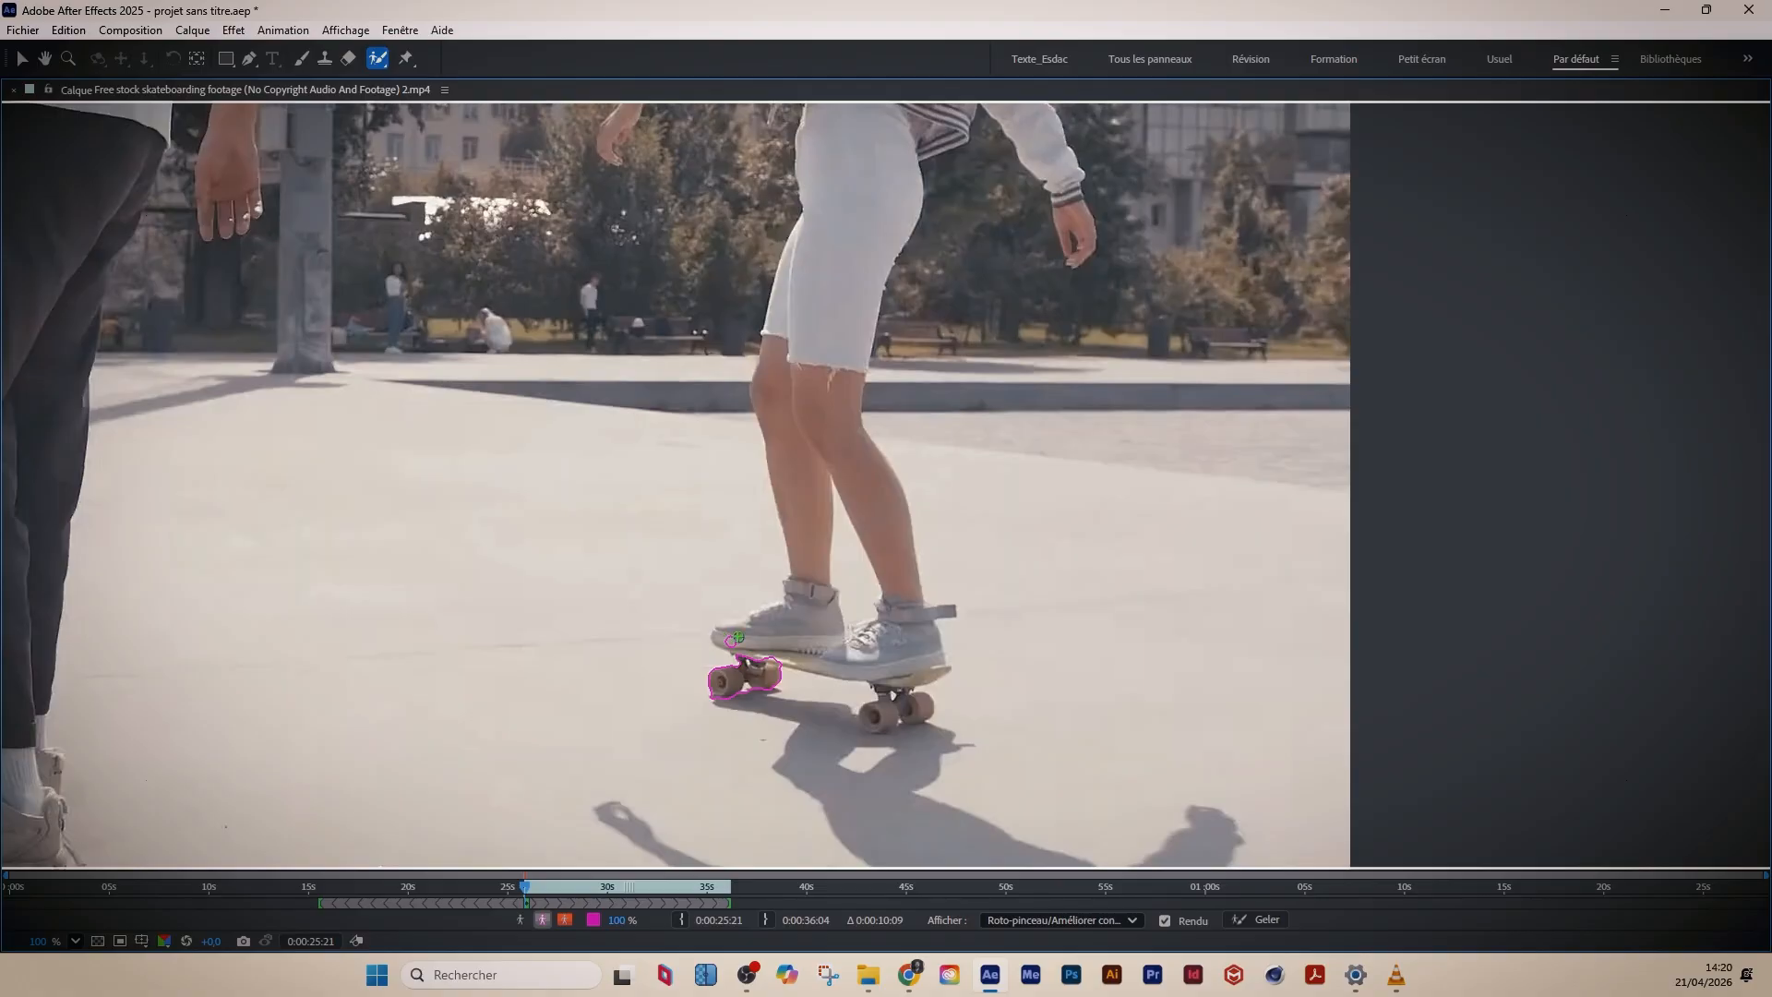
# - Extend the Roto Brush selection over the rest of the skateboard, the woman's shoes and her bare legs
pyautogui.moveTo(738, 637)
pyautogui.mouseDown()
pyautogui.moveTo(923, 677)
pyautogui.moveTo(899, 703)
pyautogui.moveTo(919, 682)
pyautogui.mouseUp()
pyautogui.moveTo(895, 617)
pyautogui.mouseDown()
pyautogui.moveTo(944, 613)
pyautogui.moveTo(901, 576)
pyautogui.moveTo(837, 387)
pyautogui.mouseUp()
pyautogui.moveTo(847, 526); pyautogui.dragTo(852, 626)
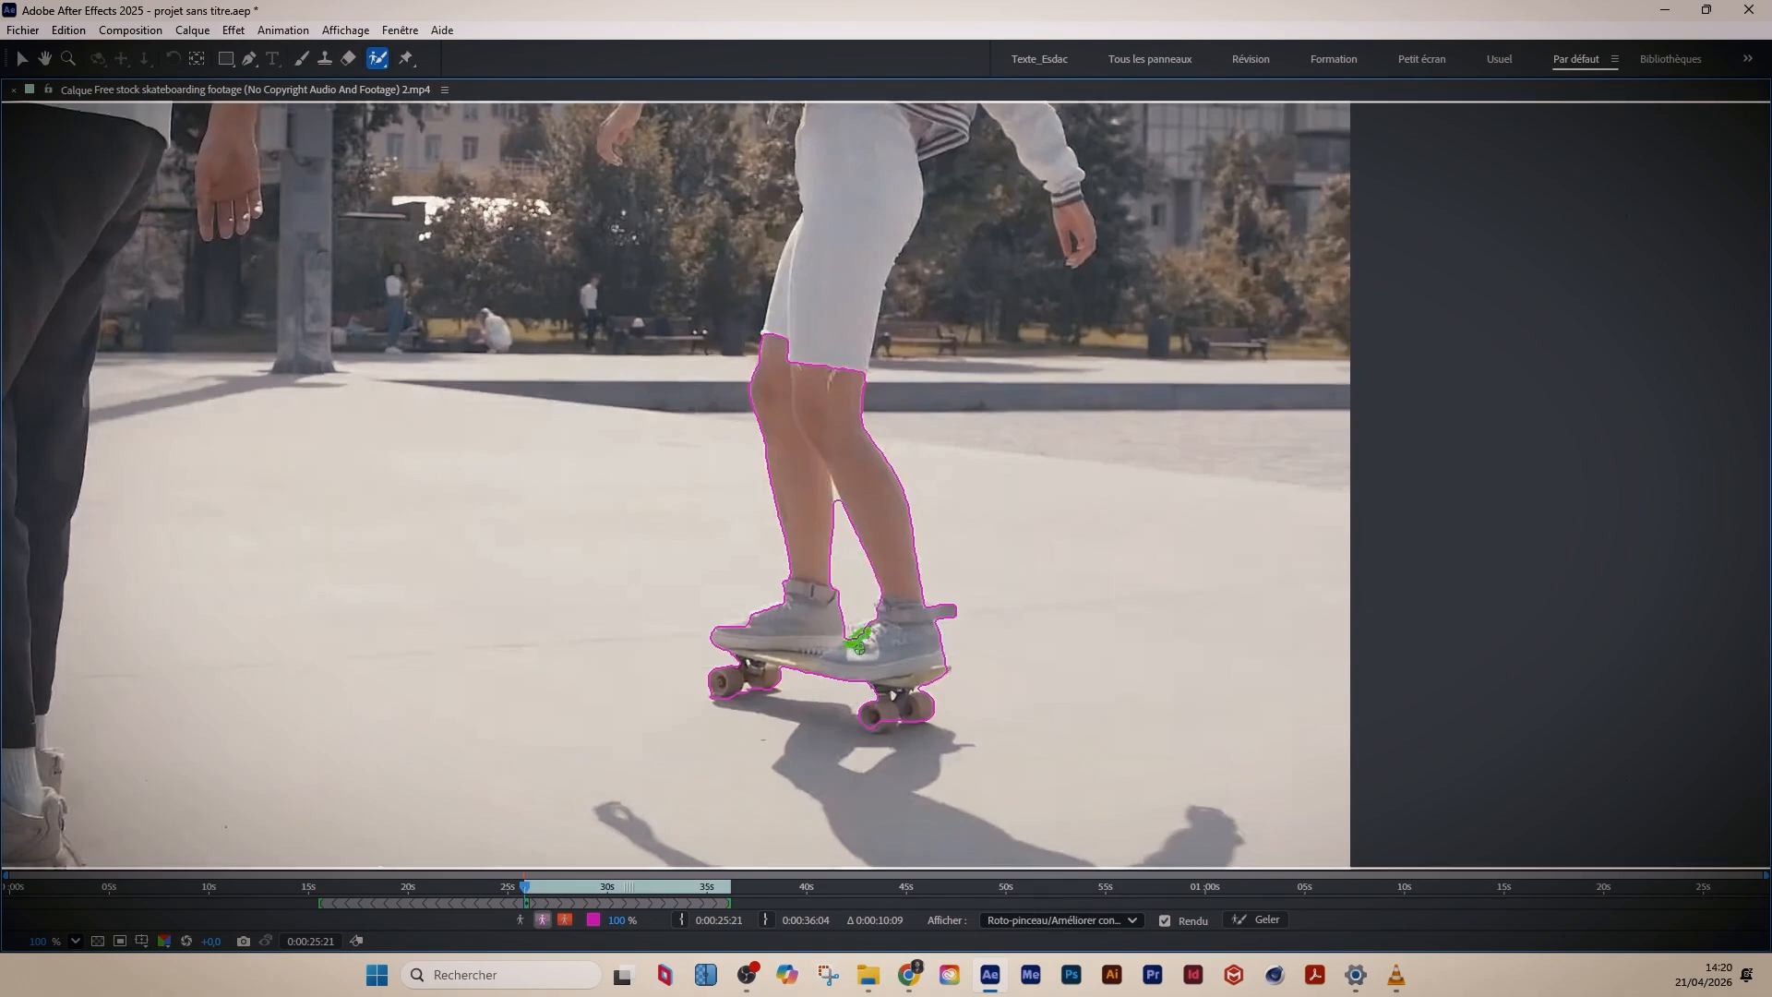
# - Add the woman's white shorts, both arms and hands, jacket and hair to the Roto Brush selection
pyautogui.scroll(5, 854, 493)
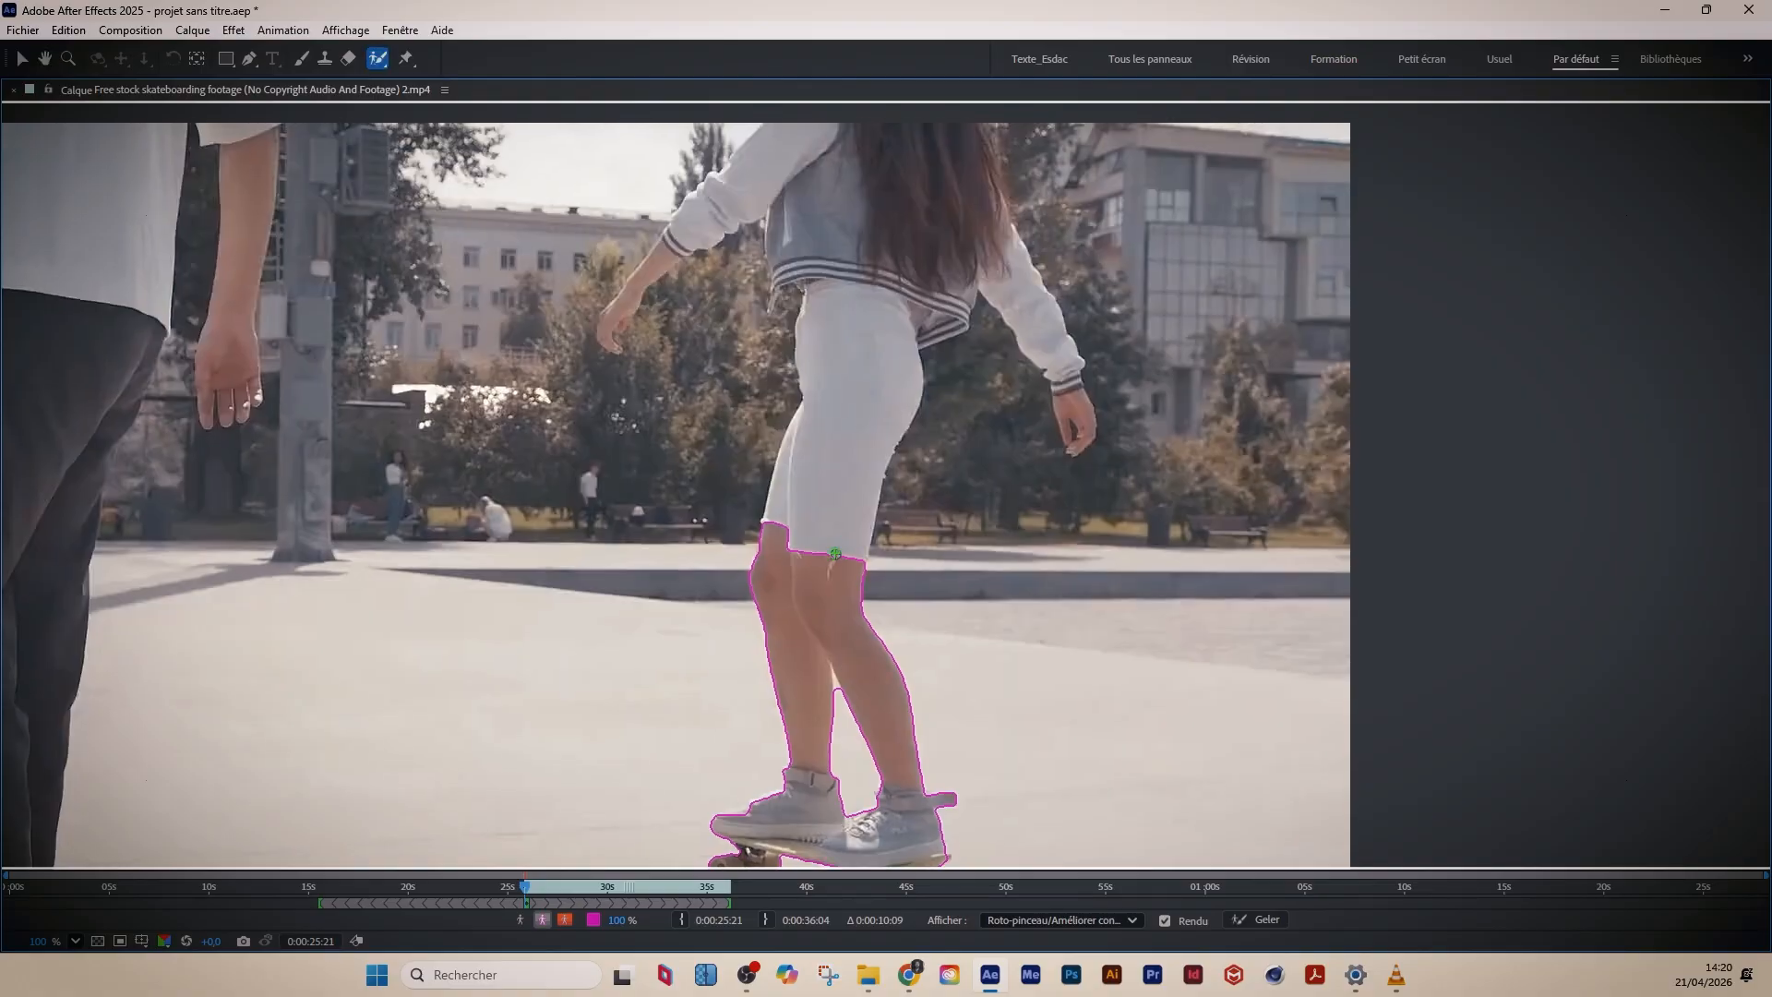
pyautogui.moveTo(826, 558)
pyautogui.mouseDown()
pyautogui.moveTo(872, 309)
pyautogui.moveTo(845, 549)
pyautogui.mouseUp()
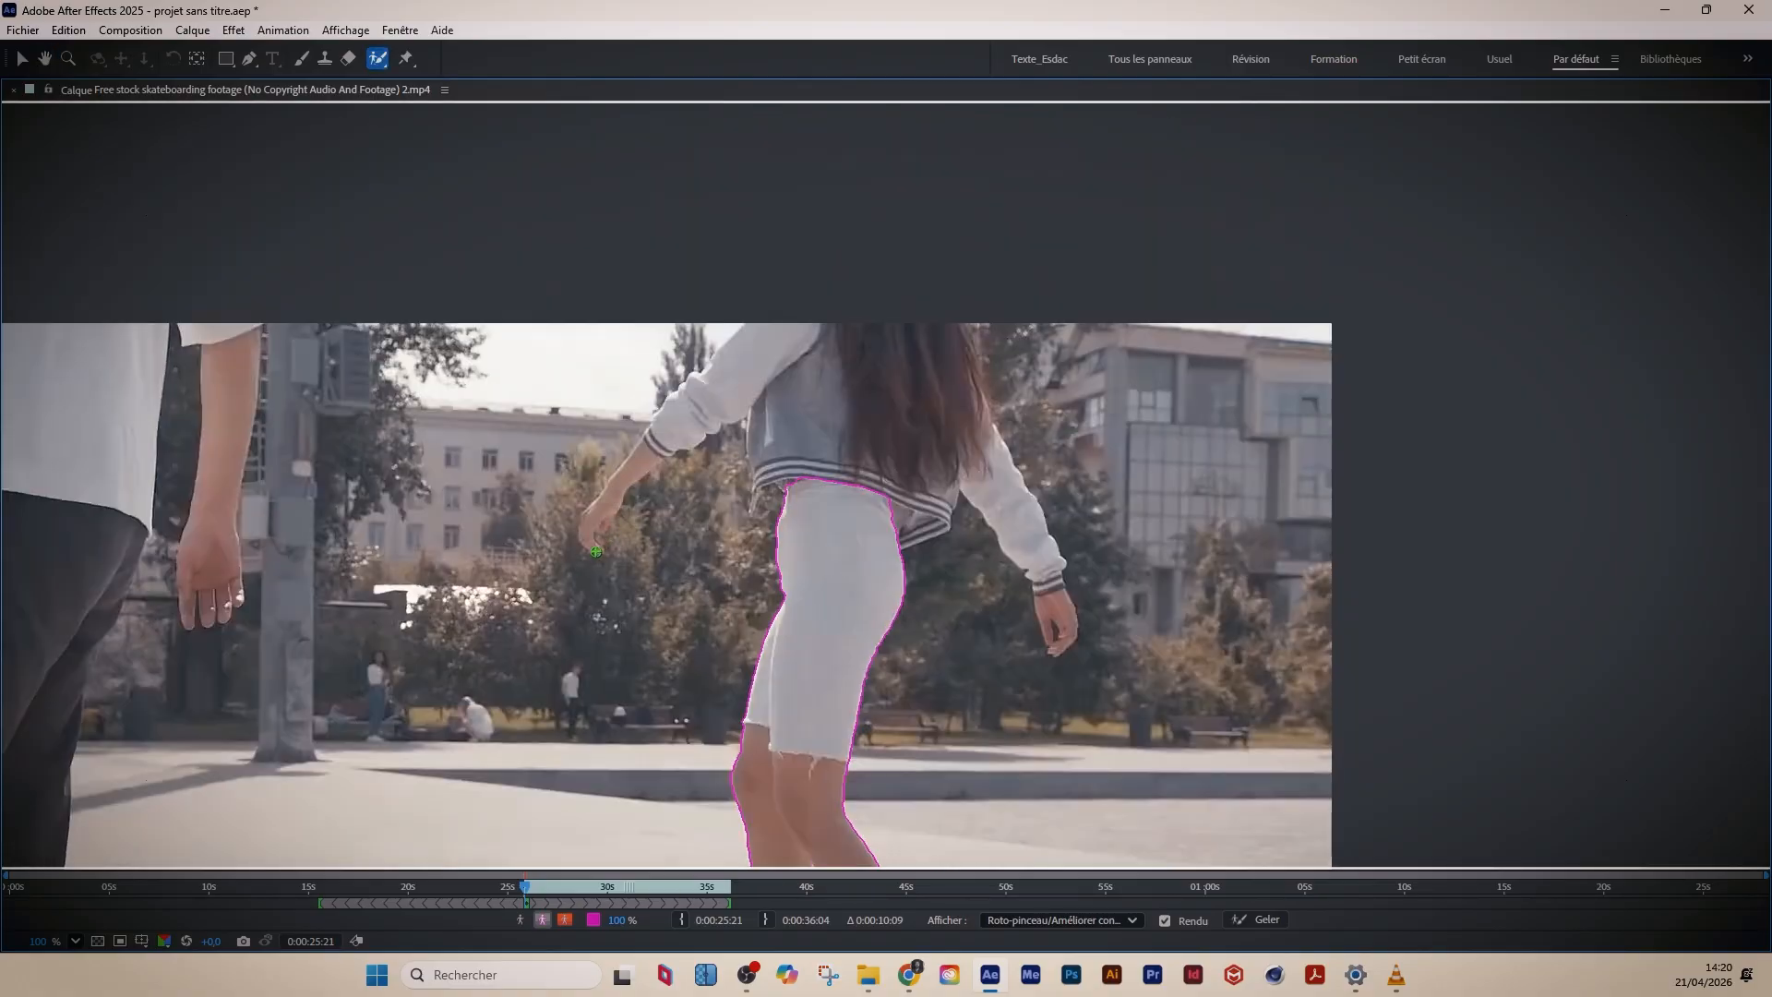
pyautogui.moveTo(596, 551)
pyautogui.mouseDown()
pyautogui.moveTo(605, 503)
pyautogui.moveTo(752, 368)
pyautogui.mouseUp()
pyautogui.moveTo(1047, 634)
pyautogui.mouseDown()
pyautogui.moveTo(1046, 598)
pyautogui.moveTo(1062, 649)
pyautogui.mouseUp()
pyautogui.moveTo(1053, 588); pyautogui.dragTo(971, 454)
pyautogui.moveTo(794, 480)
pyautogui.mouseDown()
pyautogui.moveTo(762, 469)
pyautogui.moveTo(773, 397)
pyautogui.mouseUp()
# - Examine the selection outline around the woman's hands, sleeves, jacket hem and legs at close range
pyautogui.scroll(4, 772, 499)
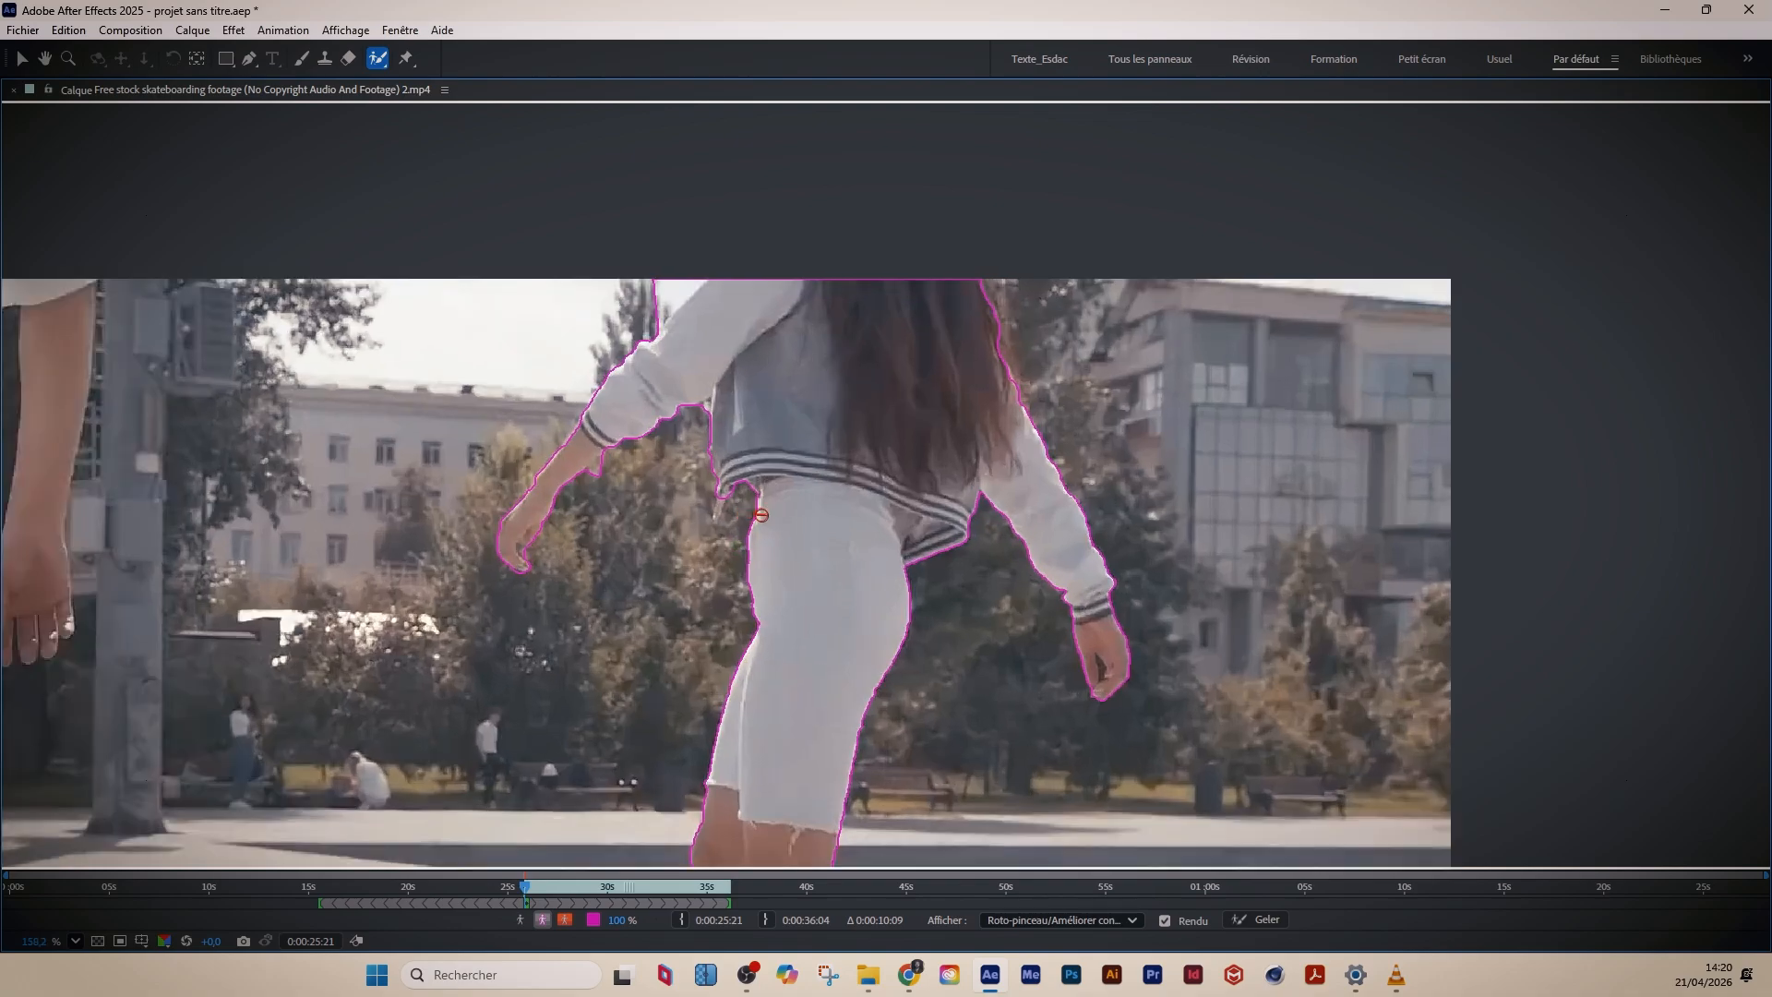
pyautogui.scroll(-2, 643, 521)
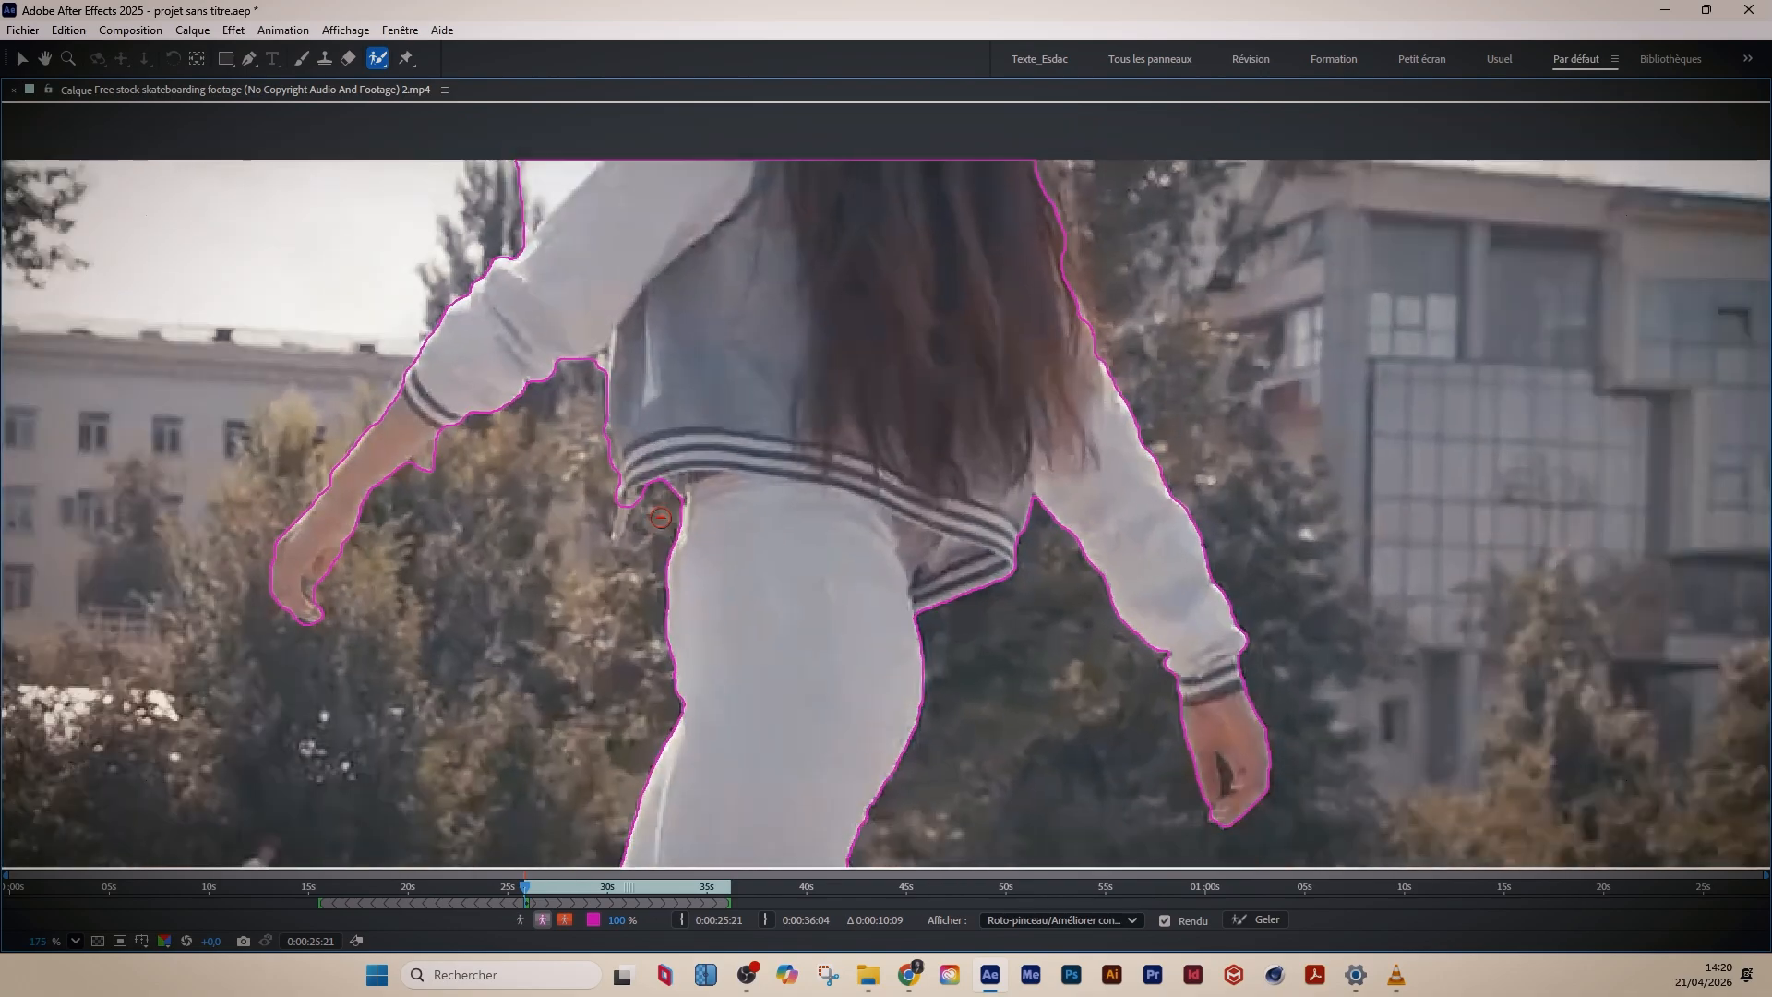
pyautogui.press('space')
pyautogui.moveTo(781, 525); pyautogui.dragTo(718, 718)
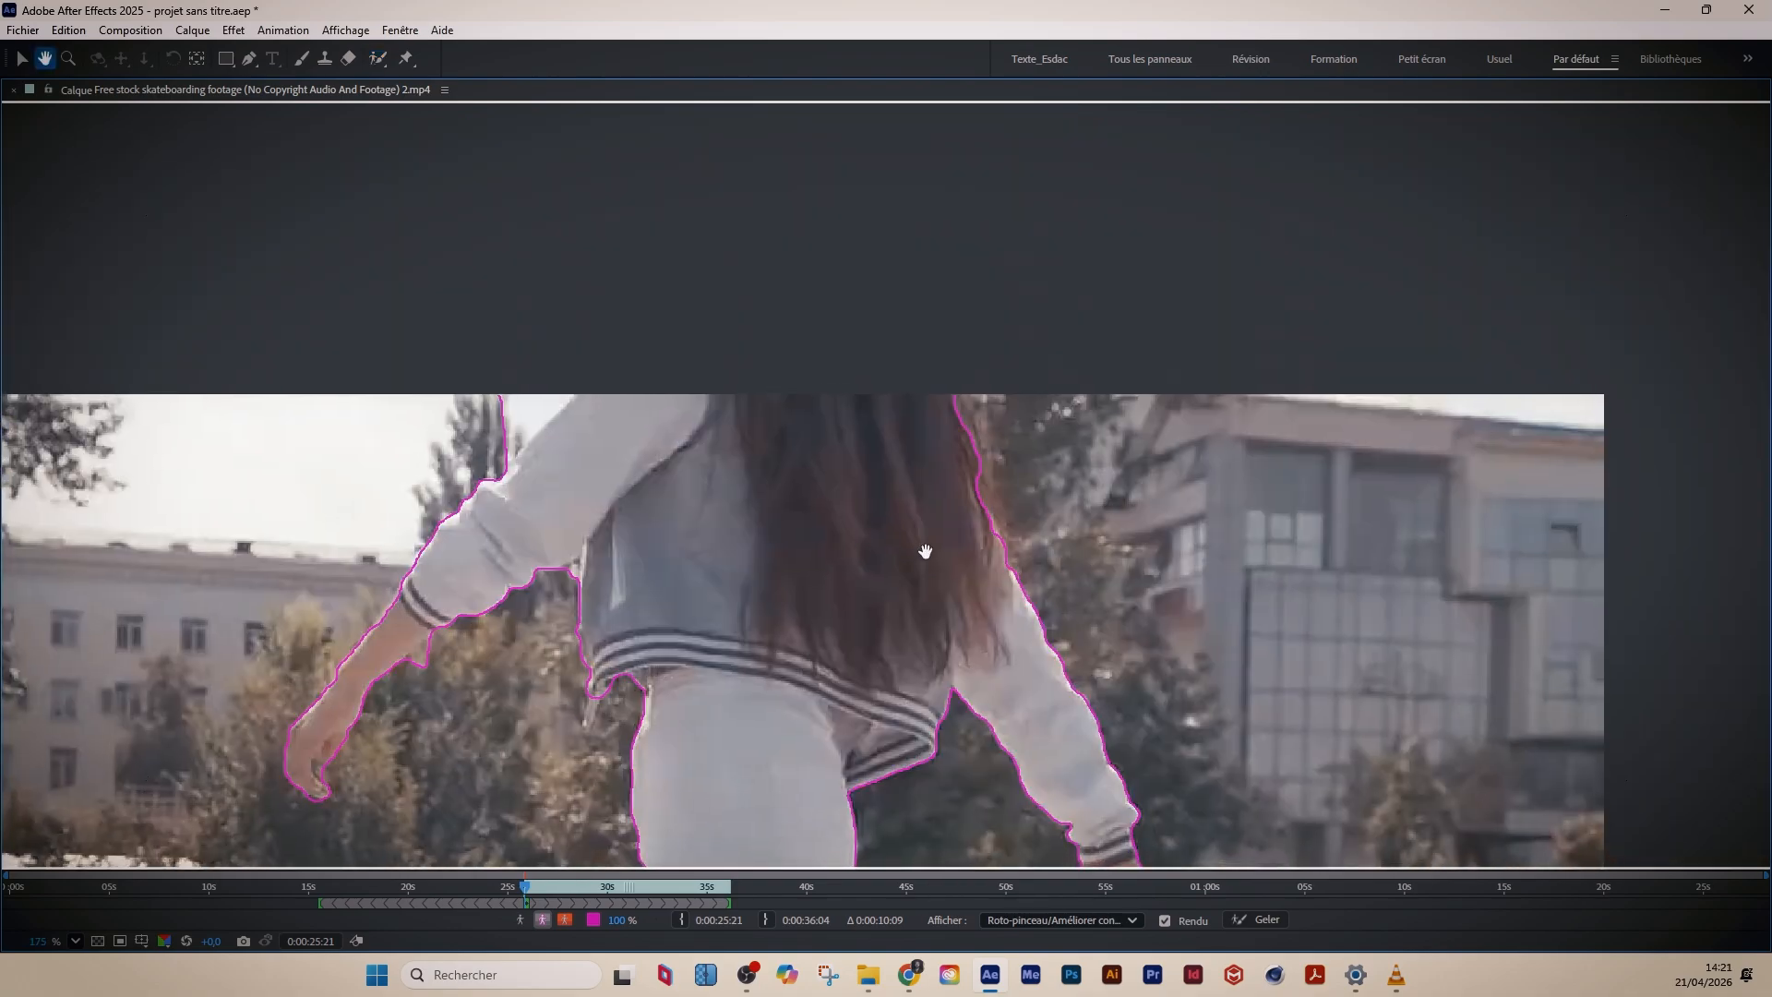
pyautogui.moveTo(936, 577); pyautogui.dragTo(925, 513)
pyautogui.scroll(-3, 927, 517)
pyautogui.press('space')
pyautogui.moveTo(881, 649); pyautogui.dragTo(898, 613)
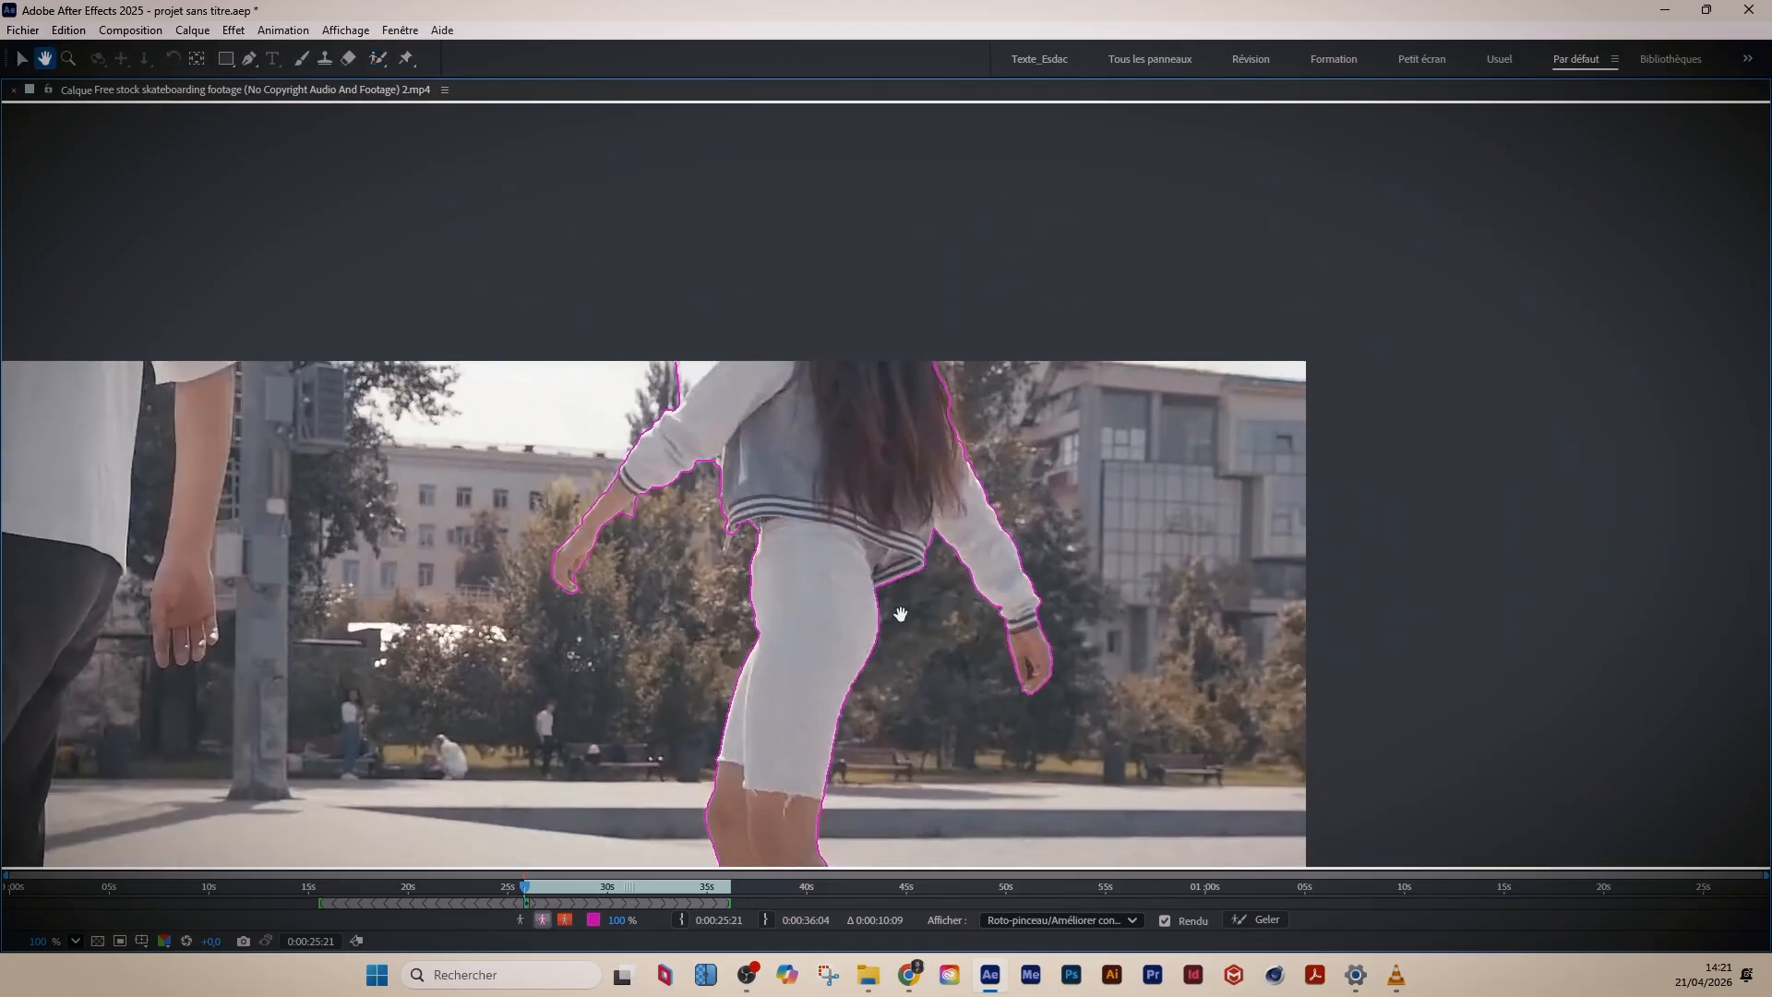
pyautogui.scroll(2, 591, 508)
pyautogui.scroll(2, 587, 505)
pyautogui.moveTo(506, 511); pyautogui.dragTo(460, 563)
pyautogui.press('space')
pyautogui.moveTo(499, 629); pyautogui.dragTo(665, 518)
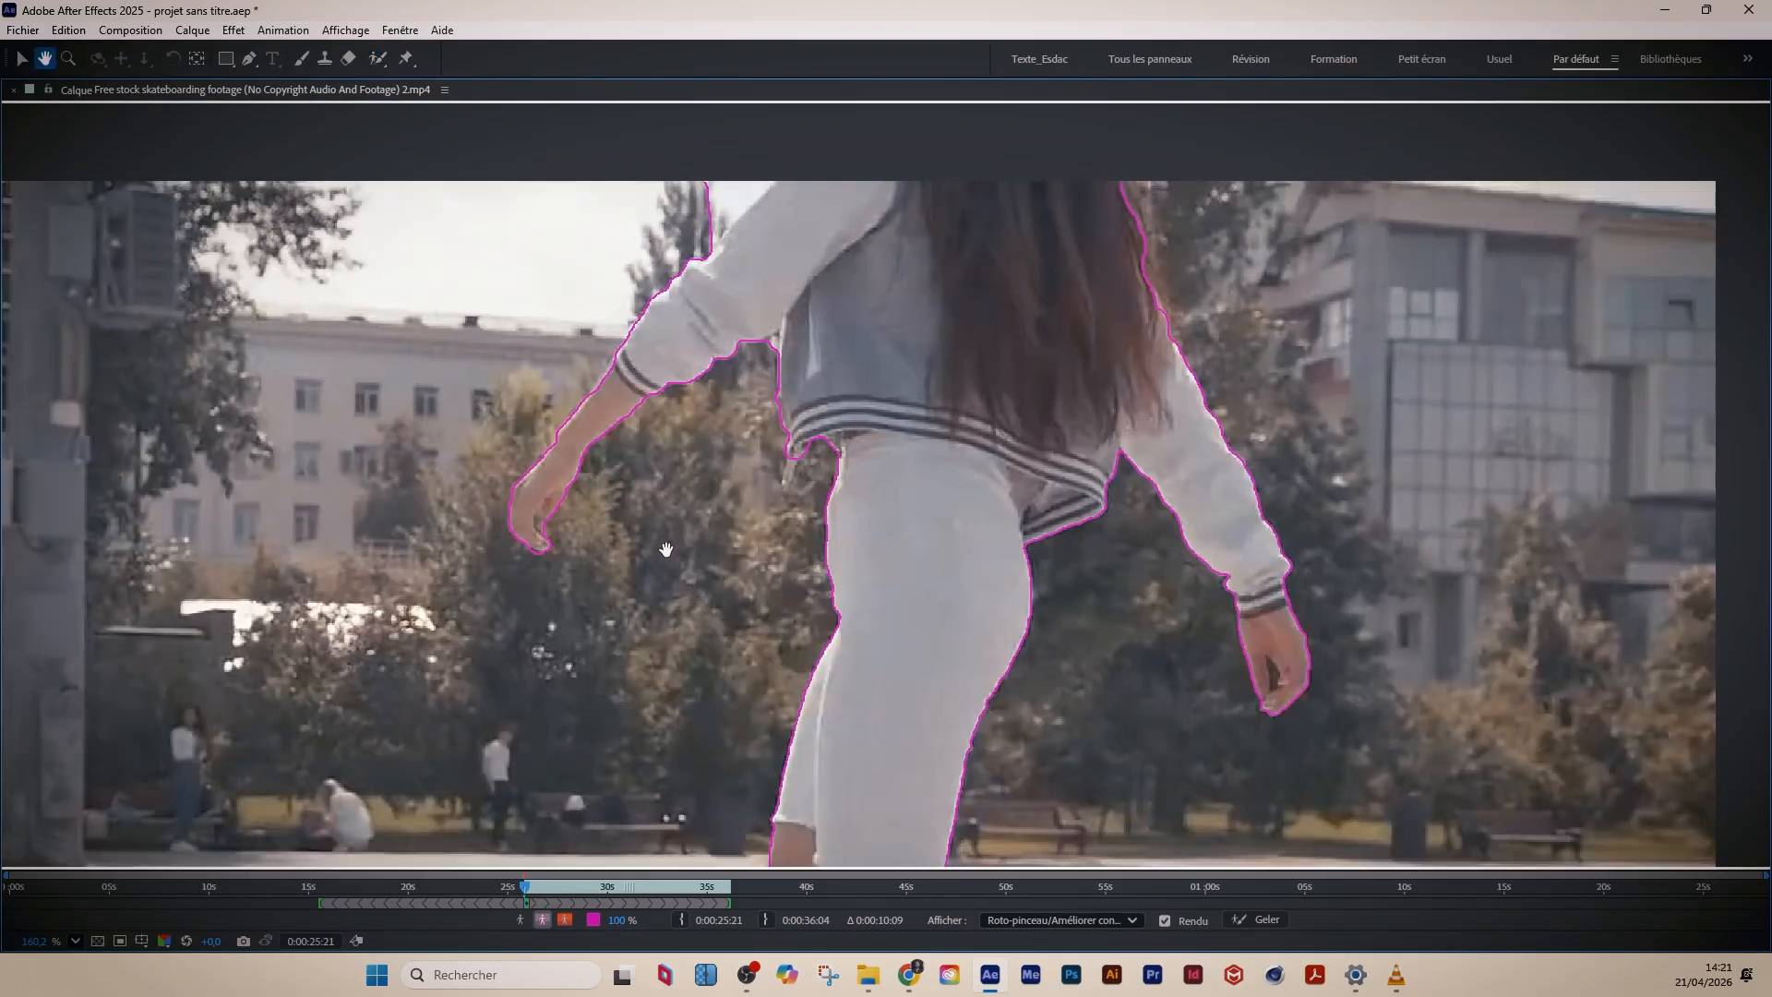
pyautogui.scroll(-2, 677, 569)
pyautogui.scroll(-1, 680, 583)
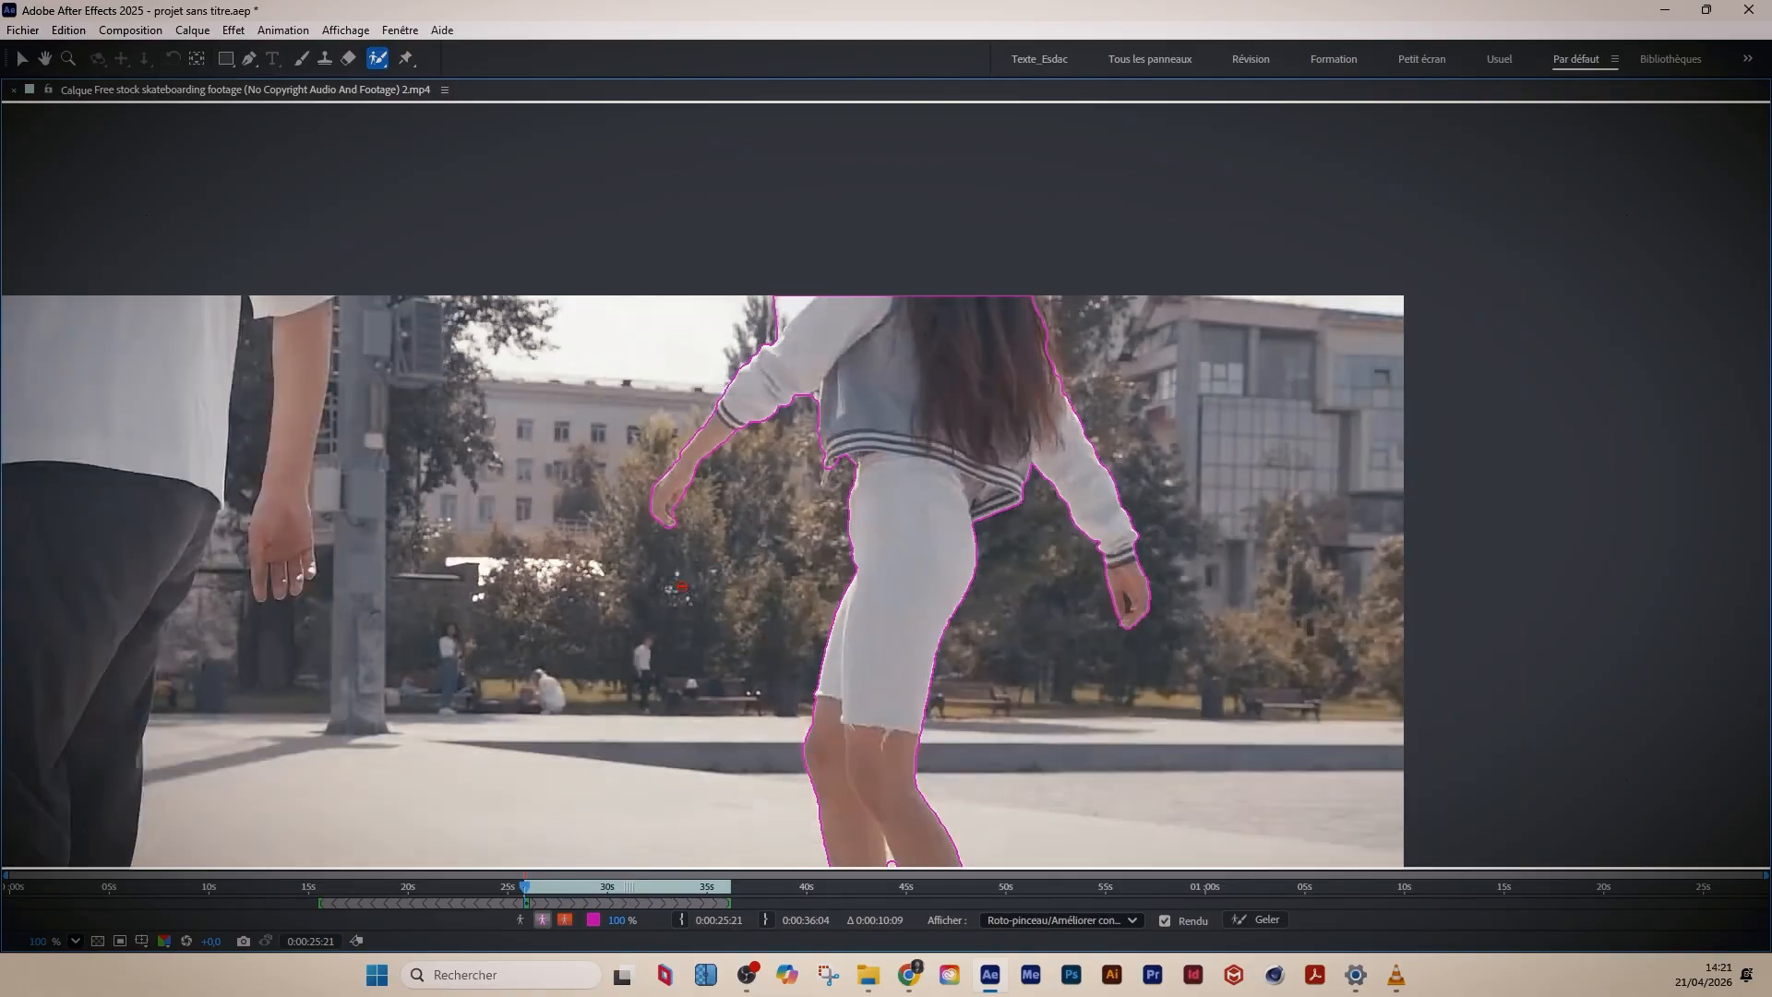
pyautogui.scroll(-1, 750, 642)
pyautogui.moveTo(756, 668); pyautogui.dragTo(756, 516)
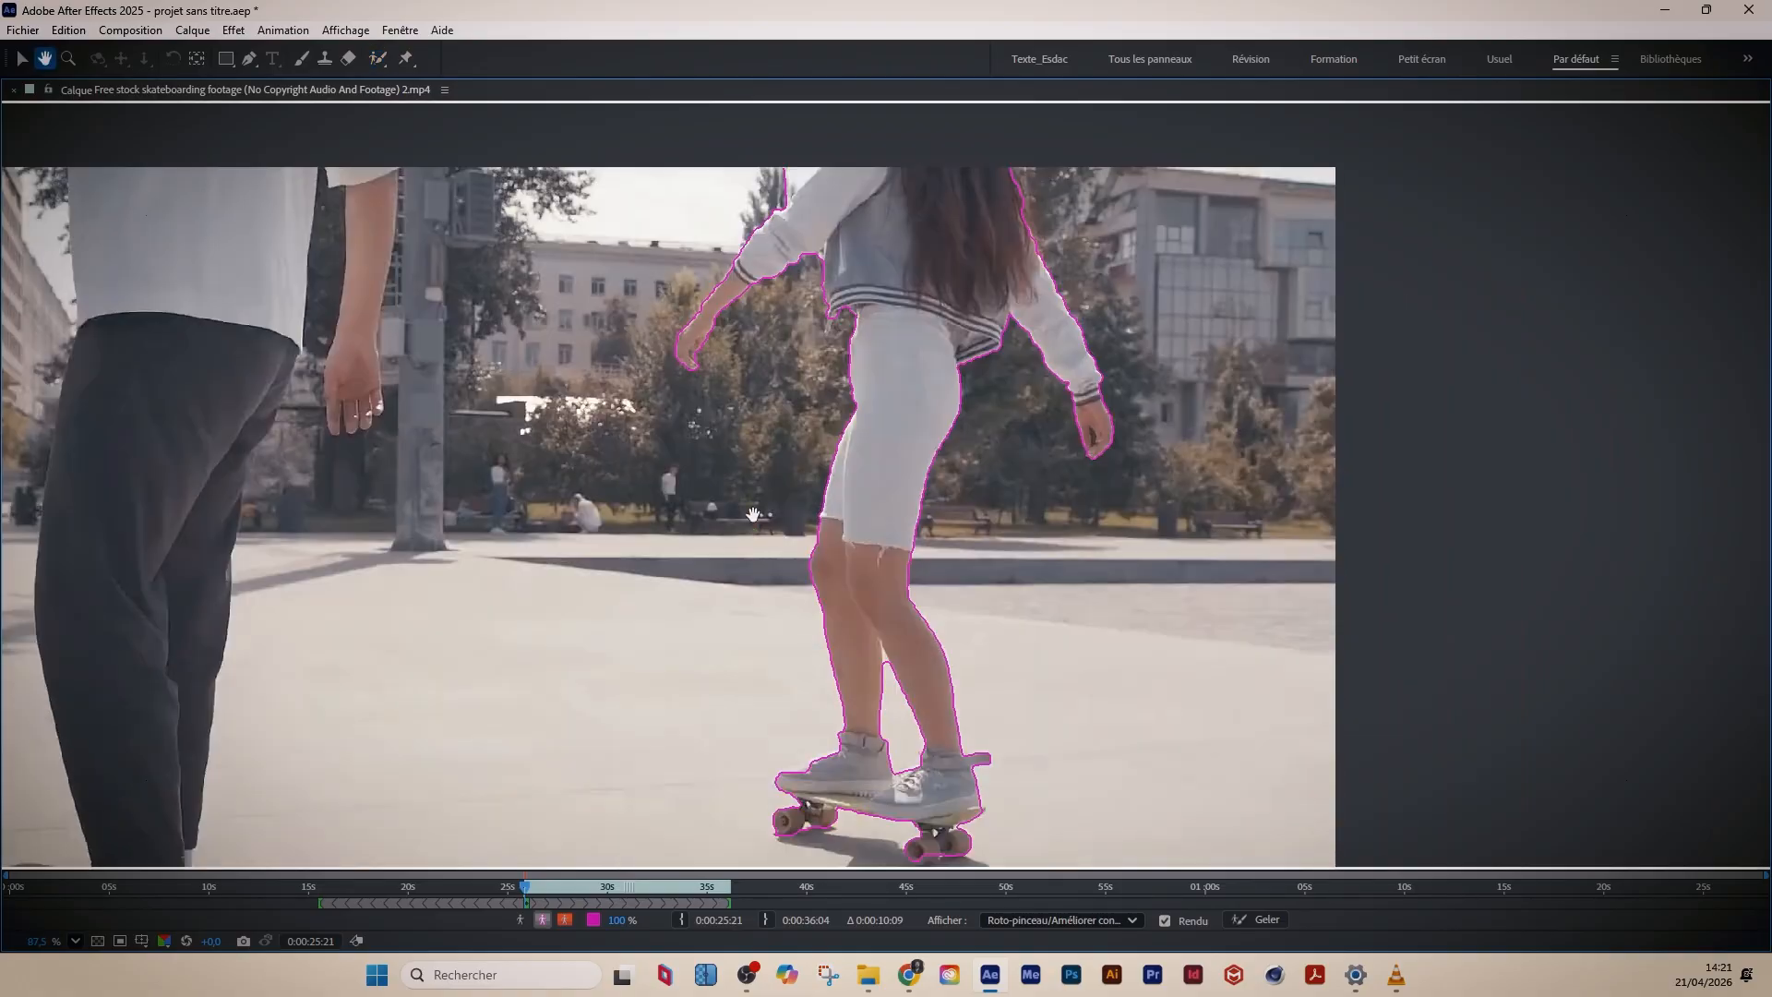
# - Preview the woman's cutout without the alpha boundary, then subtract the patch of sky beside her raised shoulder
pyautogui.click(547, 917)
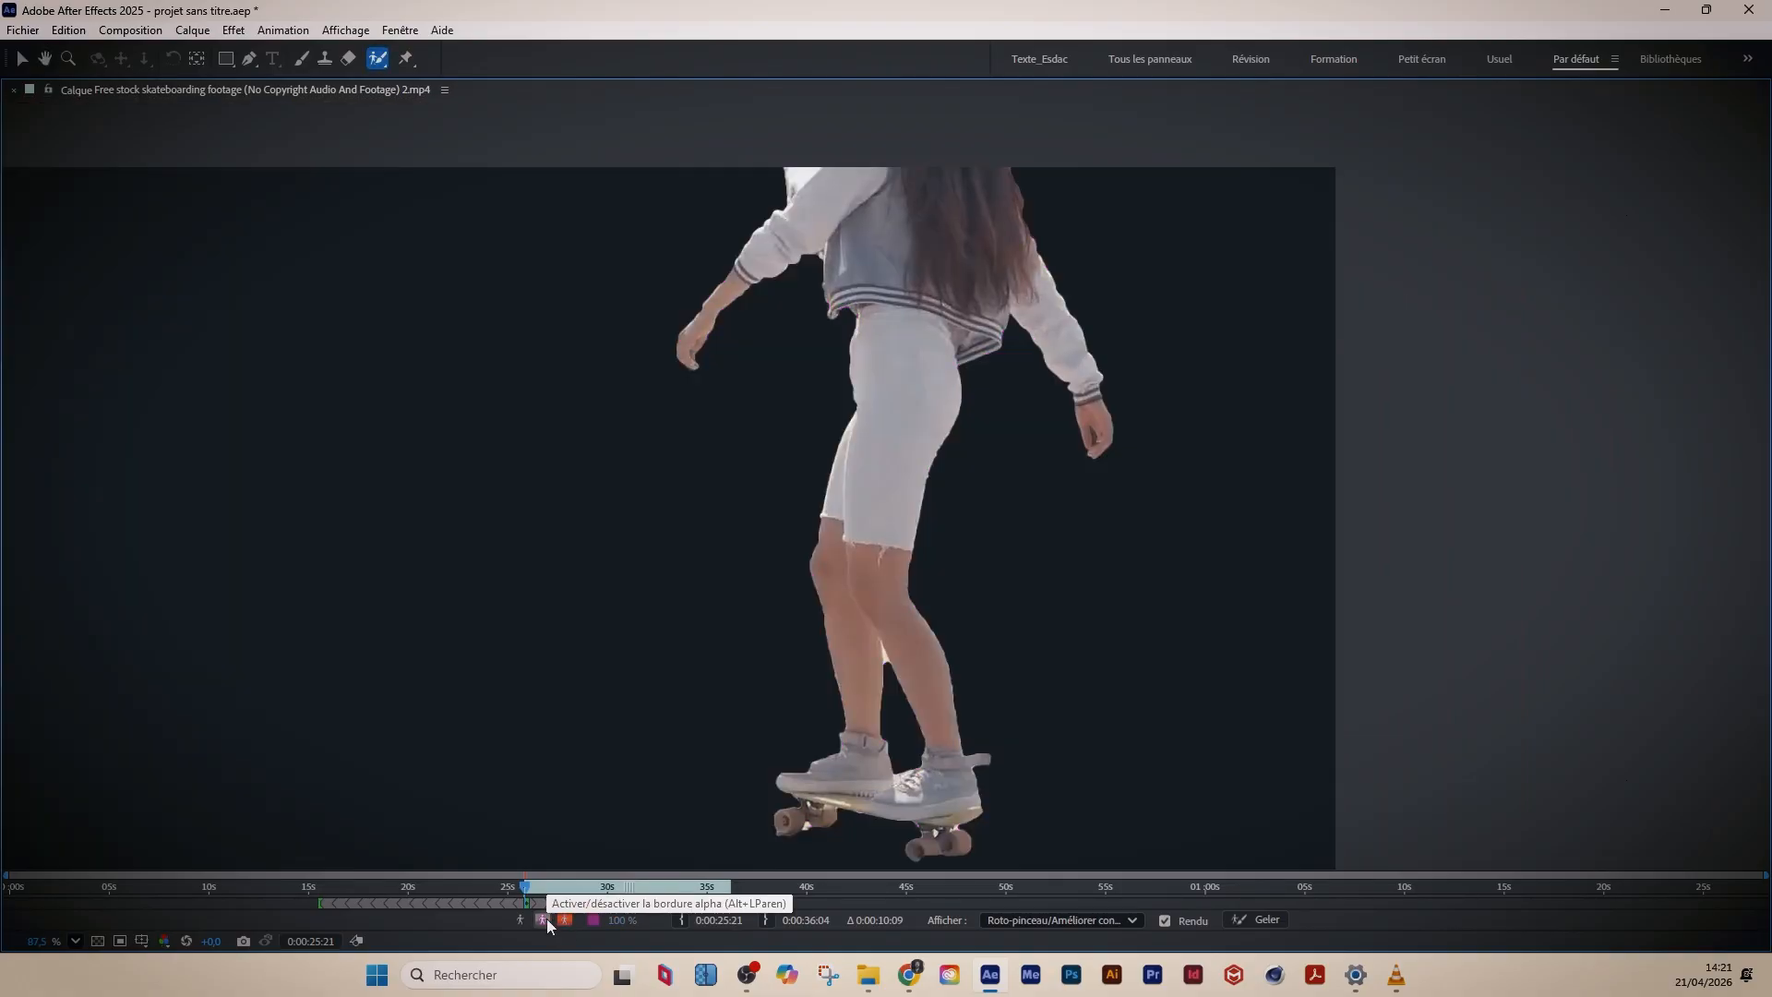
pyautogui.click(546, 917)
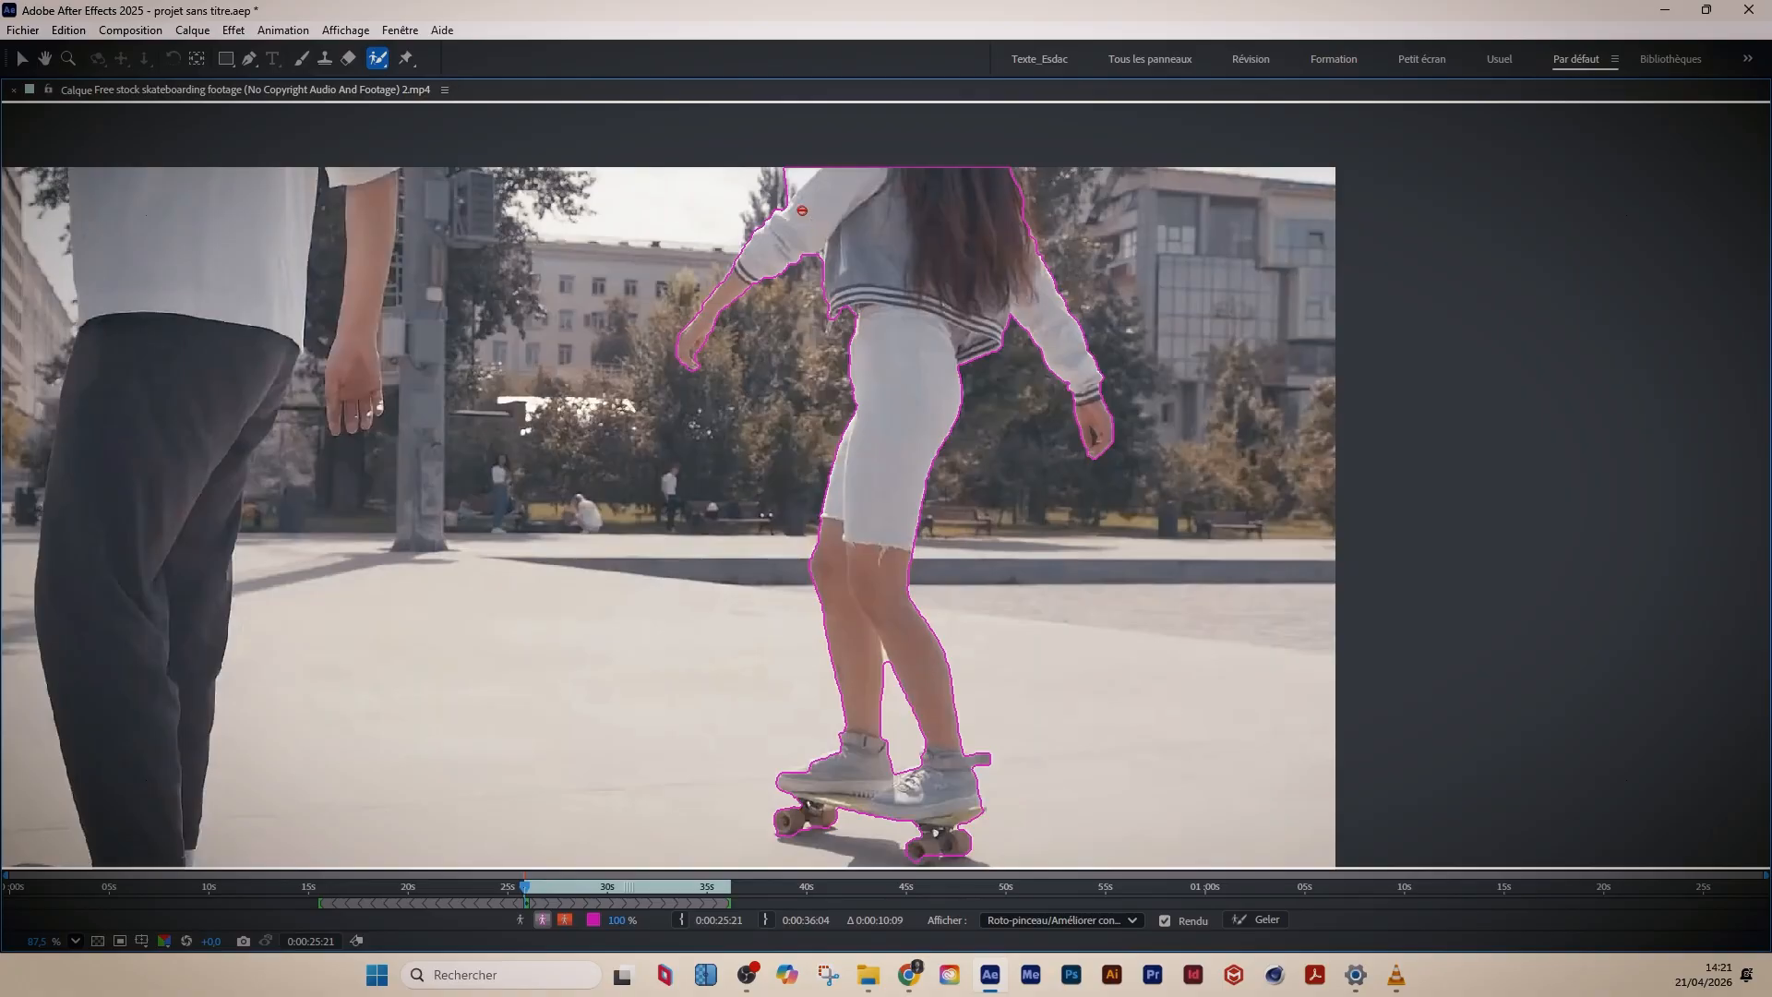
pyautogui.moveTo(813, 167); pyautogui.dragTo(774, 205)
# - Compare the woman's cutout in the red alpha overlay, black-and-white alpha and alpha boundary views
pyautogui.click(566, 919)
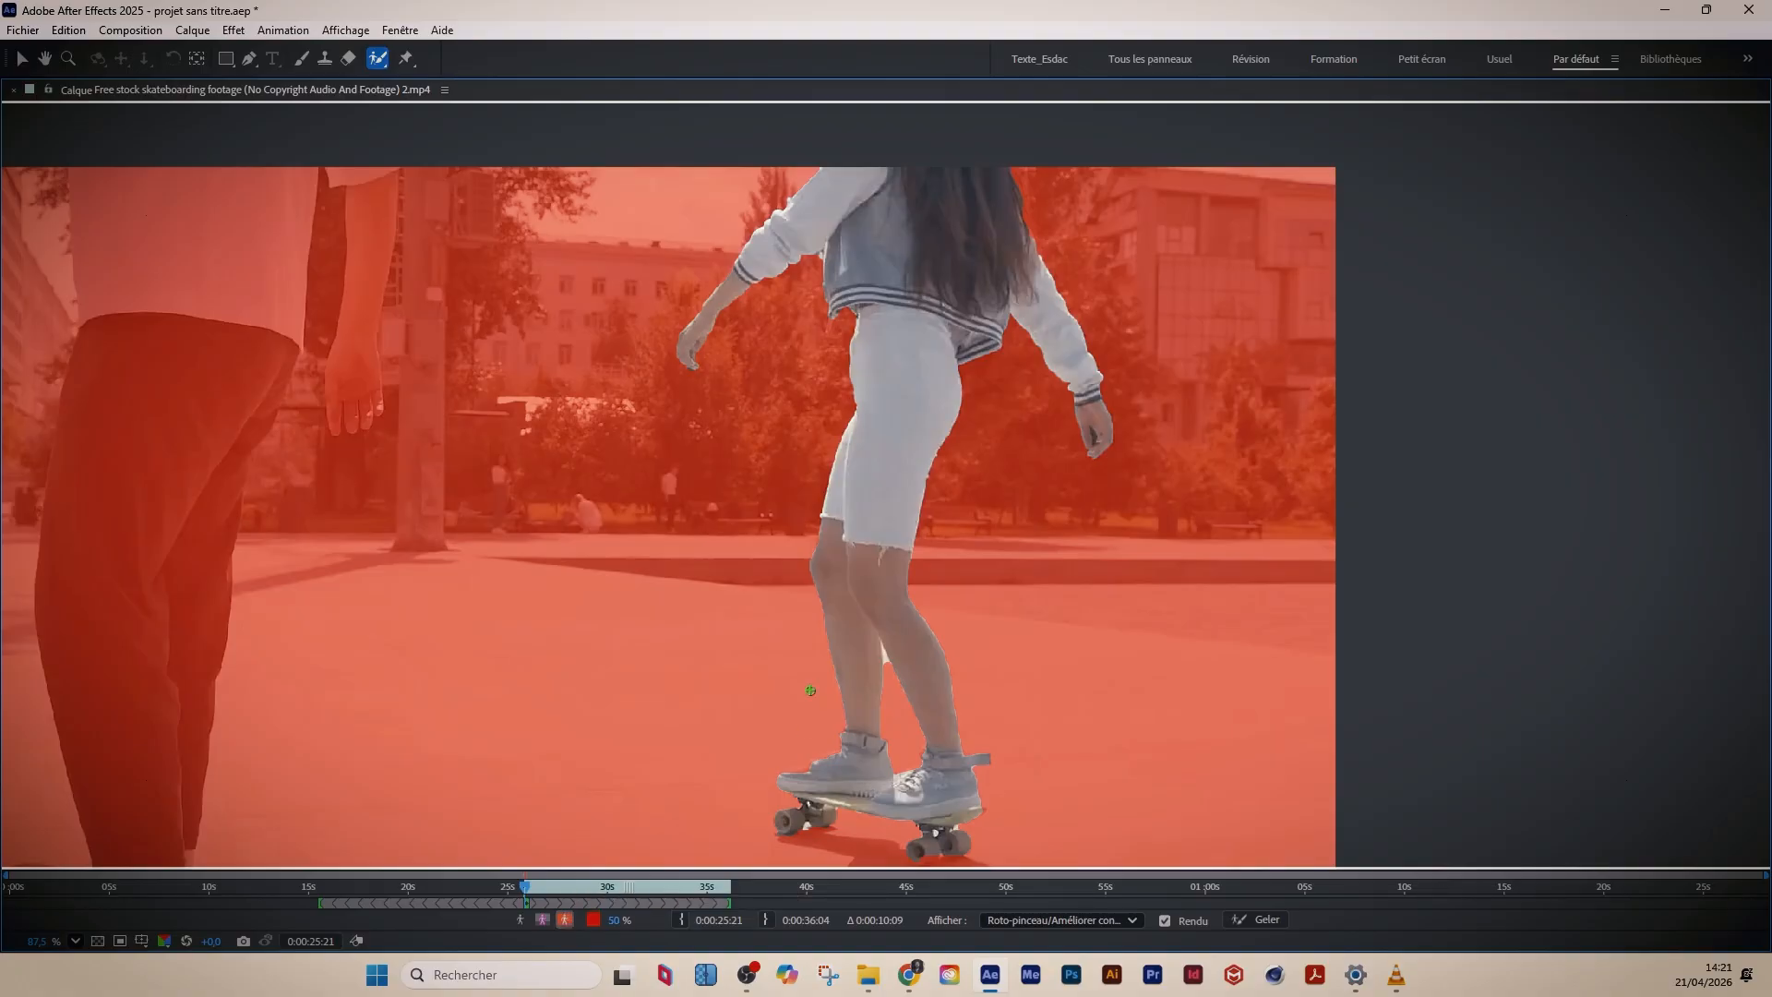
pyautogui.scroll(6, 872, 681)
pyautogui.scroll(-5, 872, 681)
pyautogui.scroll(5, 854, 215)
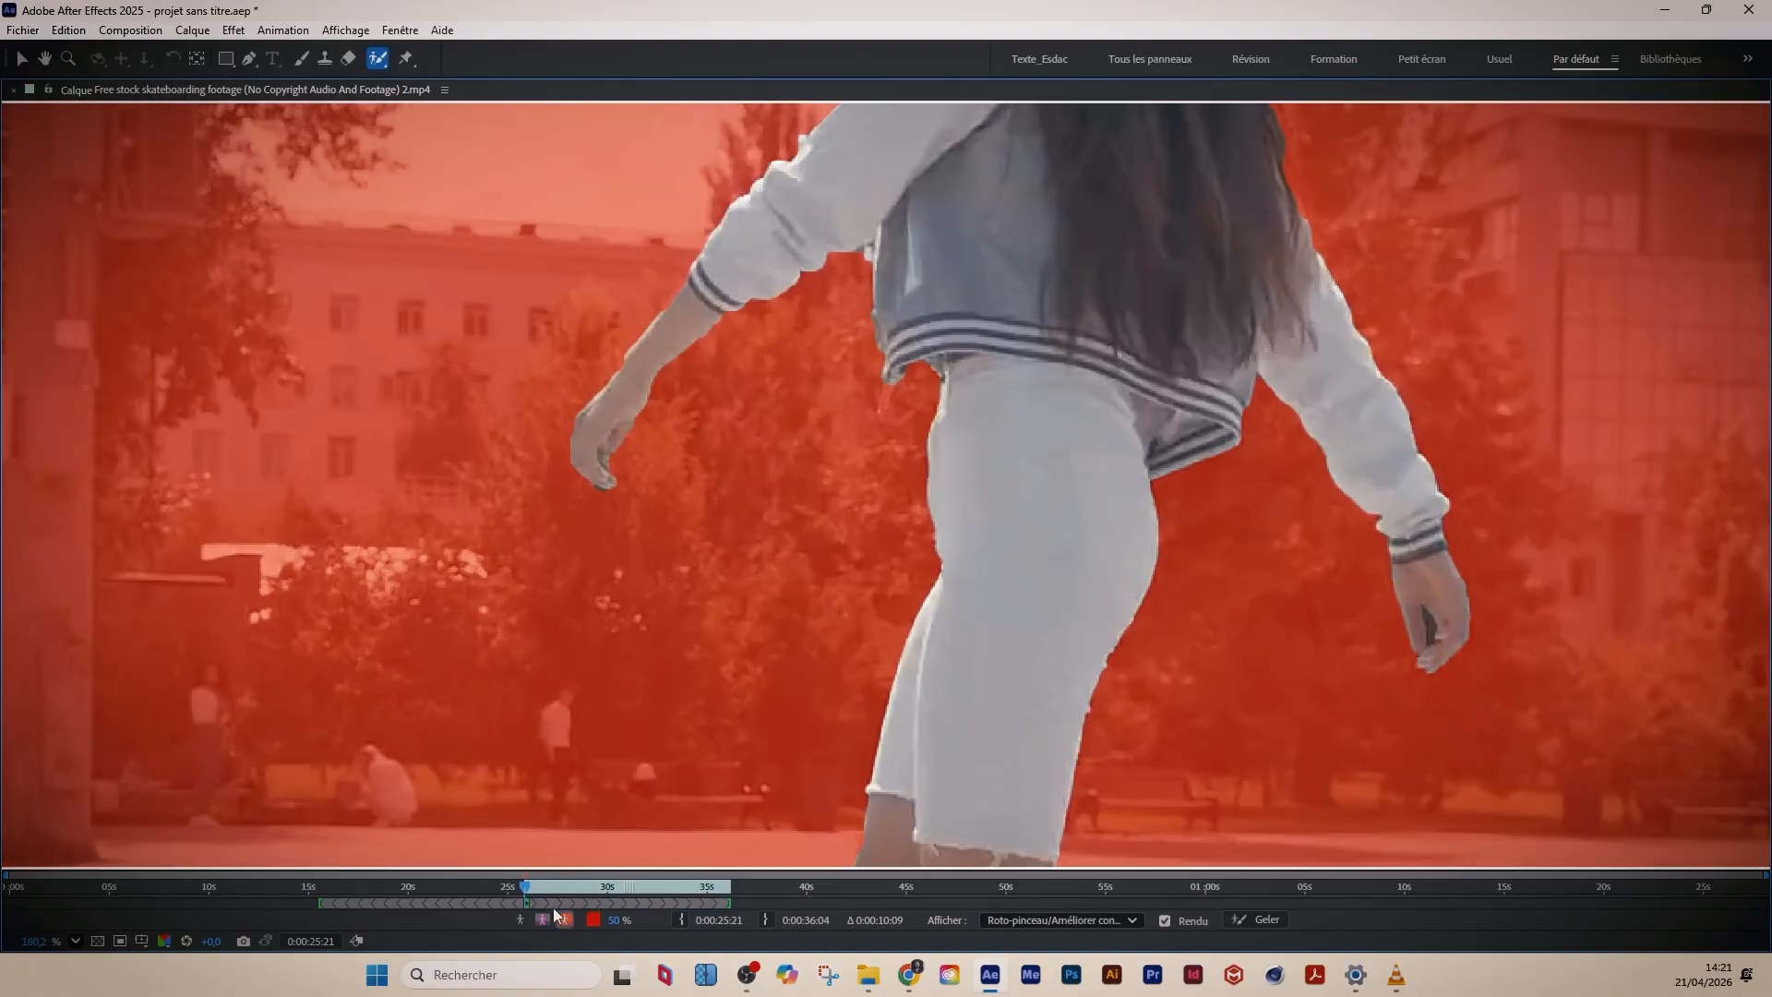
pyautogui.click(521, 920)
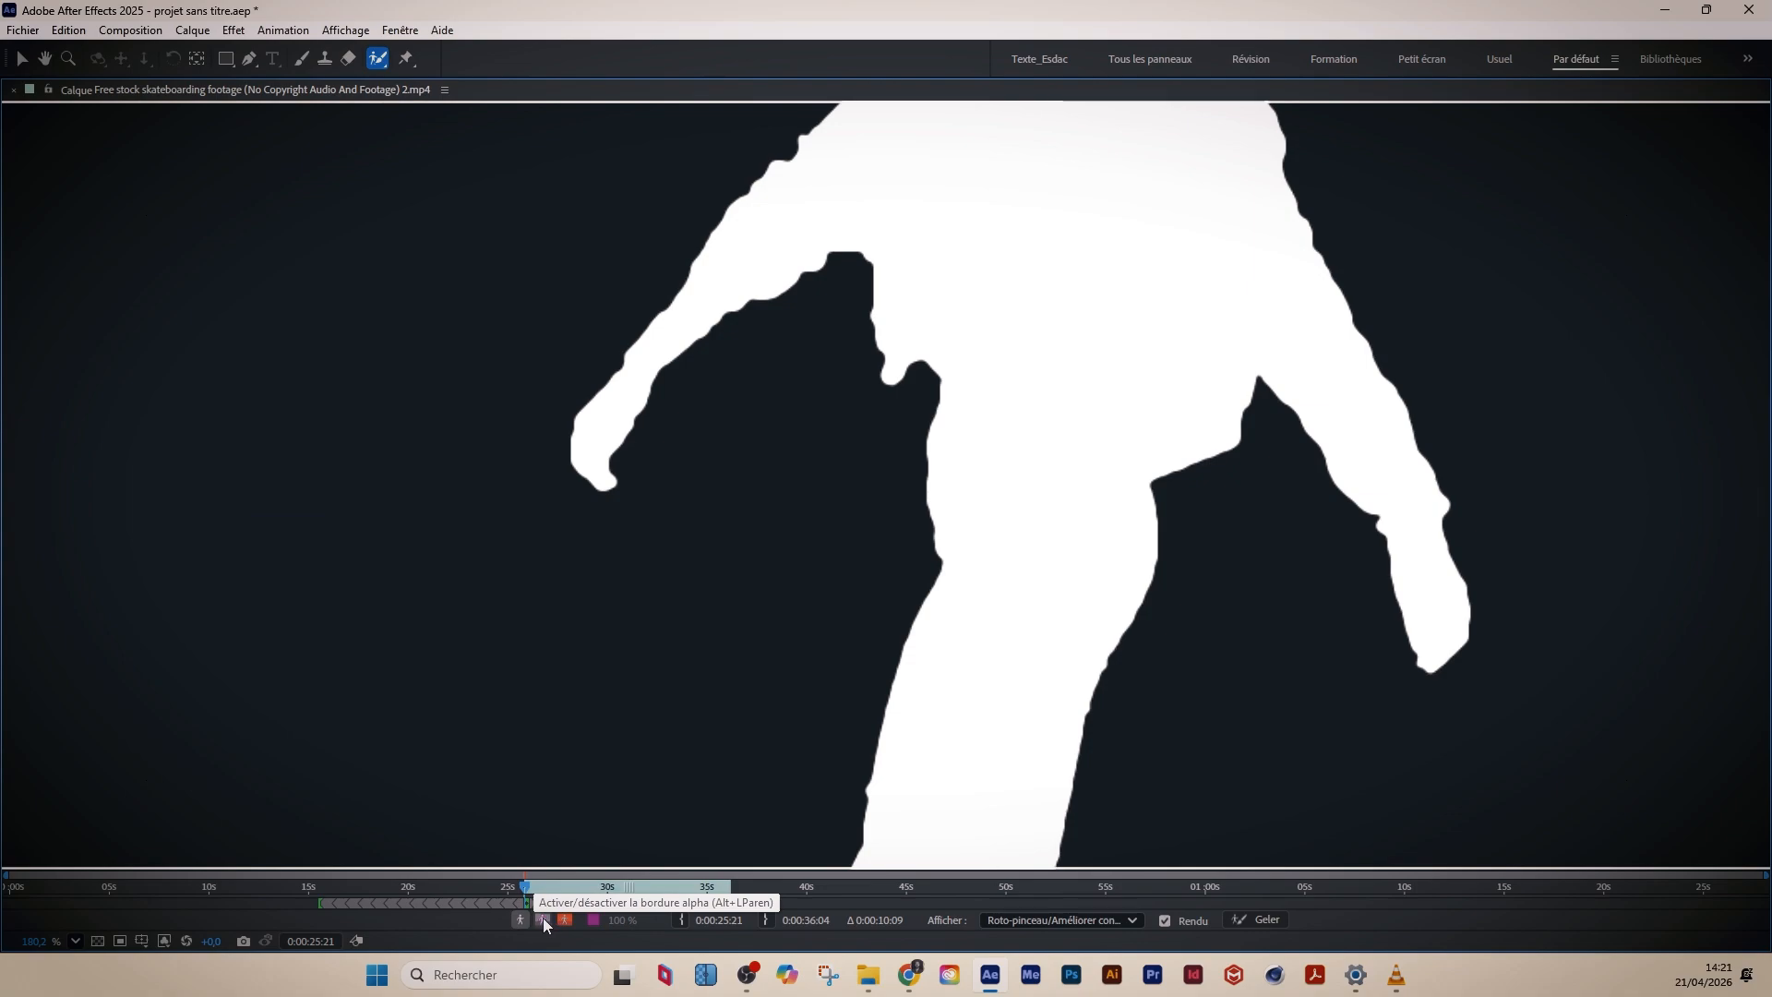
pyautogui.click(543, 919)
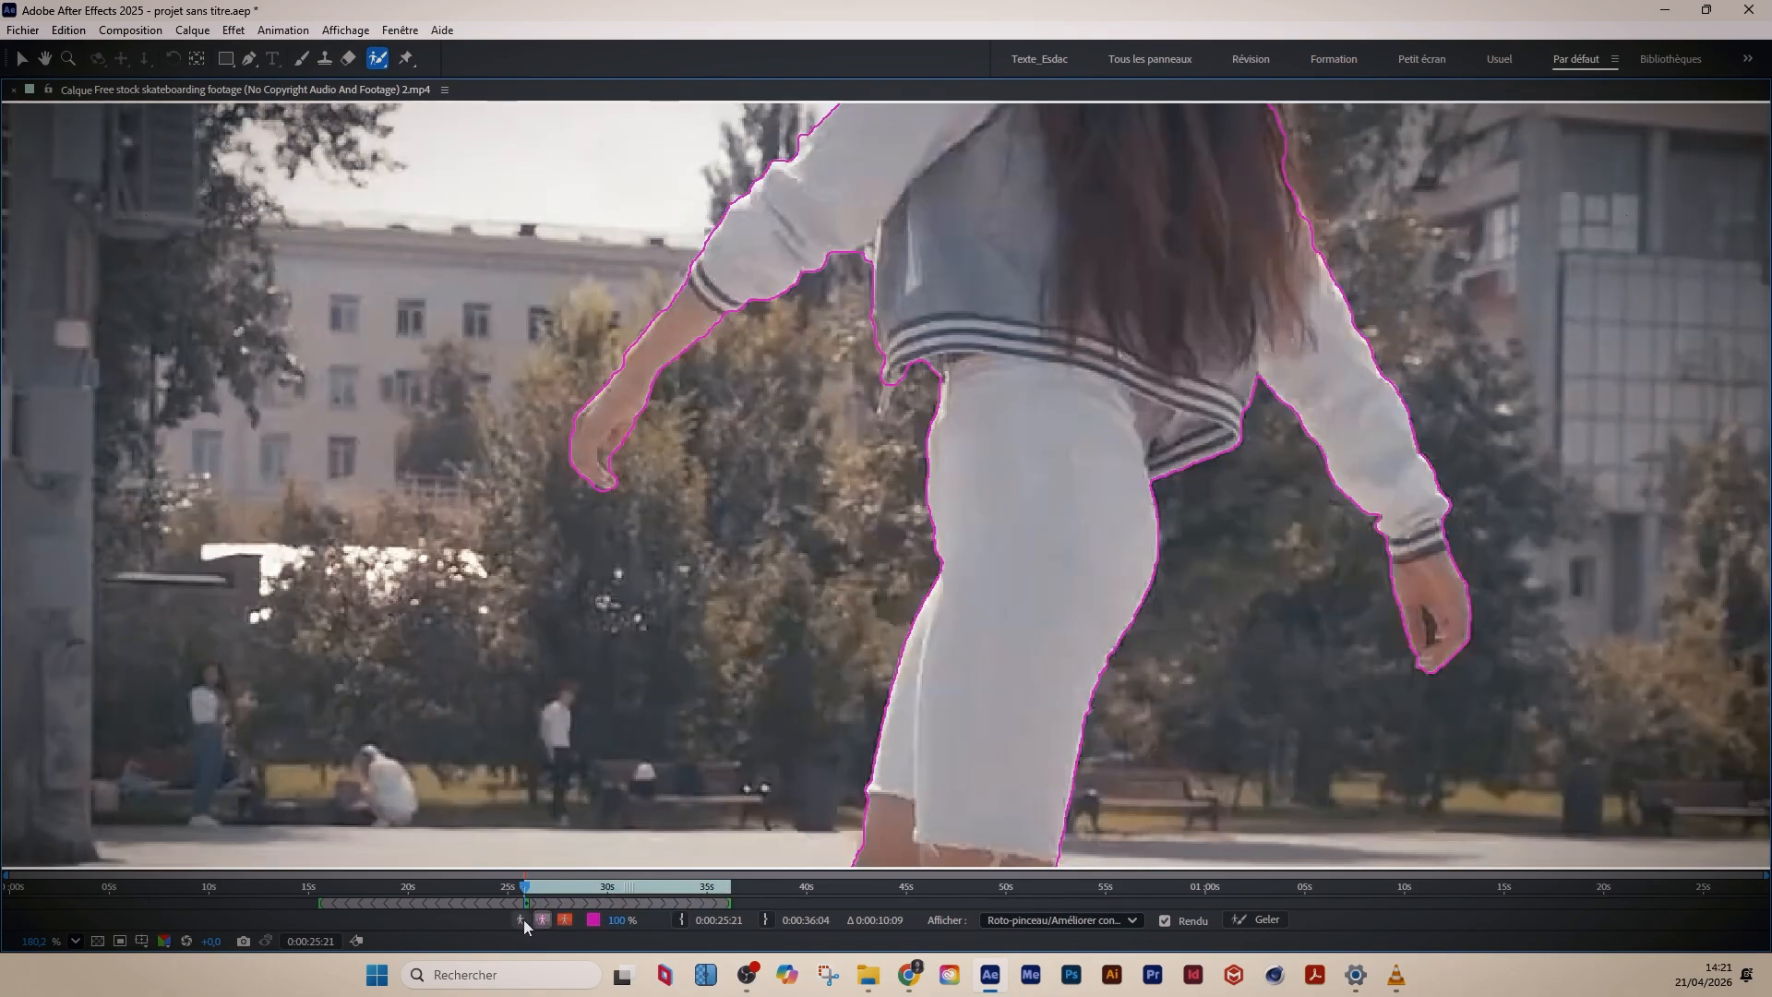
pyautogui.click(522, 919)
pyautogui.click(541, 919)
pyautogui.click(565, 919)
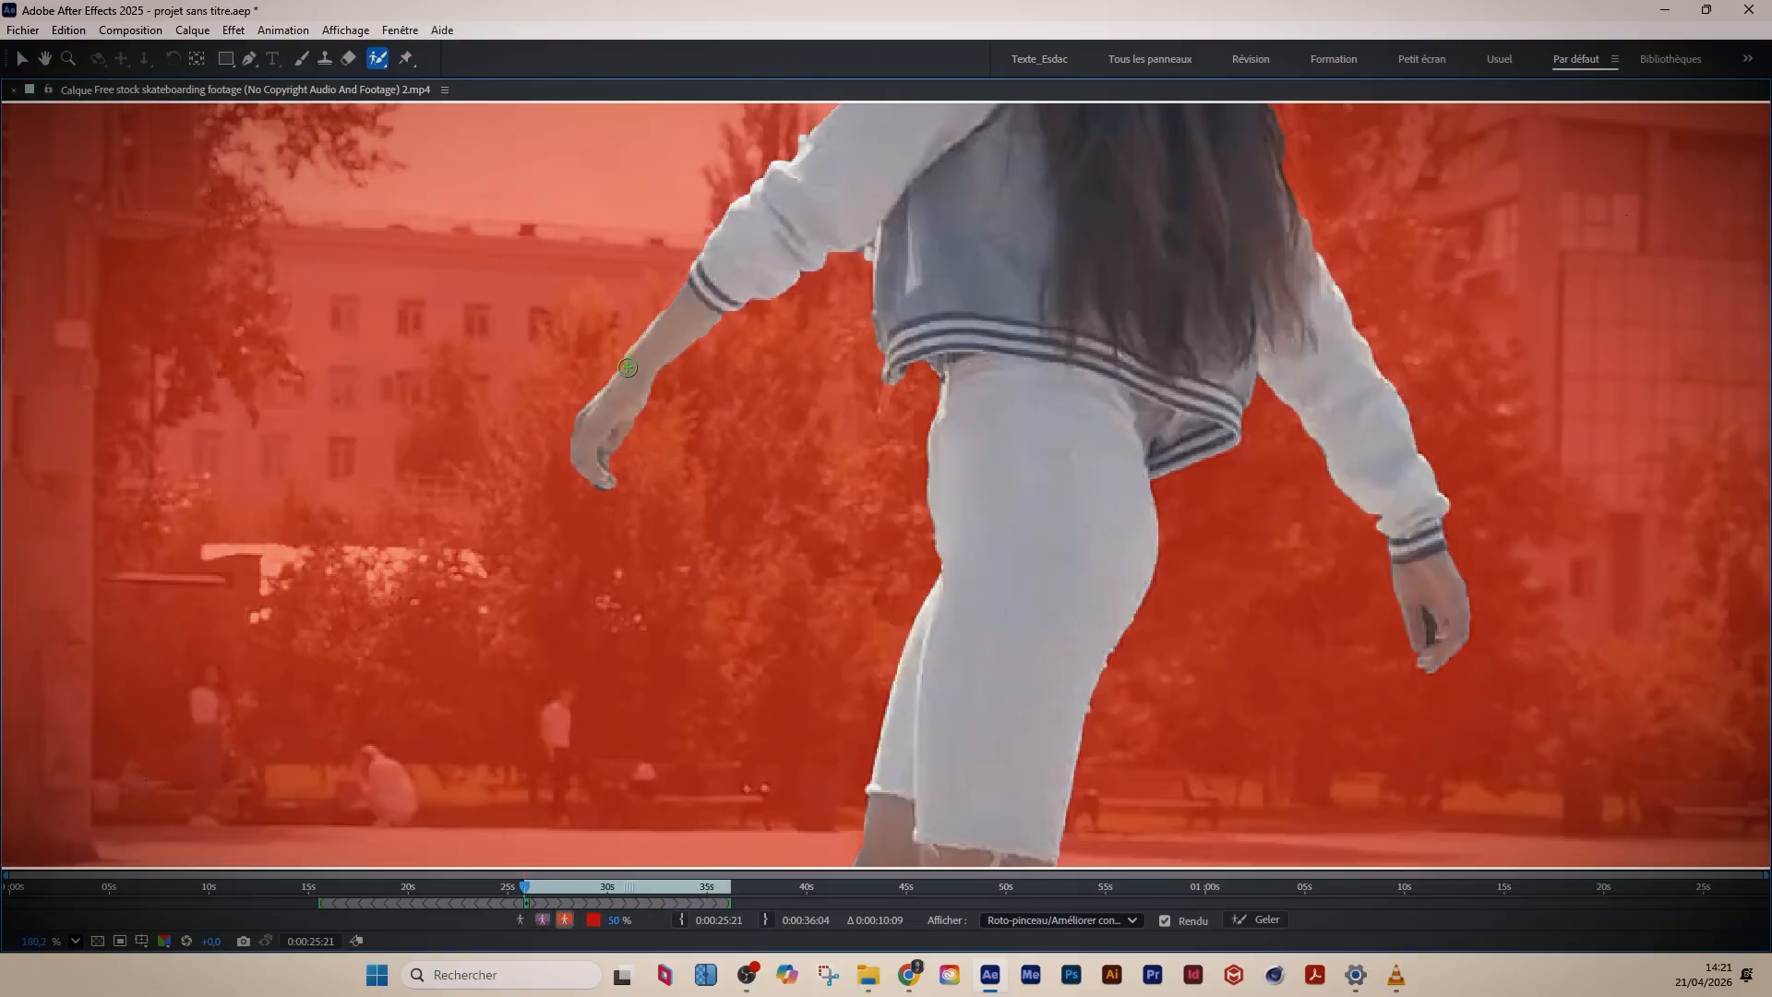
# - Inspect the cutout edges around the woman's arm, jacket and shorts in the red alpha overlay
pyautogui.scroll(3, 620, 368)
pyautogui.moveTo(524, 338); pyautogui.dragTo(769, 418)
pyautogui.scroll(3, 680, 356)
pyautogui.scroll(-2, 681, 356)
pyautogui.scroll(-5, 672, 416)
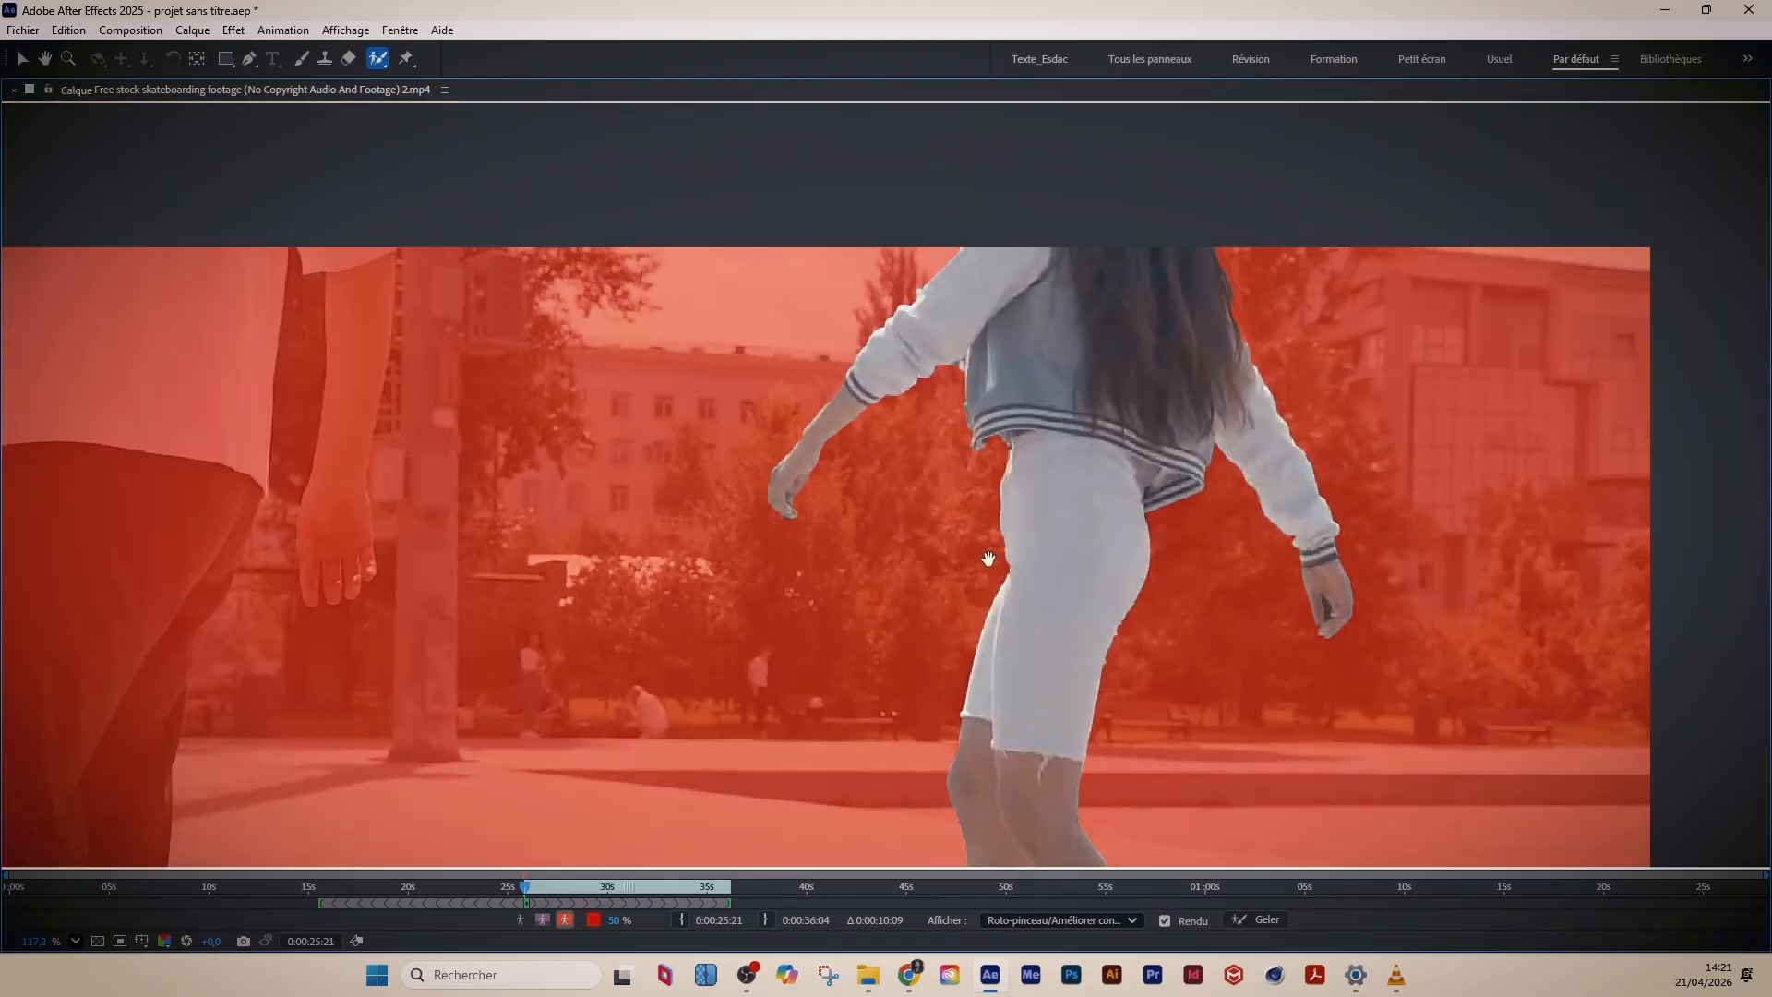
pyautogui.moveTo(987, 558); pyautogui.dragTo(882, 434)
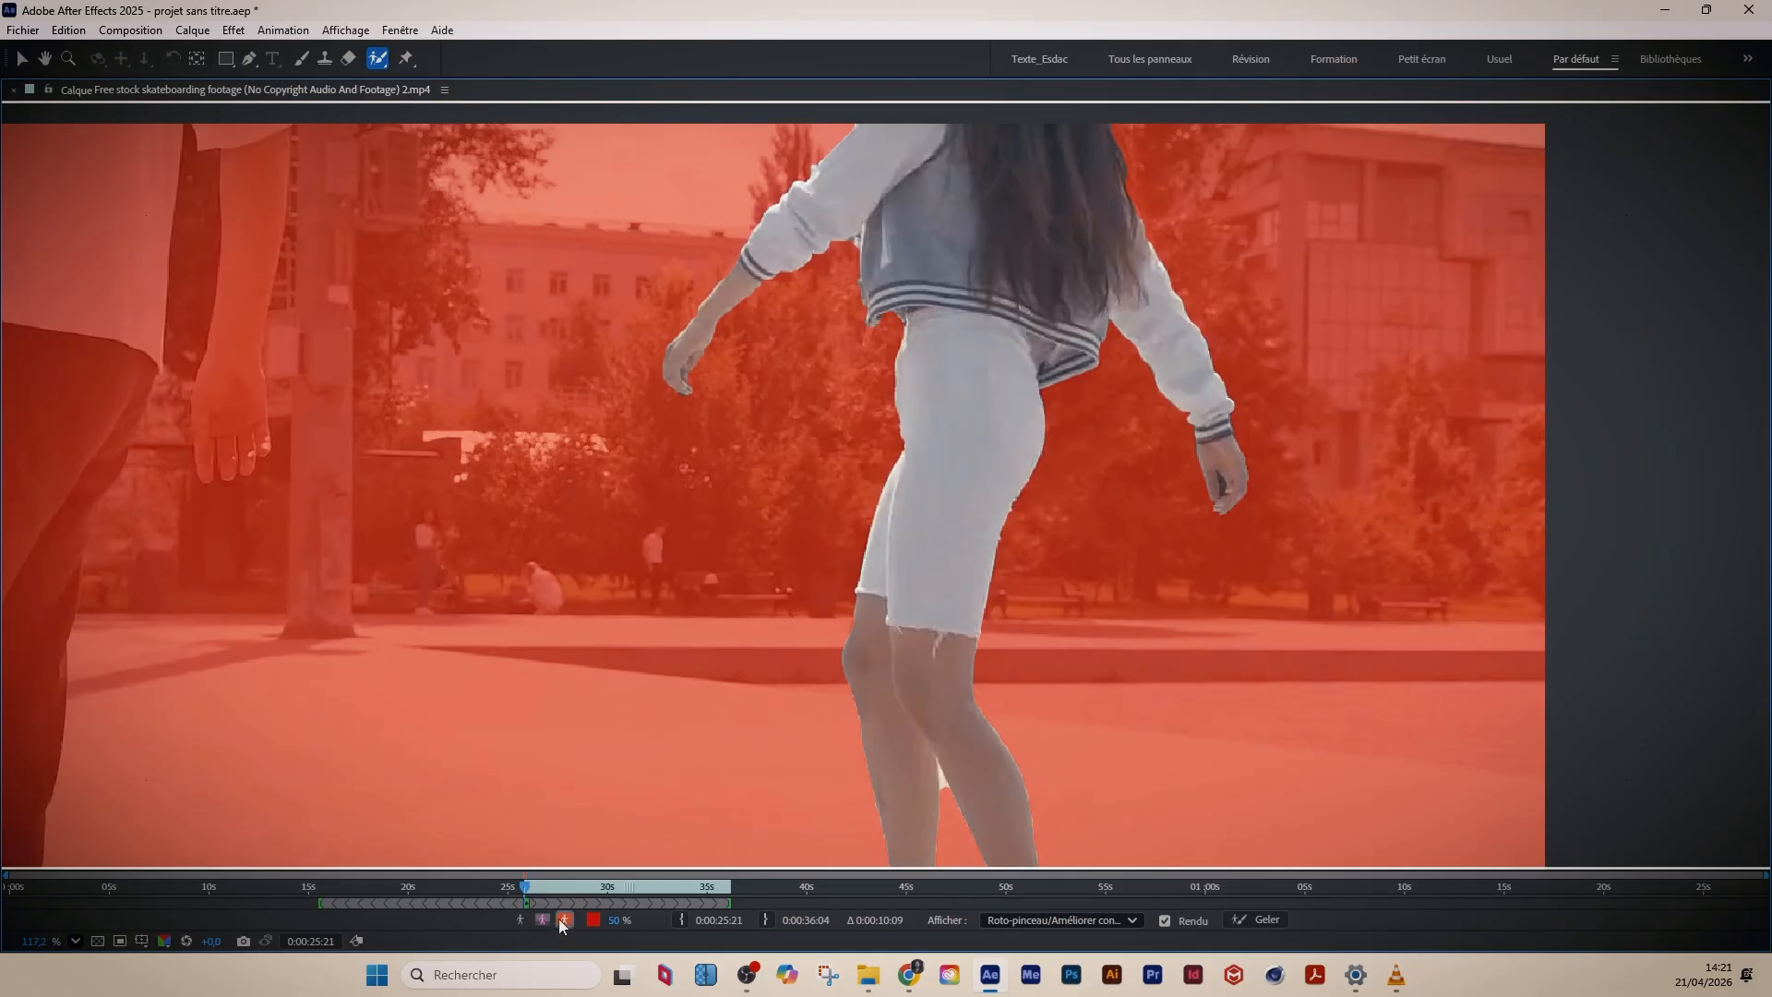
# - Cycle through the three alpha views again, return to the alpha boundary and show the whole frame
pyautogui.click(521, 920)
pyautogui.click(543, 920)
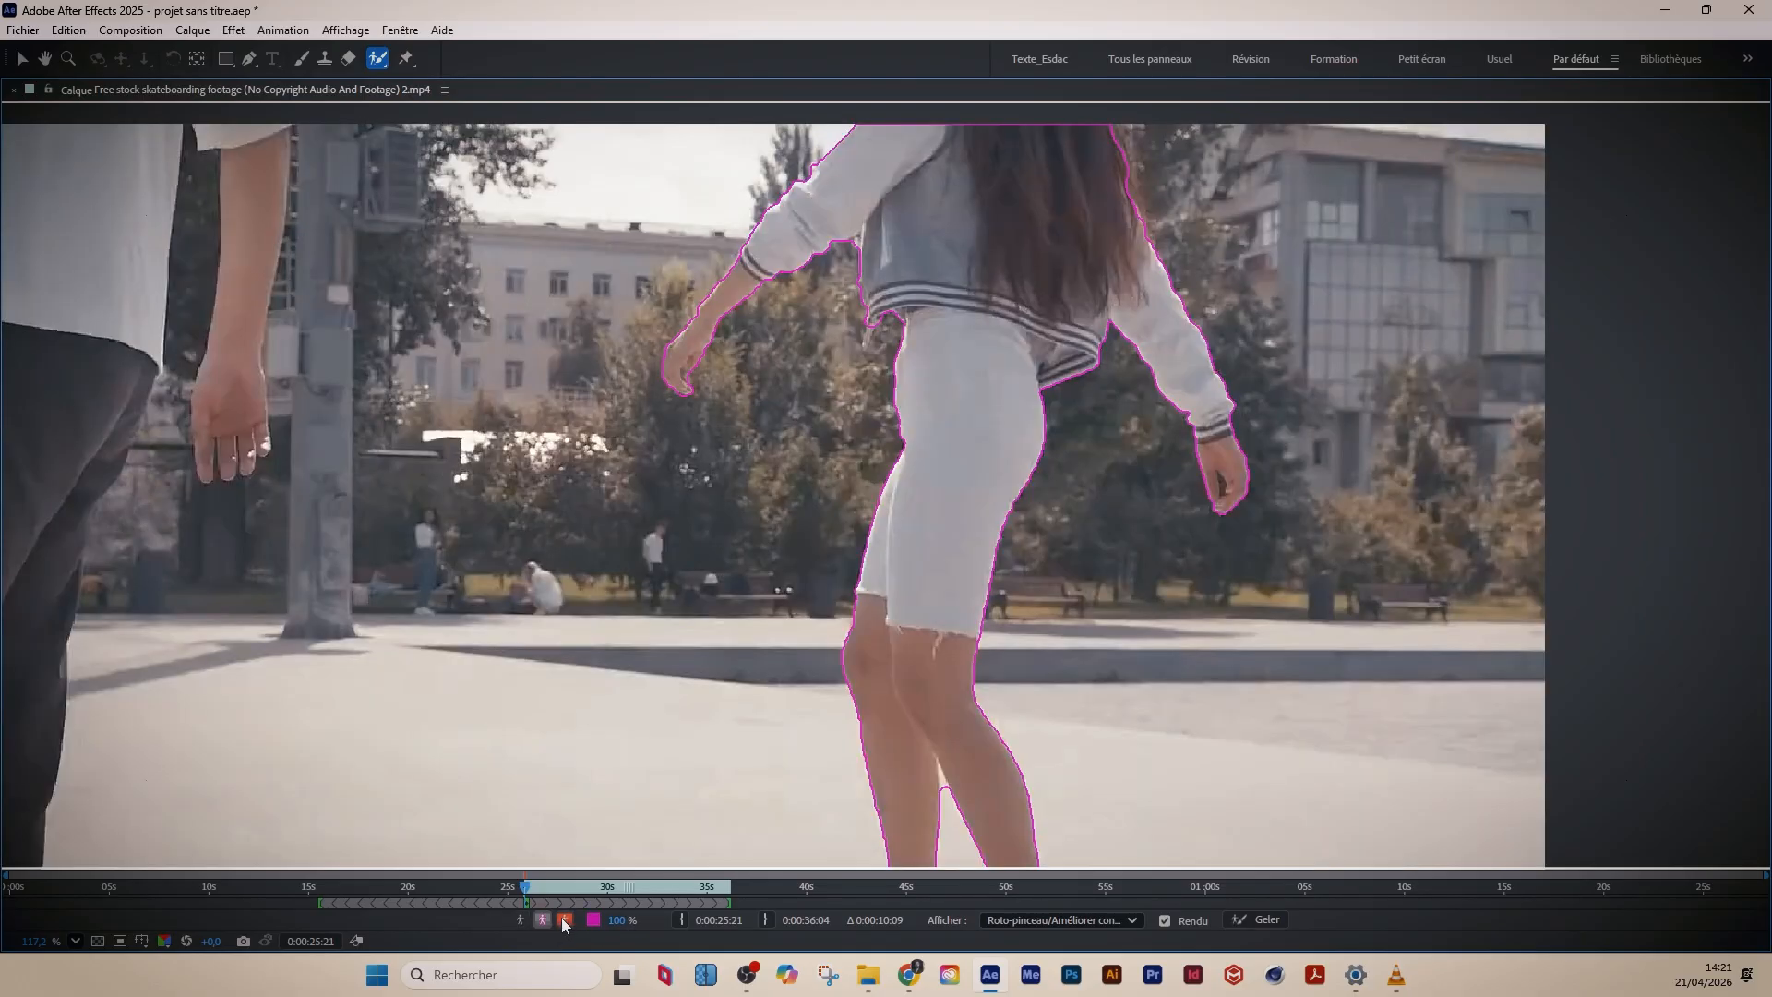
pyautogui.click(565, 920)
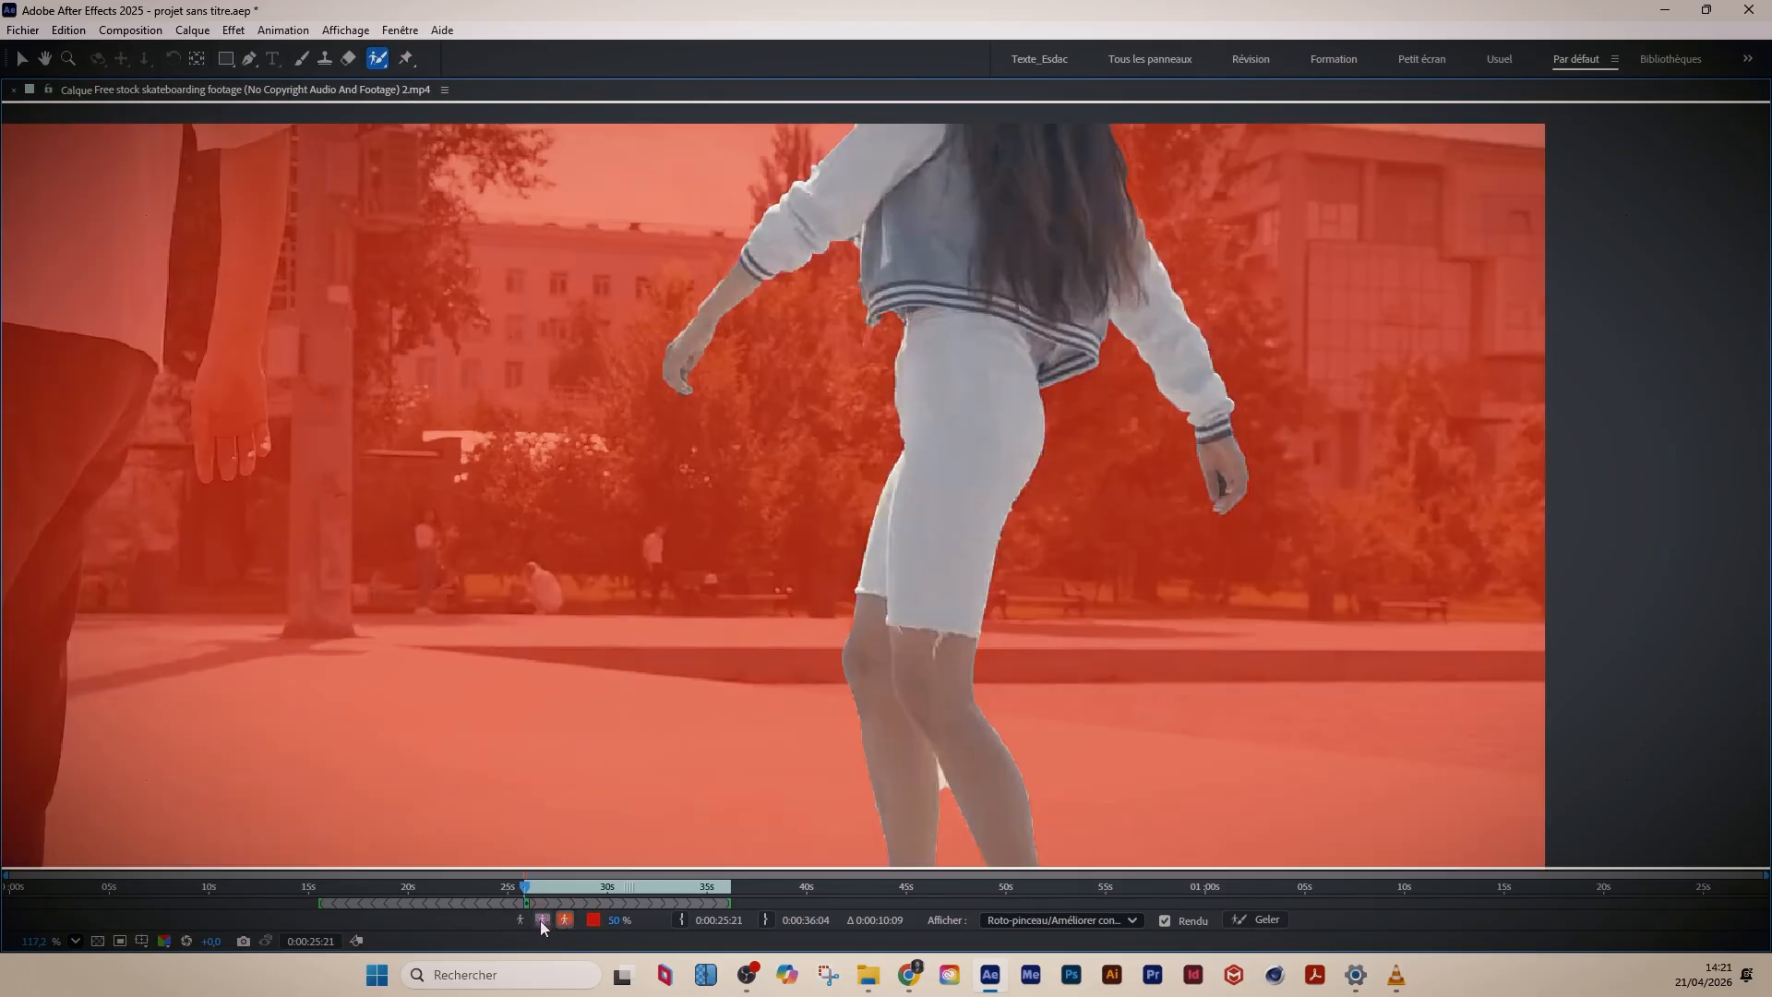
pyautogui.click(521, 919)
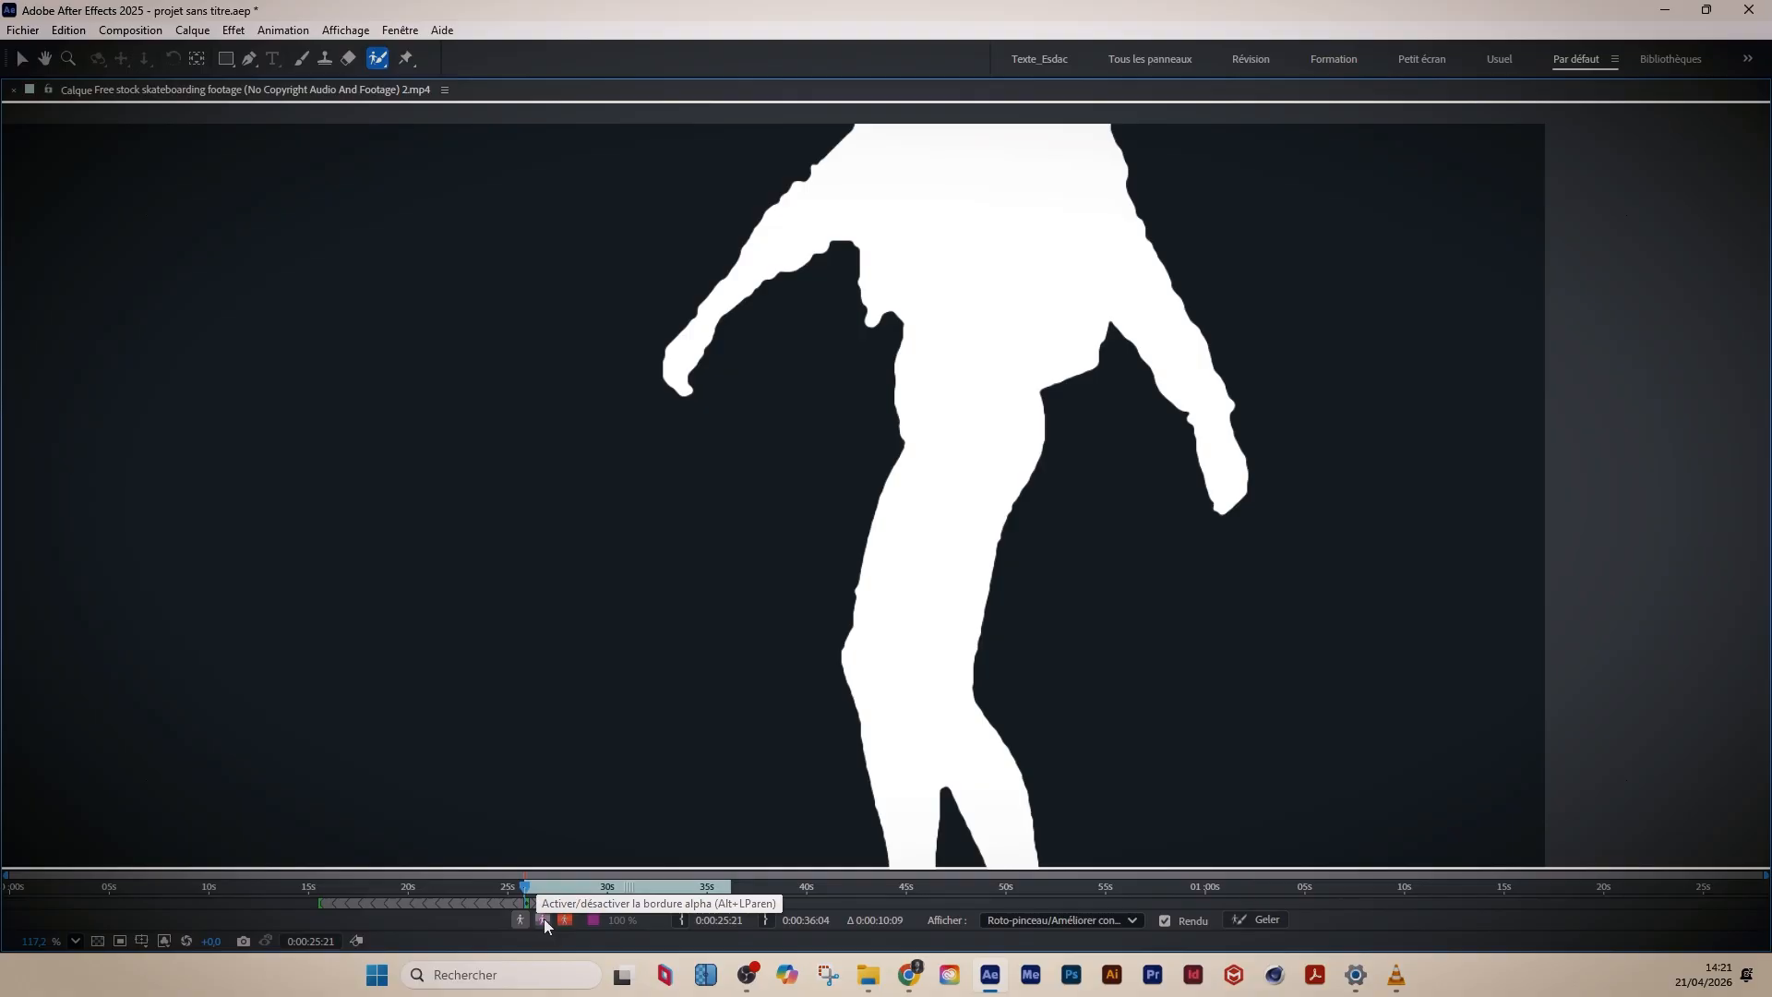
pyautogui.click(543, 920)
pyautogui.scroll(-2, 956, 615)
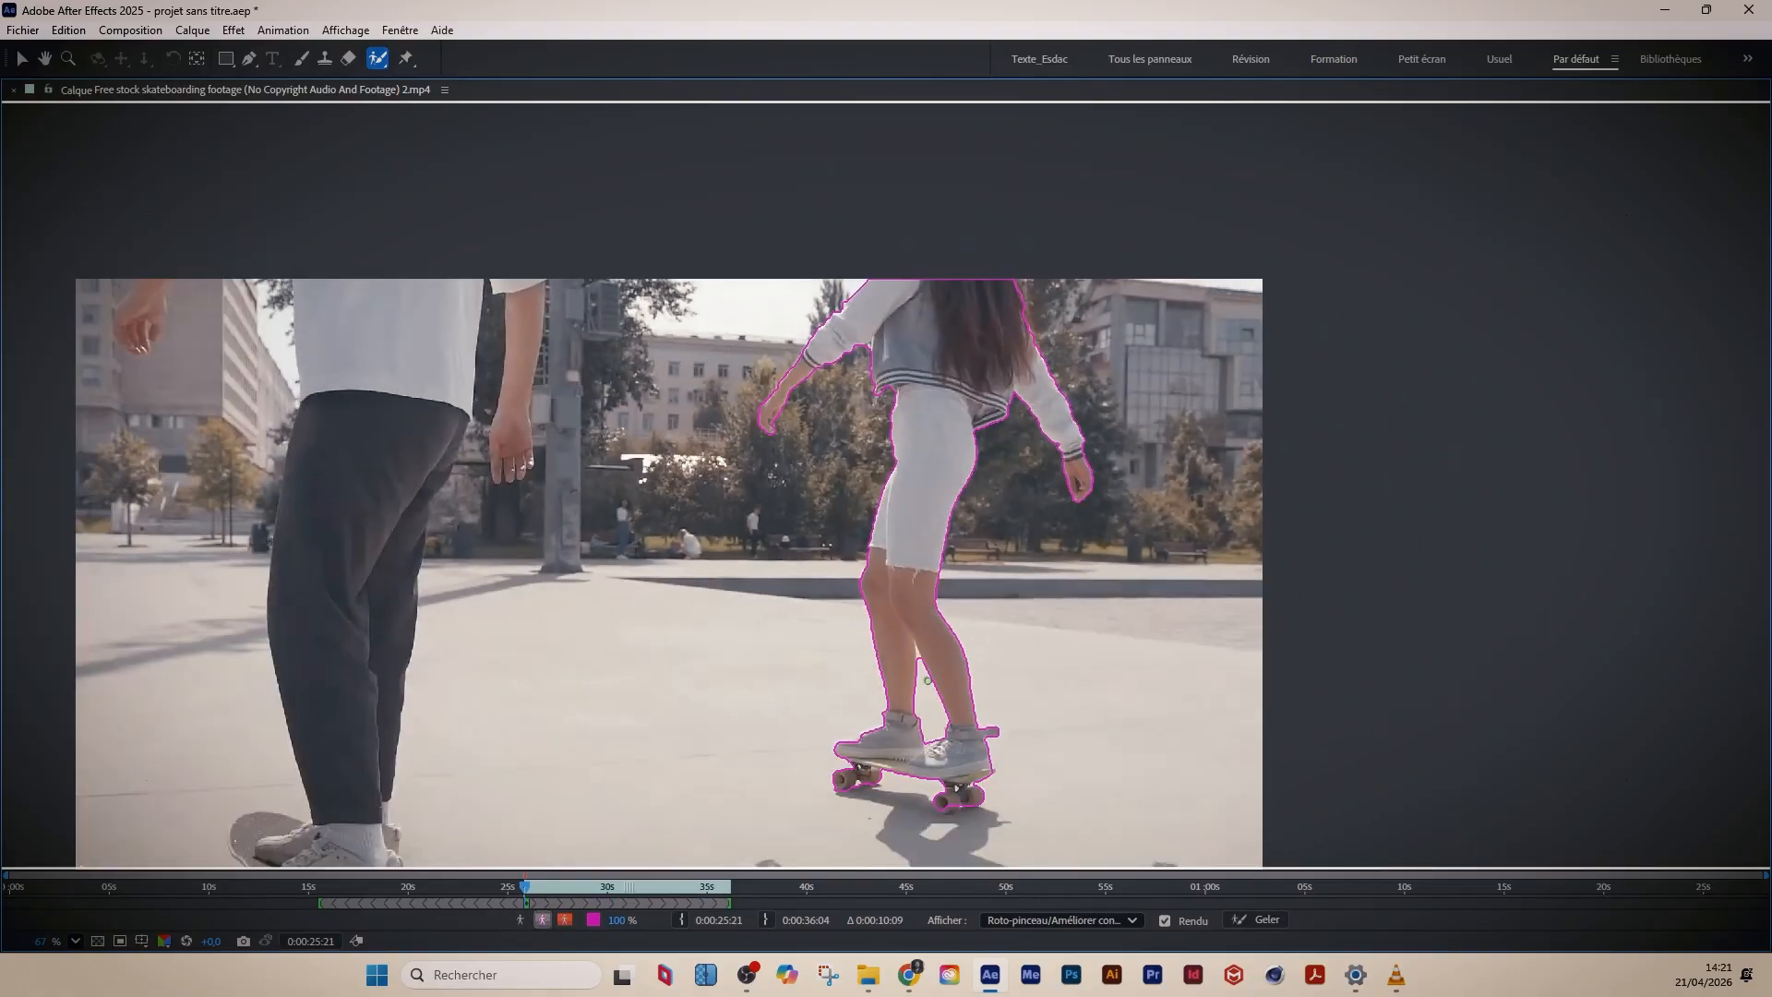
pyautogui.moveTo(926, 721); pyautogui.dragTo(1044, 626)
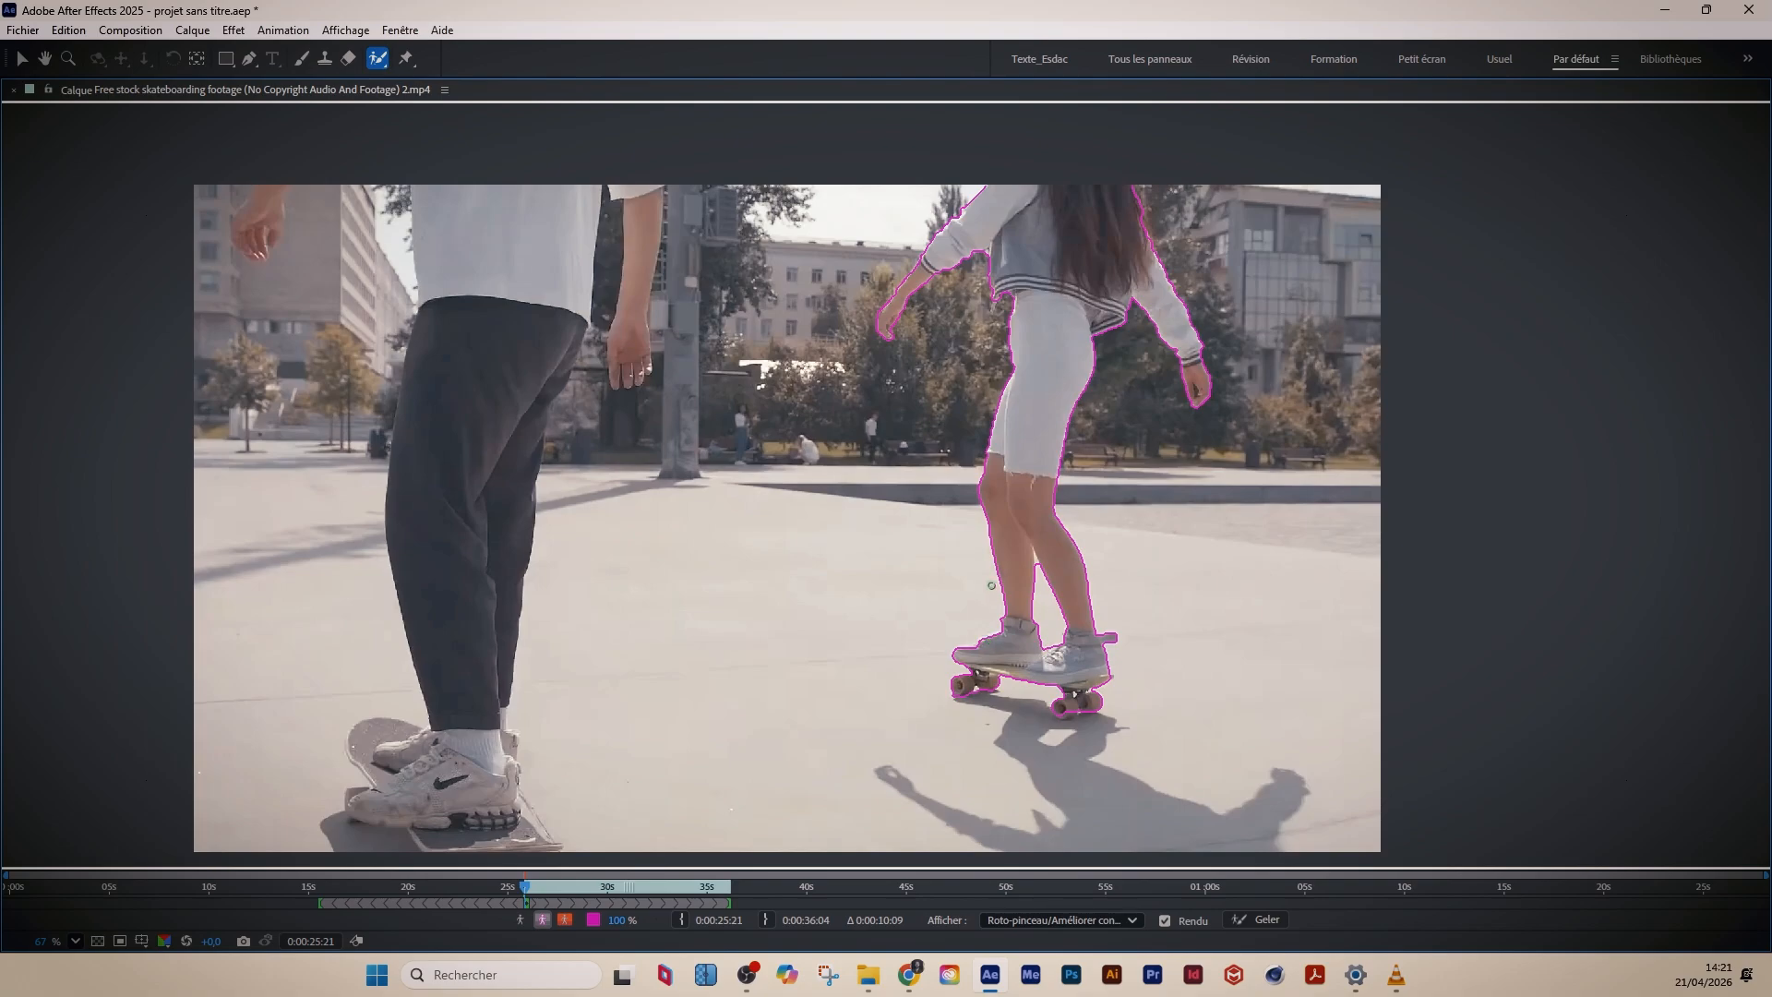
# - Restore the panel layout, freeze the woman's Roto Brush propagation and widen the Composition viewer to show the full title
pyautogui.press('`')
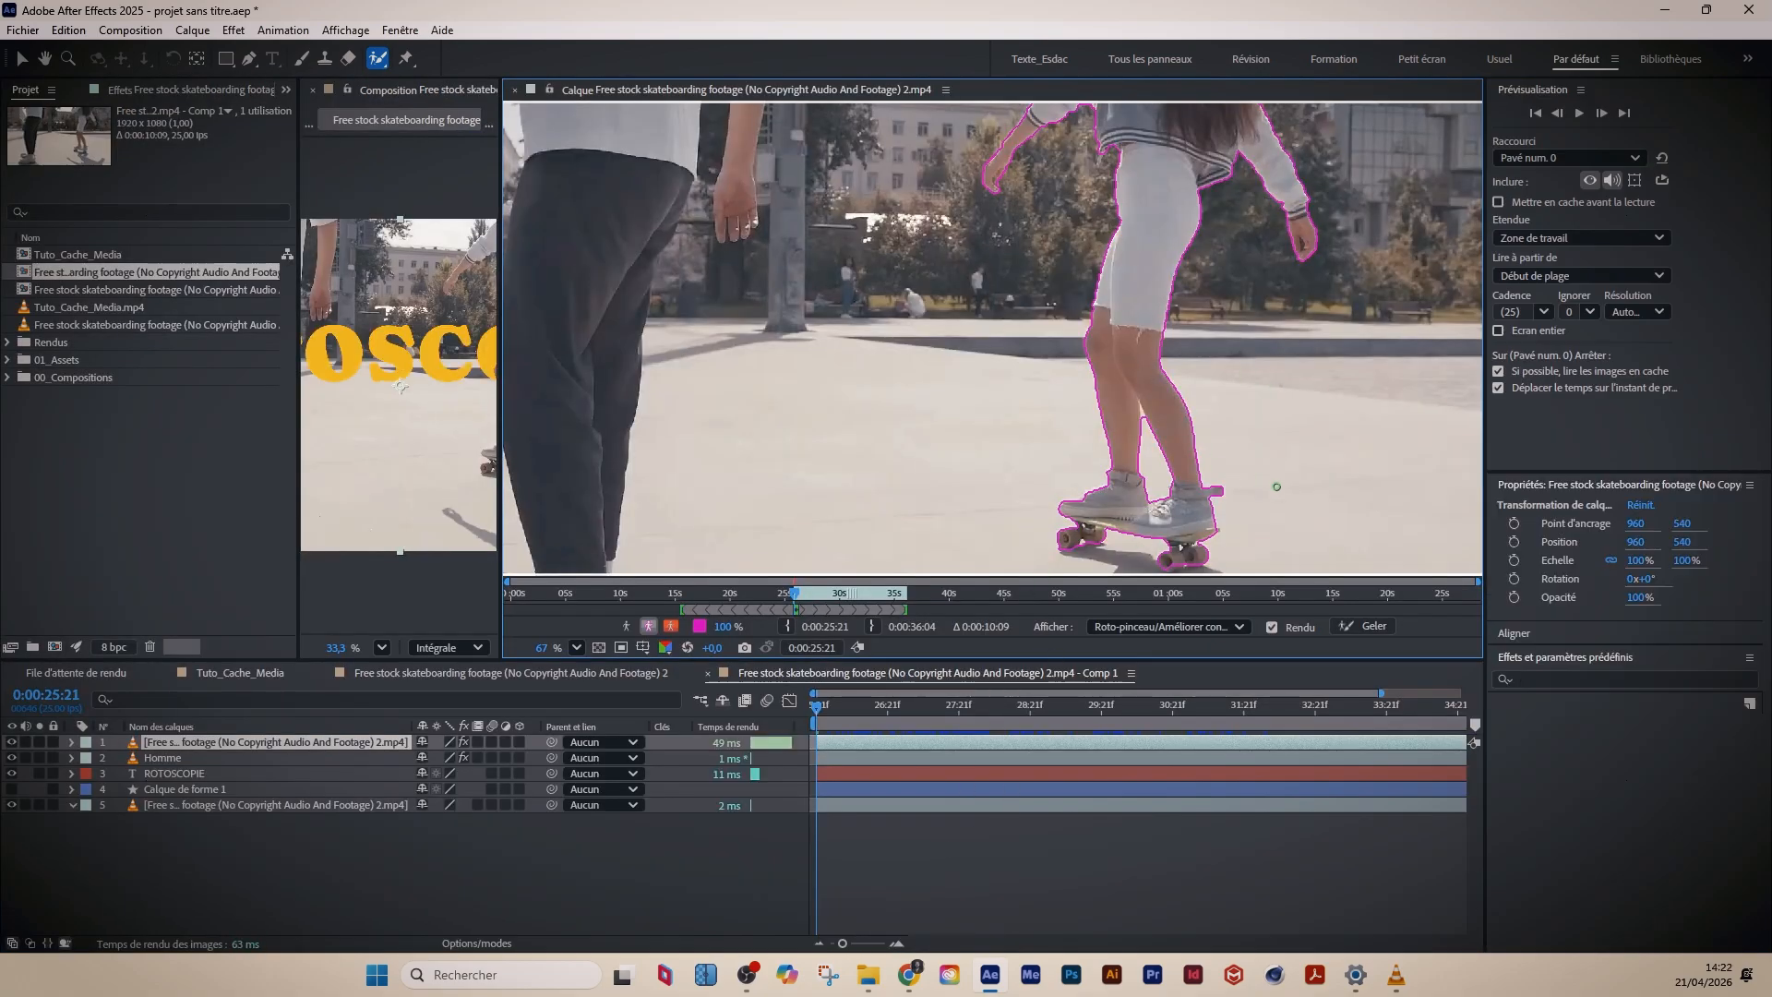
pyautogui.click(1364, 625)
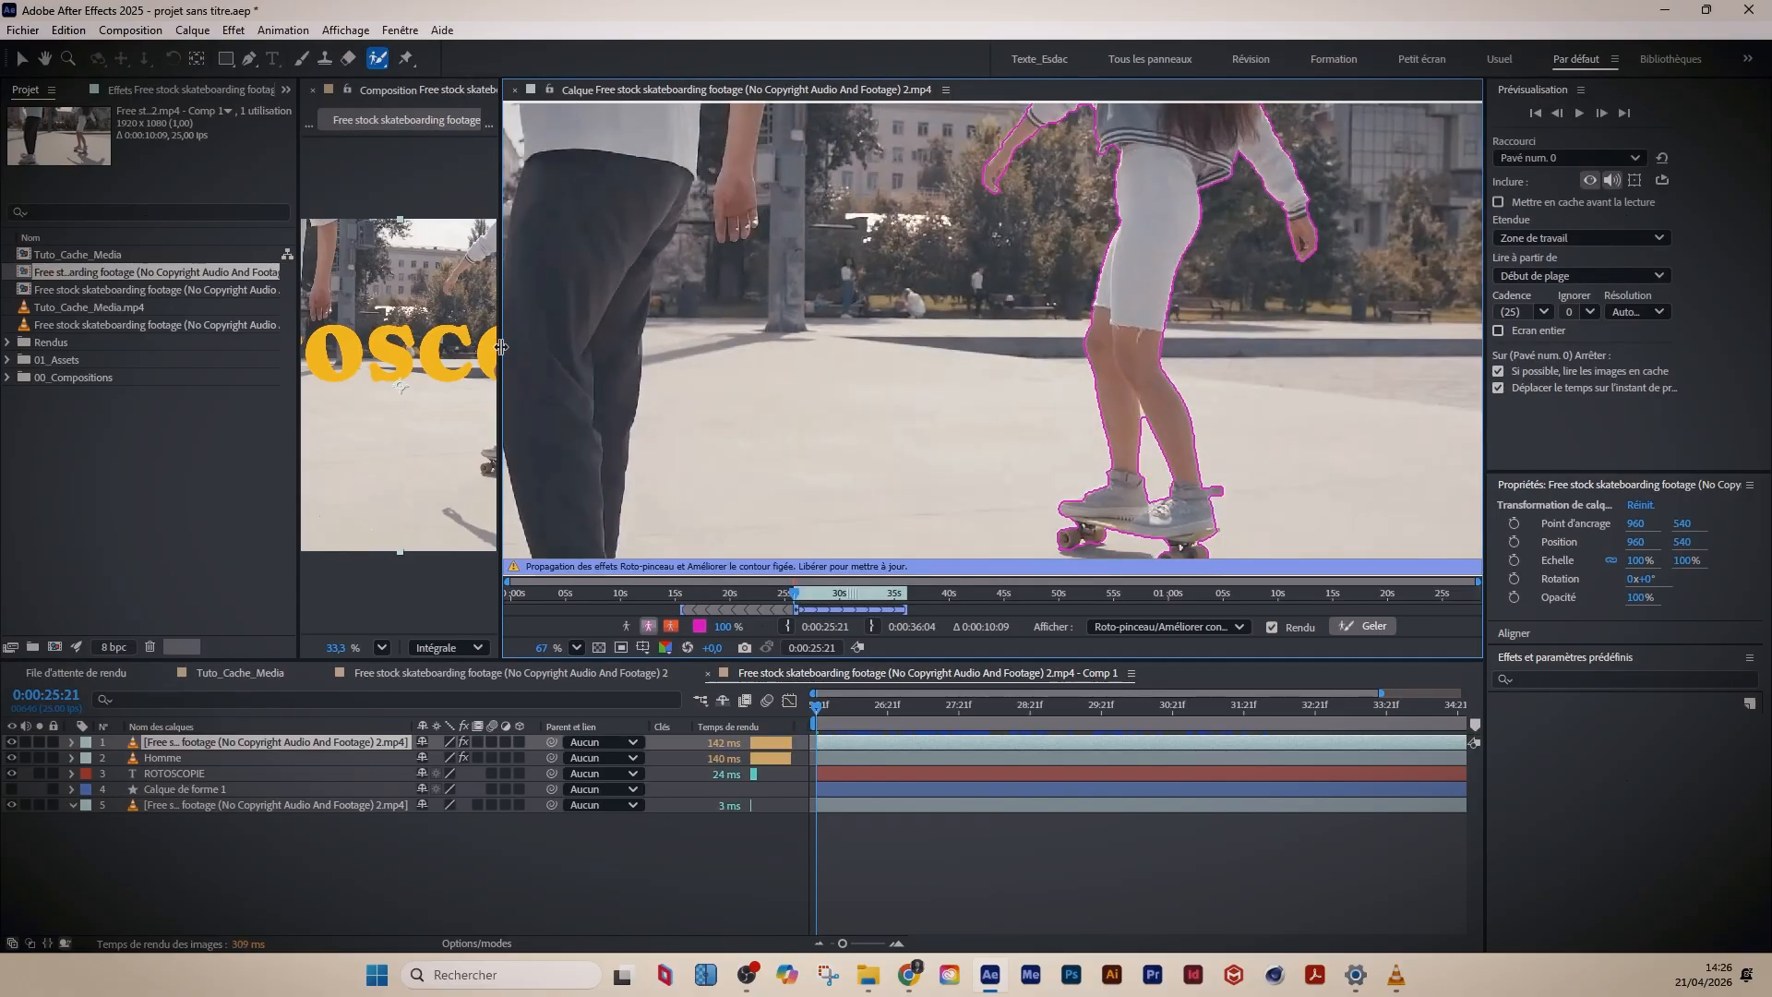
pyautogui.moveTo(500, 346); pyautogui.dragTo(951, 349)
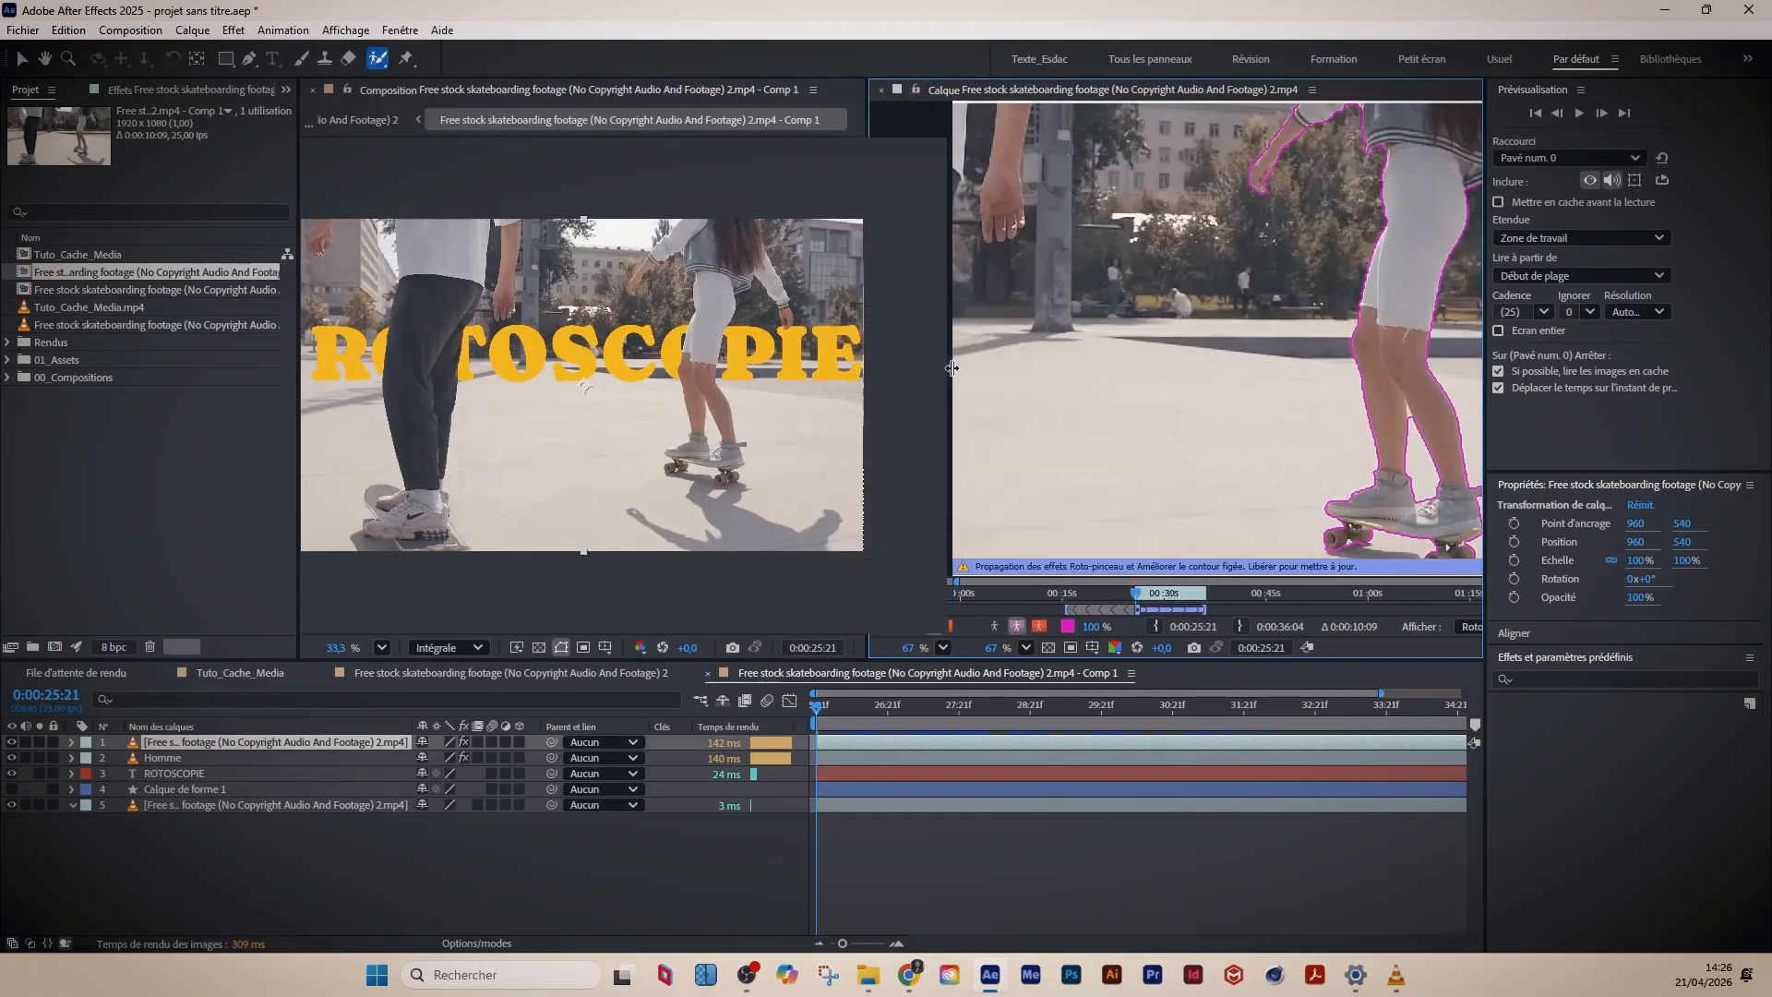
# - Rename the top footage layer as Fille
pyautogui.press('Return')
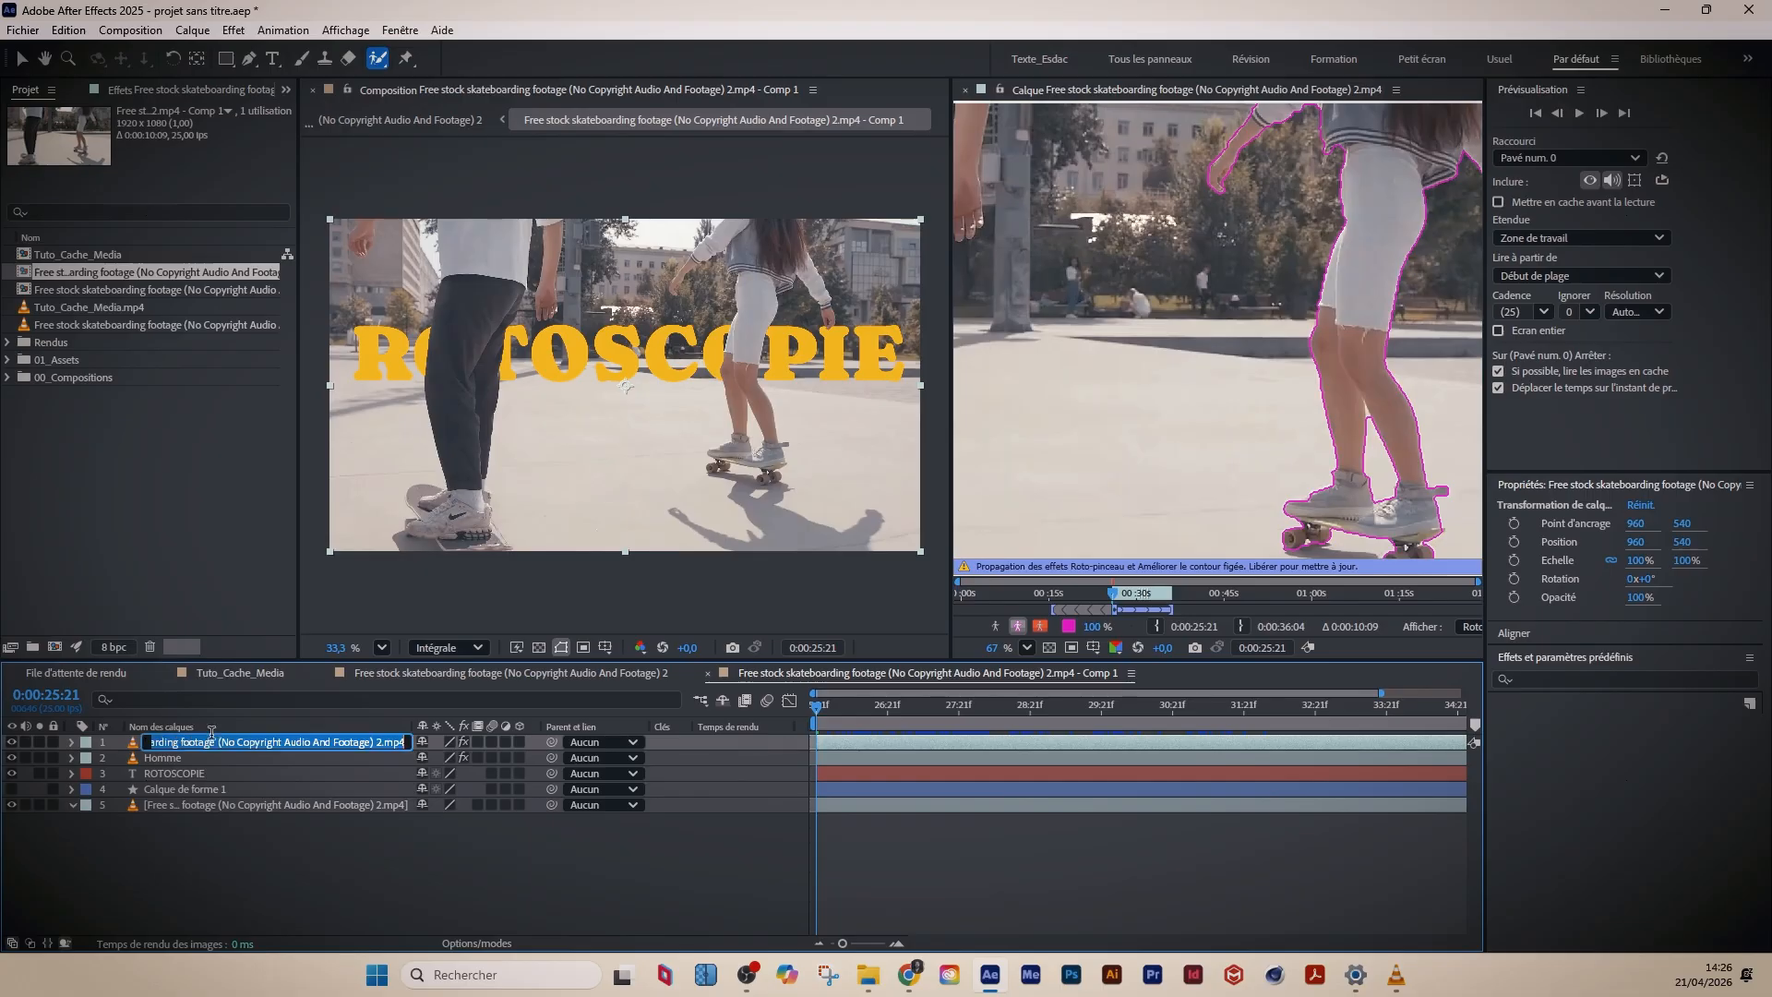
pyautogui.write('Fille')
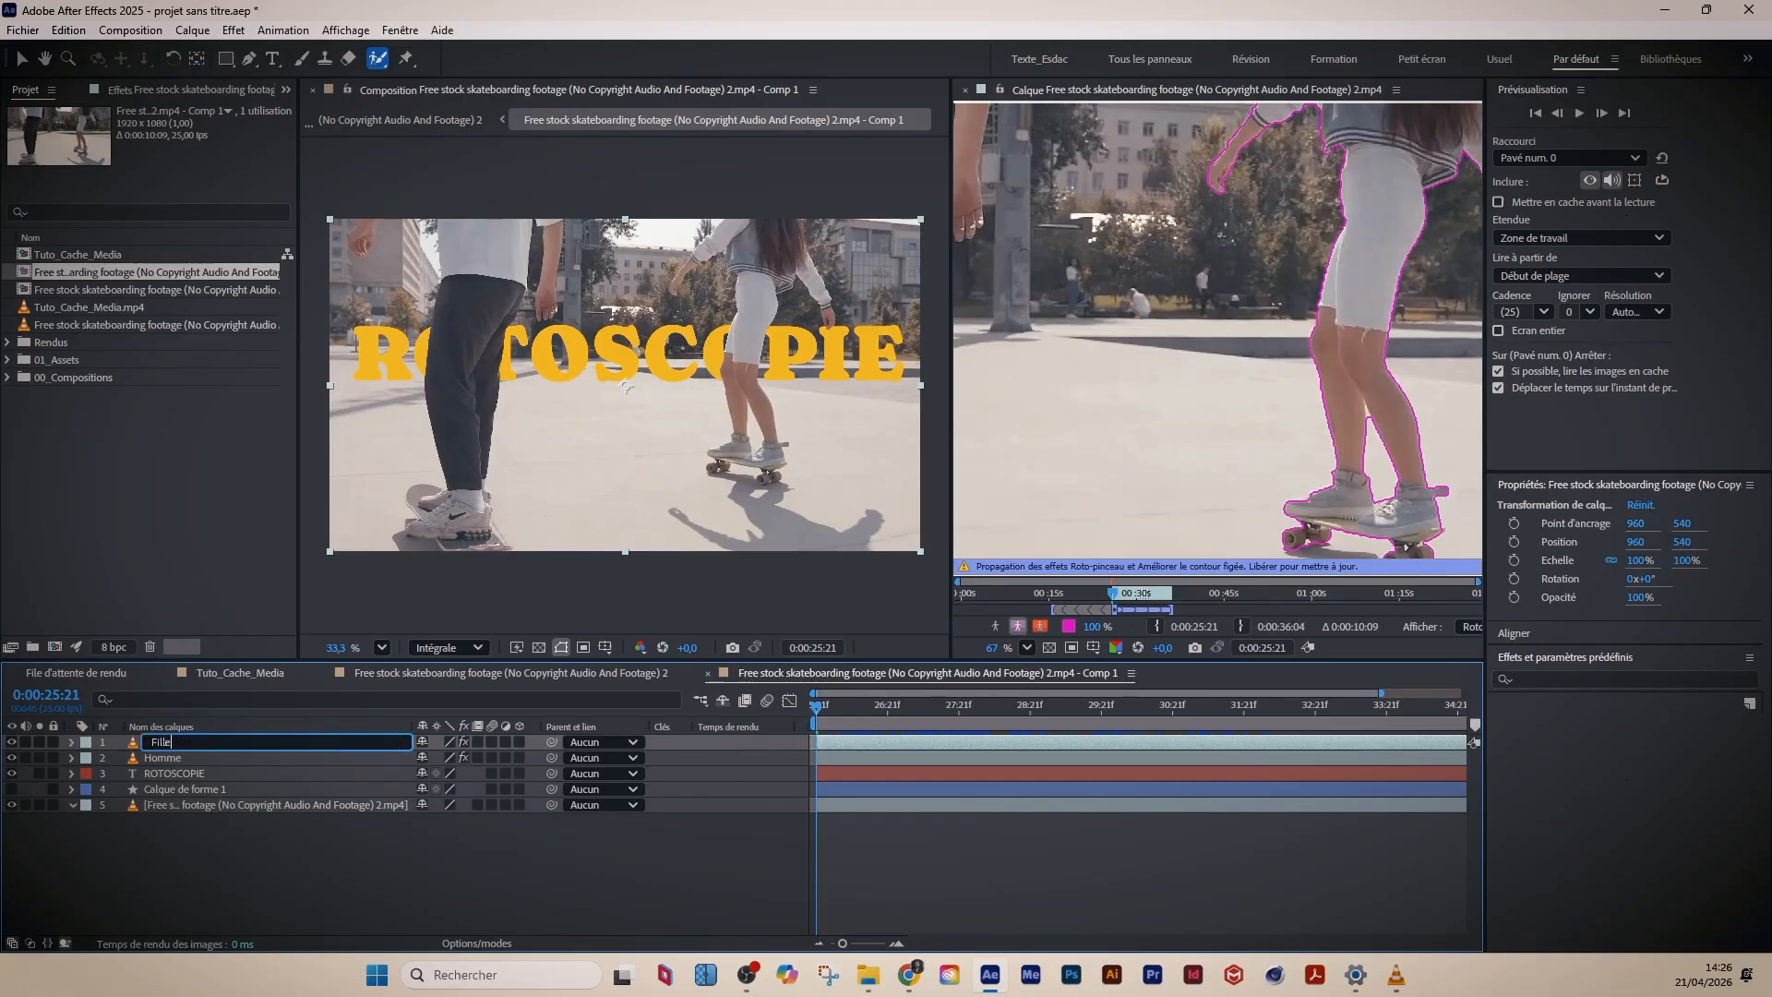
pyautogui.press('Return')
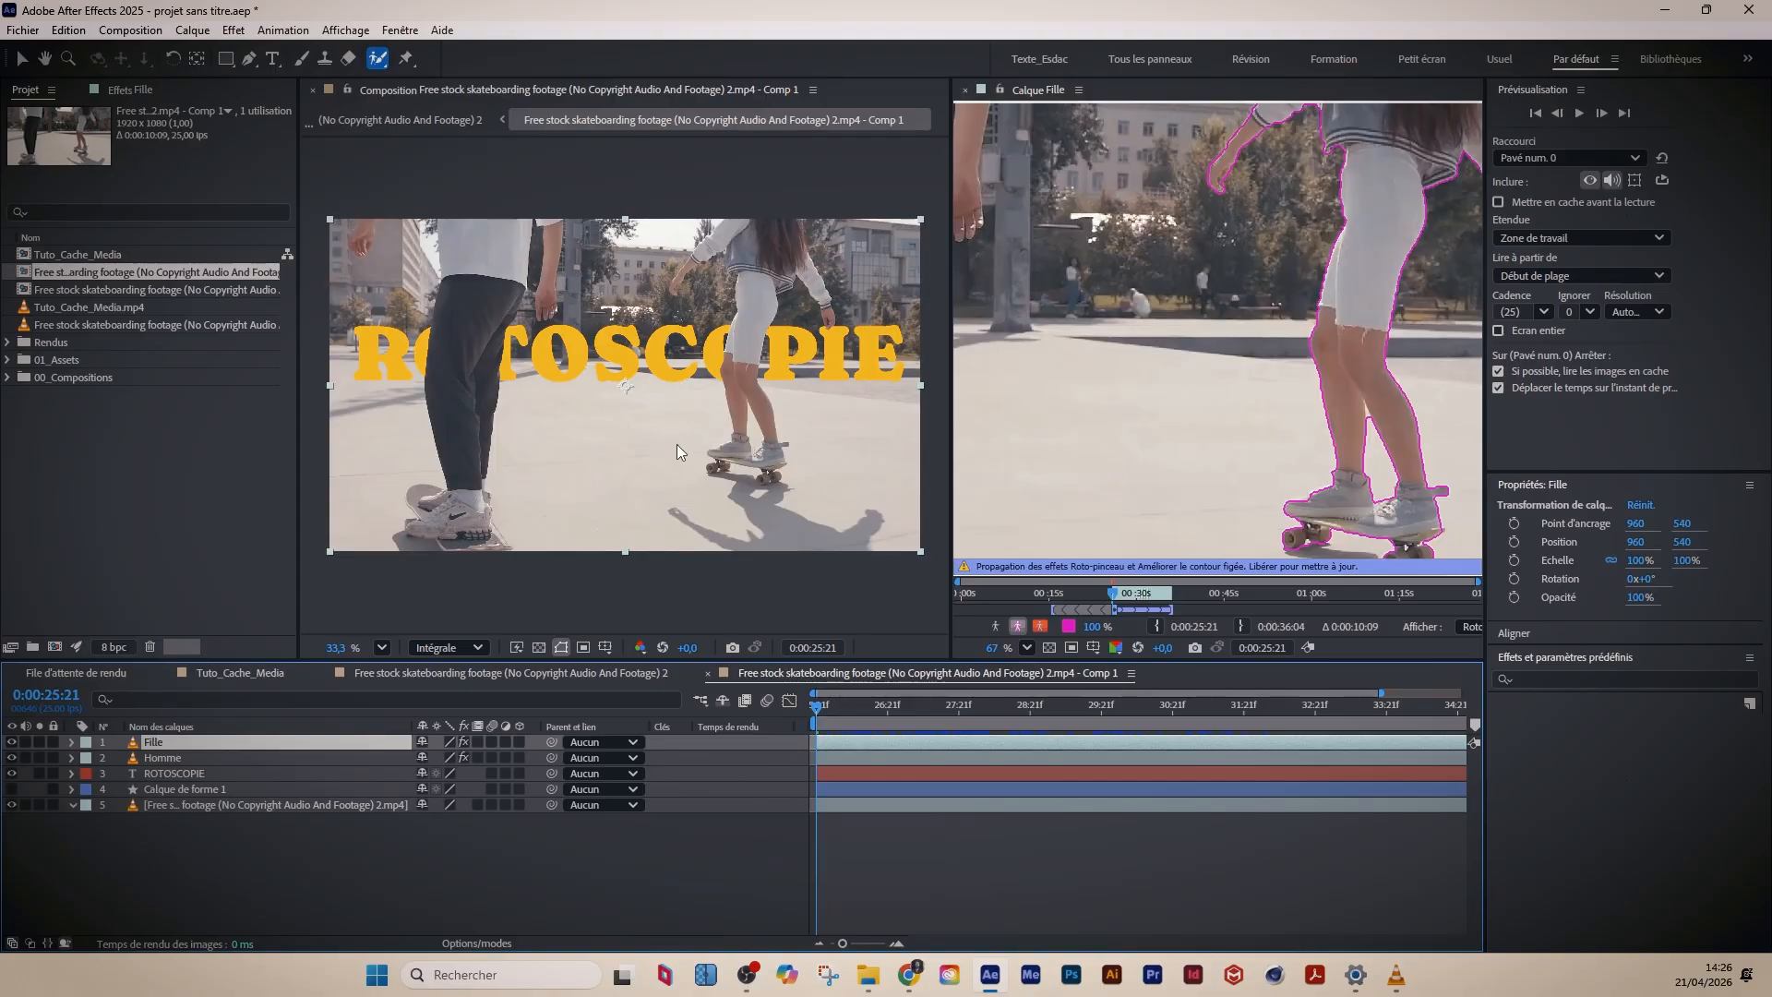
# - Scrub the composition to 0:00:26:04 to check the ROTOSCOPIE text behind both skateboarders
pyautogui.click(12, 789)
pyautogui.moveTo(827, 706)
pyautogui.mouseDown()
pyautogui.moveTo(885, 710)
pyautogui.moveTo(826, 718)
pyautogui.mouseUp()
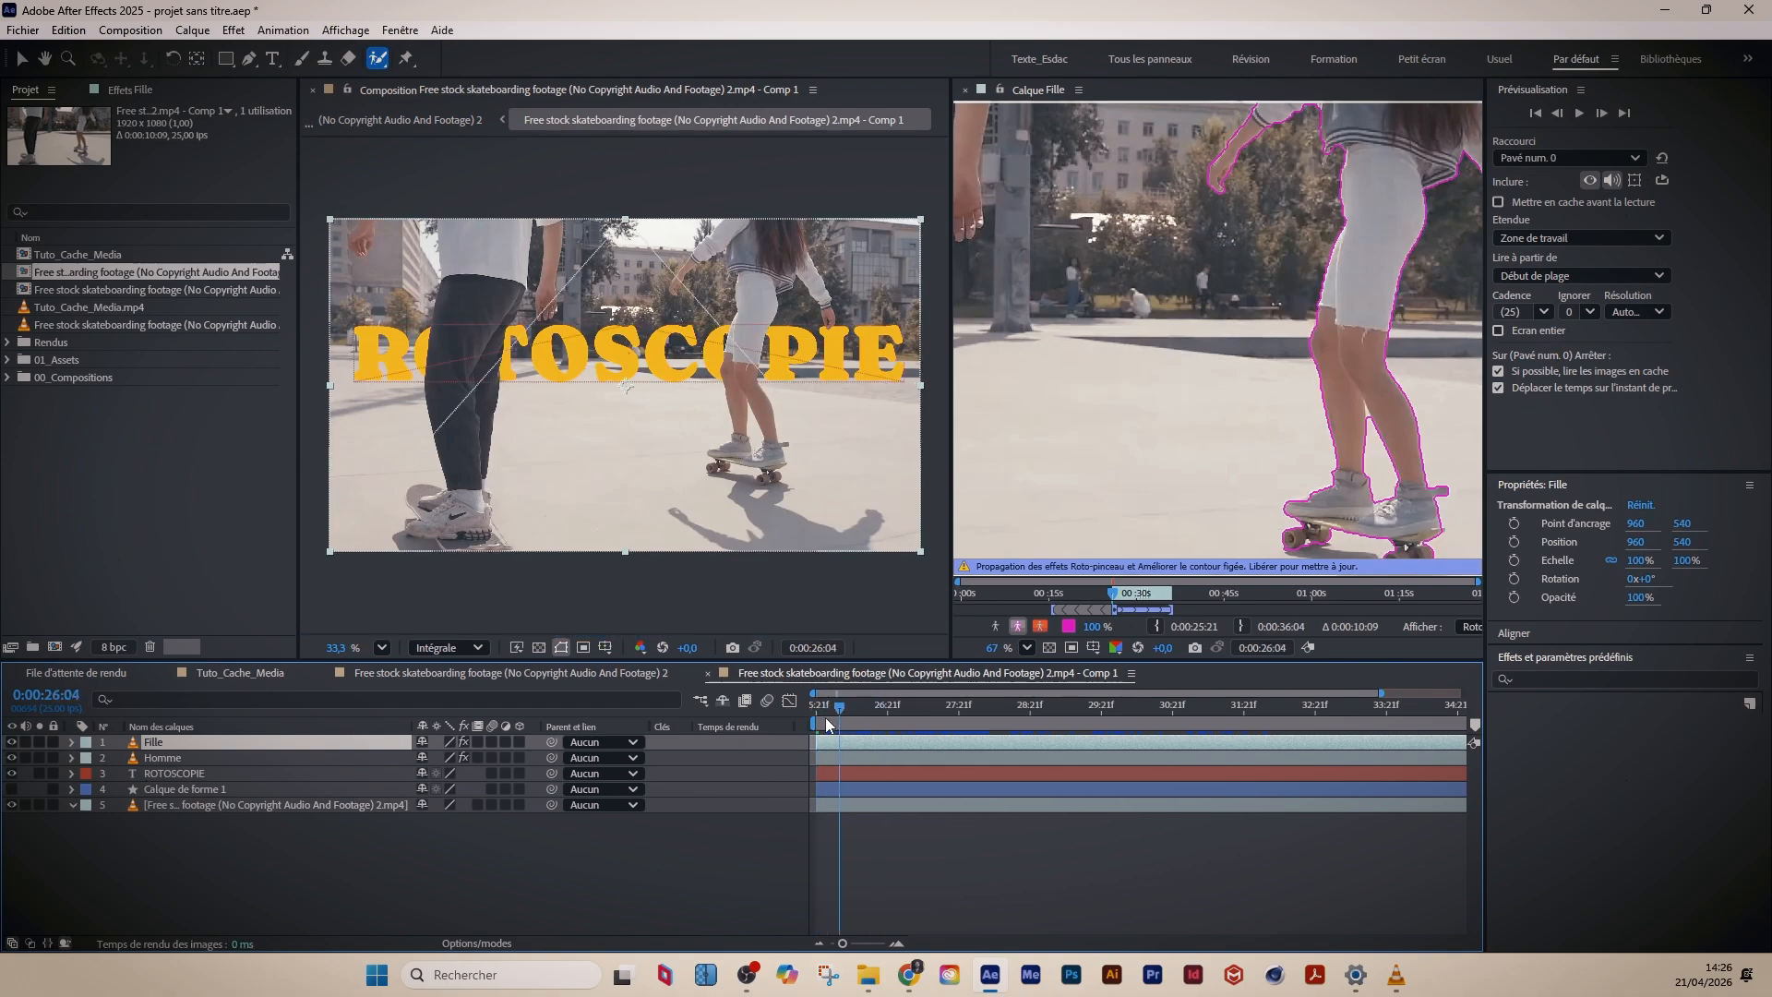
# - Close the Fille layer viewer and, at 0:00:26:22, lower the ROTOSCOPIE title to about position 945, 612
pyautogui.click(966, 89)
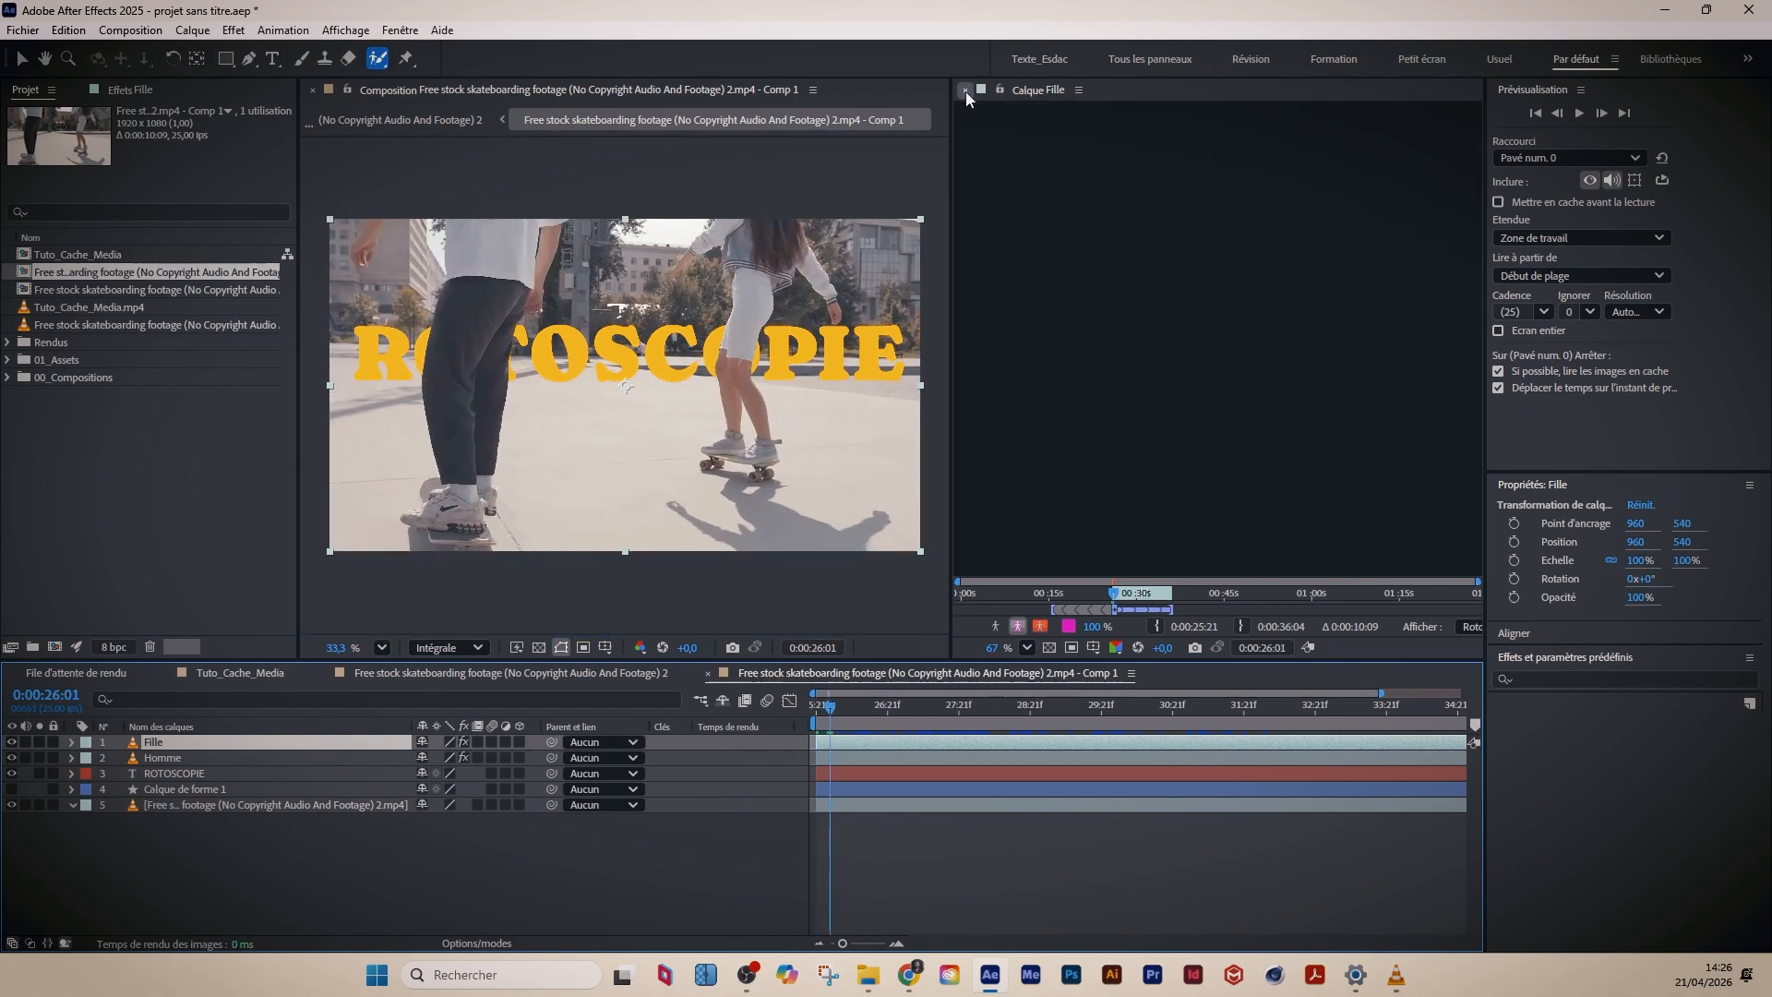
pyautogui.click(29, 62)
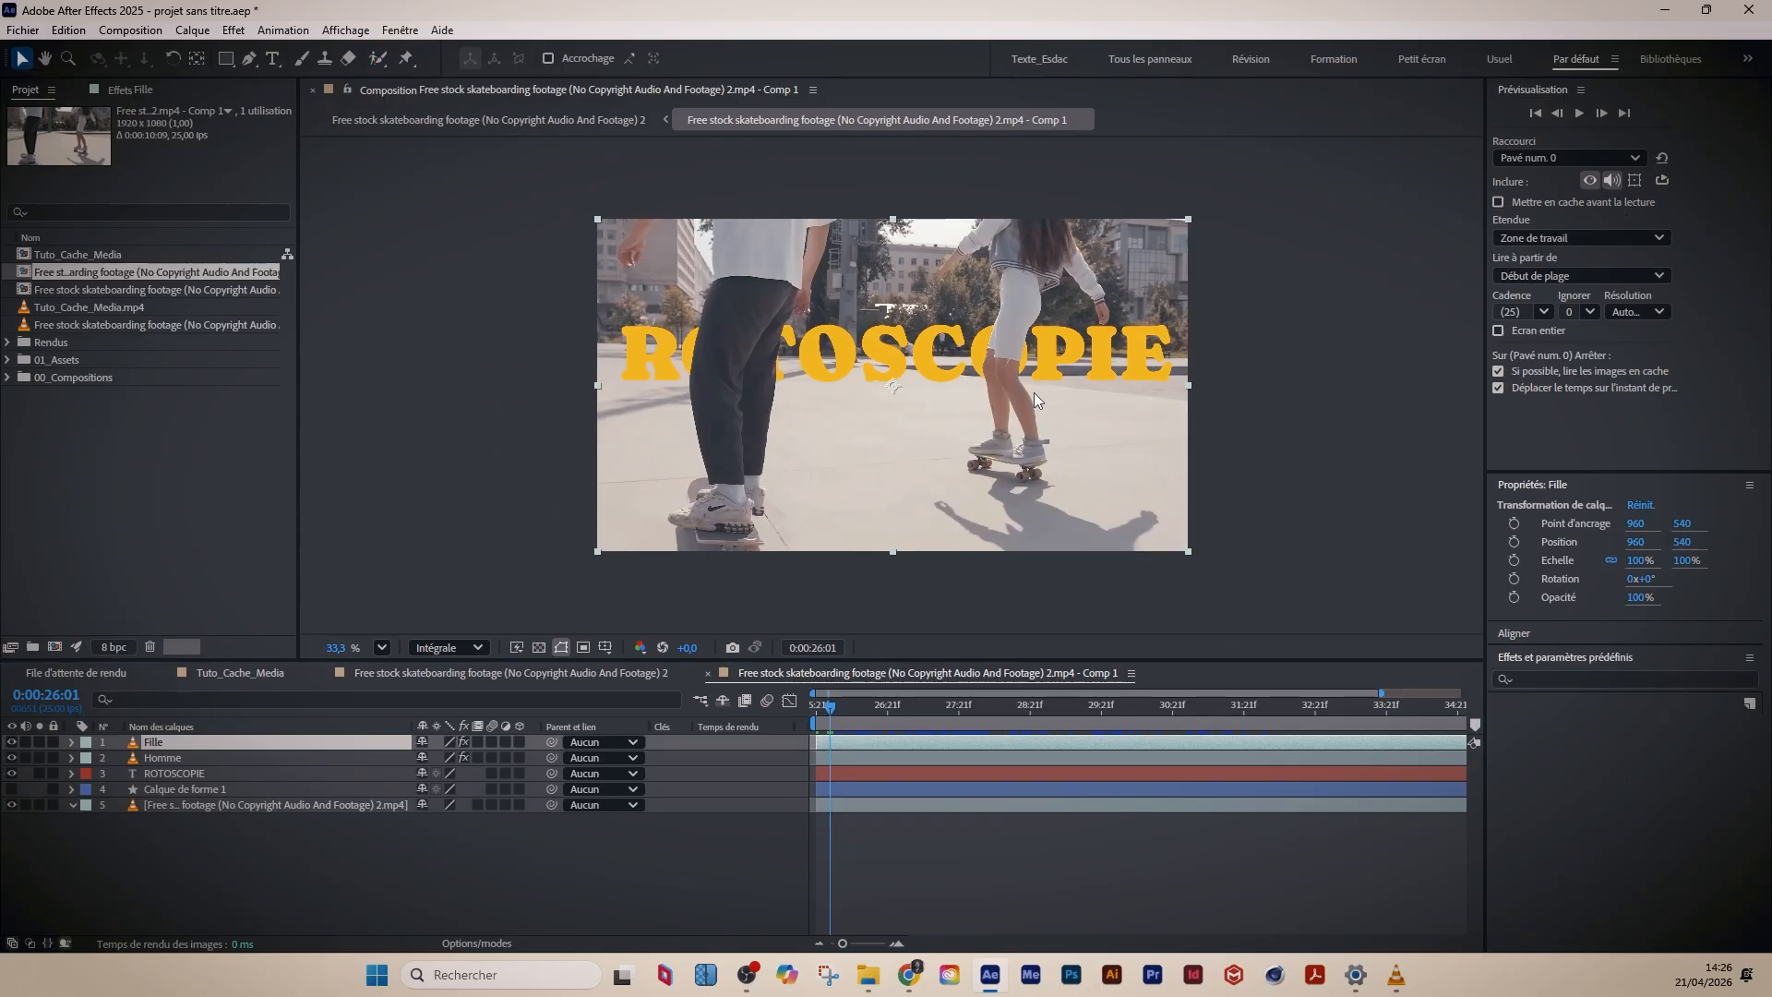
pyautogui.moveTo(825, 706); pyautogui.dragTo(890, 718)
pyautogui.click(170, 773)
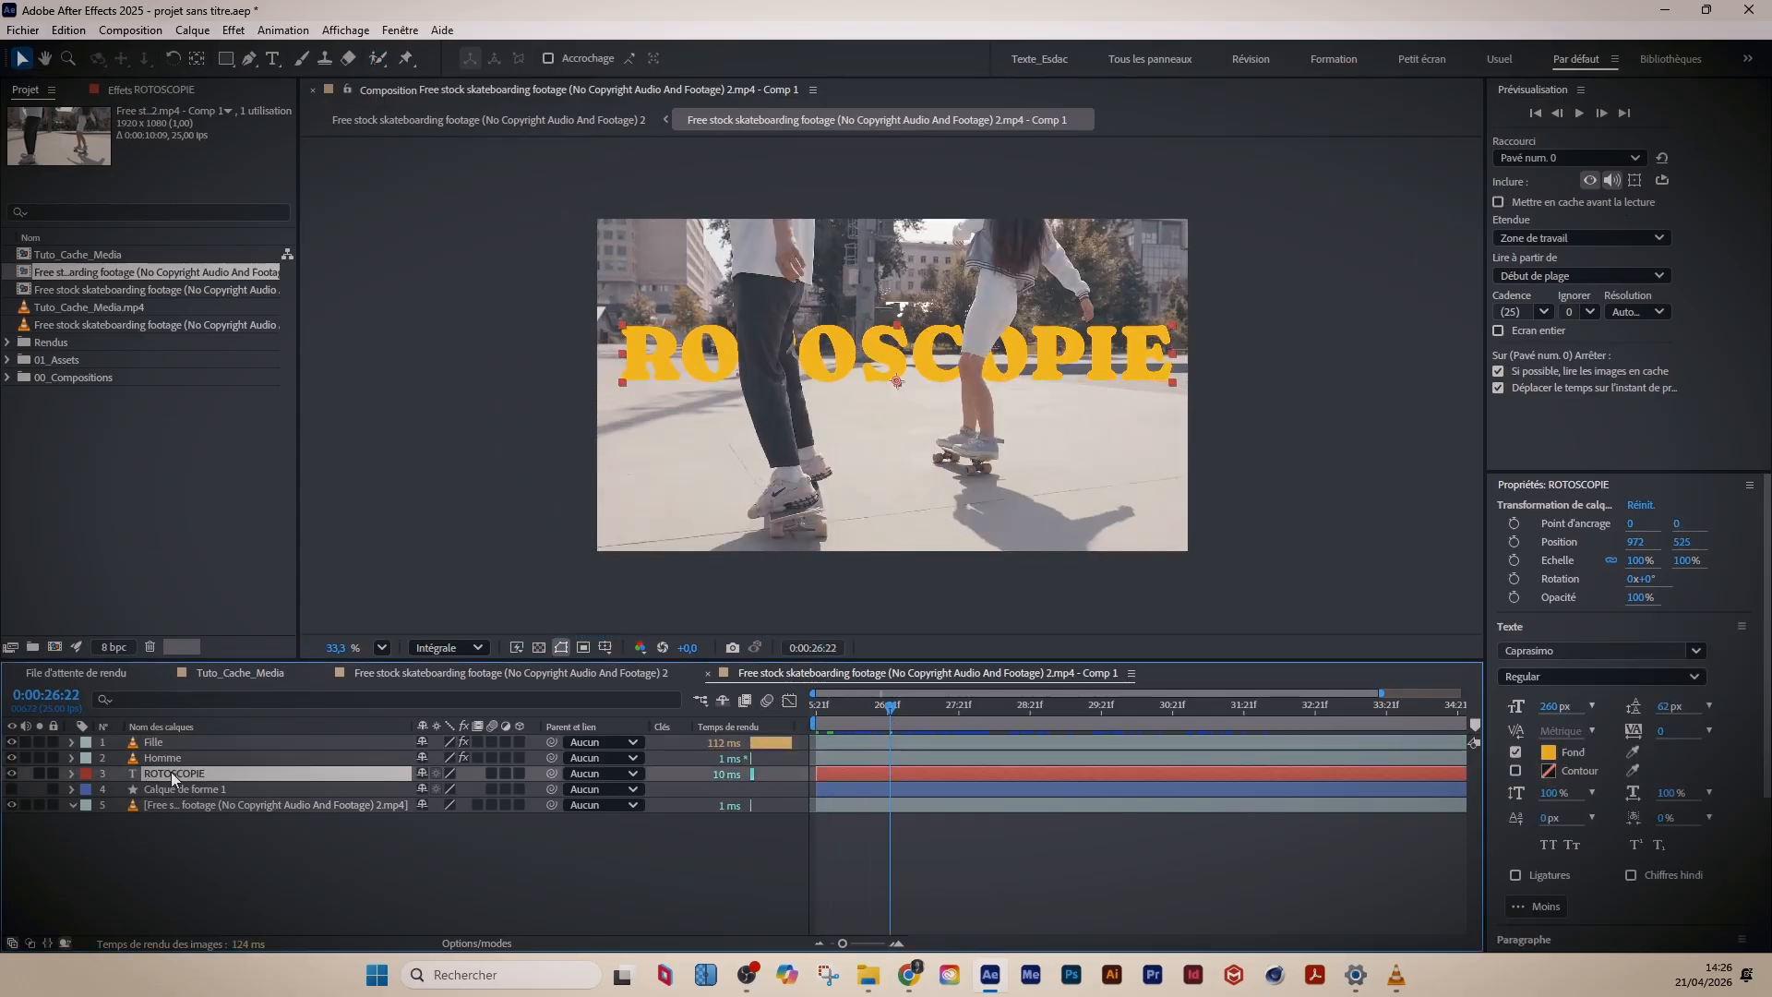
pyautogui.moveTo(908, 361); pyautogui.dragTo(900, 391)
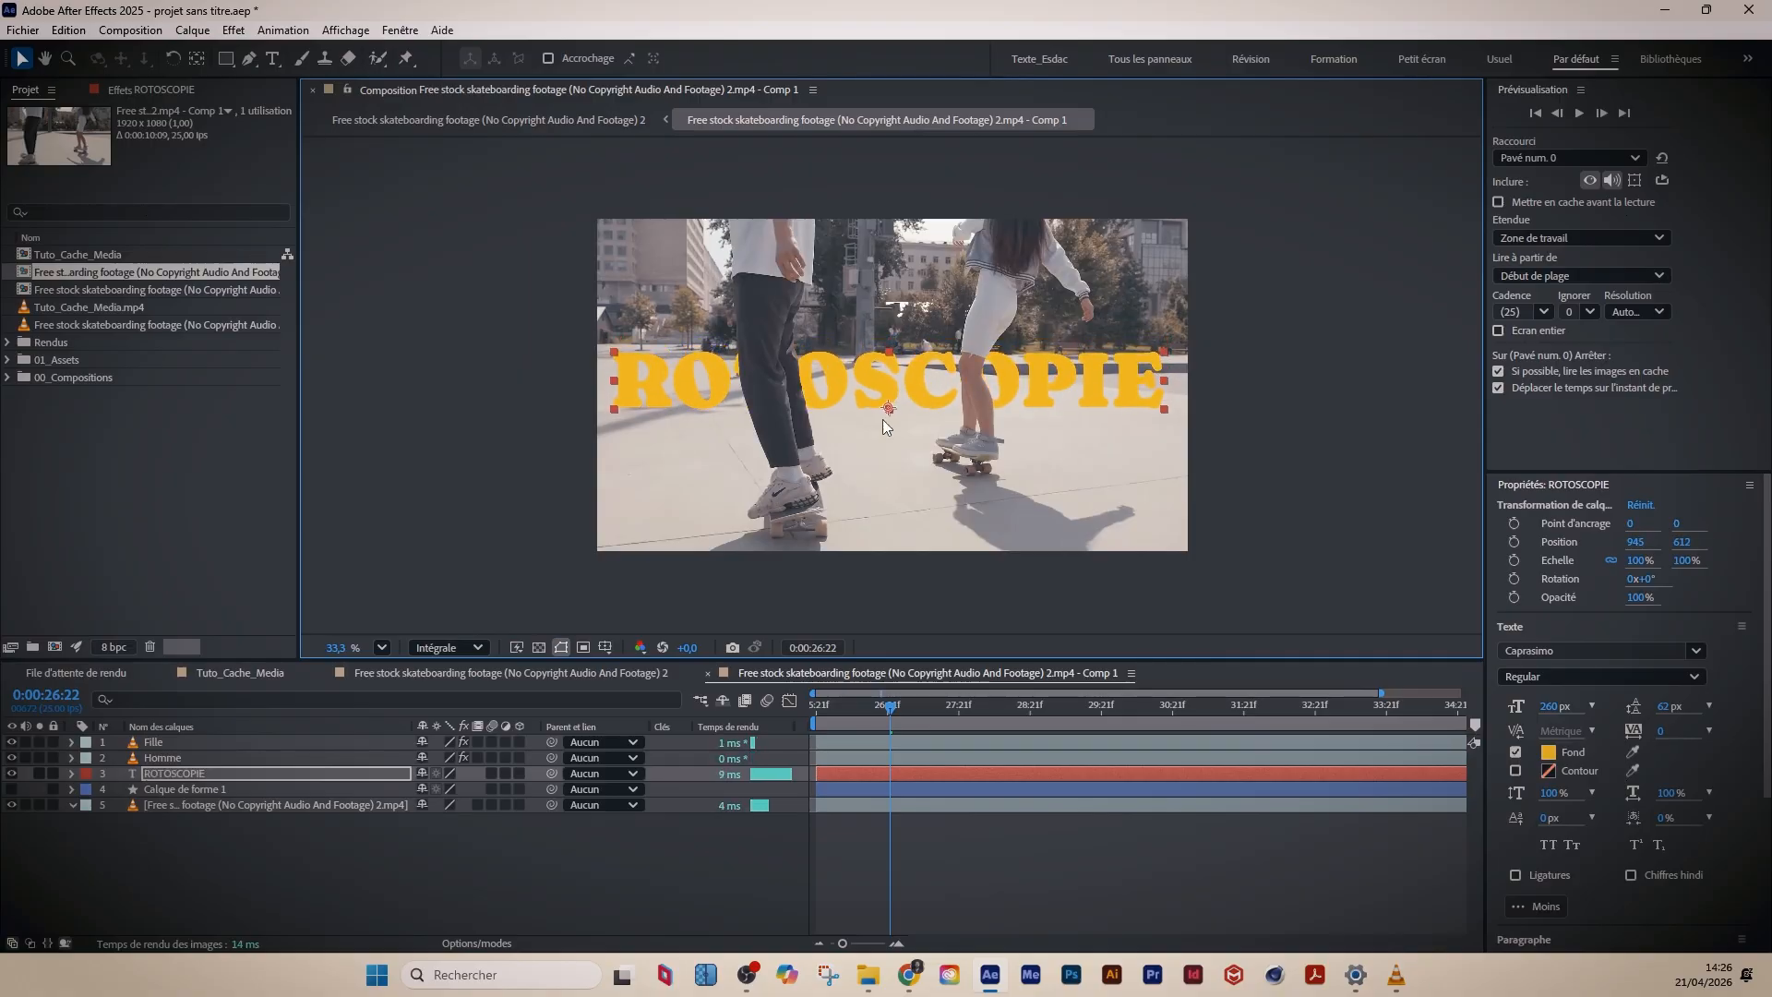
# - Precompose the ROTOSCOPIE text layer as Titrage, transferring all attributes, and open the new composition
pyautogui.rightClick(181, 778)
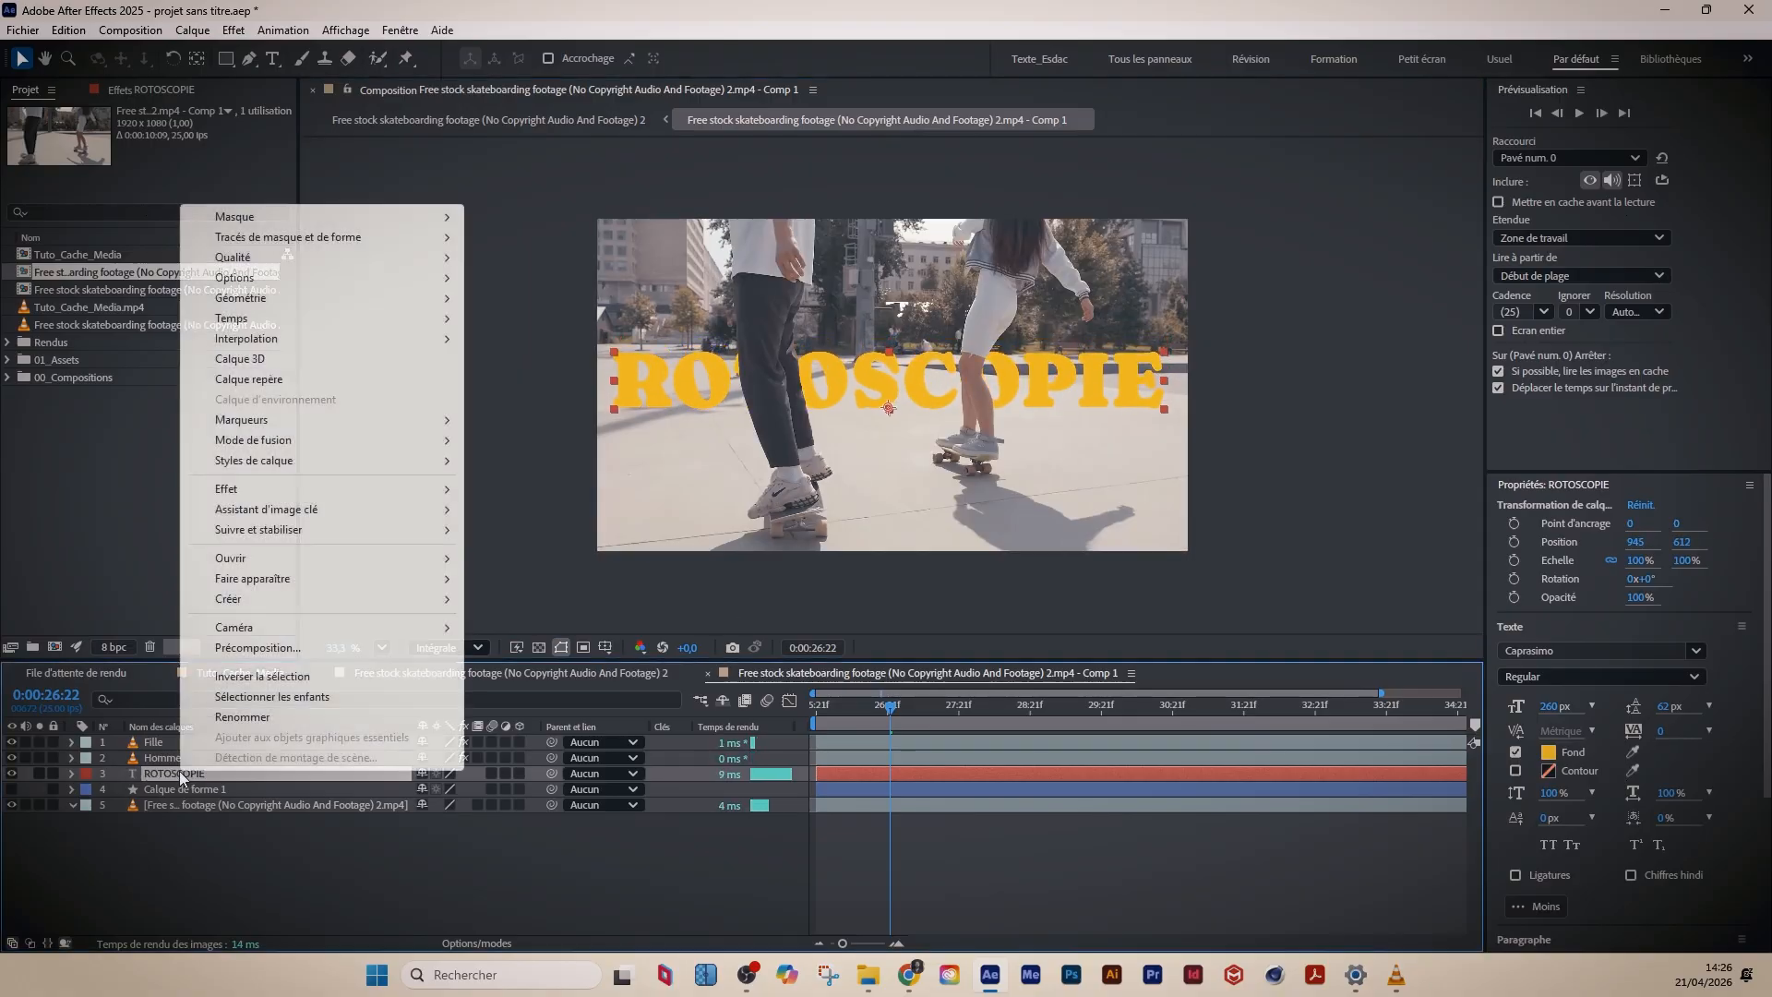
pyautogui.click(258, 648)
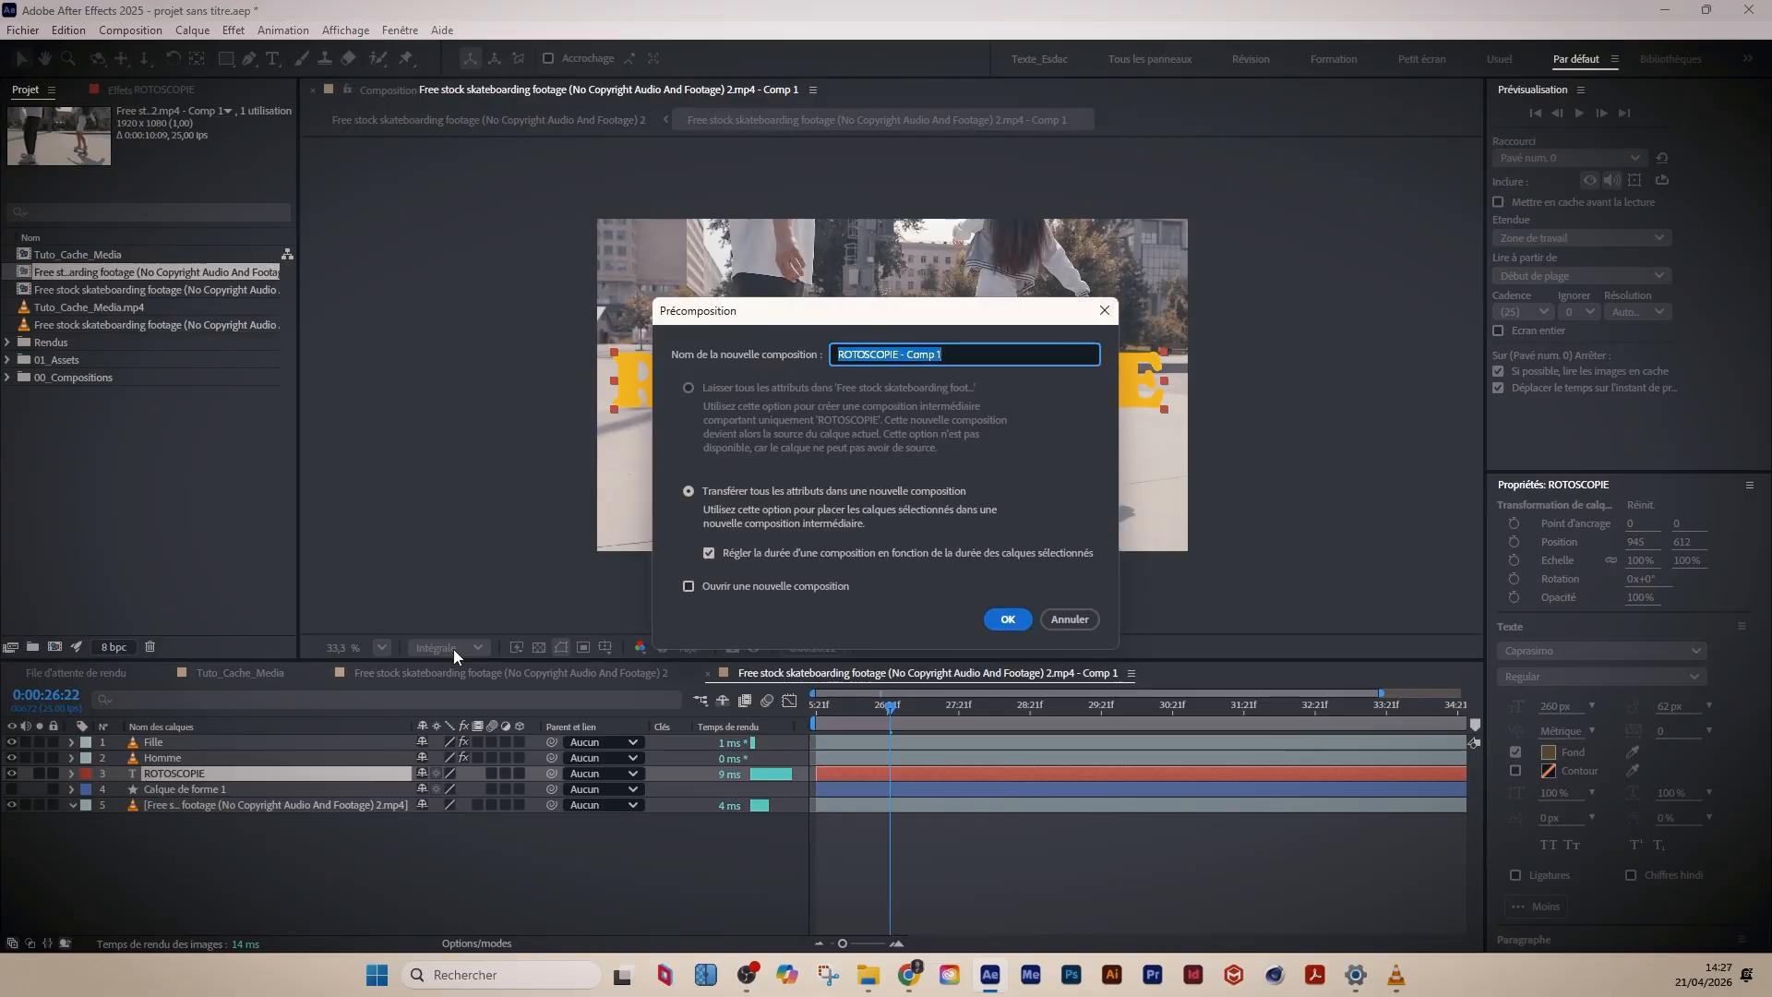
pyautogui.write('Titrage')
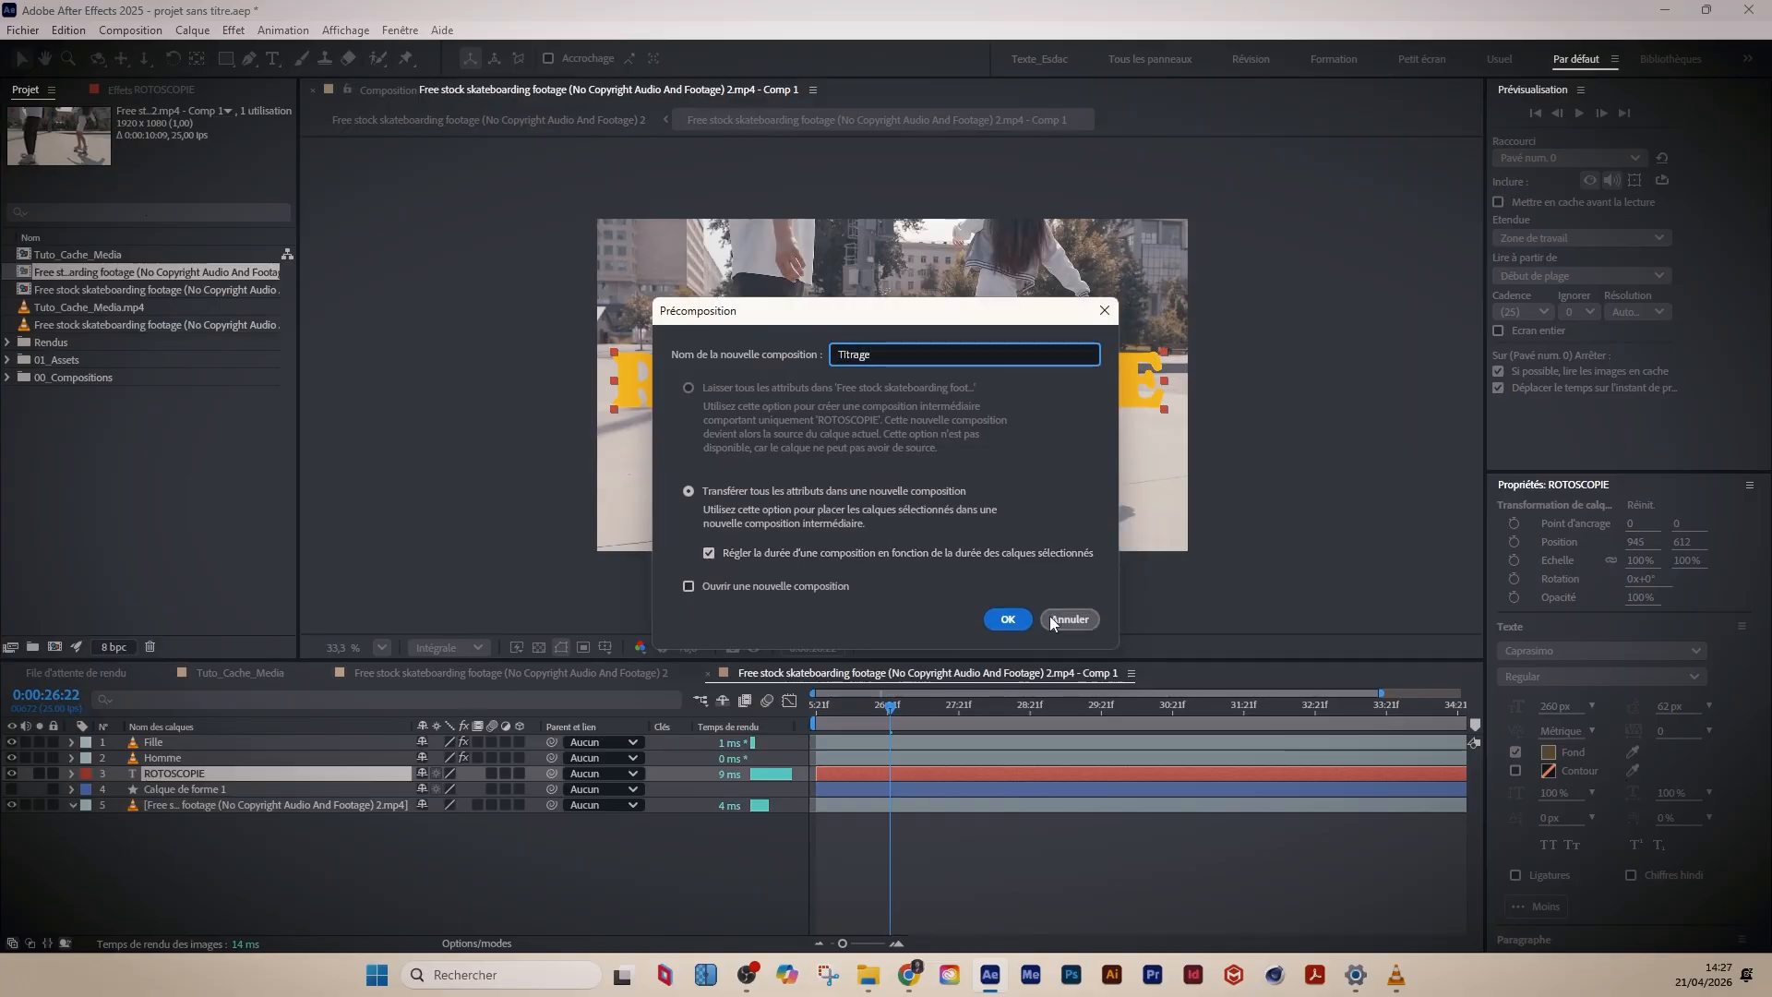
pyautogui.click(1008, 619)
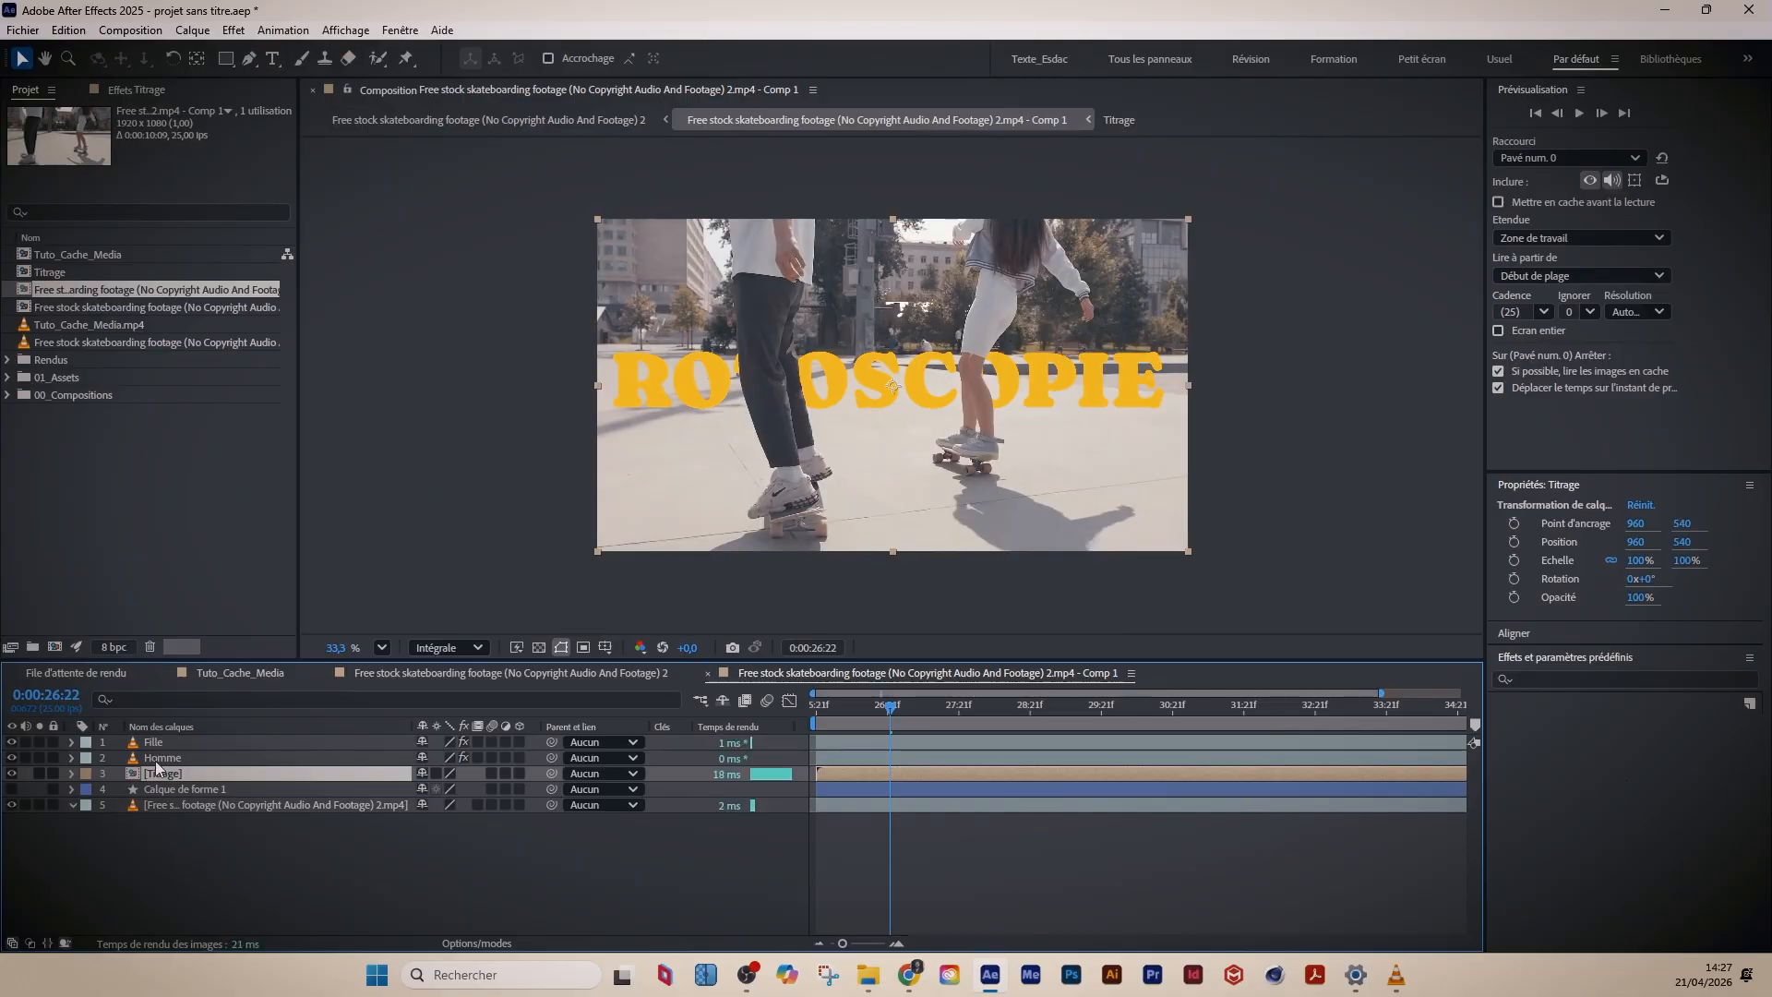
pyautogui.doubleClick(163, 776)
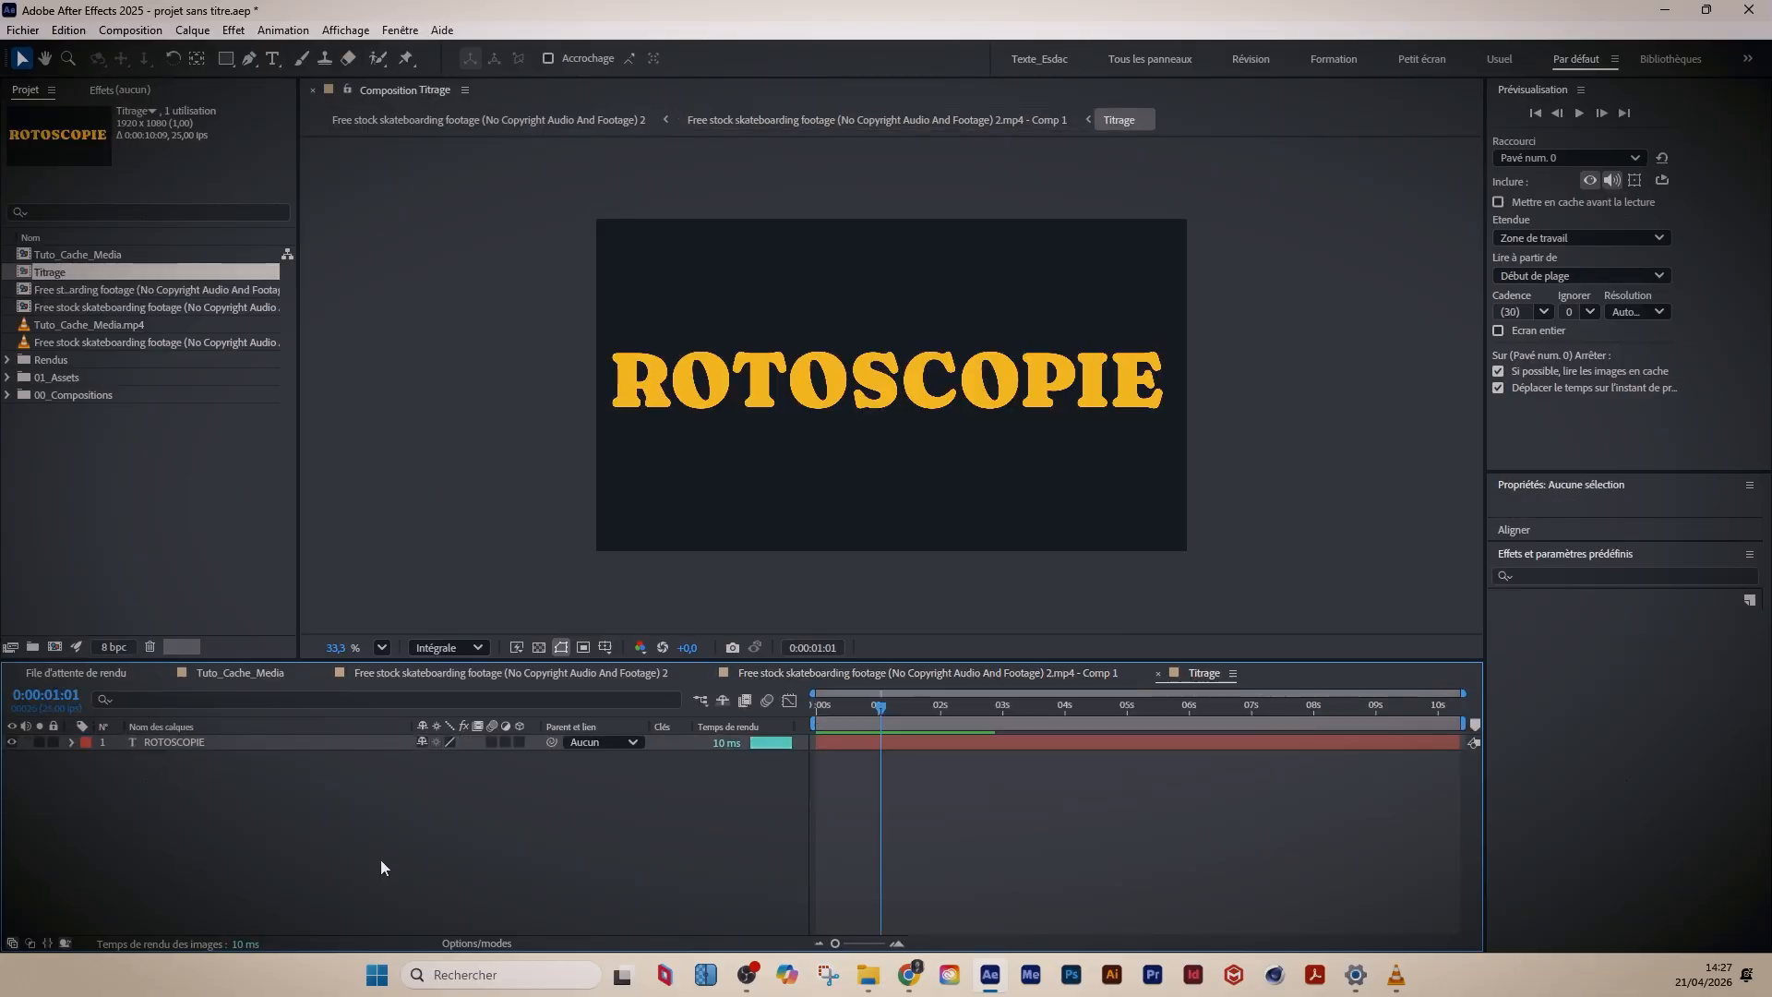
# - Open the Motion Tools script for the ROTOSCOPIE layer and dock it as a narrow panel beside the Composition viewer
pyautogui.click(190, 742)
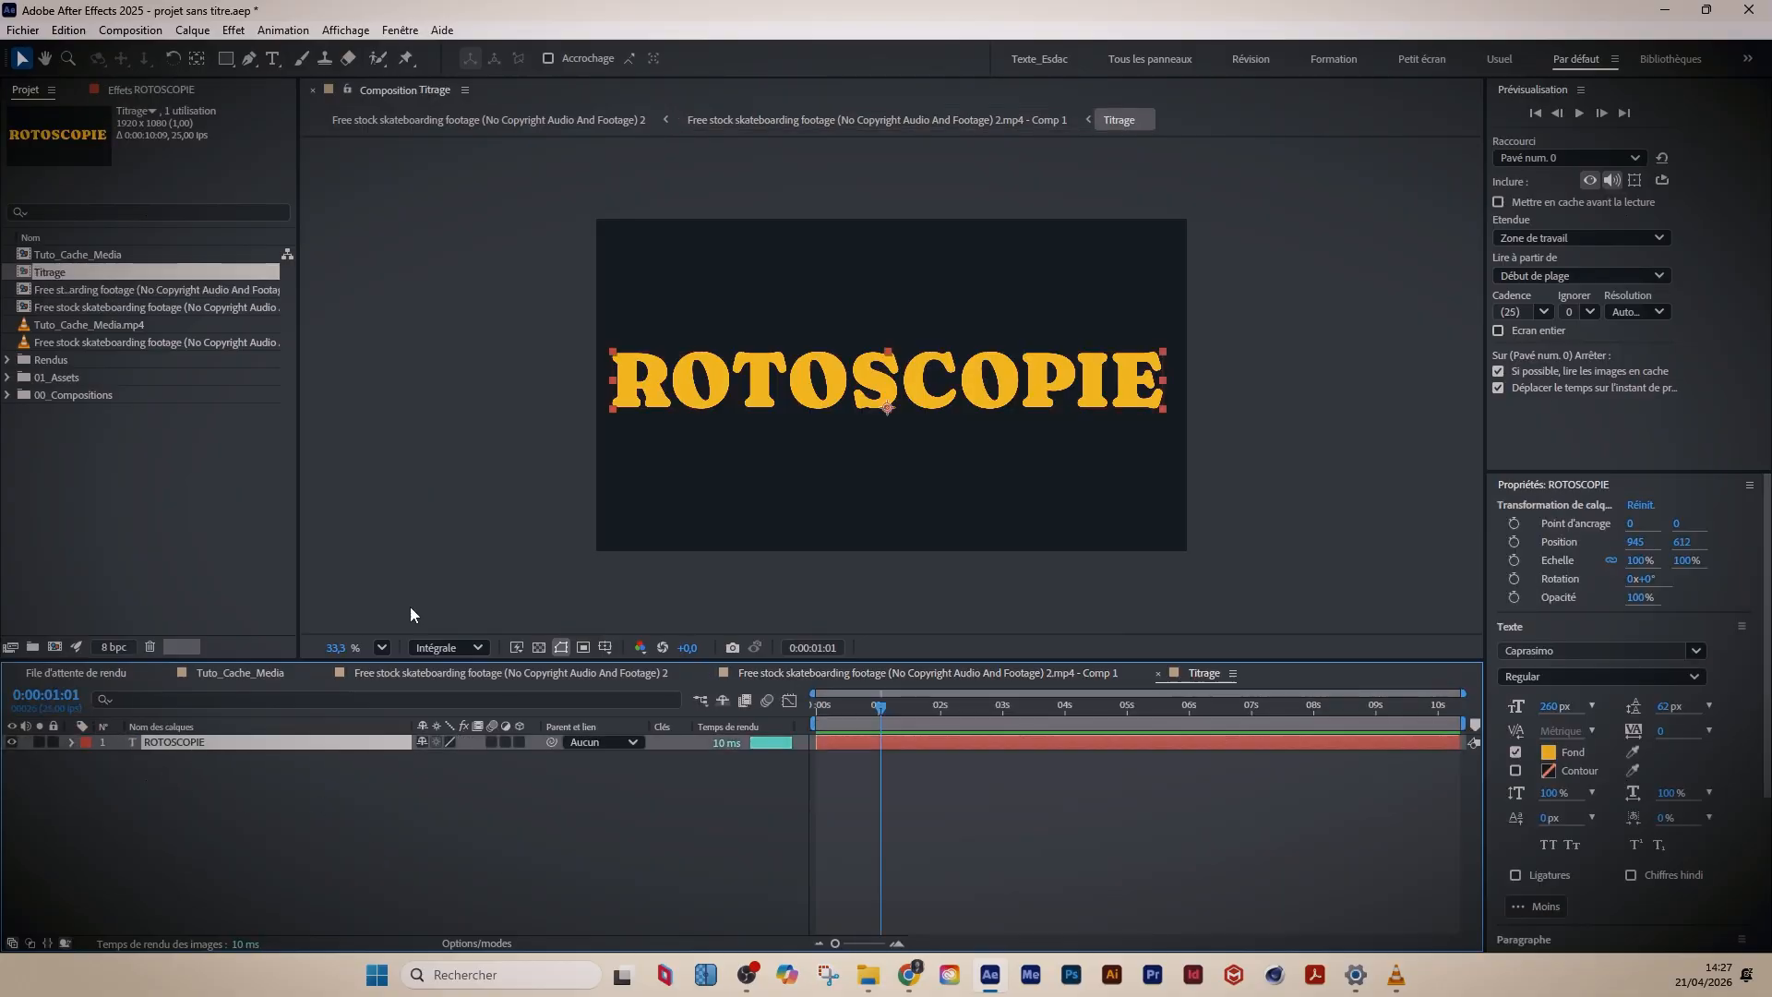
pyautogui.click(410, 33)
pyautogui.moveTo(283, 35)
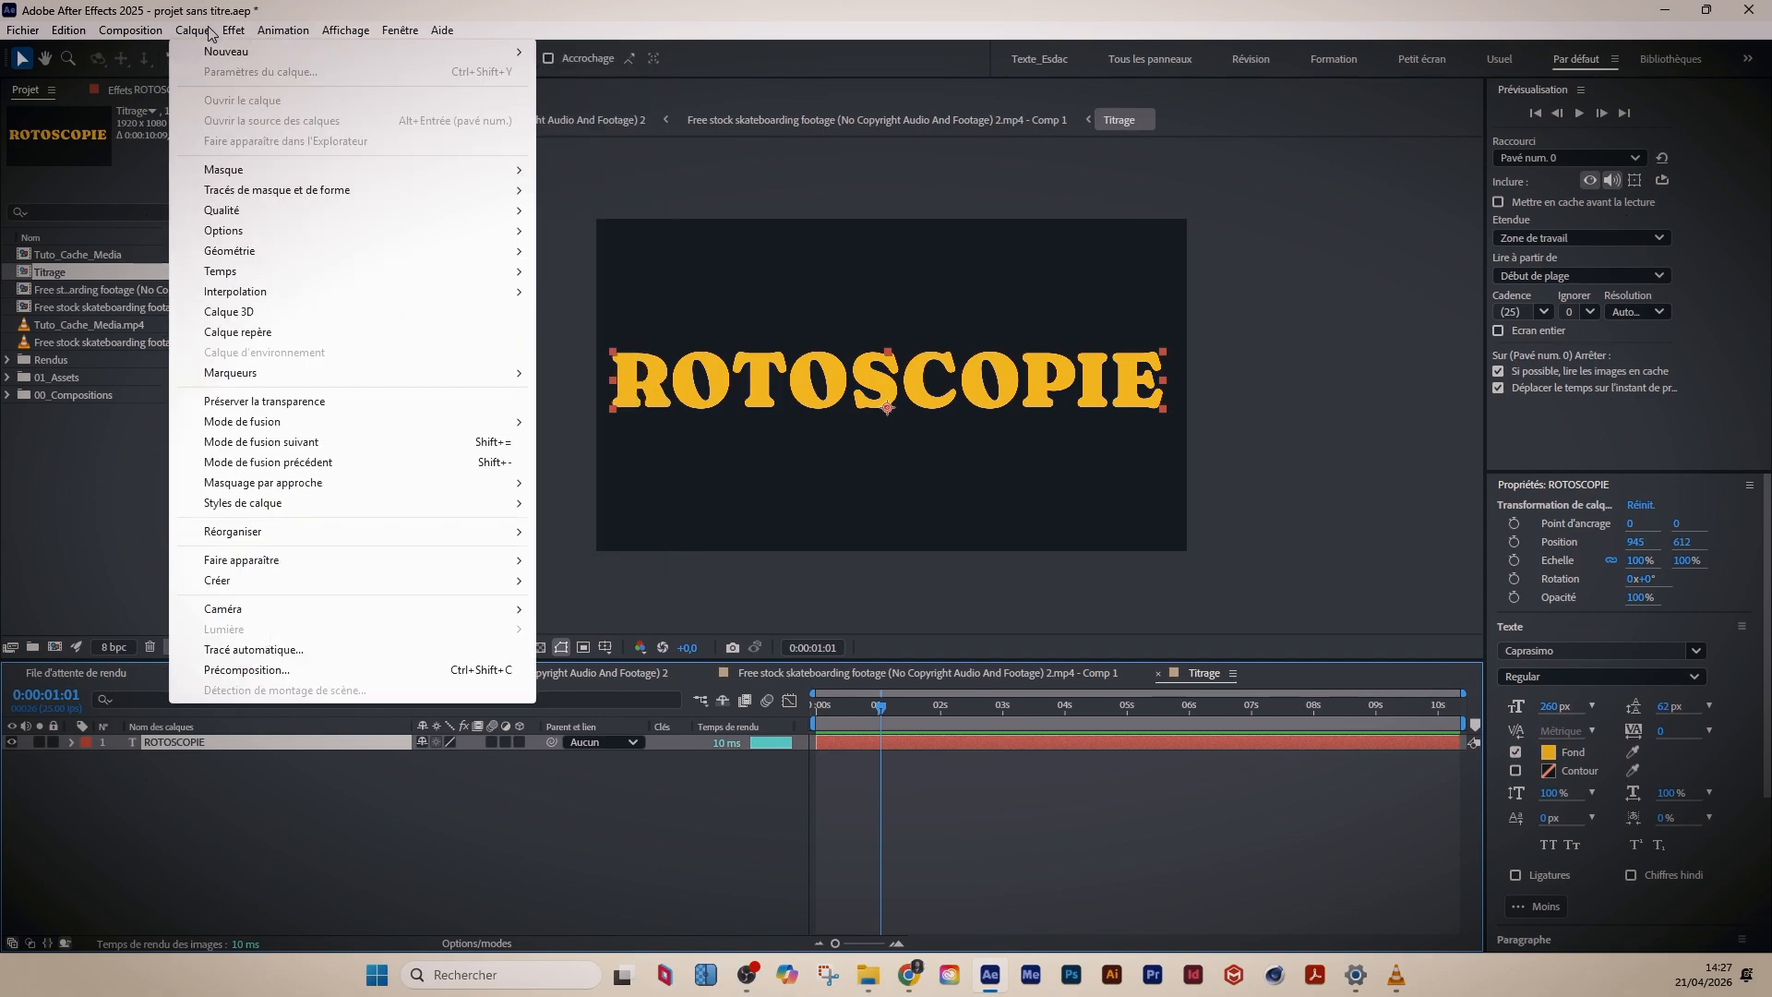
pyautogui.moveTo(399, 35)
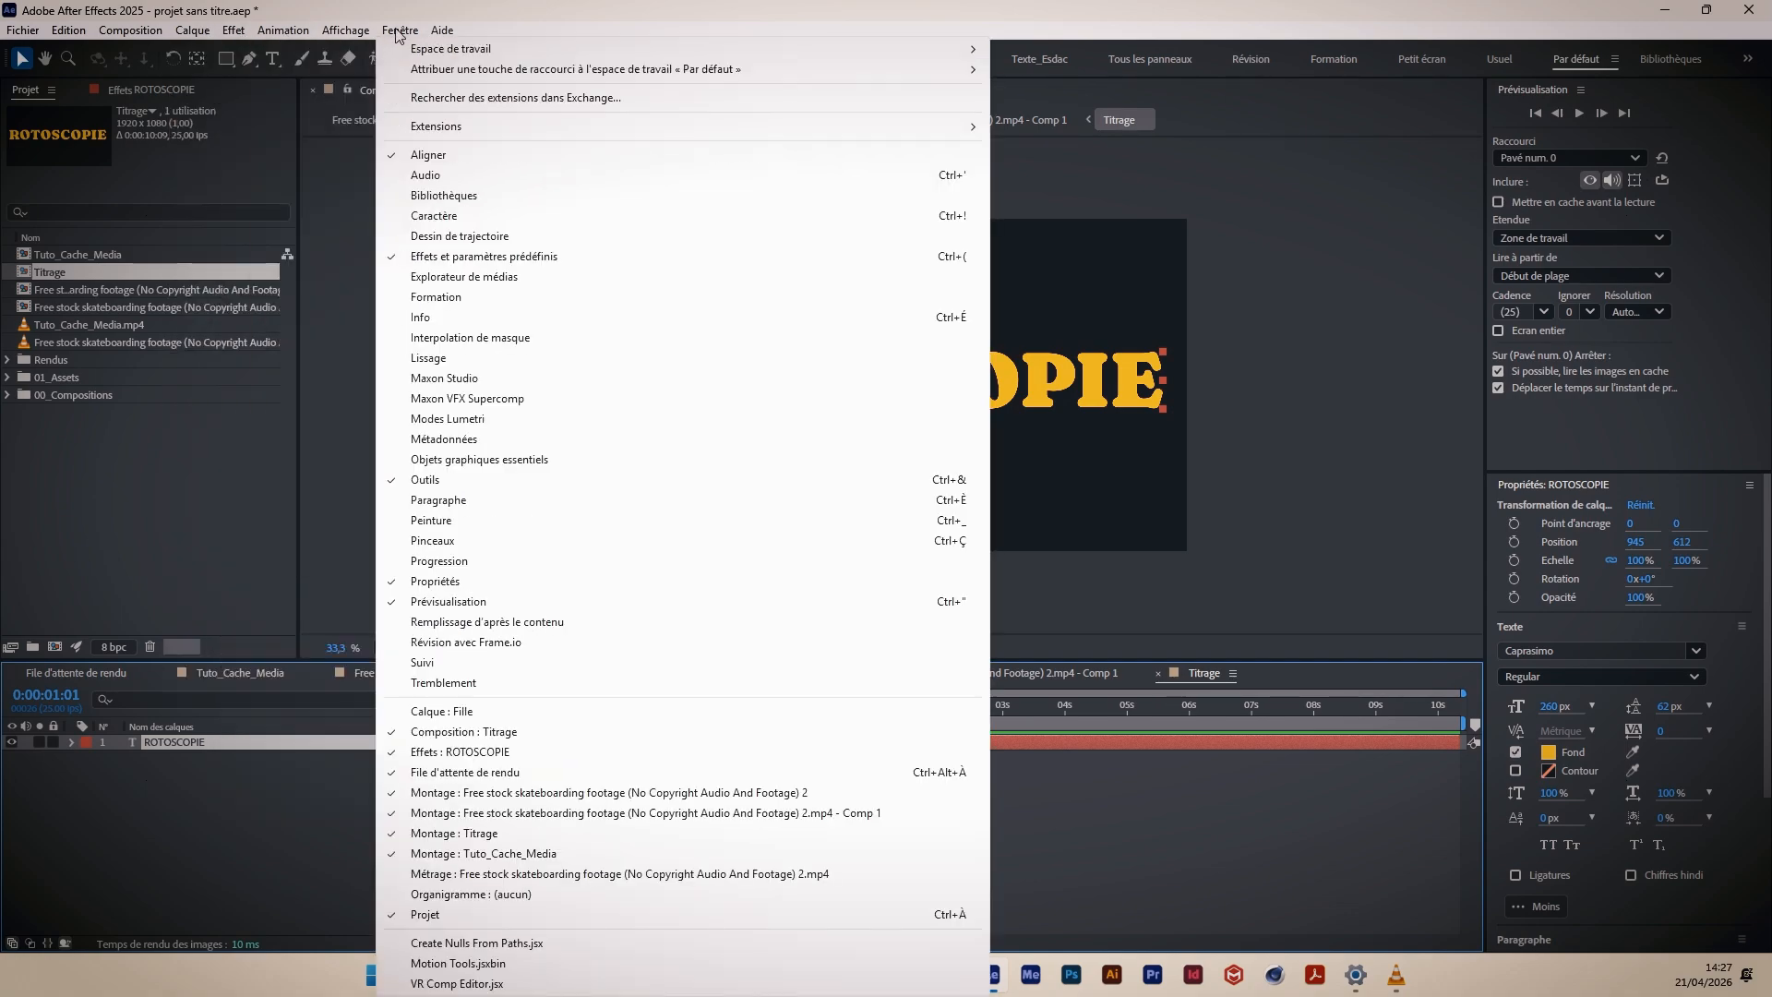
pyautogui.click(481, 966)
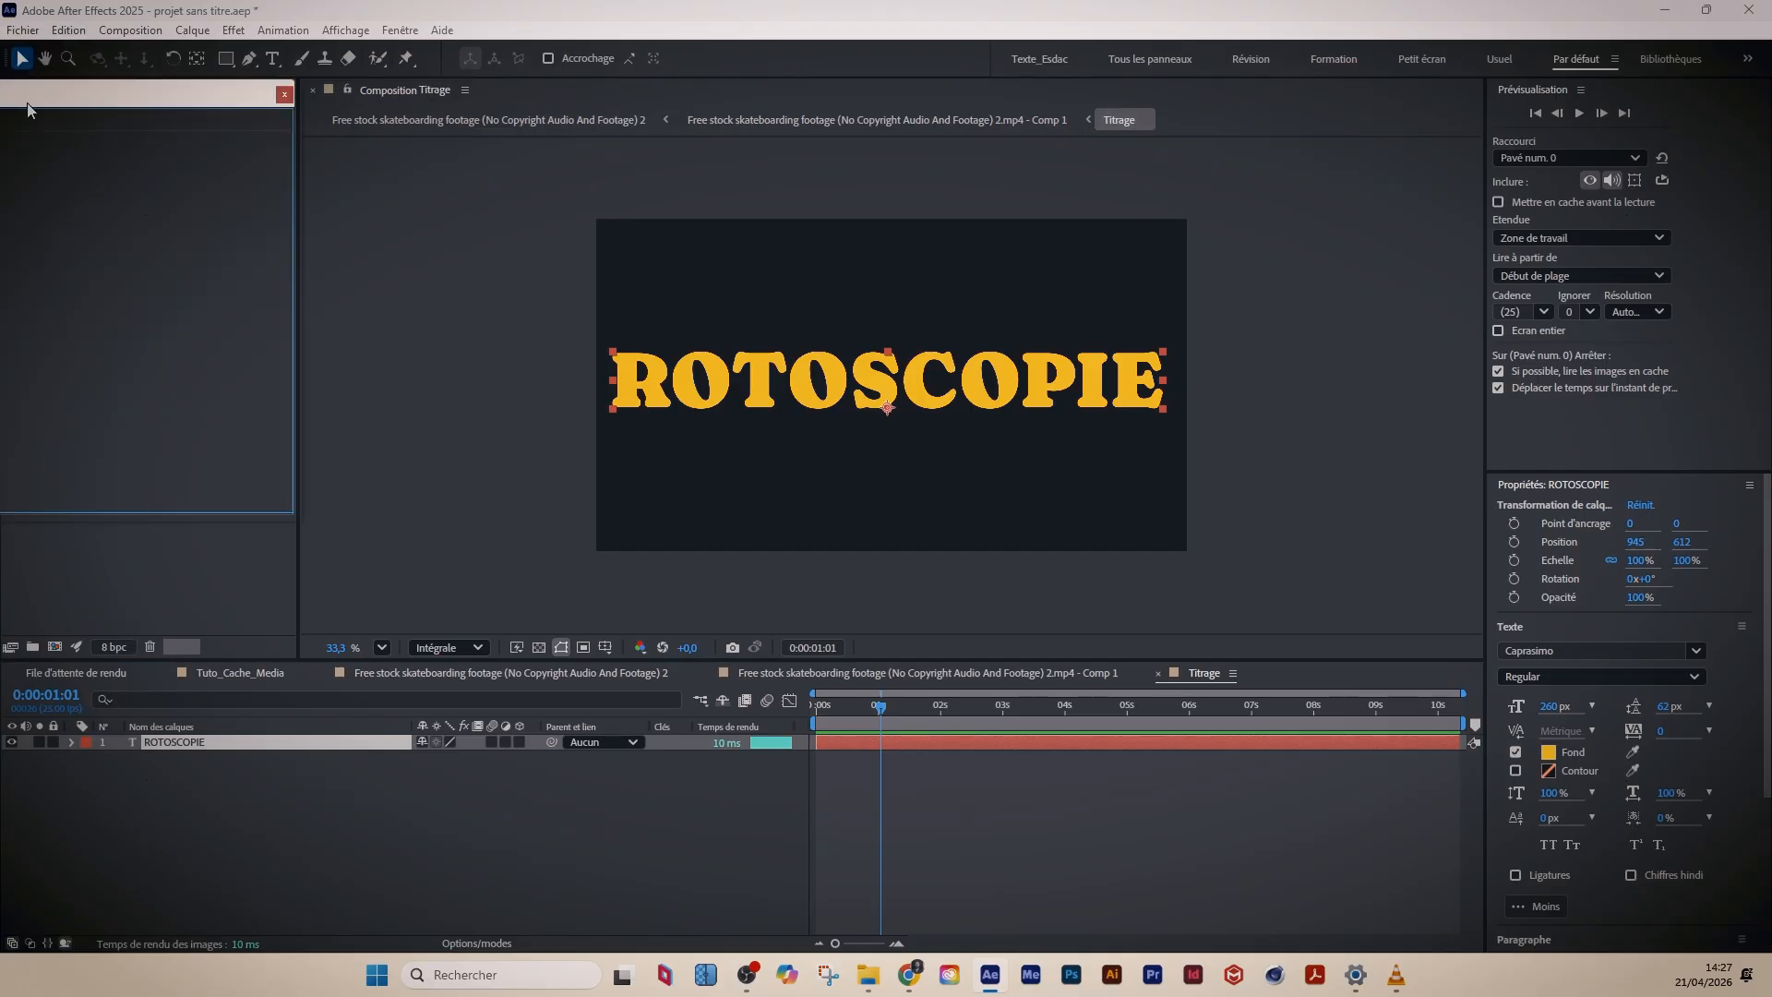
pyautogui.moveTo(542, 197); pyautogui.dragTo(667, 214)
pyautogui.moveTo(416, 232); pyautogui.dragTo(1452, 368)
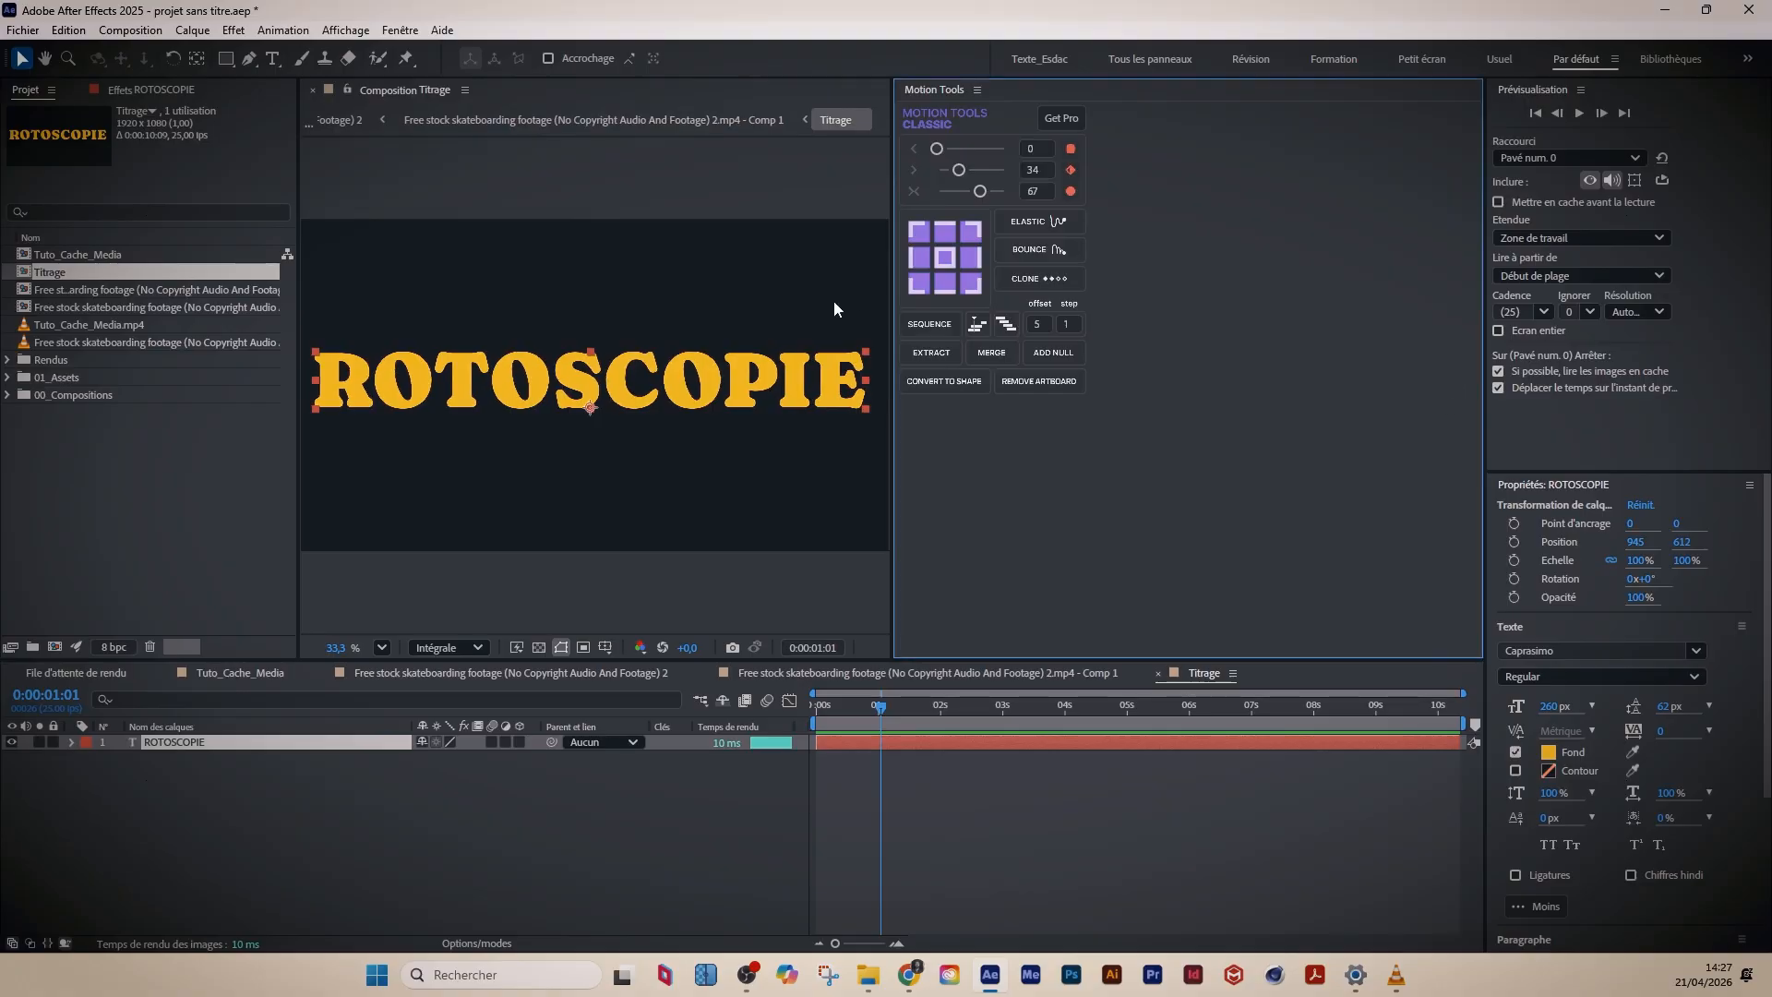
pyautogui.moveTo(893, 287); pyautogui.dragTo(1237, 296)
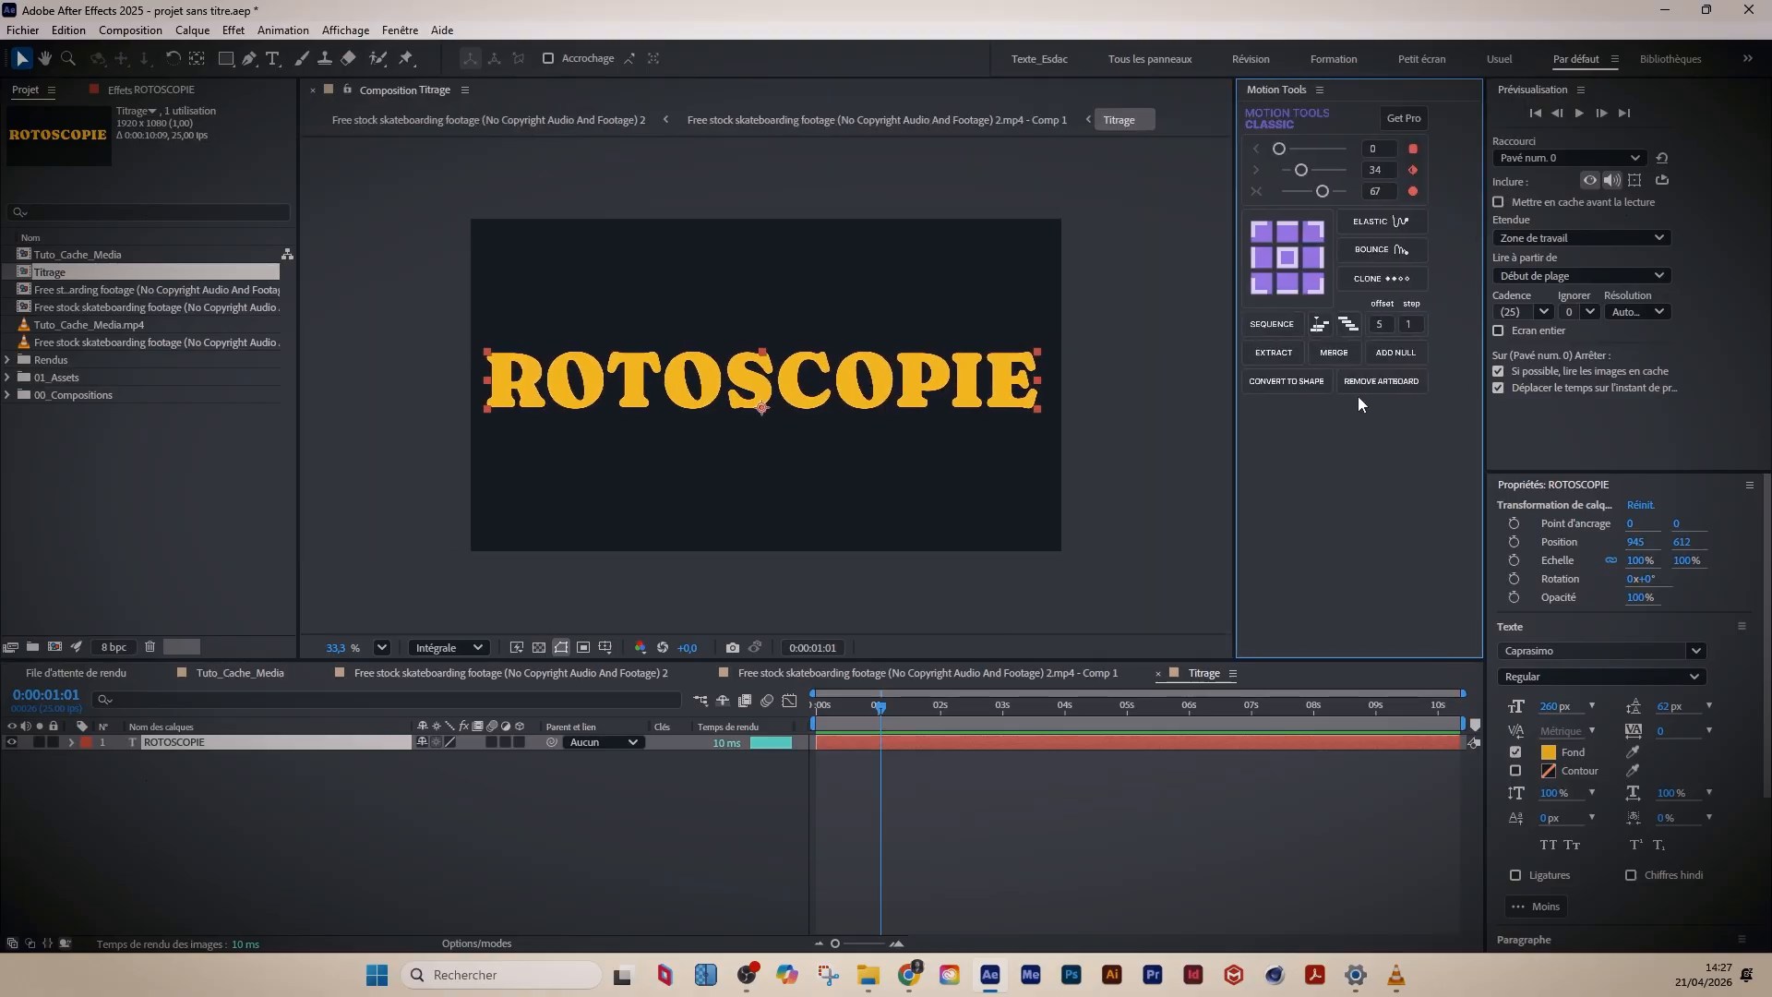
# - Try to extract the individual letters directly from the ROTOSCOPIE text layer with Motion Tools
pyautogui.click(1273, 353)
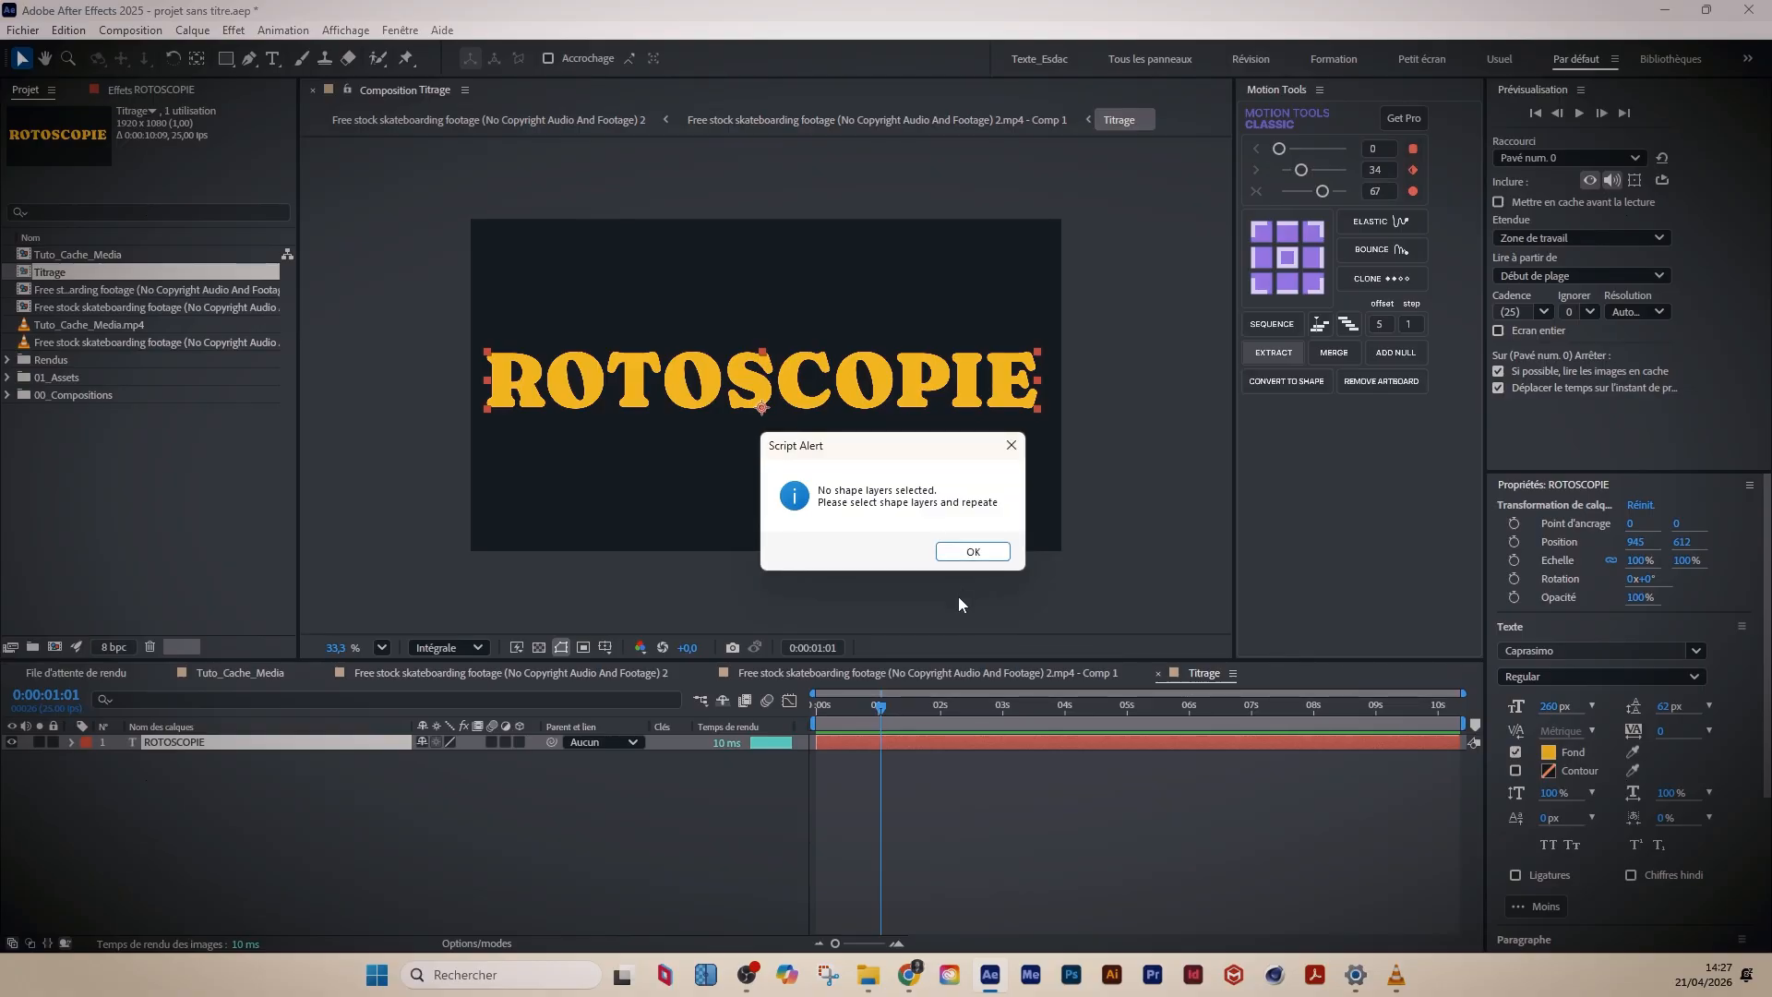
pyautogui.click(976, 561)
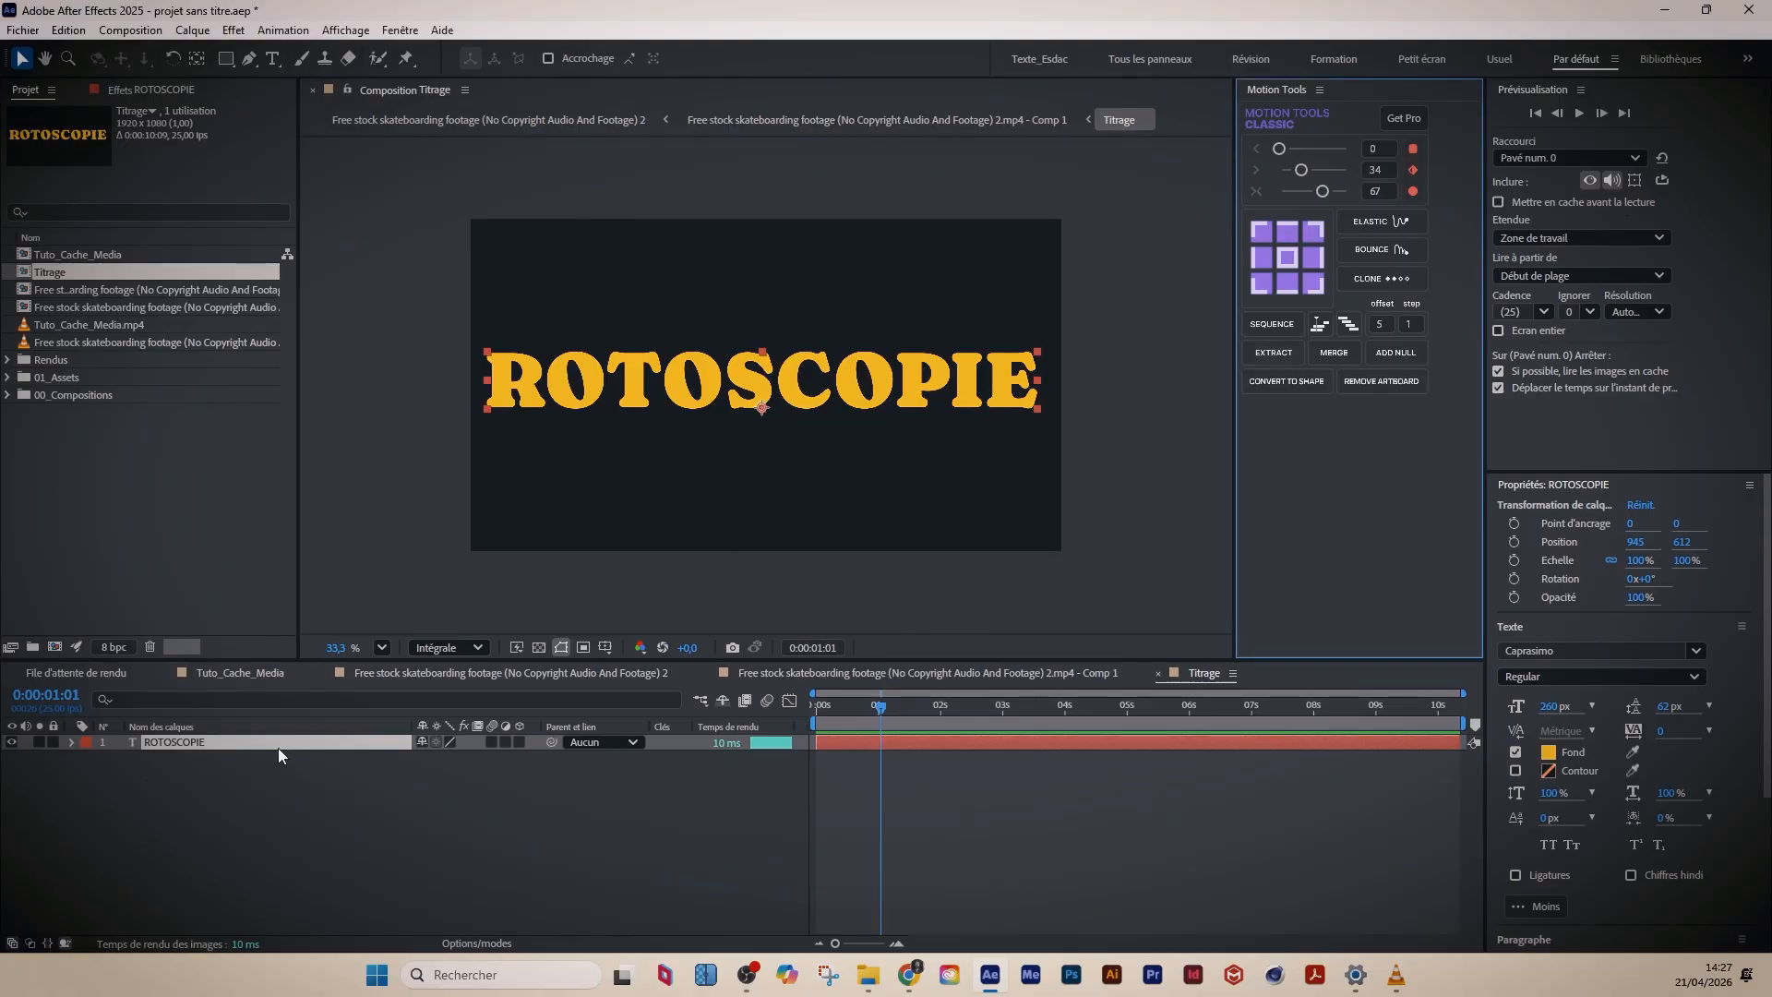
pyautogui.click(1275, 355)
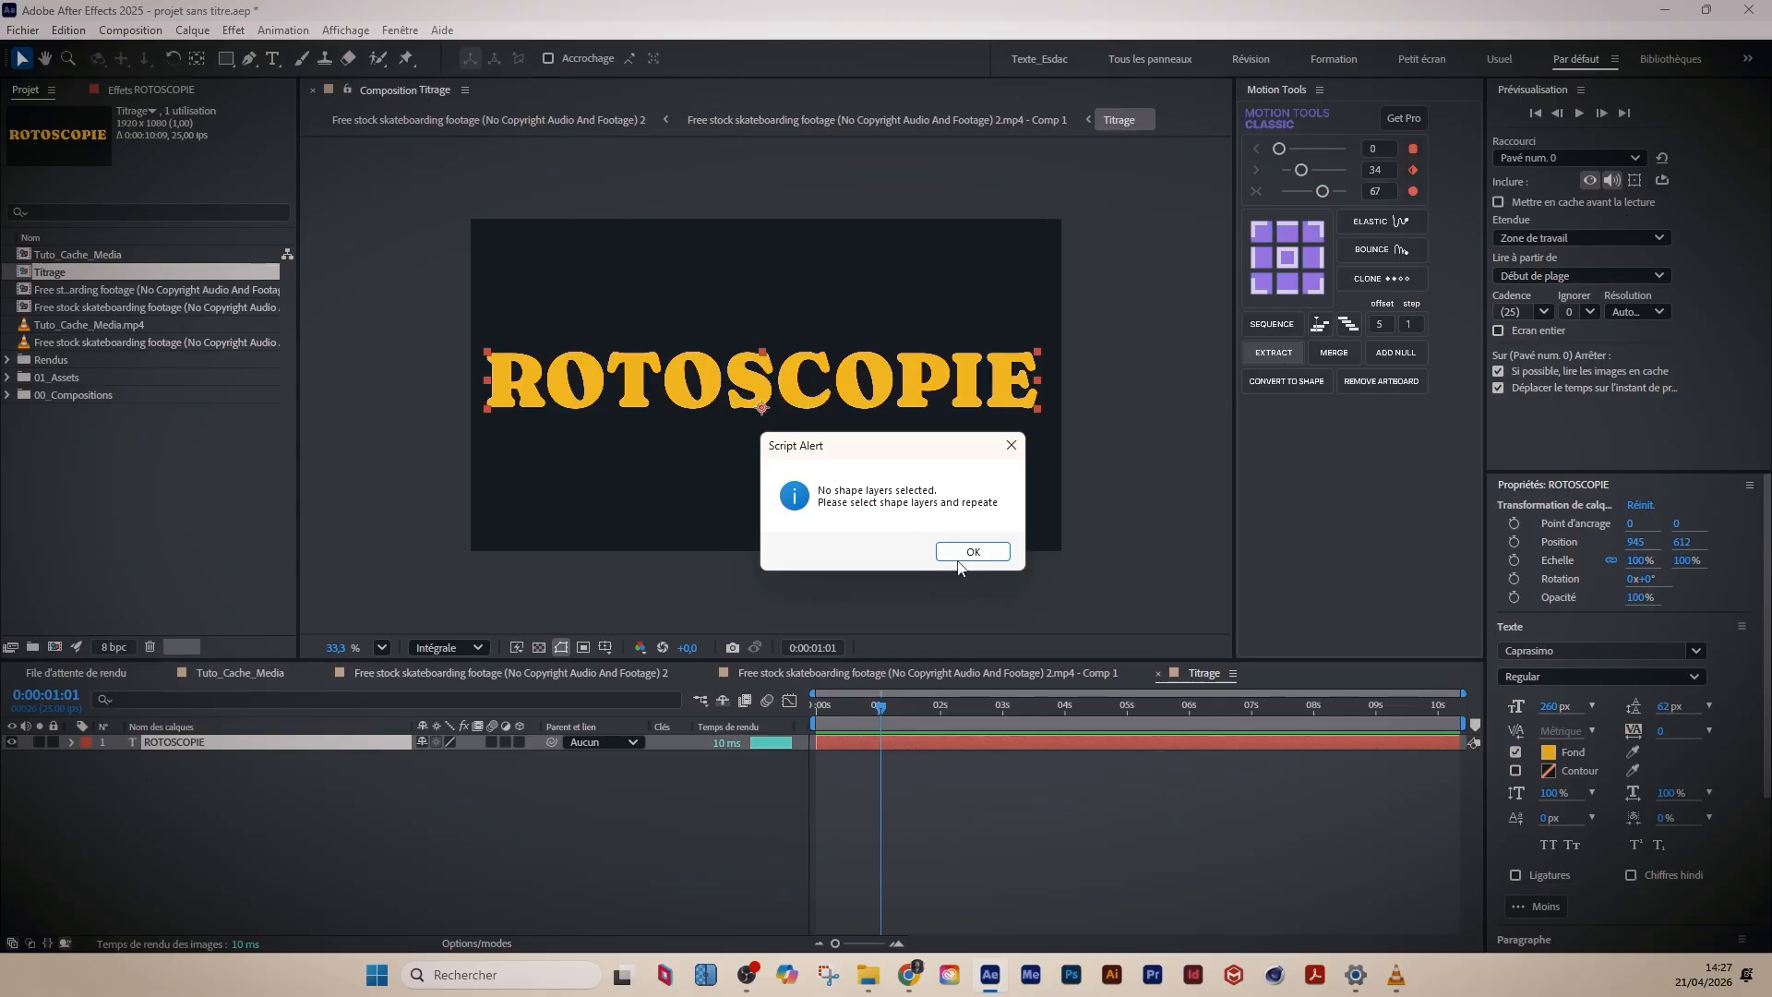
pyautogui.press('Return')
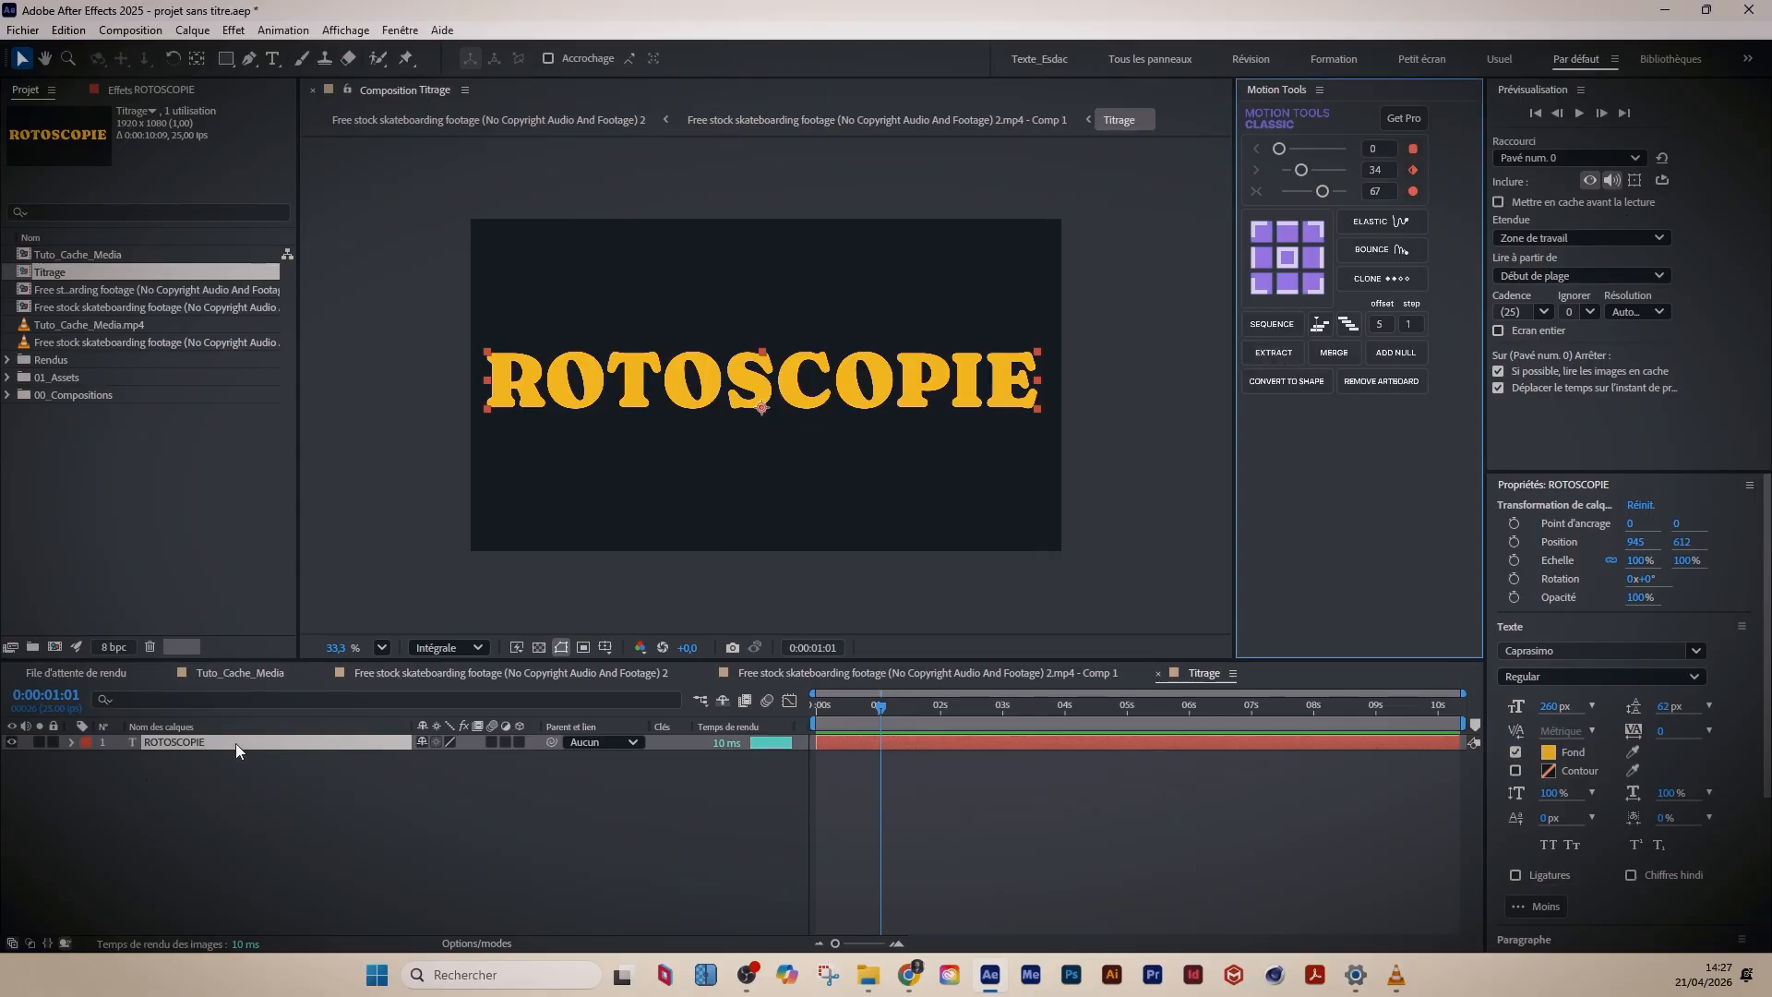
# - Return the playhead to 0:00:00:00 and try to convert the ROTOSCOPIE text to shapes with Motion Tools
pyautogui.click(1293, 386)
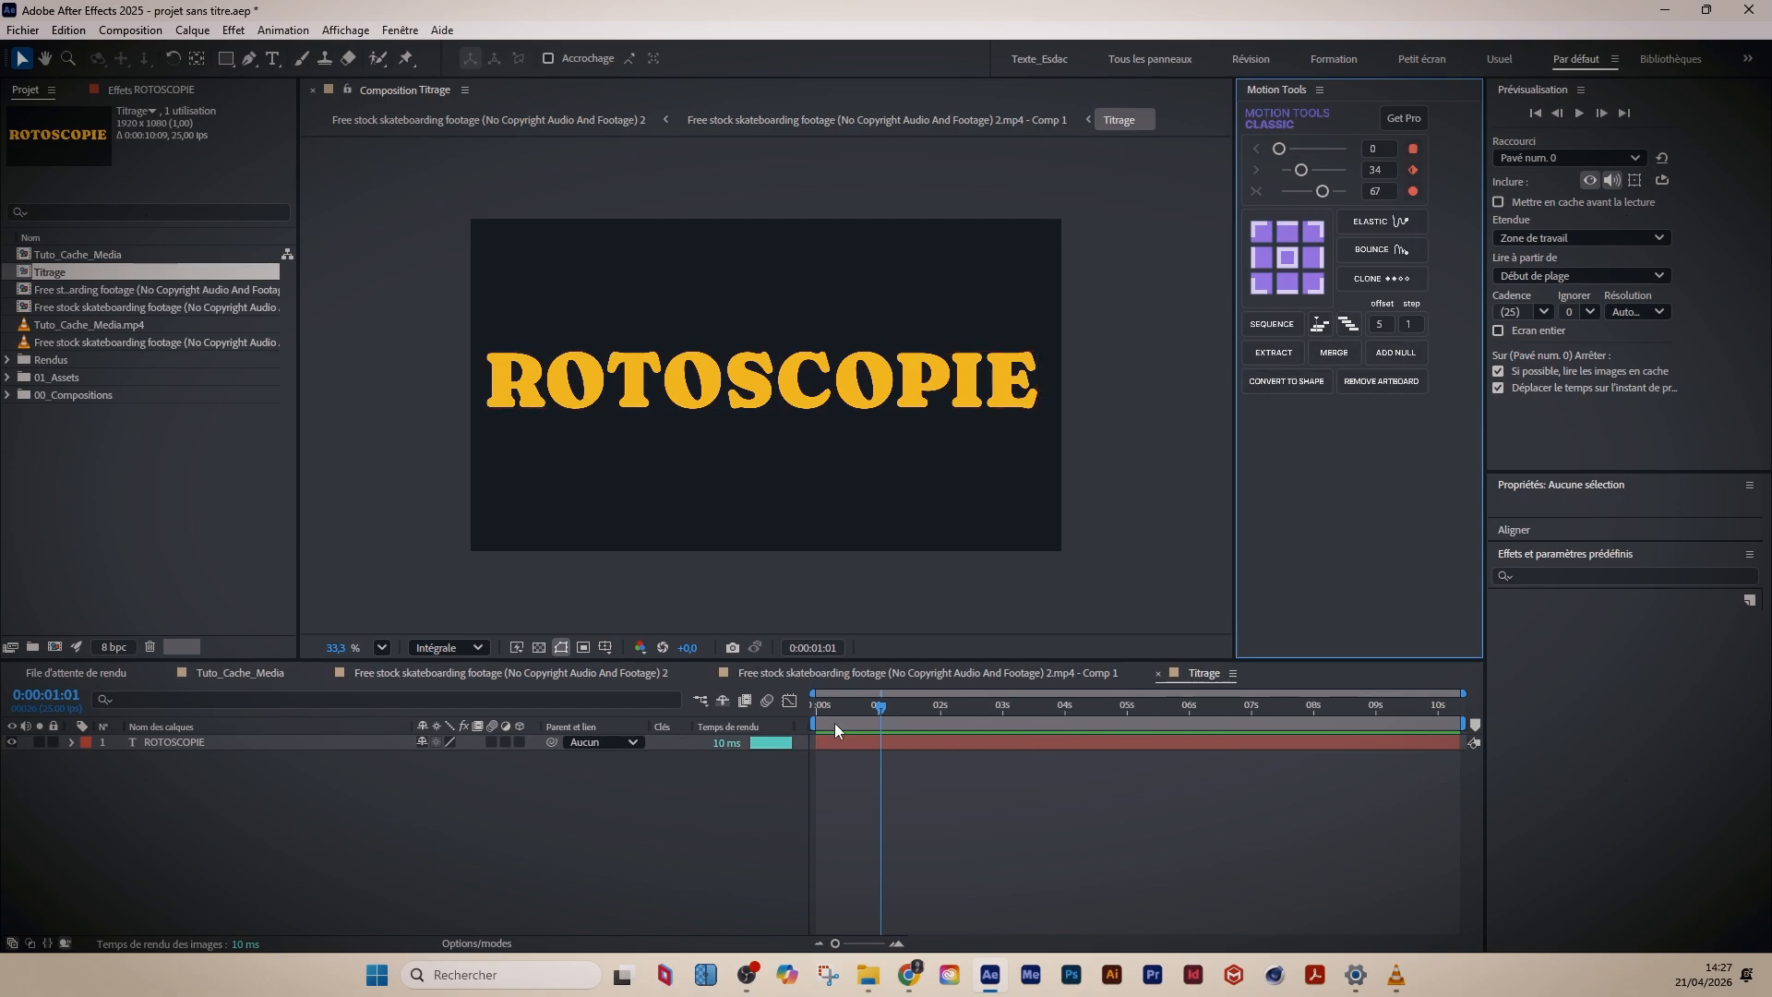
pyautogui.moveTo(868, 710); pyautogui.dragTo(768, 727)
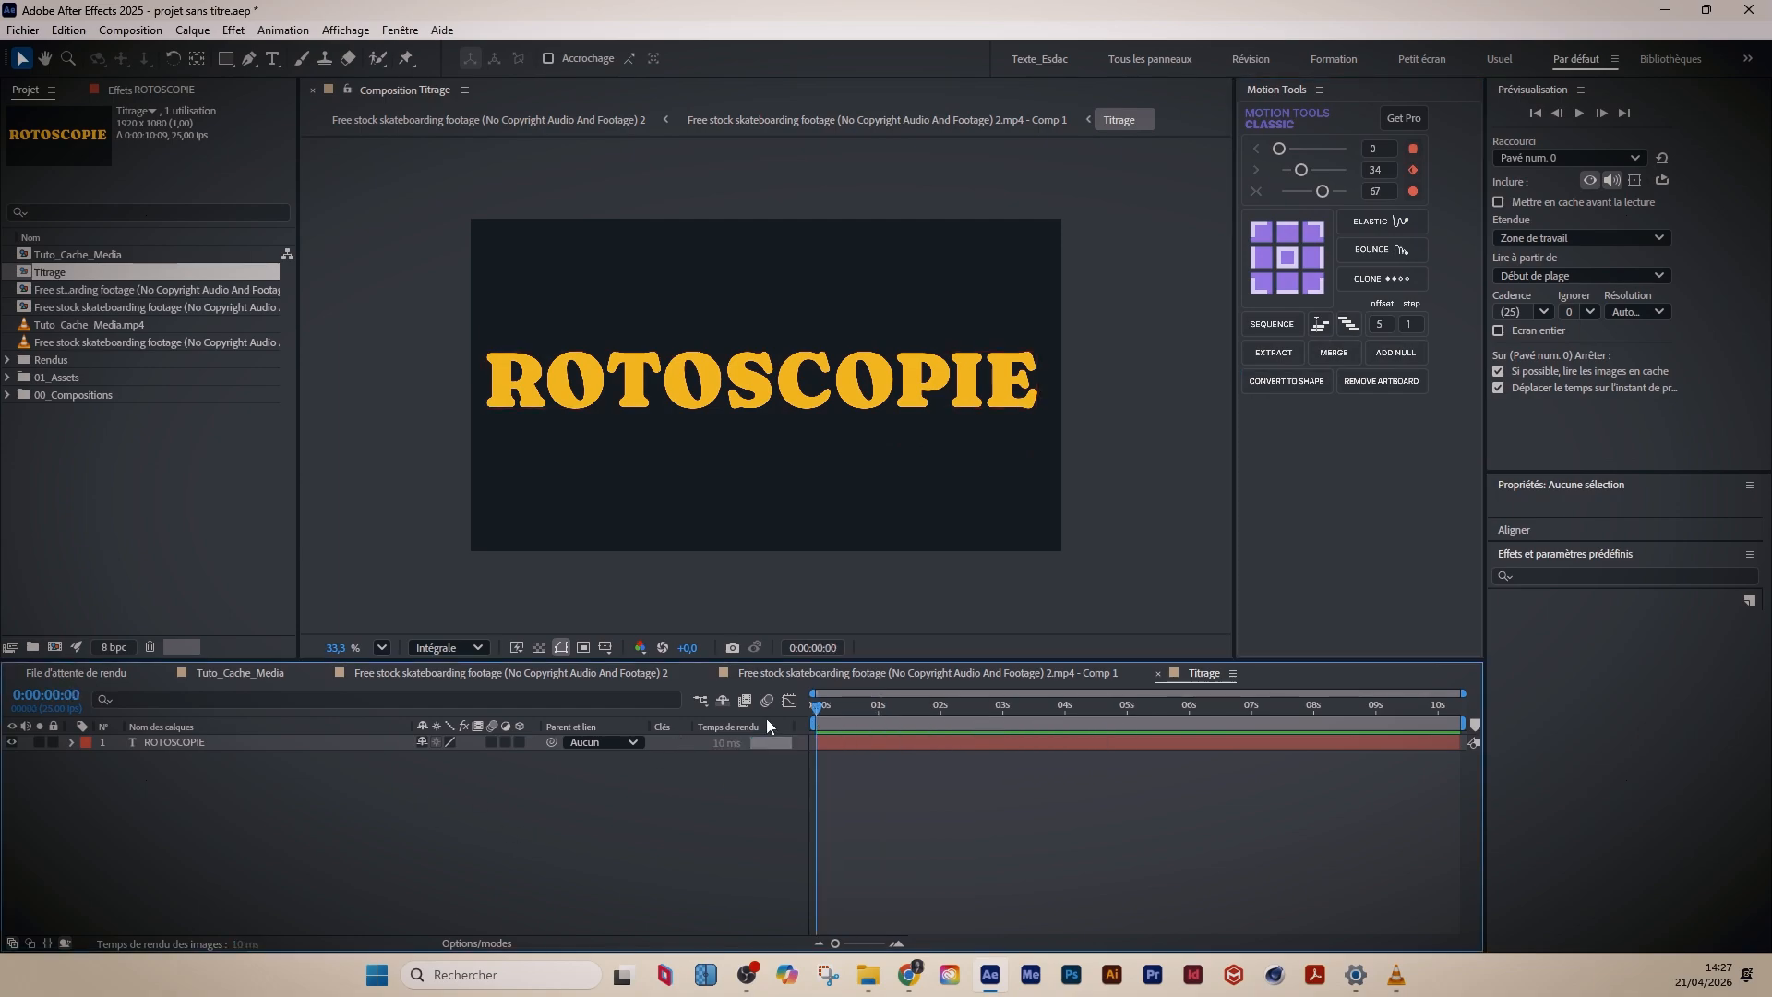
pyautogui.click(767, 742)
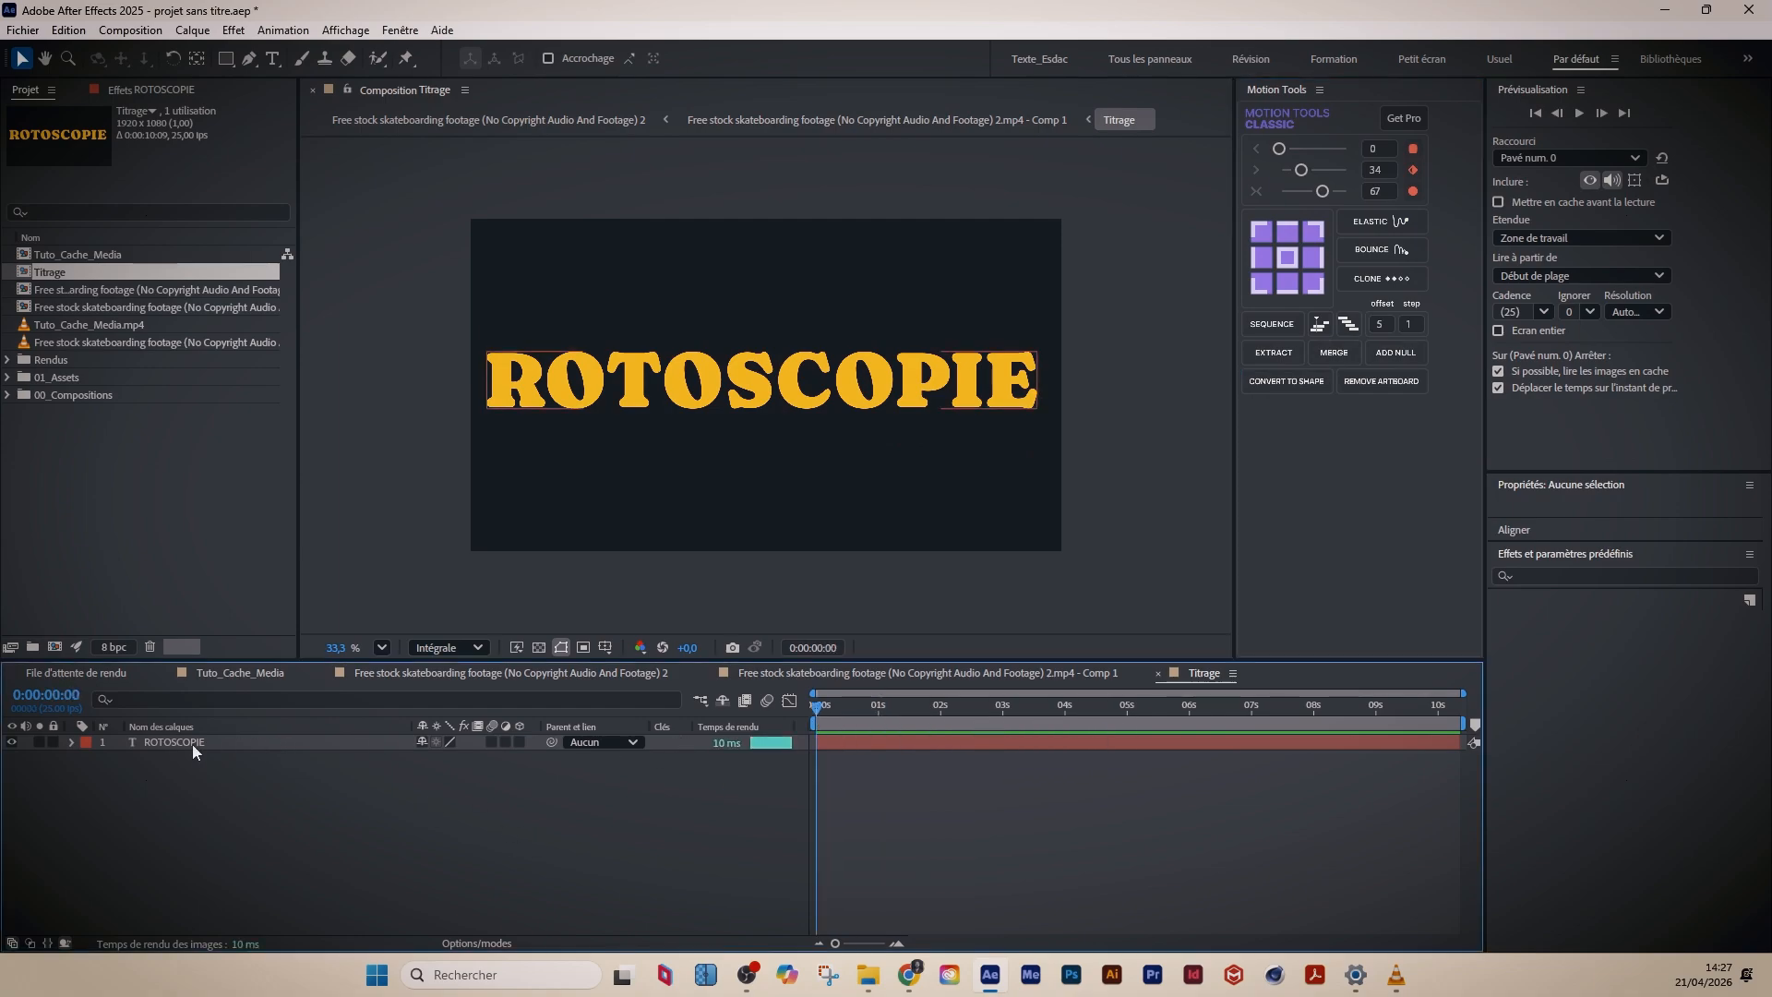
pyautogui.click(1293, 381)
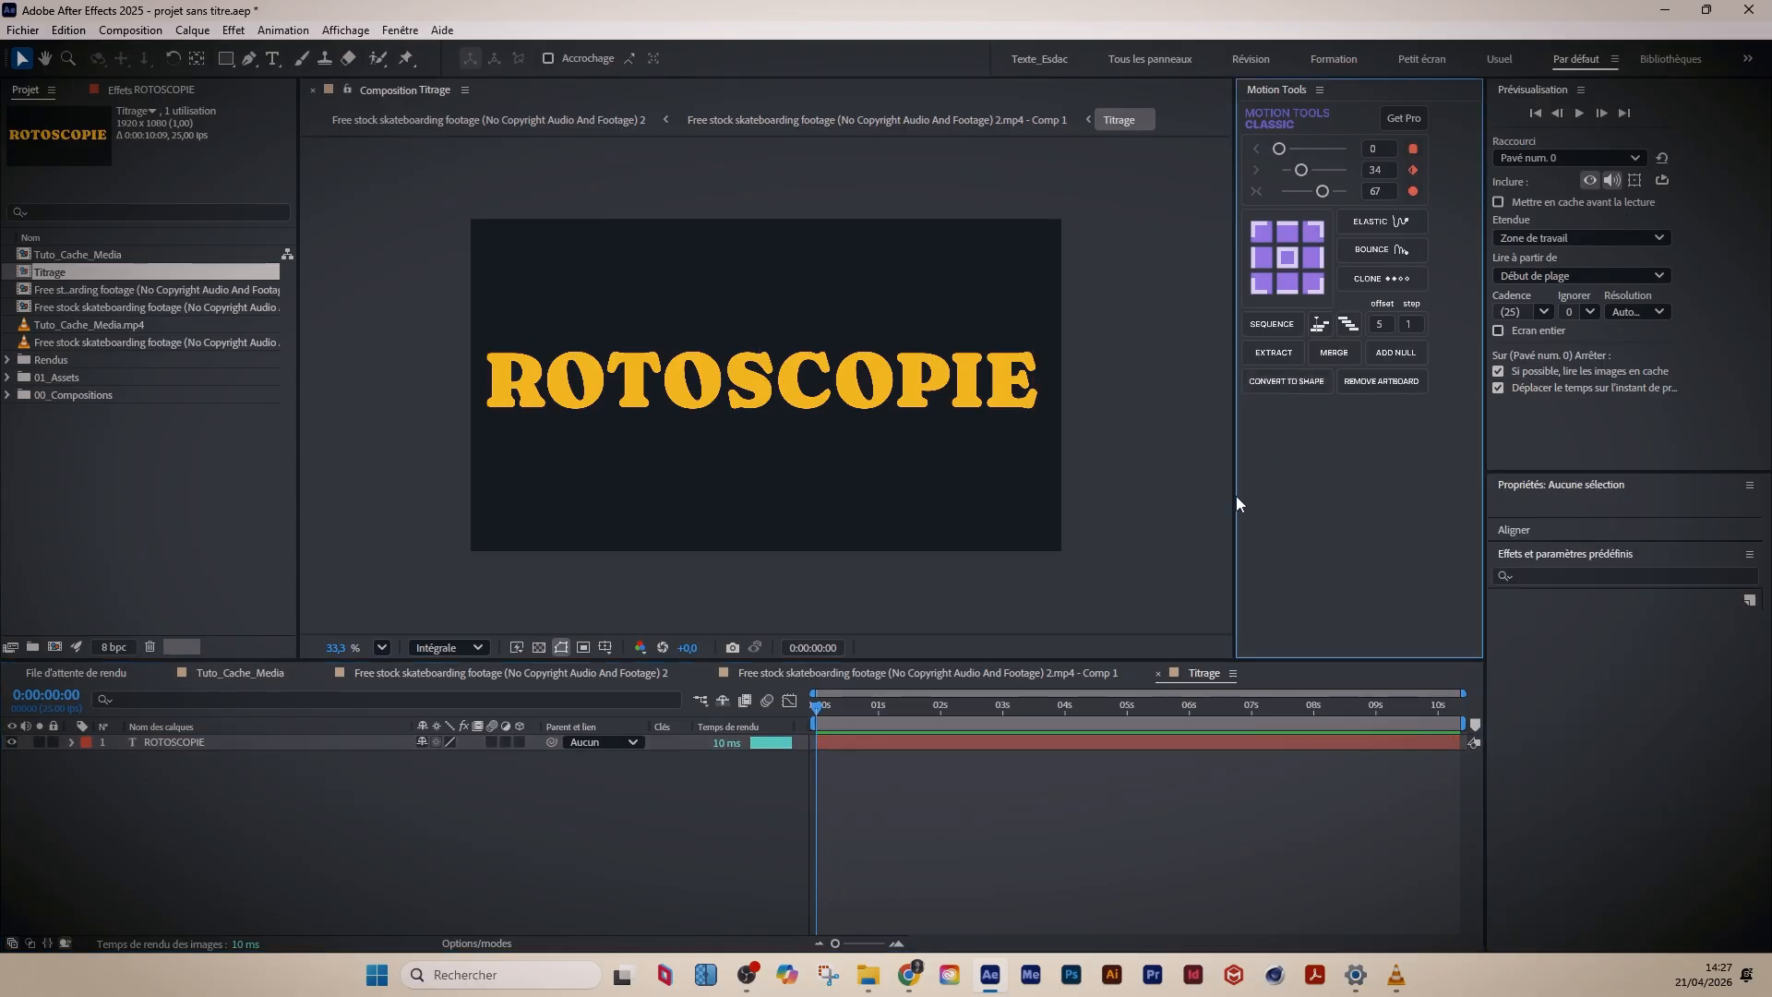
# - Create shapes from the ROTOSCOPIE text layer and extract them into separate letter layers with Motion Tools
pyautogui.click(196, 743)
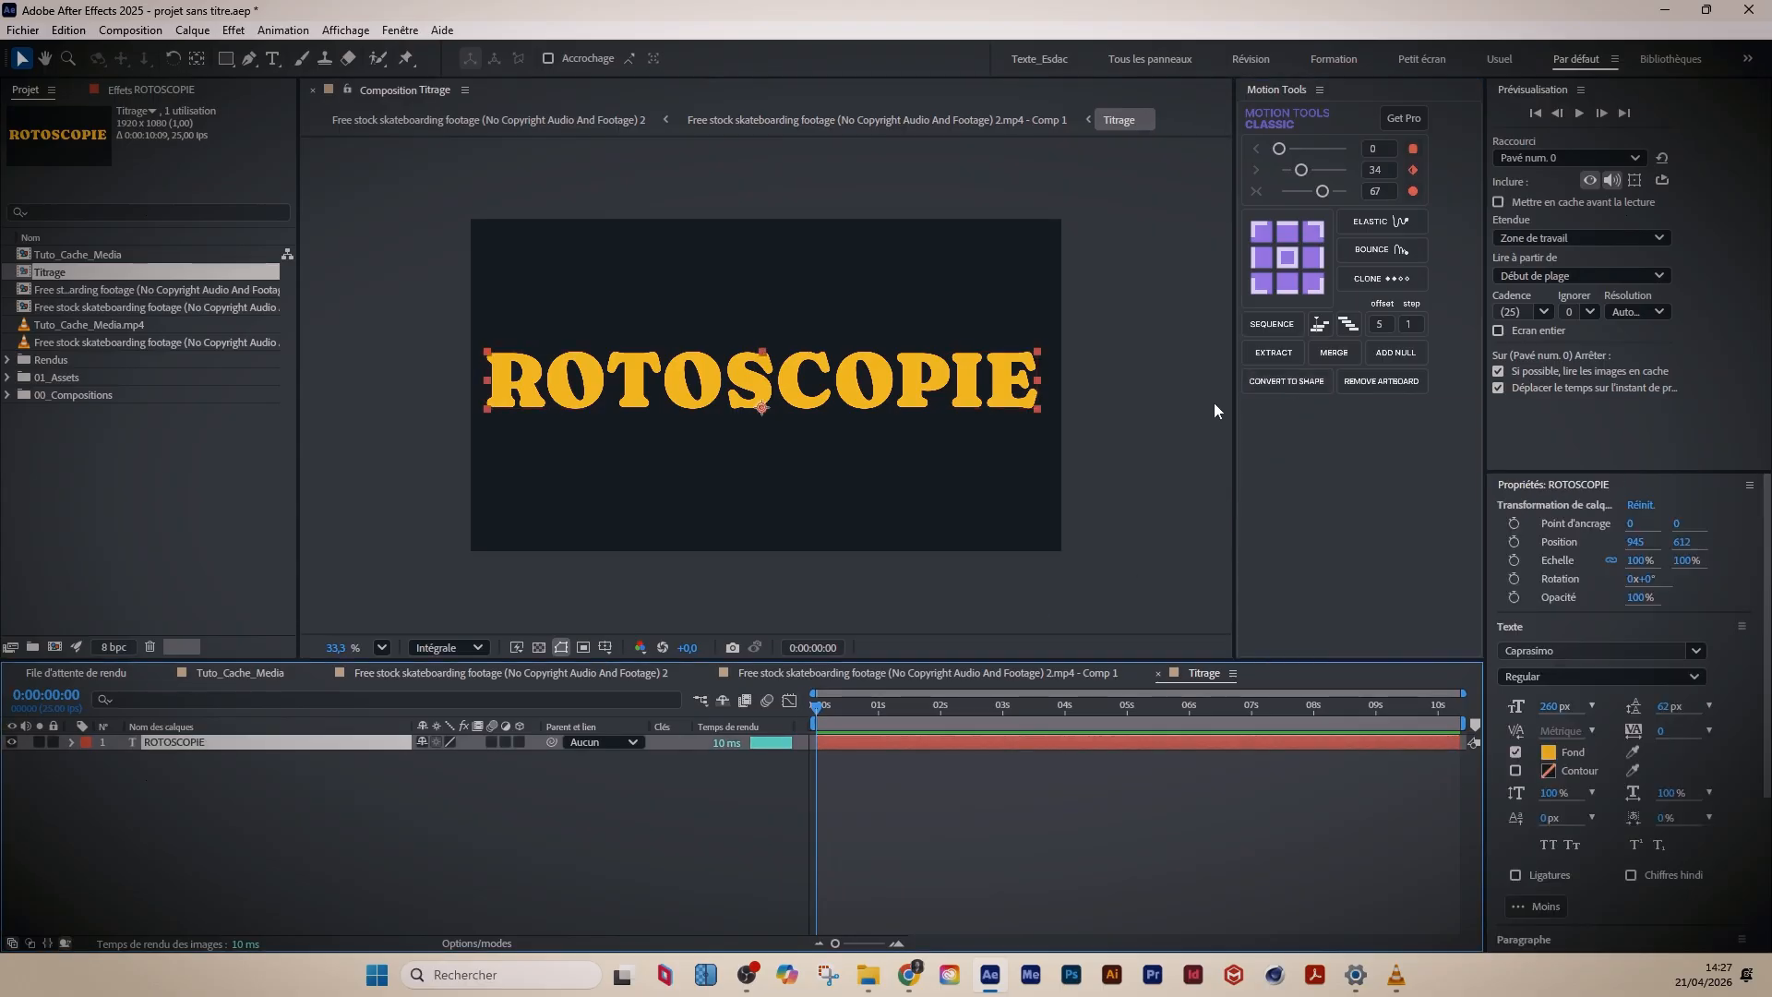
pyautogui.rightClick(163, 743)
pyautogui.moveTo(298, 579)
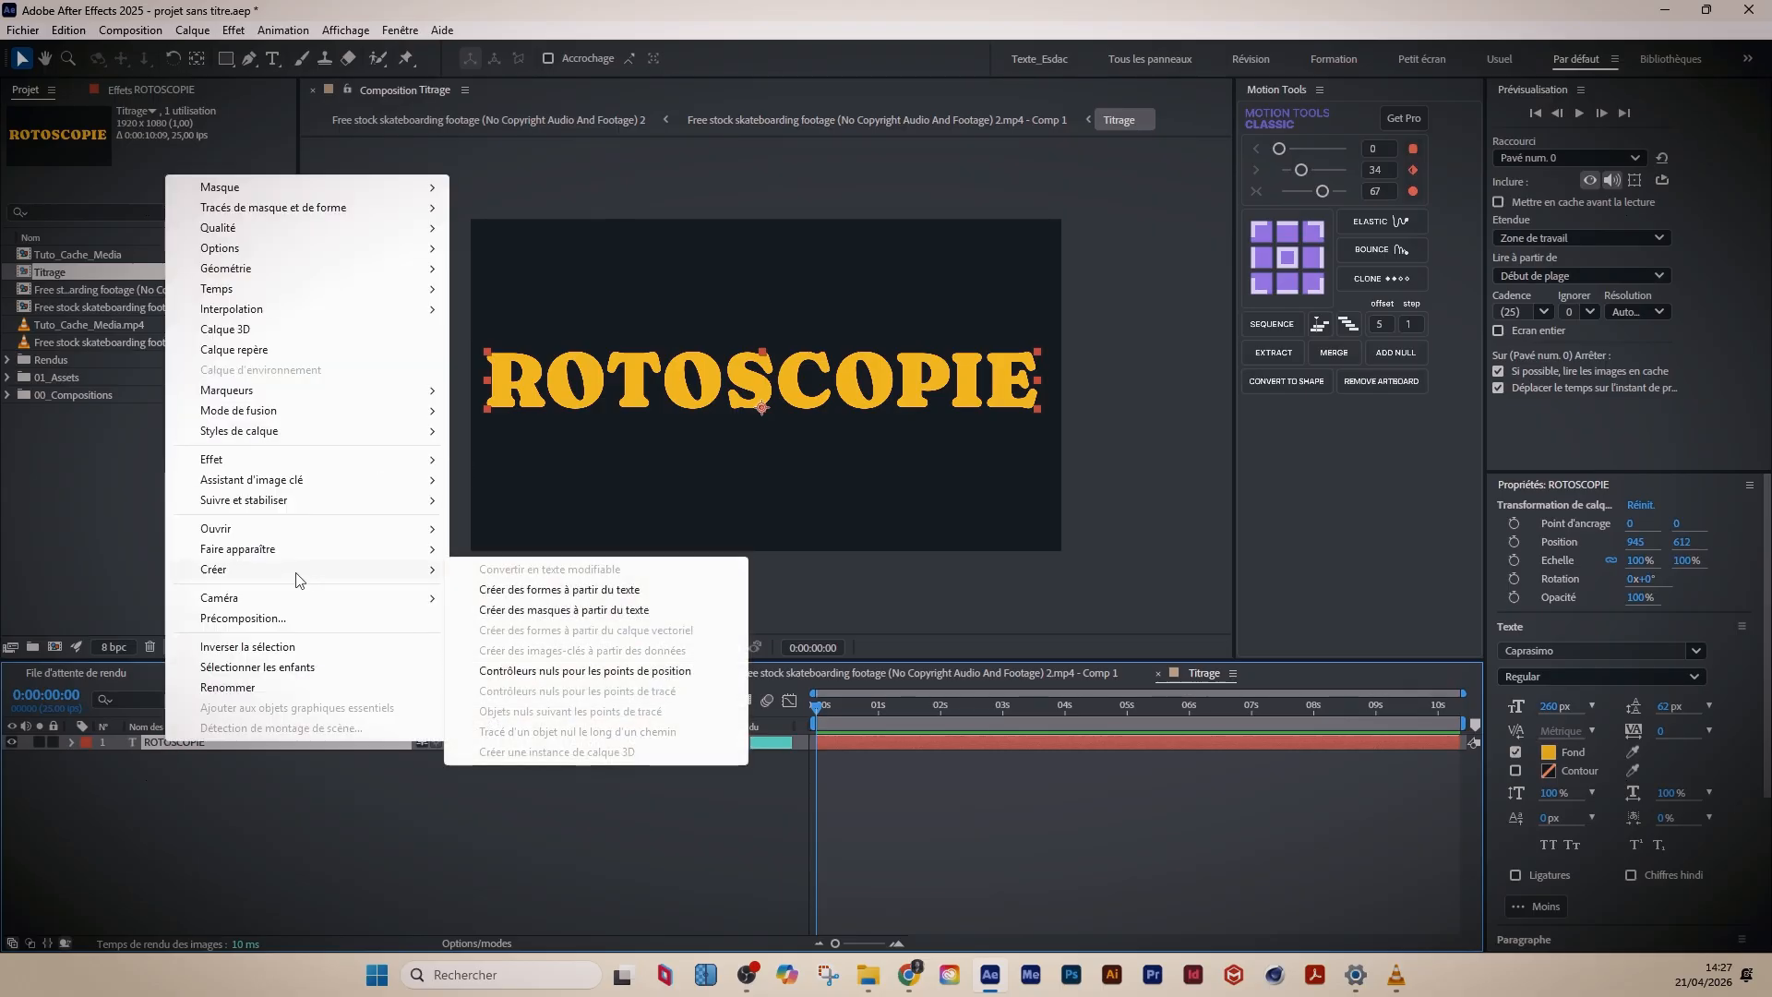
pyautogui.click(590, 597)
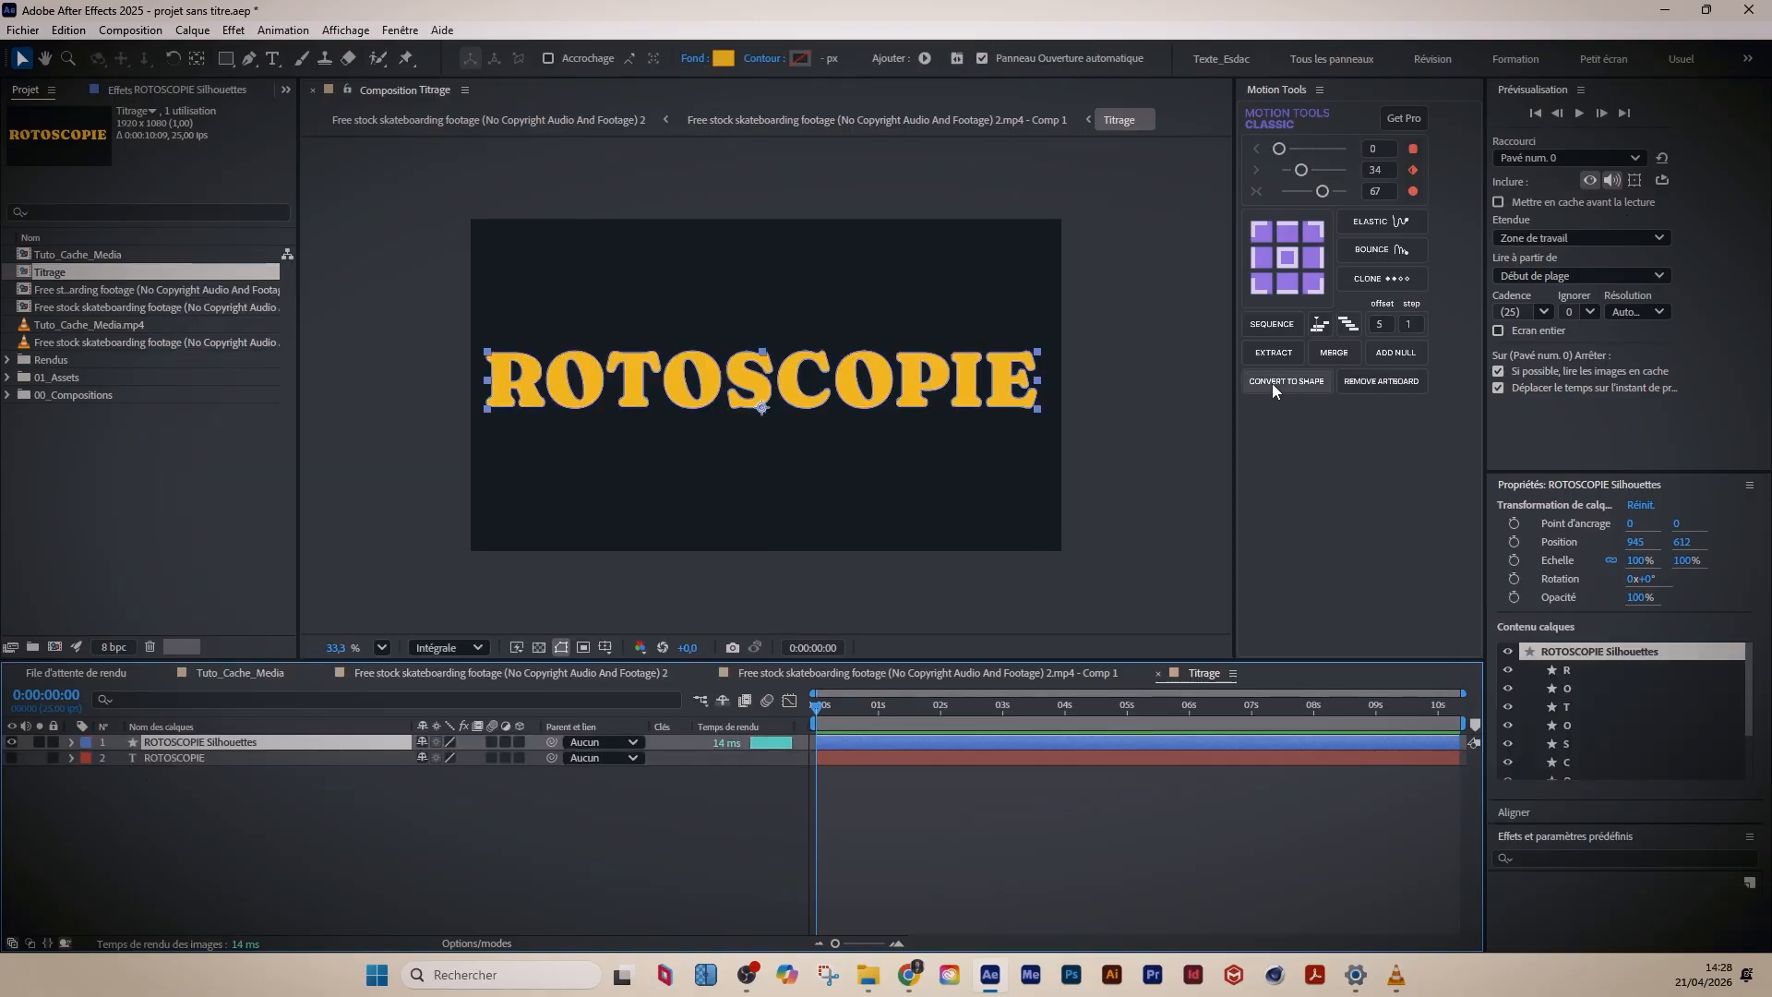
pyautogui.click(1272, 352)
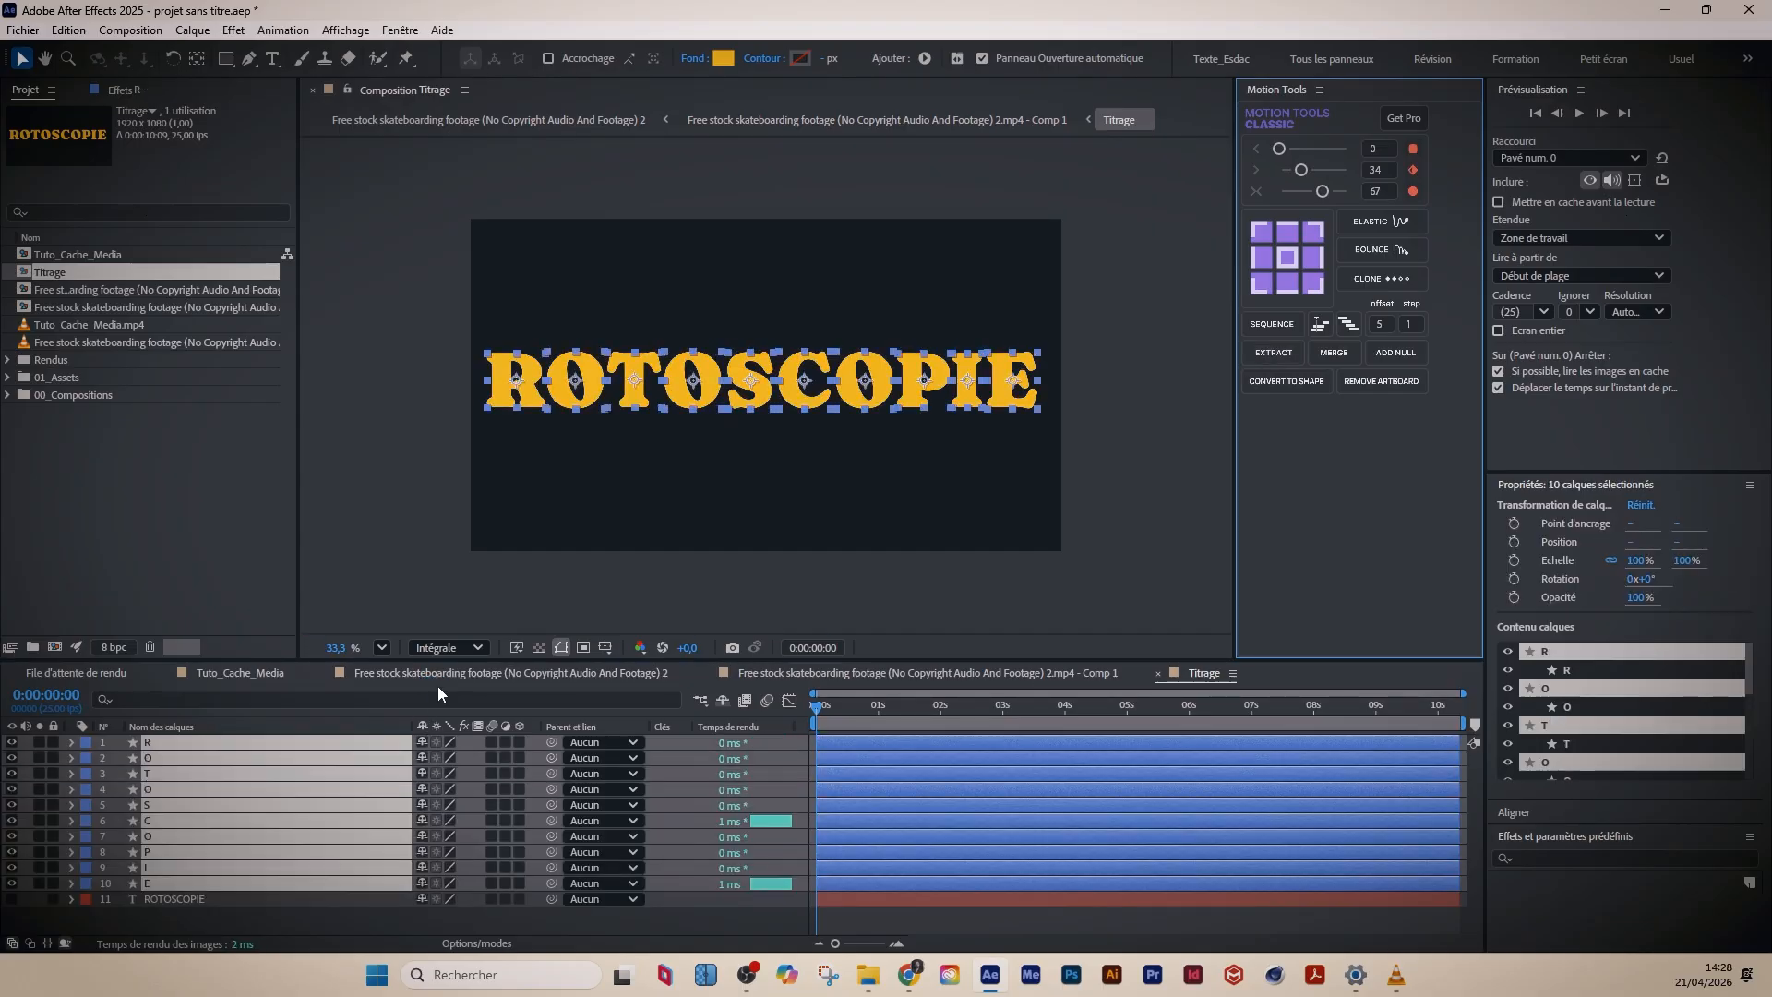
# - Enlarge the timeline, show the letter layers' Position and move all their anchor points to bottom centre
pyautogui.moveTo(453, 658); pyautogui.dragTo(468, 618)
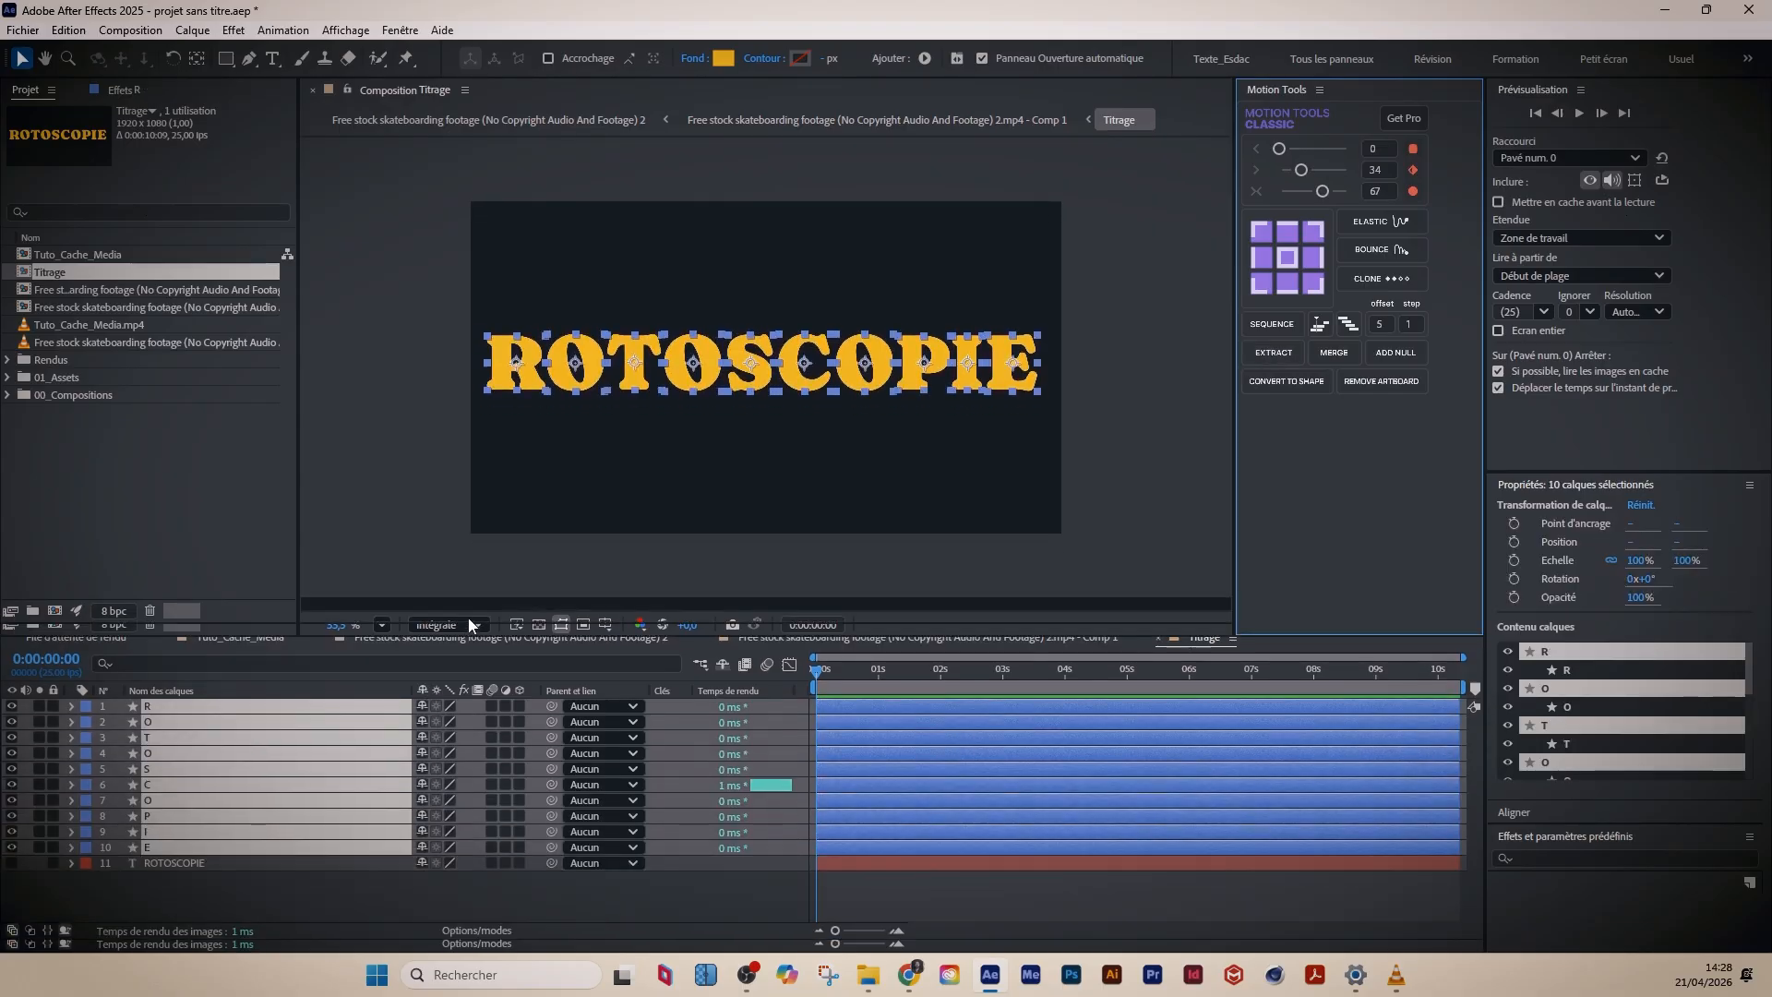
pyautogui.press('p')
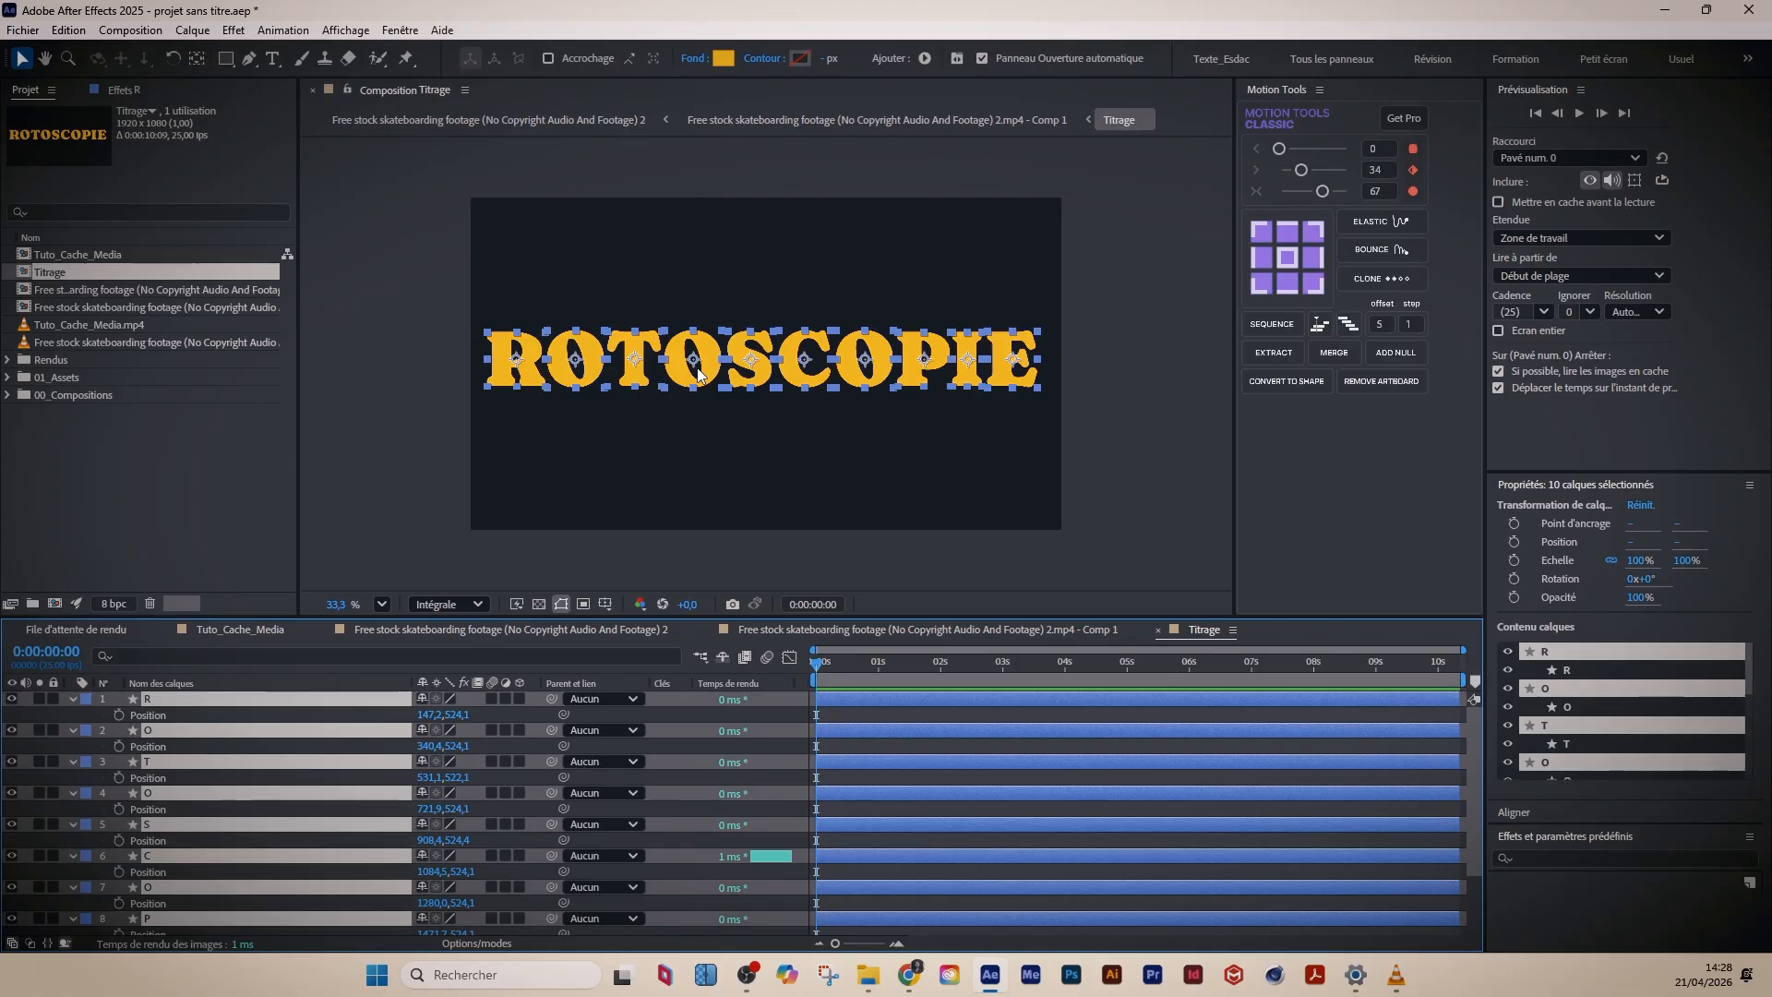
pyautogui.click(1289, 288)
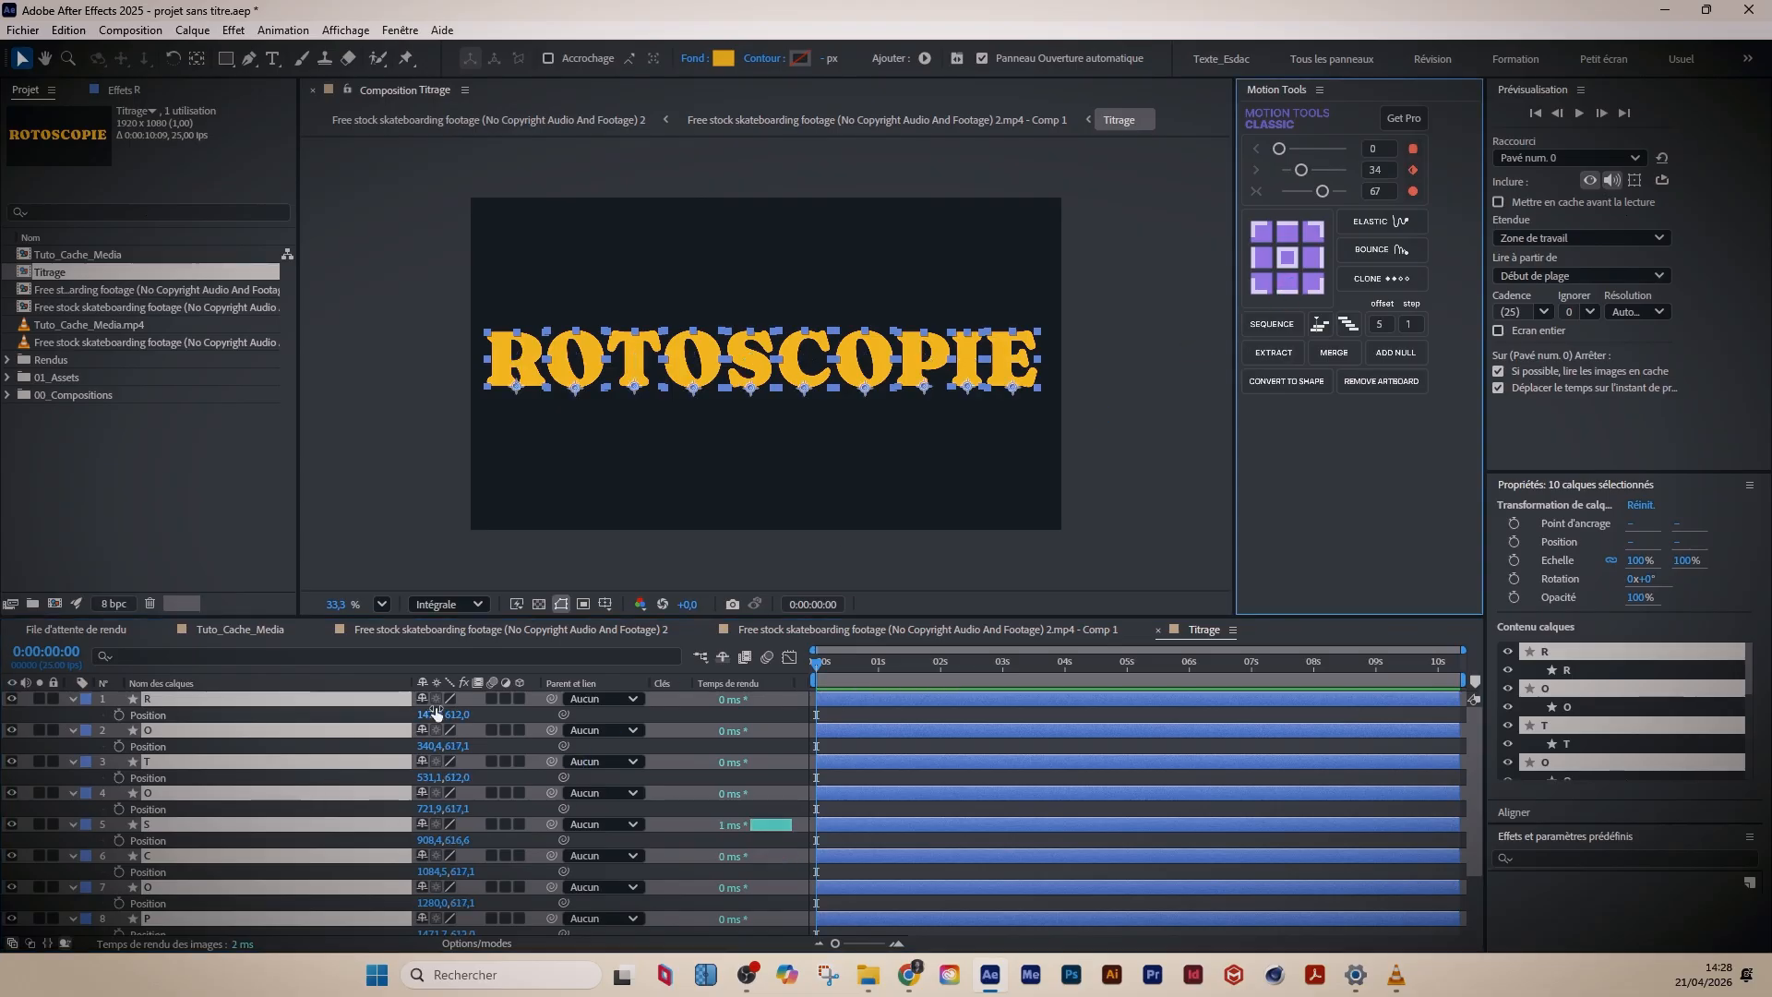
# - Show Scale for all letter layers and keyframe the R's unlinked vertical scale at 0% at 0:00:00:00
pyautogui.press('s')
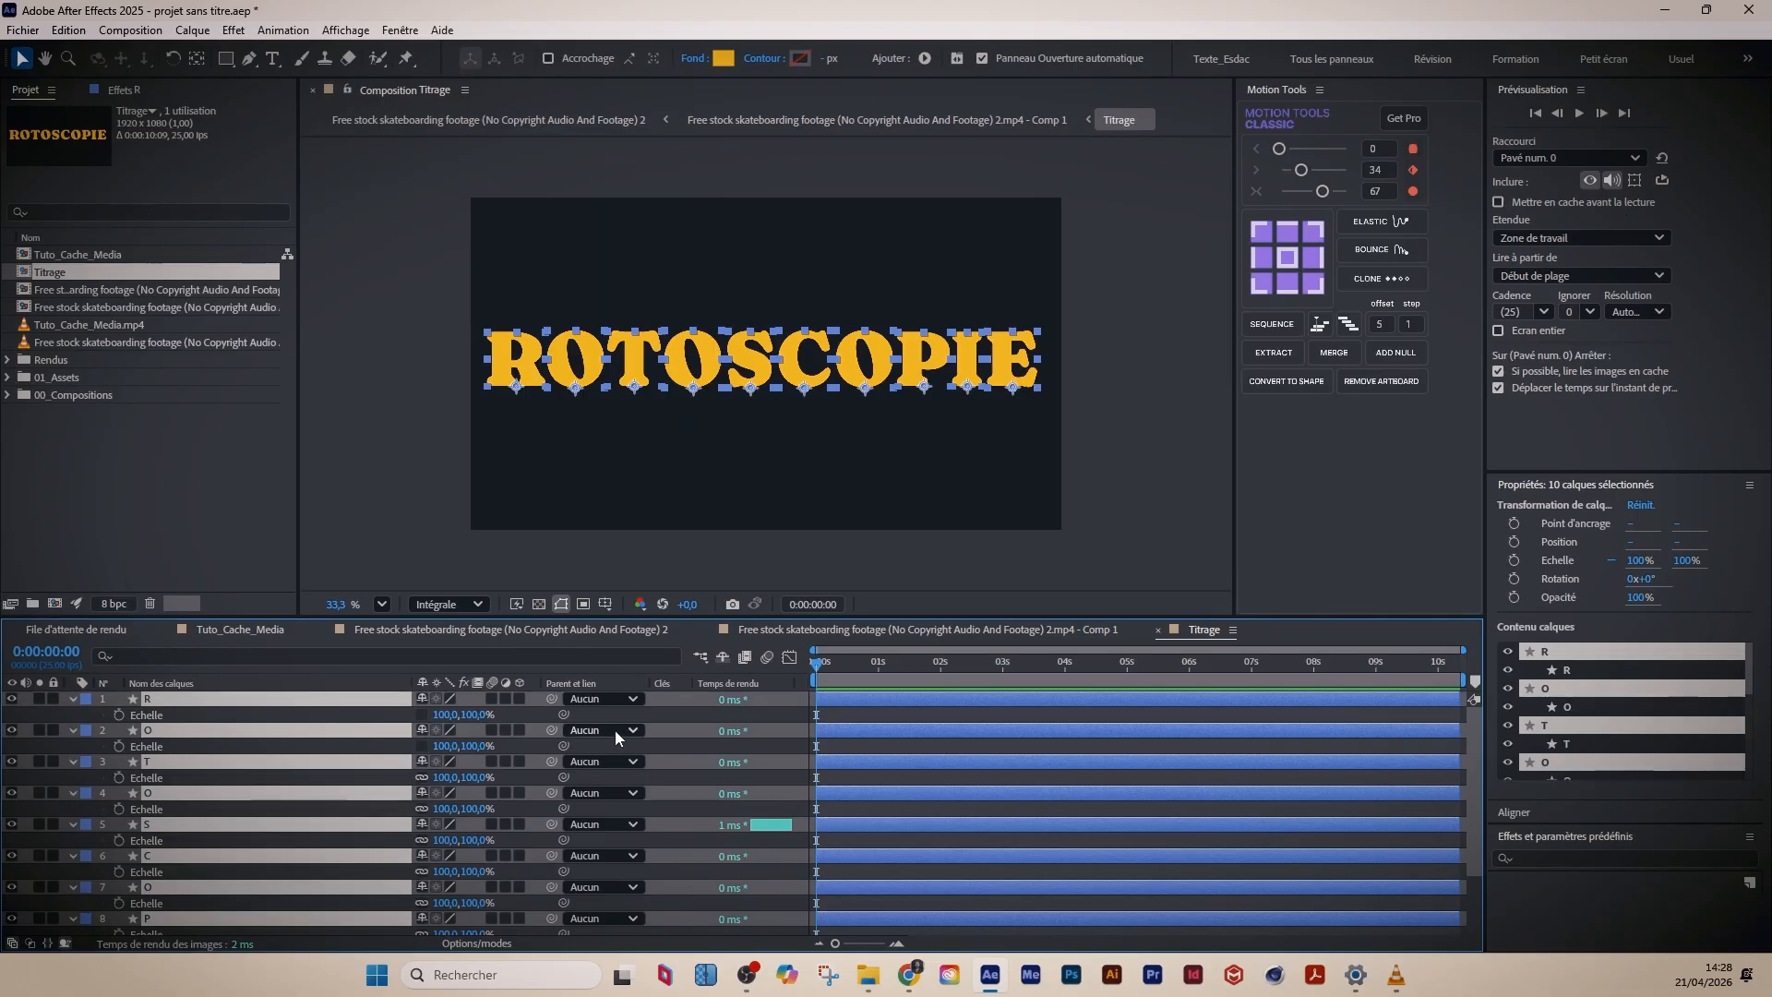
pyautogui.hotkey('ctrl', 'shift', 'a')
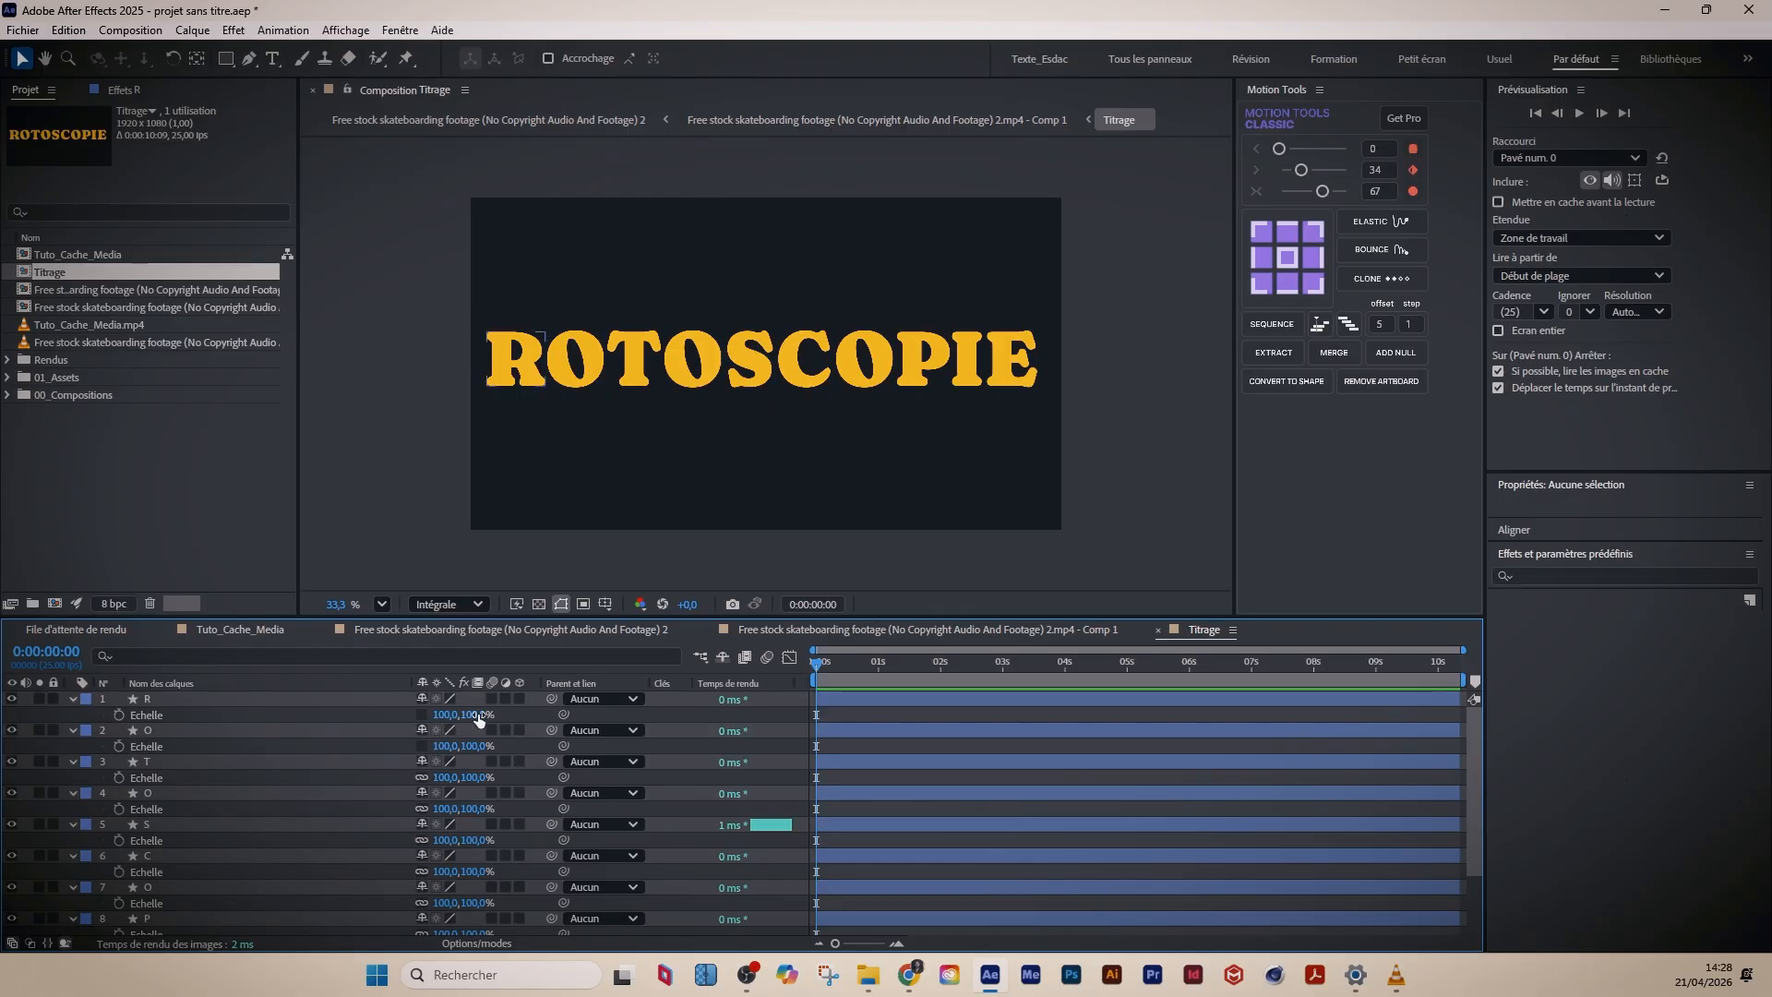
pyautogui.moveTo(479, 720); pyautogui.dragTo(468, 720)
pyautogui.click(472, 720)
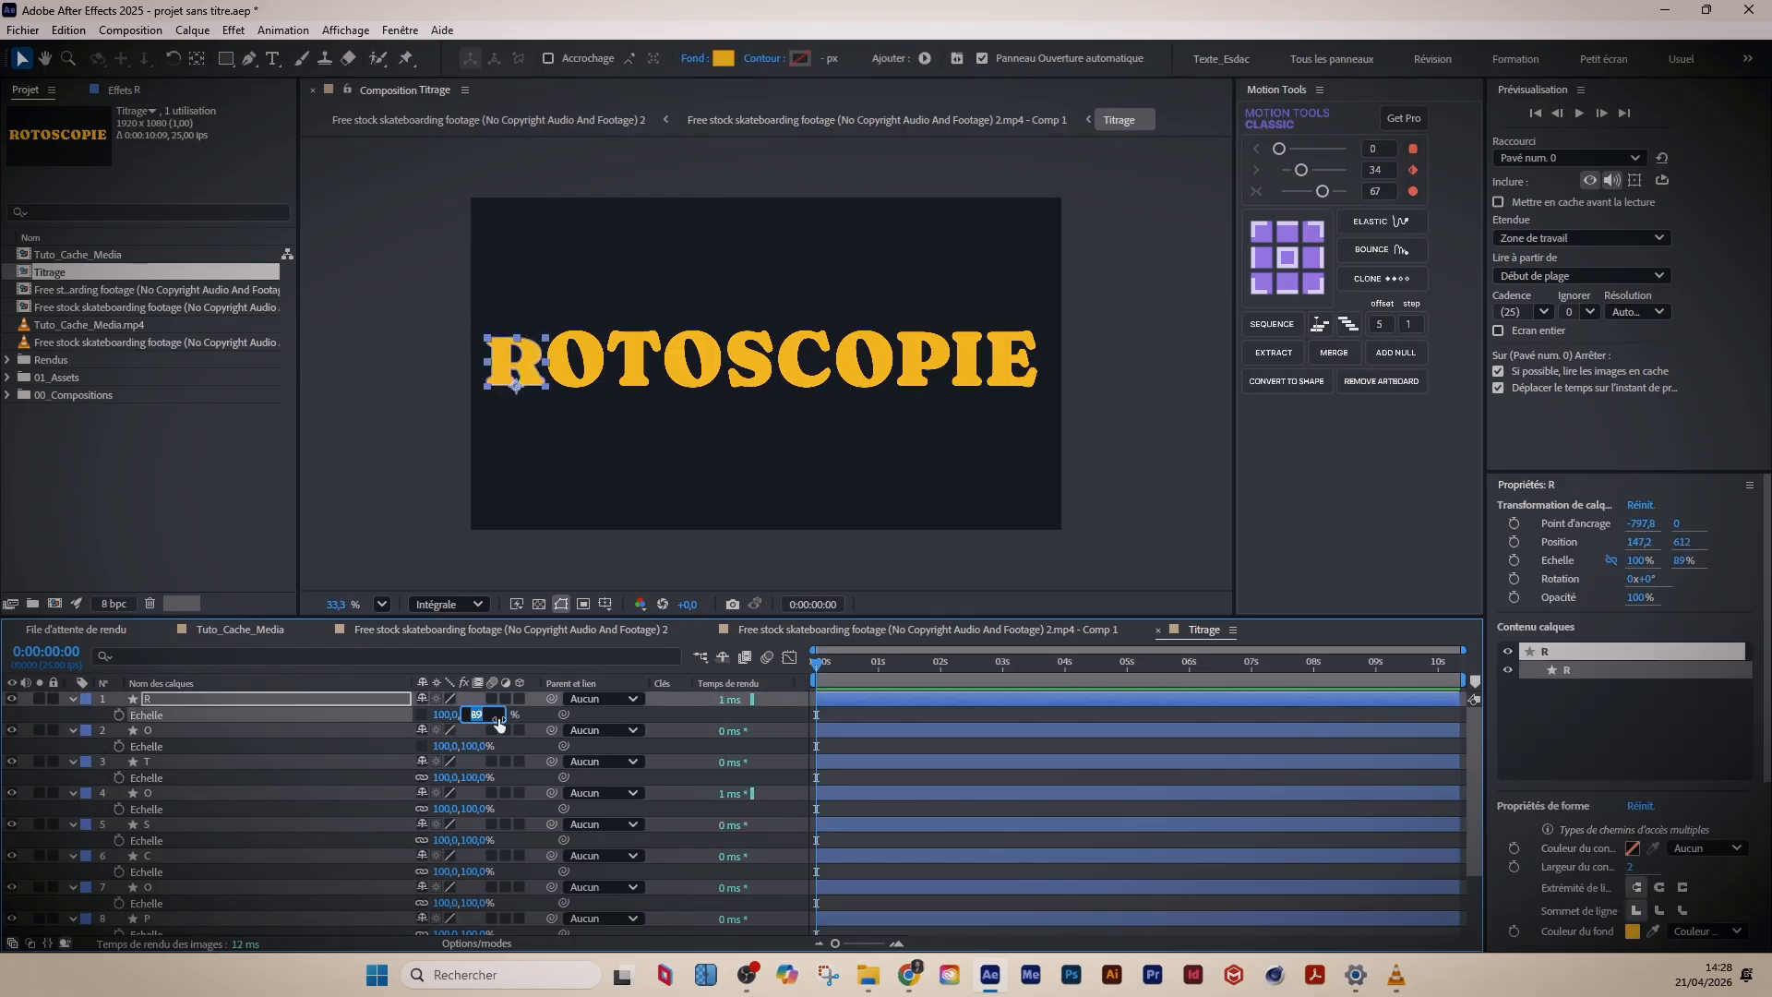
pyautogui.write('0')
pyautogui.press('Return')
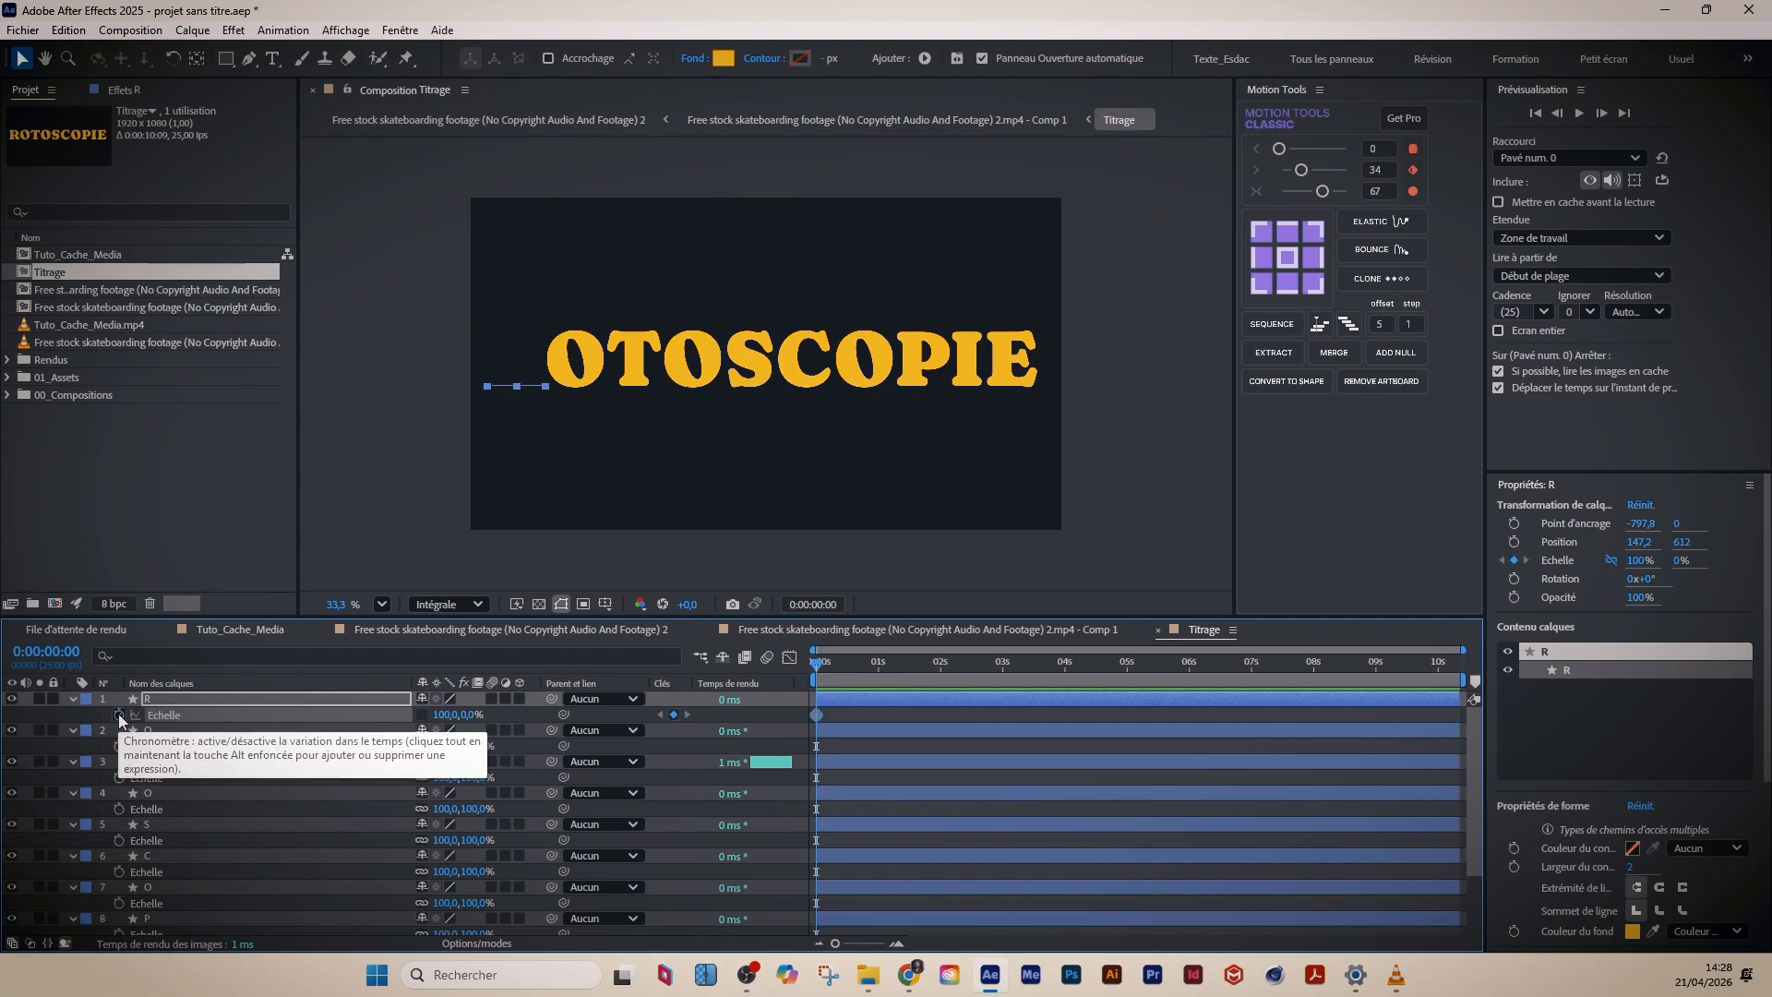
# - Keyframe the R's vertical scale at 100% at 0:00:00:10 and apply easy ease to both Scale keyframes
pyautogui.hotkey('shift', 'pagedown')
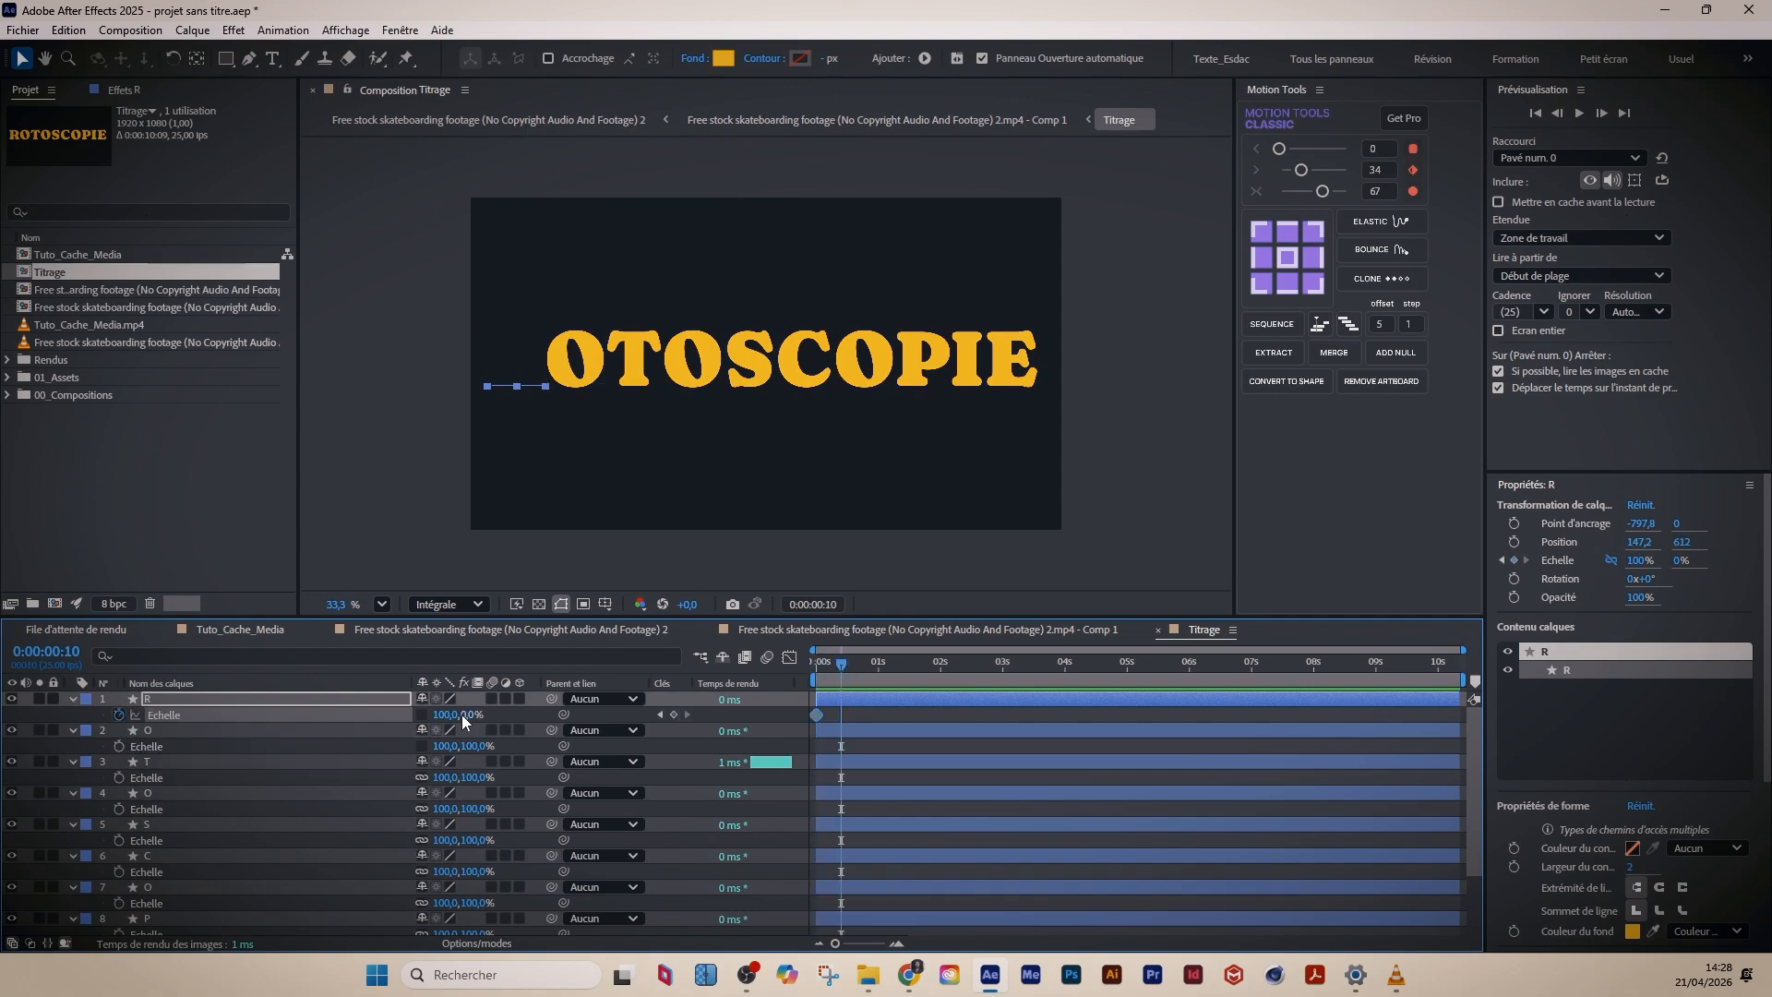
pyautogui.write('100')
pyautogui.press('Return')
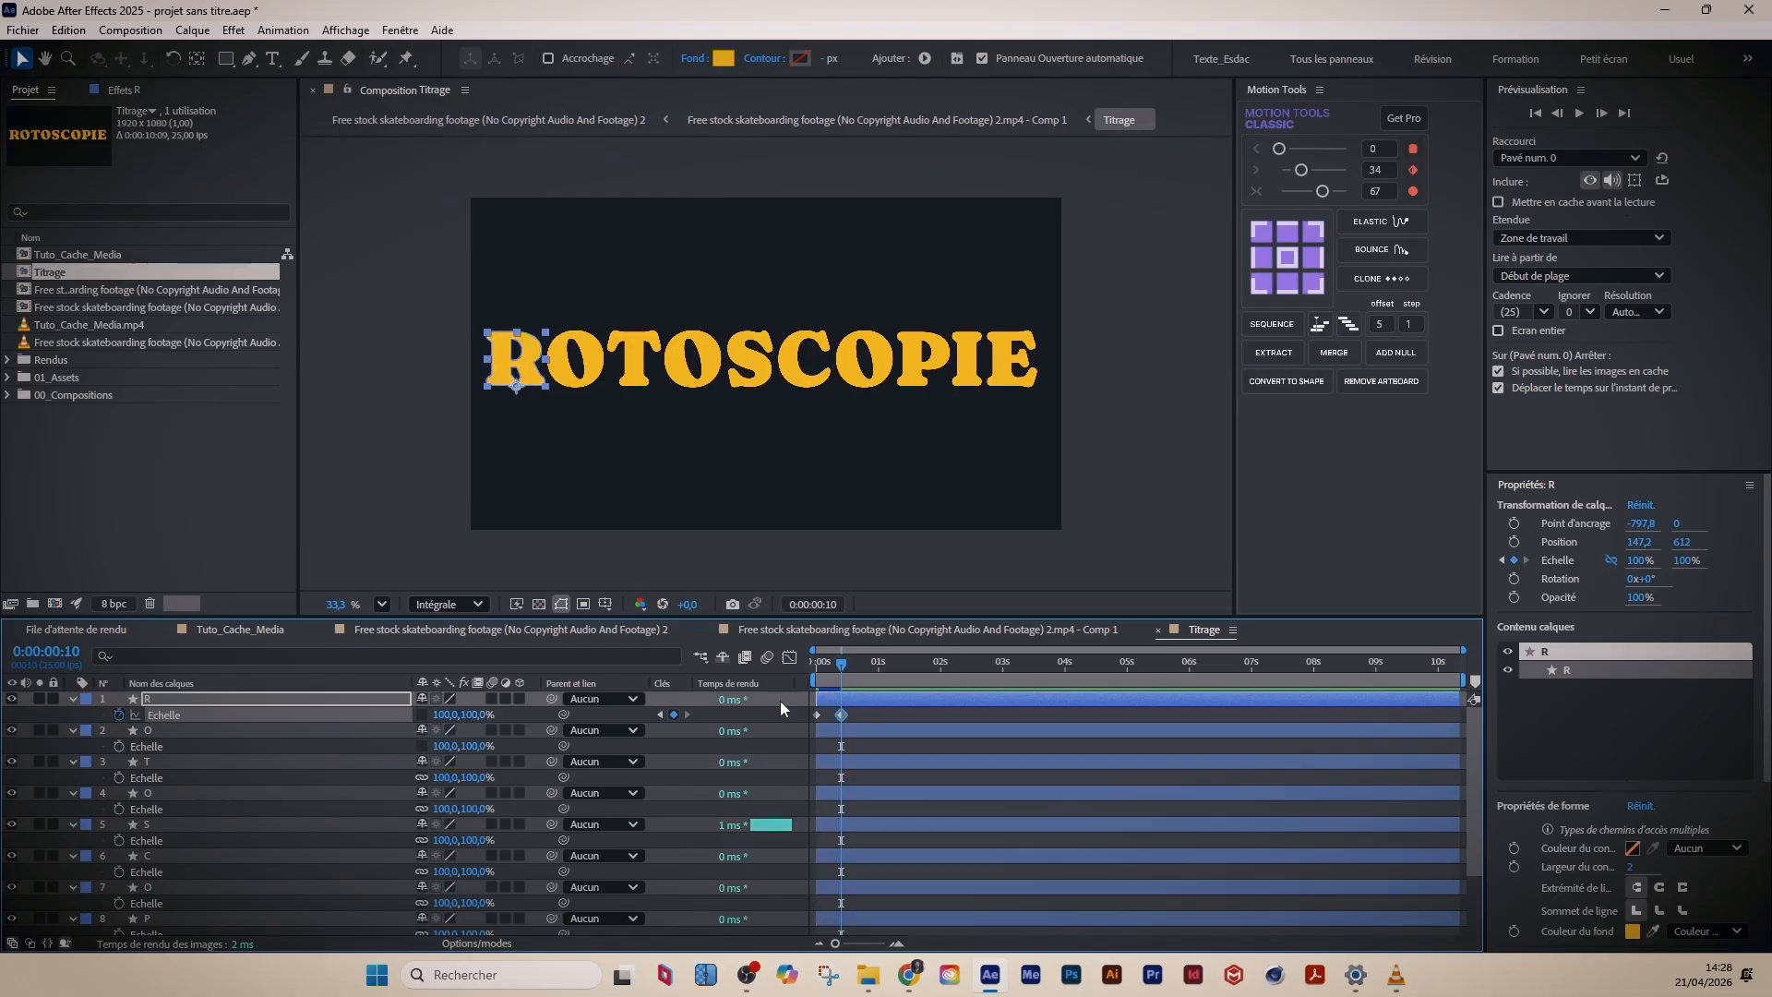
pyautogui.moveTo(860, 718); pyautogui.dragTo(757, 727)
# - Display the R's Scale animation in the graph editor with both keyframes selected and the value graph in use
pyautogui.click(791, 657)
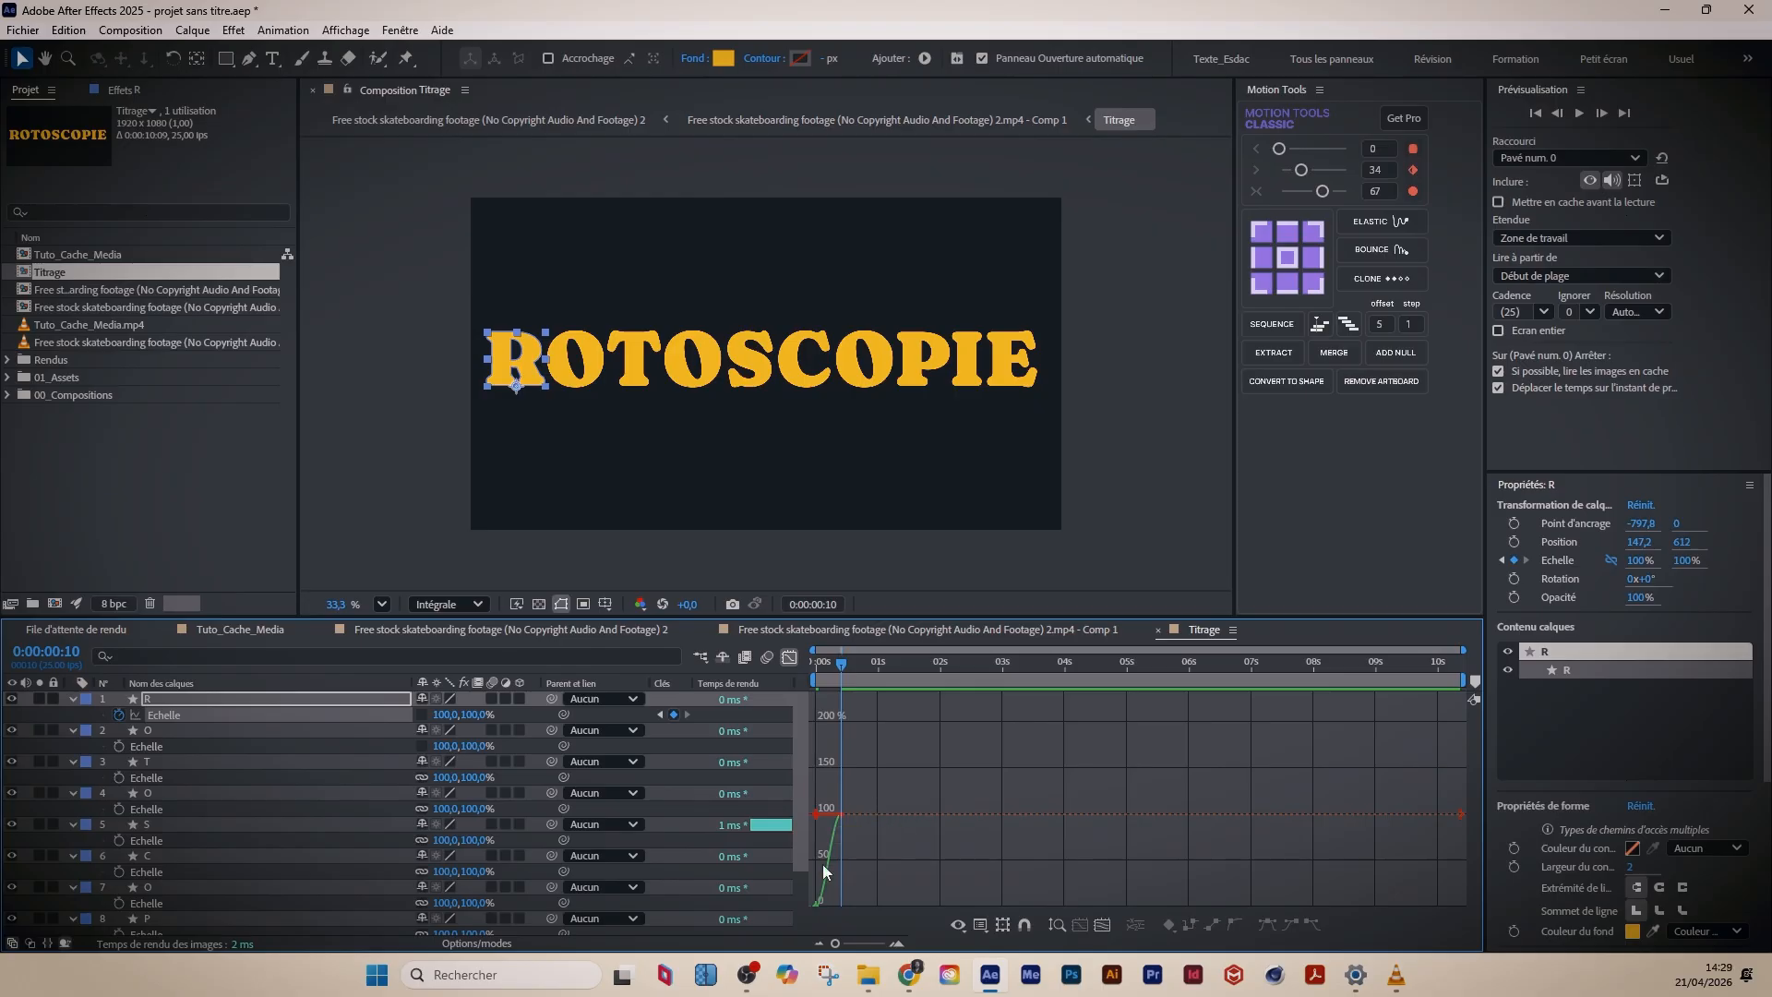
pyautogui.press('space')
pyautogui.moveTo(948, 802); pyautogui.dragTo(992, 776)
pyautogui.scroll(2, 832, 785)
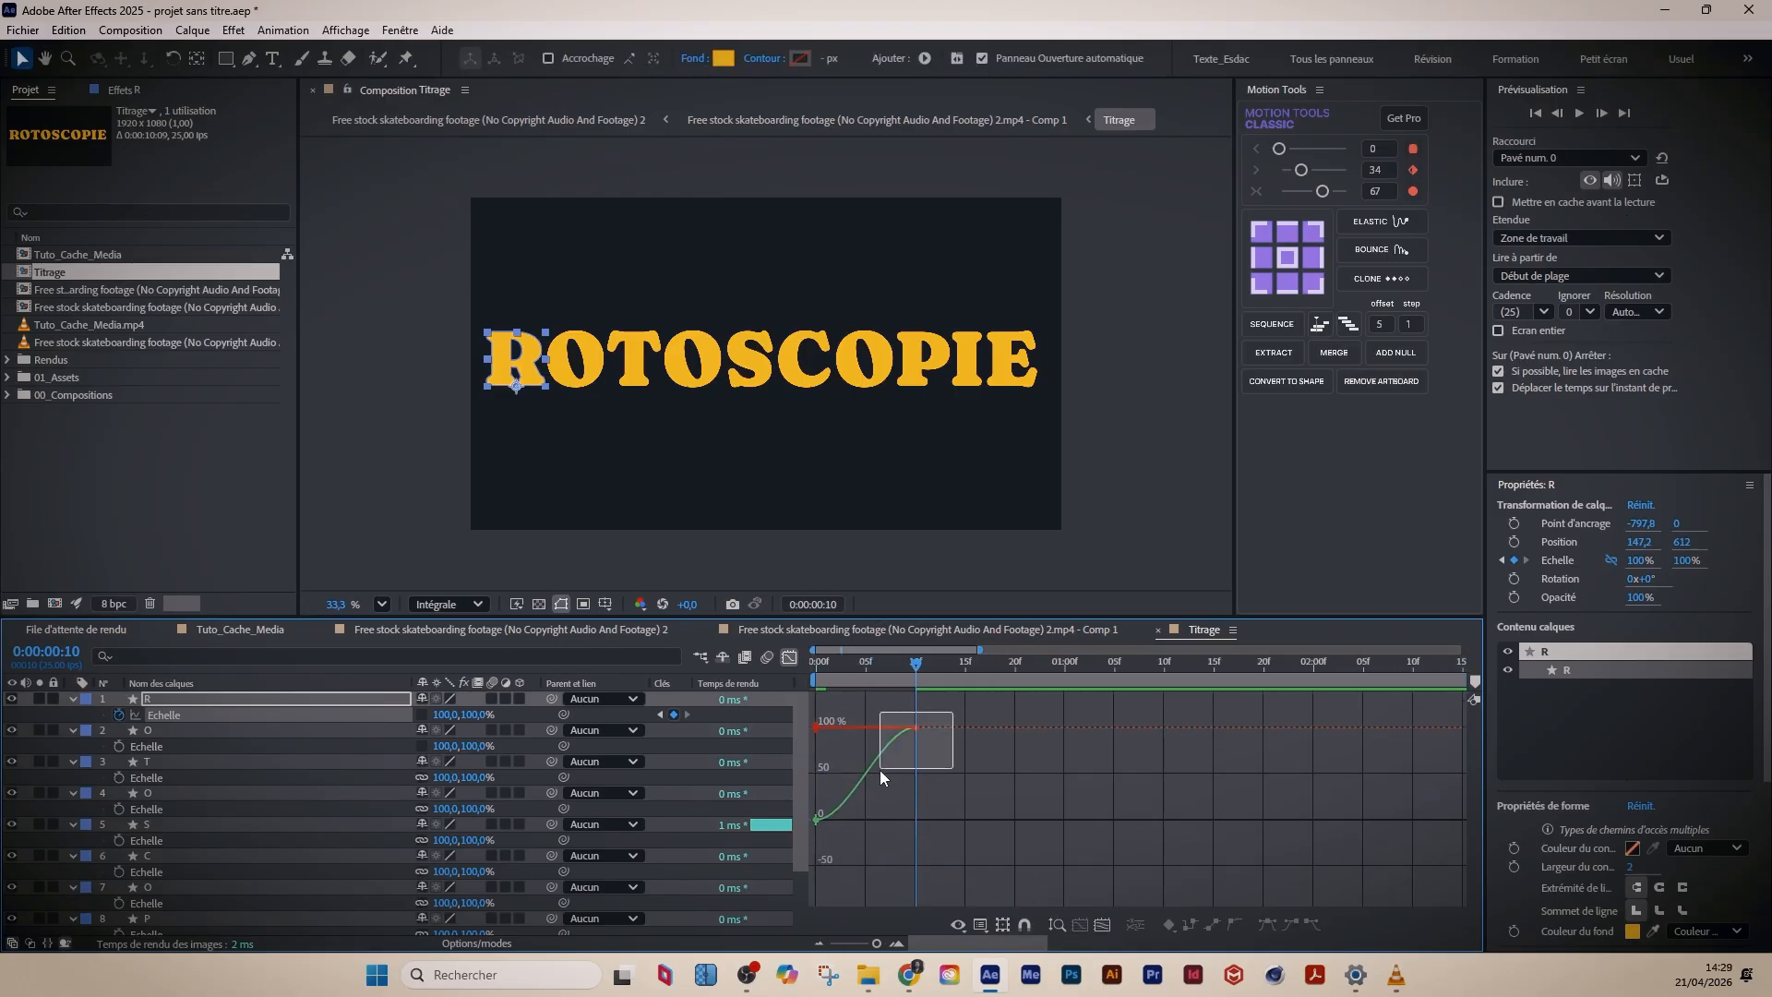
pyautogui.moveTo(879, 770); pyautogui.dragTo(879, 770)
pyautogui.click(981, 926)
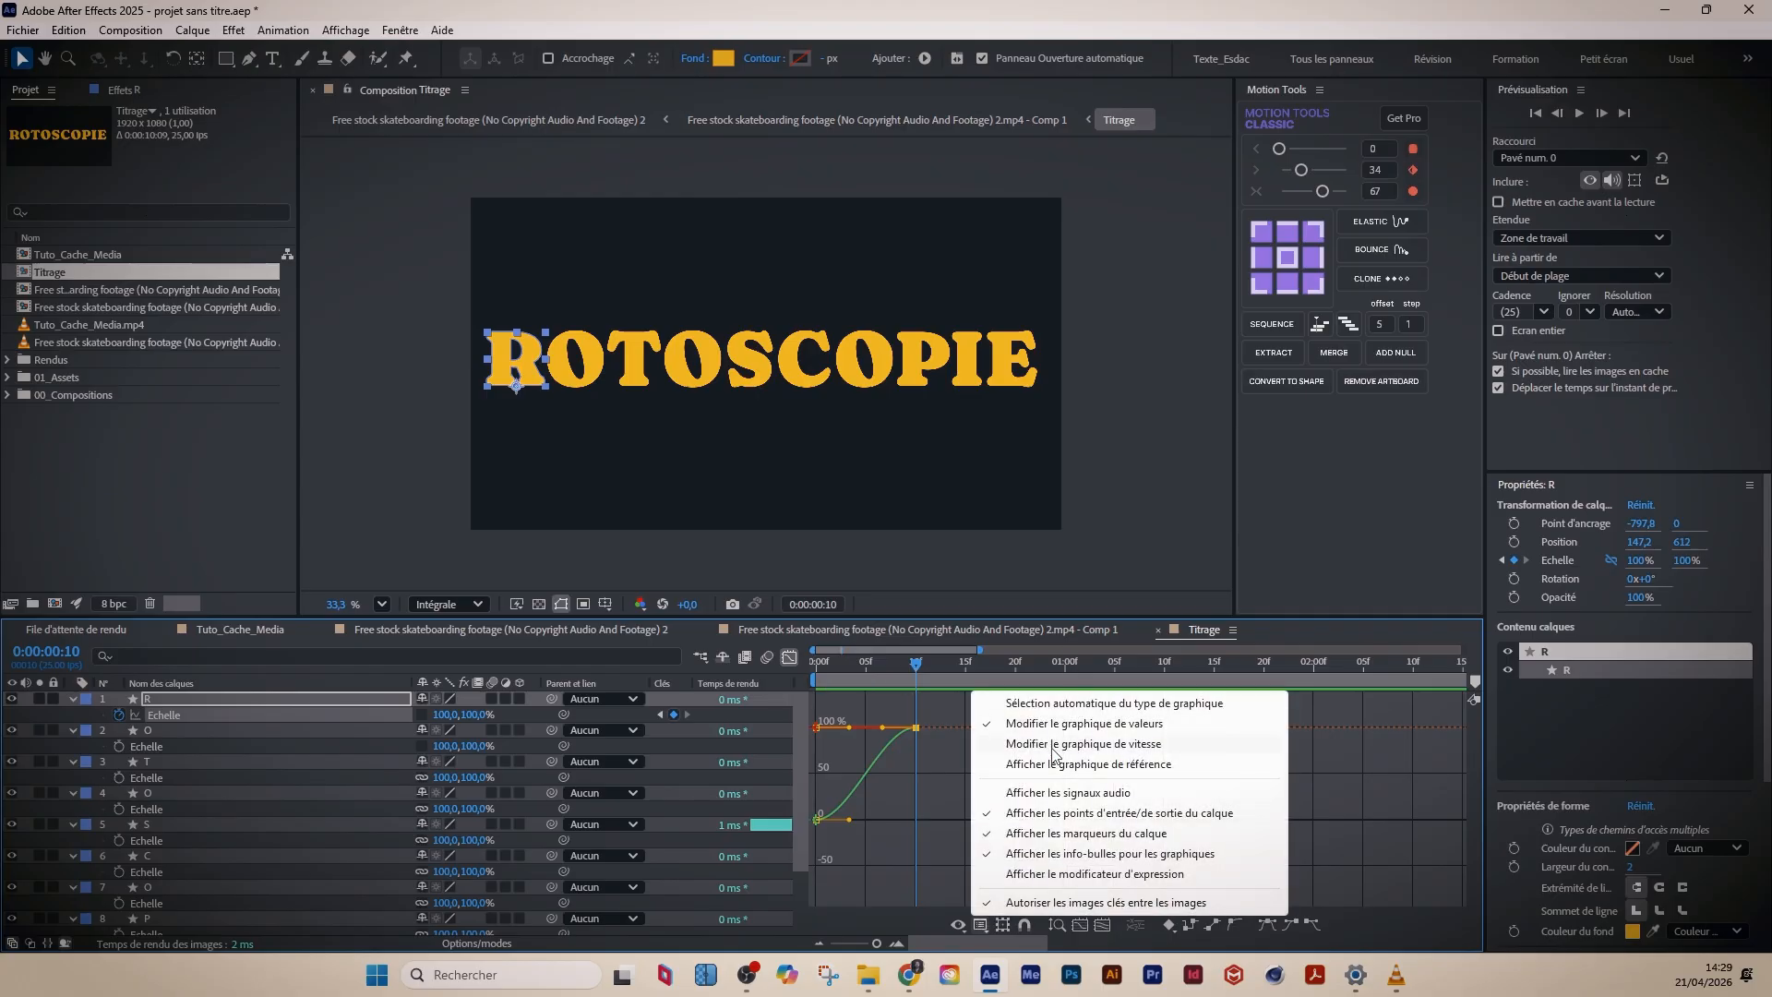
pyautogui.click(1049, 724)
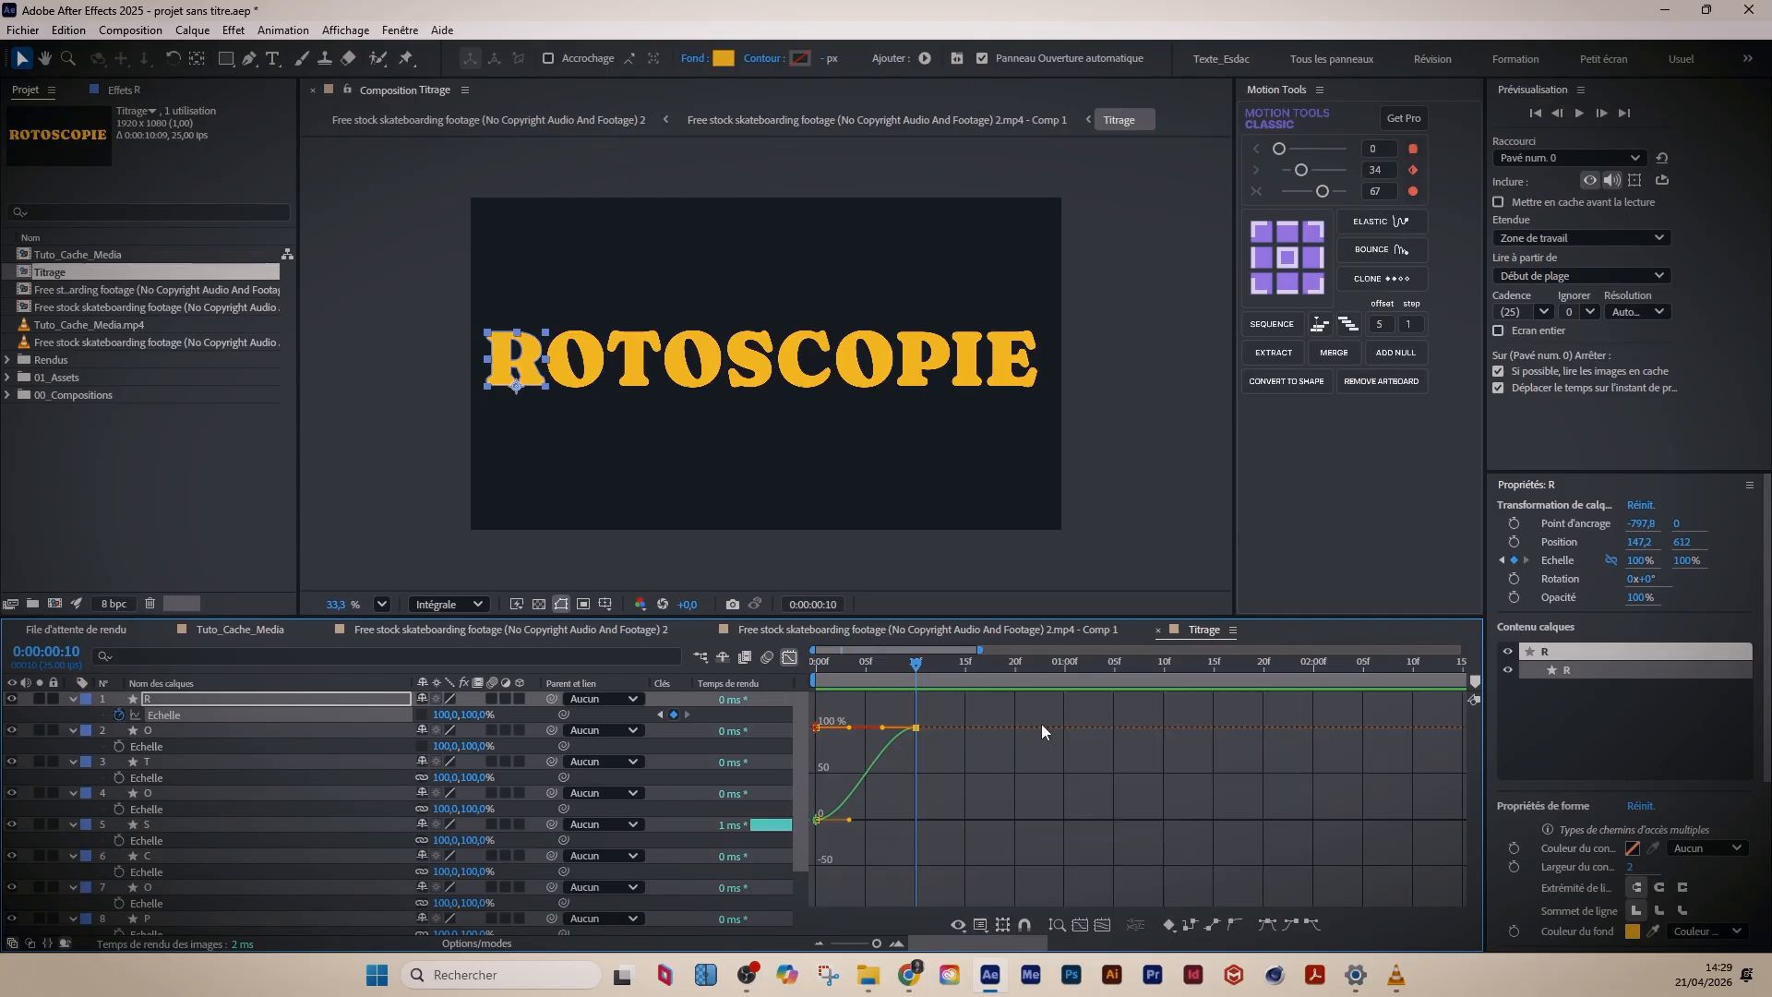
pyautogui.rightClick(177, 720)
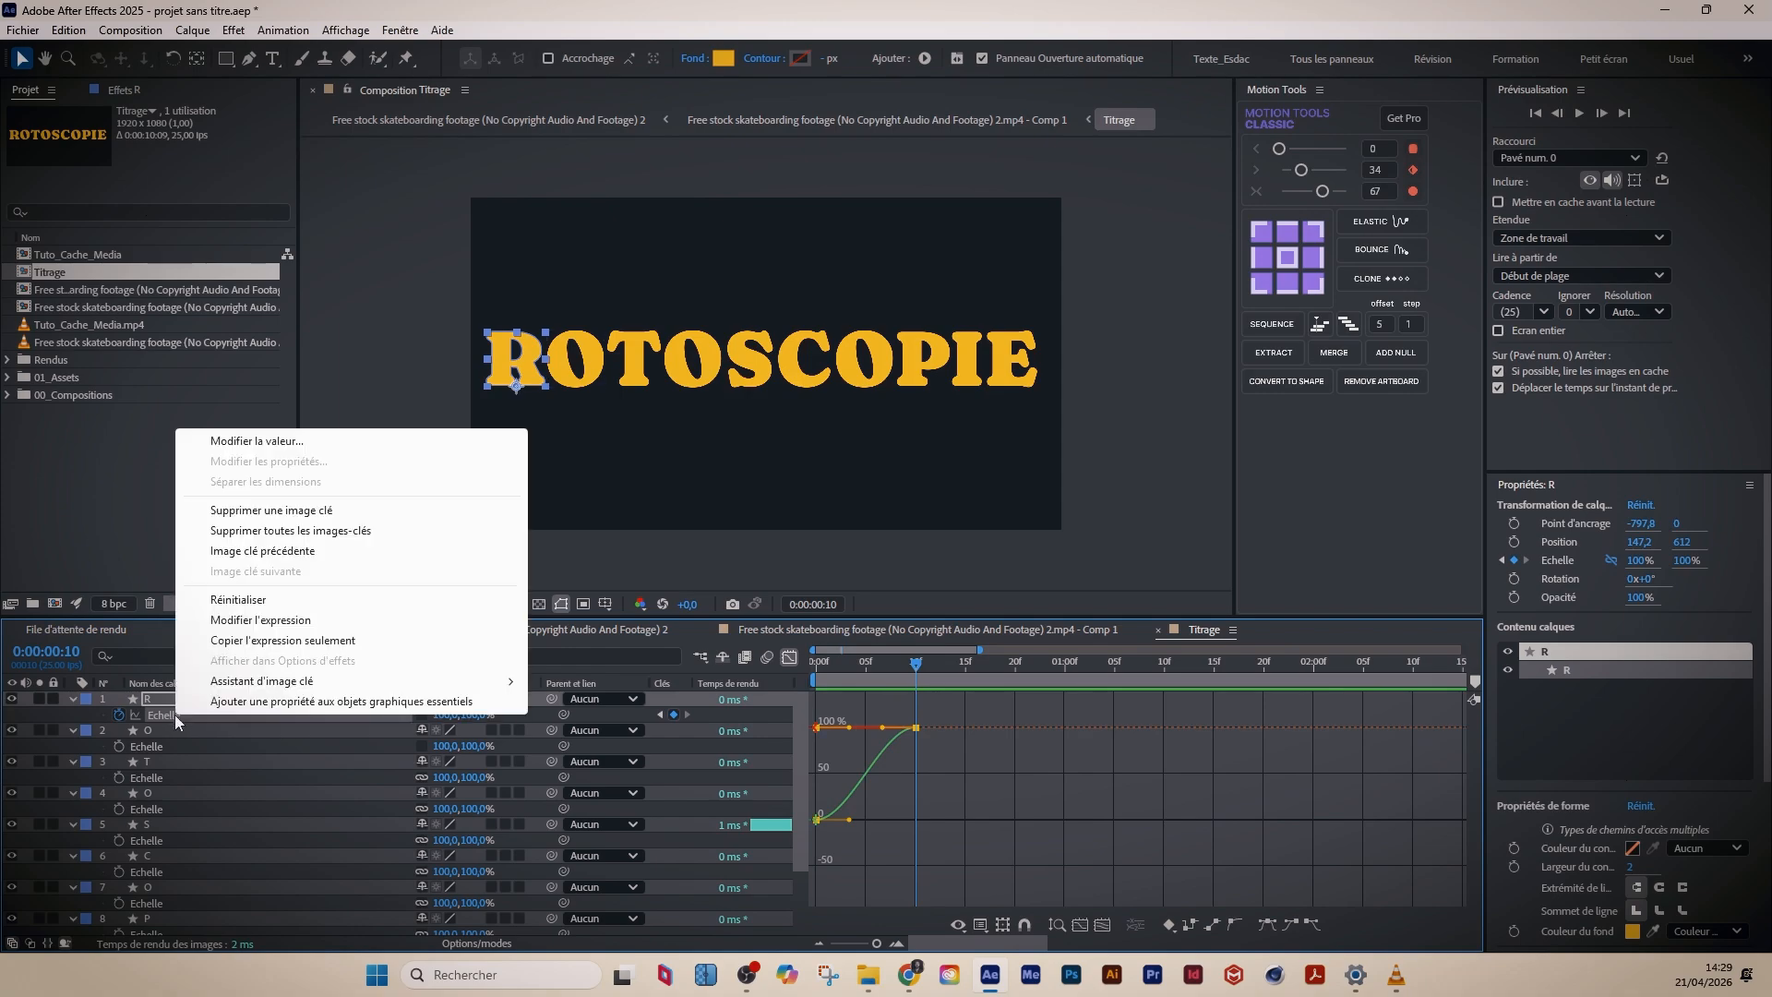
pyautogui.click(892, 745)
# - Raise the incoming handle of the R's vertical scale curve so it overshoots 100% before 0:00:00:10, and preview it
pyautogui.moveTo(883, 732)
pyautogui.mouseDown()
pyautogui.moveTo(872, 666)
pyautogui.moveTo(934, 677)
pyautogui.moveTo(844, 696)
pyautogui.moveTo(896, 703)
pyautogui.mouseUp()
pyautogui.moveTo(884, 722)
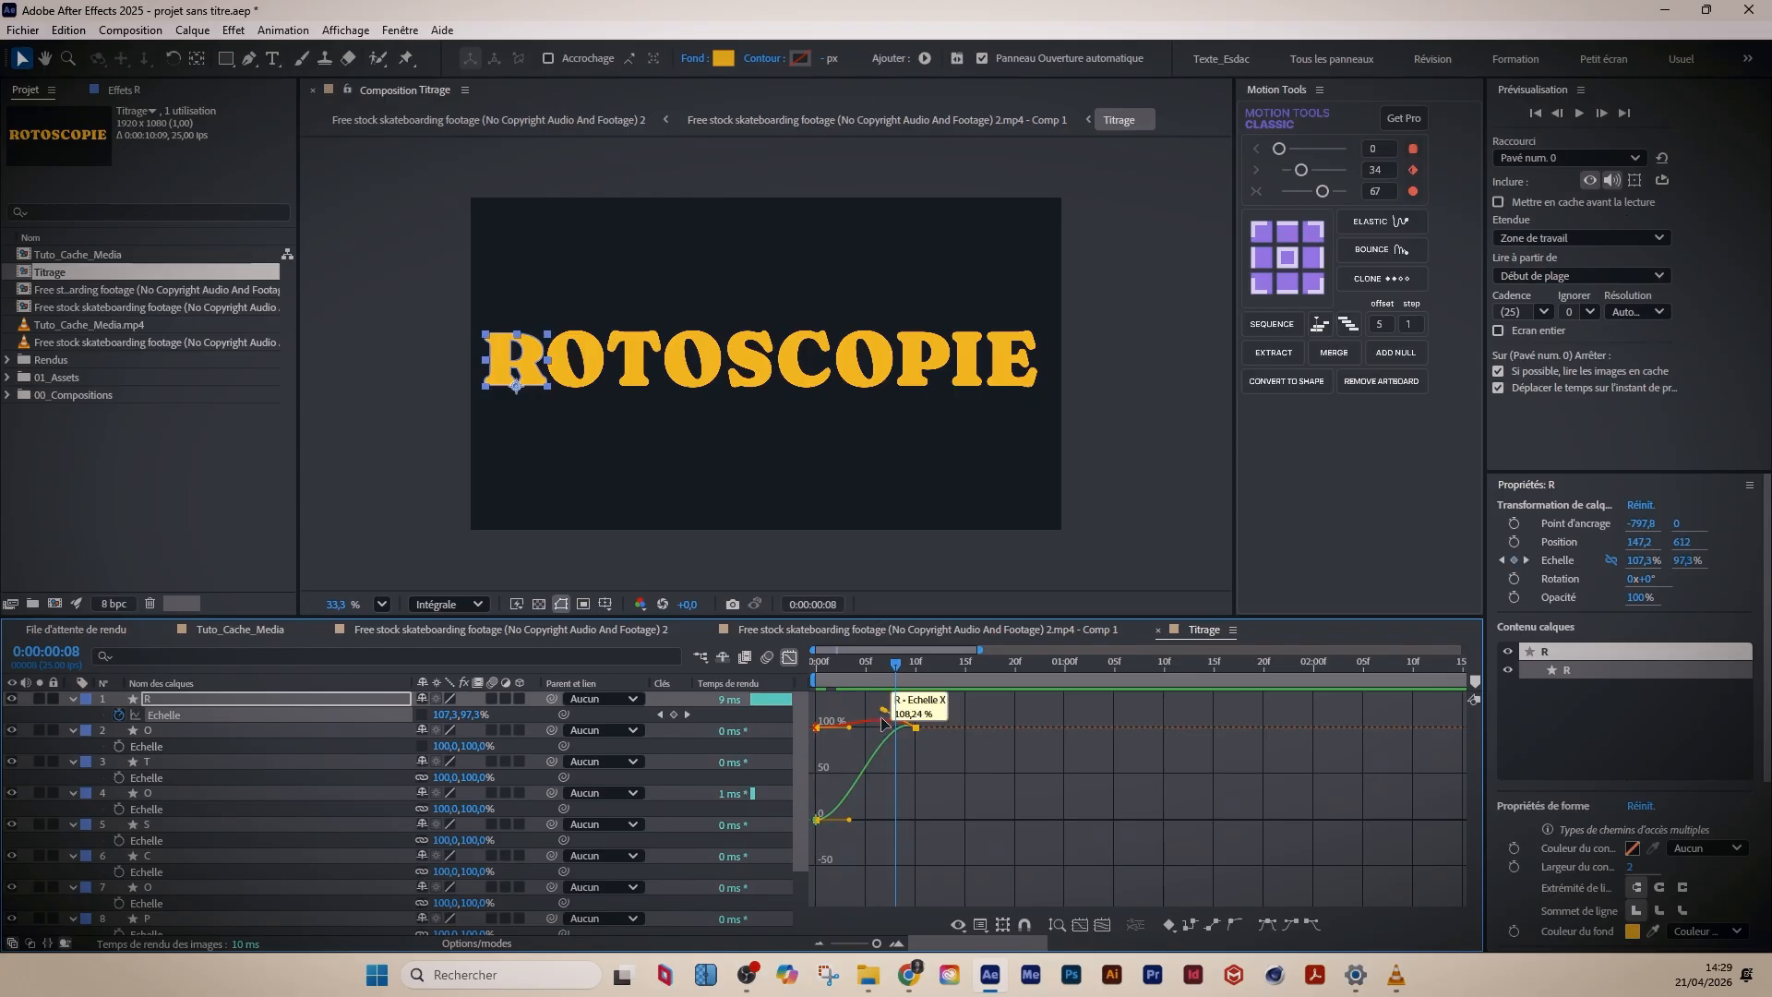
pyautogui.scroll(5, 886, 720)
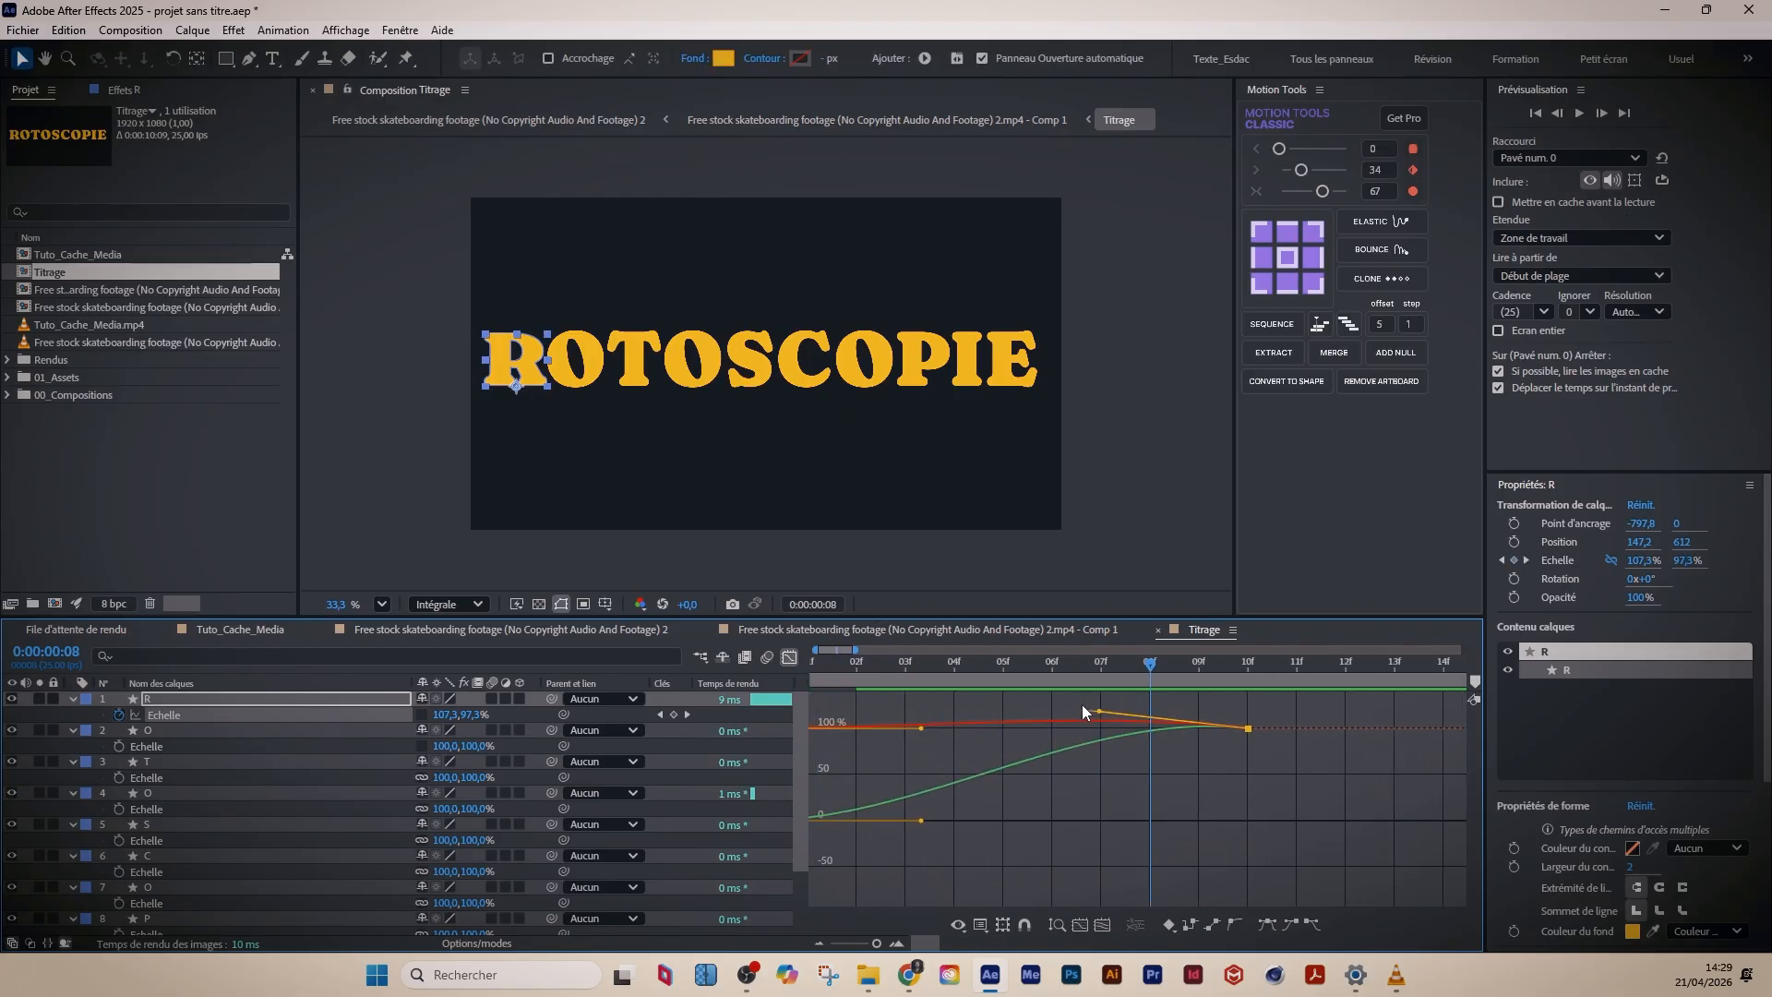
pyautogui.moveTo(1083, 705); pyautogui.dragTo(1119, 694)
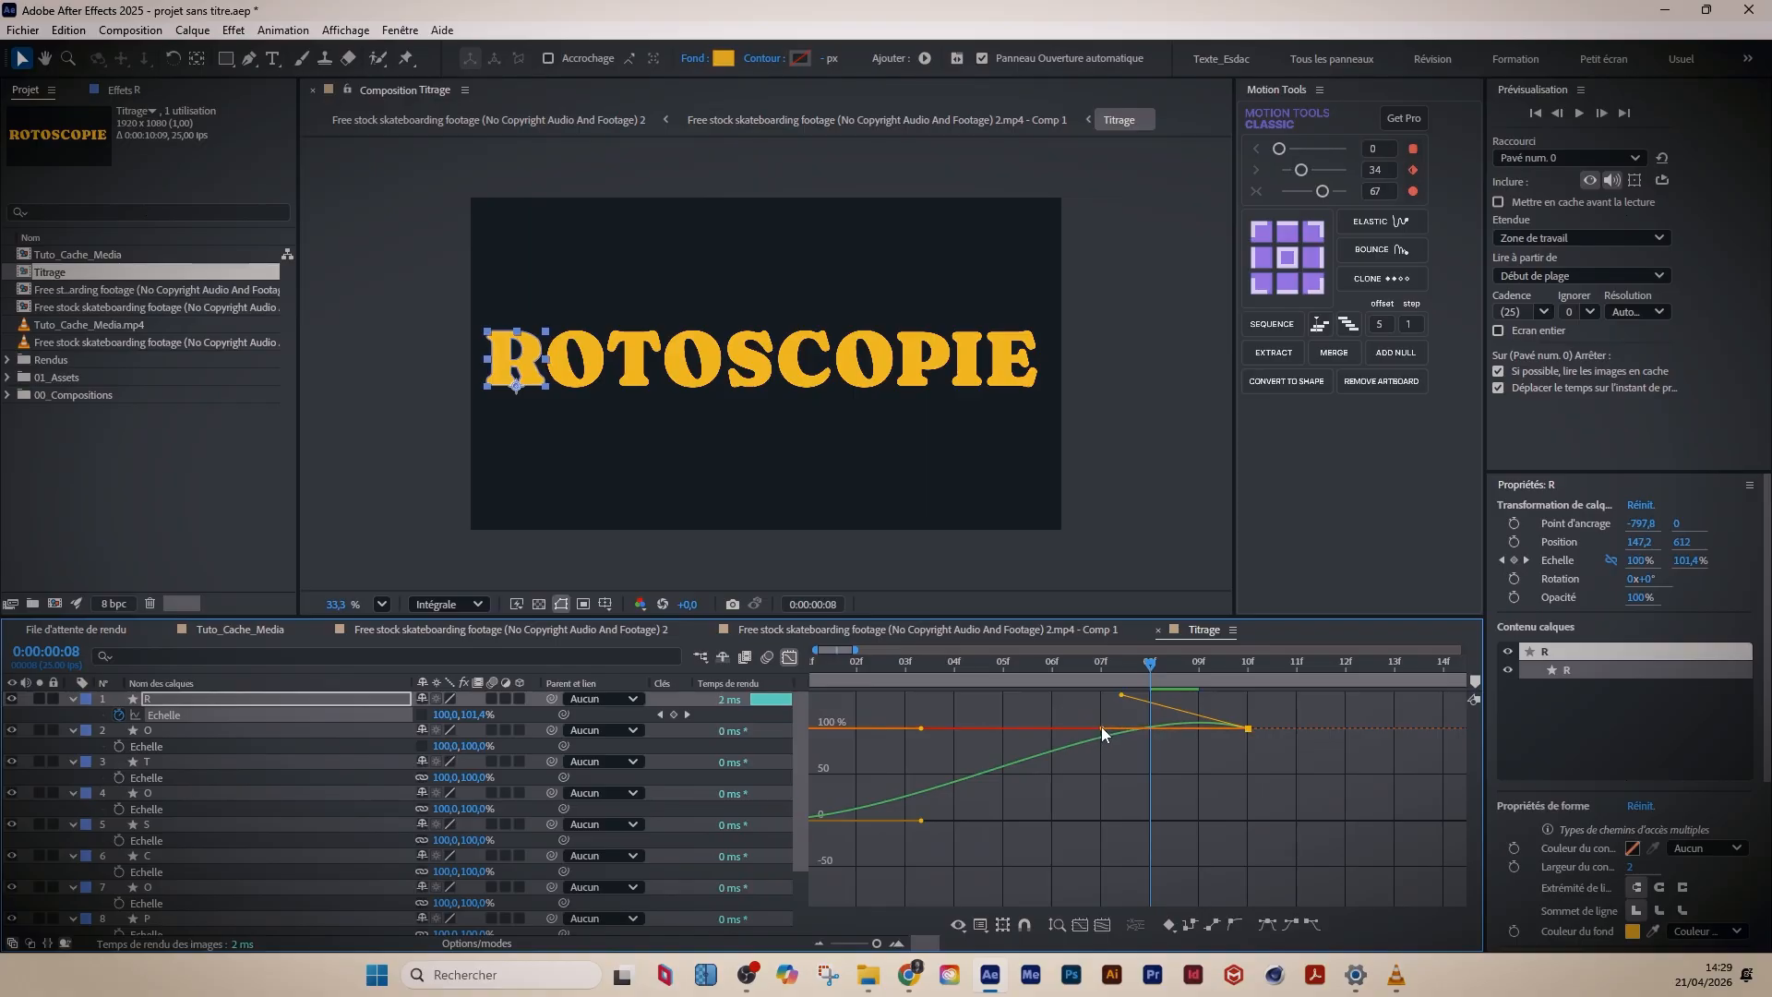
pyautogui.moveTo(1121, 694); pyautogui.dragTo(860, 729)
pyautogui.scroll(-6, 894, 743)
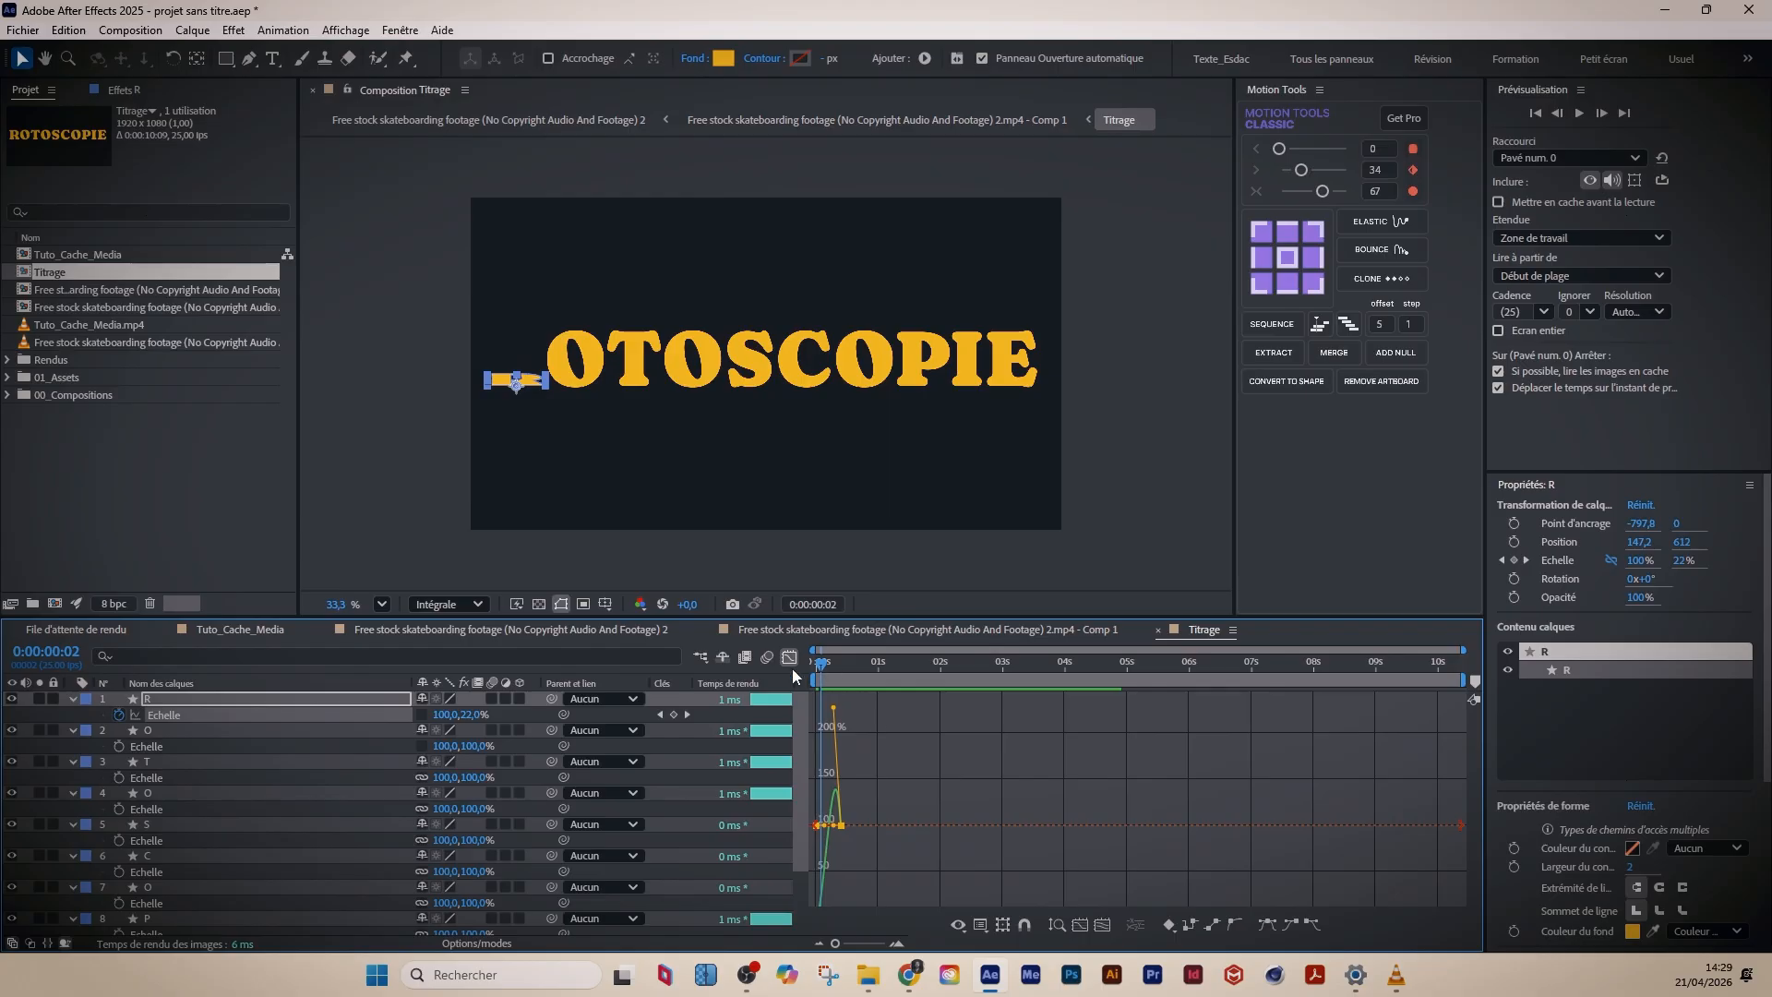
pyautogui.press('space')
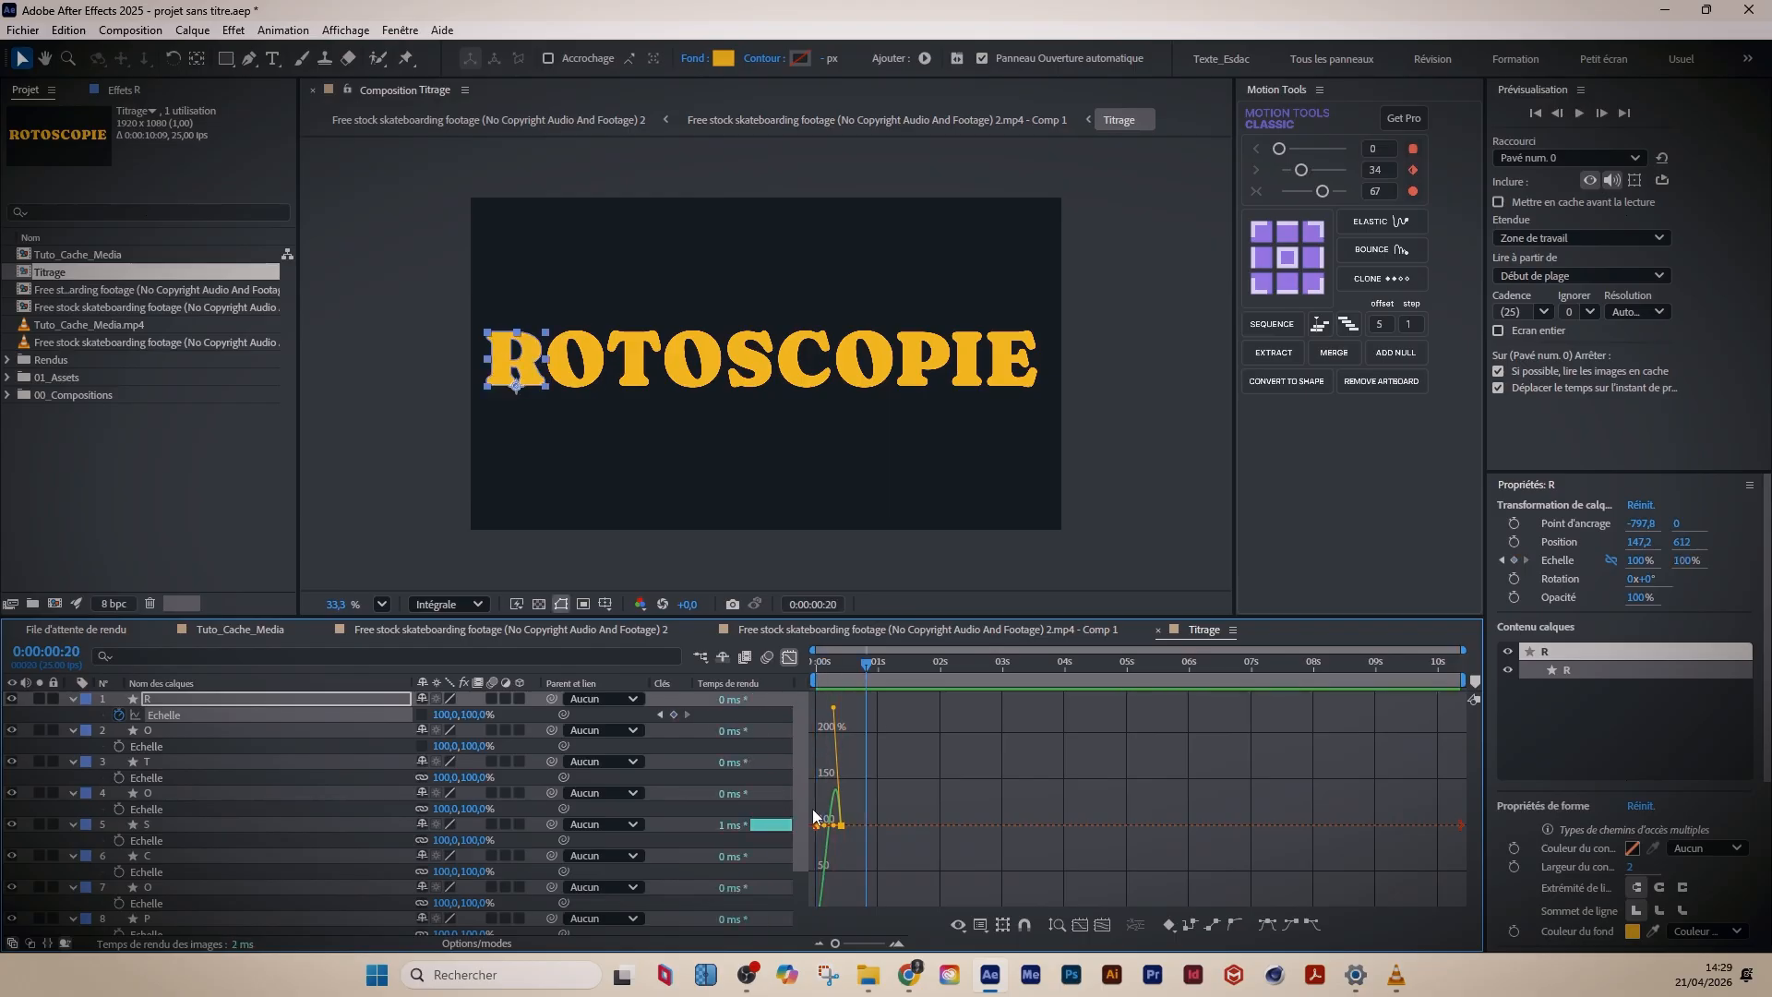
# - Add a third Scale keyframe at 100% to the R layer at 0:00:00:14
pyautogui.scroll(5, 812, 808)
pyautogui.click(955, 662)
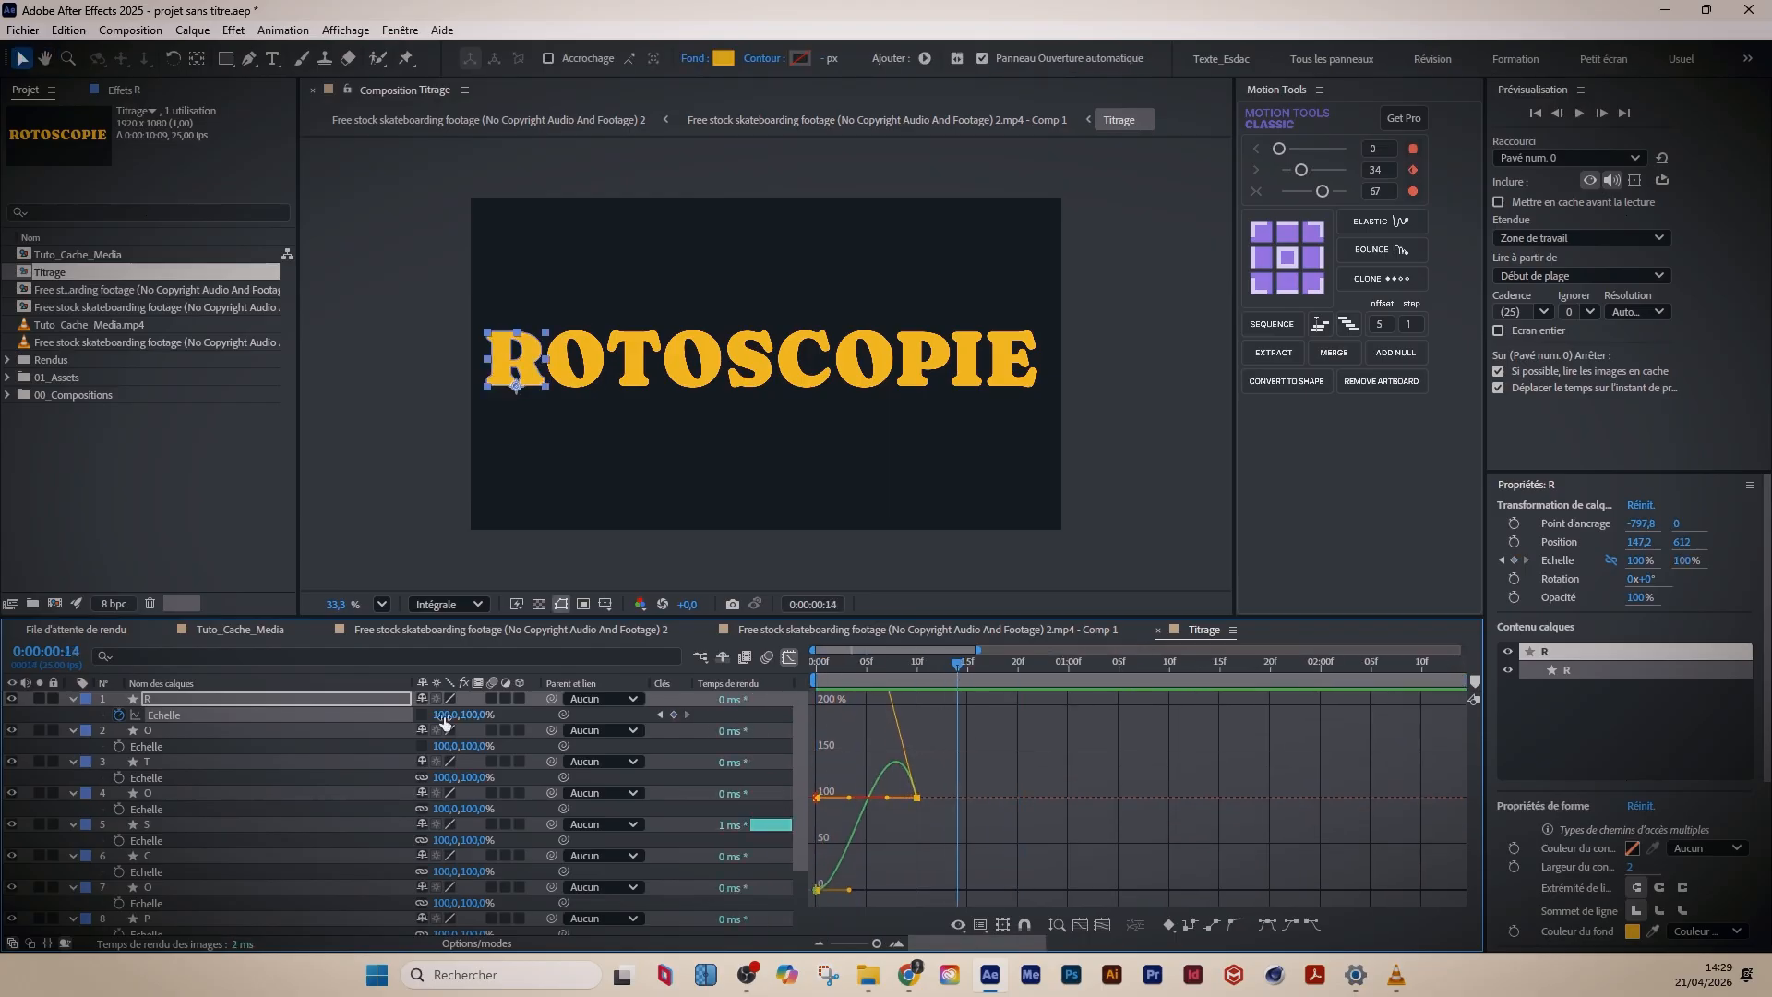
pyautogui.click(673, 715)
pyautogui.scroll(3, 934, 811)
pyautogui.moveTo(905, 810); pyautogui.dragTo(1019, 777)
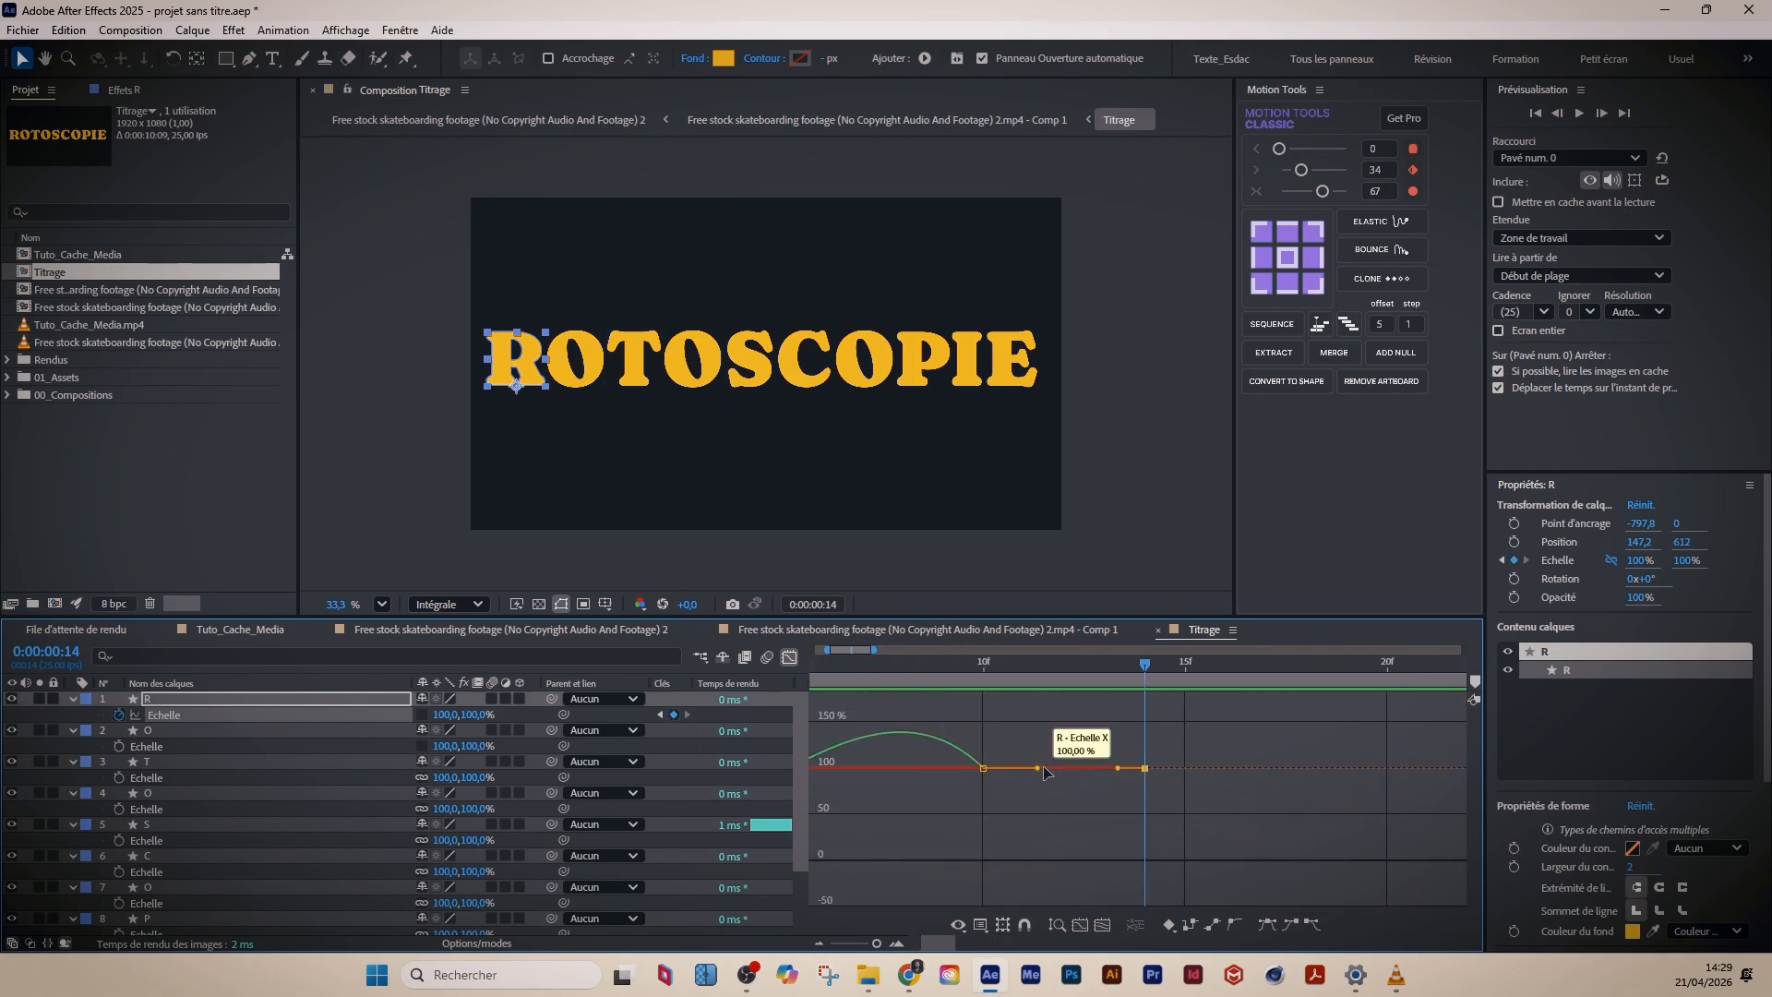
# - Shape the R's vertical scale curve to dip below 100% between 0:00:00:10 and 0:00:00:14, and preview the bounce
pyautogui.click(983, 768)
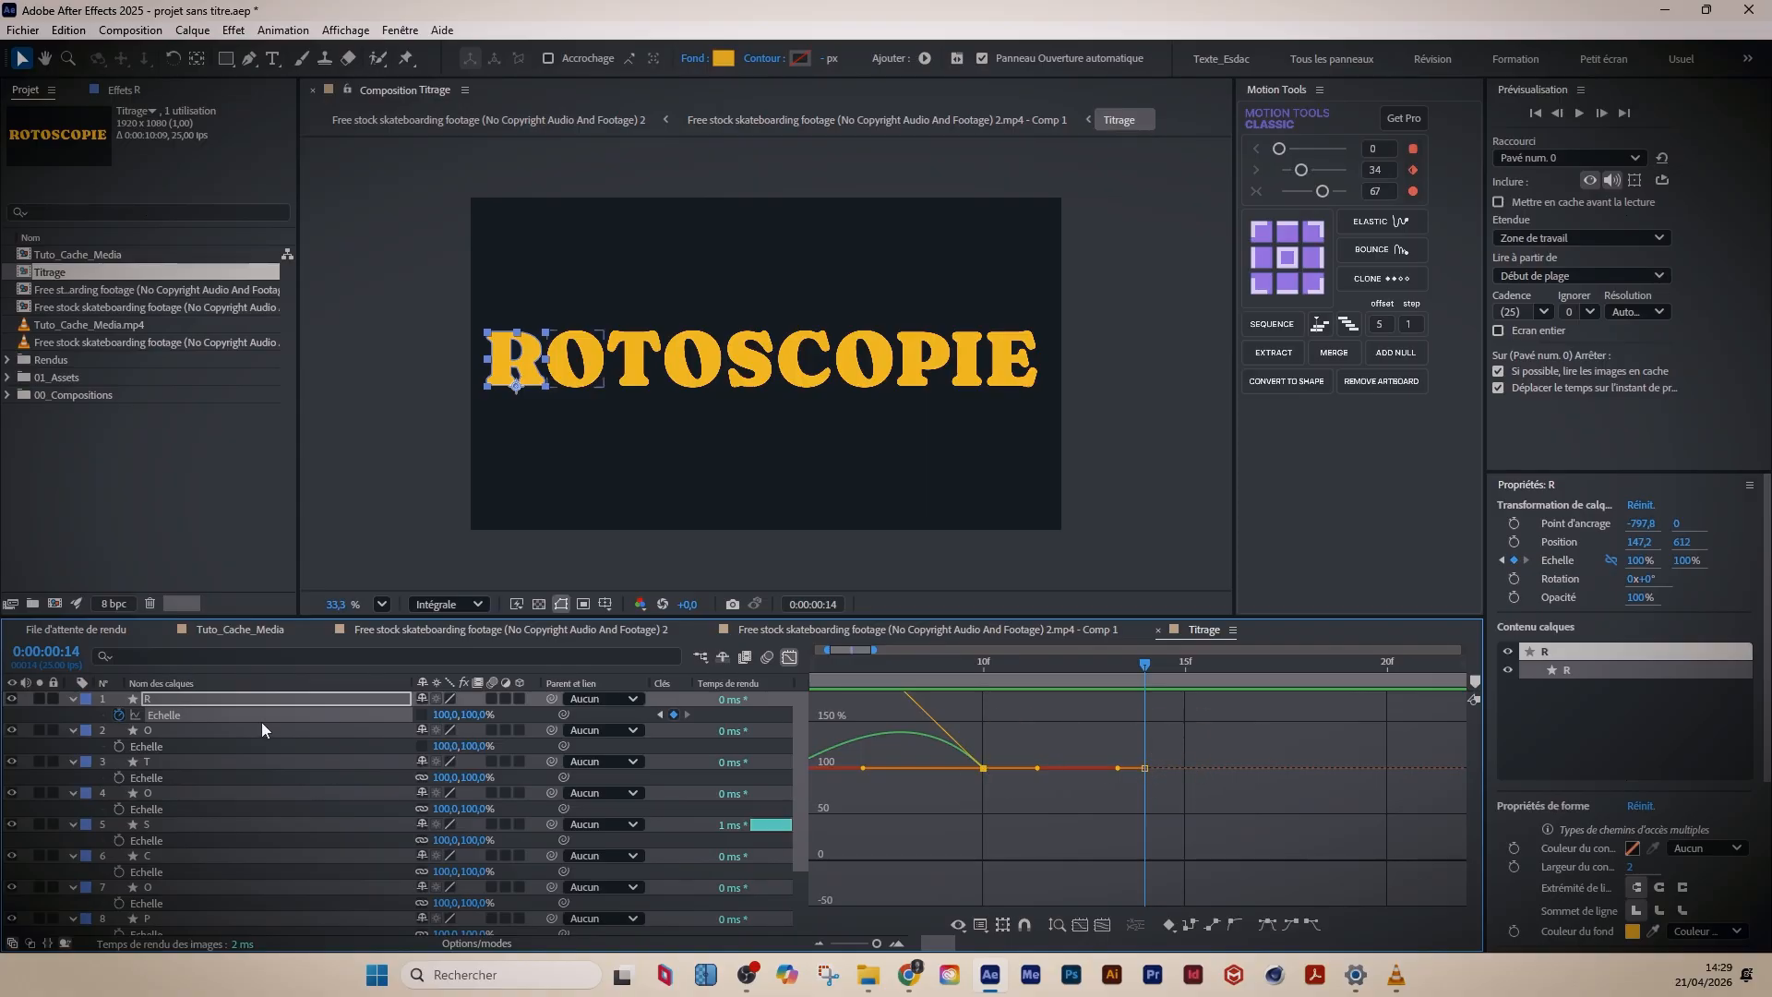
pyautogui.click(1144, 768)
pyautogui.moveTo(1118, 768); pyautogui.dragTo(1014, 768)
pyautogui.moveTo(1108, 807); pyautogui.dragTo(1033, 810)
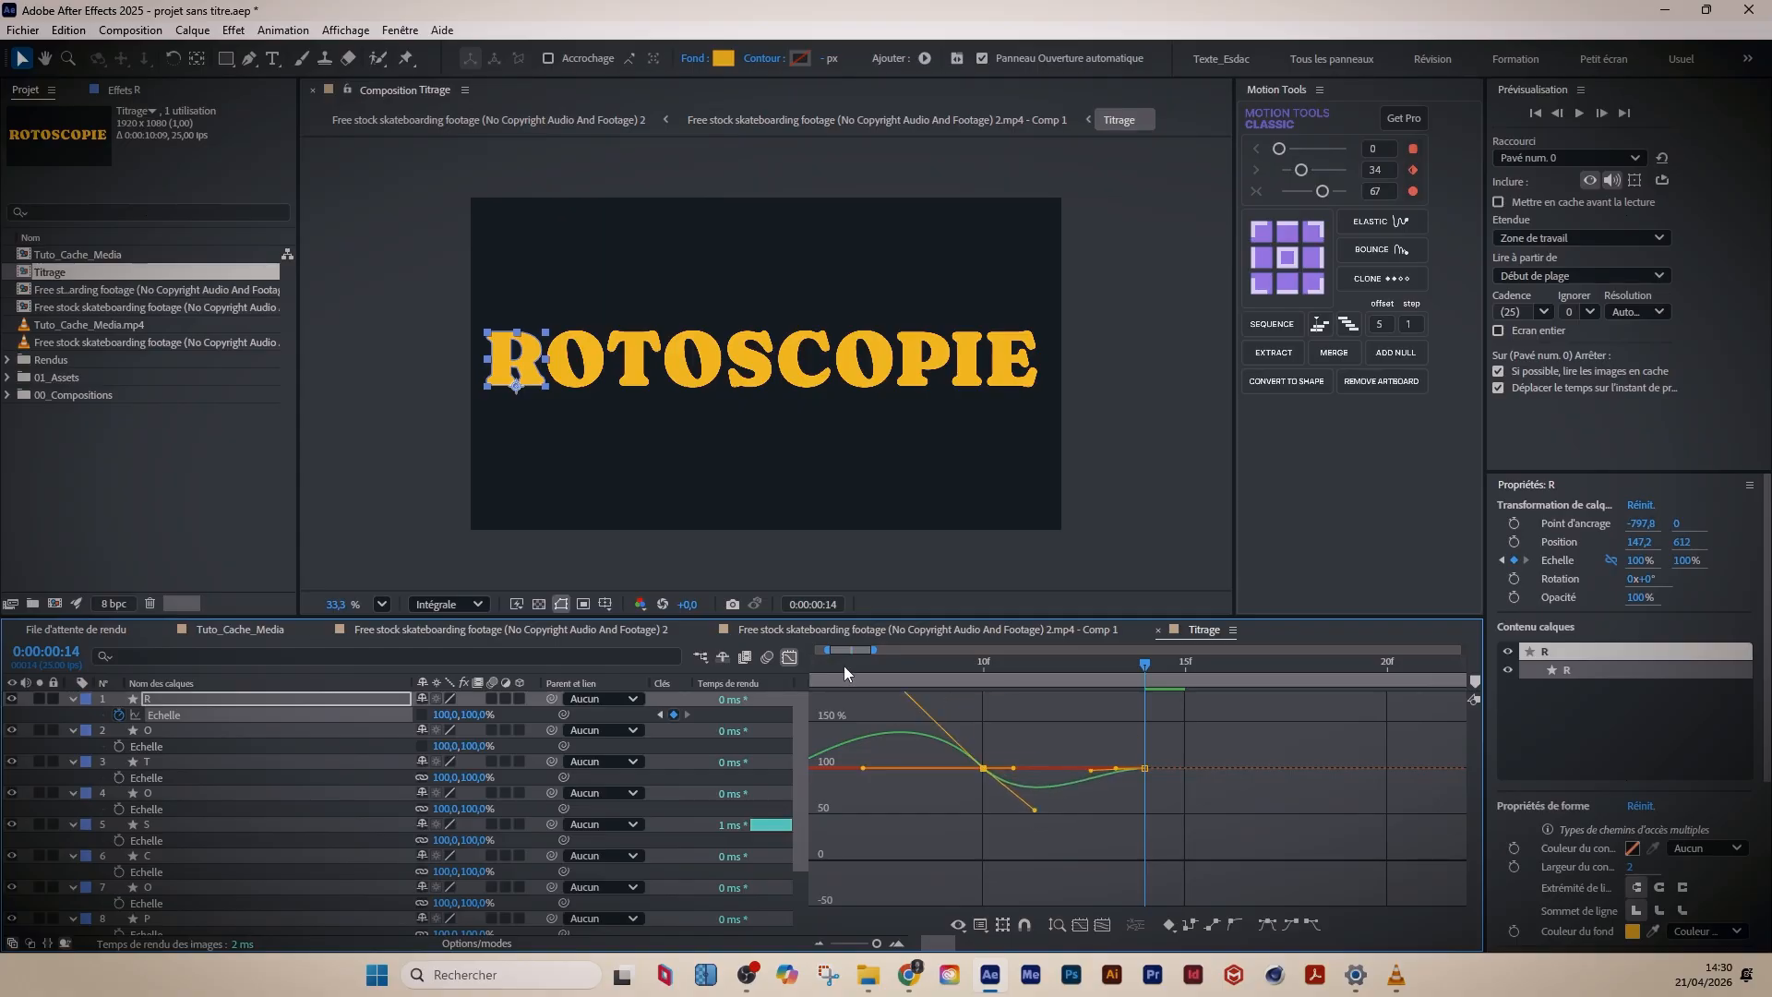
pyautogui.press('space')
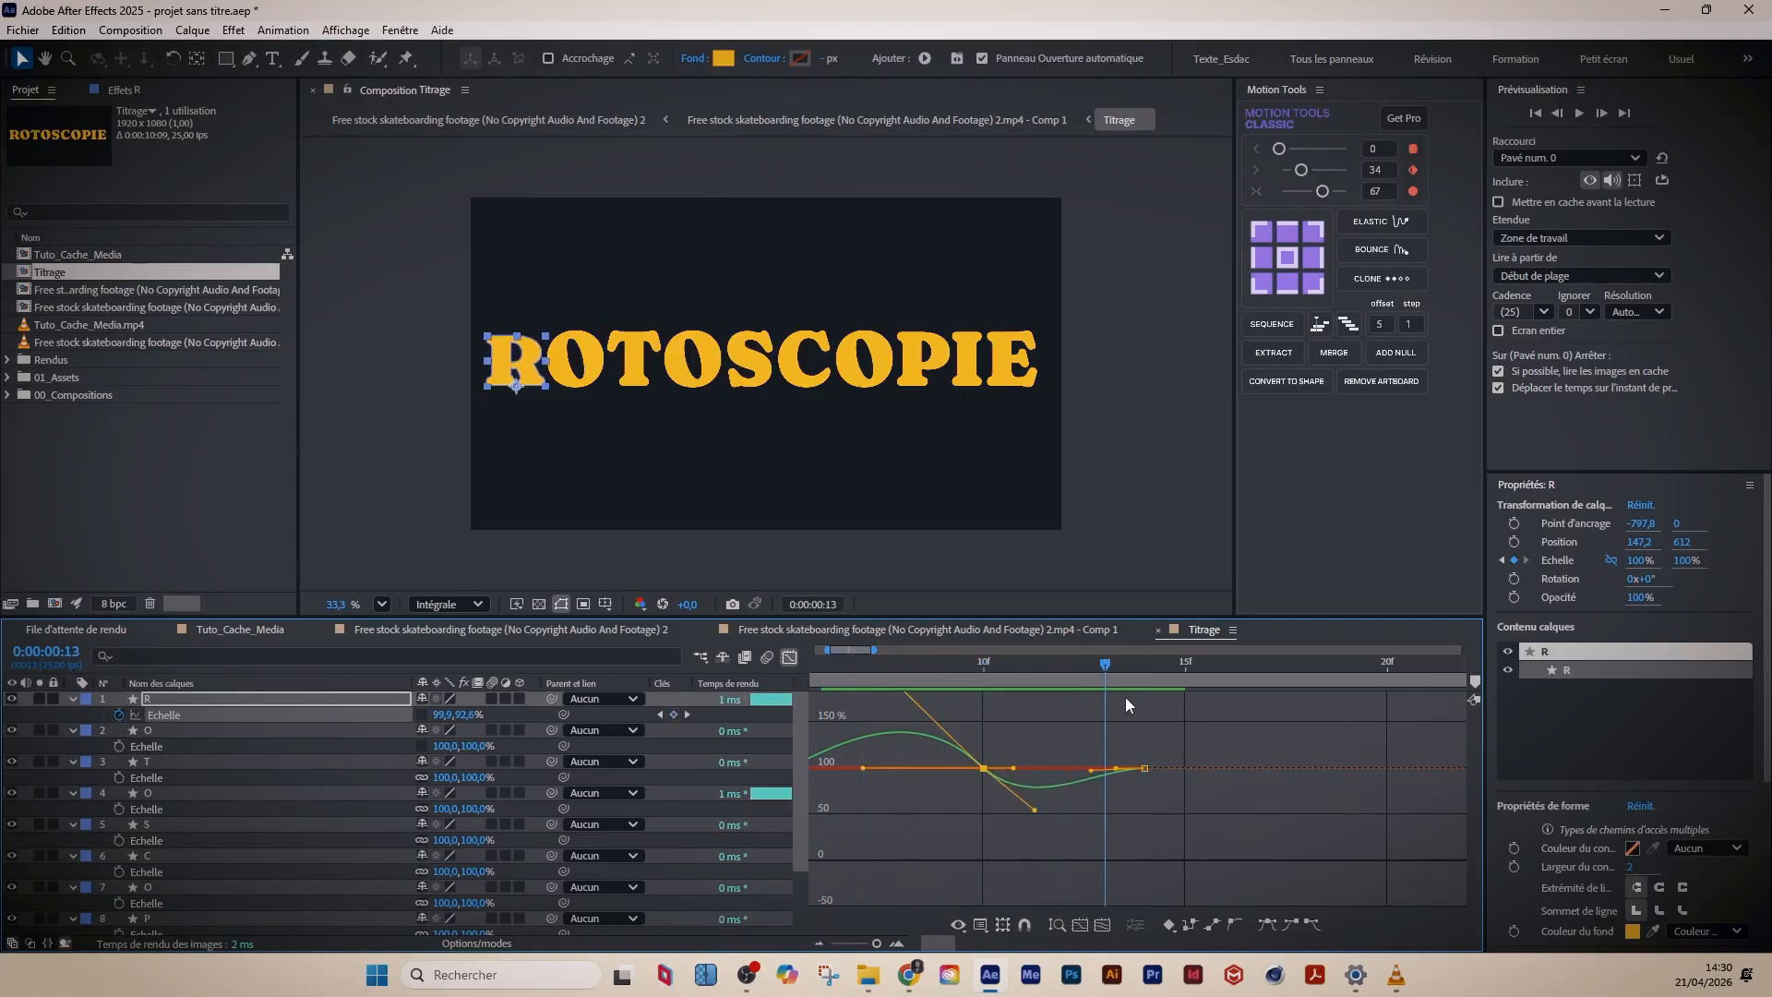
pyautogui.moveTo(1126, 698); pyautogui.dragTo(649, 730)
pyautogui.scroll(-3, 1021, 784)
pyautogui.press('space')
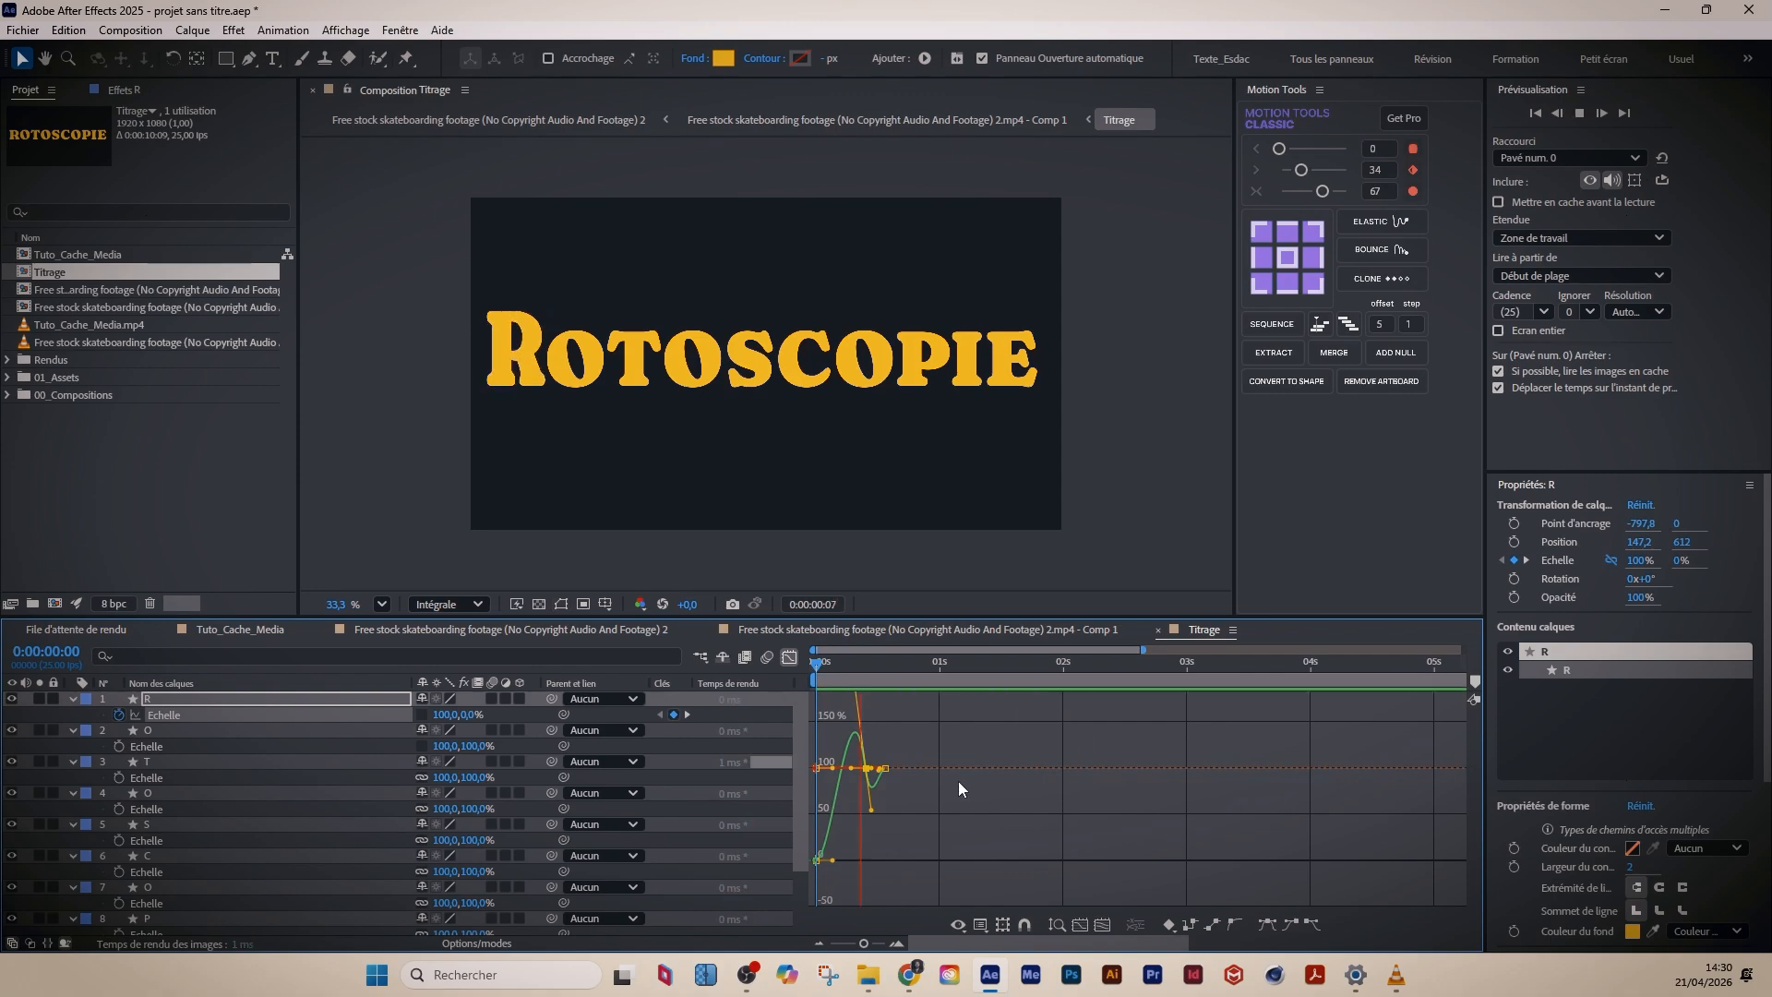
pyautogui.press('space')
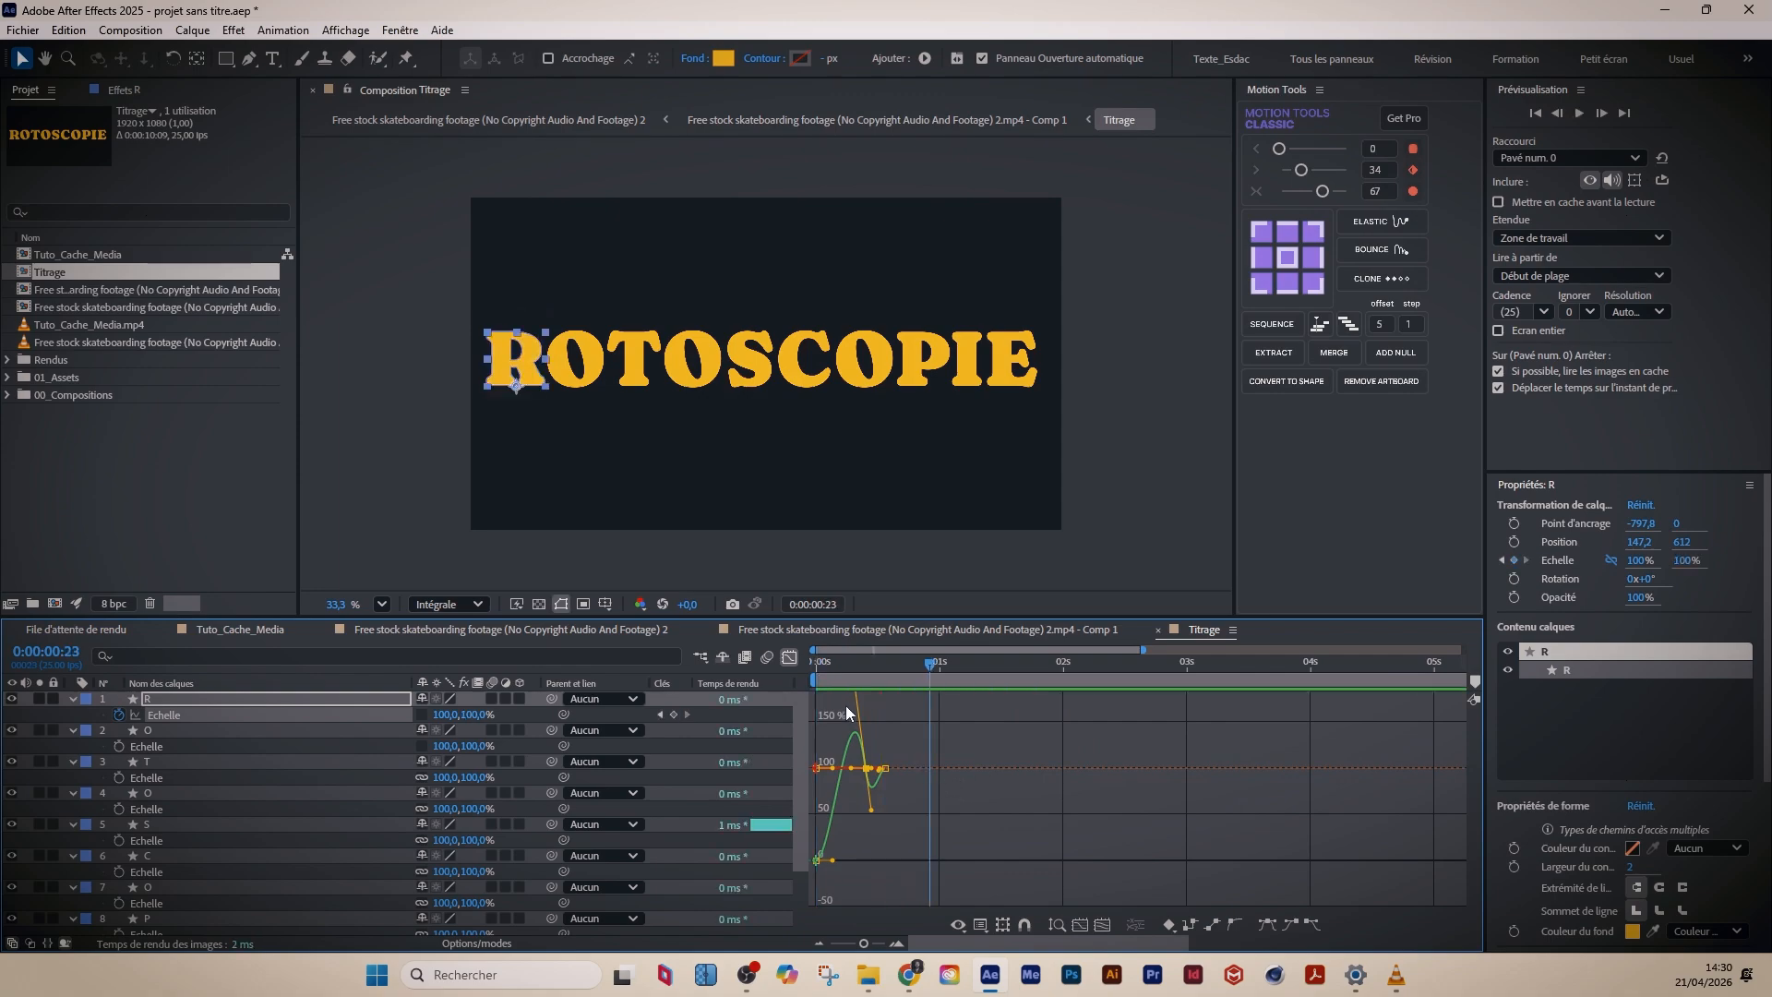
# - Copy the R's three Scale keyframes onto the other nine letter layers from 0:00:00:00 and check the animation
pyautogui.click(787, 655)
pyautogui.moveTo(917, 711); pyautogui.dragTo(768, 723)
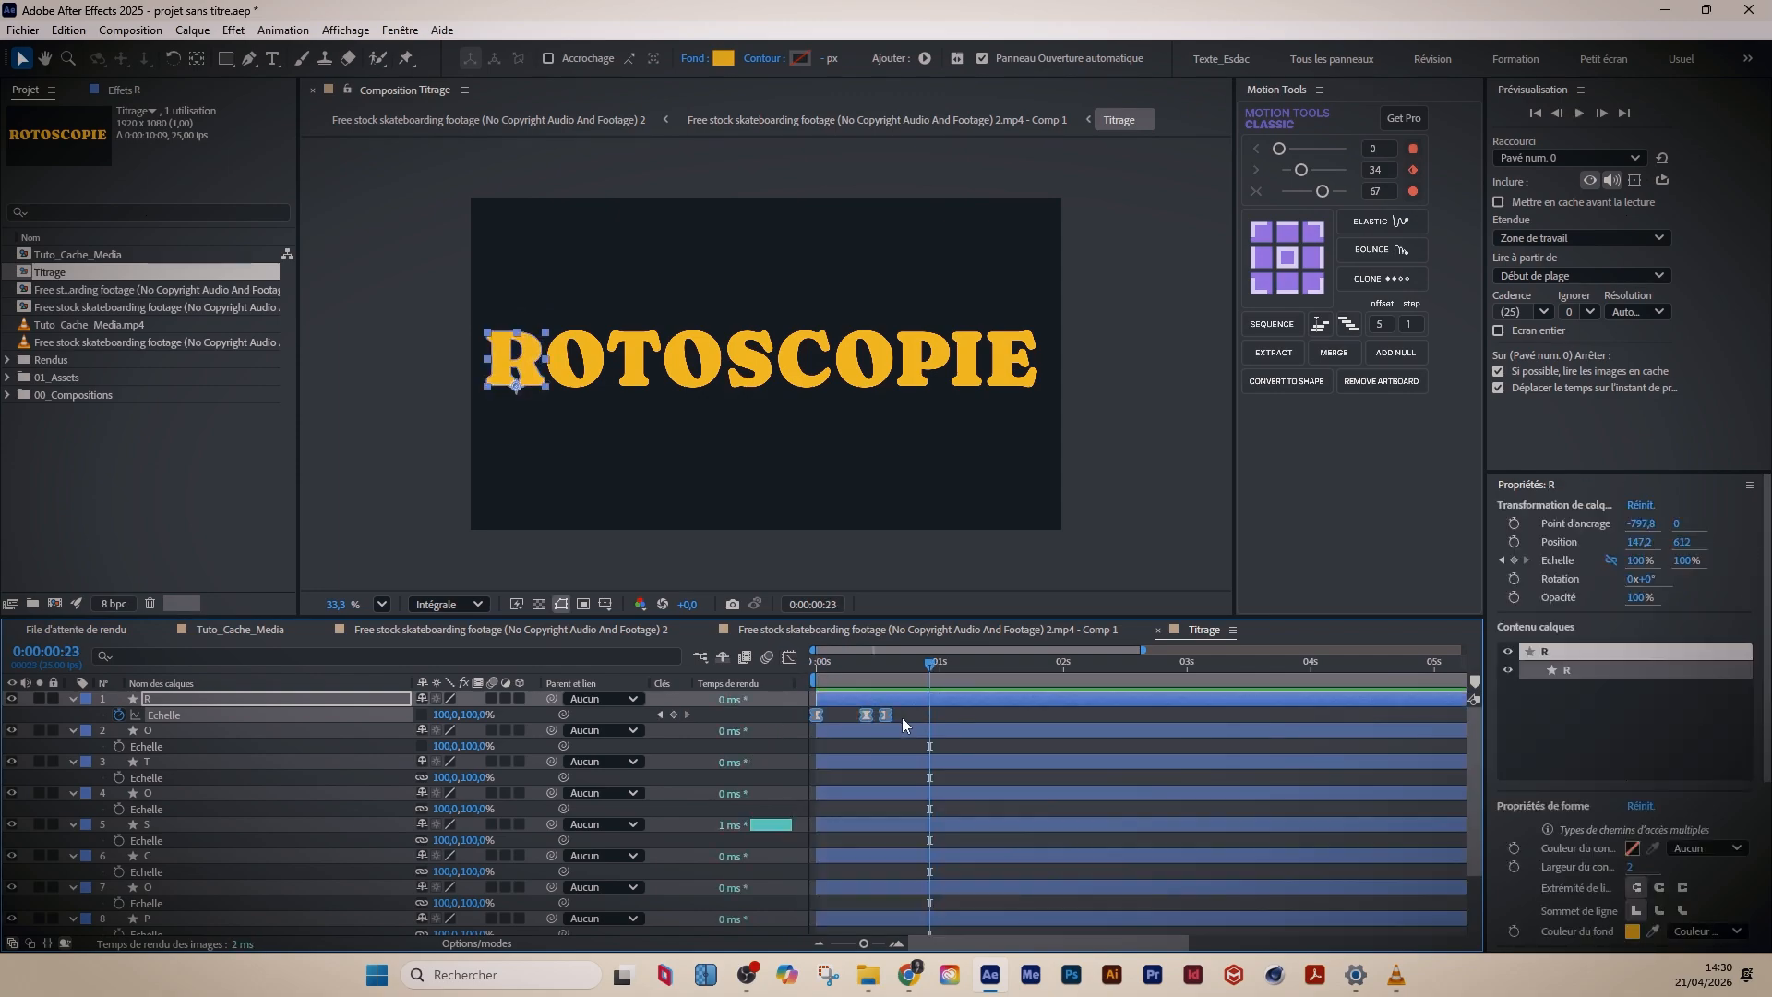
pyautogui.moveTo(921, 681); pyautogui.dragTo(683, 690)
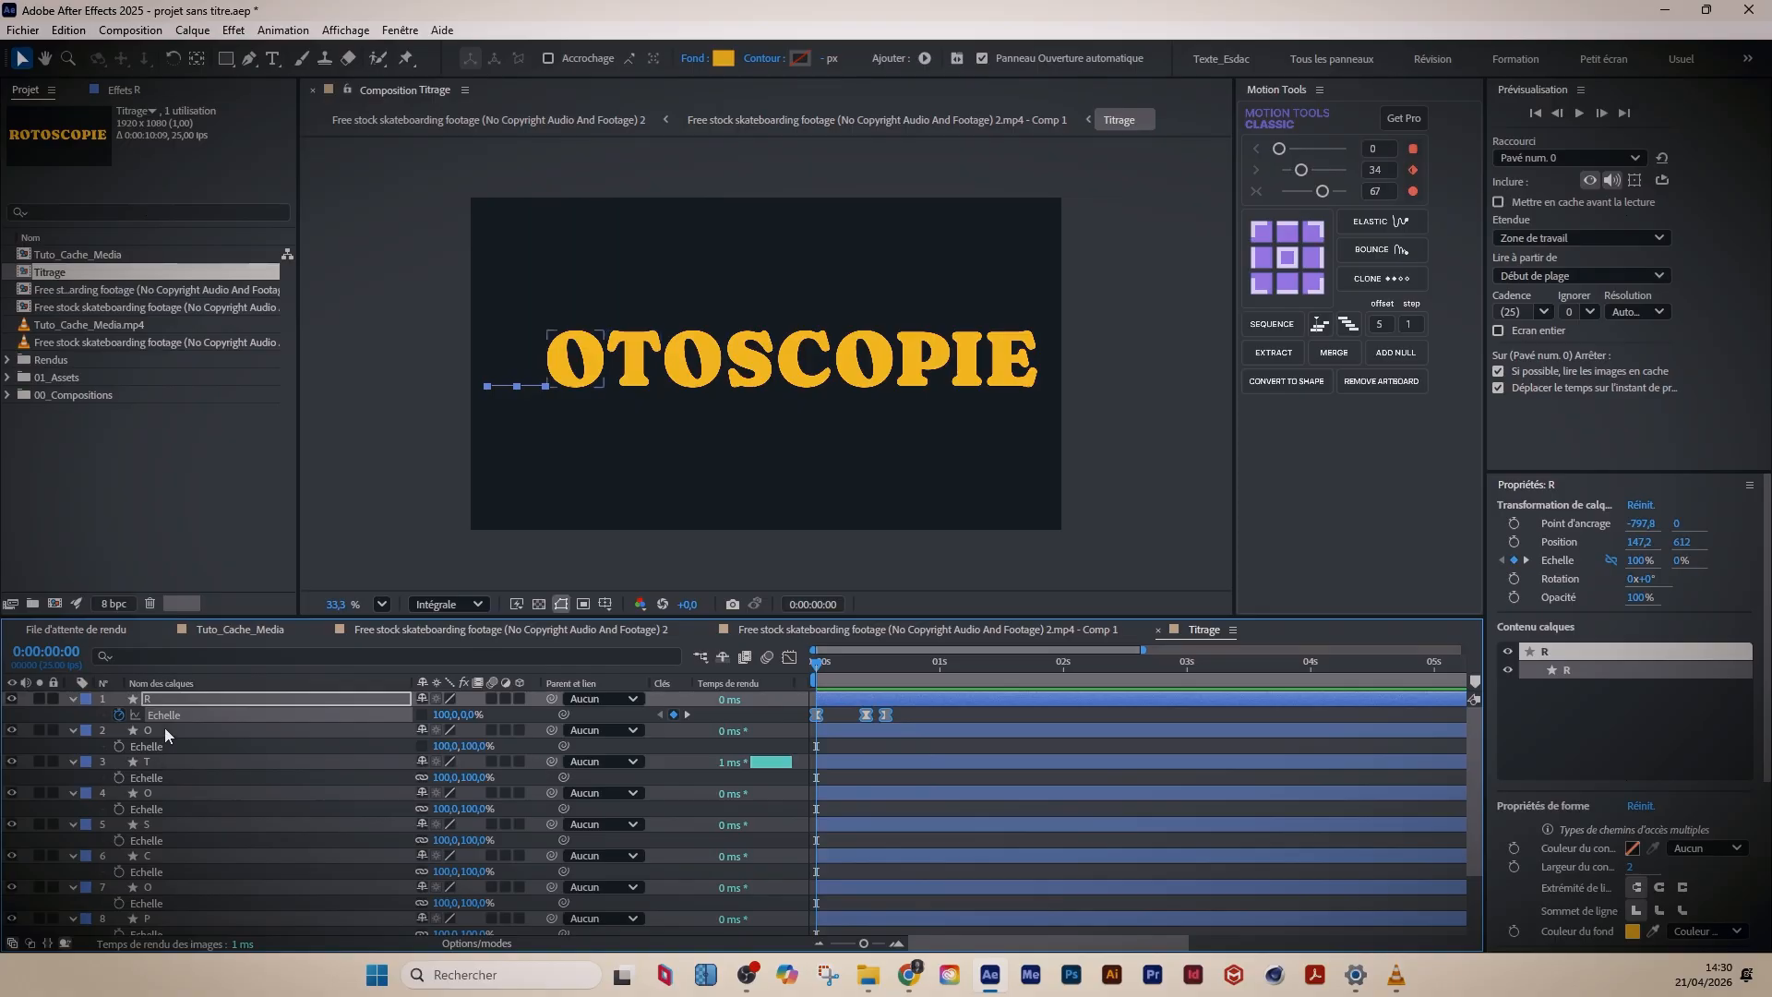
pyautogui.click(164, 730)
pyautogui.scroll(-2, 158, 830)
pyautogui.keyDown('shift'); pyautogui.click(157, 895); pyautogui.keyUp('shift')
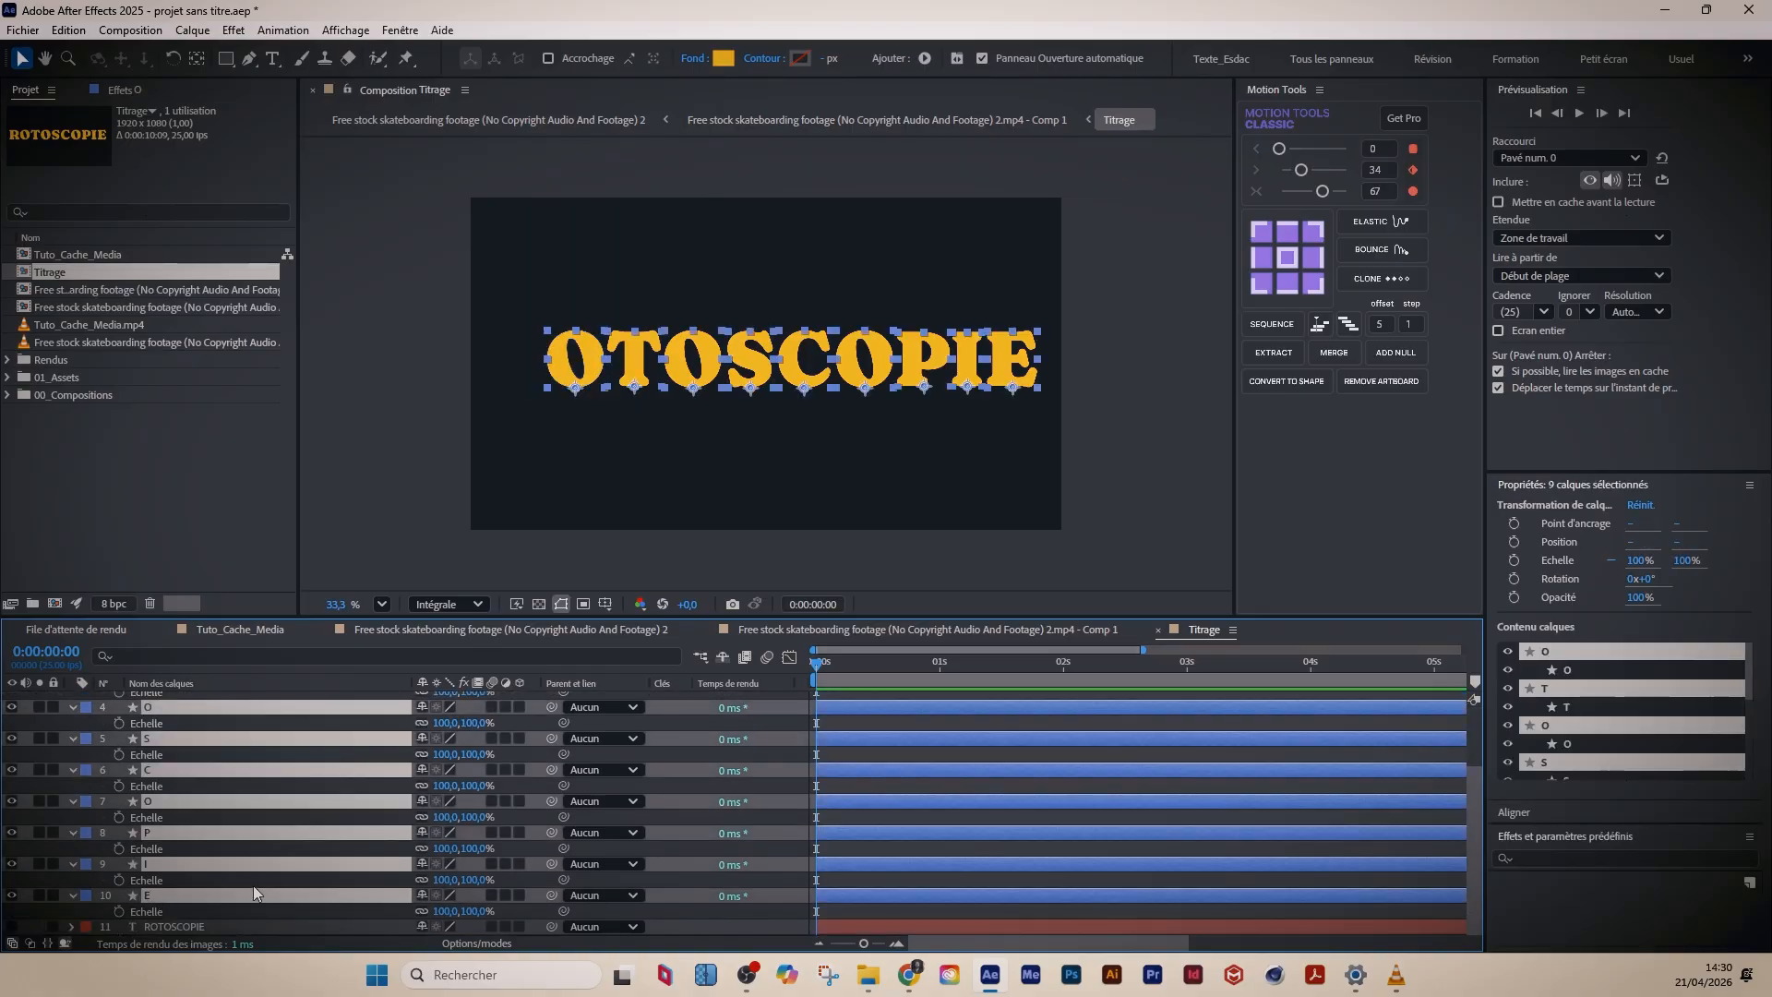
pyautogui.hotkey('ctrl', 'v')
pyautogui.scroll(3, 872, 756)
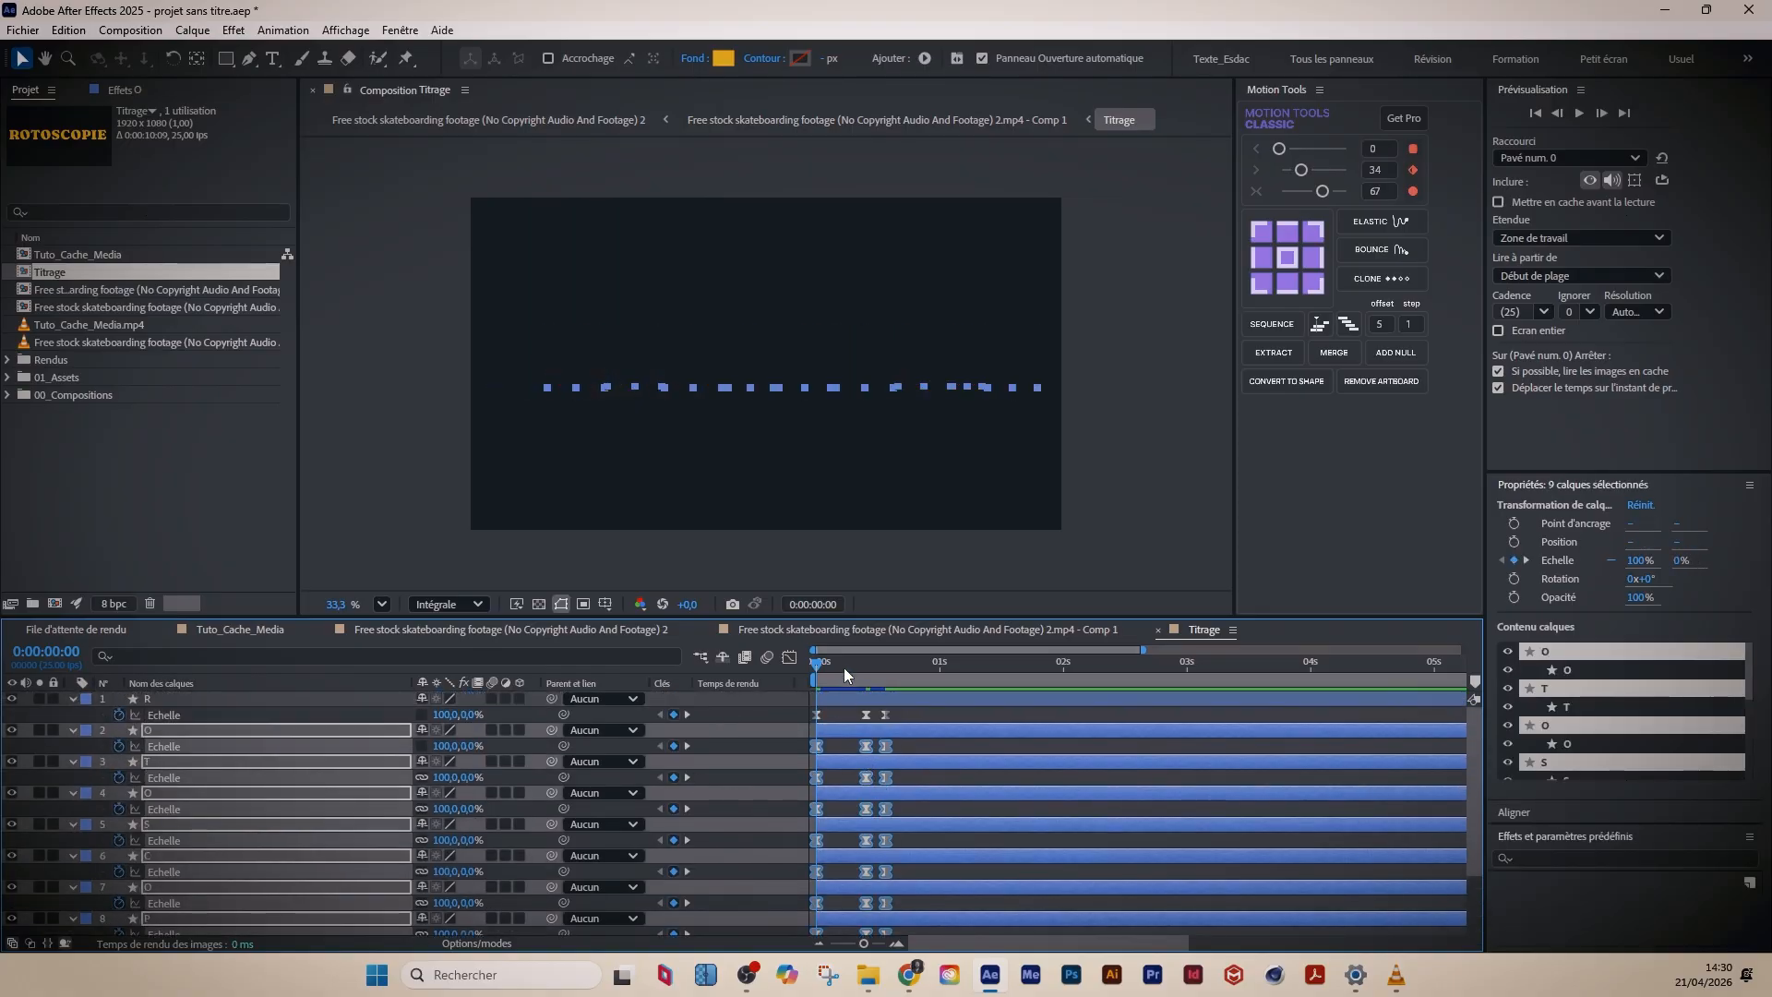
pyautogui.moveTo(816, 662); pyautogui.dragTo(905, 667)
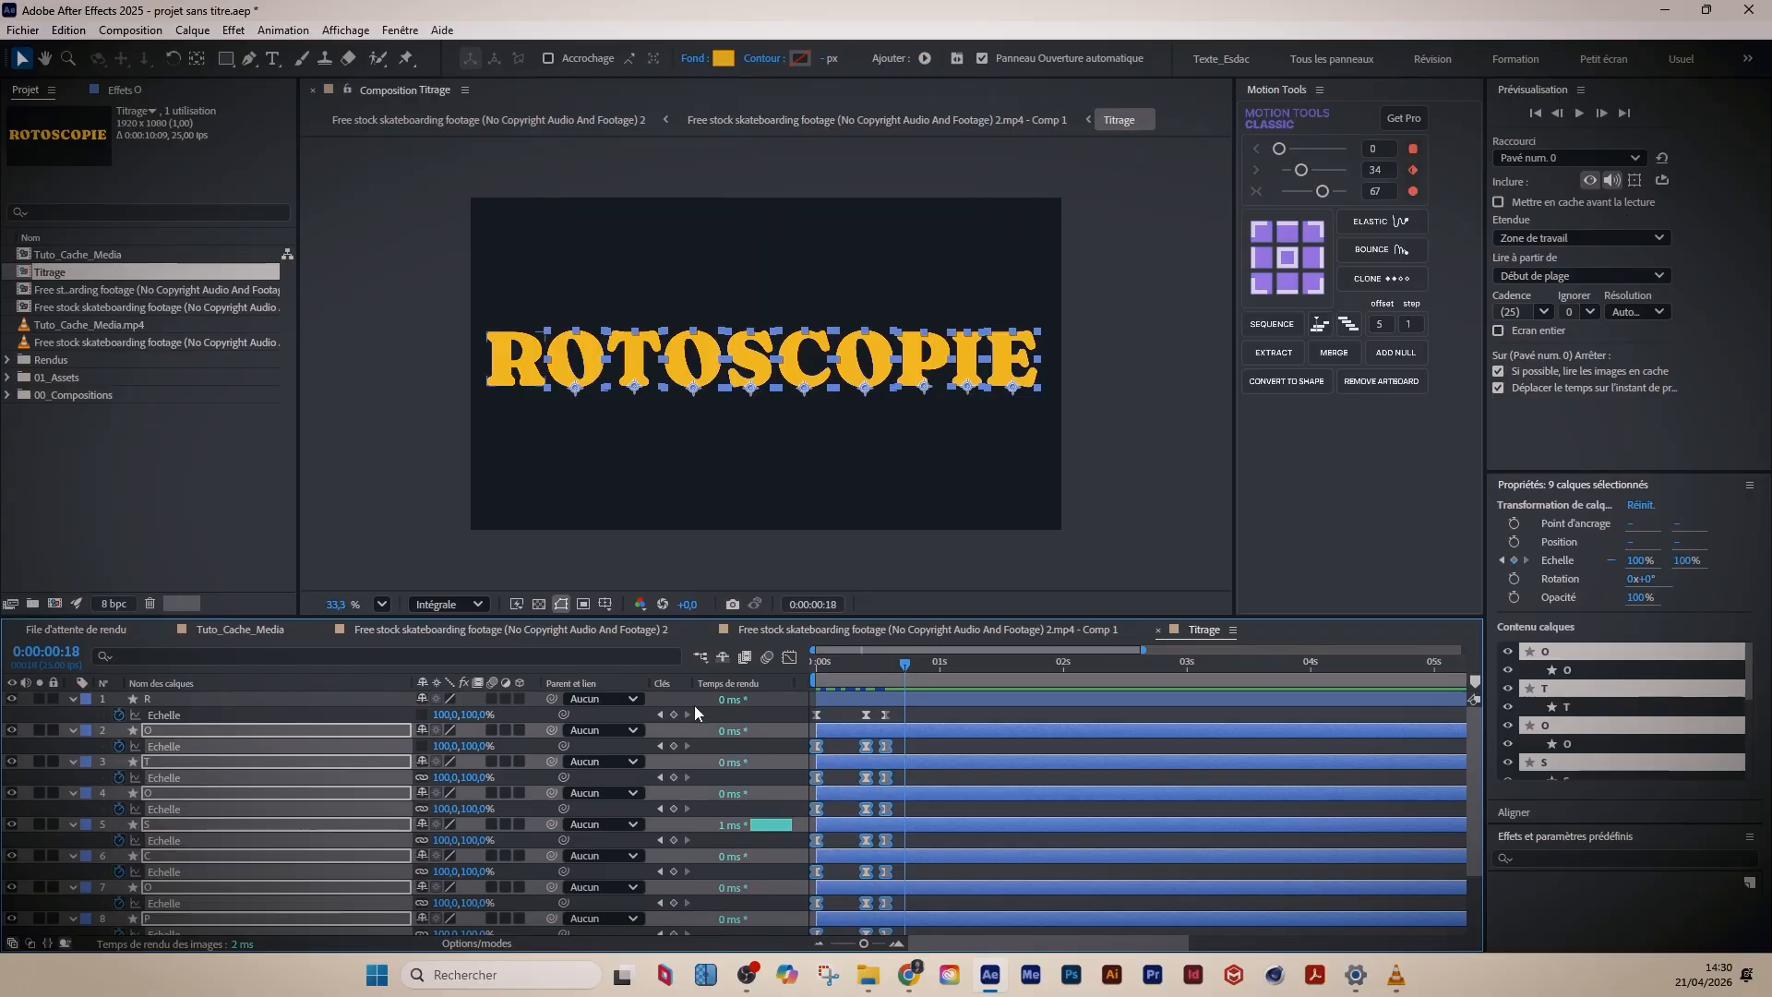
pyautogui.click(757, 716)
# - Sequence all ten letter layers from R to E with Motion Tools at offset 5 and step 1, and preview
pyautogui.click(864, 700)
pyautogui.scroll(-2, 847, 780)
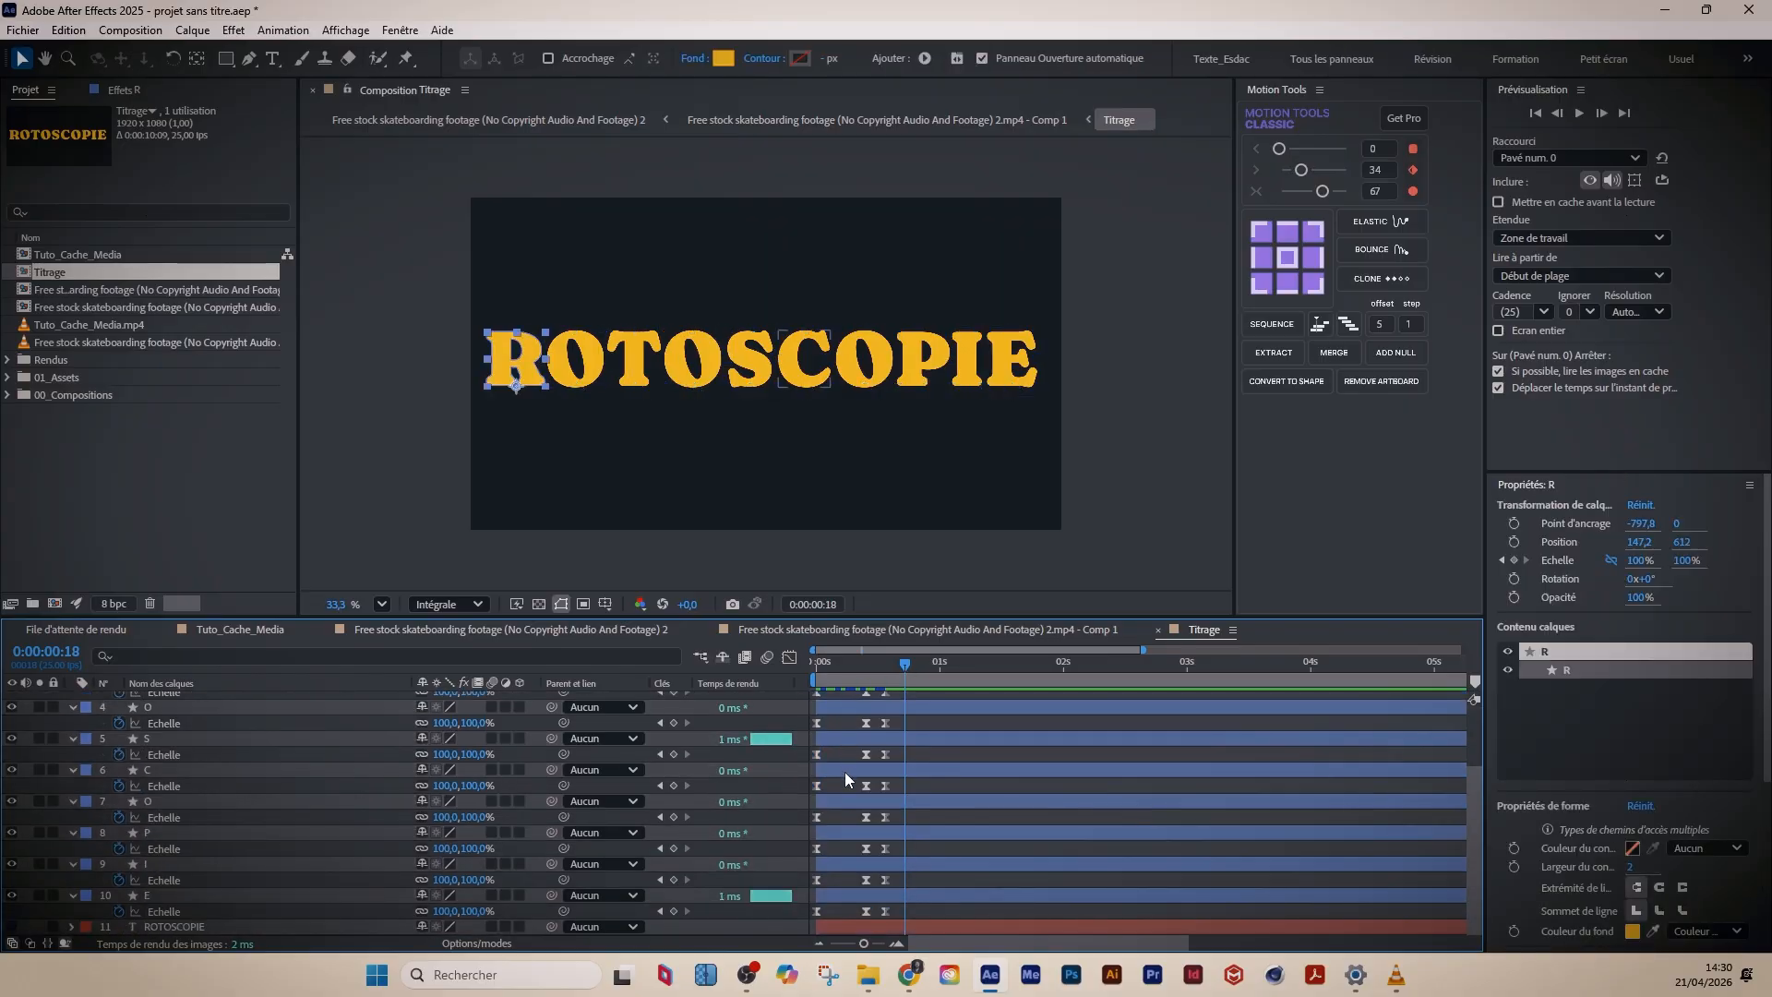
pyautogui.keyDown('shift'); pyautogui.click(860, 895); pyautogui.keyUp('shift')
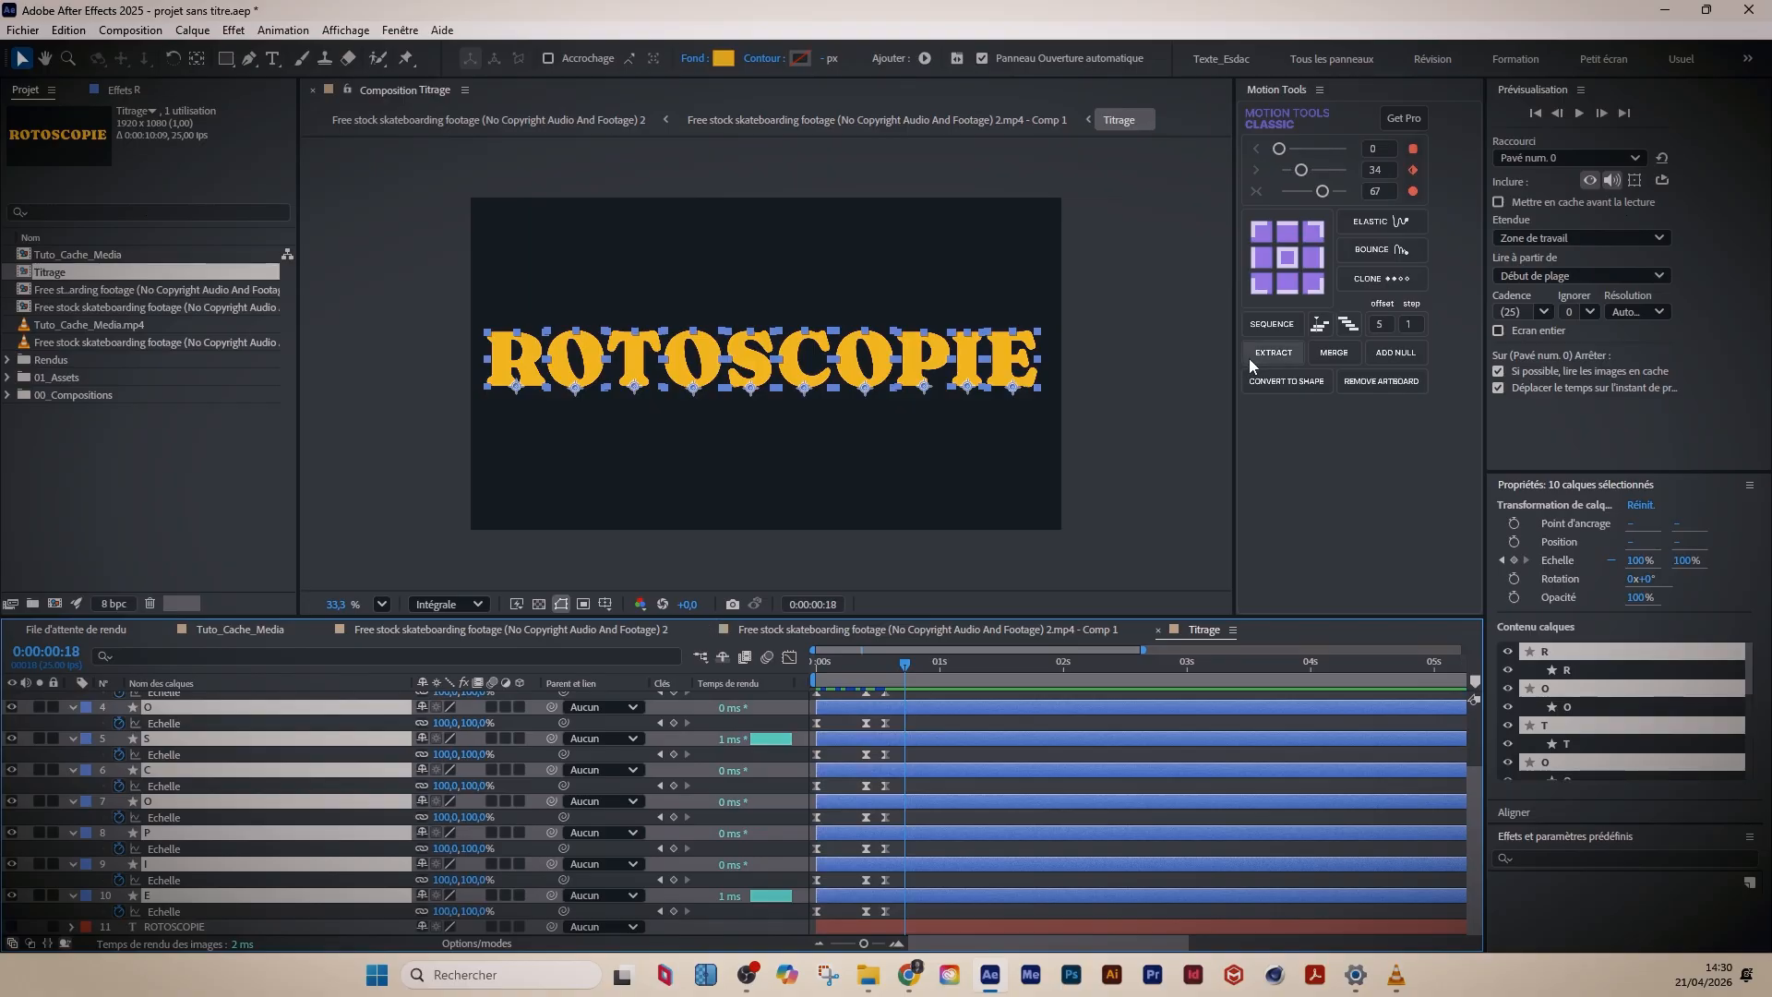
pyautogui.click(1345, 325)
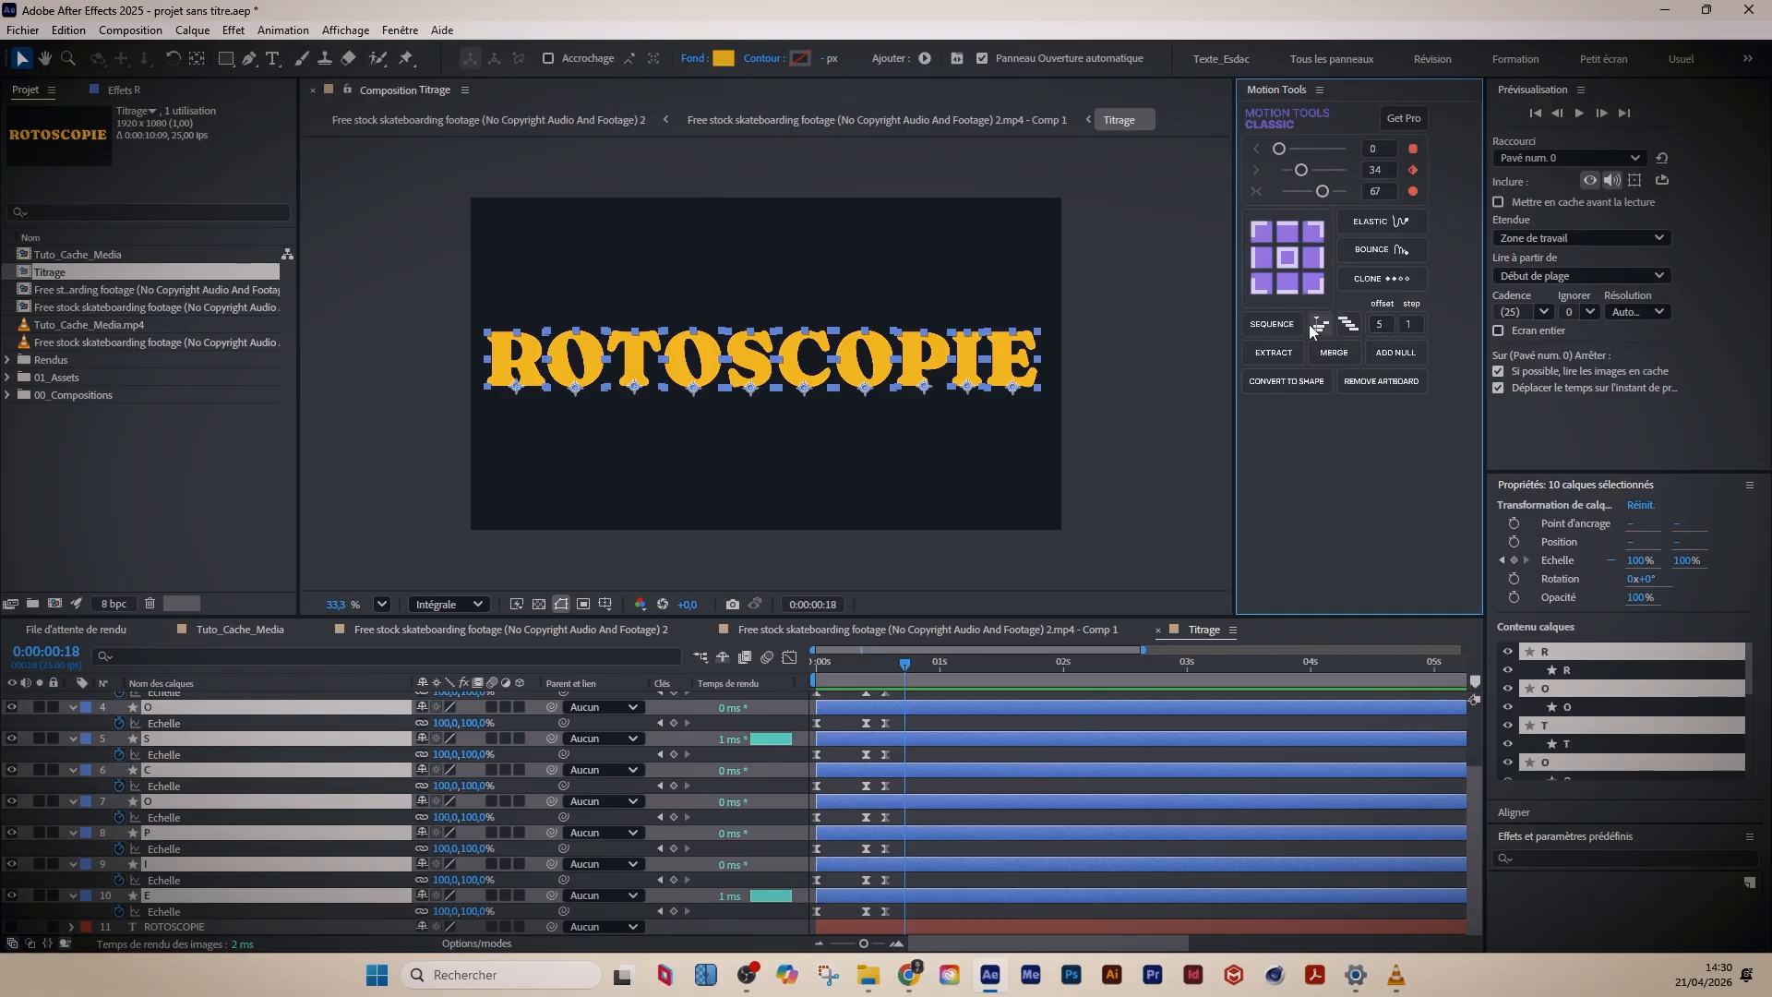
pyautogui.click(1281, 324)
pyautogui.press('space')
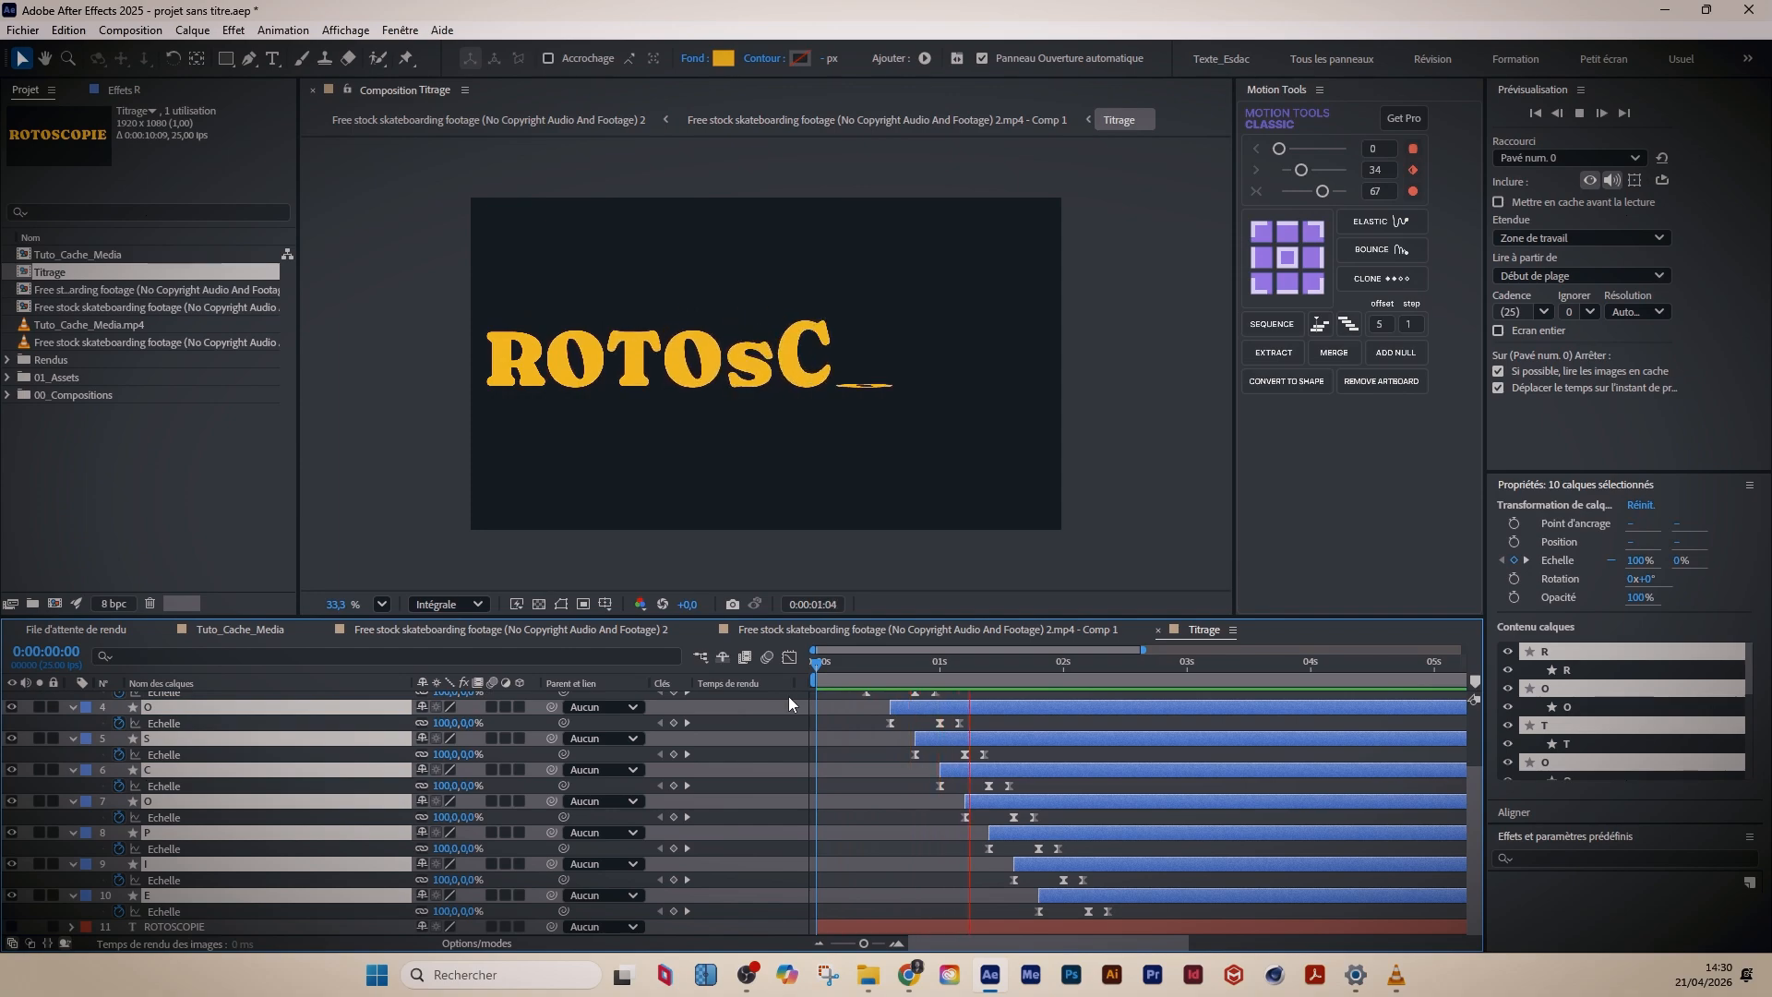
pyautogui.press('space')
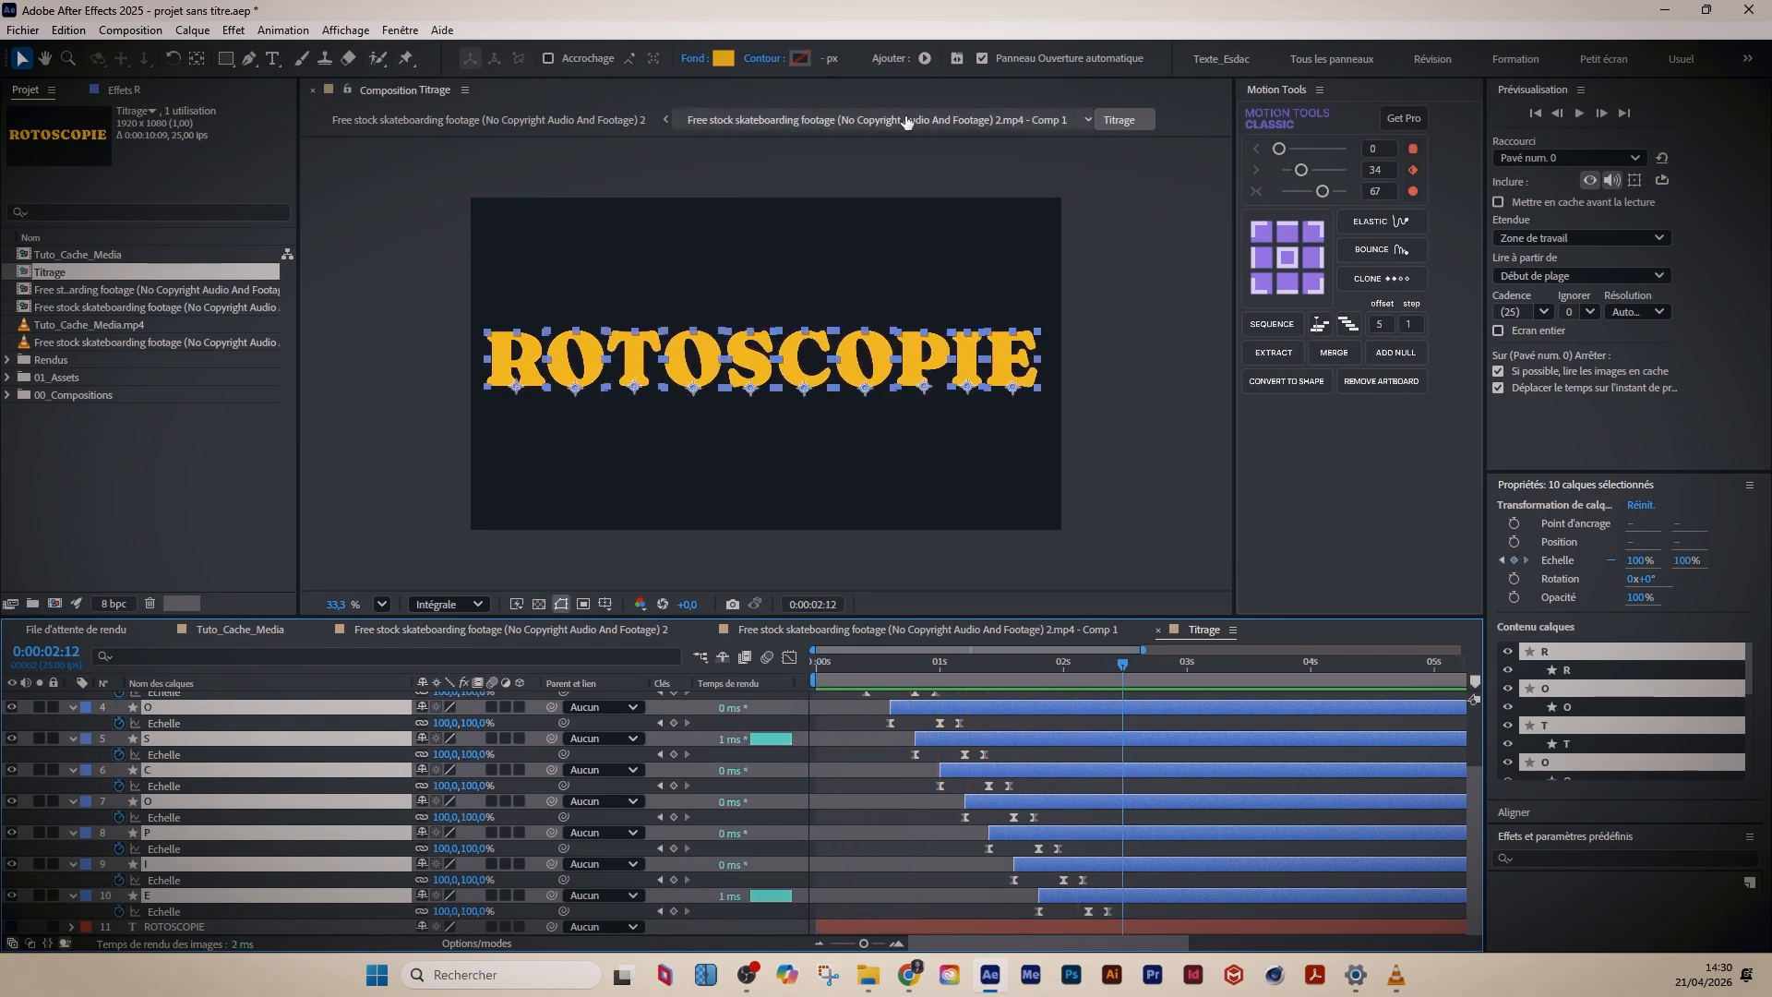
# - Return to the skateboarding Comp 1 composition and preview the animated title behind the skateboarders
pyautogui.click(909, 120)
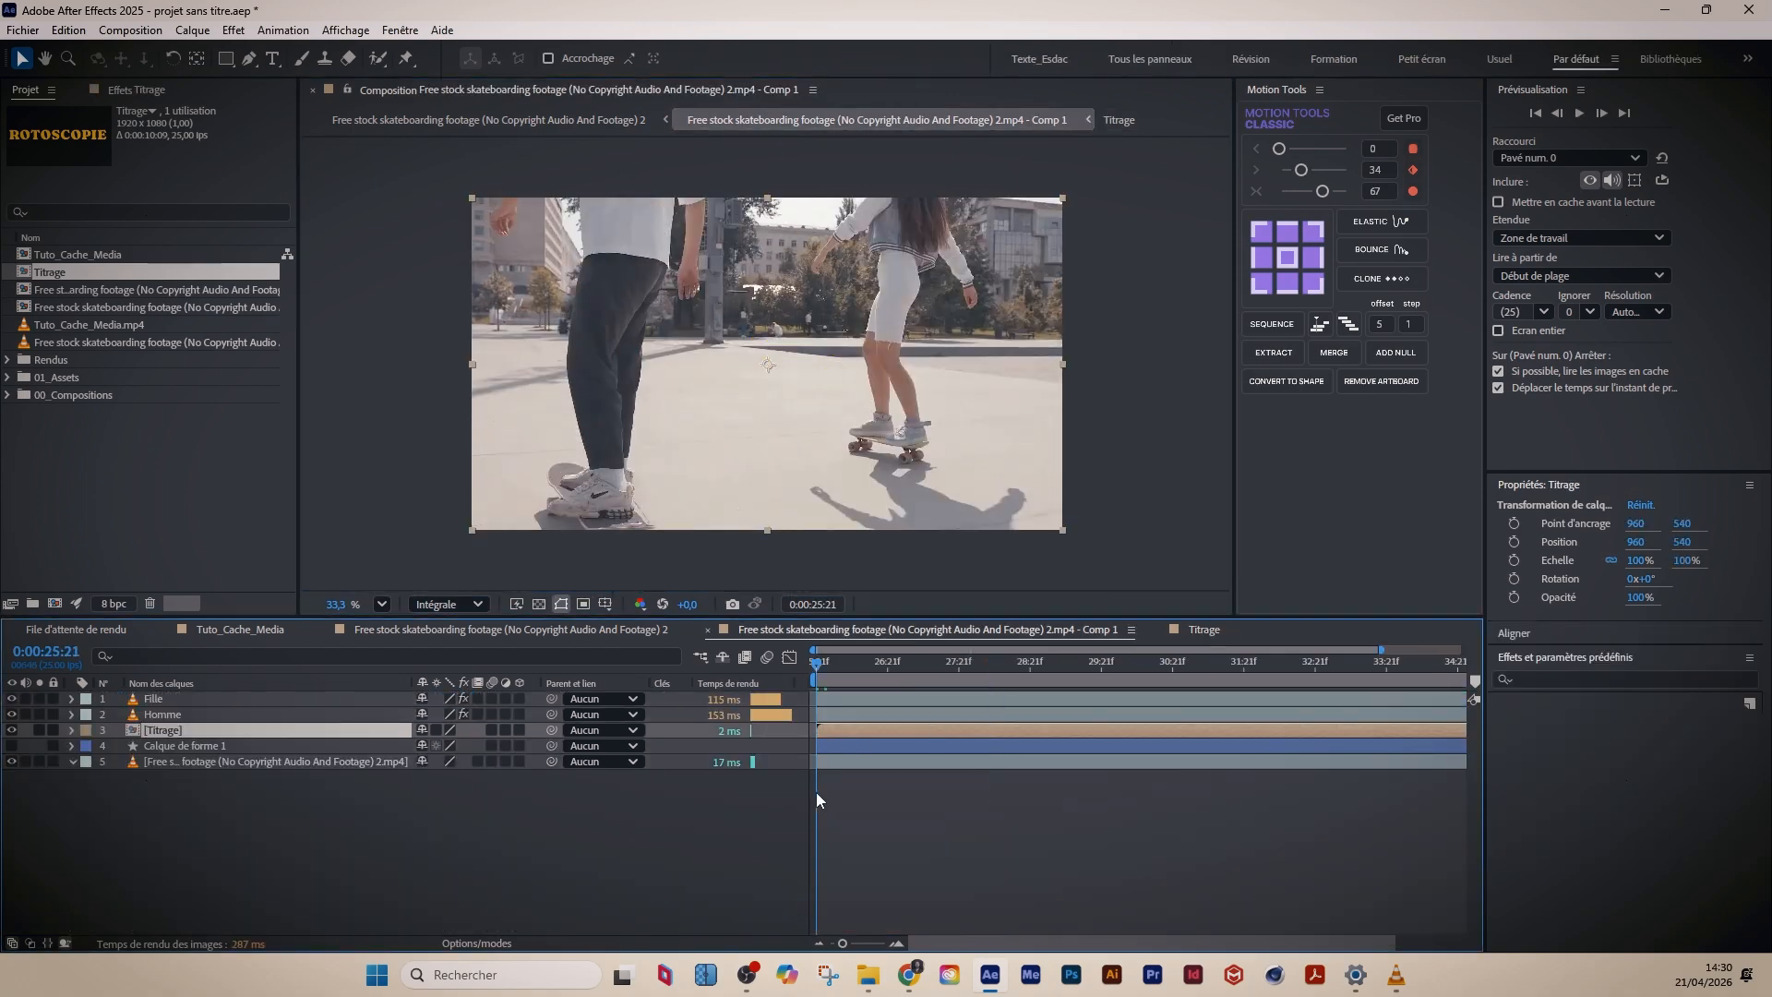
pyautogui.press('space')
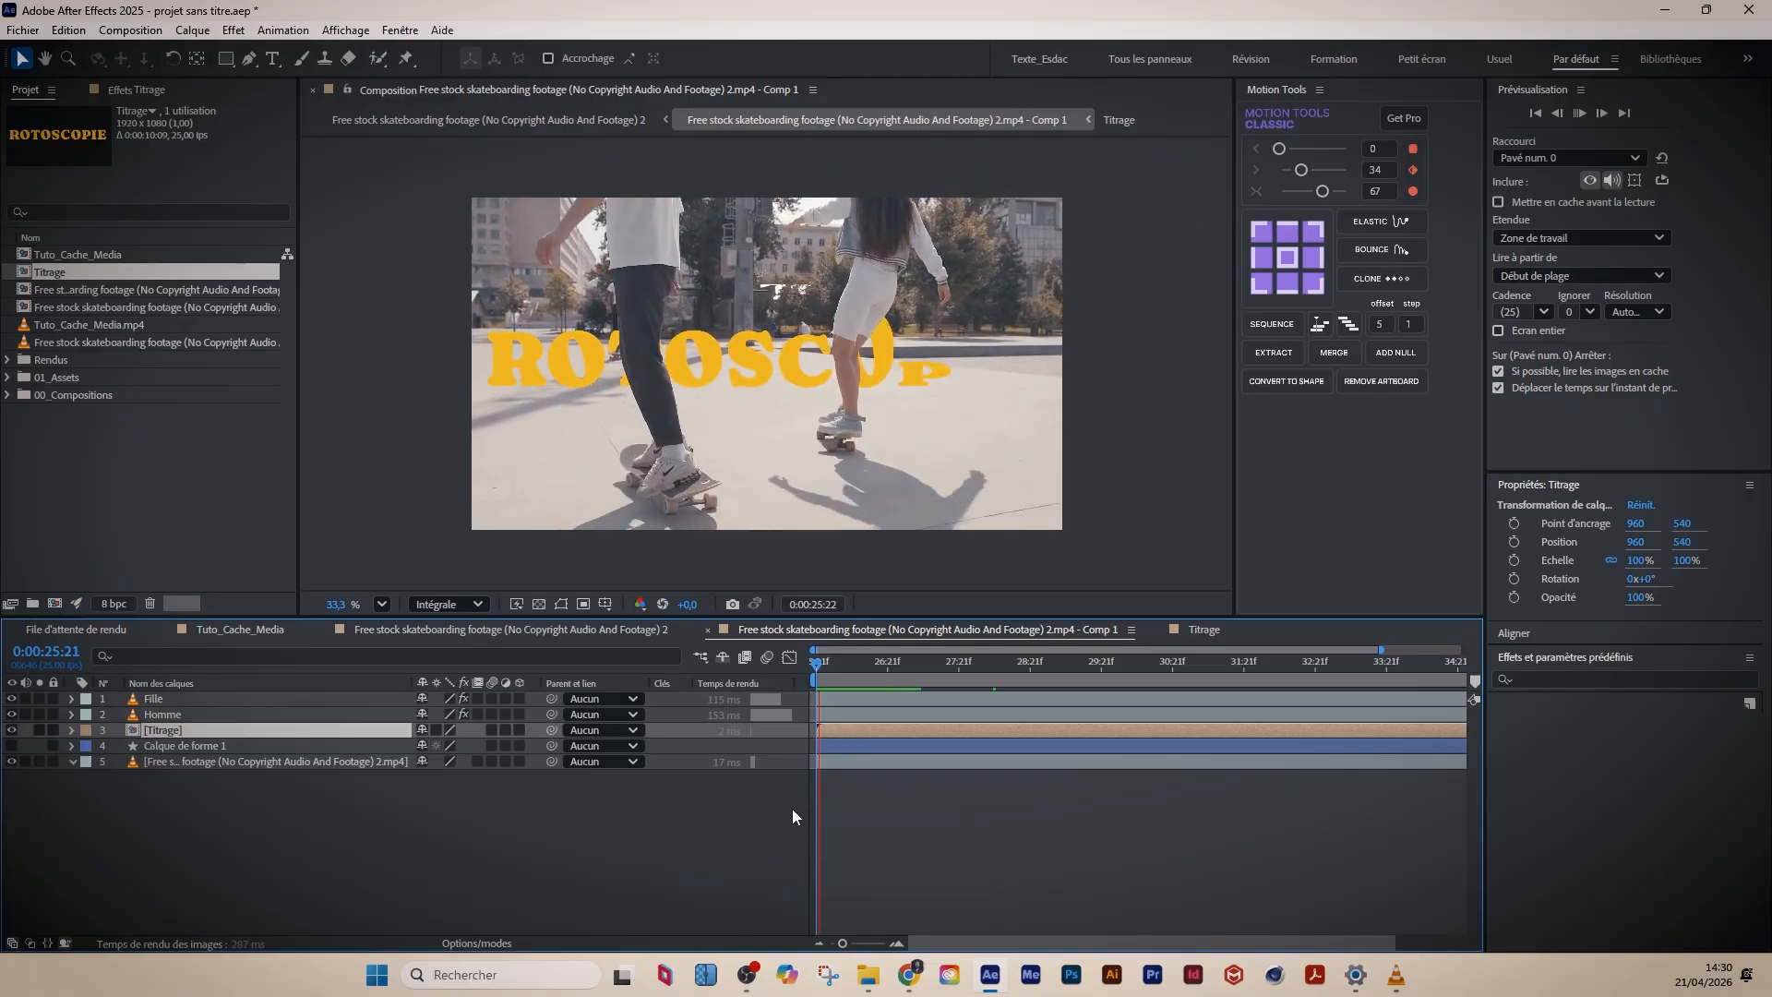
# - Apply the Remplir effect to the Titrage layer in the skateboarding composition
pyautogui.press('space')
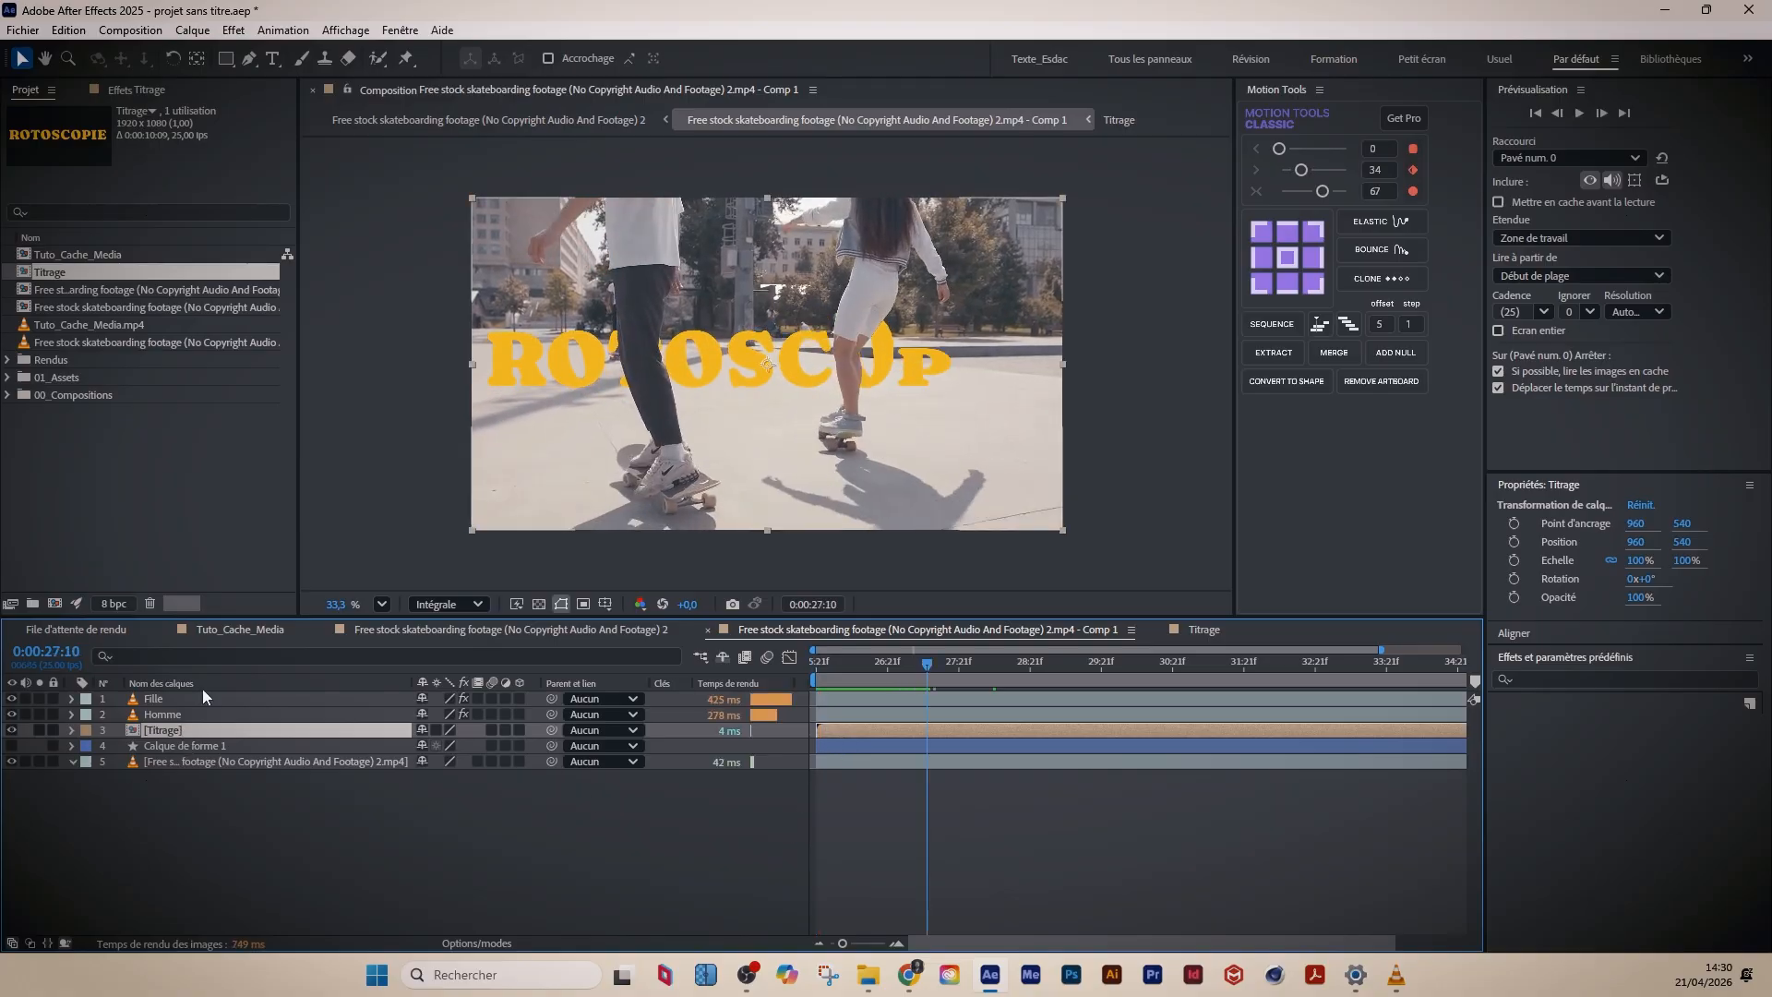
pyautogui.click(137, 89)
pyautogui.rightClick(113, 332)
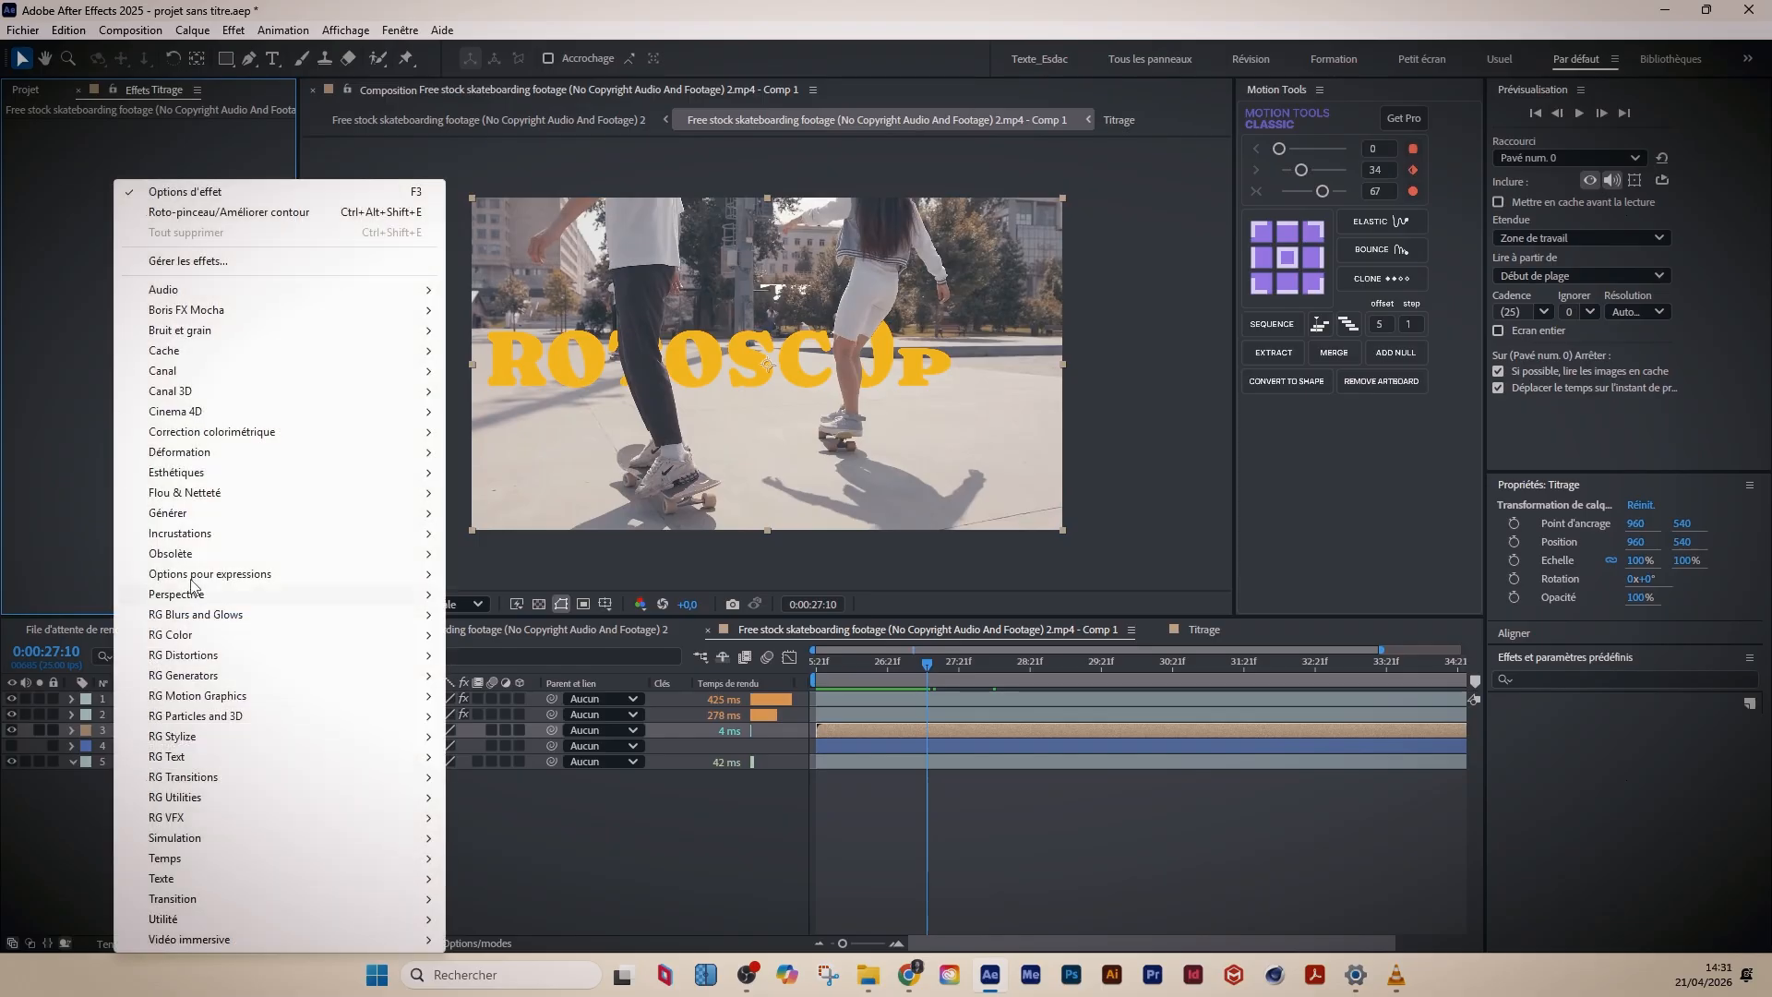
pyautogui.moveTo(194, 513)
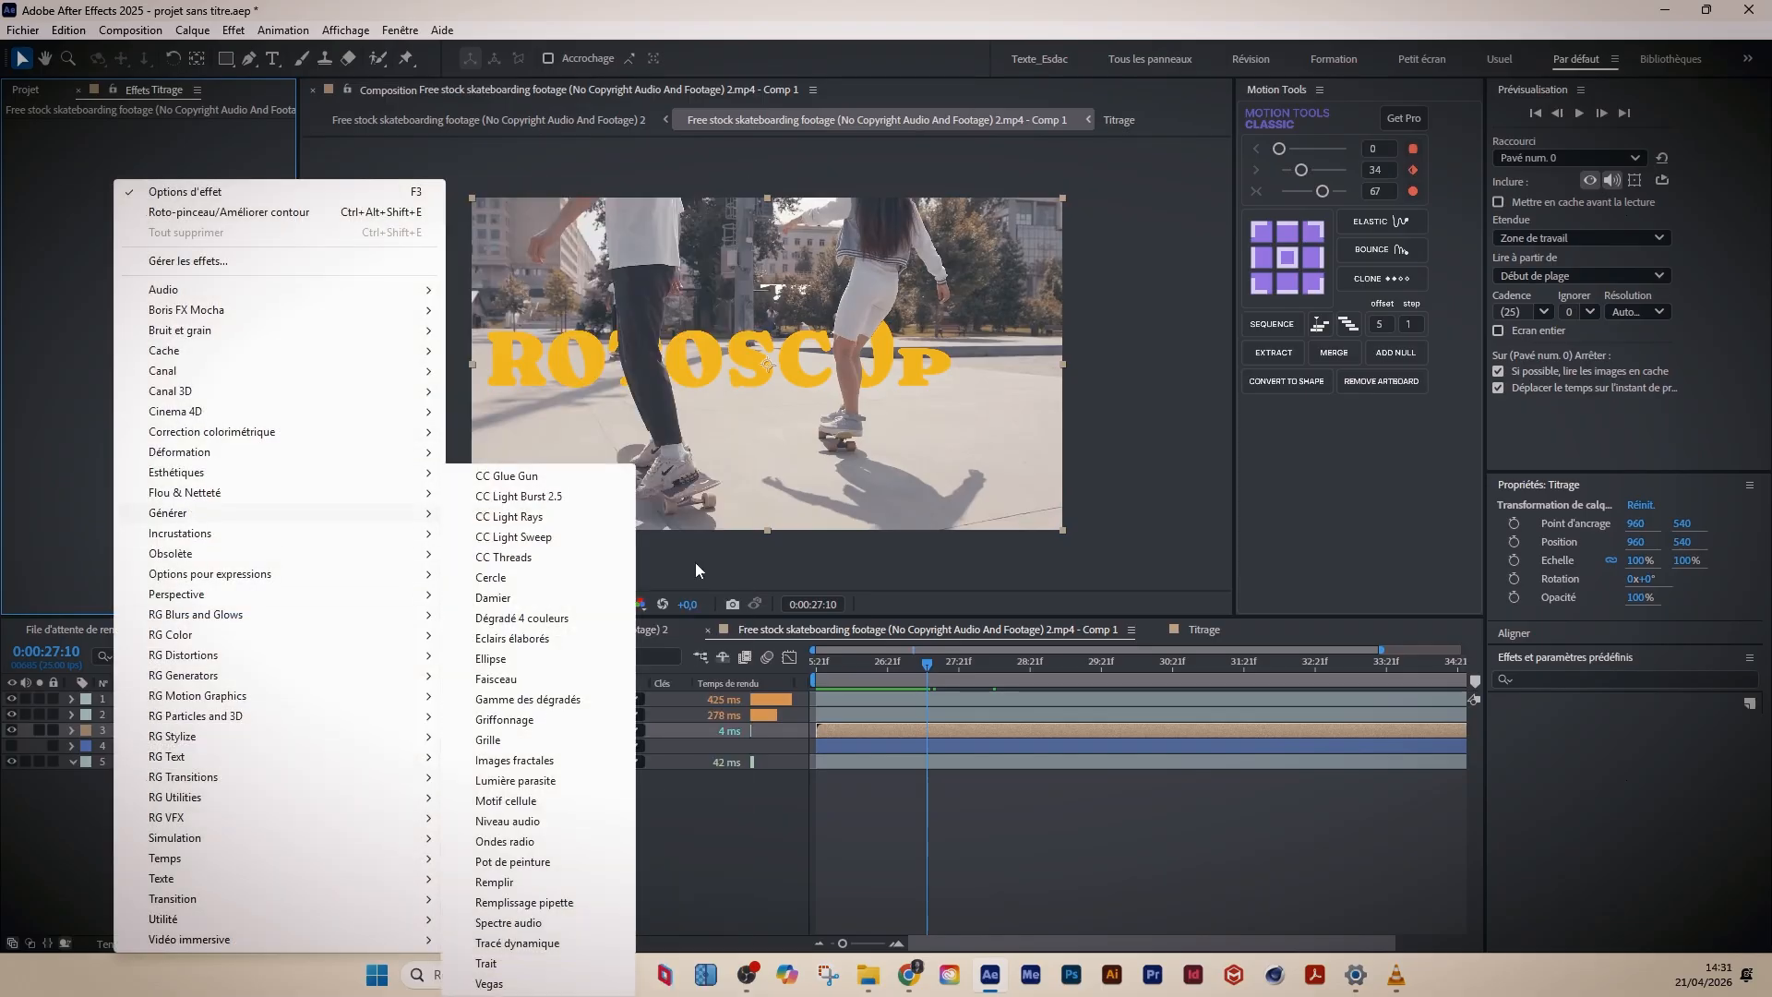
pyautogui.click(513, 882)
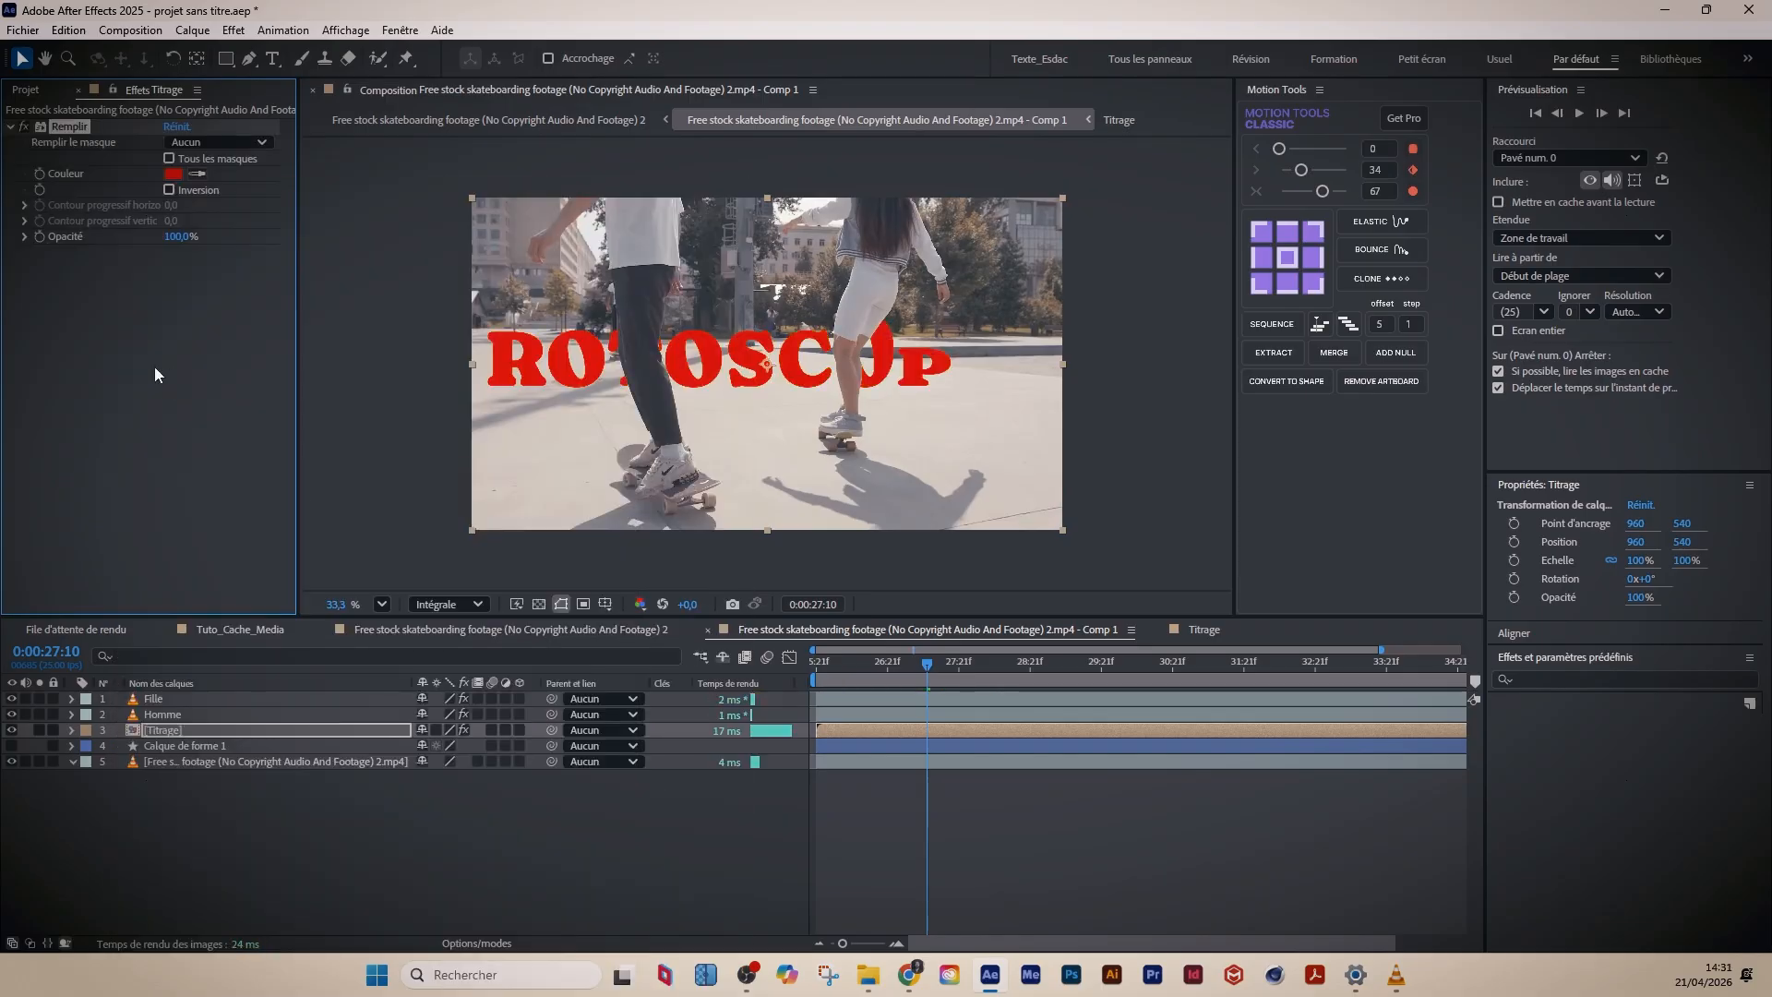
# - Set the Titrage layer's Remplir colour to a vivid blue
pyautogui.click(173, 176)
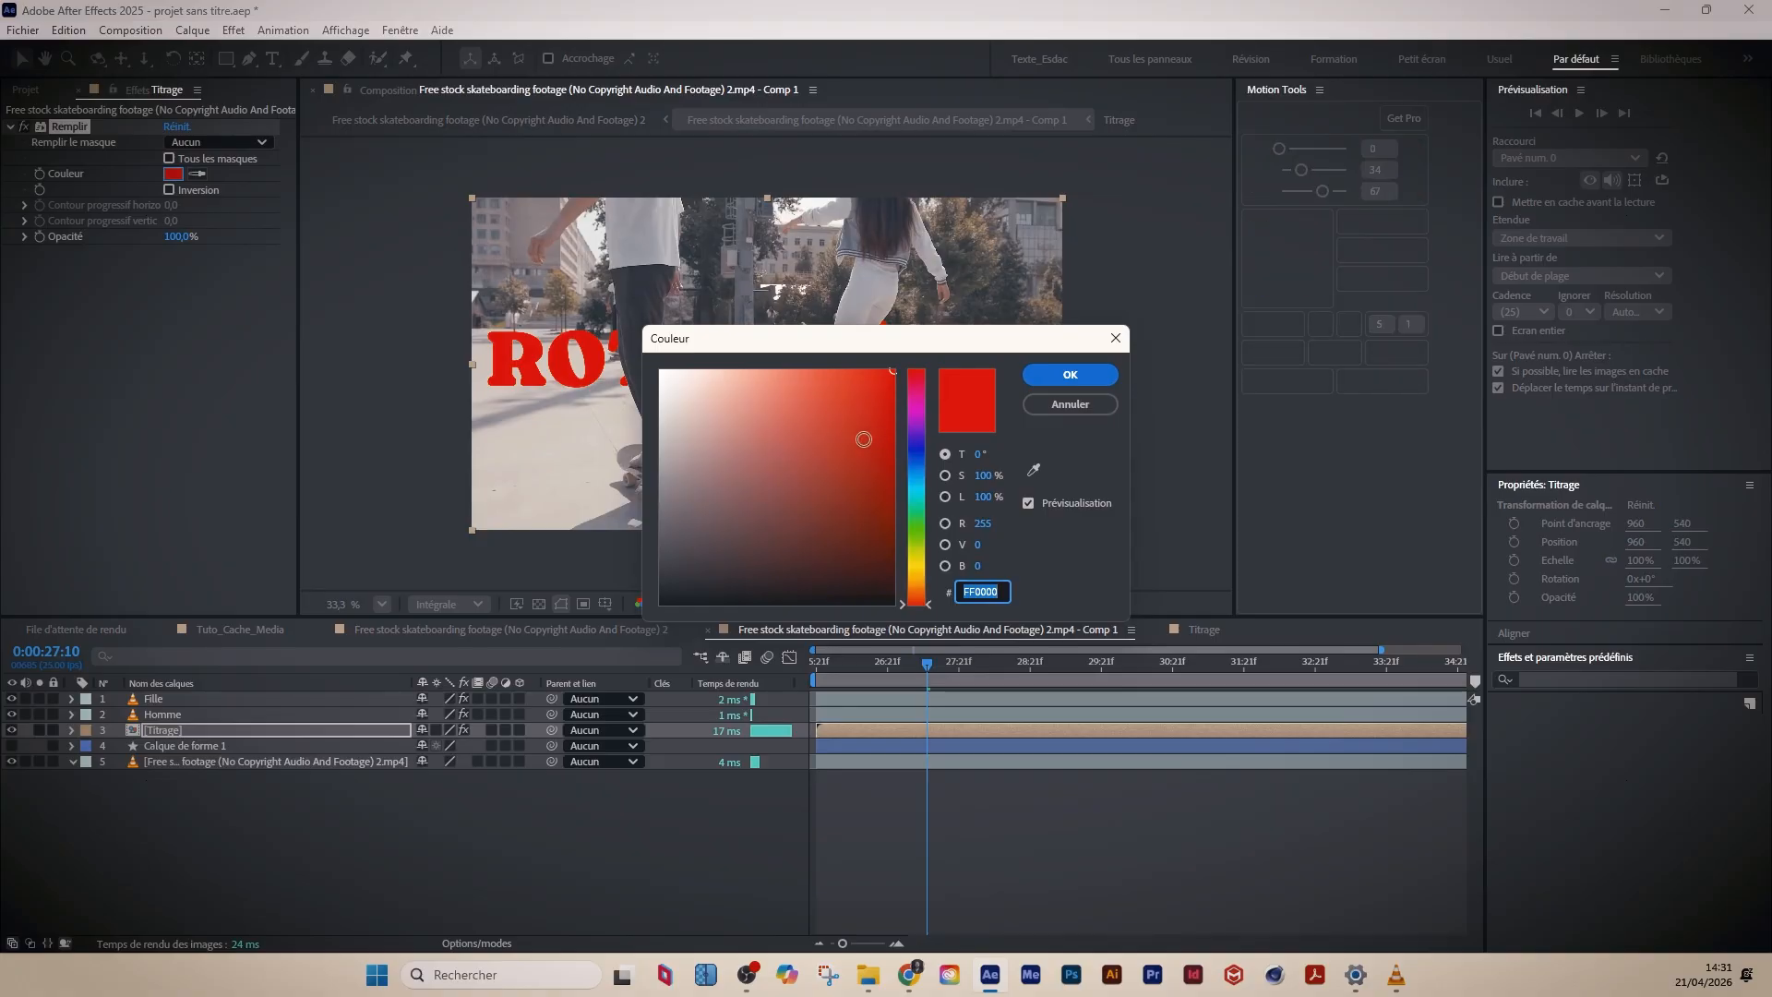
pyautogui.click(908, 504)
pyautogui.moveTo(909, 502); pyautogui.dragTo(914, 494)
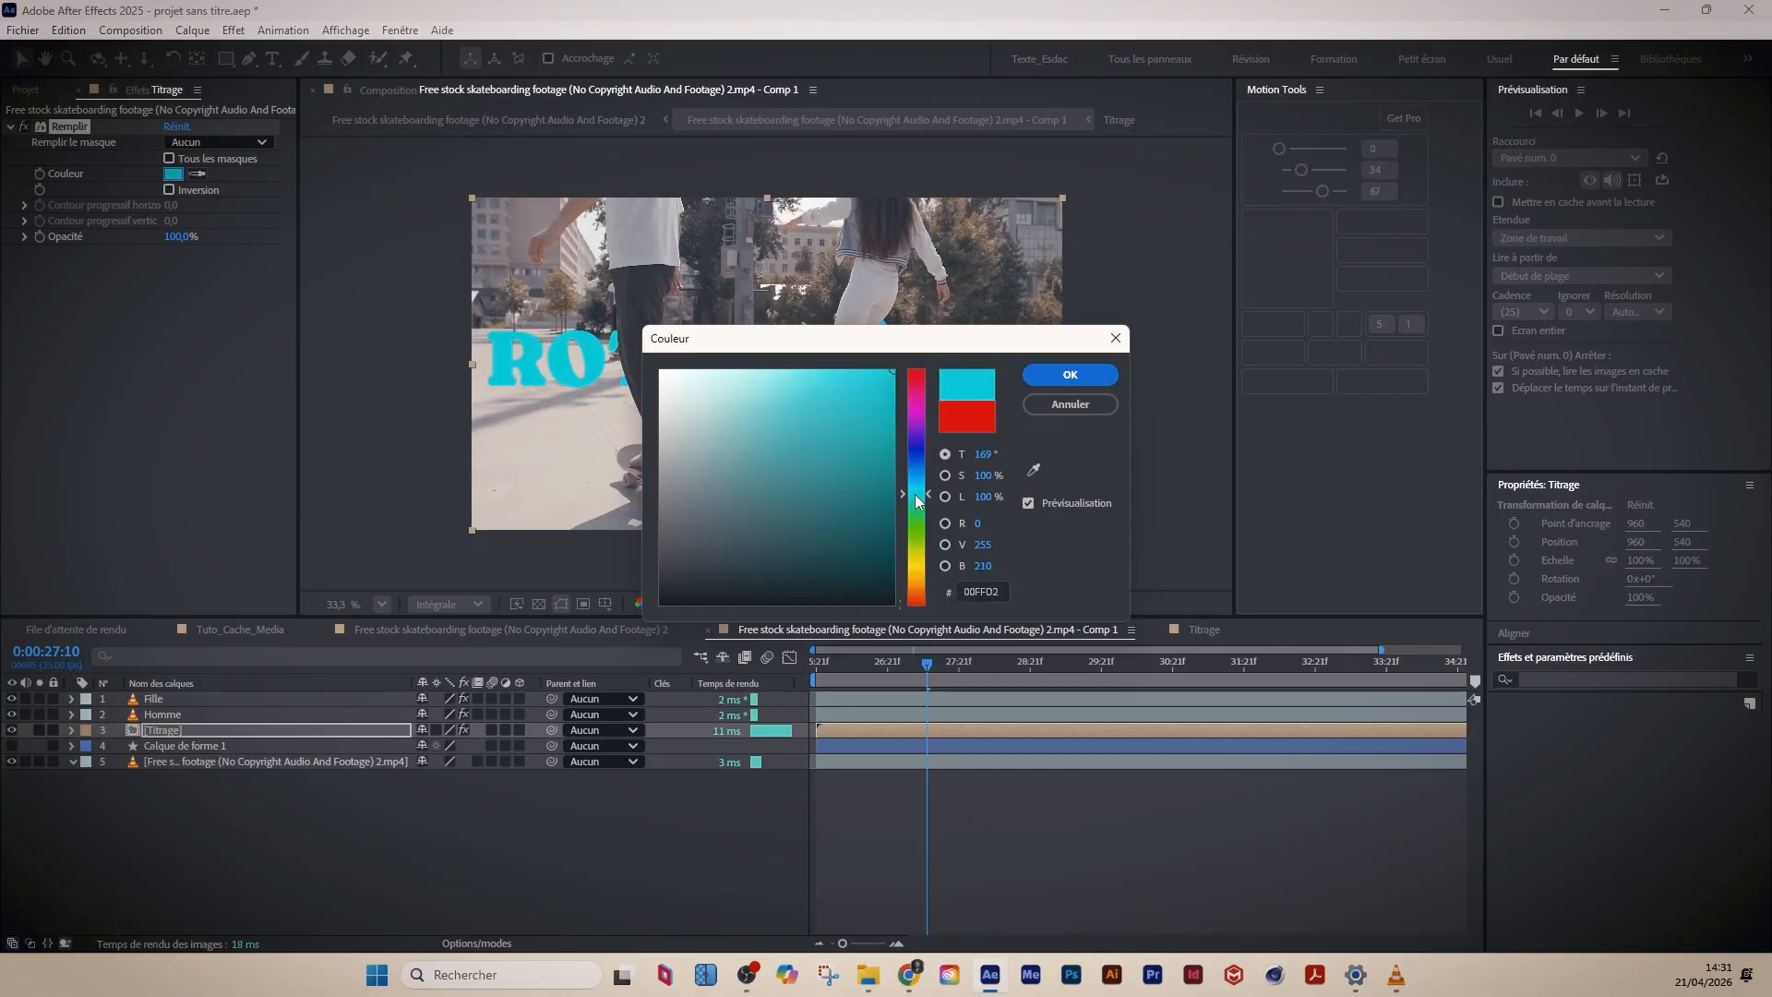
pyautogui.moveTo(943, 330); pyautogui.dragTo(1335, 261)
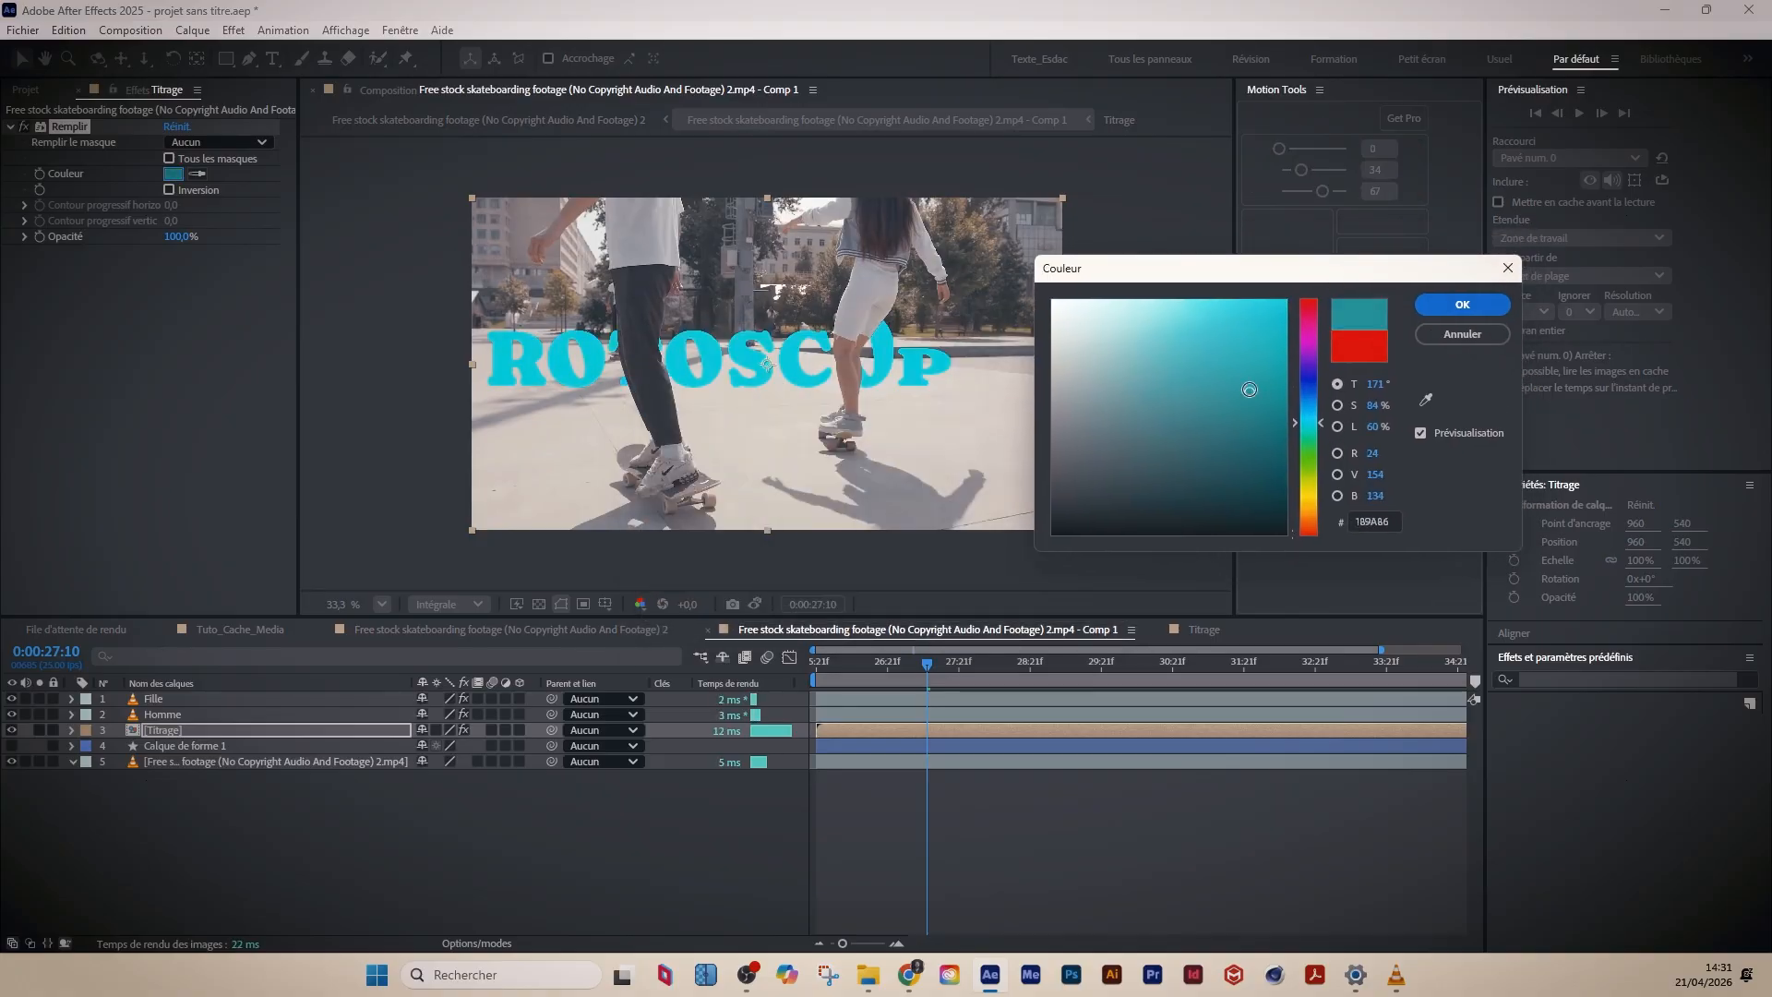
pyautogui.moveTo(1311, 360); pyautogui.dragTo(1310, 385)
pyautogui.click(1462, 304)
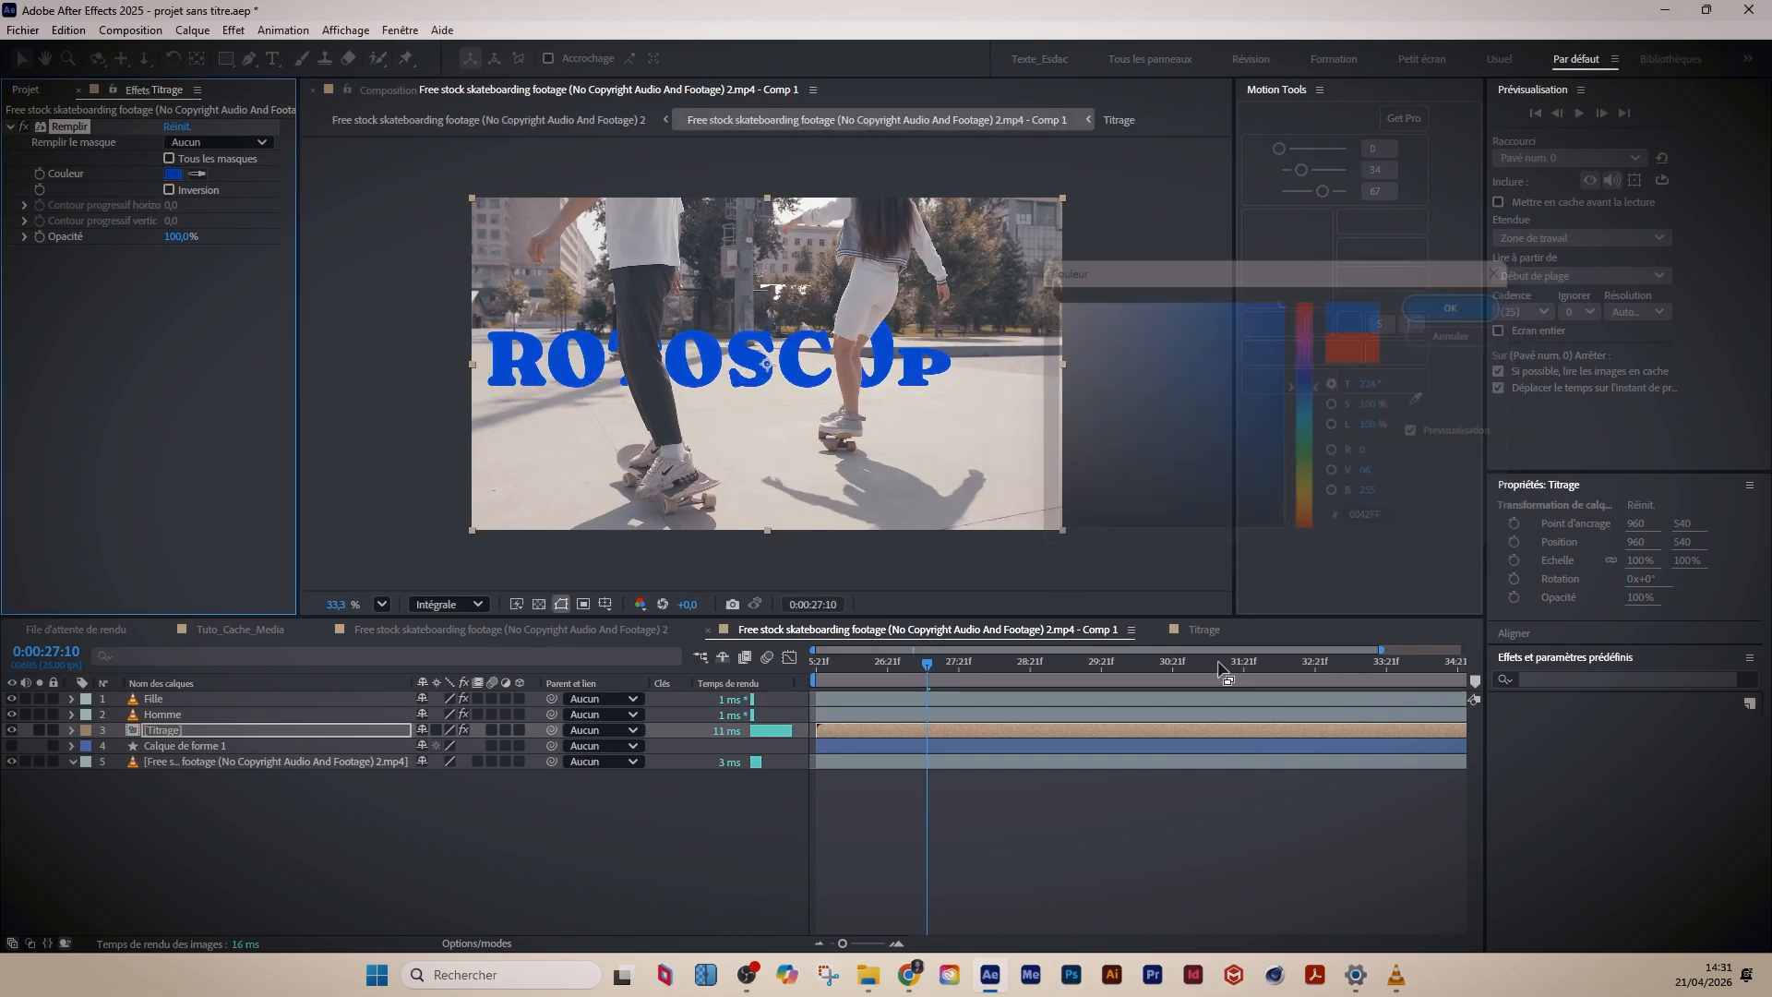
# - Preview the recoloured title's letter animation behind the skateboarders around 0:00:27
pyautogui.moveTo(974, 675)
pyautogui.mouseDown()
pyautogui.moveTo(1176, 668)
pyautogui.moveTo(953, 677)
pyautogui.mouseUp()
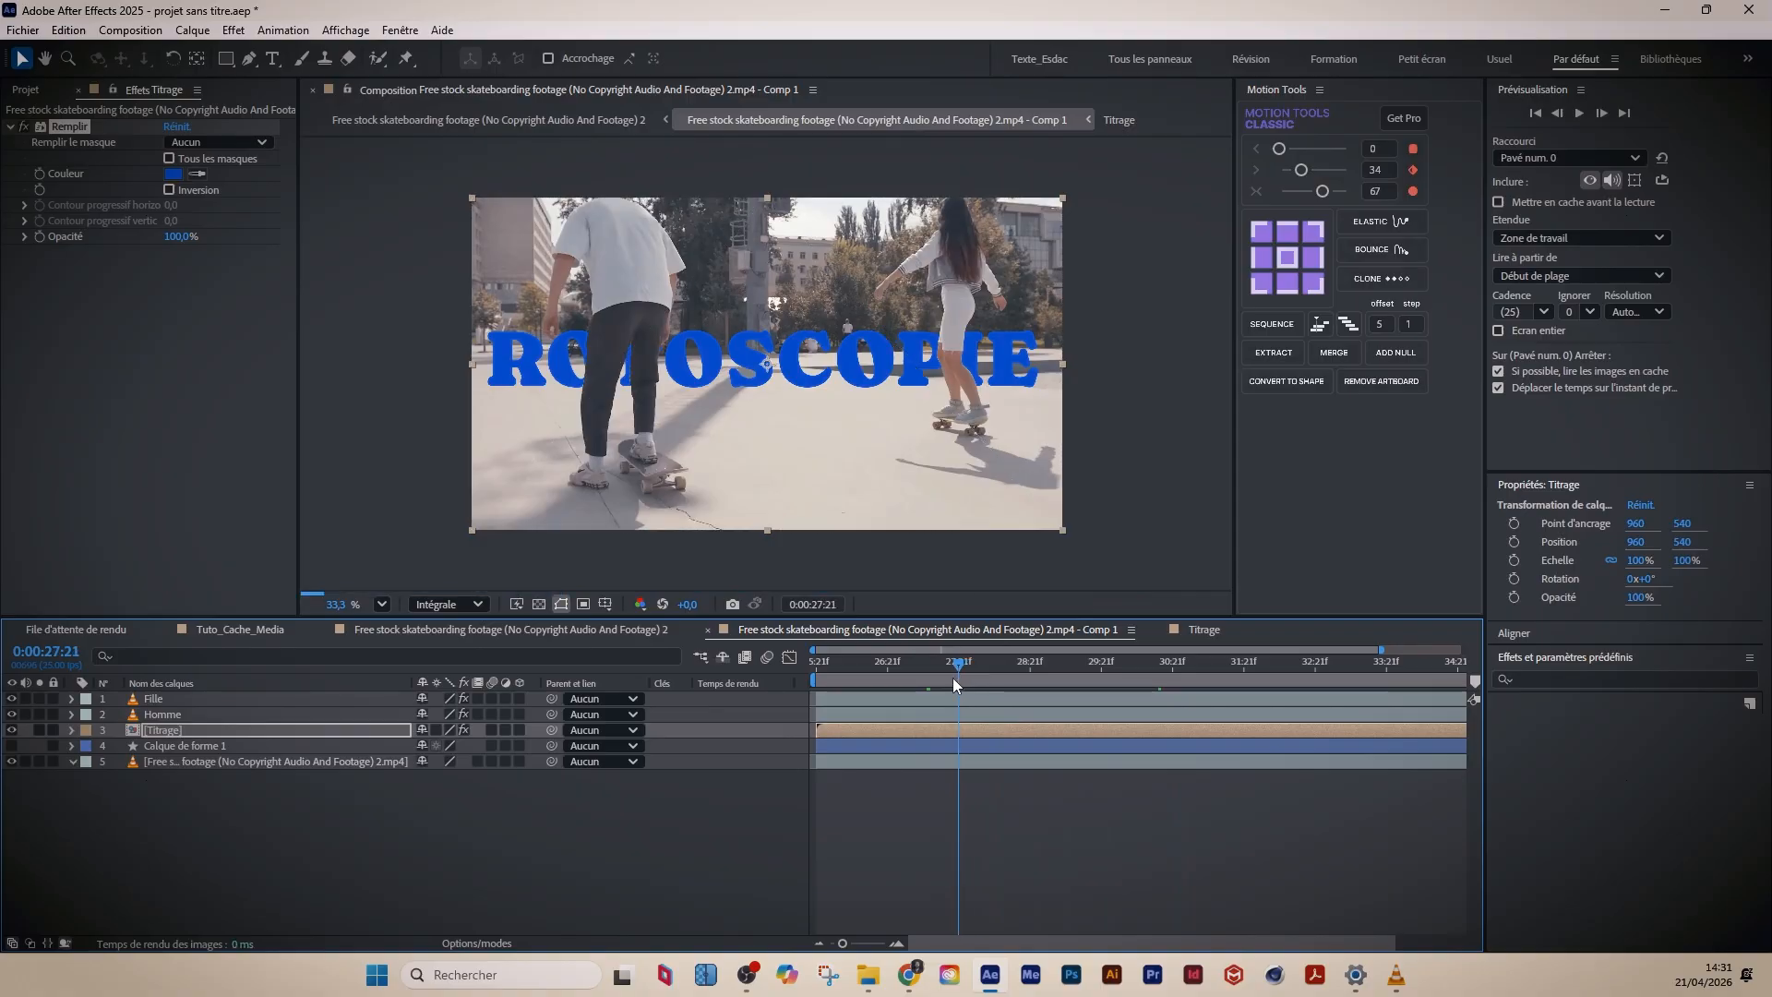
pyautogui.press('space')
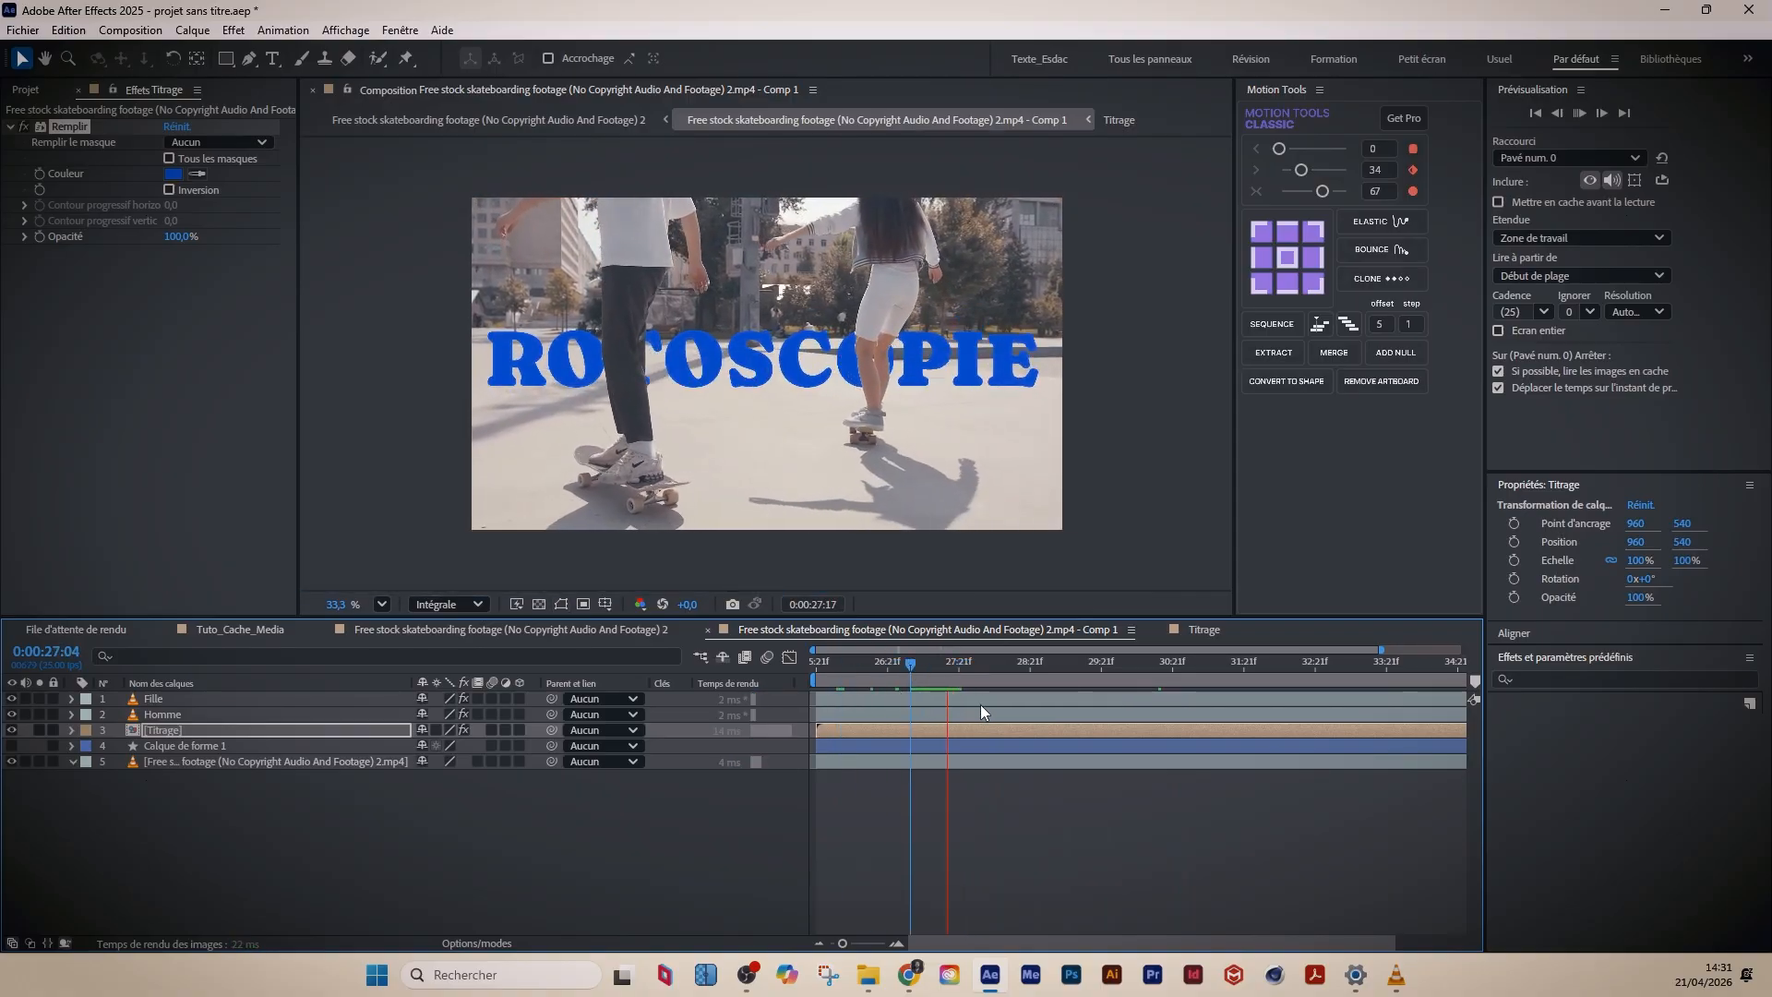
pyautogui.press('space')
pyautogui.moveTo(909, 668)
pyautogui.mouseDown()
pyautogui.moveTo(886, 667)
pyautogui.moveTo(1058, 667)
pyautogui.moveTo(865, 691)
pyautogui.moveTo(931, 683)
pyautogui.mouseUp()
pyautogui.click(467, 827)
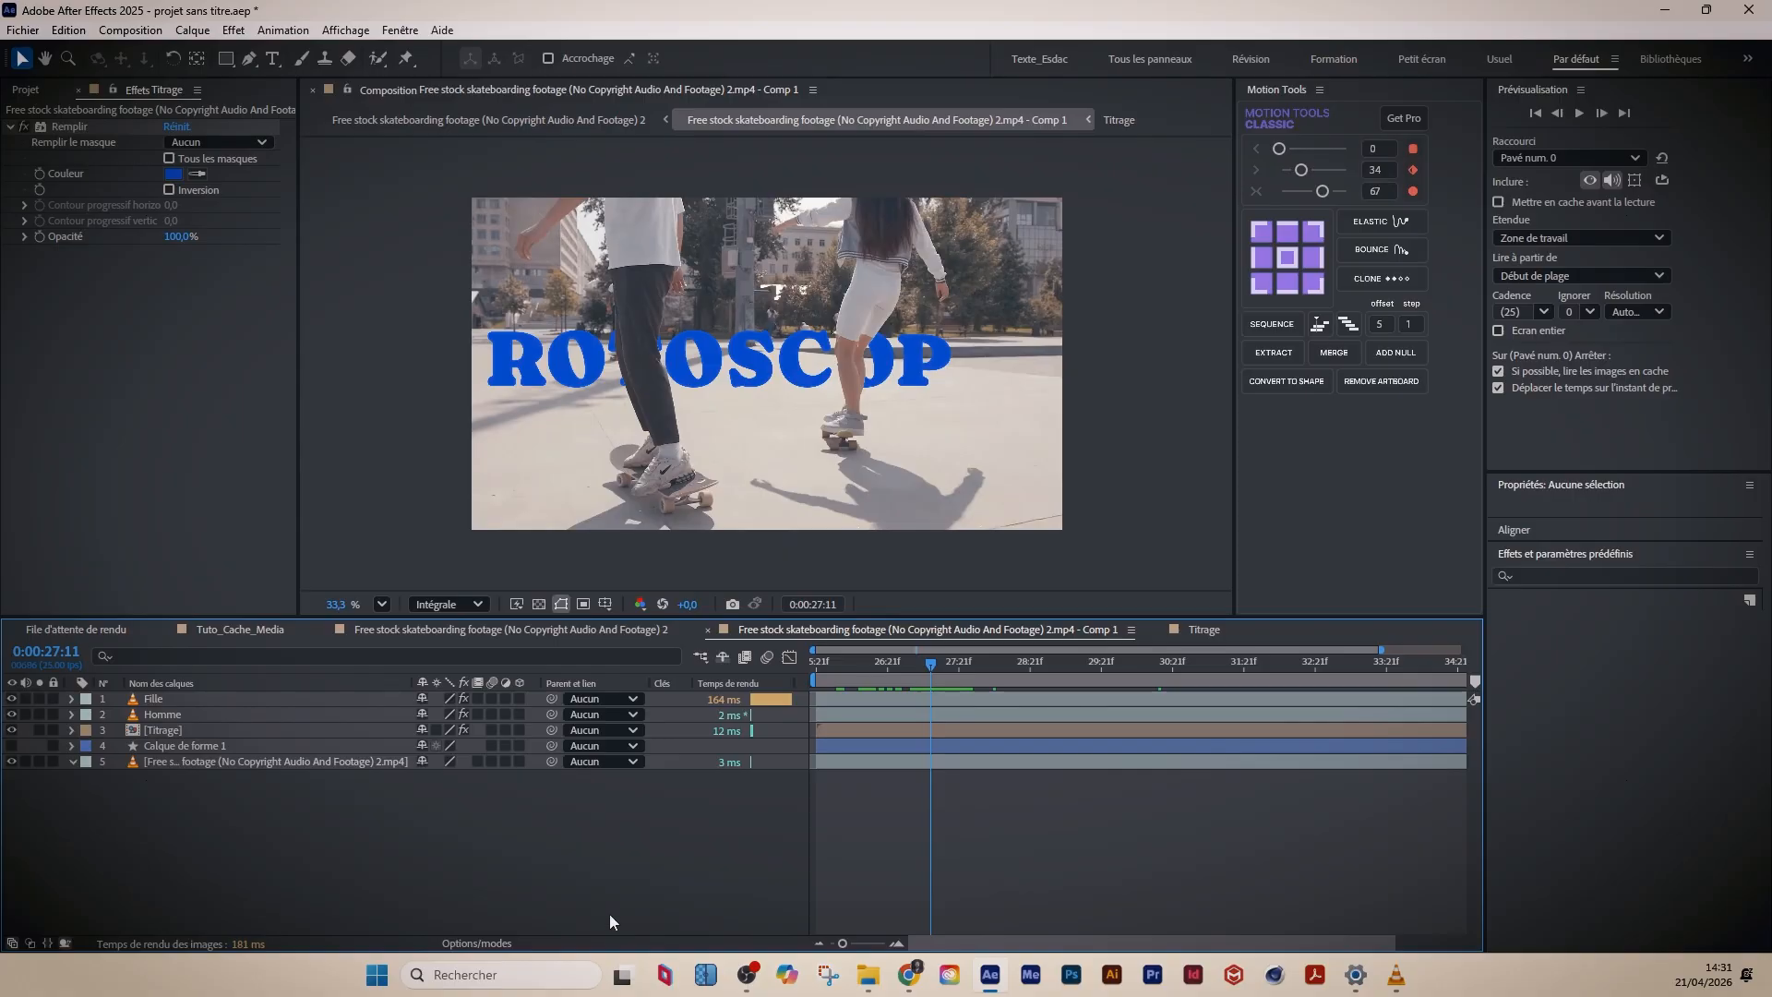
pyautogui.moveTo(904, 662)
pyautogui.mouseDown()
pyautogui.moveTo(861, 669)
pyautogui.moveTo(904, 662)
pyautogui.mouseUp()
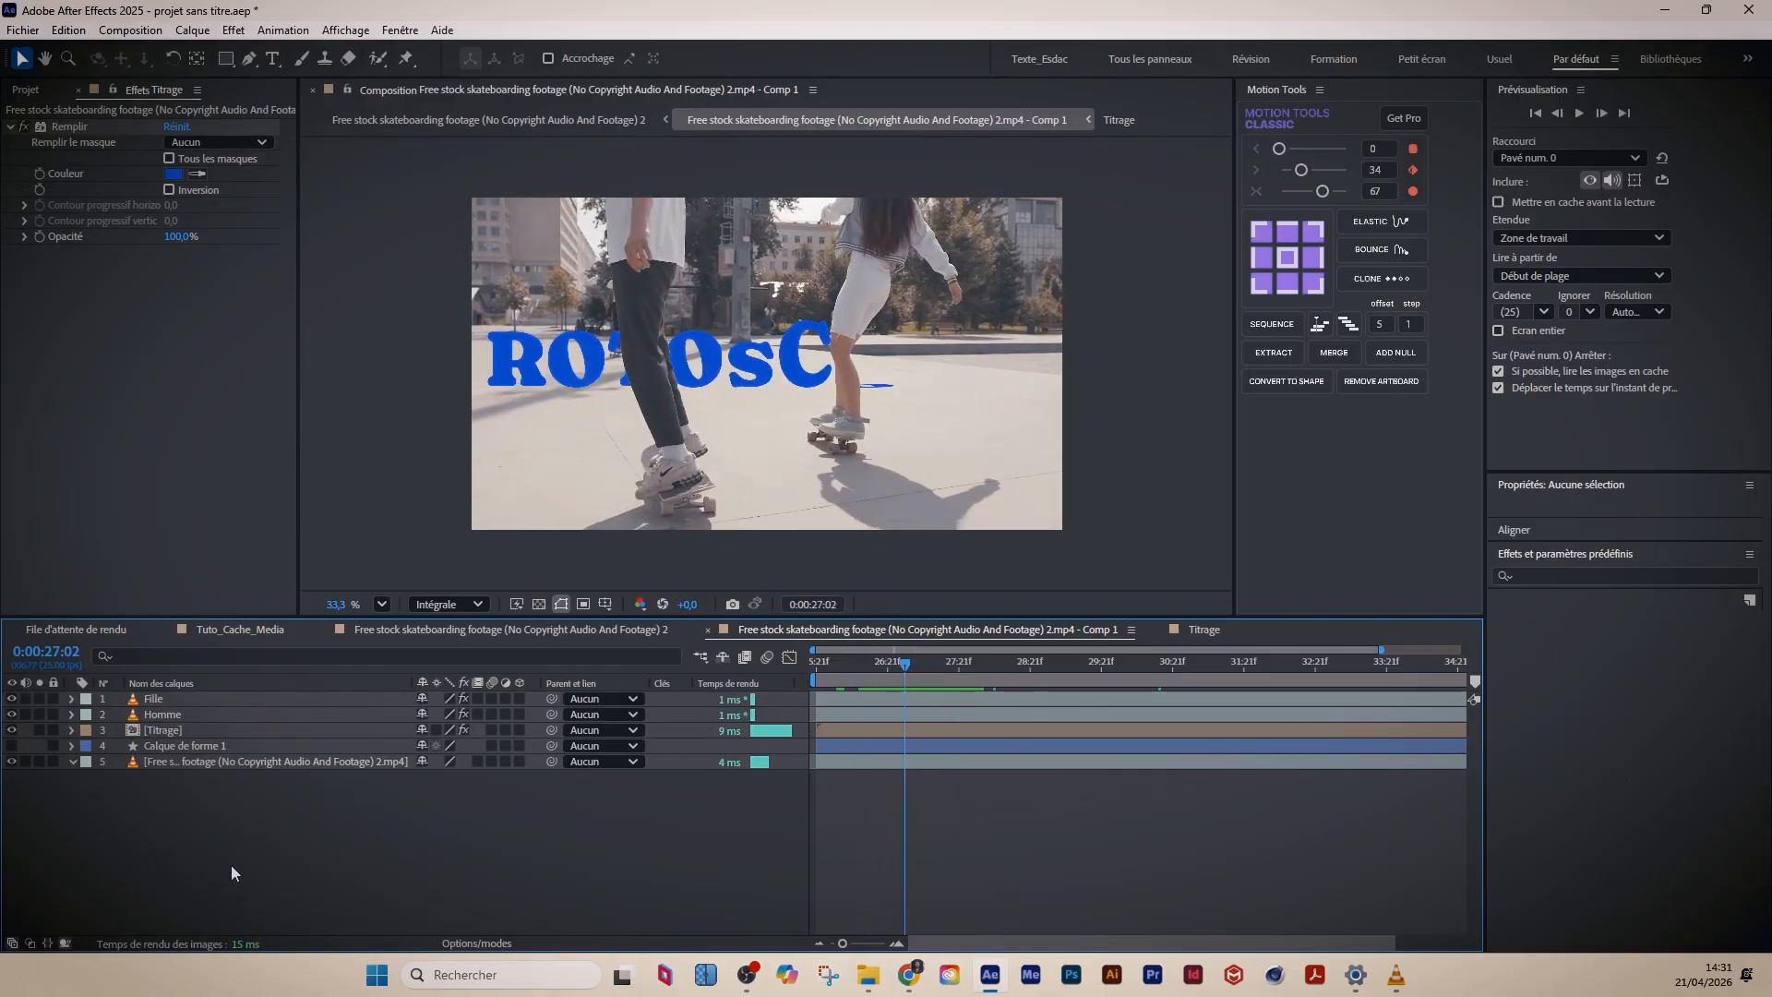
# - Hide the Fille, Homme and Titrage layers so that only the original footage layer is shown
pyautogui.click(185, 763)
pyautogui.moveTo(12, 715); pyautogui.dragTo(19, 698)
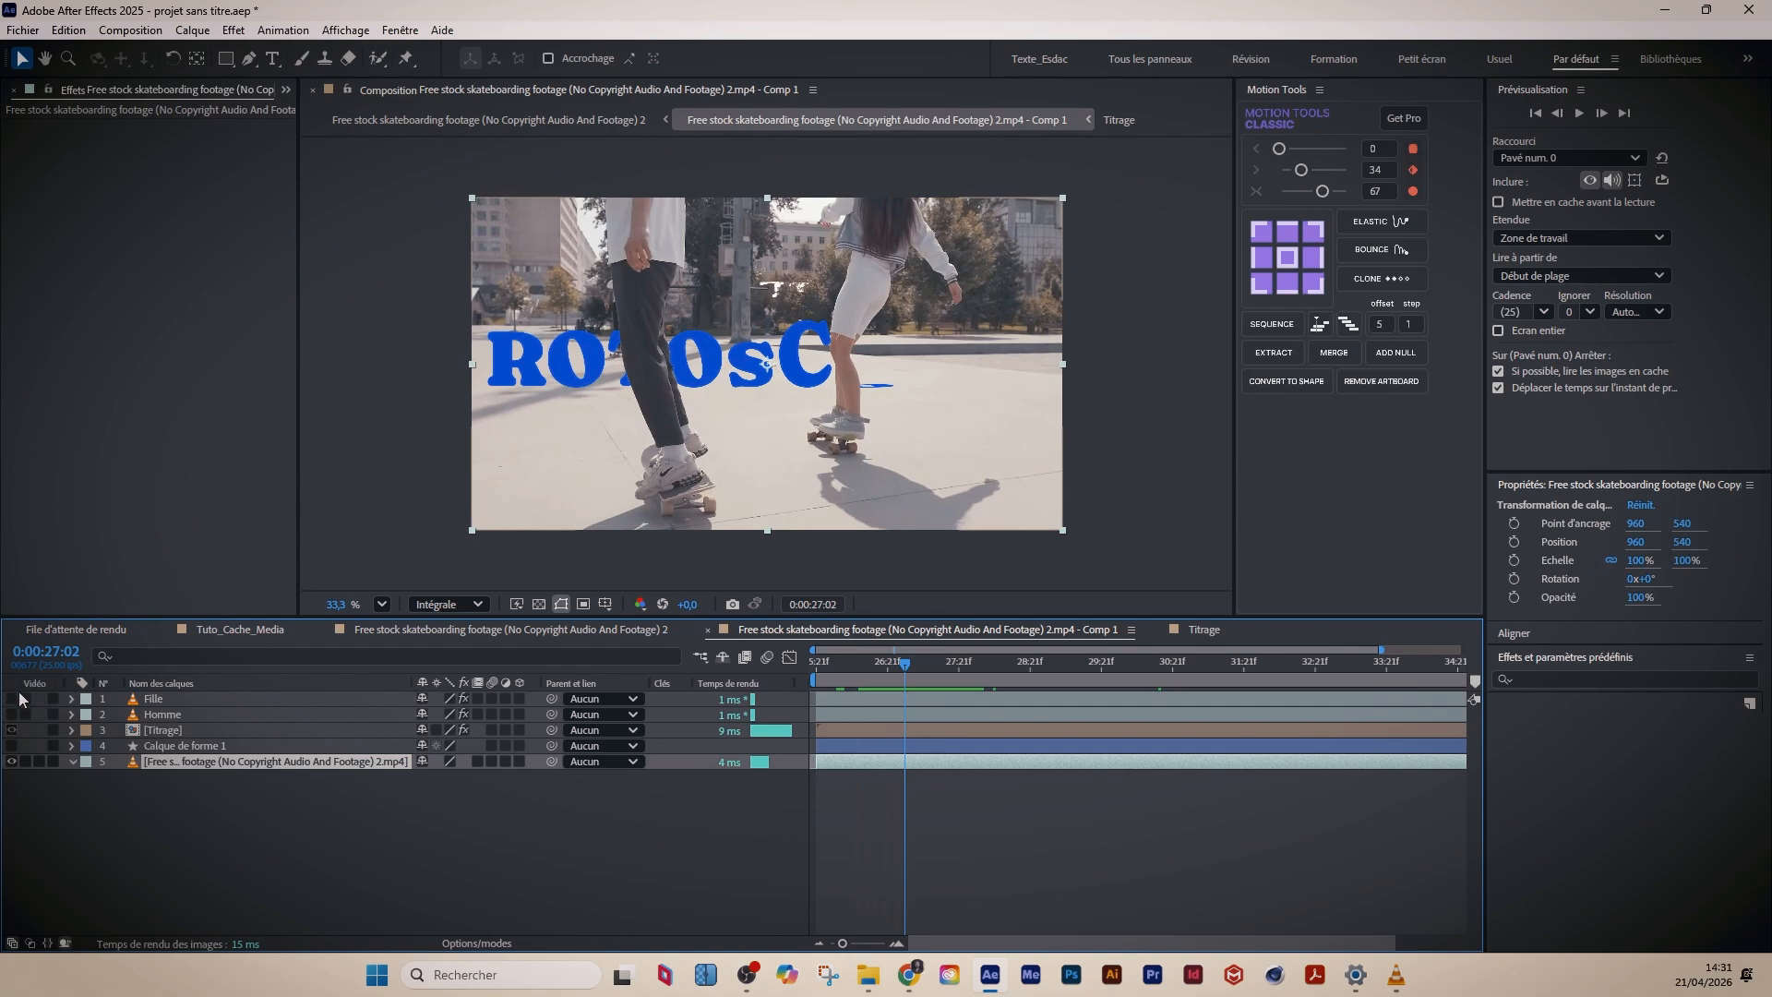
pyautogui.click(12, 730)
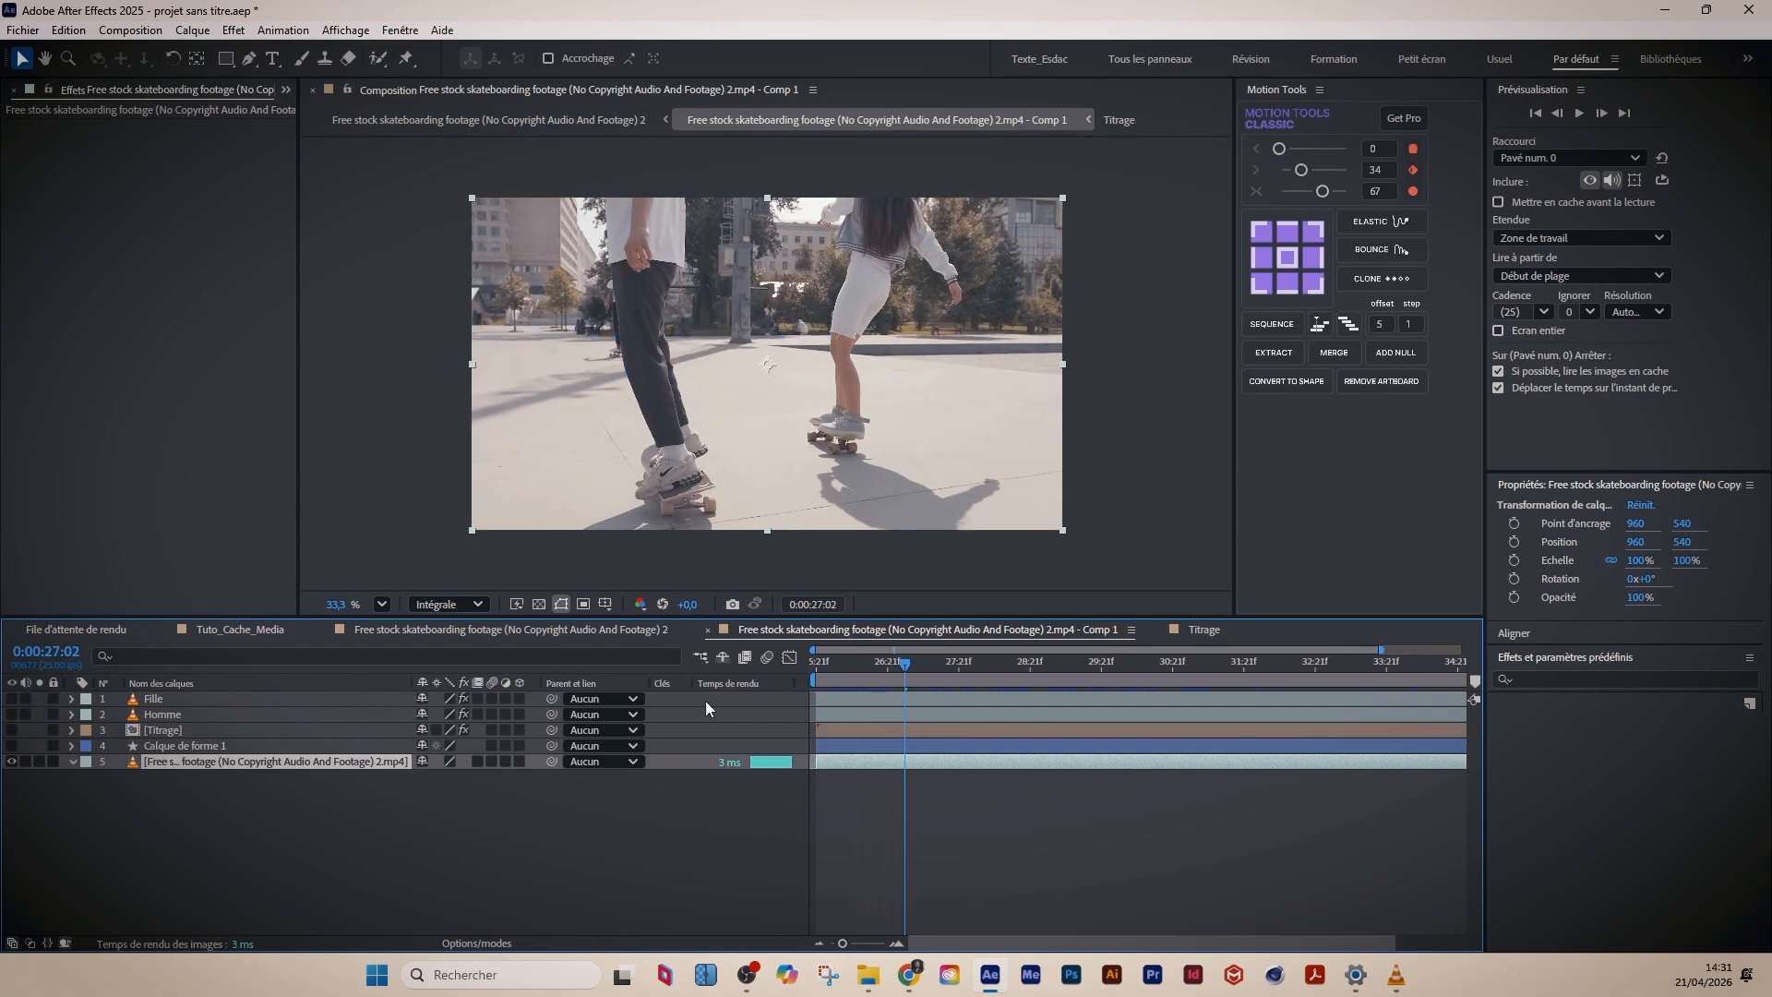
# - Run 3D camera tracking on the original skateboarding footage layer and display its track points
pyautogui.moveTo(841, 669); pyautogui.dragTo(537, 732)
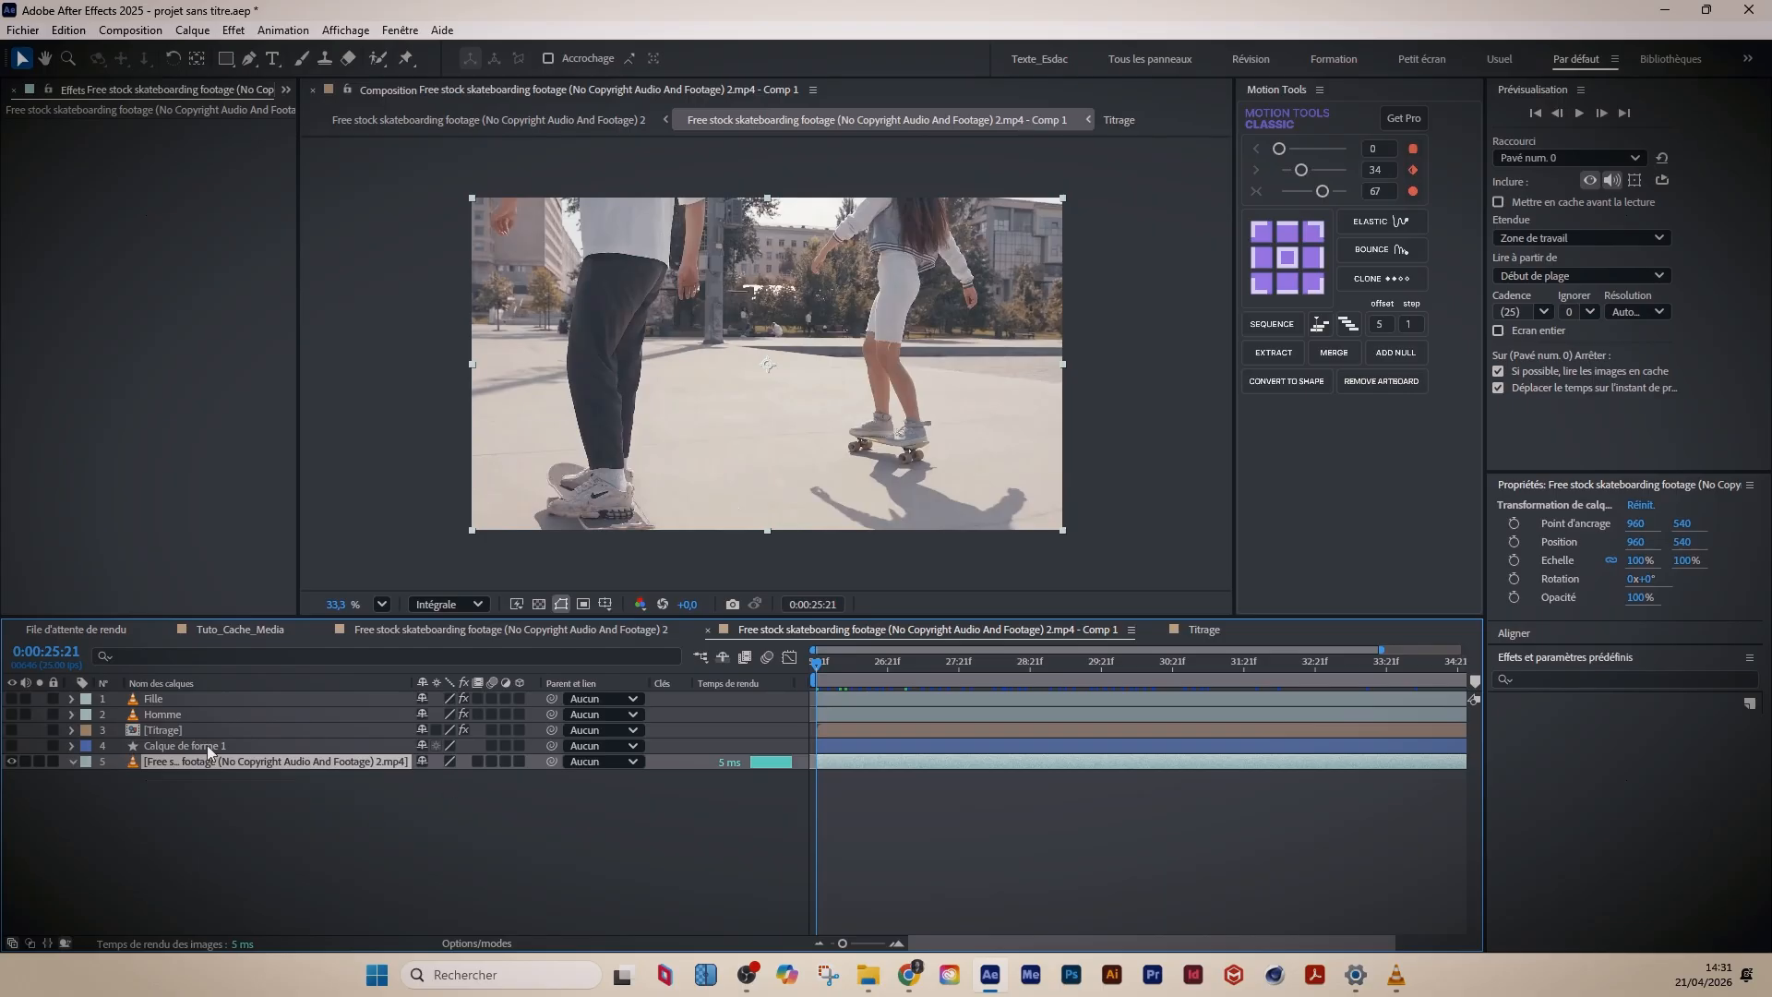
pyautogui.rightClick(236, 761)
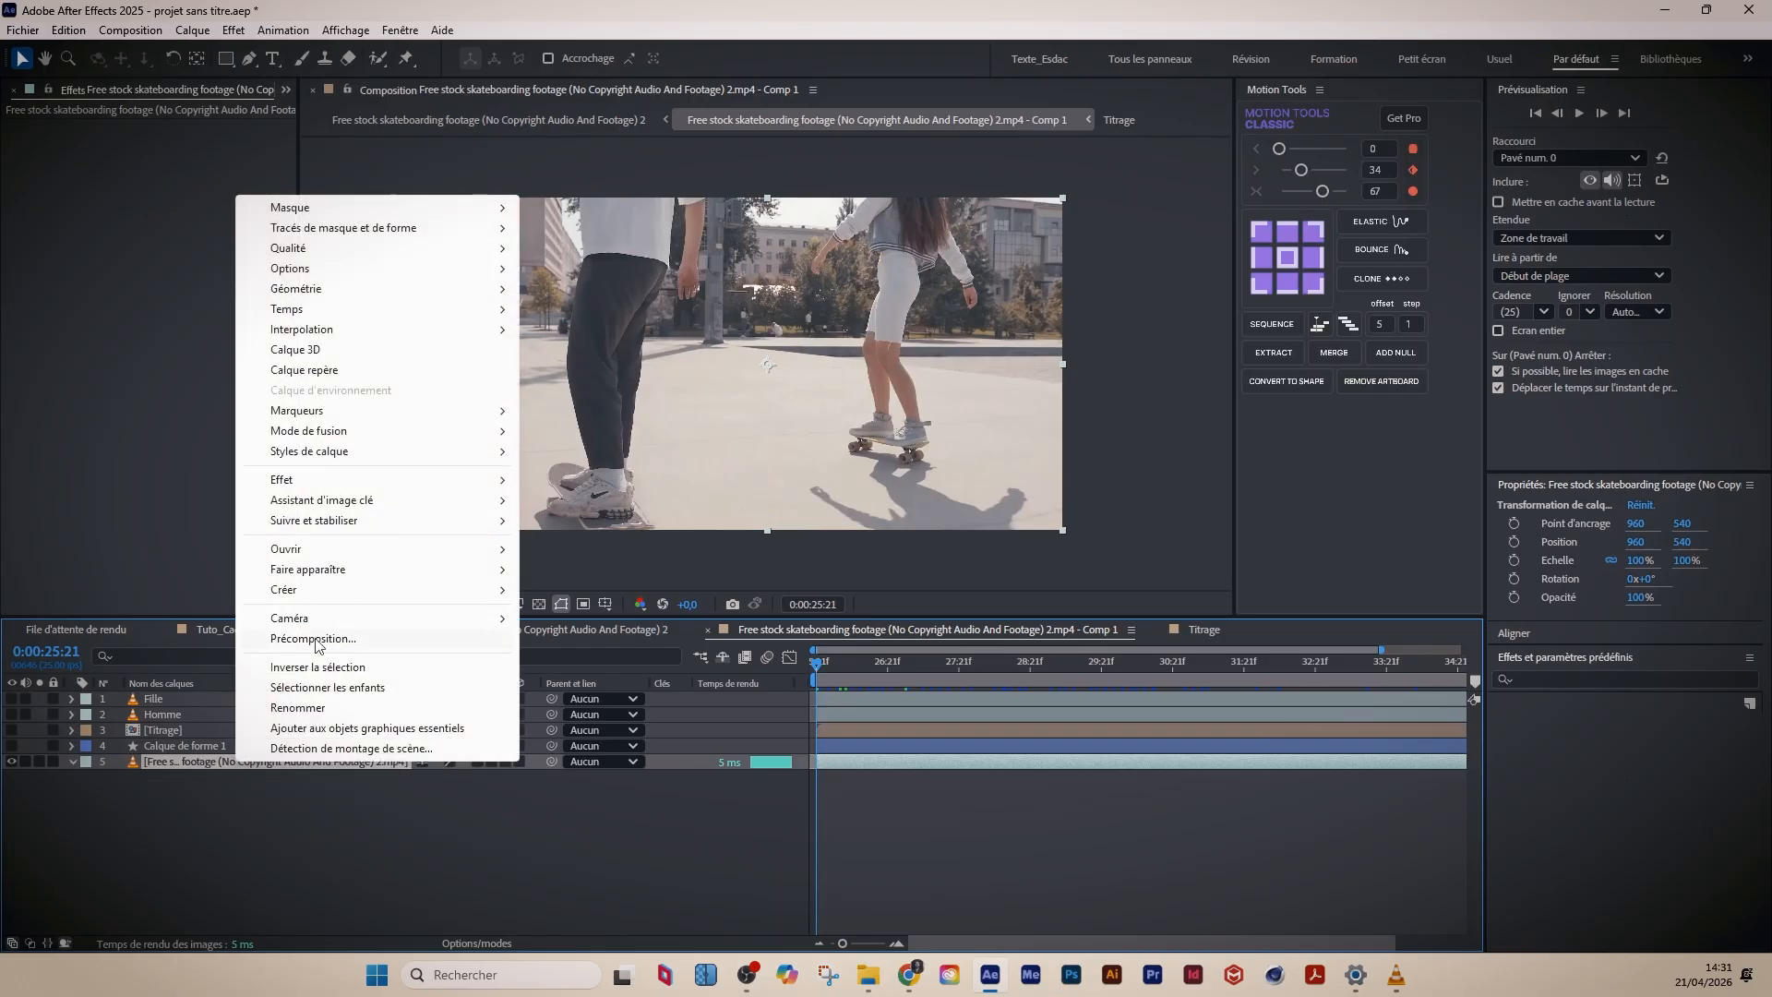
pyautogui.moveTo(324, 523)
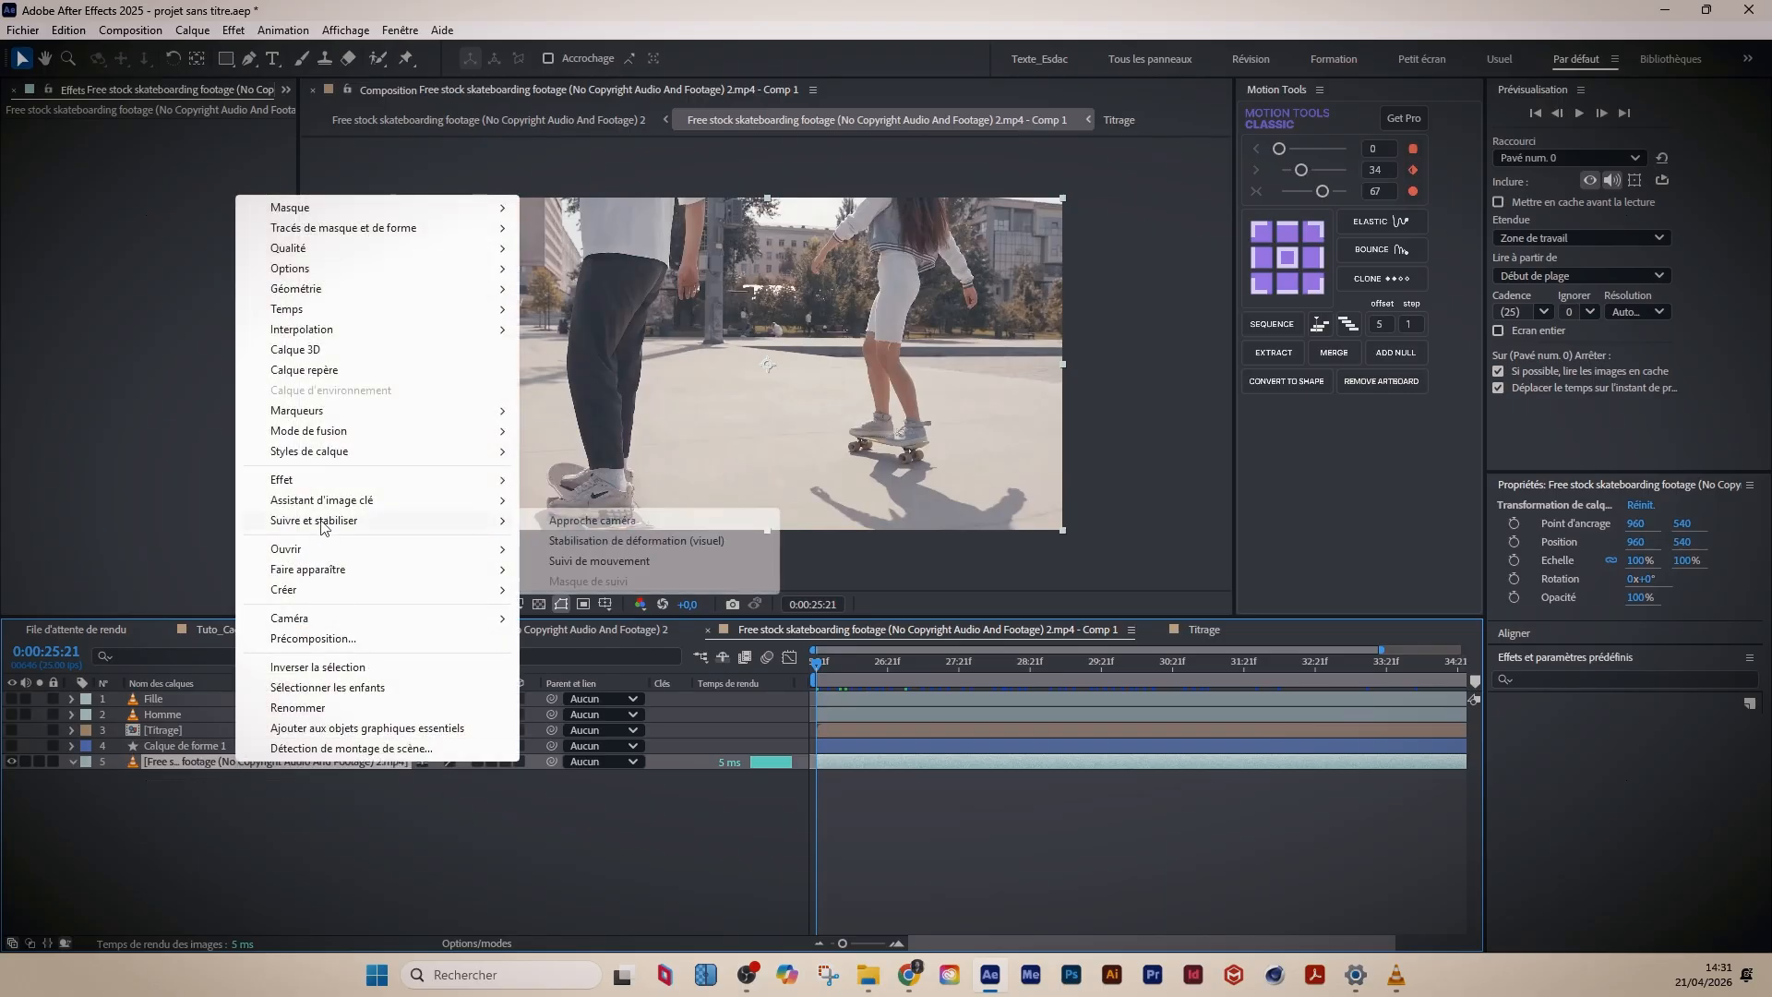
pyautogui.click(625, 517)
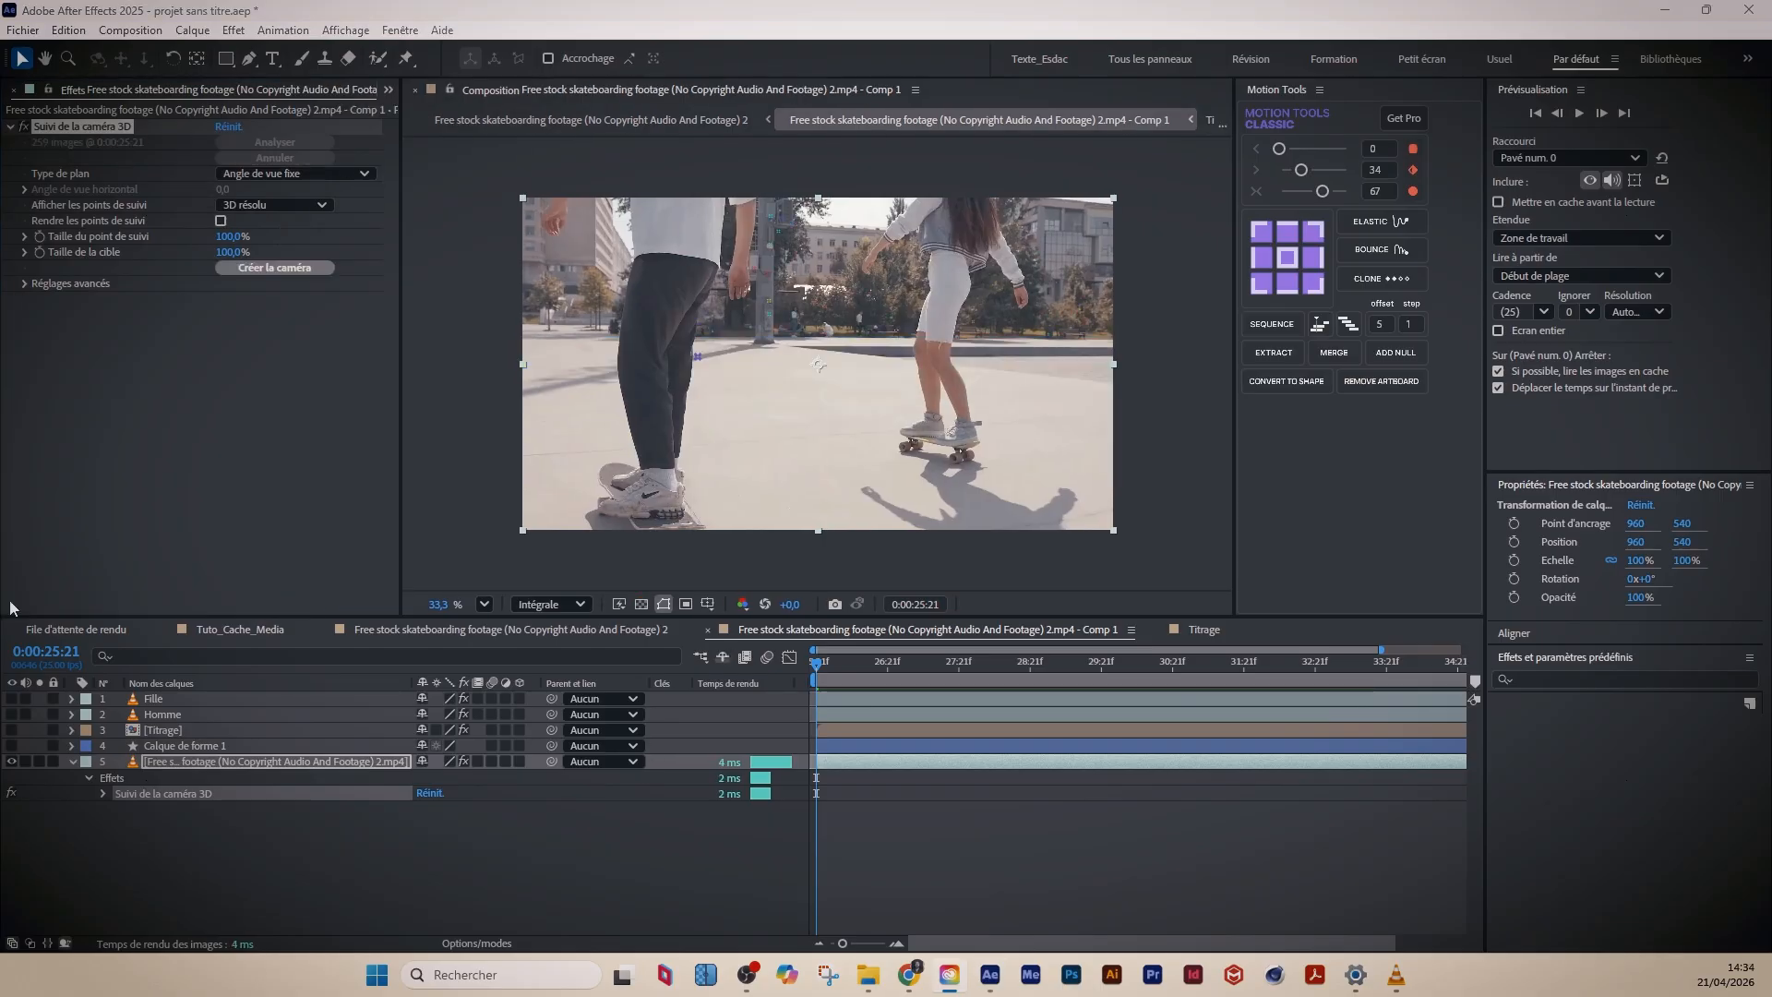
pyautogui.click(85, 136)
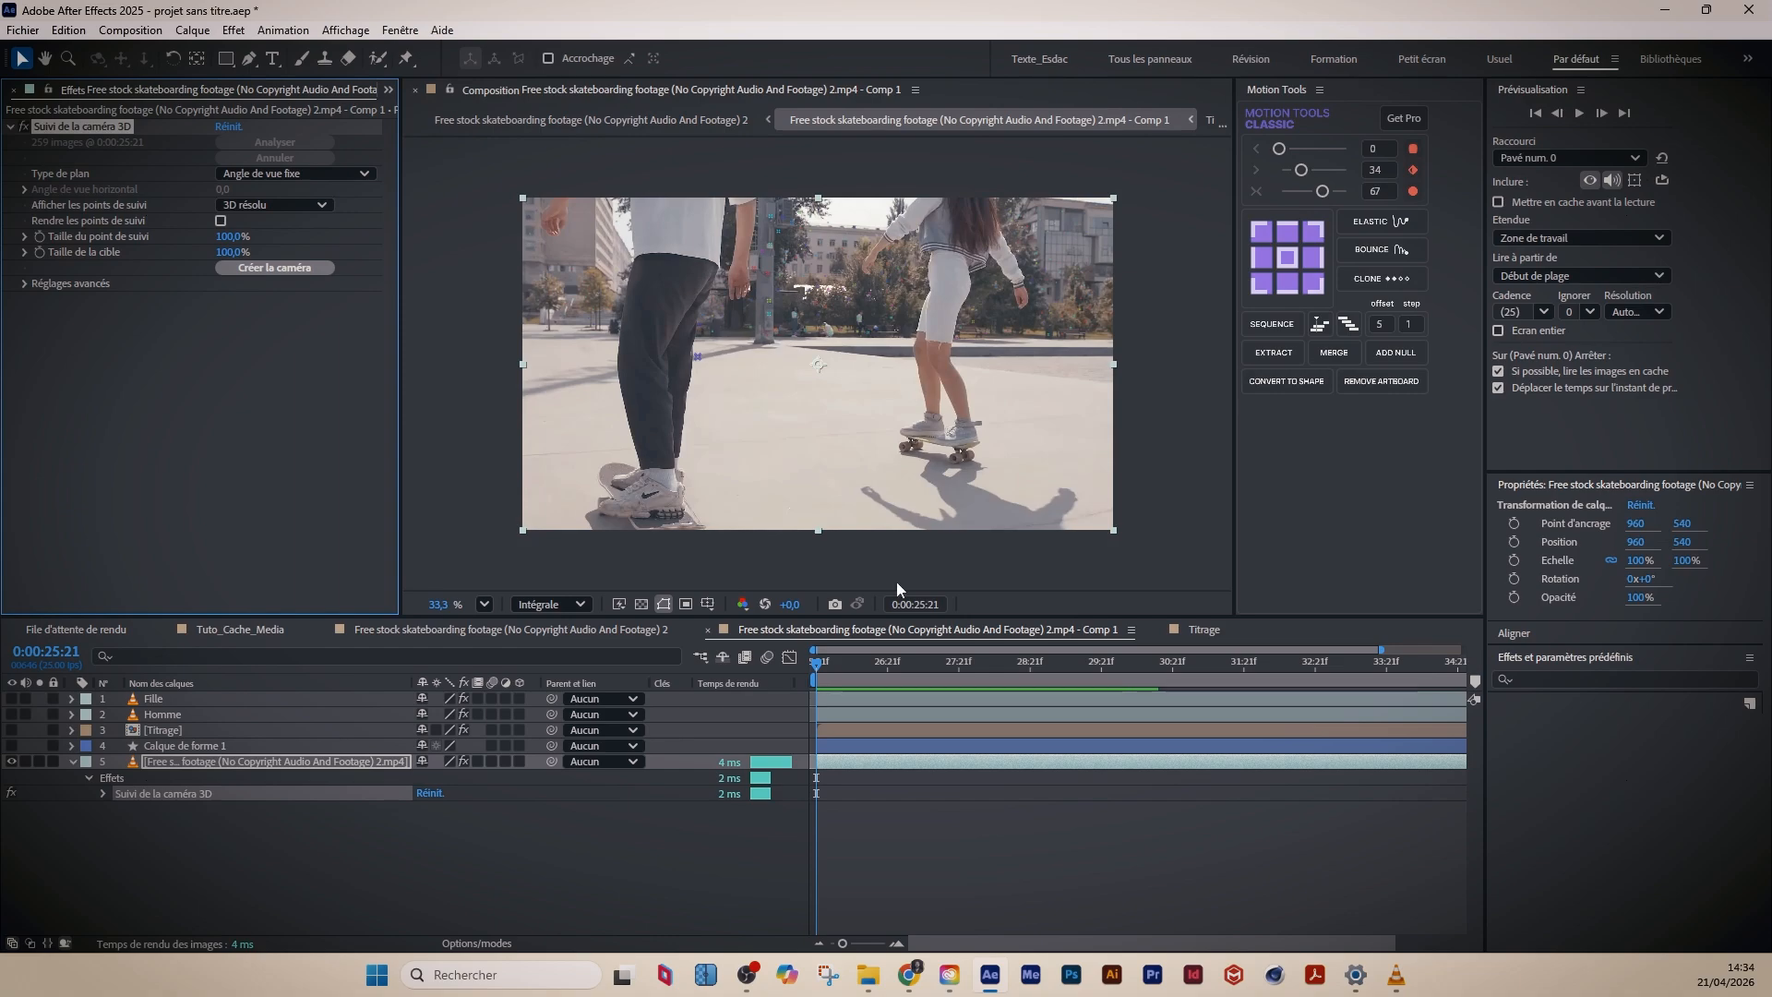
# - At 0:00:31:04, create a null and camera from three track points on the ground between the skateboarders
pyautogui.moveTo(831, 663); pyautogui.dragTo(887, 663)
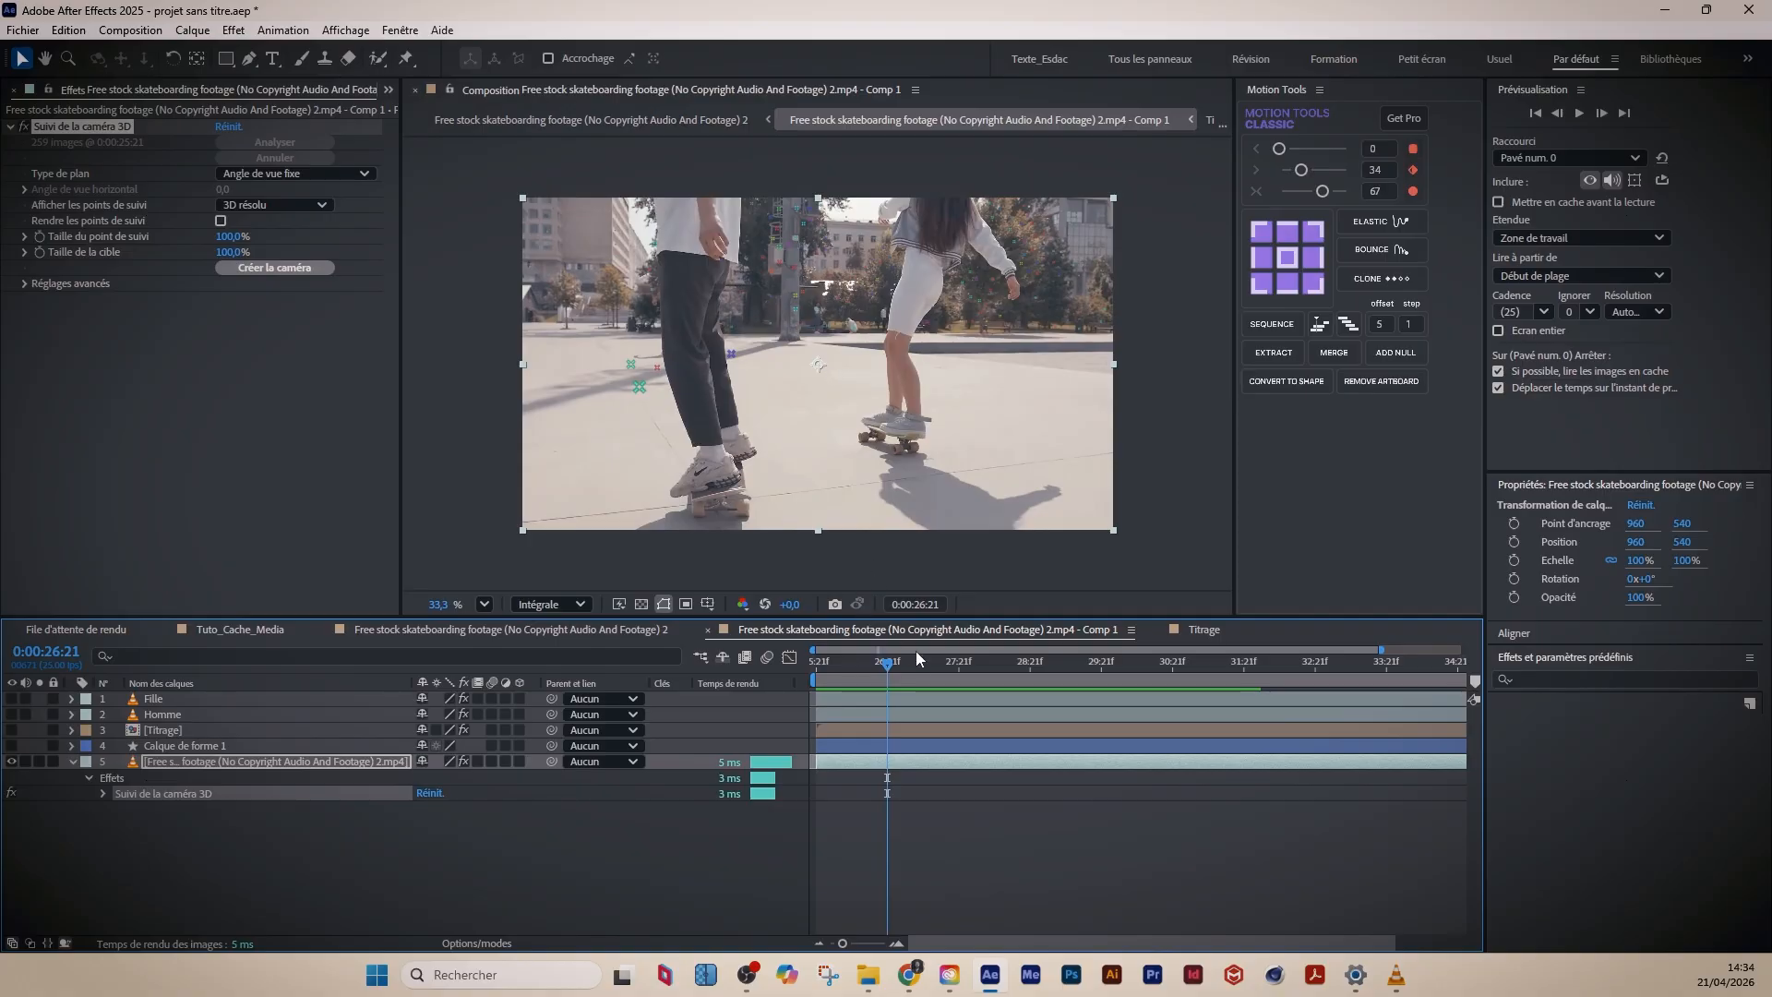
pyautogui.moveTo(916, 656); pyautogui.dragTo(1194, 673)
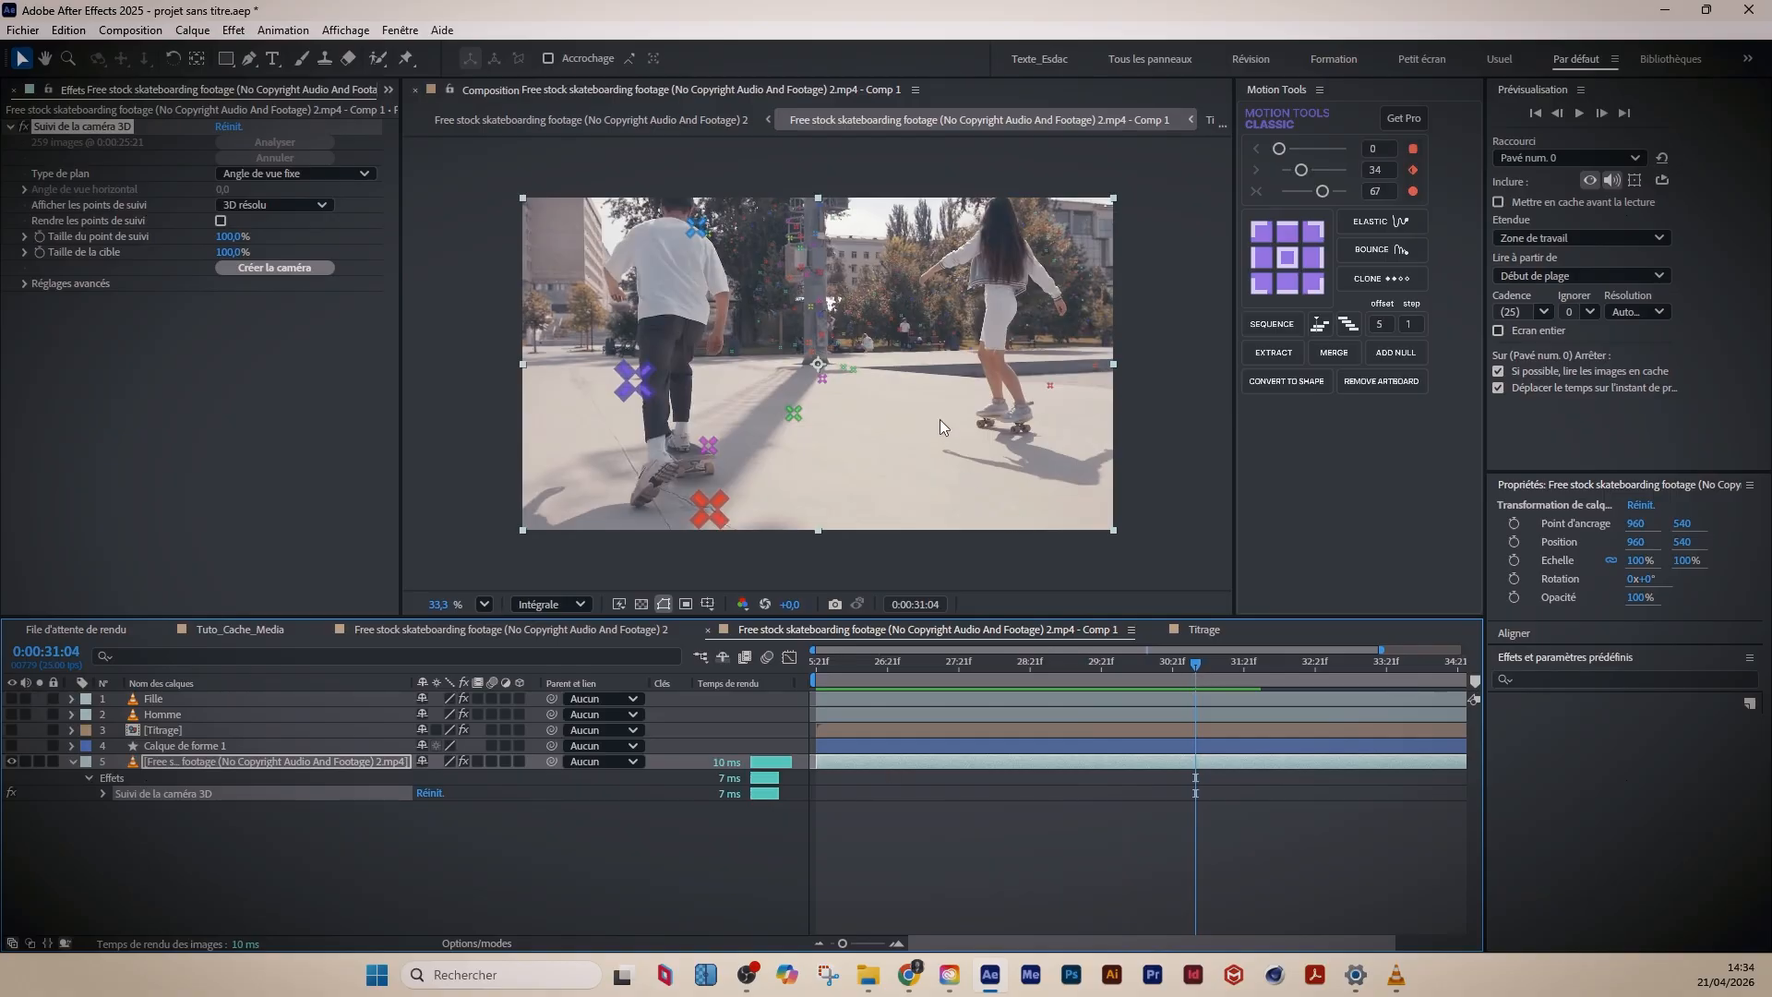
pyautogui.click(822, 380)
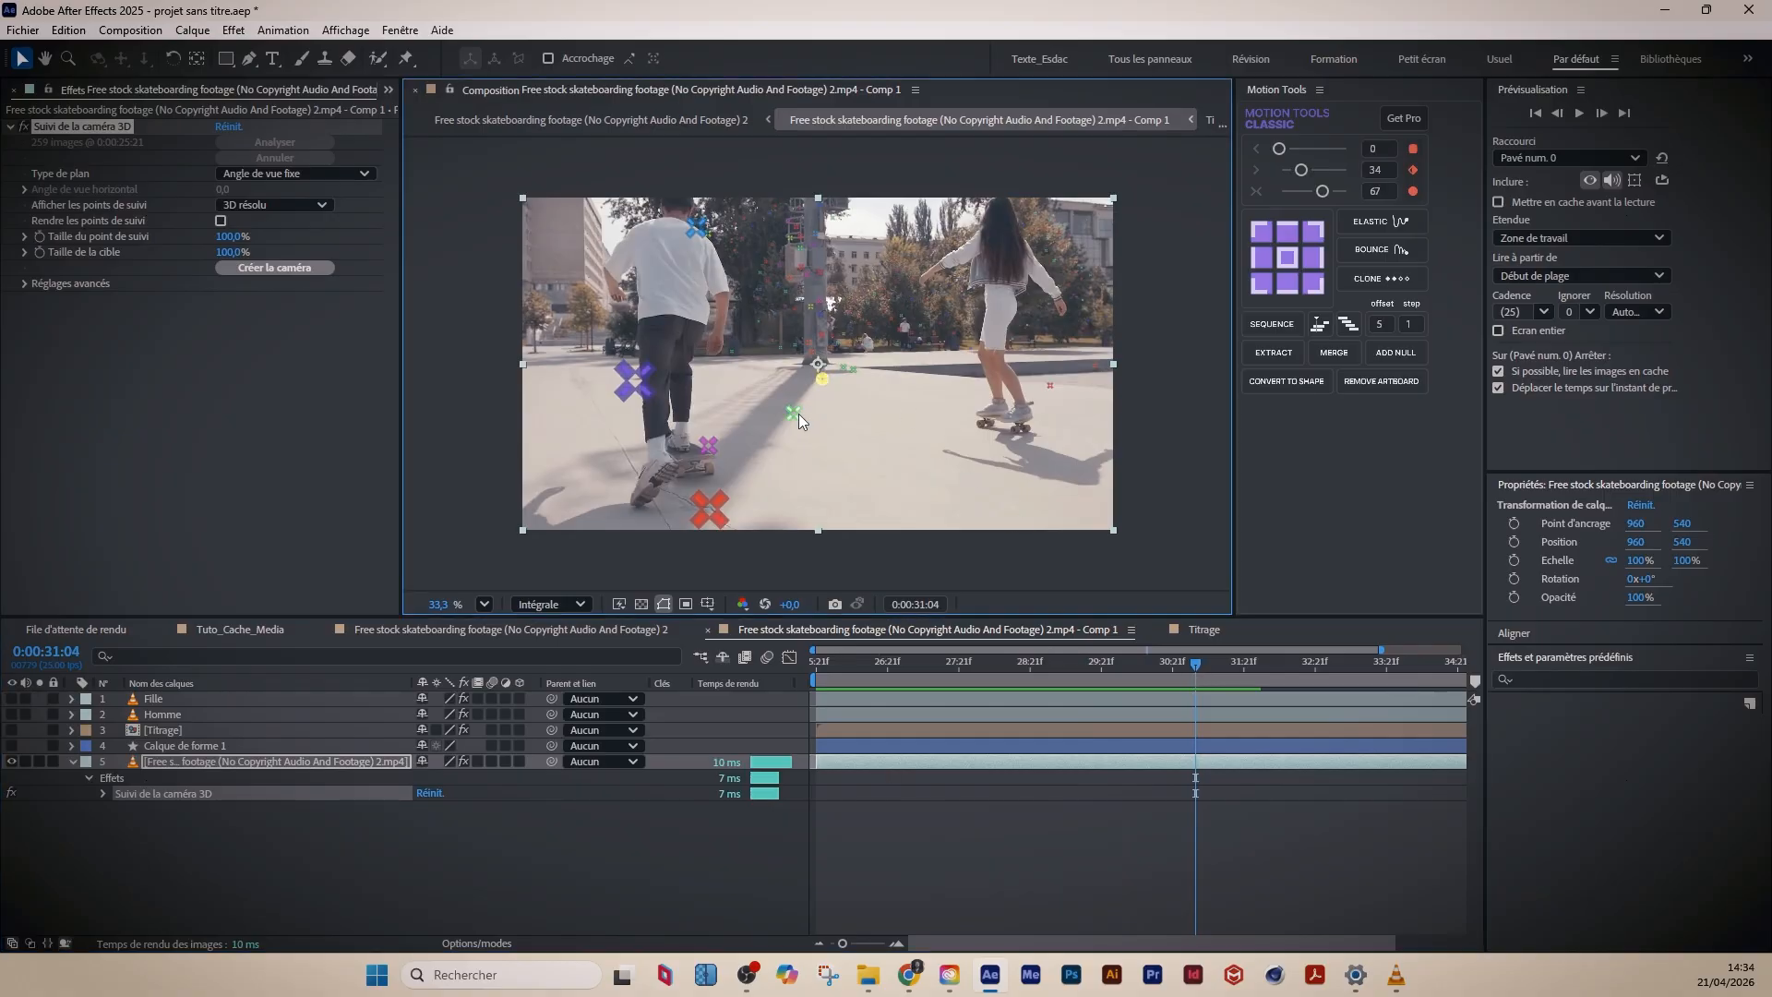
pyautogui.keyDown('shift'); pyautogui.click(1051, 385); pyautogui.keyUp('shift')
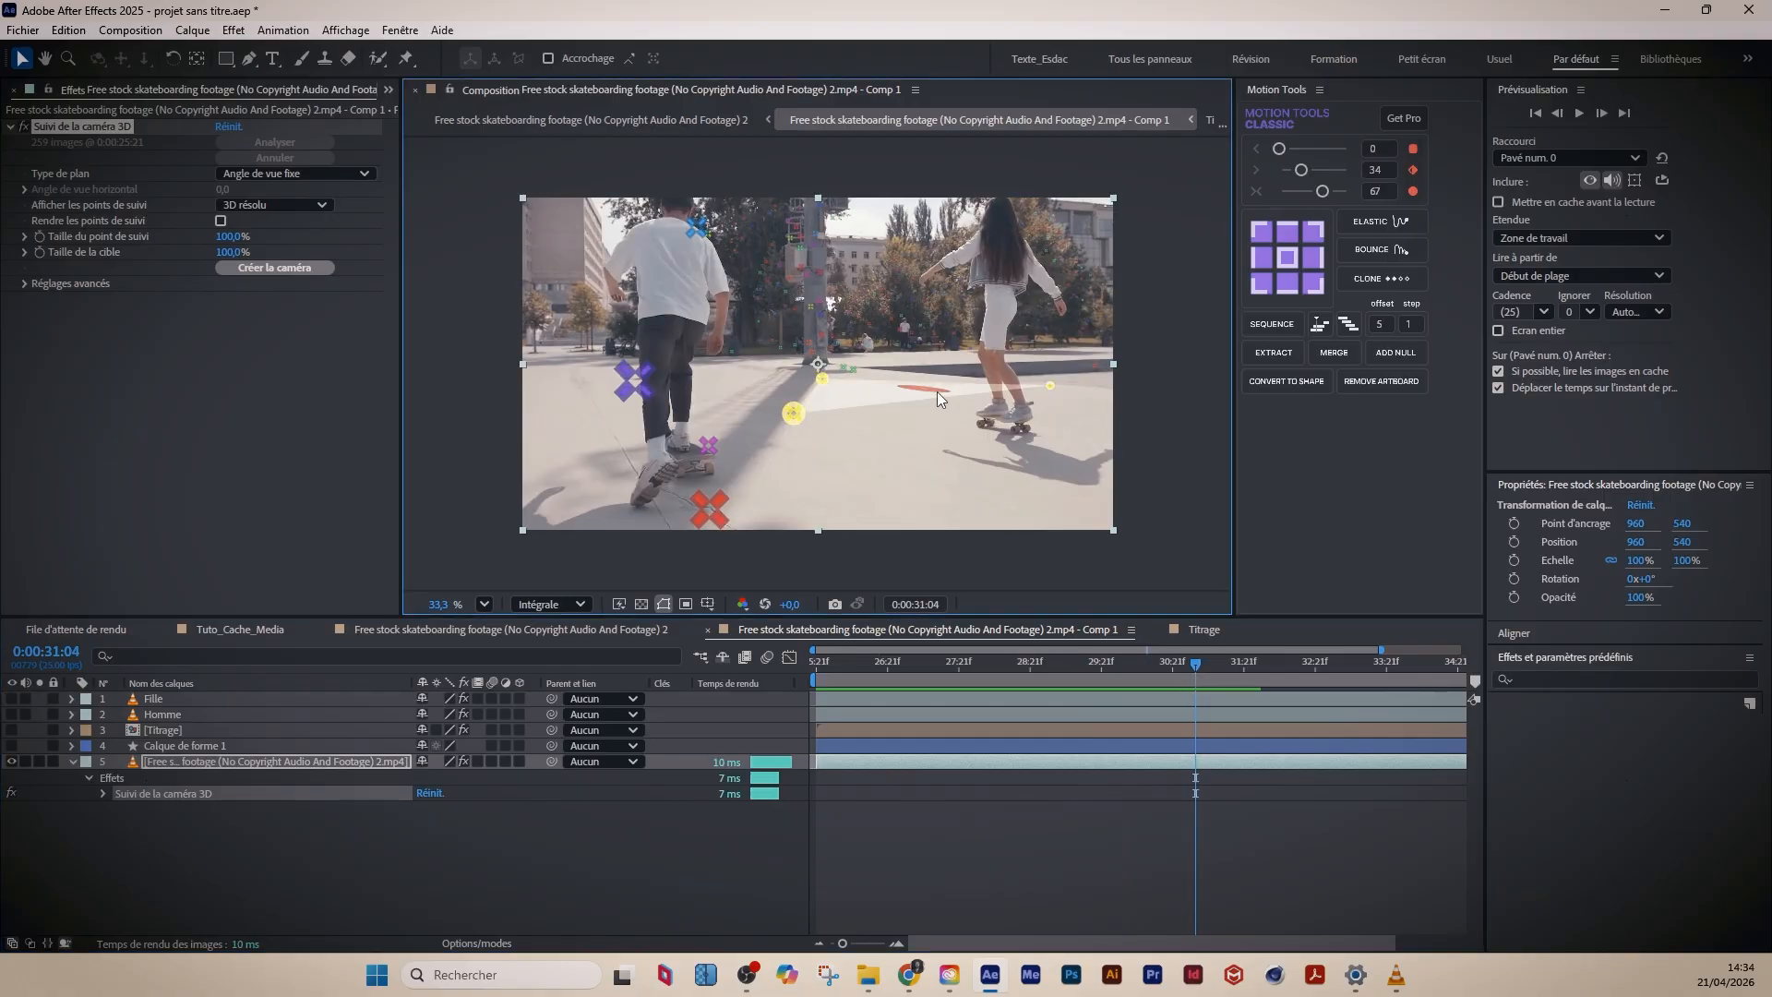
pyautogui.rightClick(855, 400)
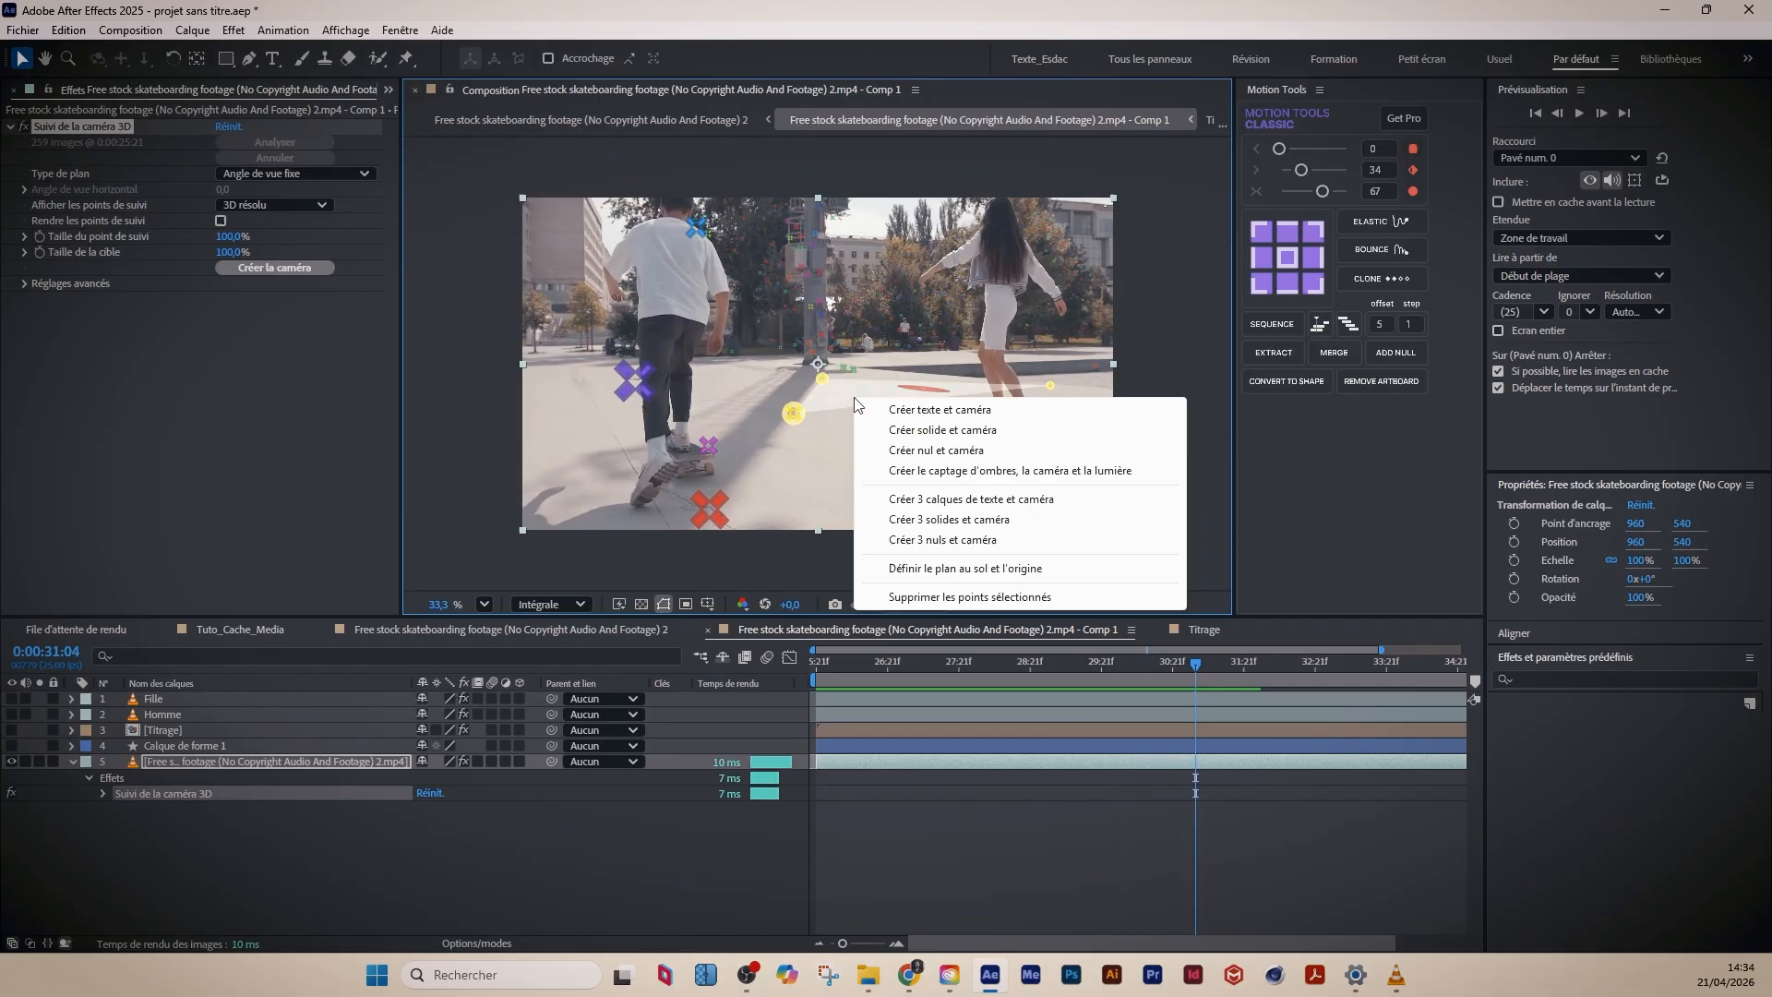
pyautogui.click(937, 450)
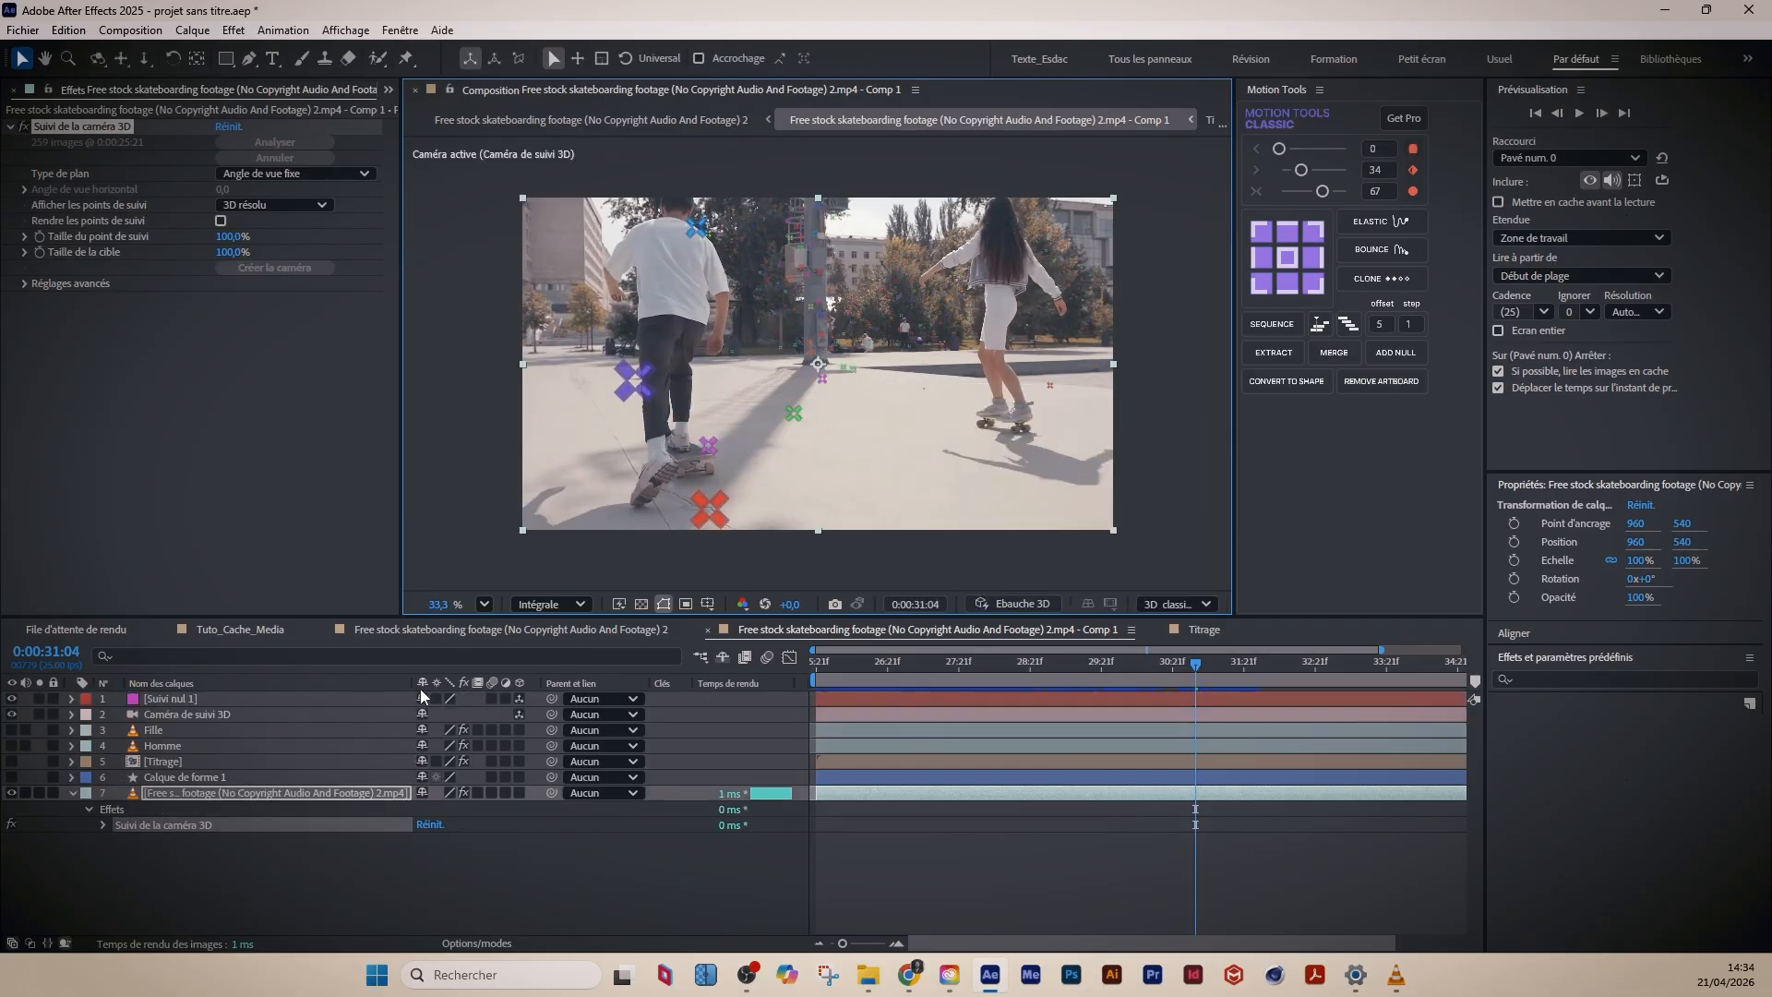
# - Check how the Suivi nul 1 null follows the ground from 0:00:31:04 back to 0:00:25:21
pyautogui.click(165, 699)
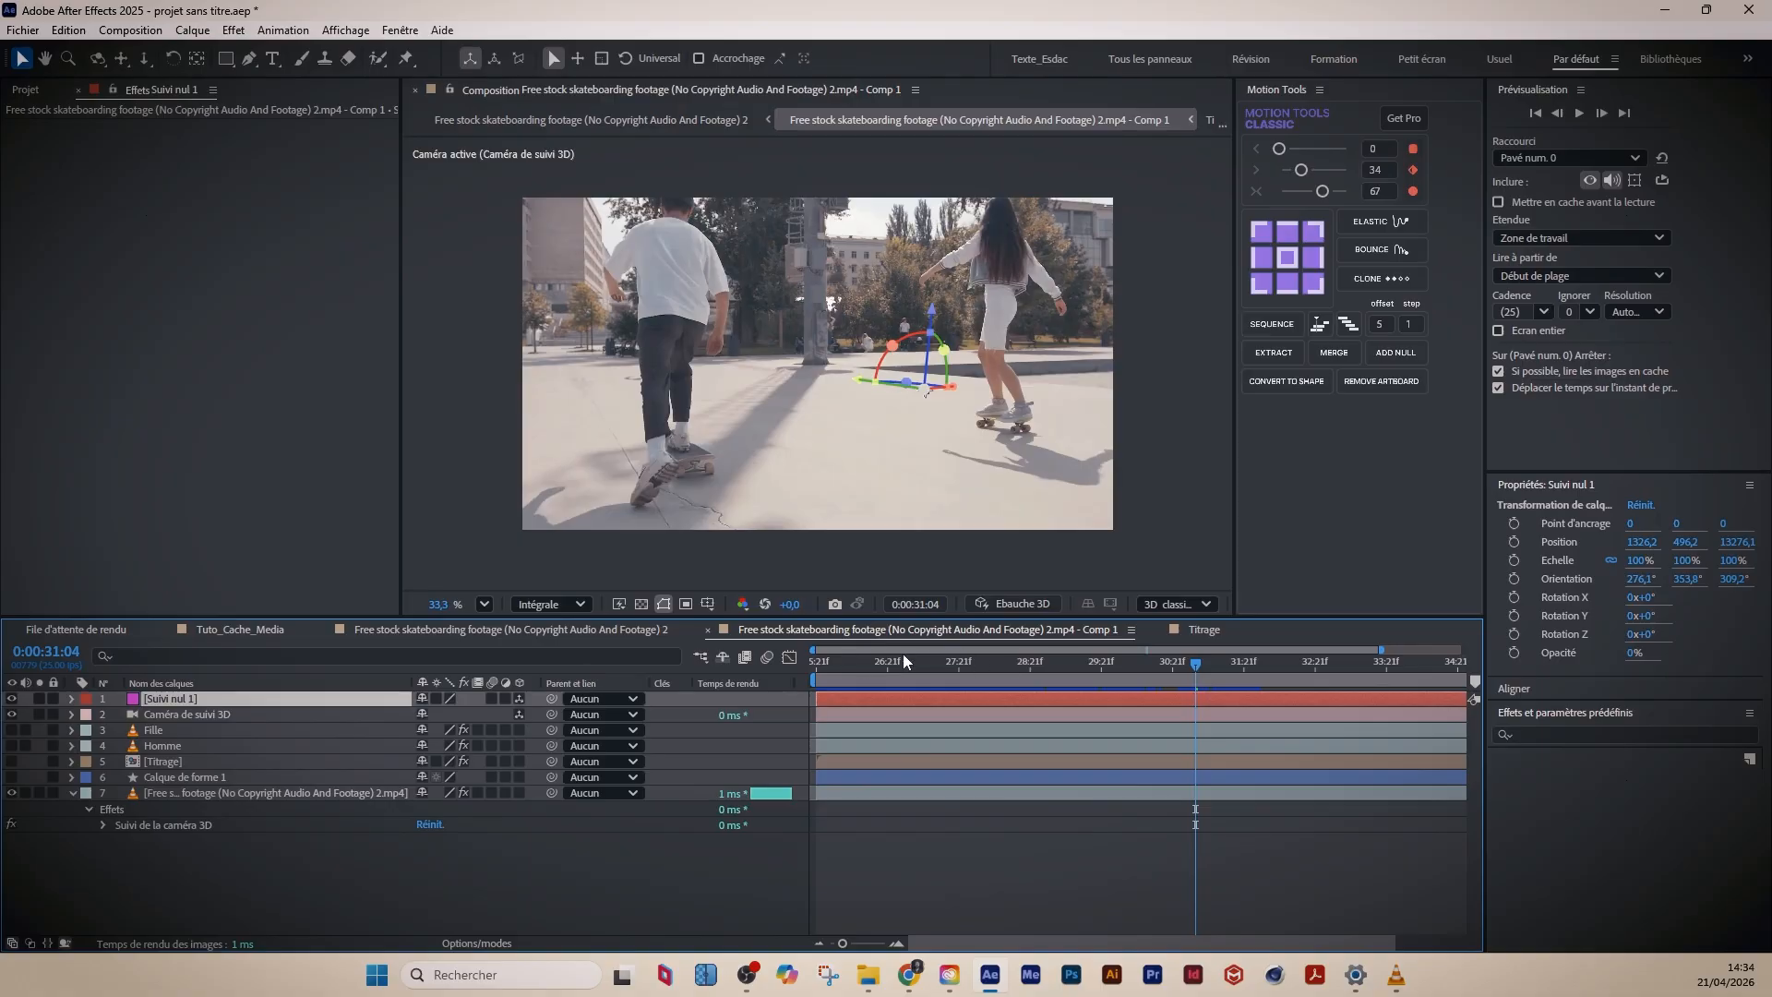
pyautogui.moveTo(835, 663); pyautogui.dragTo(742, 678)
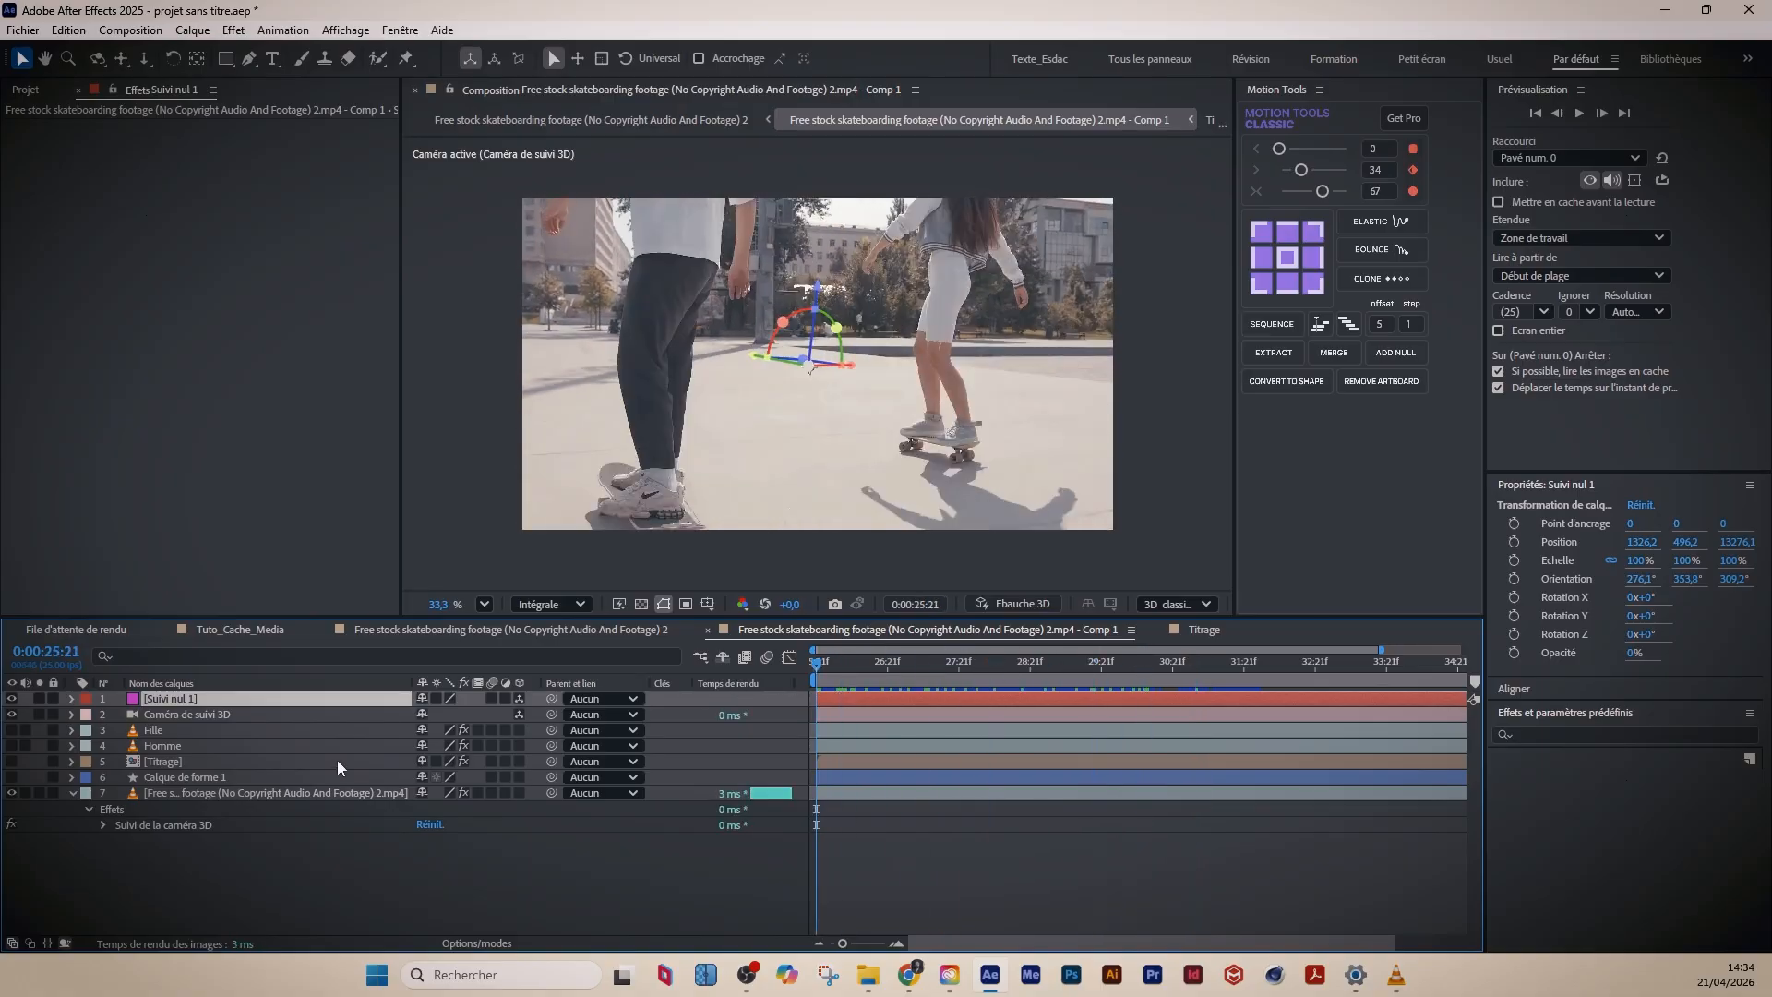
pyautogui.click(159, 888)
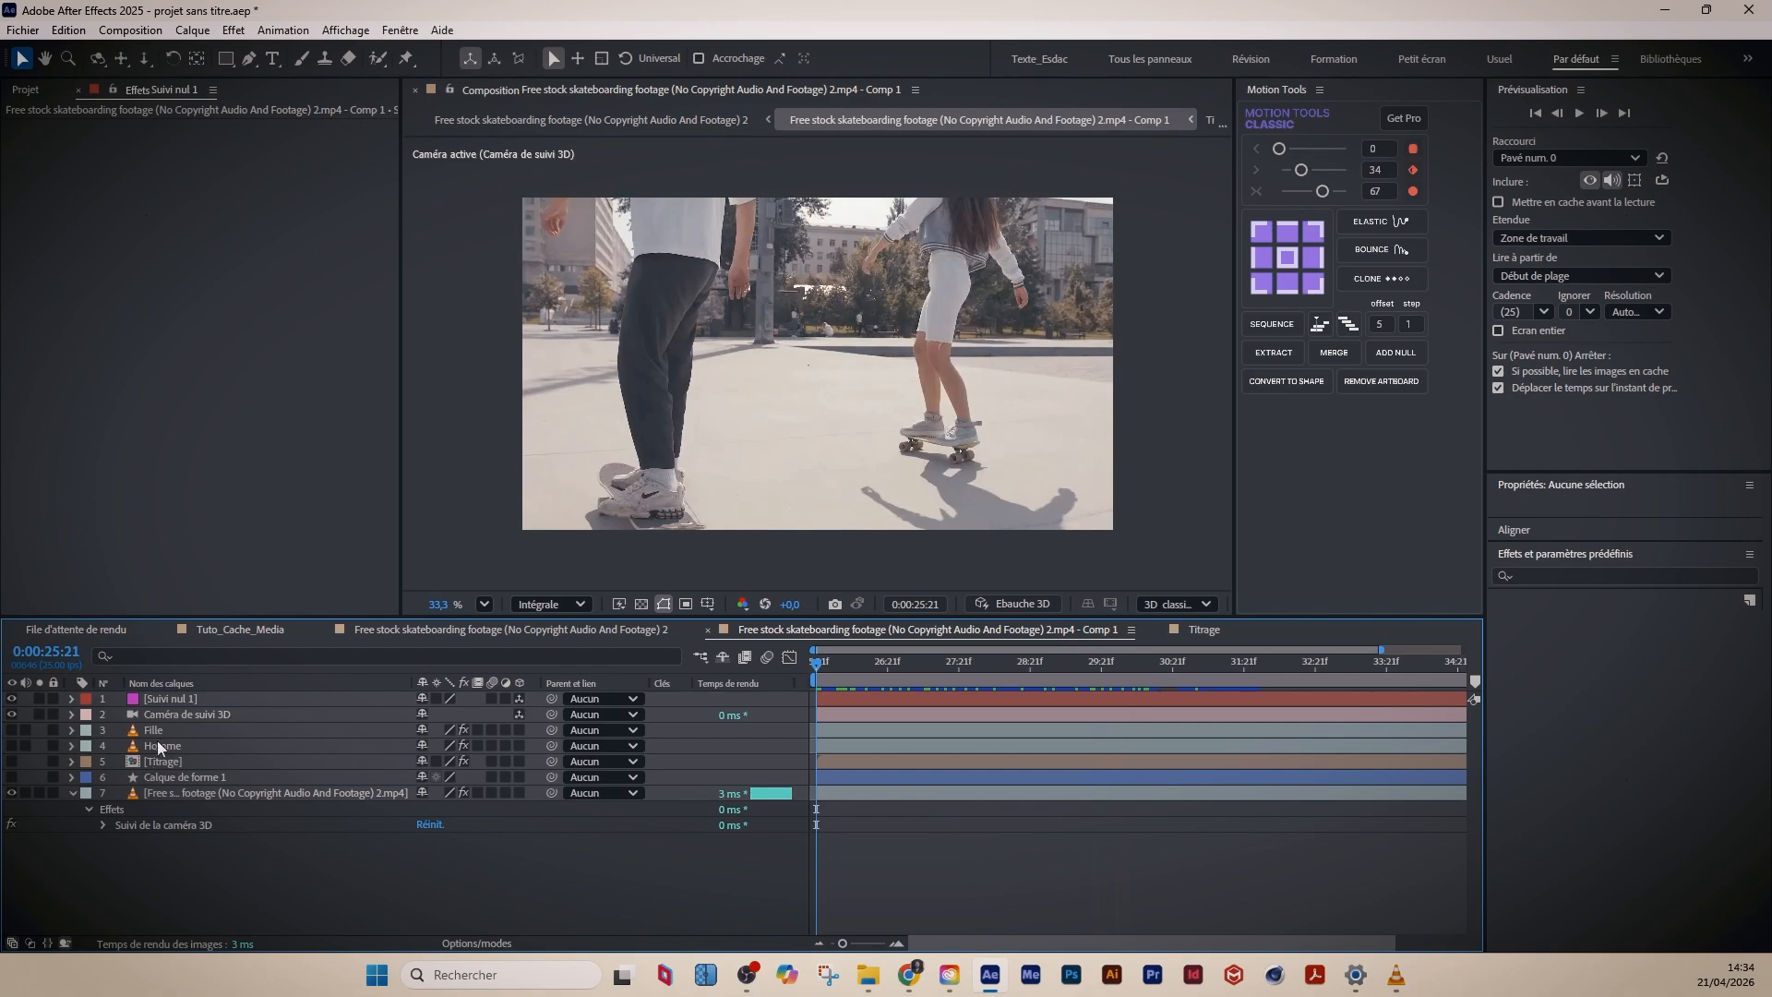
# - Make the Titrage layer visible again and expose the Position property of Suivi nul 1
pyautogui.click(189, 763)
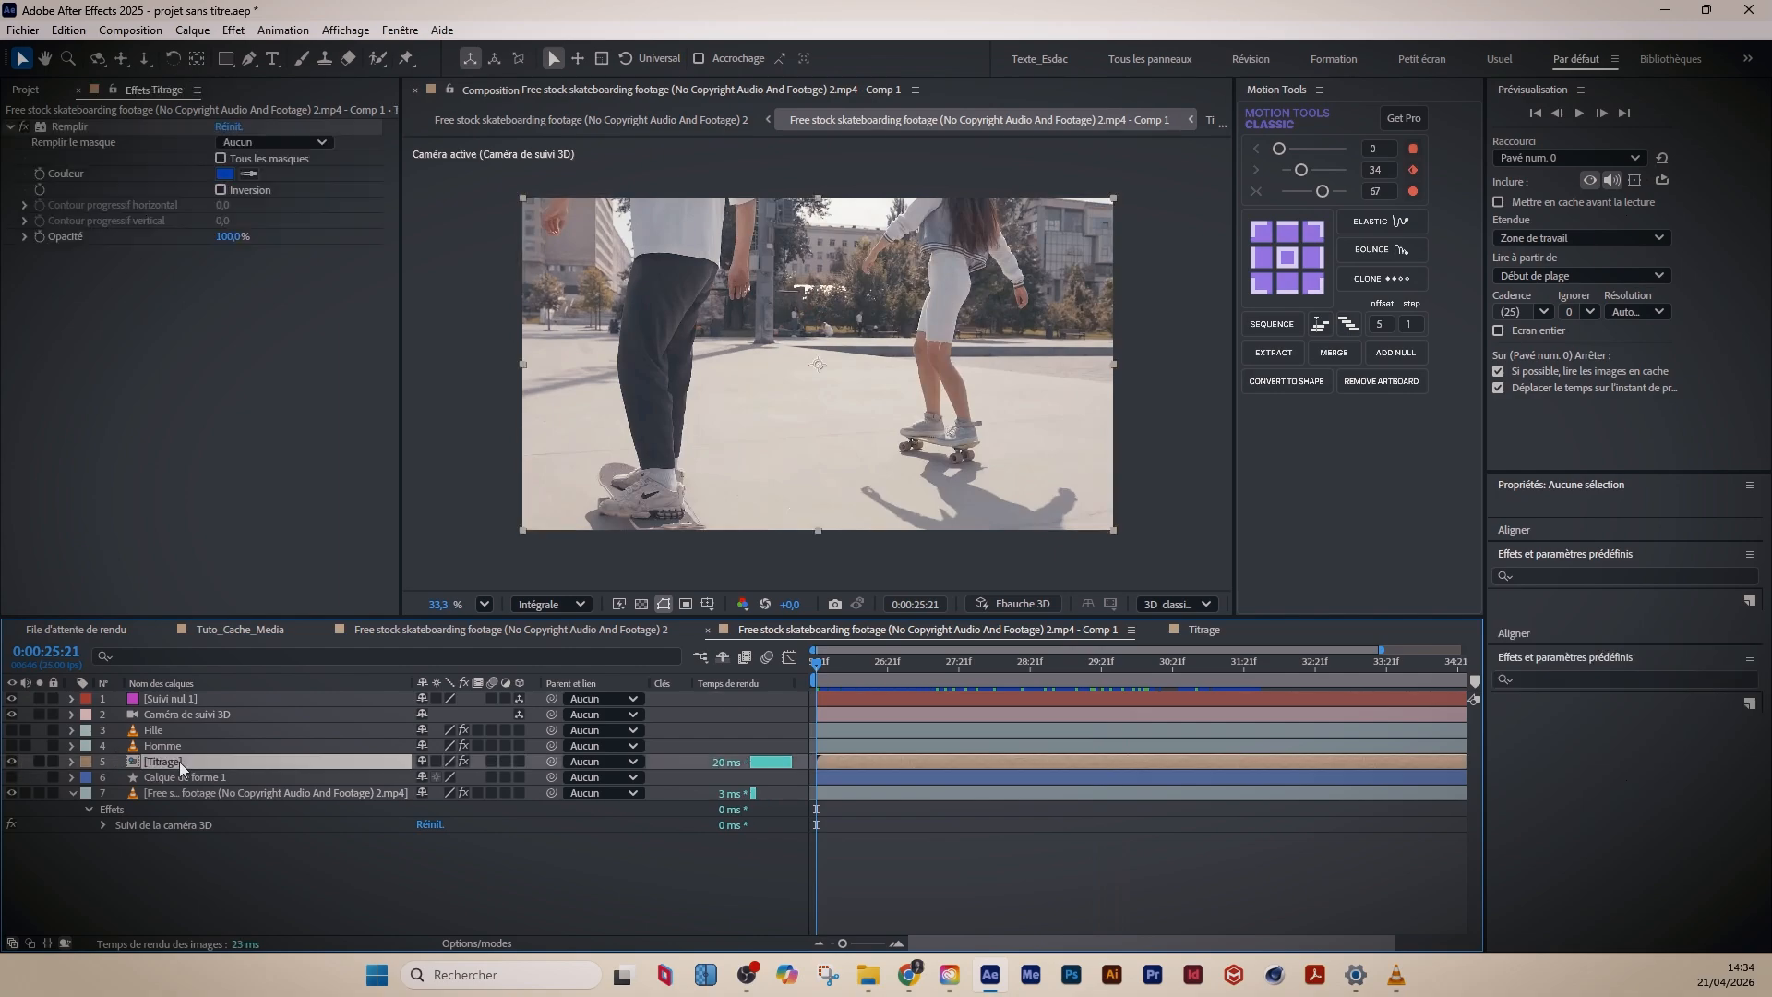
pyautogui.click(166, 702)
pyautogui.press('p')
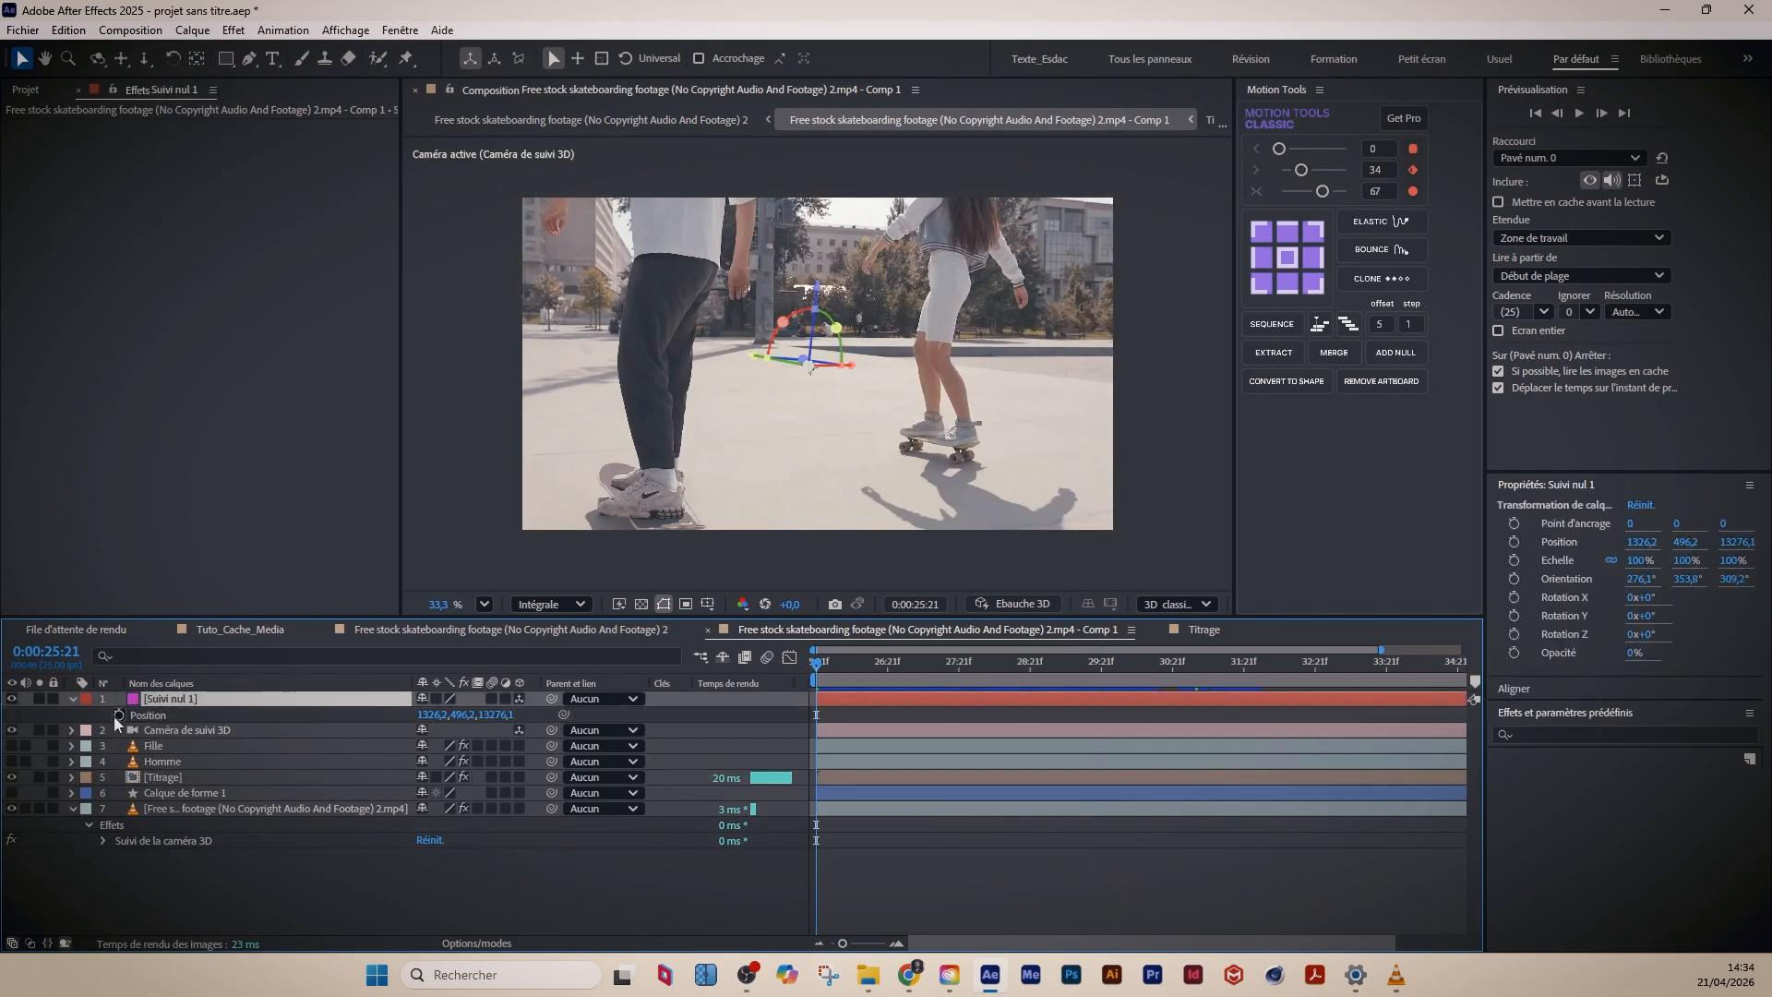
# - Make the Titrage layer 3D and link its Position to the Position of Suivi nul 1 with an expression
pyautogui.click(153, 777)
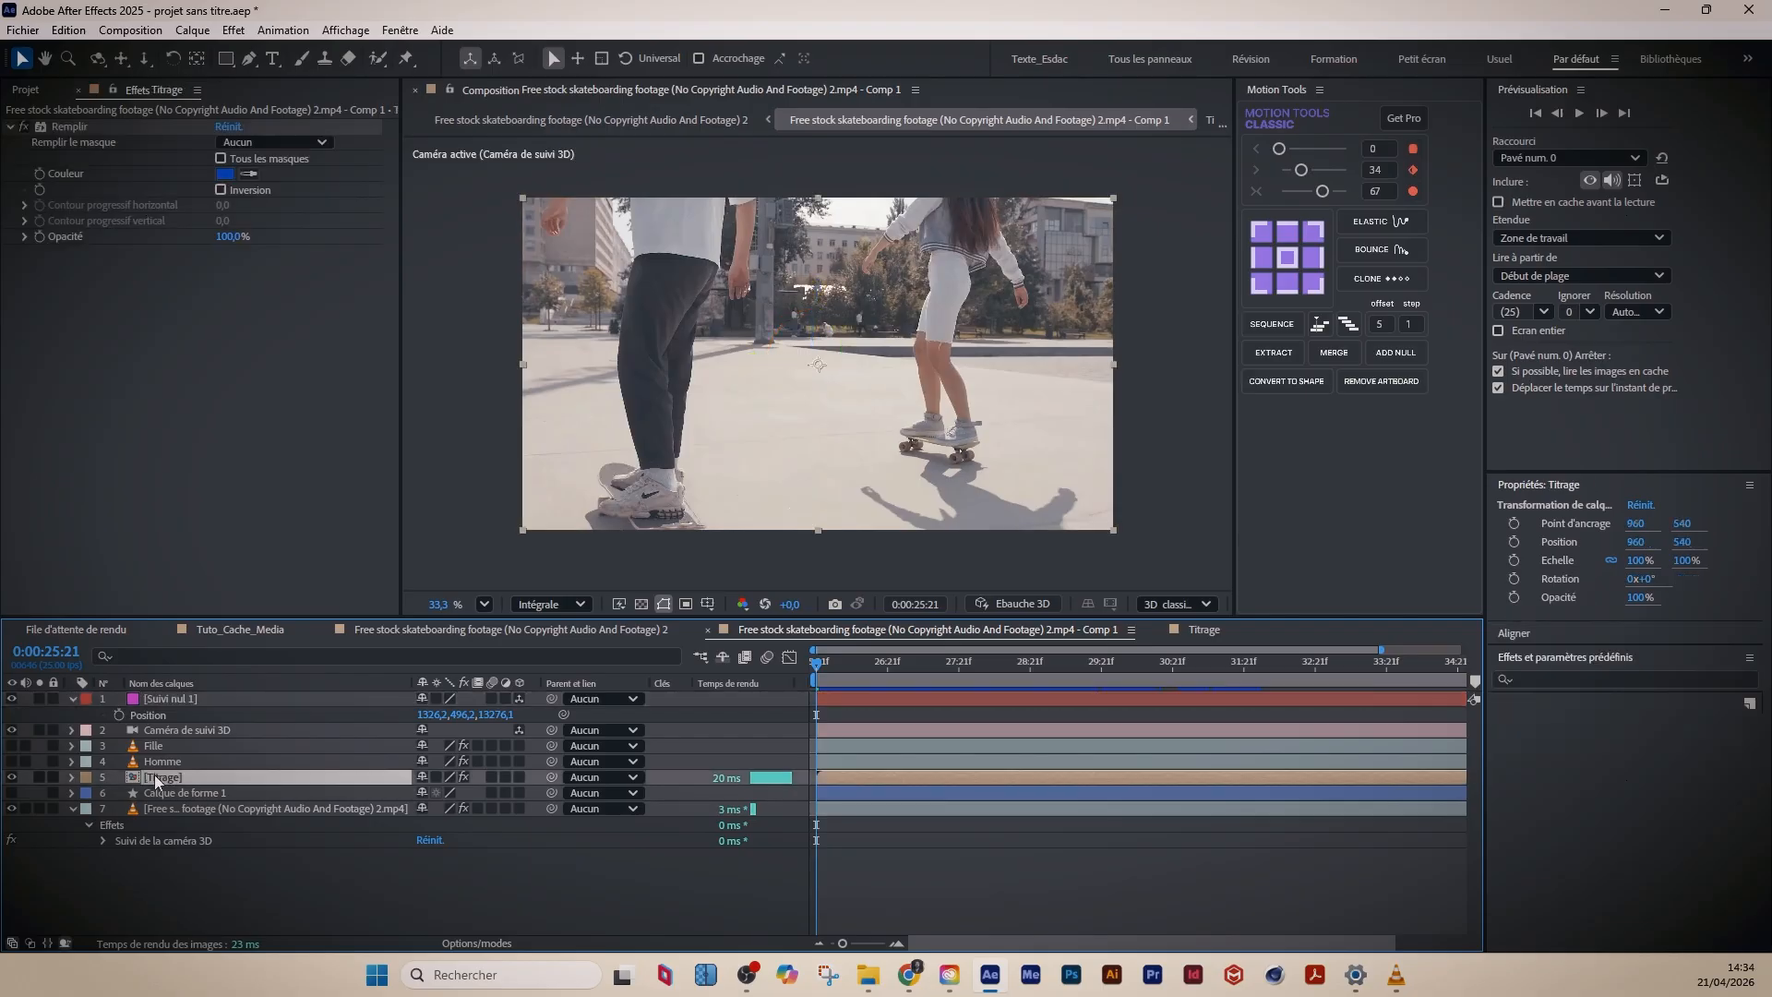
pyautogui.press('p')
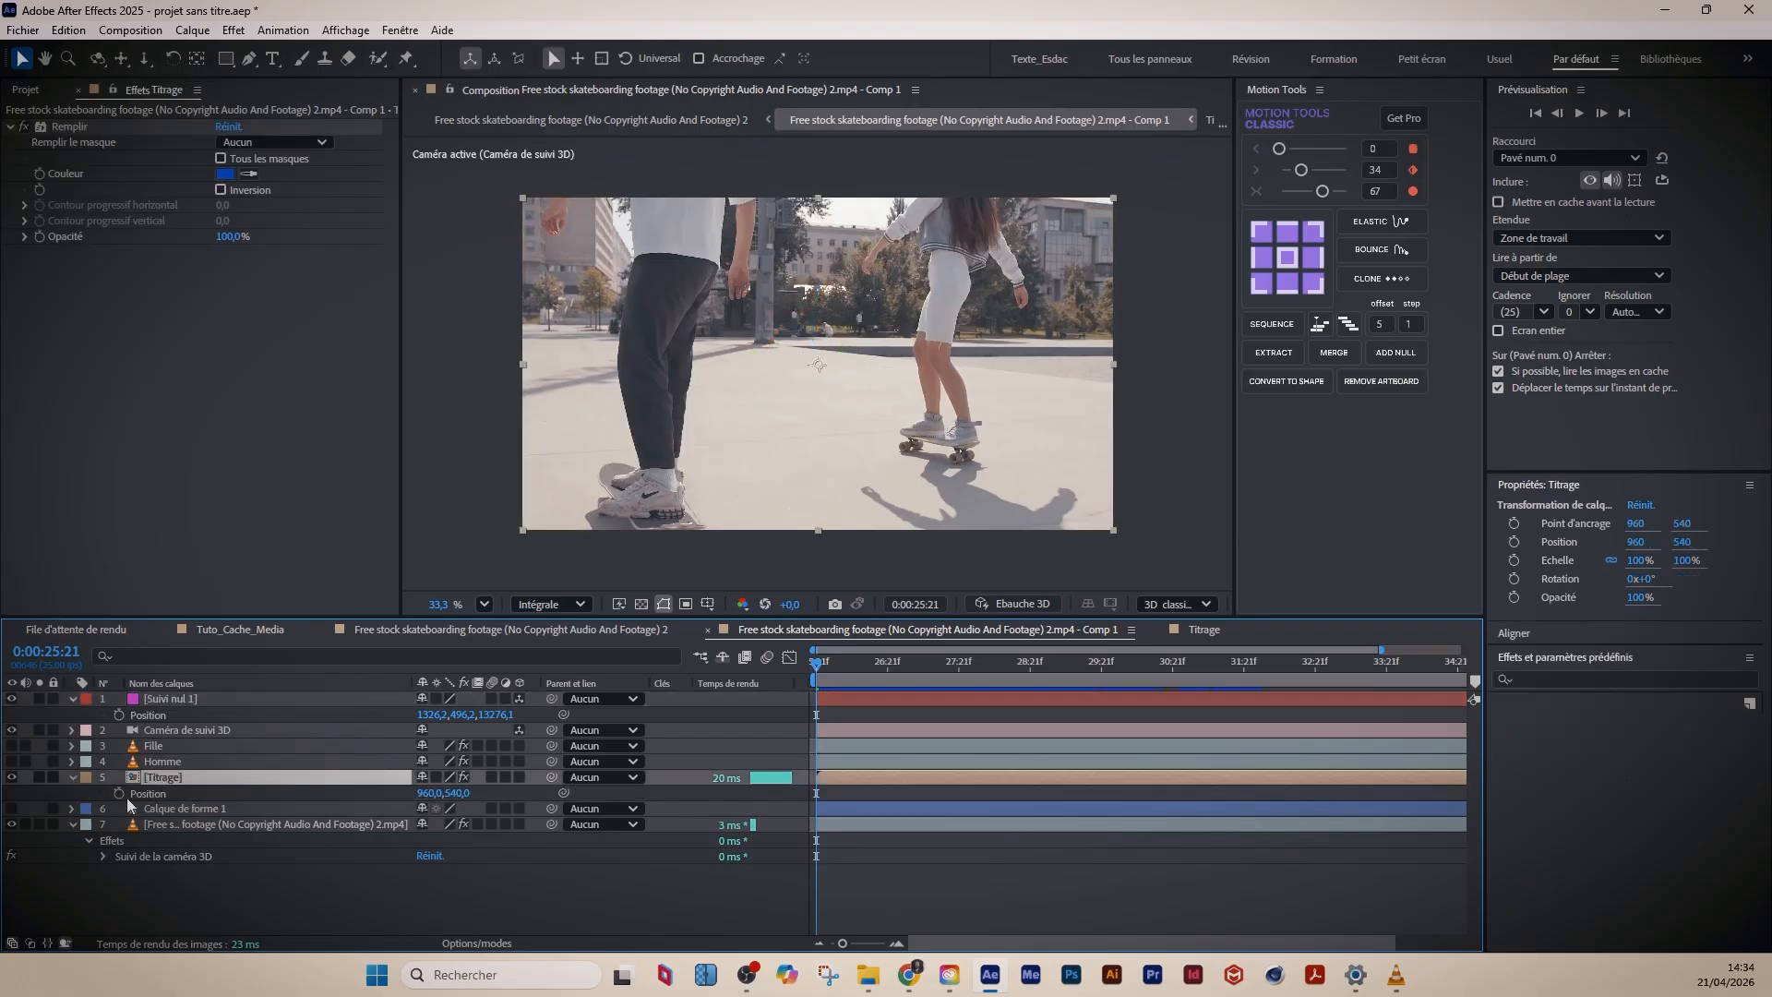
pyautogui.click(520, 777)
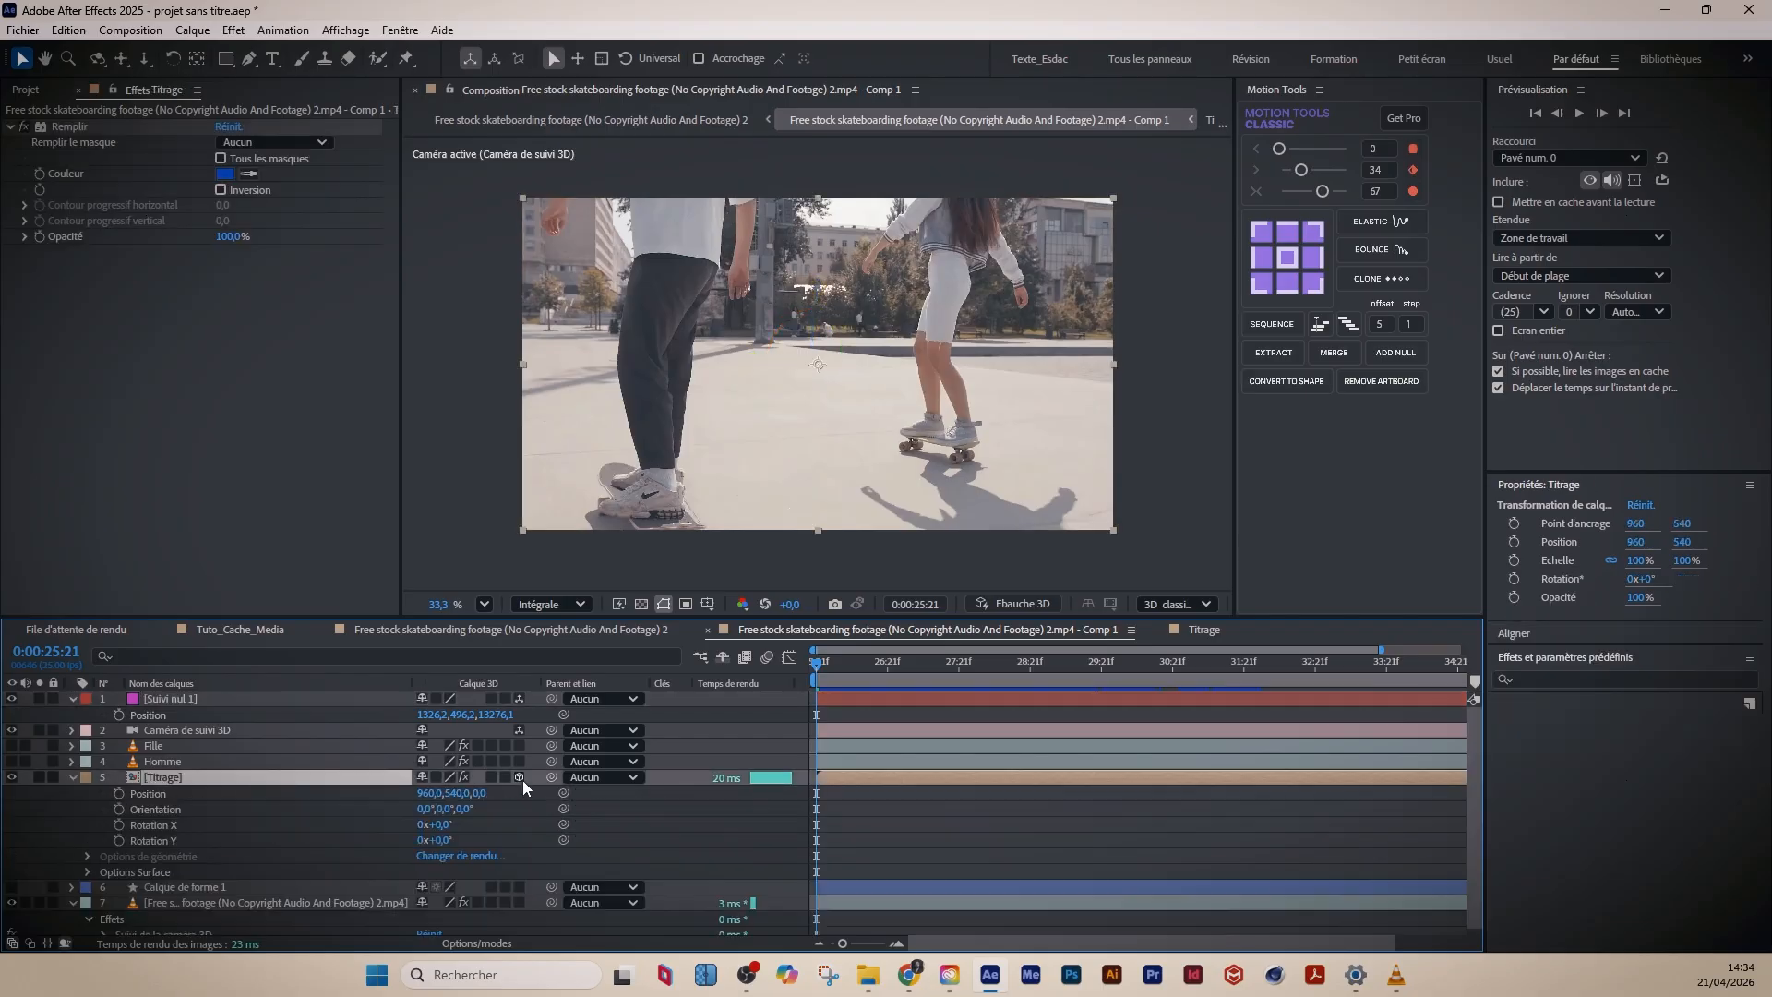
pyautogui.keyDown('alt'); pyautogui.click(119, 794); pyautogui.keyUp('alt')
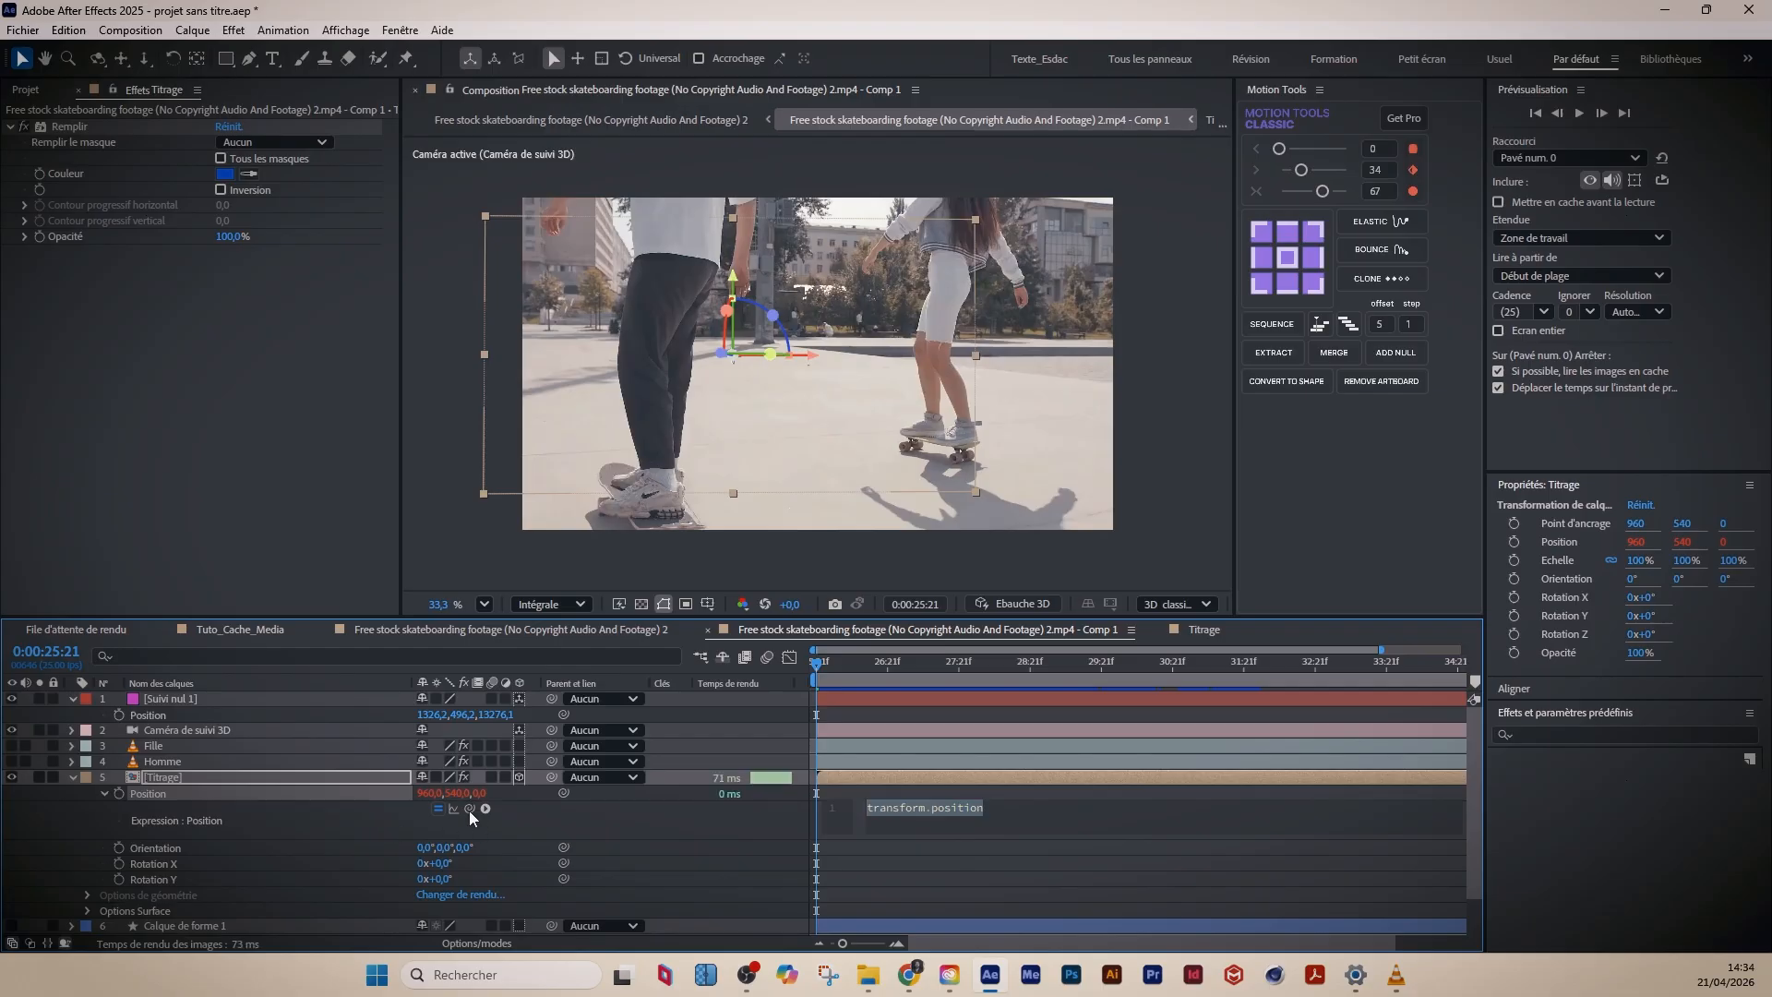
pyautogui.moveTo(469, 810); pyautogui.dragTo(157, 721)
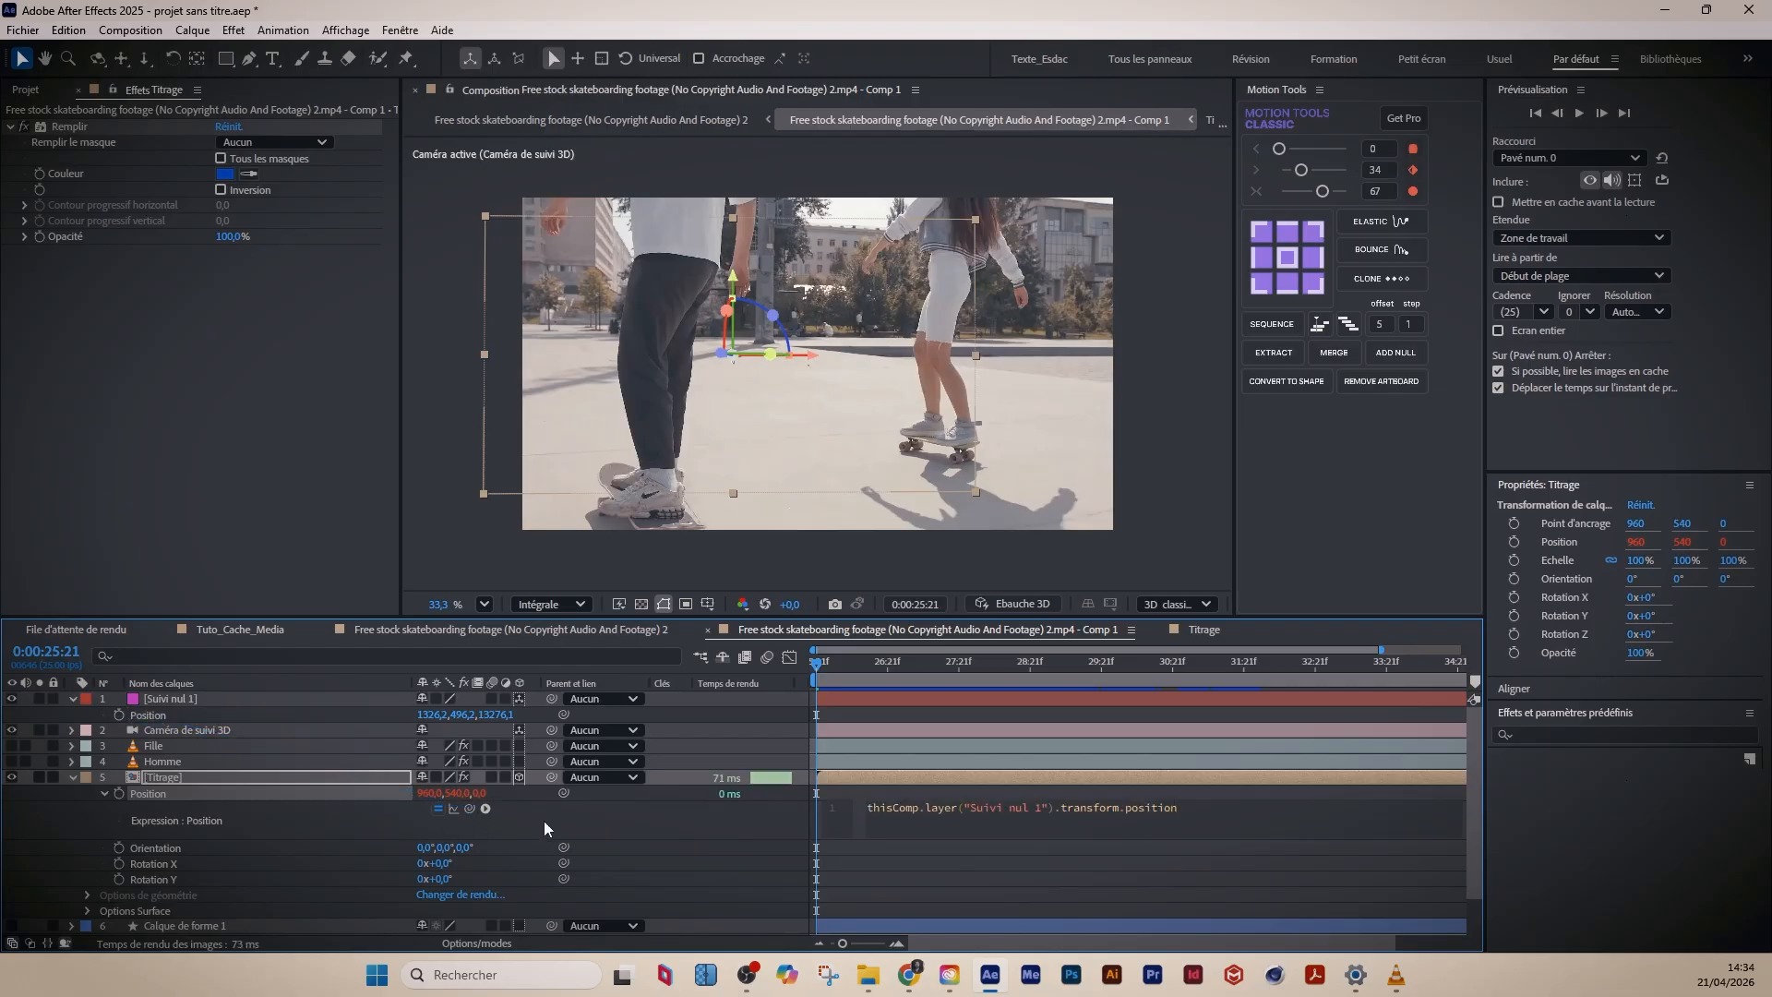
pyautogui.click(665, 853)
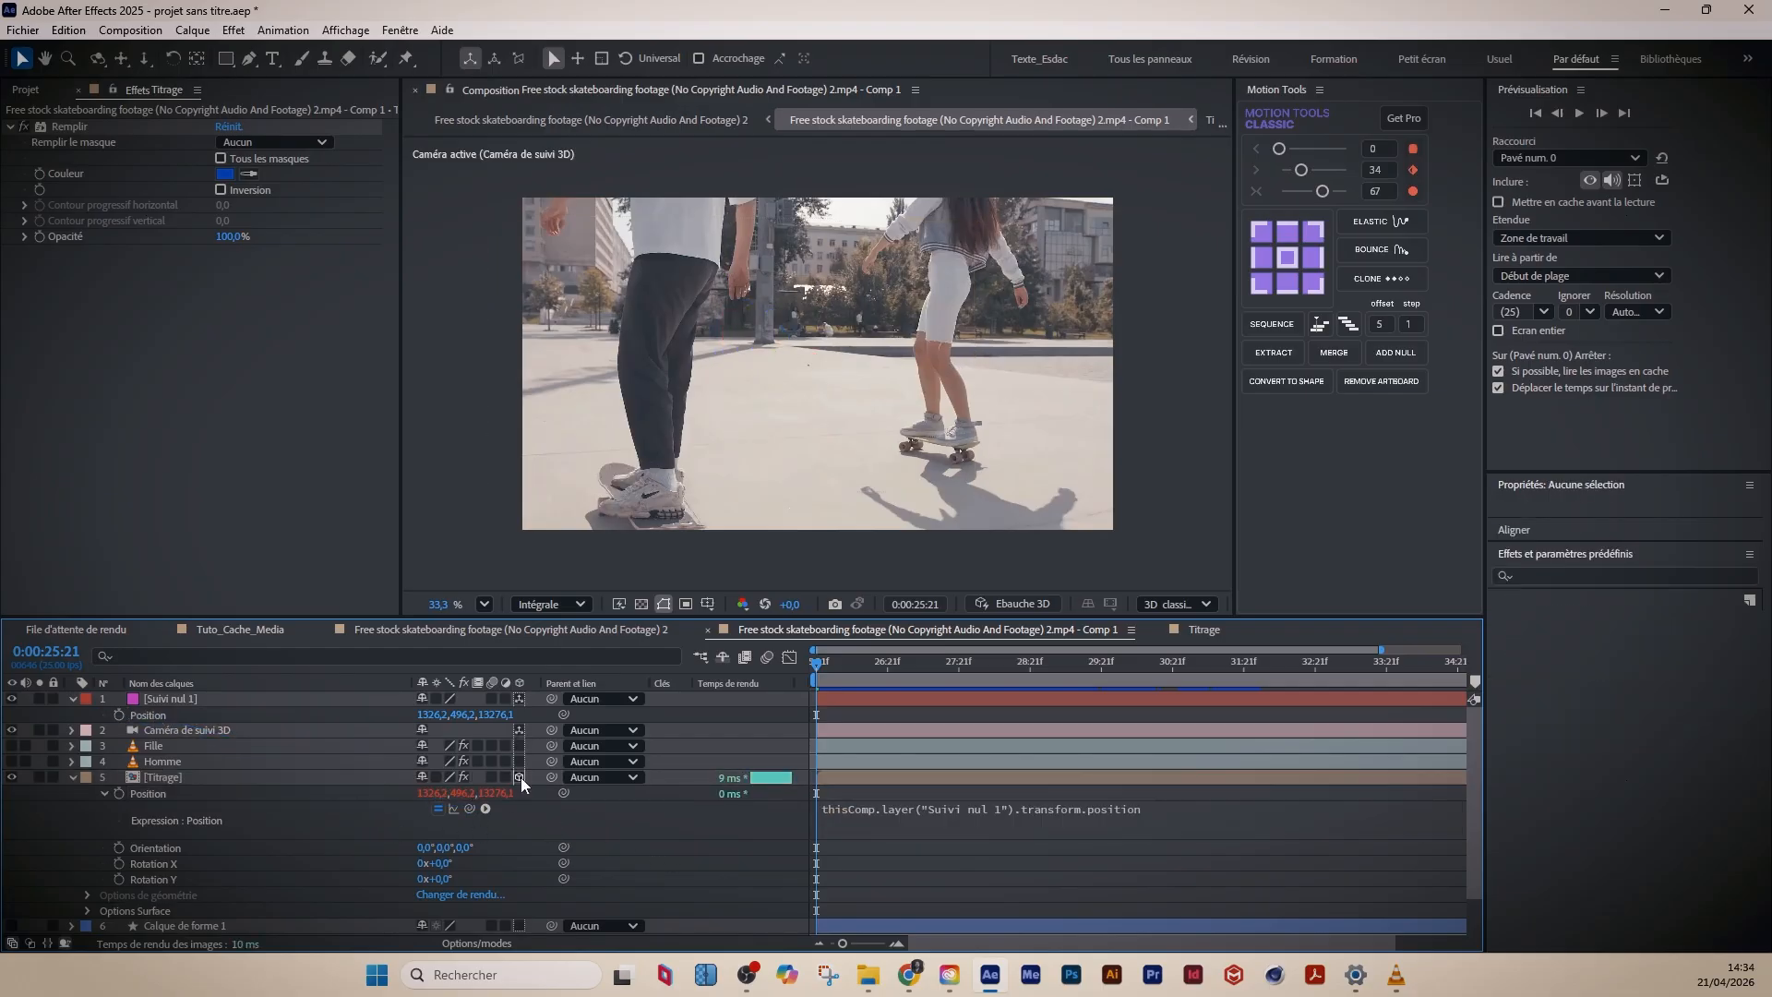
# - Scale the Titrage layer up uniformly to 716%, judging the title's size at 0:00:28:01
pyautogui.moveTo(827, 663); pyautogui.dragTo(839, 661)
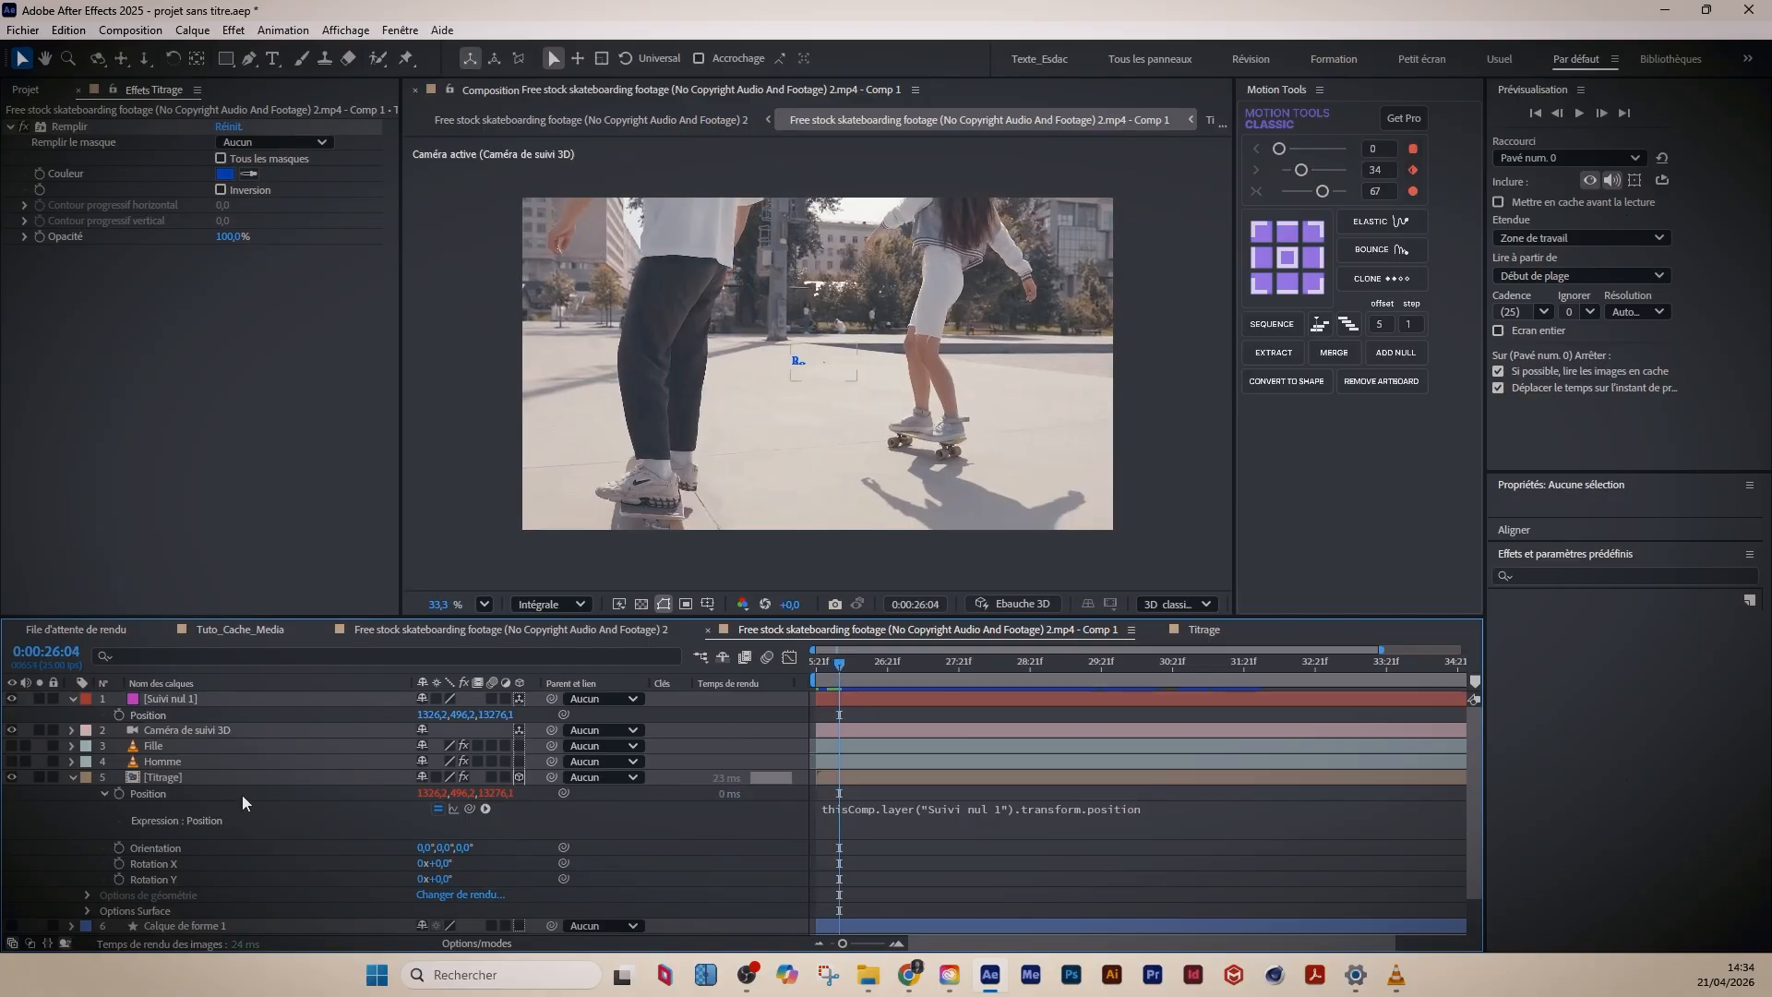
pyautogui.click(203, 778)
pyautogui.press('s')
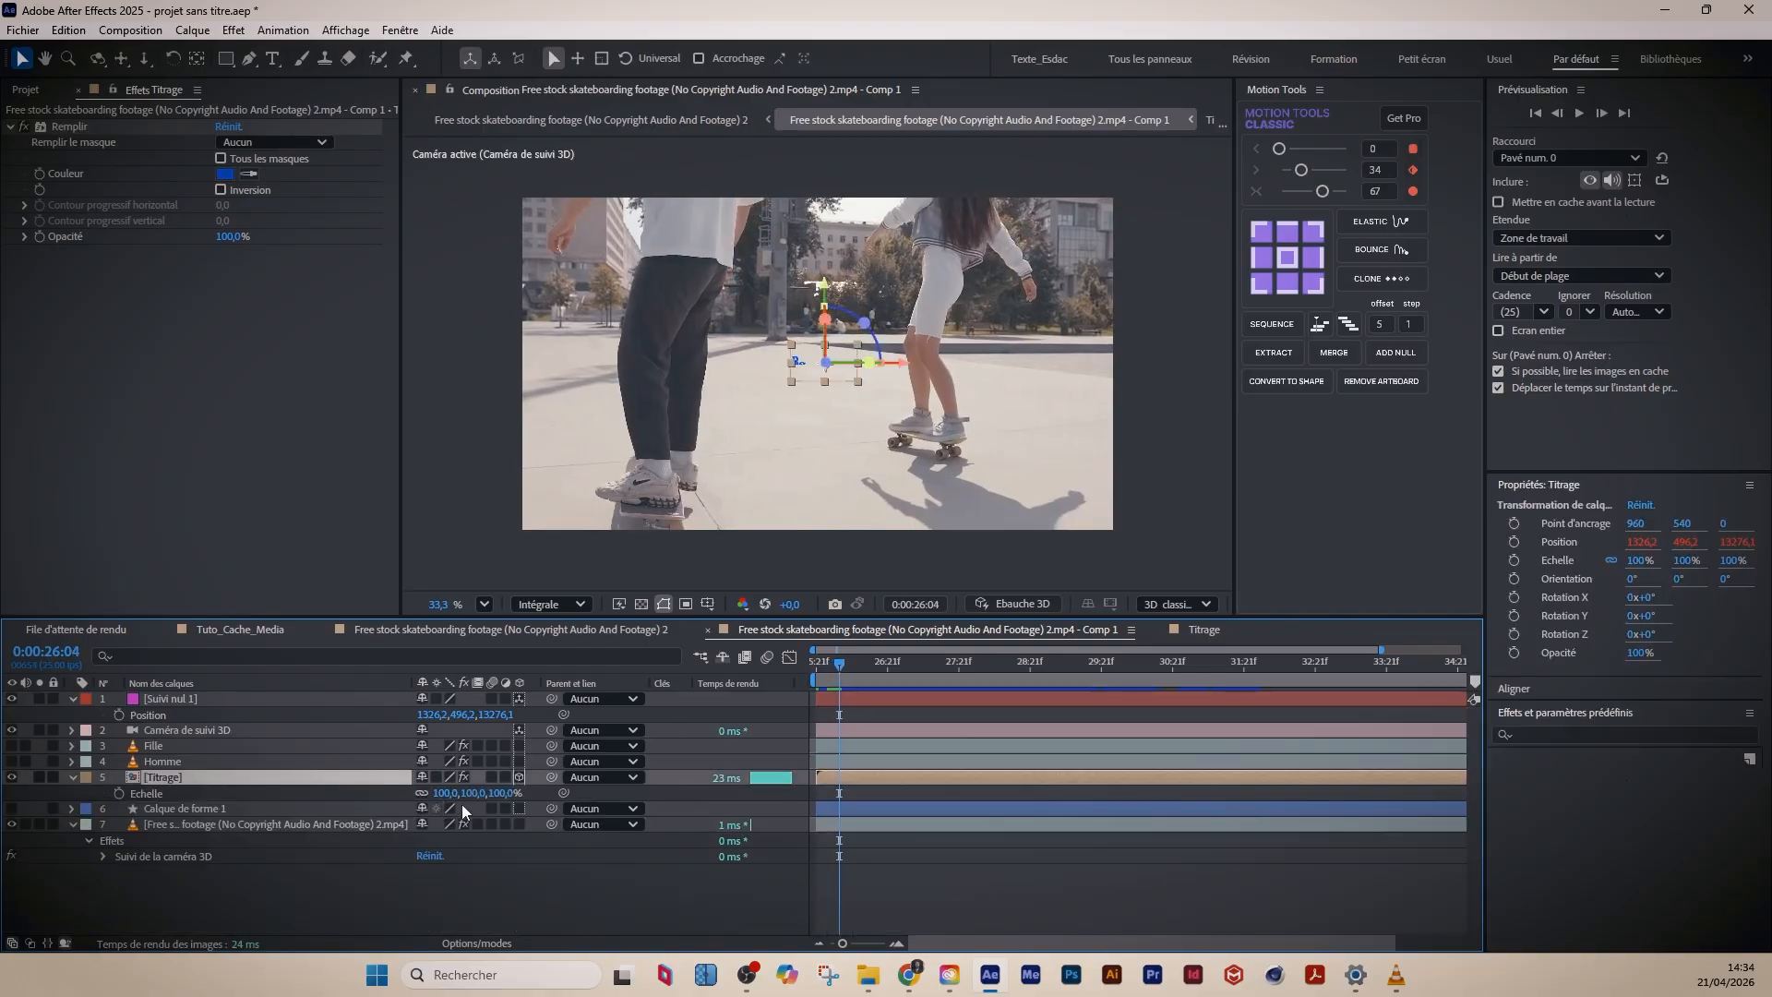
pyautogui.moveTo(479, 794); pyautogui.dragTo(780, 821)
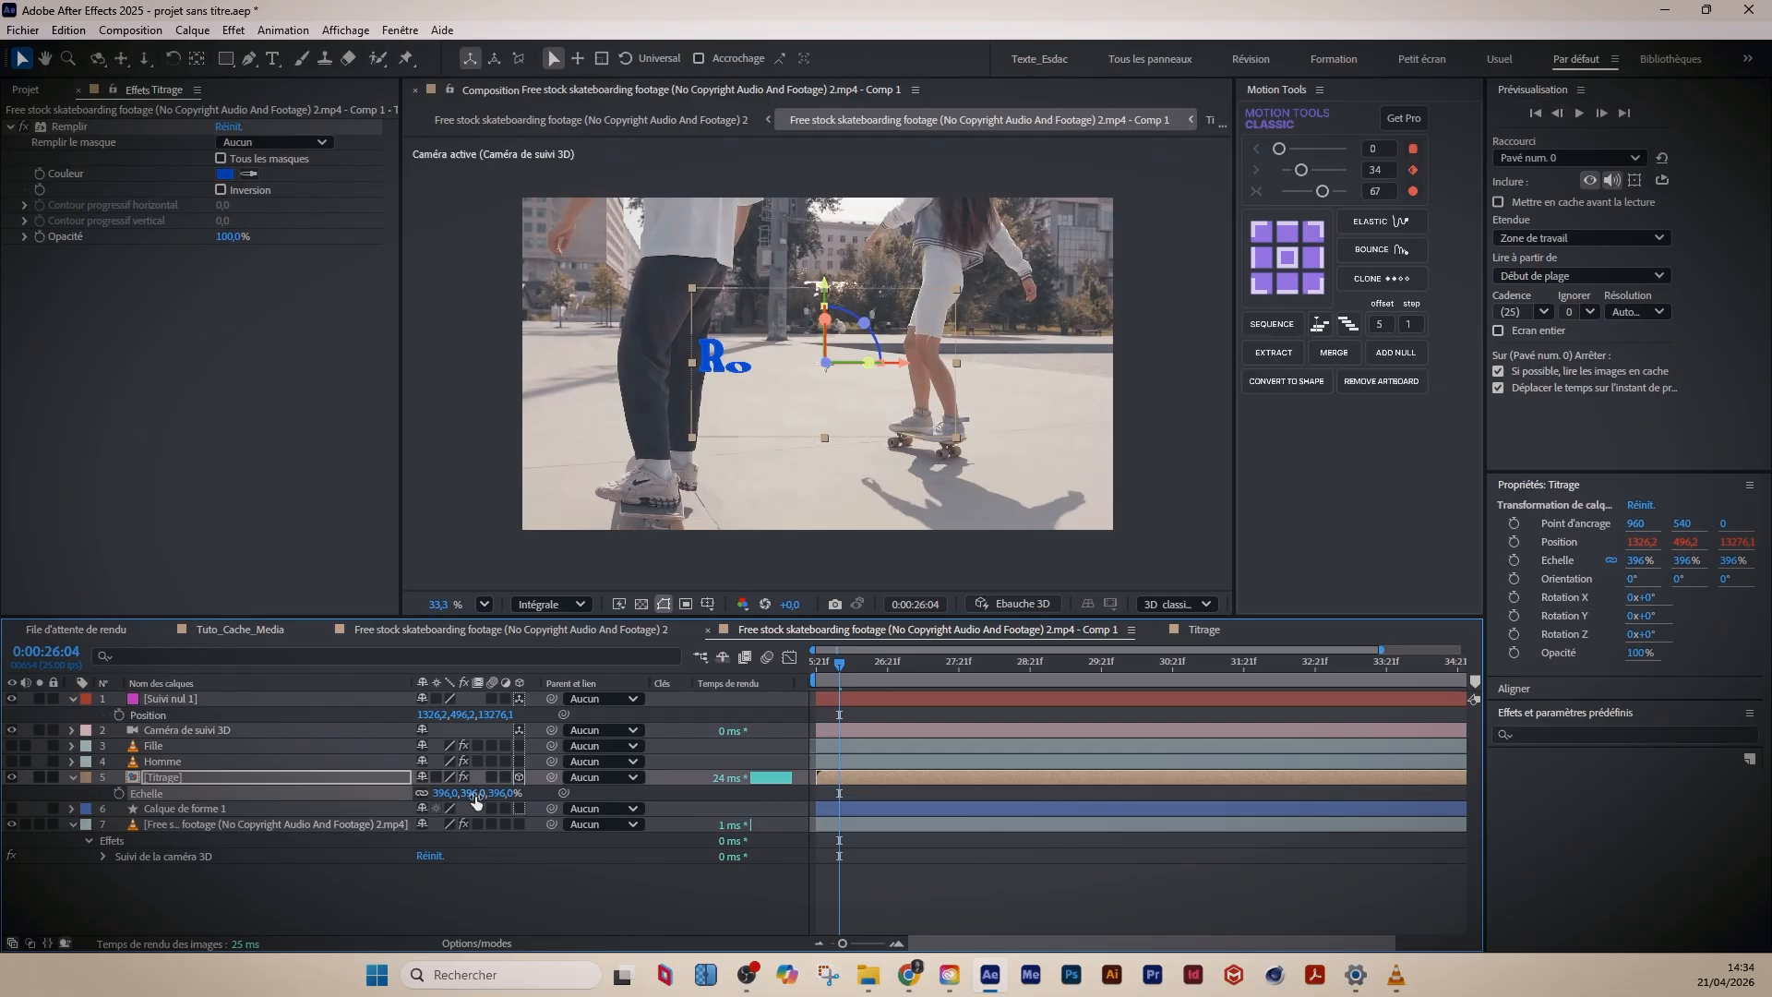
pyautogui.moveTo(467, 800); pyautogui.dragTo(370, 802)
pyautogui.press('space')
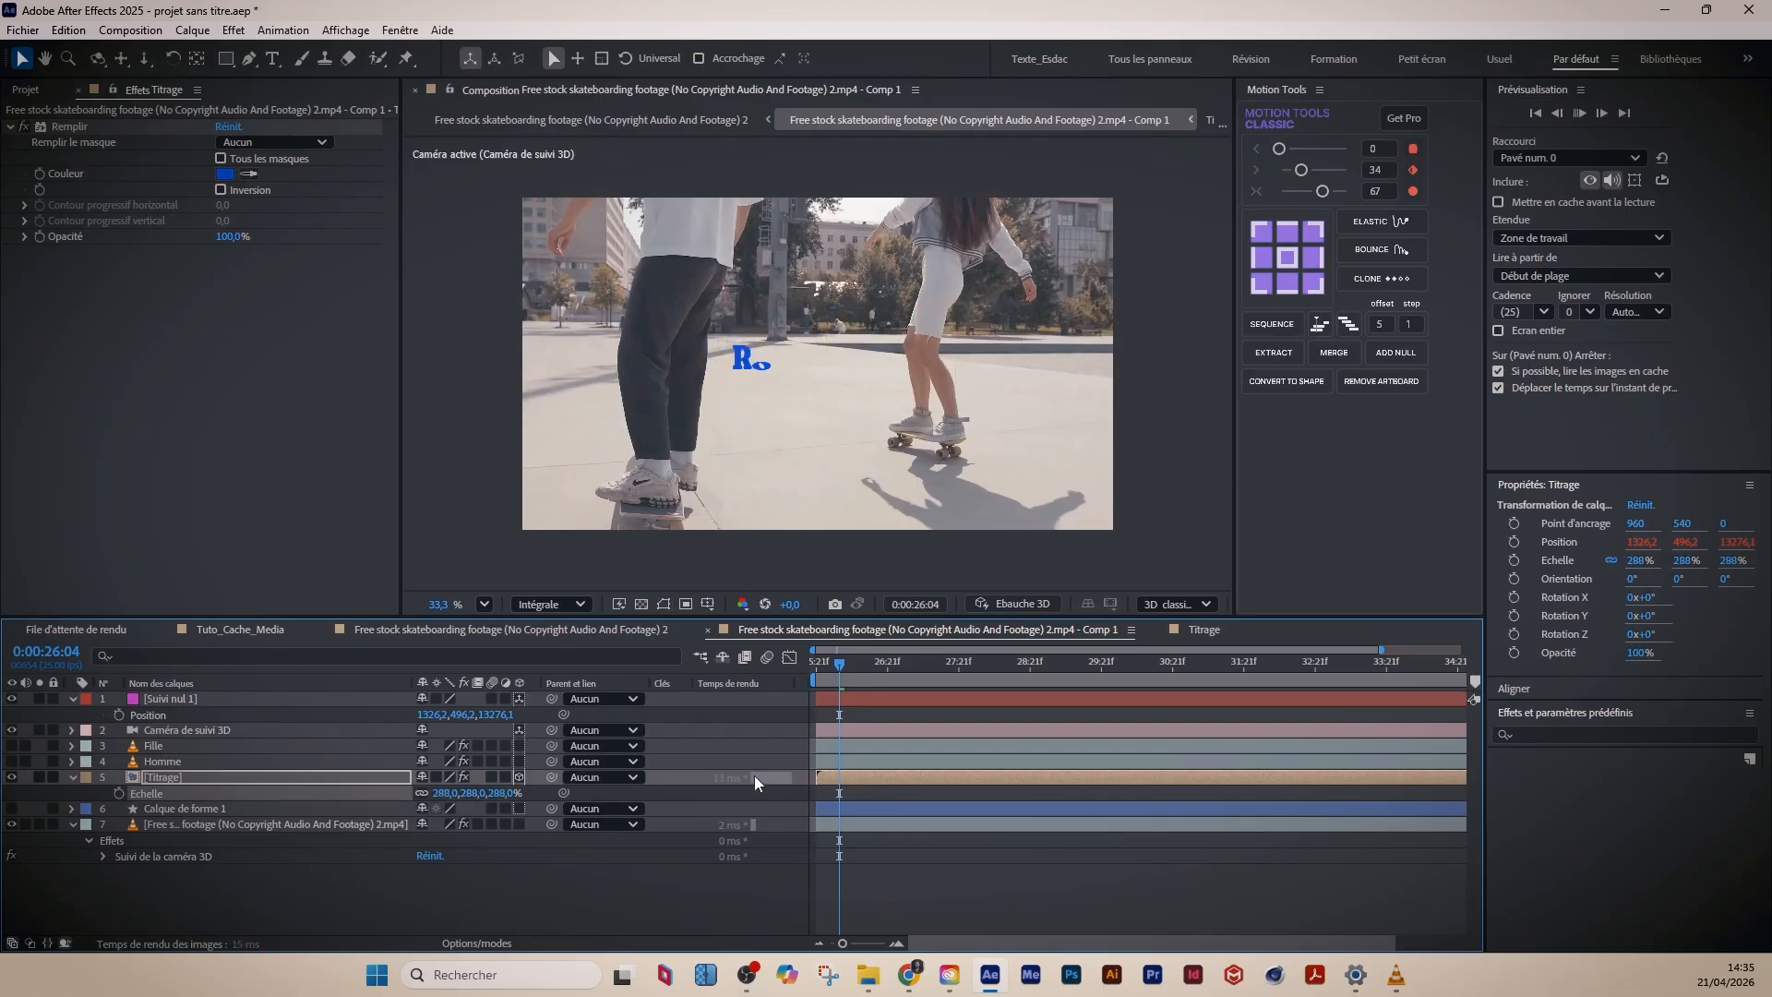
pyautogui.moveTo(840, 664); pyautogui.dragTo(941, 678)
pyautogui.press('space')
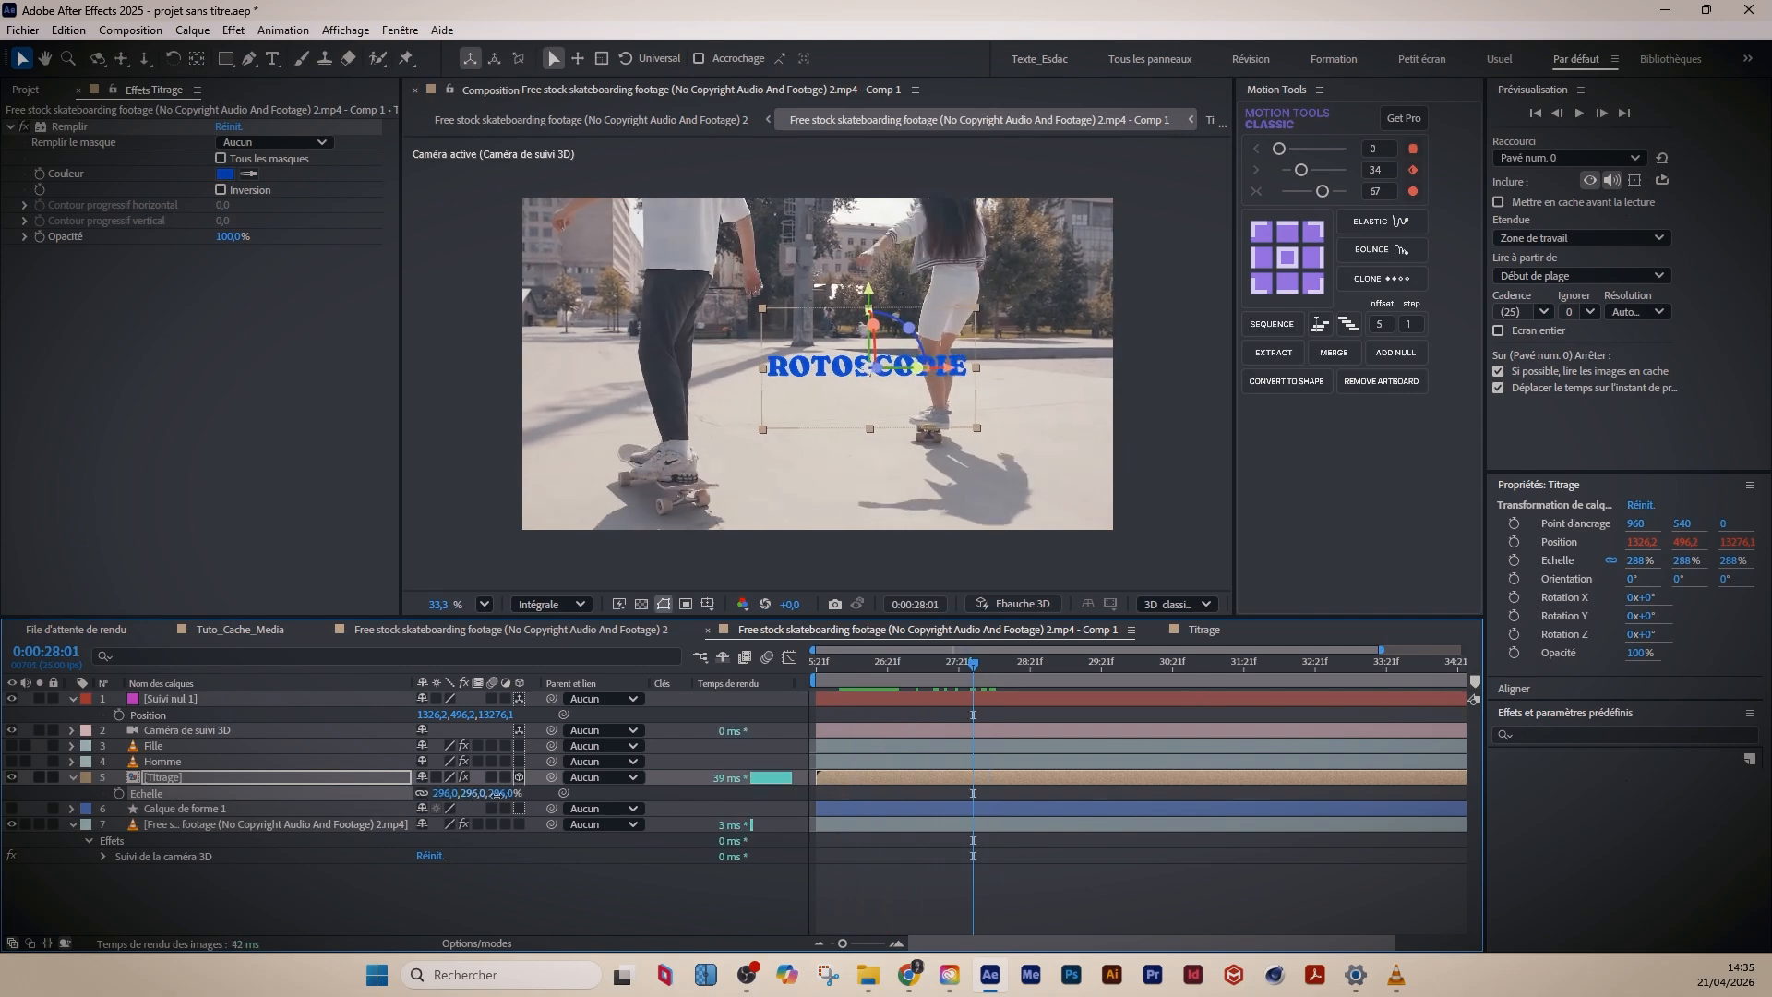
pyautogui.moveTo(470, 799)
pyautogui.mouseDown()
pyautogui.moveTo(607, 796)
pyautogui.moveTo(474, 794)
pyautogui.mouseUp()
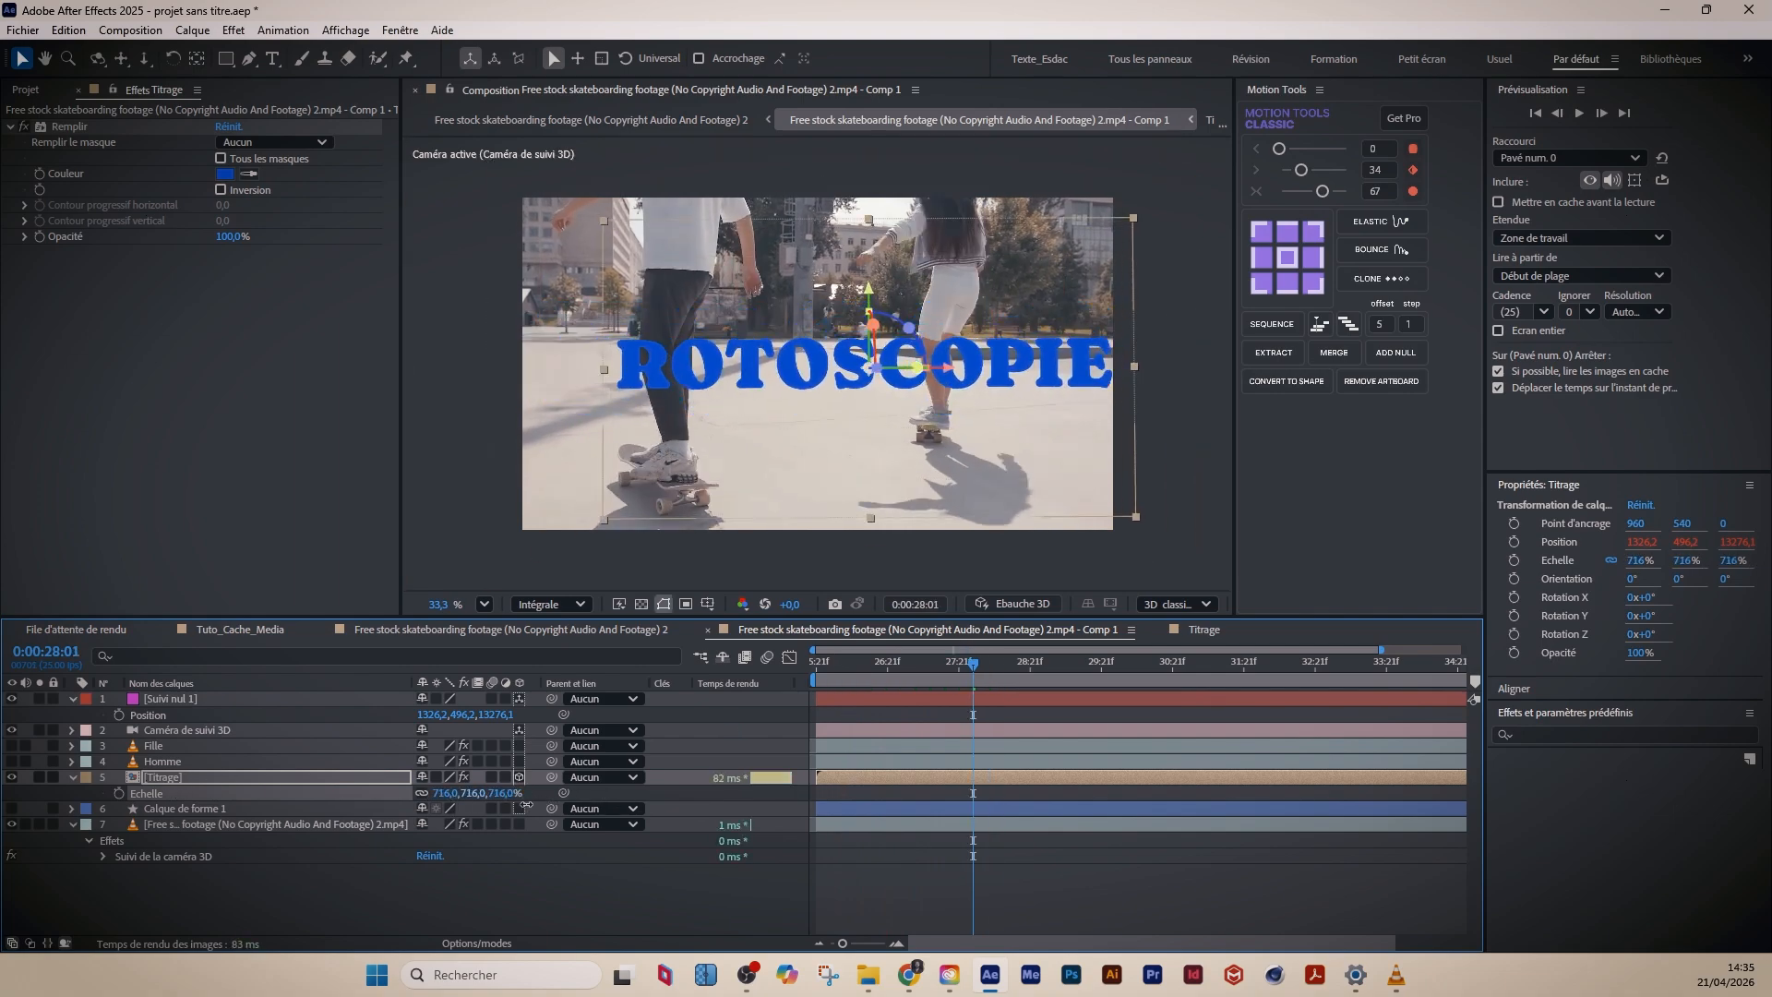
# - Make the Fille and Homme layers visible again and preview the tracked title from 0:00:25:21
pyautogui.moveTo(859, 666)
pyautogui.mouseDown()
pyautogui.moveTo(838, 671)
pyautogui.moveTo(880, 672)
pyautogui.moveTo(860, 674)
pyautogui.mouseUp()
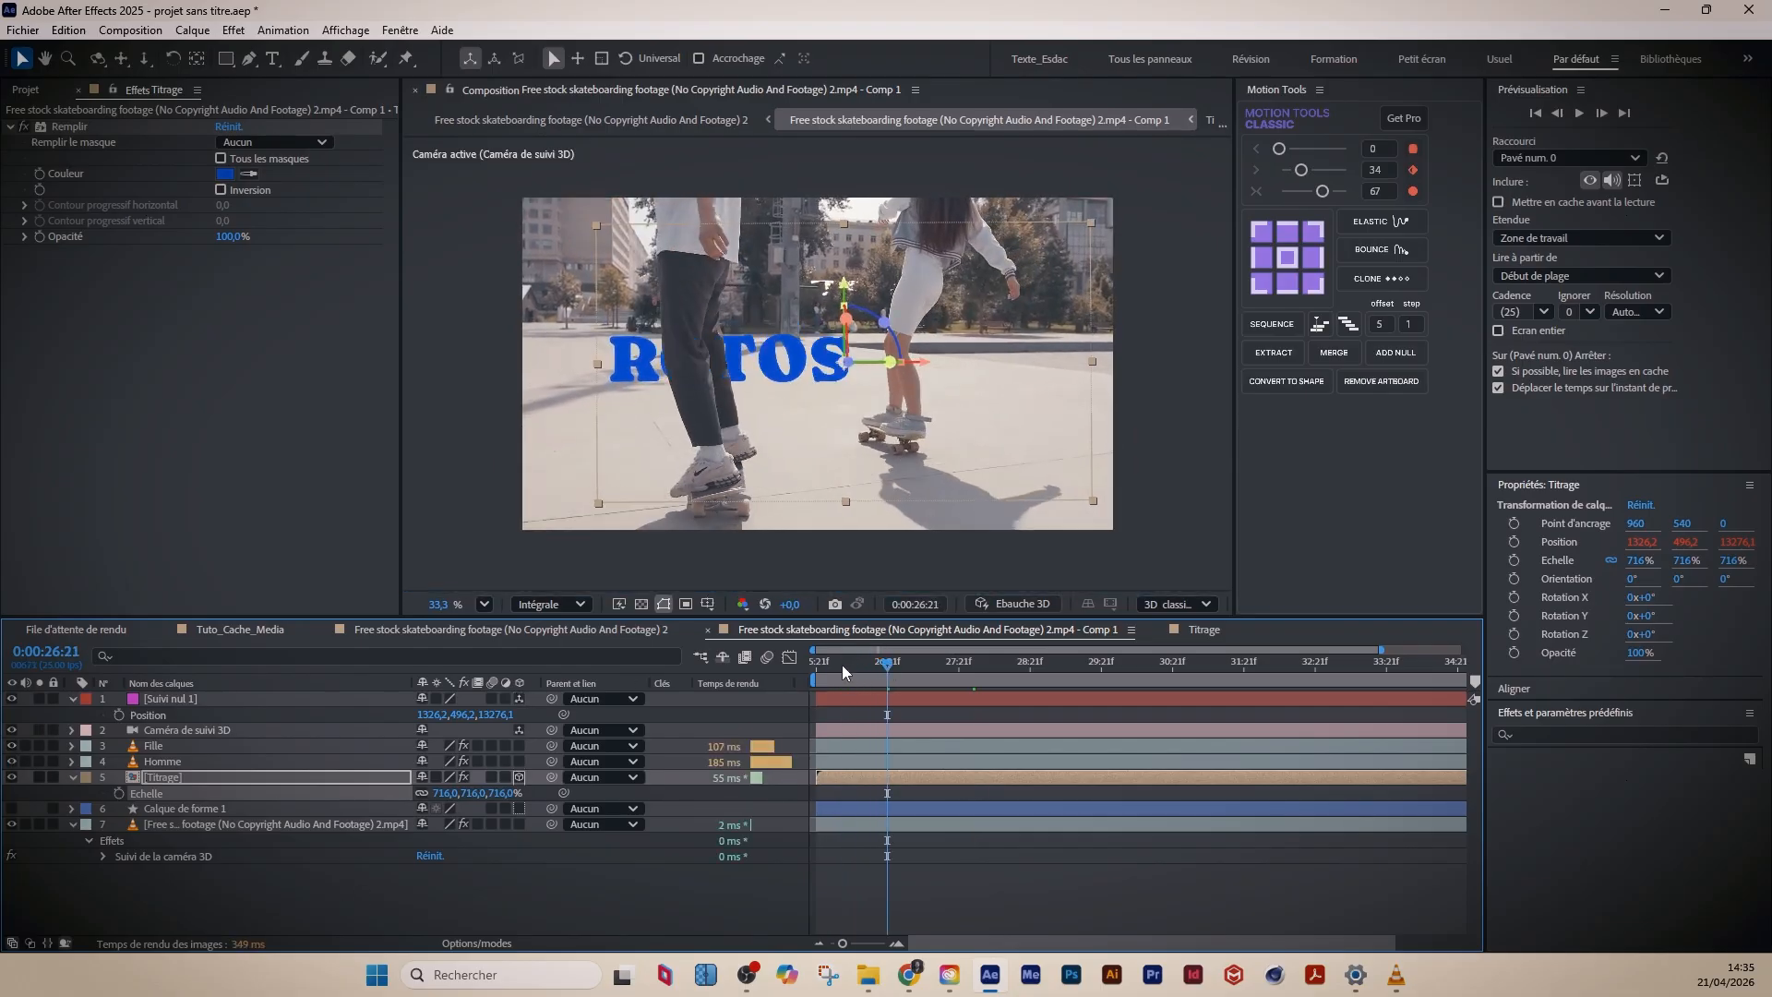
pyautogui.moveTo(842, 665); pyautogui.dragTo(622, 680)
pyautogui.press('space')
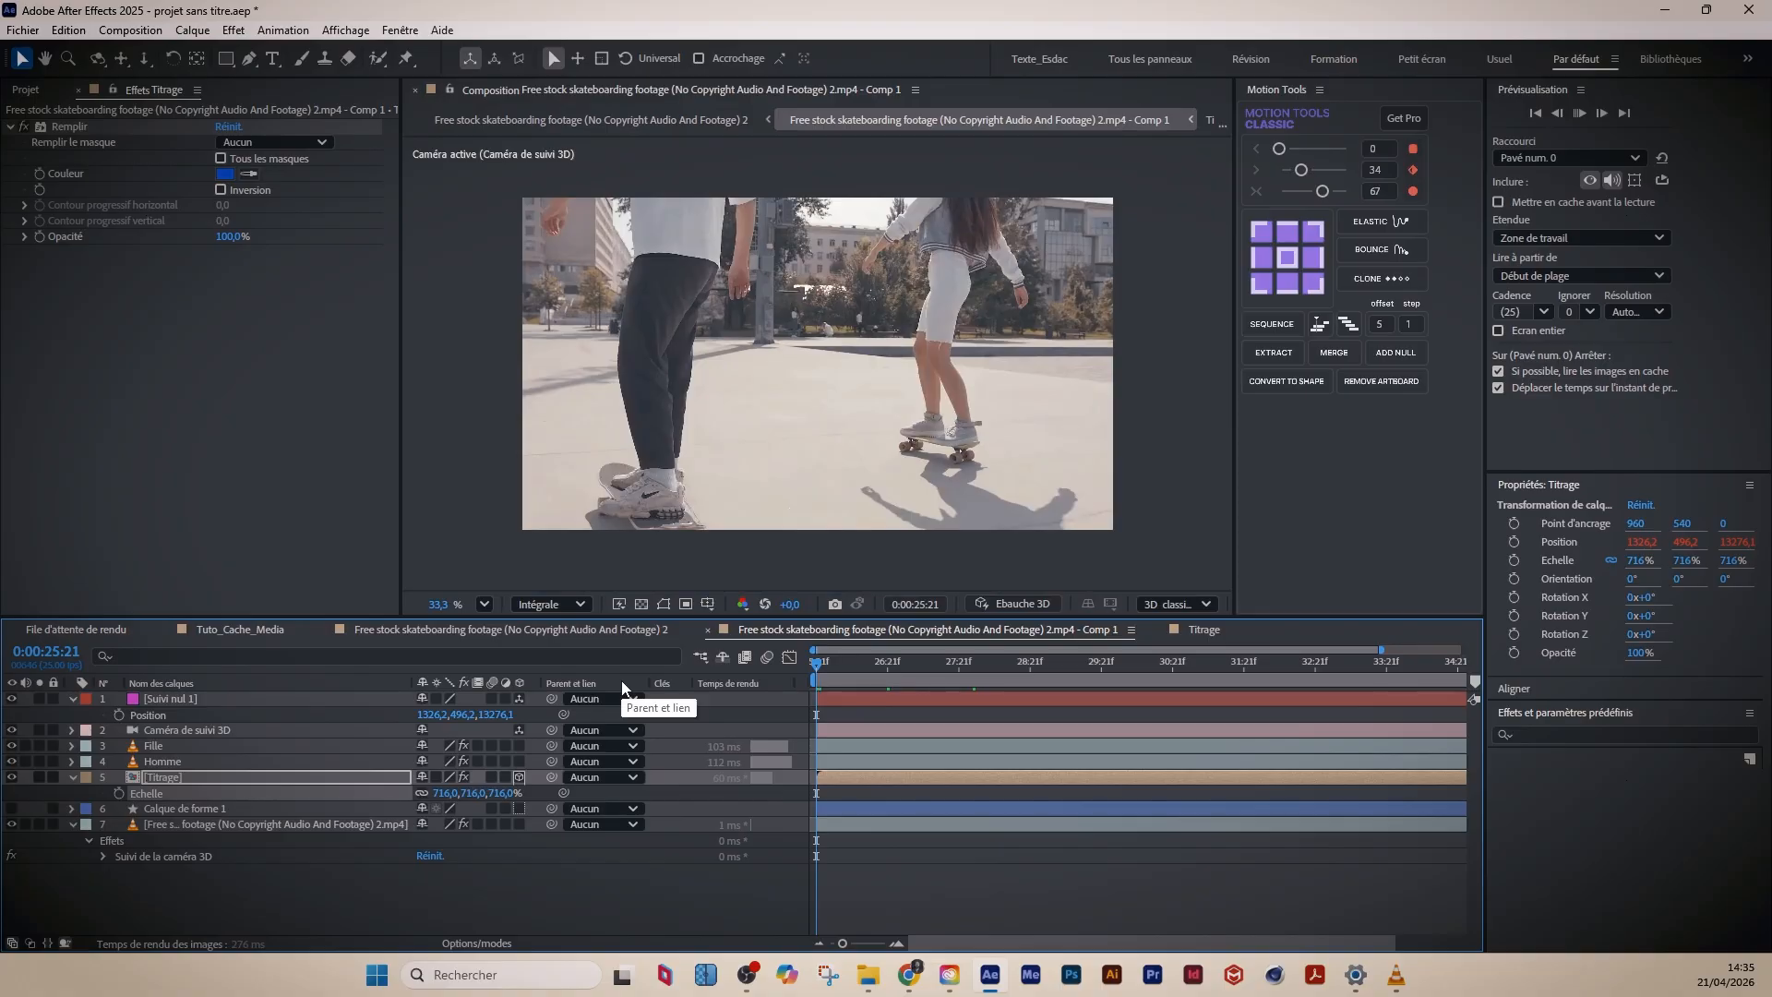
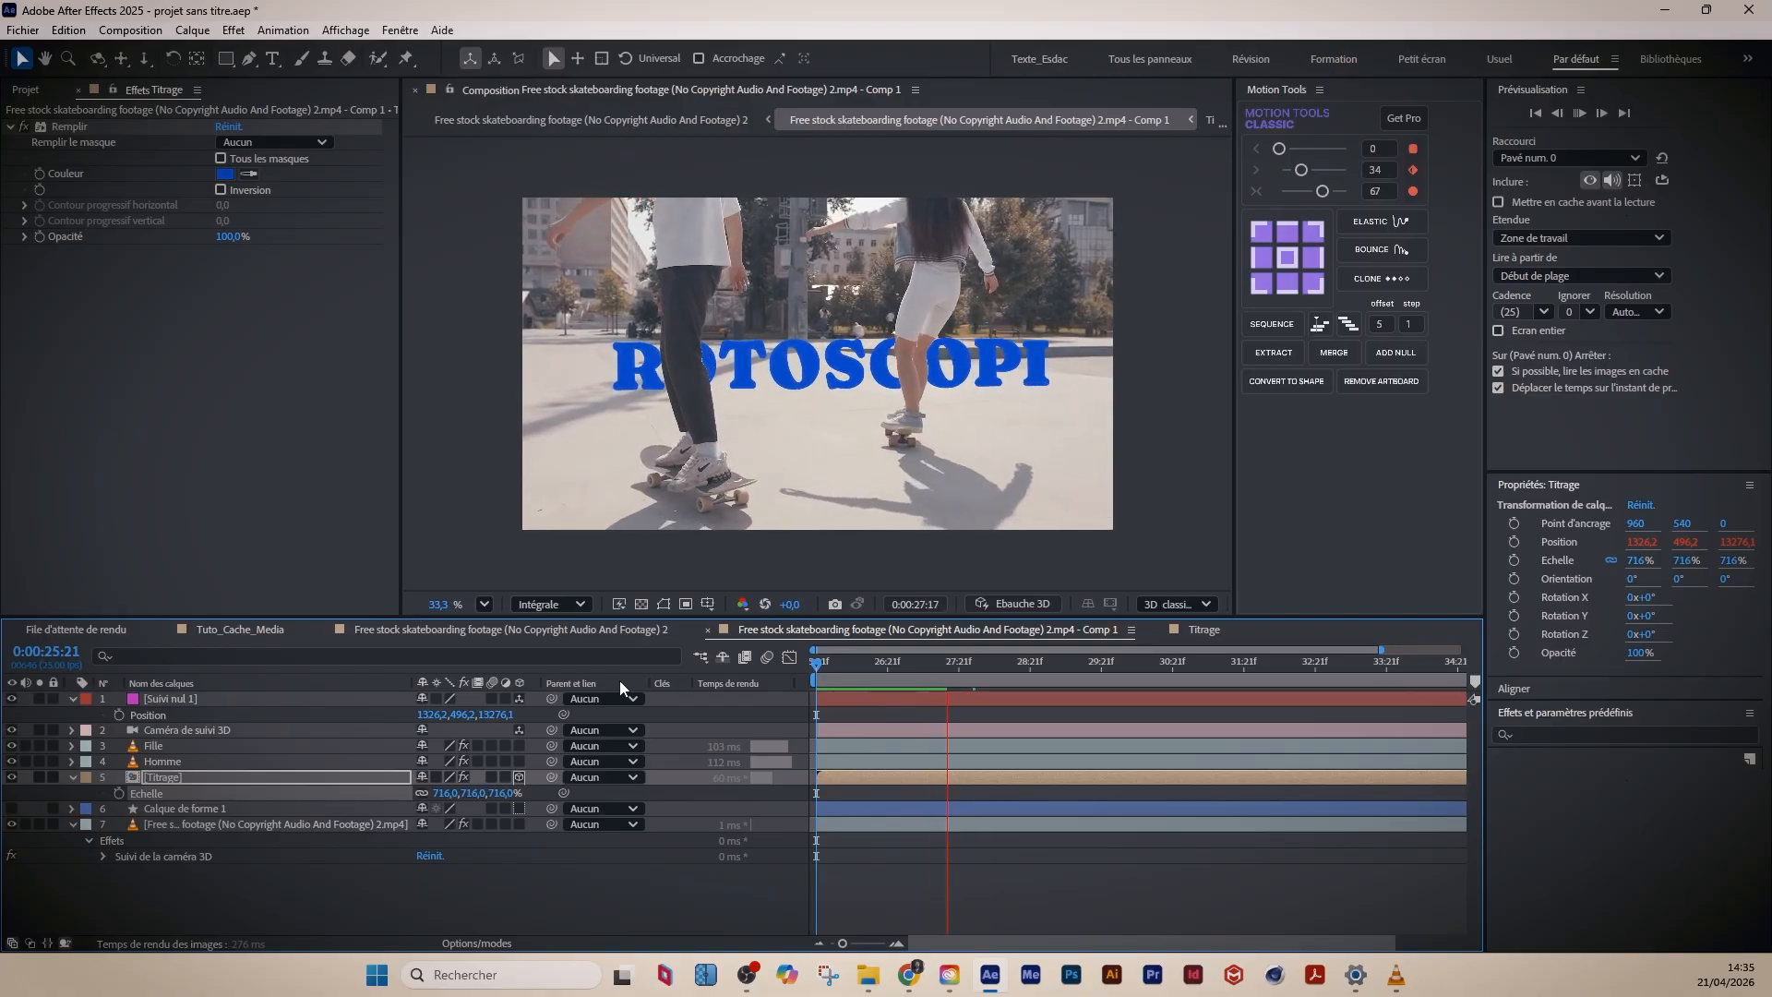
# - Crop the Titrage composition to a region of interest tightly around the letters, then return to the main skateboarding composition
pyautogui.click(162, 779)
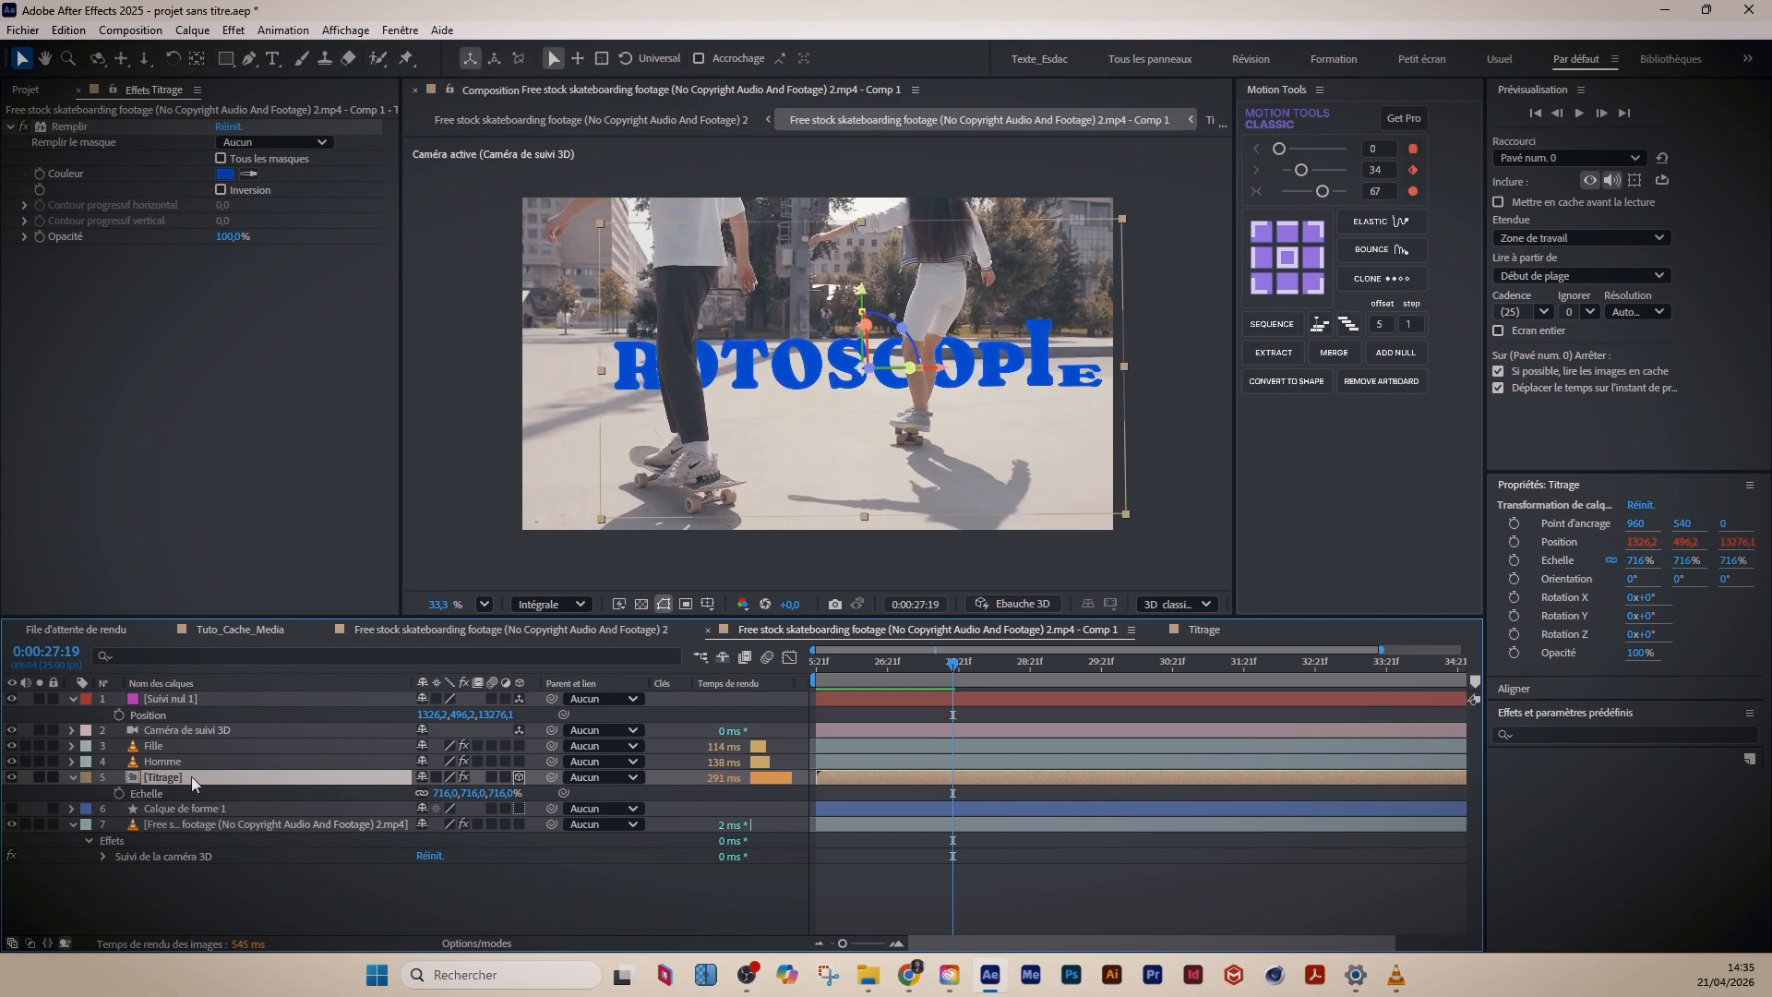
pyautogui.doubleClick(191, 777)
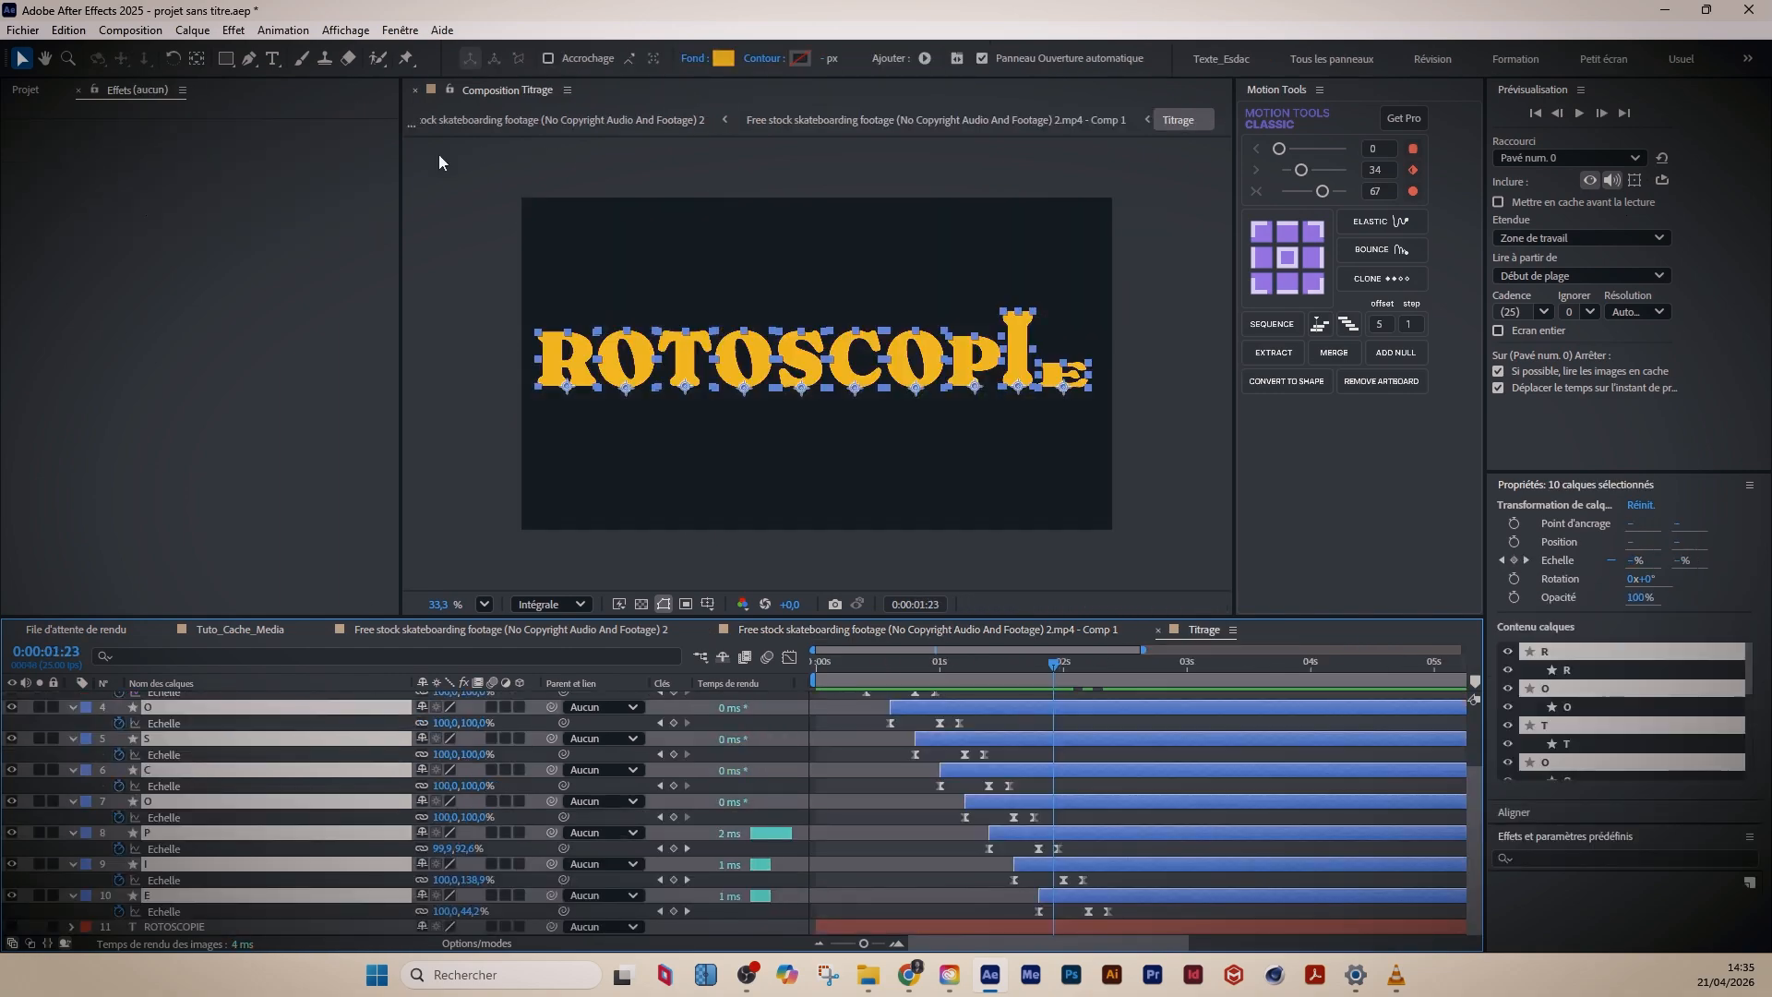
pyautogui.click(685, 605)
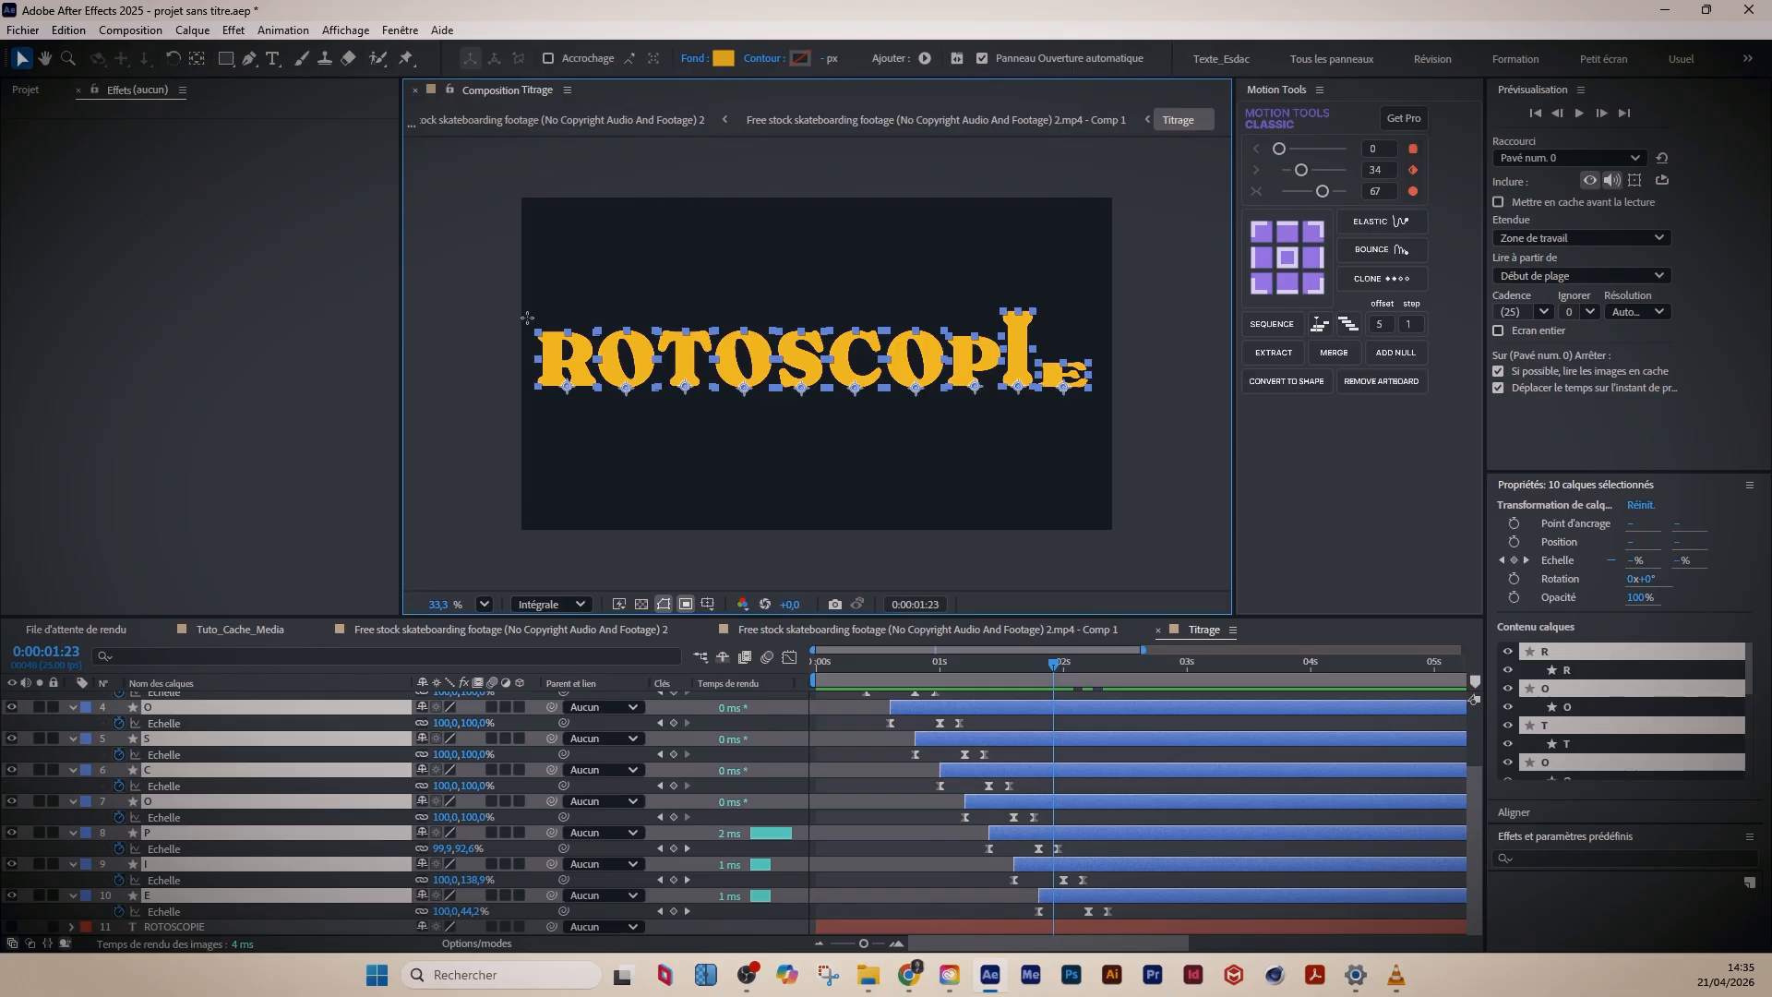
pyautogui.moveTo(512, 291); pyautogui.dragTo(1114, 391)
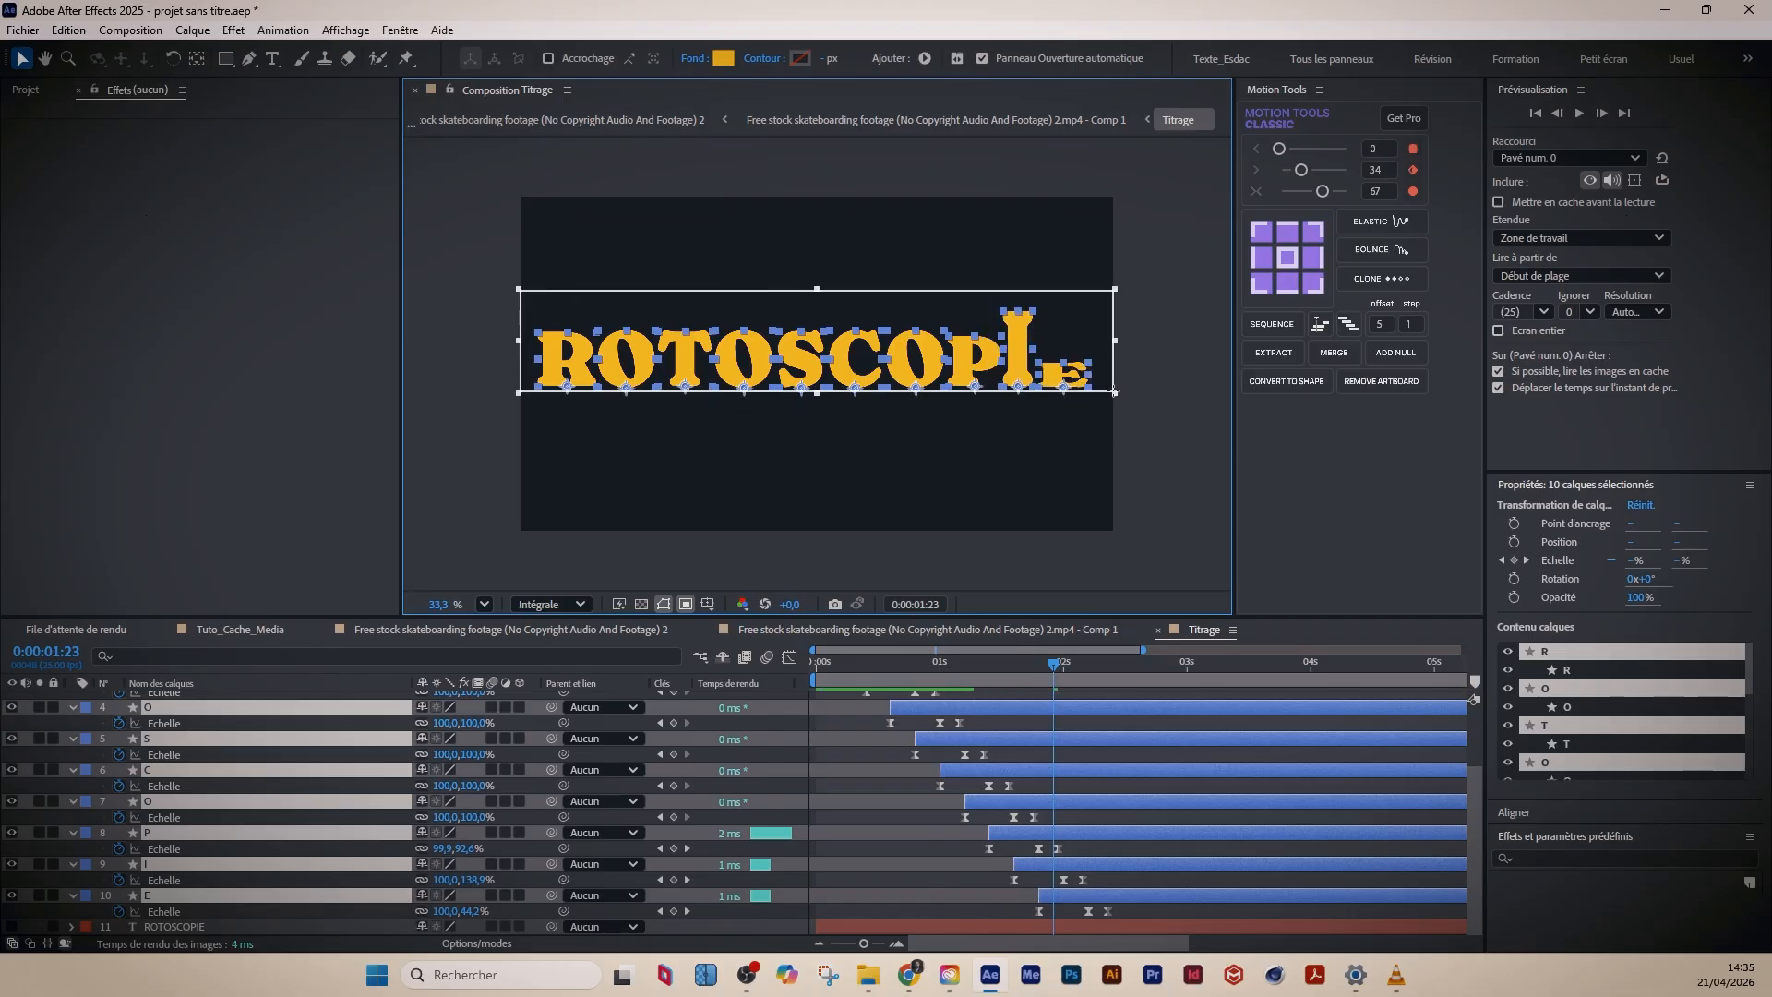
pyautogui.click(132, 32)
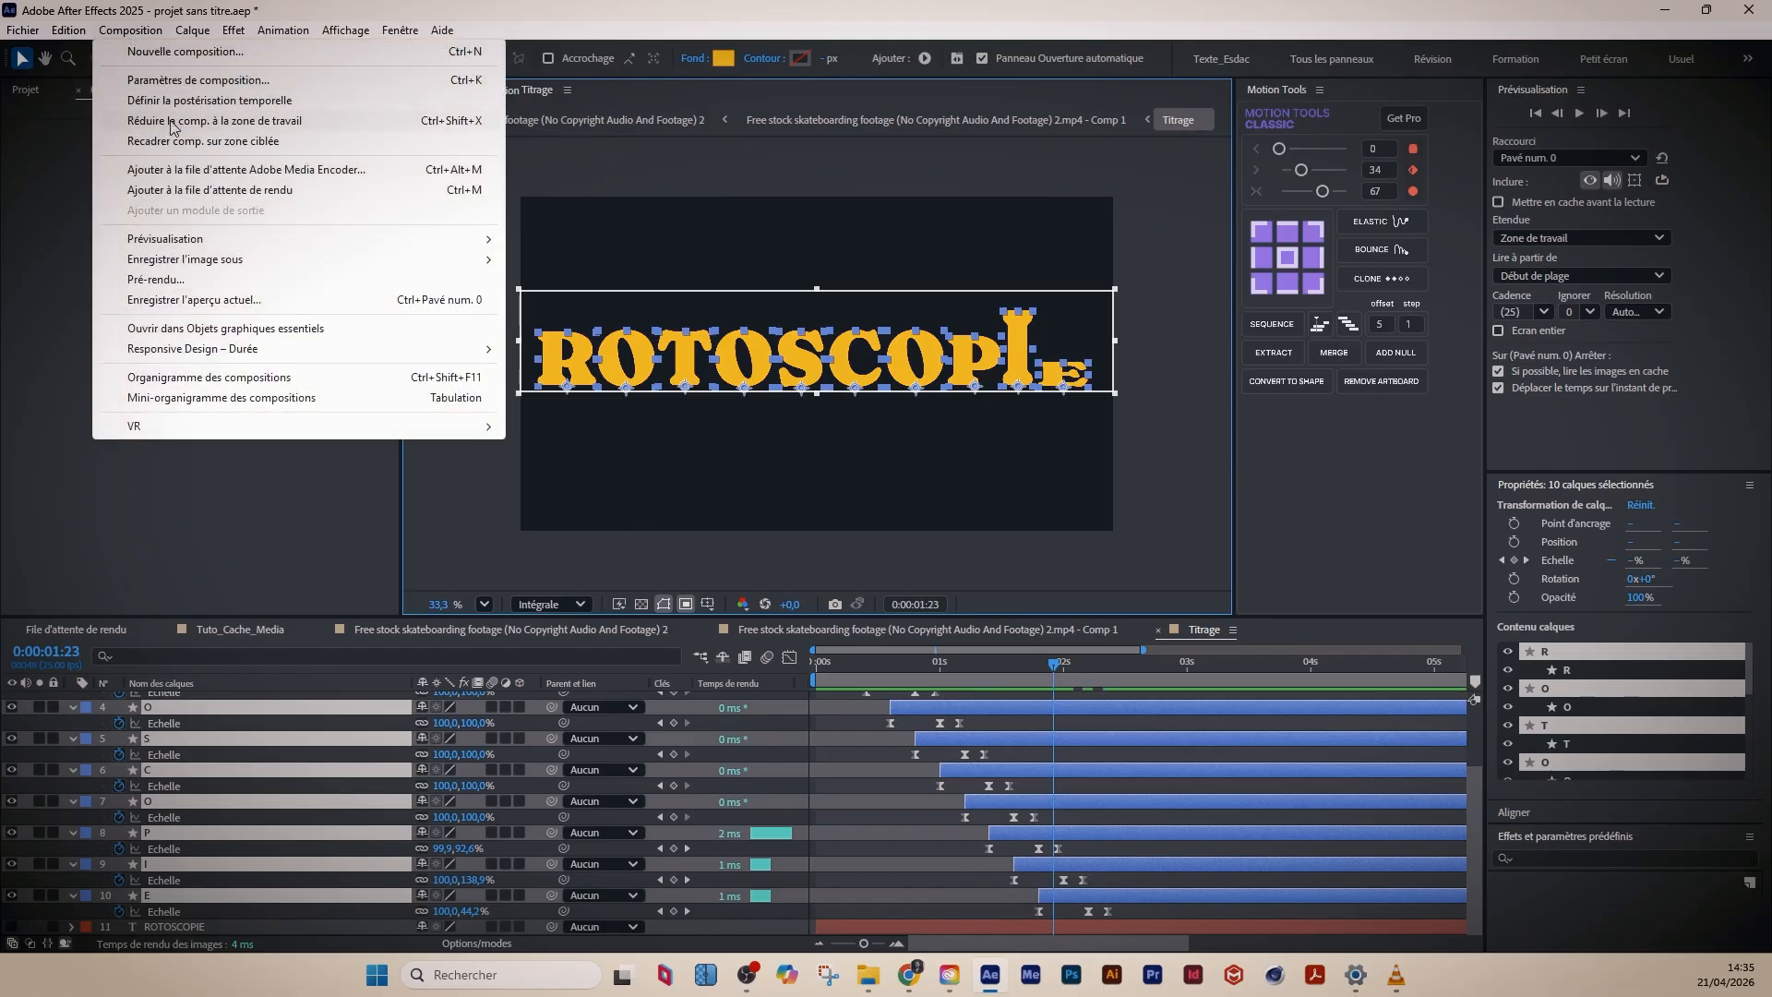
pyautogui.click(184, 141)
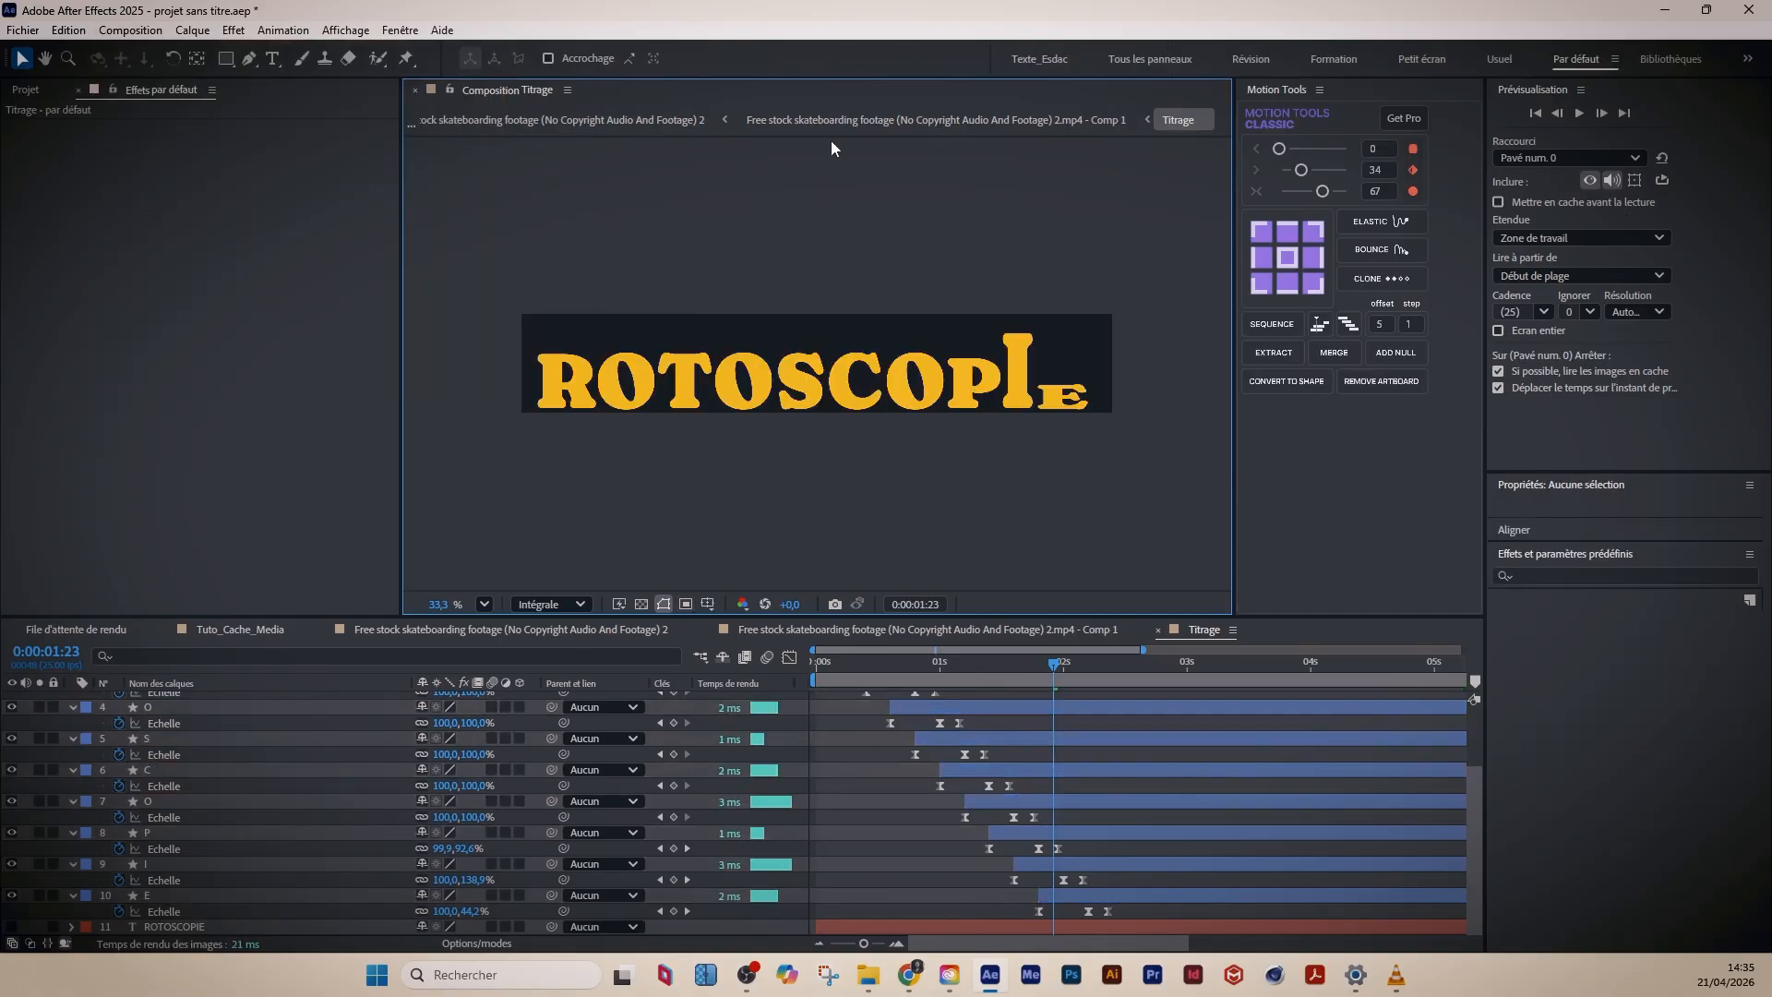
pyautogui.click(868, 121)
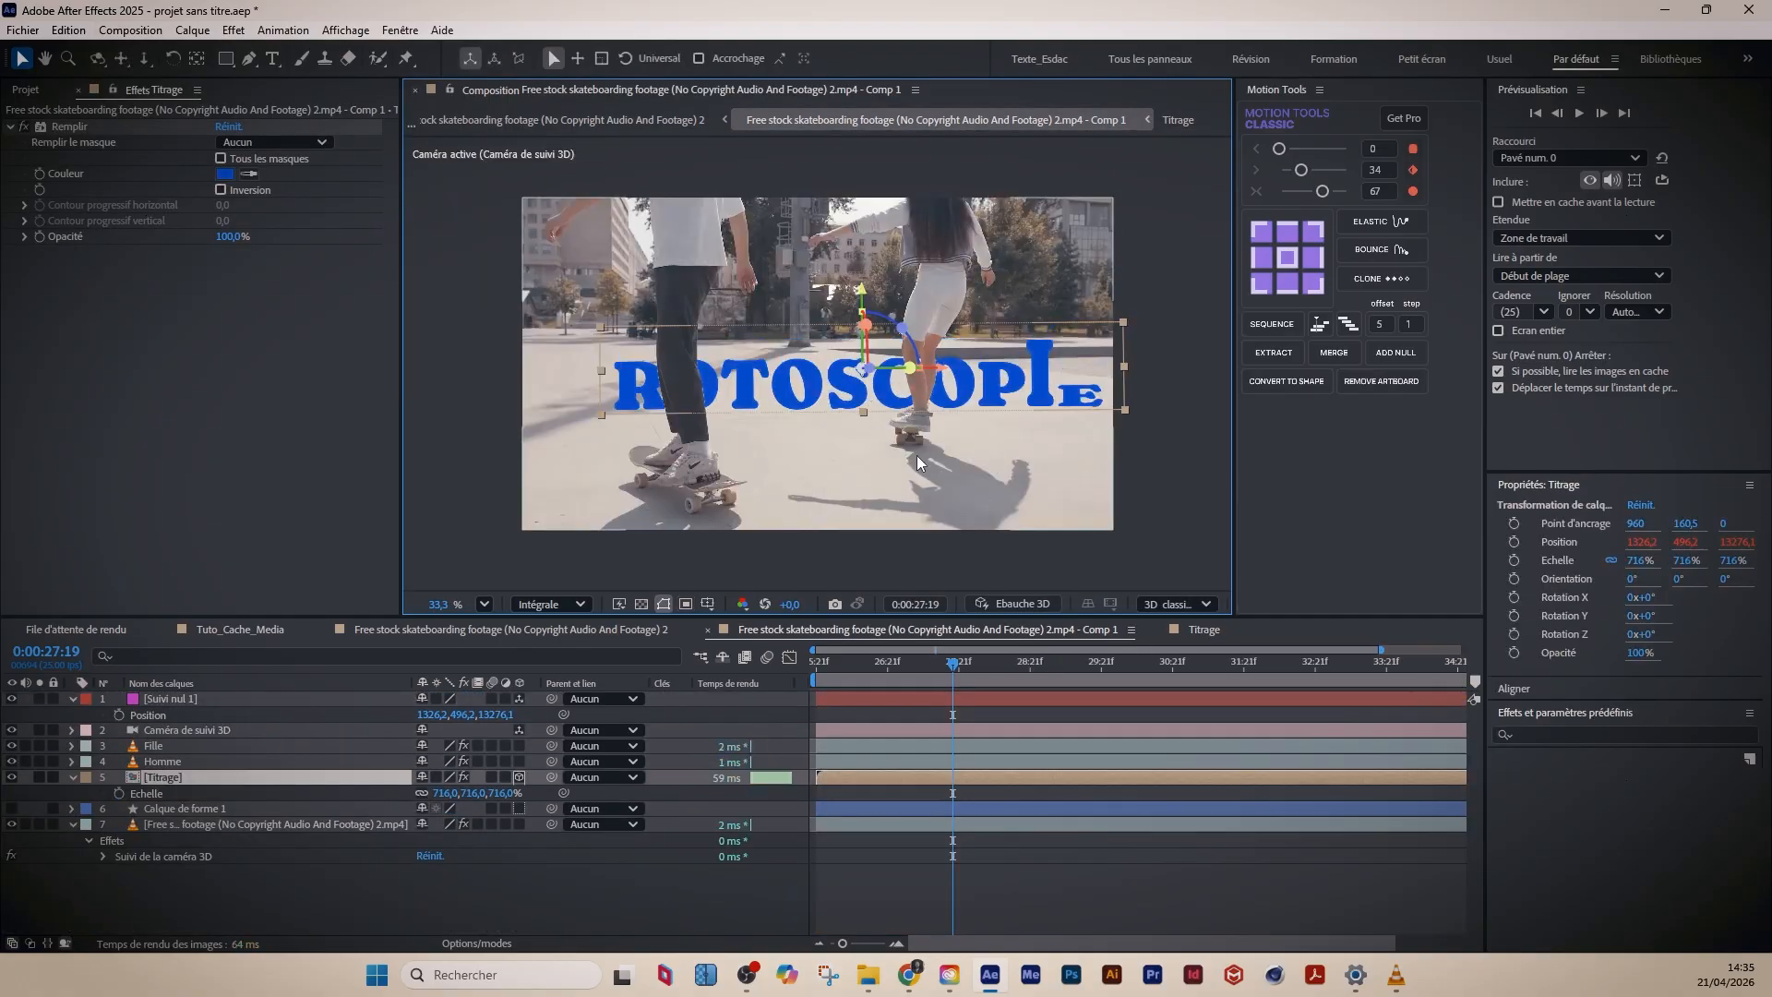
# - Shift the Titrage layer's anchor point down to the base of the letters, at about Y 310.5
pyautogui.press('y')
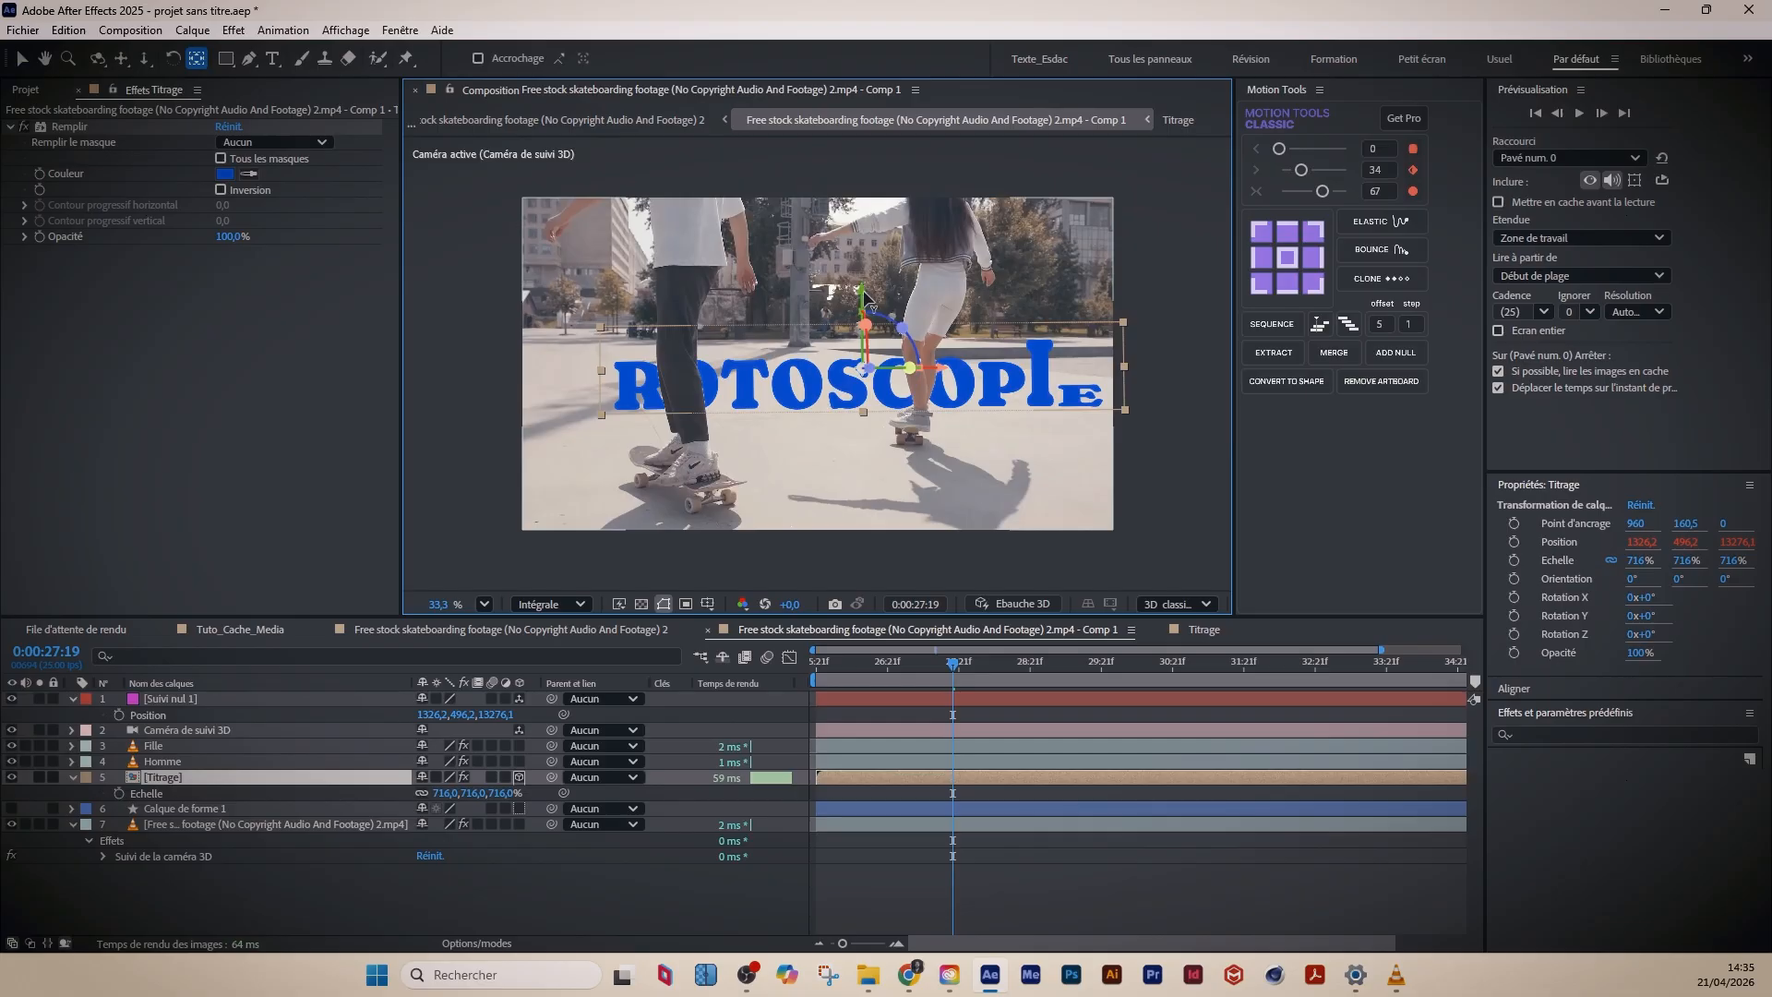
pyautogui.moveTo(866, 295); pyautogui.dragTo(872, 408)
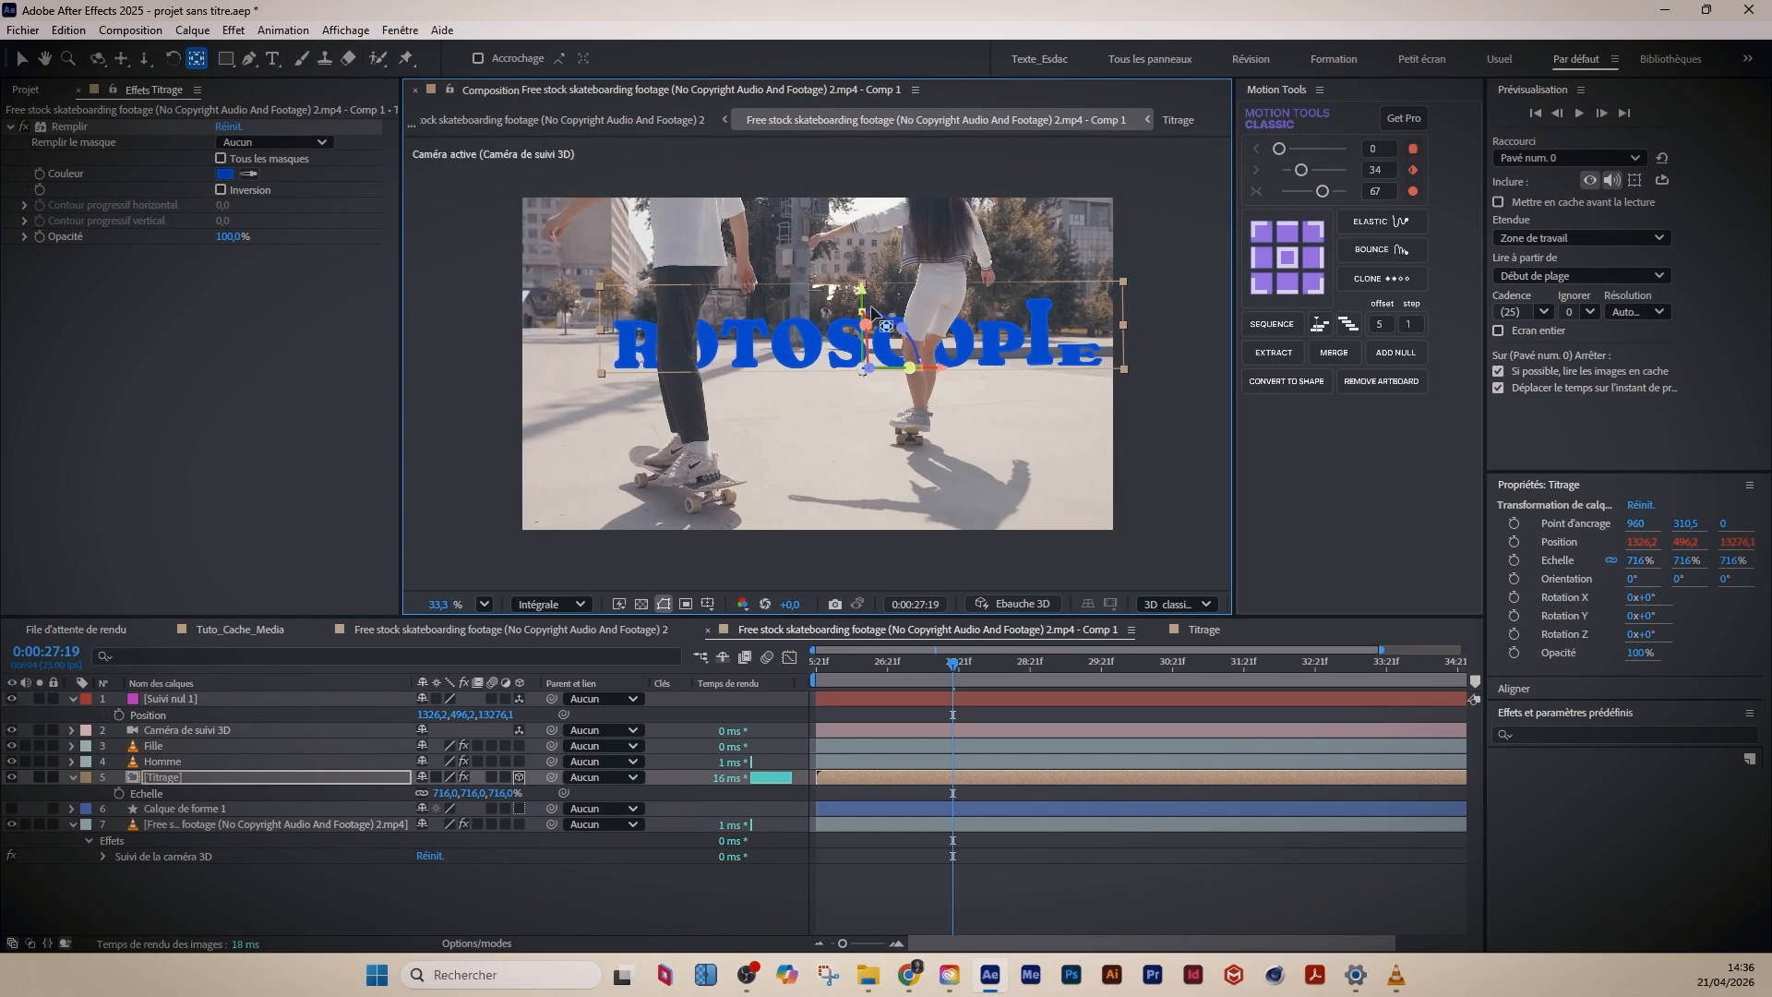
pyautogui.press('v')
pyautogui.moveTo(865, 295); pyautogui.dragTo(862, 356)
# - Duplicate the Titrage layer and remove the Position expression from the upper copy
pyautogui.hotkey('ctrl', 'd')
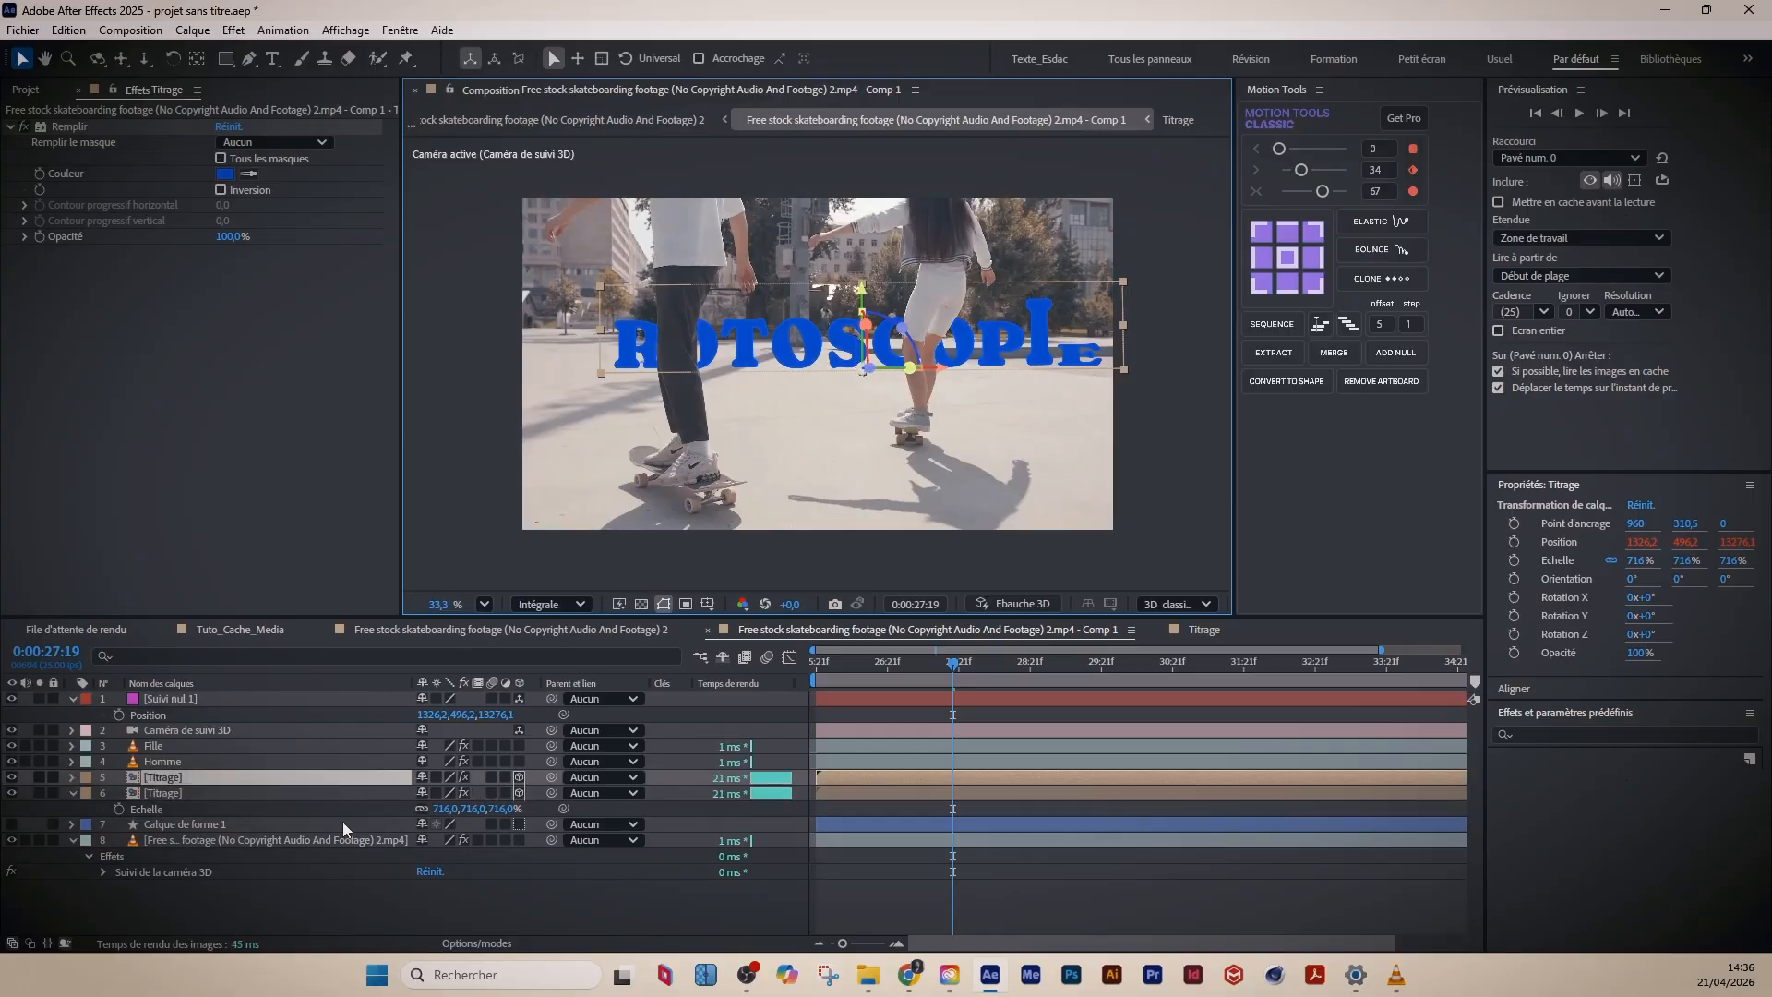
pyautogui.press('p')
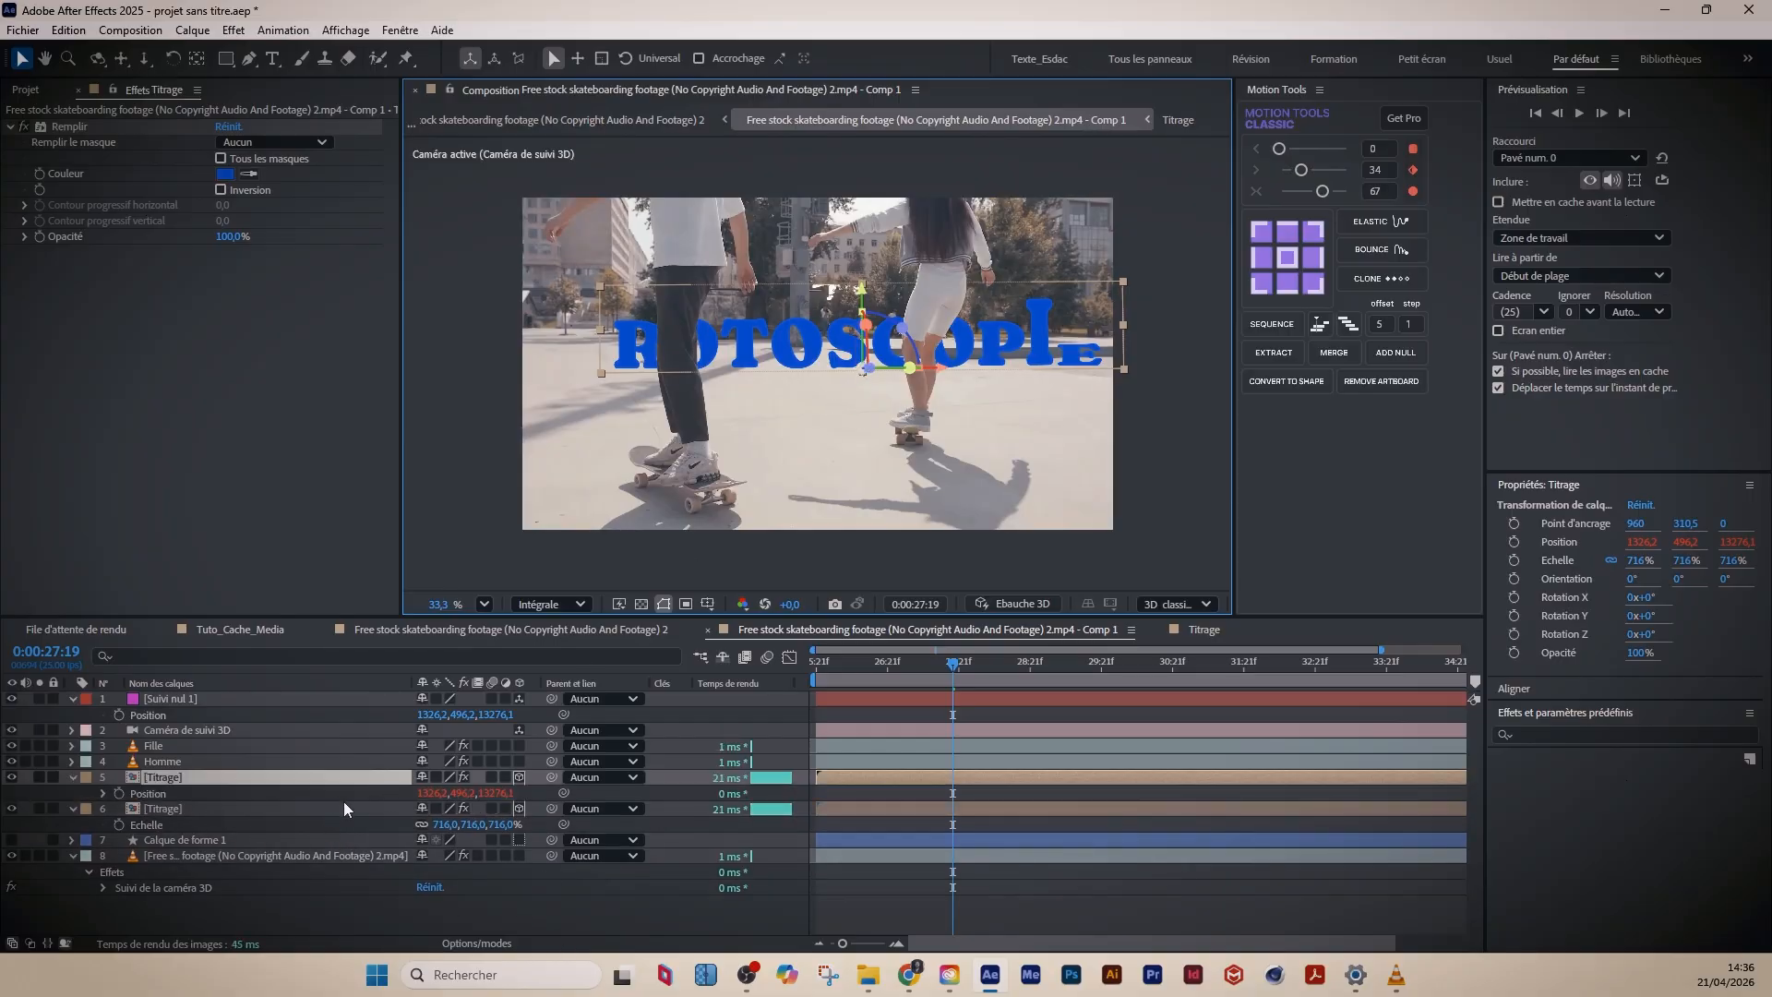
pyautogui.click(209, 810)
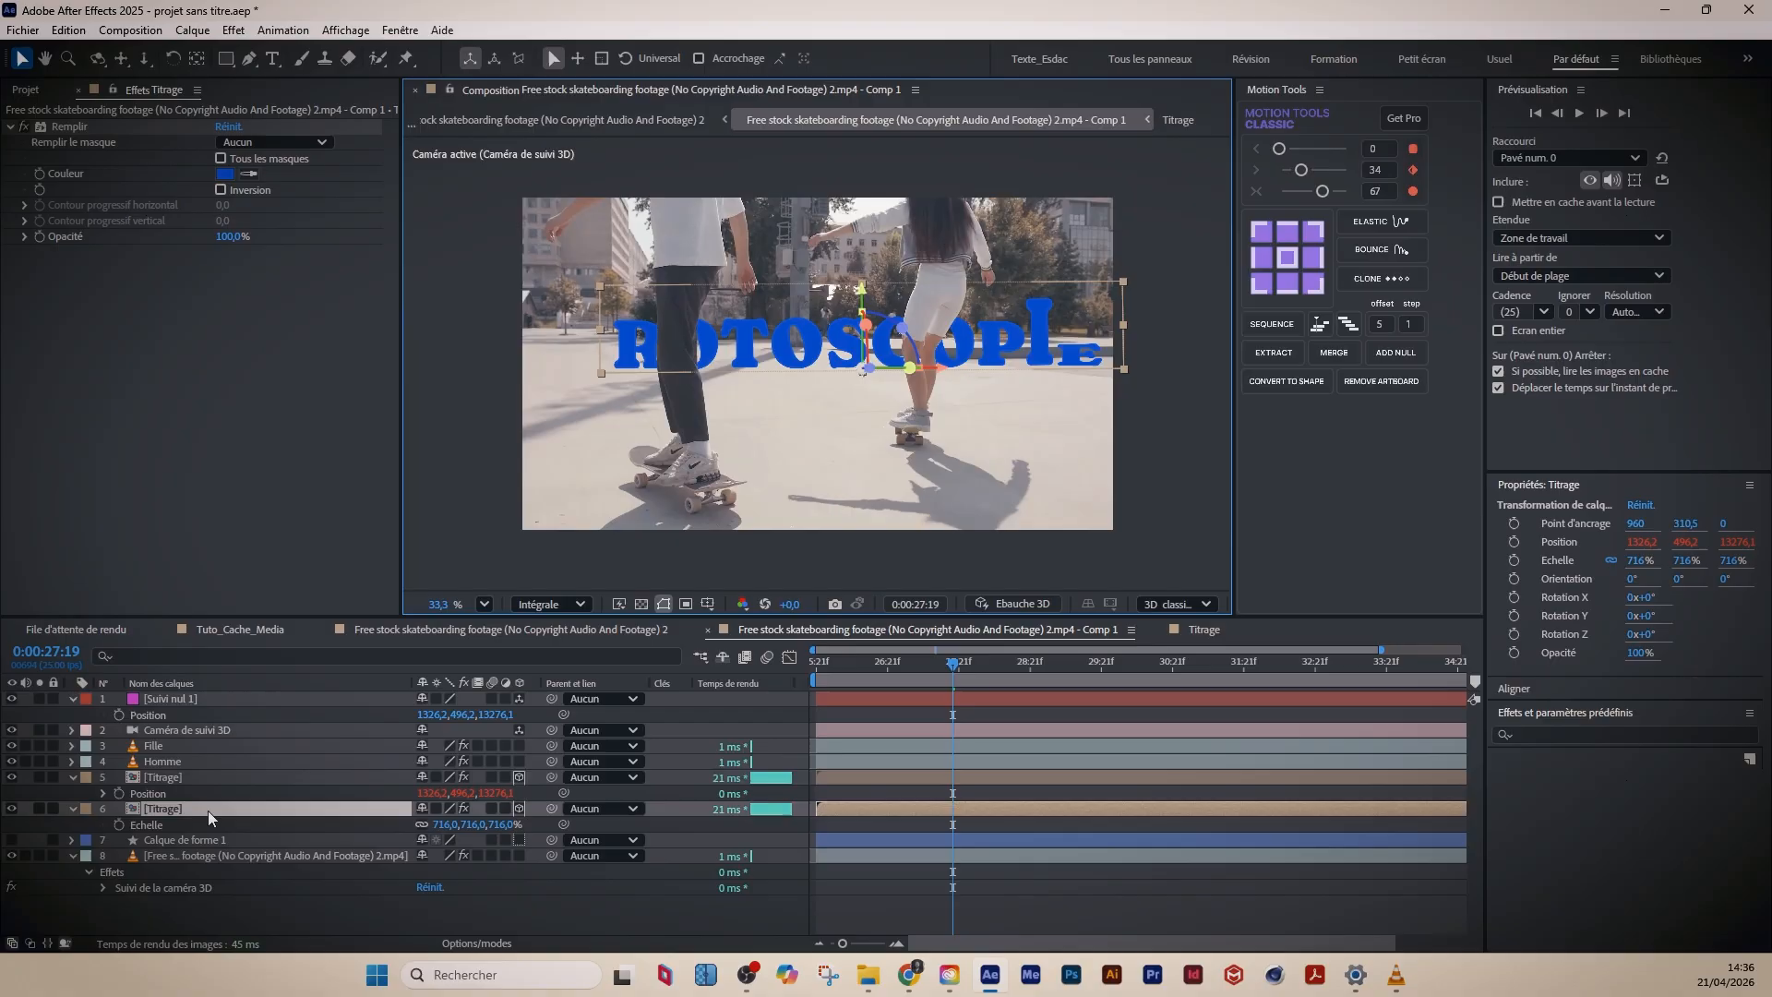
pyautogui.click(179, 698)
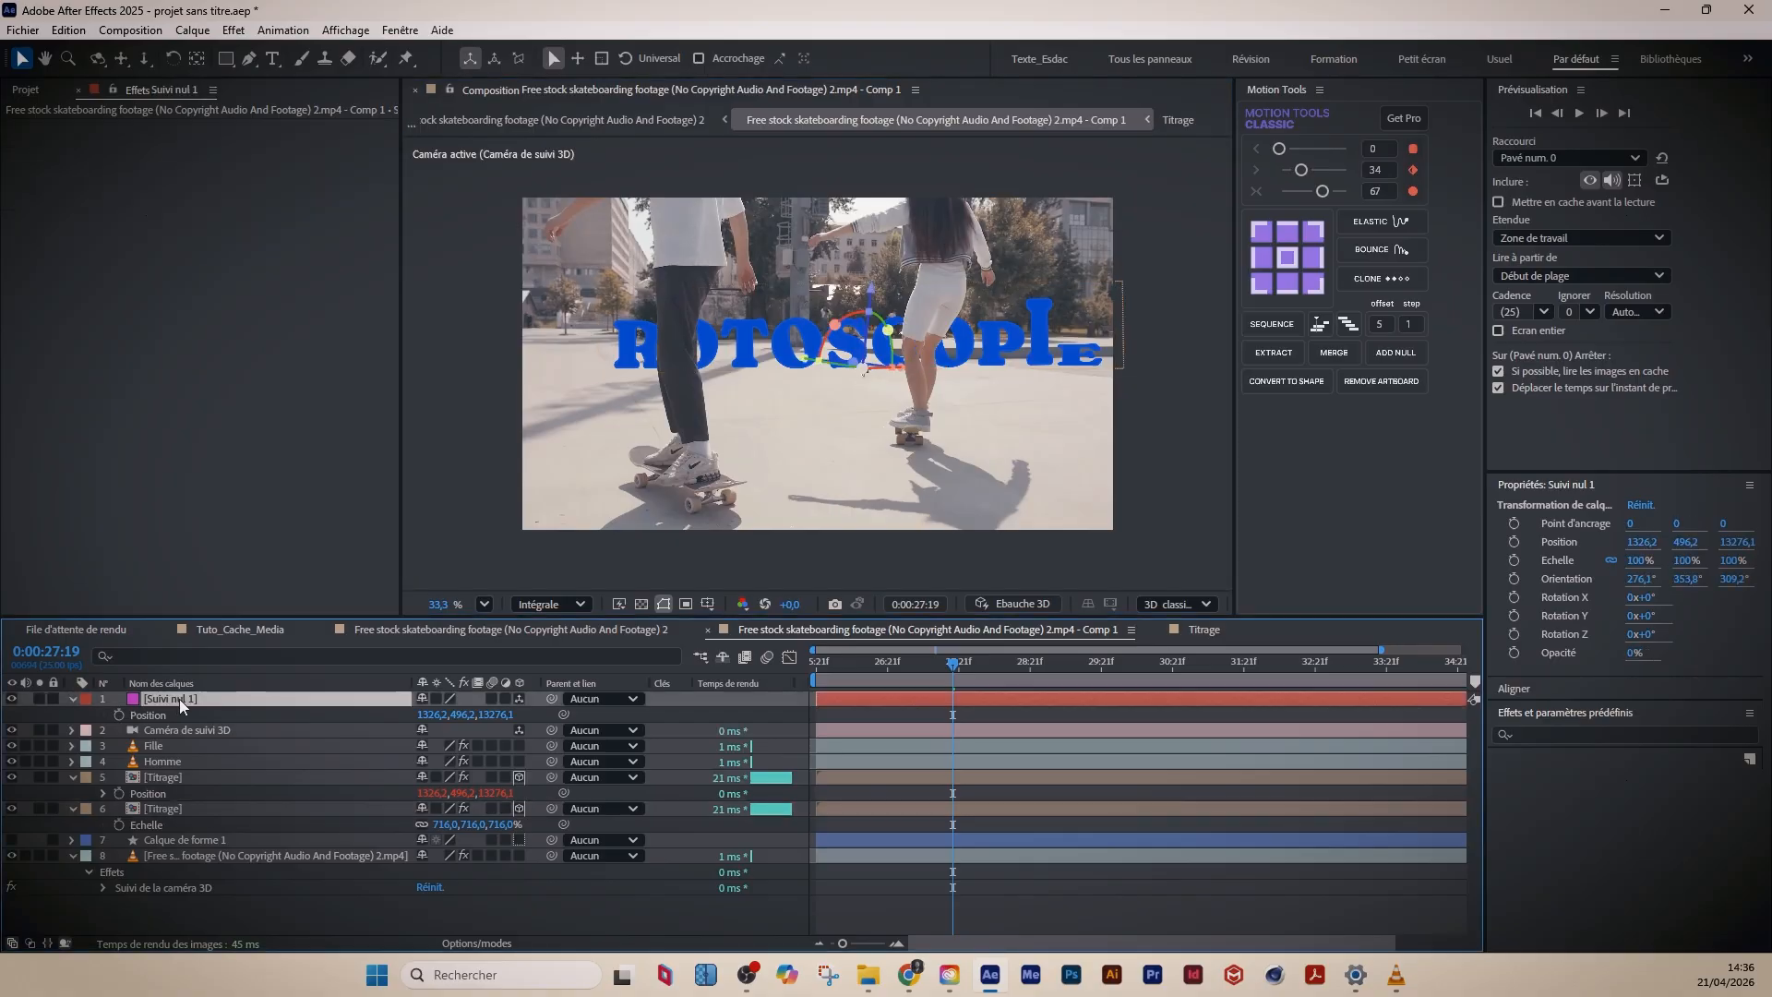
pyautogui.click(175, 776)
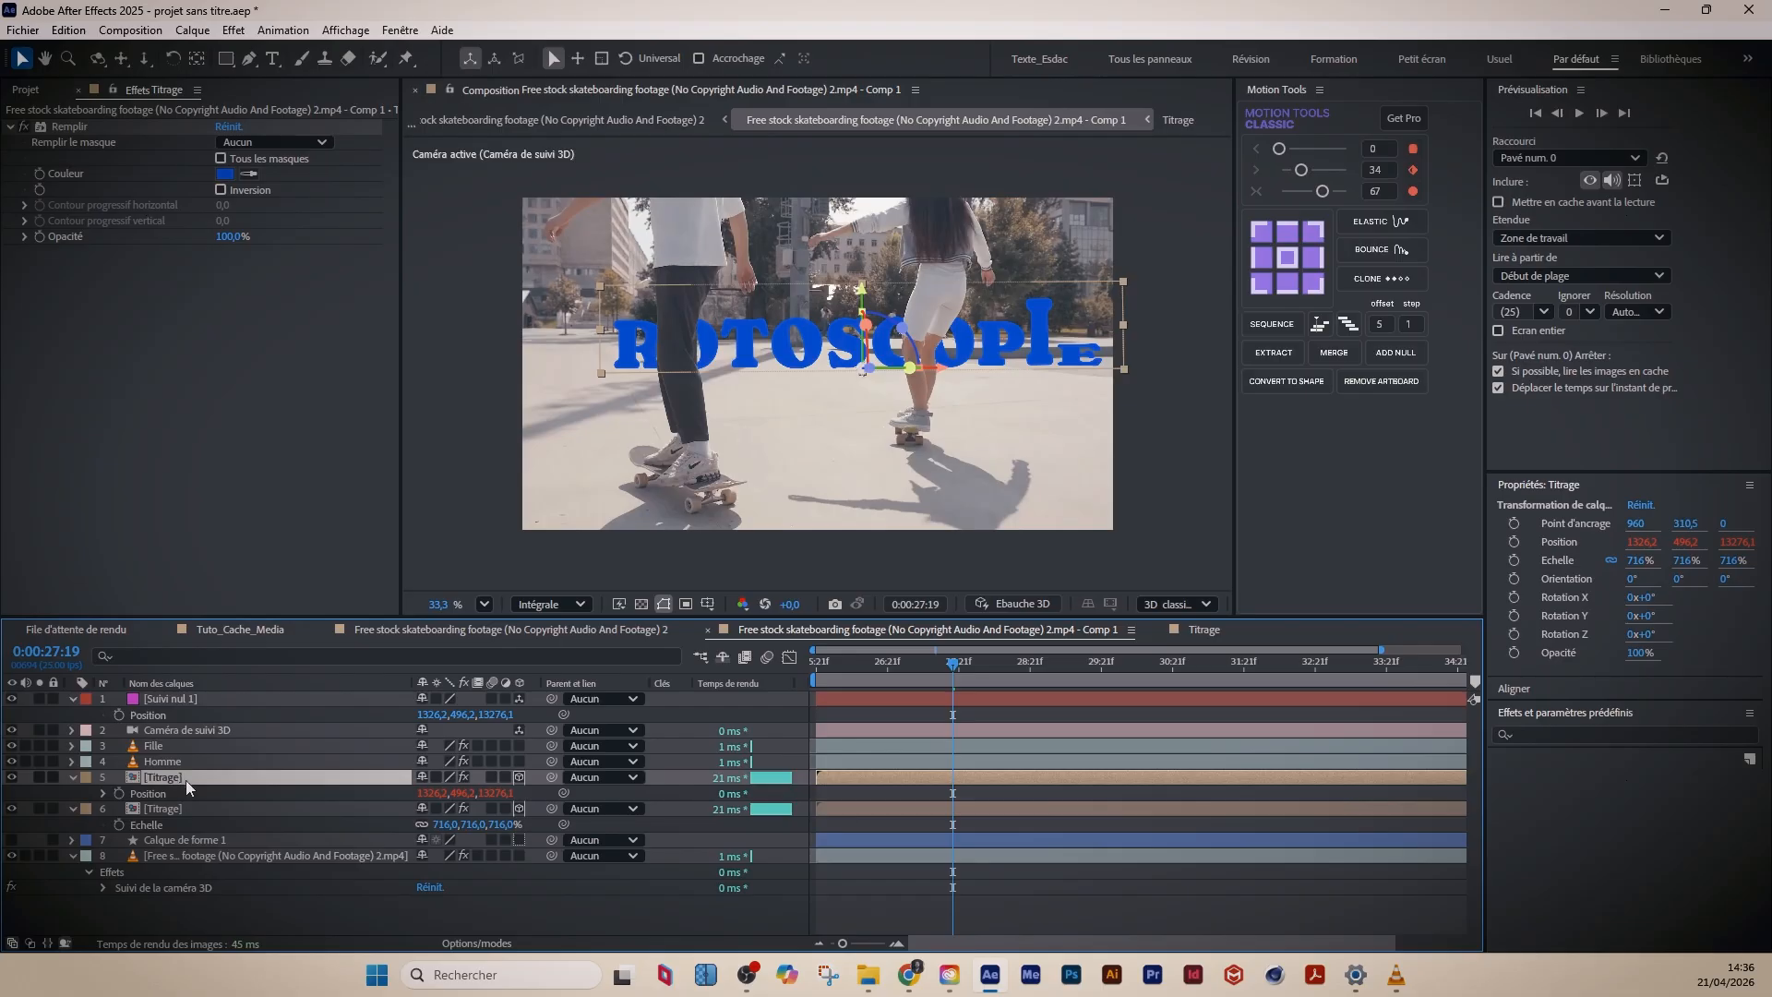
pyautogui.keyDown('alt'); pyautogui.click(118, 793); pyautogui.keyUp('alt')
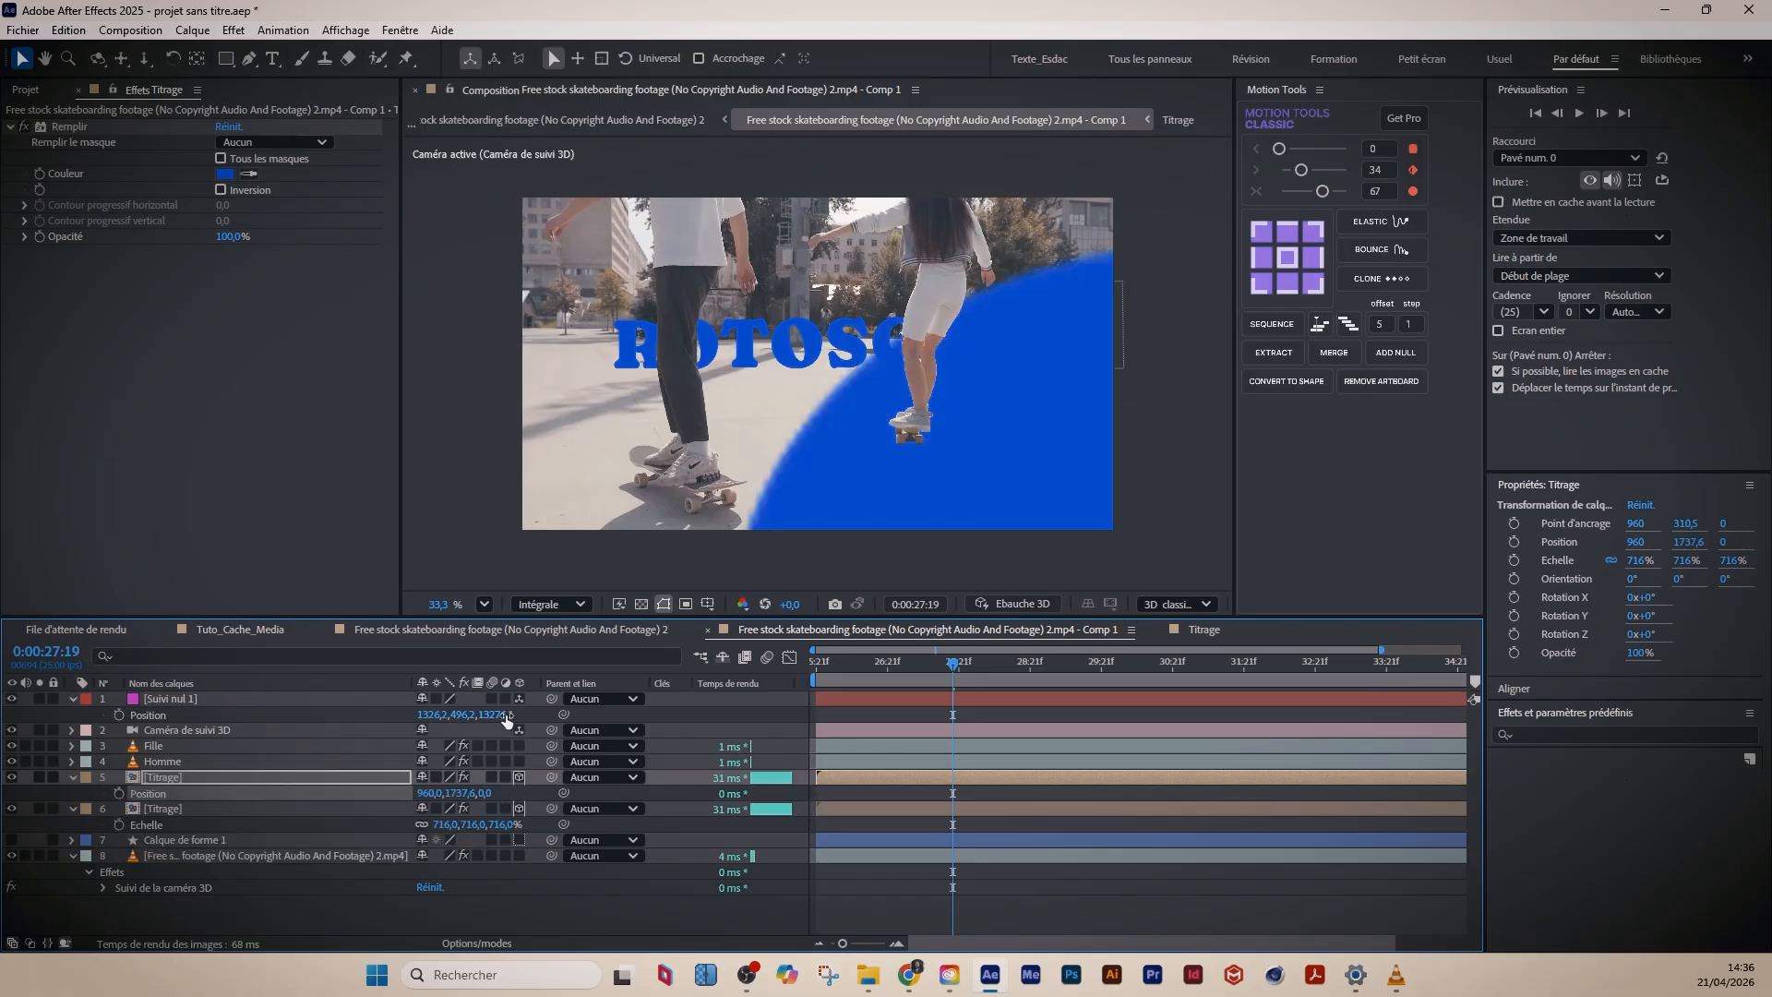
# - Keyframe Suivi nul 1's Position at 0:00:27:19, paste it onto the upper Titrage layer's Position, and delete the lower Titrage layer
pyautogui.click(122, 713)
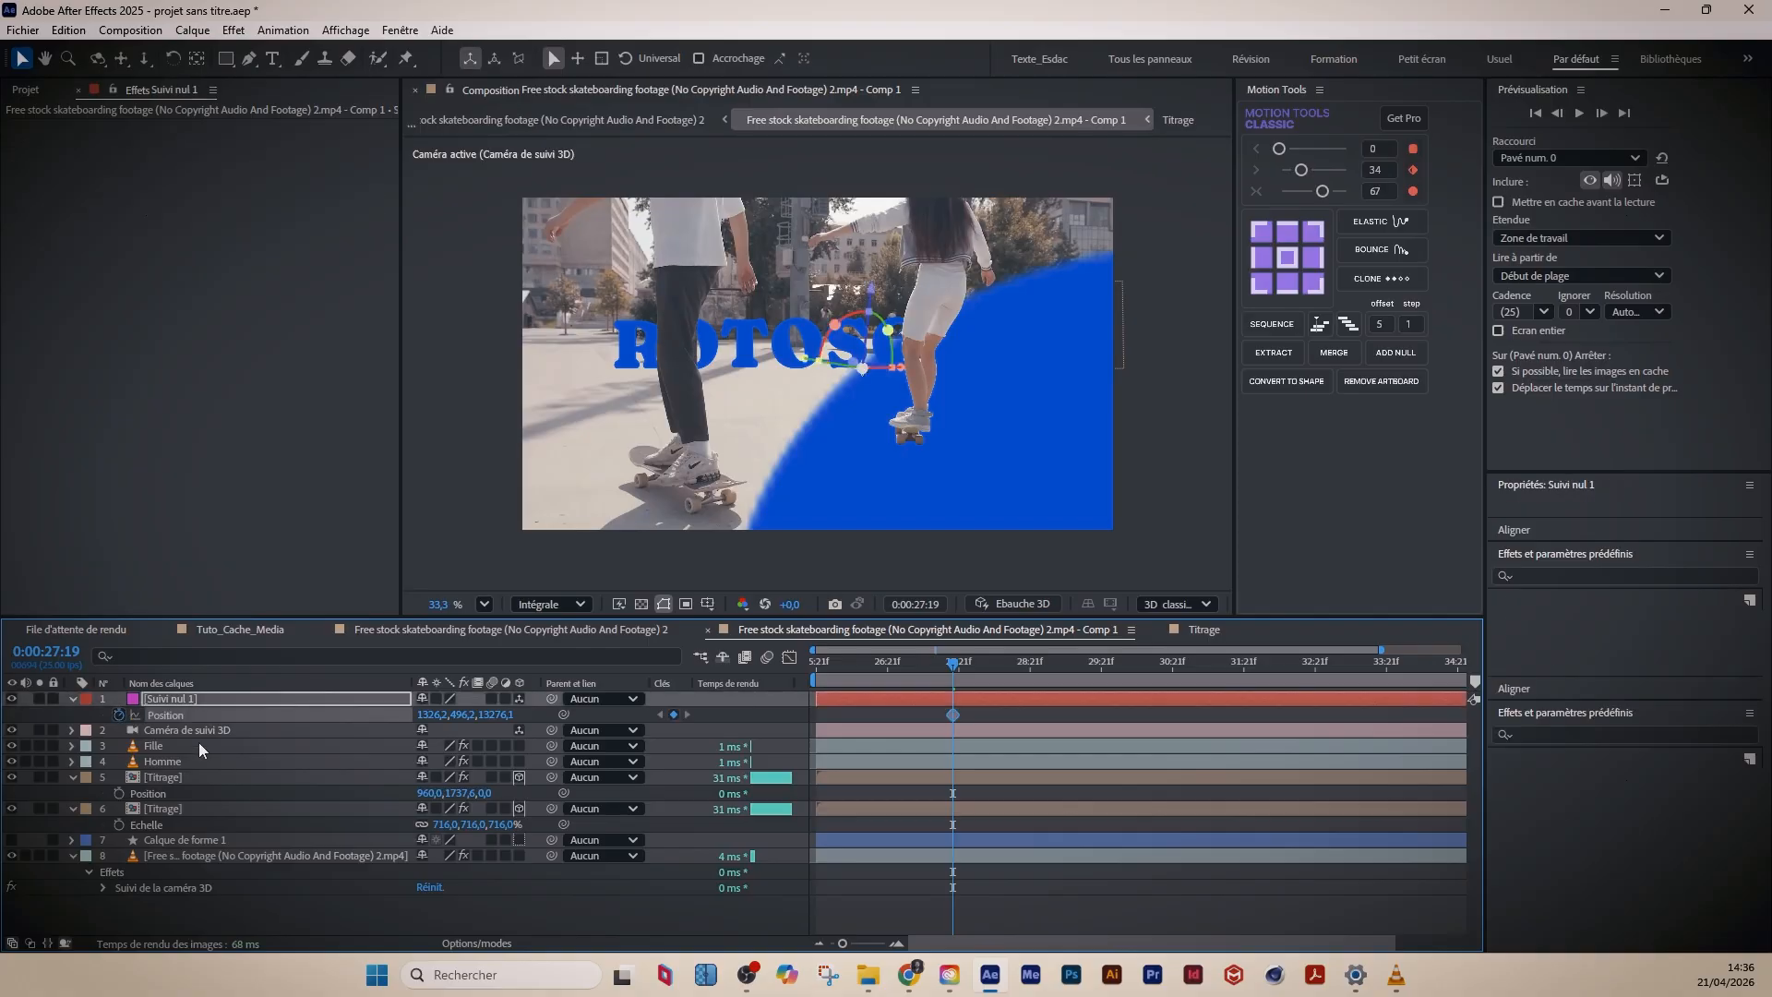
pyautogui.click(144, 795)
pyautogui.hotkey('ctrl', 'v')
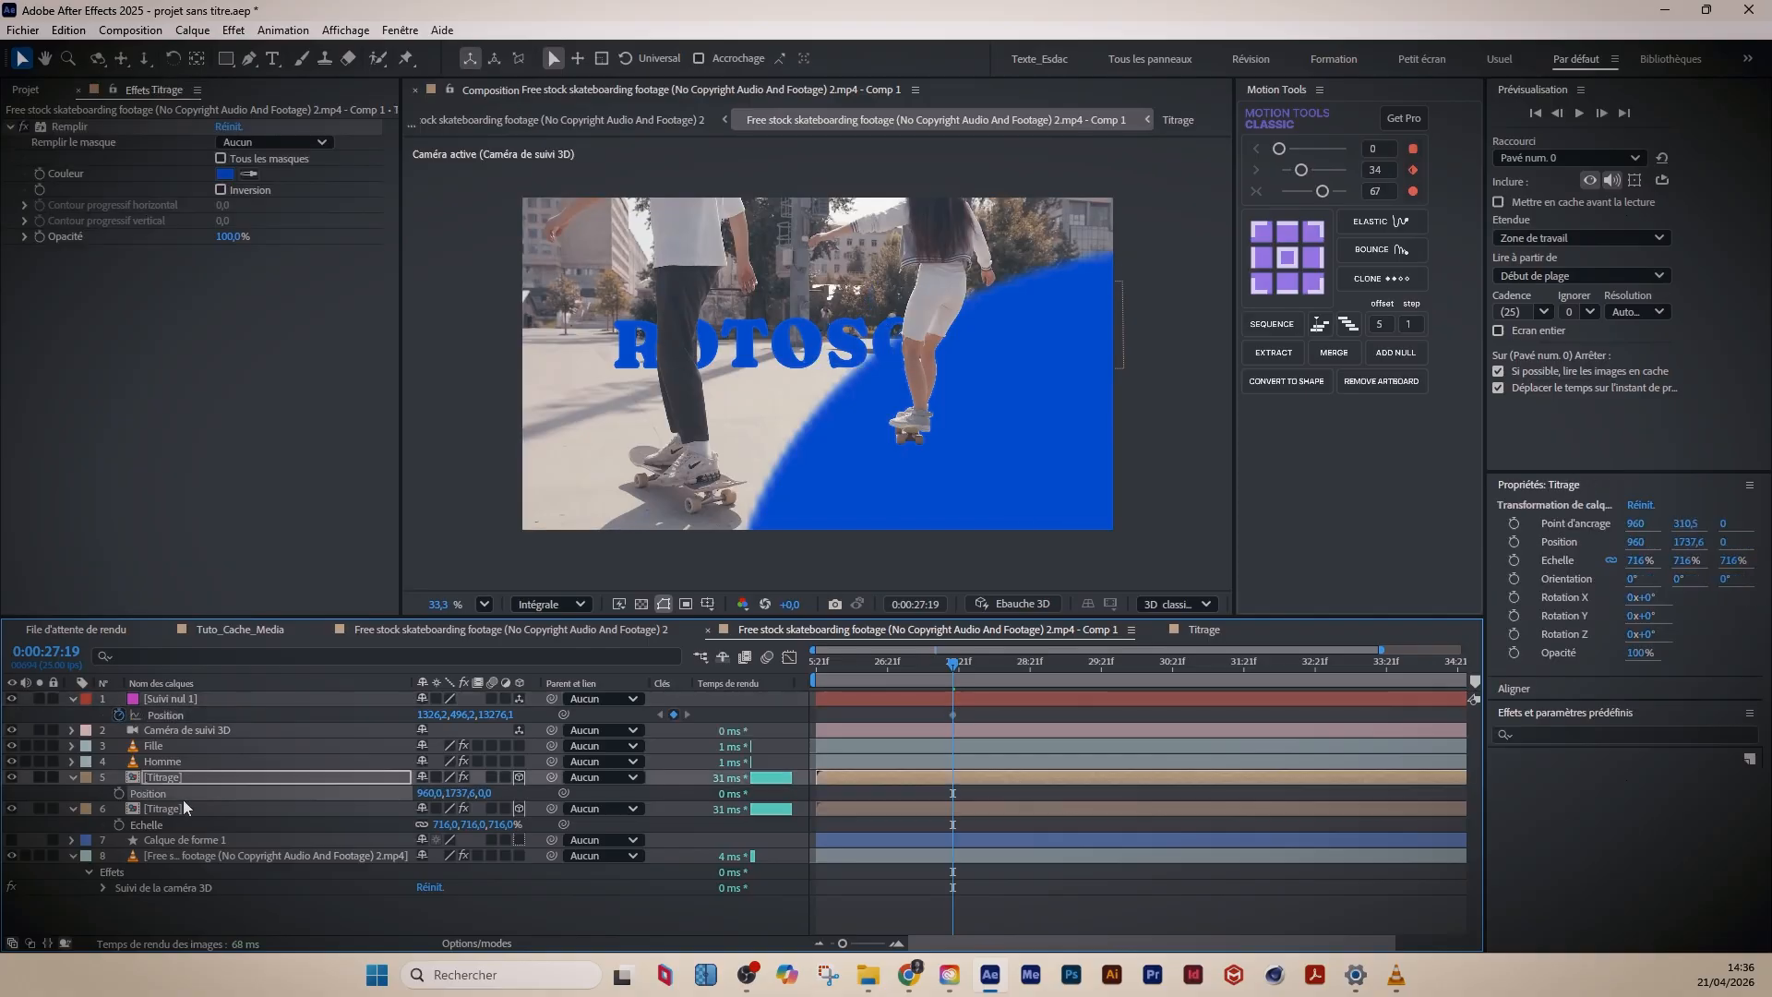
pyautogui.click(174, 807)
pyautogui.press('Delete')
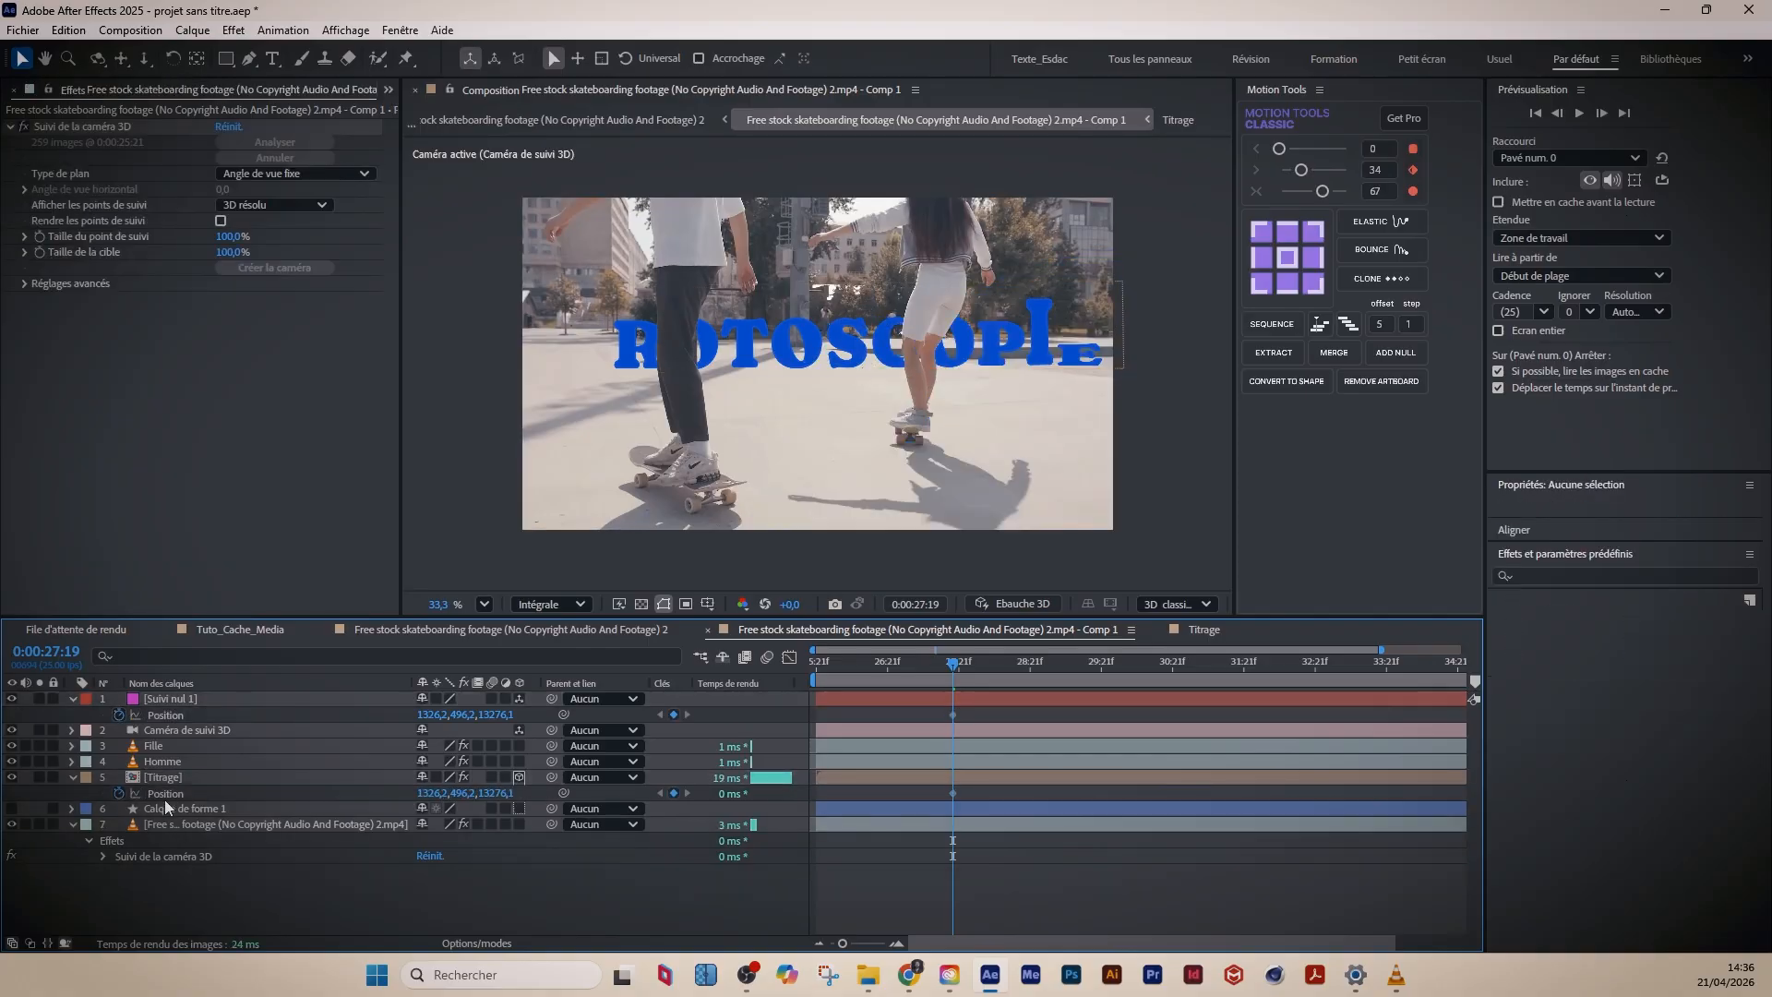
# - Lower the Titrage layer to a Y Position of about 846.4 at 0:00:27:06, and remove its Position keyframes
pyautogui.click(158, 781)
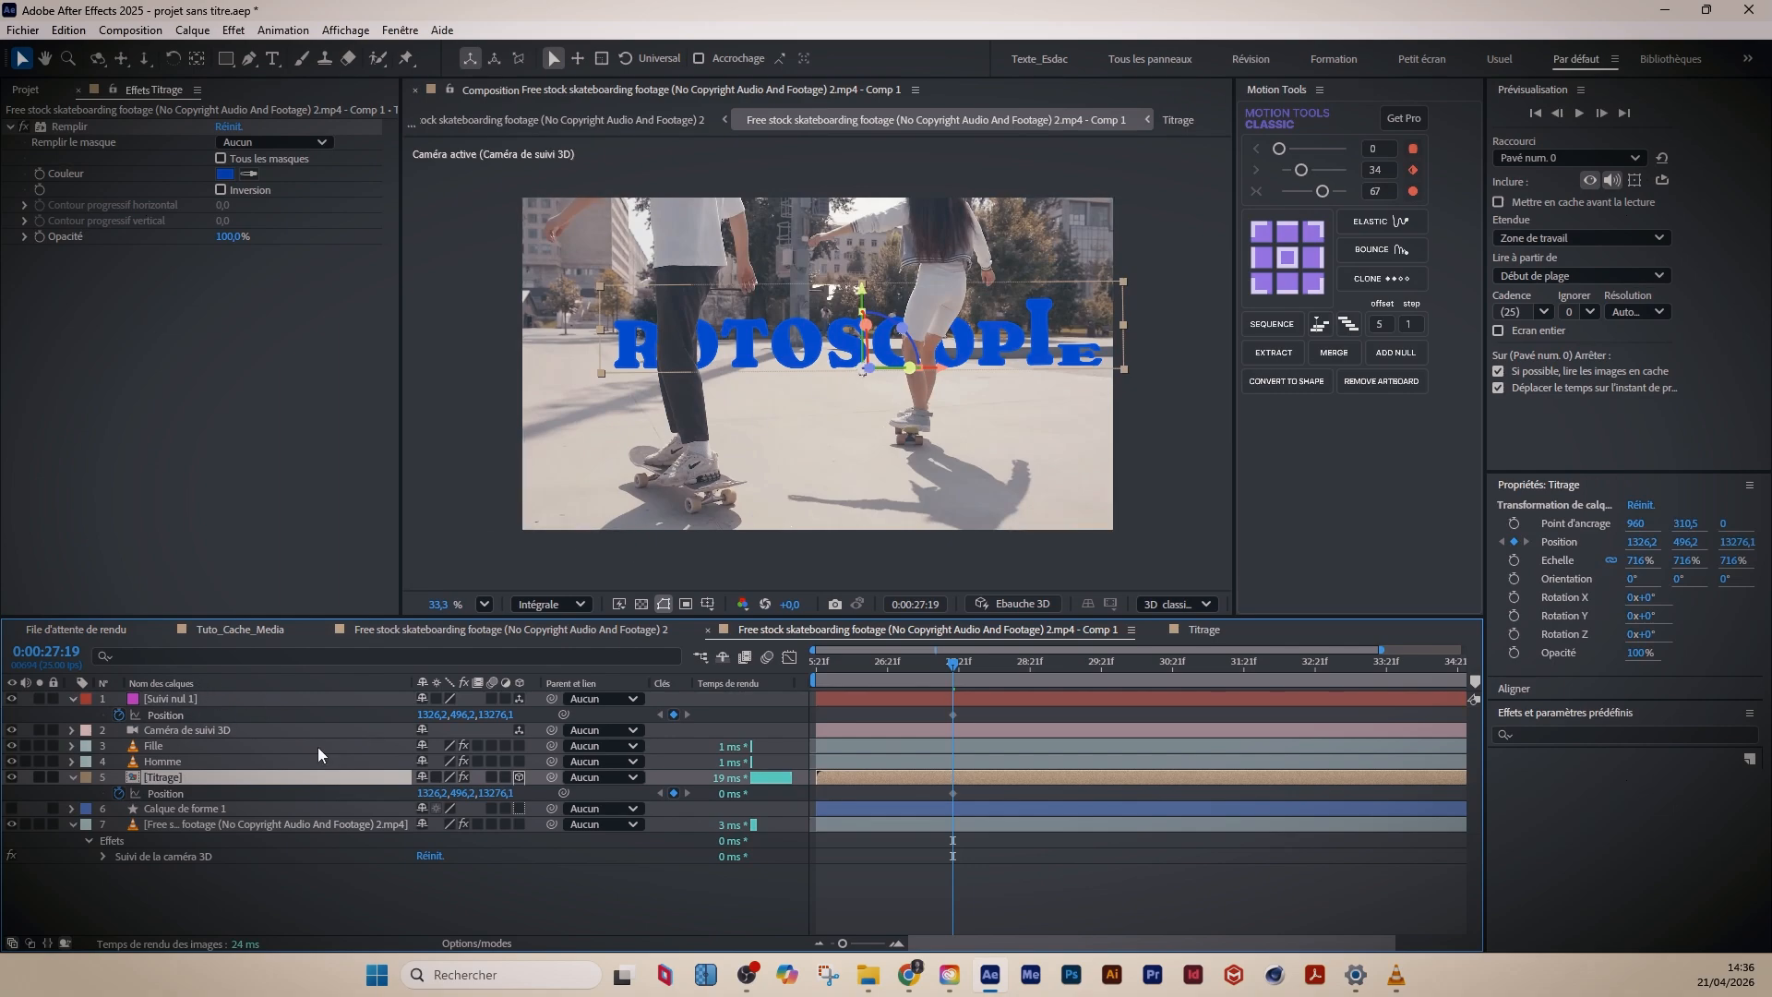
pyautogui.moveTo(953, 667); pyautogui.dragTo(915, 694)
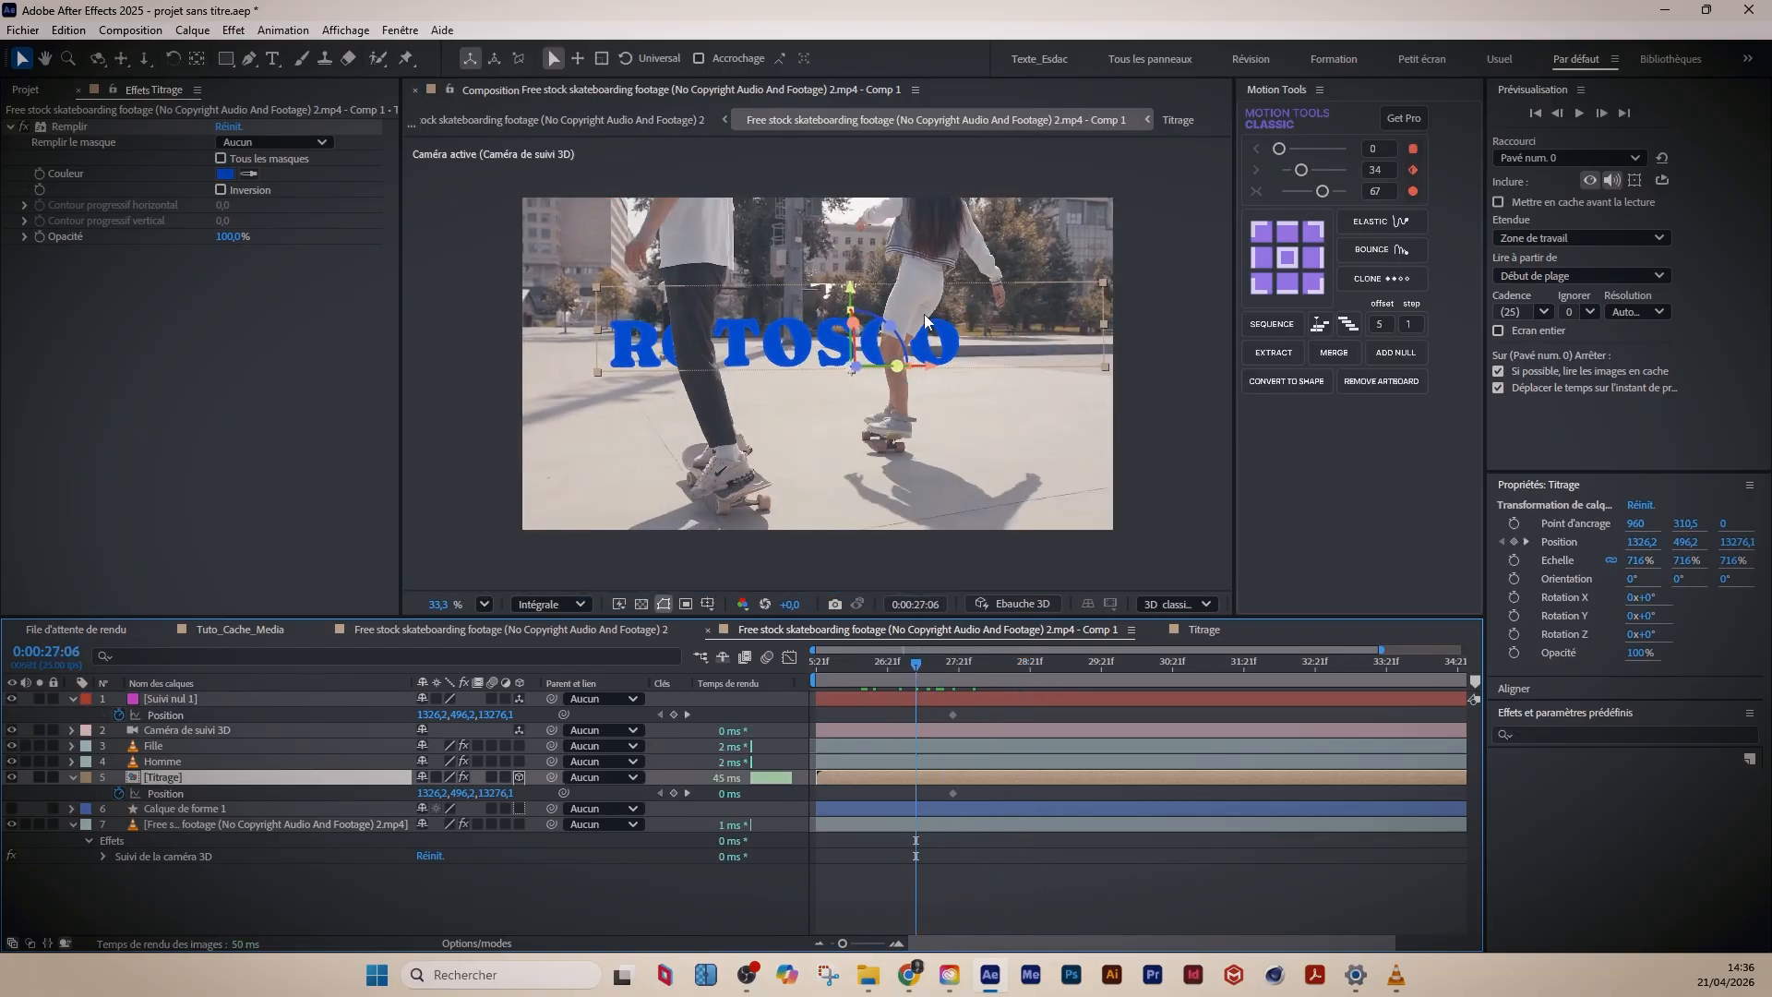
pyautogui.moveTo(850, 289); pyautogui.dragTo(847, 310)
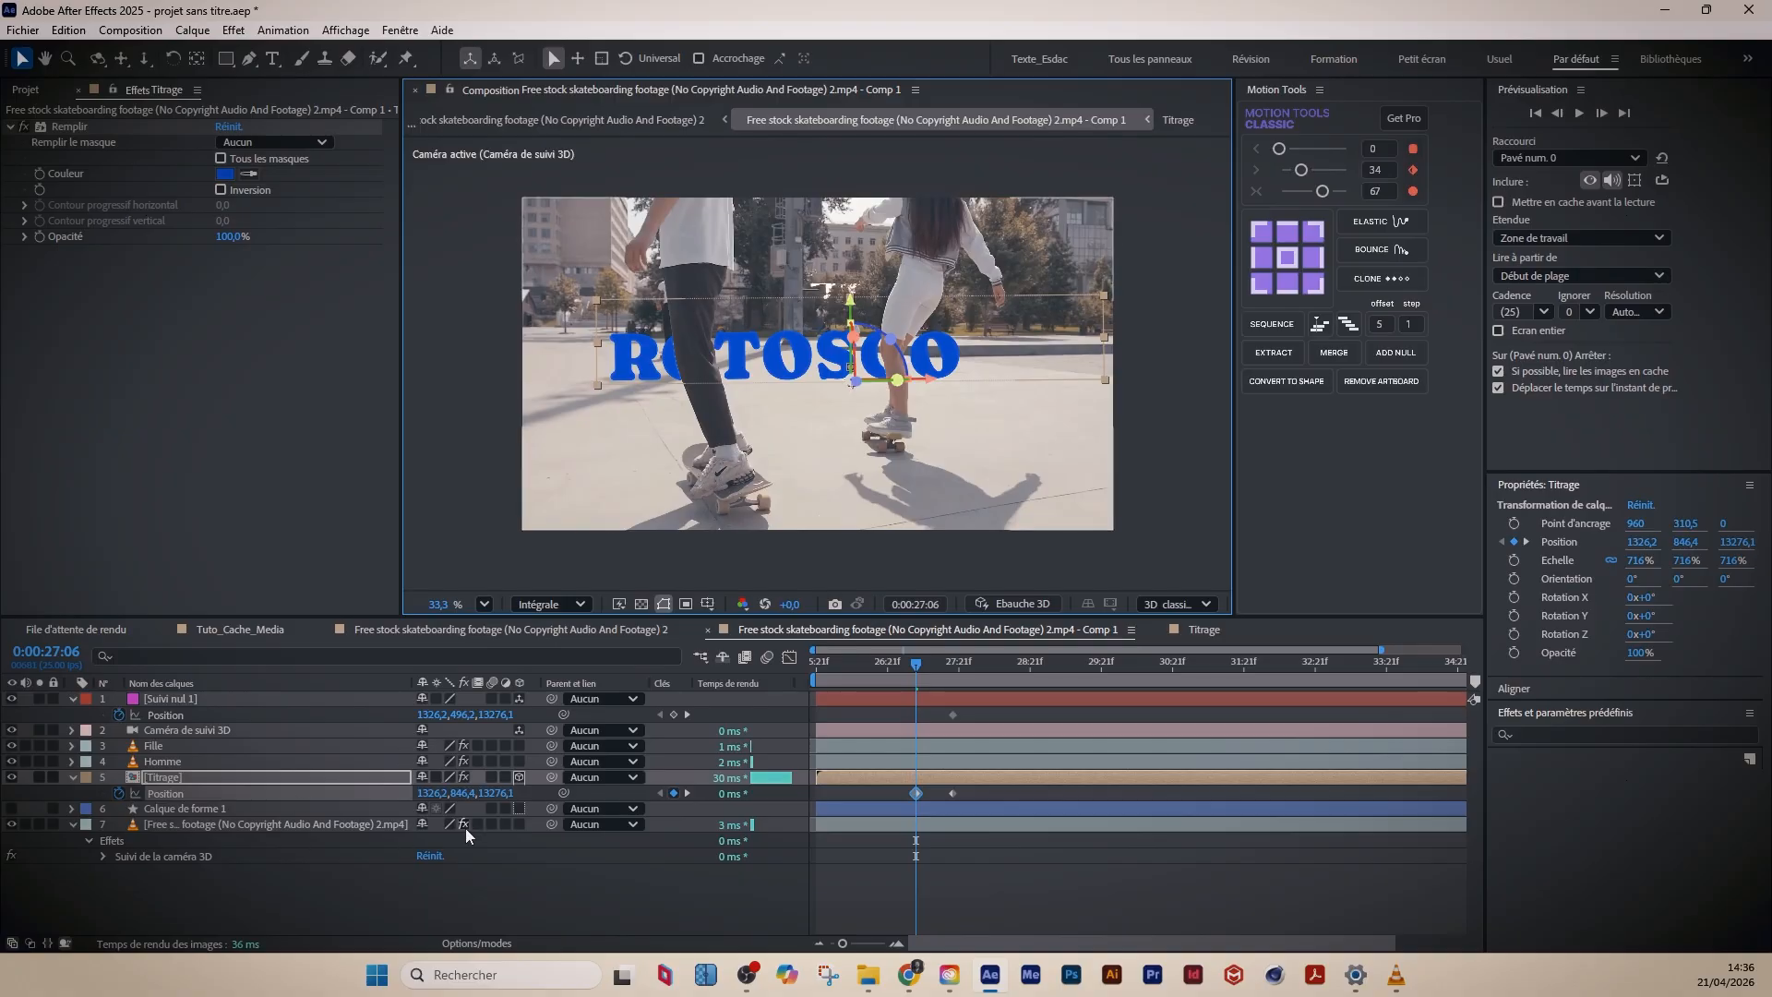
pyautogui.click(116, 791)
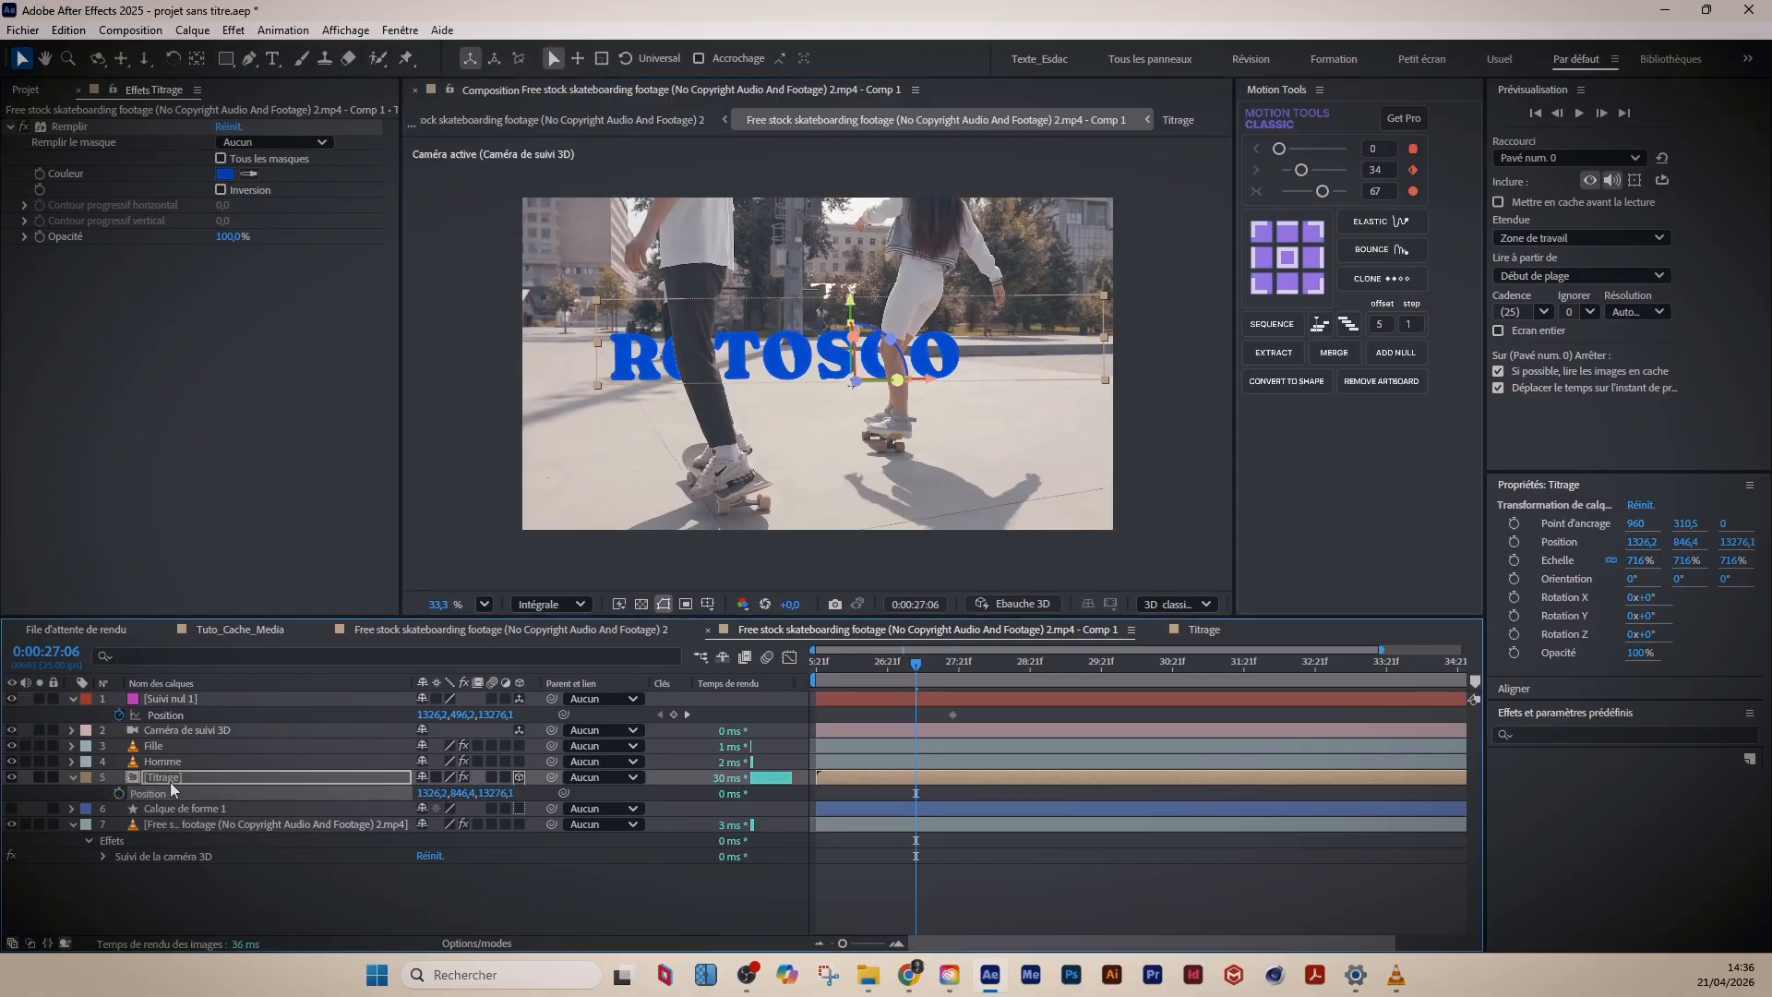
# - Duplicate the Titrage layer and tilt the lower copy onto the ground with an X Orientation of 107°
pyautogui.hotkey('ctrl', 'd')
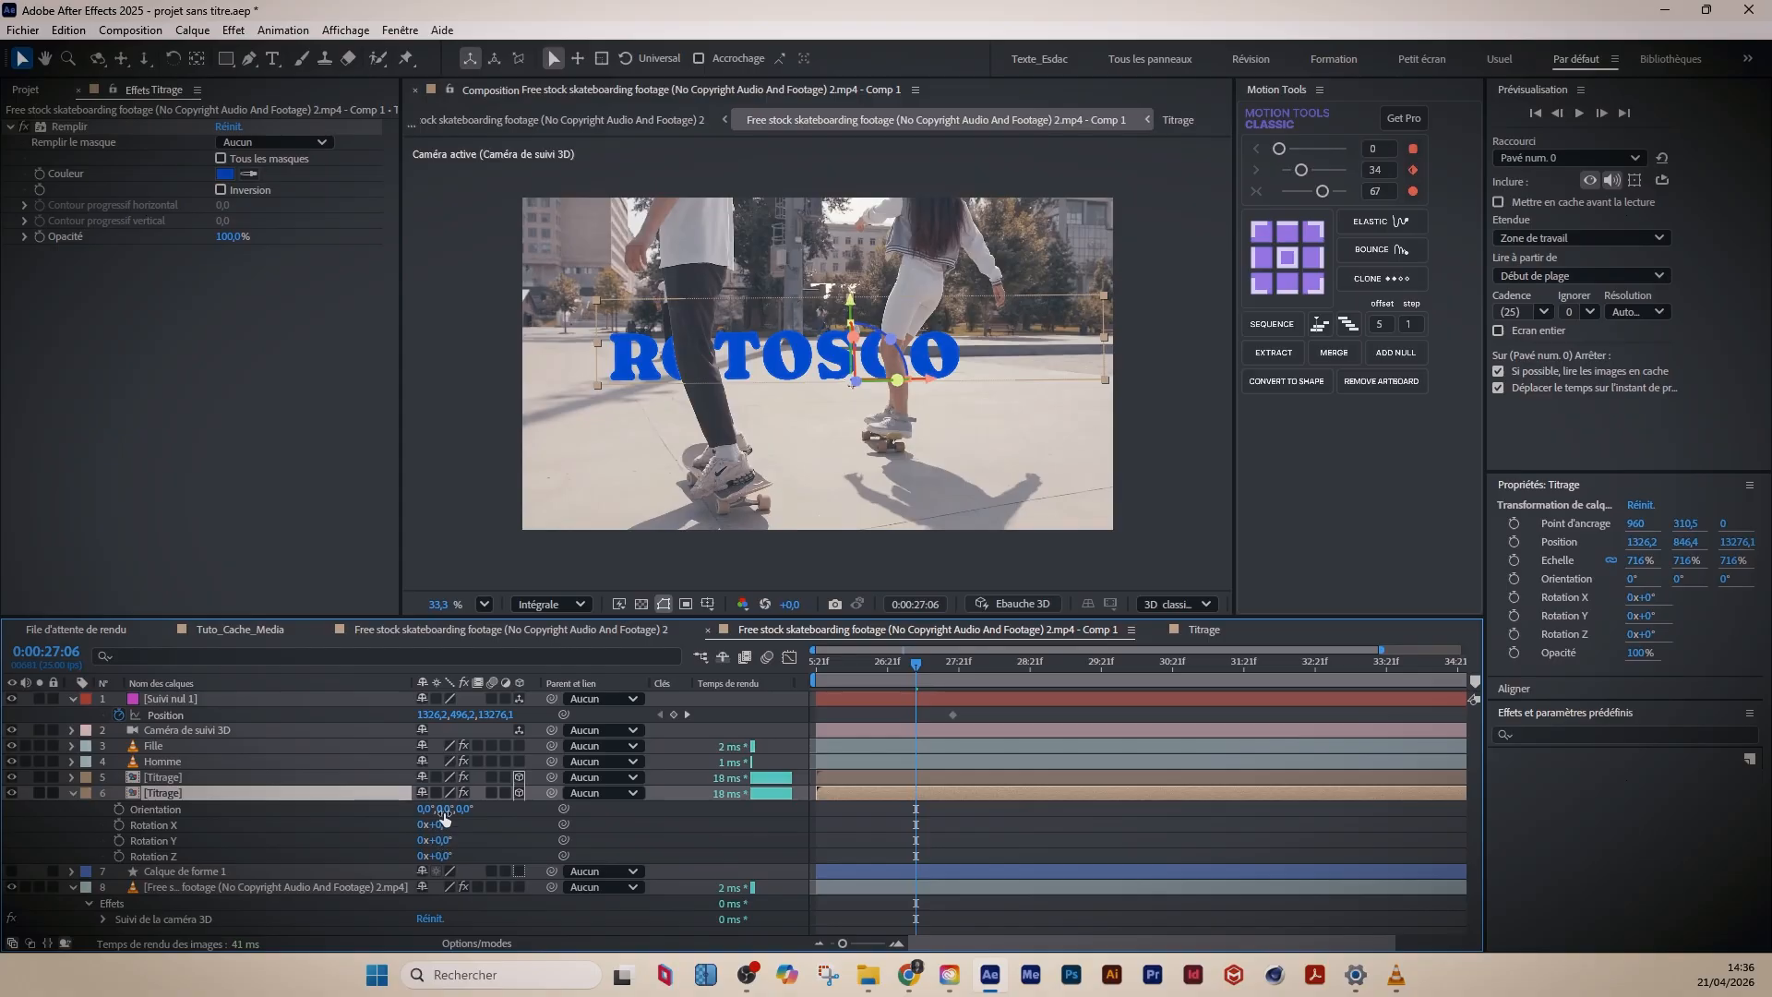
pyautogui.moveTo(445, 809); pyautogui.dragTo(536, 819)
pyautogui.hotkey('ctrl', 'z')
pyautogui.hotkey('ctrl', 'z')
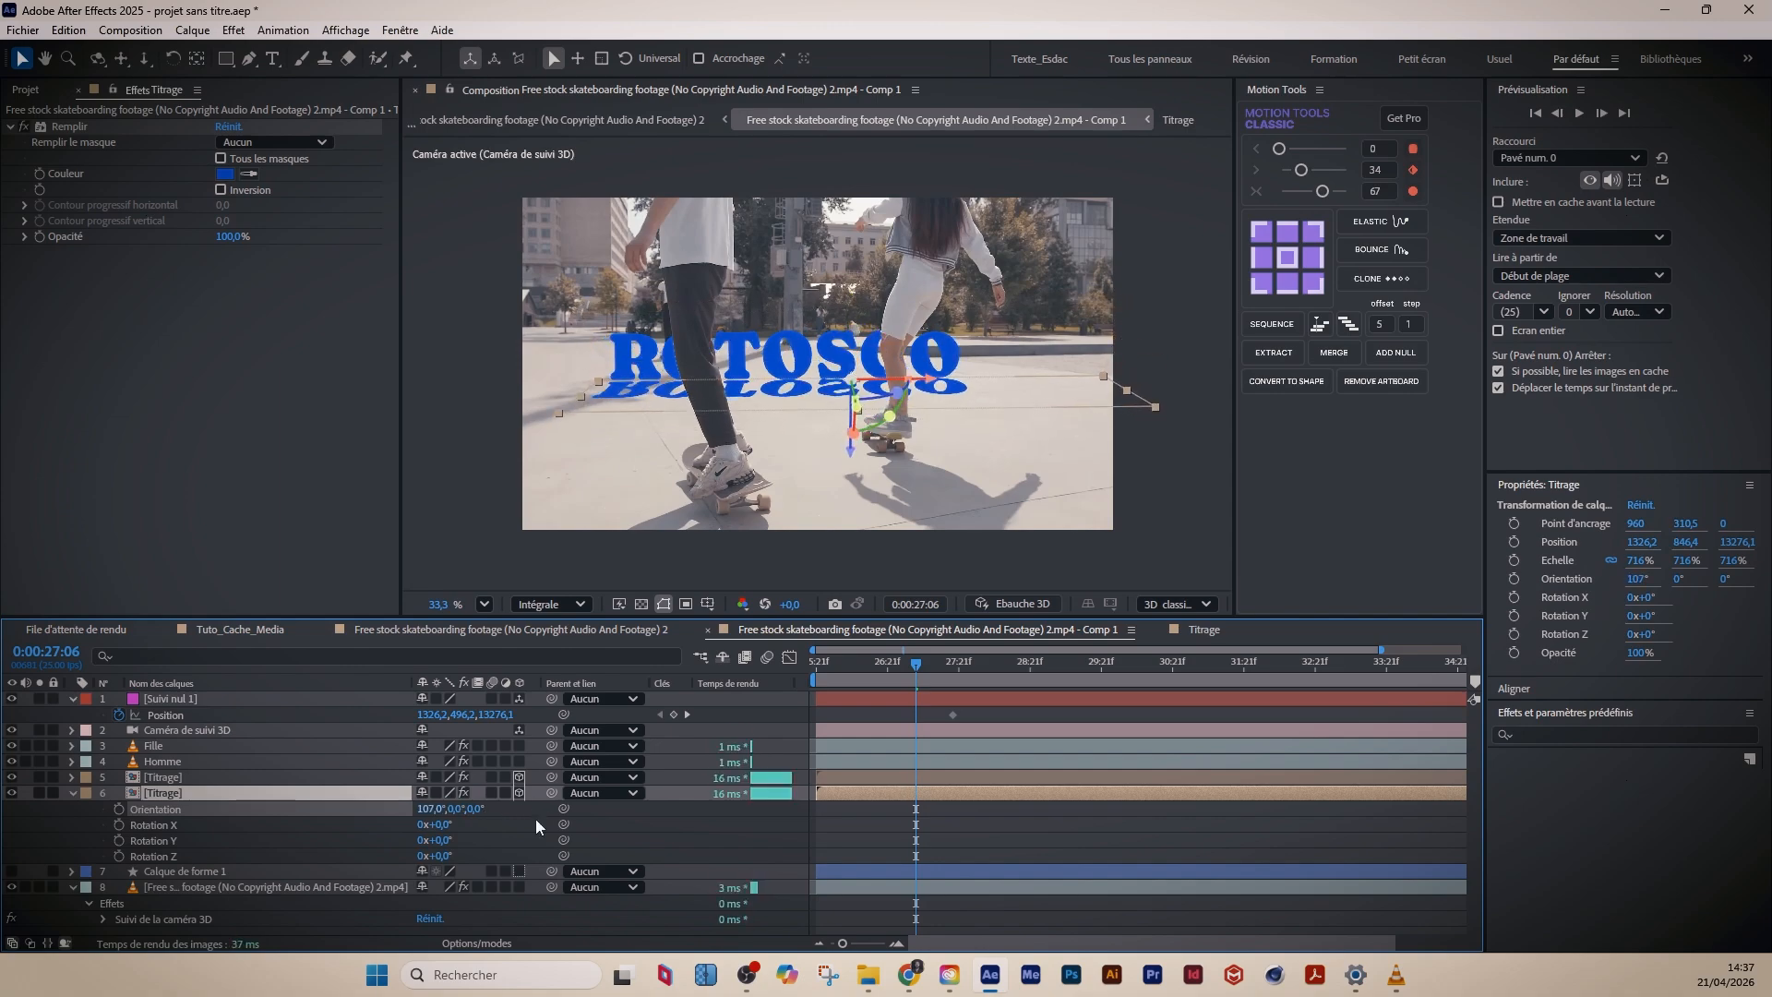
# - Unlink the lower Titrage copy's Scale proportions and stretch it to about 724, 1350, 716%
pyautogui.press('s')
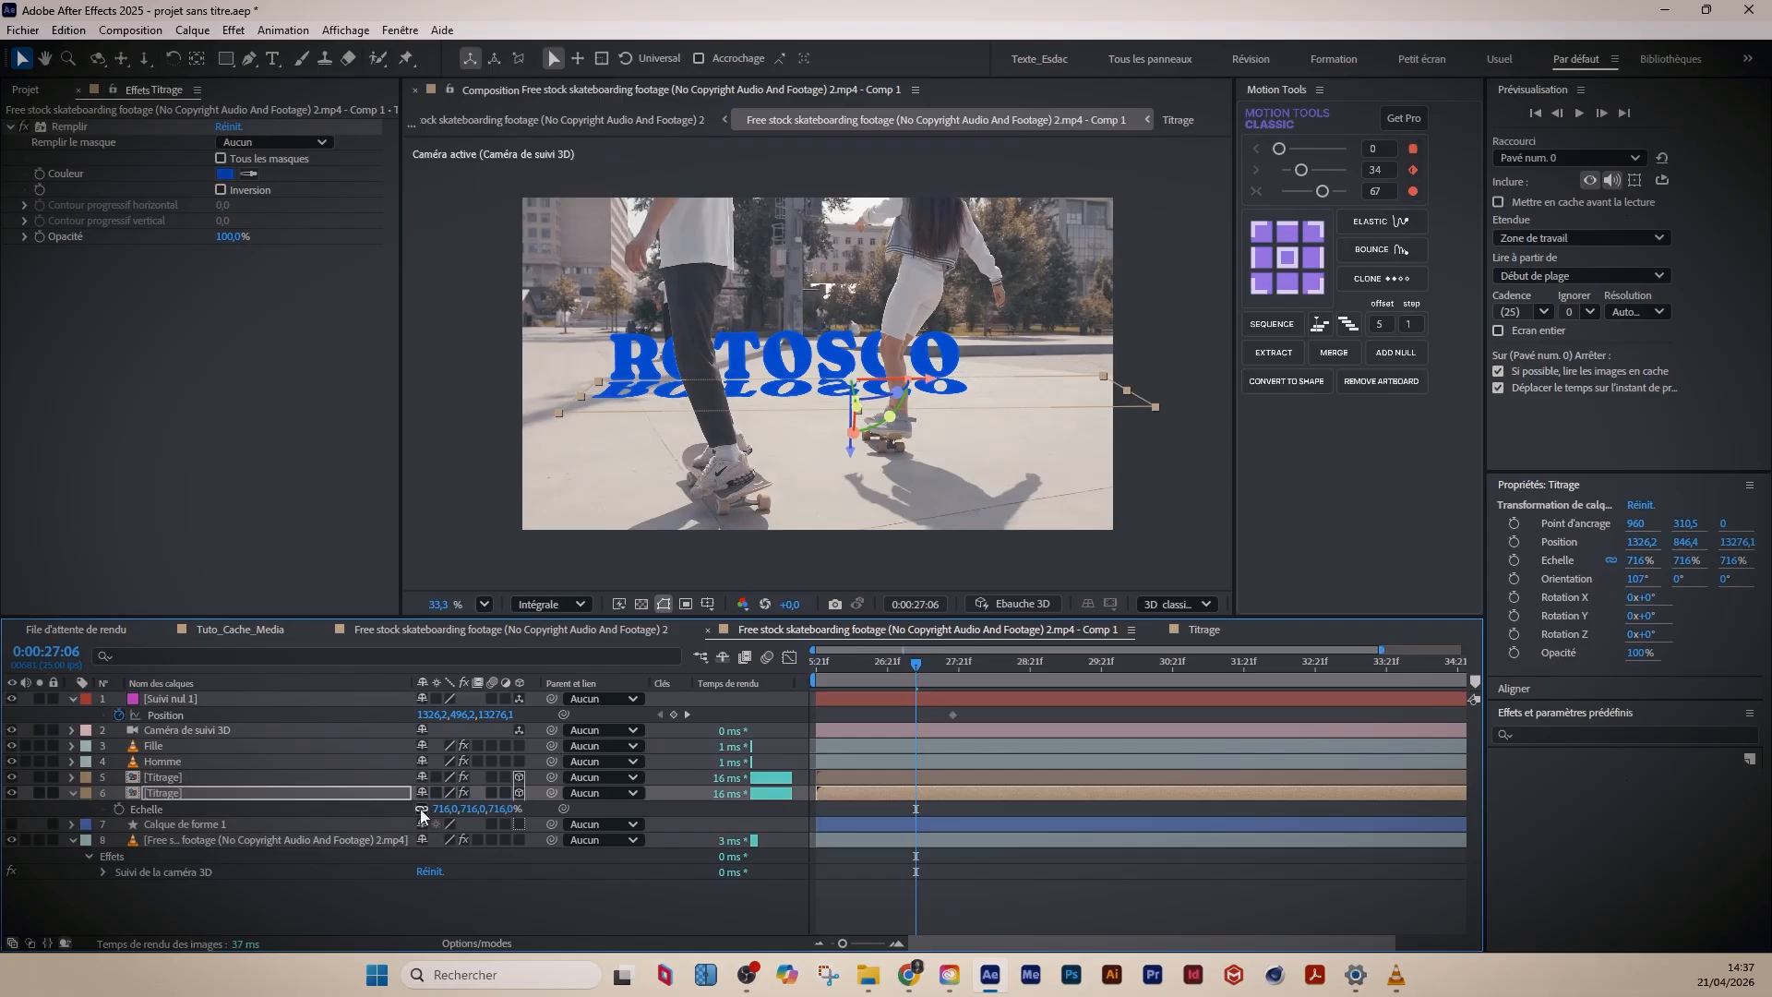
pyautogui.click(422, 808)
pyautogui.moveTo(449, 810); pyautogui.dragTo(1021, 810)
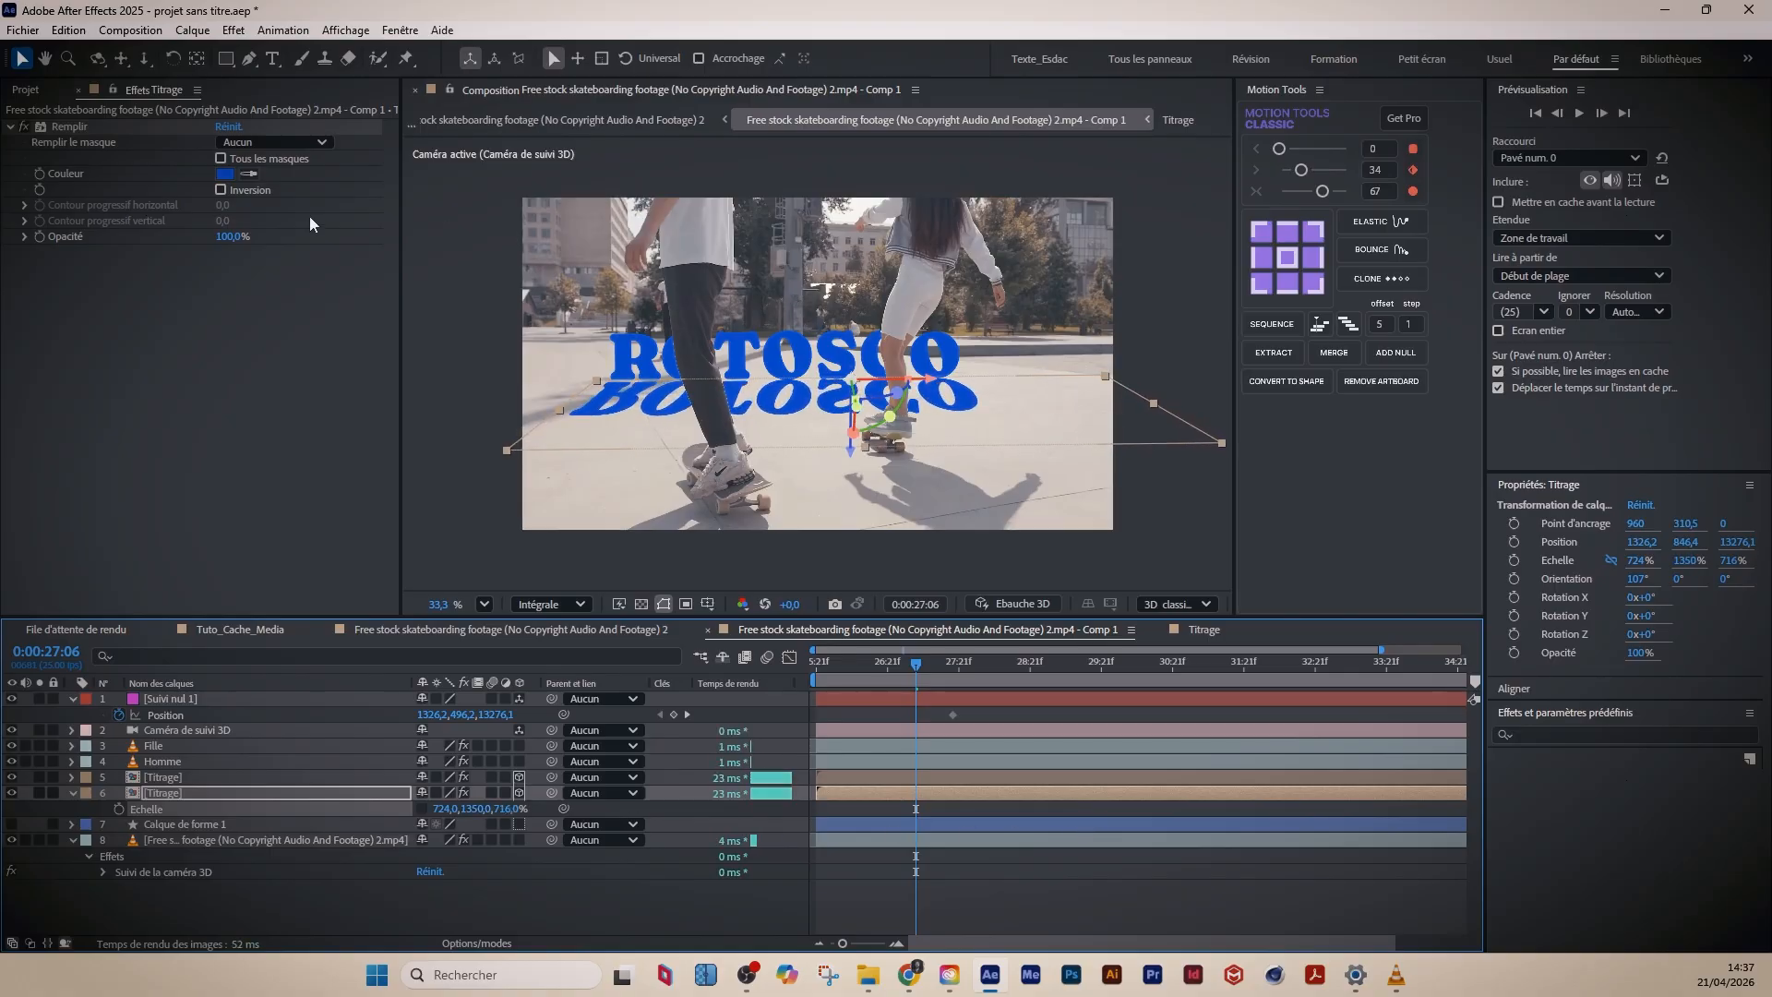
# - Recolour the lower Titrage copy's fill with a grey sampled from the footage's ground shadow, and darken that grey
pyautogui.click(249, 173)
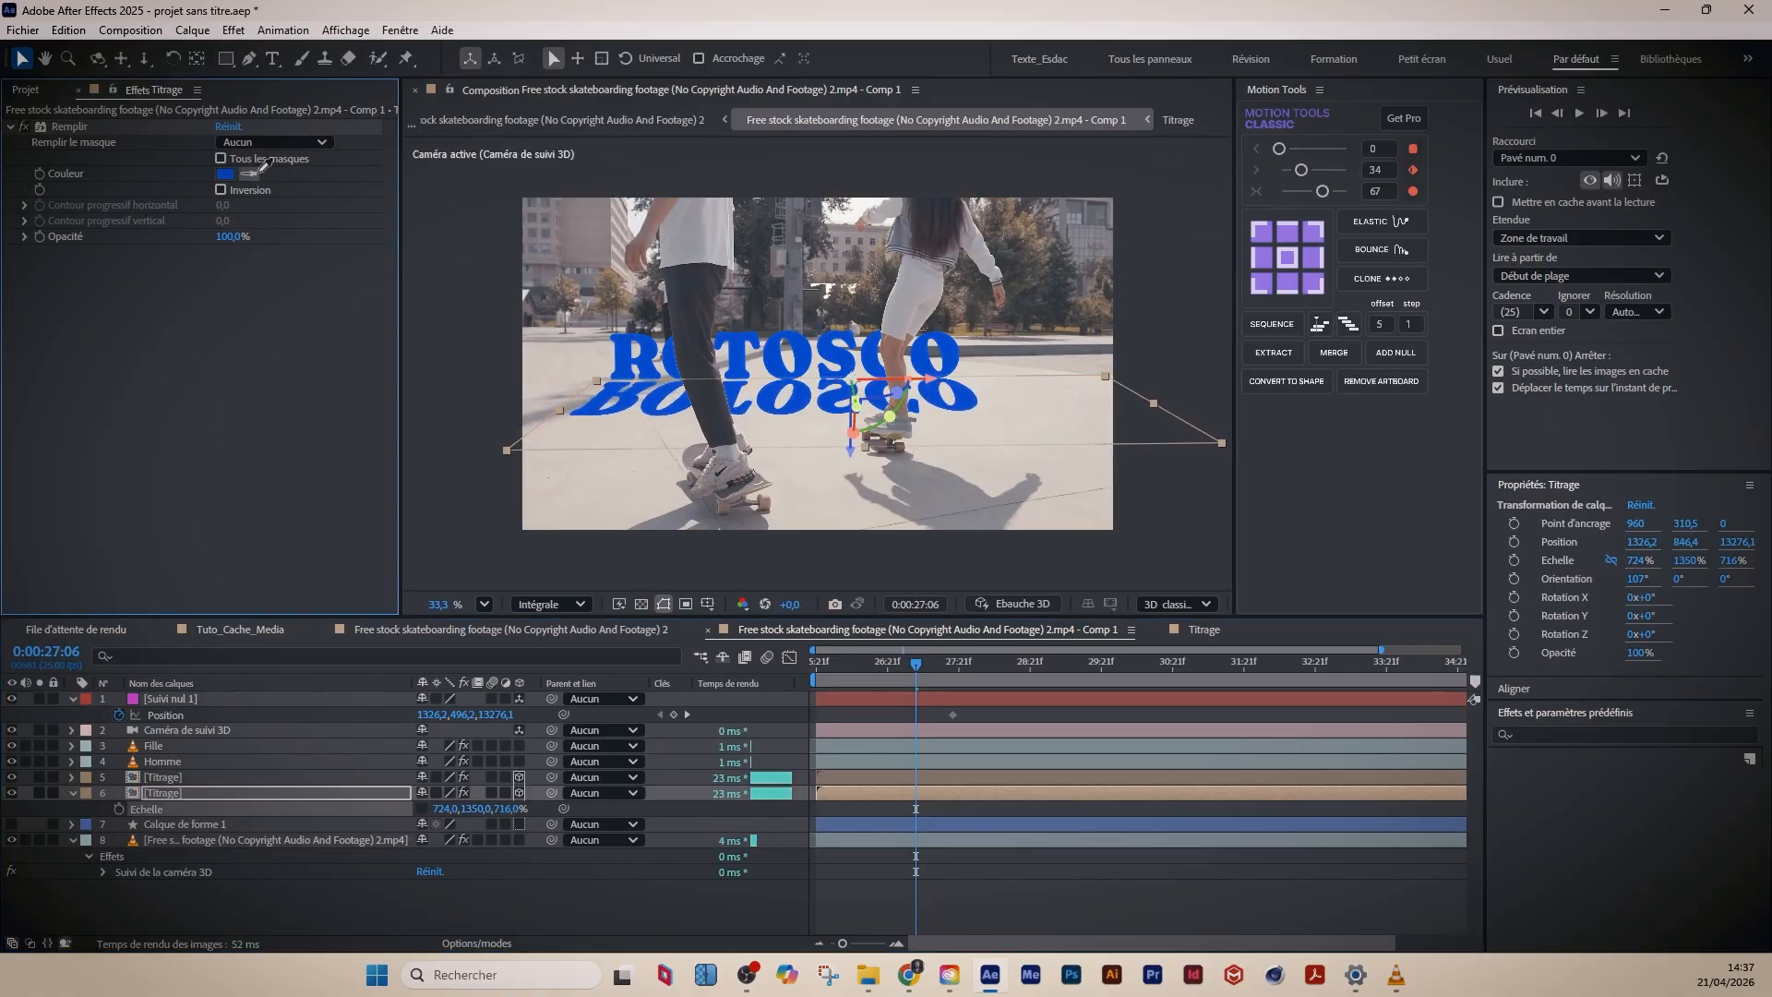
pyautogui.click(958, 518)
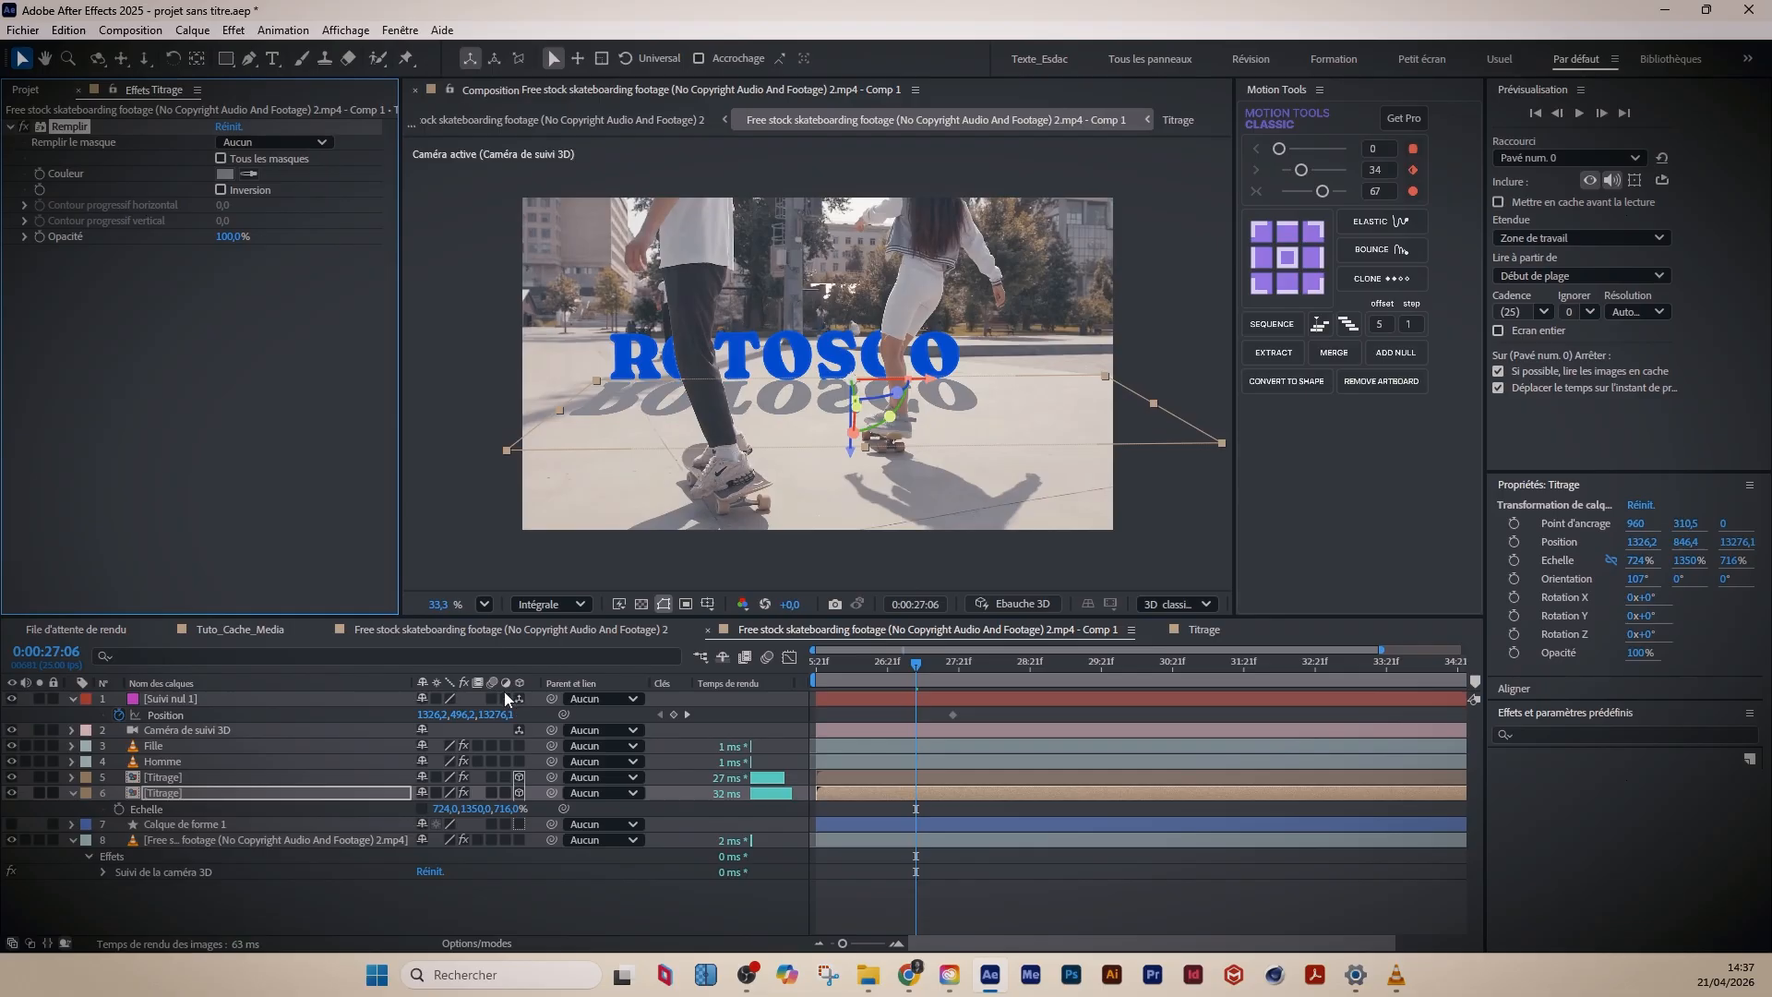
pyautogui.click(225, 174)
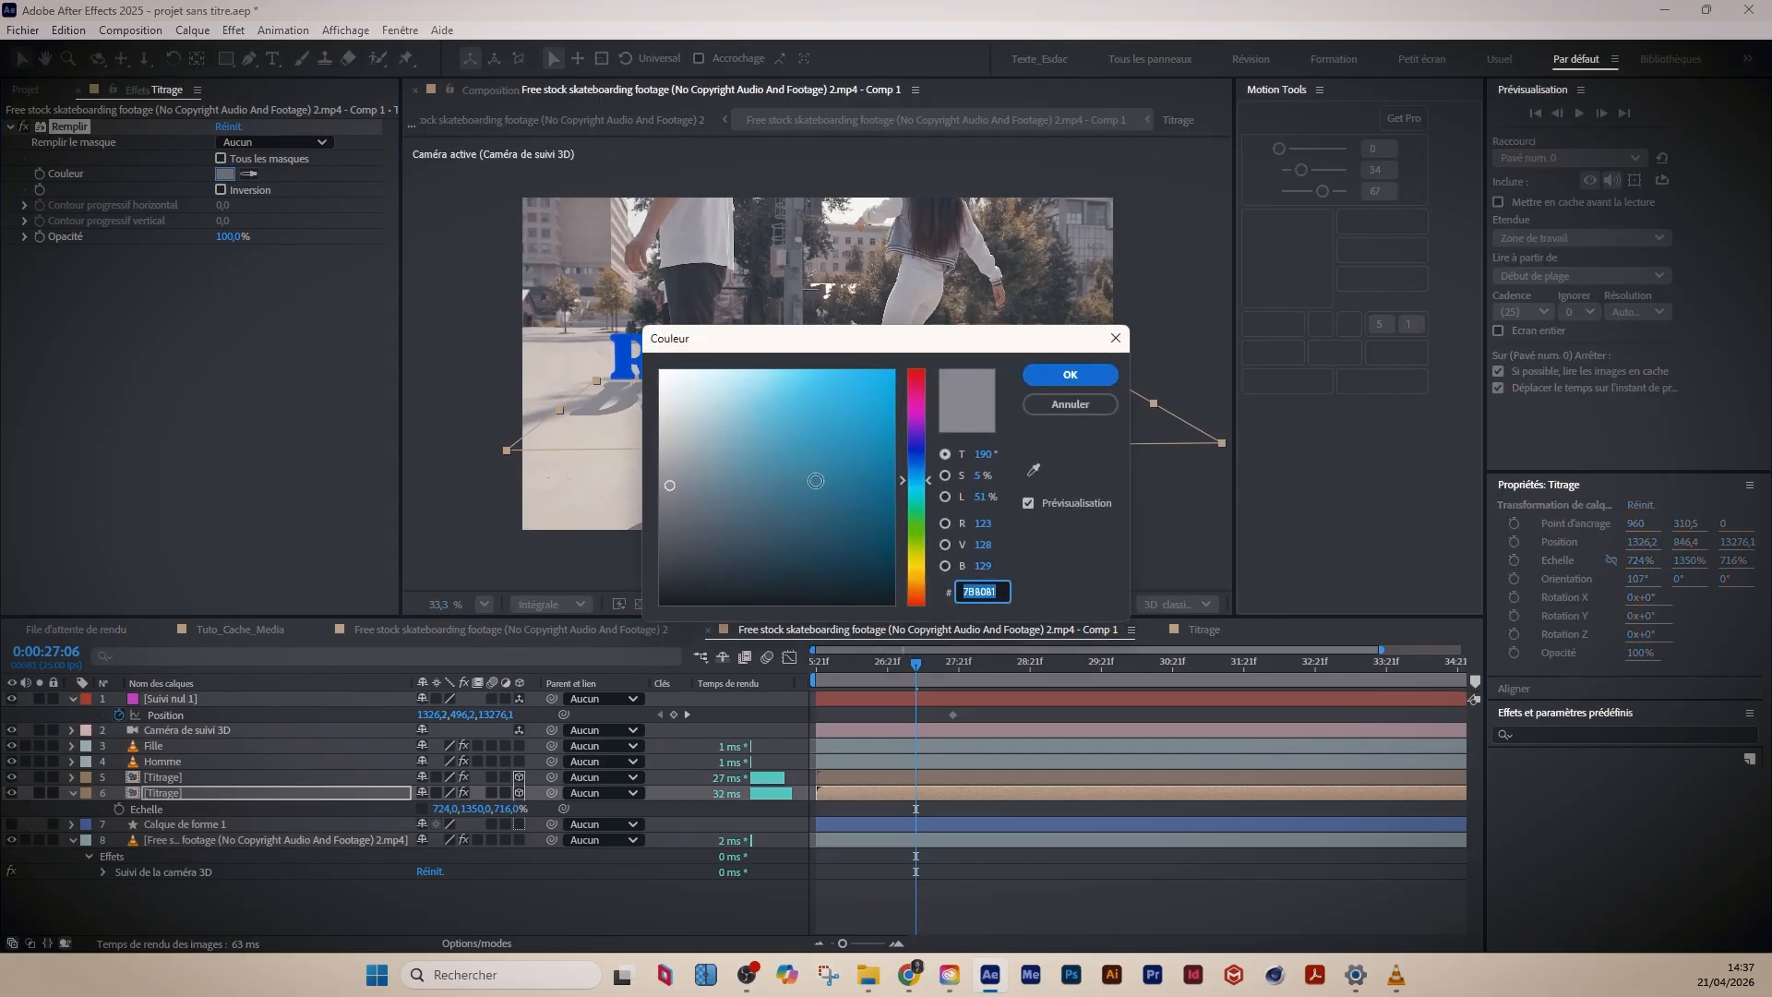
pyautogui.moveTo(715, 517); pyautogui.dragTo(675, 533)
pyautogui.click(1060, 368)
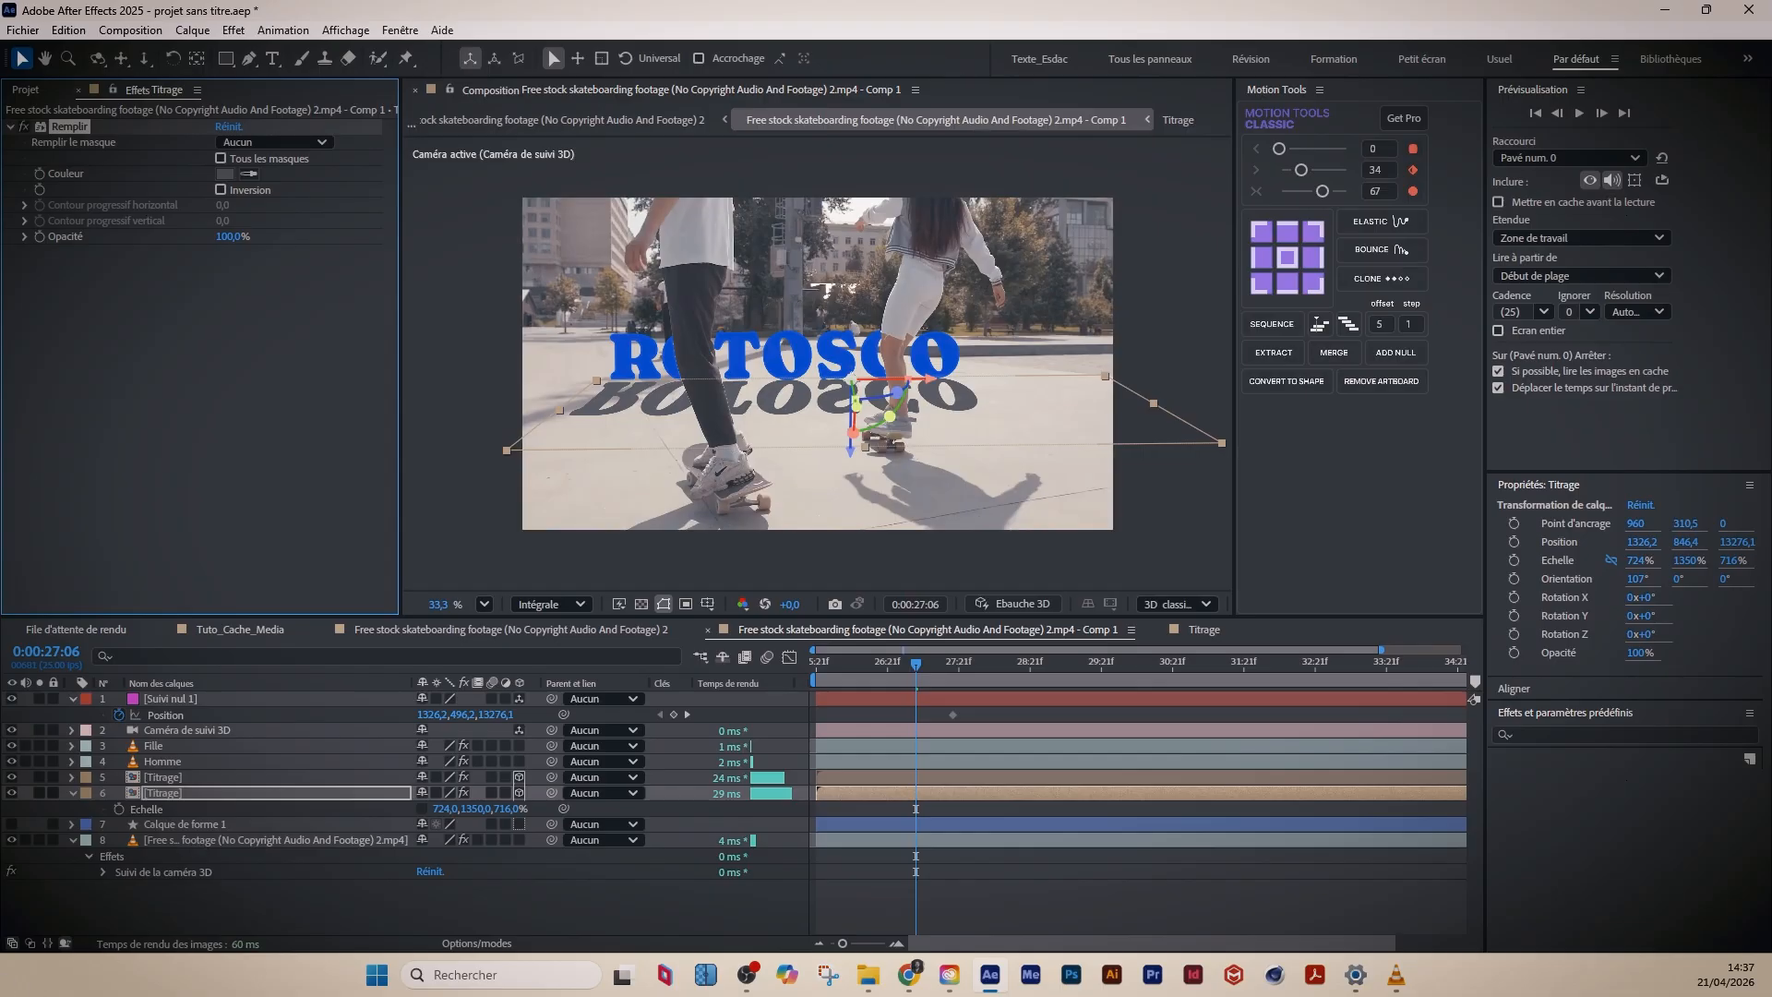
# - Show the blending mode settings and set the lower Titrage copy to Produit, after trying Incrustation for comparison
pyautogui.click(12, 943)
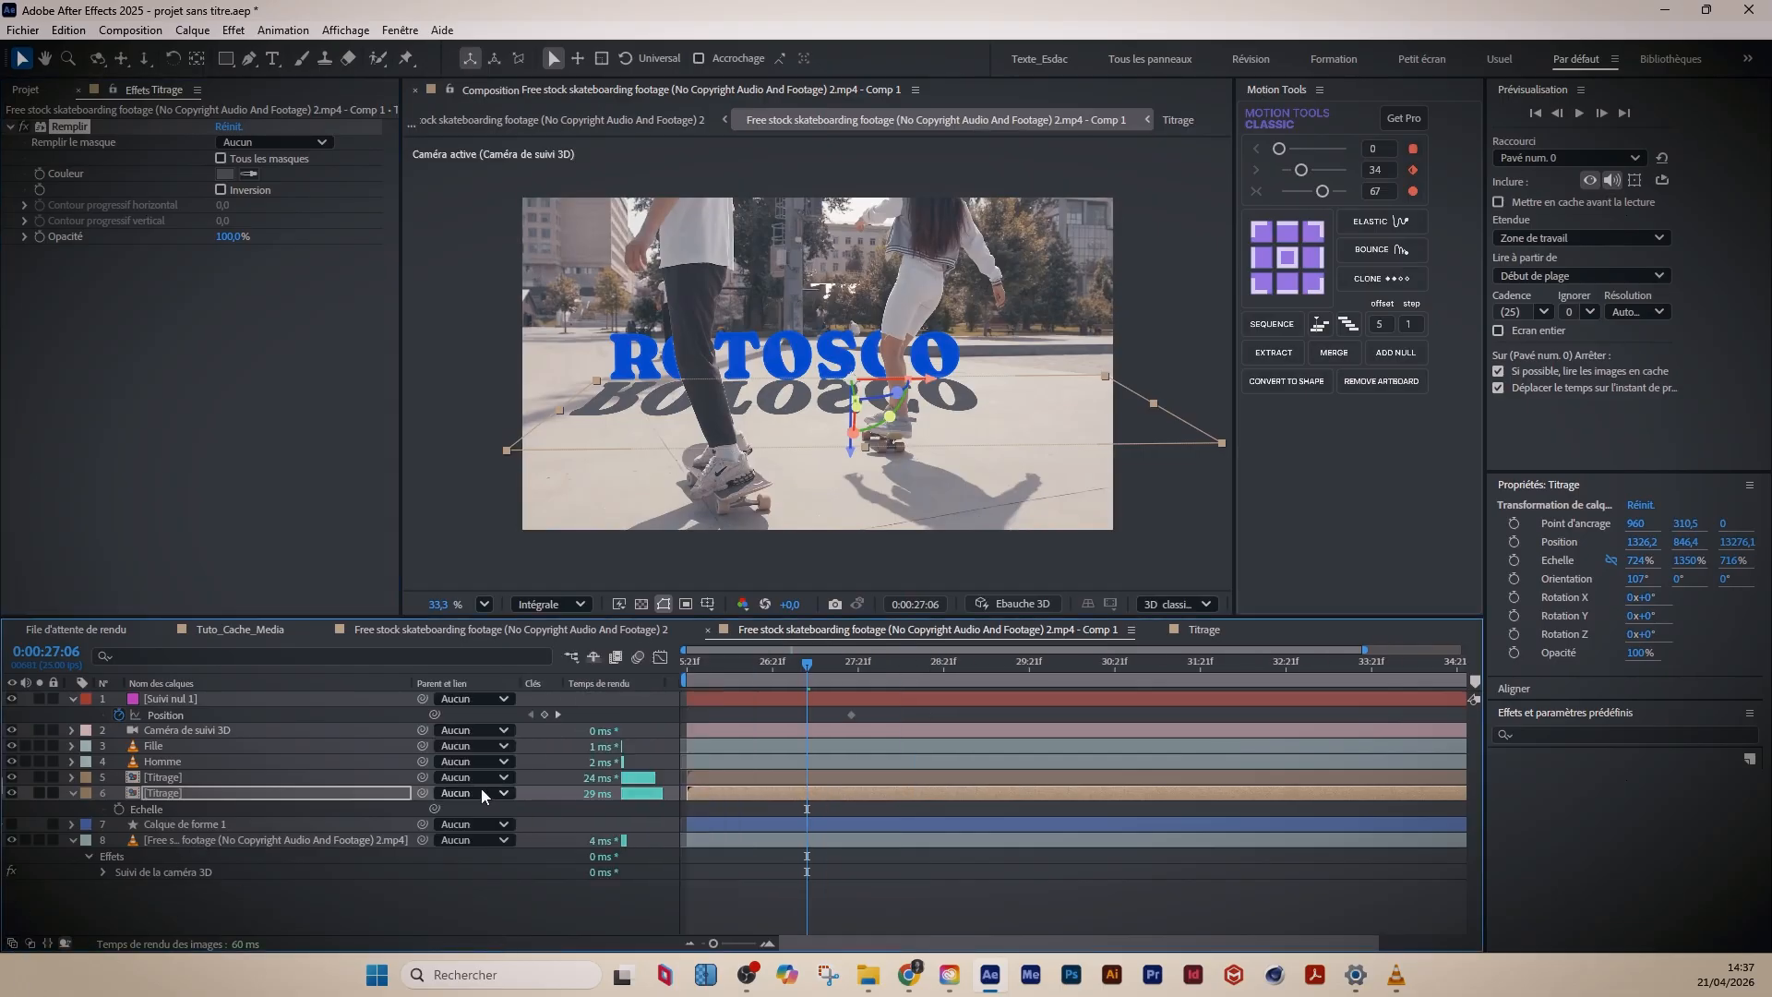
pyautogui.click(29, 943)
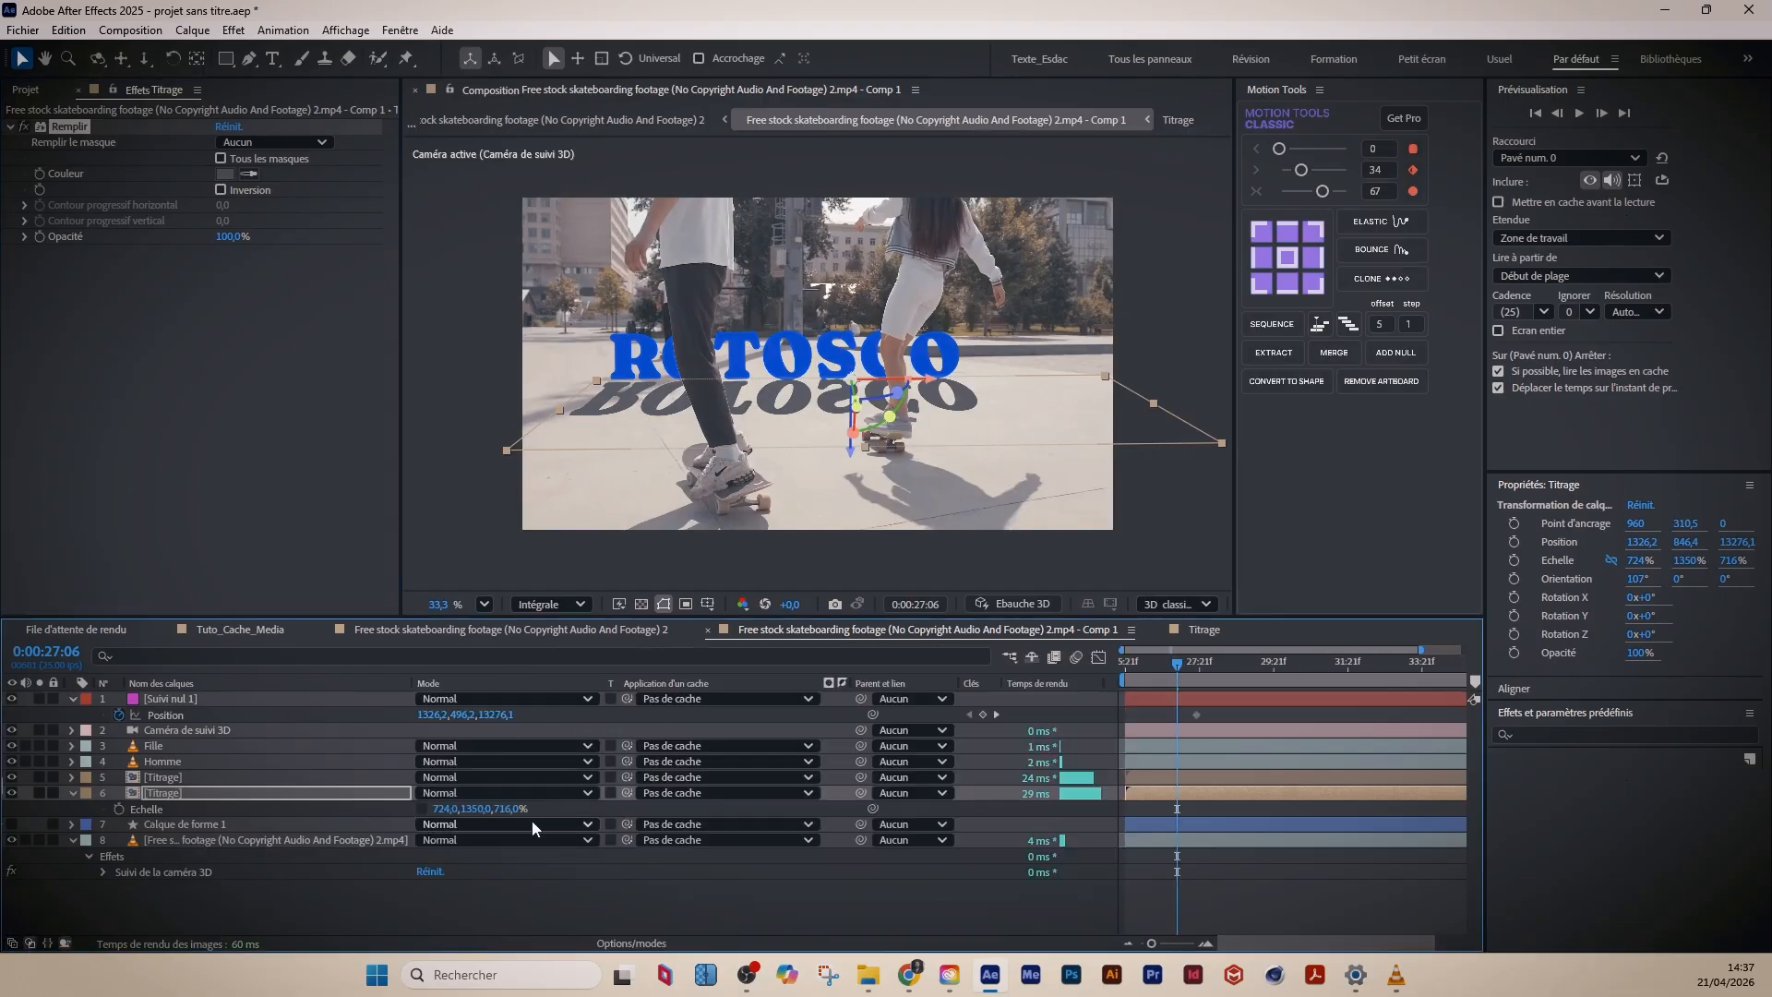
pyautogui.click(485, 794)
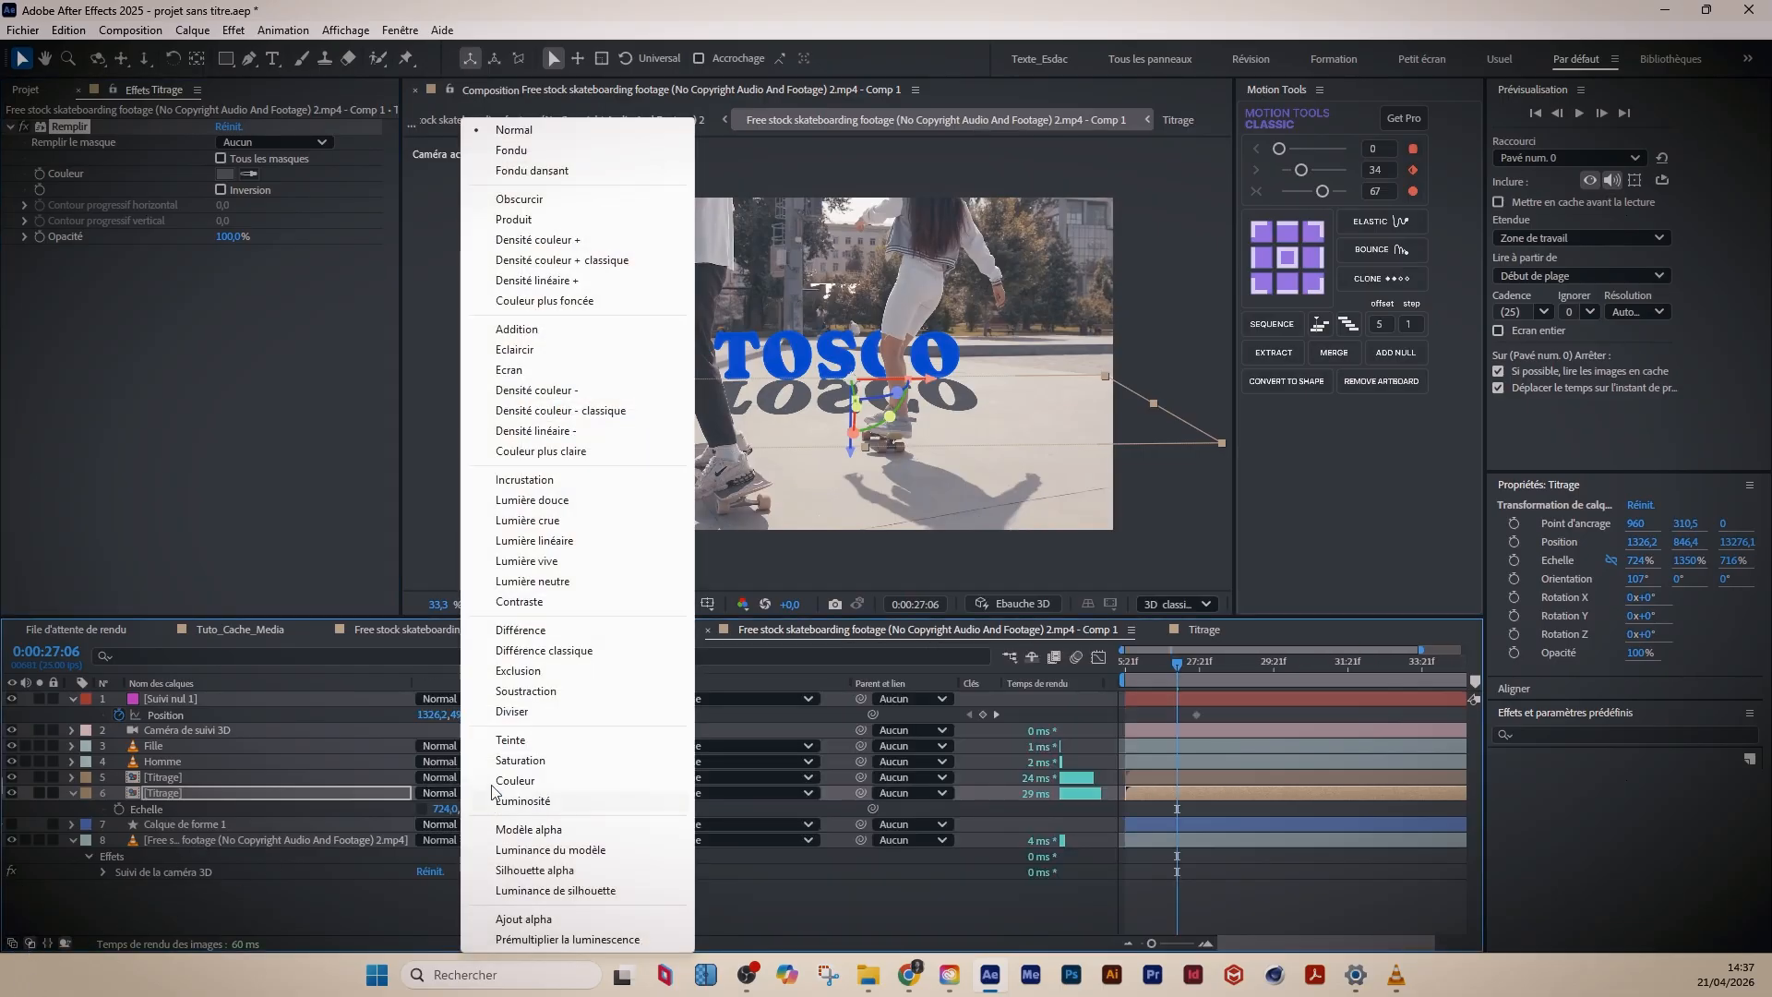
pyautogui.click(517, 219)
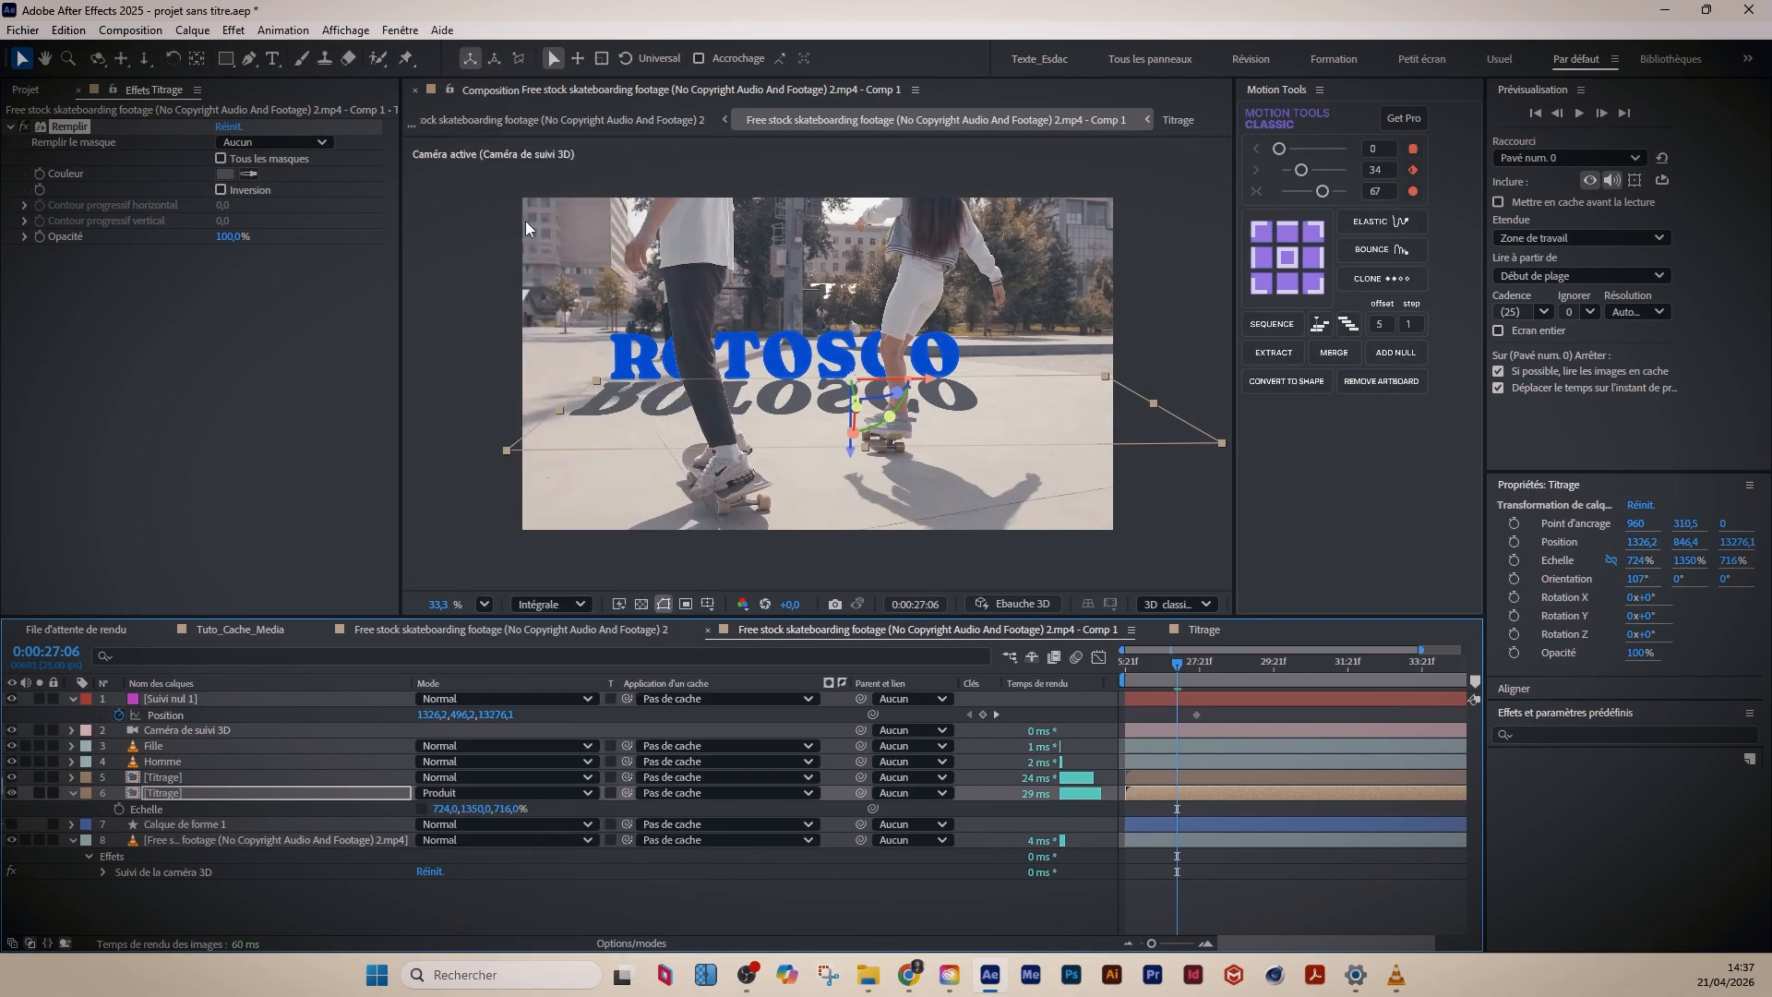
pyautogui.click(490, 794)
pyautogui.click(524, 480)
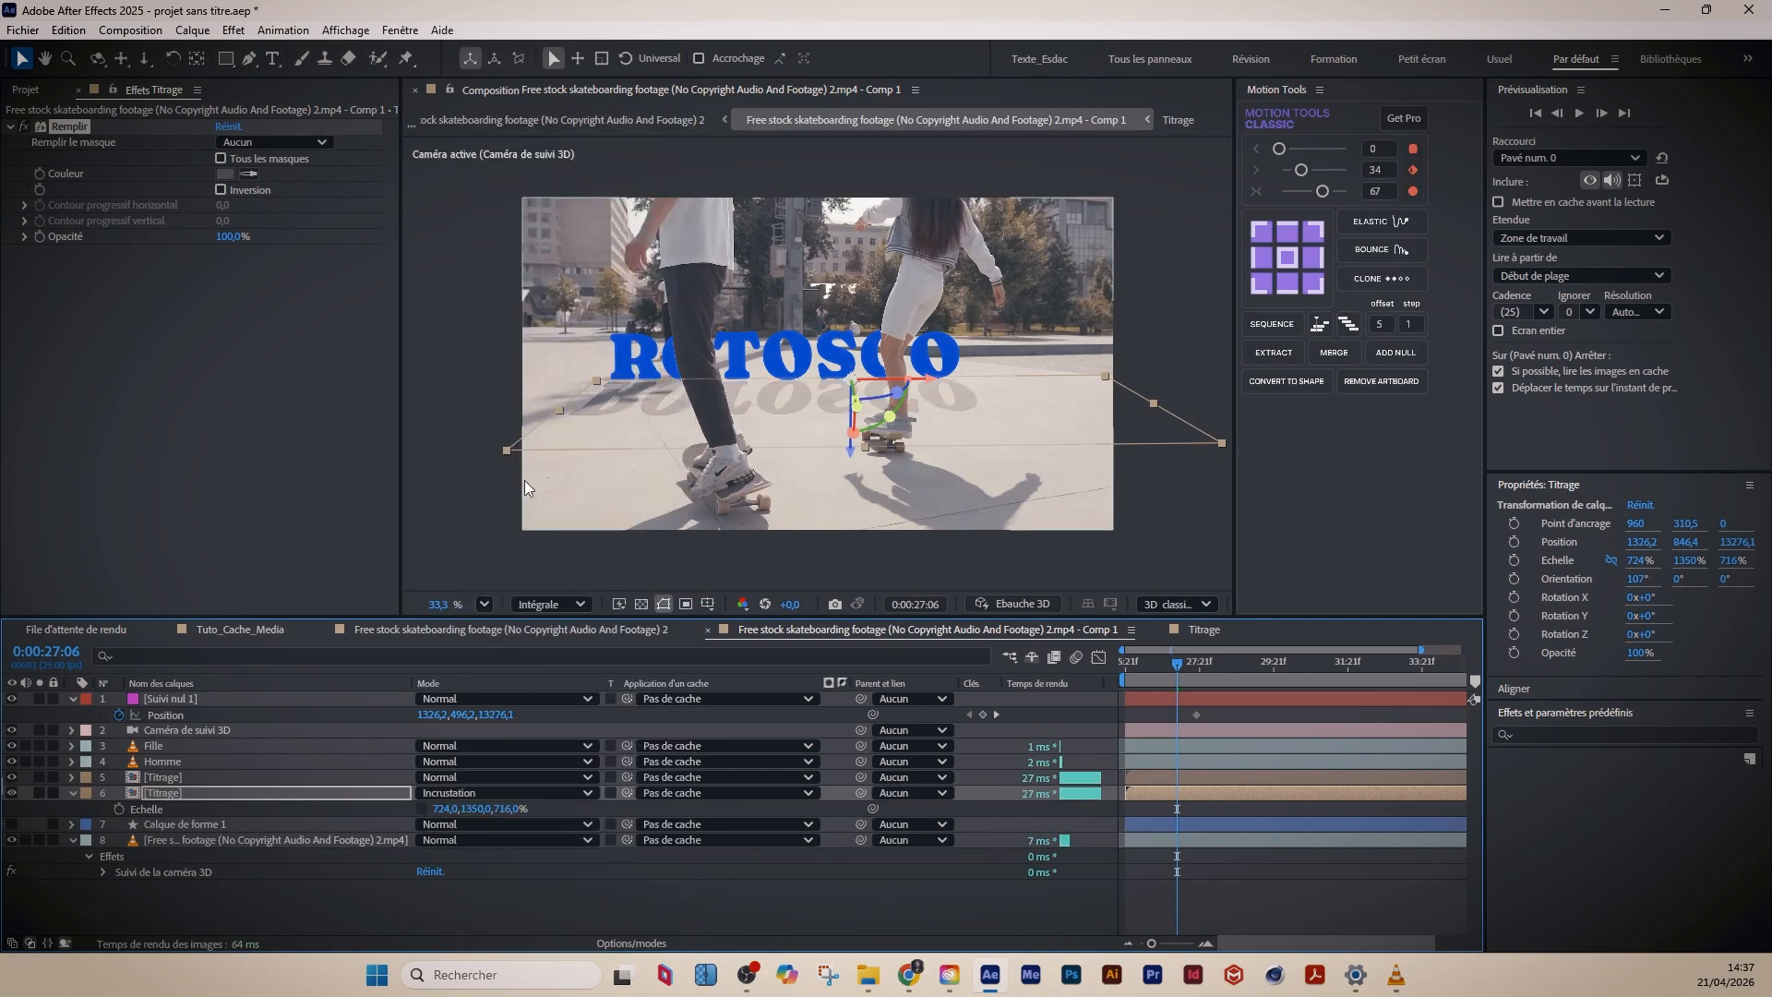
pyautogui.click(470, 794)
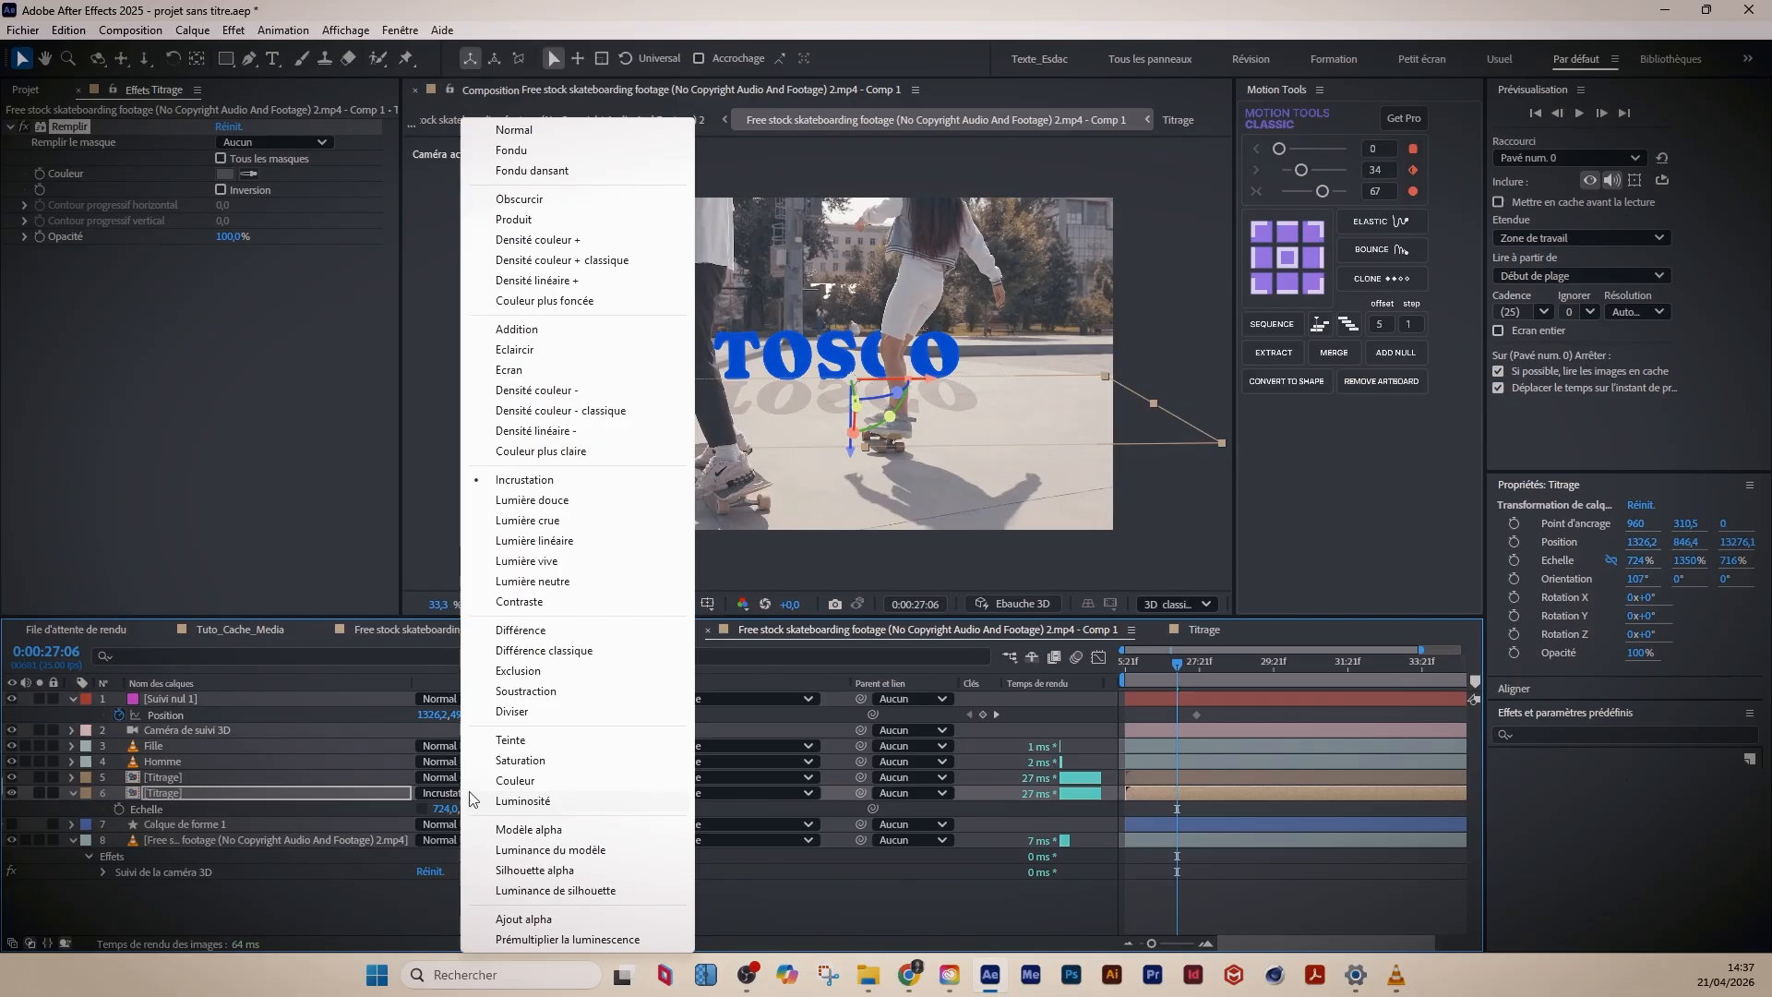
pyautogui.click(514, 219)
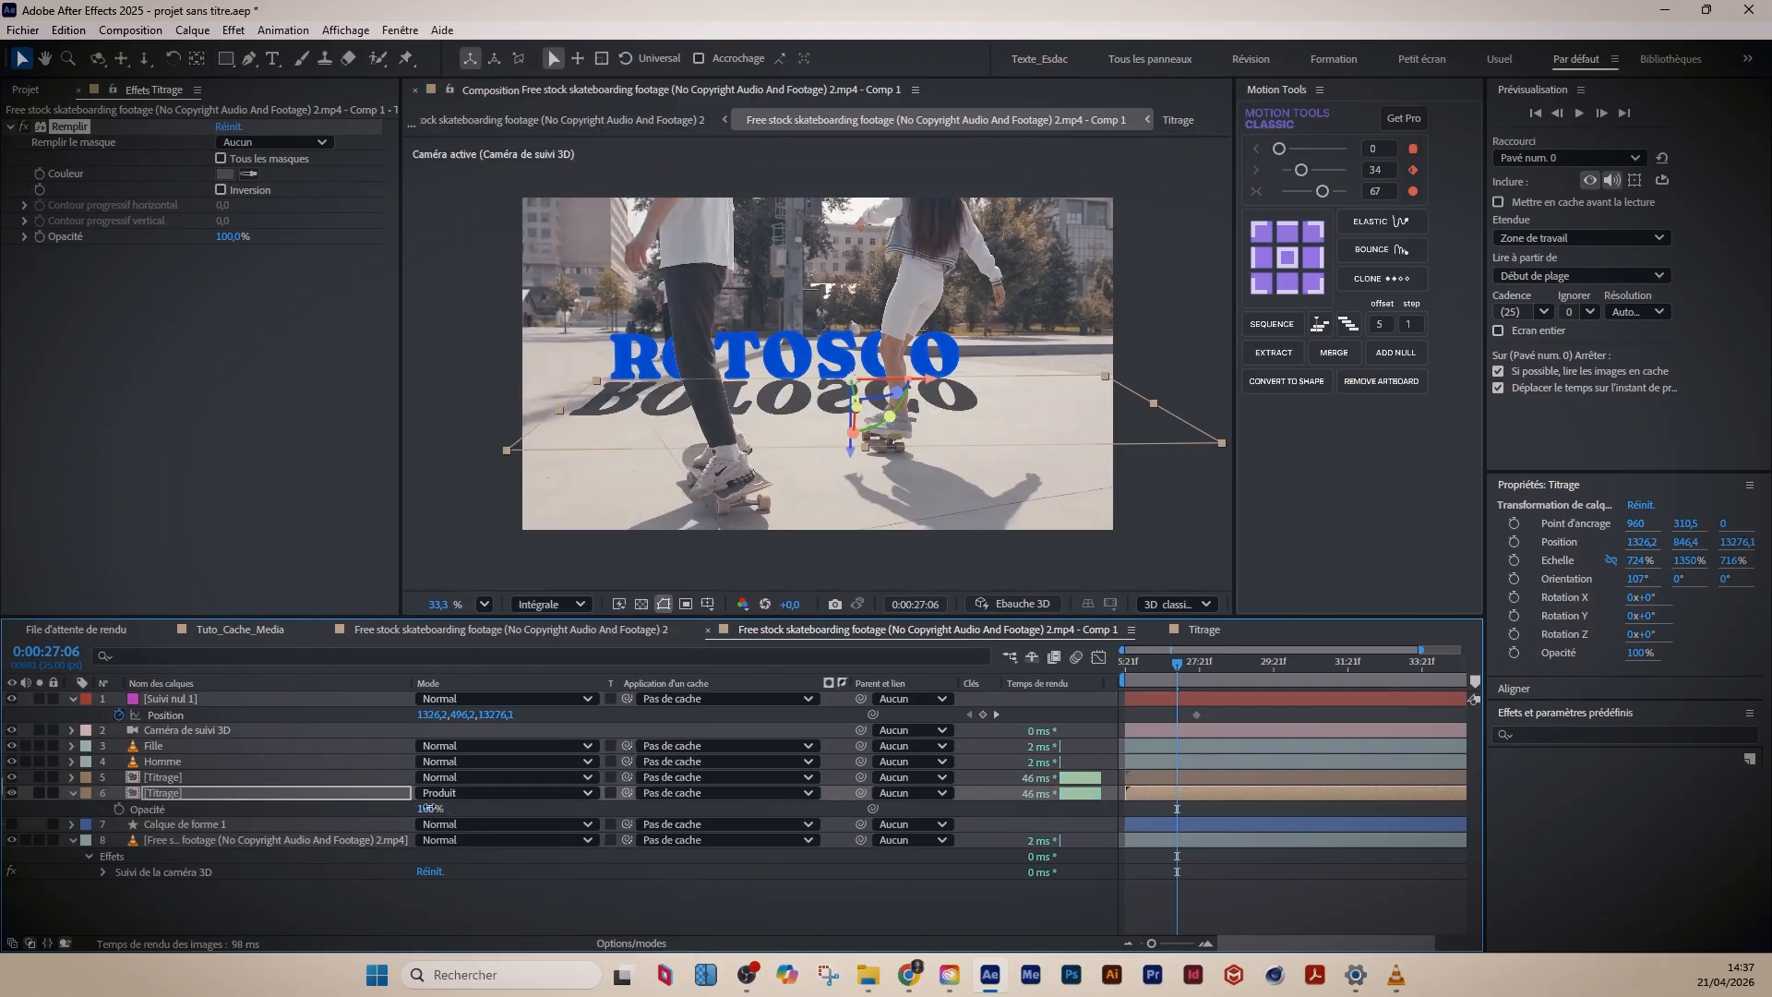
# - Reduce the lower Titrage copy's opacity to 35%, judging the shadow at 0:00:29:23
pyautogui.moveTo(429, 808); pyautogui.dragTo(404, 819)
pyautogui.click(910, 903)
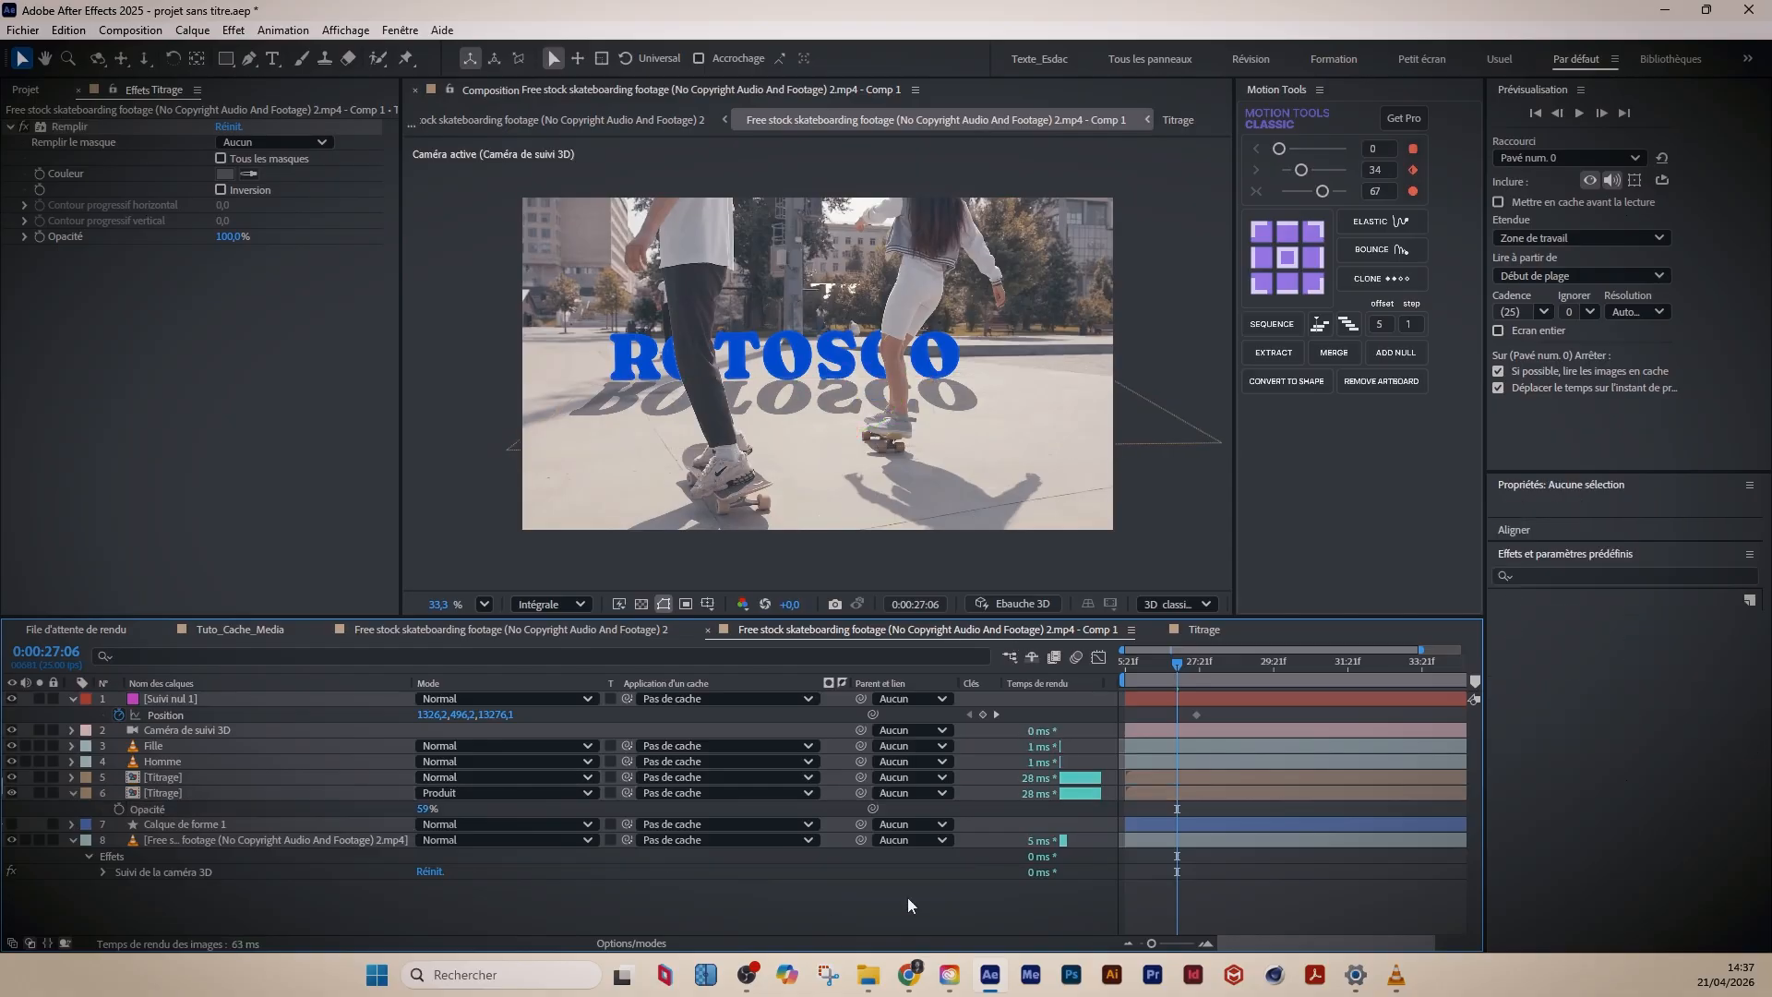
pyautogui.moveTo(1206, 673); pyautogui.dragTo(1277, 668)
pyautogui.moveTo(427, 808); pyautogui.dragTo(407, 812)
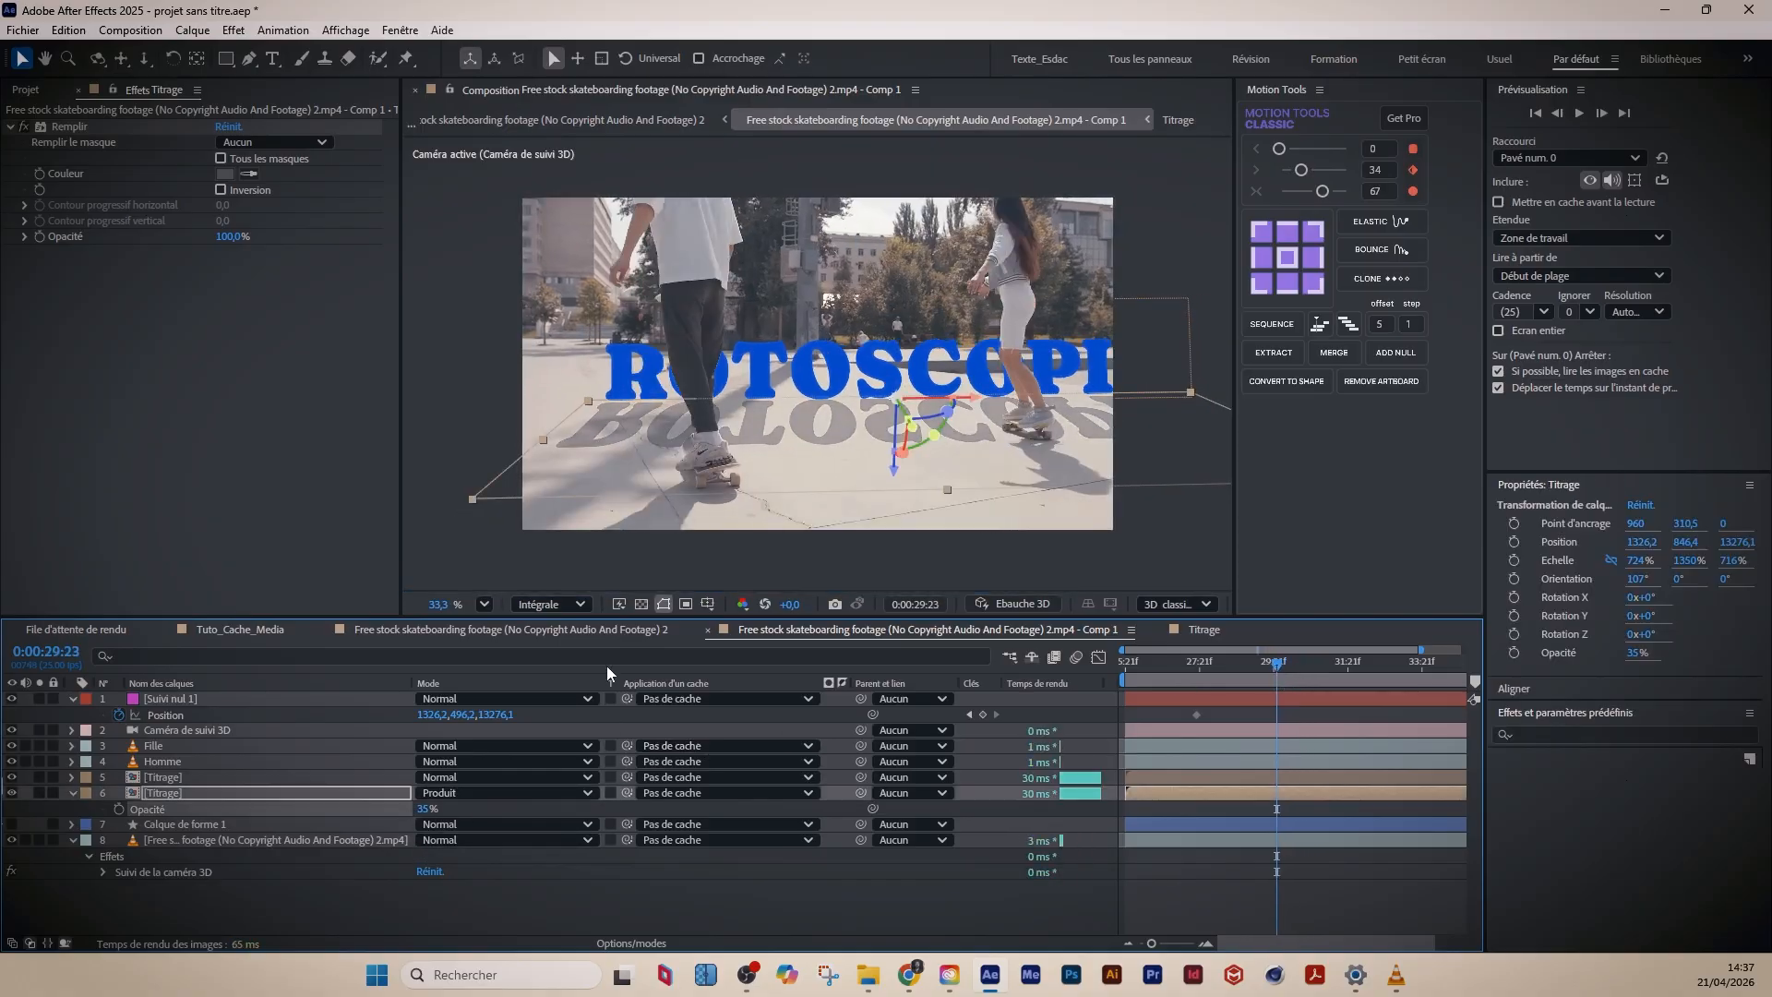
# - Lower the upper Titrage layer to a Y Position of about 888.5, keeping its blue fill colour
pyautogui.click(159, 777)
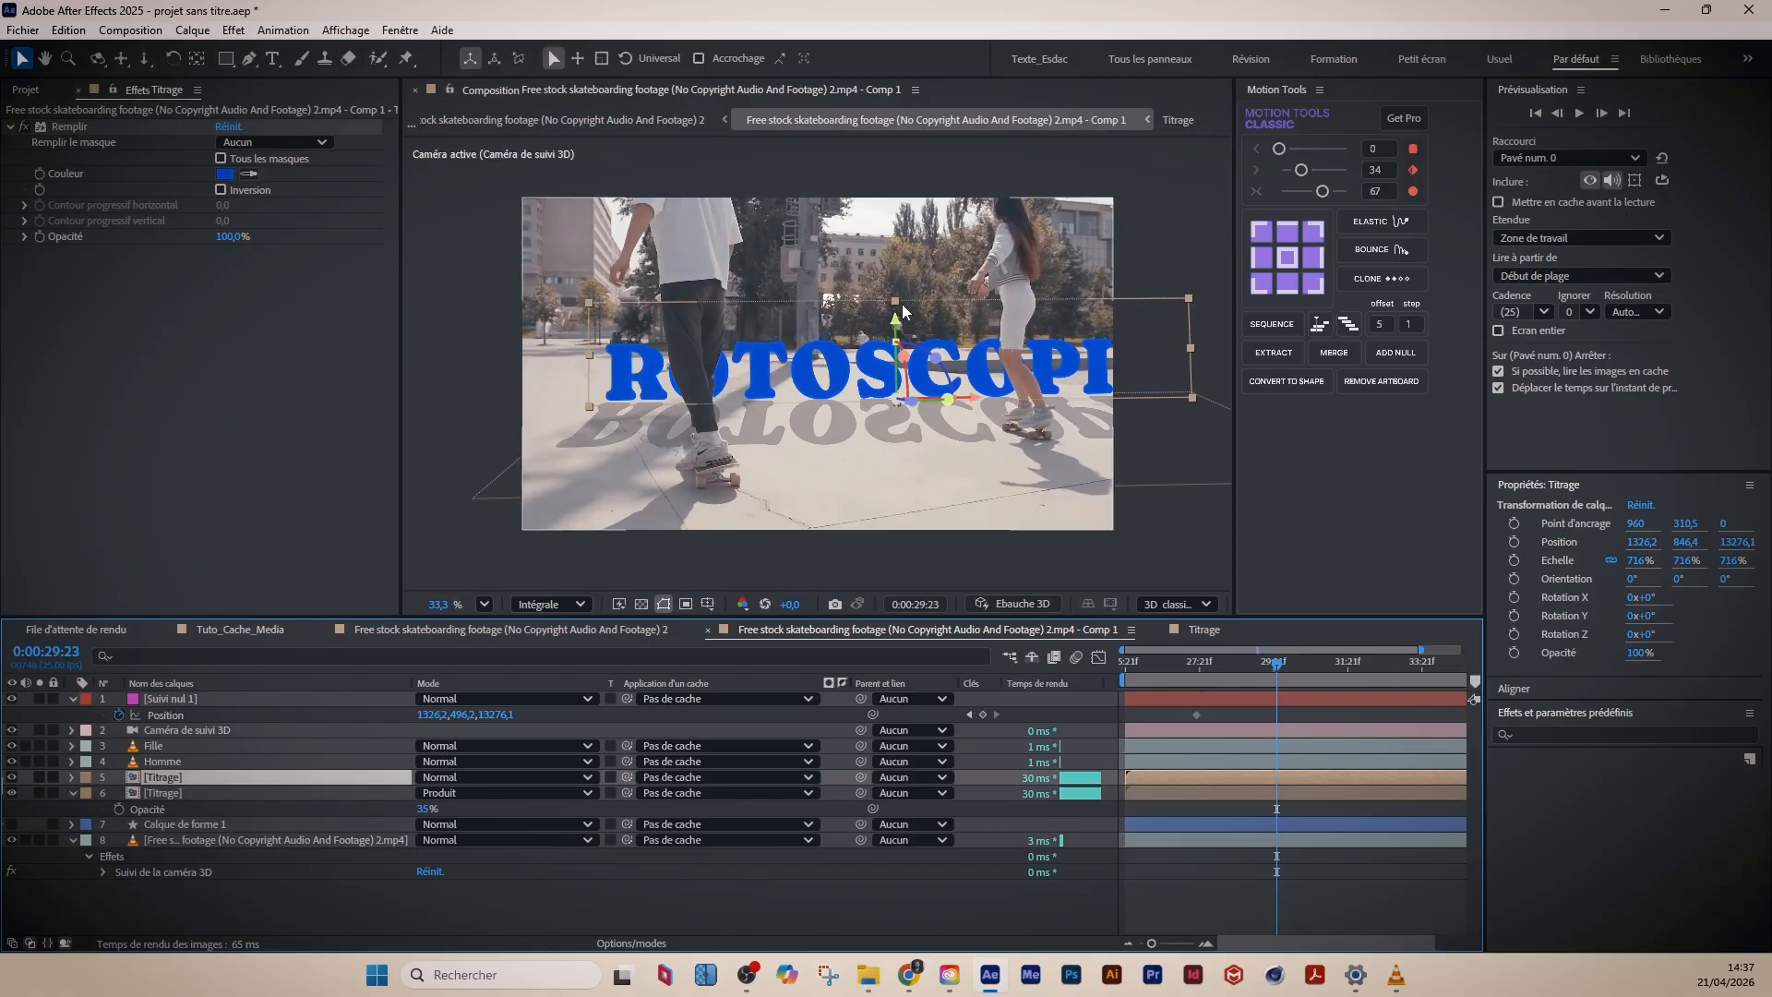
pyautogui.moveTo(895, 320); pyautogui.dragTo(896, 326)
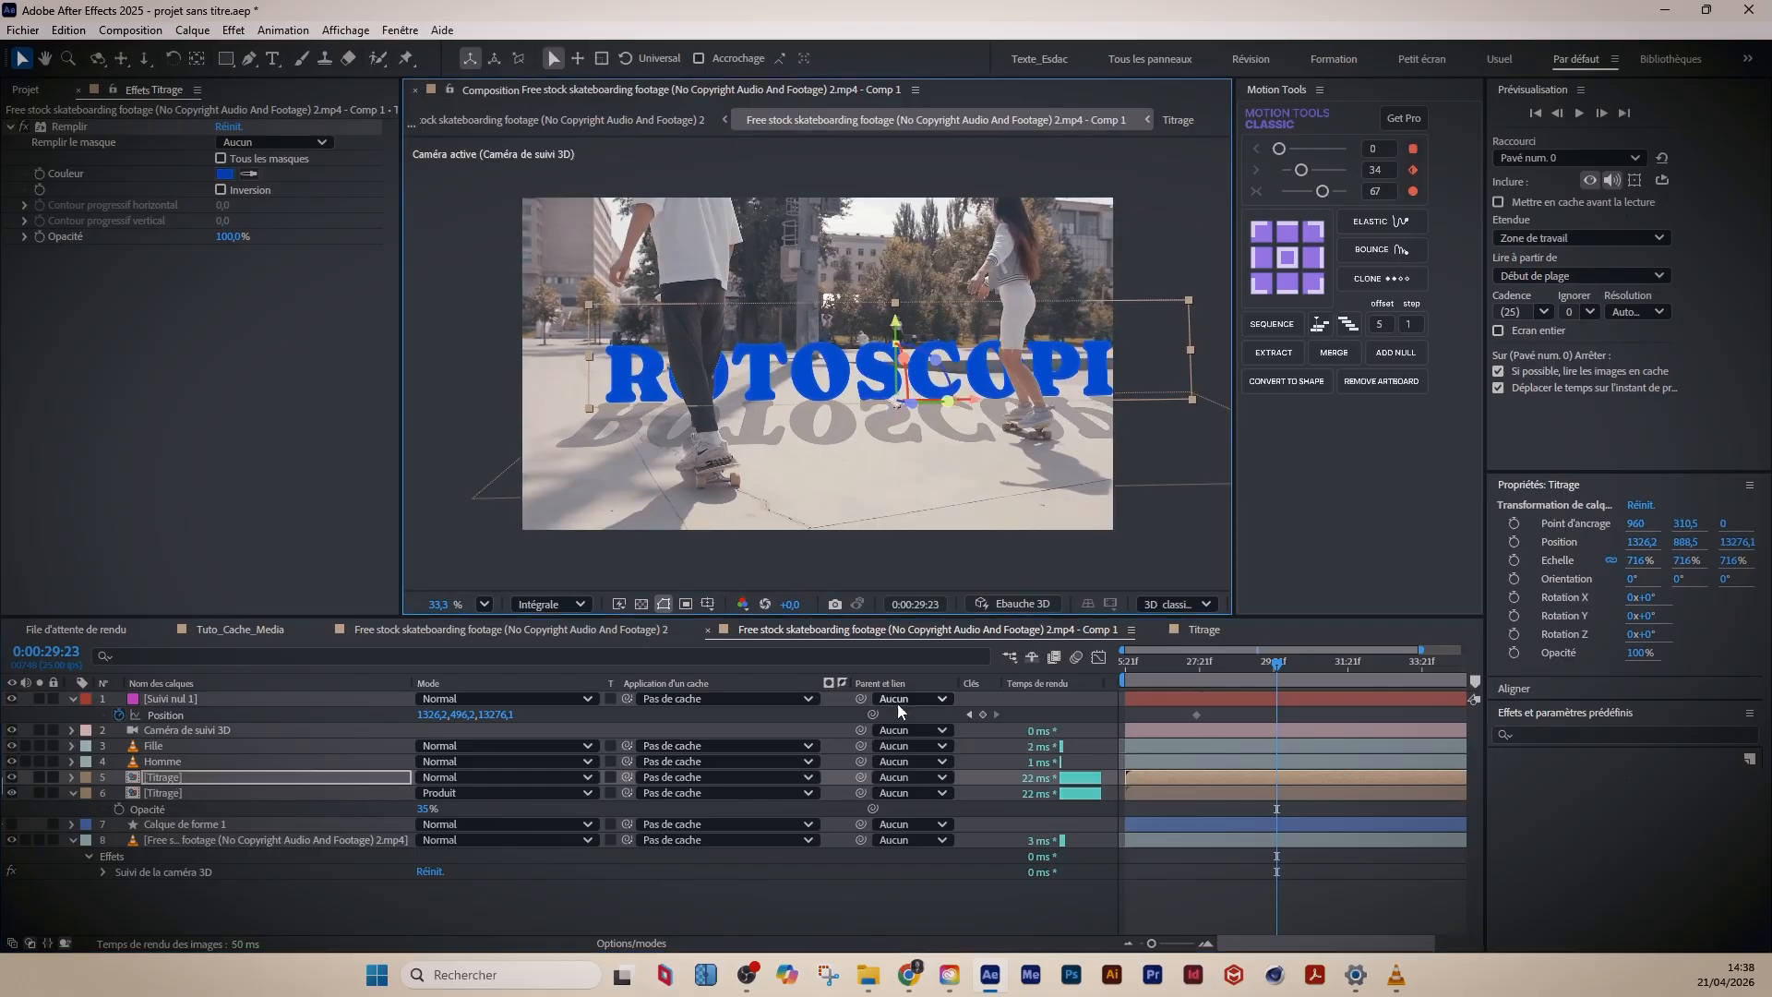
pyautogui.click(225, 173)
pyautogui.click(1090, 376)
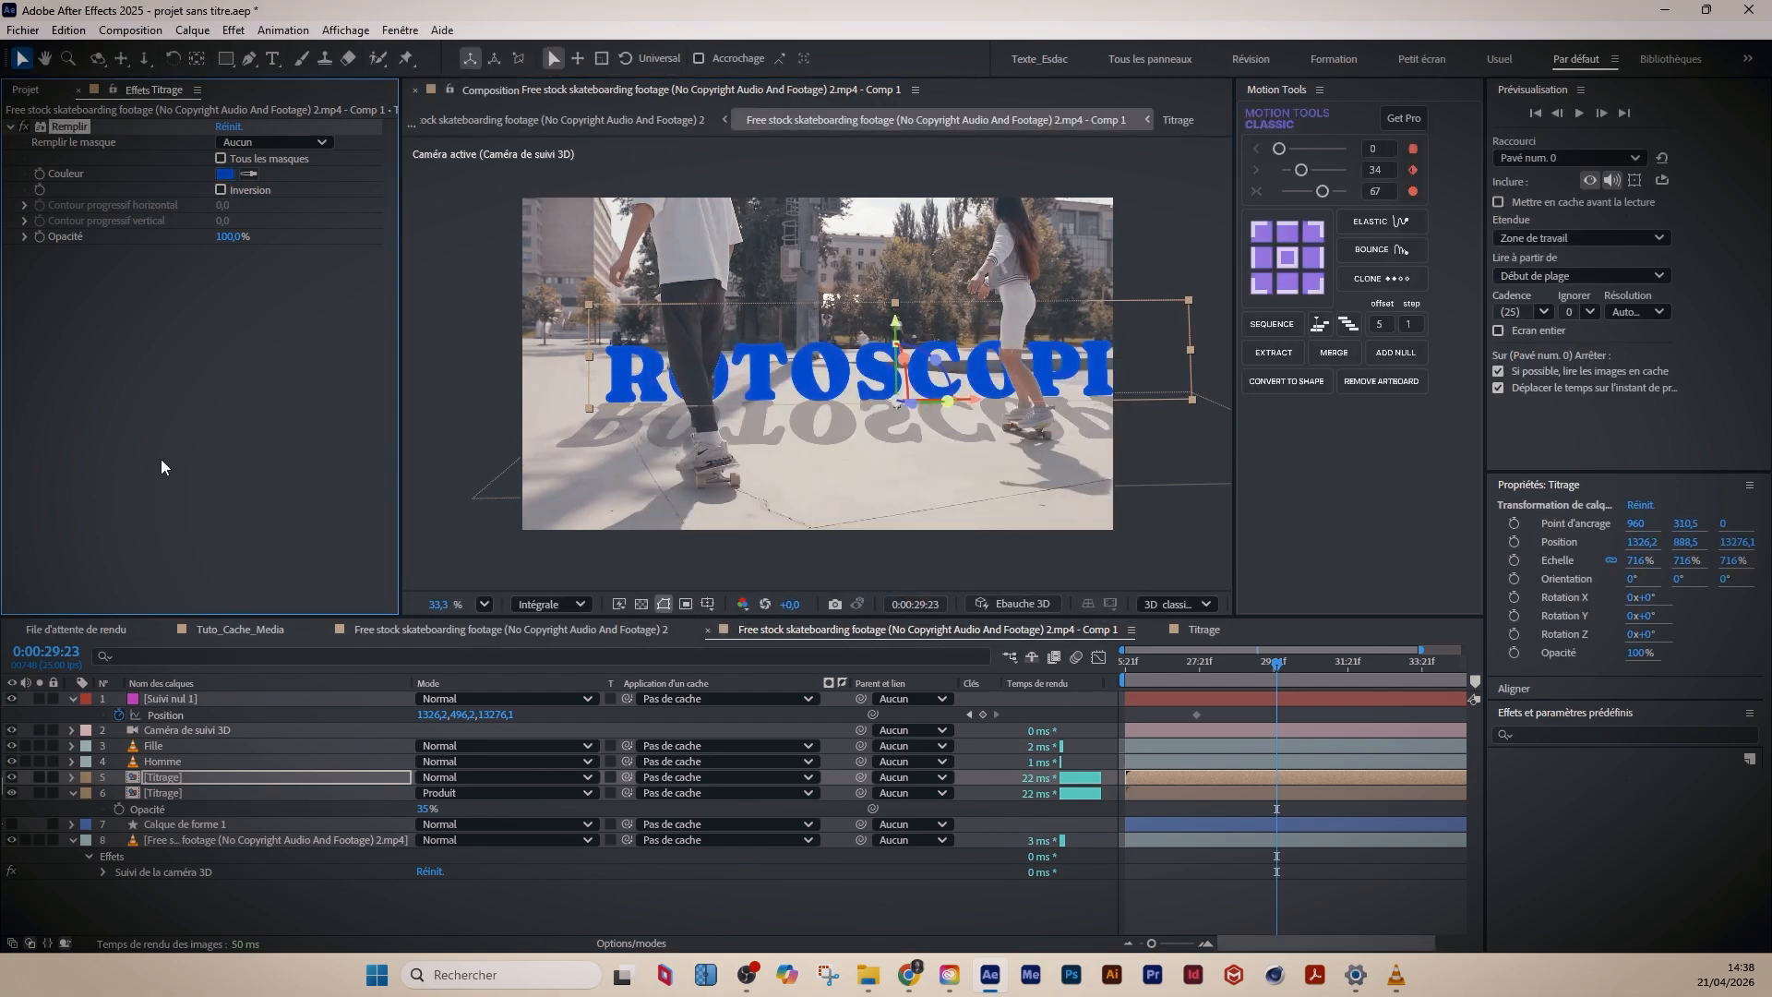
# - Add an Ombre interne layer style to the upper Titrage layer
pyautogui.rightClick(163, 777)
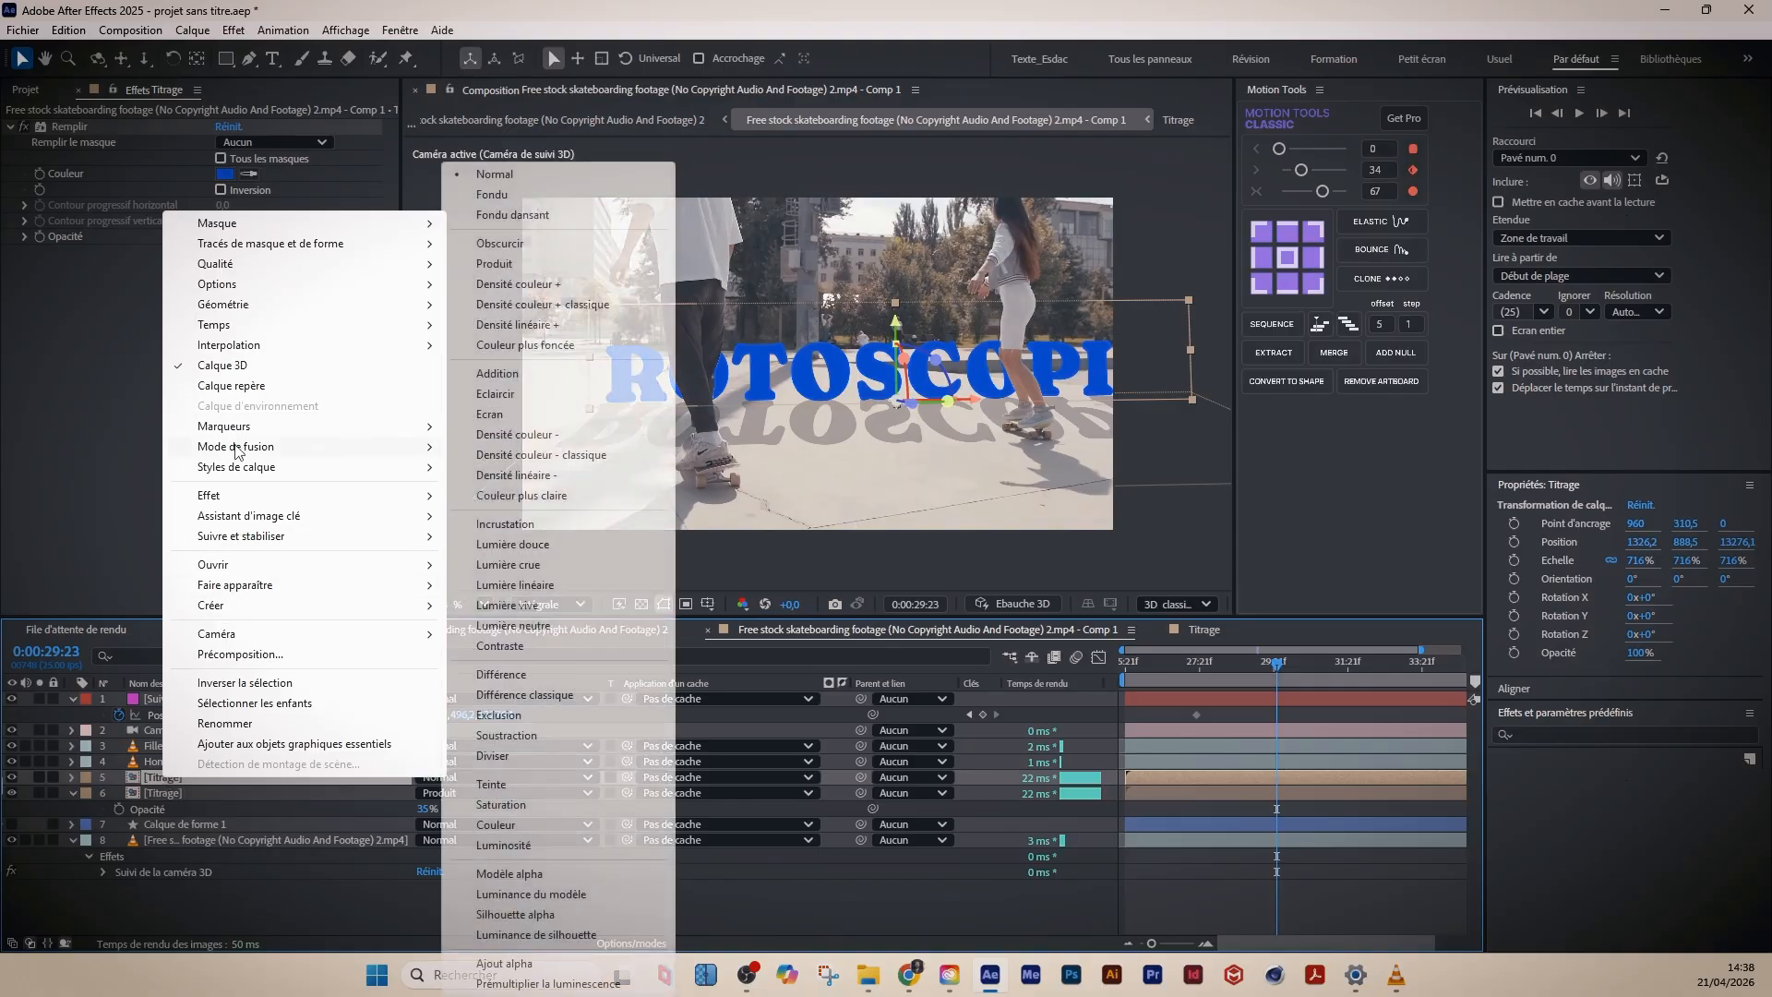
pyautogui.moveTo(238, 469)
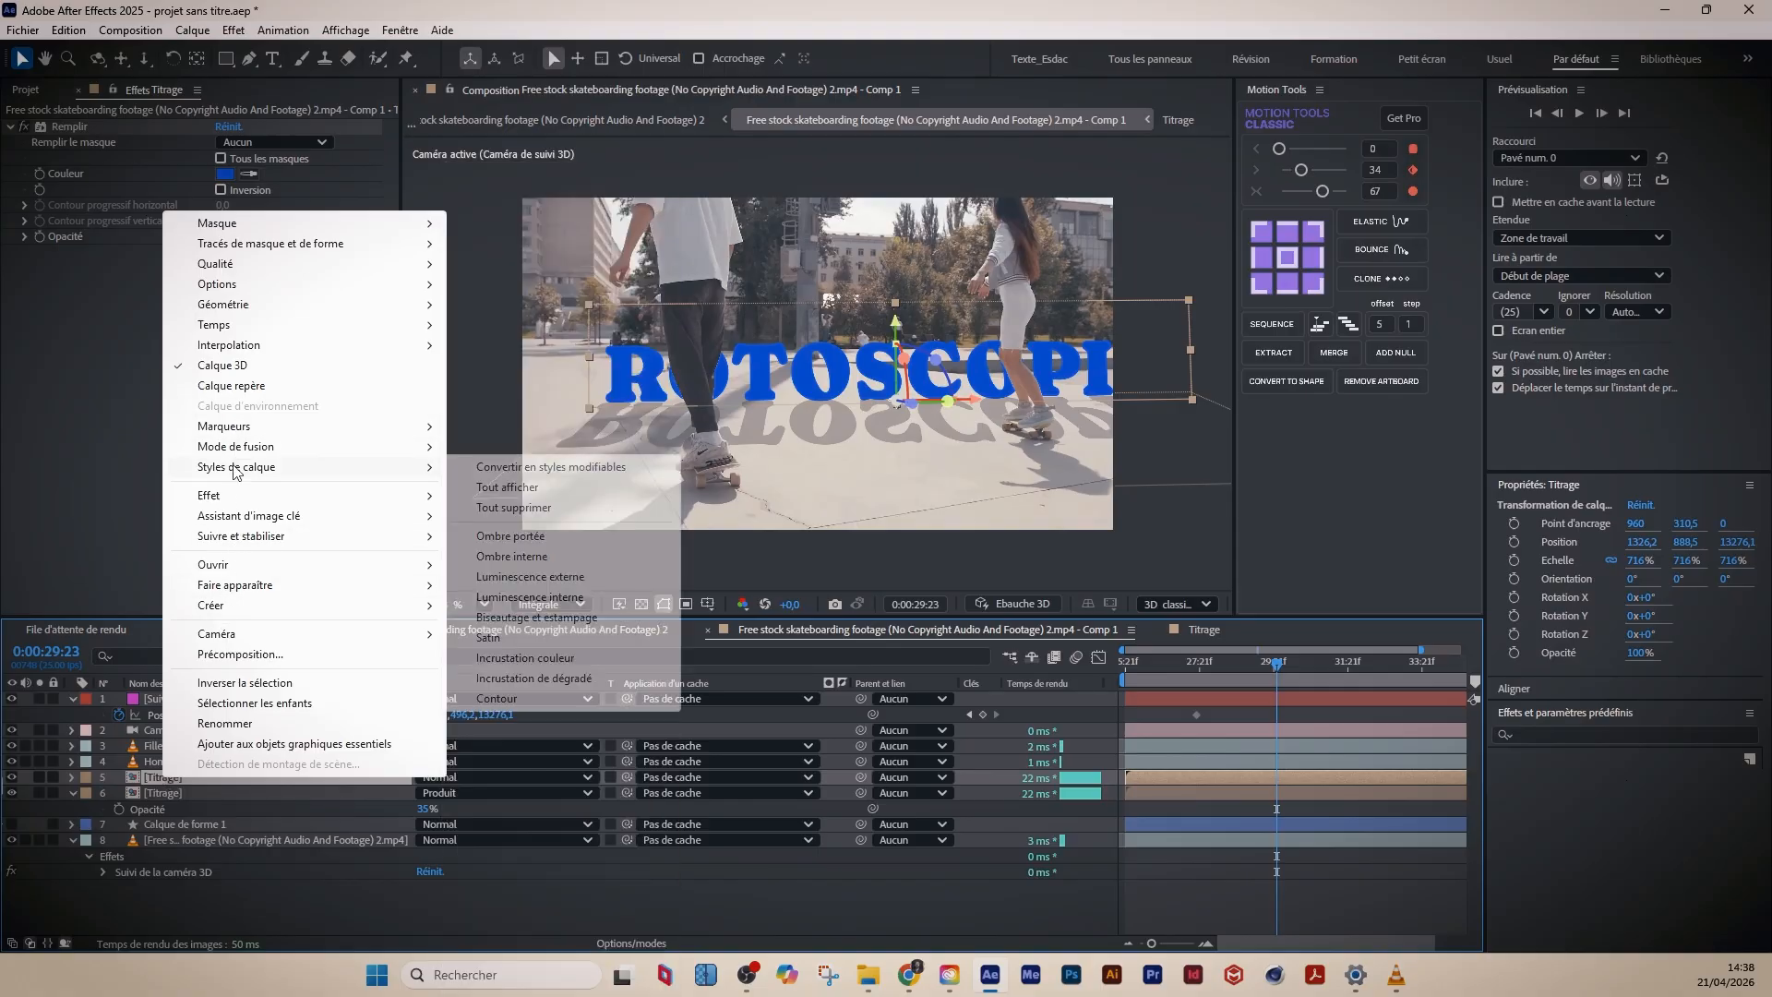
pyautogui.click(520, 558)
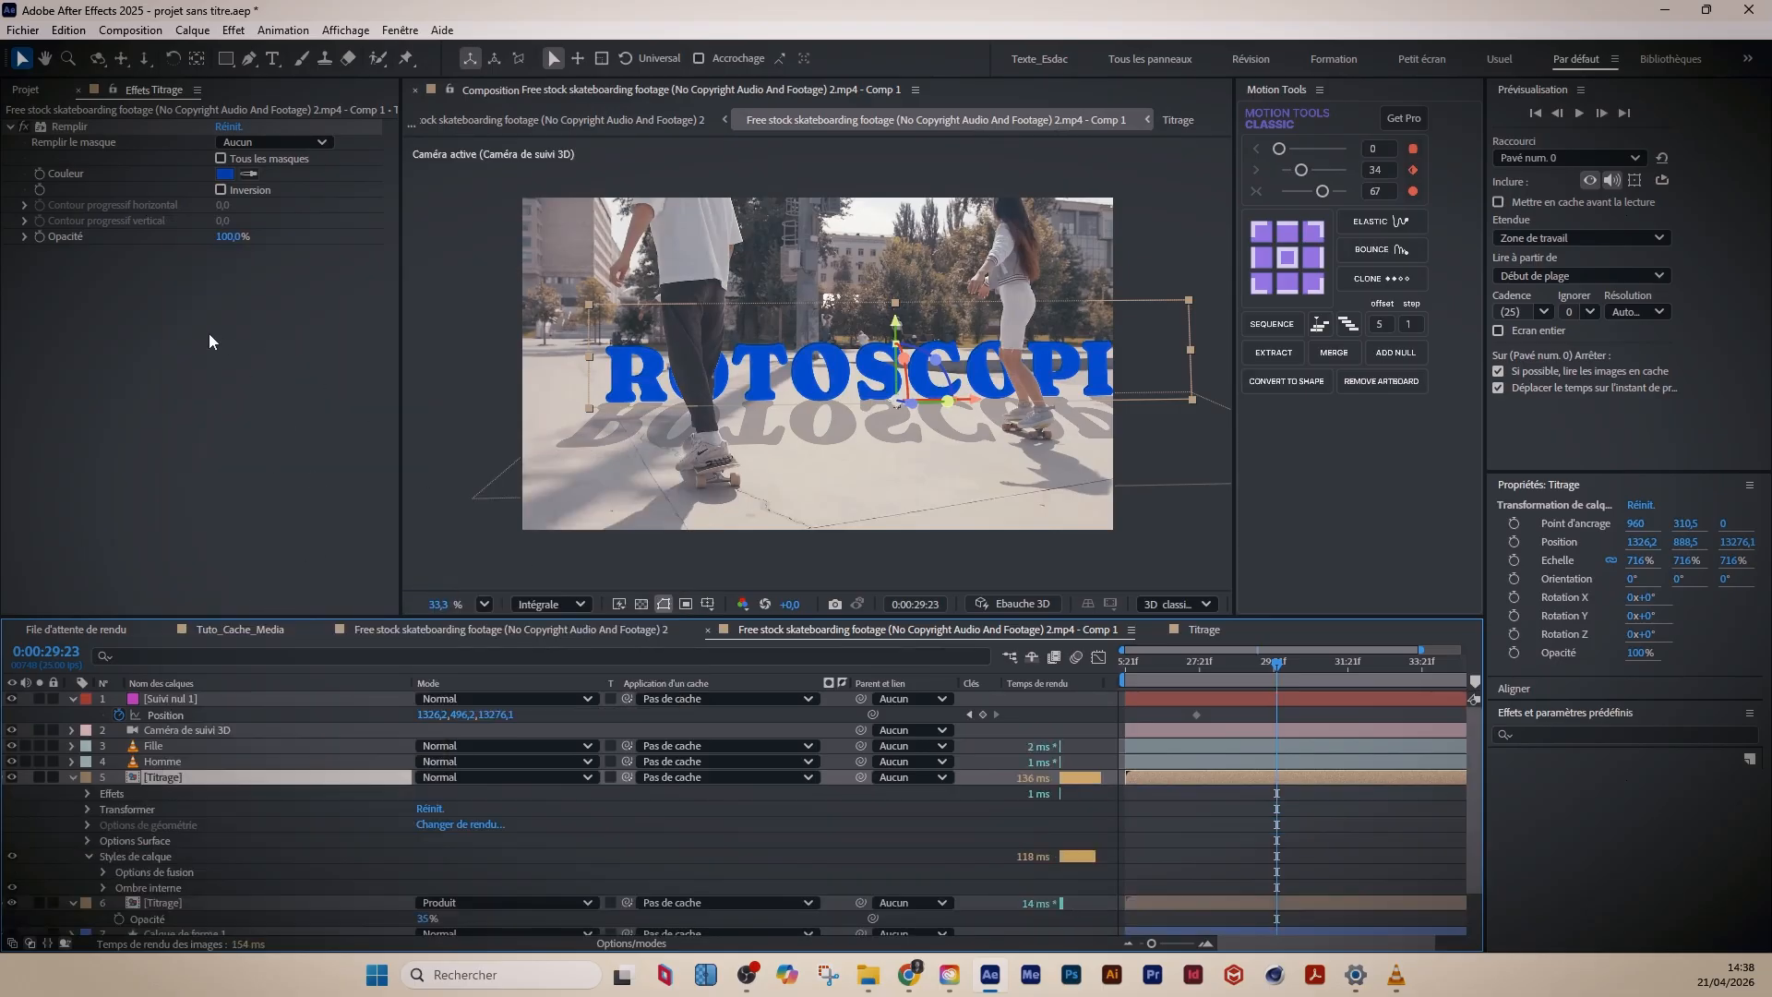
# - Set the Ombre interne style to white FFFFFF, Normal blending, 64% opacity and an angle of 1x+78°
pyautogui.click(101, 886)
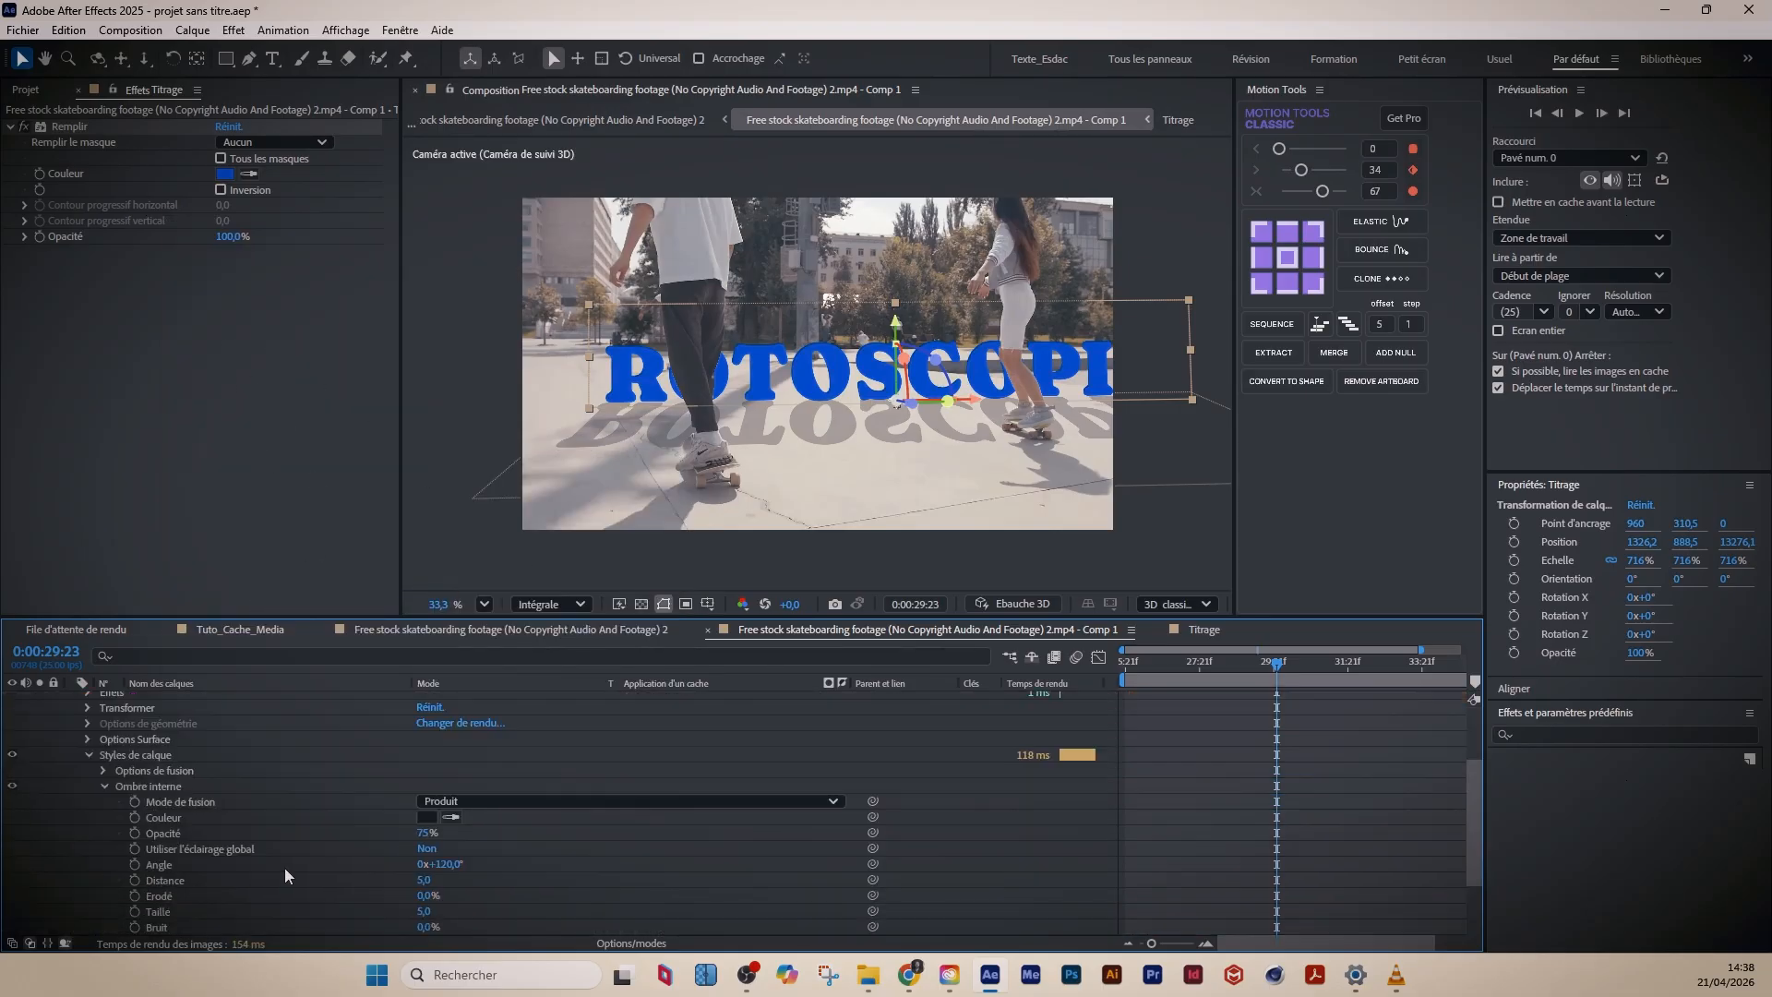
pyautogui.click(427, 818)
pyautogui.click(661, 371)
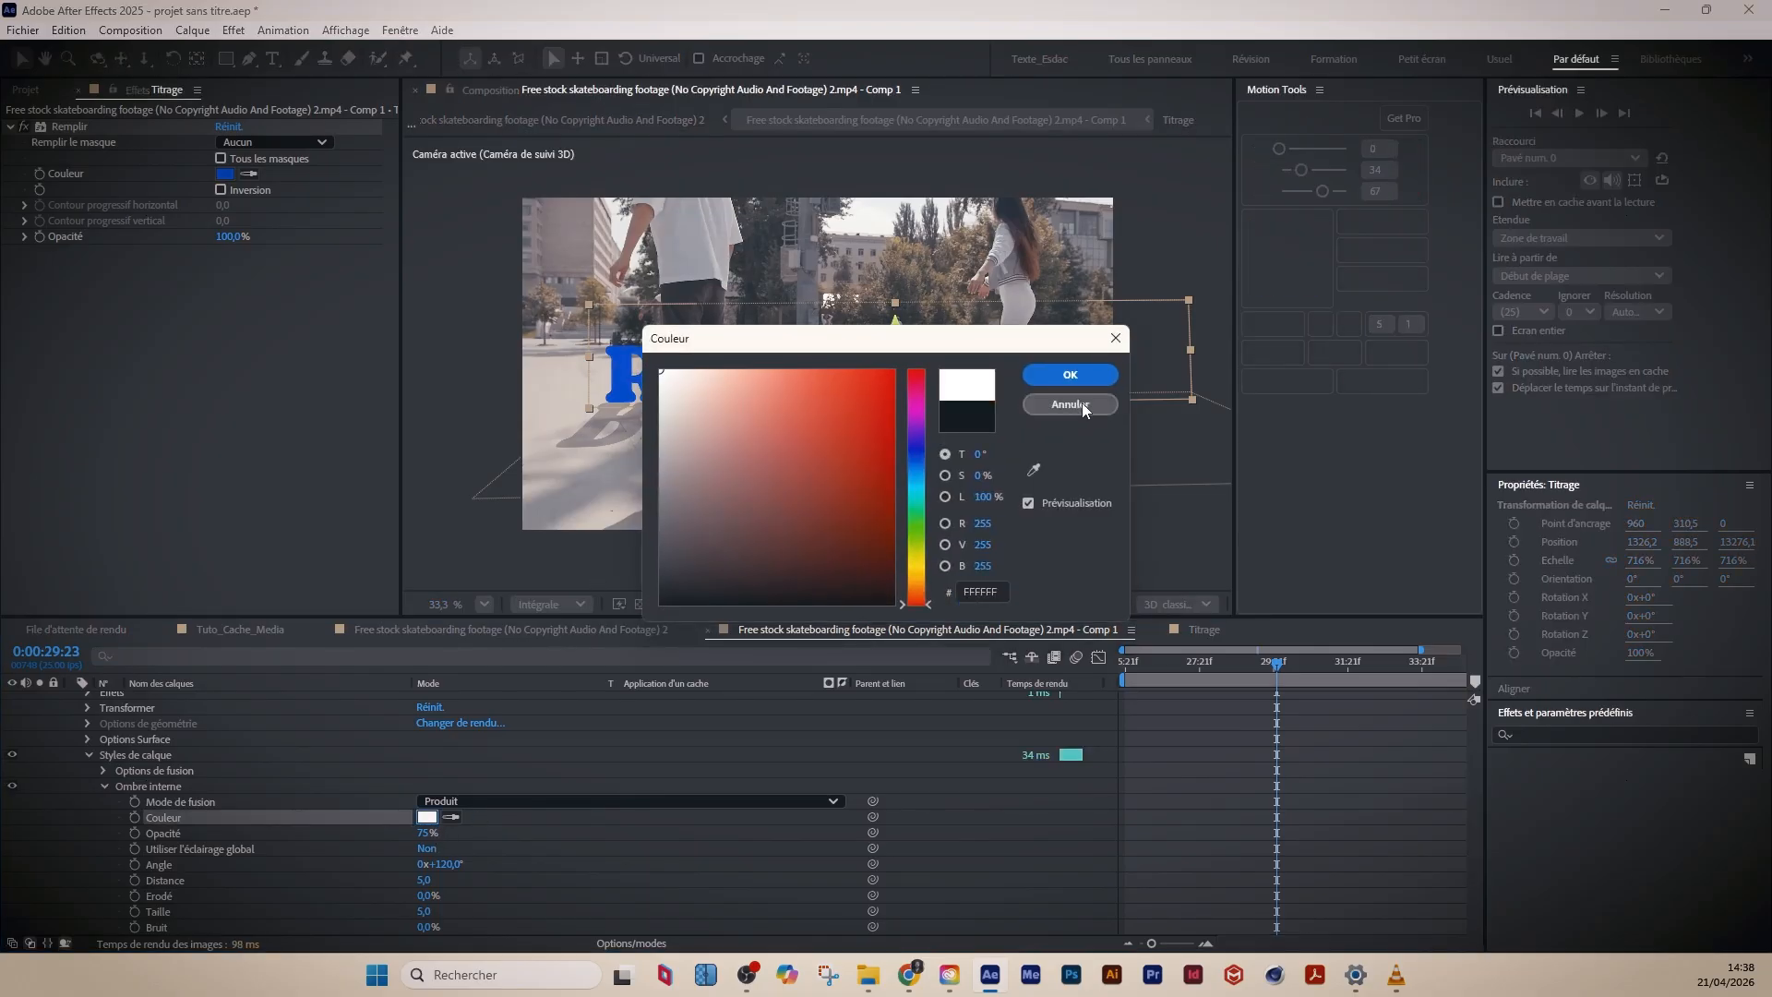
pyautogui.click(1070, 374)
pyautogui.click(489, 801)
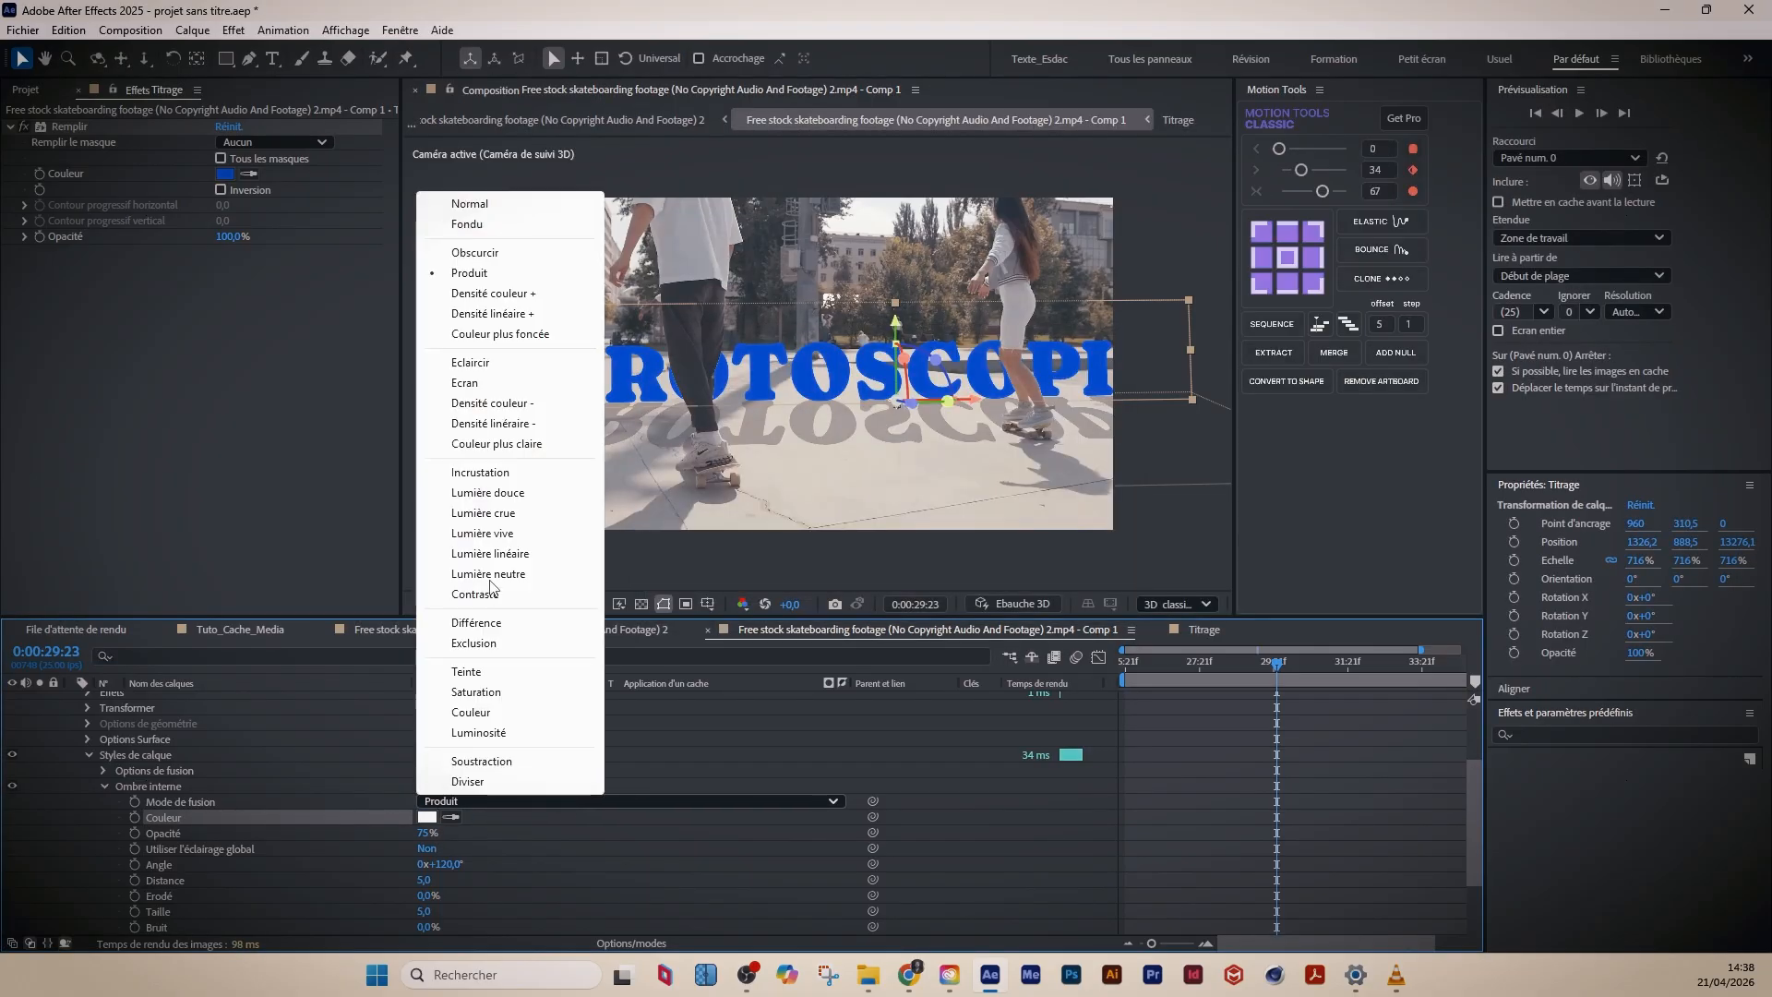
pyautogui.click(470, 204)
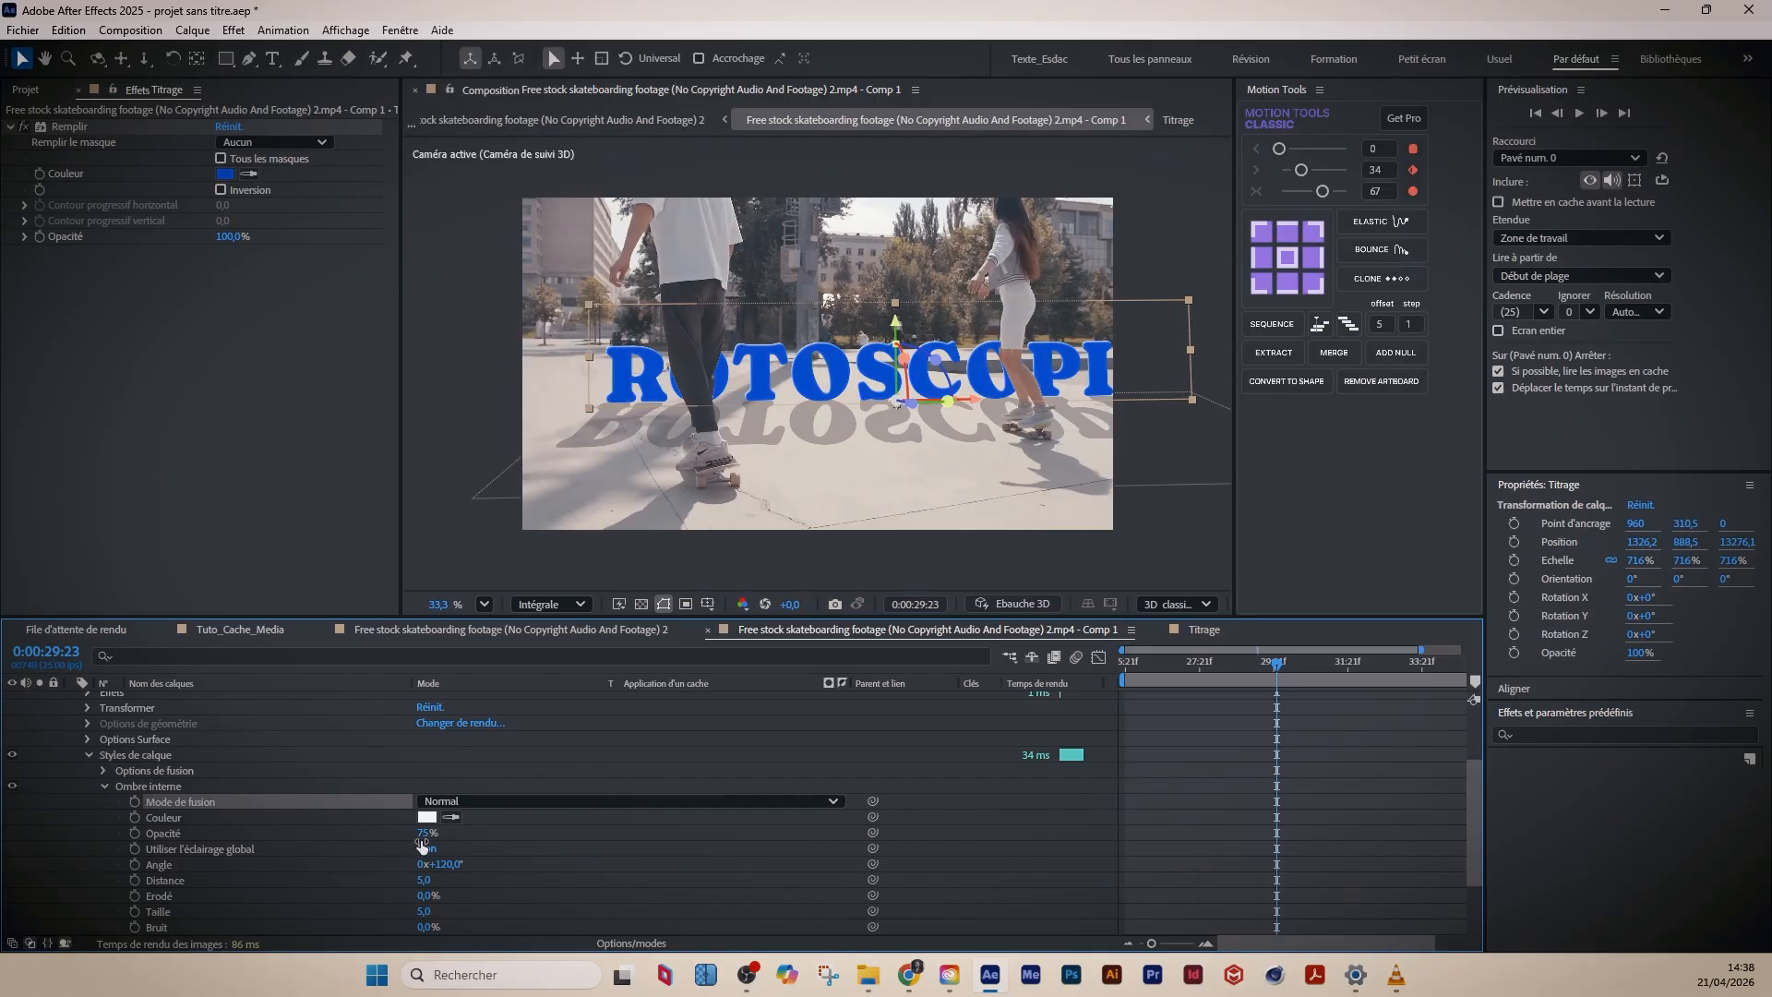
pyautogui.moveTo(424, 835)
pyautogui.mouseDown()
pyautogui.moveTo(484, 865)
pyautogui.moveTo(748, 857)
pyautogui.moveTo(736, 868)
pyautogui.mouseUp()
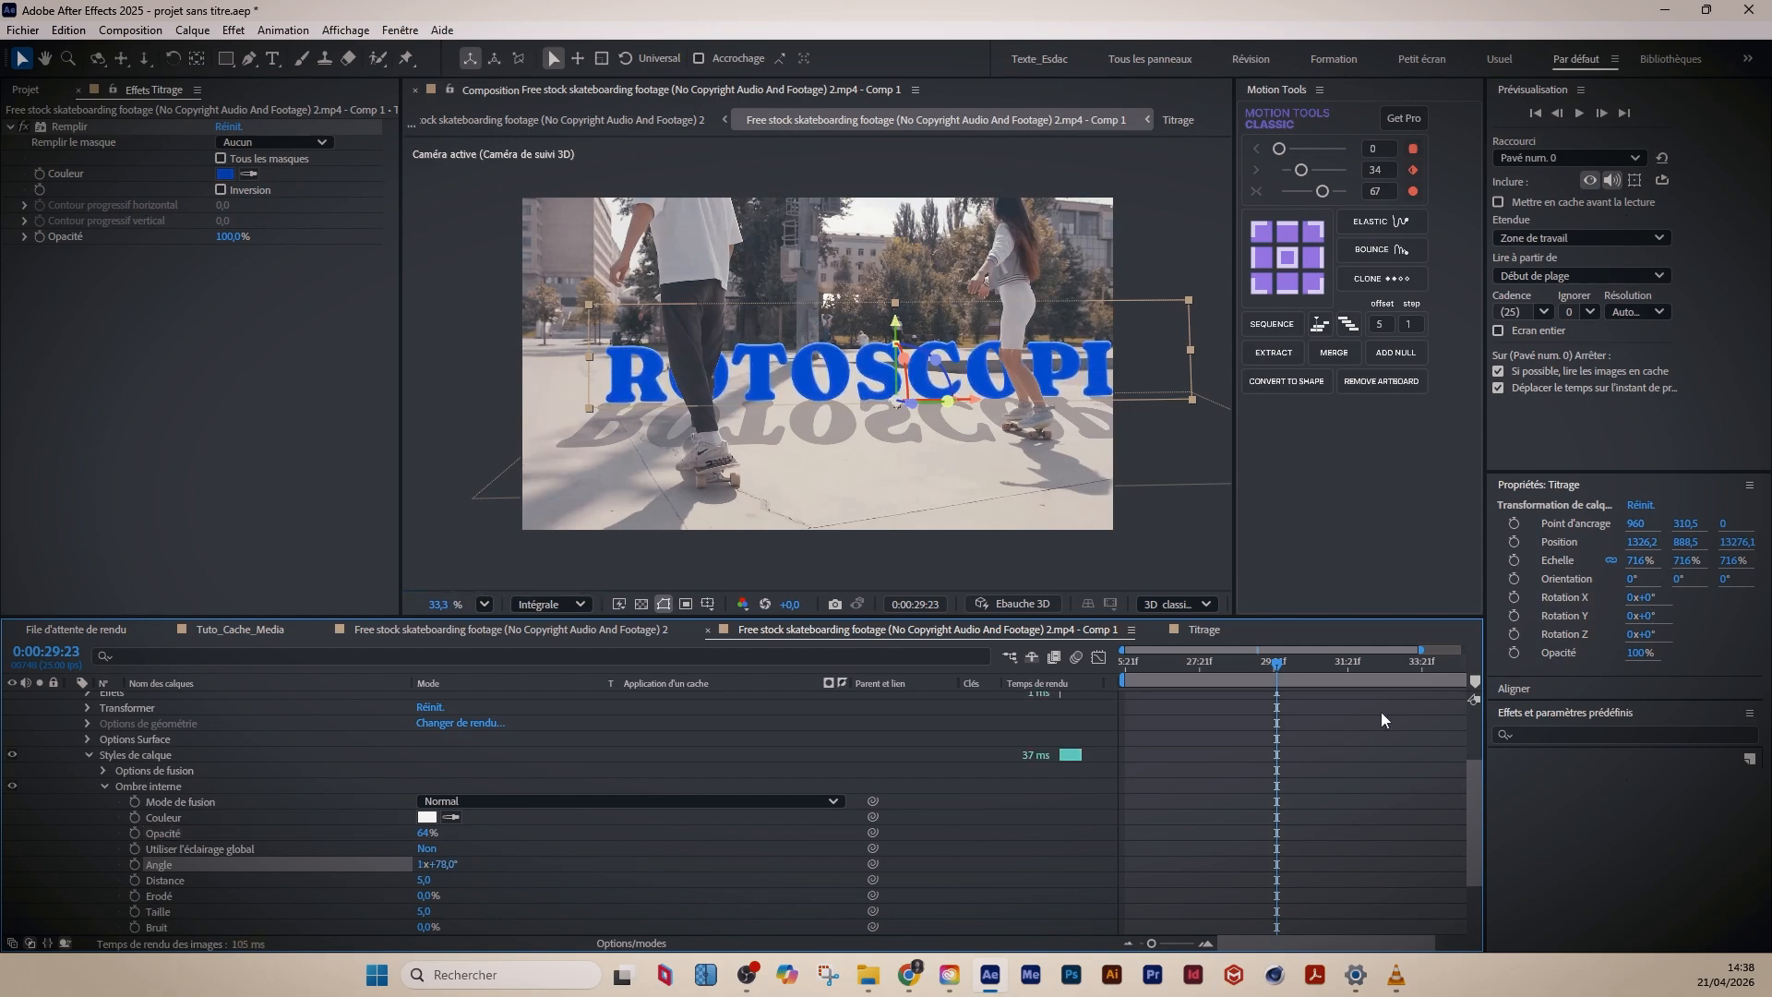
pyautogui.moveTo(1218, 663); pyautogui.dragTo(1274, 666)
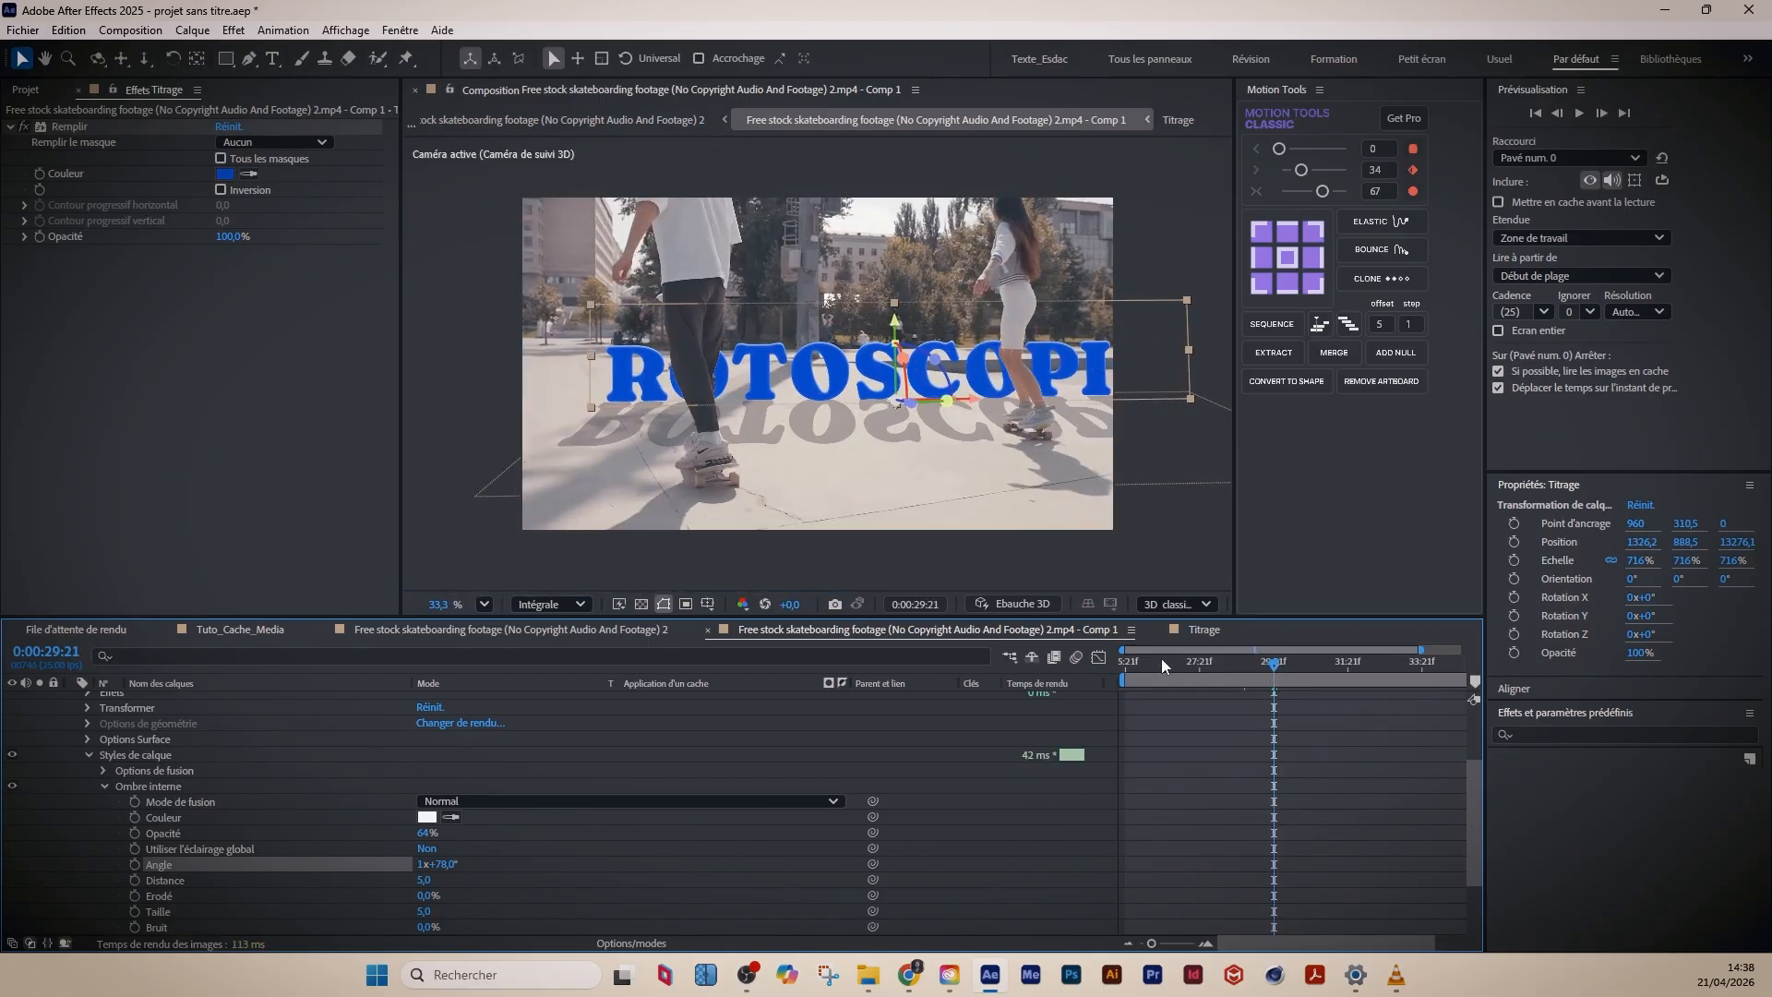
# - Change the upper Titrage layer's Remplir colour from a sampled scene tone to a golden yellow, about C9A032
pyautogui.click(229, 175)
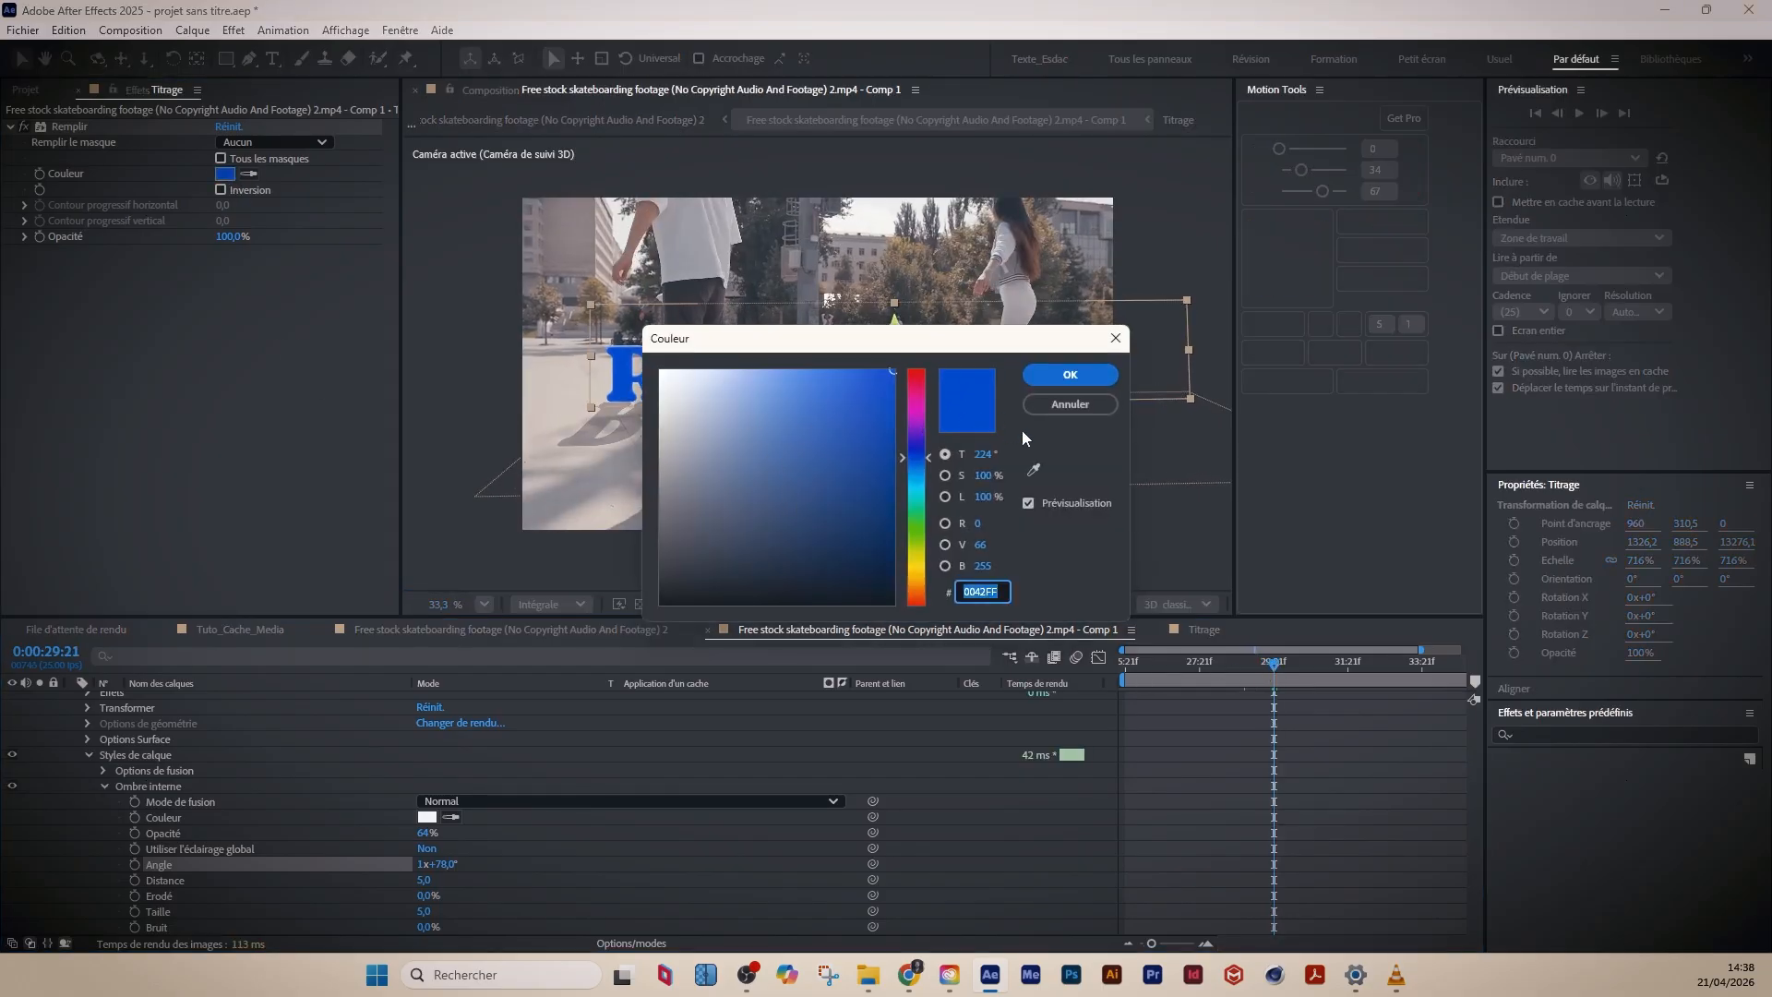
pyautogui.click(1033, 470)
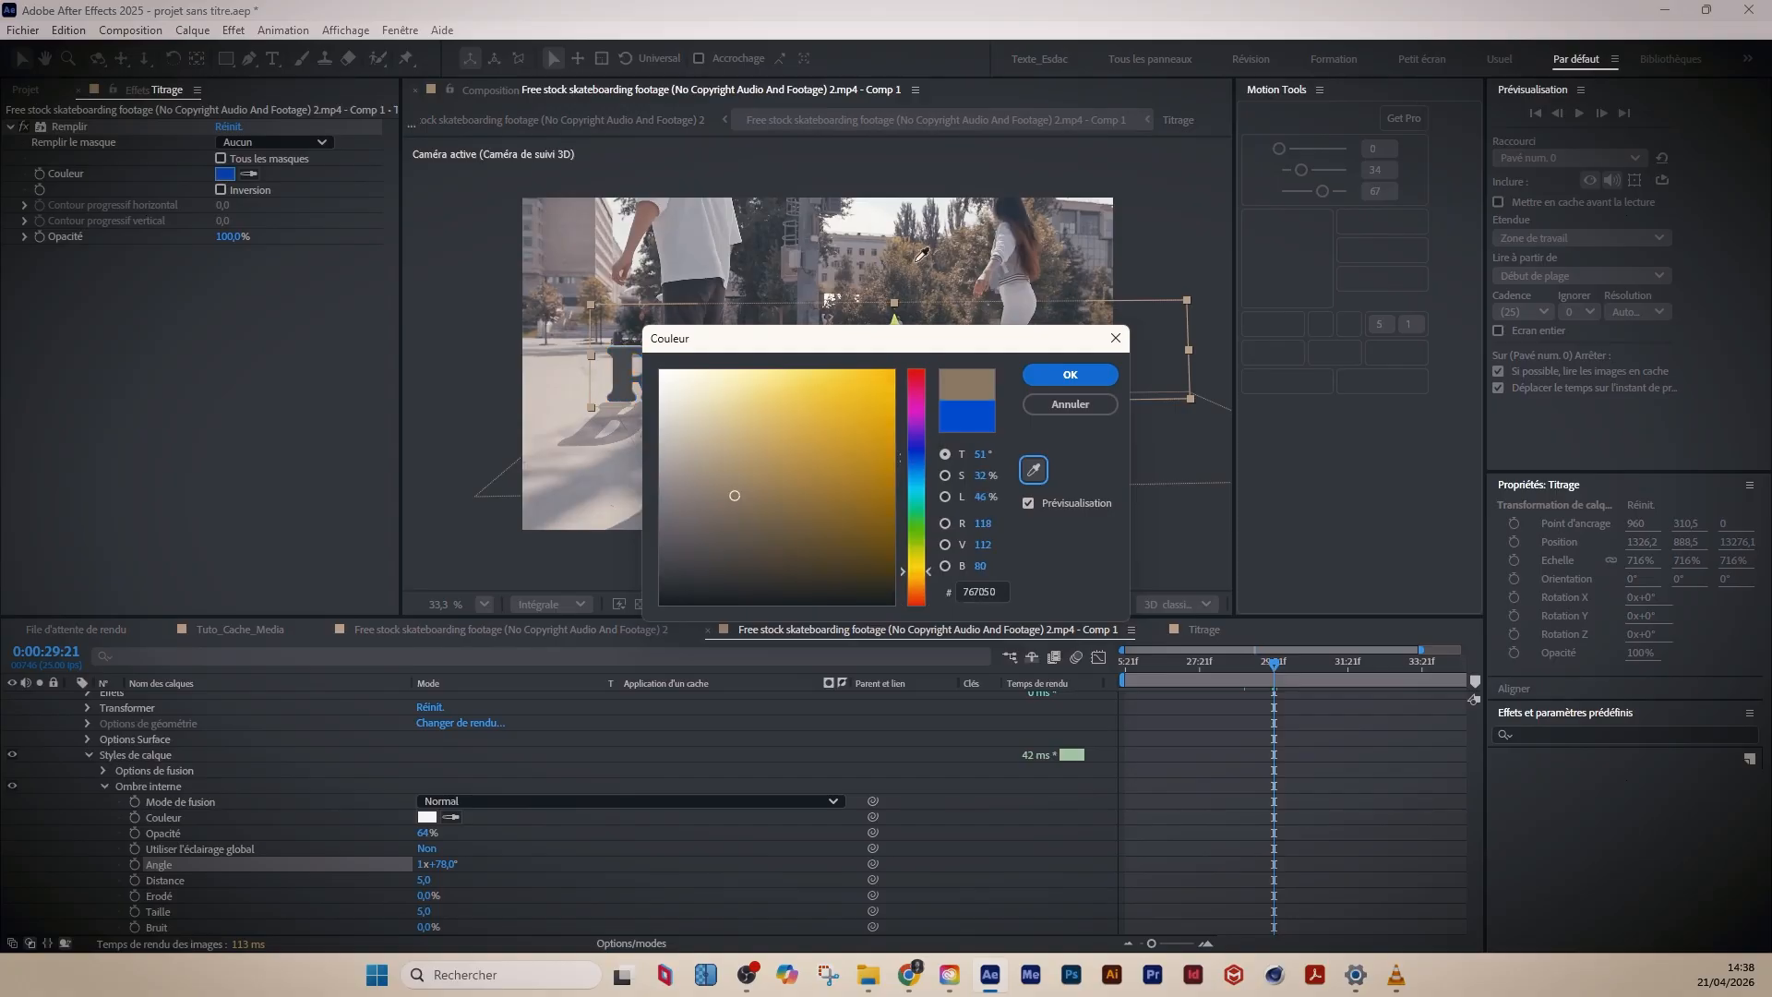
pyautogui.click(920, 276)
pyautogui.moveTo(847, 444); pyautogui.dragTo(865, 411)
pyautogui.moveTo(833, 339)
pyautogui.mouseDown()
pyautogui.moveTo(933, 341)
pyautogui.moveTo(1191, 293)
pyautogui.moveTo(1134, 315)
pyautogui.mouseUp()
pyautogui.moveTo(1128, 379)
pyautogui.mouseDown()
pyautogui.moveTo(1174, 385)
pyautogui.moveTo(1138, 388)
pyautogui.mouseUp()
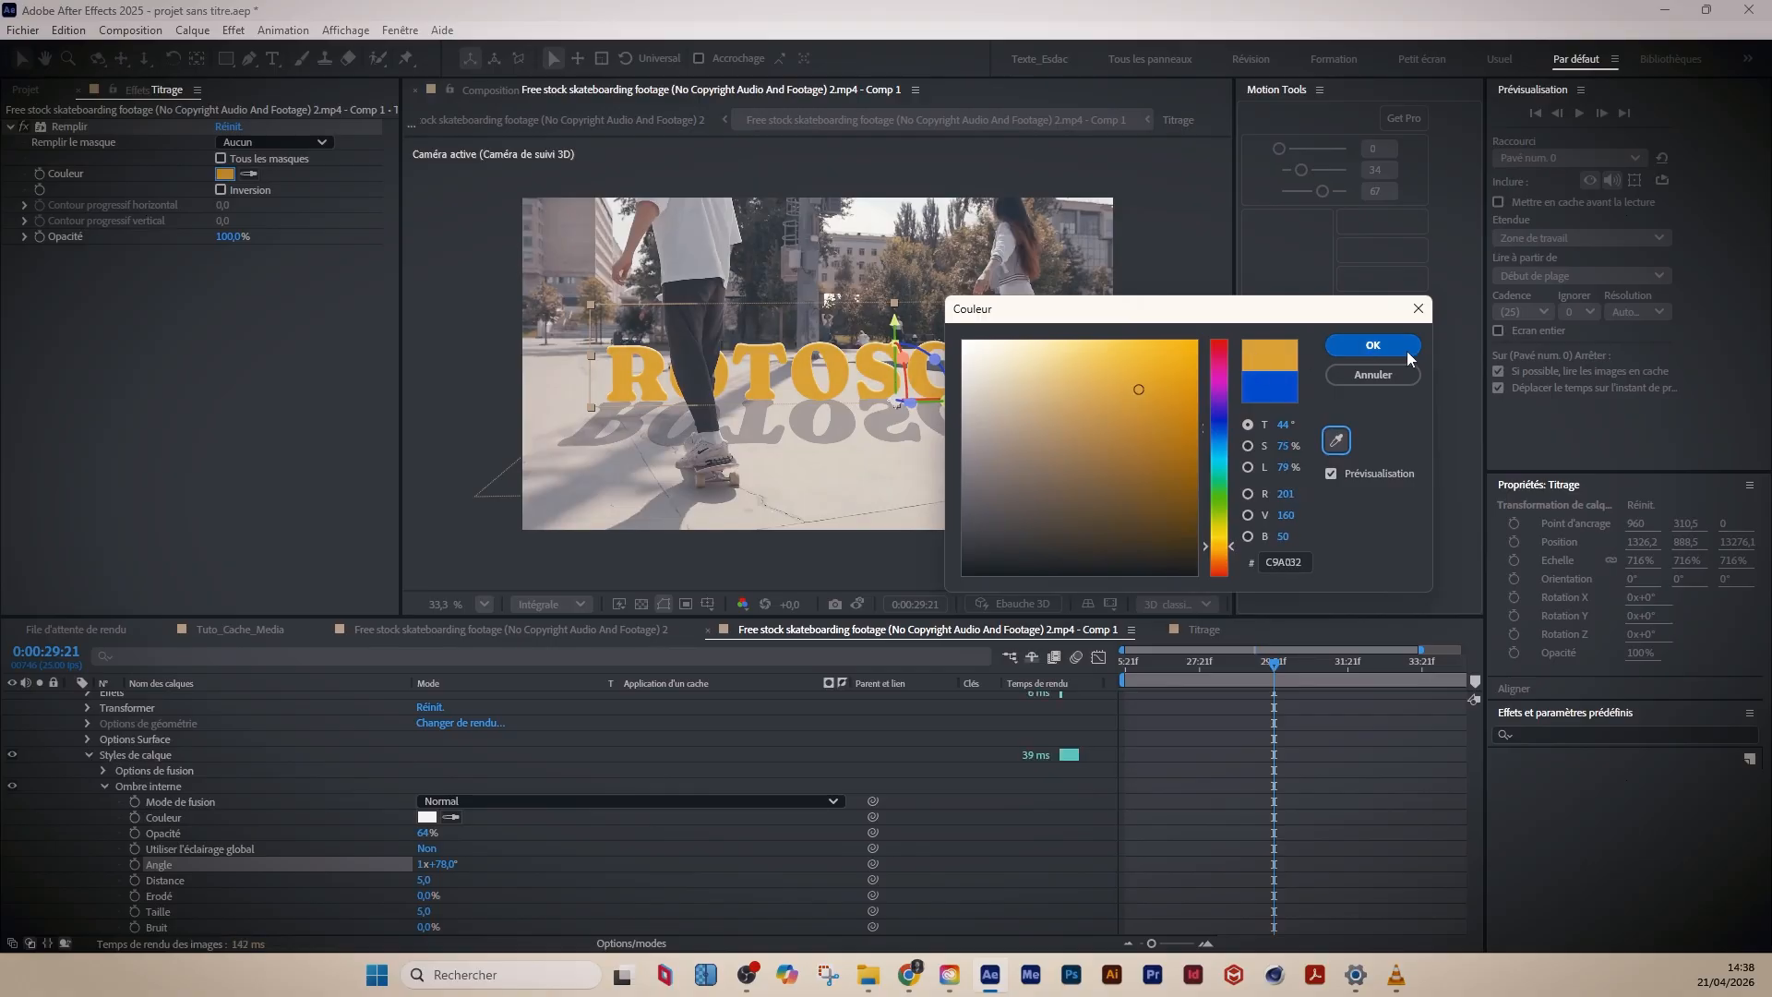
pyautogui.click(1403, 347)
# - Play back the composition from 0:00:25:24 to check the yellow title behind the skateboarders
pyautogui.click(882, 740)
pyautogui.moveTo(1274, 666); pyautogui.dragTo(1130, 673)
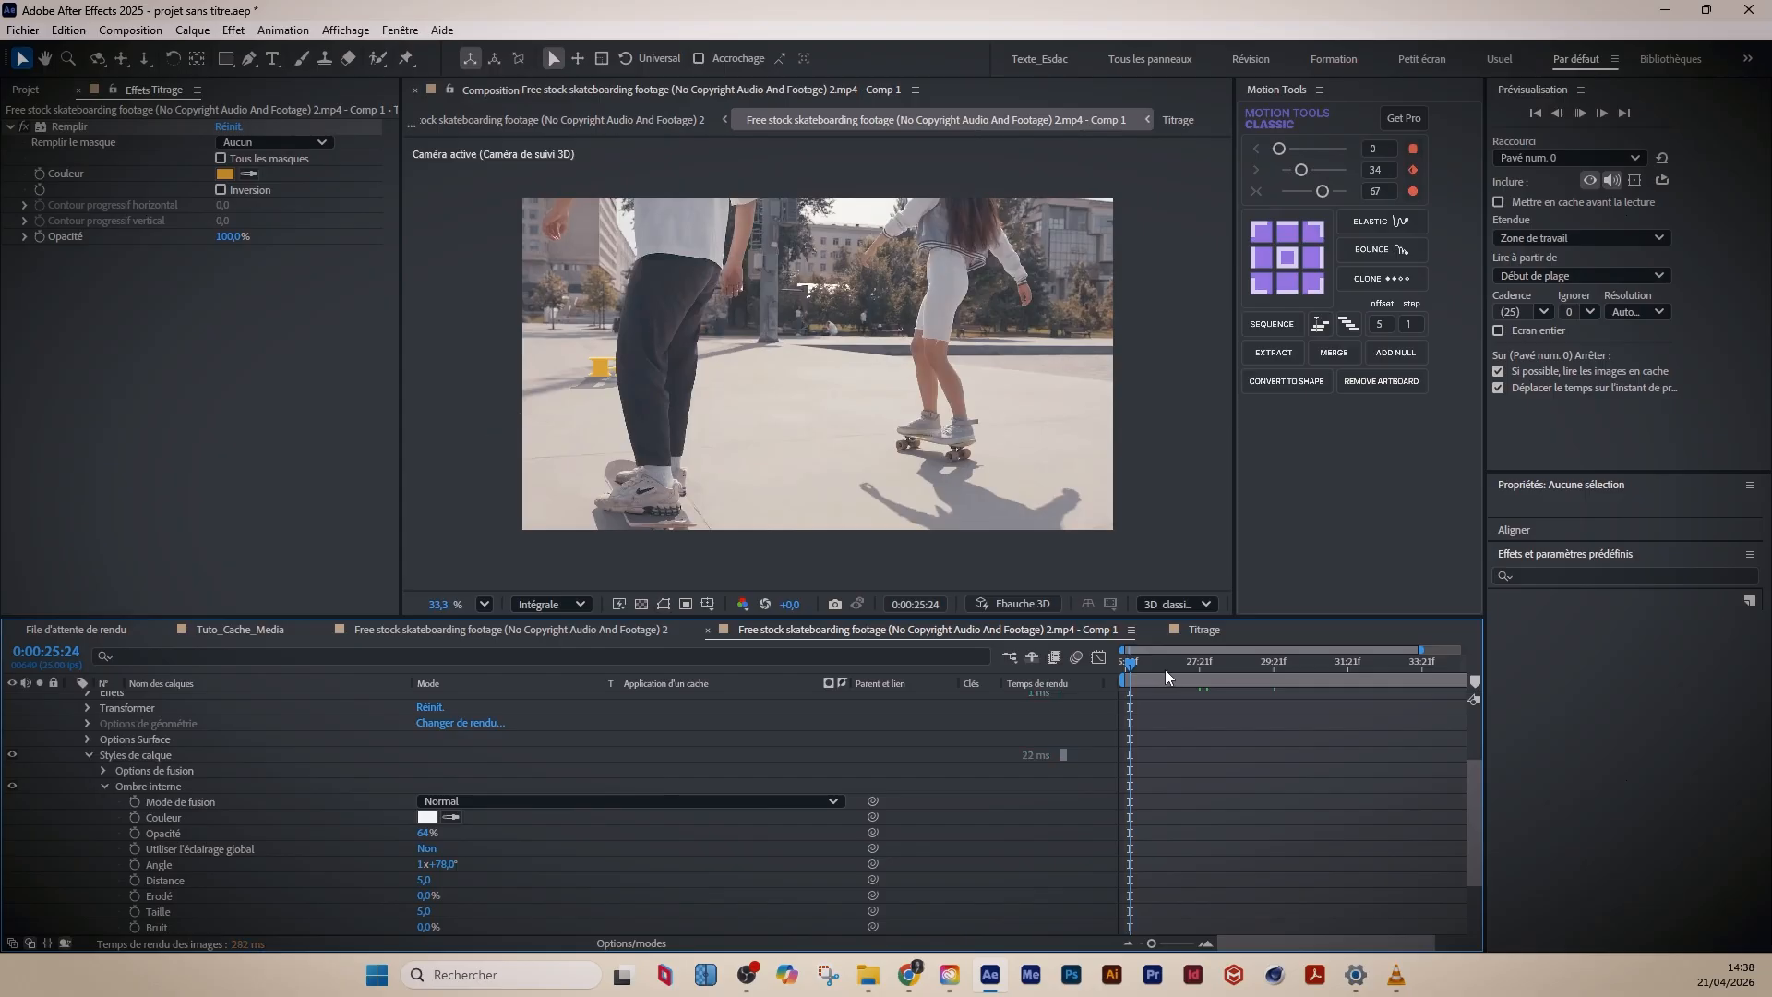
pyautogui.press('space')
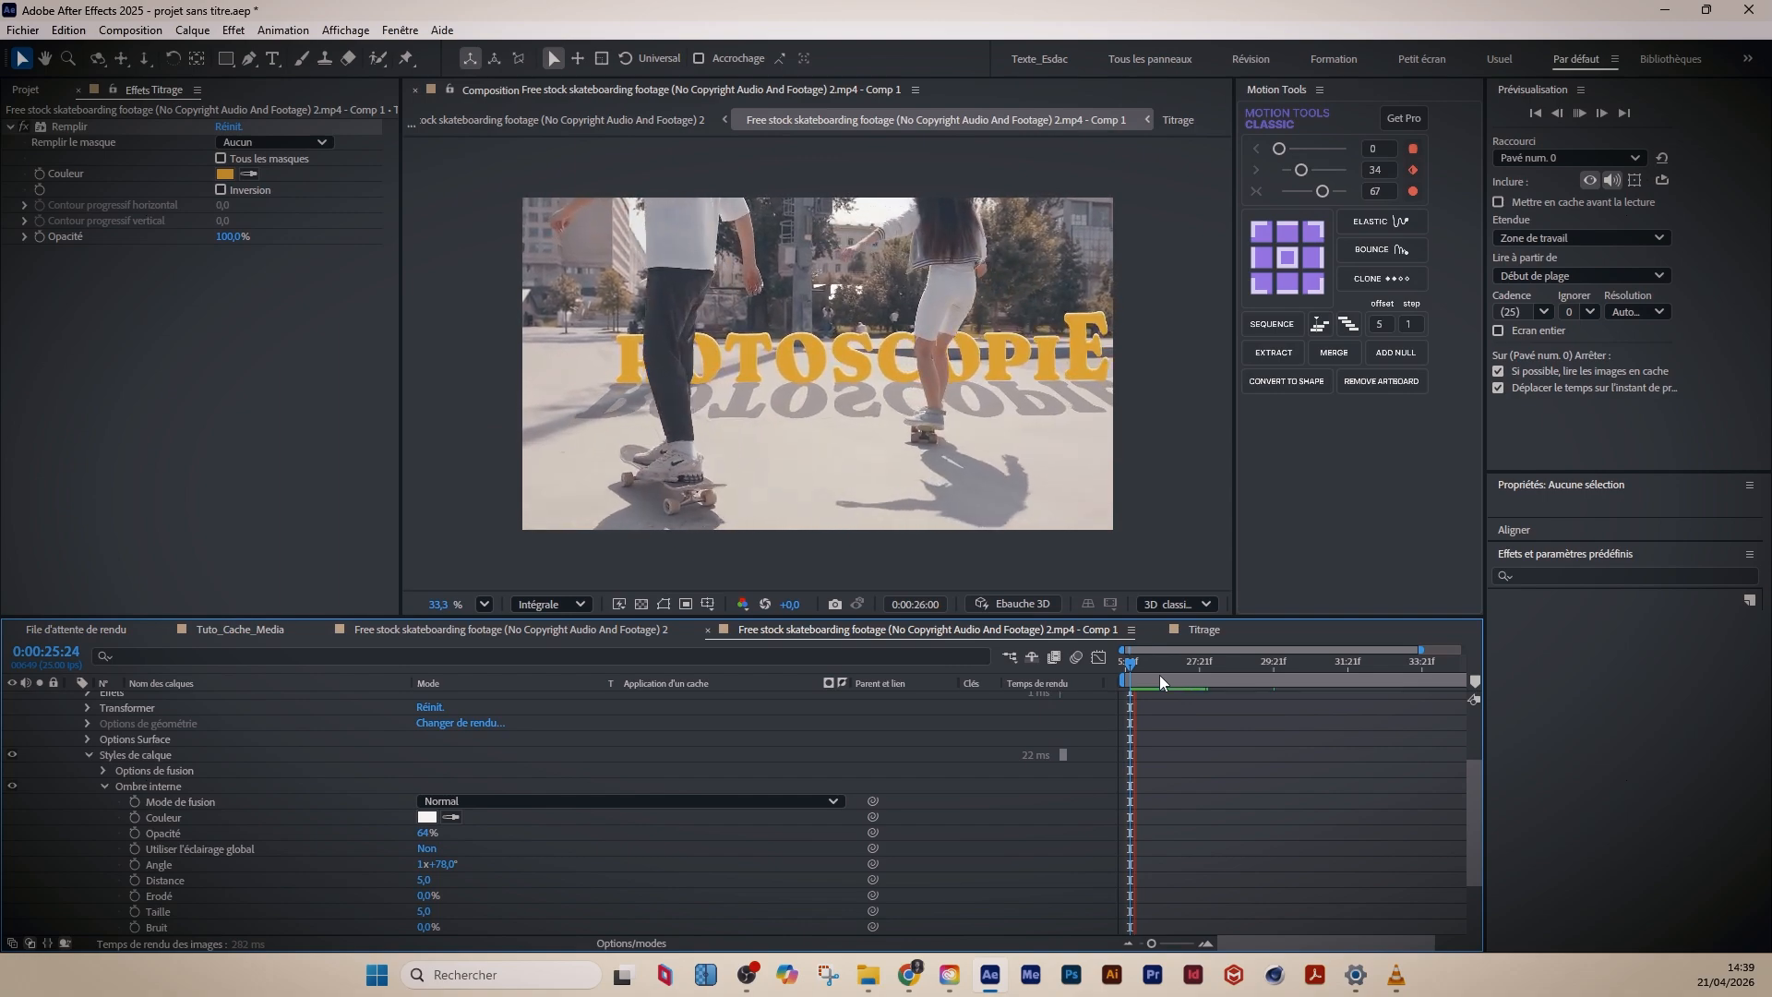
pyautogui.press('space')
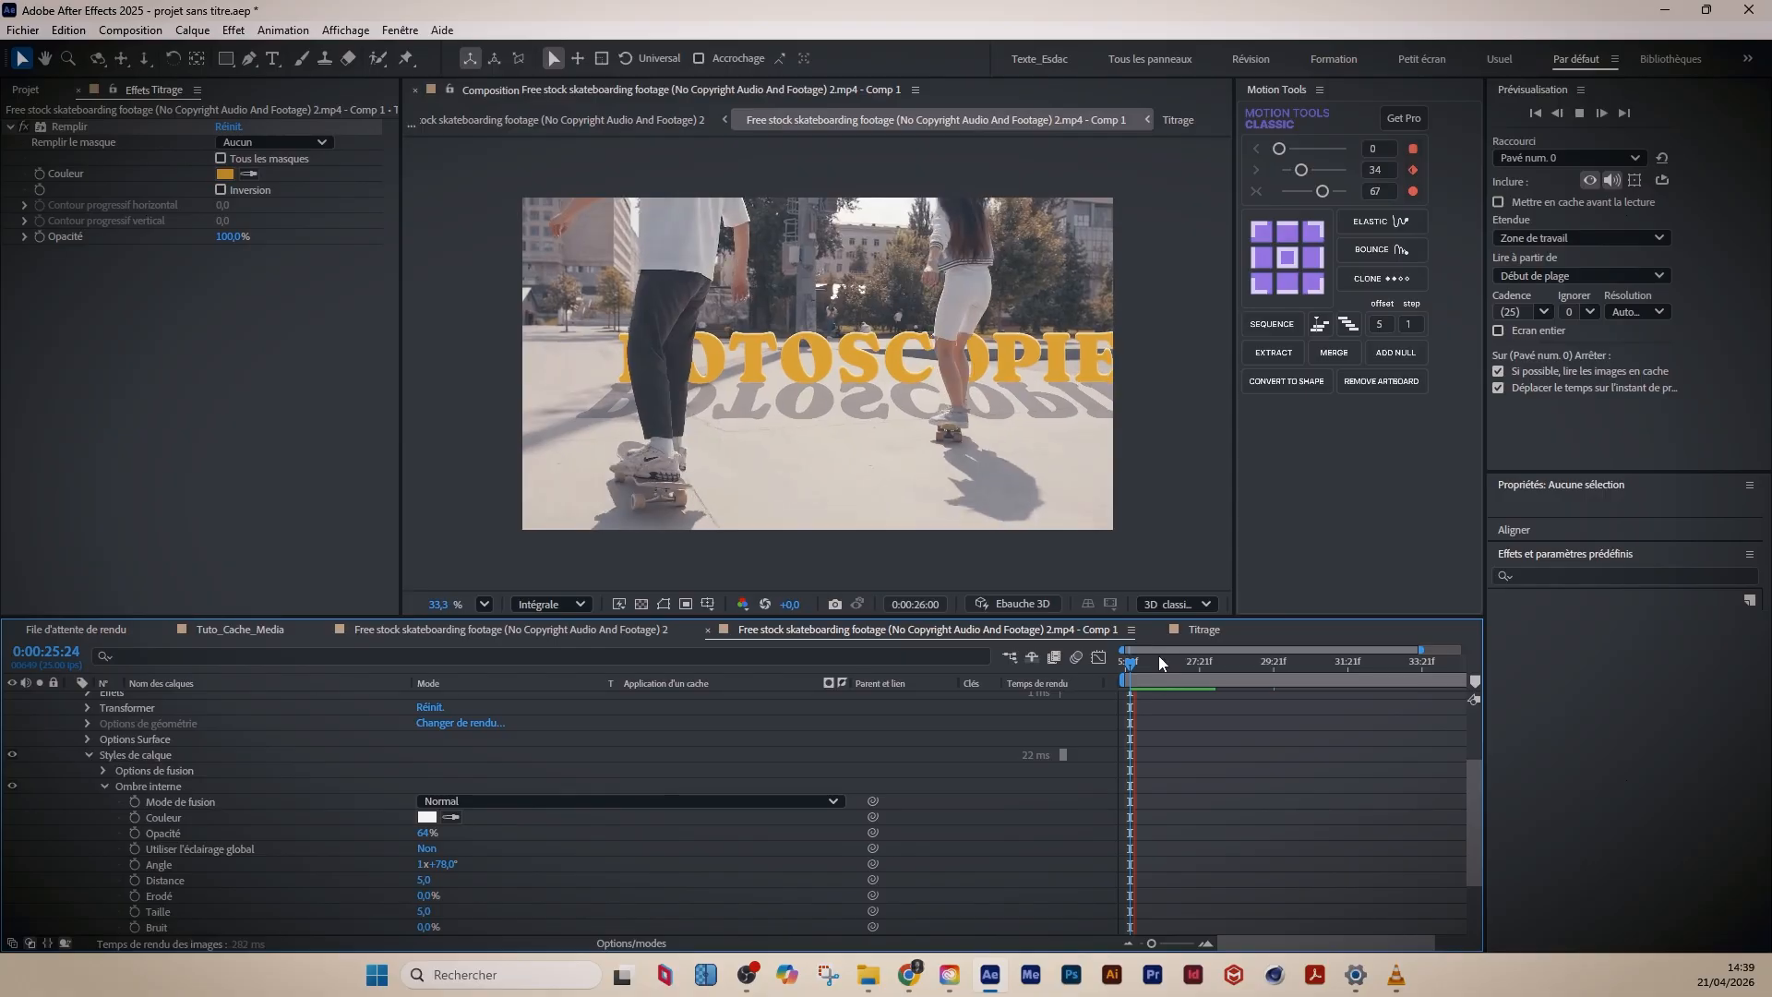
# - Shift both Titrage layers together along the X axis to an X Position of about 102.2
pyautogui.scroll(3, 102, 804)
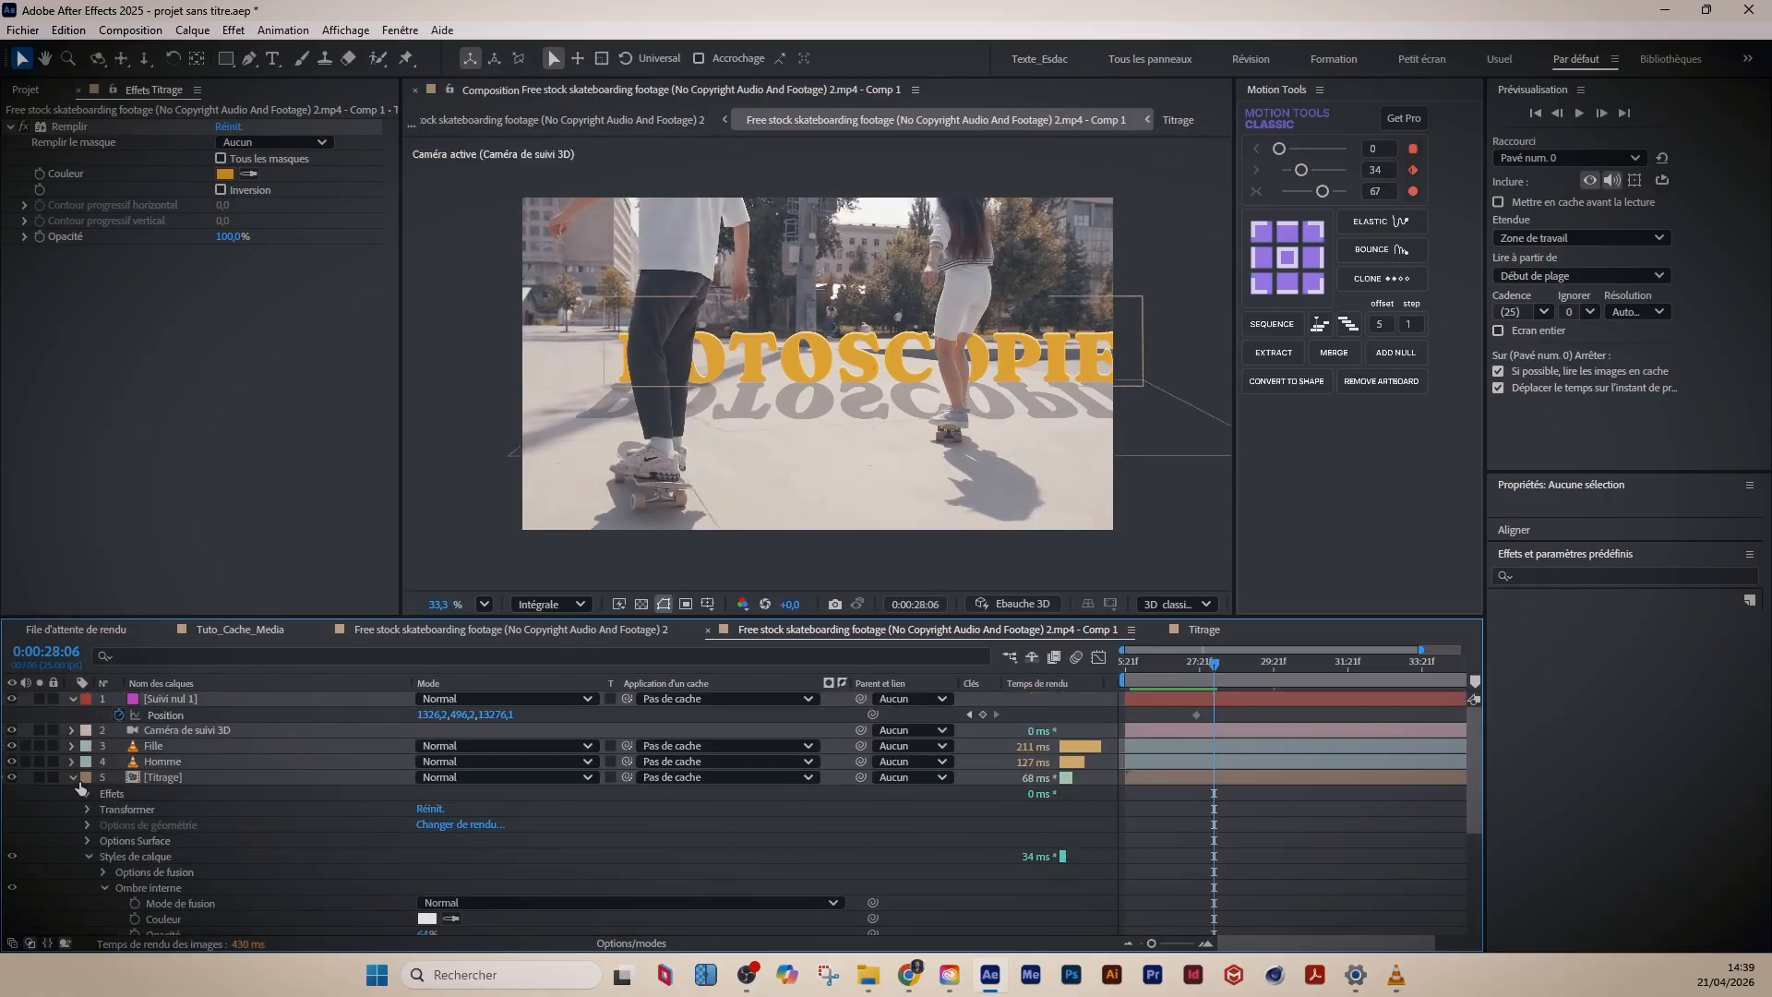
pyautogui.click(176, 776)
pyautogui.keyDown('shift'); pyautogui.click(172, 793); pyautogui.keyUp('shift')
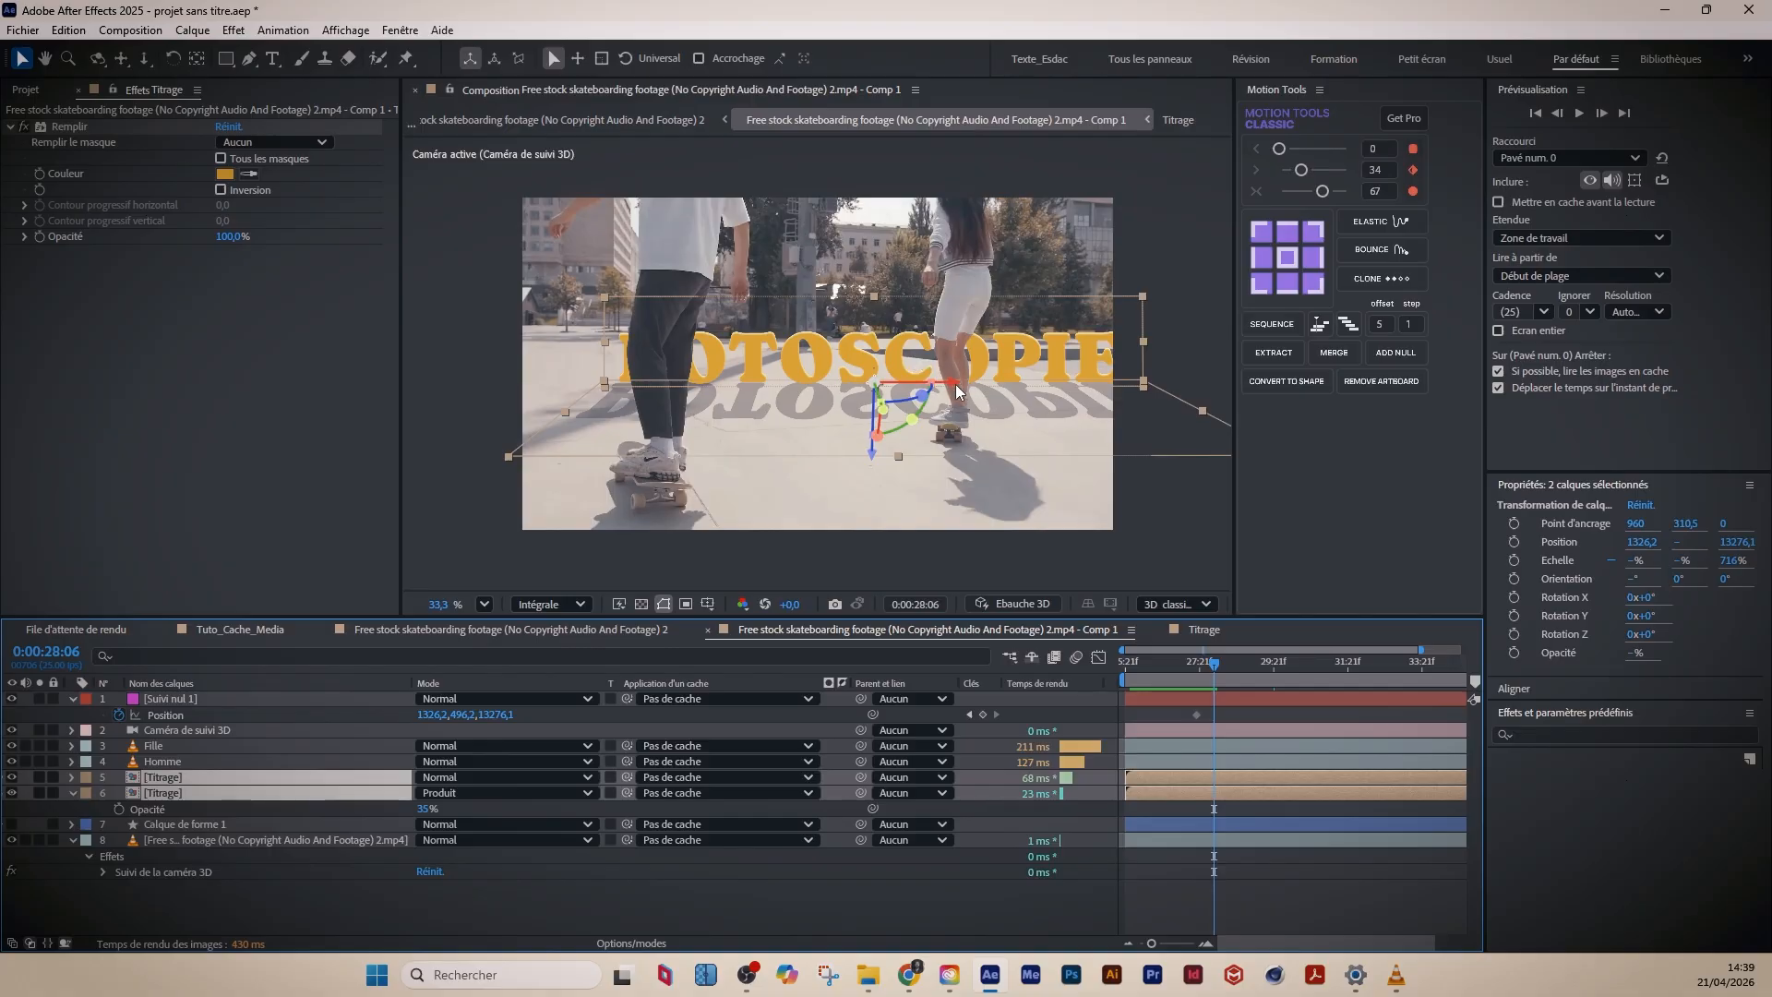
pyautogui.moveTo(956, 385); pyautogui.dragTo(905, 390)
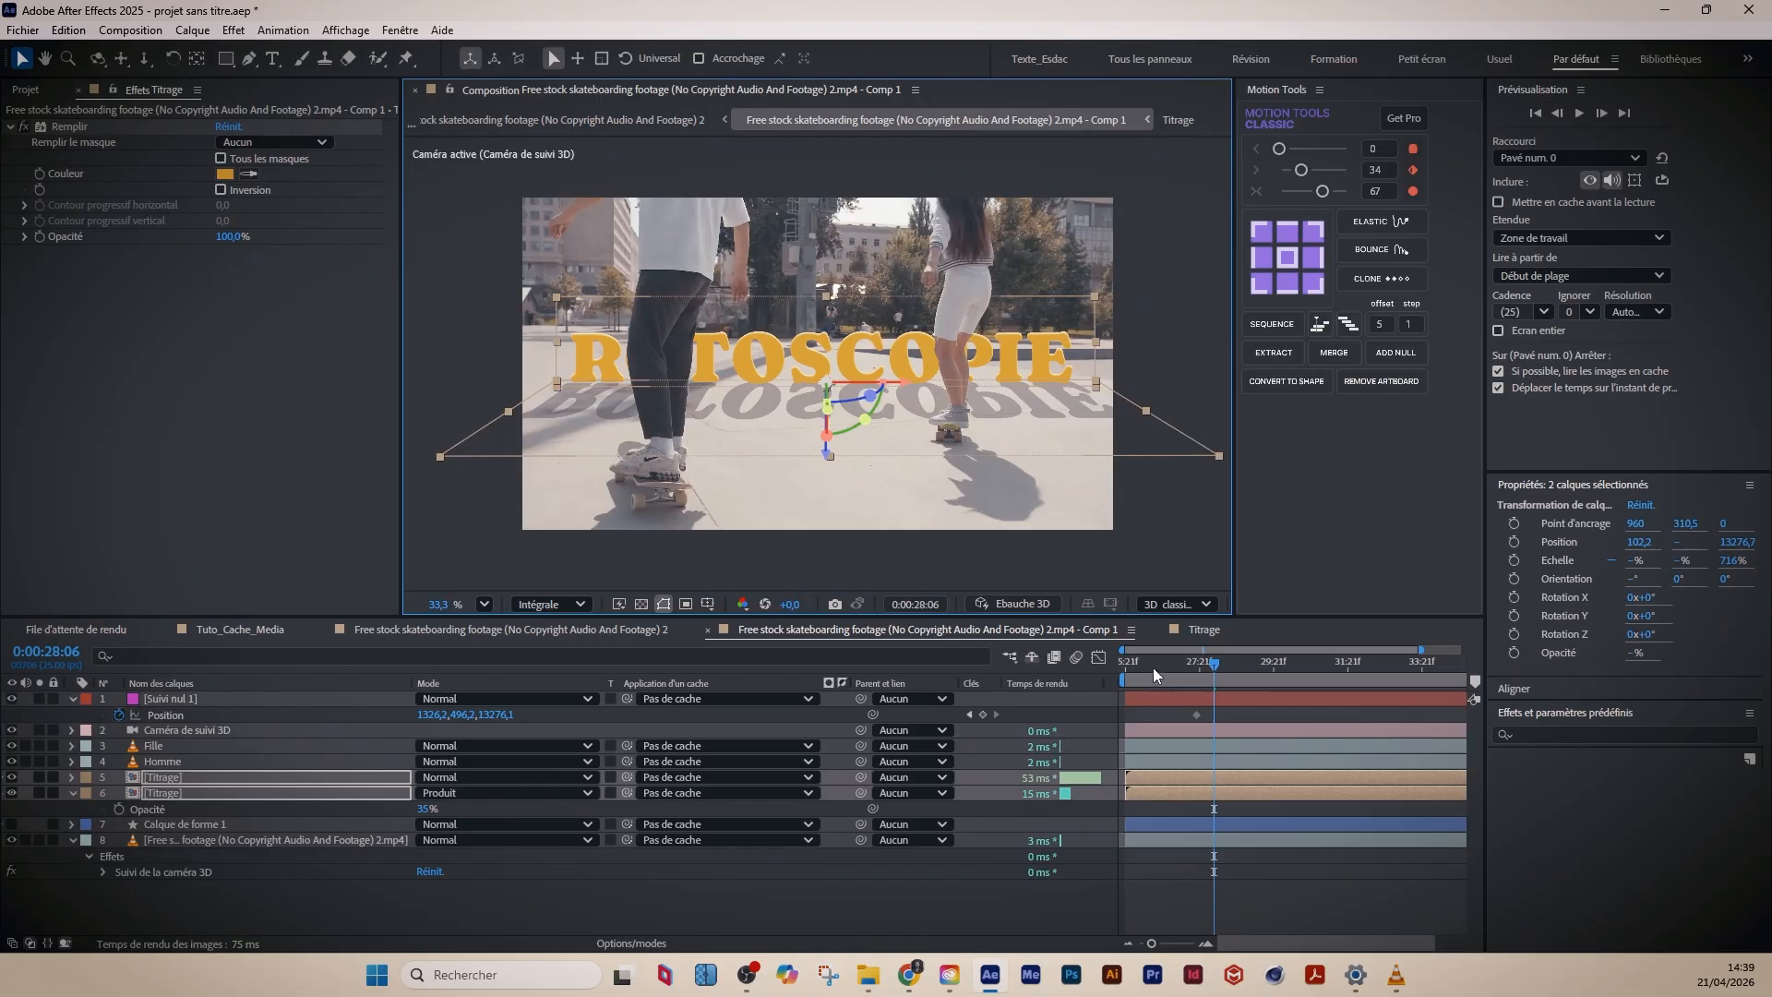
# - Preview the repositioned title and its shadow from the start of the shot, with both Titrage Position properties shown
pyautogui.moveTo(1154, 667); pyautogui.dragTo(1106, 671)
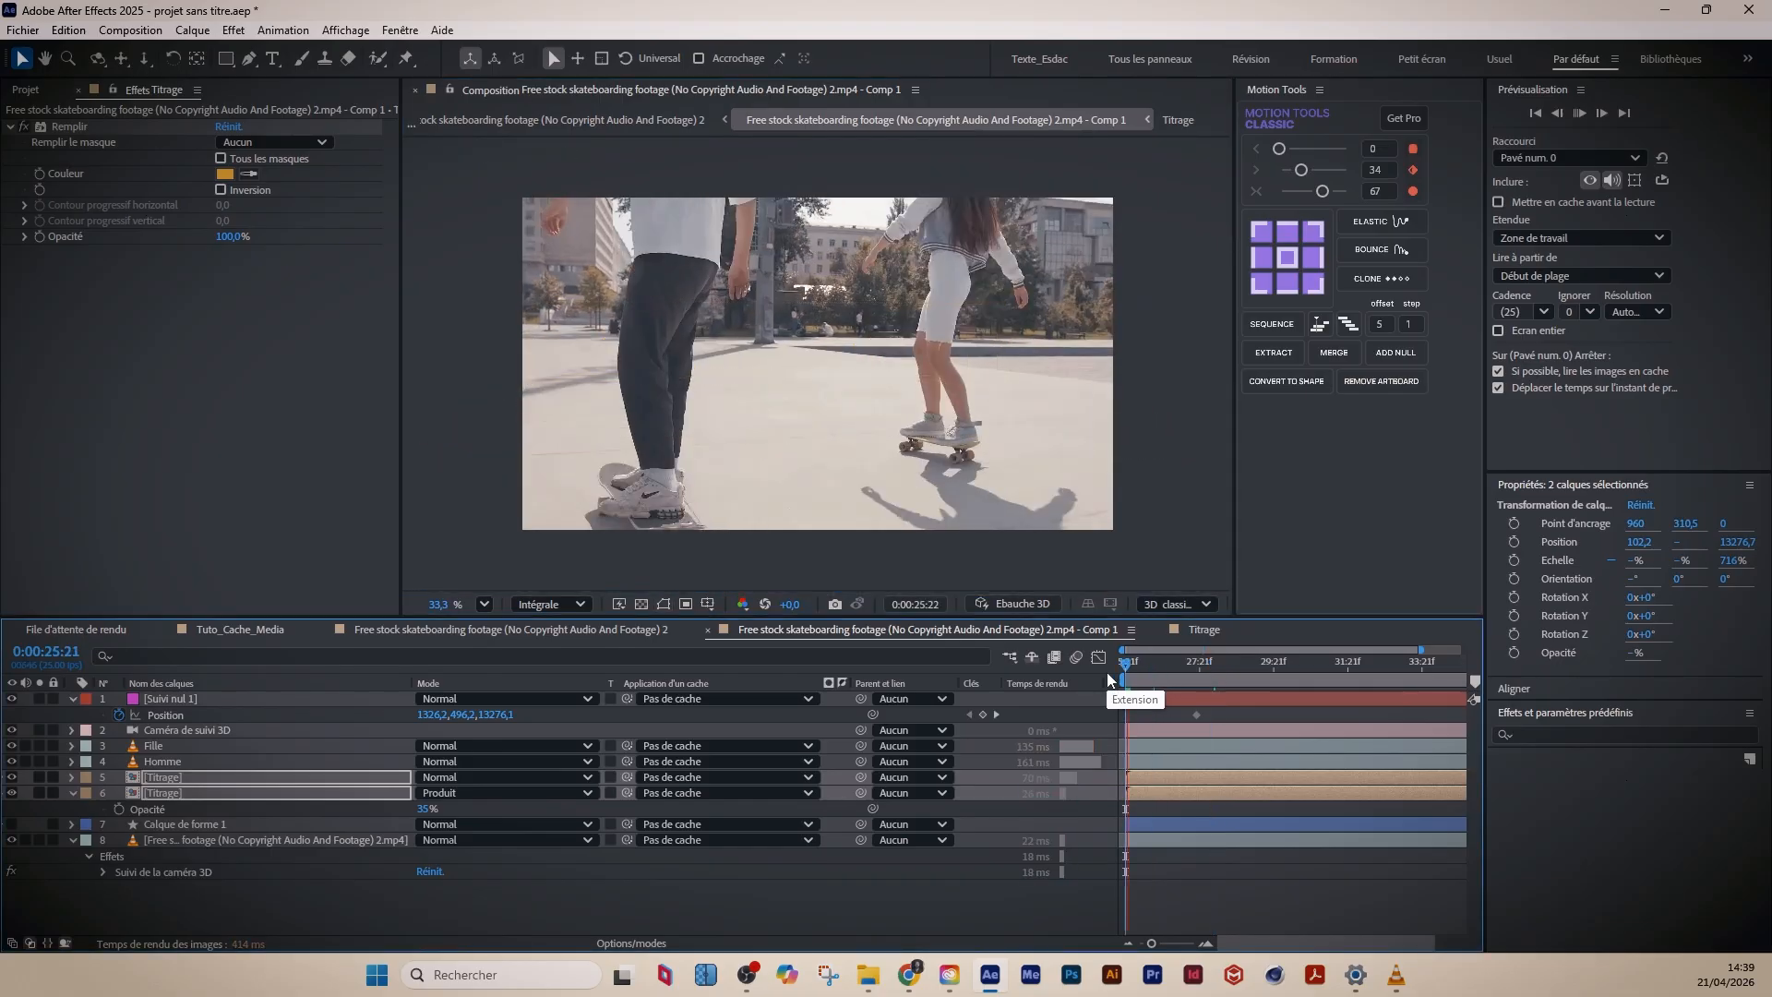
pyautogui.press('space')
pyautogui.press('p')
pyautogui.press('space')
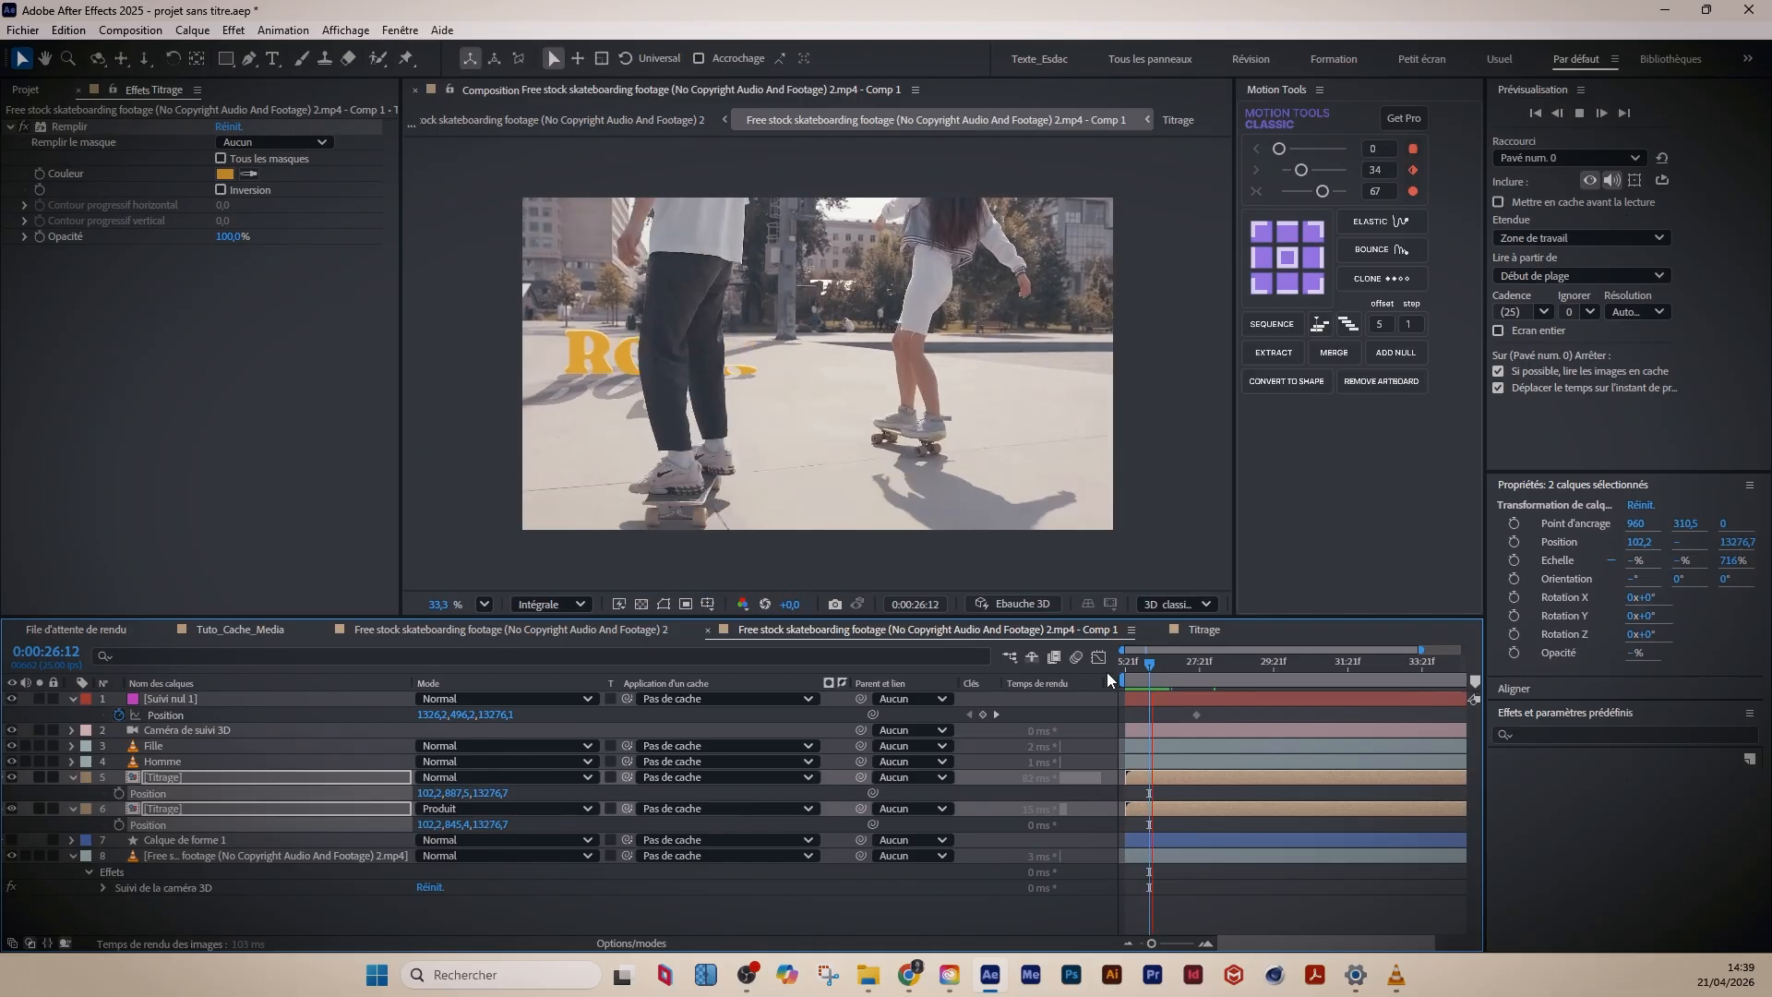
pyautogui.press('space')
pyautogui.press('space')
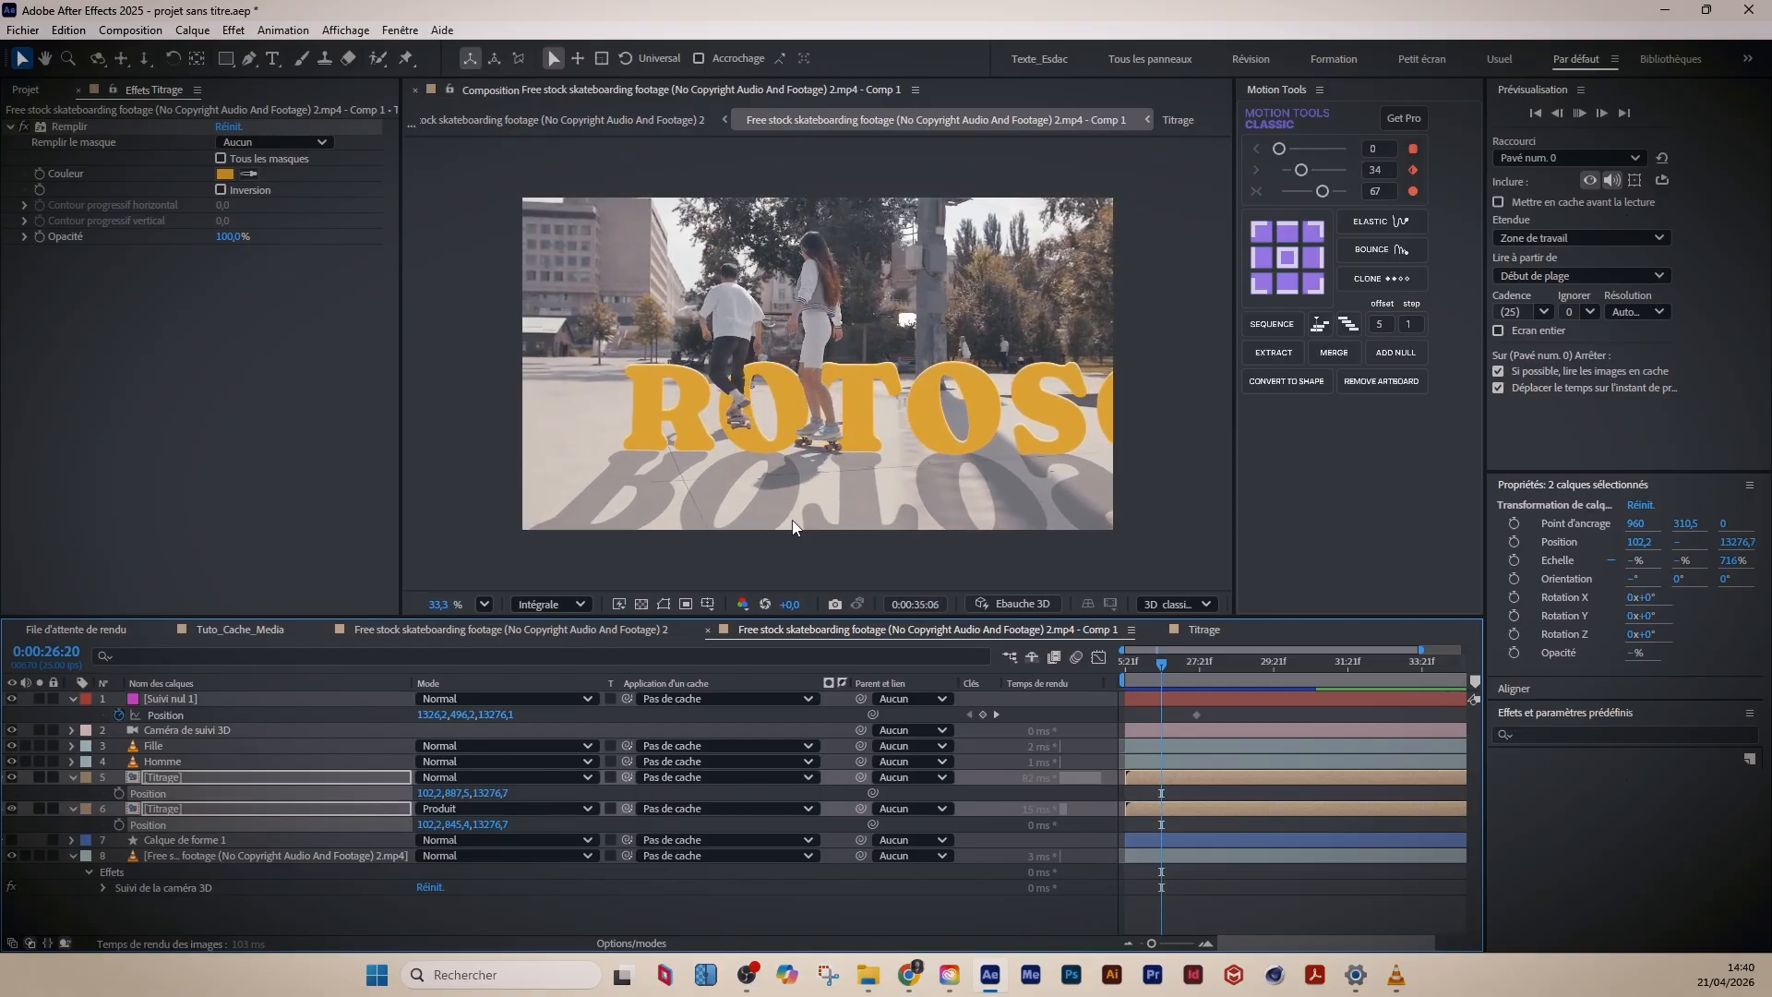
pyautogui.press('space')
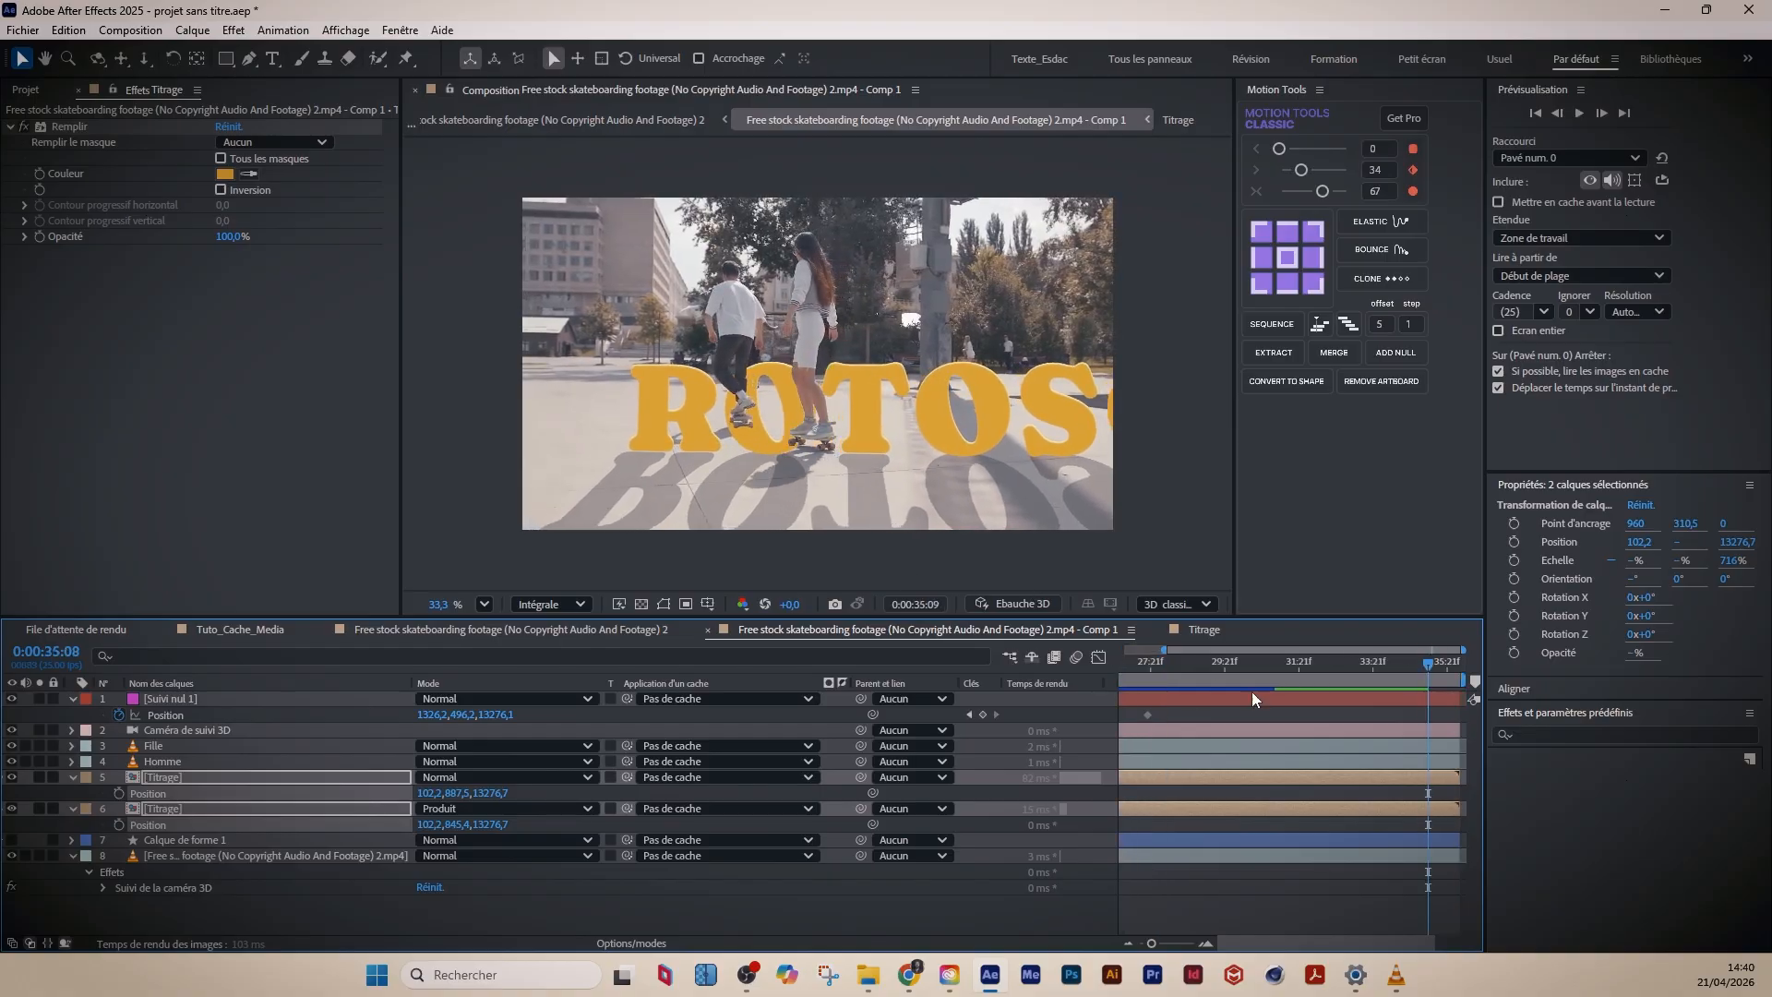
# - Open the Titrage precomposition from 0:00:33:06 and select the first O letter layer, framed close up
pyautogui.moveTo(1287, 681); pyautogui.dragTo(1351, 690)
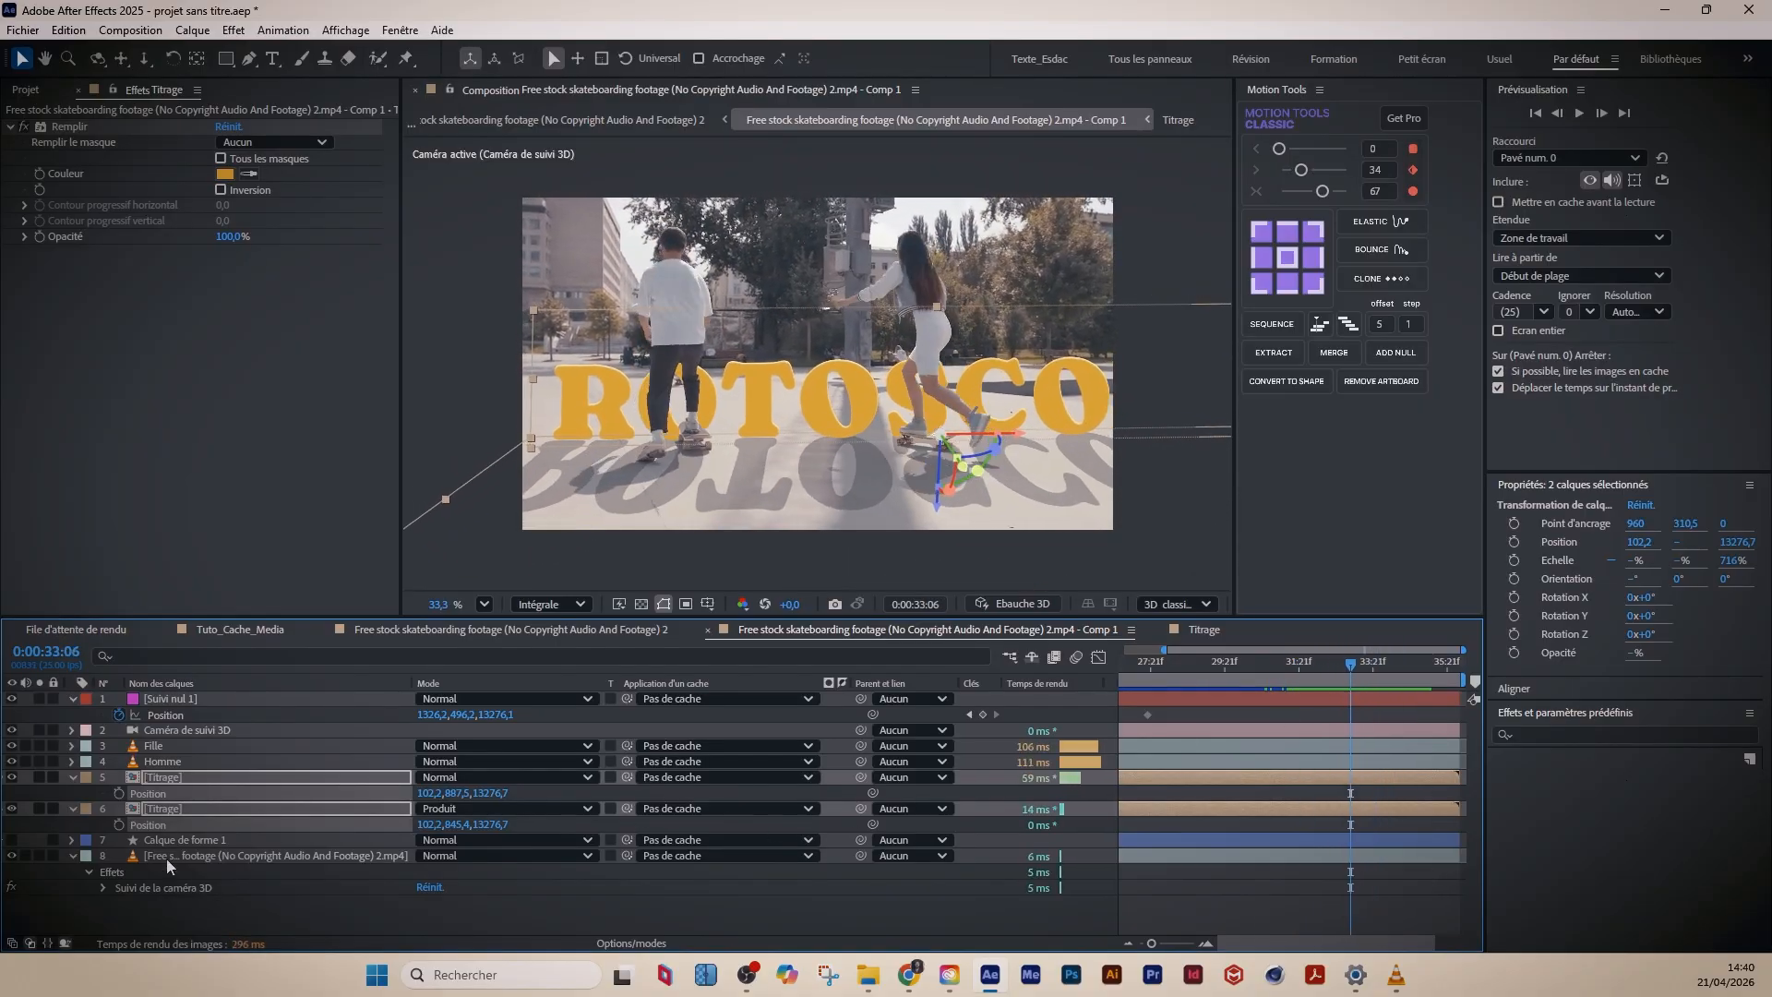
pyautogui.click(180, 905)
pyautogui.doubleClick(168, 781)
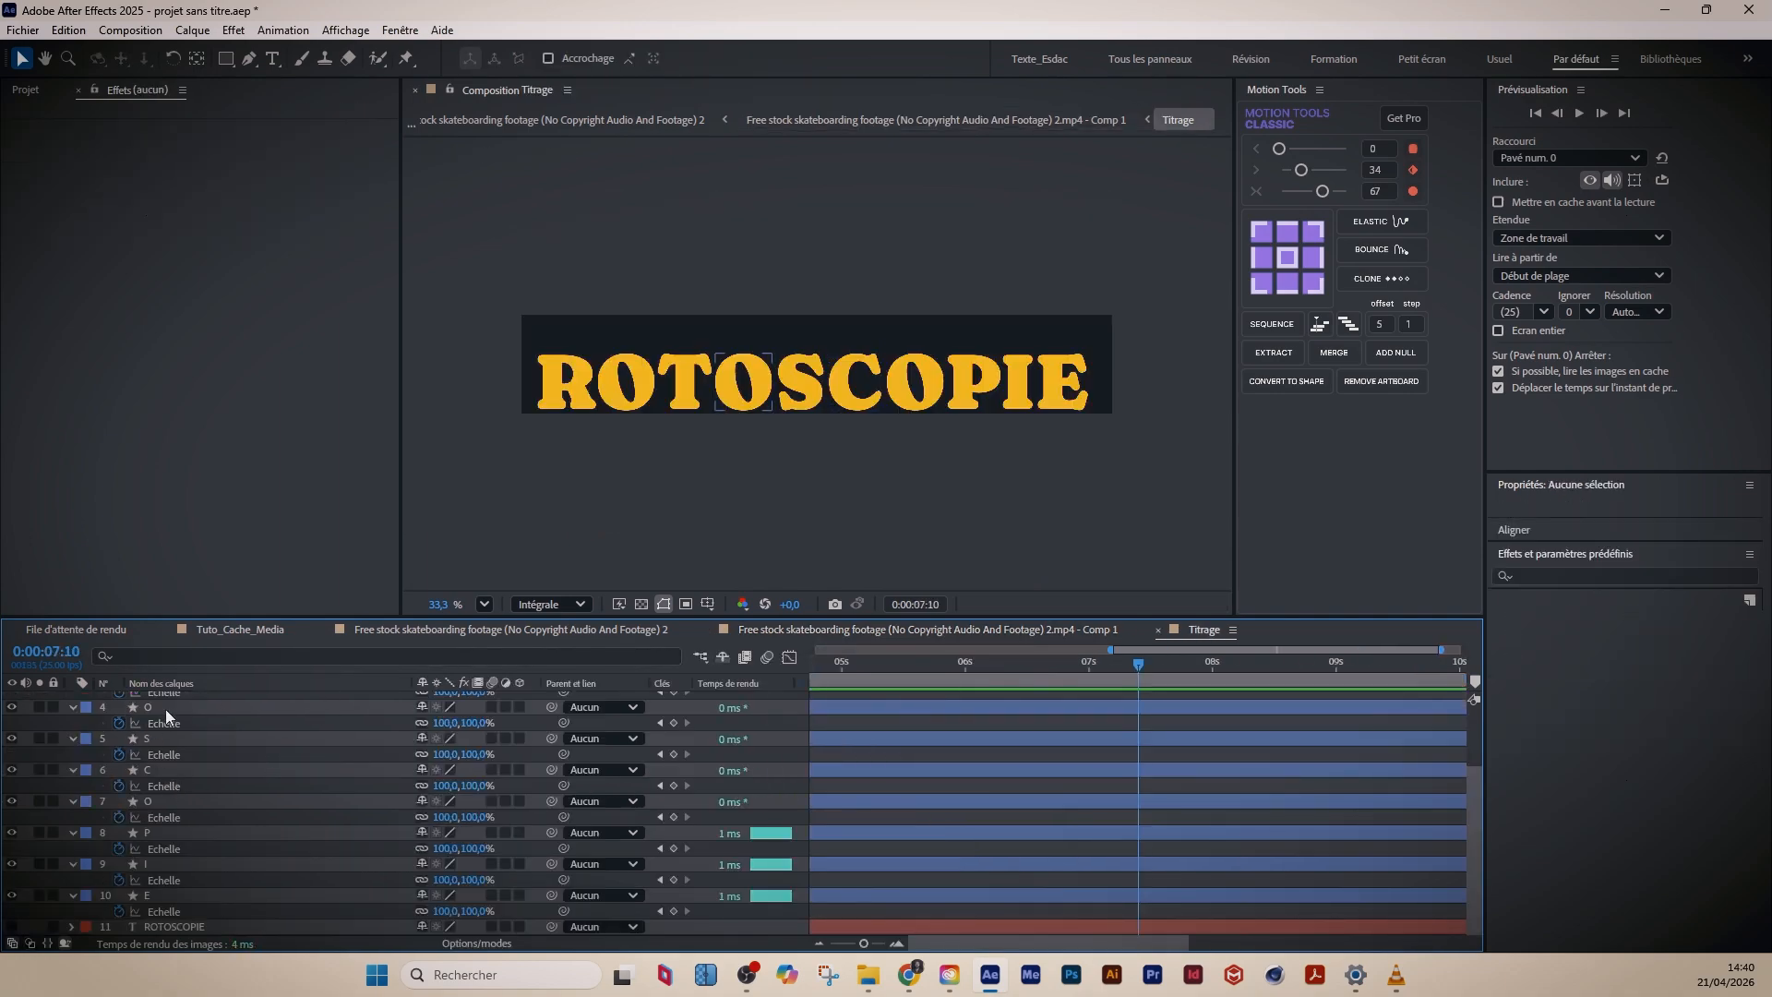
pyautogui.scroll(3, 167, 715)
pyautogui.click(153, 731)
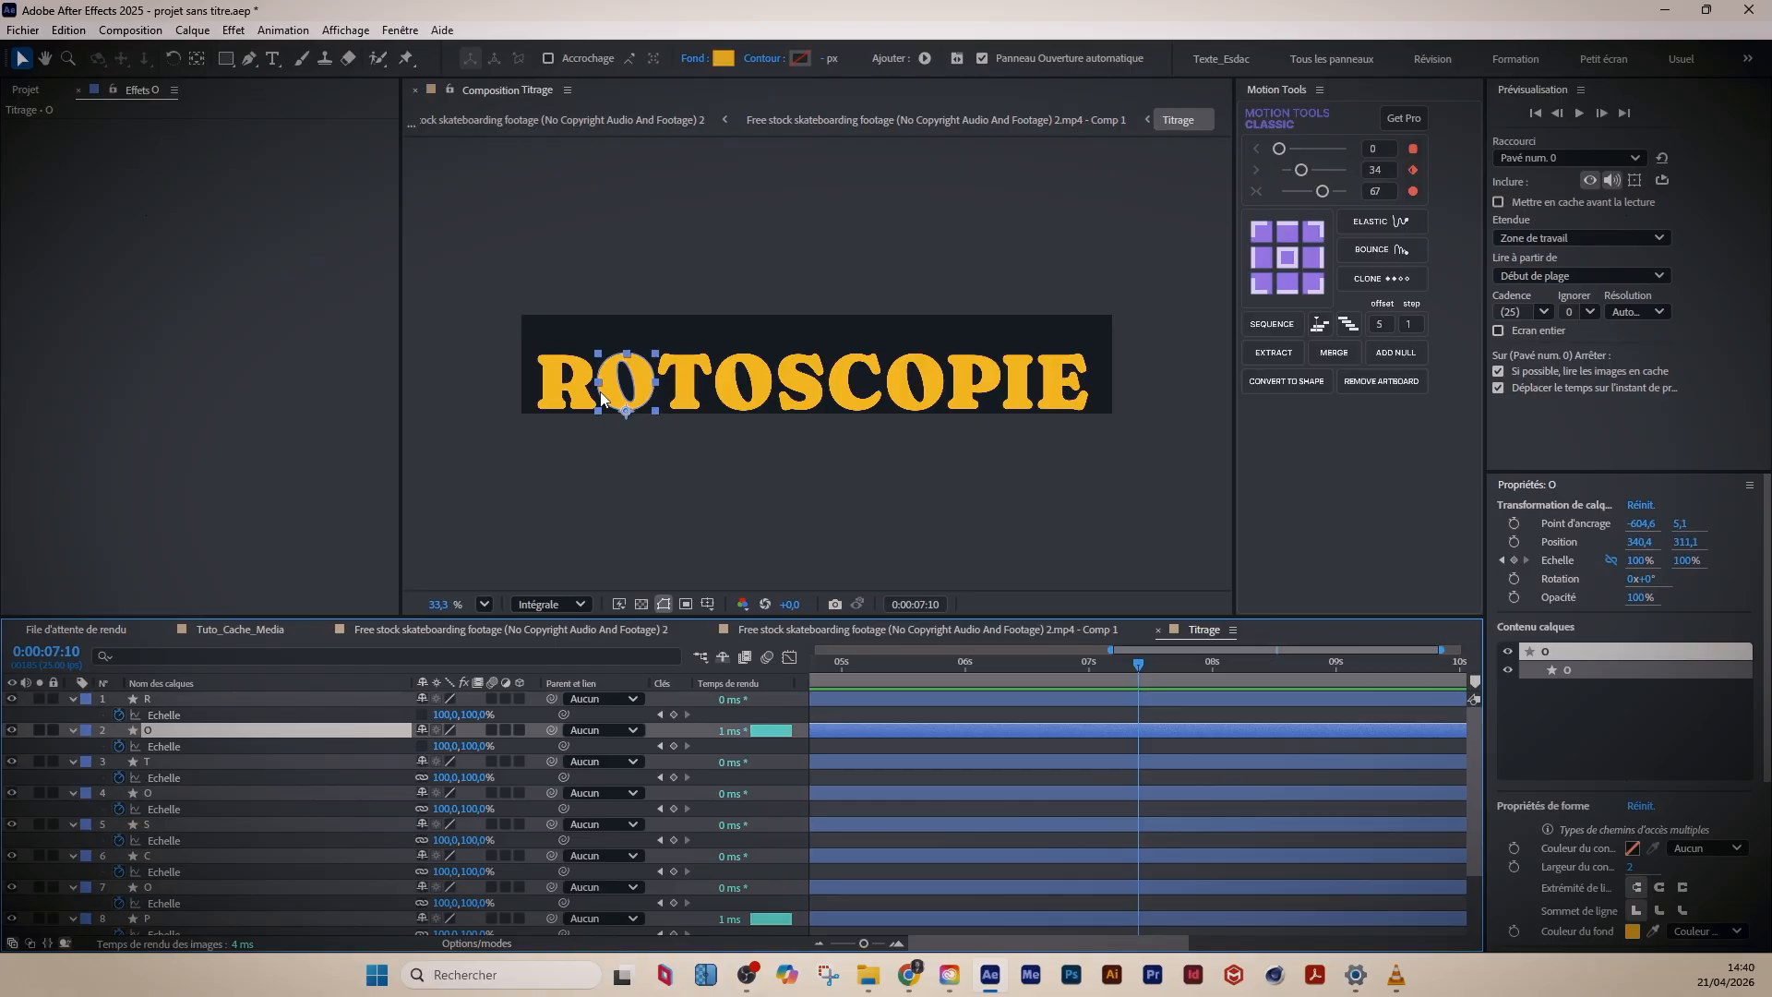
pyautogui.scroll(1, 625, 395)
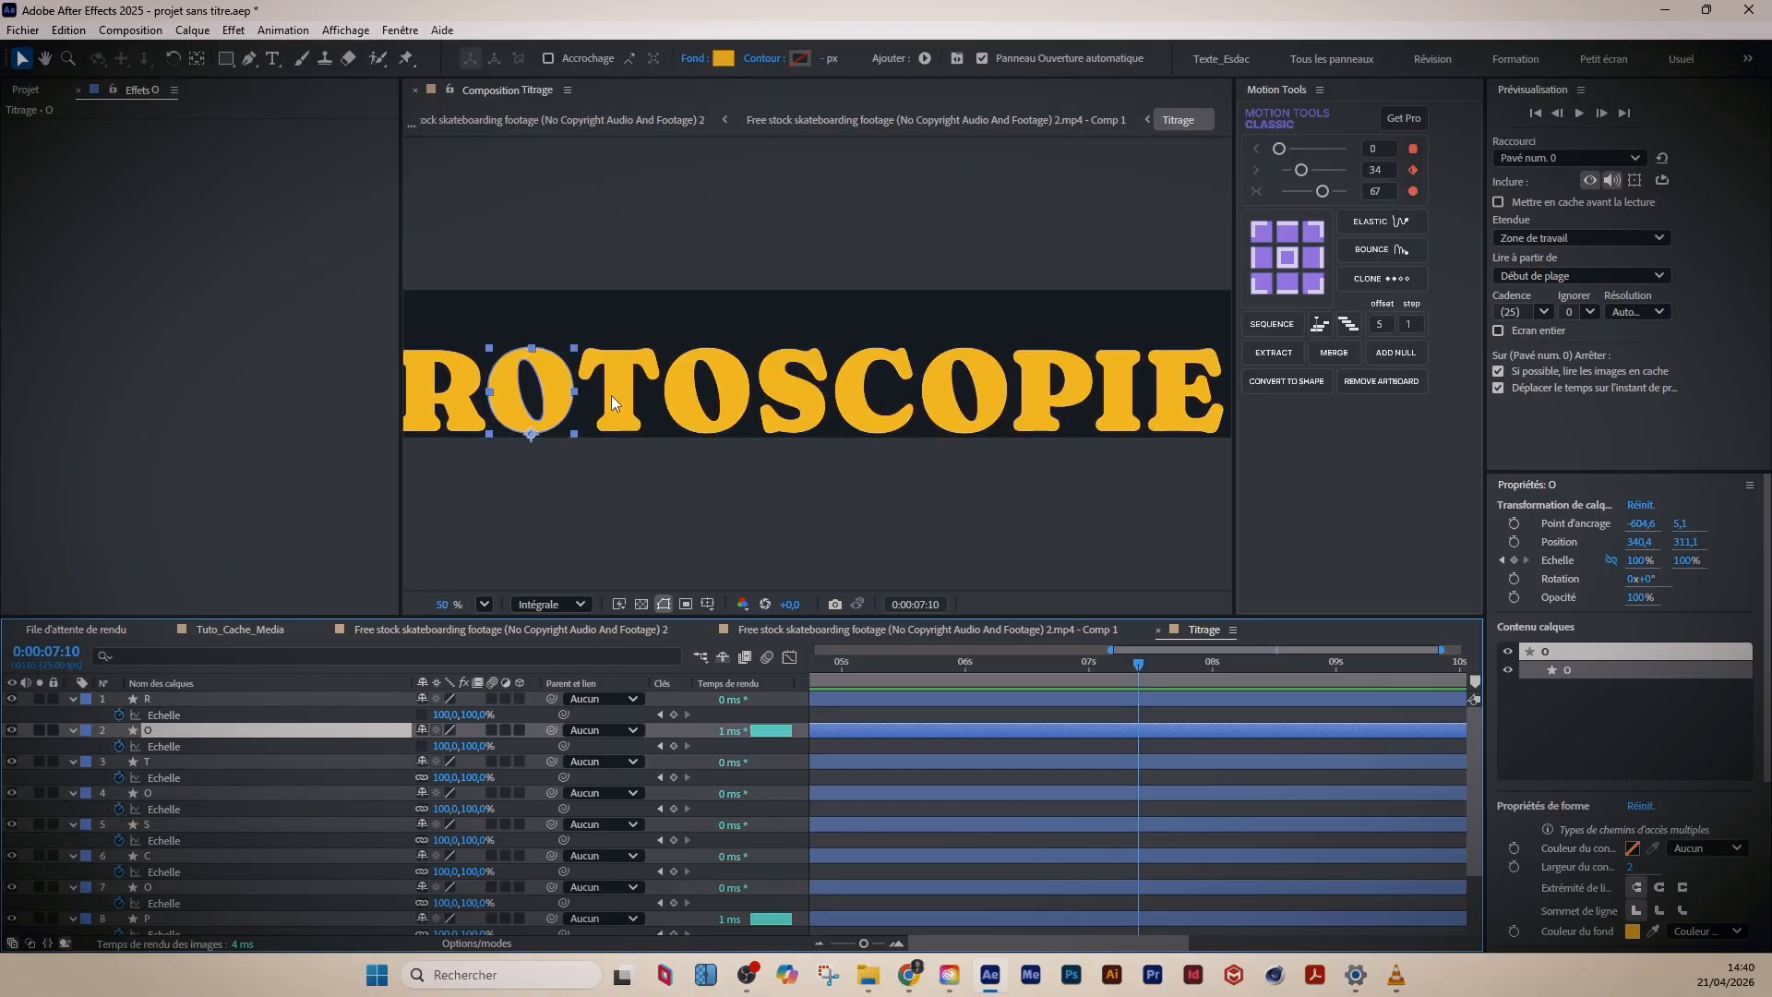
pyautogui.moveTo(588, 410); pyautogui.dragTo(829, 389)
pyautogui.press('v')
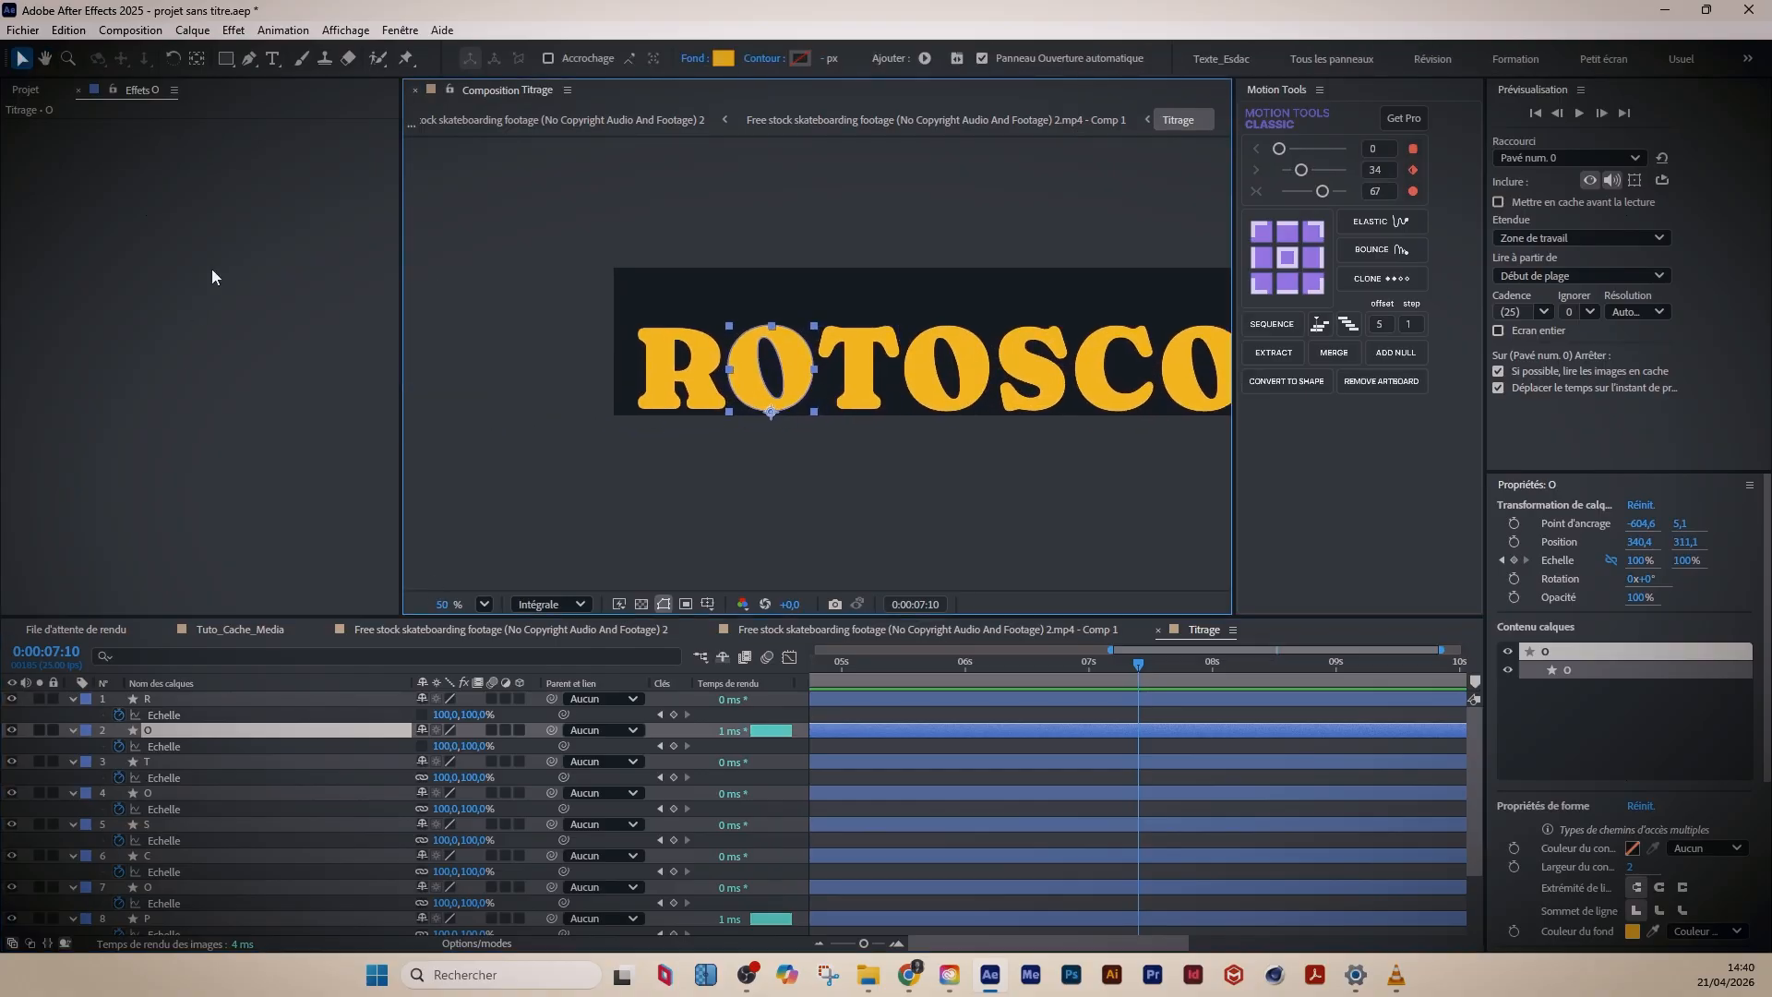
pyautogui.rightClick(152, 188)
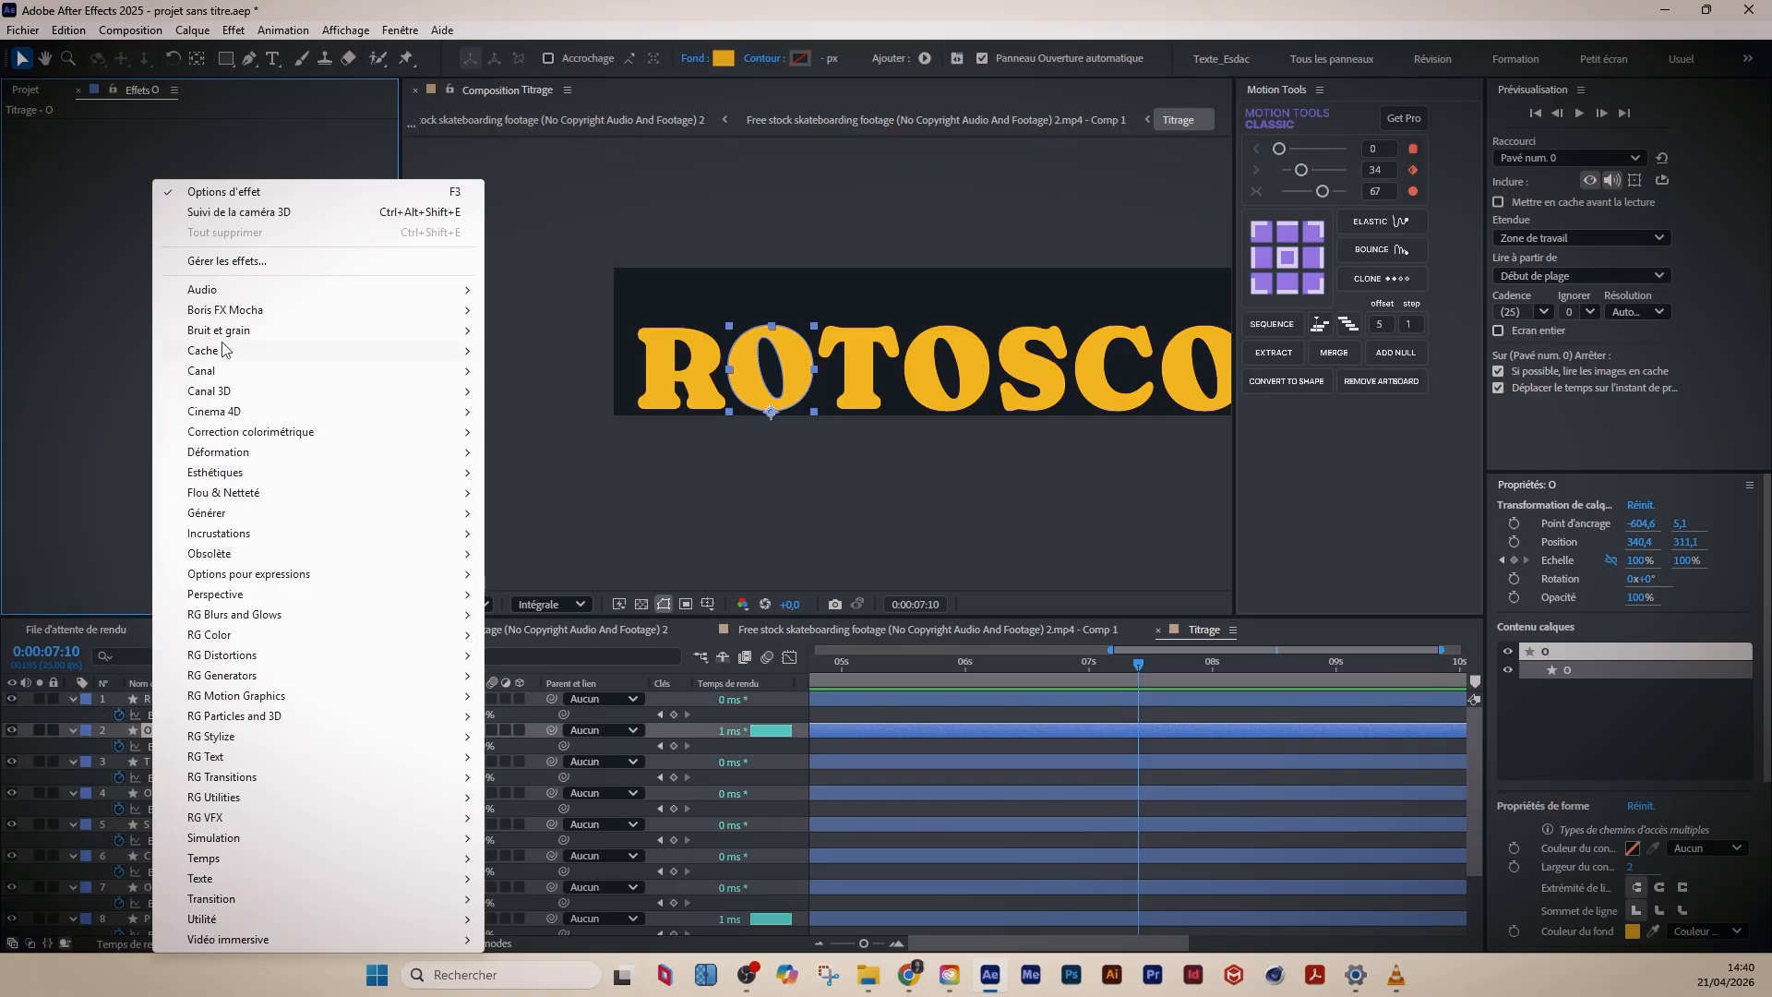
pyautogui.moveTo(230, 479)
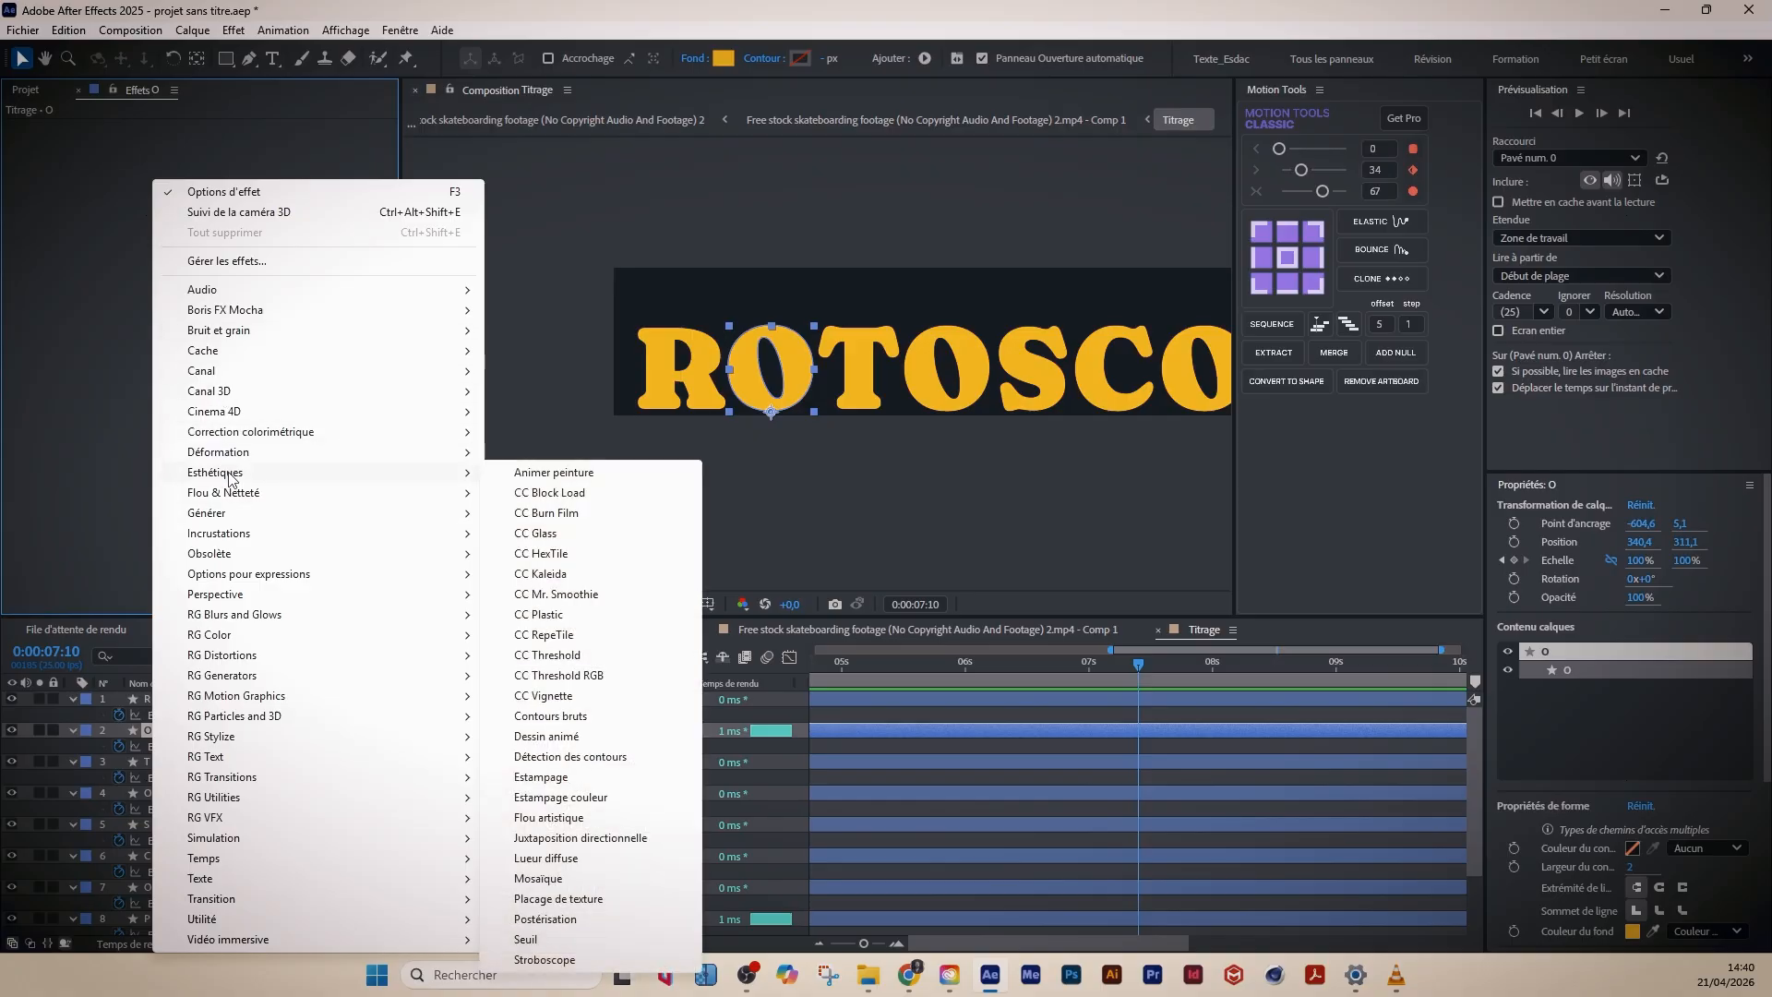
pyautogui.click(95, 473)
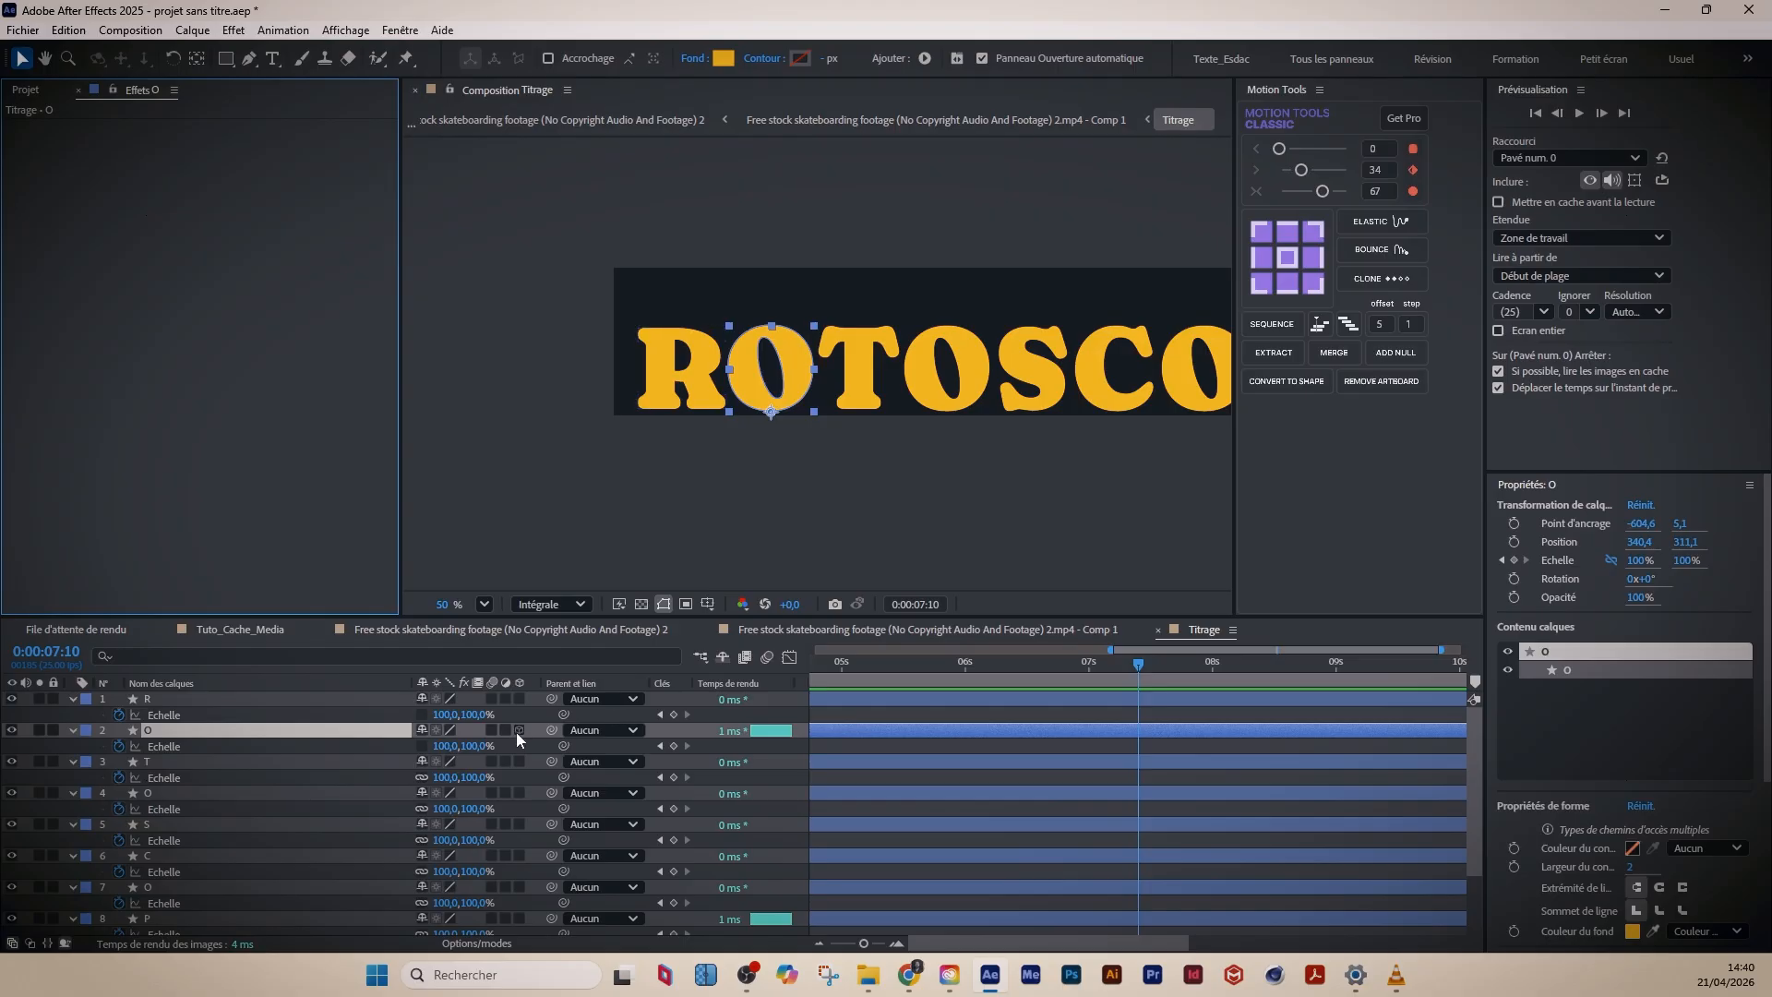
# - Make the first O layer 3D and lower it onto the baseline at a Y Position of 379.1
pyautogui.click(518, 730)
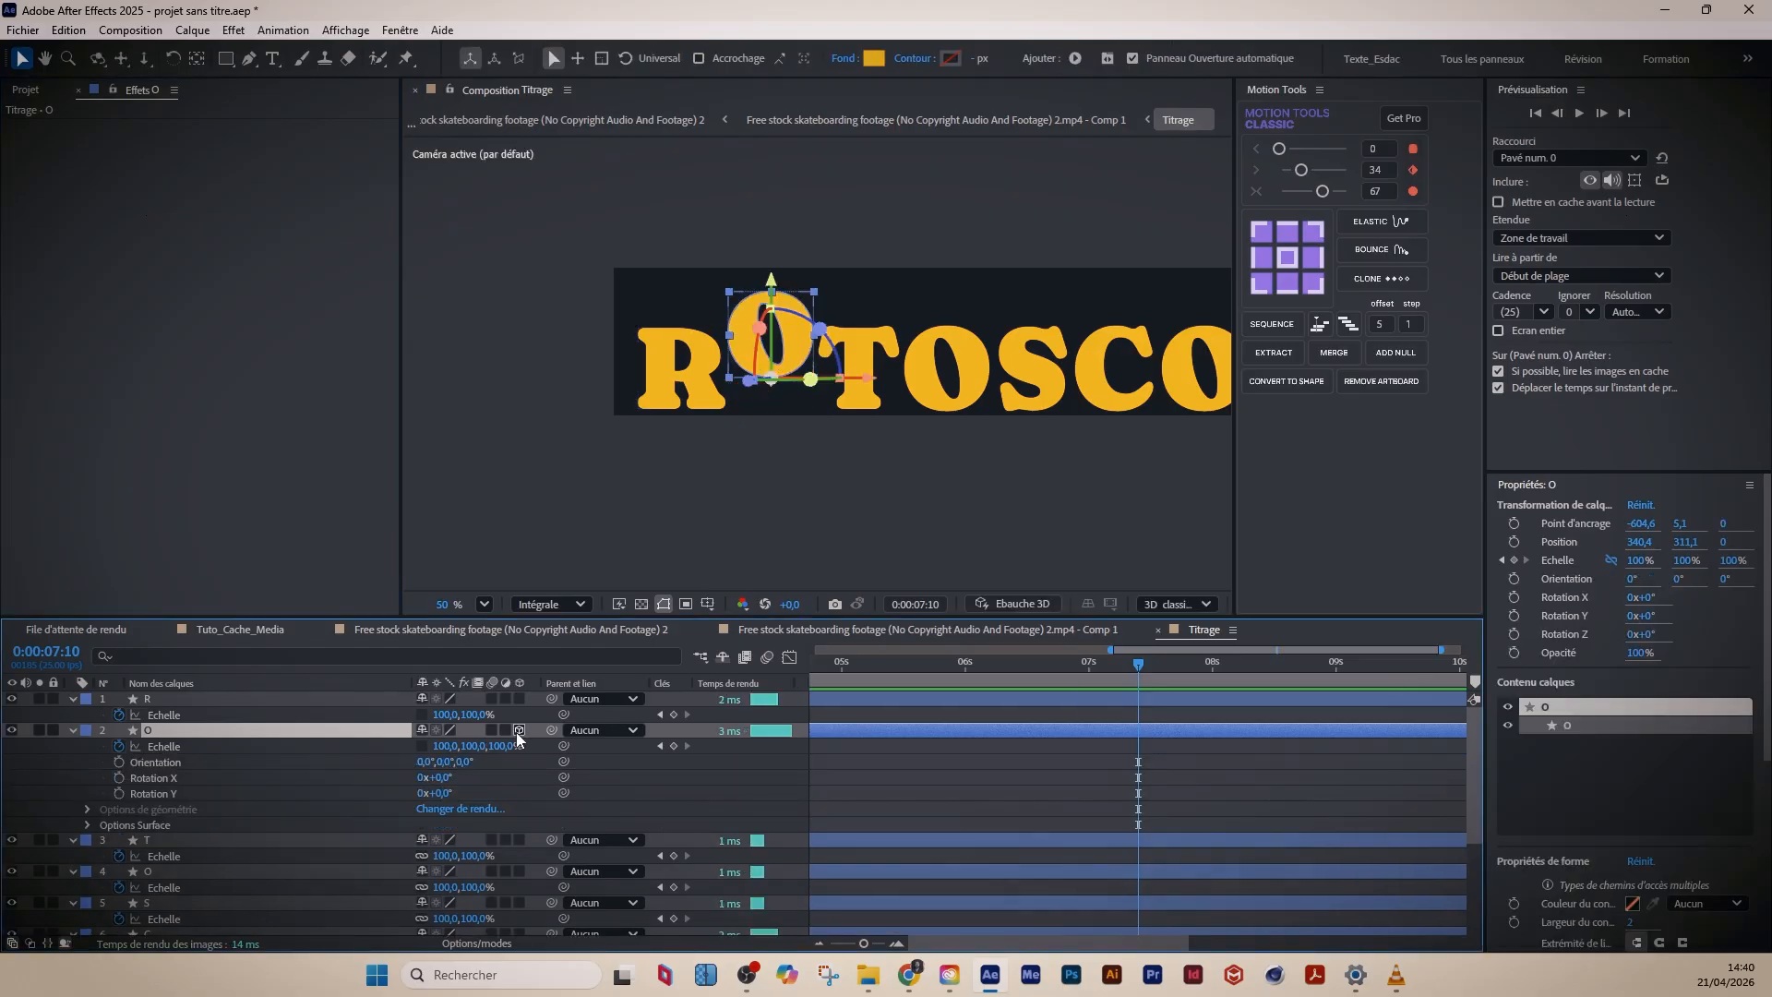
pyautogui.moveTo(771, 288); pyautogui.dragTo(770, 319)
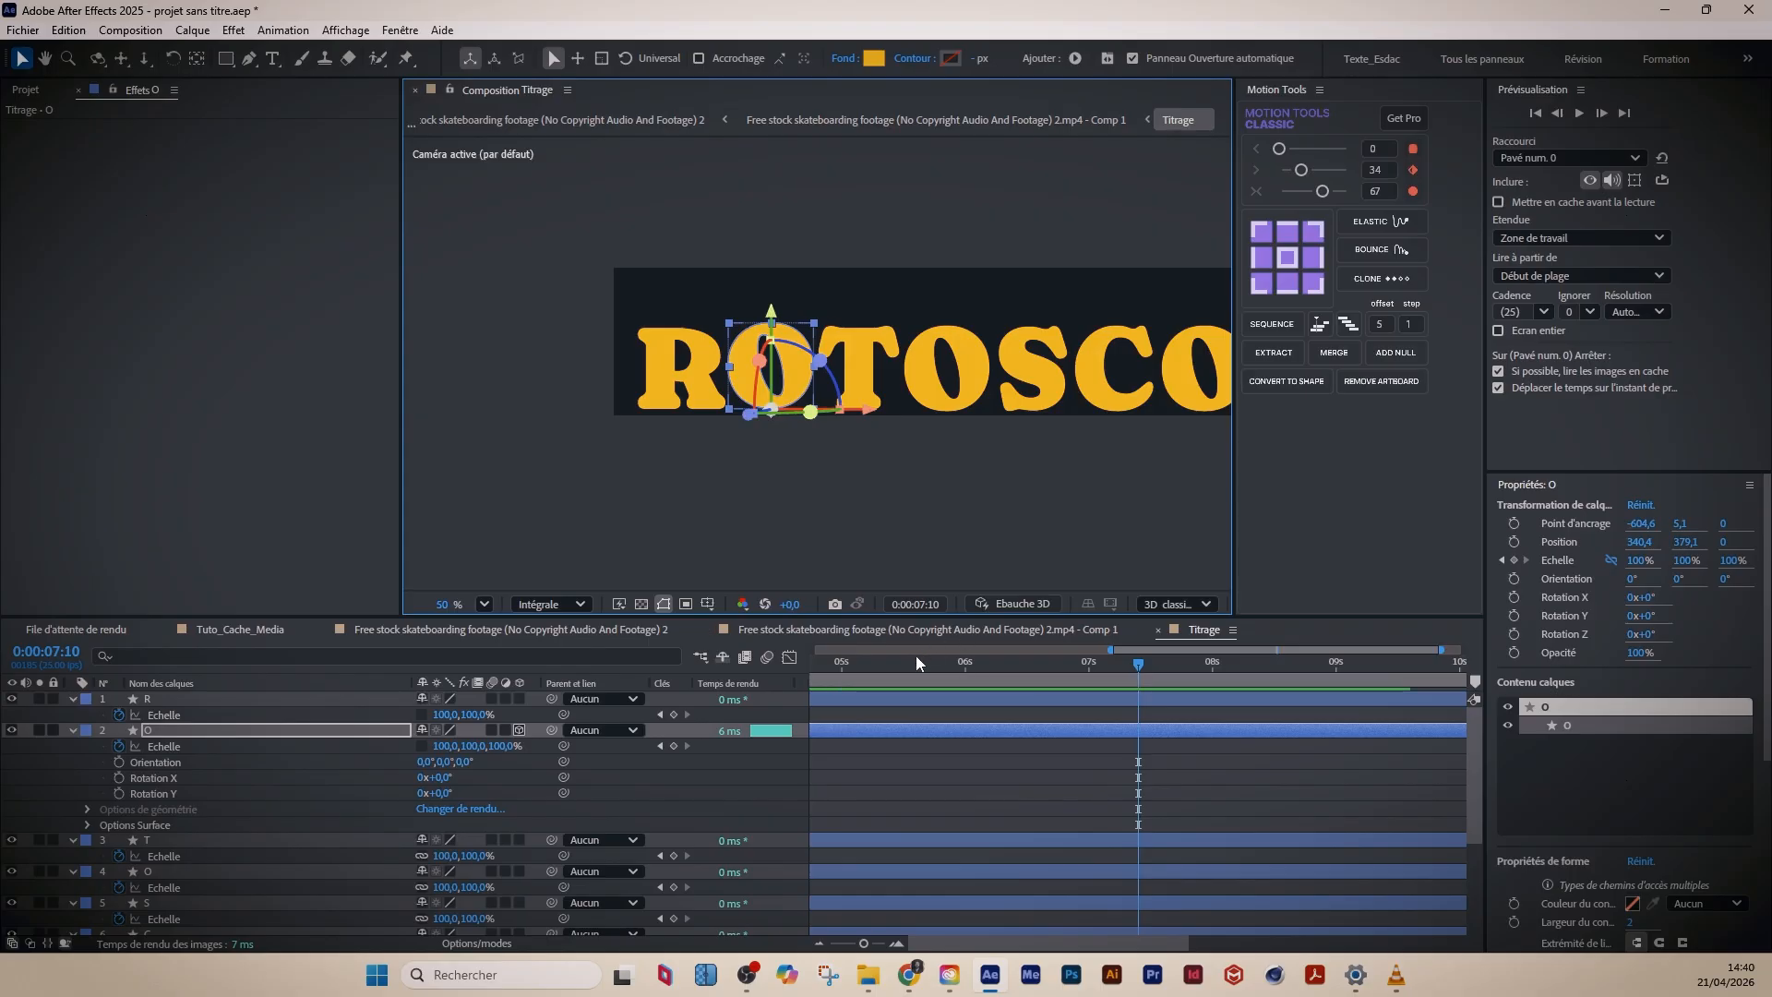
pyautogui.press('Home')
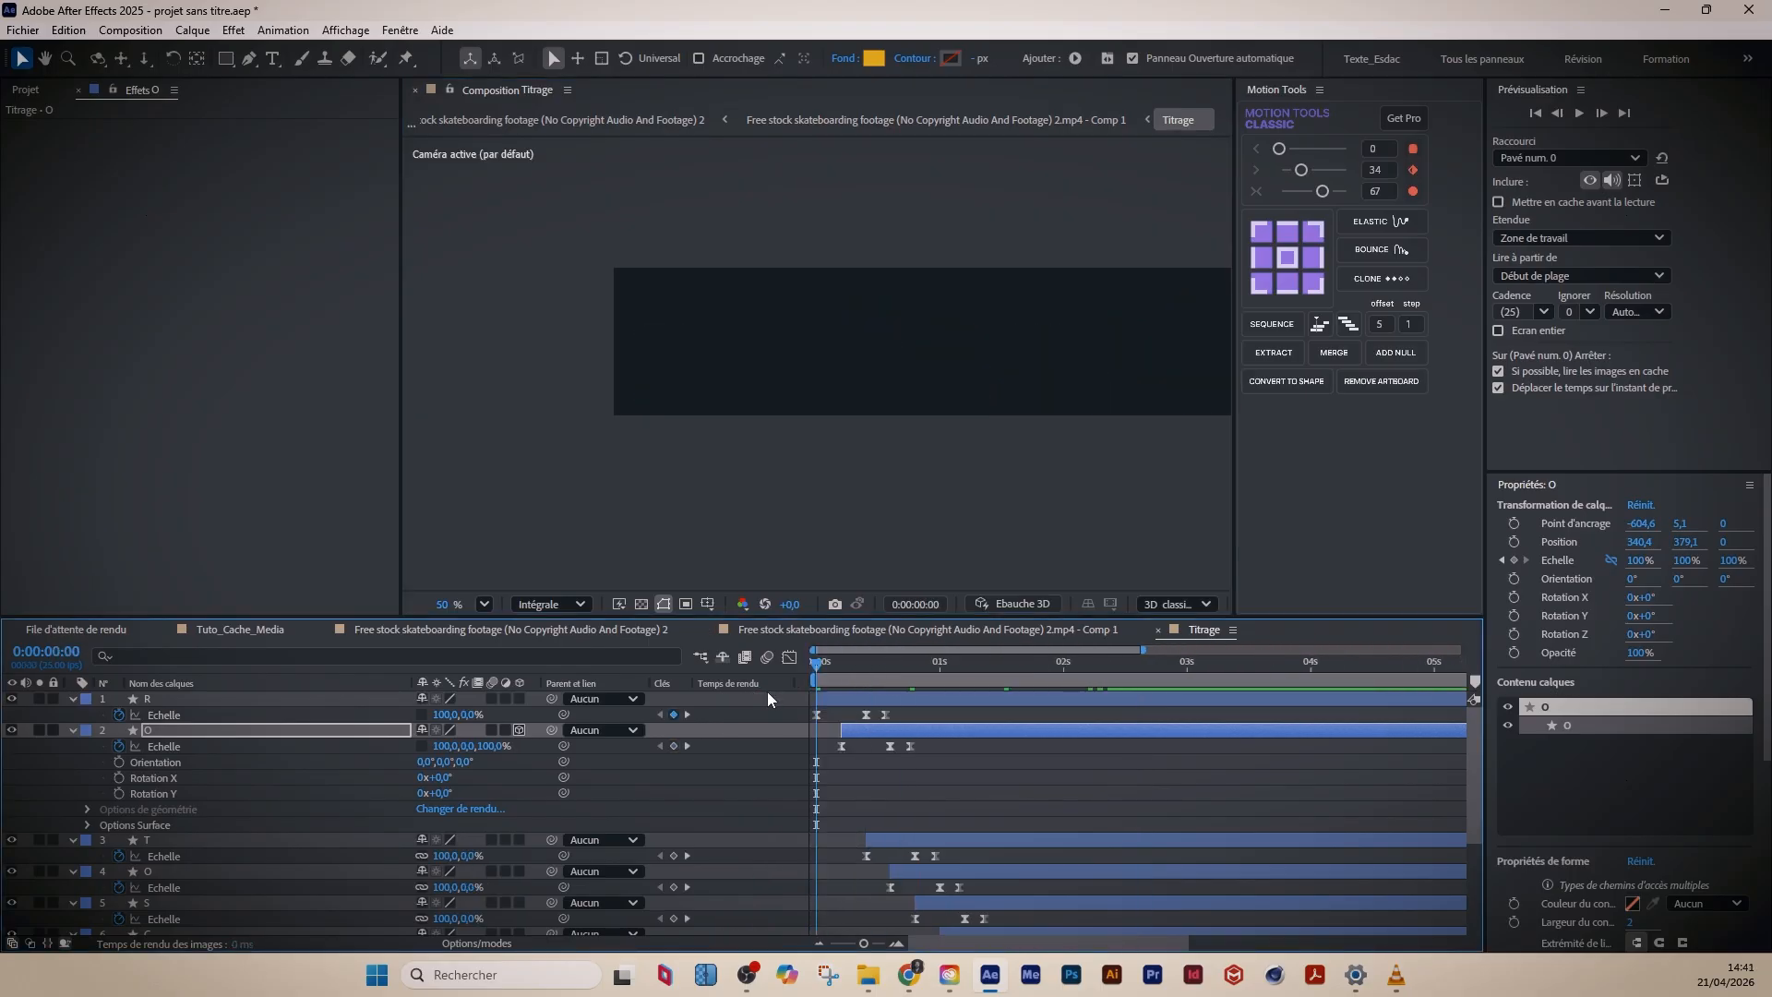
pyautogui.moveTo(818, 677); pyautogui.dragTo(1321, 669)
pyautogui.scroll(-4, 1246, 694)
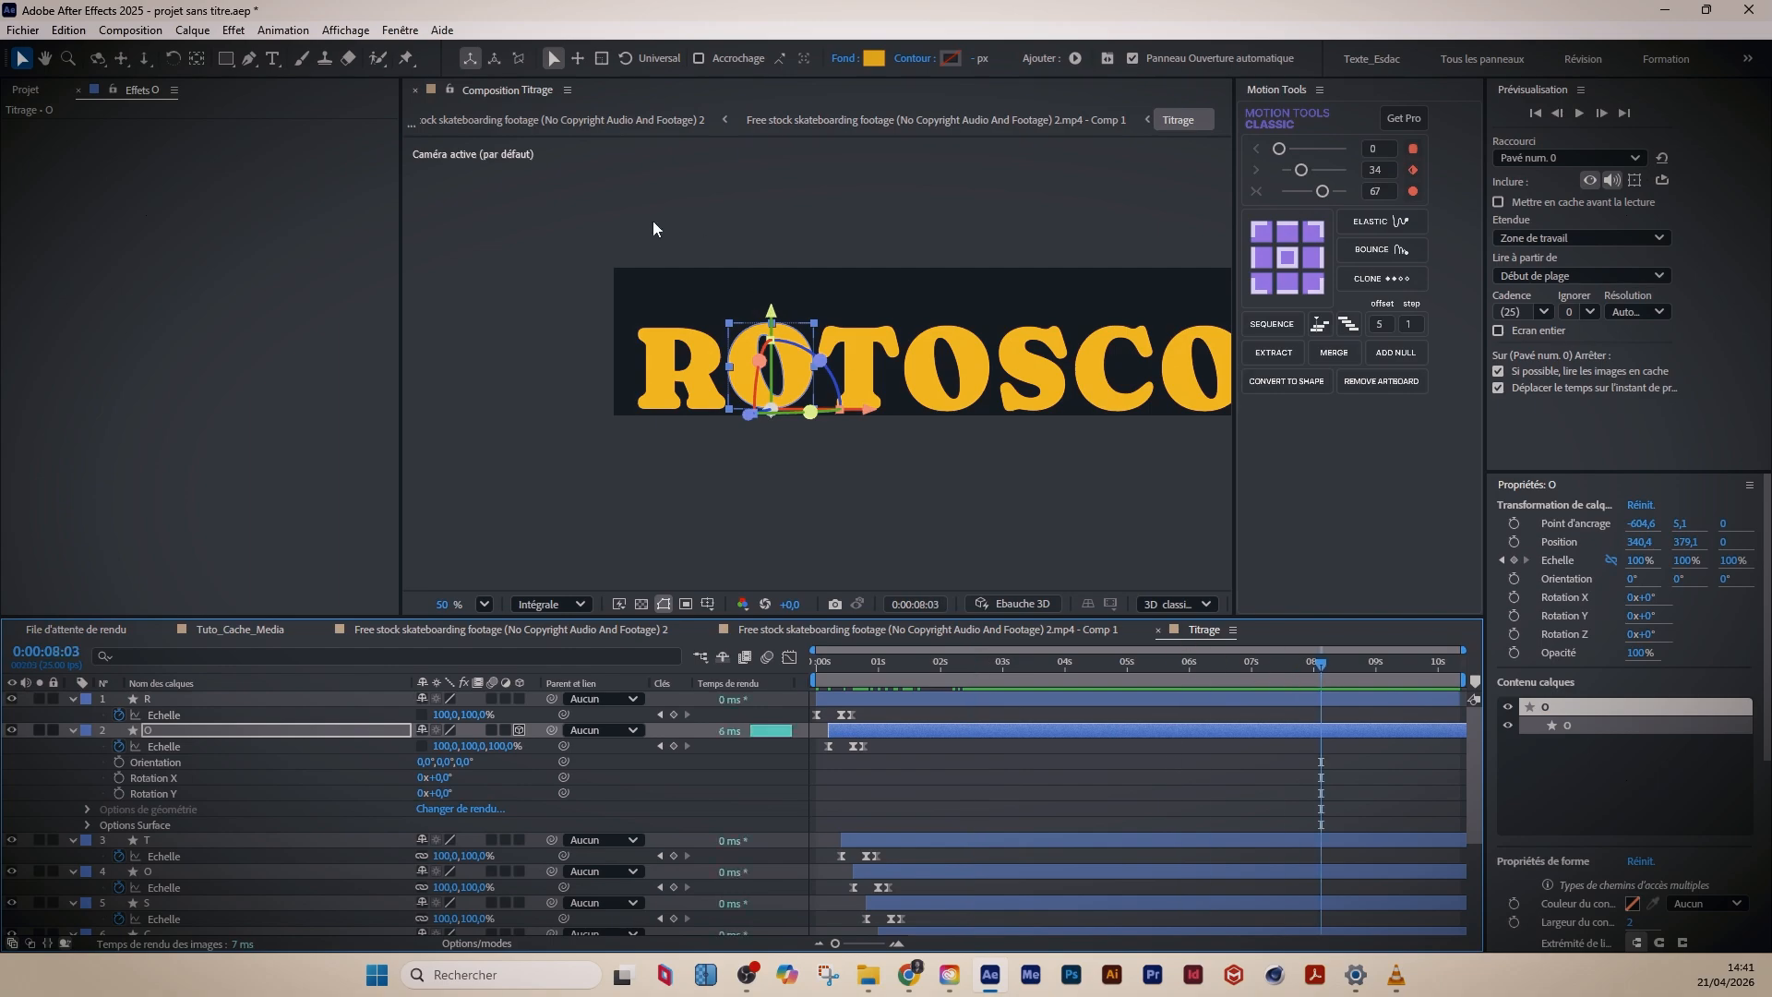
# - Locate 0:00:32:20 in the skateboarding composition and keyframe the first O's Orientation at the matching 0:00:06:24 in Titrage
pyautogui.click(835, 120)
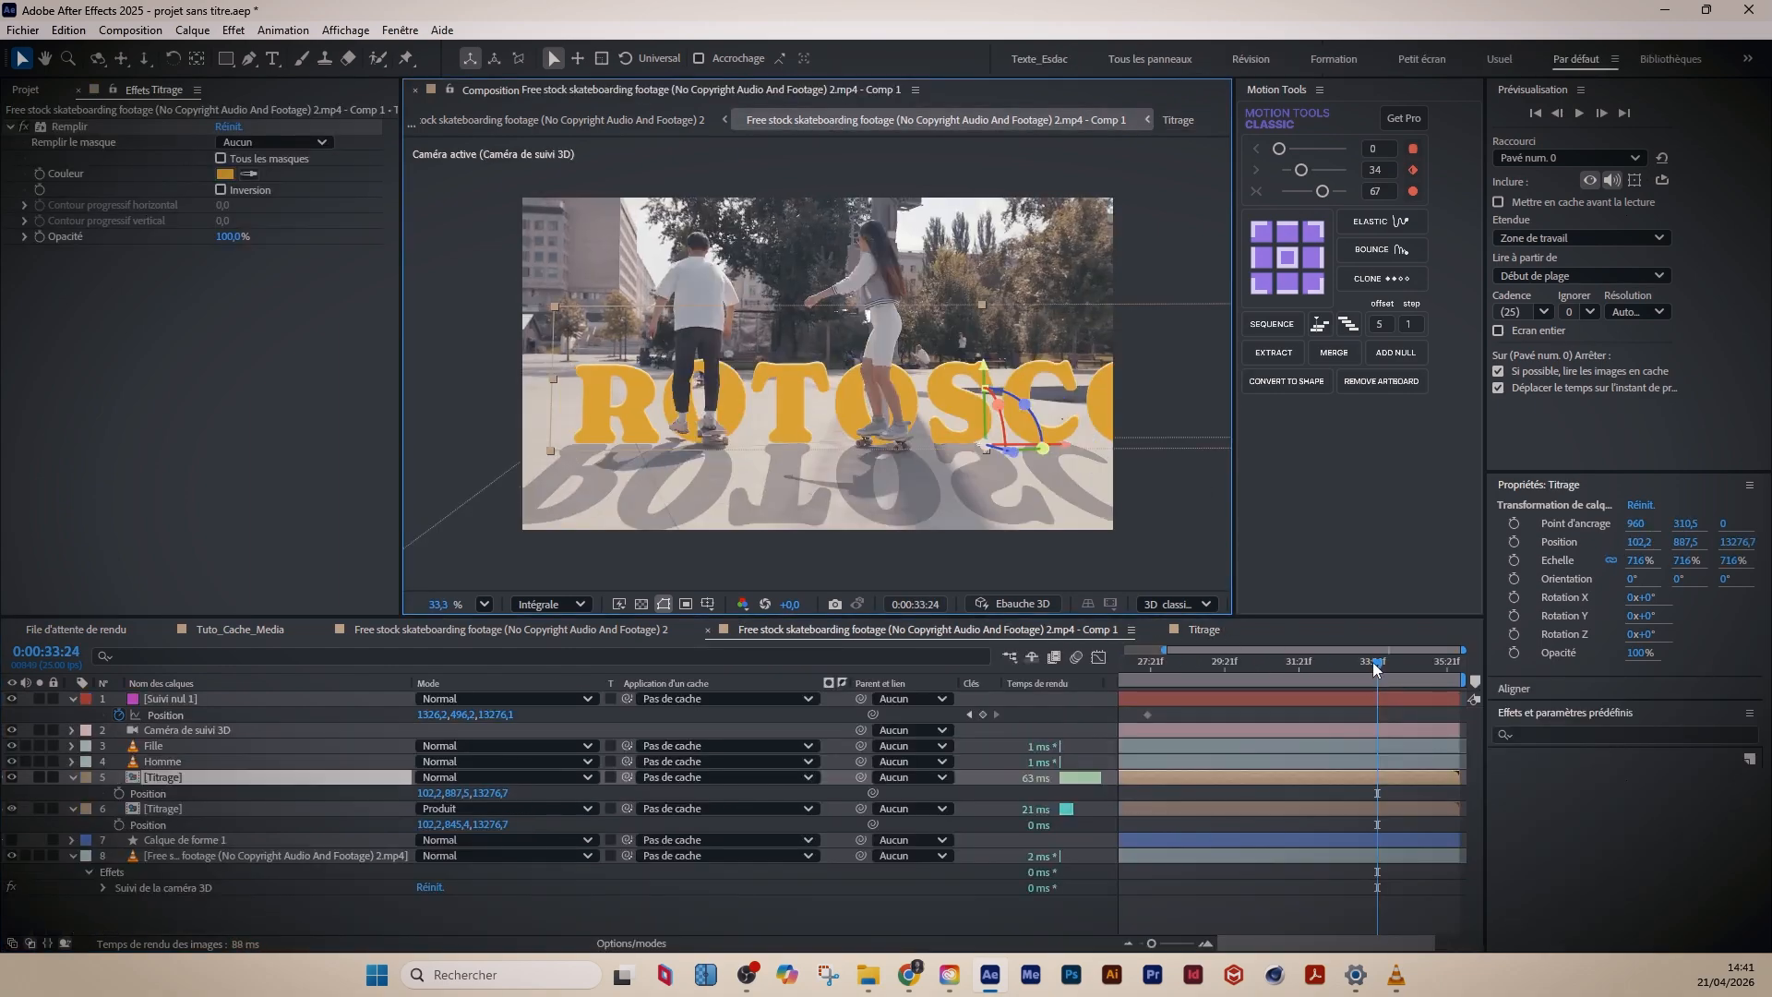
pyautogui.moveTo(1372, 662); pyautogui.dragTo(1331, 672)
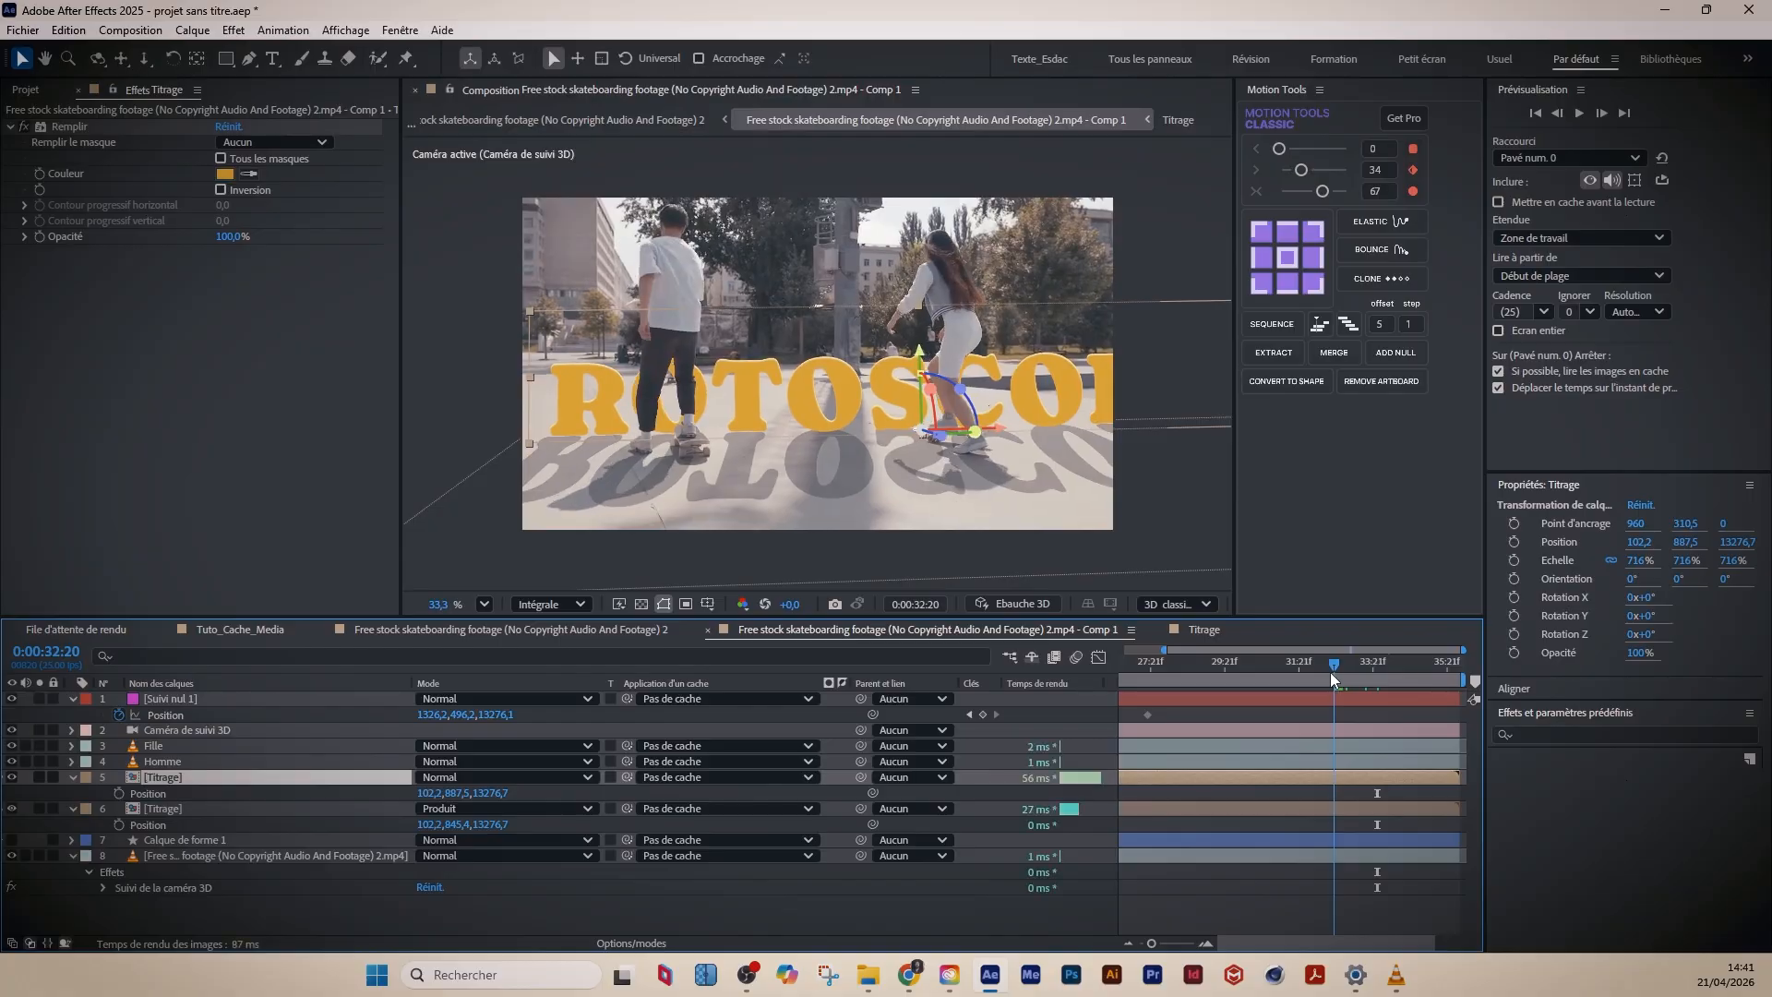
pyautogui.doubleClick(220, 783)
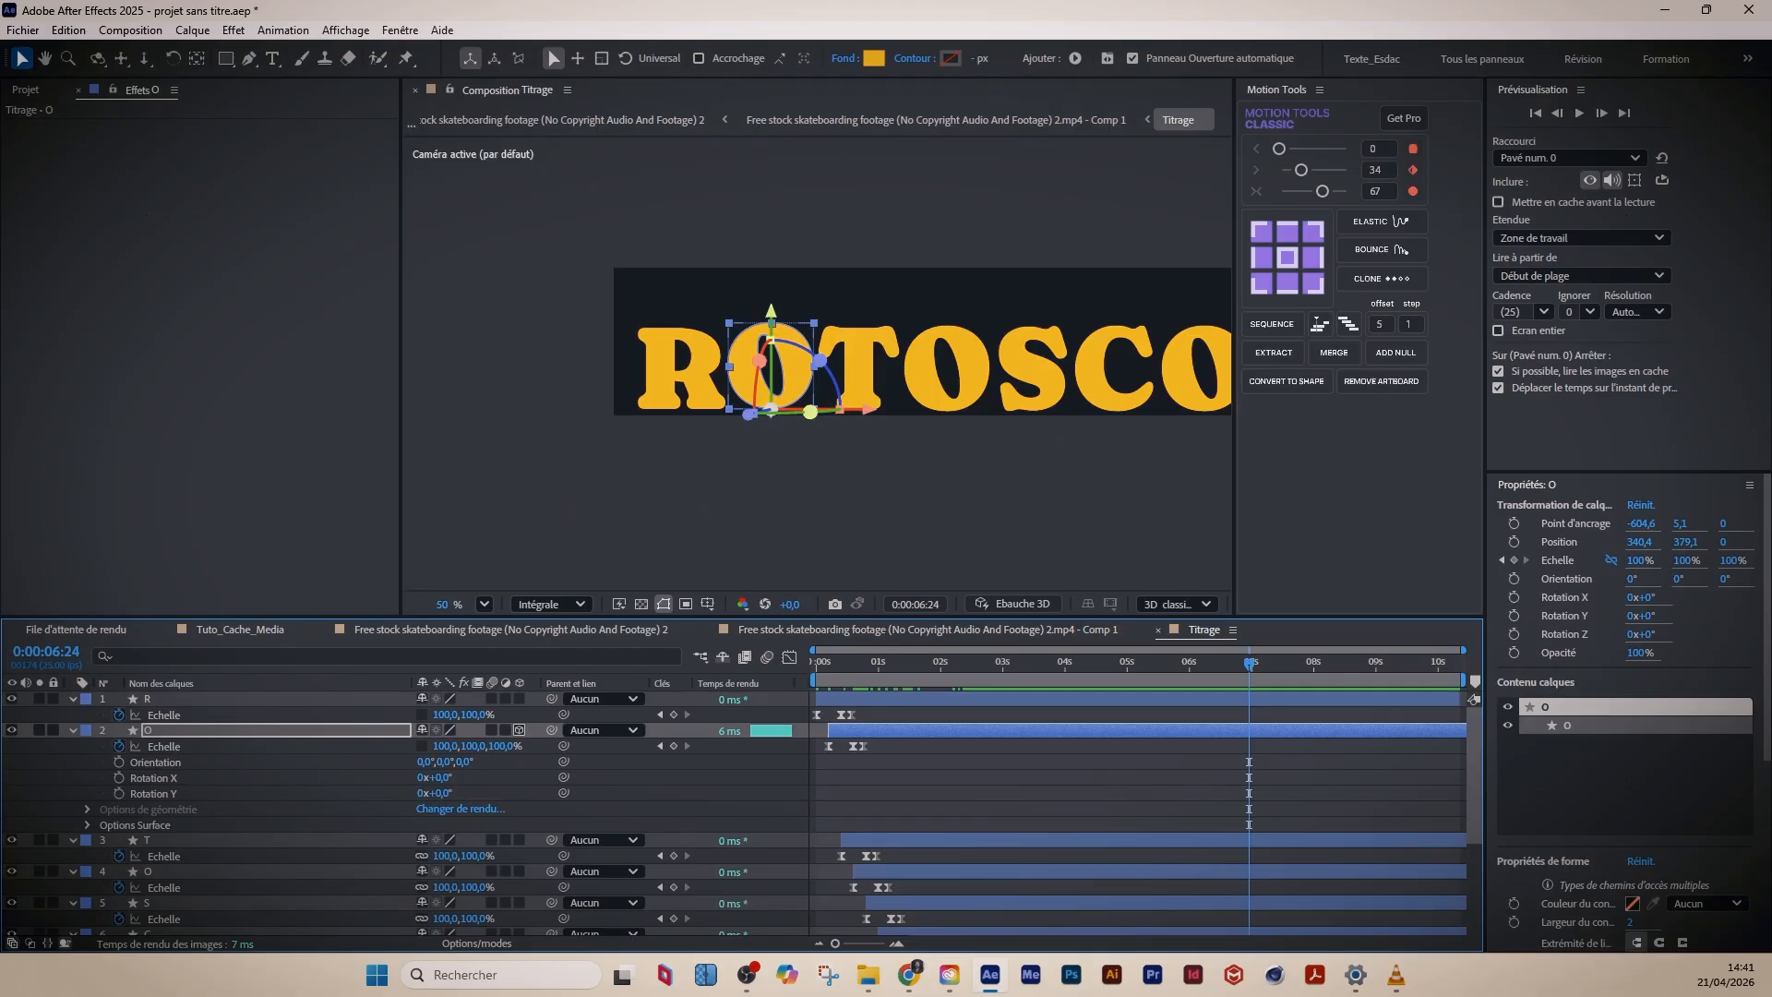
pyautogui.click(119, 763)
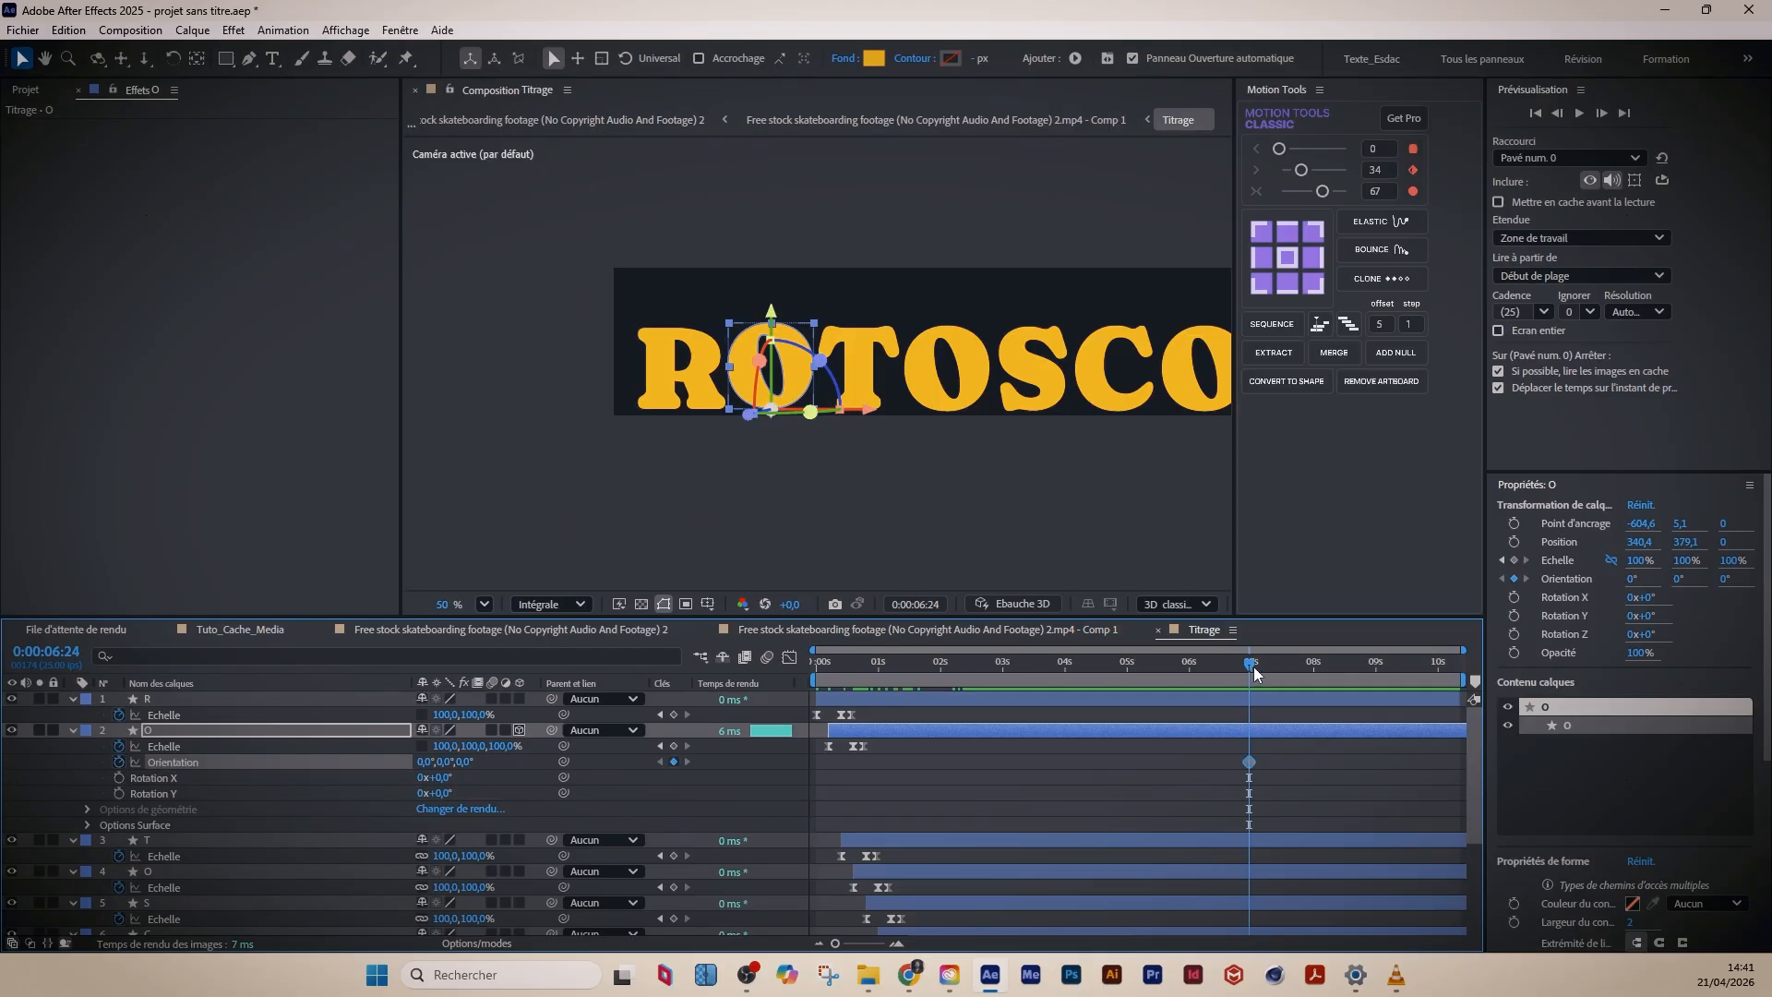
# - At 0:00:07:01, tip the first O over about its X axis to an Orientation of 265°
pyautogui.moveTo(1254, 665); pyautogui.dragTo(1257, 666)
pyautogui.press('r')
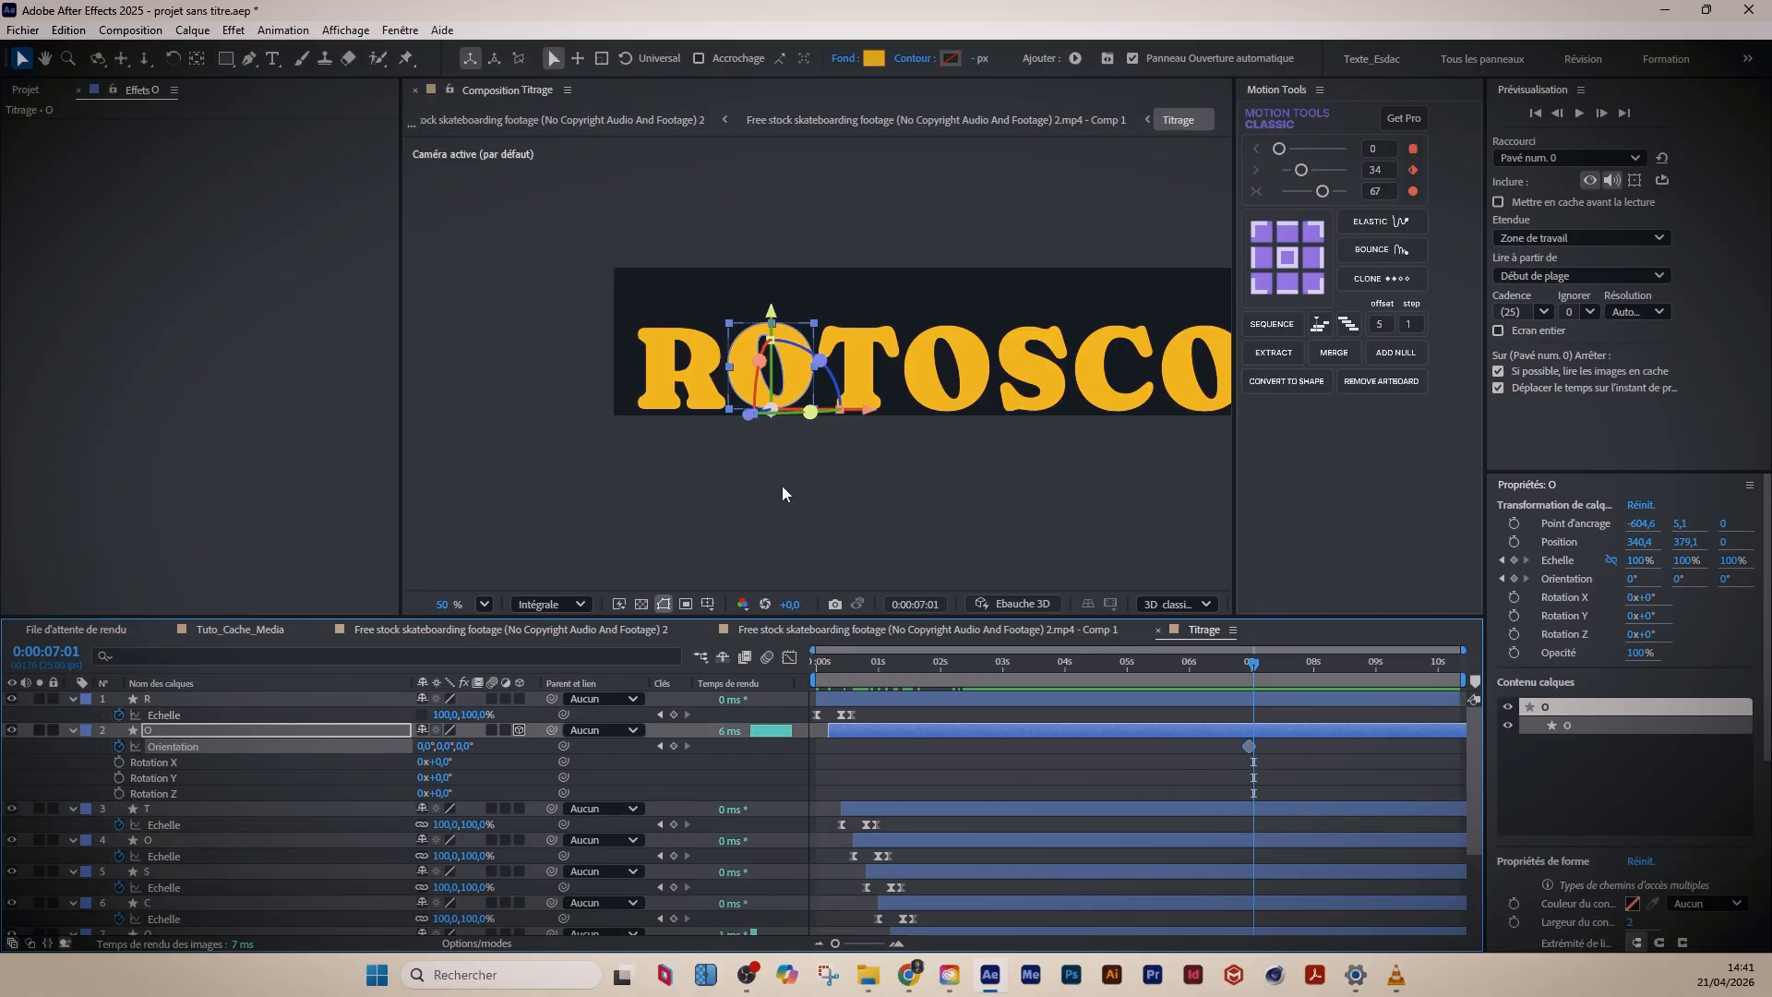
pyautogui.press('z')
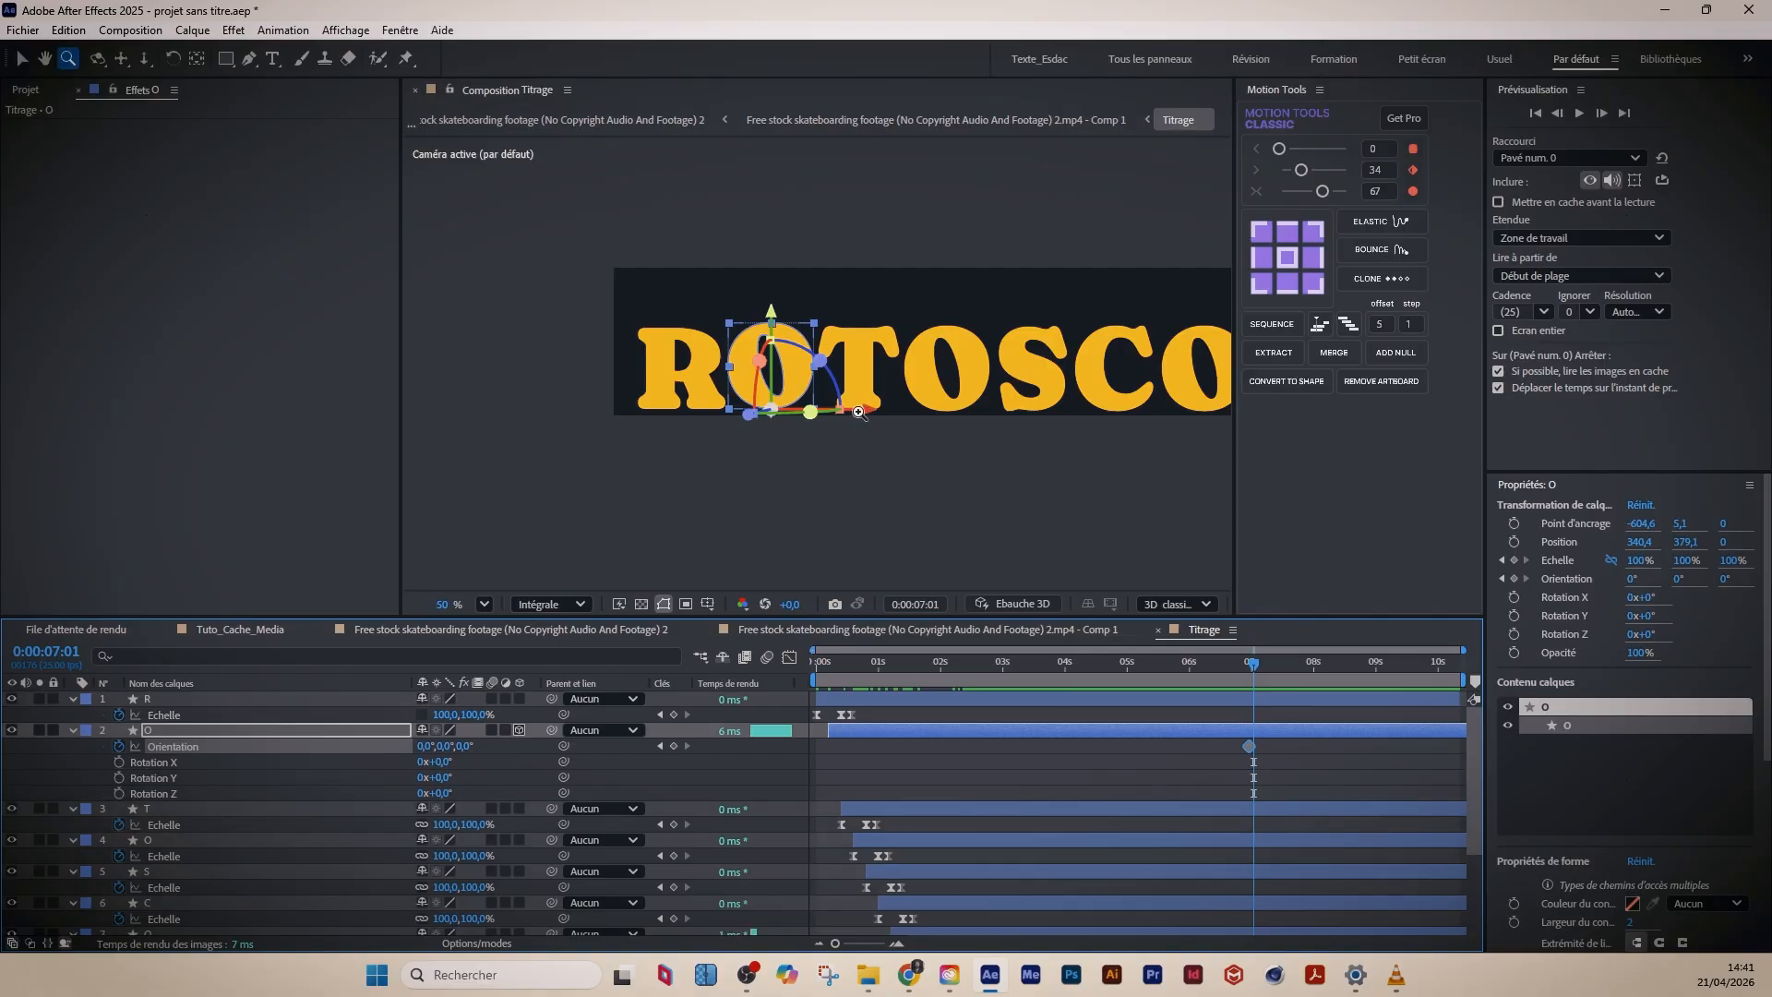
pyautogui.press('r')
pyautogui.press('r')
pyautogui.press('w')
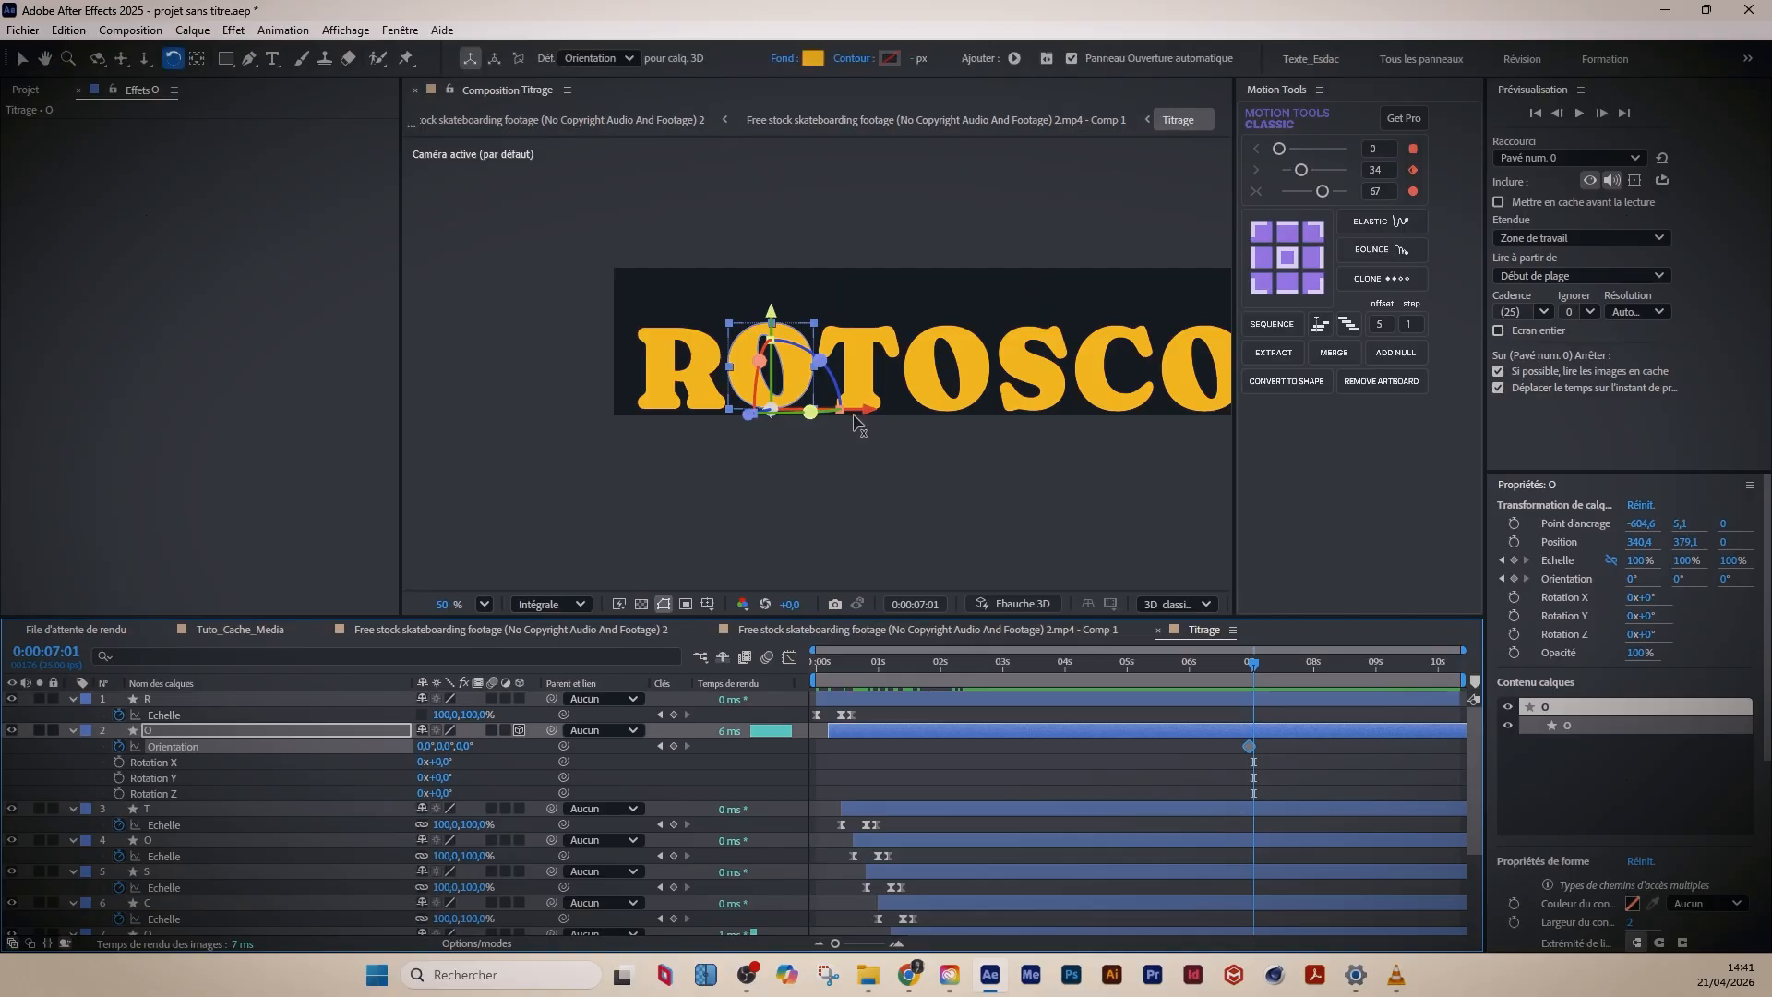
pyautogui.moveTo(864, 410); pyautogui.dragTo(855, 373)
pyautogui.hotkey('ctrl', 'z')
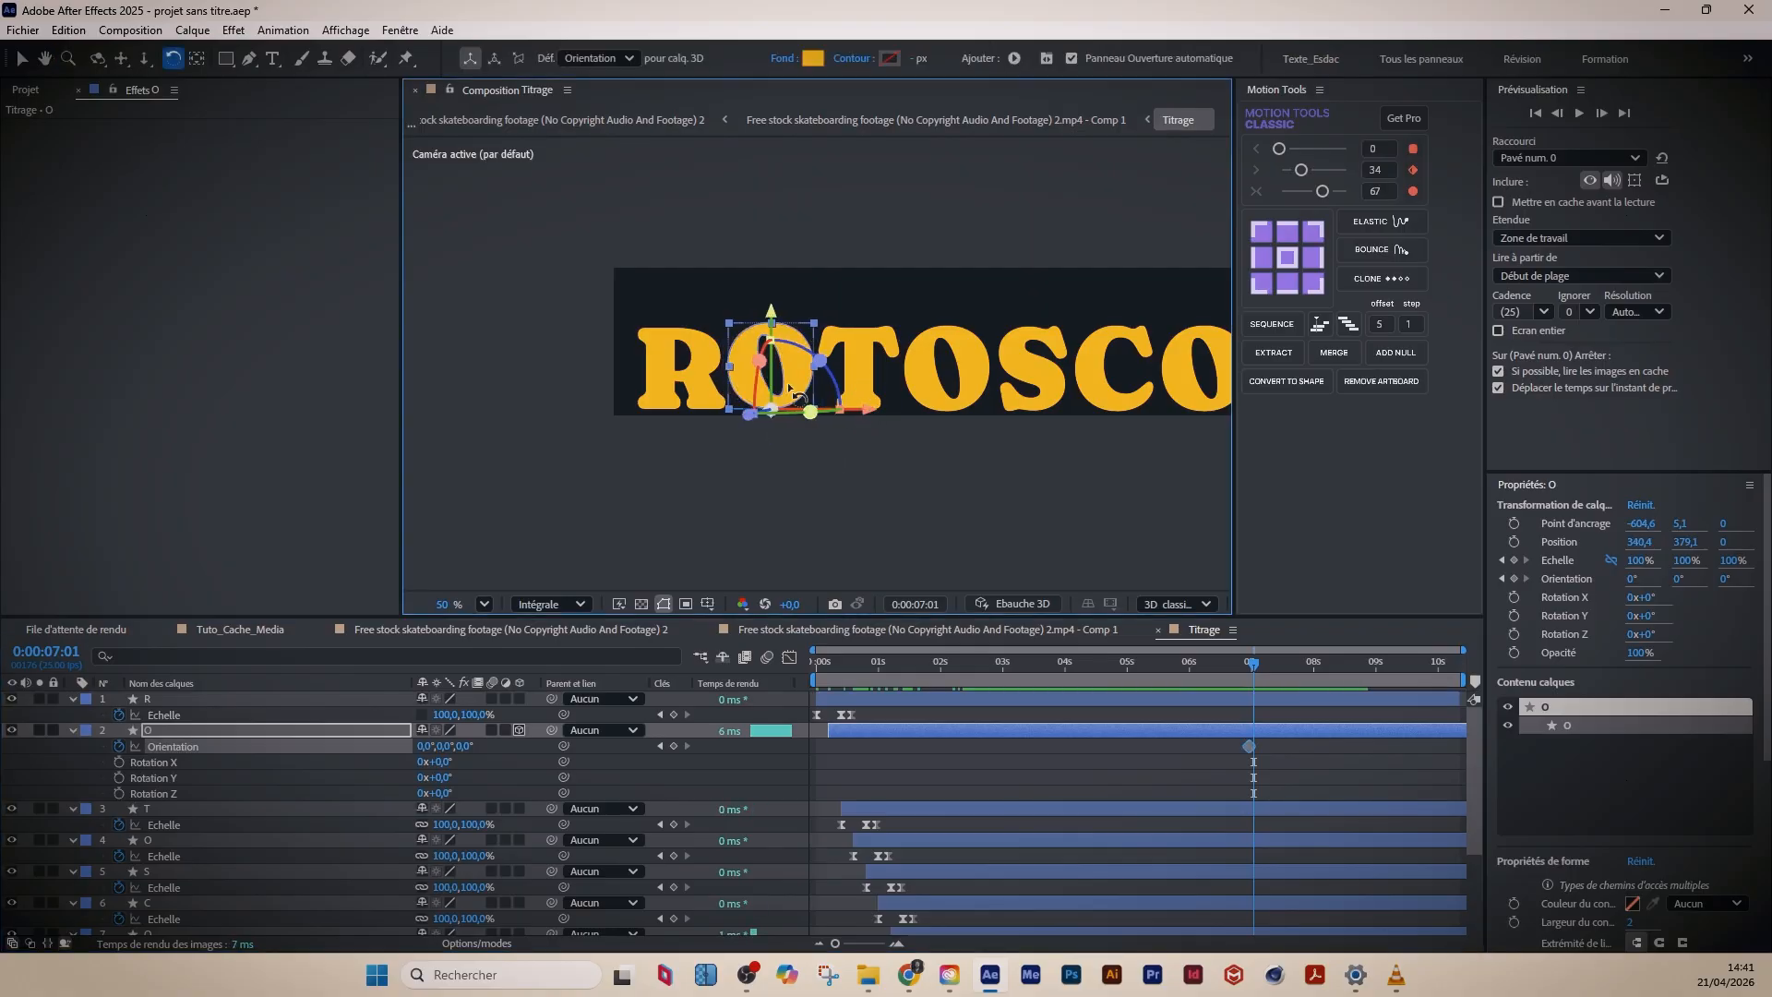
pyautogui.moveTo(772, 318)
pyautogui.mouseDown()
pyautogui.moveTo(770, 334)
pyautogui.moveTo(790, 293)
pyautogui.mouseUp()
# - Spread the first O's two Orientation keyframes apart, to just before and a few frames after 0:00:07:01
pyautogui.scroll(4, 1243, 771)
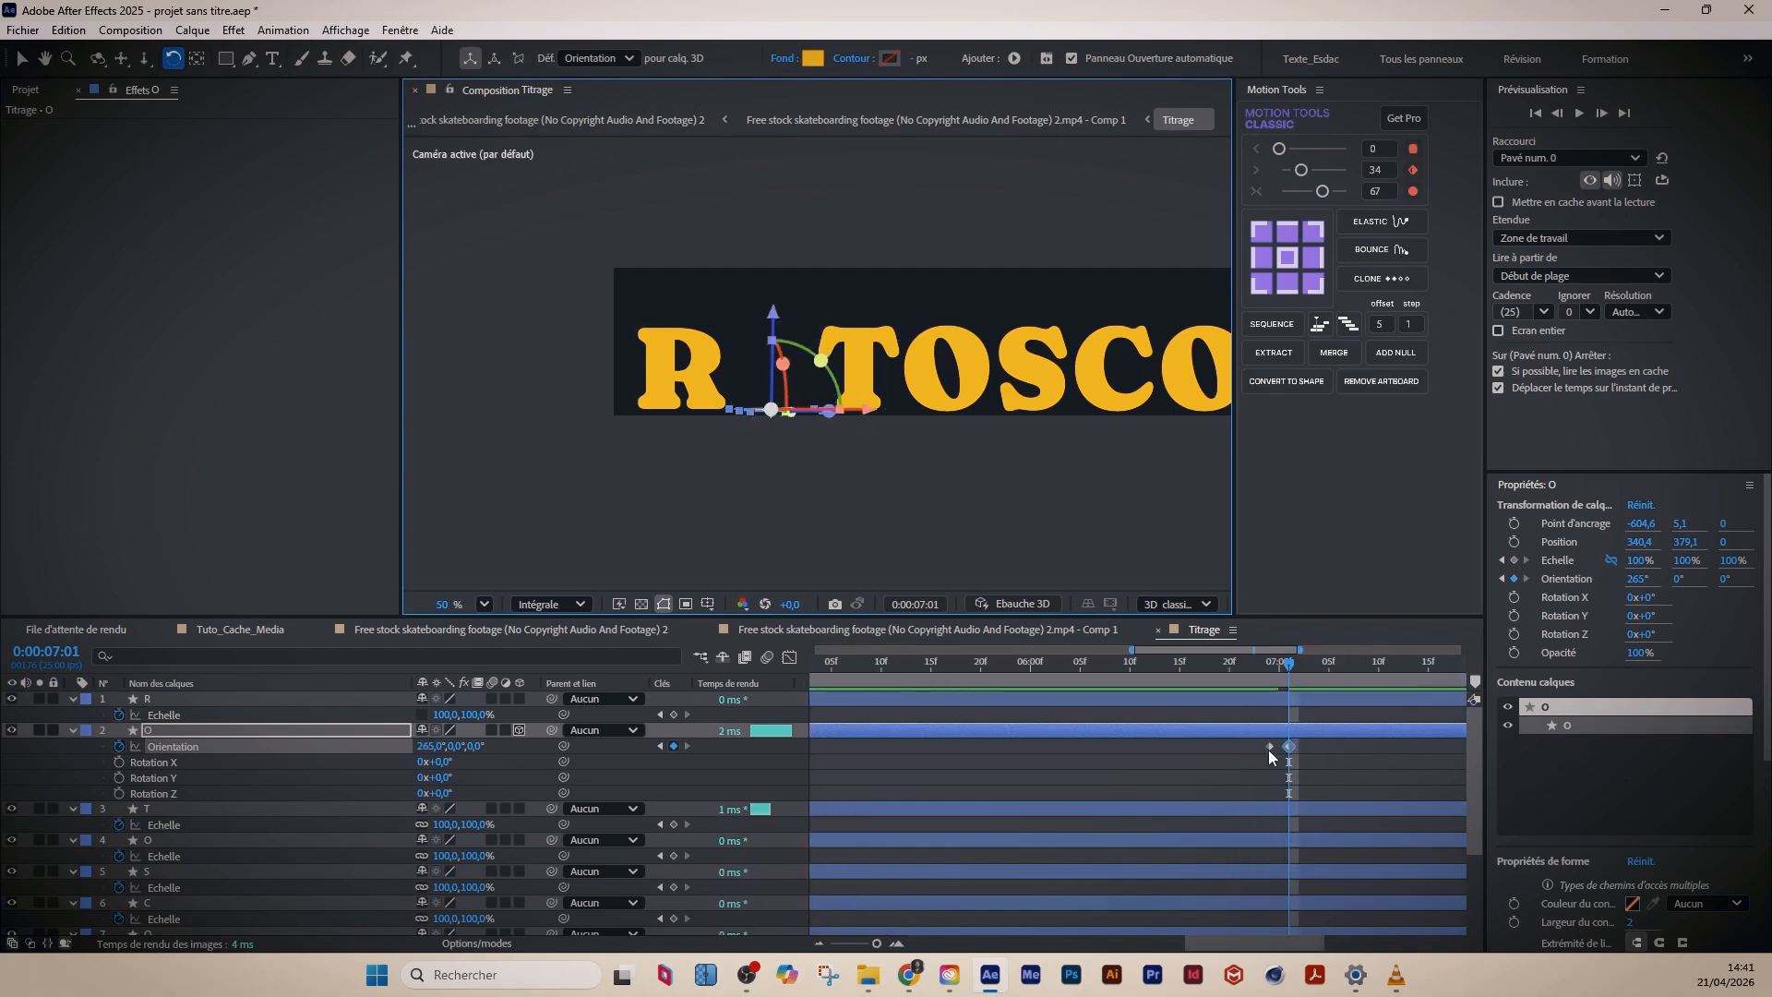
pyautogui.moveTo(1269, 747); pyautogui.dragTo(1343, 745)
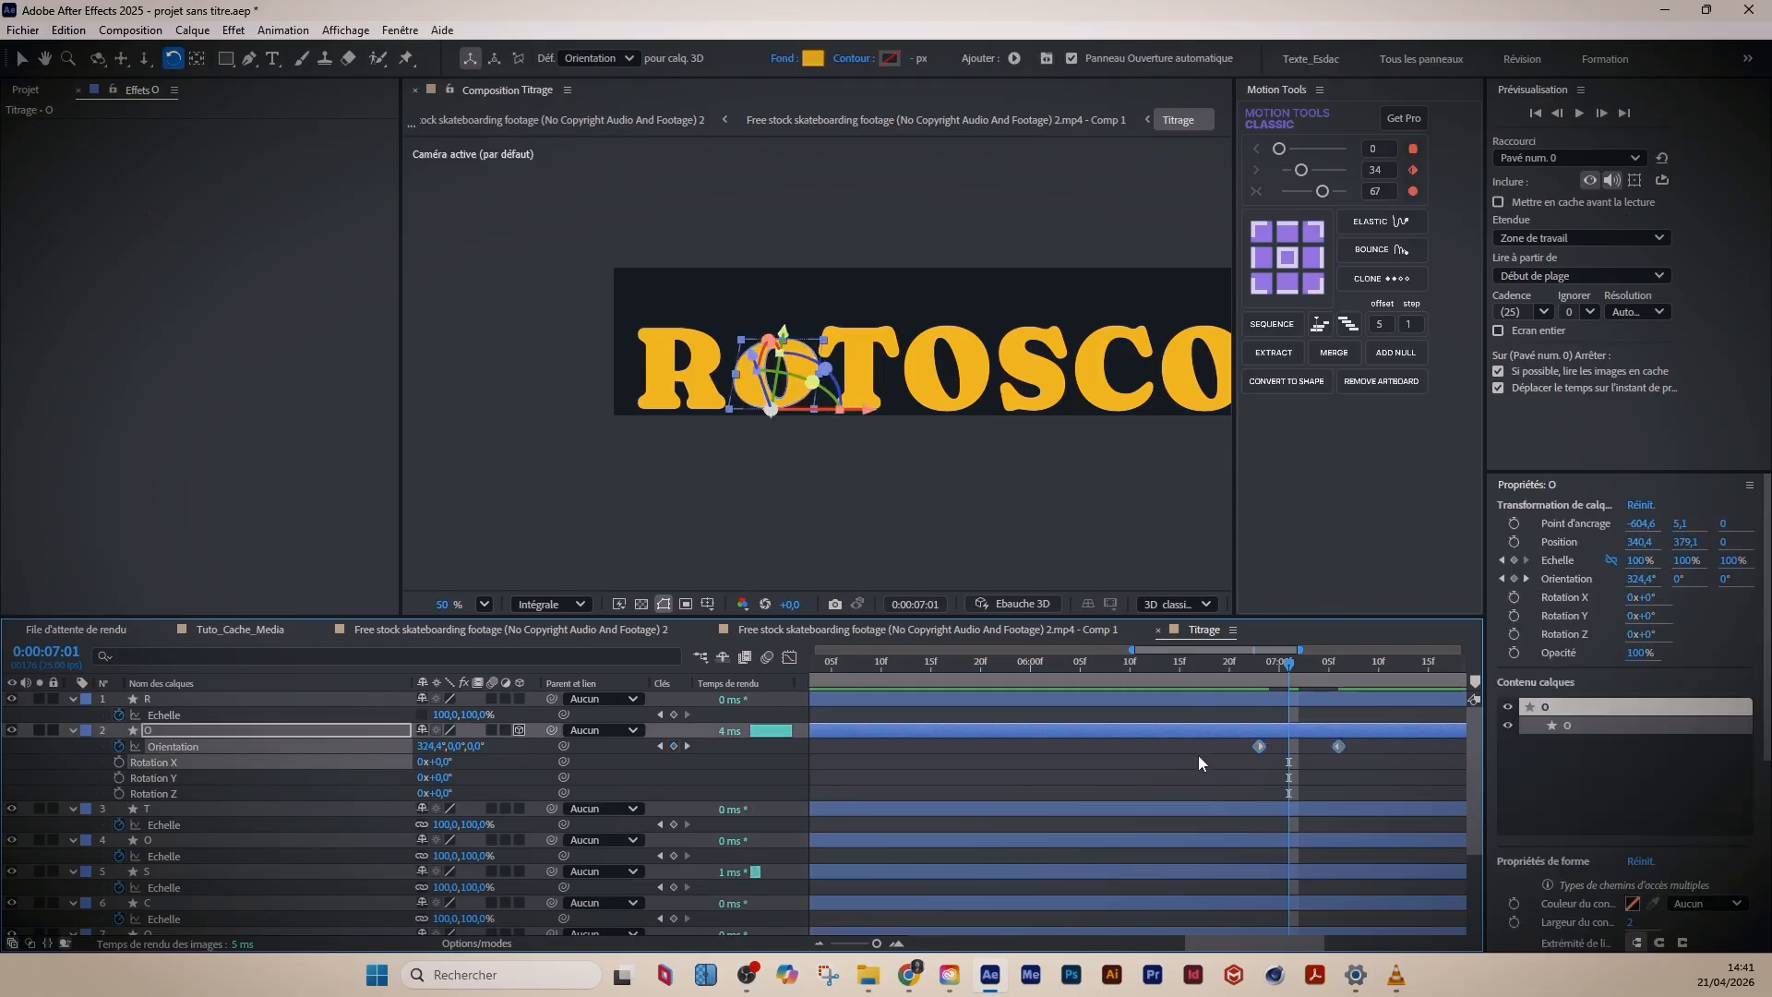
# - Ease the first O's two Orientation keyframes and preview its fall in the skateboarding composition
pyautogui.press('F9')
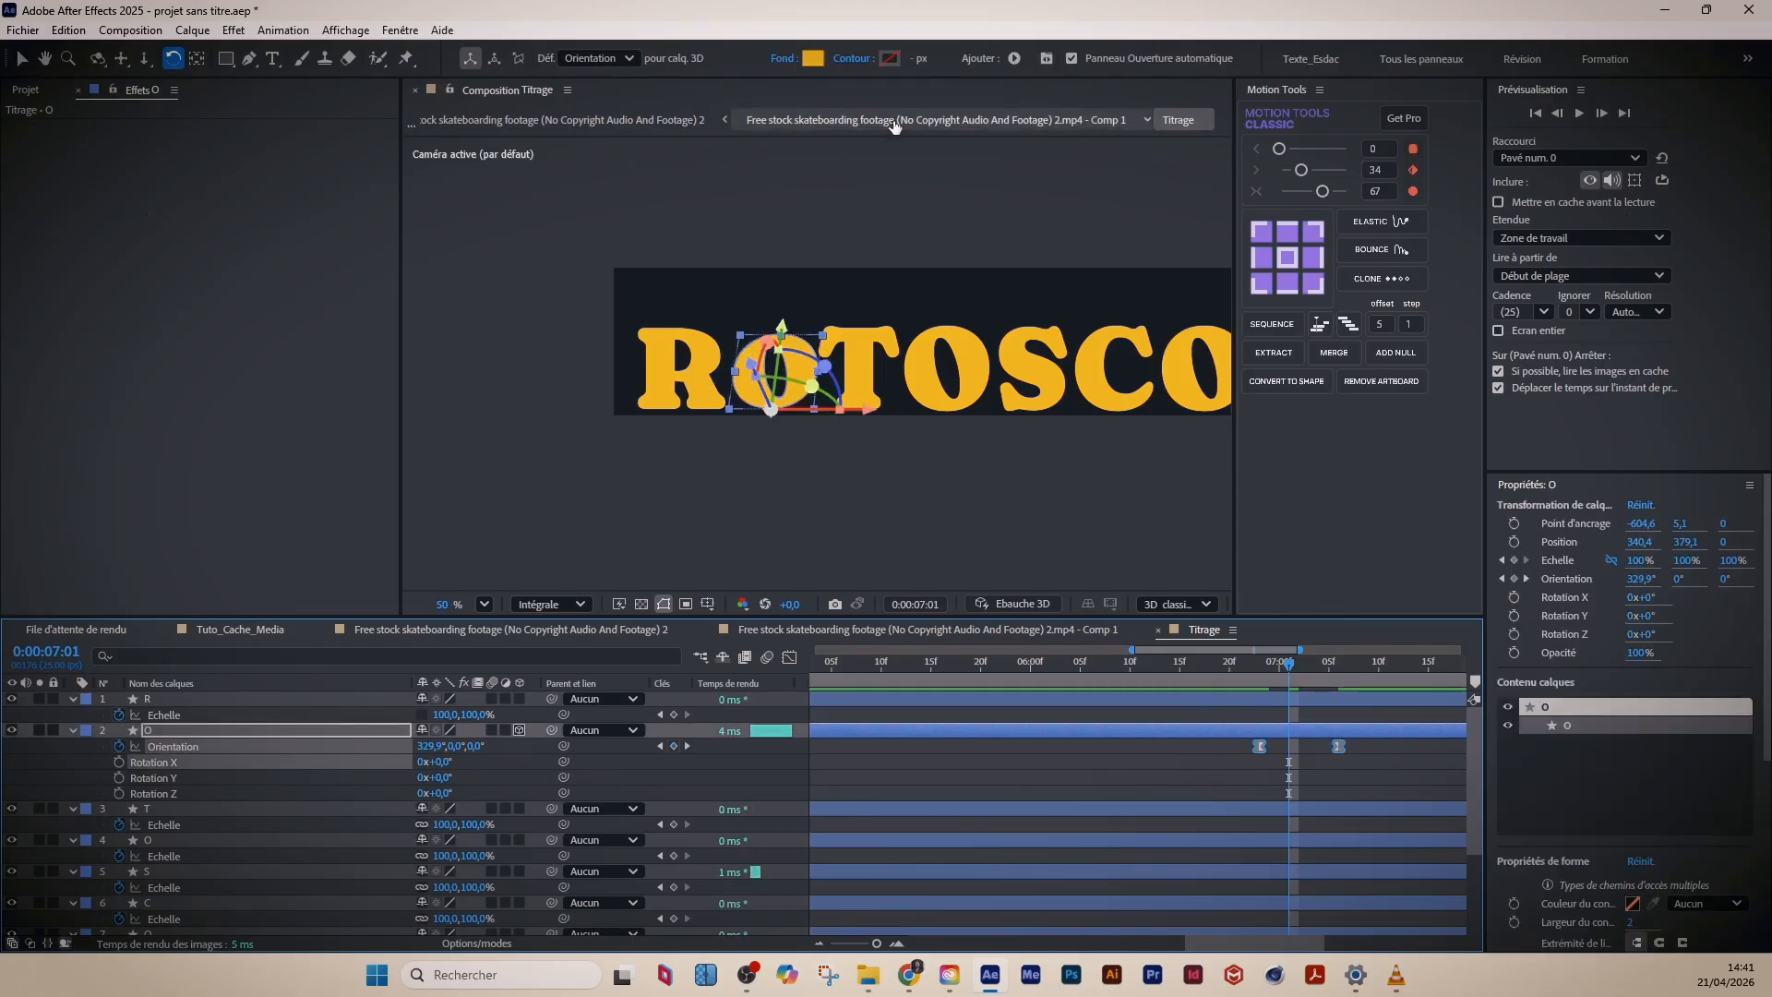
pyautogui.click(893, 121)
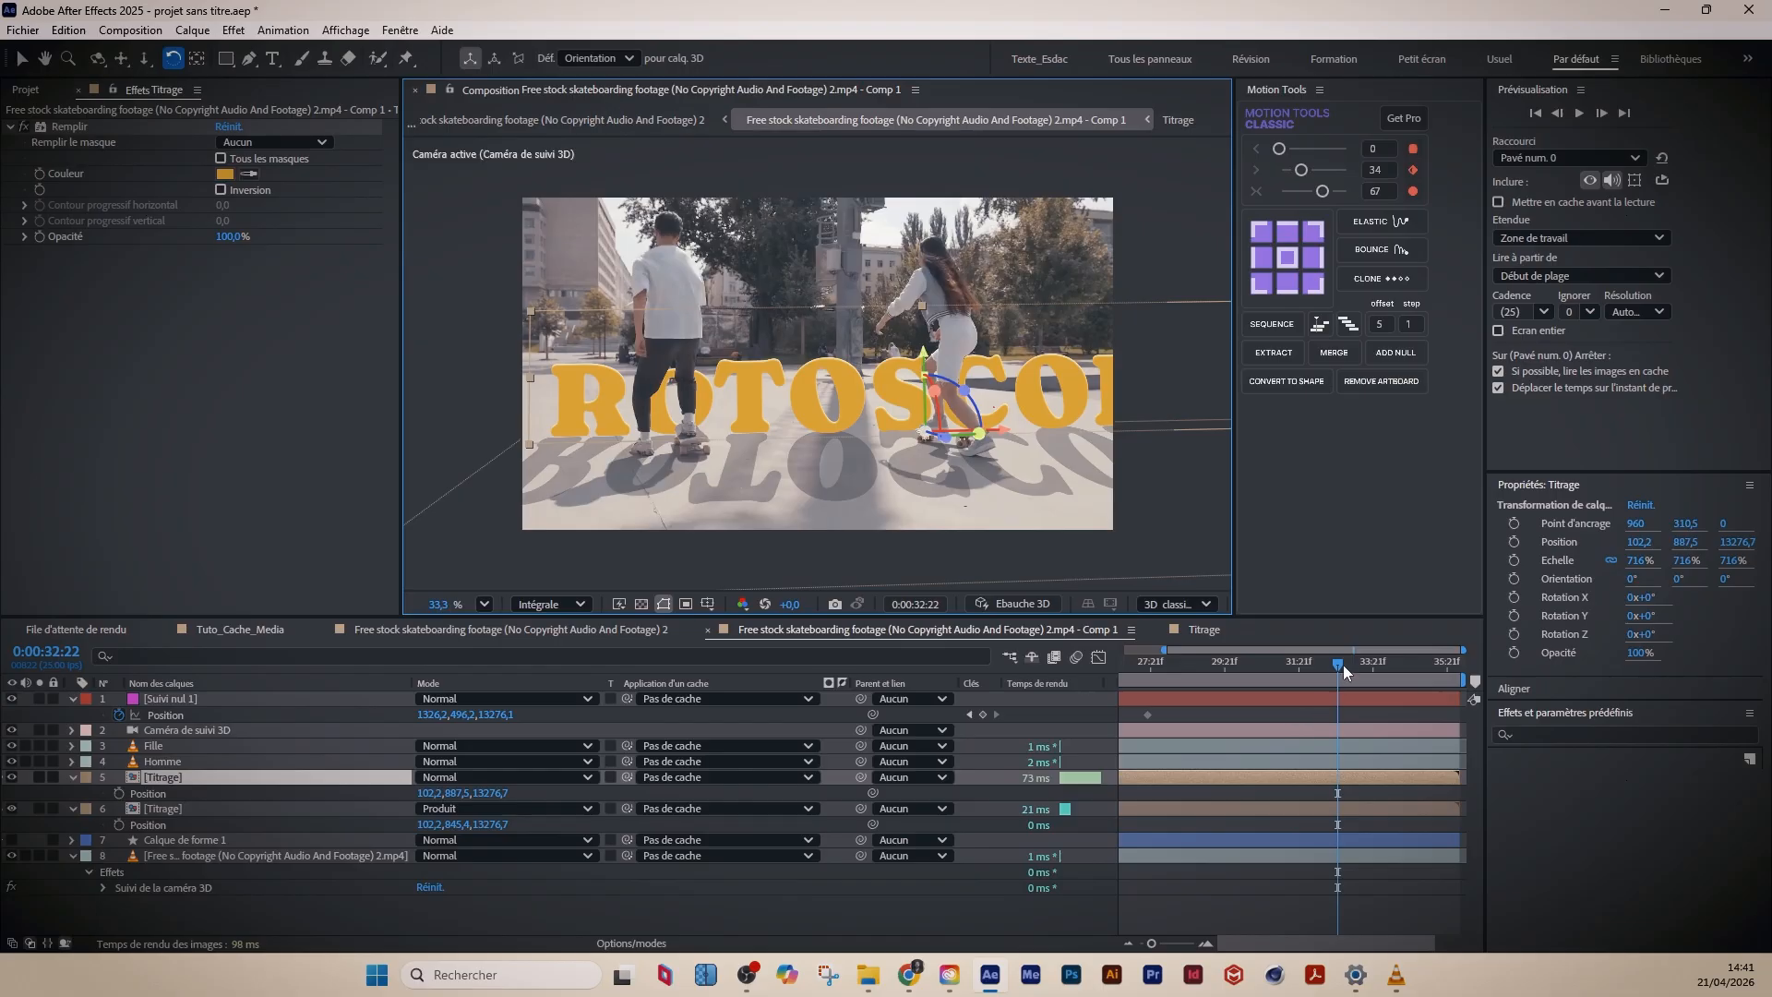
pyautogui.moveTo(1343, 664); pyautogui.dragTo(1301, 672)
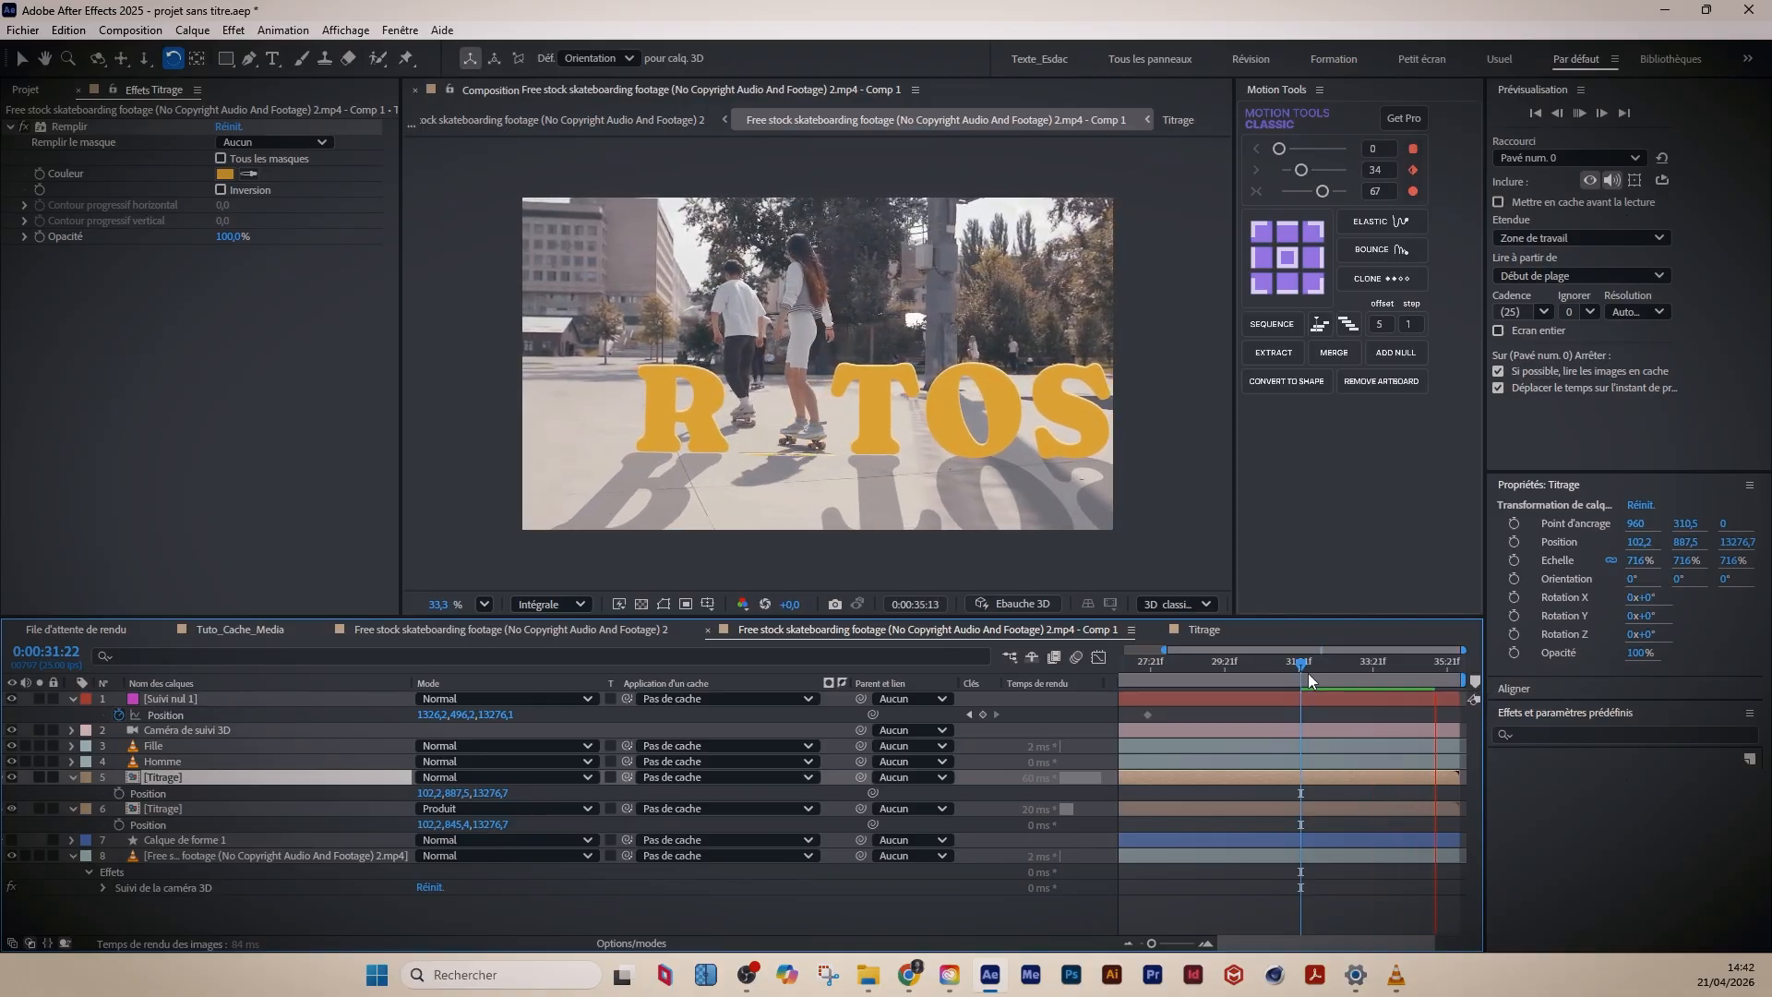
pyautogui.press('space')
pyautogui.press('space')
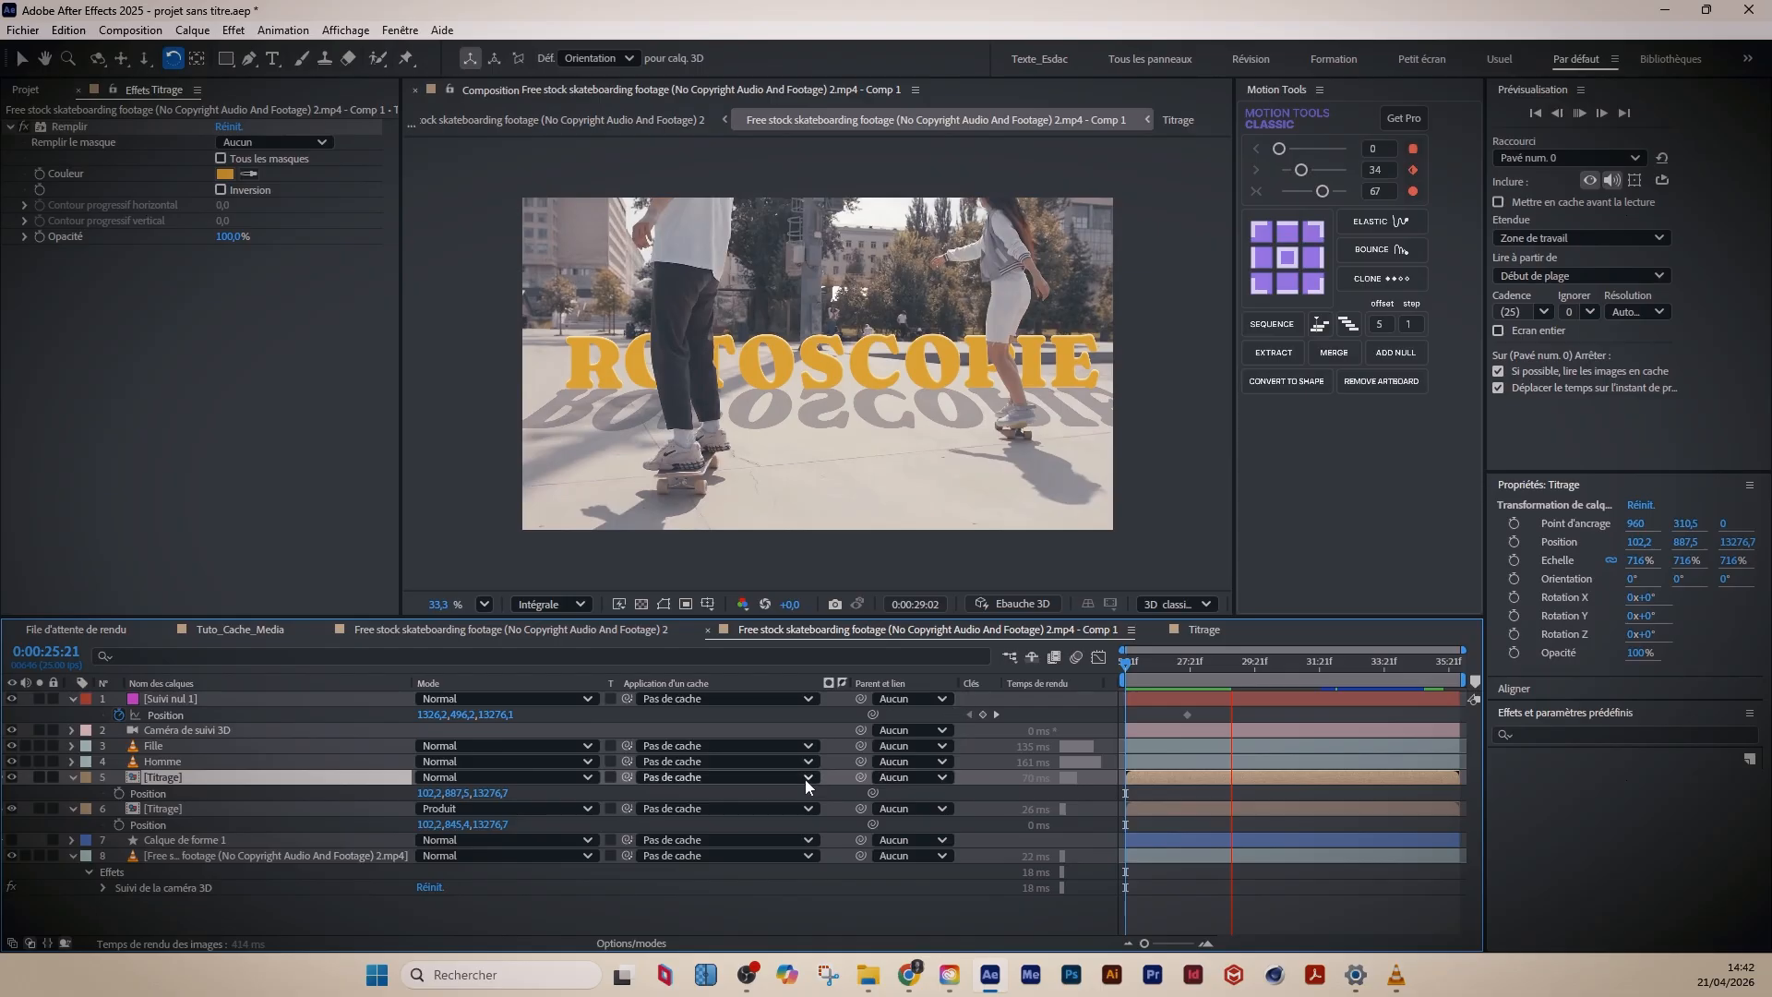
pyautogui.press('space')
# - Apply a Gaussian Blur (Flou gaussien) to the Titrage shadow layer and set its blur amount to 14.2
pyautogui.click(152, 811)
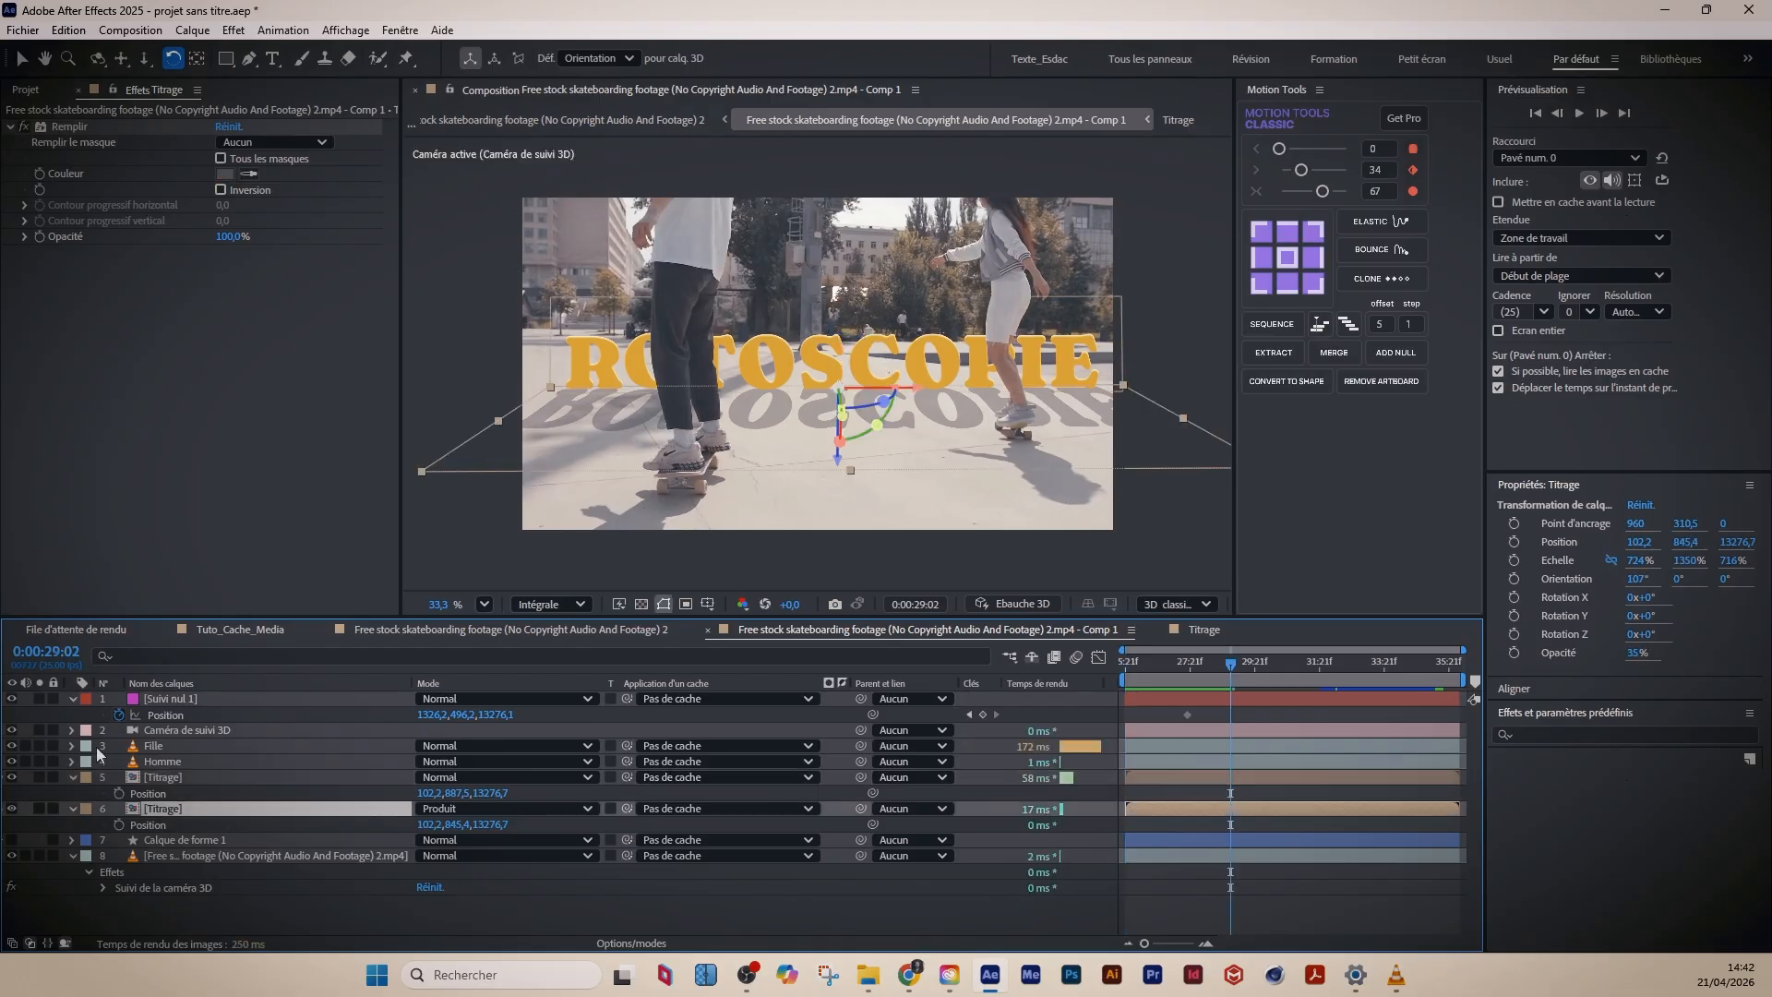
pyautogui.rightClick(105, 374)
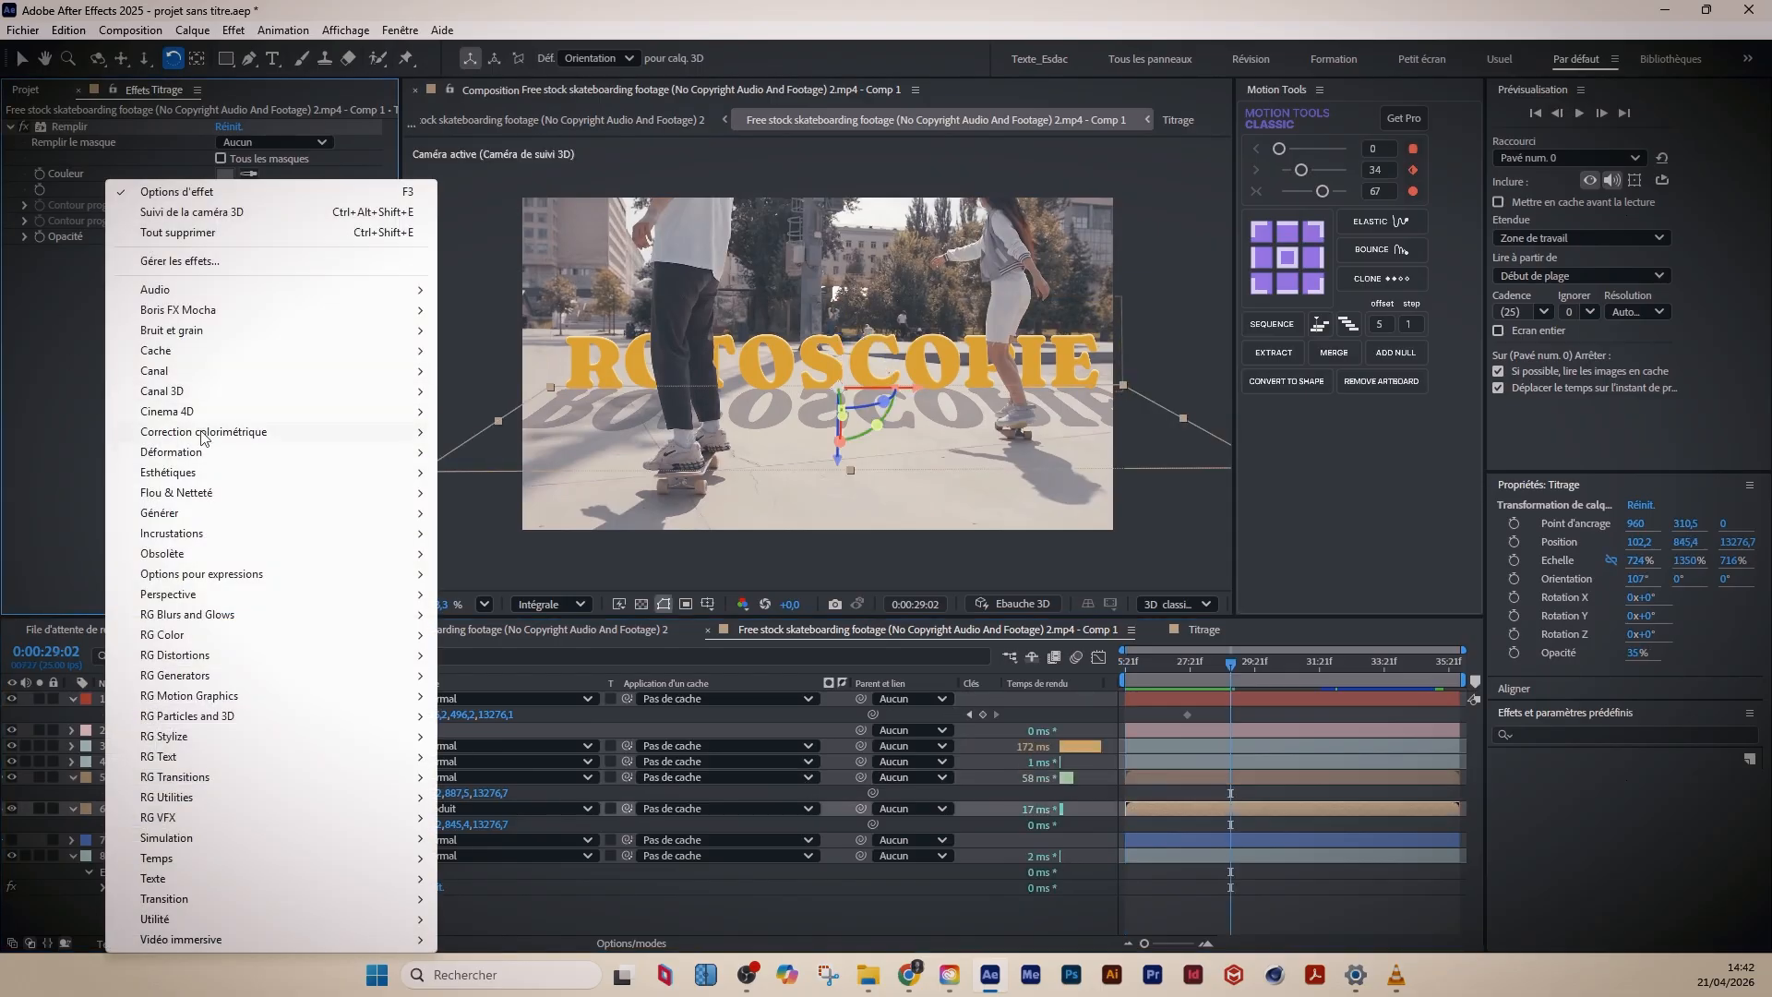
pyautogui.moveTo(189, 496)
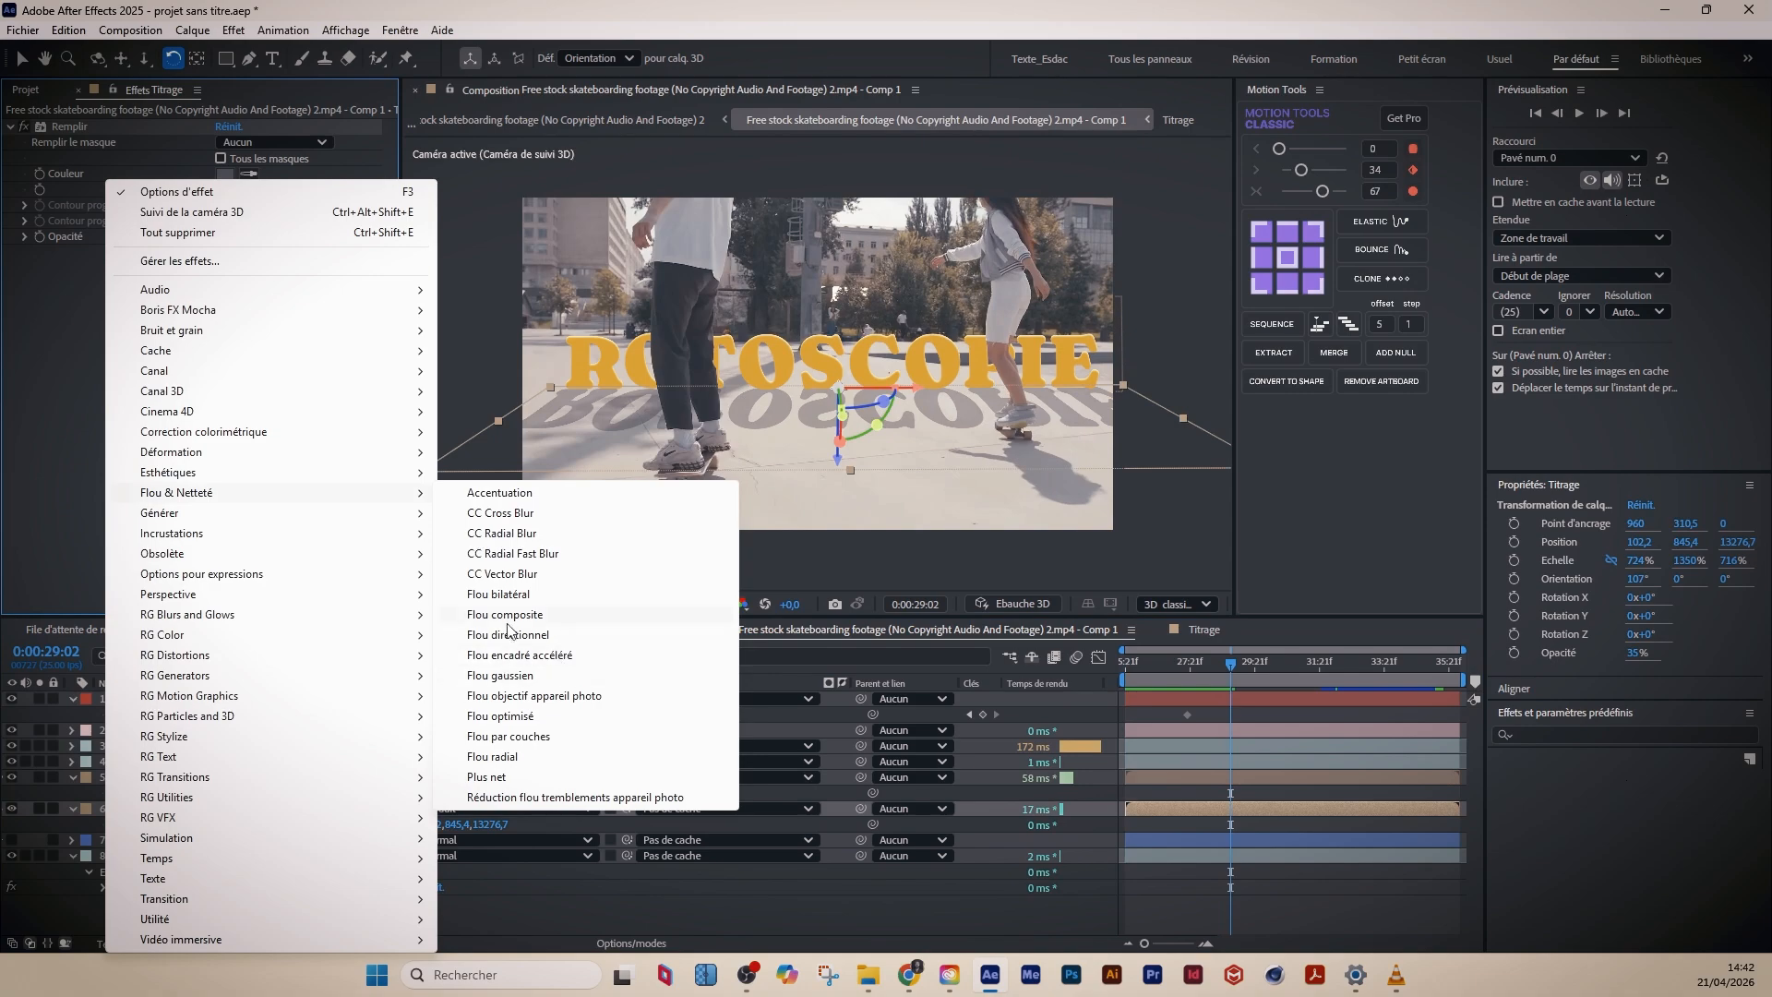
pyautogui.click(517, 677)
pyautogui.press('v')
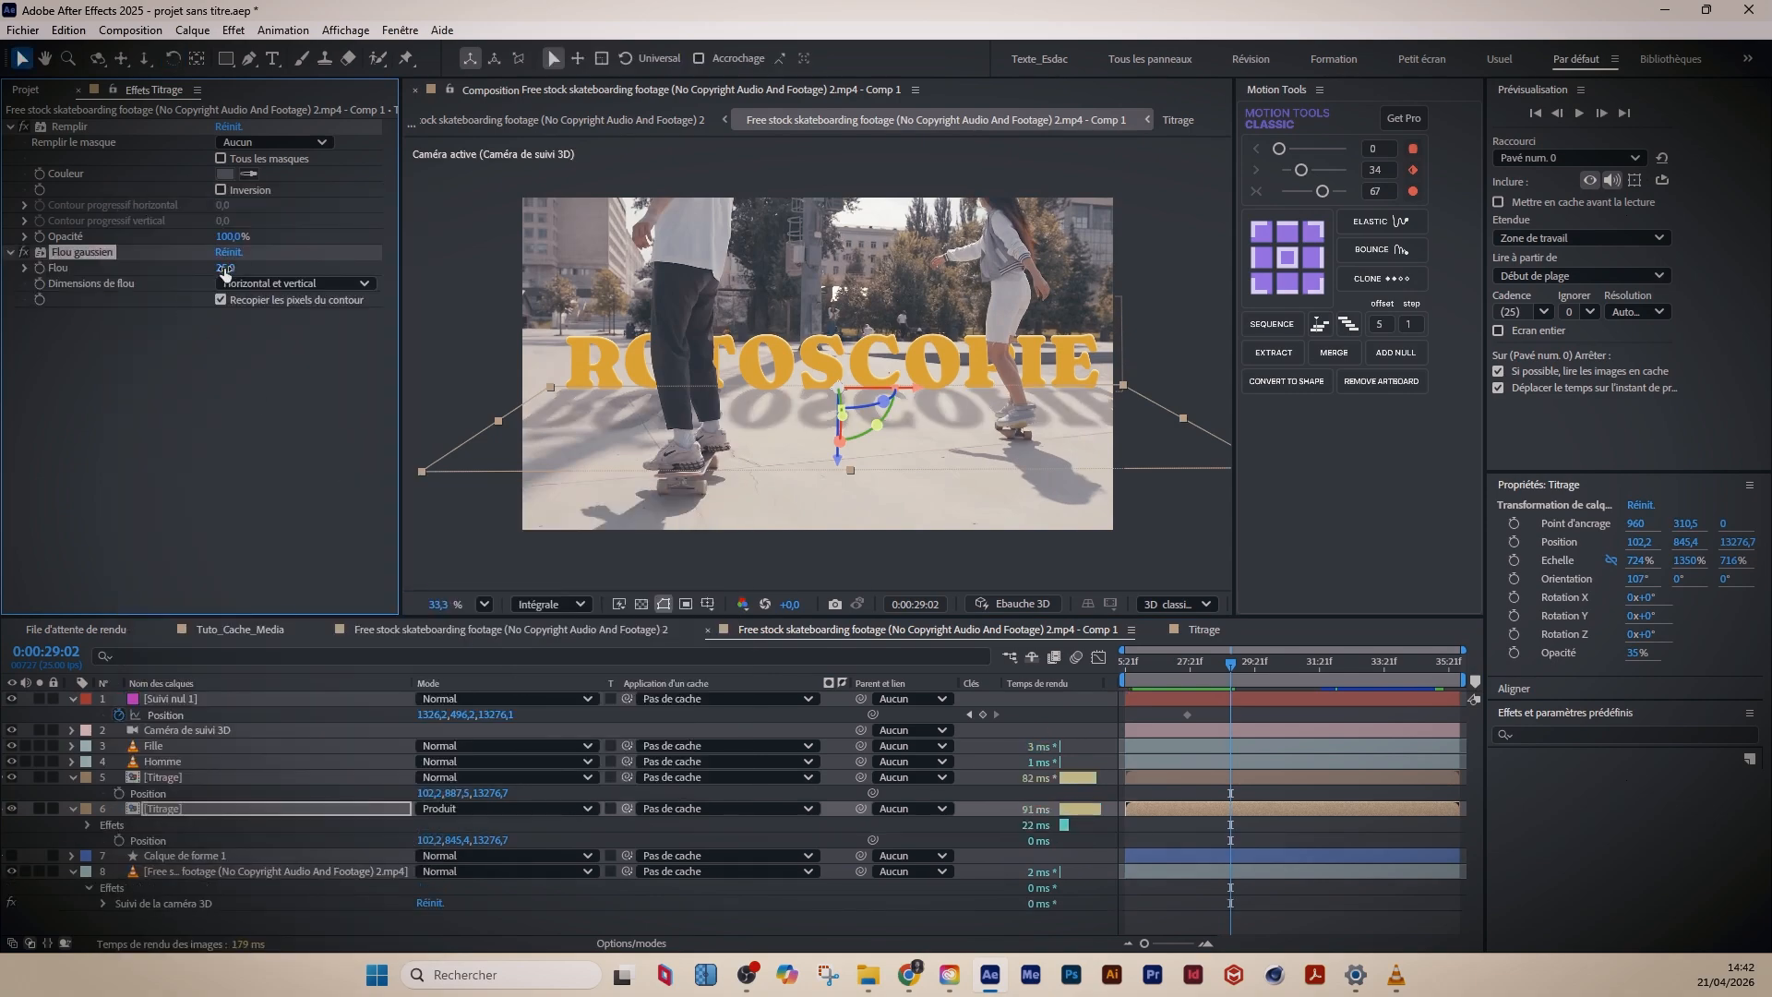
pyautogui.moveTo(225, 268)
pyautogui.mouseDown()
pyautogui.moveTo(147, 295)
pyautogui.moveTo(215, 297)
pyautogui.mouseUp()
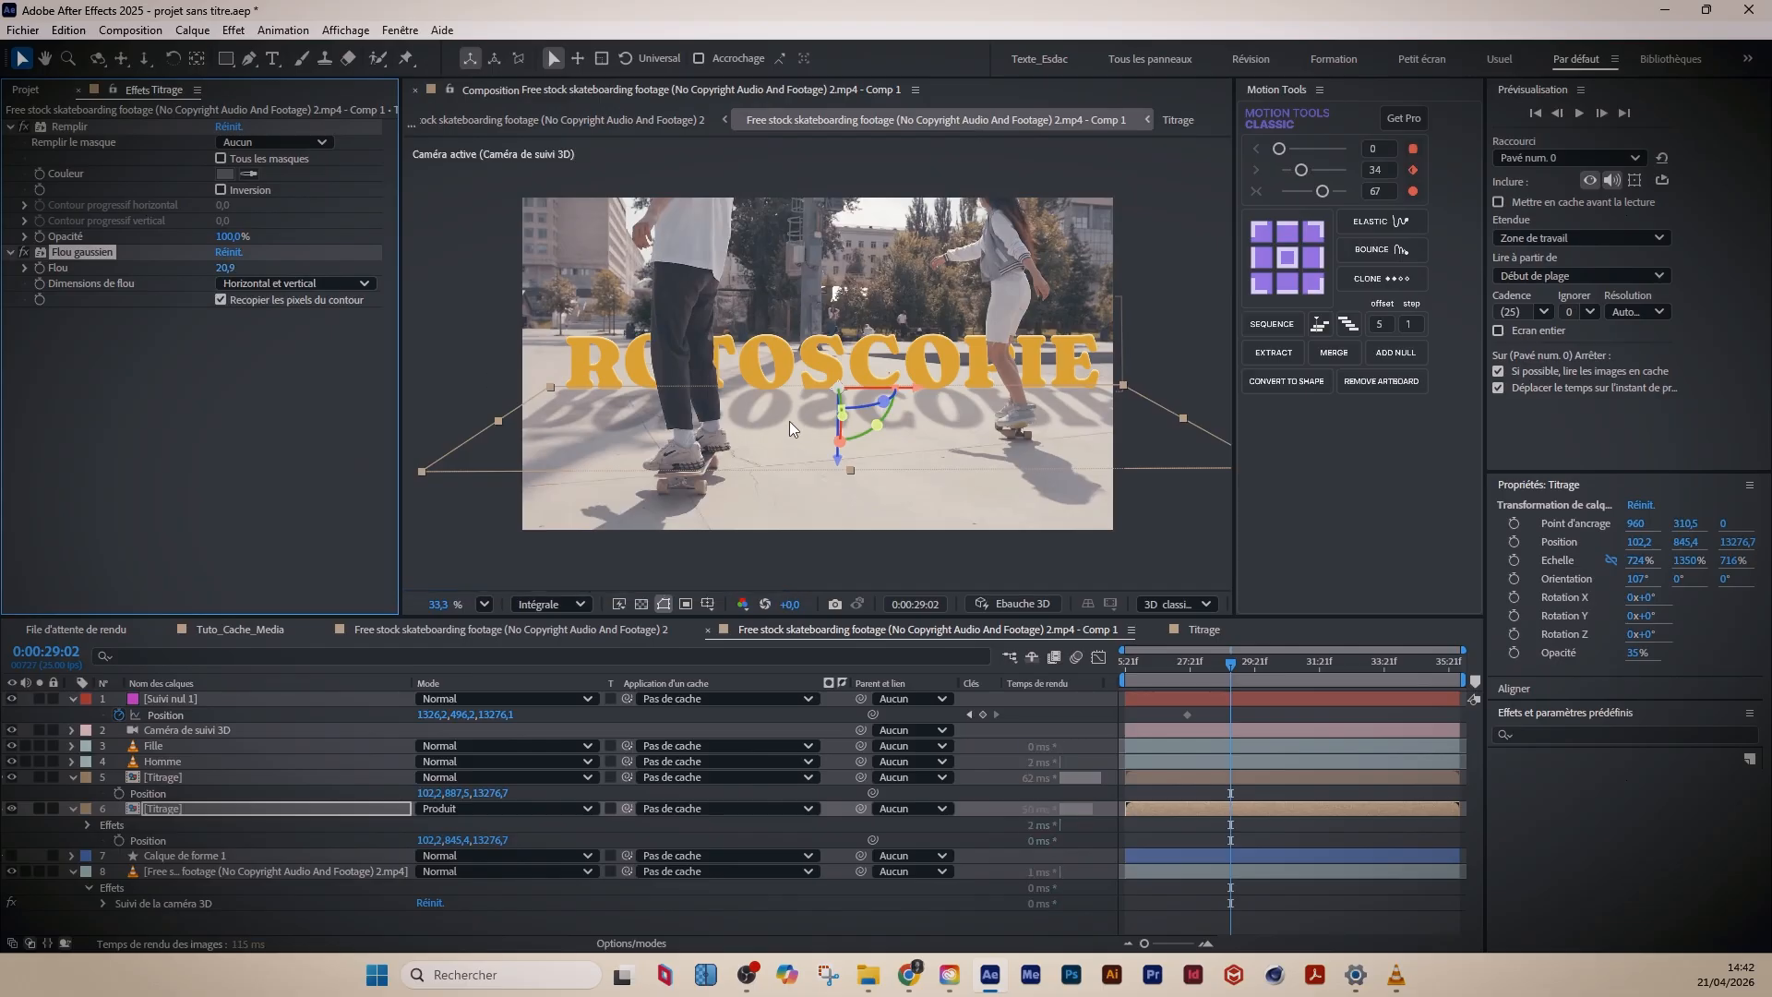
pyautogui.scroll(3, 834, 395)
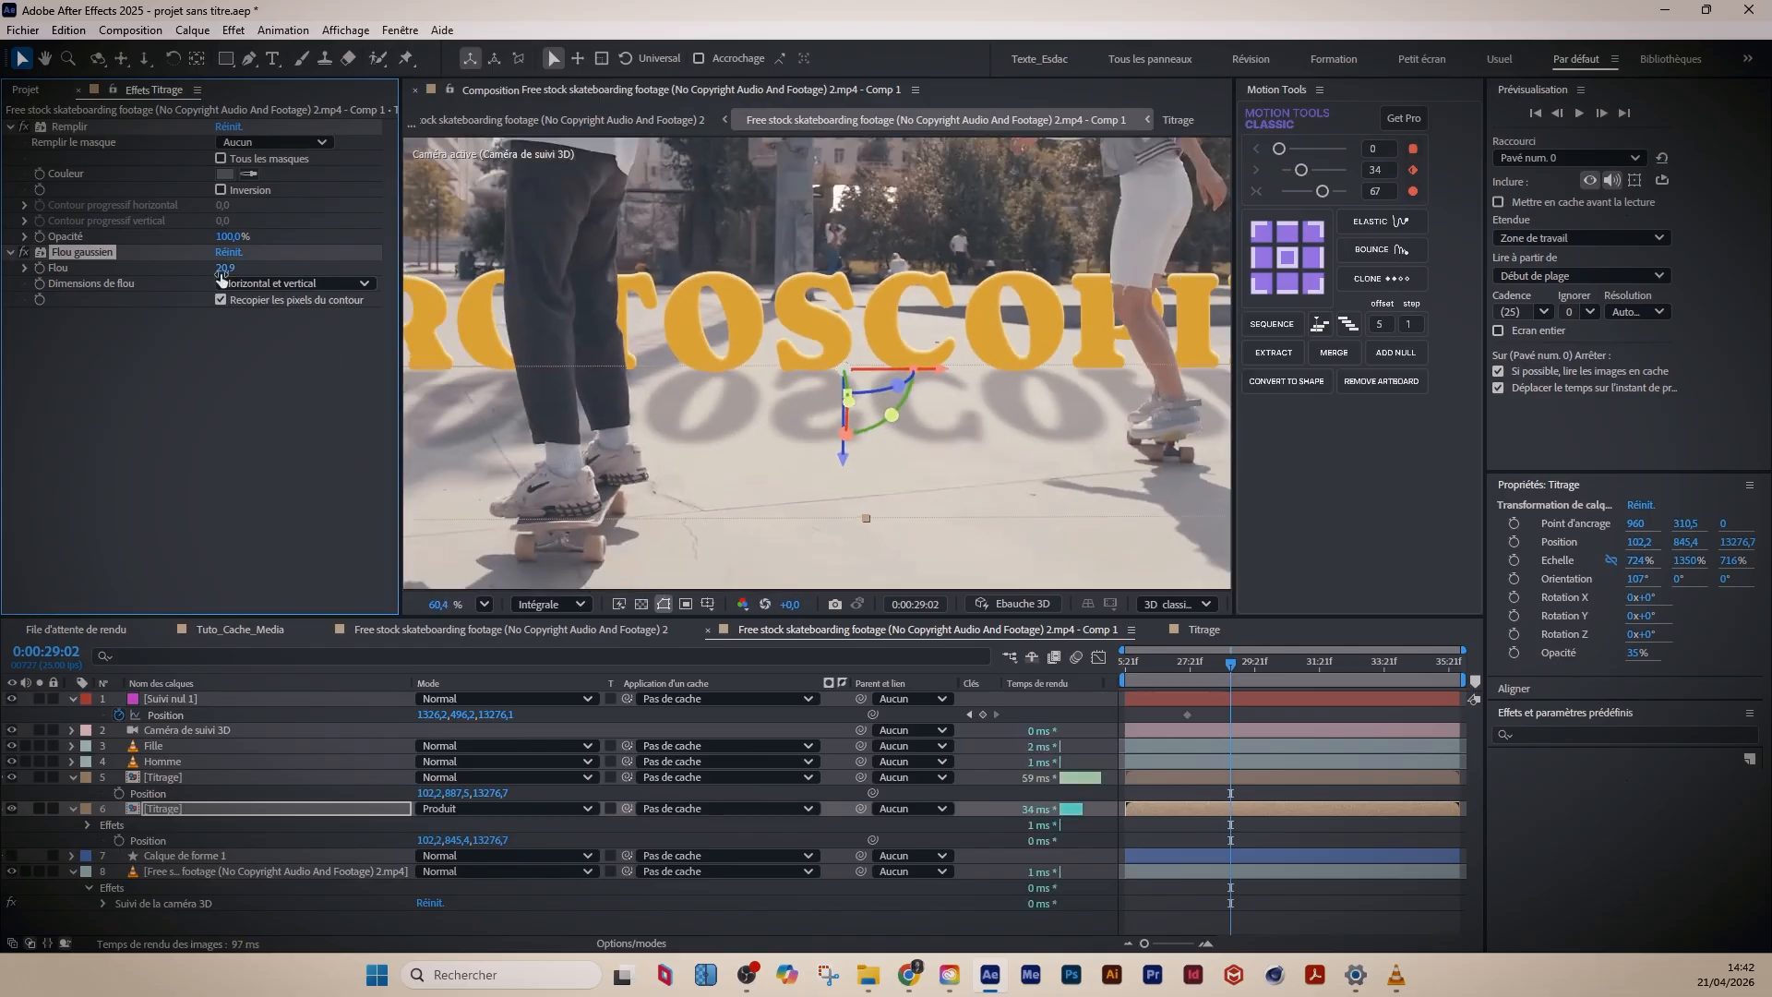
pyautogui.moveTo(224, 268); pyautogui.dragTo(177, 284)
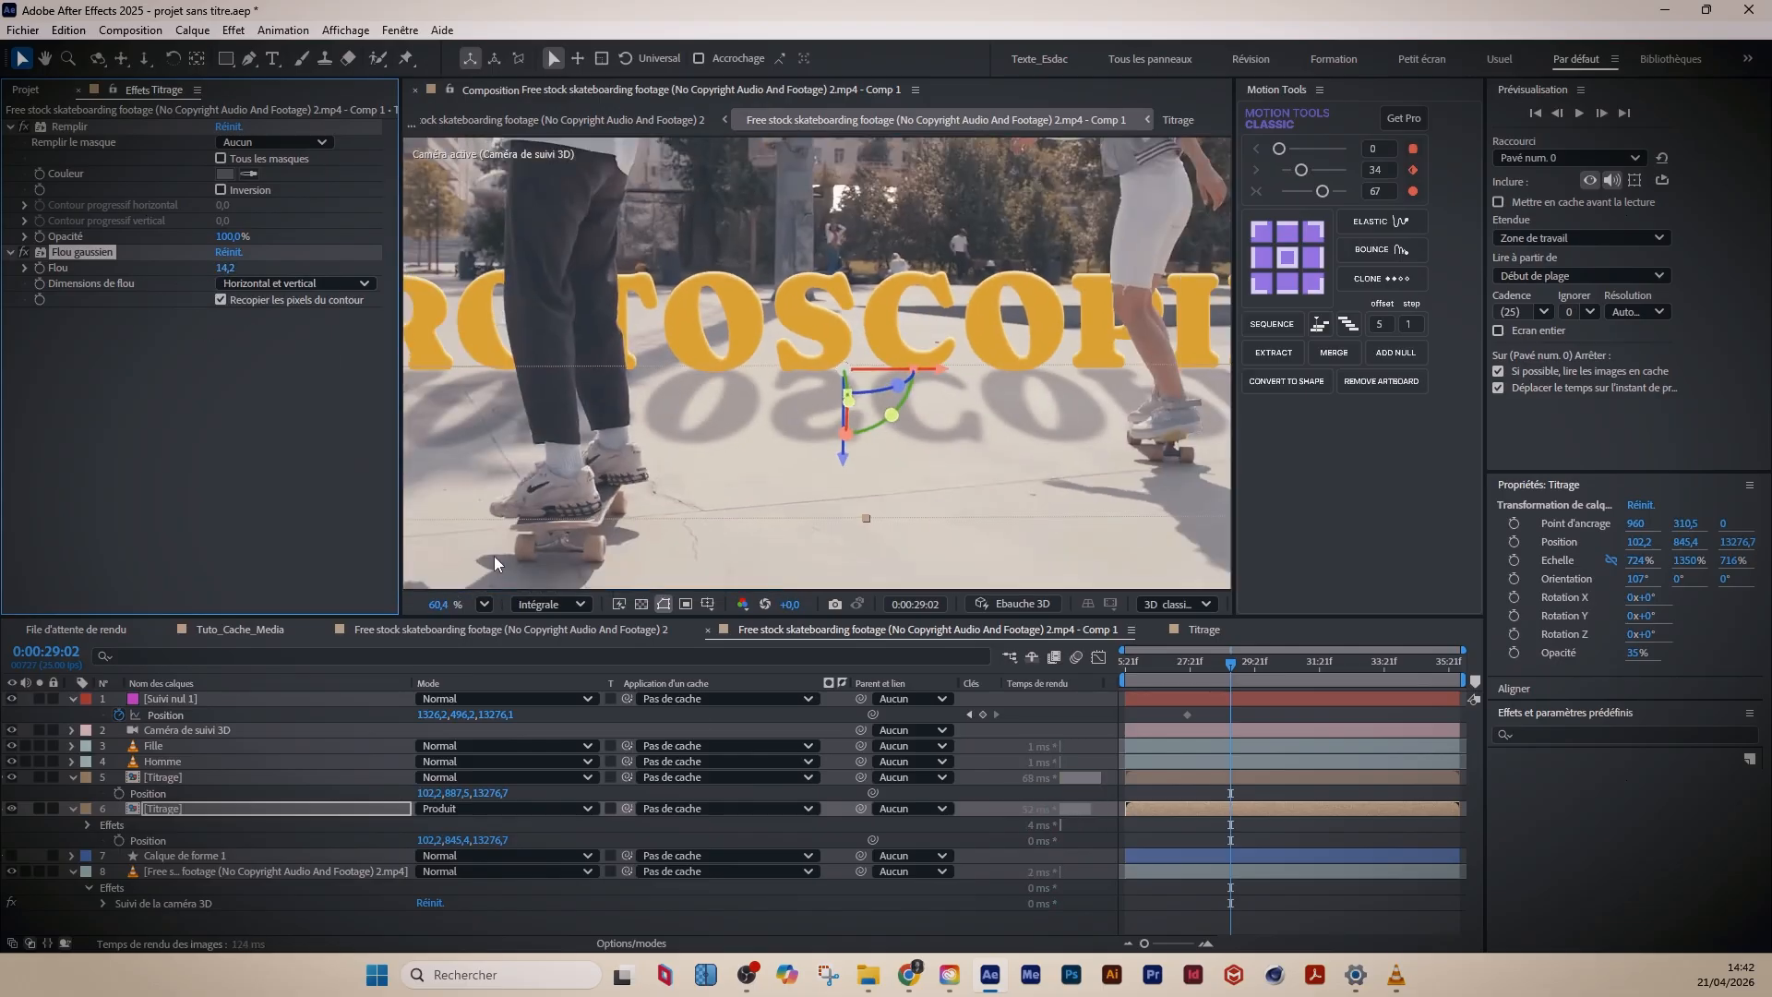
pyautogui.click(779, 895)
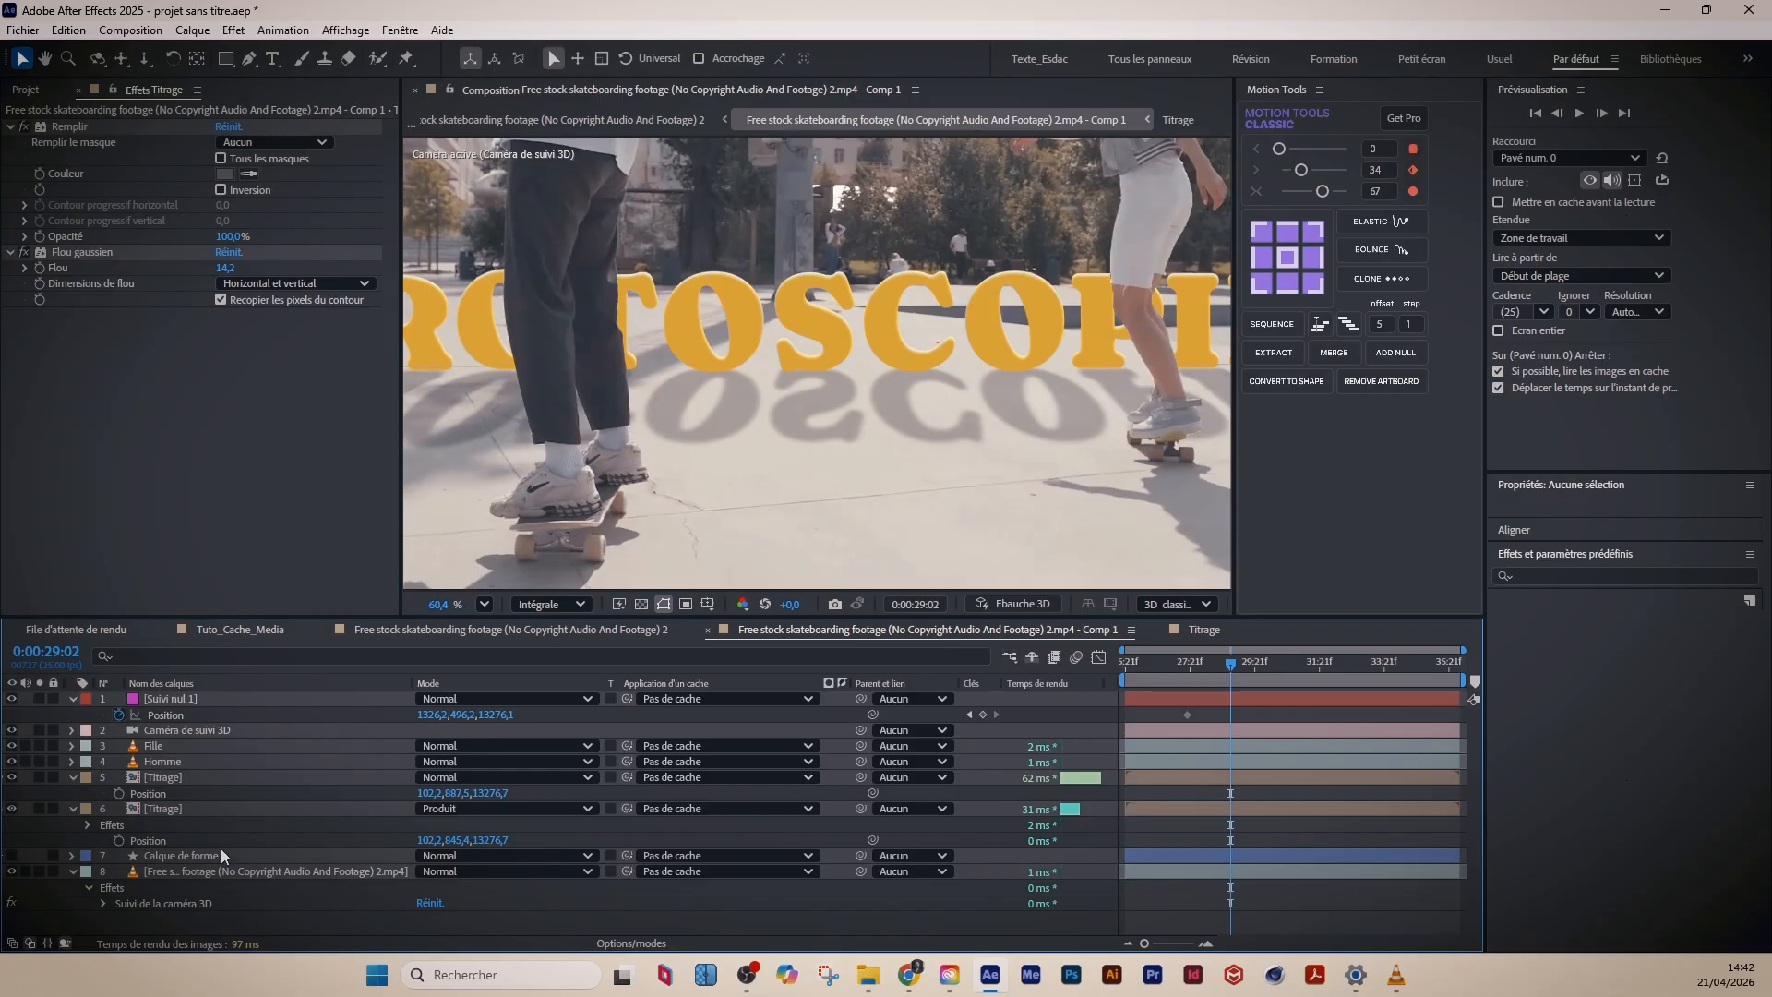
# - Set the Titrage shadow layer's X Orientation to 99° and check the shadow at around 0:00:32:16
pyautogui.click(197, 809)
pyautogui.press('r')
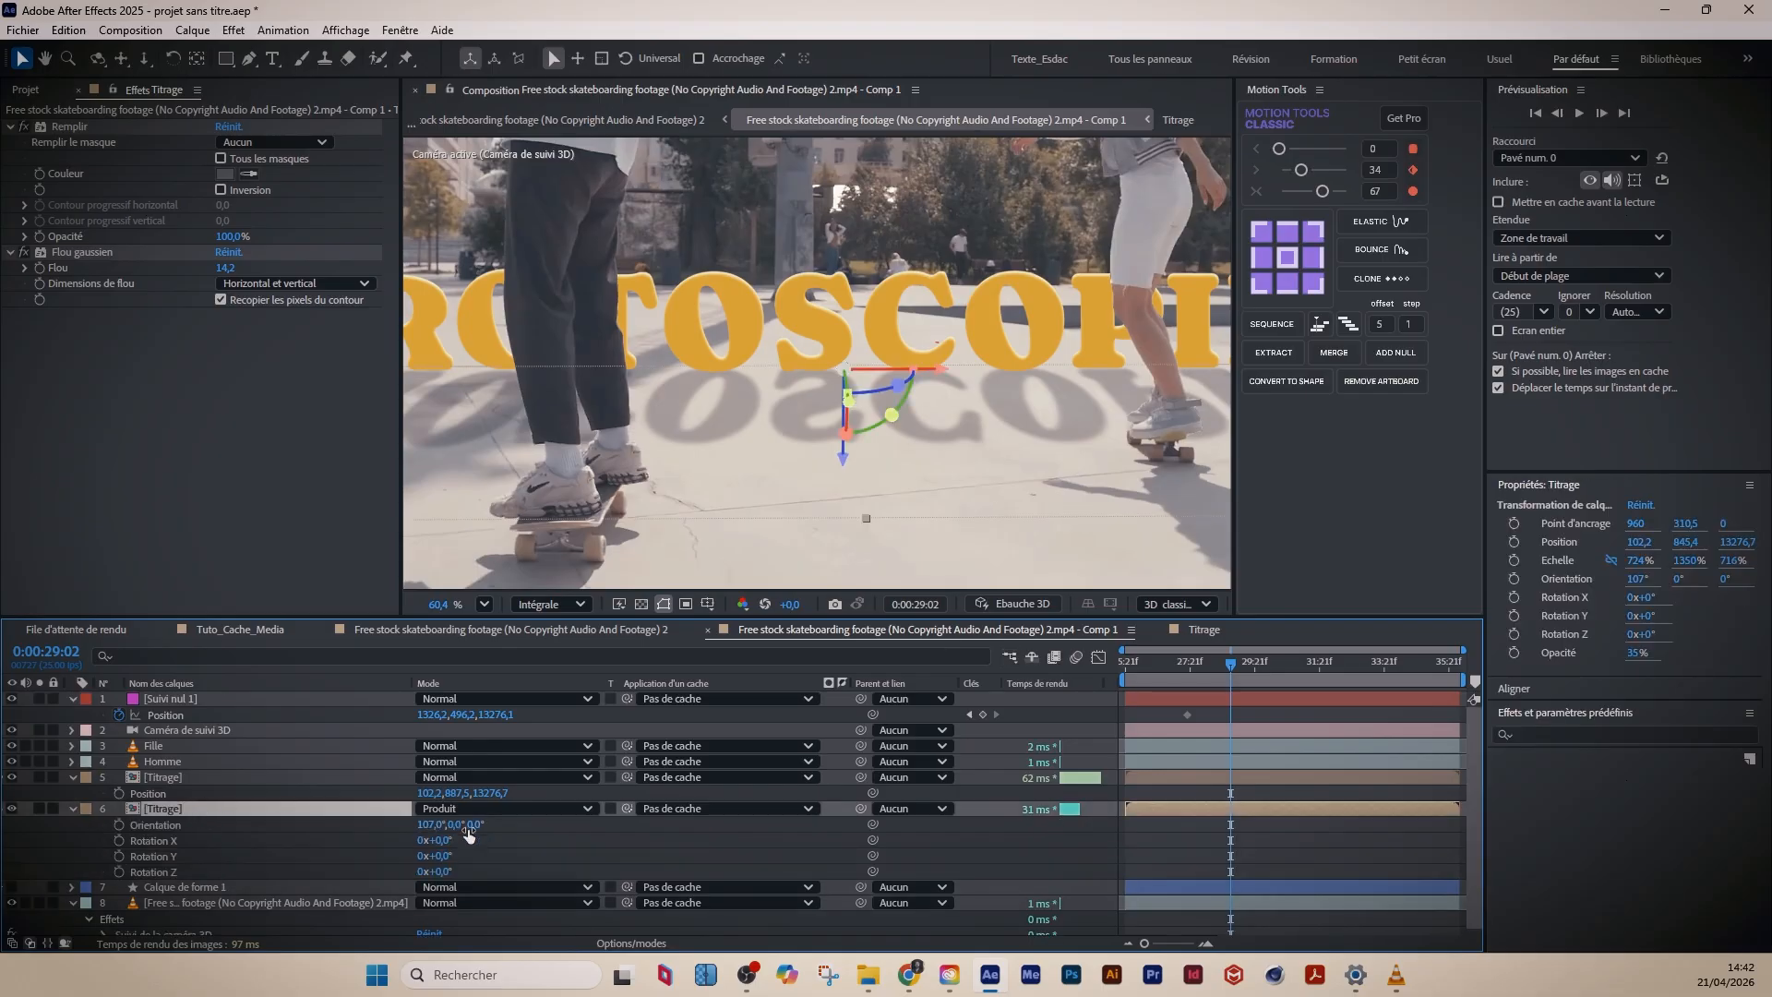
pyautogui.moveTo(434, 831); pyautogui.dragTo(421, 824)
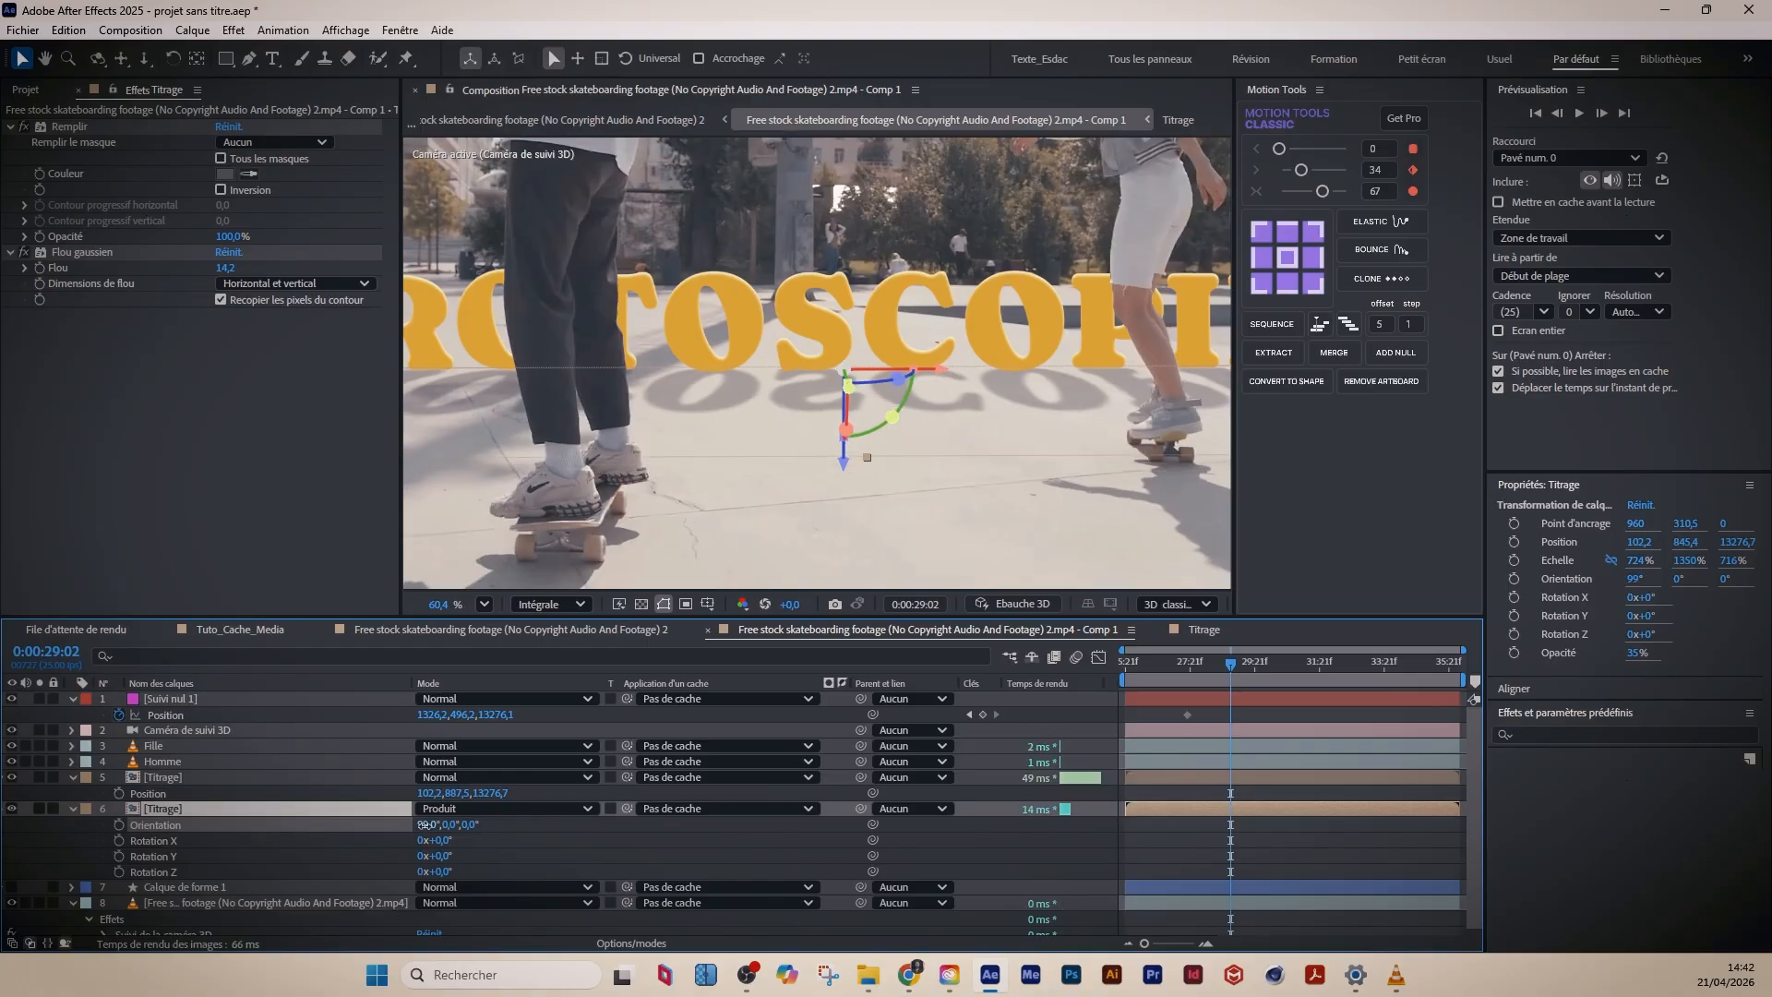
pyautogui.scroll(-4, 838, 466)
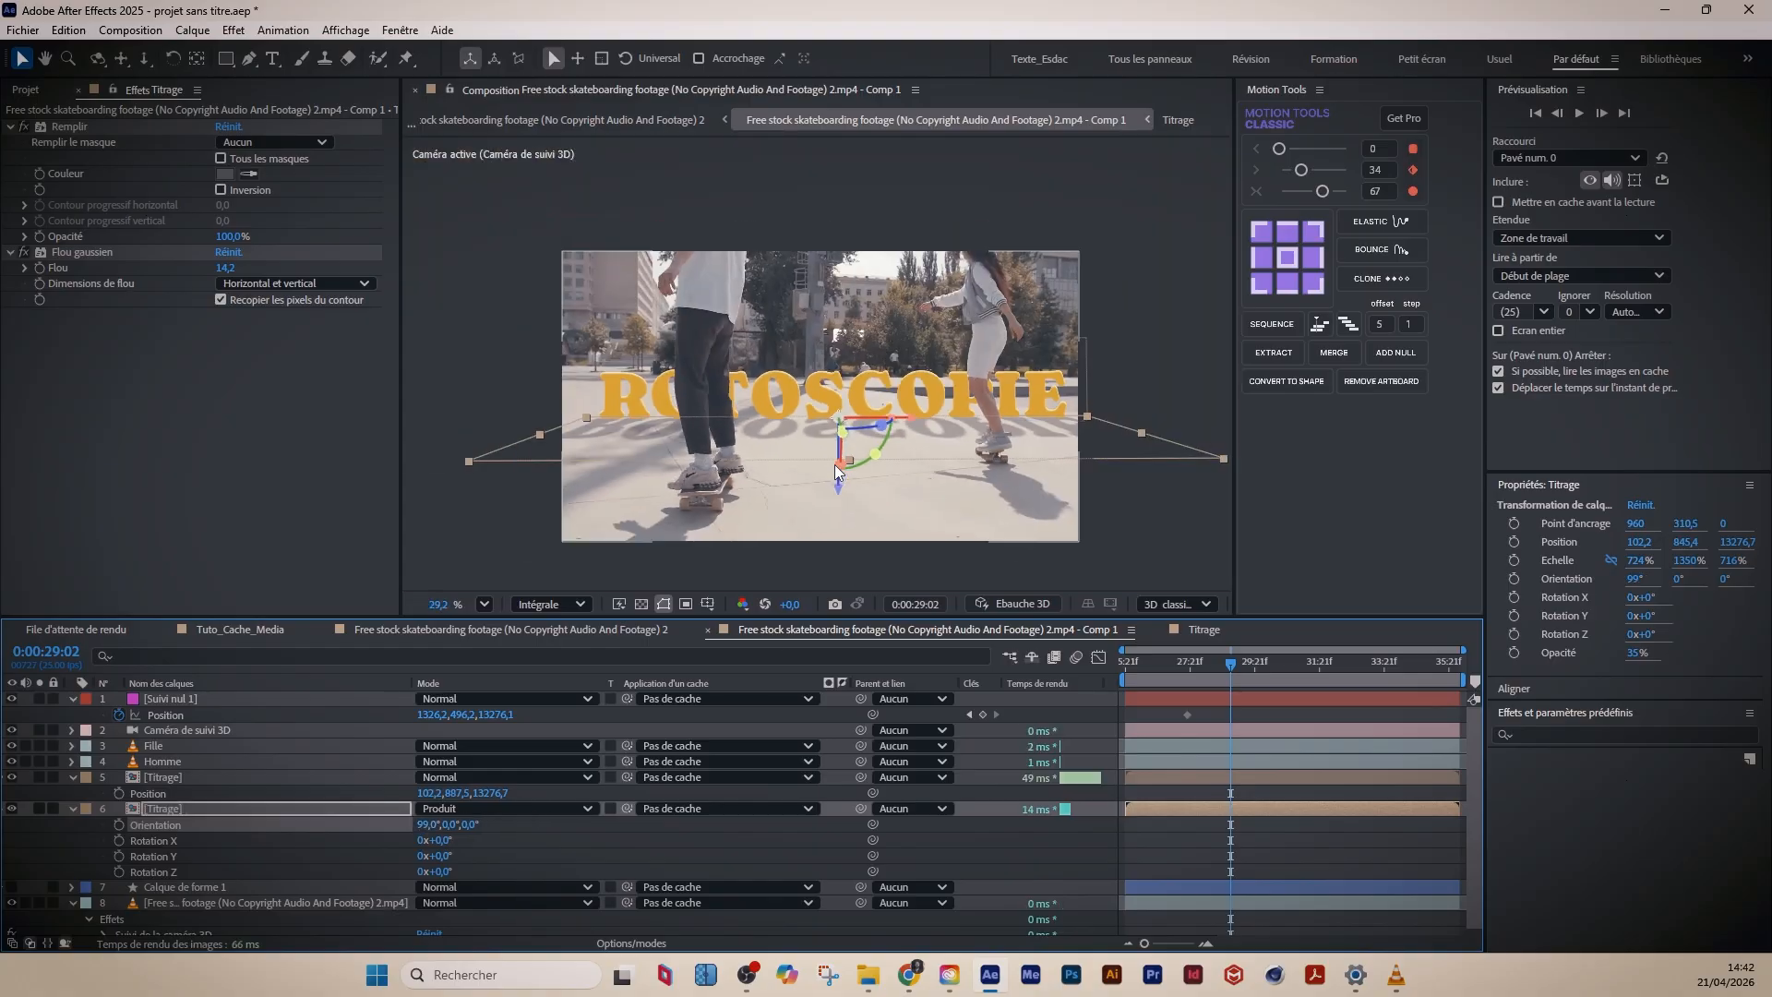
pyautogui.moveTo(1213, 661); pyautogui.dragTo(1343, 654)
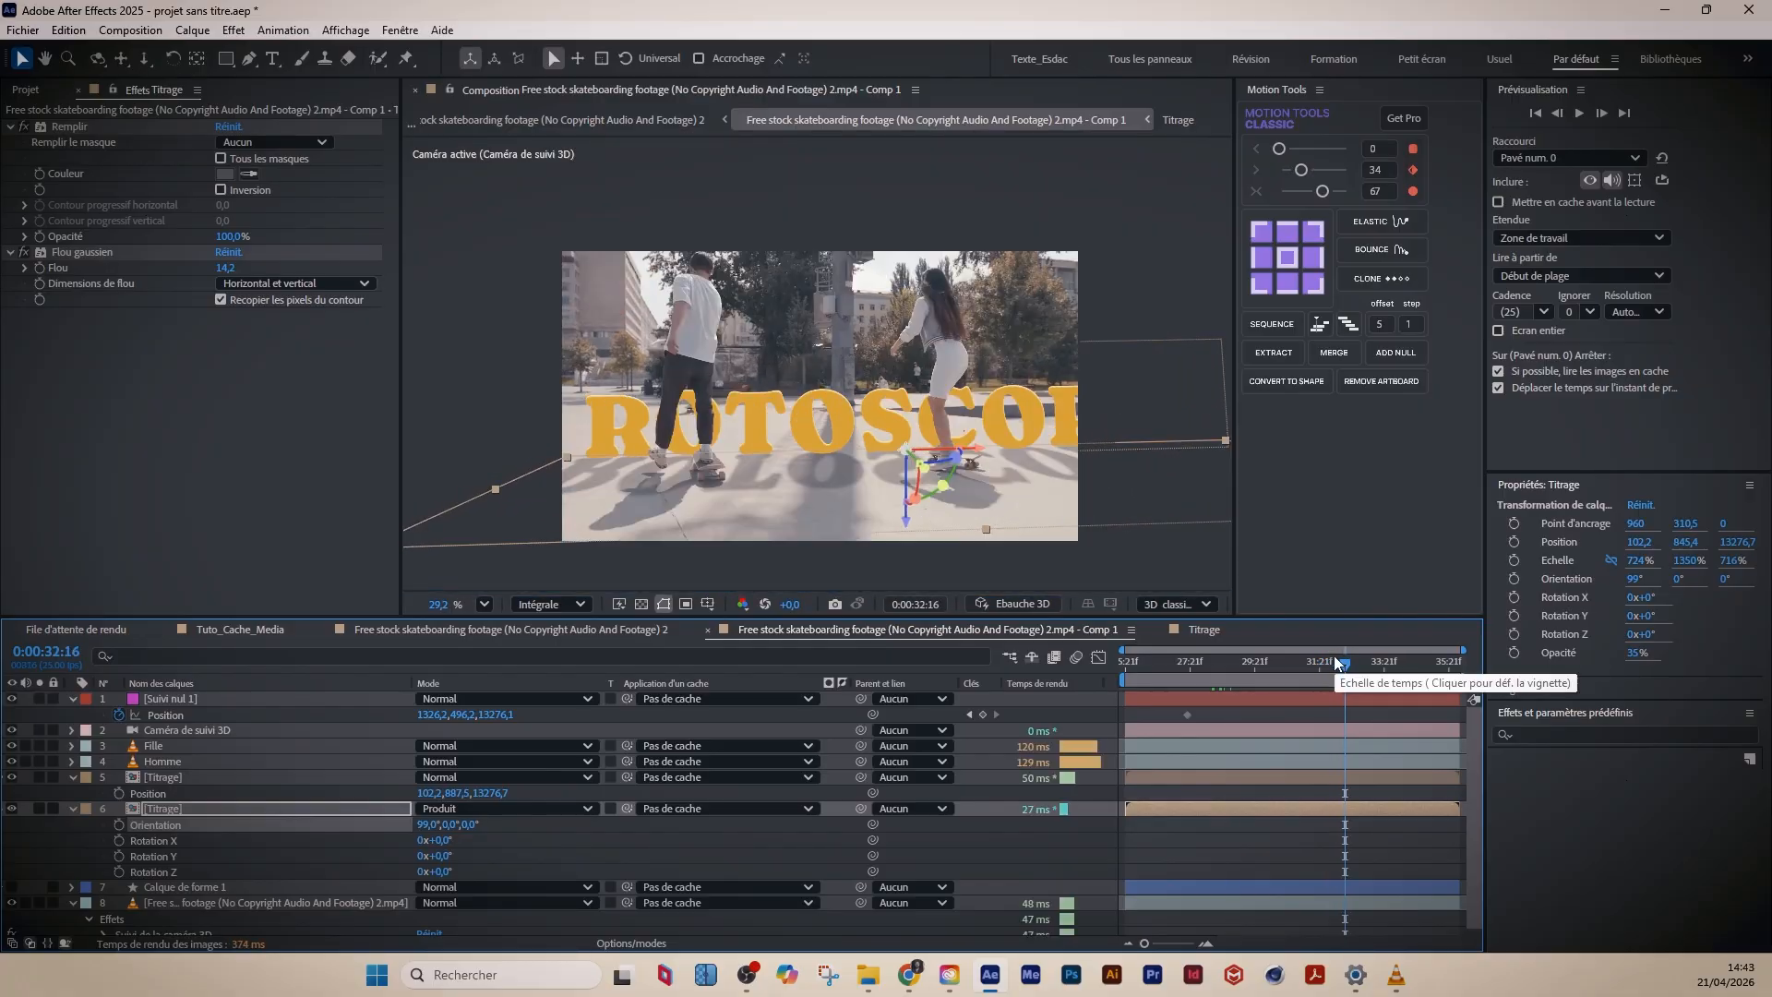
pyautogui.click(825, 853)
# - Queue the skateboarding composition for rendering with the H.264 40 Mbits output module and start the render
pyautogui.press('Home')
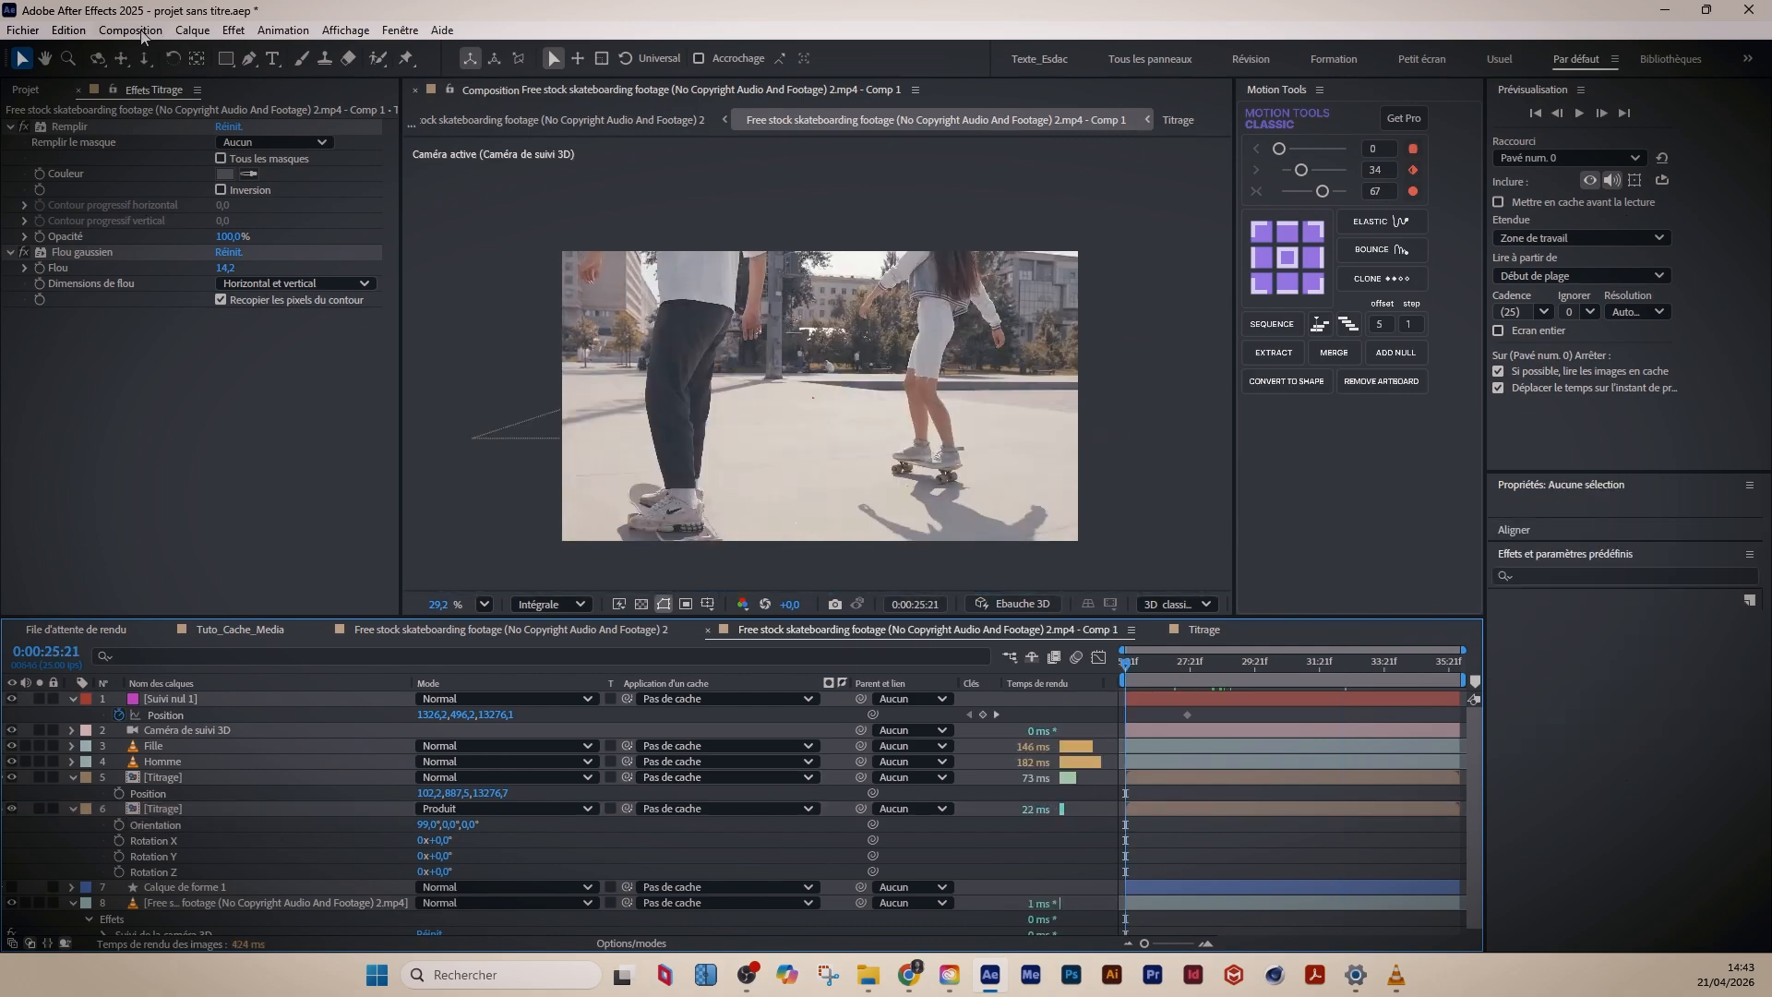
pyautogui.click(145, 31)
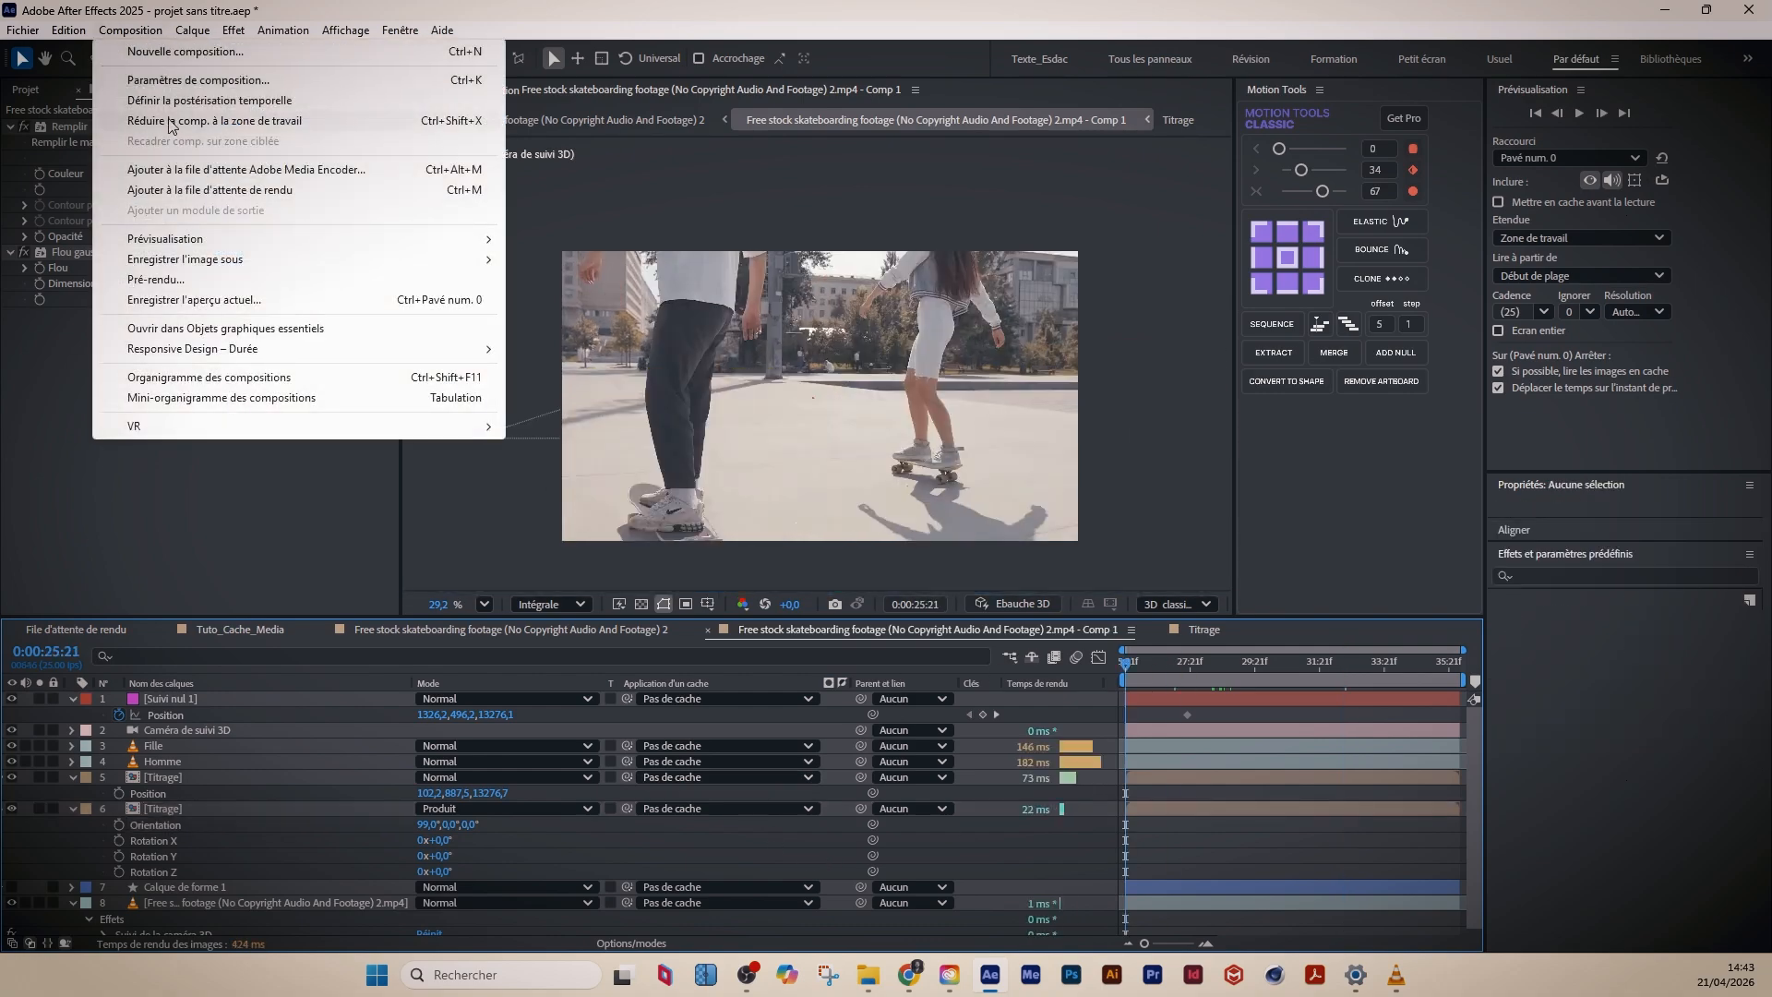
pyautogui.click(194, 191)
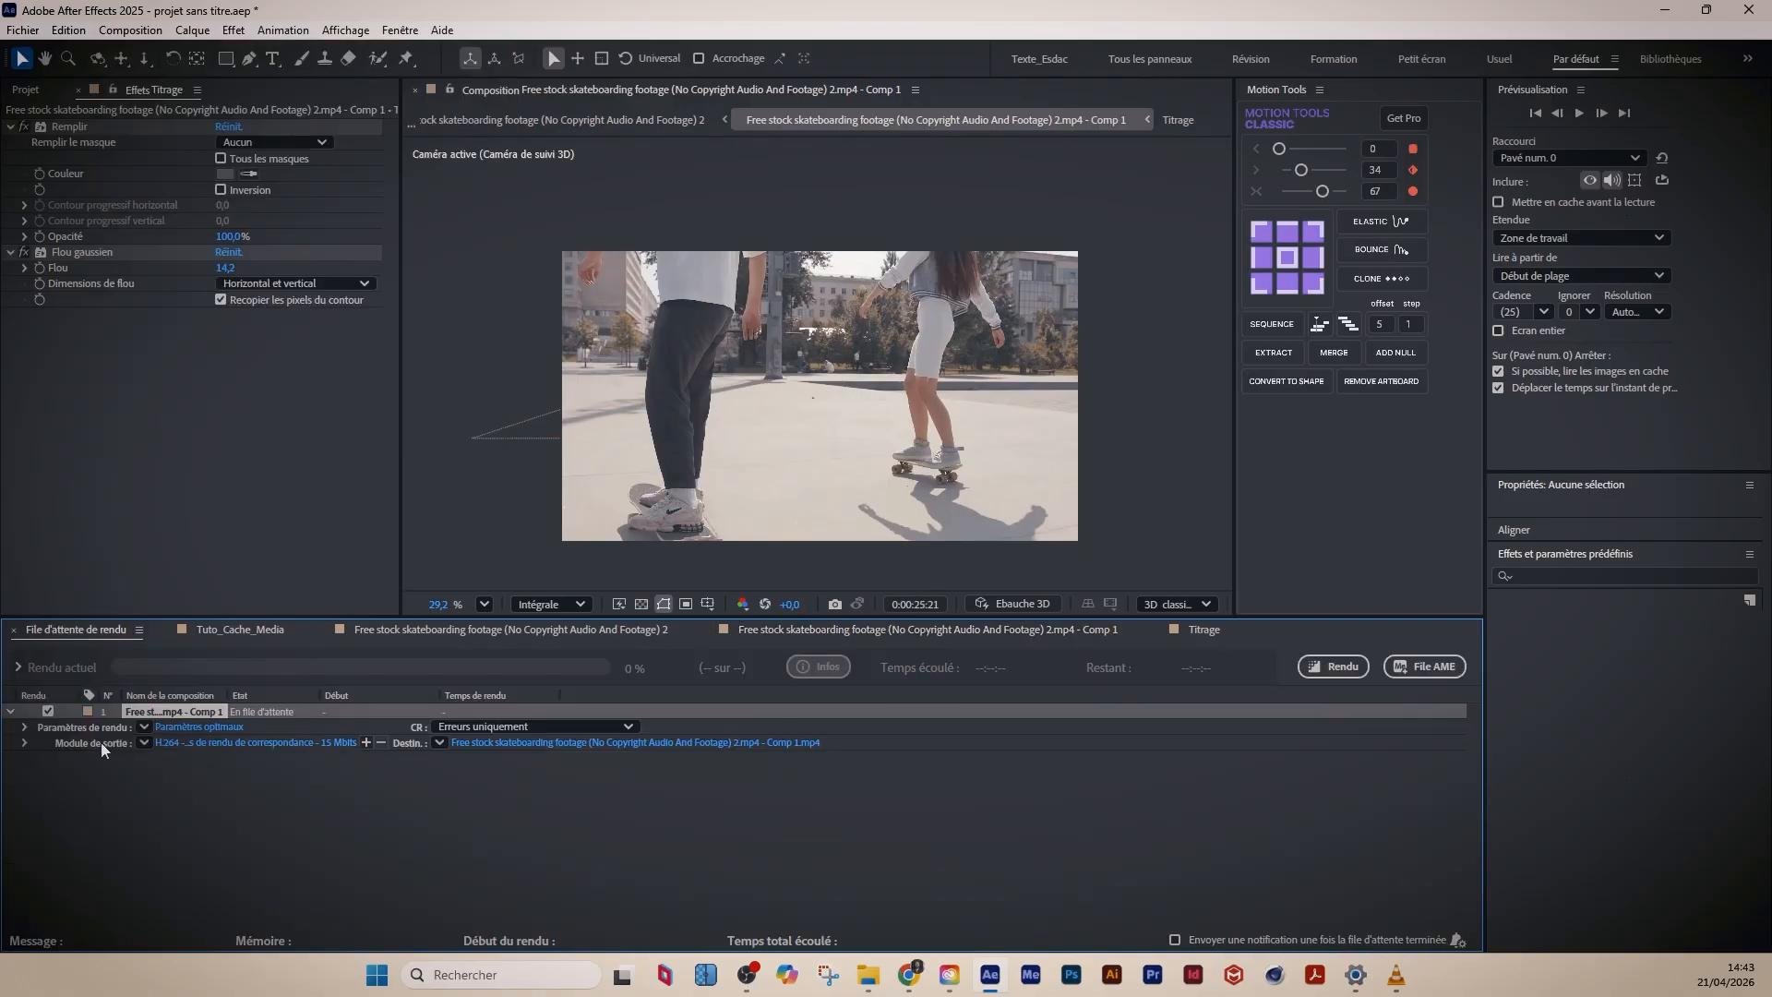
pyautogui.click(144, 742)
pyautogui.click(423, 495)
pyautogui.click(1341, 667)
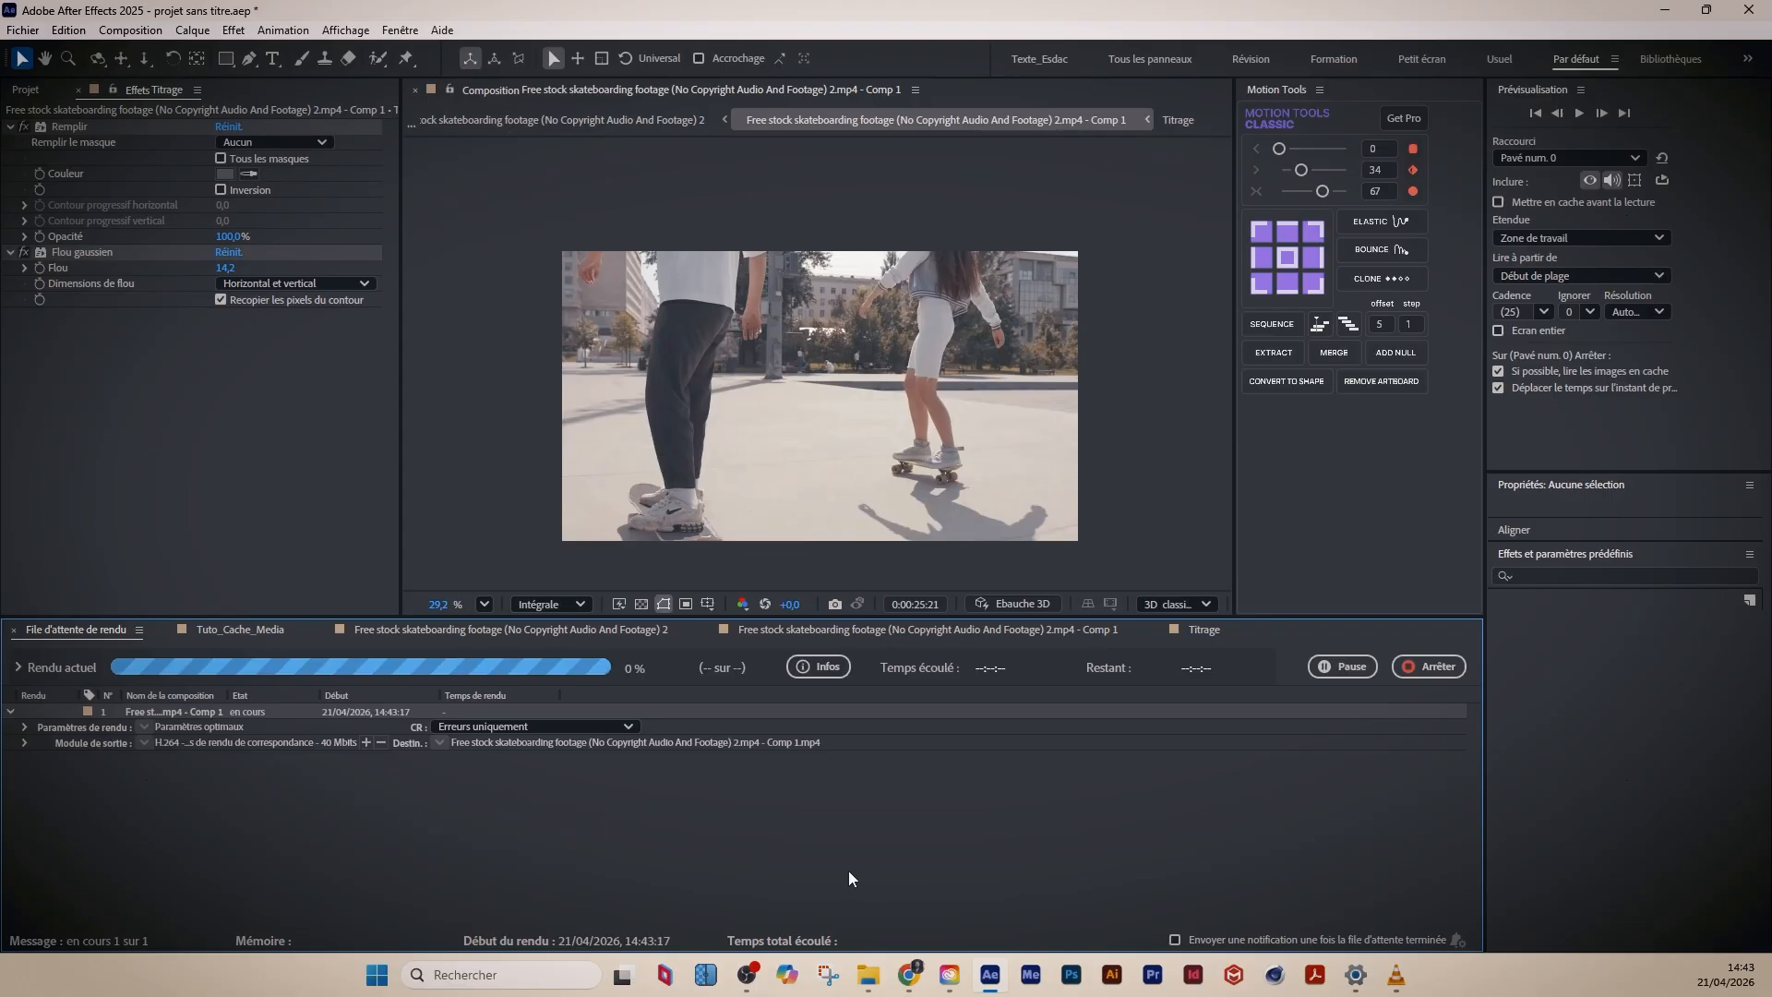